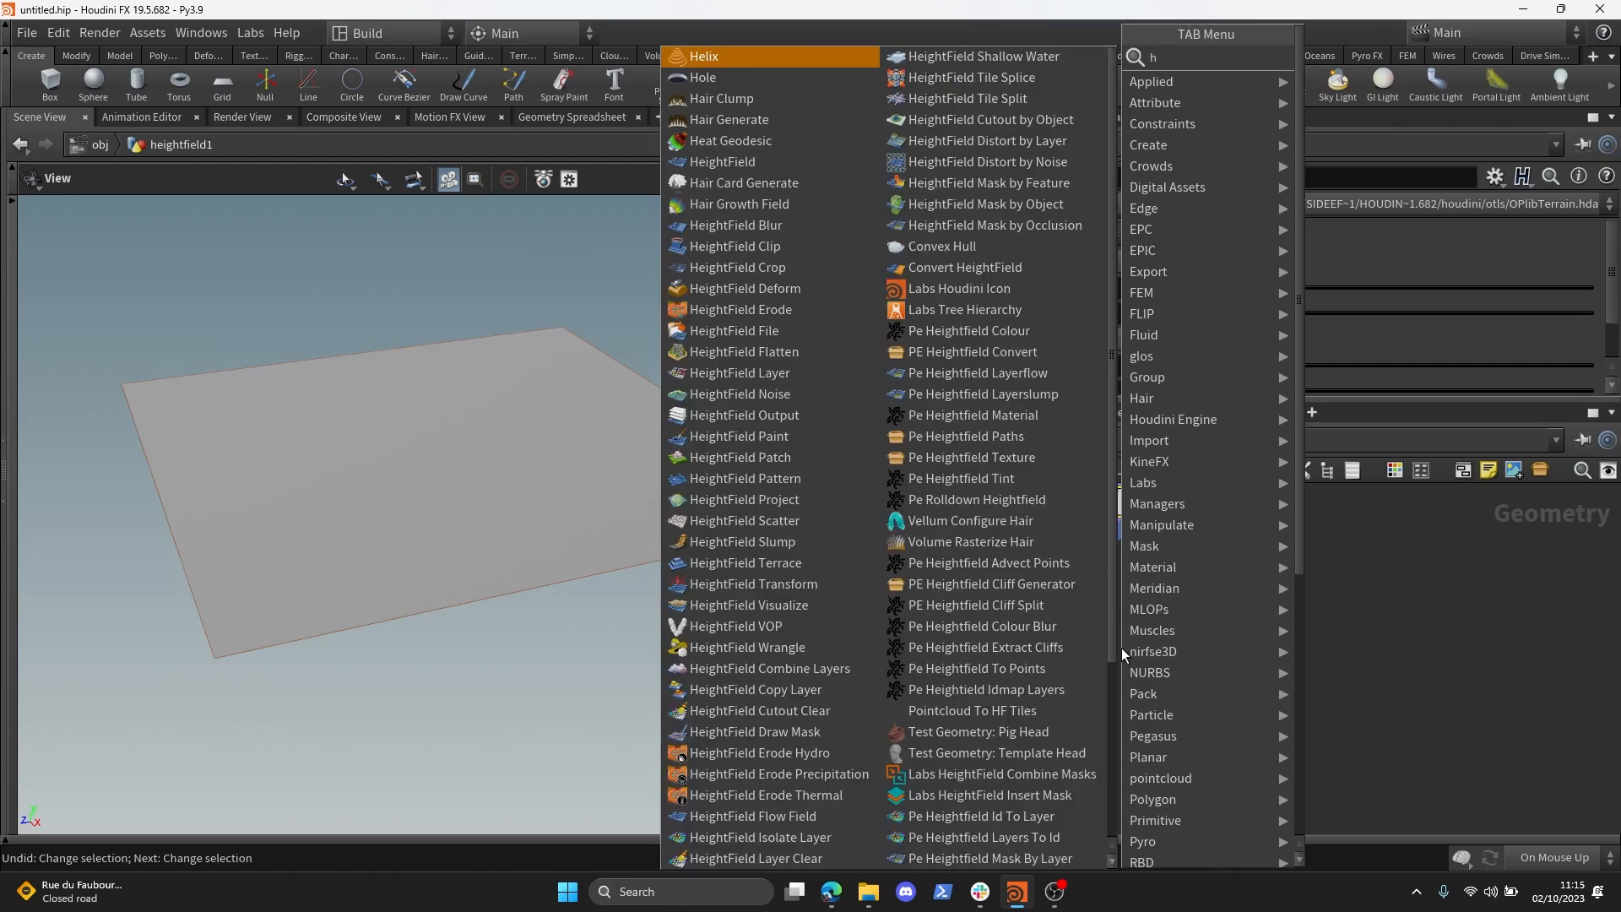
- Add a HeightField Noise node fed by heightfield1, display its result, and widen the viewport slightly
{"action": "type", "text": "hf noise"}
{"action": "key", "text": "Return"}
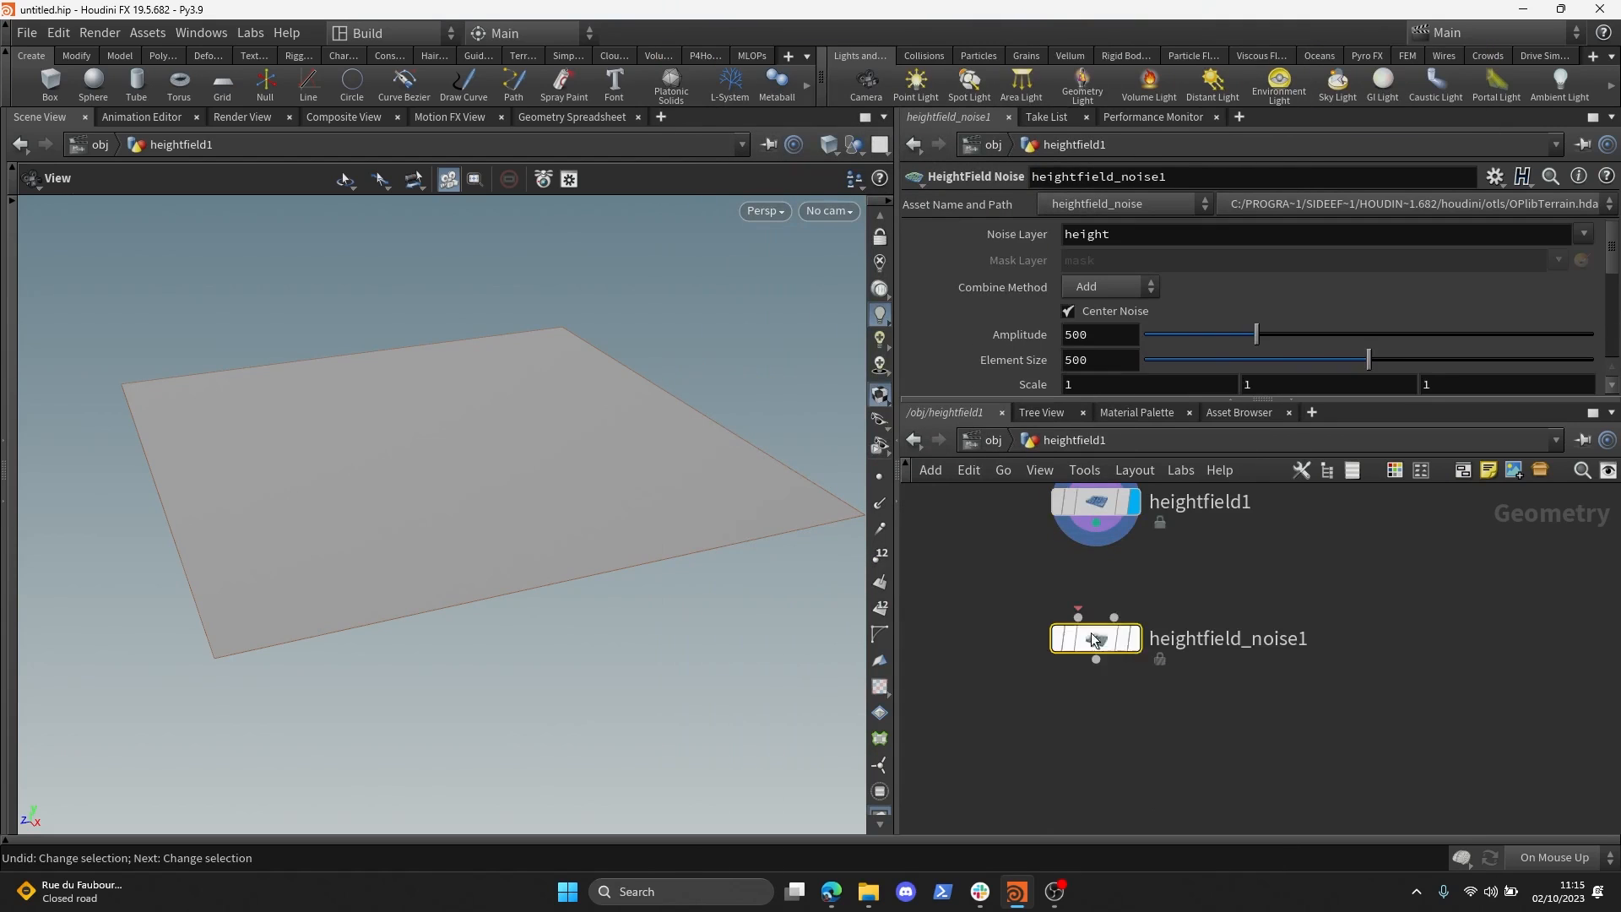
{"action": "left_click", "coordinate": [1109, 639]}
{"action": "left_click", "coordinate": [1135, 640]}
{"action": "left_click_drag", "start_coordinate": [1111, 639], "coordinate": [1129, 593]}
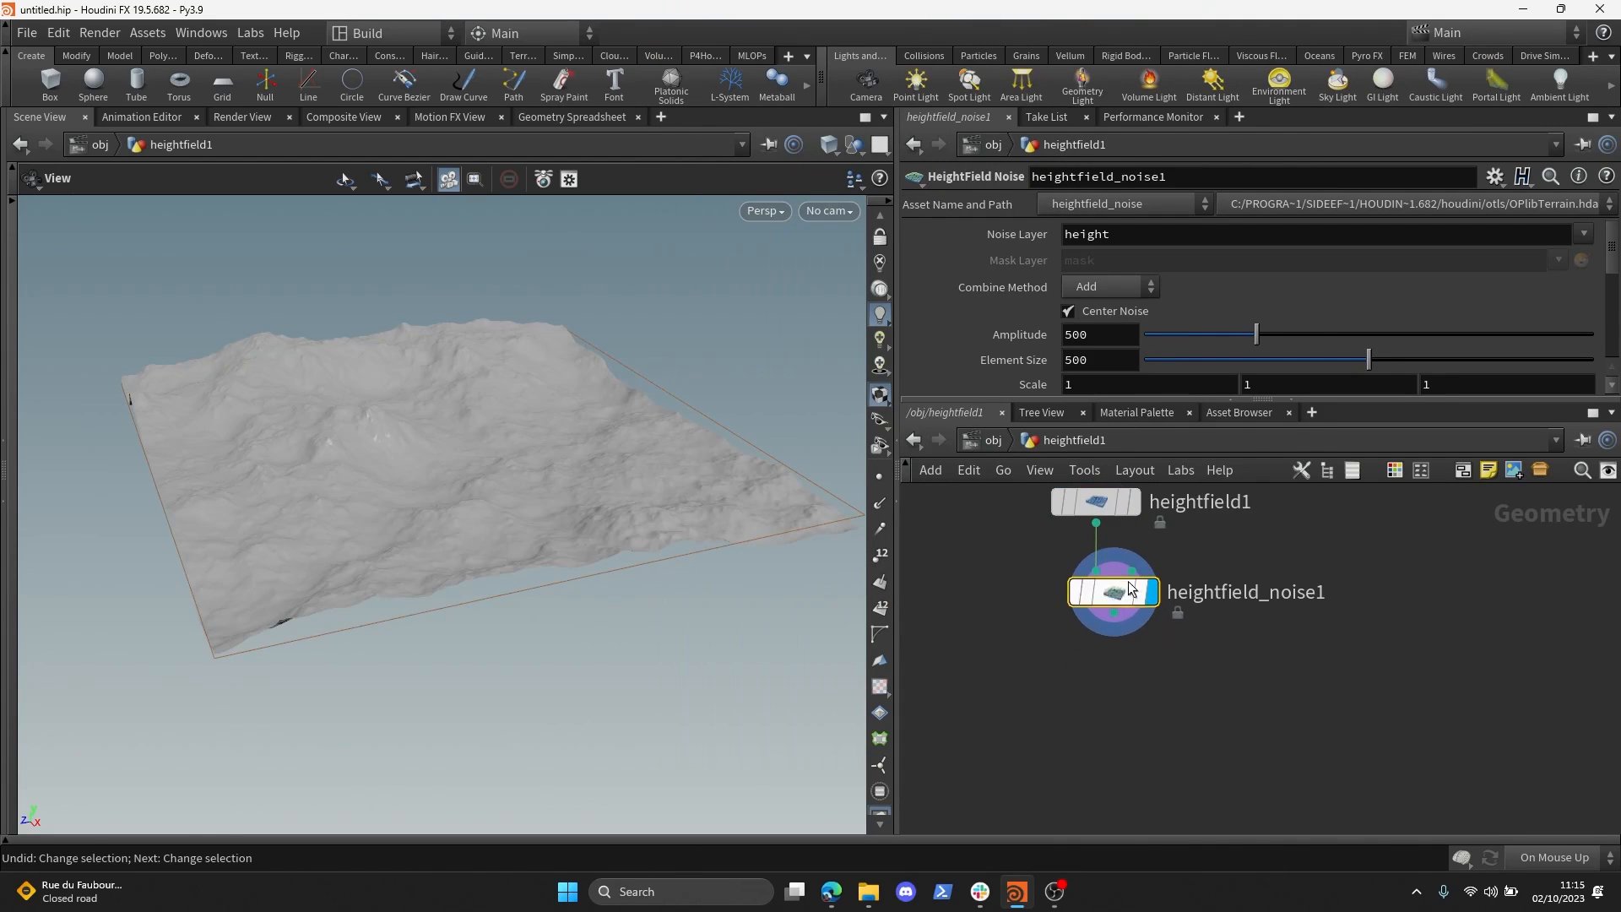
{"action": "left_click_drag", "start_coordinate": [540, 512], "coordinate": [583, 496]}
{"action": "scroll", "coordinate": [670, 514], "scroll_direction": "up", "scroll_amount": 3}
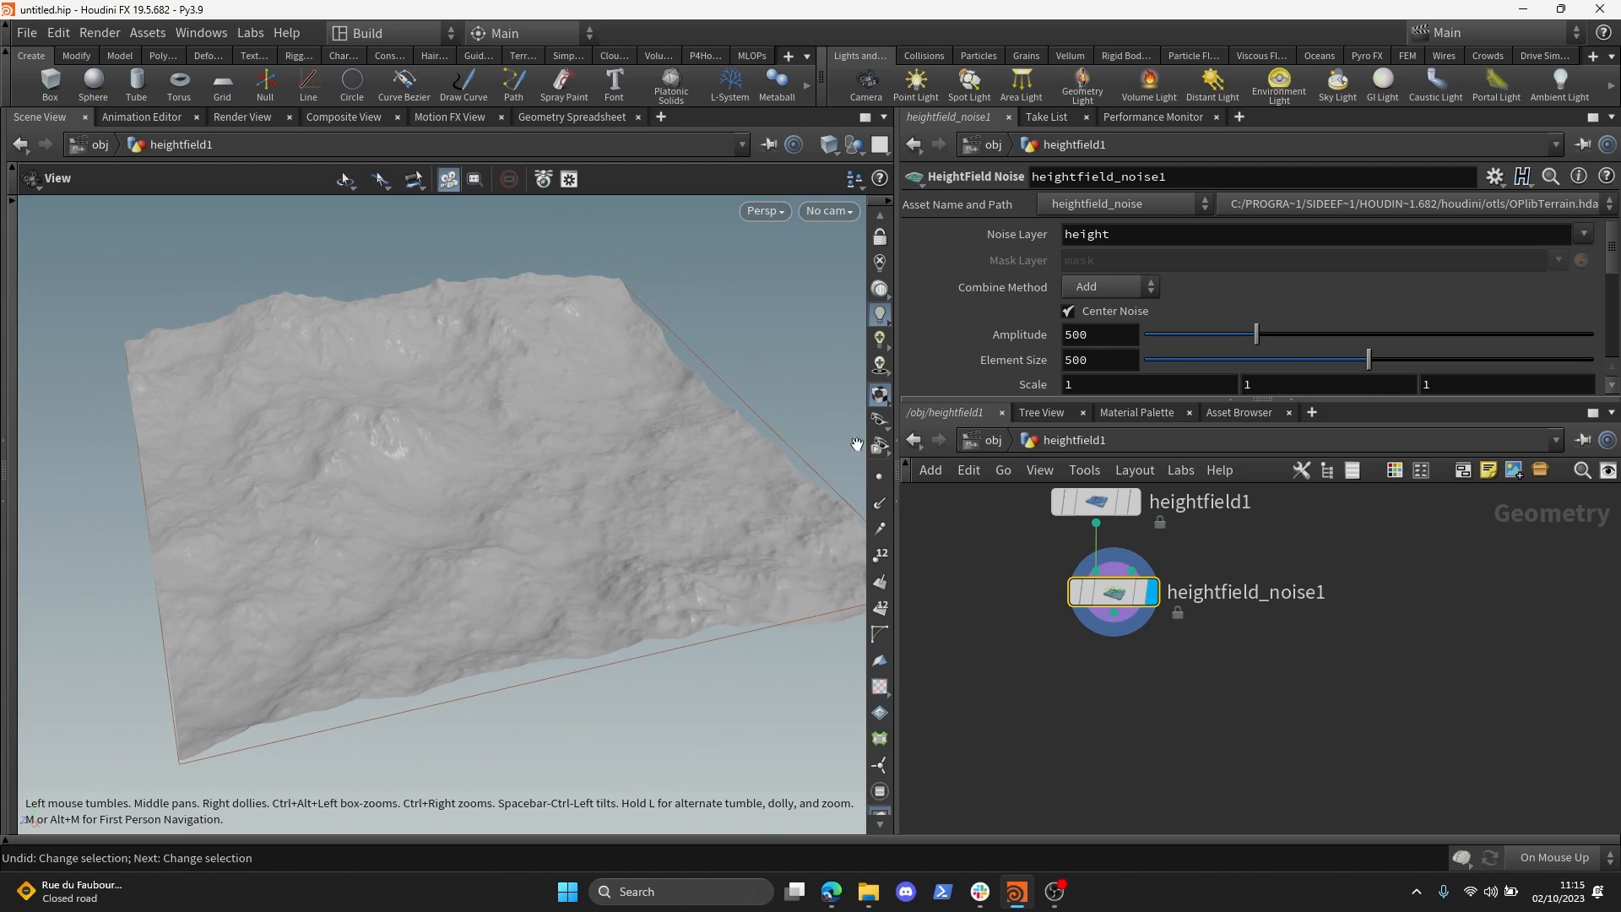
{"action": "left_click_drag", "start_coordinate": [895, 445], "coordinate": [940, 445]}
{"action": "left_click_drag", "start_coordinate": [673, 452], "coordinate": [693, 460]}
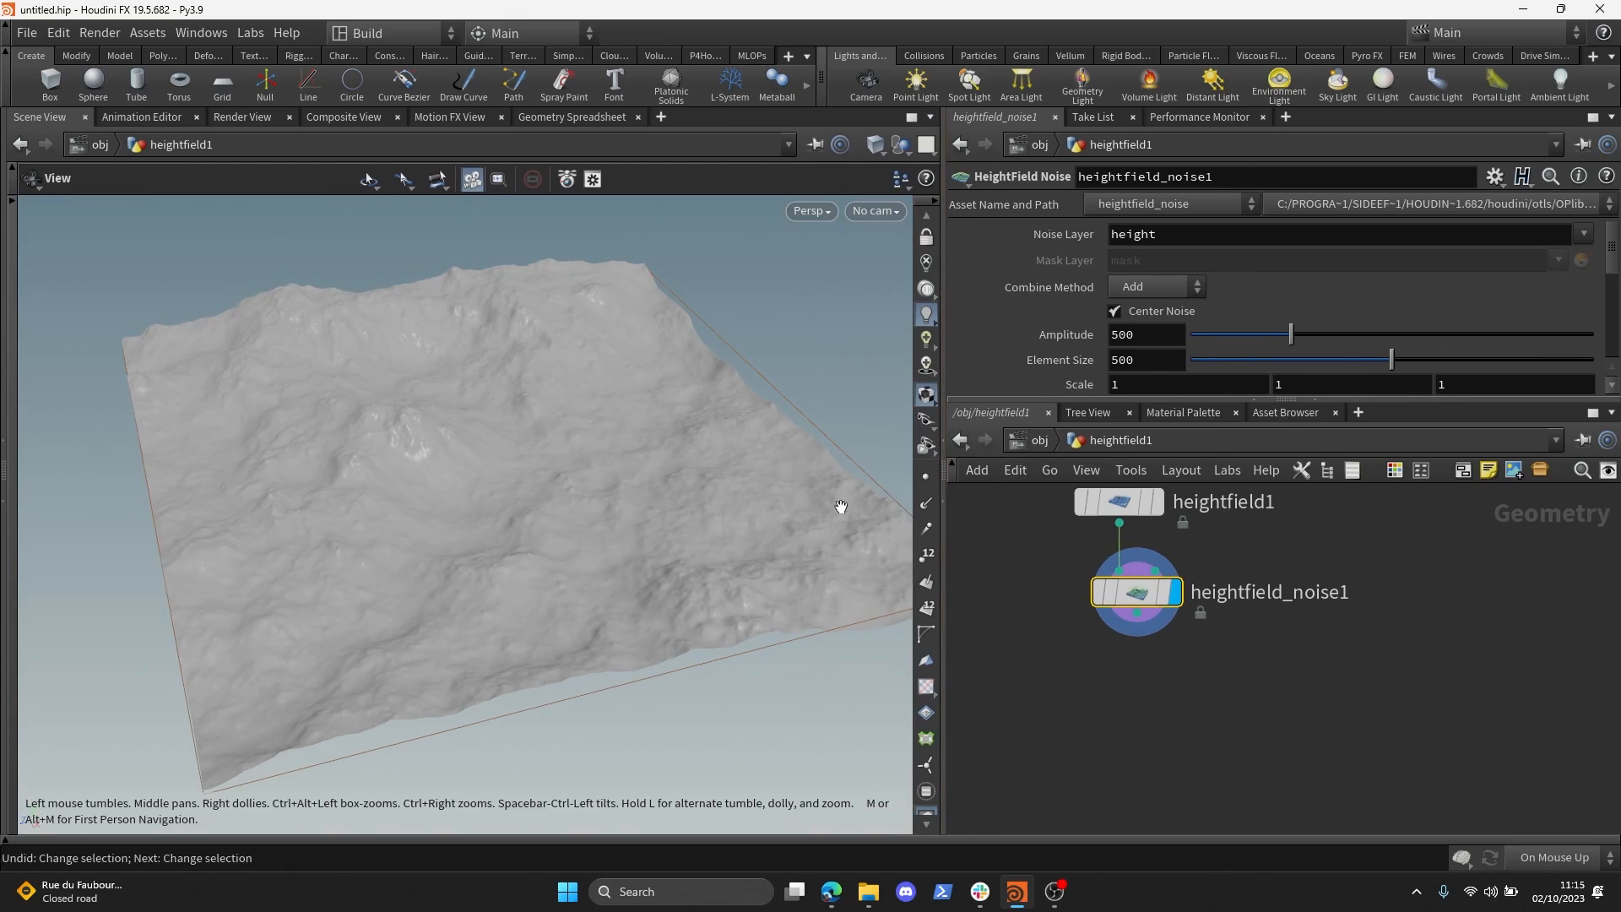
- Add a HeightField Mask by Feature node below heightfield_noise1, wire the noise output into it, and display it
{"action": "scroll", "coordinate": [1199, 642], "scroll_direction": "down", "scroll_amount": 3}
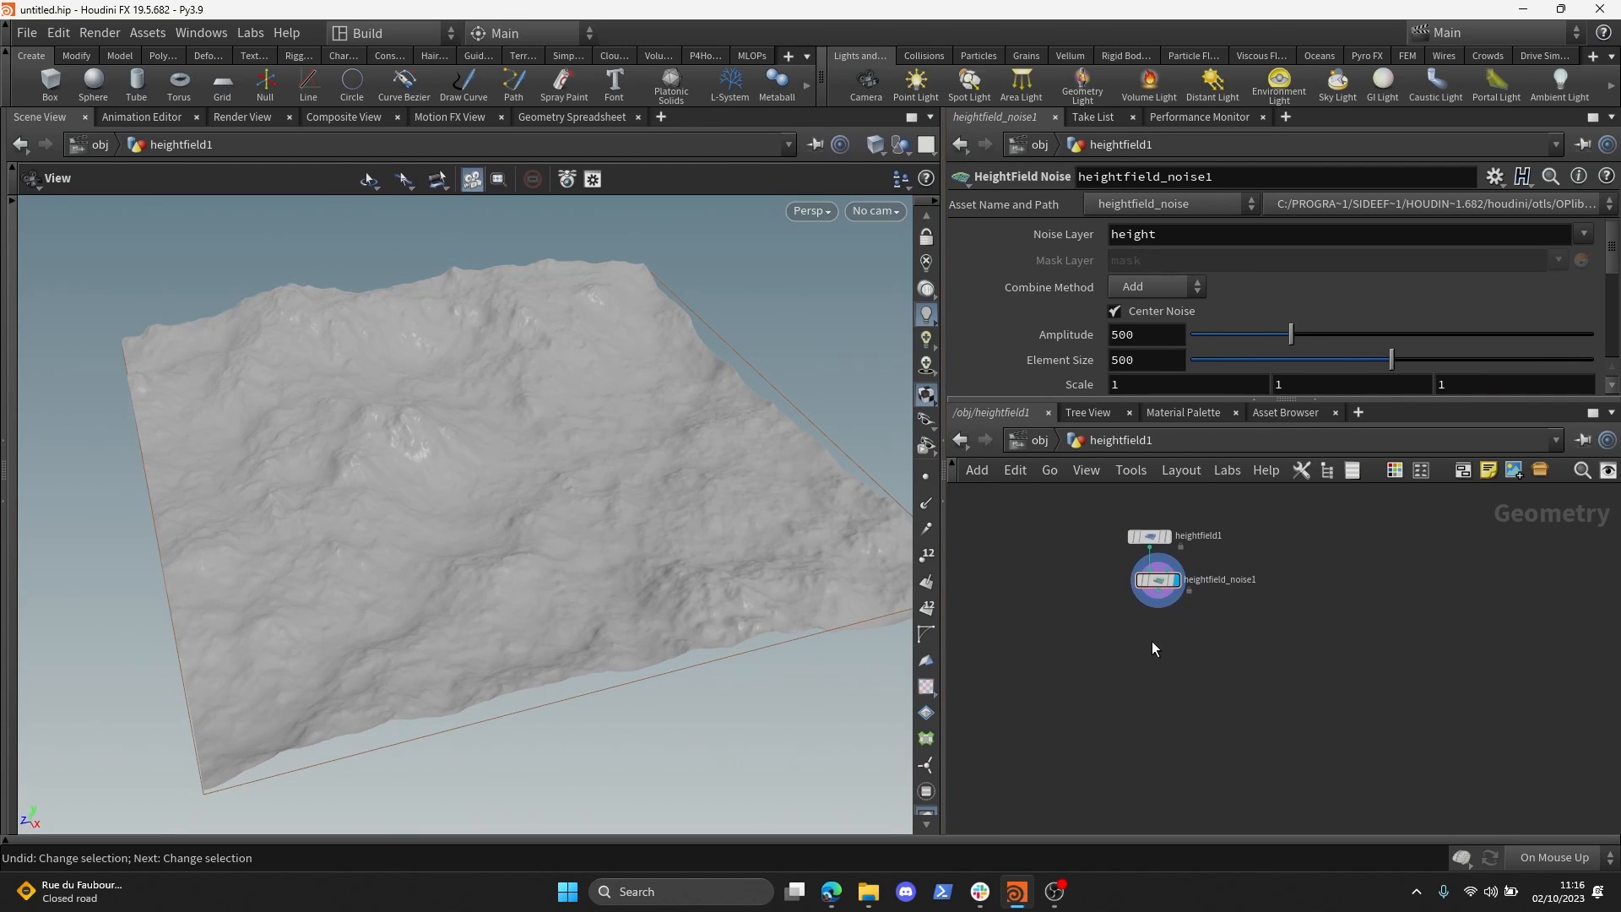
{"action": "key", "text": "Tab"}
{"action": "type", "text": "h"}
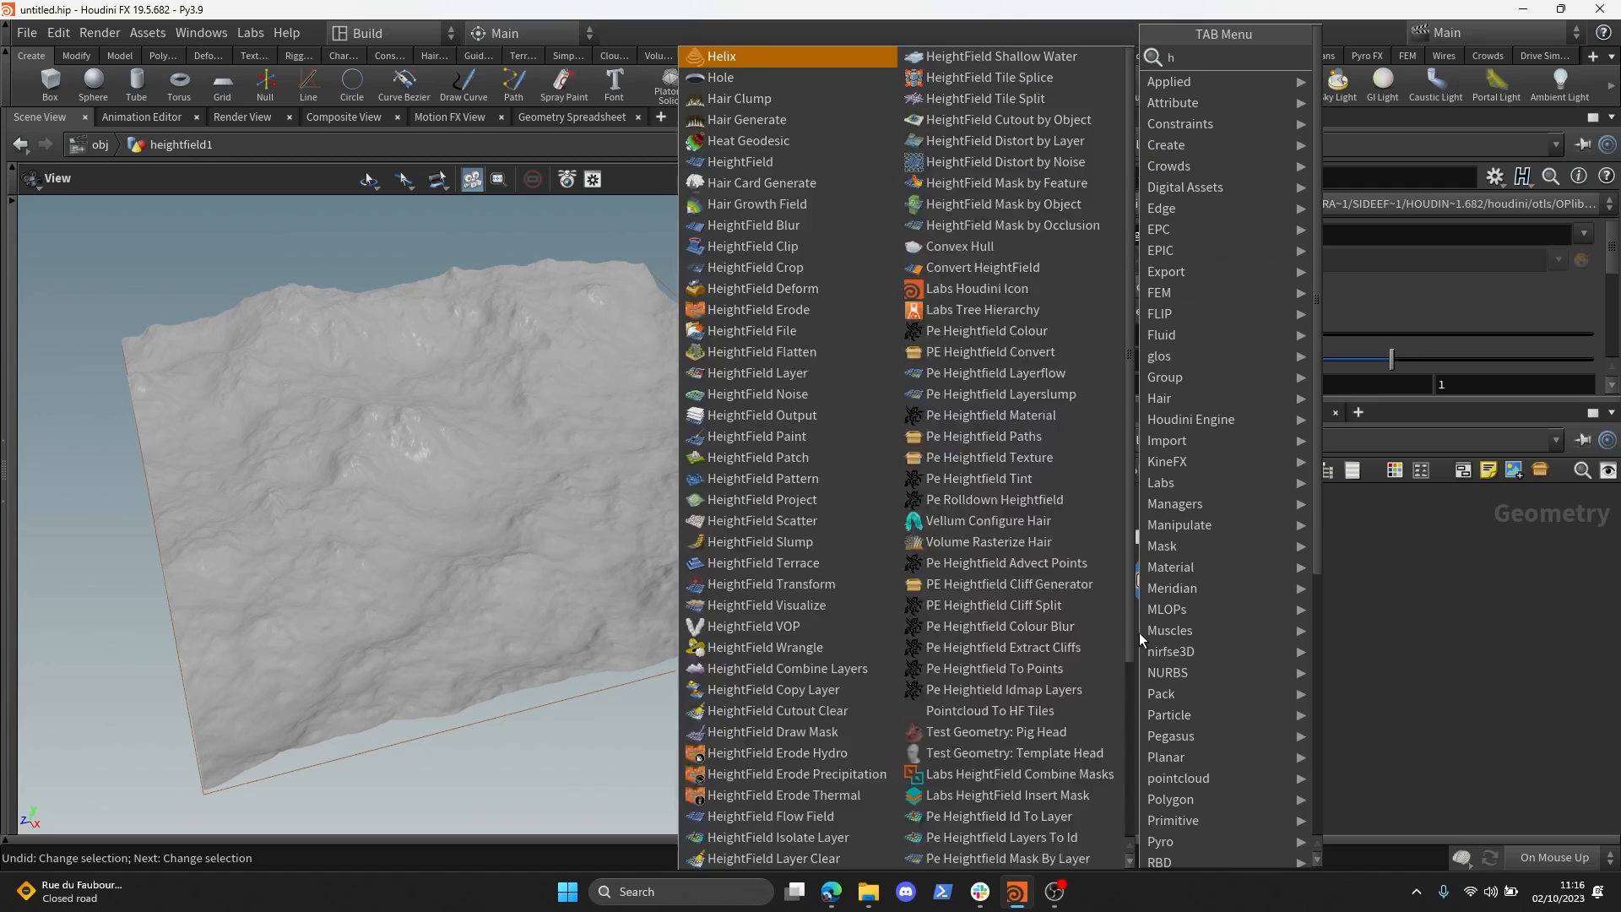
{"action": "type", "text": "f mask"}
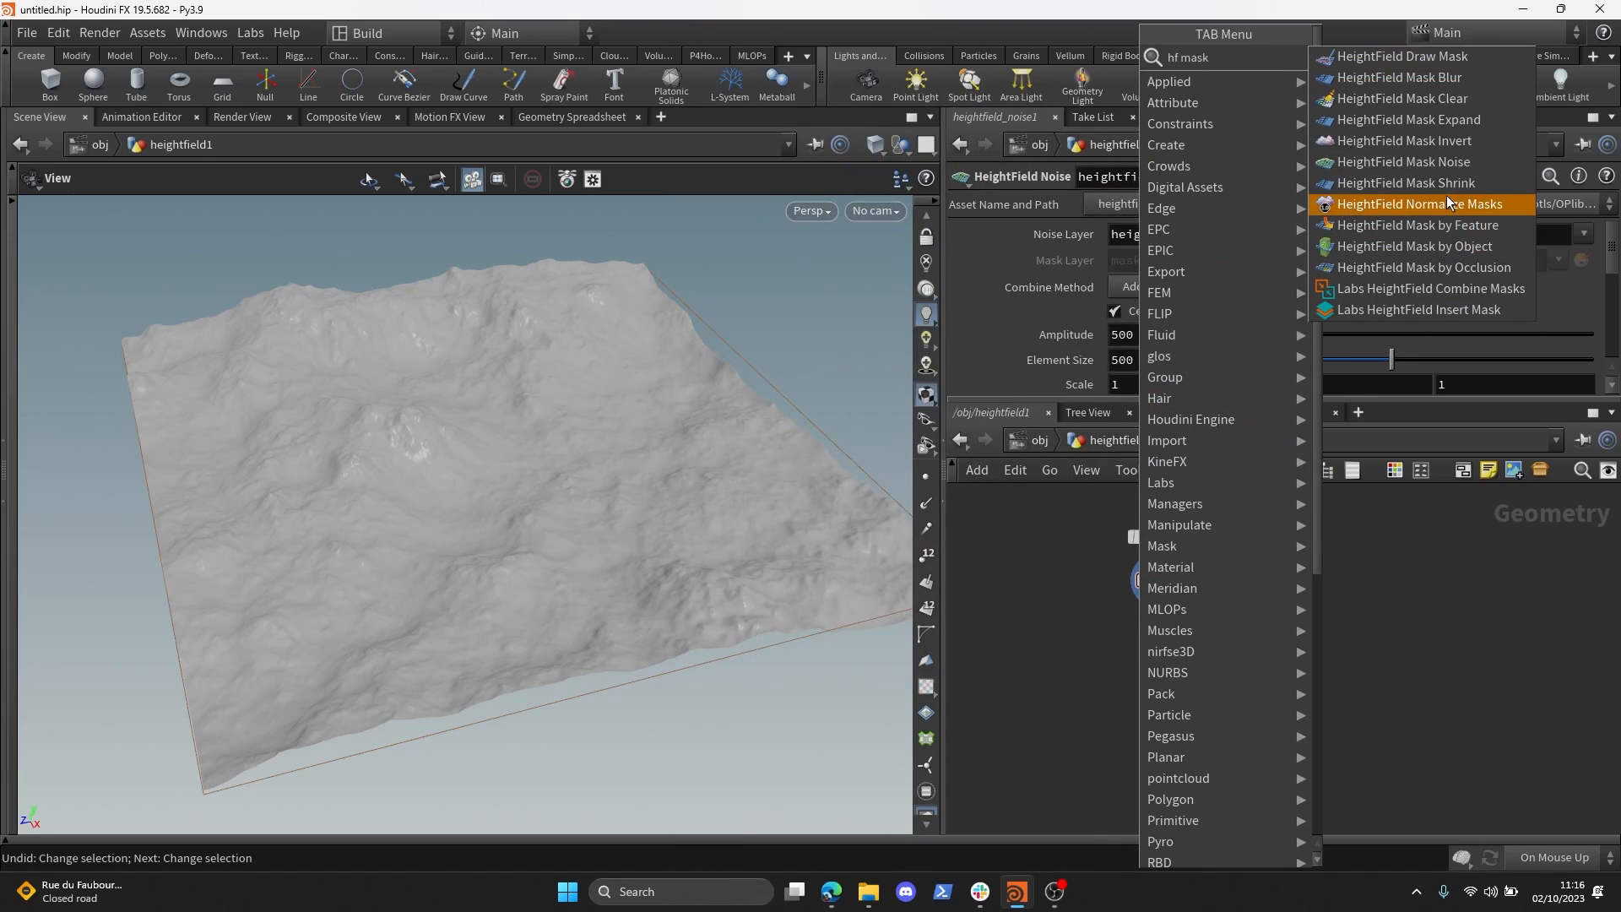
{"action": "left_click", "coordinate": [1487, 225]}
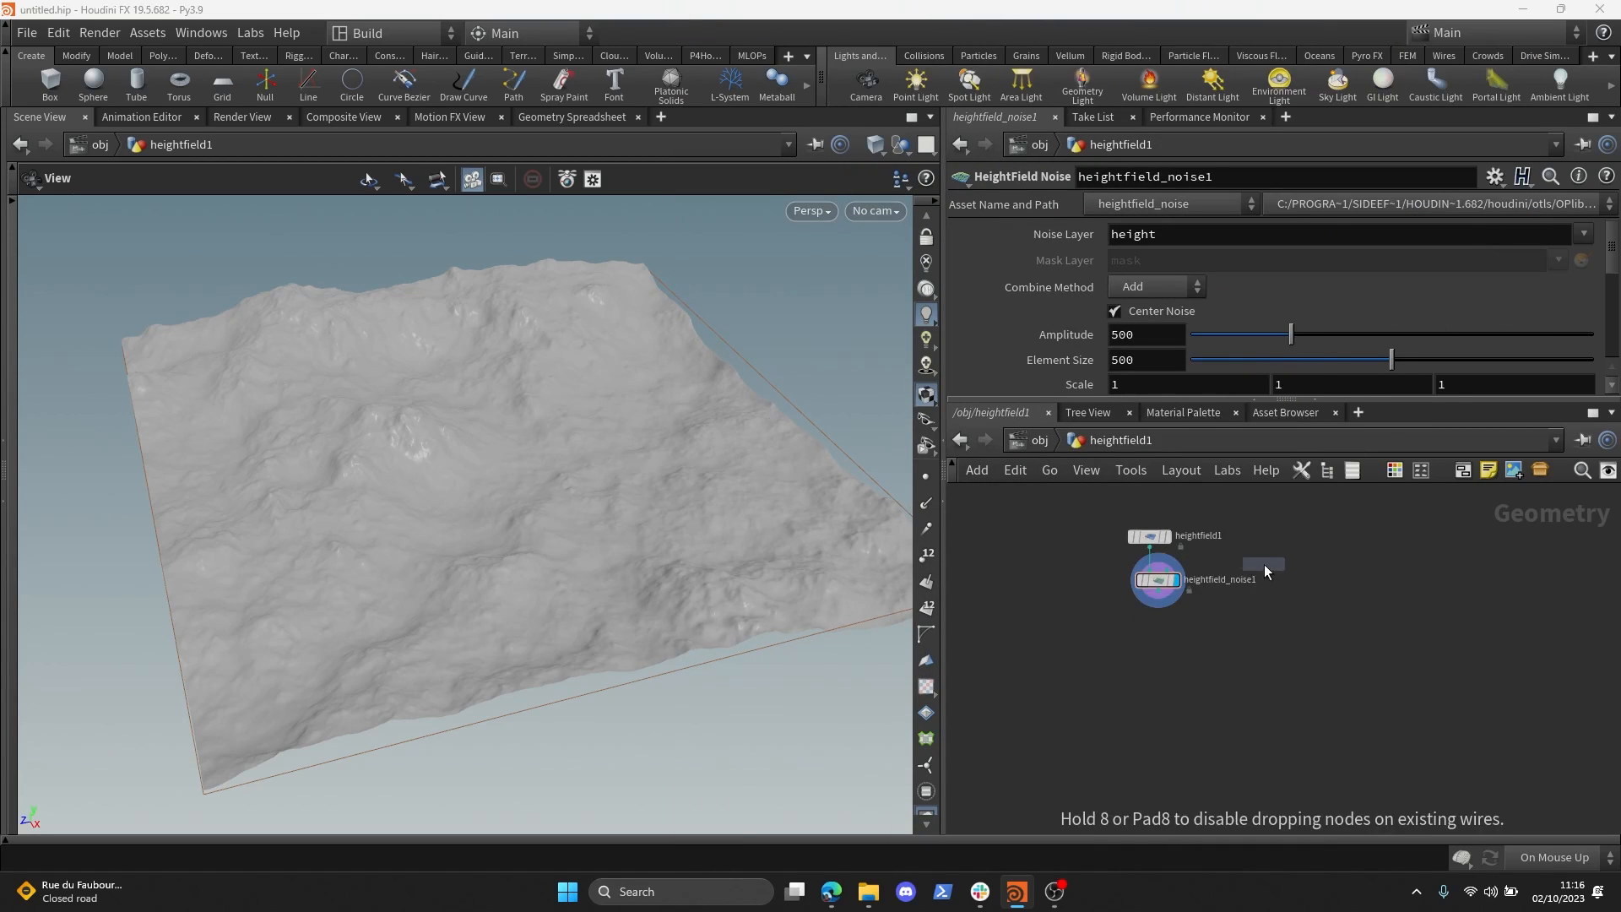
{"action": "left_click", "coordinate": [1179, 629]}
{"action": "left_click", "coordinate": [1189, 591]}
{"action": "left_click", "coordinate": [1180, 618]}
{"action": "left_click", "coordinate": [1198, 631]}
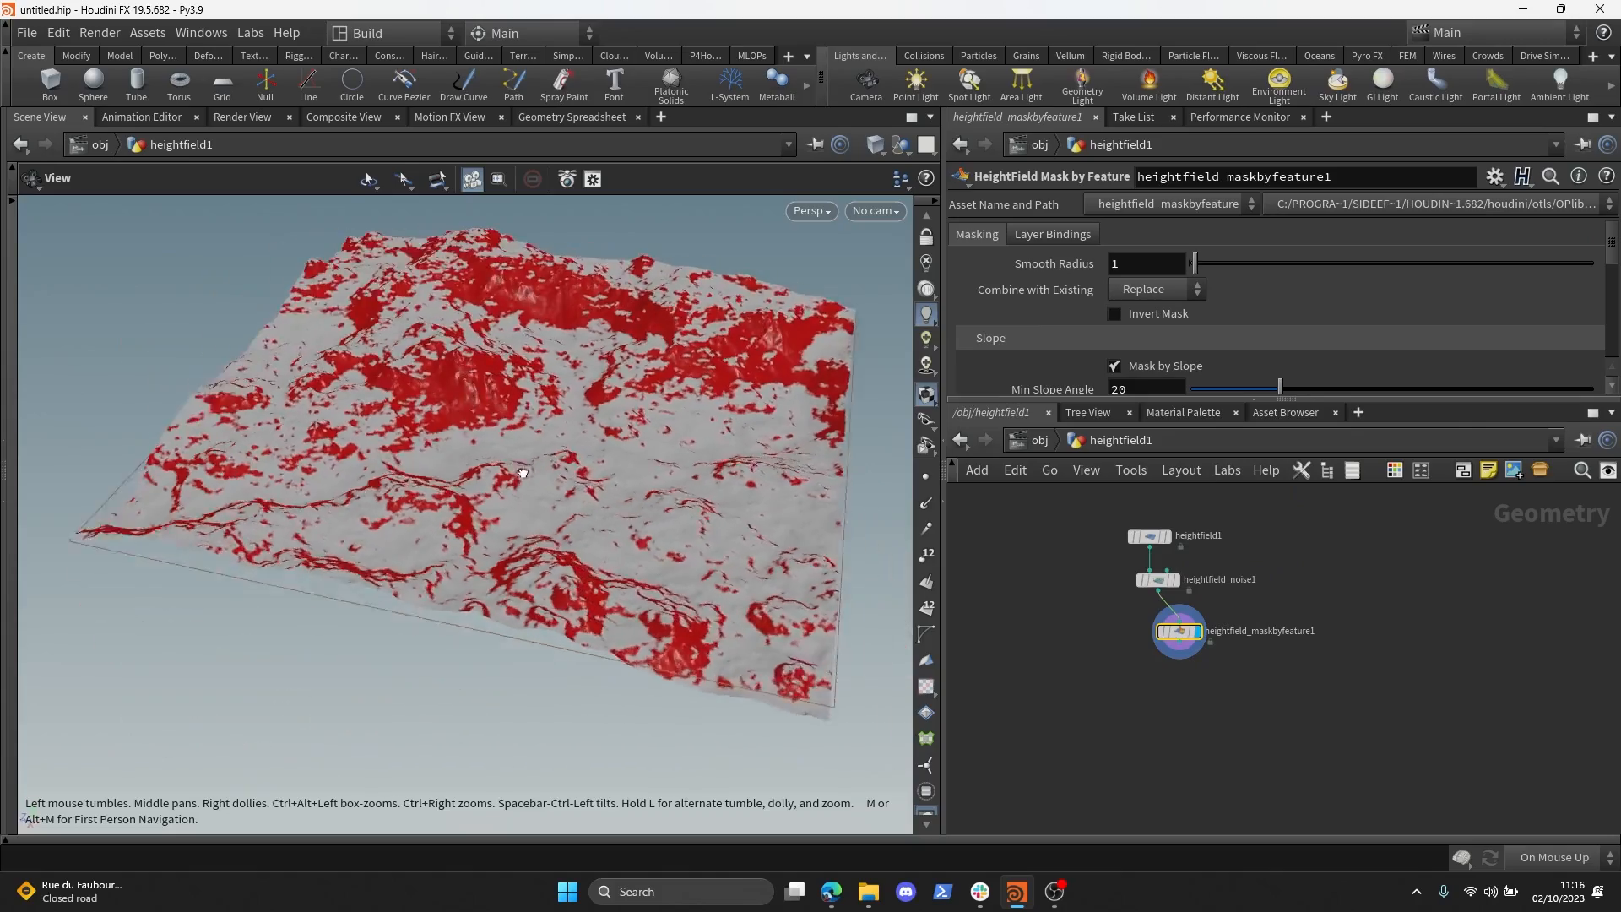
- Add a HeightField Visualize node below the mask-by-feature node, connect it, and display its result
{"action": "left_click_drag", "start_coordinate": [523, 473], "coordinate": [836, 435]}
{"action": "key", "text": "Tab"}
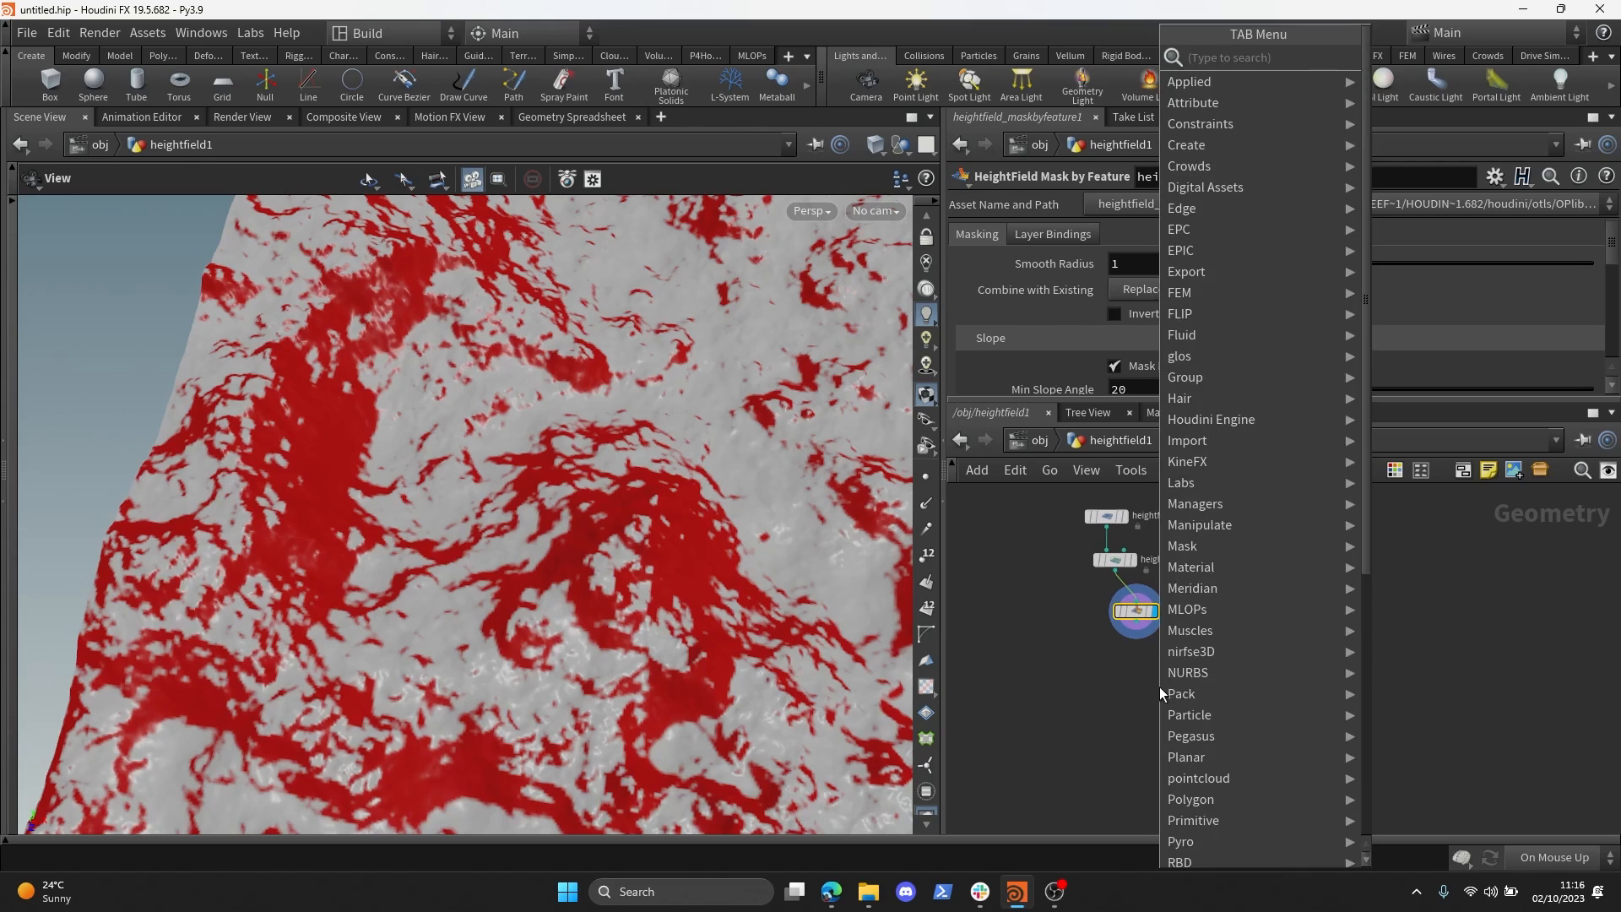
{"action": "type", "text": "hf visua"}
{"action": "key", "text": "Return"}
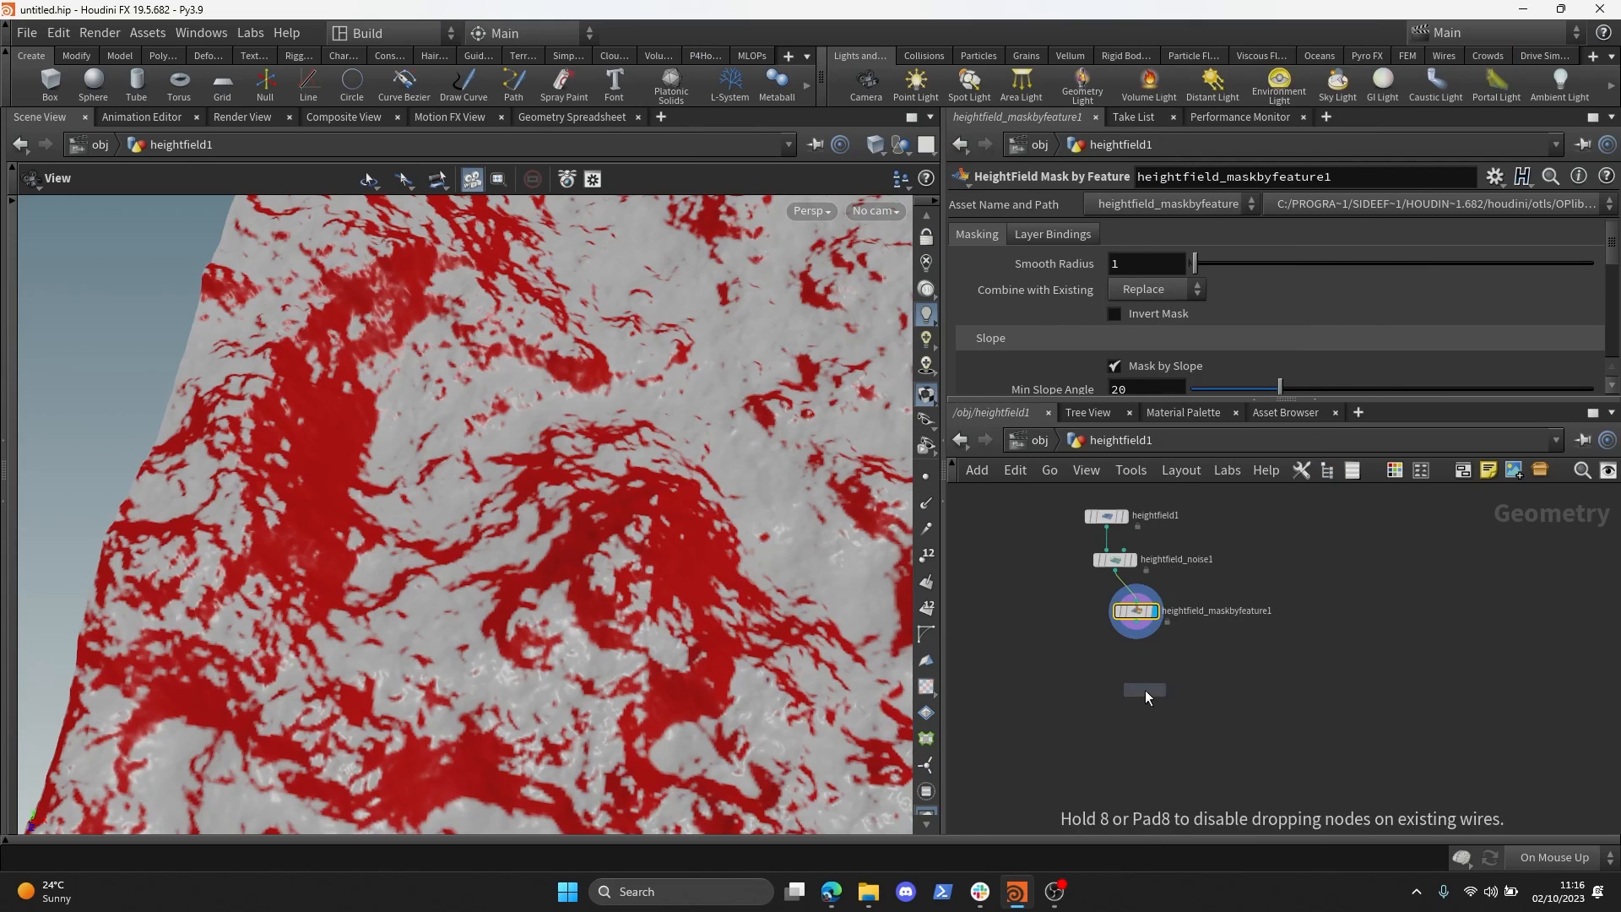
{"action": "left_click", "coordinate": [1144, 691]}
{"action": "left_click", "coordinate": [1139, 684]}
{"action": "mouse_move", "coordinate": [1164, 680]}
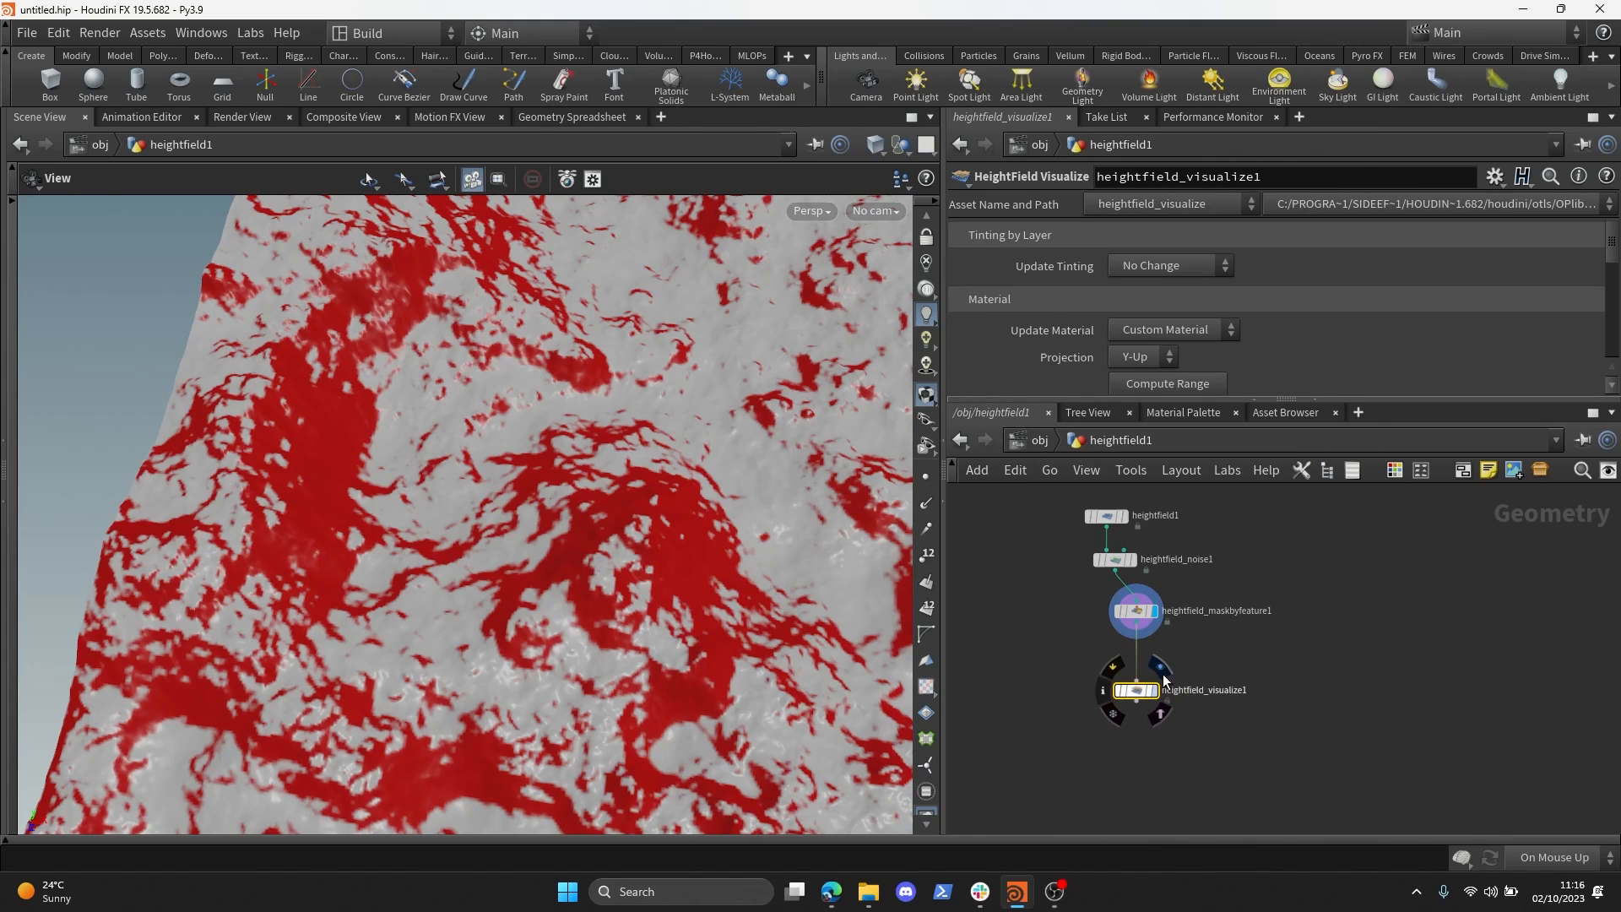
{"action": "key", "text": "r"}
- Compute the minimum and maximum elevation range for the visualize node's height ramp from the terrain
{"action": "scroll", "coordinate": [1218, 649], "scroll_direction": "down", "scroll_amount": 2}
{"action": "left_click_drag", "start_coordinate": [673, 536], "coordinate": [1143, 501]}
{"action": "scroll", "coordinate": [1149, 381], "scroll_direction": "down", "scroll_amount": 3}
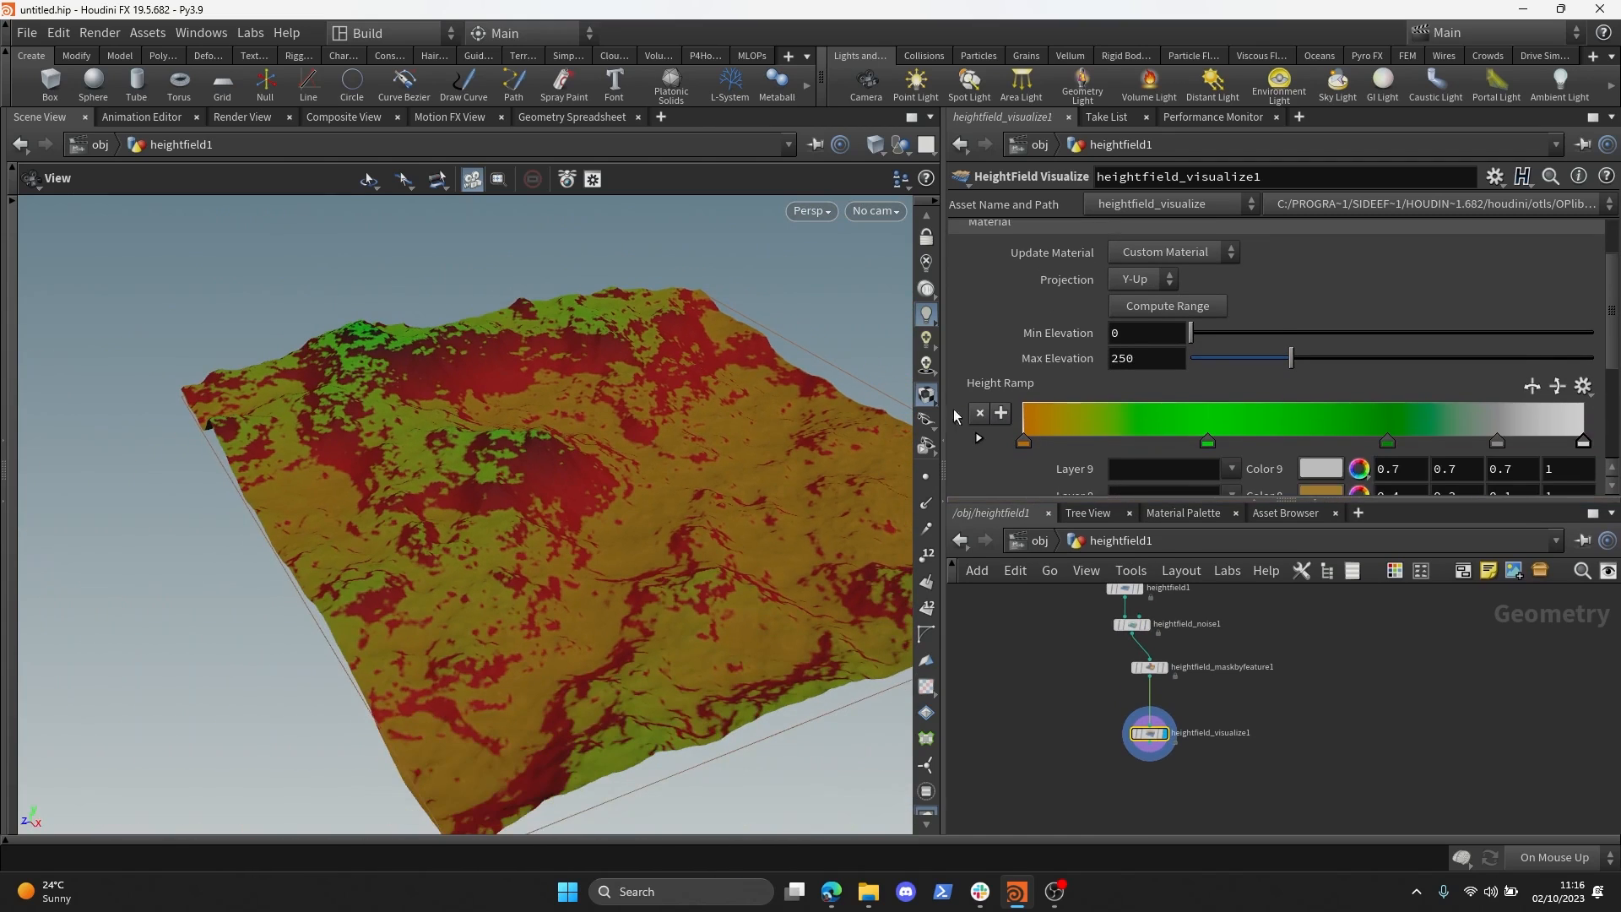
{"action": "left_click", "coordinate": [1168, 229]}
{"action": "scroll", "coordinate": [1285, 353], "scroll_direction": "down", "scroll_amount": 2}
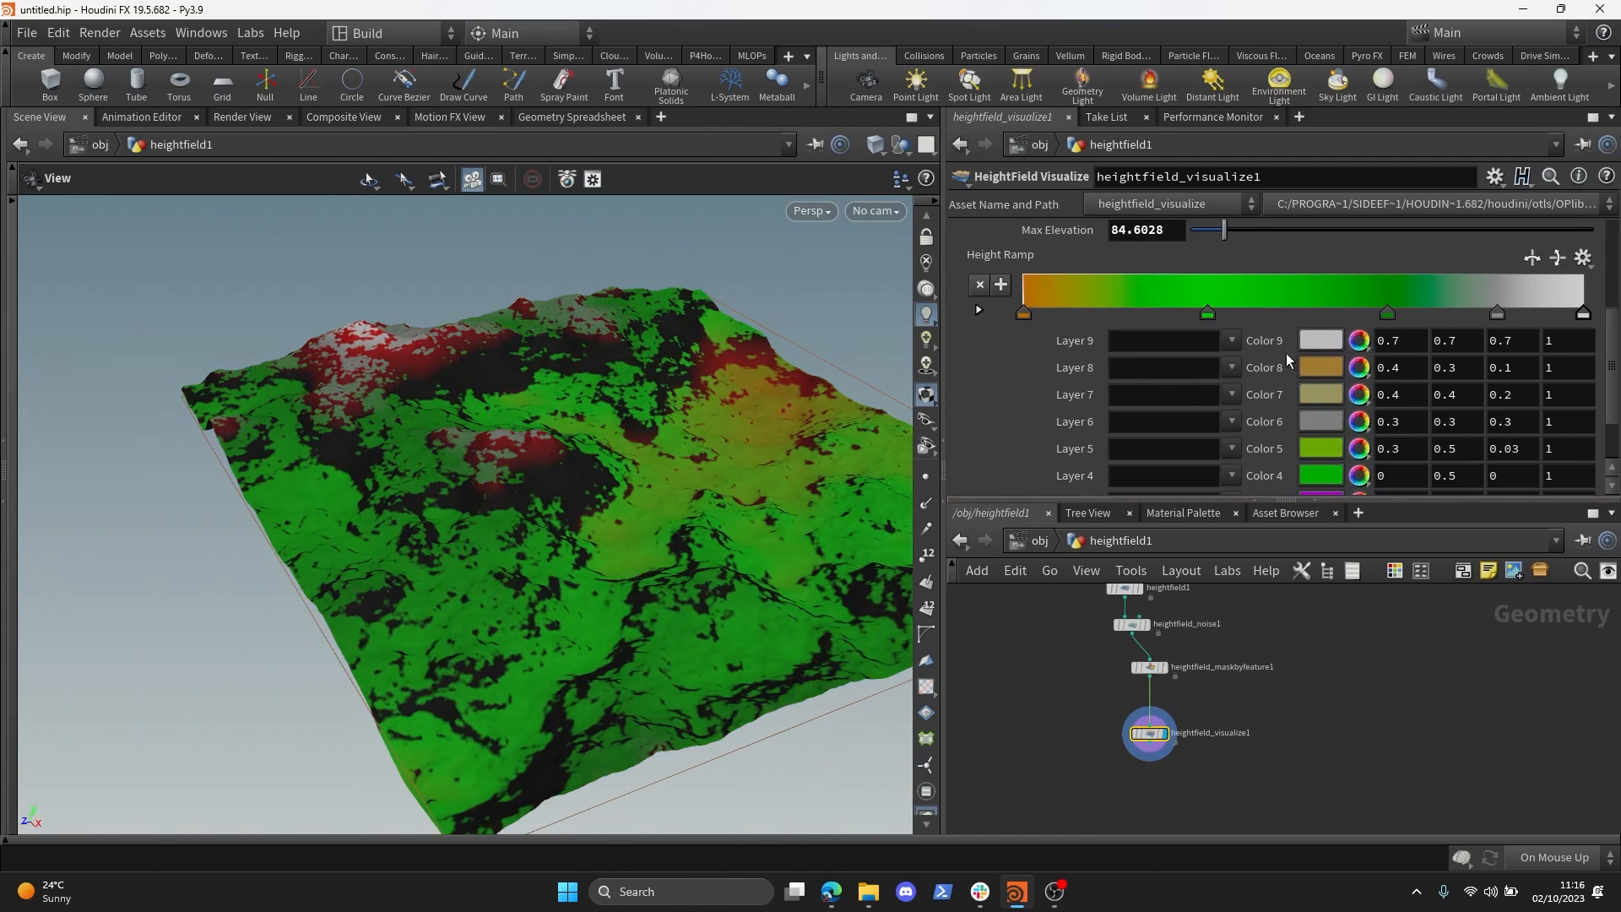
- Set the Layer 1 mask color in the visualize node to dark blue (0, 0, 0.5)
{"action": "scroll", "coordinate": [1248, 377], "scroll_direction": "down", "scroll_amount": 2}
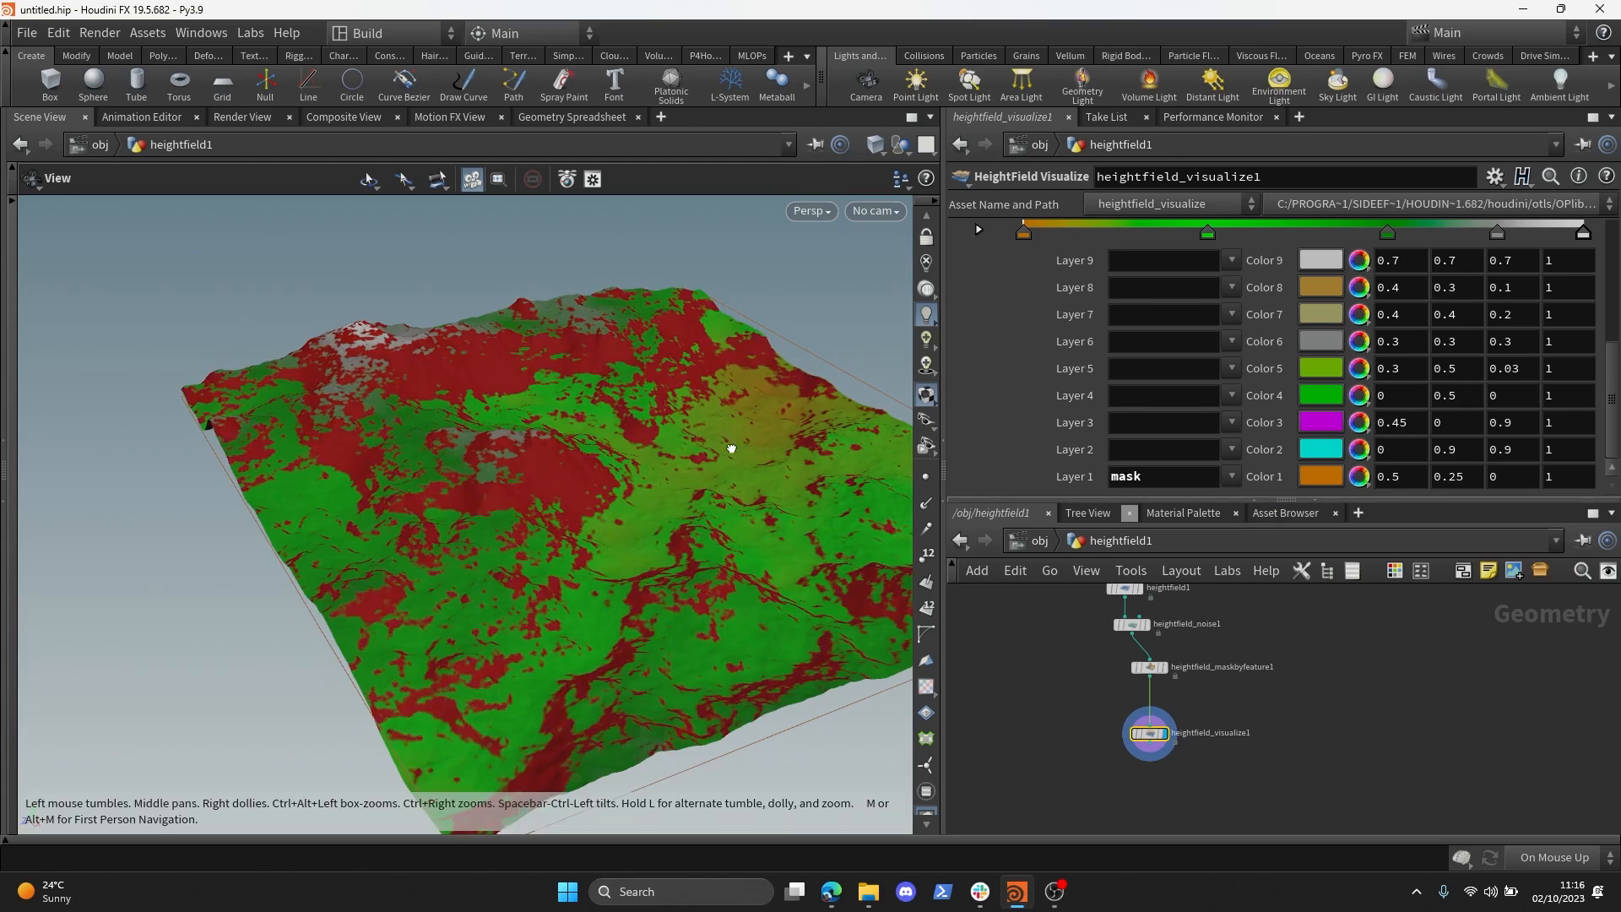
{"action": "scroll", "coordinate": [1256, 451], "scroll_direction": "down", "scroll_amount": 1}
{"action": "left_click", "coordinate": [1320, 474]}
{"action": "left_click", "coordinate": [1406, 273]}
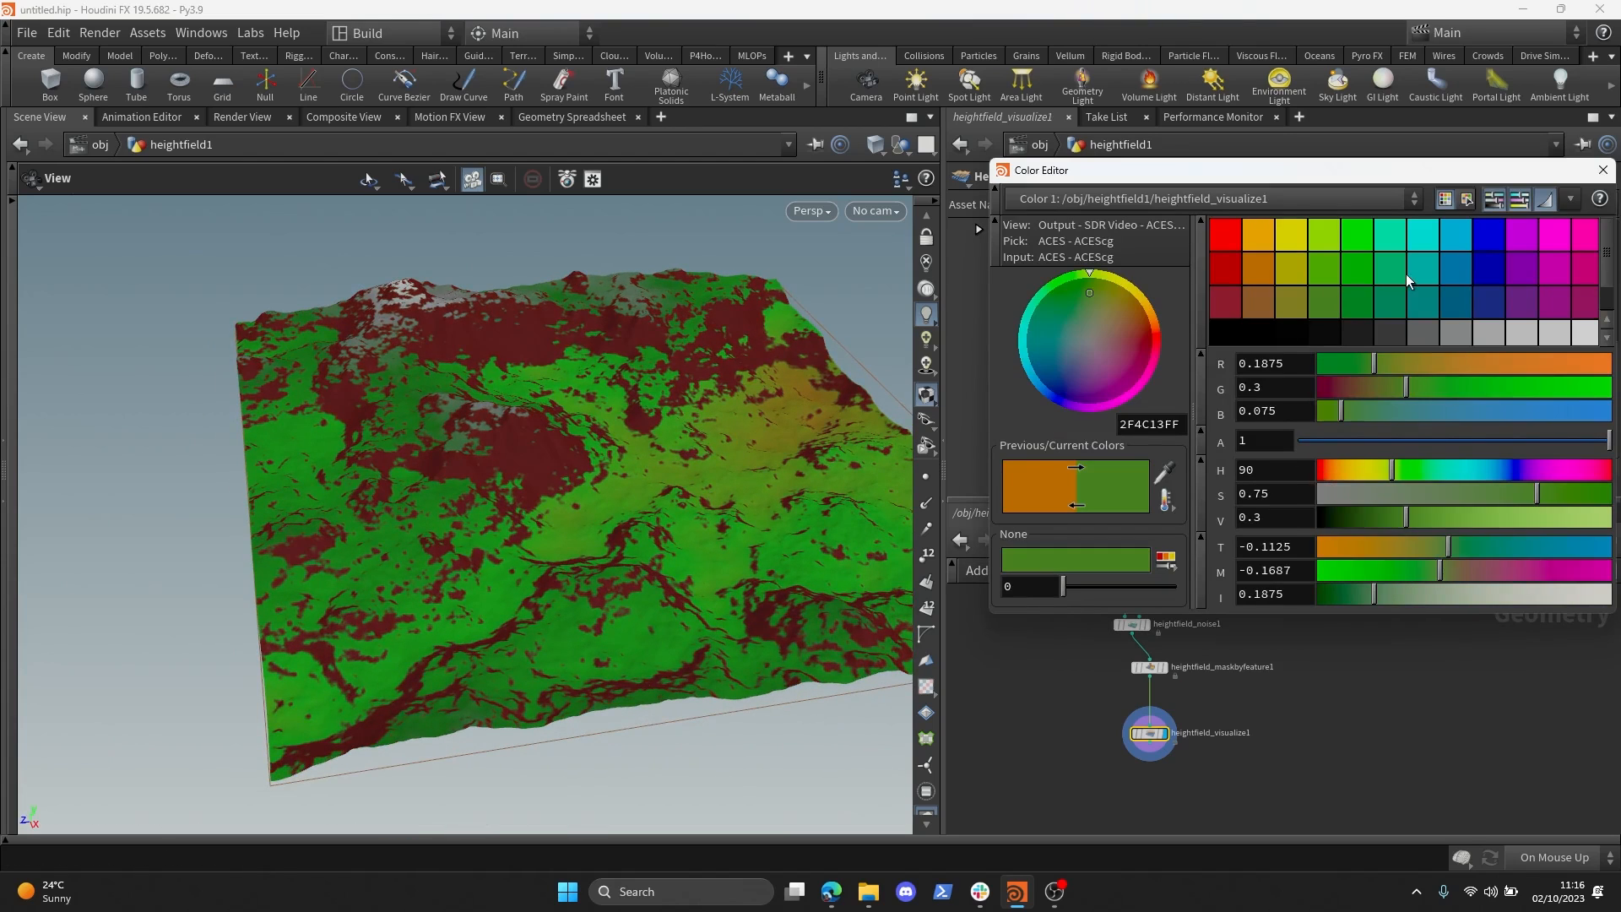
{"action": "left_click", "coordinate": [1491, 268]}
{"action": "left_click", "coordinate": [1604, 170]}
- Set the visualize node's Update Tinting option to Remove Tinting
{"action": "scroll", "coordinate": [1266, 354], "scroll_direction": "up", "scroll_amount": 5}
{"action": "left_click", "coordinate": [1192, 262]}
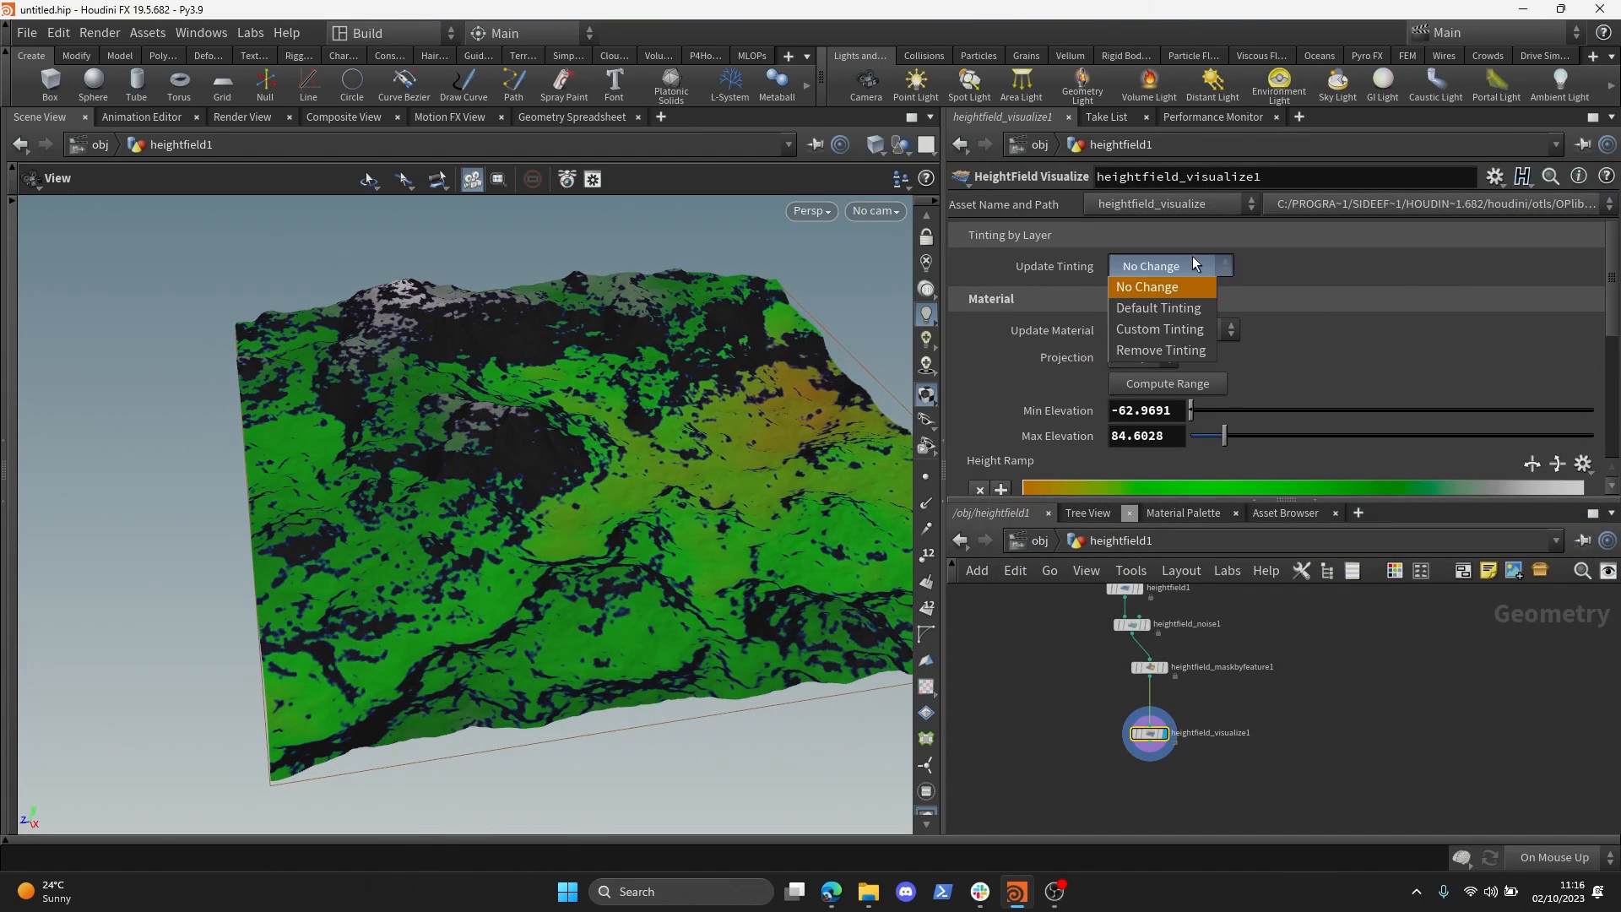
{"action": "left_click", "coordinate": [1164, 351]}
- Set the Layer 1 mask color to a teal green with RGB values 0.075, 0.3, 0.1875
{"action": "scroll", "coordinate": [1147, 408], "scroll_direction": "down", "scroll_amount": 5}
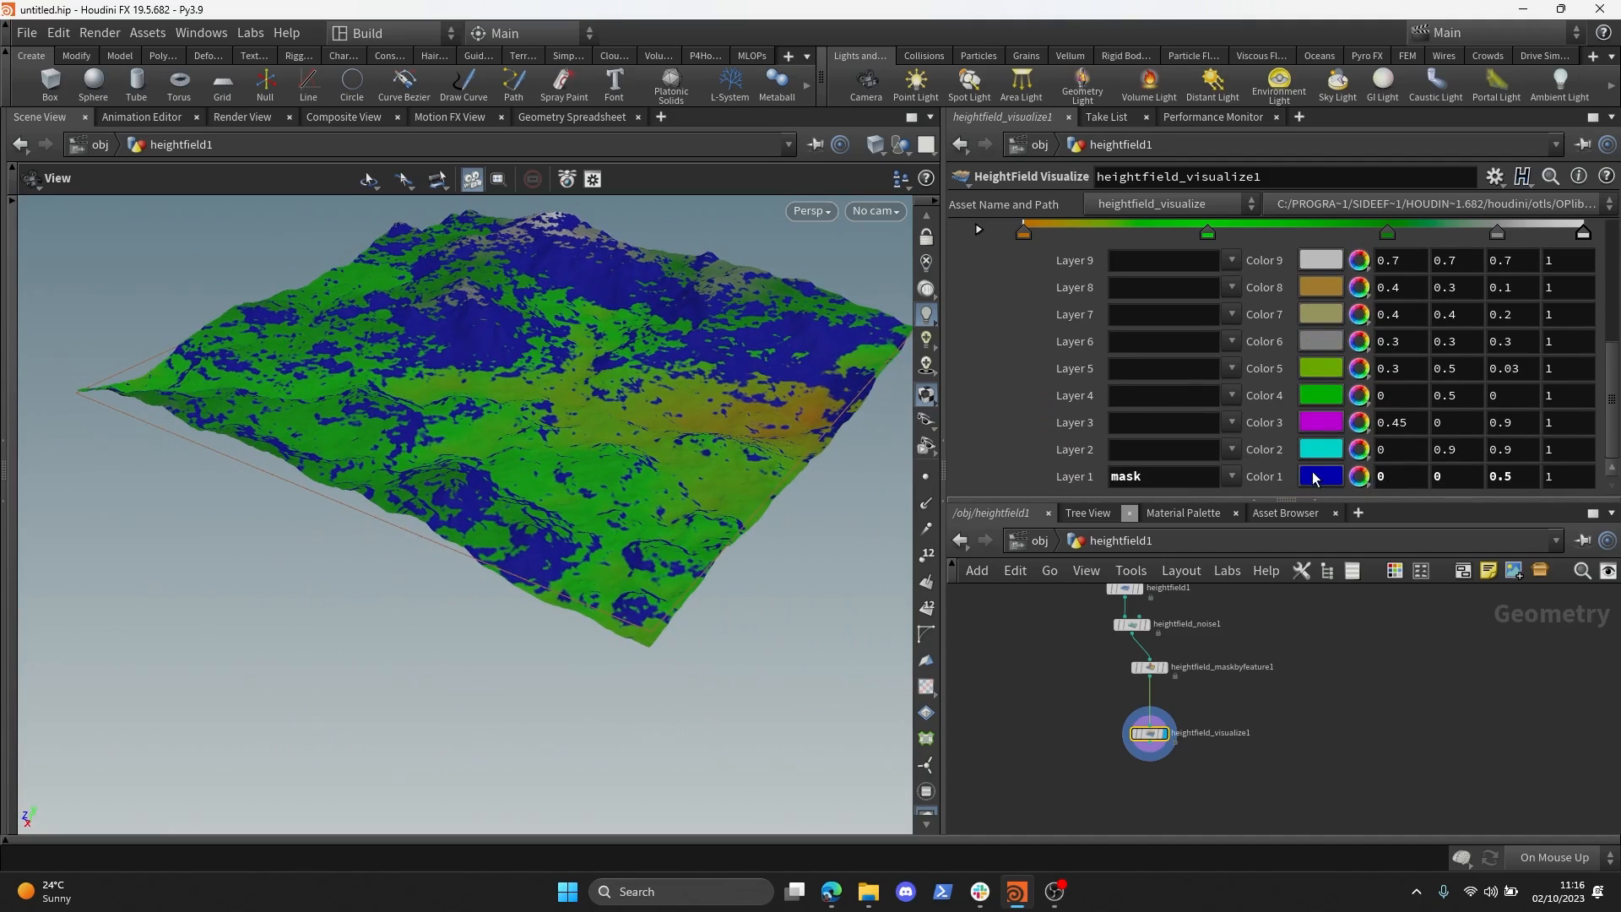
{"action": "left_click", "coordinate": [1314, 478]}
{"action": "left_click", "coordinate": [1400, 302]}
{"action": "left_click_drag", "start_coordinate": [1461, 165], "coordinate": [1174, 236]}
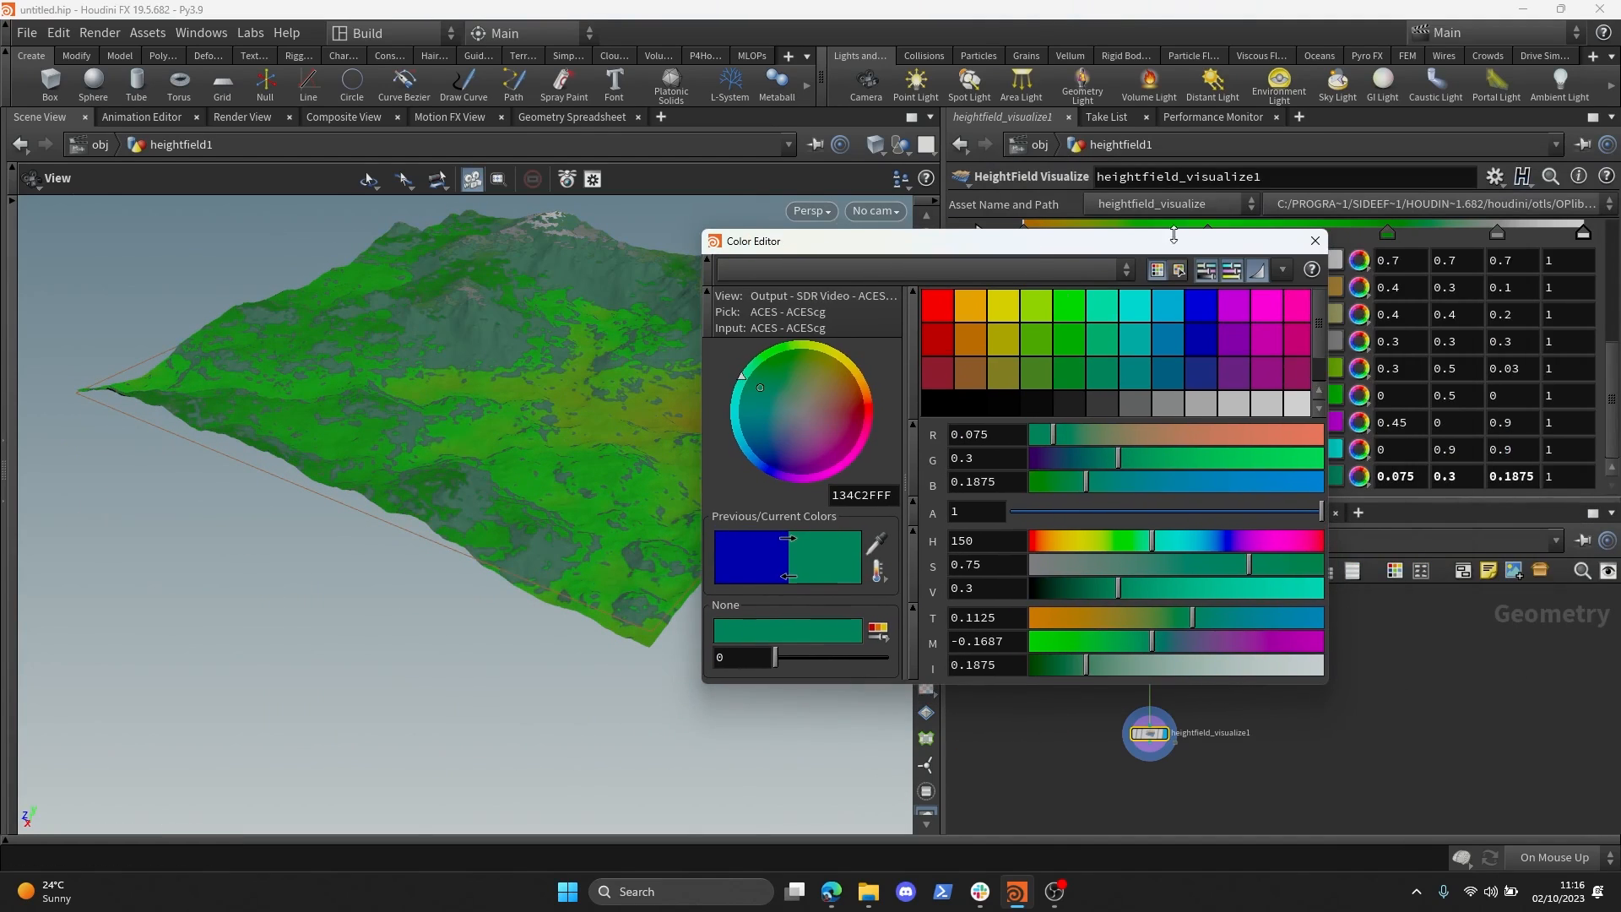
{"action": "left_click", "coordinate": [1314, 241]}
- Line up the mask-by-feature and visualize nodes beneath heightfield_noise1
{"action": "left_click_drag", "start_coordinate": [717, 308], "coordinate": [743, 397]}
{"action": "left_click_drag", "start_coordinate": [1098, 646], "coordinate": [1154, 698]}
- Examine the visualize node's elevation range, height ramp, and the layer and color slots 1 to 9
{"action": "scroll", "coordinate": [1061, 433], "scroll_direction": "up", "scroll_amount": 3}
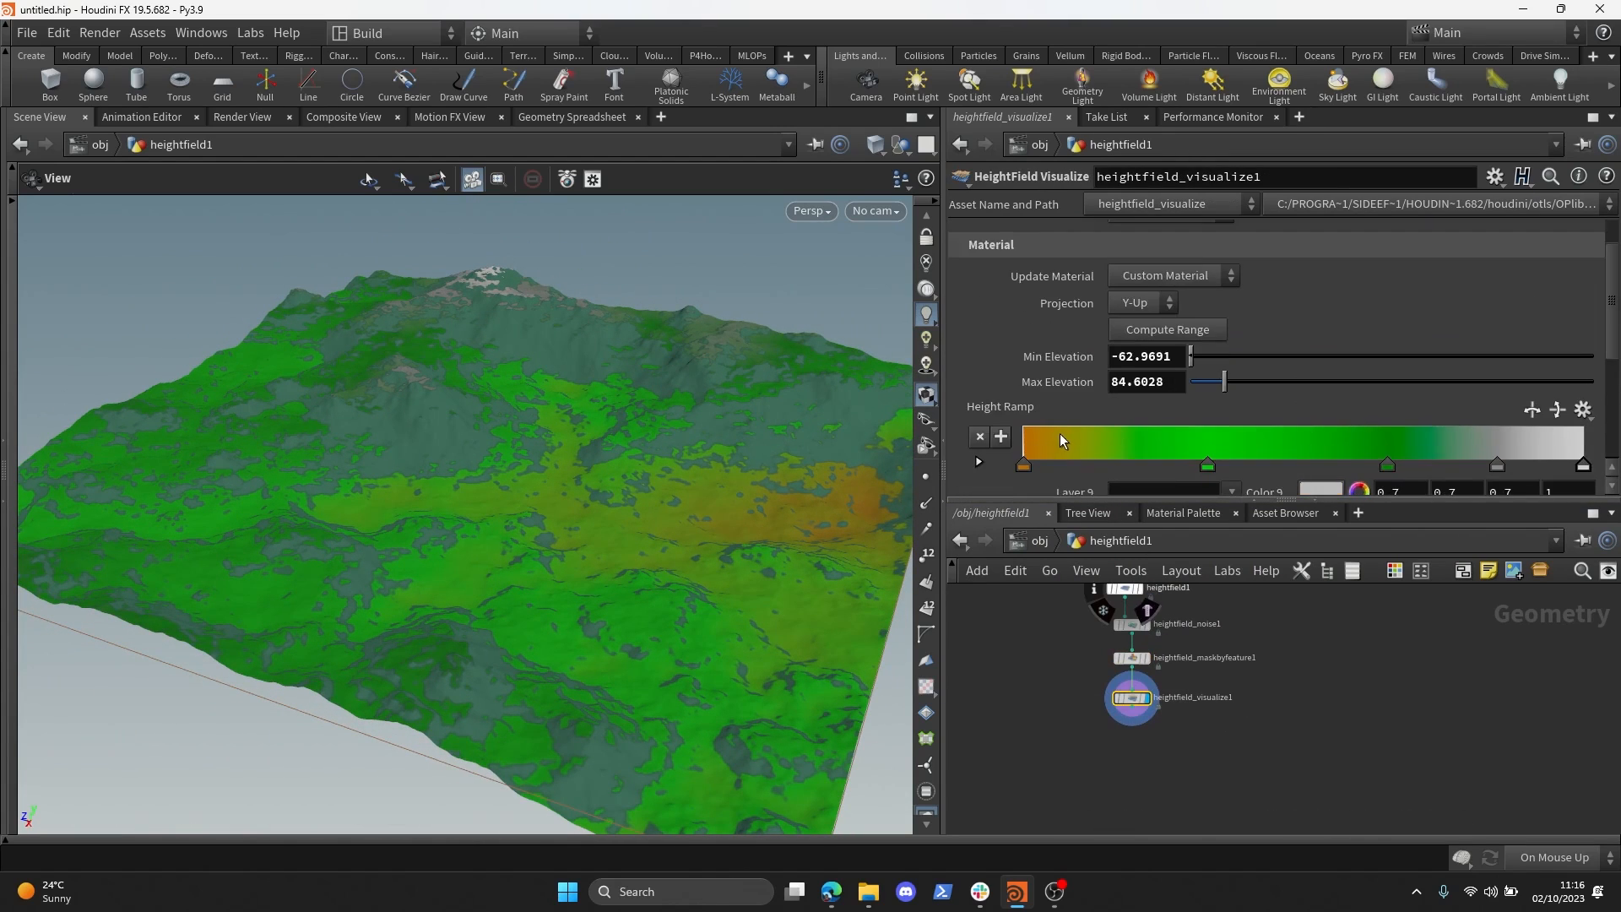
{"action": "scroll", "coordinate": [1061, 433], "scroll_direction": "down", "scroll_amount": 3}
{"action": "scroll", "coordinate": [1089, 418], "scroll_direction": "down", "scroll_amount": 2}
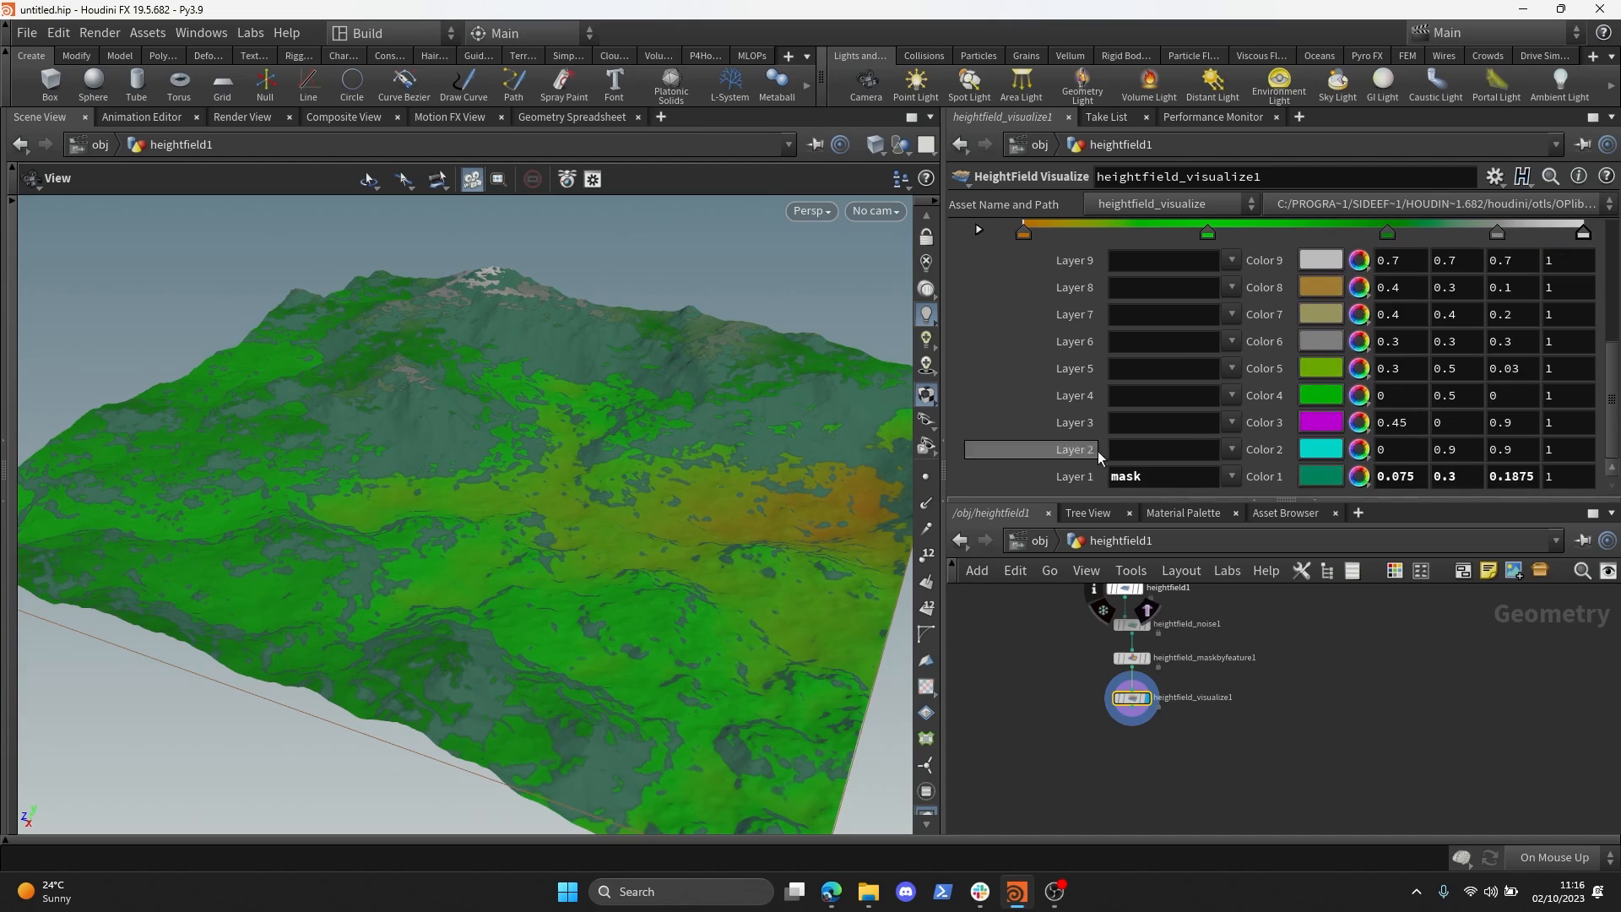
{"action": "scroll", "coordinate": [1050, 431], "scroll_direction": "up", "scroll_amount": 9}
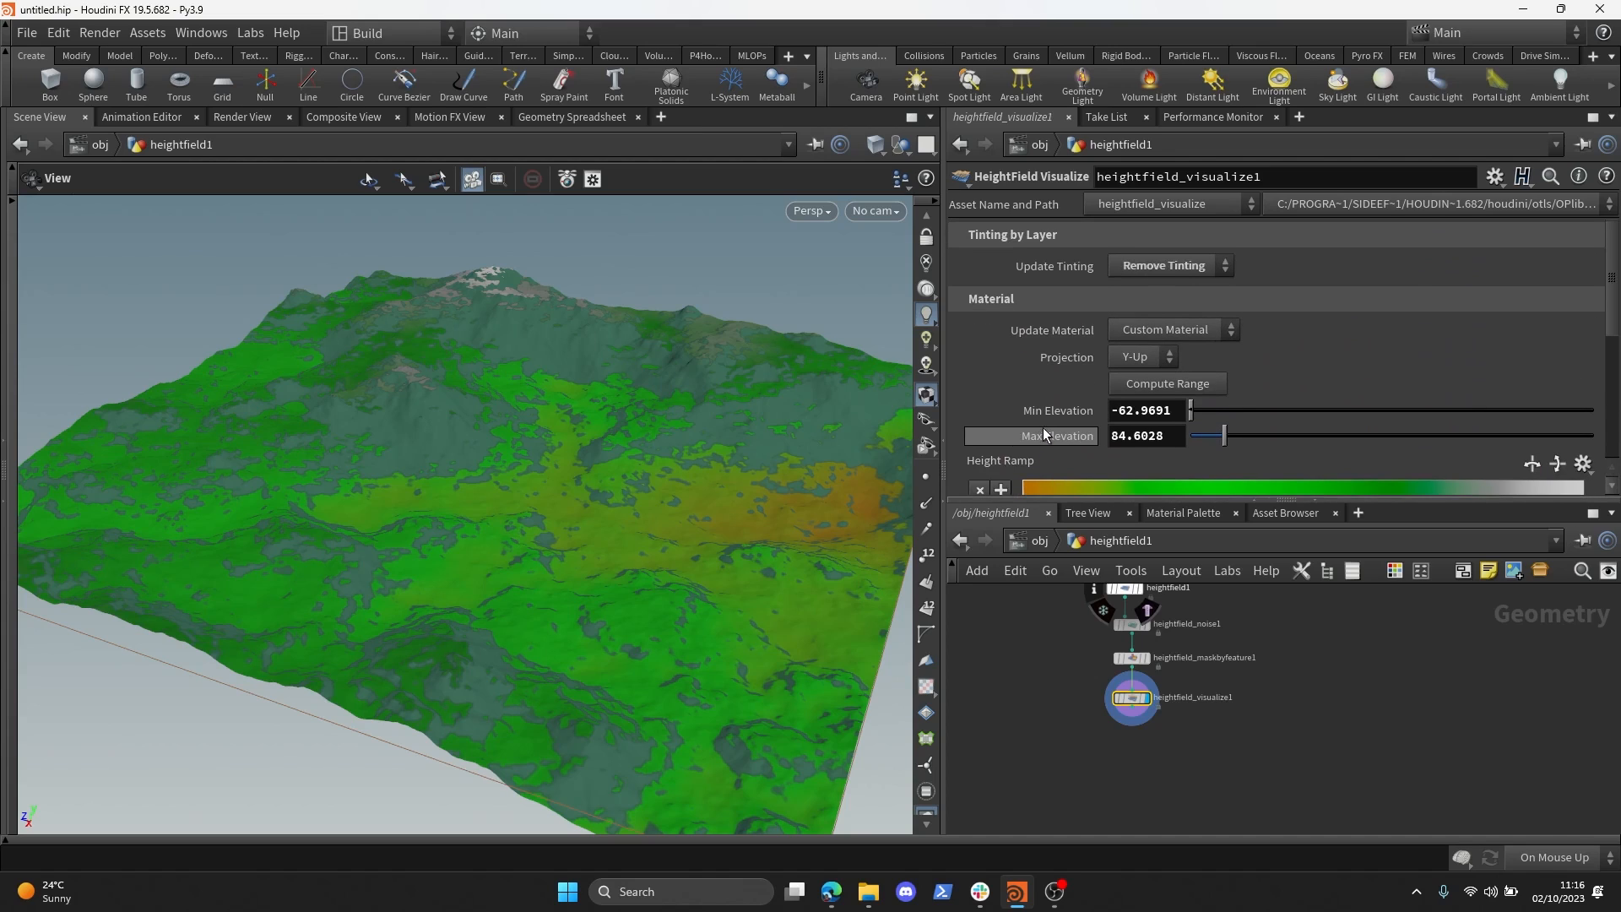
{"action": "scroll", "coordinate": [1041, 427], "scroll_direction": "down", "scroll_amount": 3}
{"action": "left_click", "coordinate": [1103, 501]}
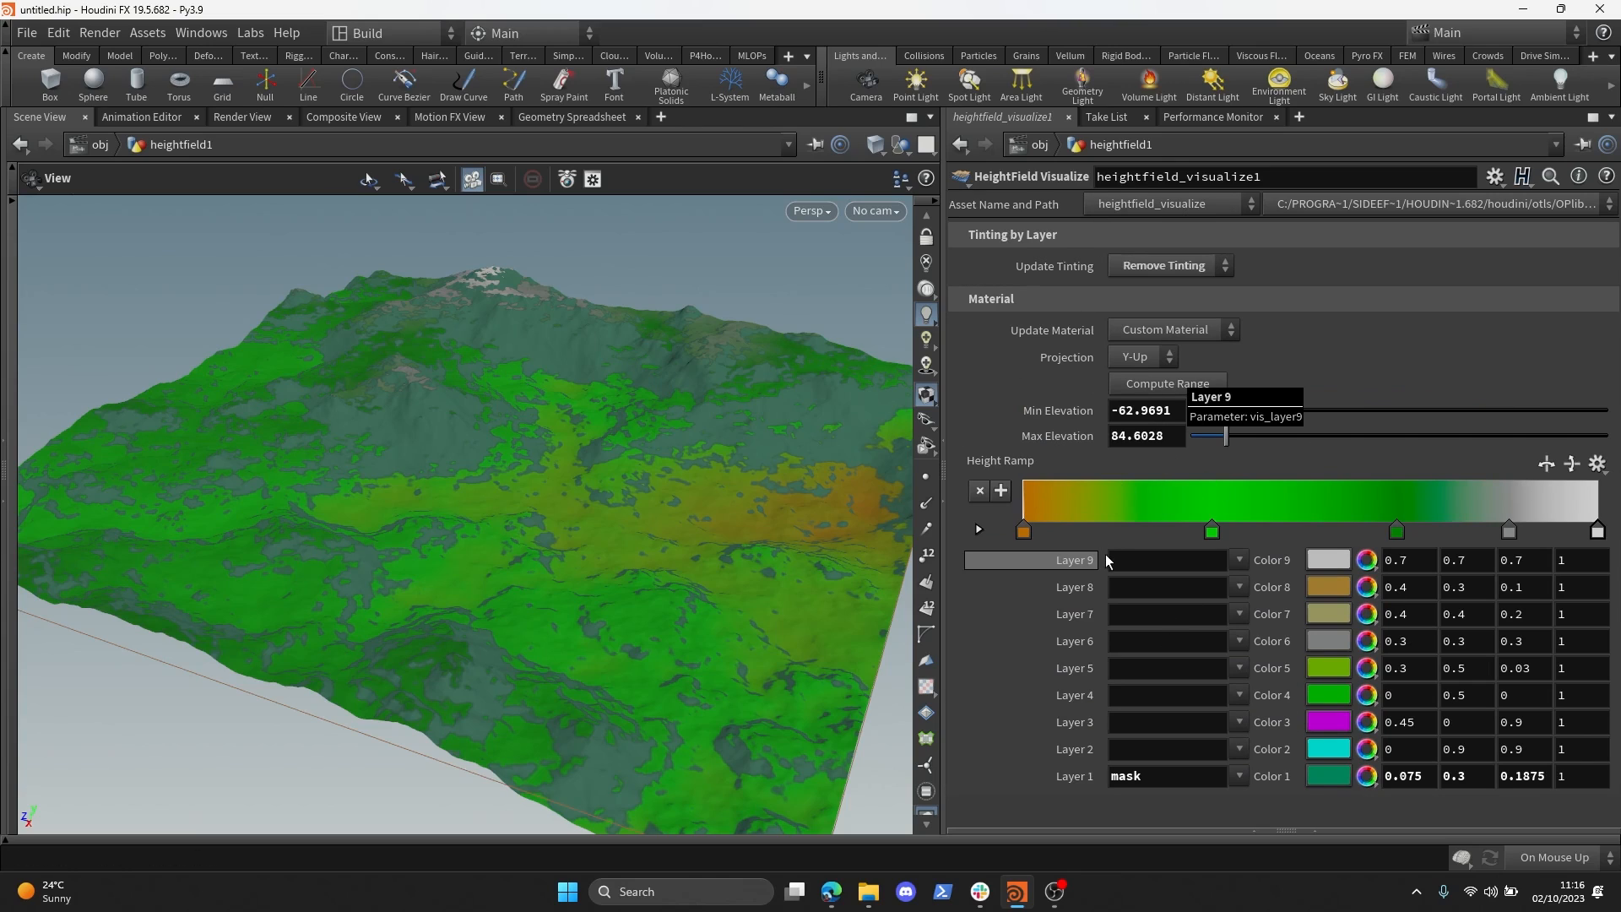
{"action": "key", "text": "ctrl+b"}
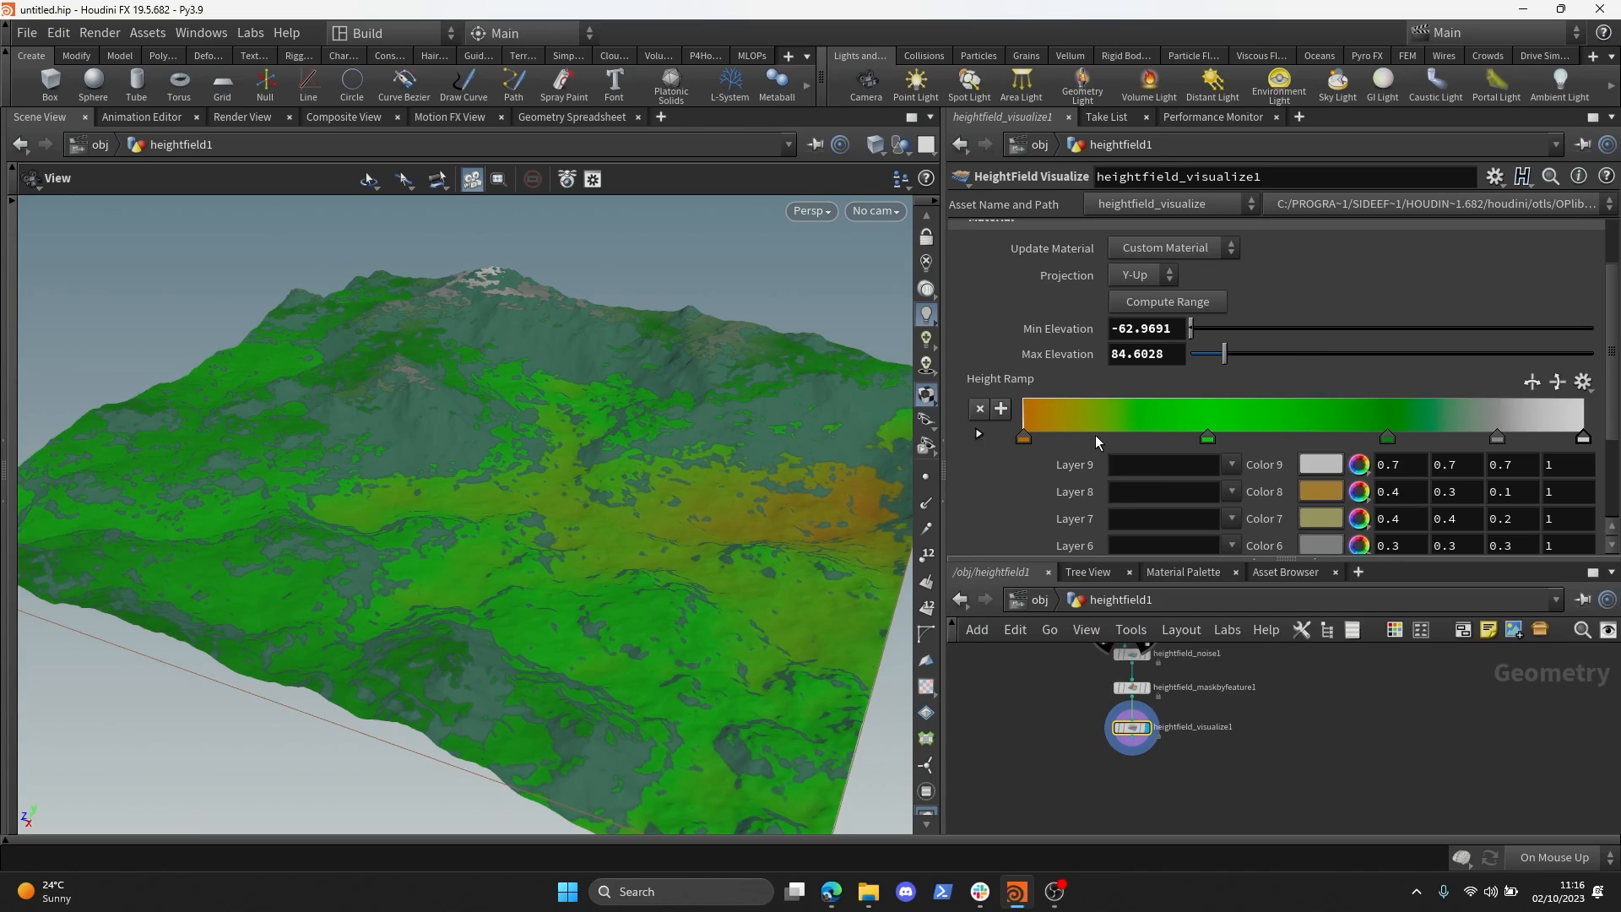
- Shrink the parameter area and set the visualize node's Update Material option to No Change
{"action": "left_click_drag", "start_coordinate": [1283, 564], "coordinate": [1264, 496]}
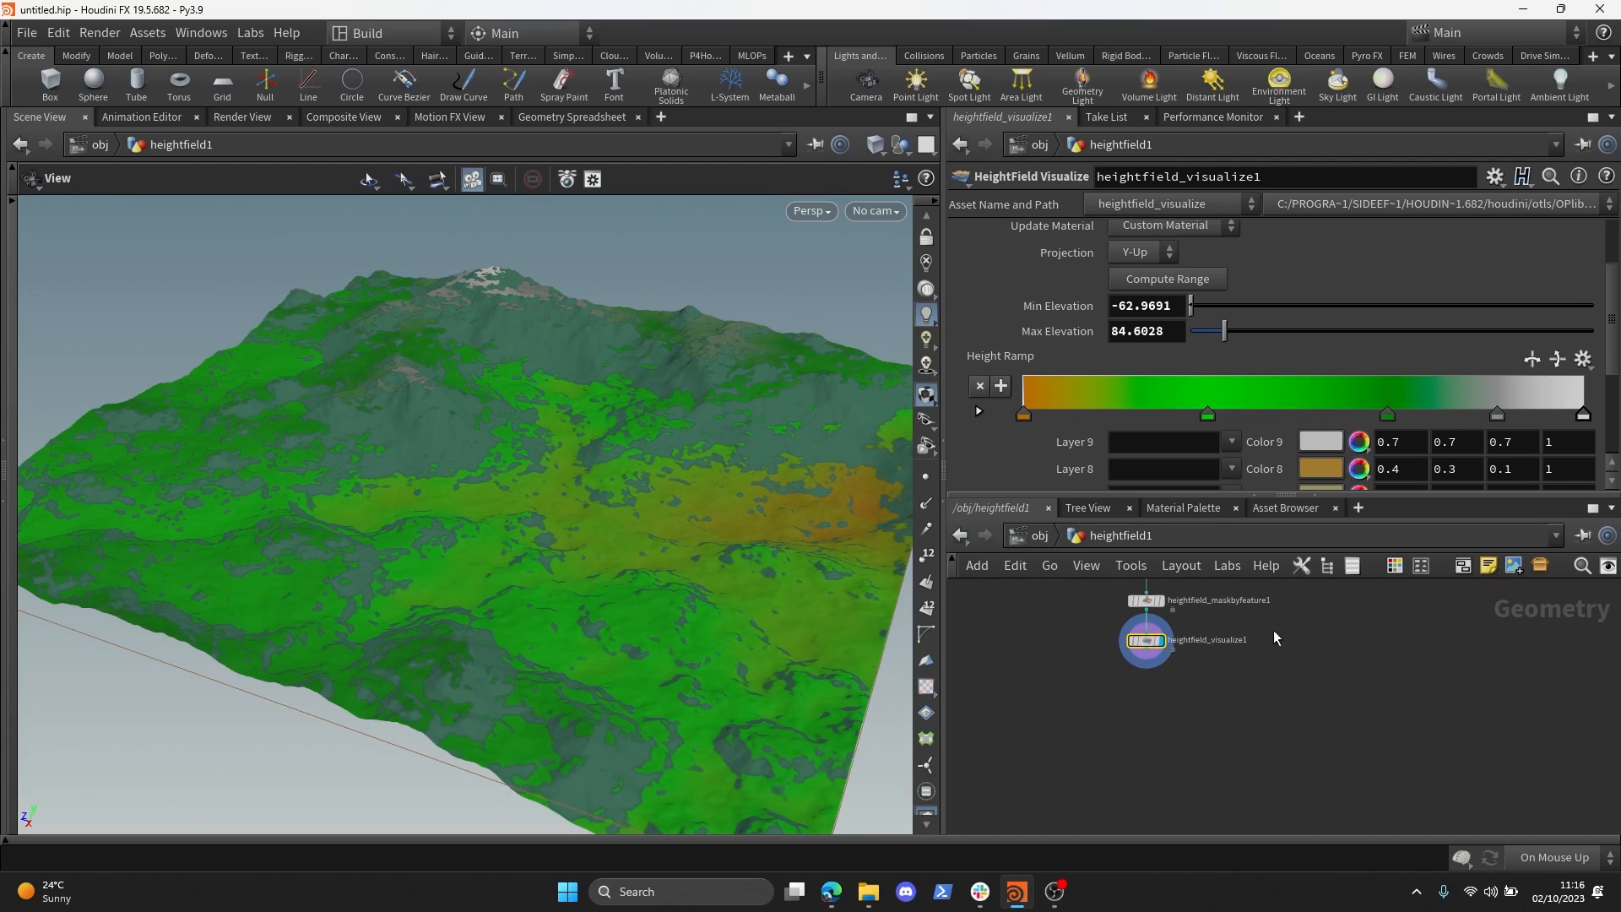
{"action": "scroll", "coordinate": [1101, 445], "scroll_direction": "up", "scroll_amount": 3}
{"action": "left_click", "coordinate": [1169, 330]}
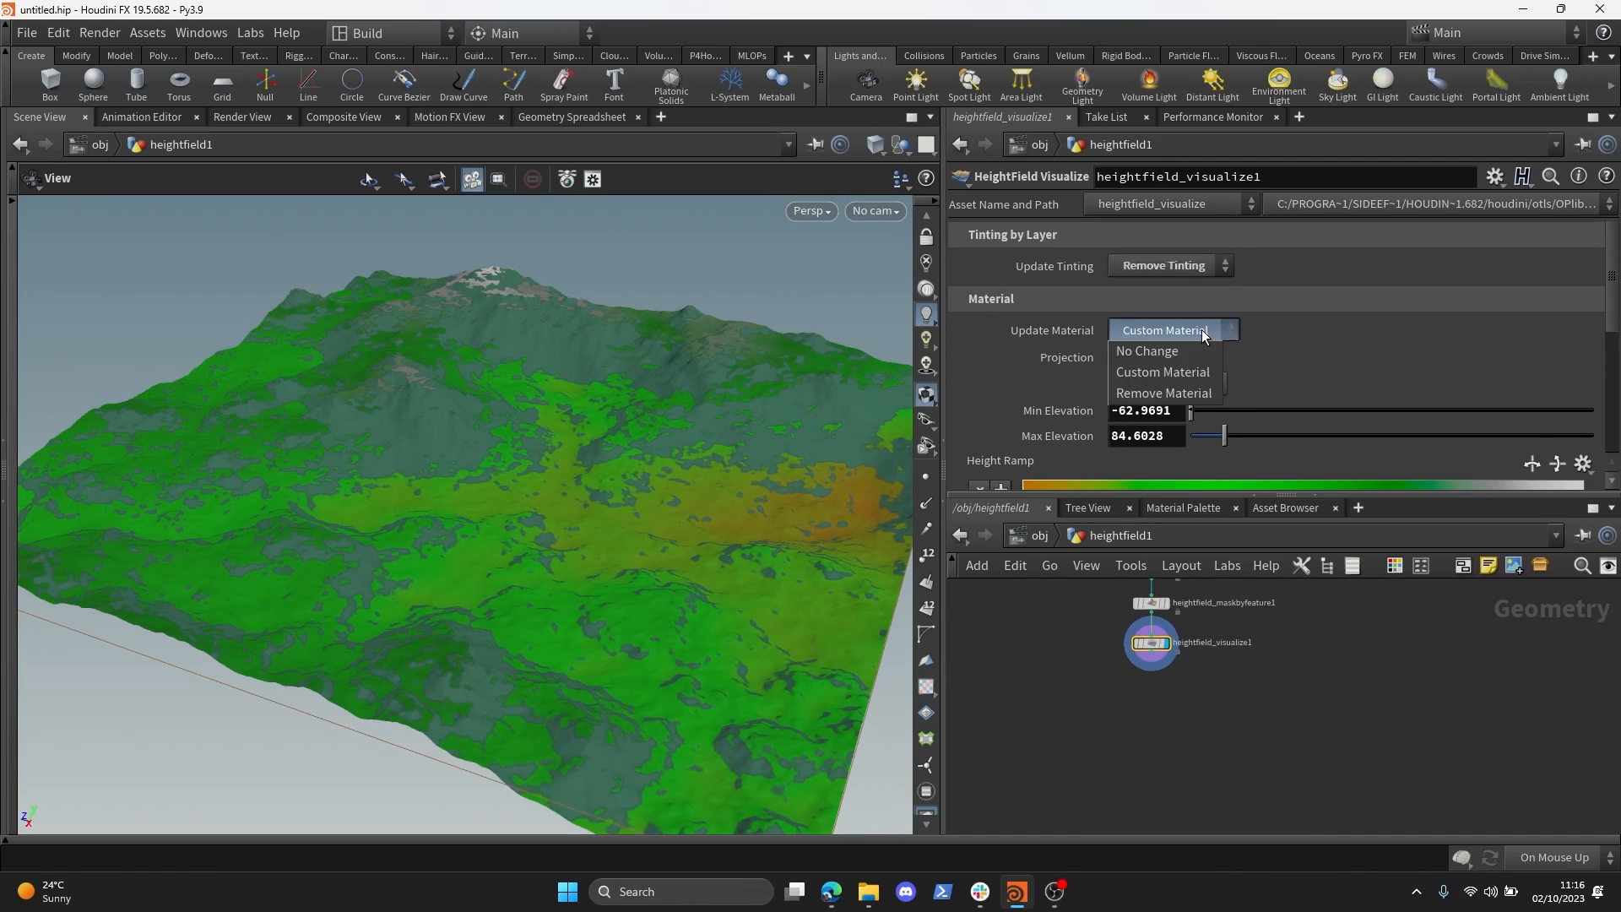
{"action": "left_click", "coordinate": [1163, 349]}
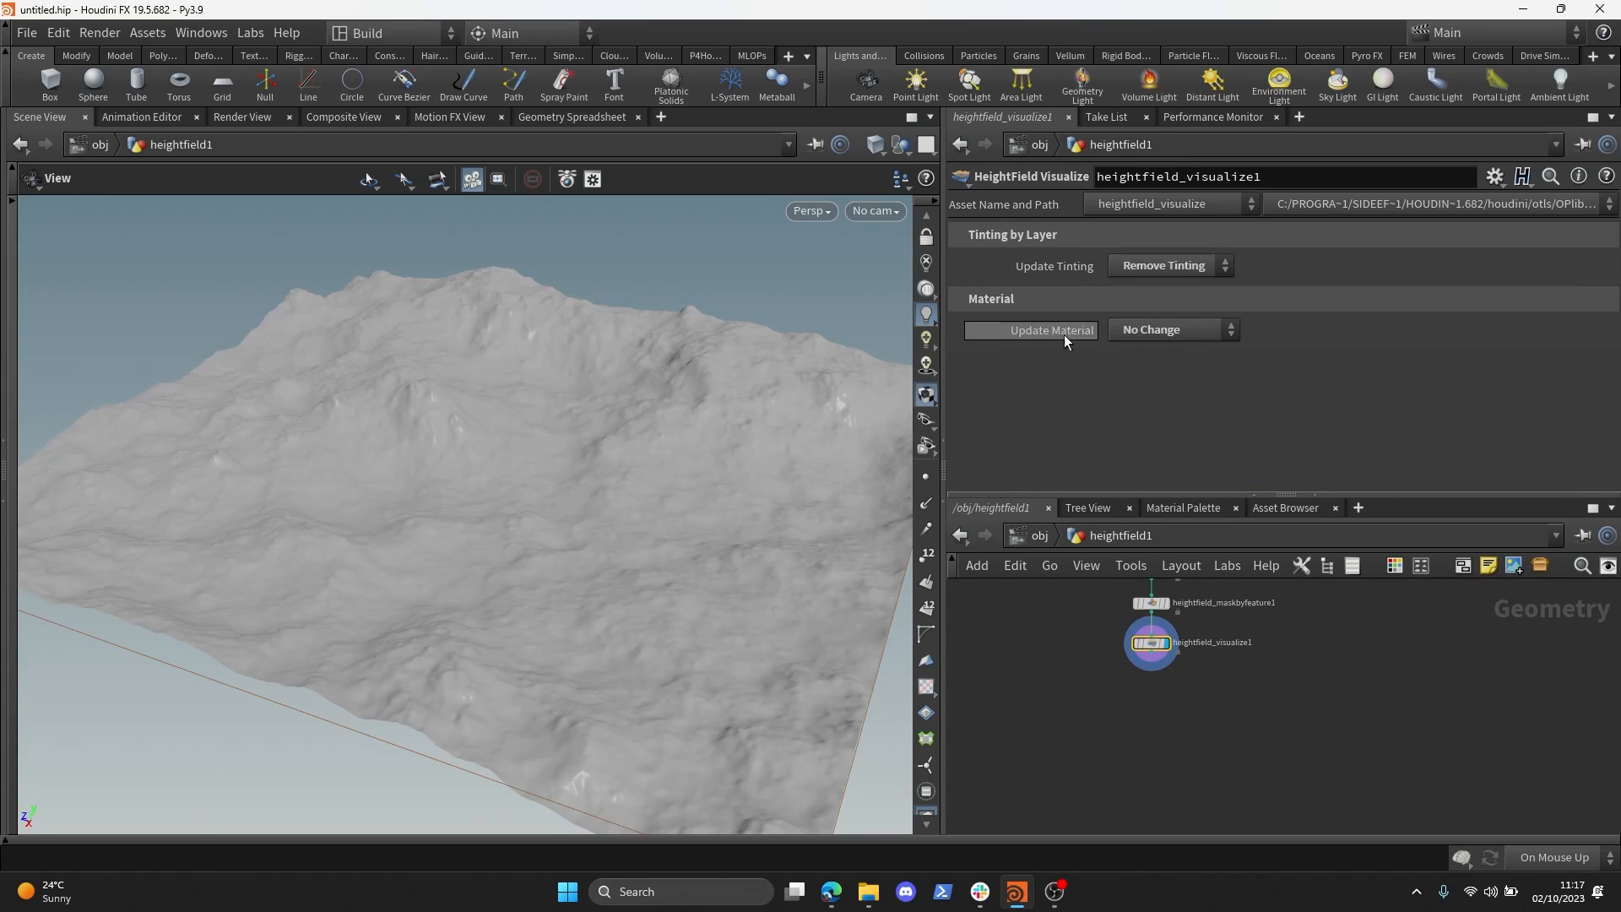
- Set the visualize node's Update Tinting option to Custom Tinting
{"action": "scroll", "coordinate": [656, 398], "scroll_direction": "up", "scroll_amount": 5}
{"action": "left_click_drag", "start_coordinate": [656, 398], "coordinate": [599, 378]}
{"action": "left_click", "coordinate": [1142, 268]}
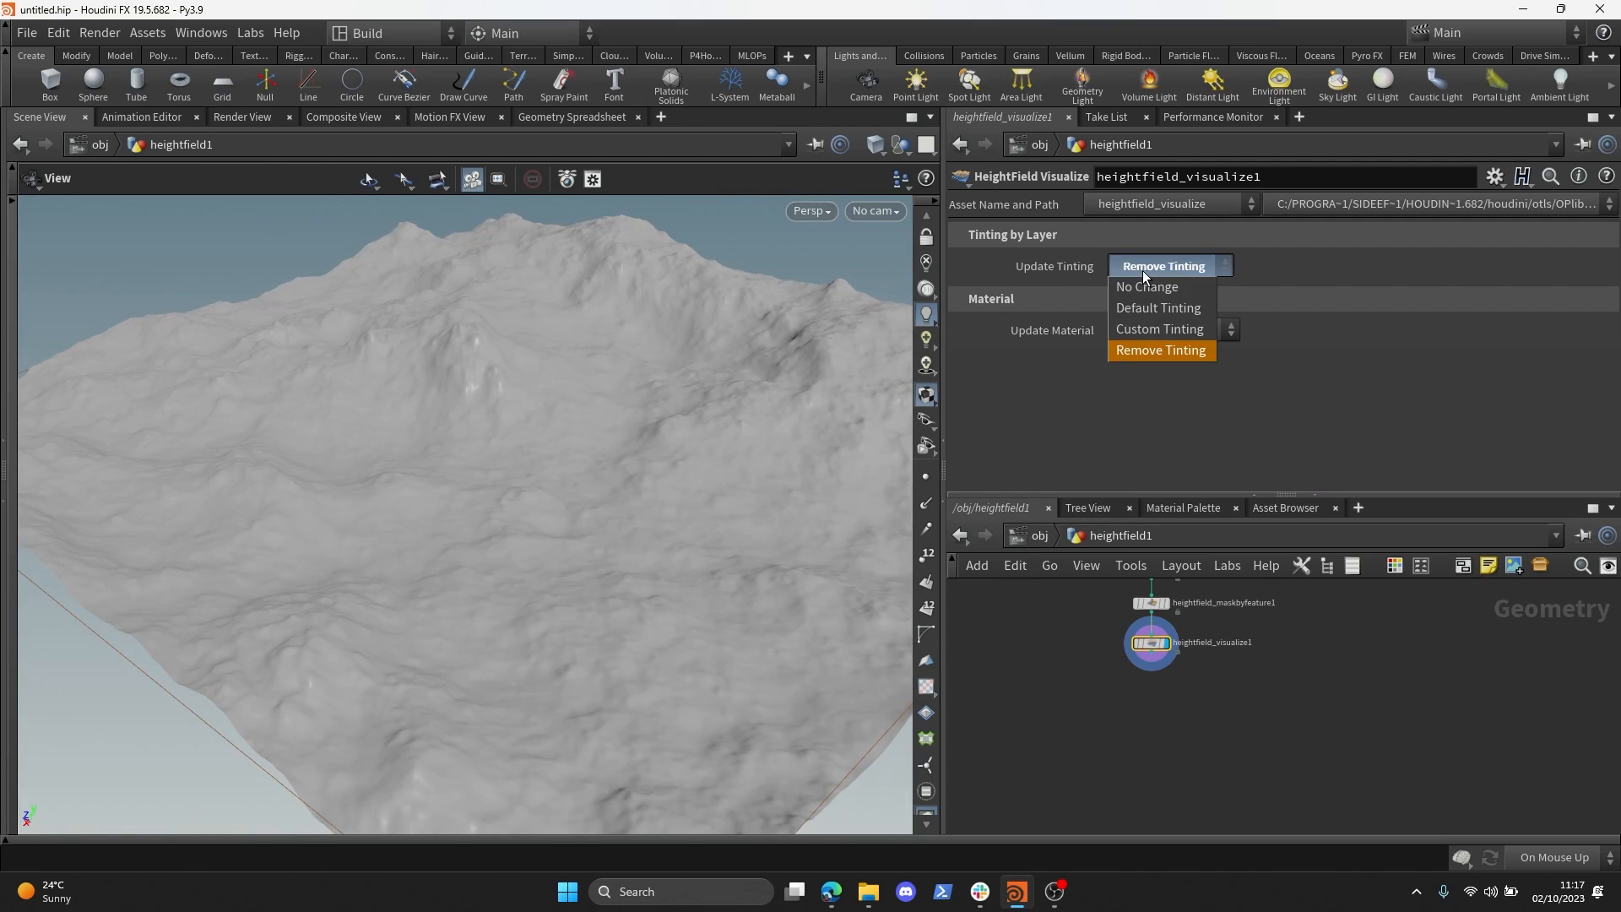
{"action": "left_click", "coordinate": [1166, 331]}
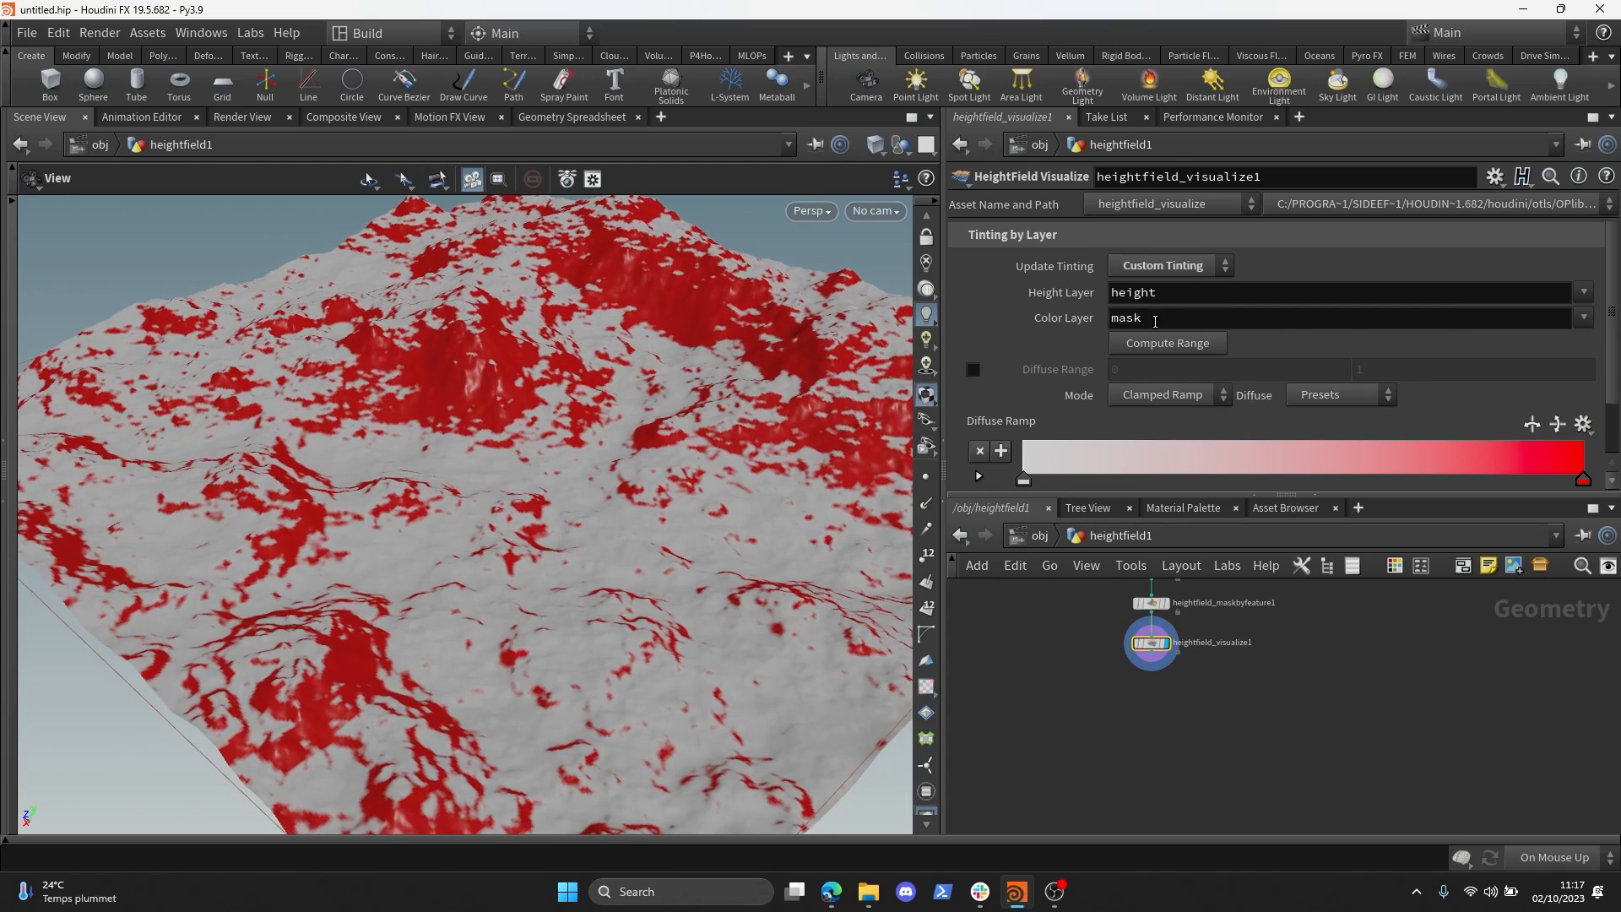
- Replace the tinting Color Layer with the three layers "r g b"
{"action": "double_click", "coordinate": [1179, 318]}
{"action": "type", "text": "r"}
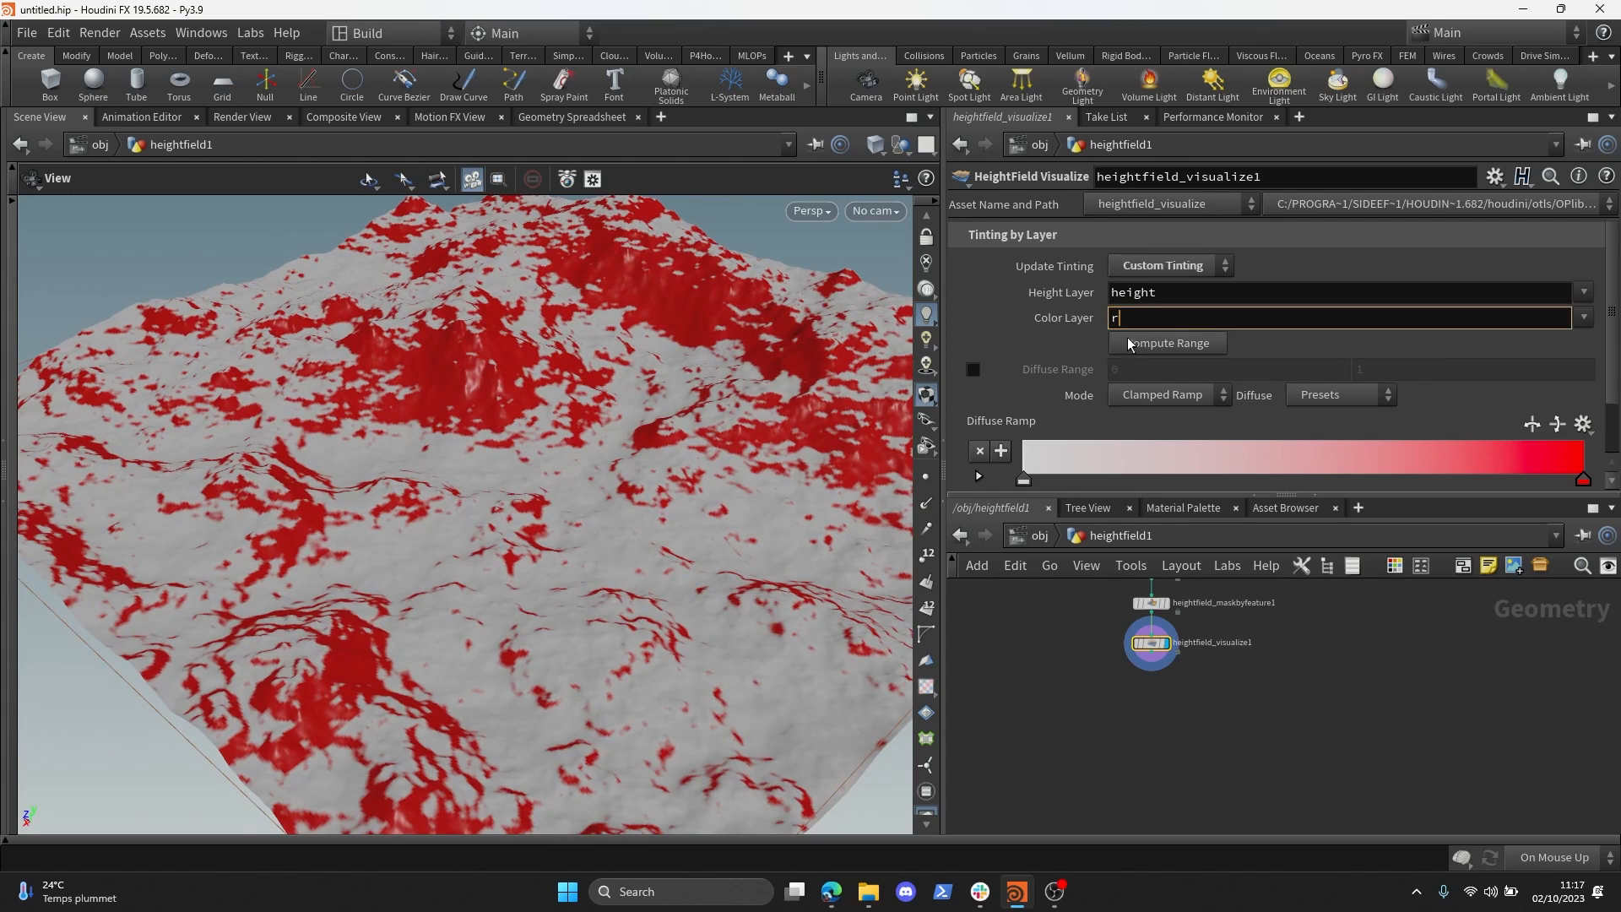
{"action": "type", "text": " g b"}
{"action": "key", "text": "Return"}
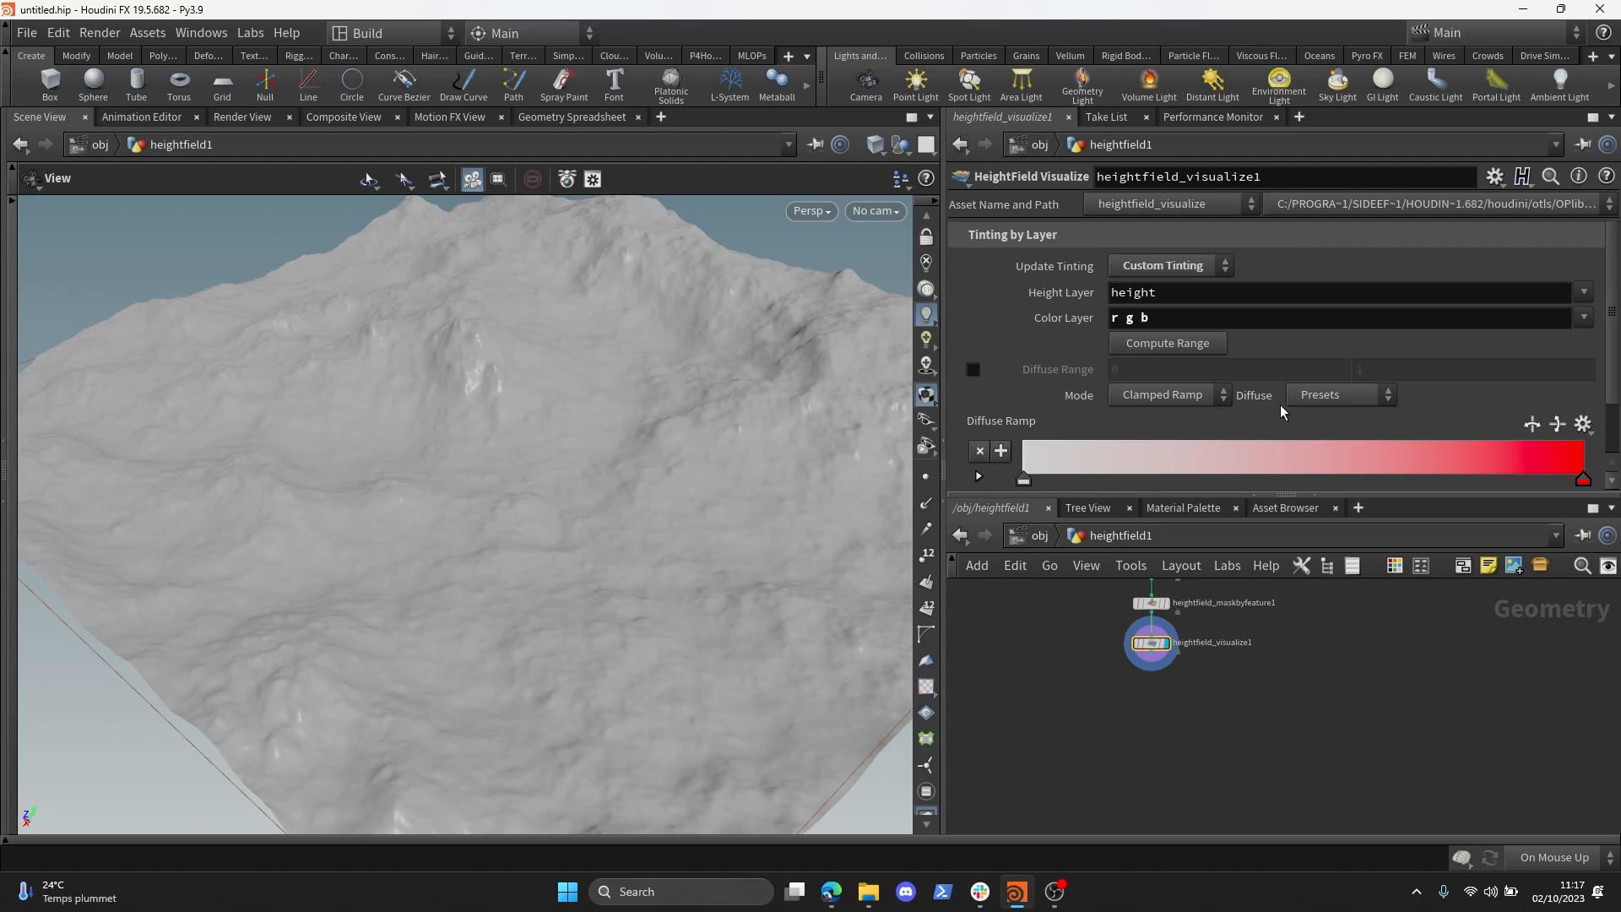
- Apply the Black to Orange preset to the diffuse ramp and inspect its orange end key in an enlarged color editor
{"action": "left_click", "coordinate": [1583, 424]}
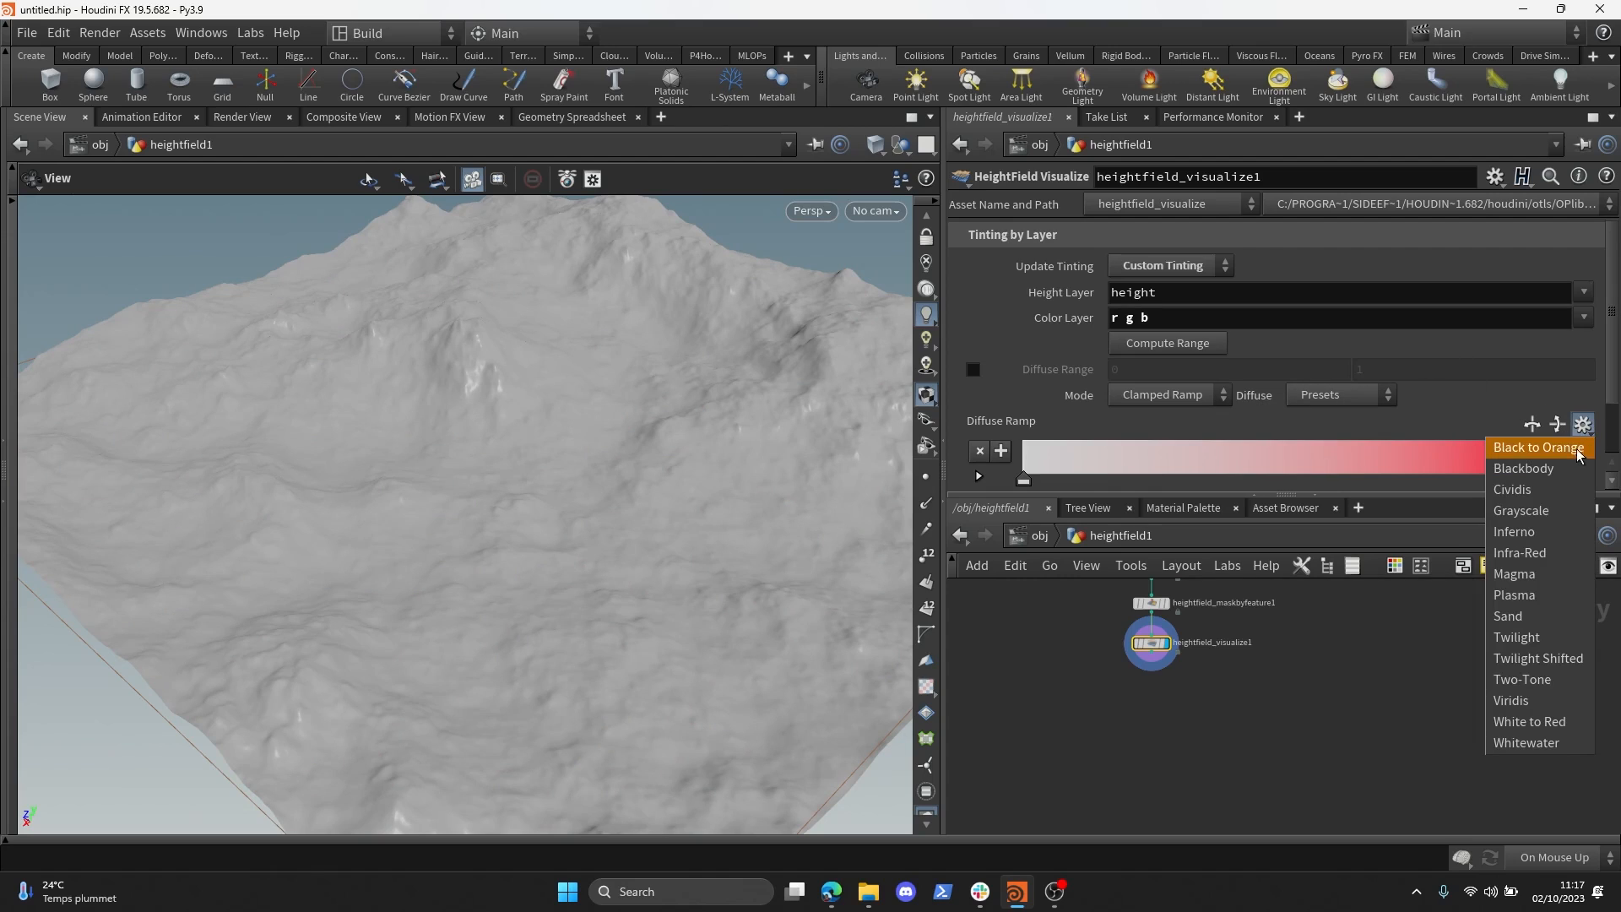
{"action": "left_click", "coordinate": [1538, 448]}
{"action": "double_click", "coordinate": [1581, 479]}
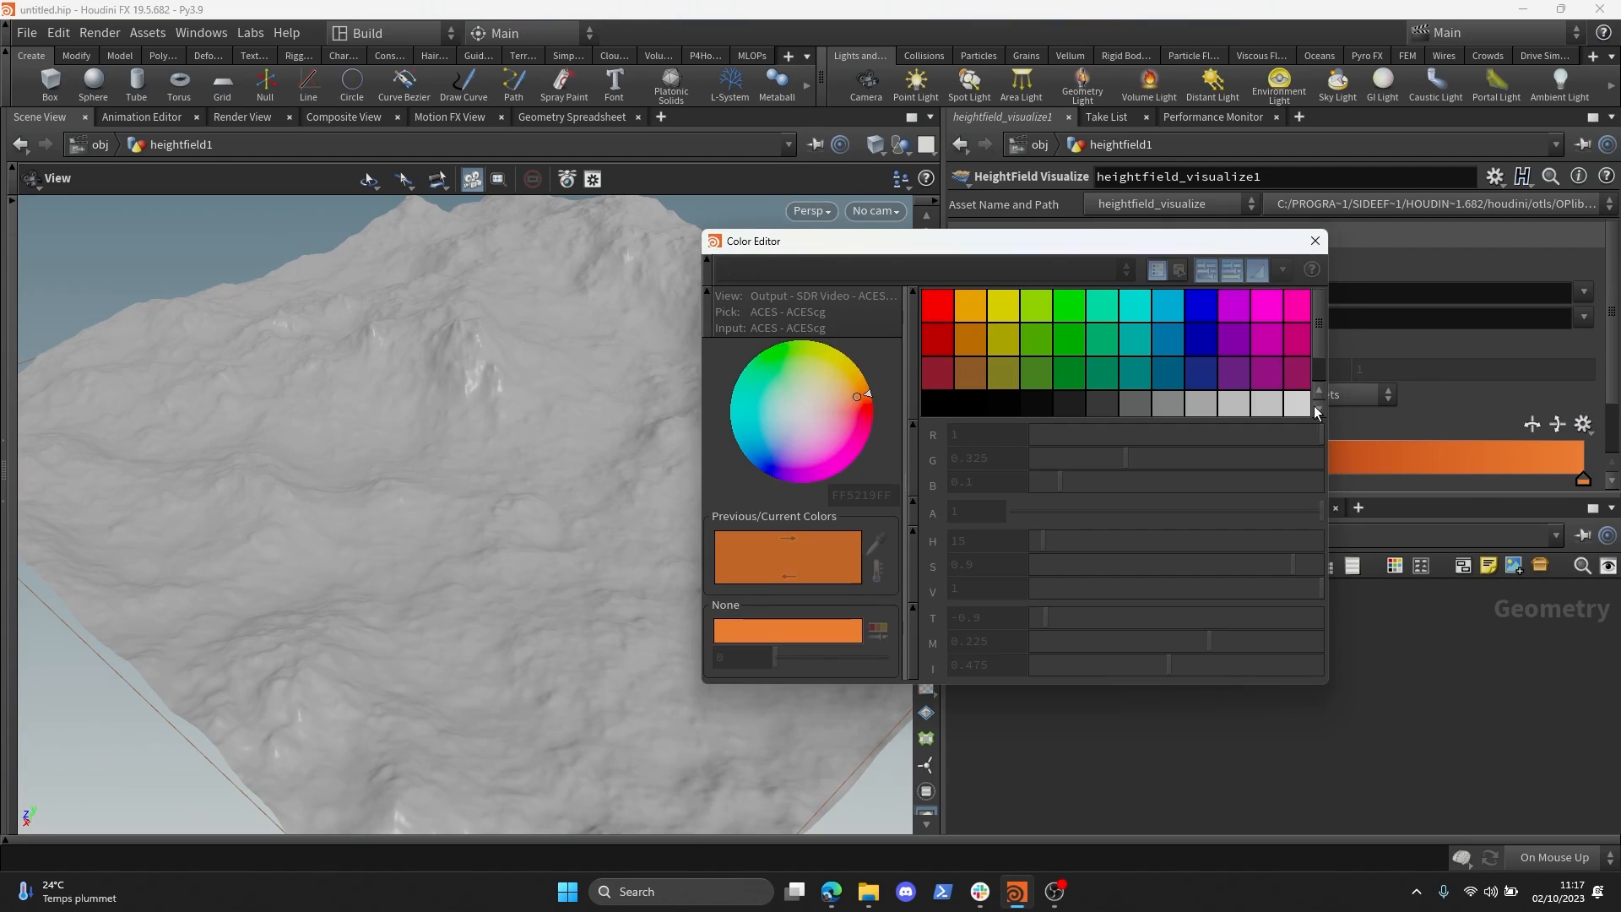
{"action": "left_click", "coordinate": [1315, 240]}
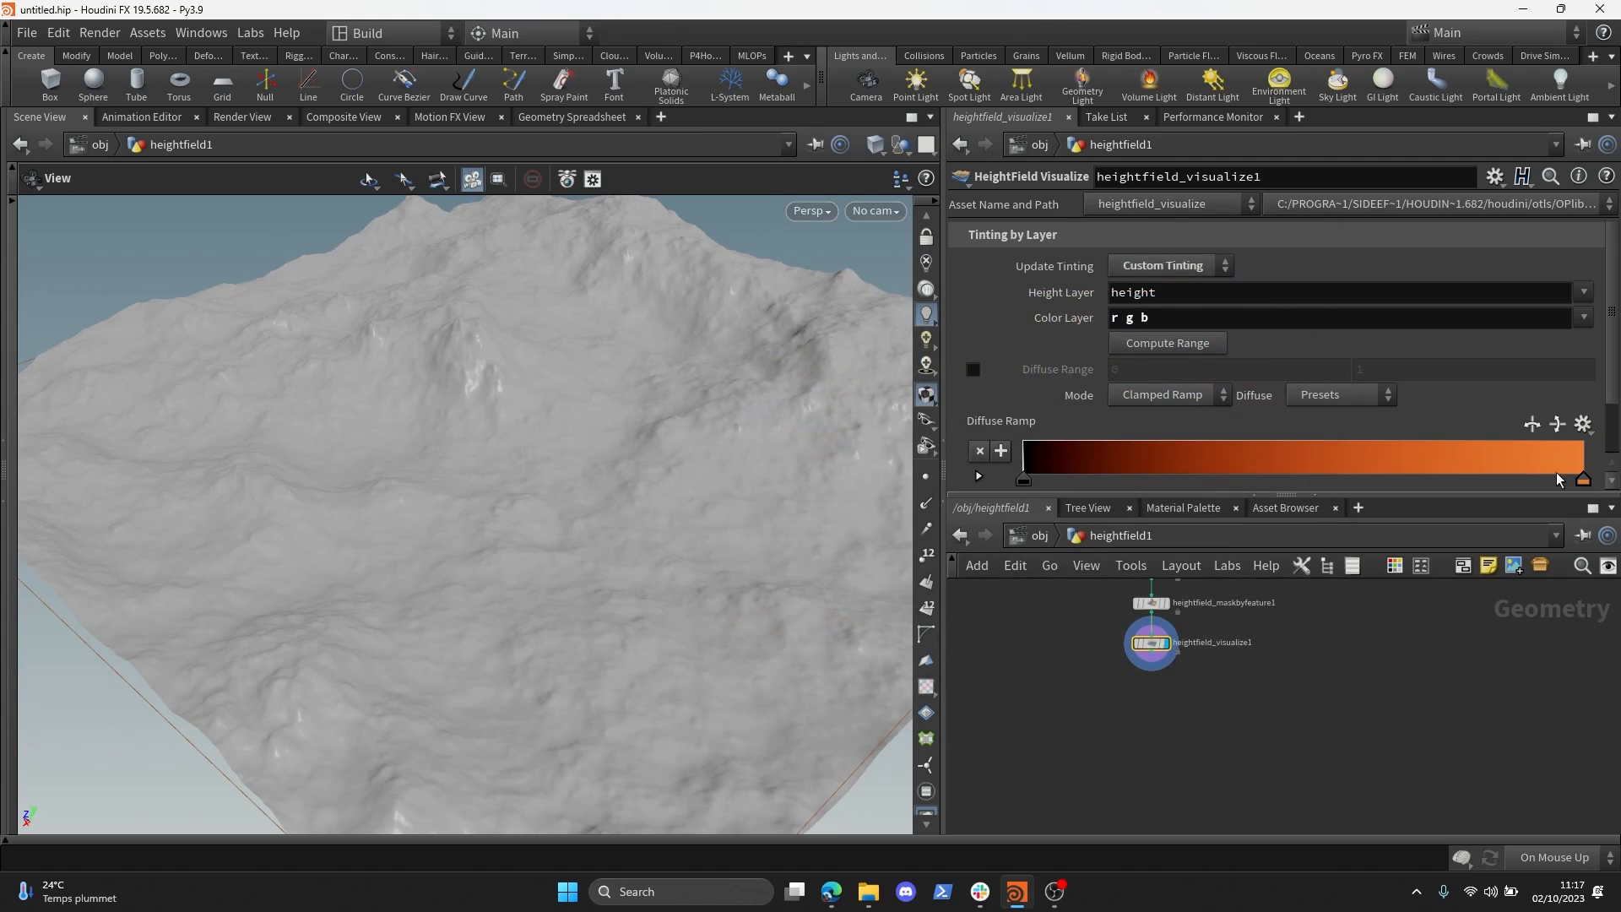
{"action": "double_click", "coordinate": [1583, 479]}
{"action": "left_click_drag", "start_coordinate": [1250, 239], "coordinate": [971, 205]}
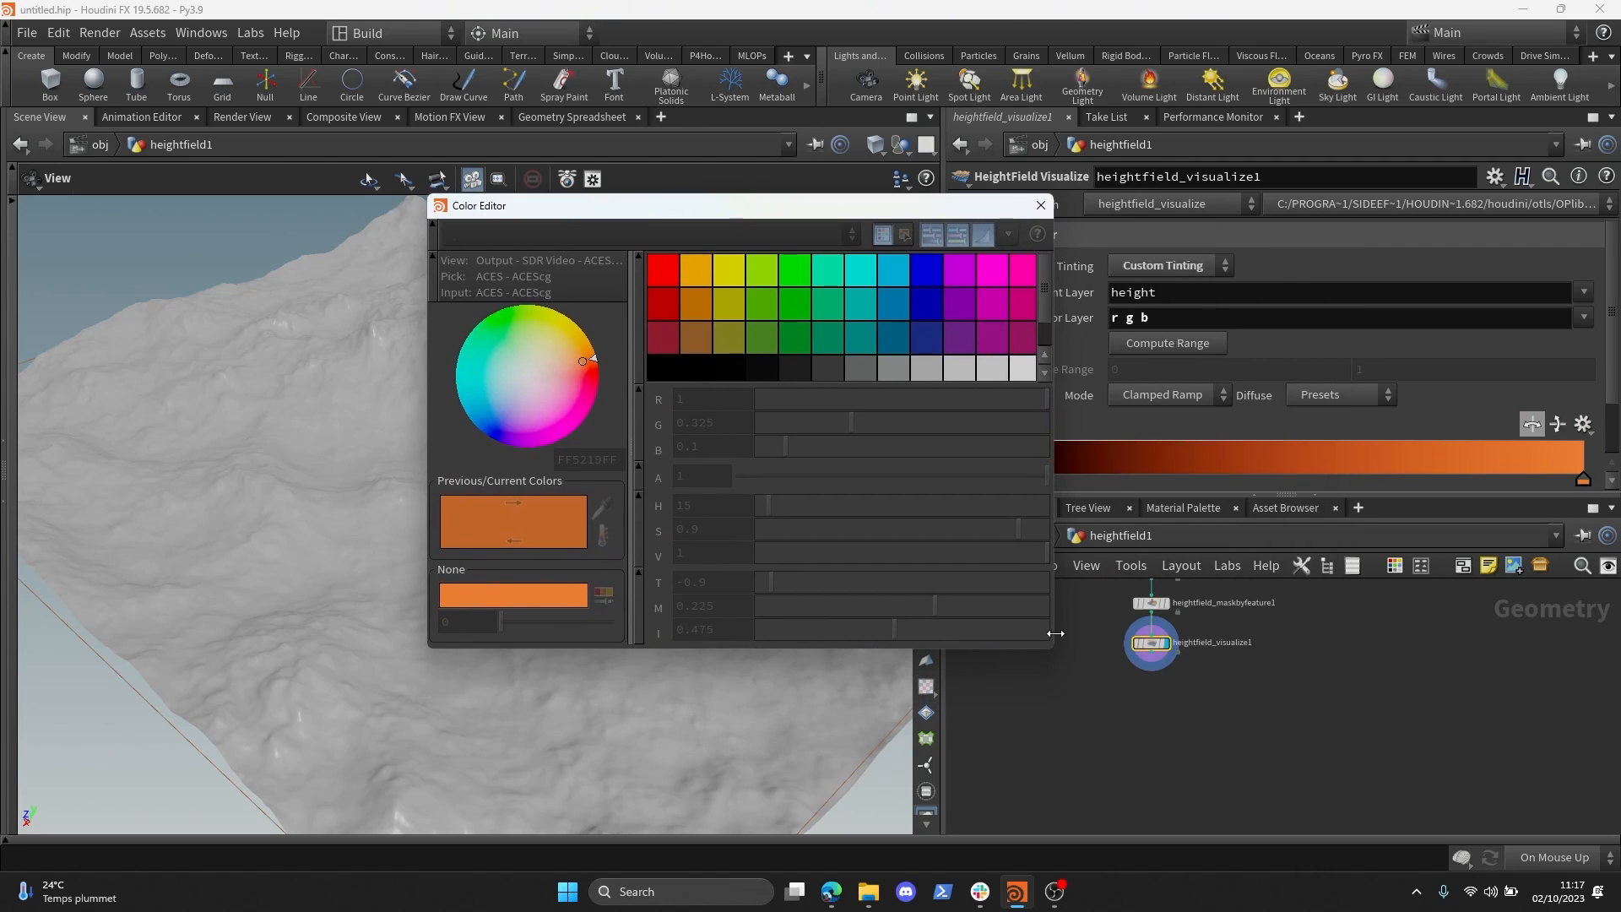
{"action": "left_click_drag", "start_coordinate": [1051, 653], "coordinate": [1258, 737]}
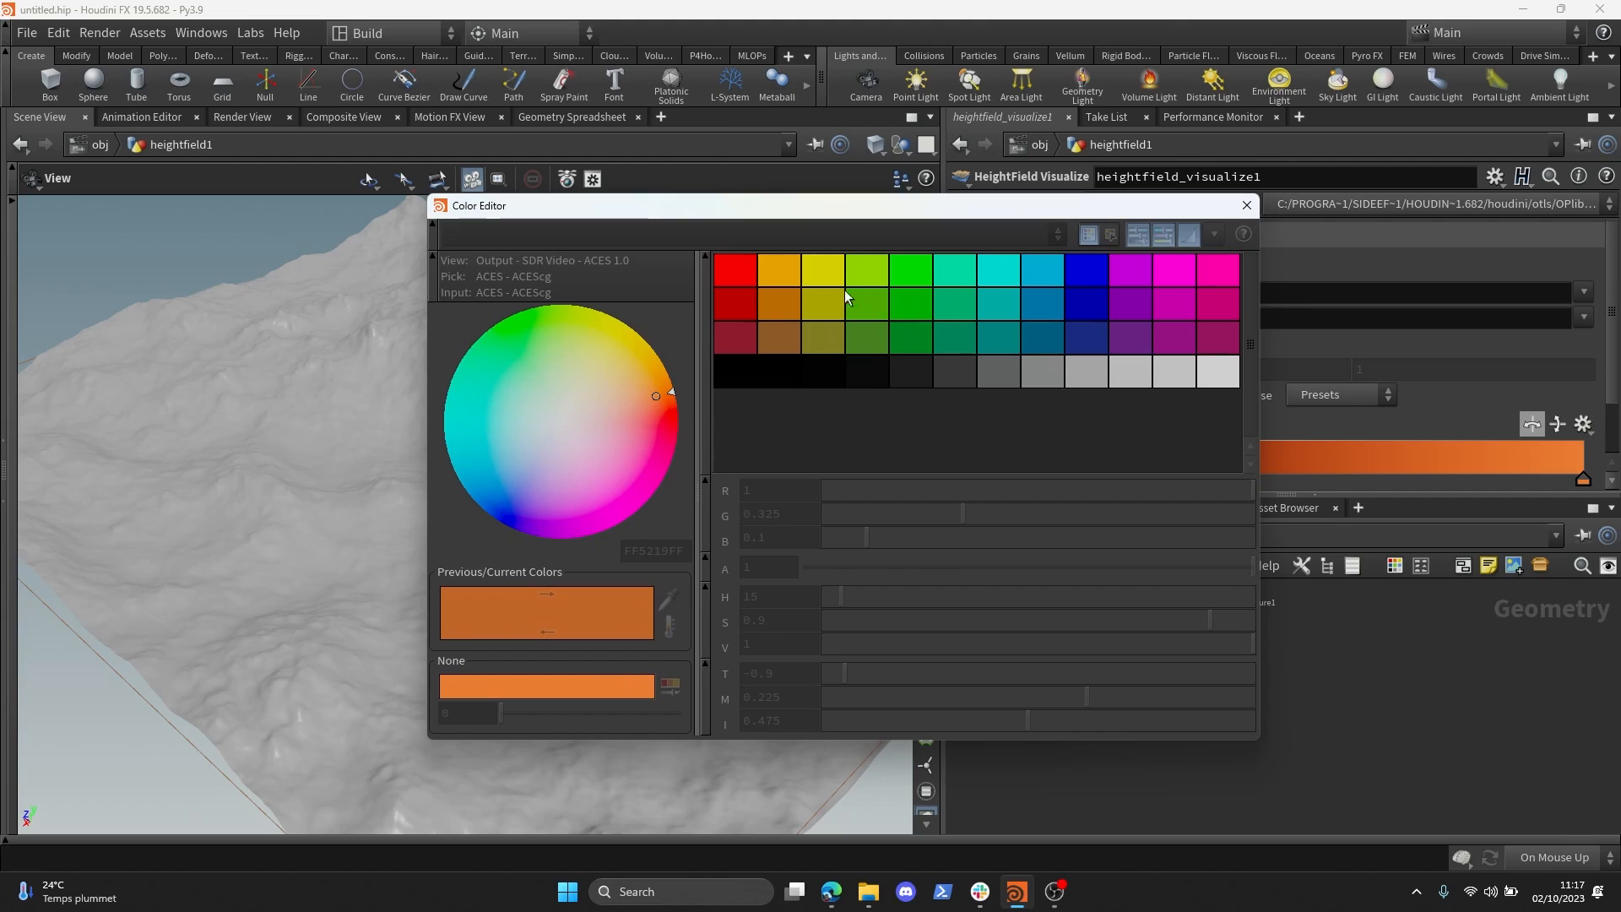
{"action": "left_click", "coordinate": [1253, 206]}
- Shift the diffuse ramp's orange end key inward along the ramp
{"action": "scroll", "coordinate": [1195, 364], "scroll_direction": "down", "scroll_amount": 2}
{"action": "left_click", "coordinate": [1583, 407]}
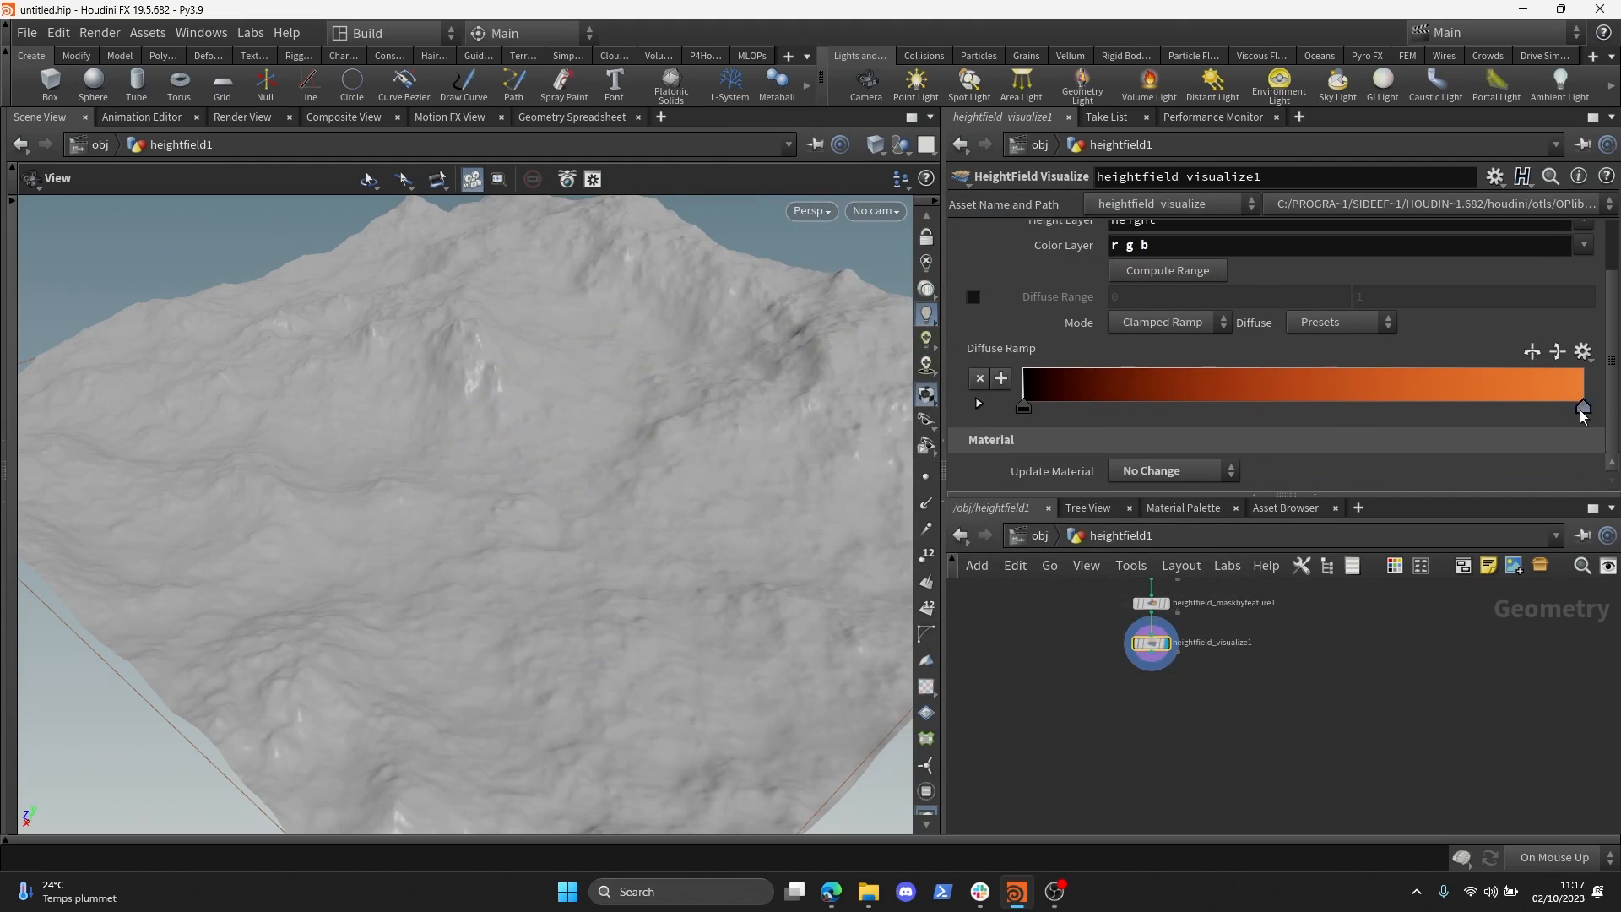
{"action": "left_click_drag", "start_coordinate": [1584, 407], "coordinate": [1488, 410]}
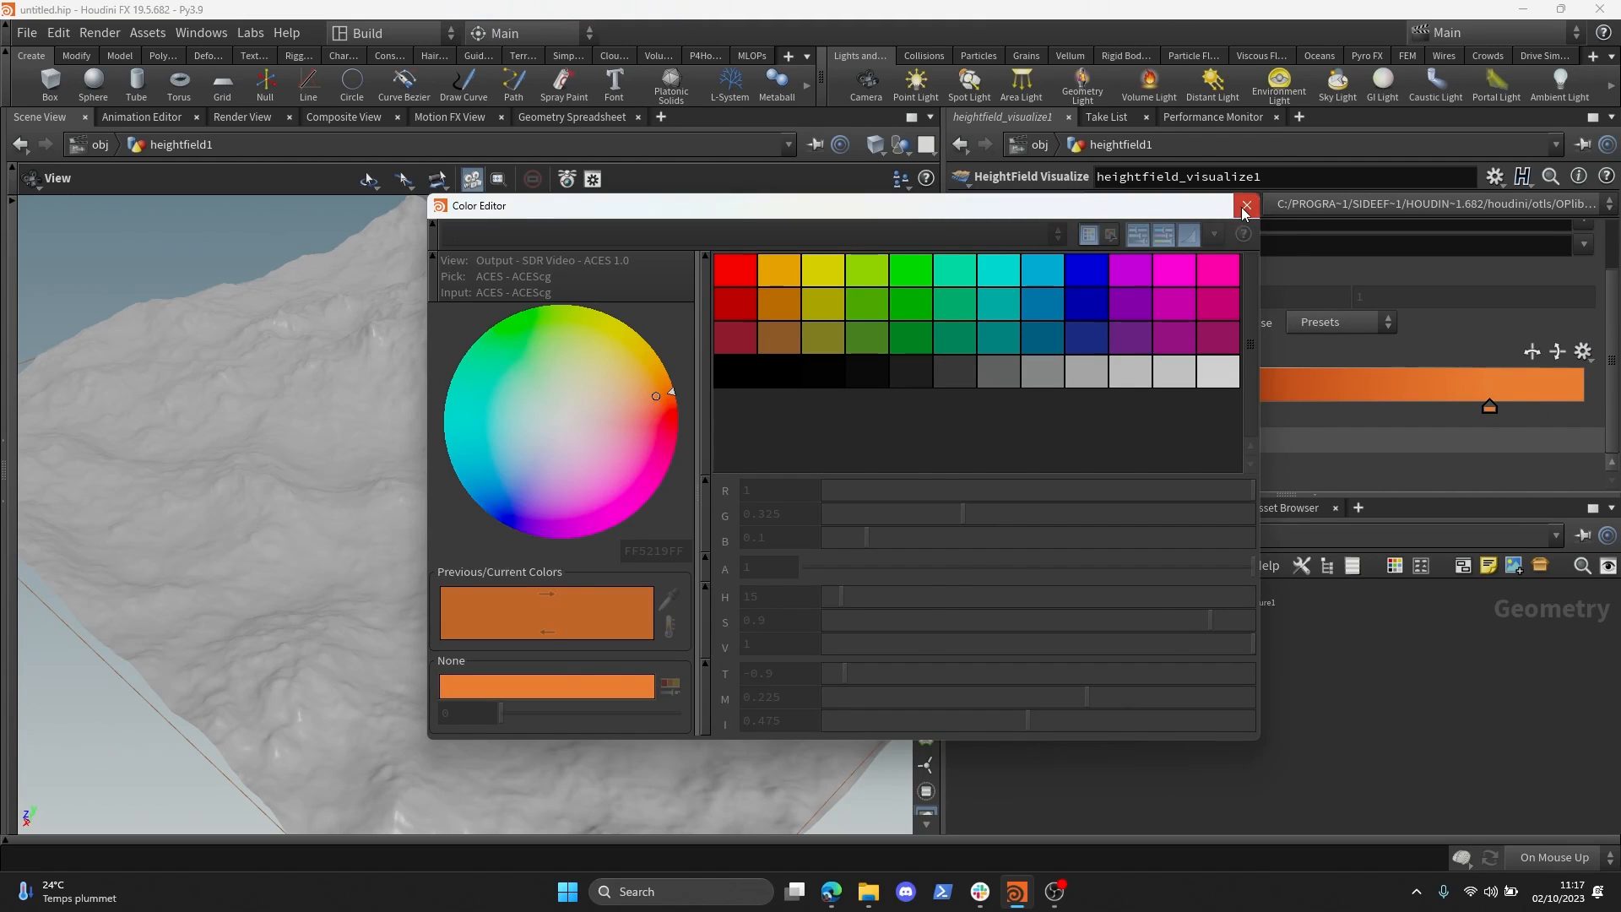
{"action": "left_click", "coordinate": [1246, 206]}
{"action": "scroll", "coordinate": [1351, 354], "scroll_direction": "up", "scroll_amount": 2}
{"action": "left_click", "coordinate": [1351, 391]}
{"action": "left_click", "coordinate": [1355, 412]}
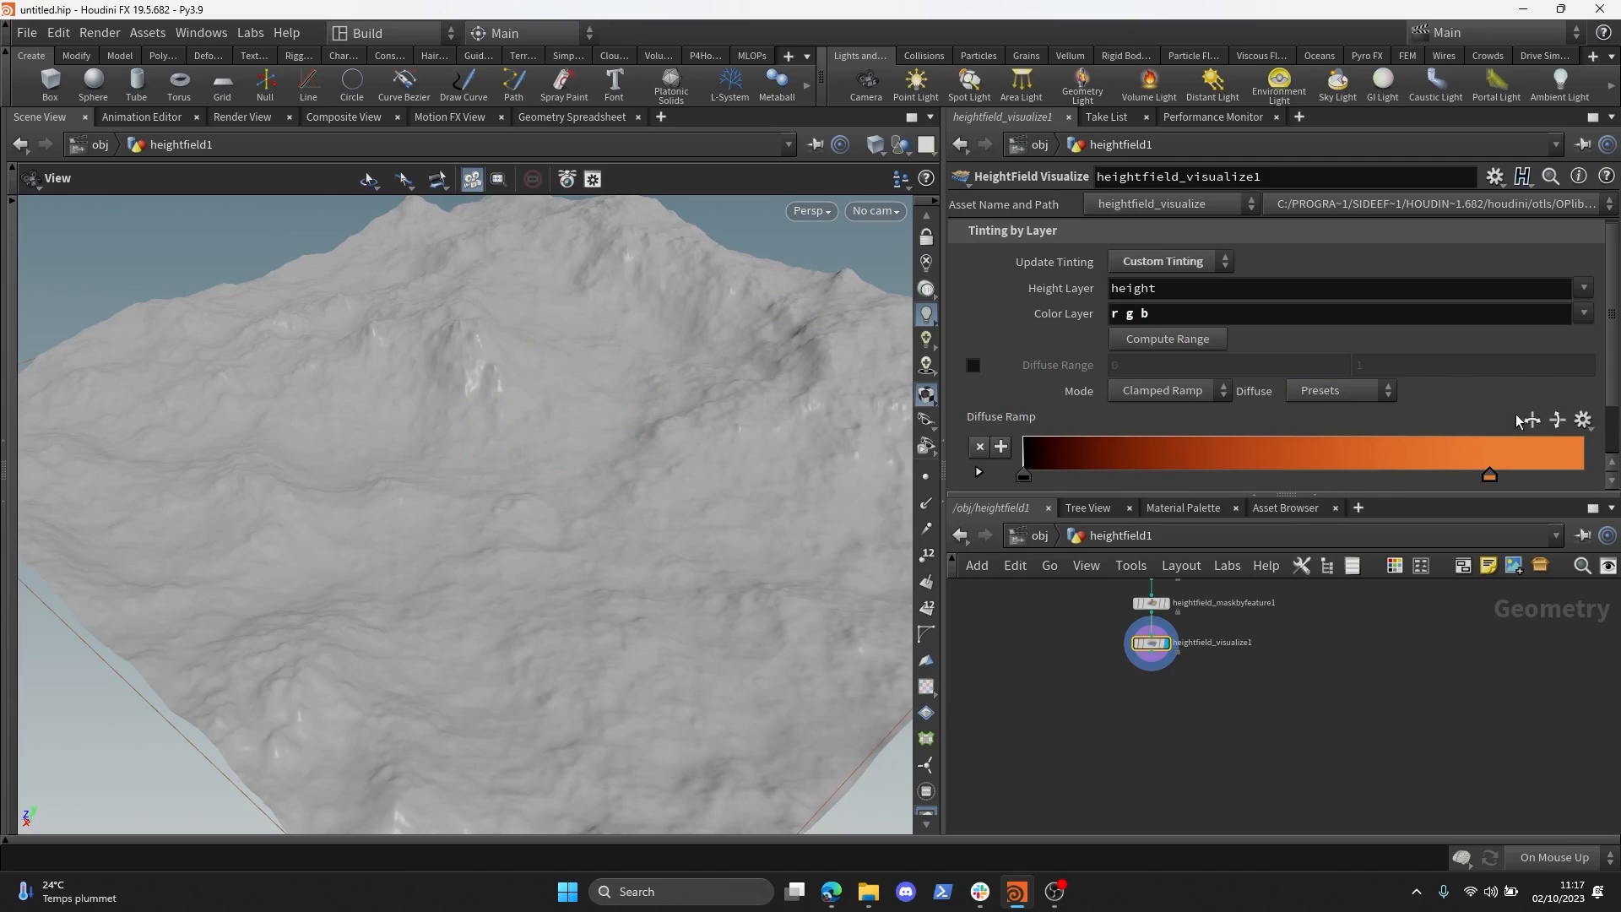
- Apply the Blackbody preset to the diffuse ramp and delete its red and yellow middle keys, leaving a black-to-white gradient
{"action": "left_click", "coordinate": [1583, 419]}
{"action": "left_click", "coordinate": [1562, 460]}
{"action": "scroll", "coordinate": [1392, 412], "scroll_direction": "down", "scroll_amount": 2}
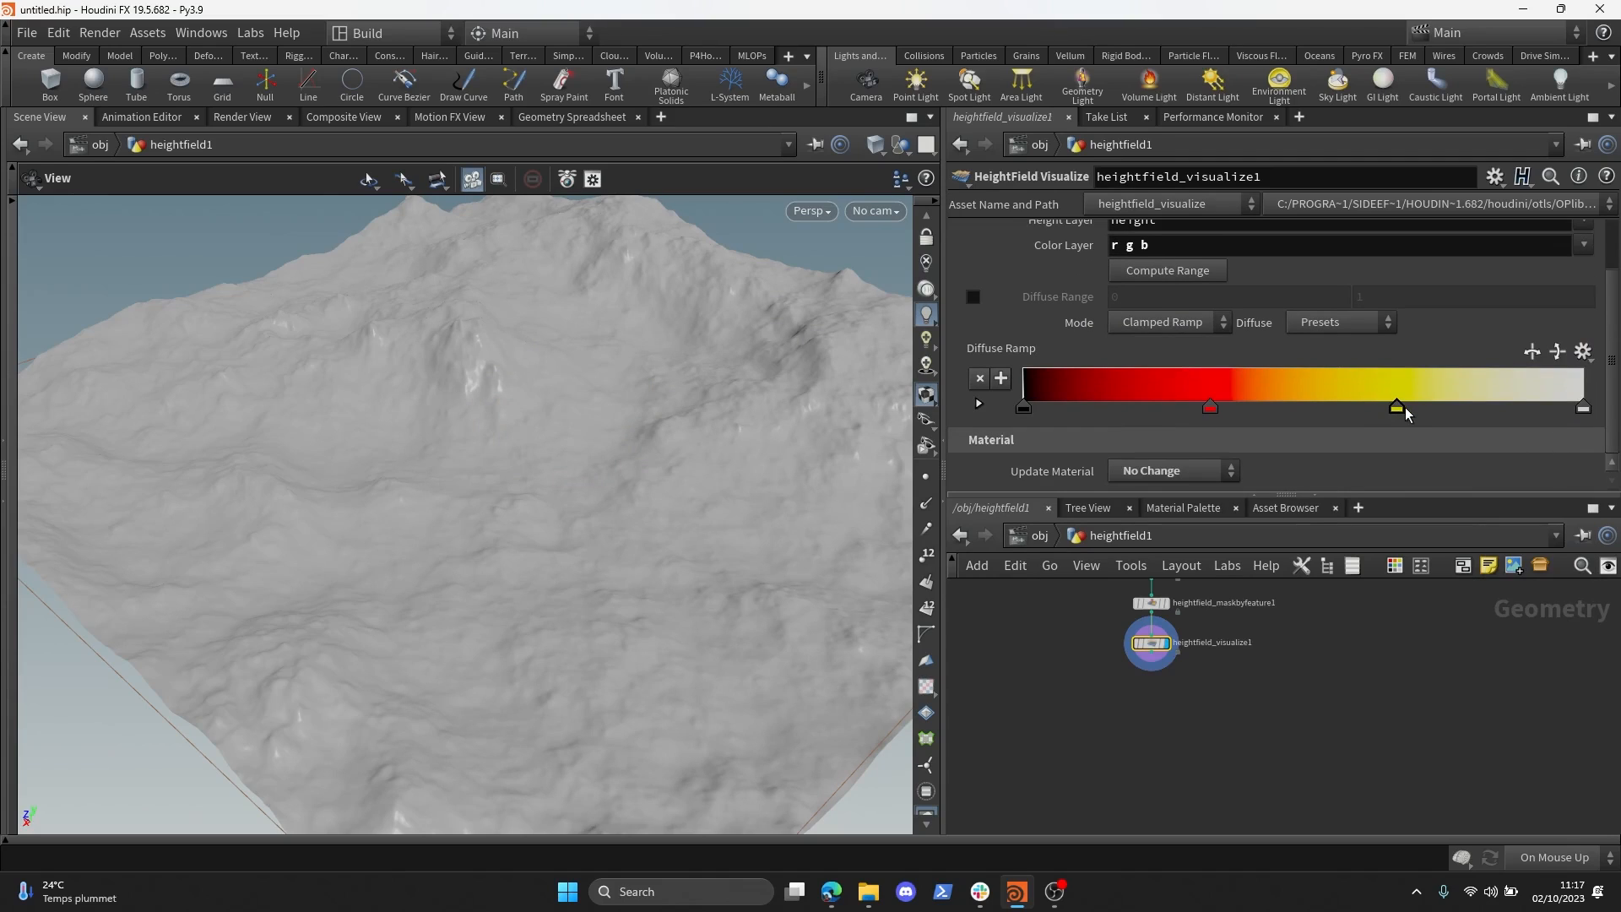
{"action": "left_click", "coordinate": [1397, 408], "text": "ctrl"}
{"action": "left_click", "coordinate": [1213, 409], "text": "ctrl"}
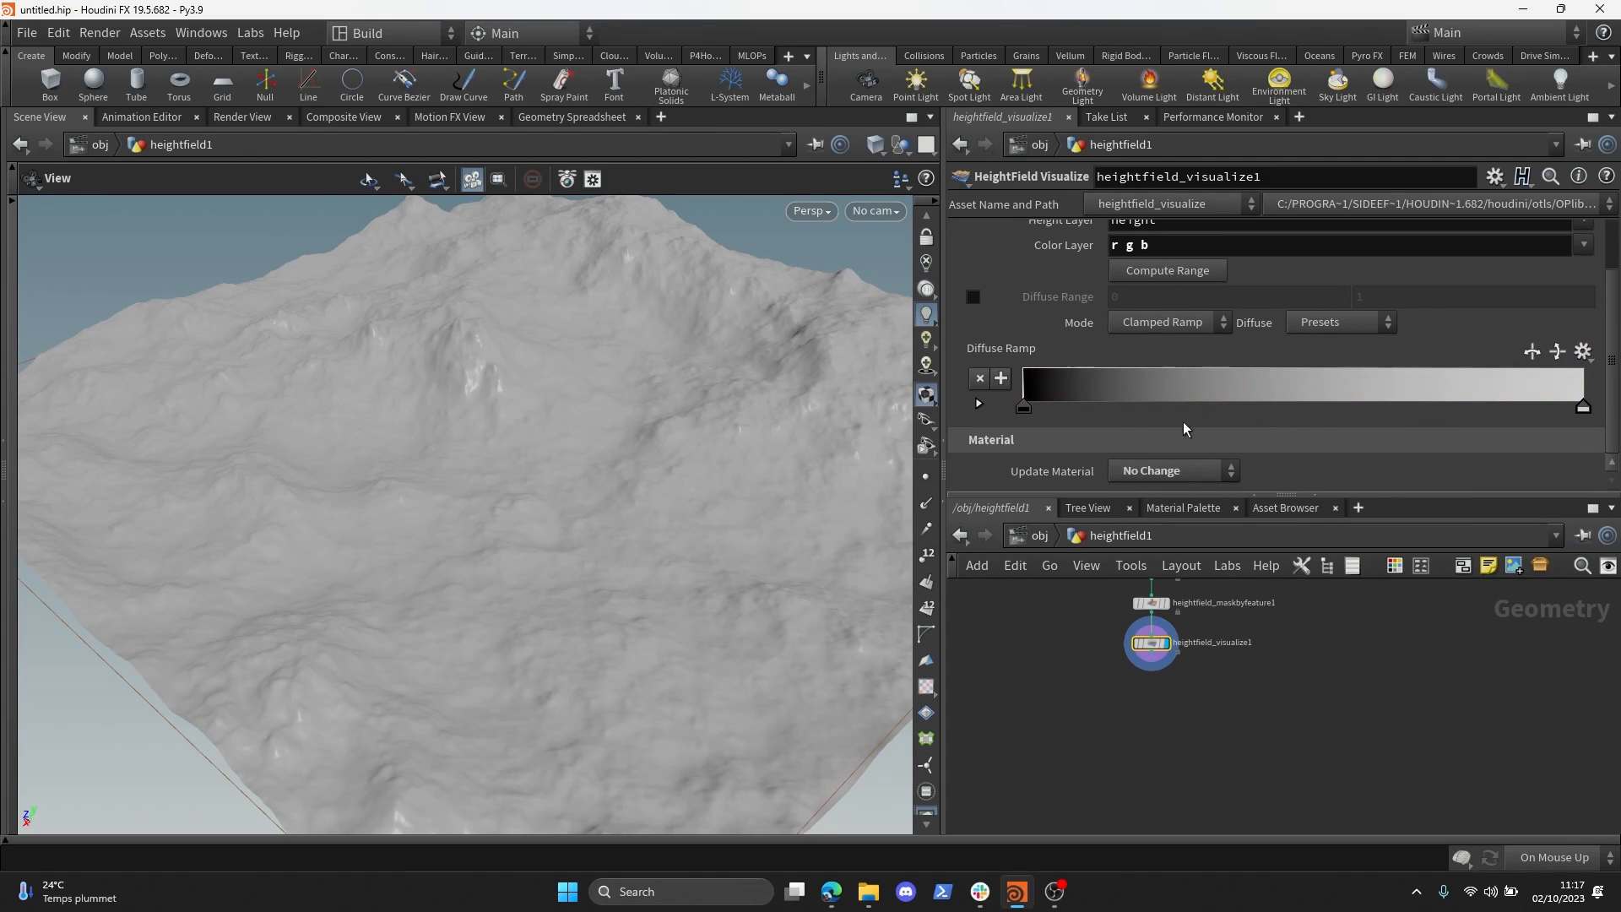
{"action": "scroll", "coordinate": [1041, 377], "scroll_direction": "up", "scroll_amount": 3}
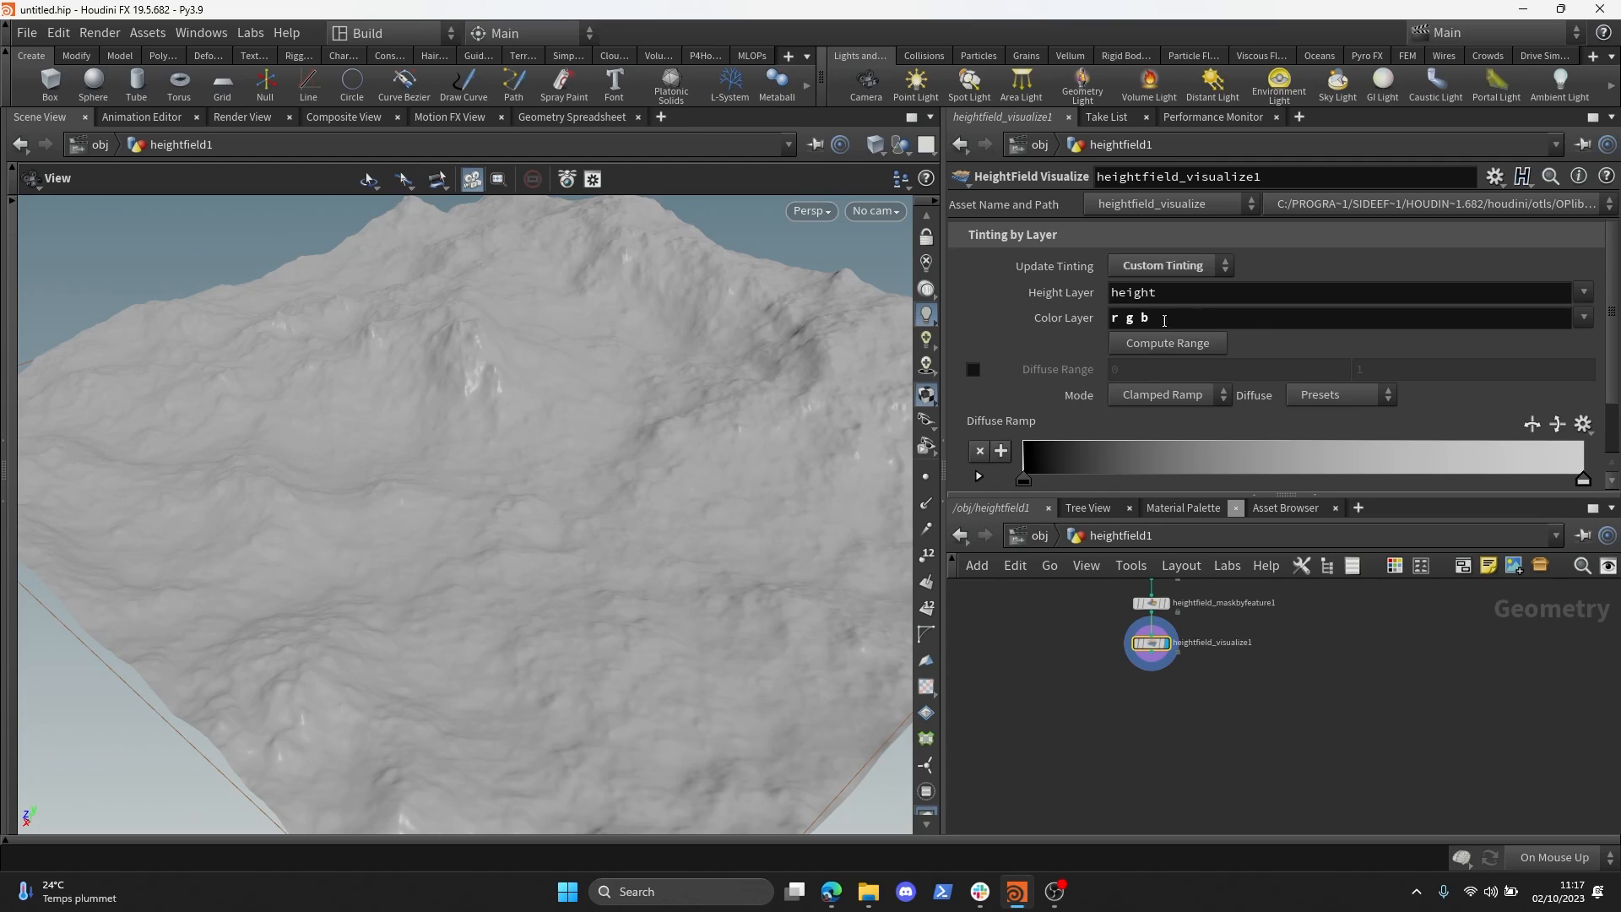
{"action": "left_click", "coordinate": [1135, 317]}
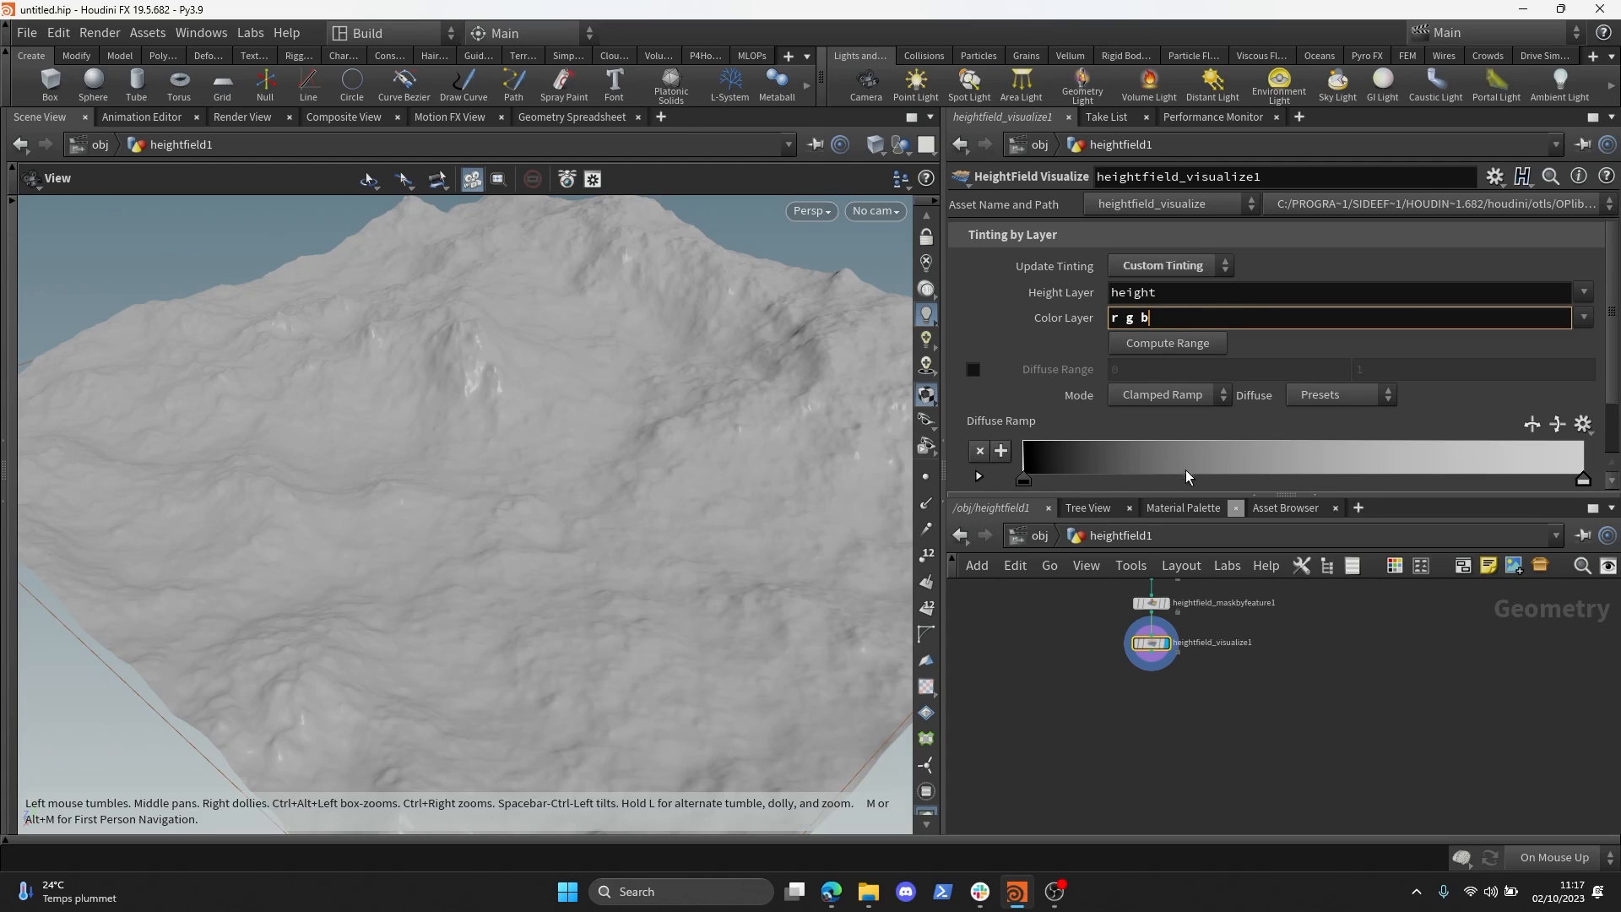
{"action": "scroll", "coordinate": [1182, 667], "scroll_direction": "up", "scroll_amount": 3}
{"action": "mouse_move", "coordinate": [1180, 675]}
{"action": "left_click_drag", "start_coordinate": [1179, 677], "coordinate": [1179, 727]}
{"action": "middle_click_drag", "start_coordinate": [1222, 700], "coordinate": [1227, 623]}
{"action": "left_click_drag", "start_coordinate": [1352, 622], "coordinate": [1102, 707]}
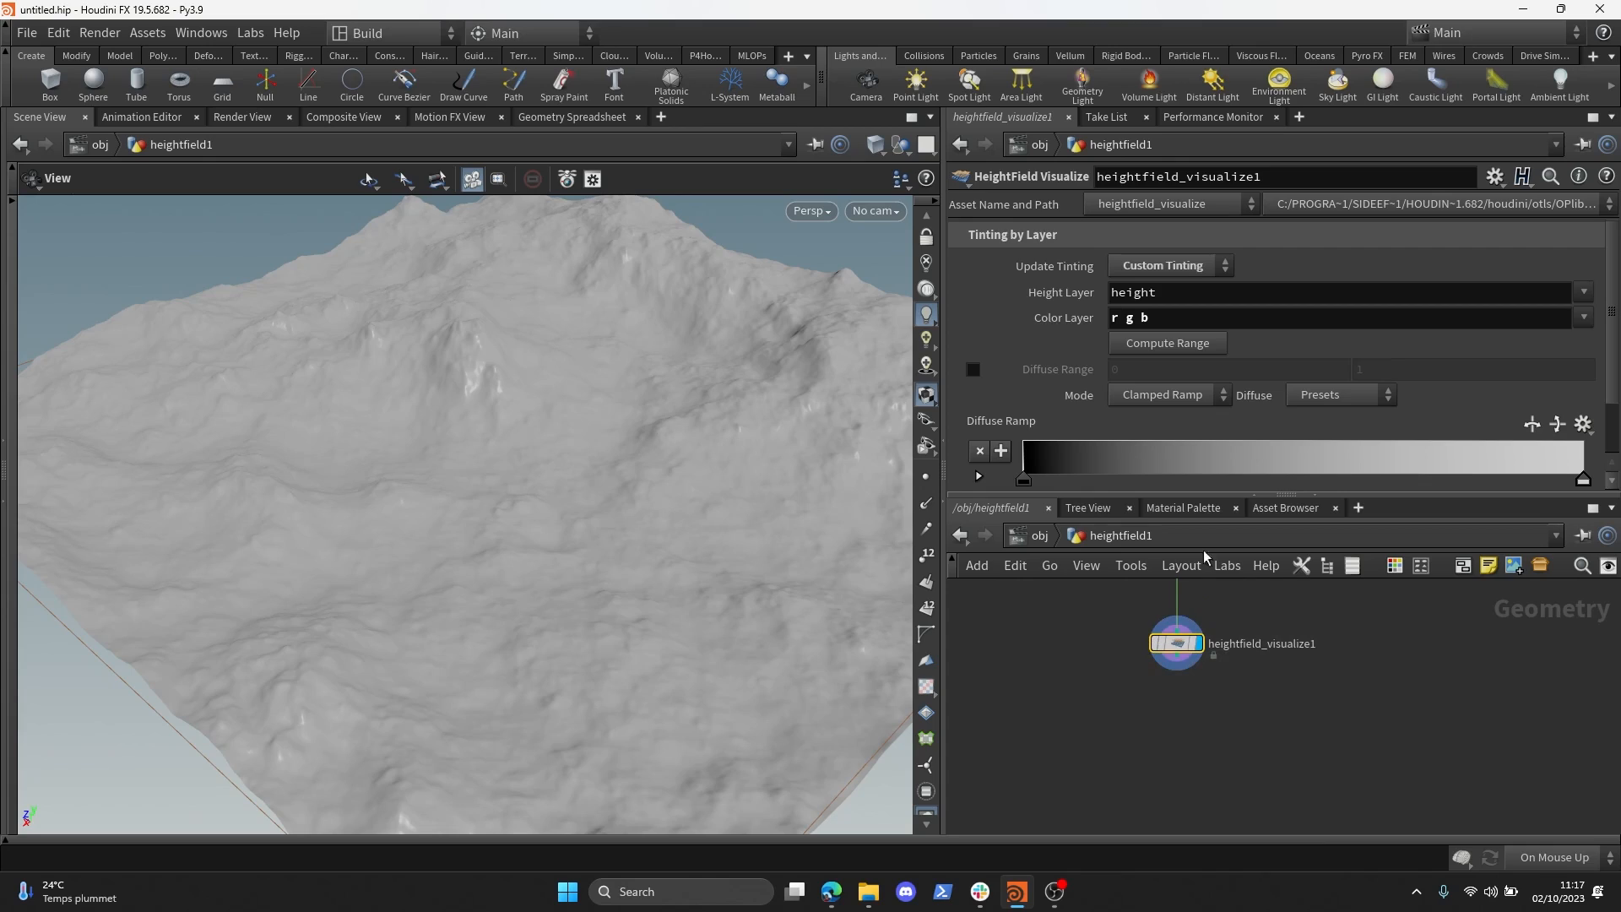
{"action": "double_click", "coordinate": [1112, 317]}
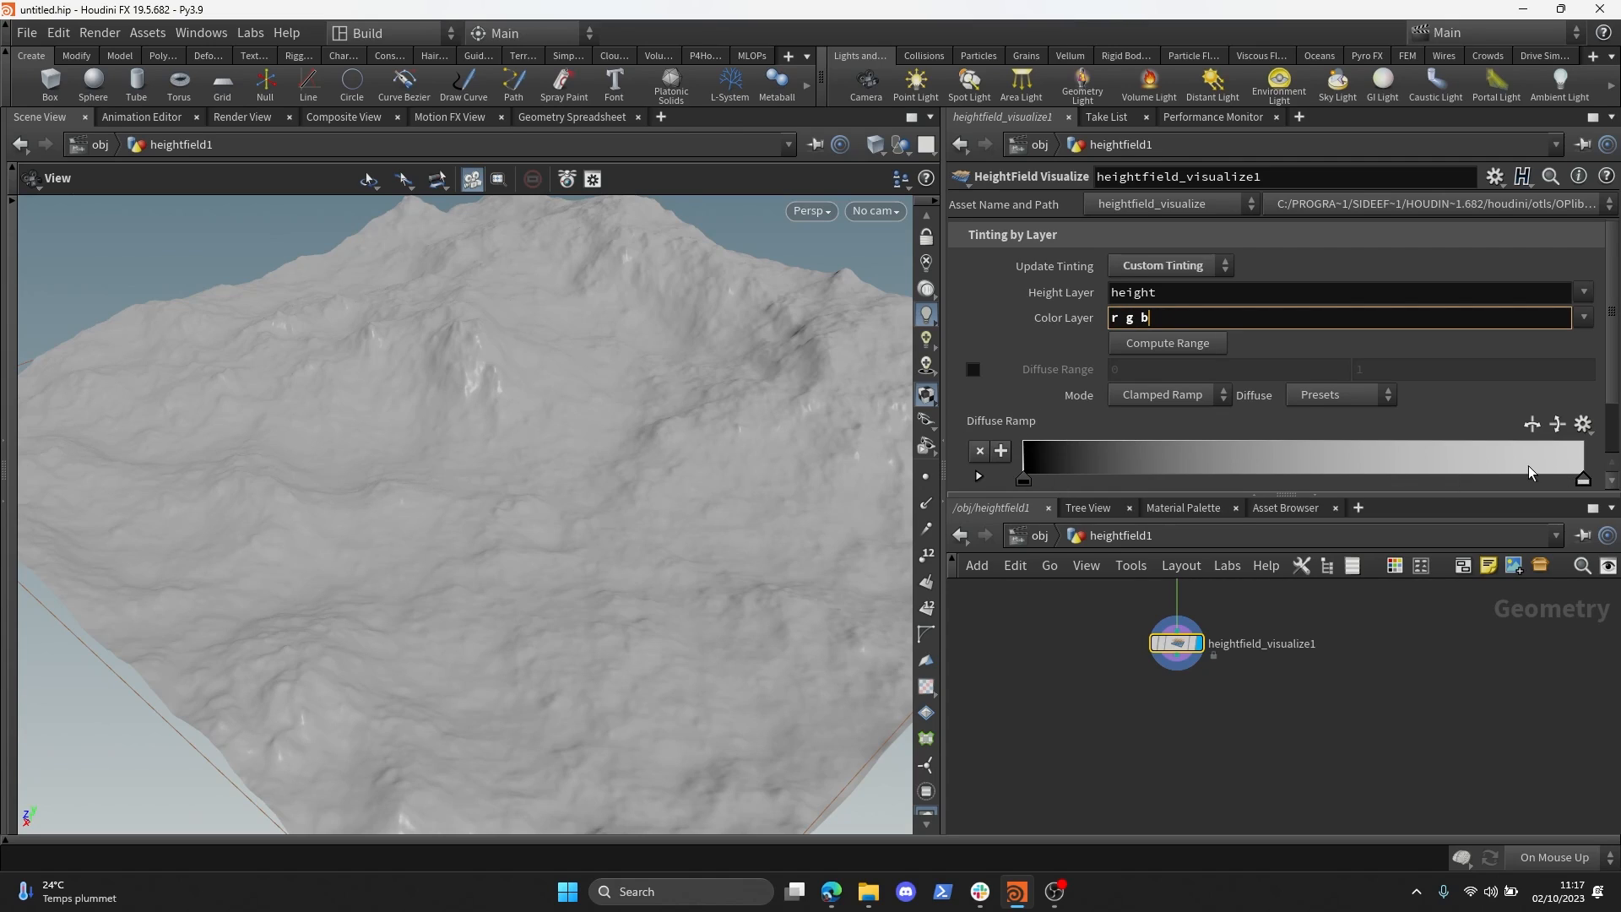
- Move the visualize node further down the network to leave a gap below the mask by feature node
{"action": "left_click", "coordinate": [1287, 661]}
{"action": "middle_click_drag", "start_coordinate": [1364, 629], "coordinate": [1295, 678]}
{"action": "left_click_drag", "start_coordinate": [1189, 710], "coordinate": [1188, 770]}
{"action": "middle_click_drag", "start_coordinate": [1230, 728], "coordinate": [1253, 687]}
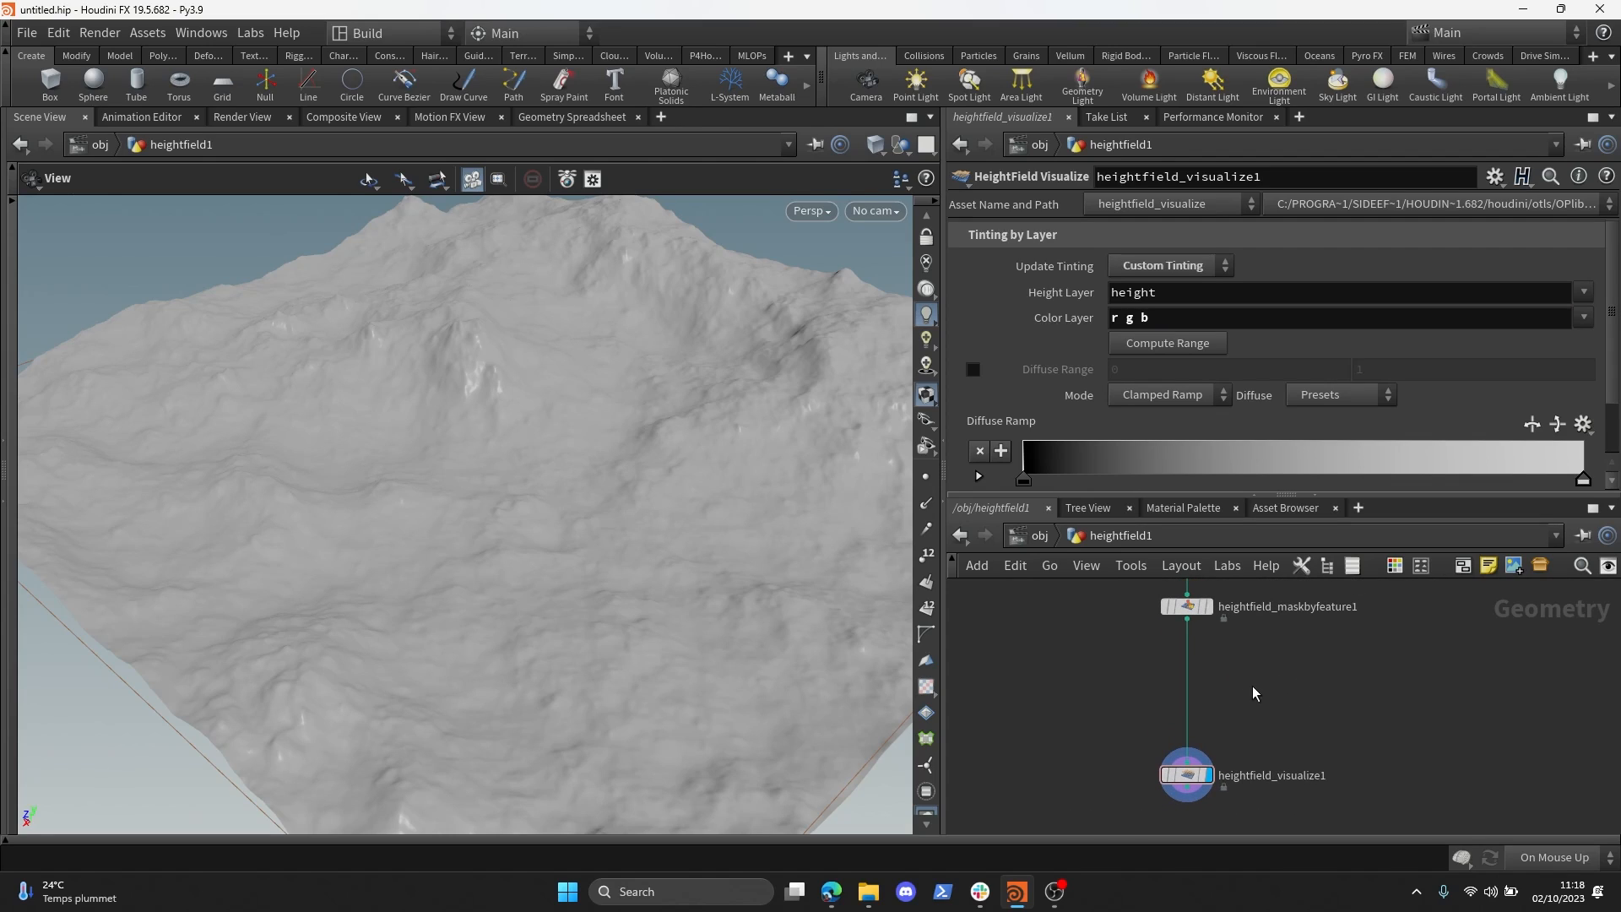
{"action": "mouse_move", "coordinate": [1253, 679]}
{"action": "middle_mouse_down"}
{"action": "mouse_move", "coordinate": [1262, 717]}
{"action": "mouse_move", "coordinate": [1234, 665]}
{"action": "middle_mouse_up"}
{"action": "mouse_move", "coordinate": [1229, 706]}
{"action": "middle_mouse_down"}
{"action": "mouse_move", "coordinate": [1236, 647]}
{"action": "mouse_move", "coordinate": [1262, 730]}
{"action": "mouse_move", "coordinate": [1252, 681]}
{"action": "middle_mouse_up"}
{"action": "left_click_drag", "start_coordinate": [819, 601], "coordinate": [748, 551]}
{"action": "middle_click_drag", "start_coordinate": [1239, 639], "coordinate": [1251, 676]}
- Add an unconnected Volume Wrangle node beside the heightfield node chain
{"action": "key", "text": "Tab"}
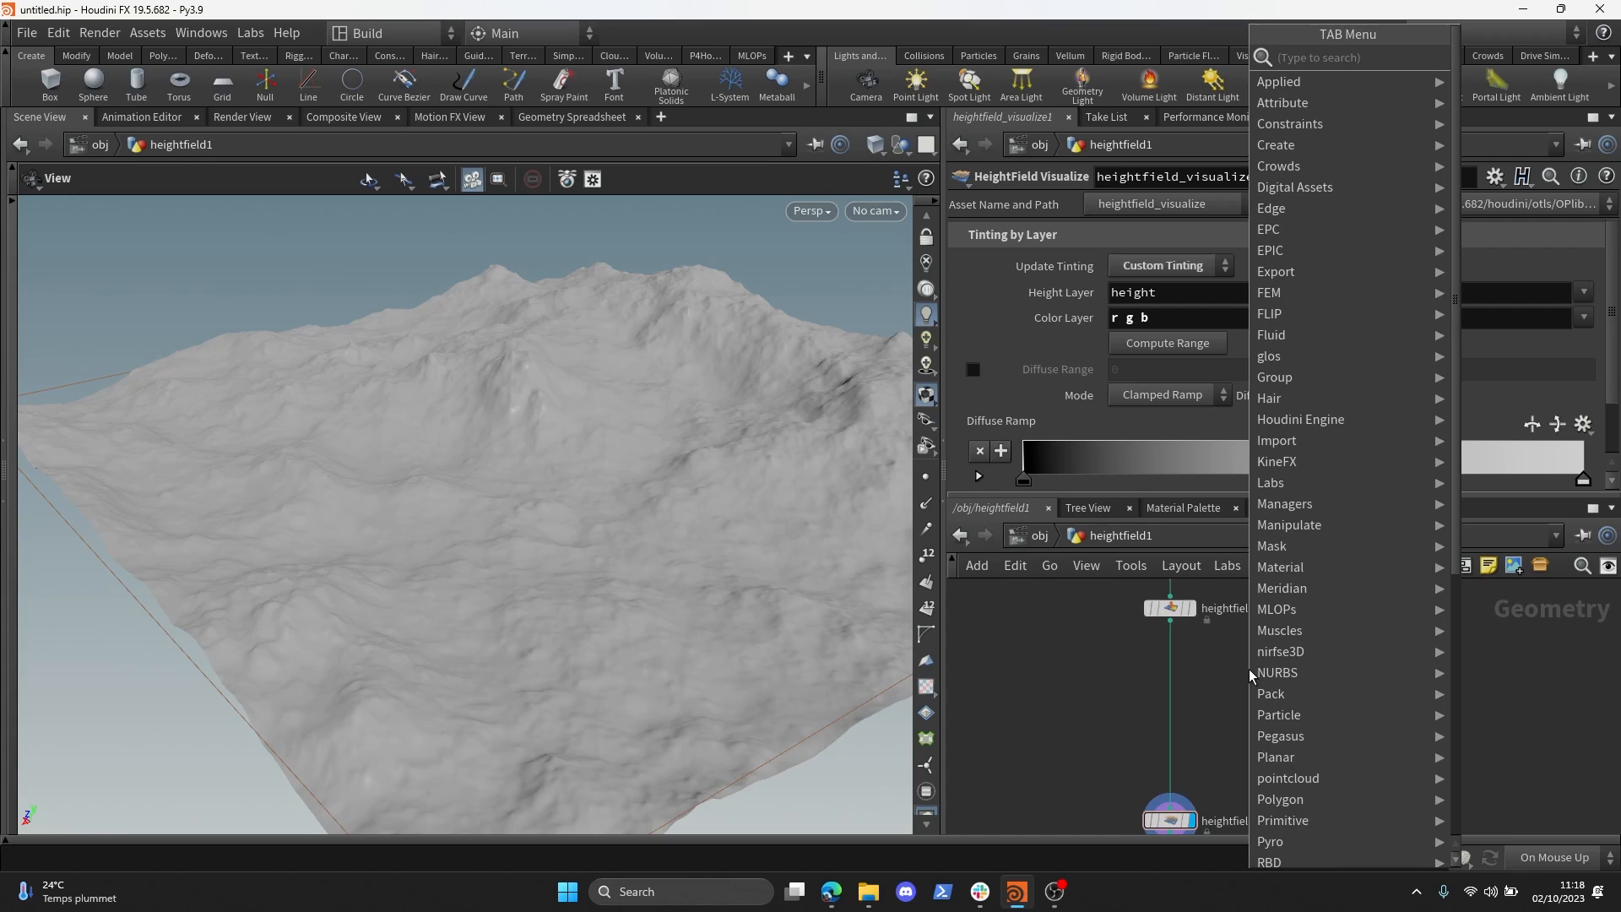
{"action": "type", "text": "volume vis"}
{"action": "key", "text": "Return"}
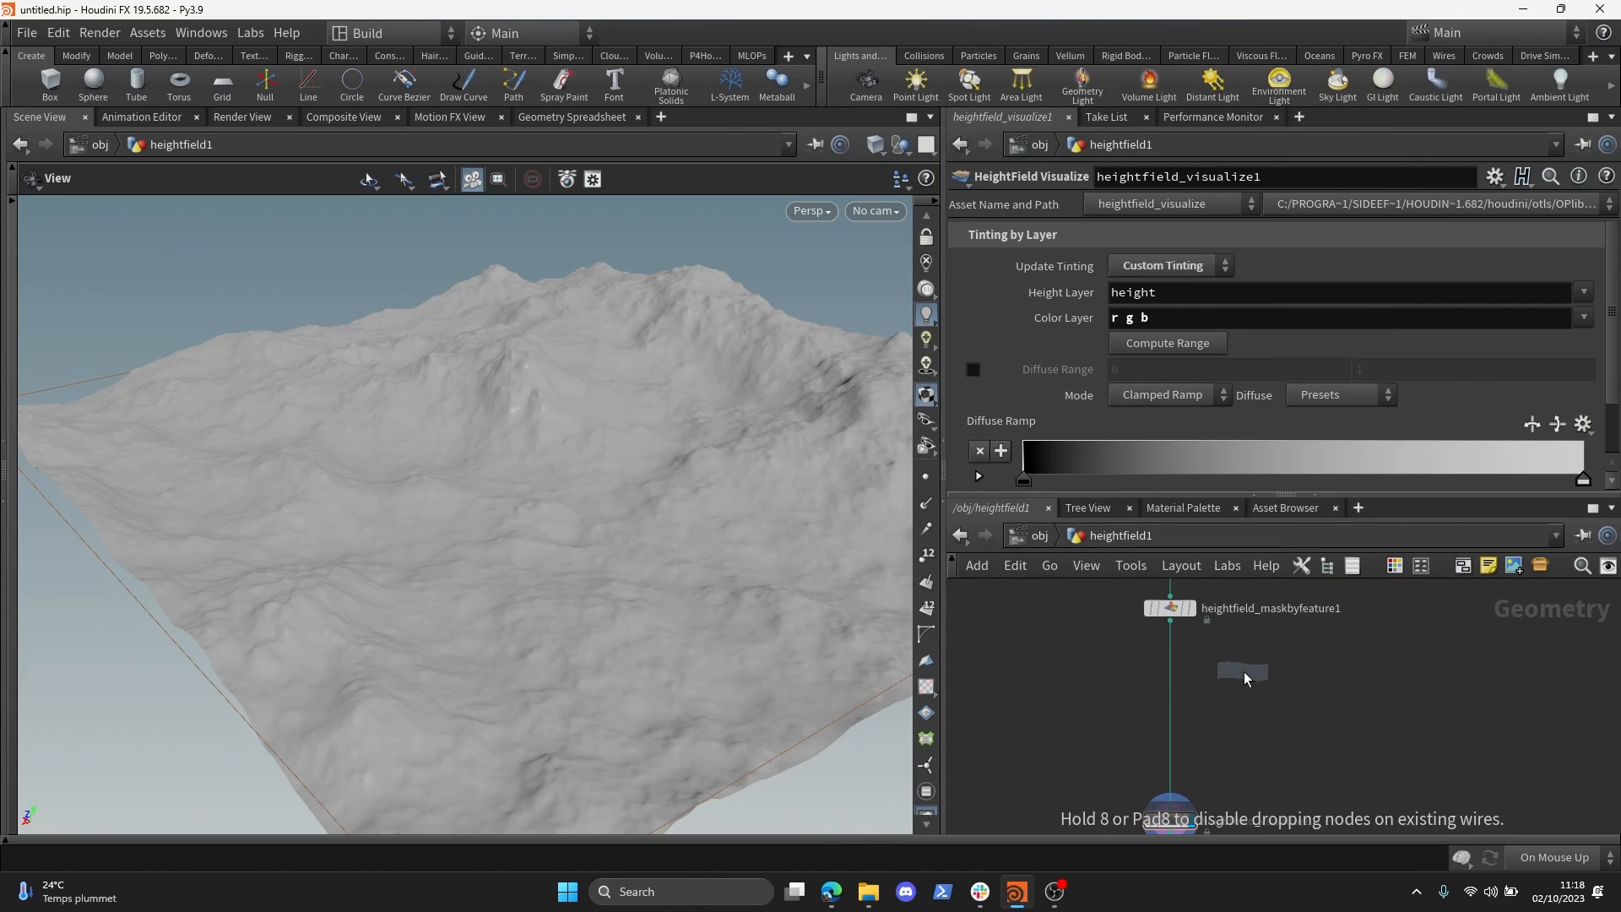
{"action": "left_click", "coordinate": [1258, 674]}
- Insert a HeightField Mask Noise node between the mask by feature and visualize nodes, with its Noise Layer set to r
{"action": "key", "text": "Tab"}
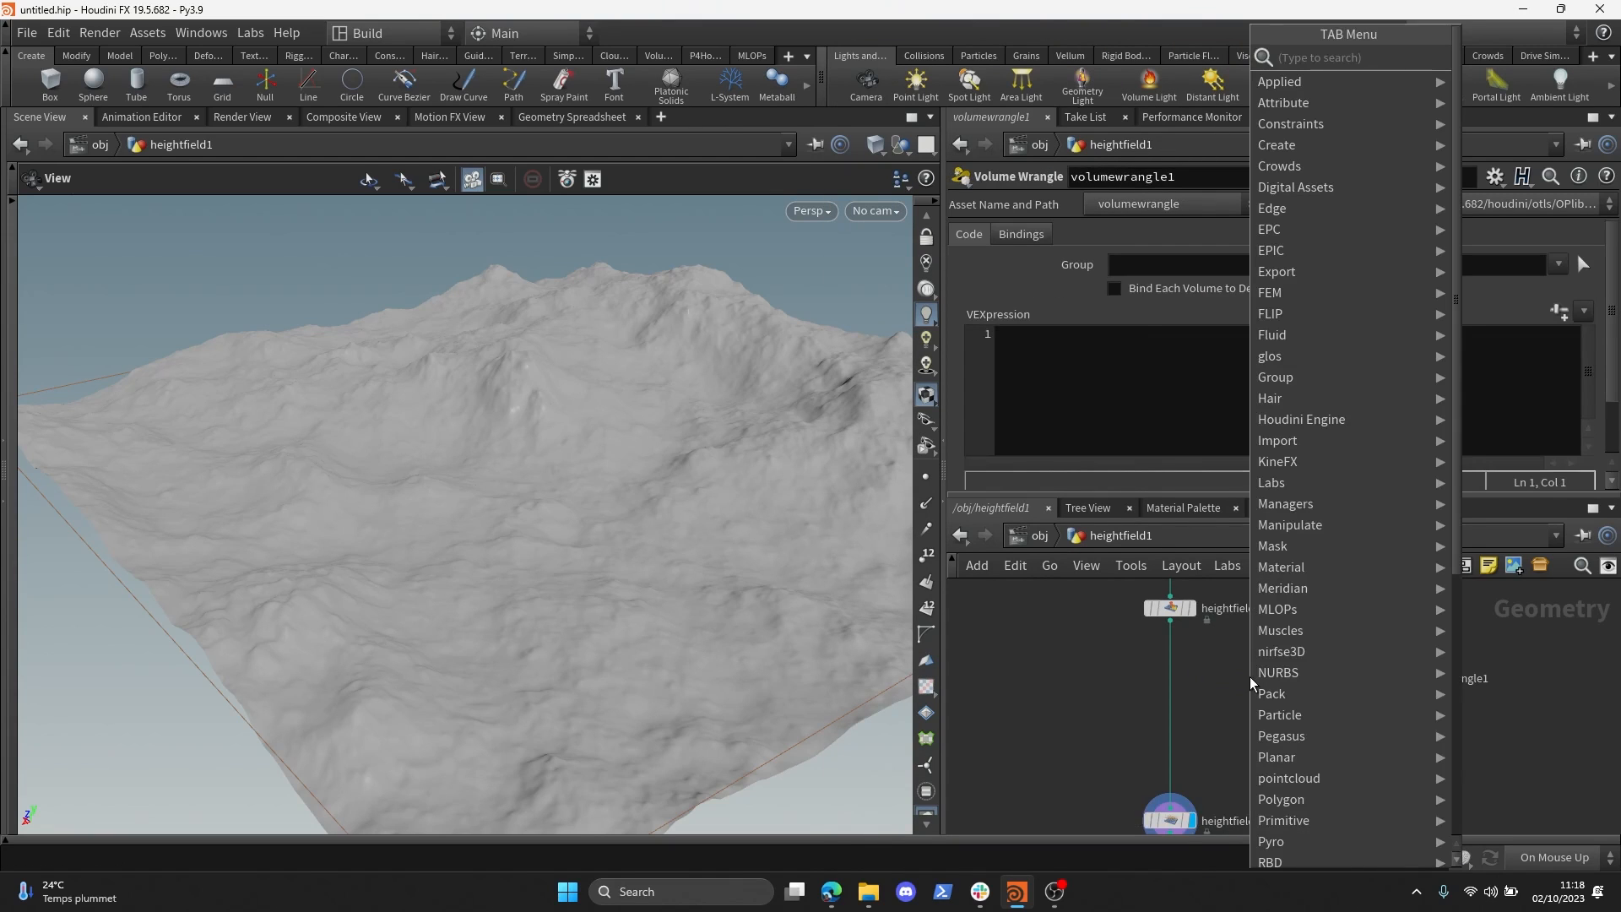
{"action": "type", "text": "hf mask noise"}
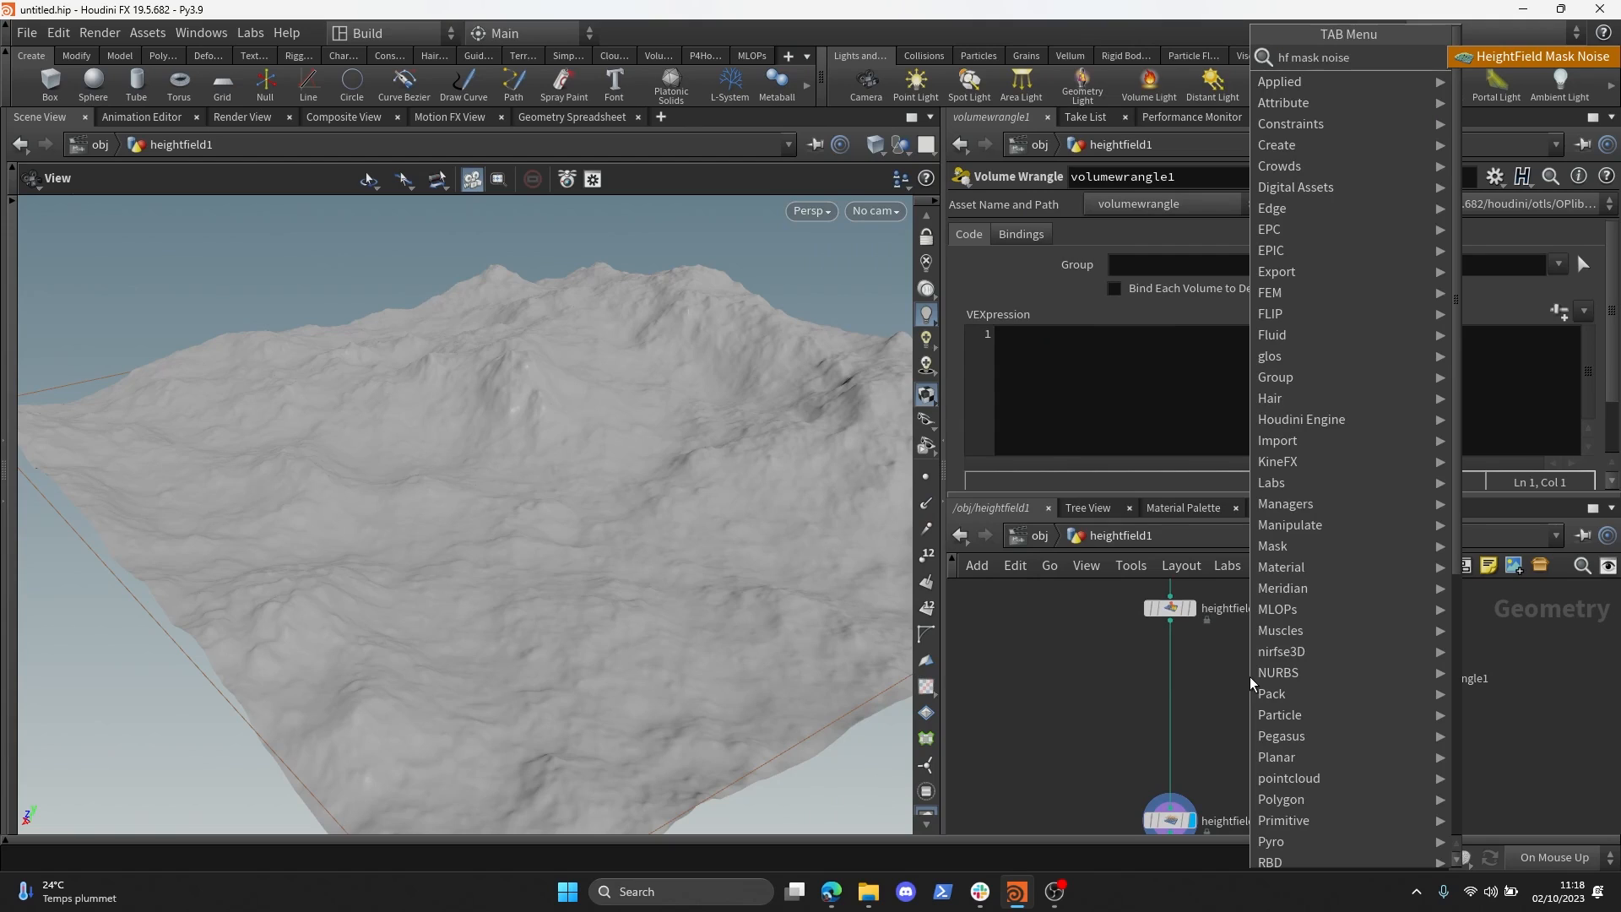
{"action": "key", "text": "Return"}
{"action": "left_click", "coordinate": [1222, 675]}
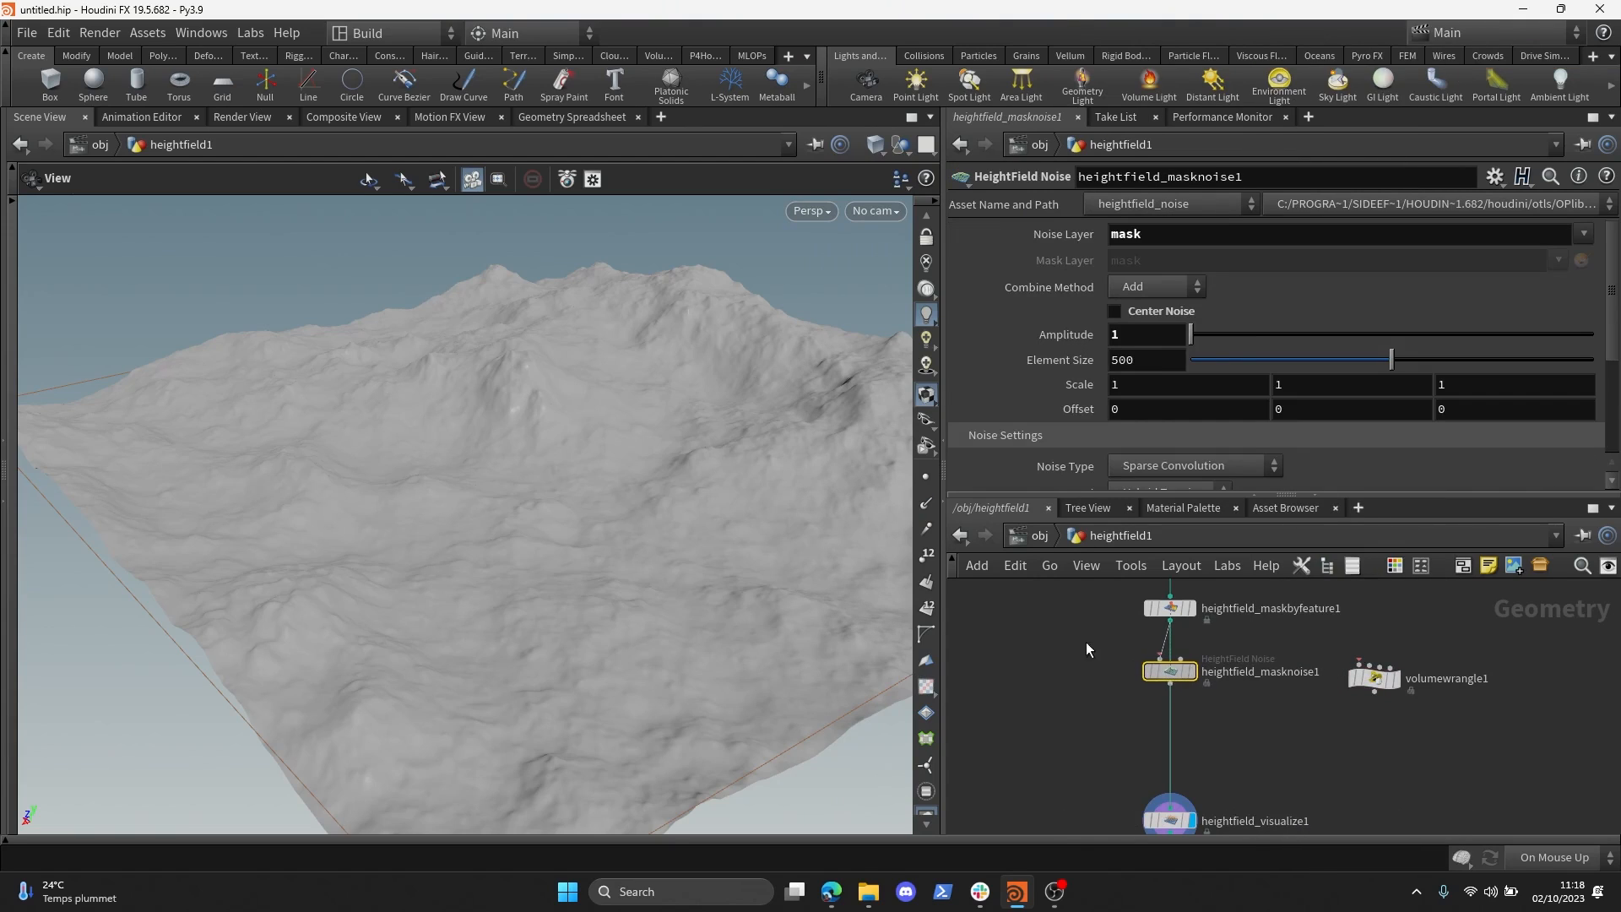
{"action": "left_click_drag", "start_coordinate": [1161, 240], "coordinate": [1023, 250]}
{"action": "type", "text": "r"}
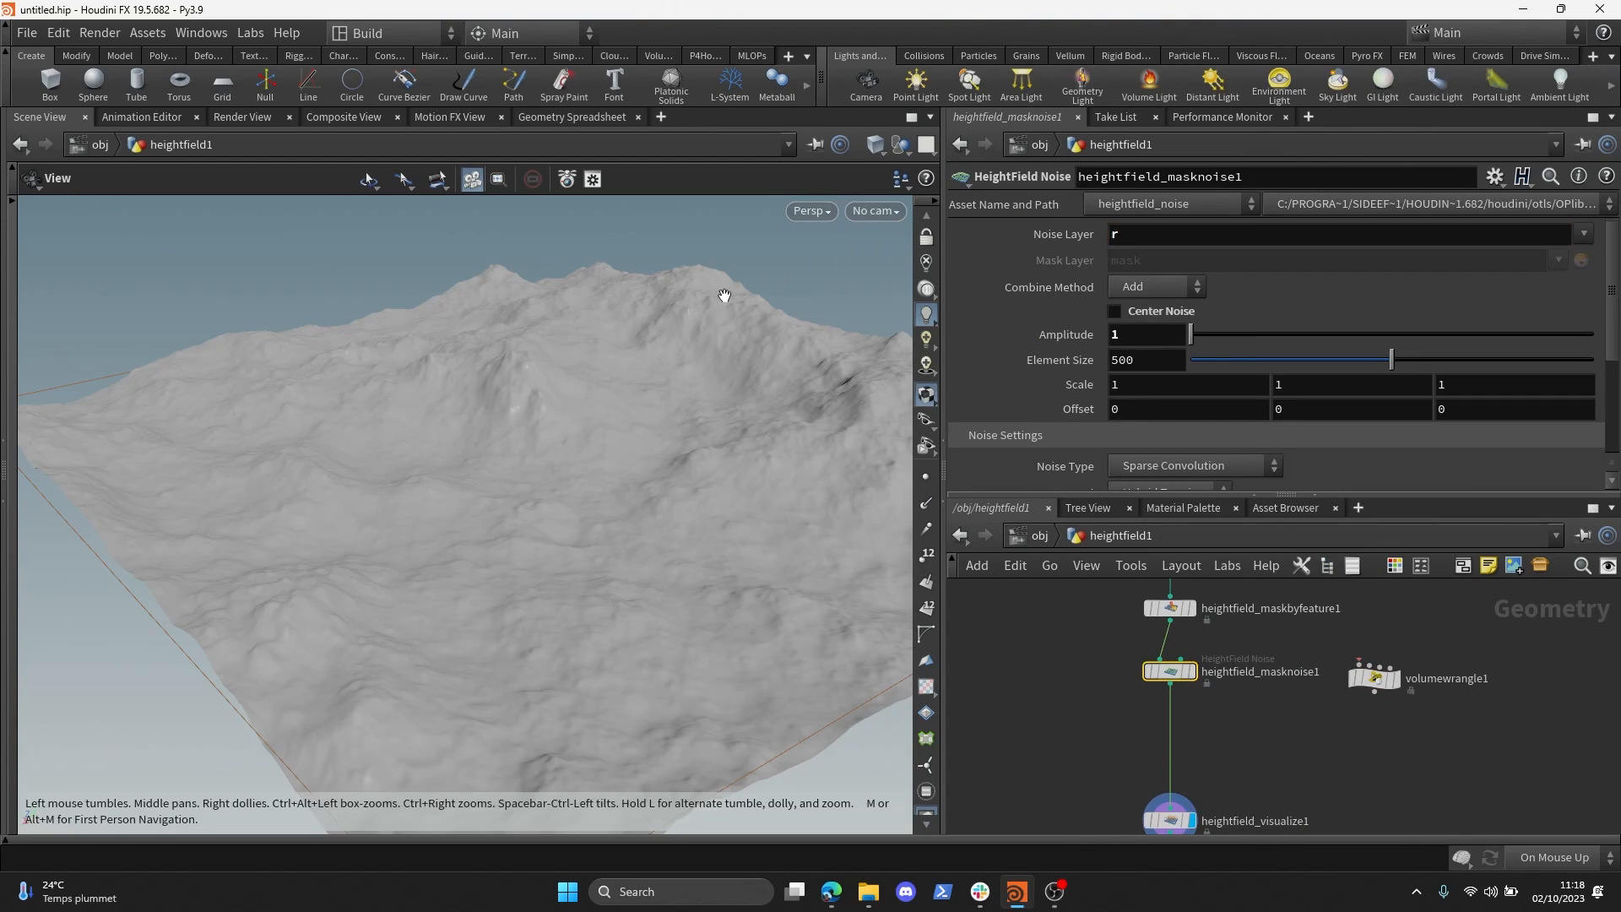
- Duplicate the mask noise node, insert the copy below the first one, and set its Noise Layer to g
{"action": "key", "text": "ctrl+c"}
{"action": "middle_click_drag", "start_coordinate": [1233, 725], "coordinate": [1234, 670]}
{"action": "key", "text": "ctrl+v"}
{"action": "left_click_drag", "start_coordinate": [1234, 667], "coordinate": [1174, 676]}
{"action": "left_click_drag", "start_coordinate": [1172, 243], "coordinate": [1004, 249]}
{"action": "type", "text": "g"}
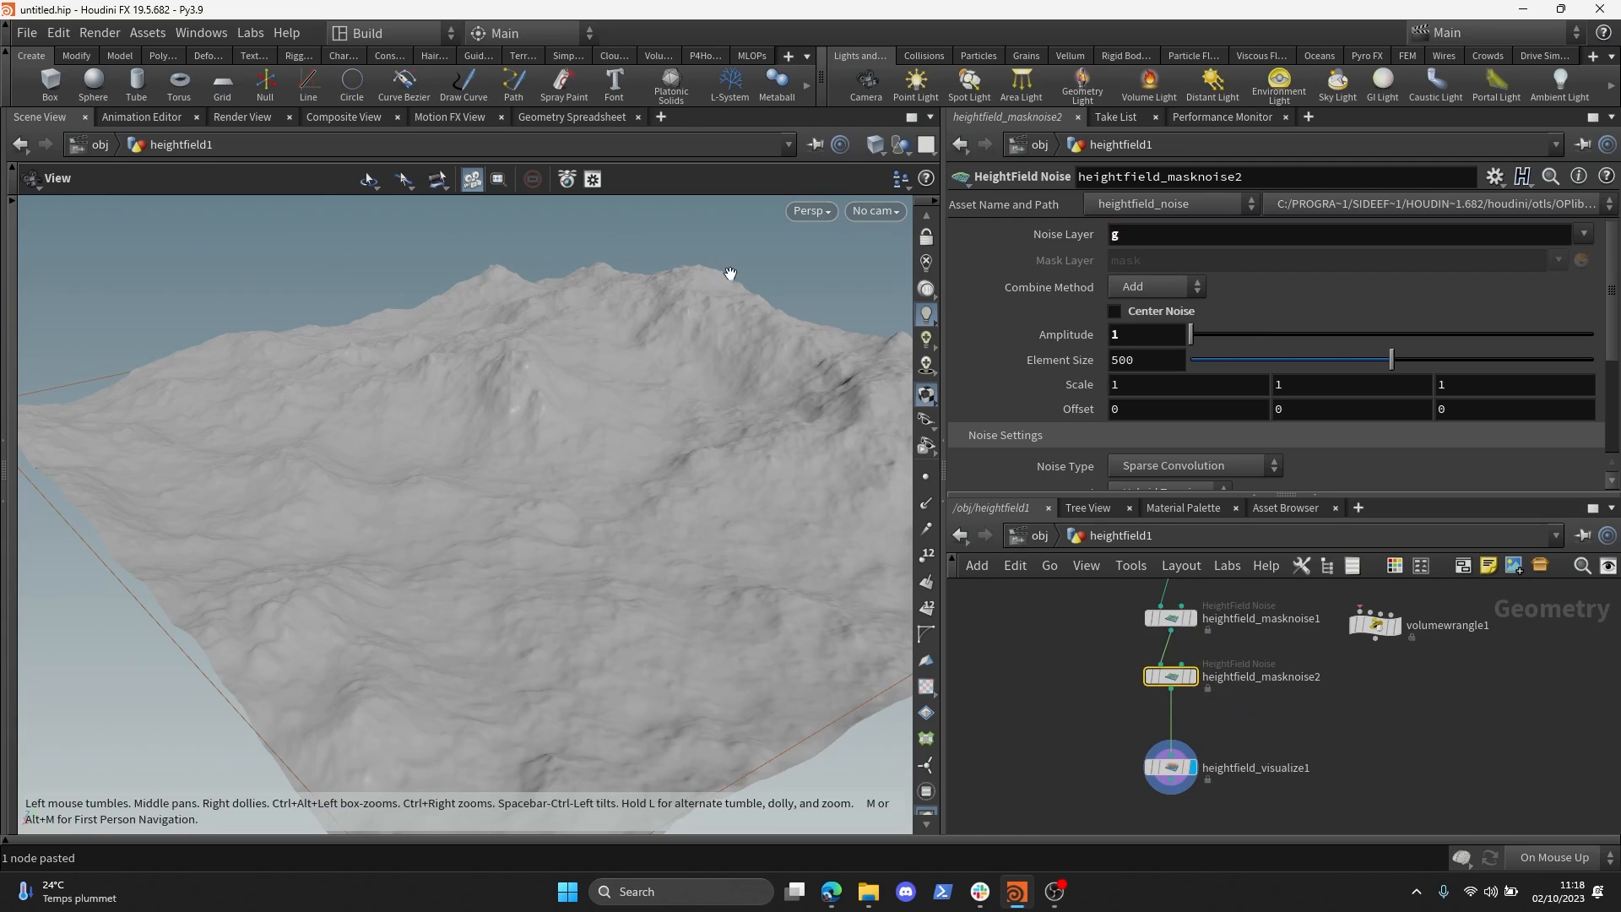
- Insert a third copy of the mask noise node just above the visualize node and set its Noise Layer to b
{"action": "key", "text": "ctrl+c"}
{"action": "key", "text": "ctrl+v"}
{"action": "left_click_drag", "start_coordinate": [1238, 708], "coordinate": [1181, 739]}
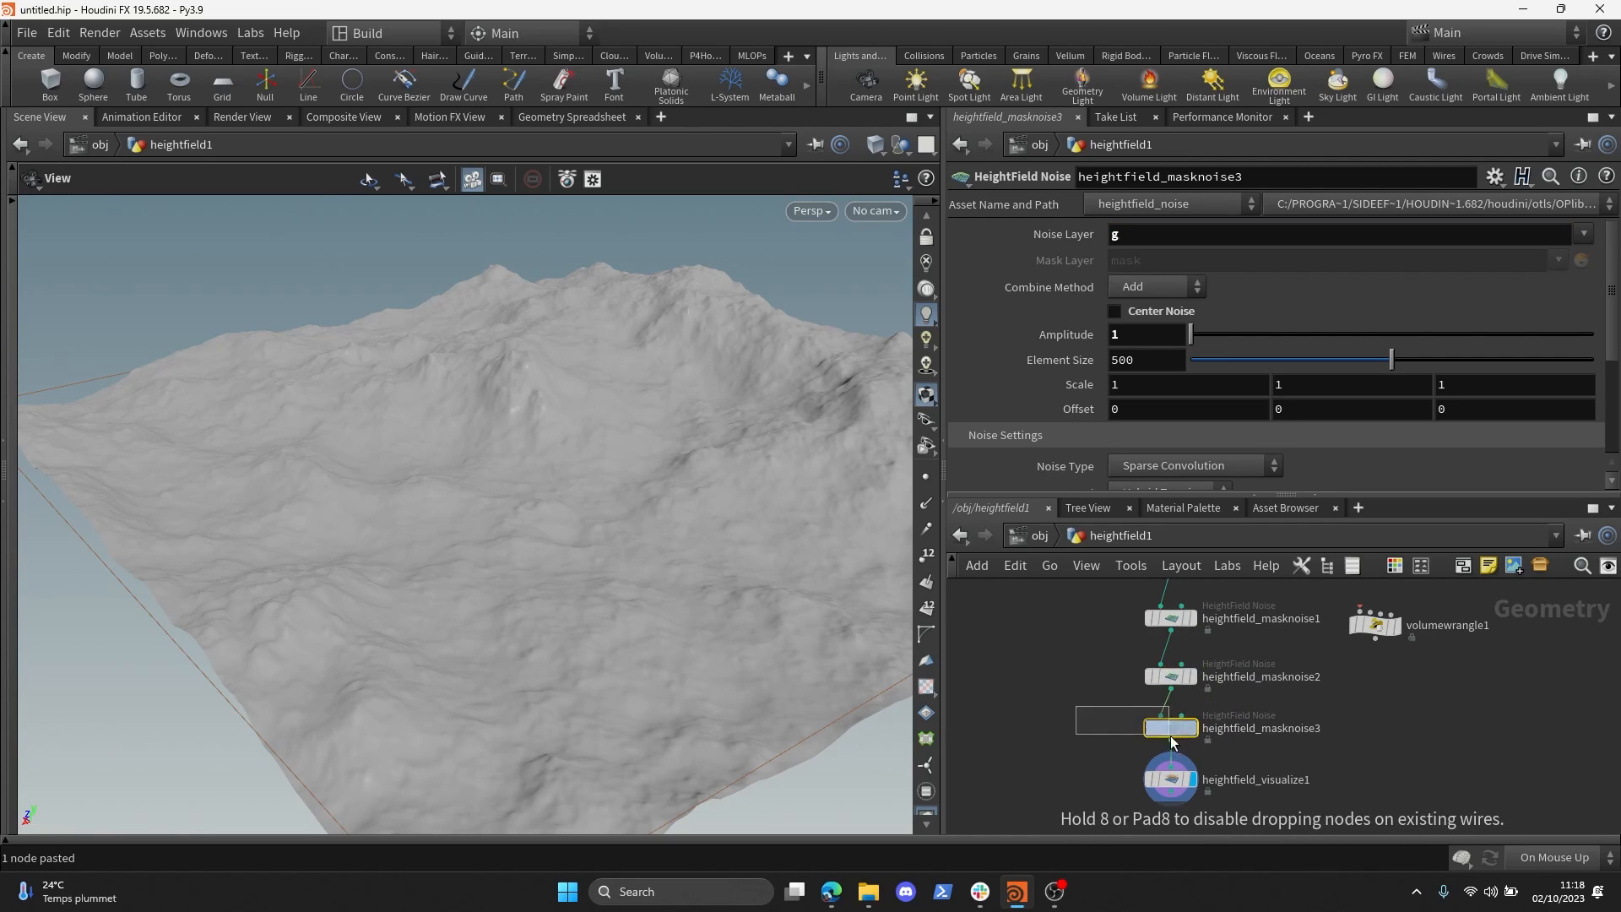
{"action": "left_click_drag", "start_coordinate": [1157, 237], "coordinate": [1013, 243]}
{"action": "type", "text": "b"}
{"action": "left_click_drag", "start_coordinate": [658, 297], "coordinate": [726, 363]}
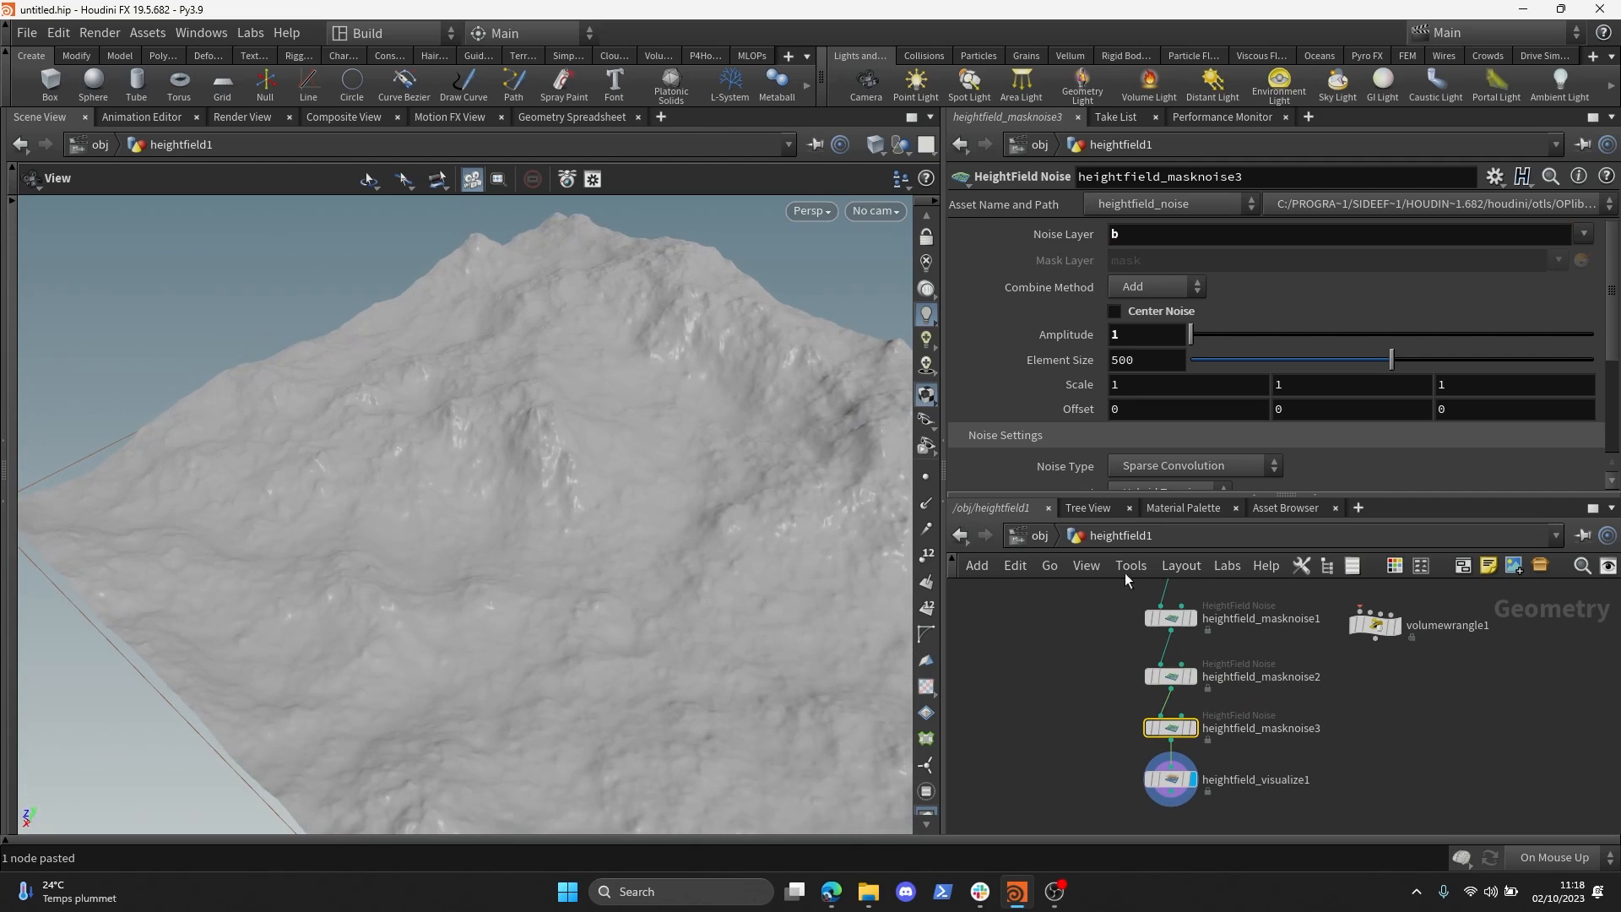
- Display the three mask noise nodes one after another to compare their results on the terrain
{"action": "middle_click_drag", "start_coordinate": [1284, 675], "coordinate": [1279, 716]}
{"action": "left_click", "coordinate": [1150, 658]}
{"action": "left_click", "coordinate": [1189, 661]}
{"action": "middle_click_drag", "start_coordinate": [1190, 681], "coordinate": [1186, 652]}
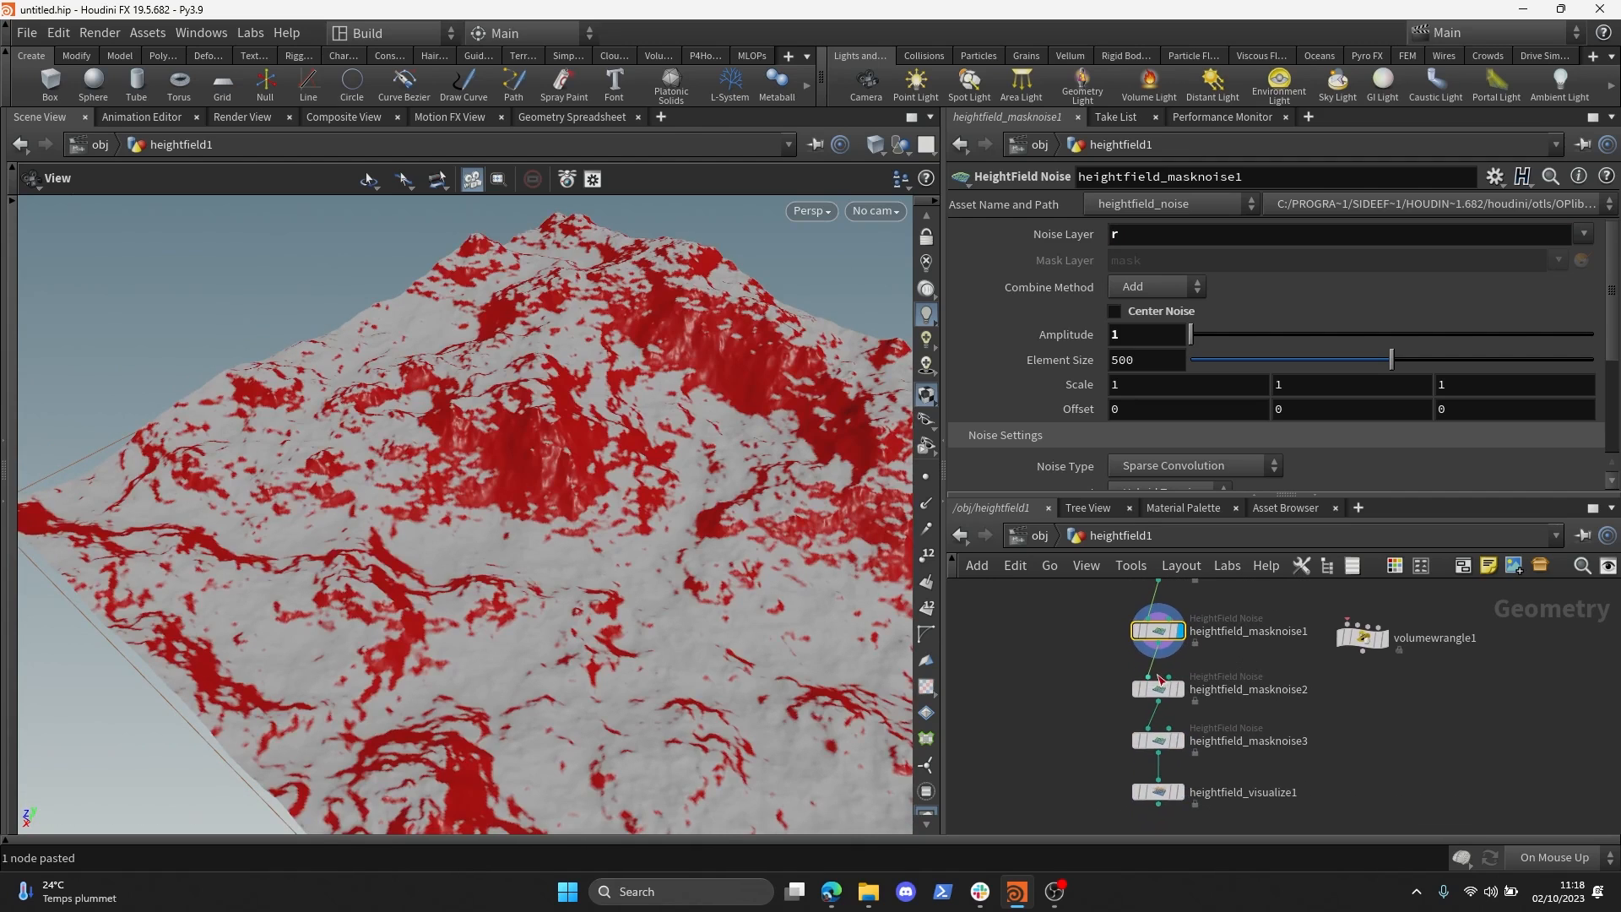
{"action": "left_click", "coordinate": [1185, 687]}
{"action": "middle_click_drag", "start_coordinate": [1185, 735], "coordinate": [1182, 709]}
{"action": "left_click", "coordinate": [1182, 714]}
{"action": "left_click", "coordinate": [1158, 714]}
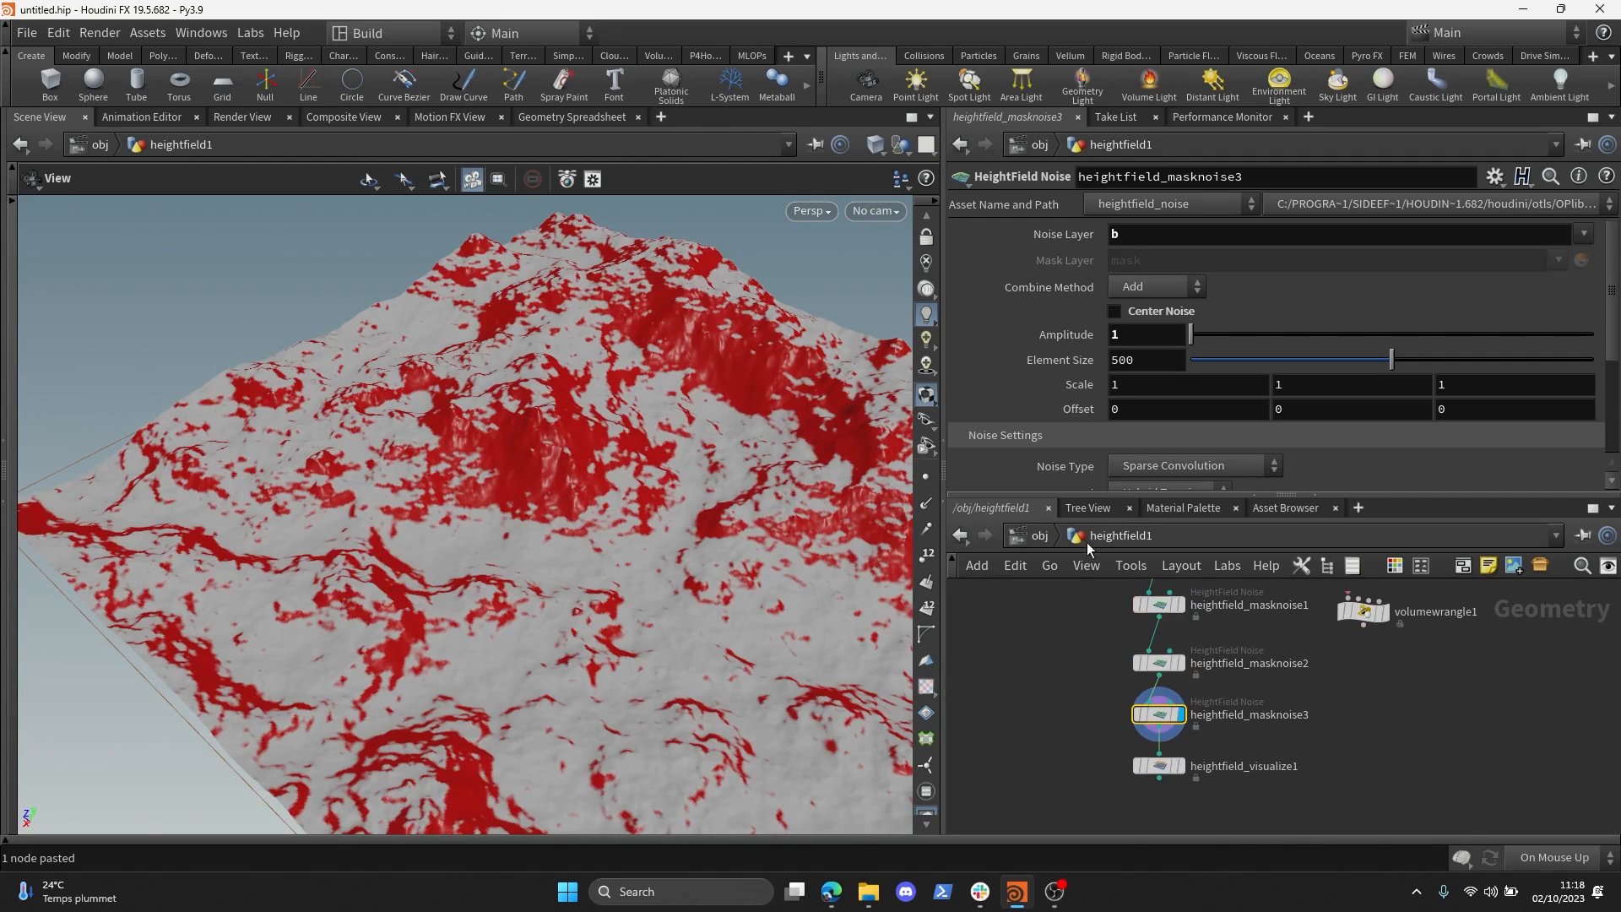
{"action": "scroll", "coordinate": [1066, 437], "scroll_direction": "down", "scroll_amount": 3}
{"action": "scroll", "coordinate": [1062, 447], "scroll_direction": "up", "scroll_amount": 3}
- Set the Combine Method of all three mask noise nodes to Replace
{"action": "left_click_drag", "start_coordinate": [1087, 593], "coordinate": [1226, 734]}
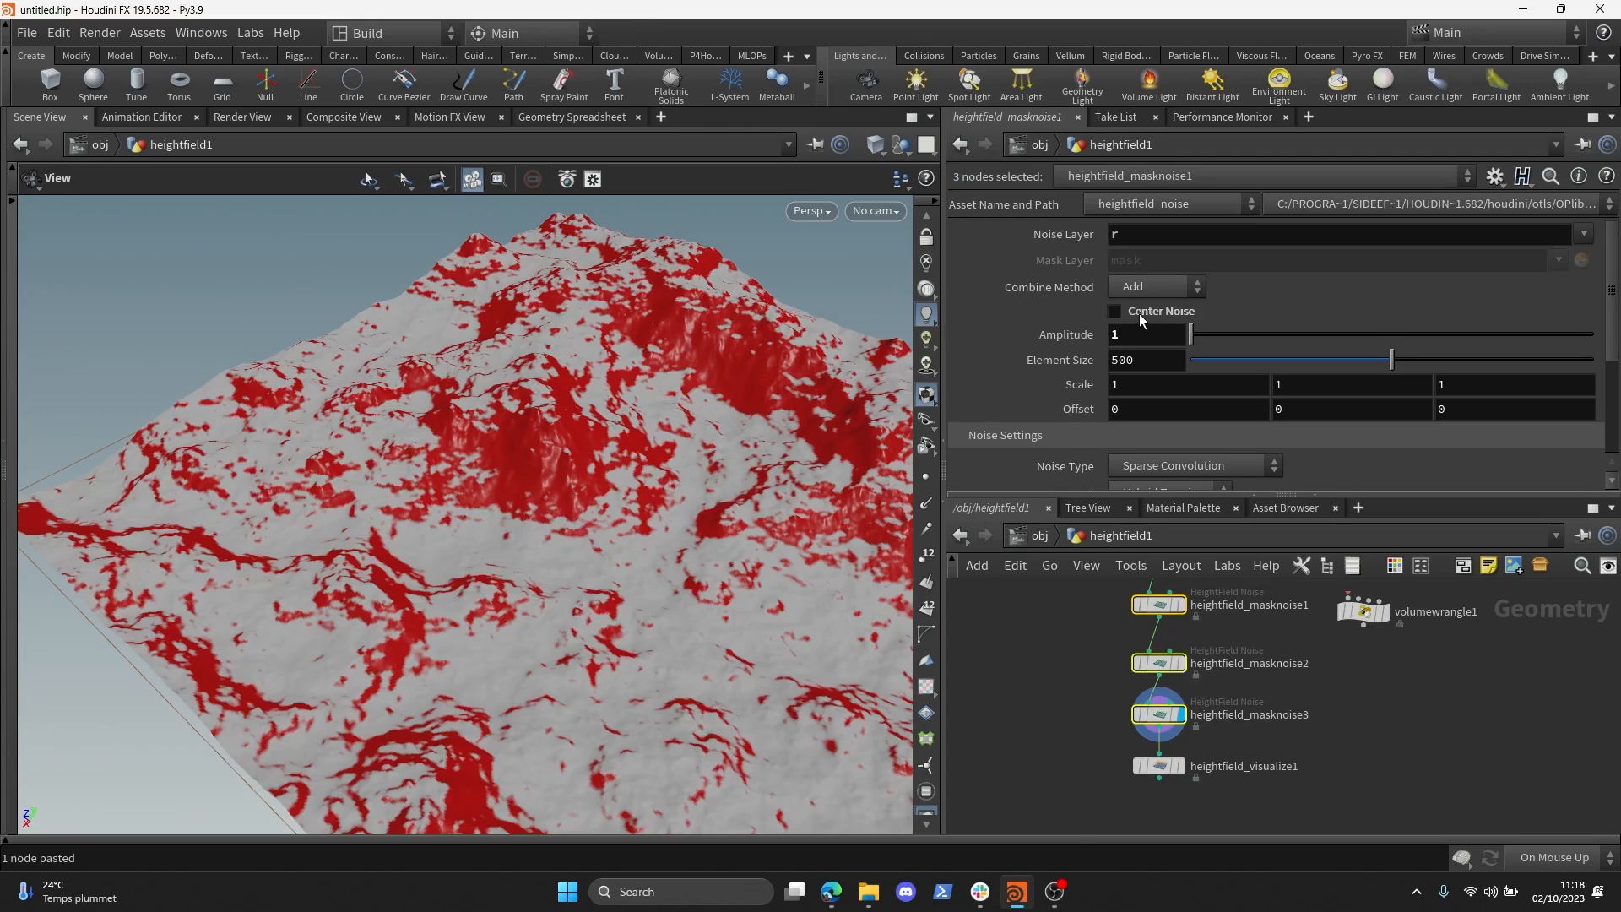
{"action": "left_click", "coordinate": [1153, 287]}
{"action": "left_click", "coordinate": [1162, 305]}
{"action": "scroll", "coordinate": [1093, 716], "scroll_direction": "down", "scroll_amount": 3}
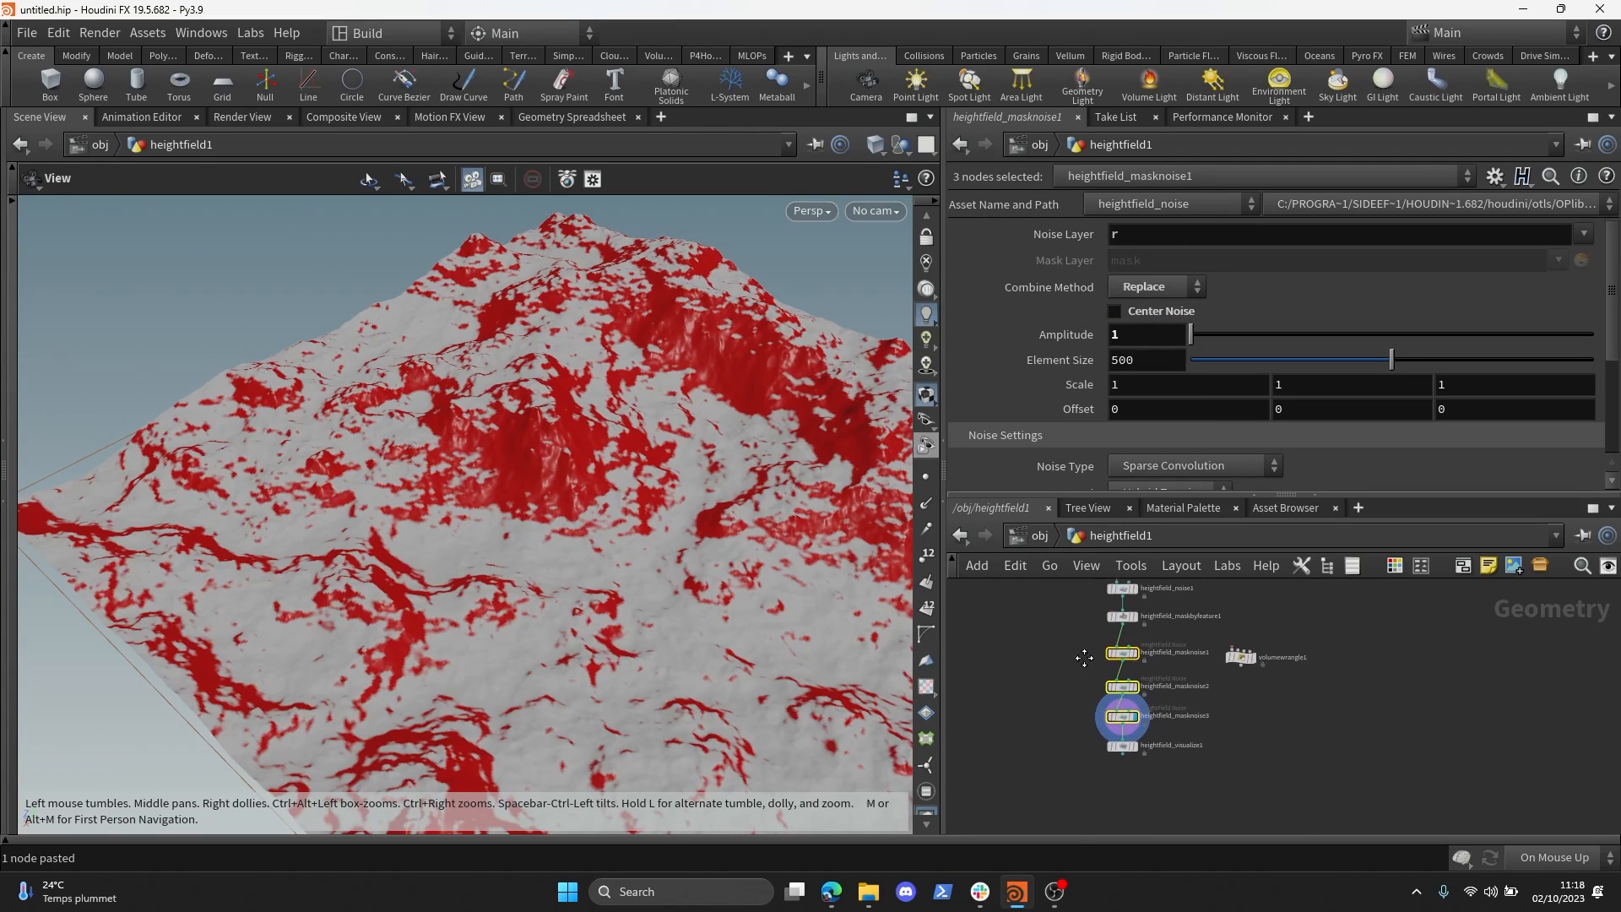
{"action": "scroll", "coordinate": [1122, 747], "scroll_direction": "up", "scroll_amount": 3}
- Display the visualize node and check its node info for the volume layers it carries
{"action": "left_click", "coordinate": [1148, 743]}
{"action": "left_click_drag", "start_coordinate": [1230, 730], "coordinate": [1047, 755]}
{"action": "middle_click_drag", "start_coordinate": [1042, 742], "coordinate": [1129, 673]}
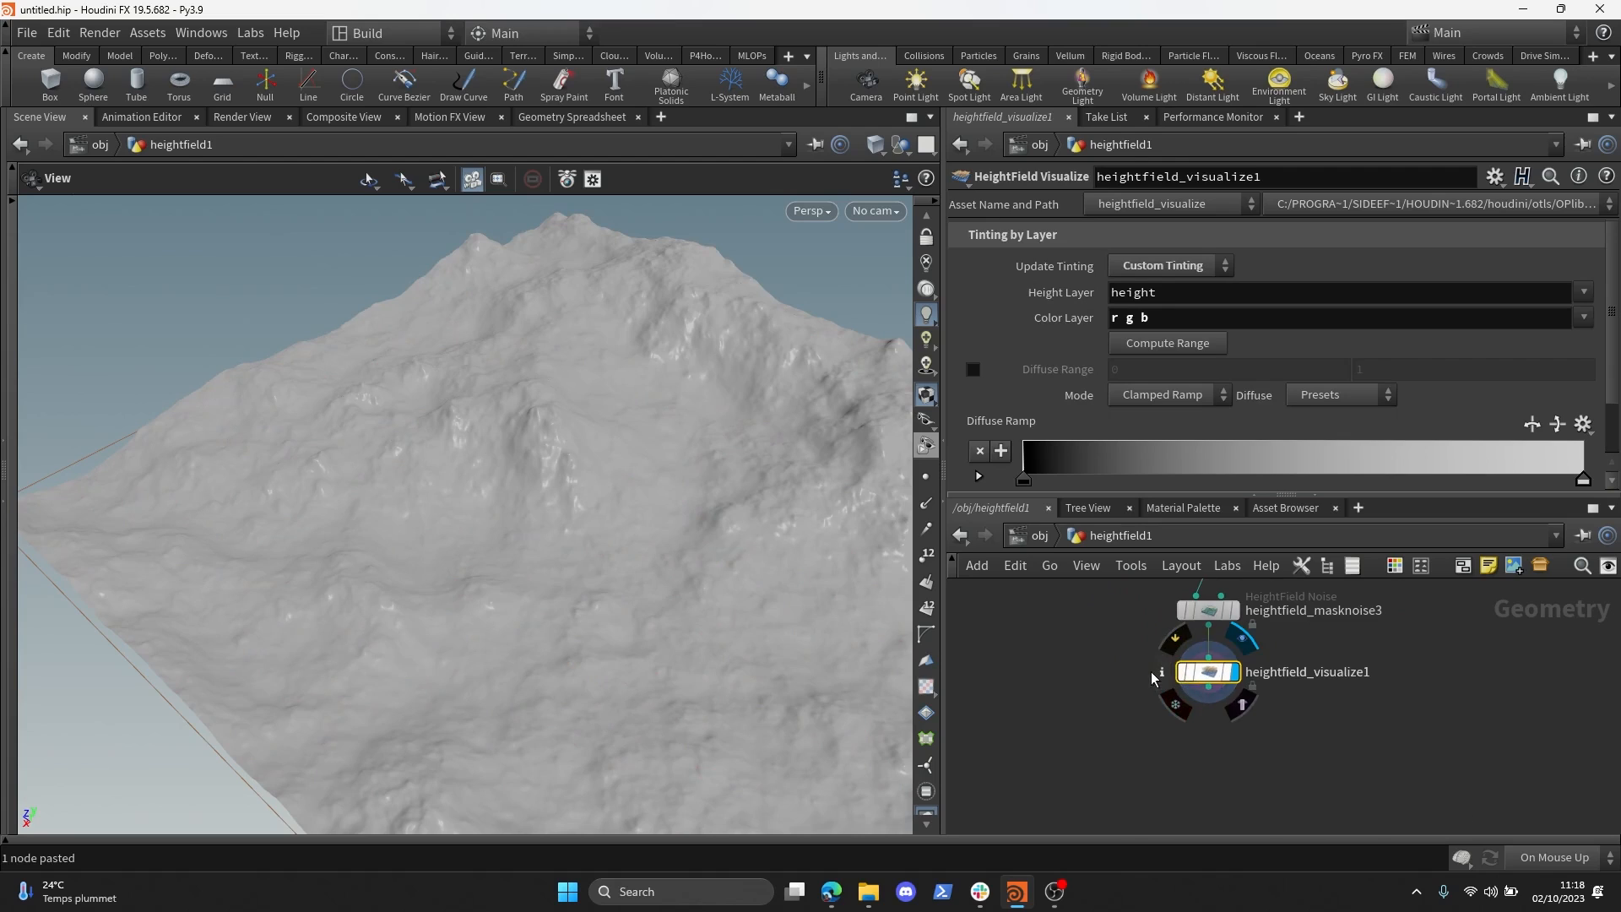
{"action": "left_click", "coordinate": [1159, 673]}
{"action": "scroll", "coordinate": [658, 325], "scroll_direction": "down", "scroll_amount": 2}
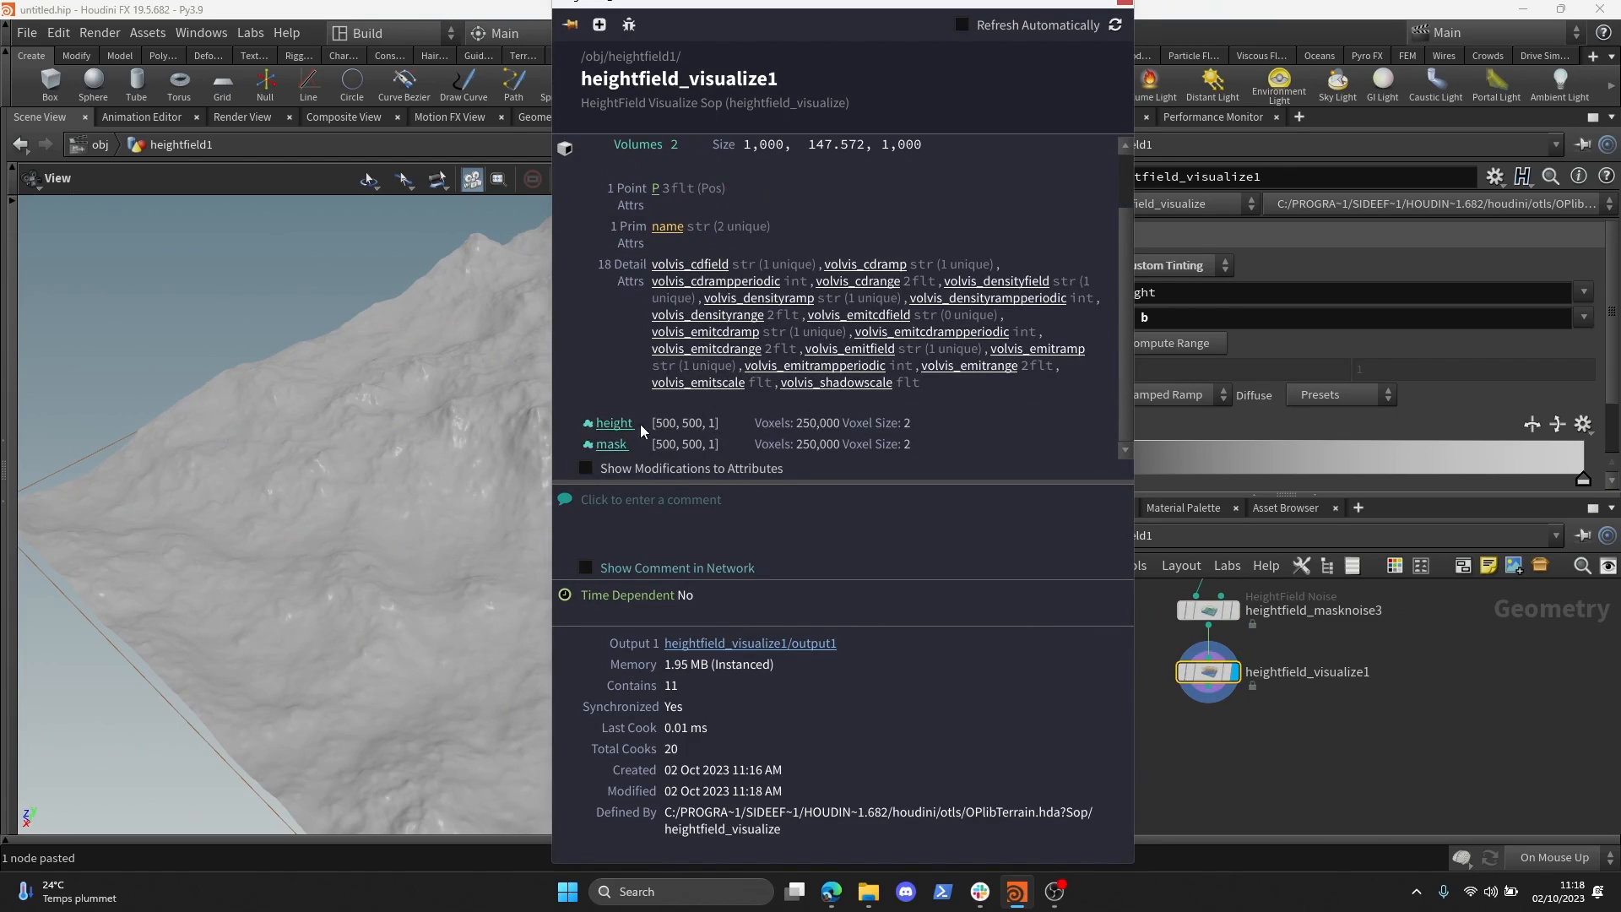
{"action": "left_click", "coordinate": [1114, 7]}
- Display the first mask noise node and check its node info for the volume layers it outputs
{"action": "middle_click_drag", "start_coordinate": [1216, 608], "coordinate": [1188, 781]}
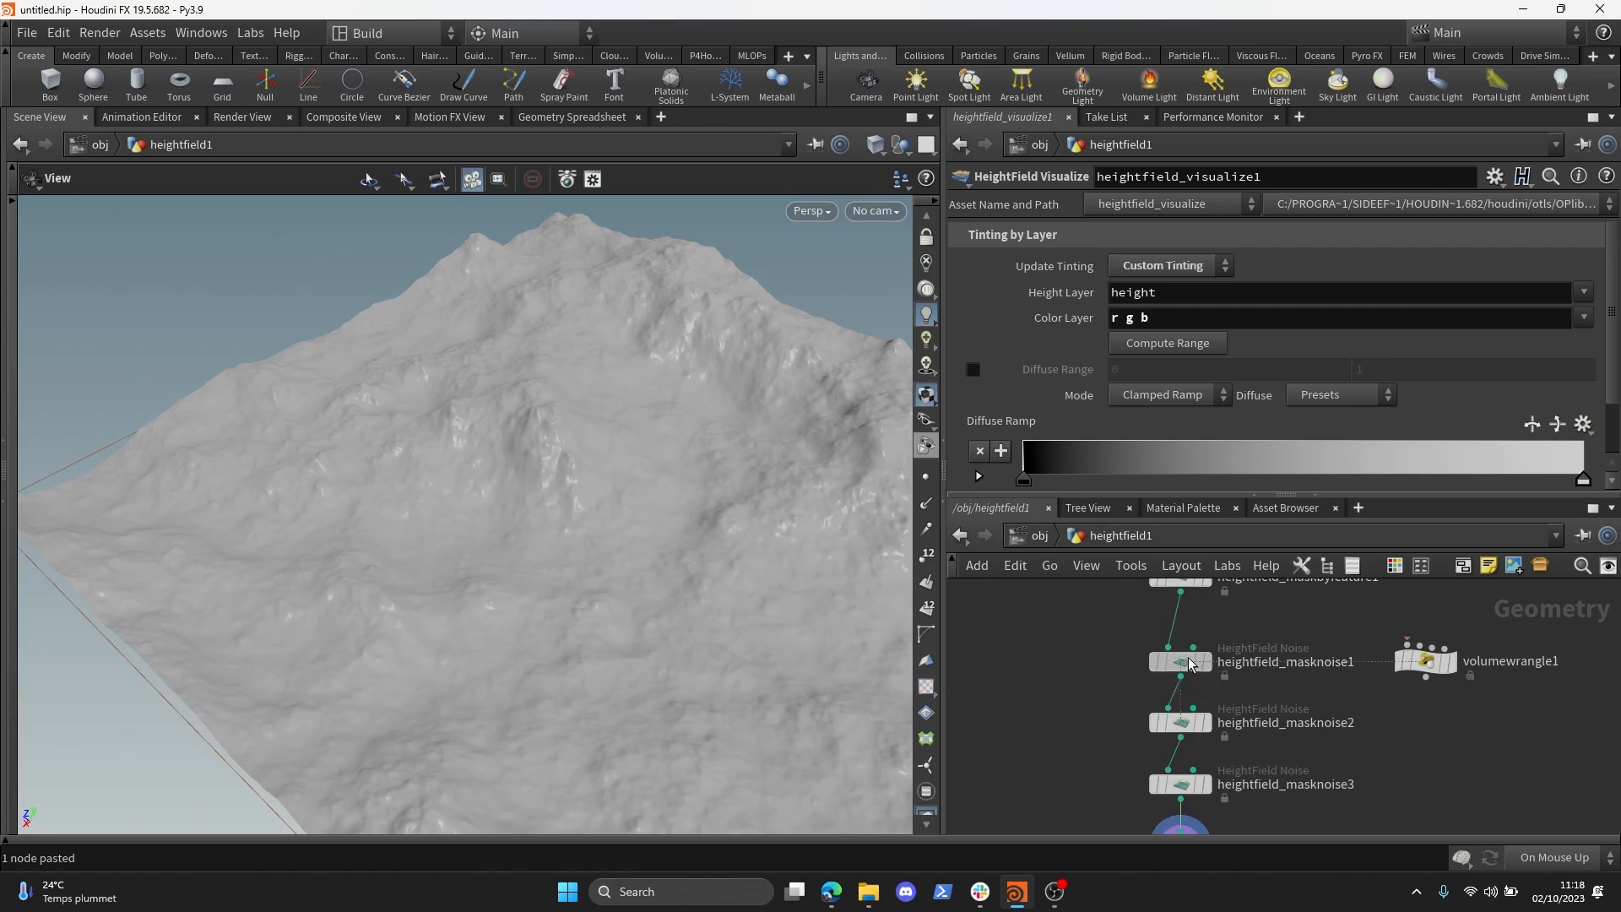
{"action": "left_click_drag", "start_coordinate": [1188, 664], "coordinate": [1188, 680]}
{"action": "left_click", "coordinate": [1209, 677]}
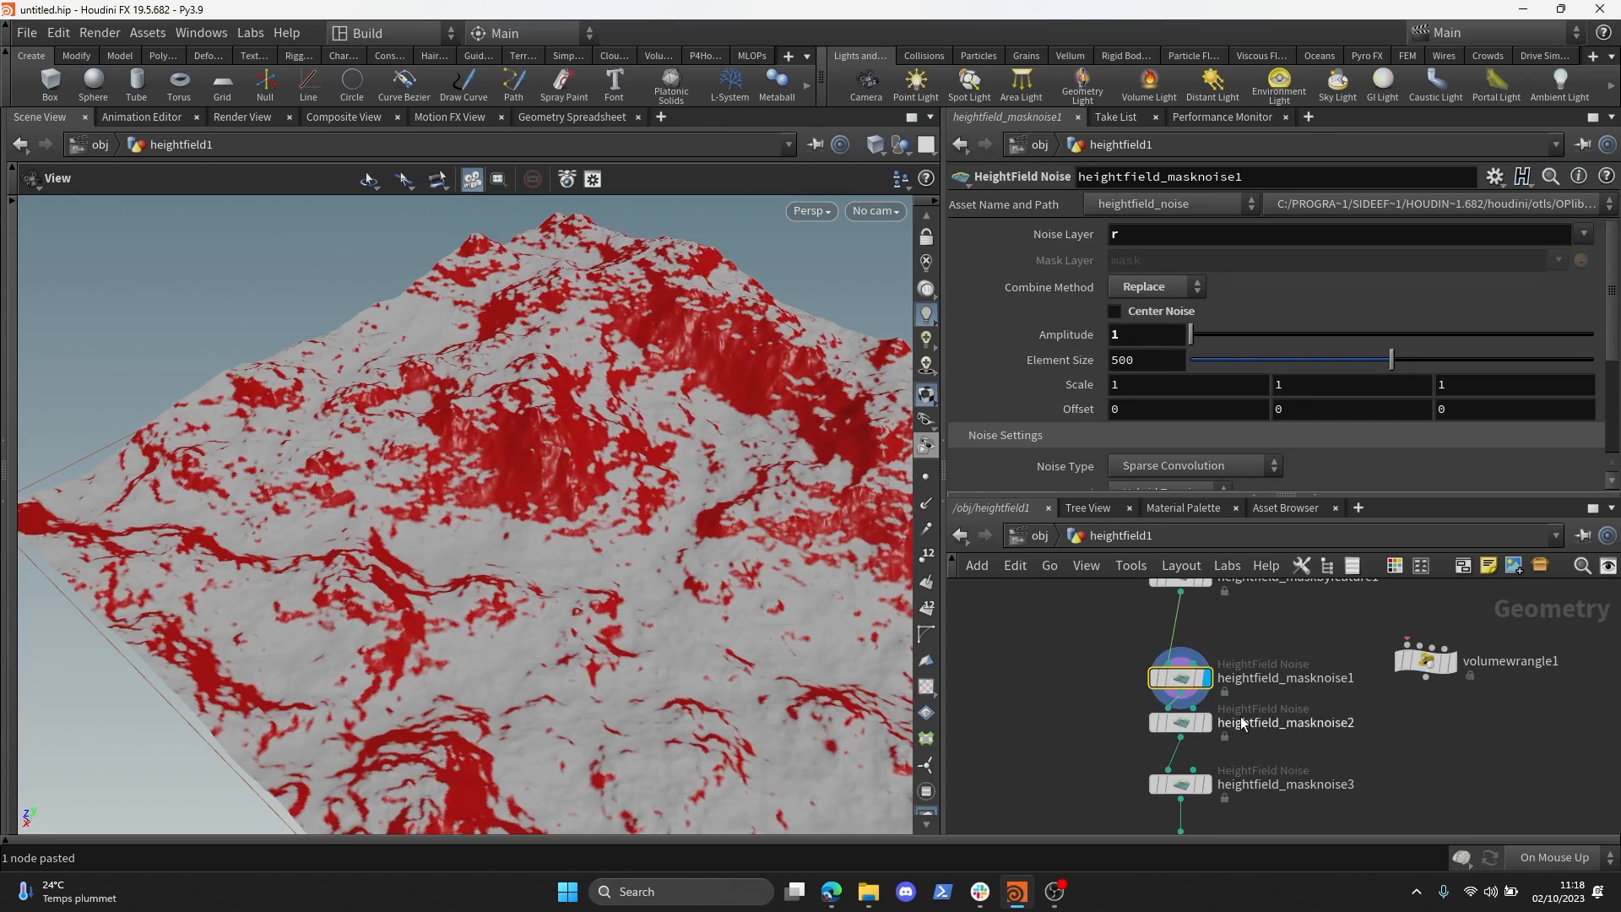
{"action": "left_click", "coordinate": [1133, 681]}
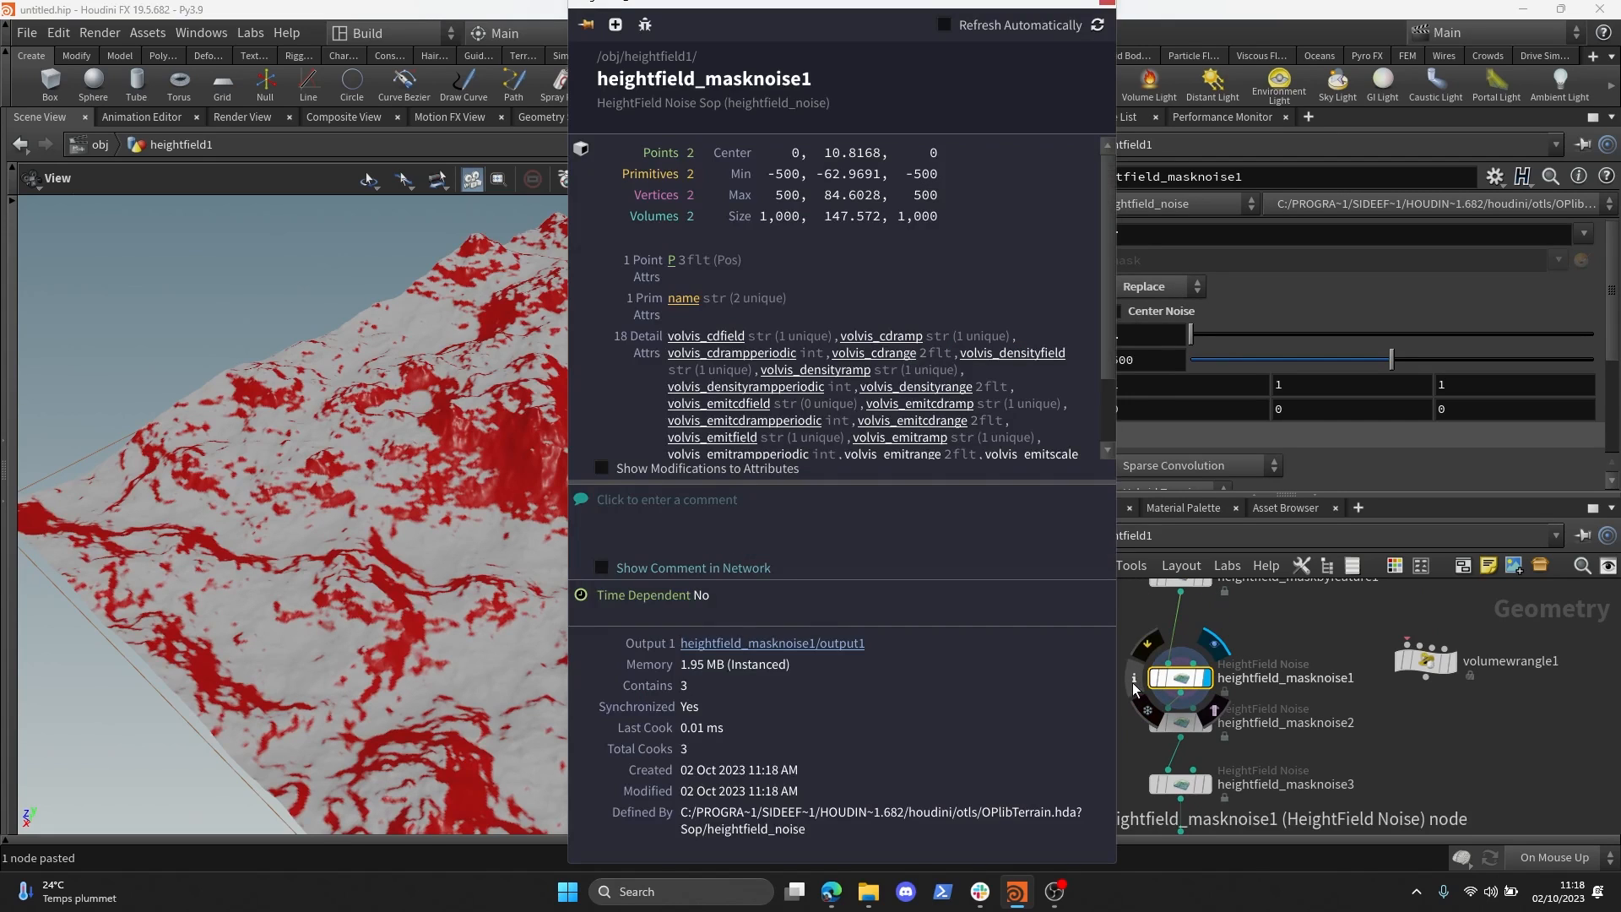
{"action": "left_click", "coordinate": [1293, 635]}
- Insert a HeightField Copy Layer node between the mask by feature node and the first mask noise node
{"action": "middle_click_drag", "start_coordinate": [1290, 634], "coordinate": [1289, 767]}
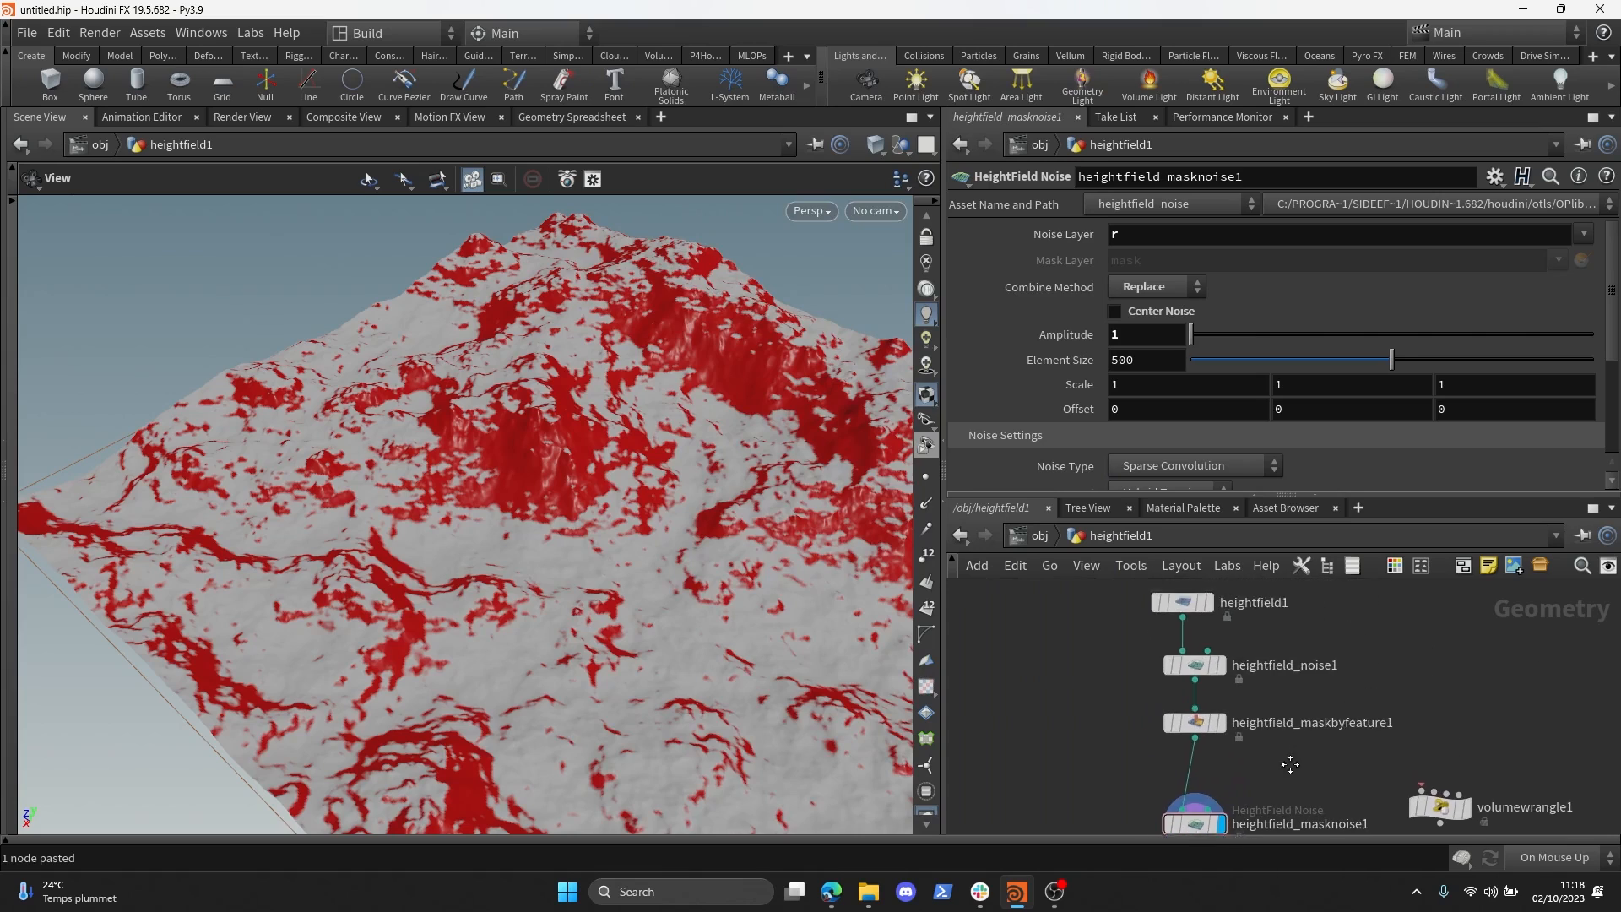
{"action": "scroll", "coordinate": [1288, 770], "scroll_direction": "down", "scroll_amount": 1}
{"action": "left_click_drag", "start_coordinate": [1281, 771], "coordinate": [1193, 619]}
{"action": "key", "text": "Tab"}
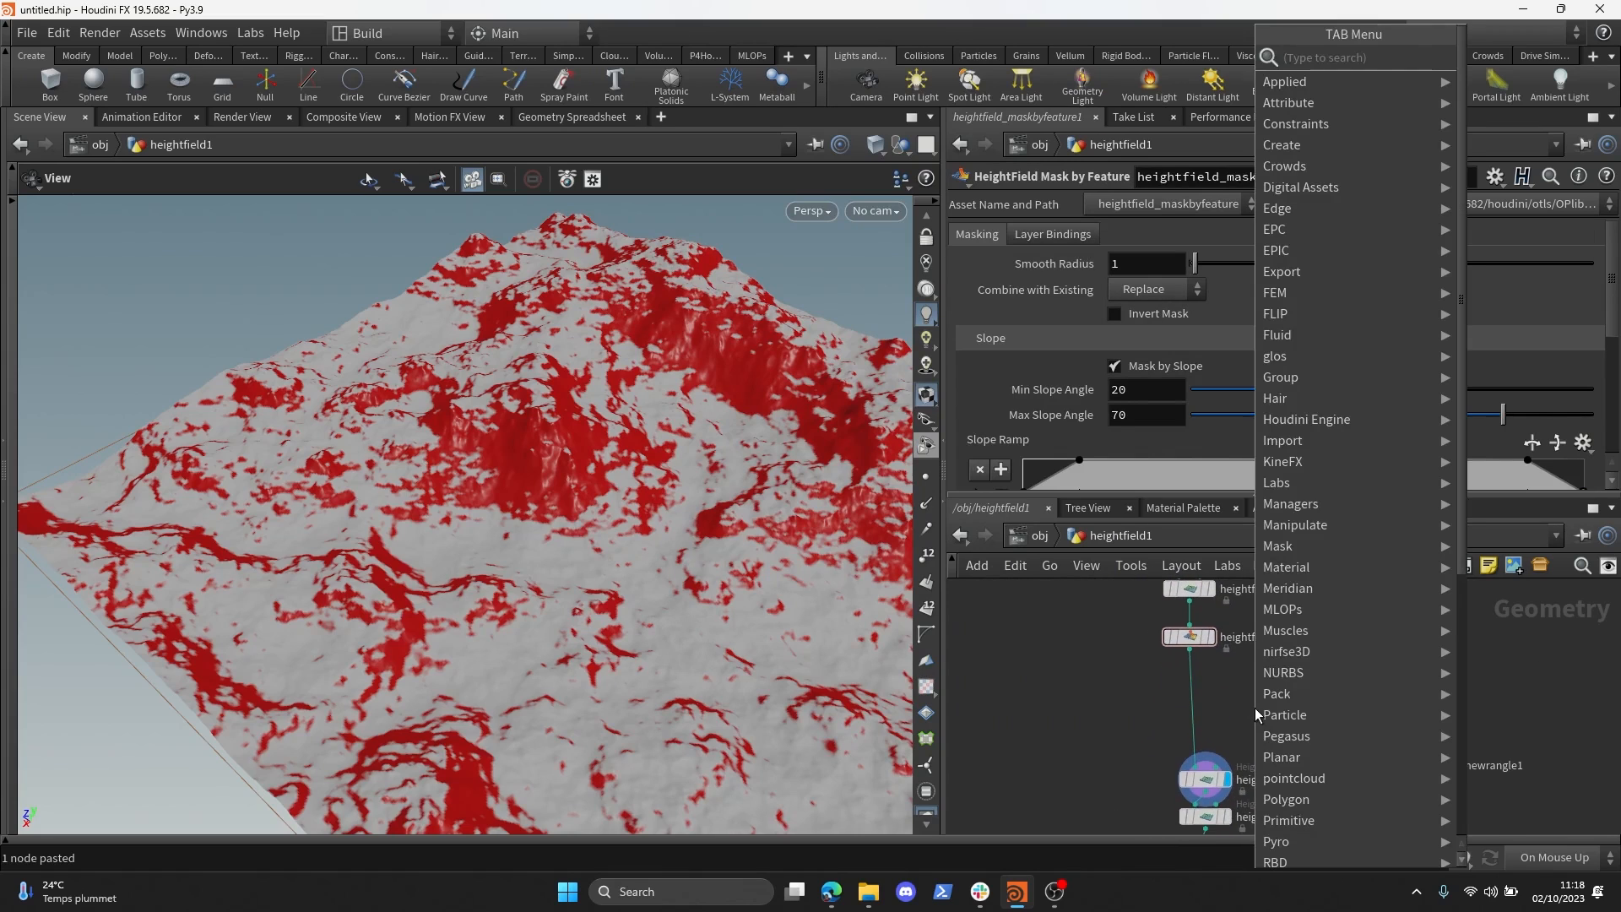
{"action": "type", "text": "hf copy la"}
{"action": "key", "text": "Return"}
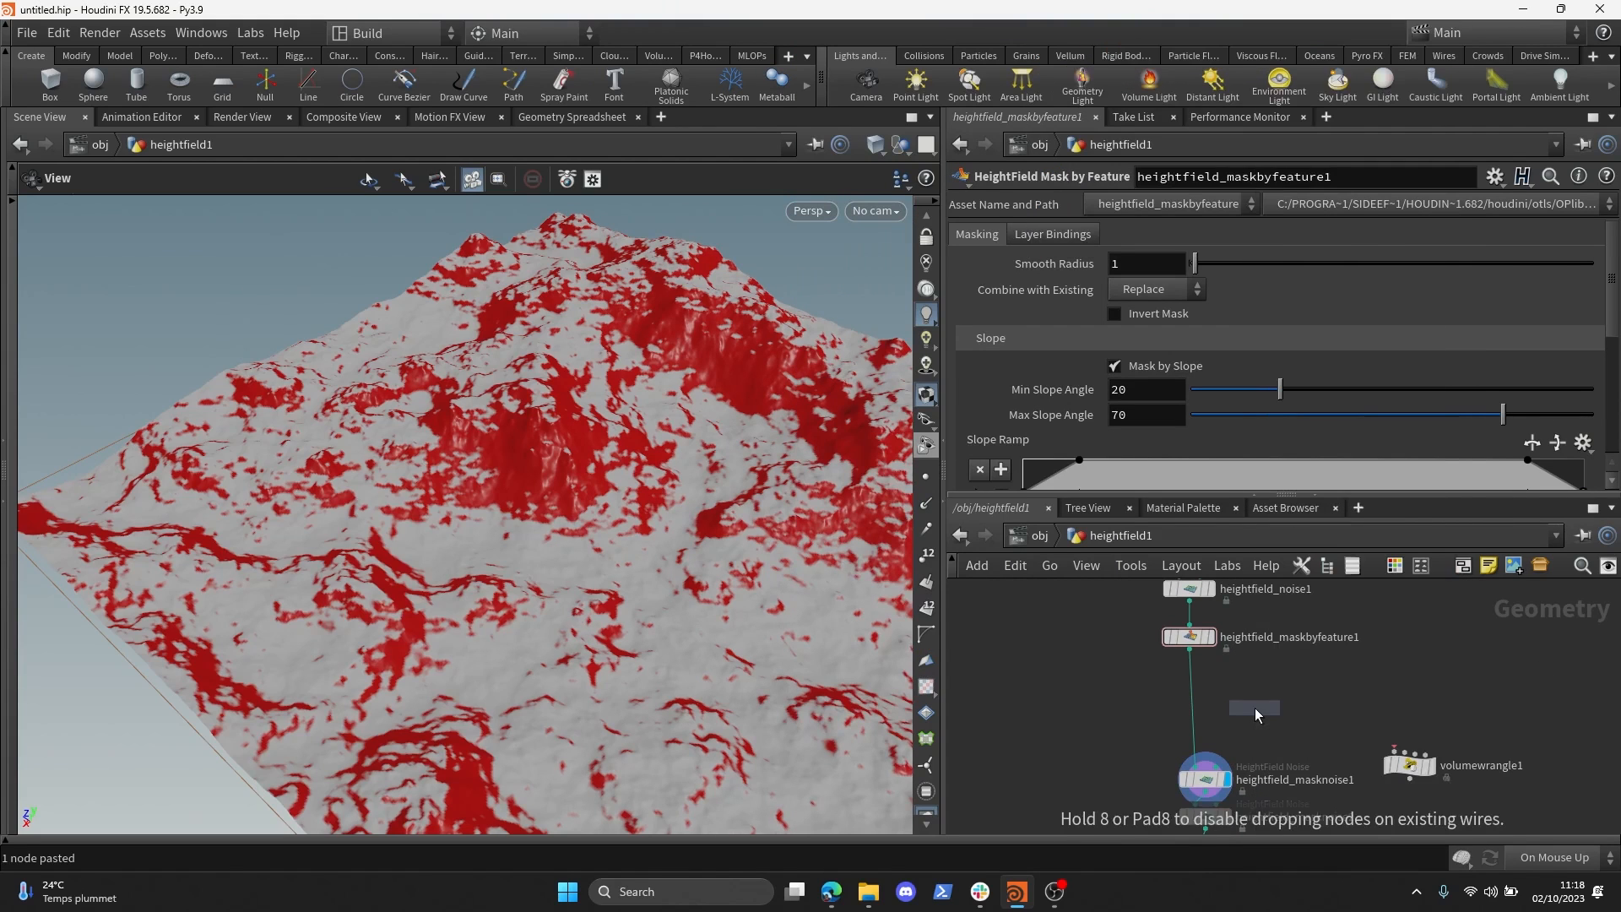
{"action": "left_click", "coordinate": [1255, 708]}
{"action": "left_click_drag", "start_coordinate": [1253, 708], "coordinate": [1216, 707]}
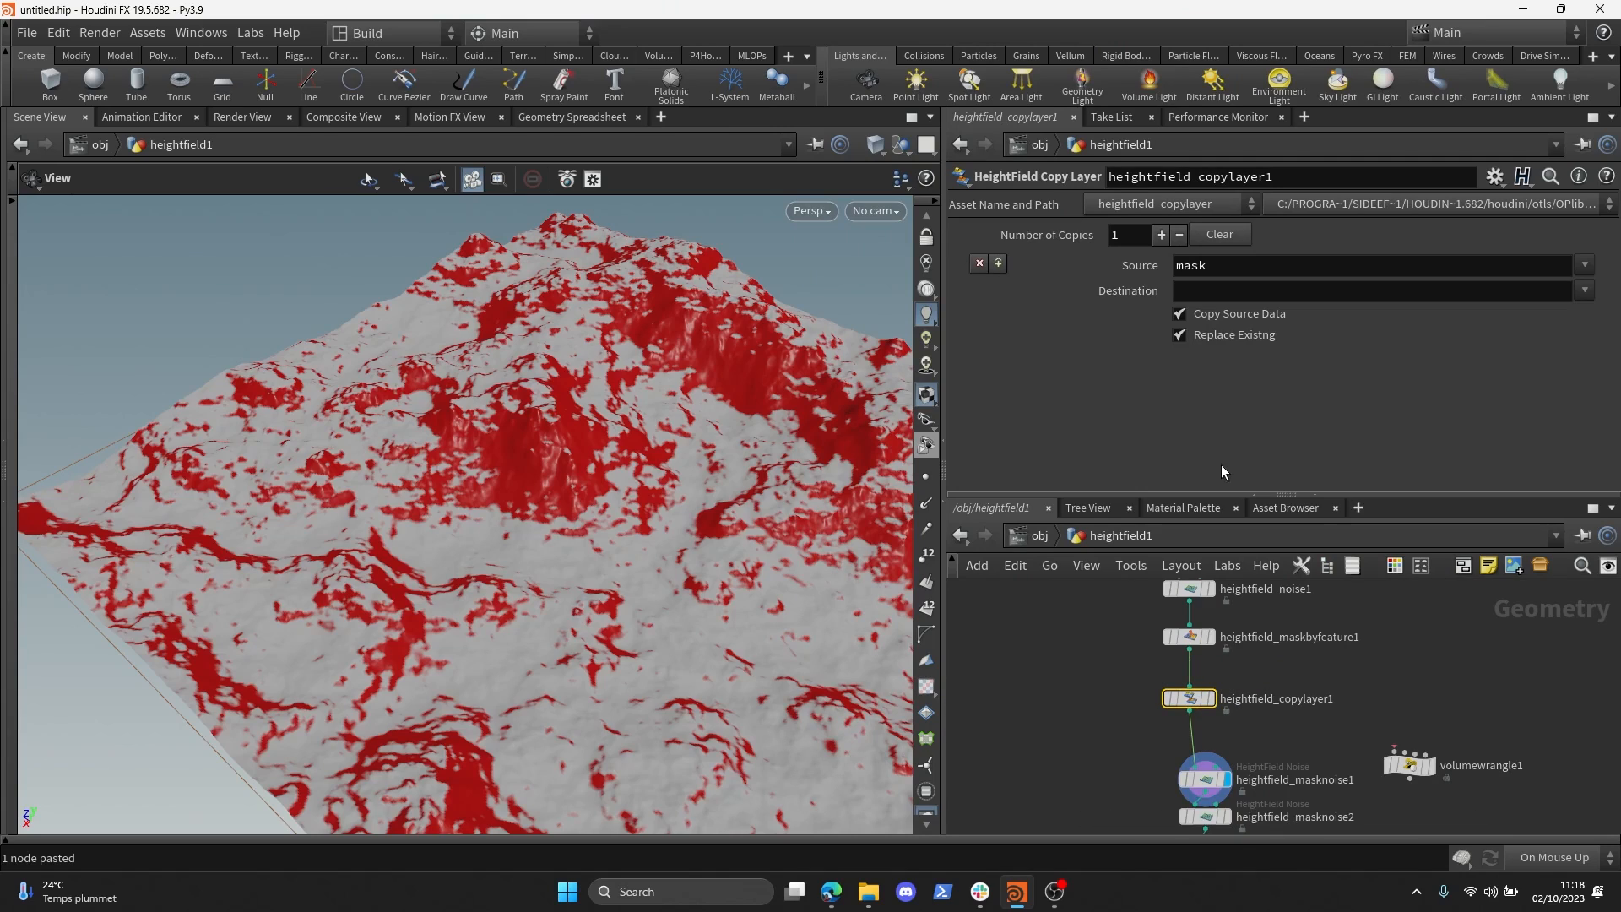
- Set the copy layer node to three copies of the mask layer, with destinations r, g and b
{"action": "left_click", "coordinate": [1161, 235]}
{"action": "left_click", "coordinate": [1161, 235]}
{"action": "left_click", "coordinate": [1229, 291]}
{"action": "type", "text": "r"}
{"action": "left_click", "coordinate": [1204, 382]}
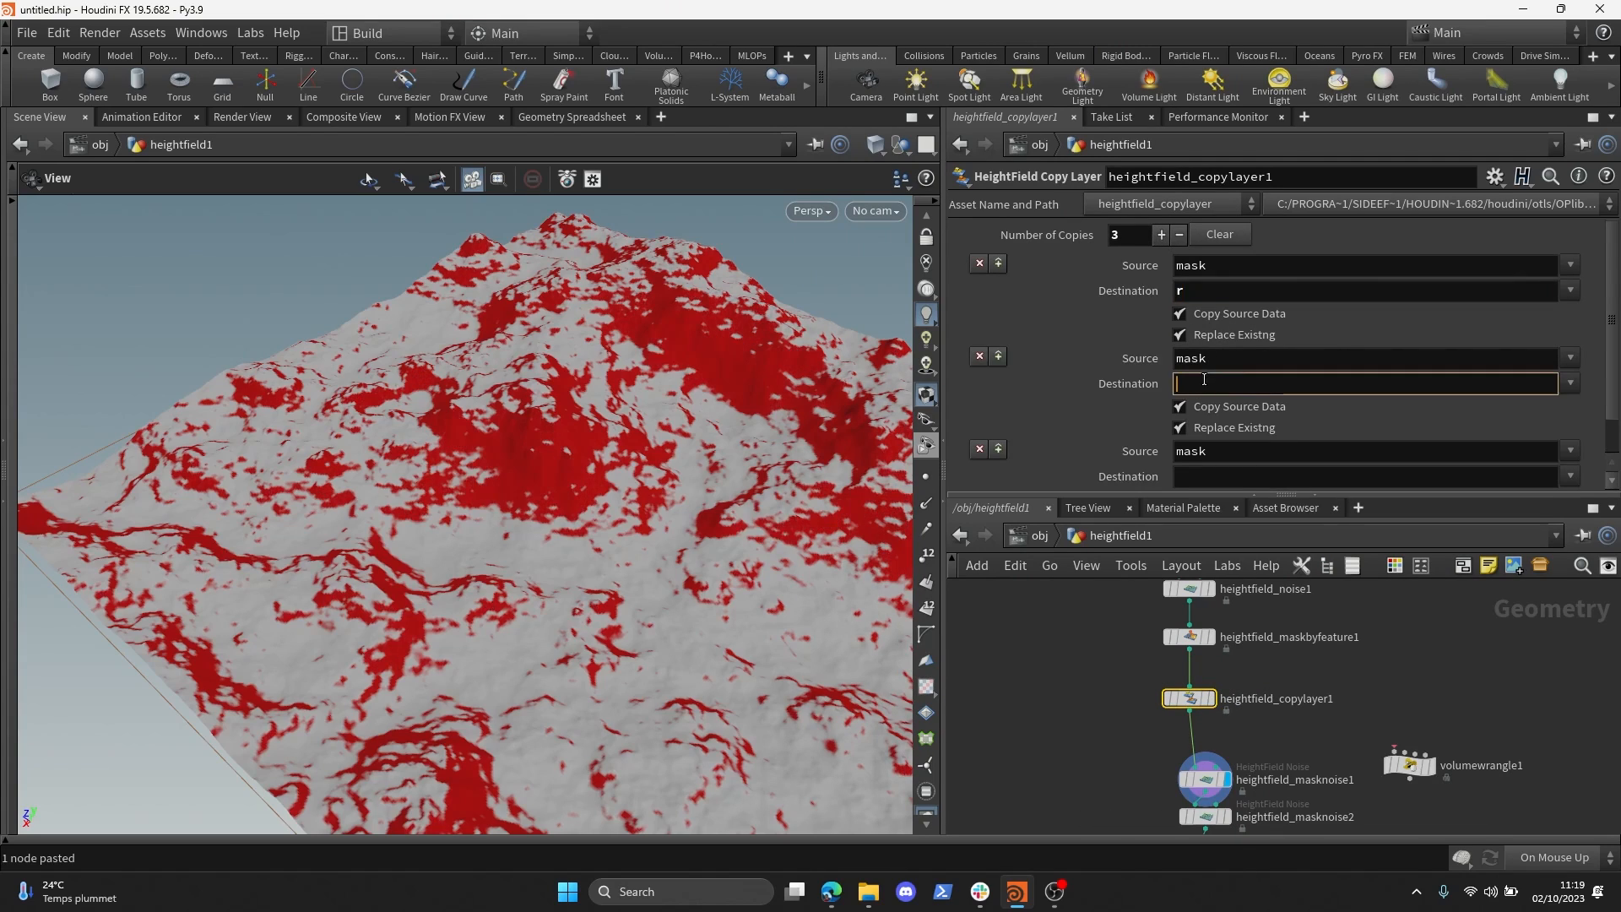
{"action": "left_click", "coordinate": [1201, 475]}
{"action": "type", "text": "b"}
{"action": "scroll", "coordinate": [1094, 385], "scroll_direction": "down", "scroll_amount": 2}
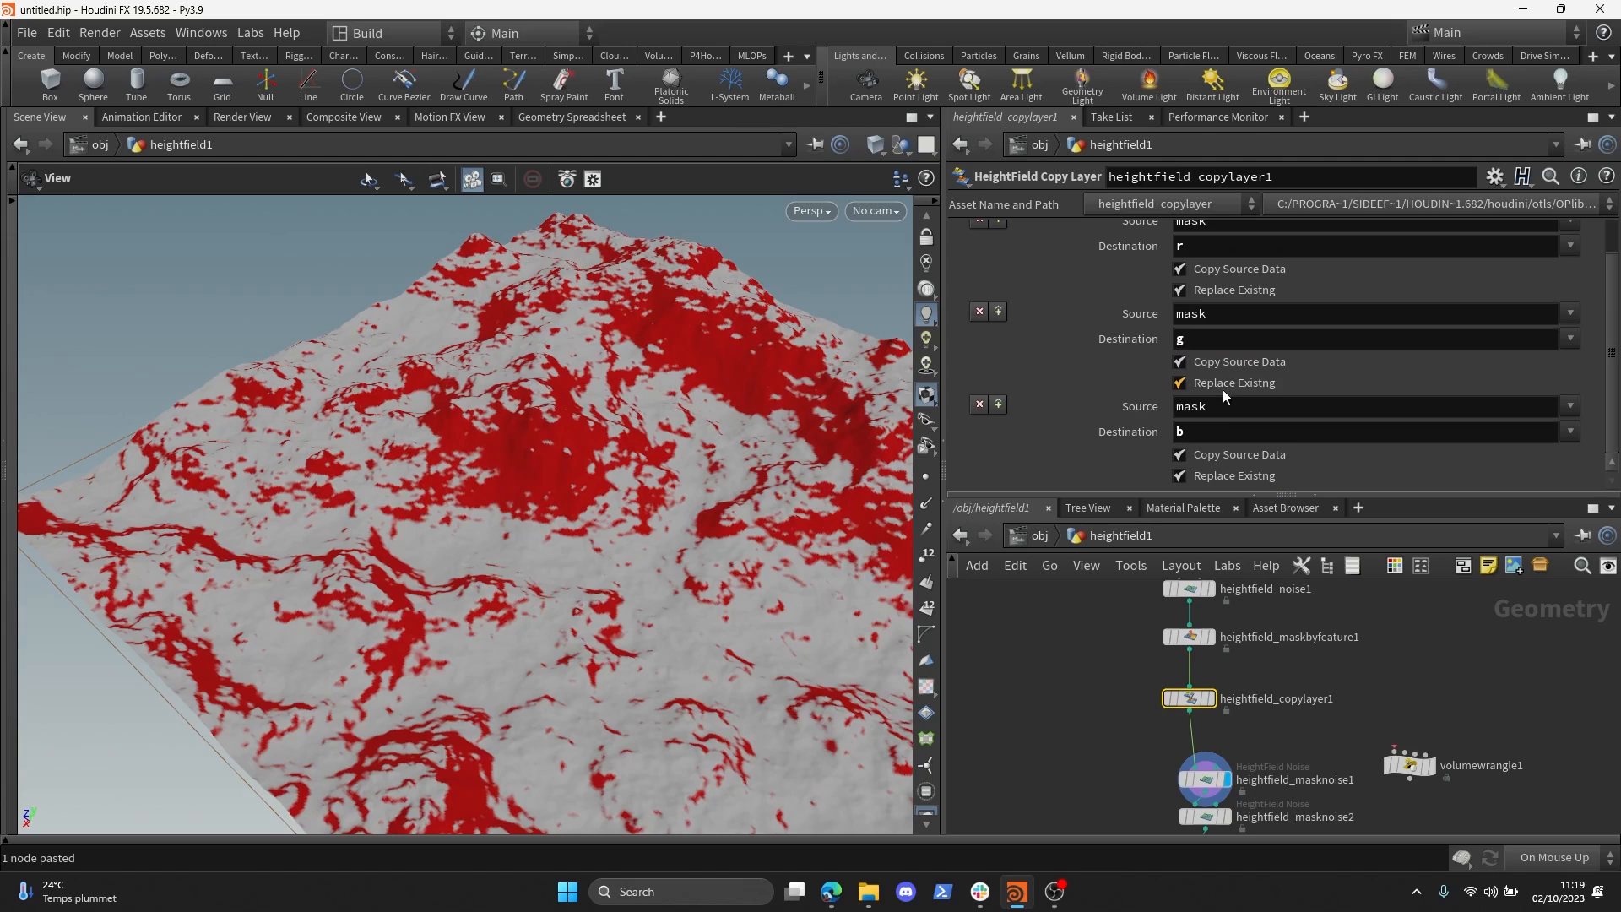
{"action": "left_click", "coordinate": [1205, 388]}
{"action": "left_click", "coordinate": [1219, 270]}
- Display the visualize node to check the tinted terrain from several angles
{"action": "middle_click_drag", "start_coordinate": [1230, 827], "coordinate": [1196, 707]}
{"action": "left_click", "coordinate": [1192, 704]}
{"action": "left_click_drag", "start_coordinate": [771, 535], "coordinate": [559, 480]}
{"action": "middle_click_drag", "start_coordinate": [1312, 708], "coordinate": [1312, 782]}
{"action": "left_click_drag", "start_coordinate": [716, 532], "coordinate": [794, 583]}
- Set the Element Size of all three mask noise nodes to 67 together
{"action": "left_click_drag", "start_coordinate": [1282, 754], "coordinate": [1130, 632]}
{"action": "left_click_drag", "start_coordinate": [726, 549], "coordinate": [688, 471]}
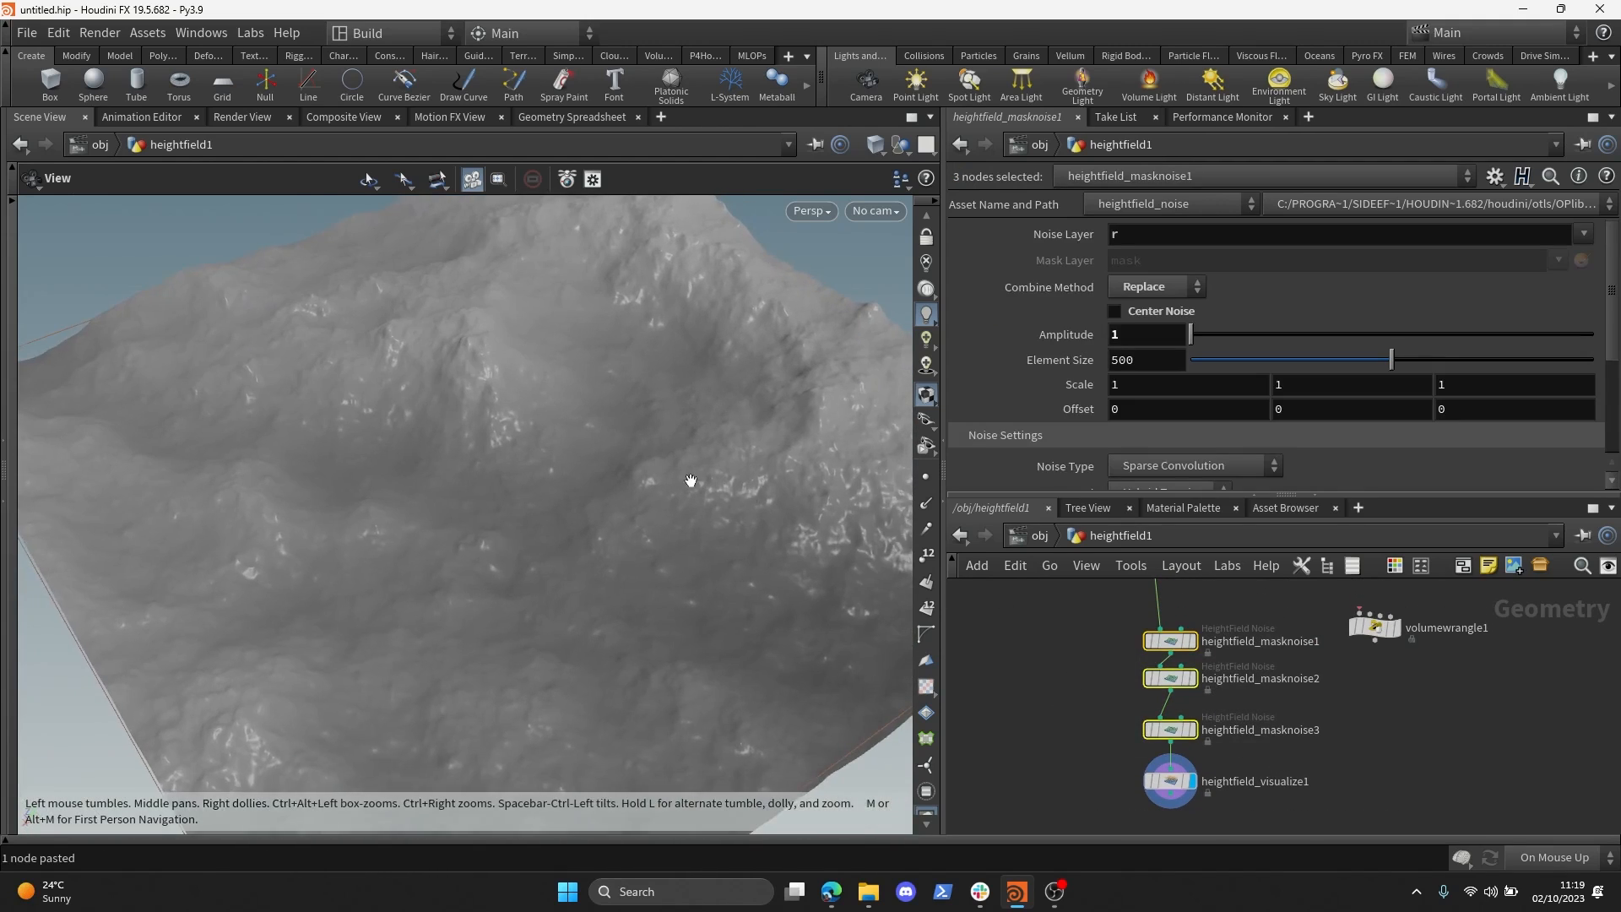
{"action": "left_click_drag", "start_coordinate": [1282, 359], "coordinate": [1218, 361]}
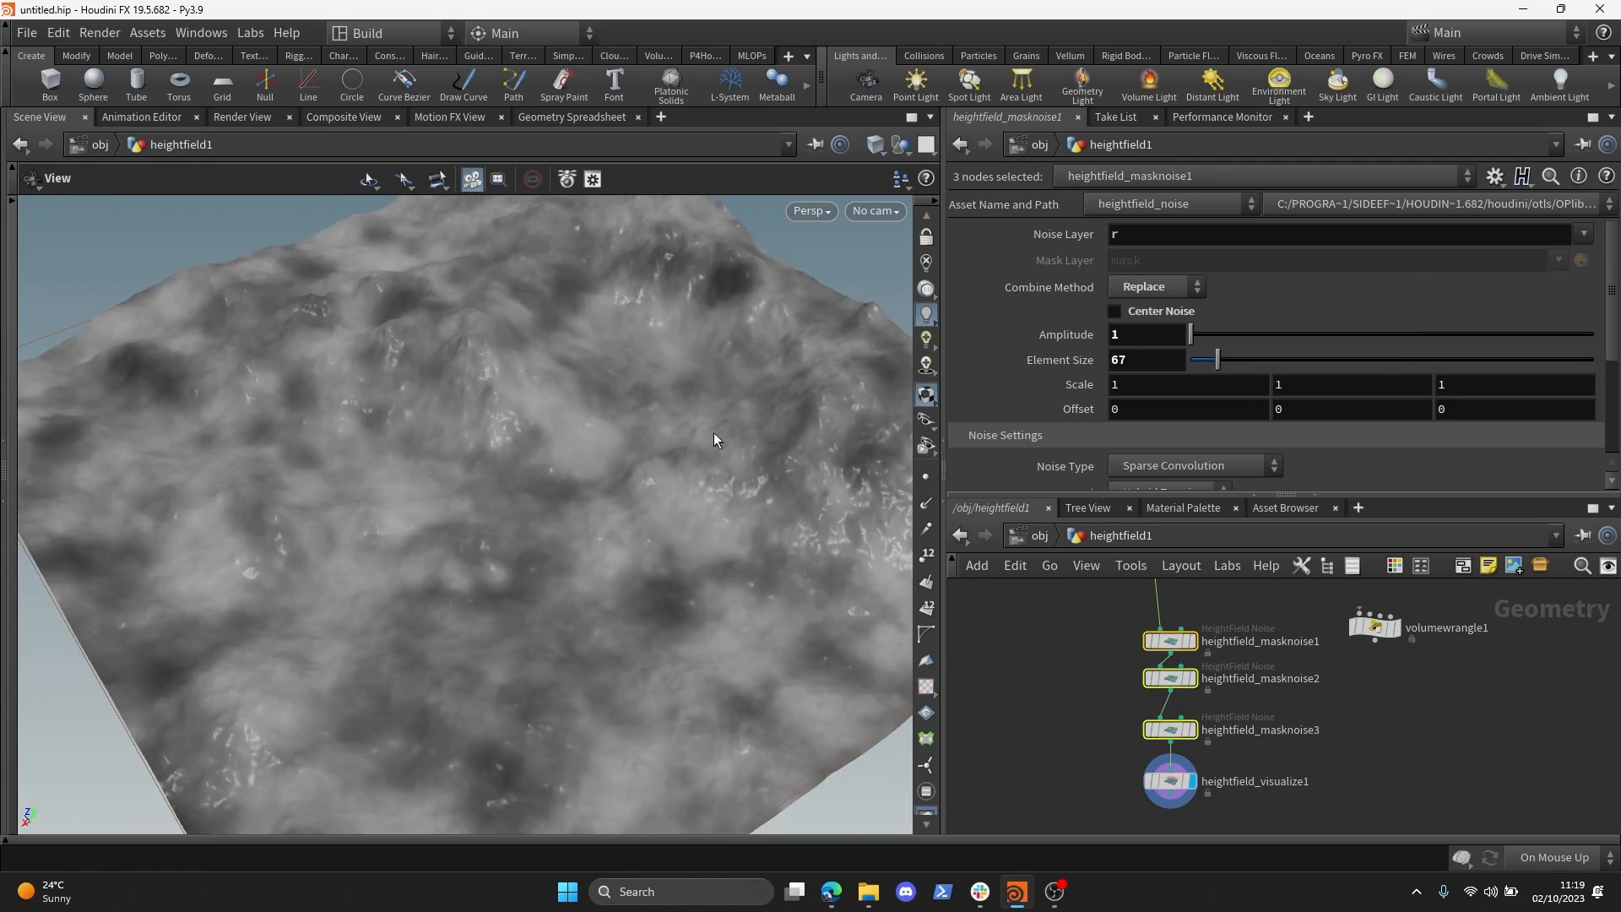
{"action": "left_click_drag", "start_coordinate": [713, 432], "coordinate": [634, 405]}
{"action": "middle_click_drag", "start_coordinate": [983, 569], "coordinate": [1005, 589]}
{"action": "scroll", "coordinate": [595, 495], "scroll_direction": "up", "scroll_amount": 3}
{"action": "left_click_drag", "start_coordinate": [596, 495], "coordinate": [622, 528]}
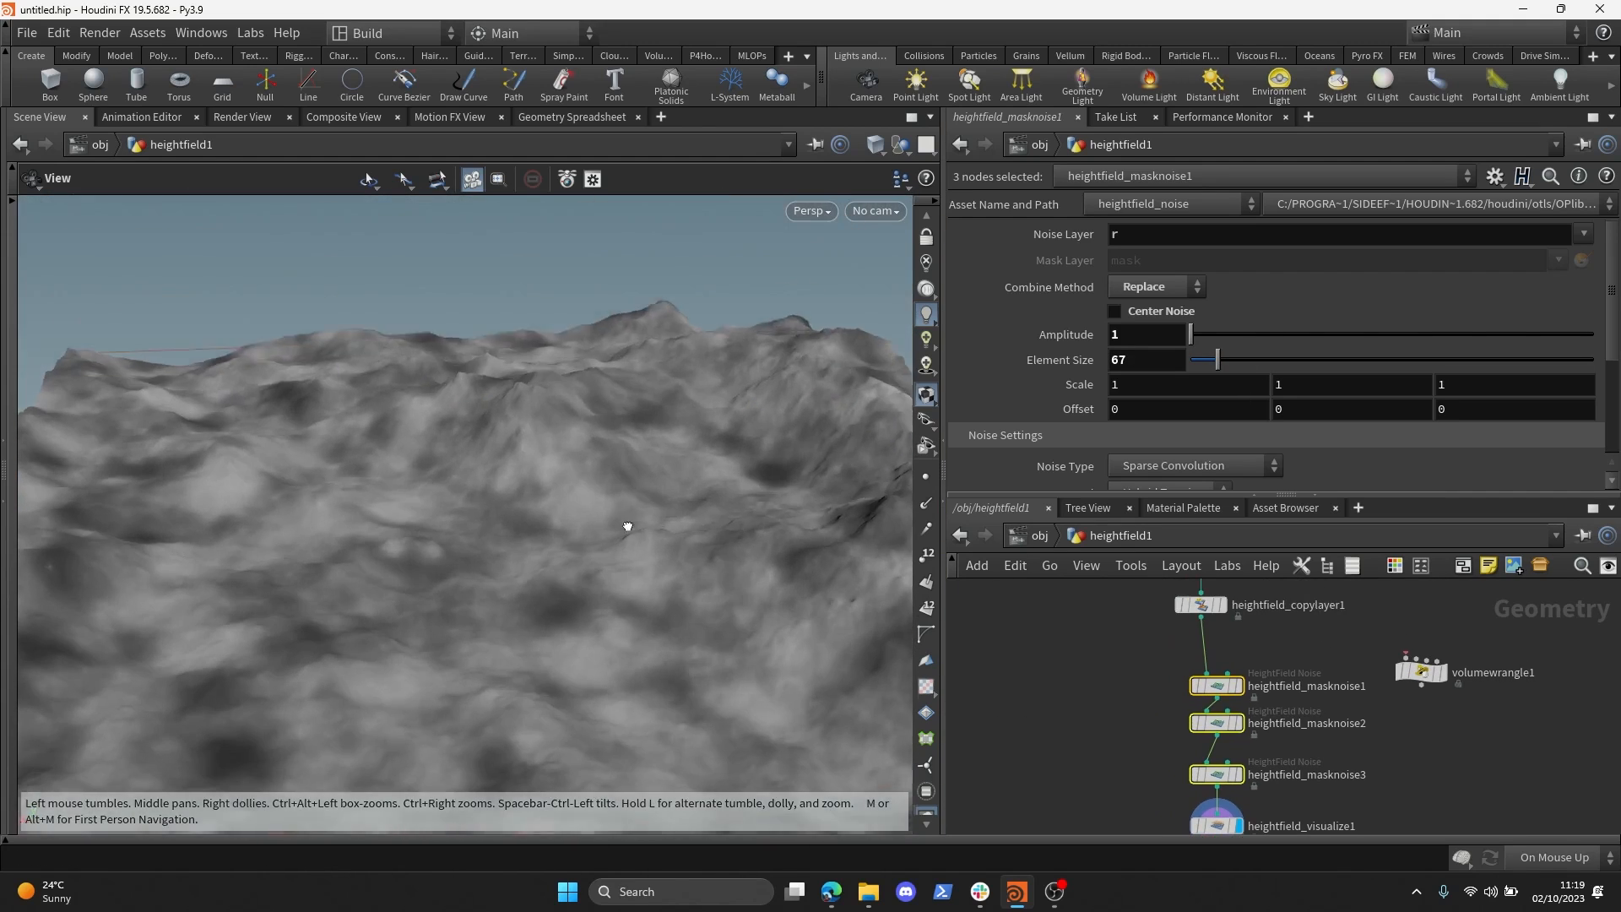
- Set the second mask noise node's X offset to 32
{"action": "left_click_drag", "start_coordinate": [1100, 711], "coordinate": [1244, 731]}
{"action": "left_click_drag", "start_coordinate": [641, 422], "coordinate": [582, 401]}
{"action": "scroll", "coordinate": [954, 354], "scroll_direction": "down", "scroll_amount": 3}
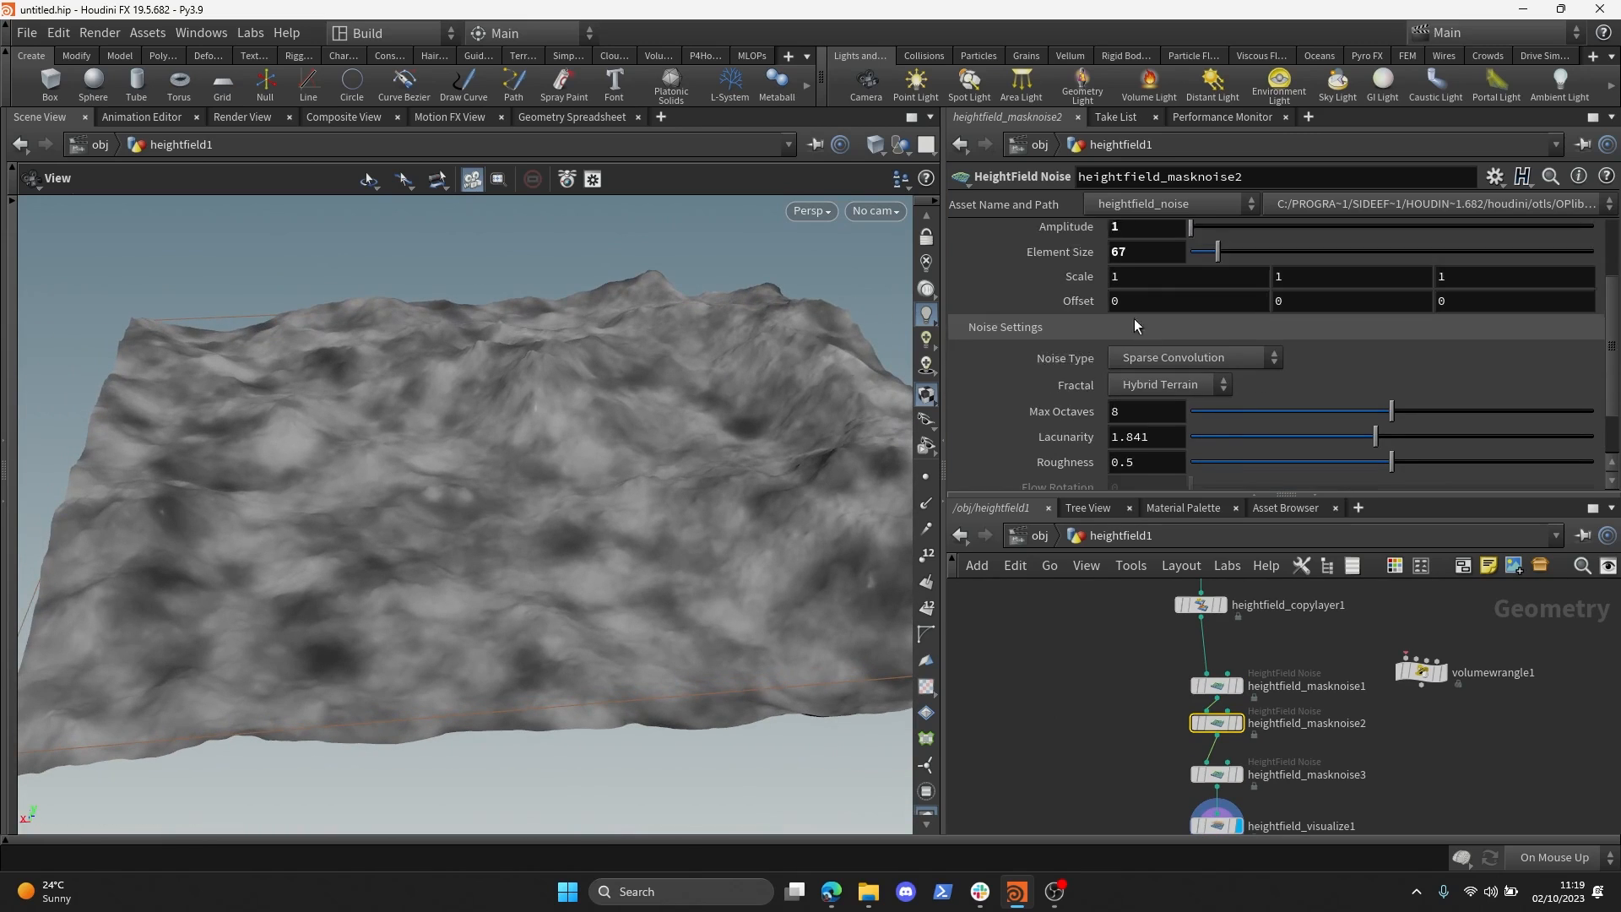
{"action": "scroll", "coordinate": [1133, 317], "scroll_direction": "up", "scroll_amount": 2}
{"action": "middle_click_drag", "start_coordinate": [1133, 317], "coordinate": [1133, 320]}
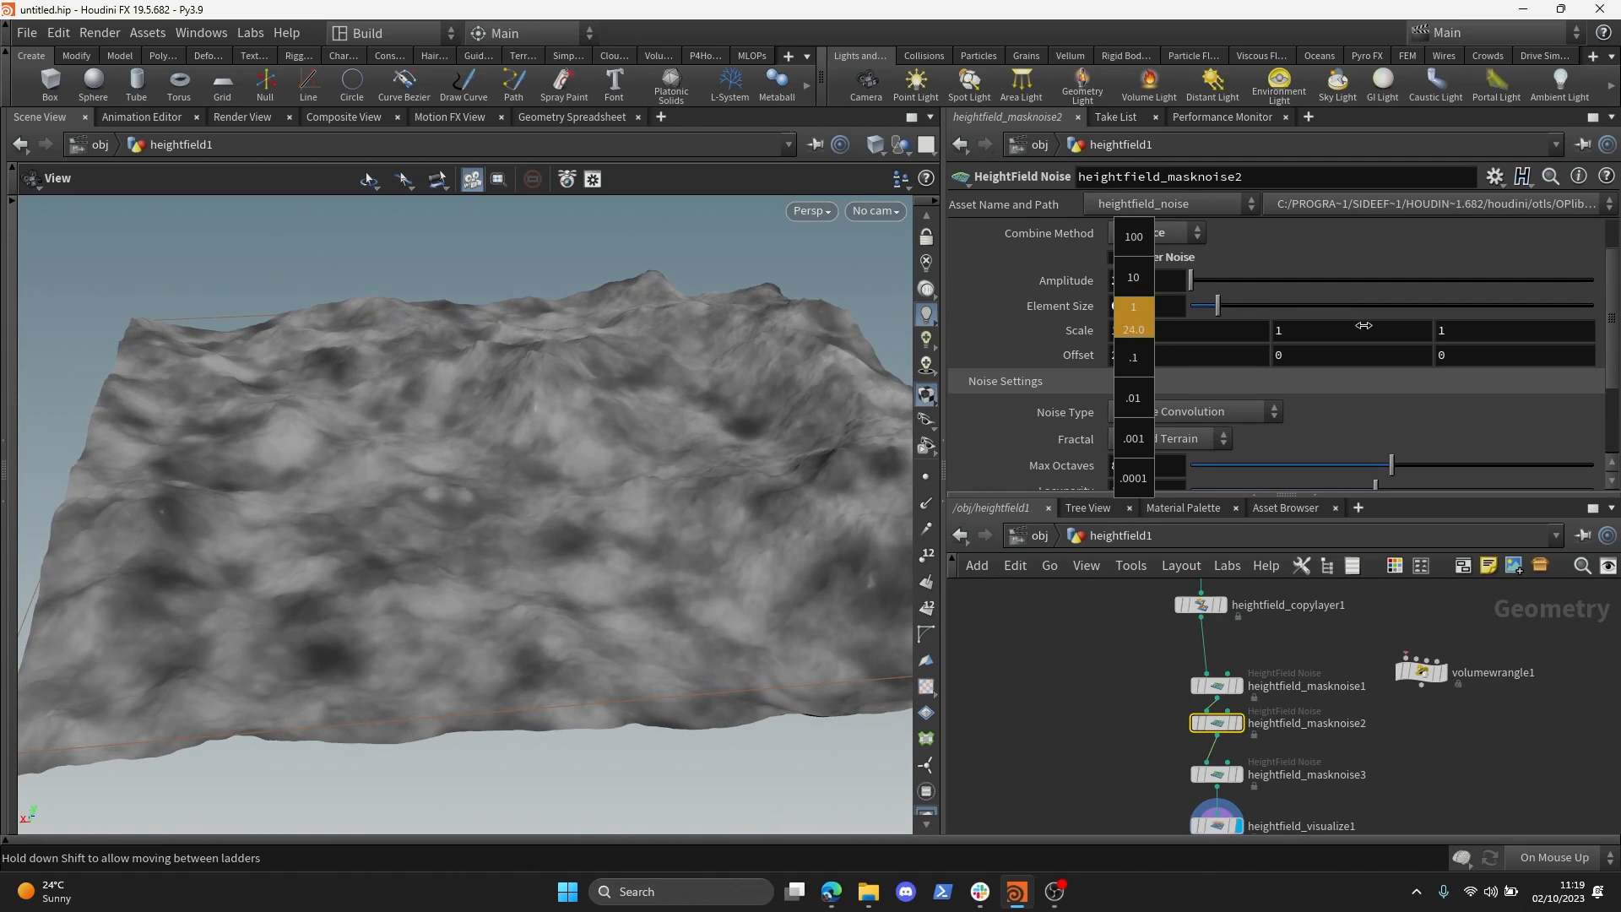
{"action": "middle_click_drag", "start_coordinate": [1363, 325], "coordinate": [1436, 332]}
{"action": "left_click_drag", "start_coordinate": [733, 391], "coordinate": [717, 406]}
- Set the third mask noise node's offset to 28 in X and 26 in Y
{"action": "scroll", "coordinate": [1127, 436], "scroll_direction": "down", "scroll_amount": 4}
{"action": "middle_click_drag", "start_coordinate": [1110, 708], "coordinate": [1091, 655]}
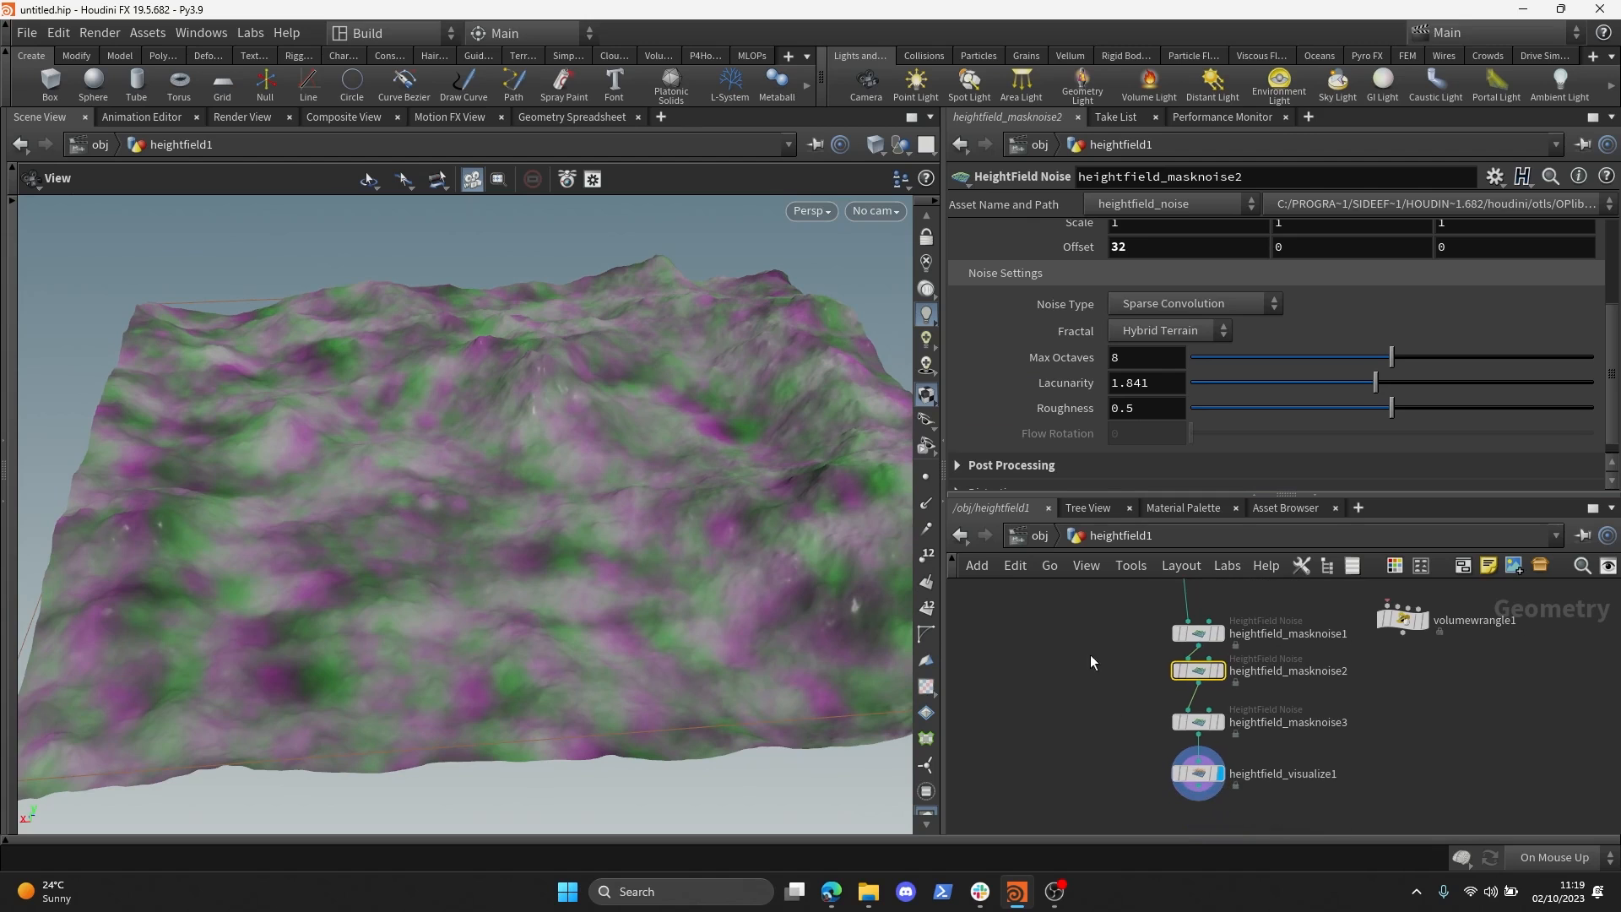
{"action": "scroll", "coordinate": [1123, 356], "scroll_direction": "up", "scroll_amount": 2}
{"action": "mouse_move", "coordinate": [1119, 327]}
{"action": "middle_mouse_down"}
{"action": "mouse_move", "coordinate": [1135, 327]}
{"action": "mouse_move", "coordinate": [1109, 335]}
{"action": "middle_mouse_up"}
{"action": "left_click_drag", "start_coordinate": [662, 434], "coordinate": [942, 428]}
{"action": "left_click_drag", "start_coordinate": [650, 440], "coordinate": [832, 442]}
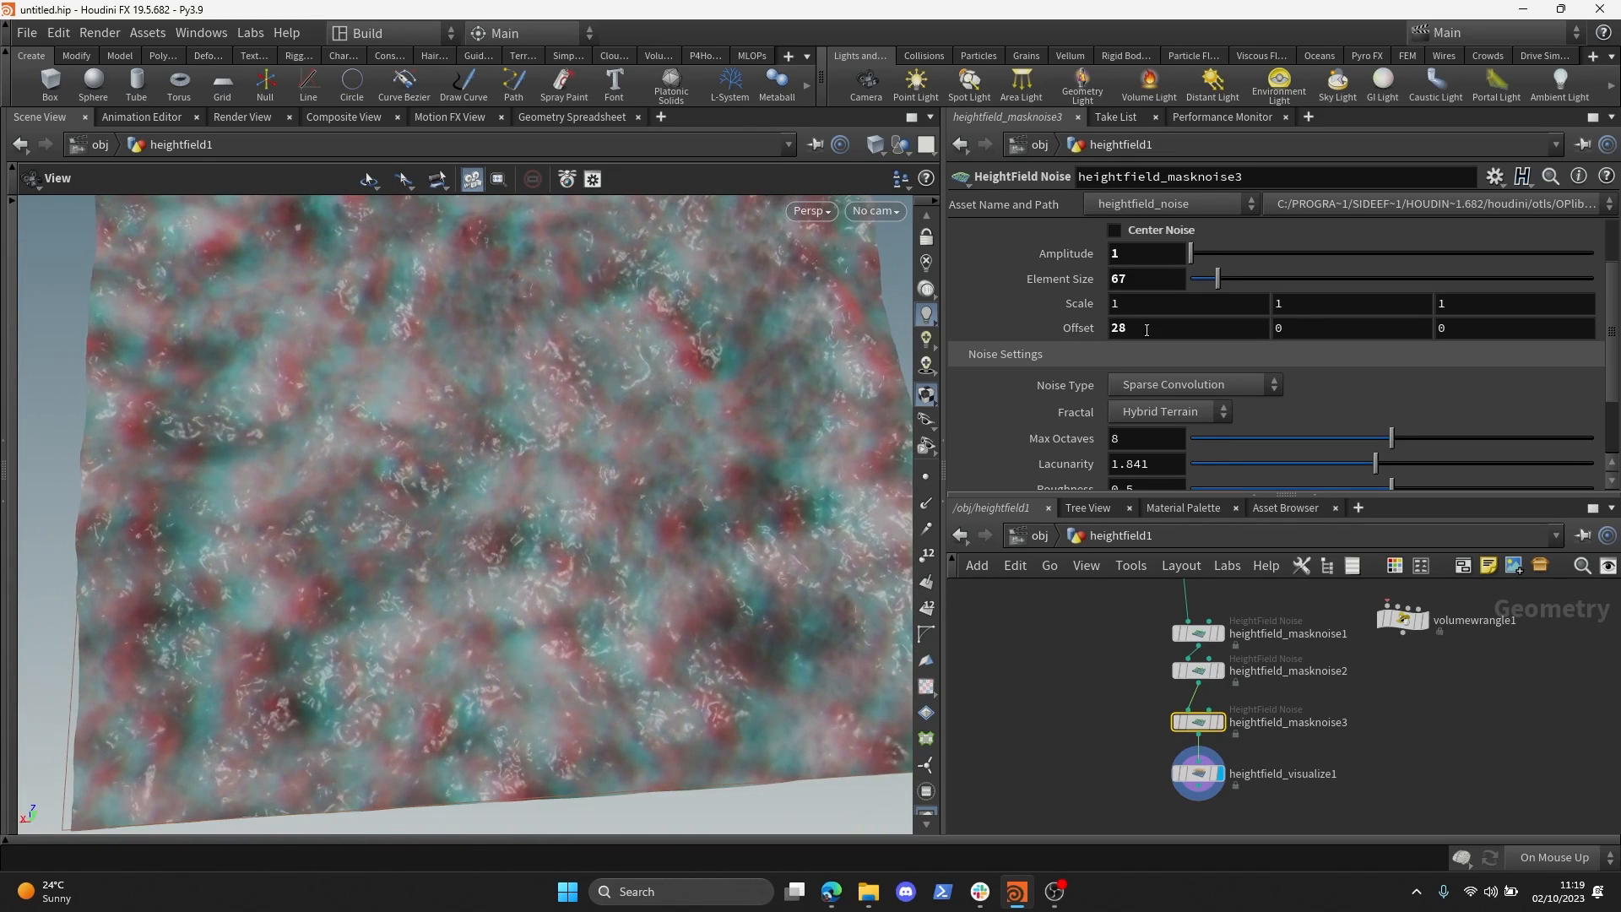
{"action": "type", "text": "26"}
{"action": "left_click_drag", "start_coordinate": [695, 426], "coordinate": [1196, 328]}
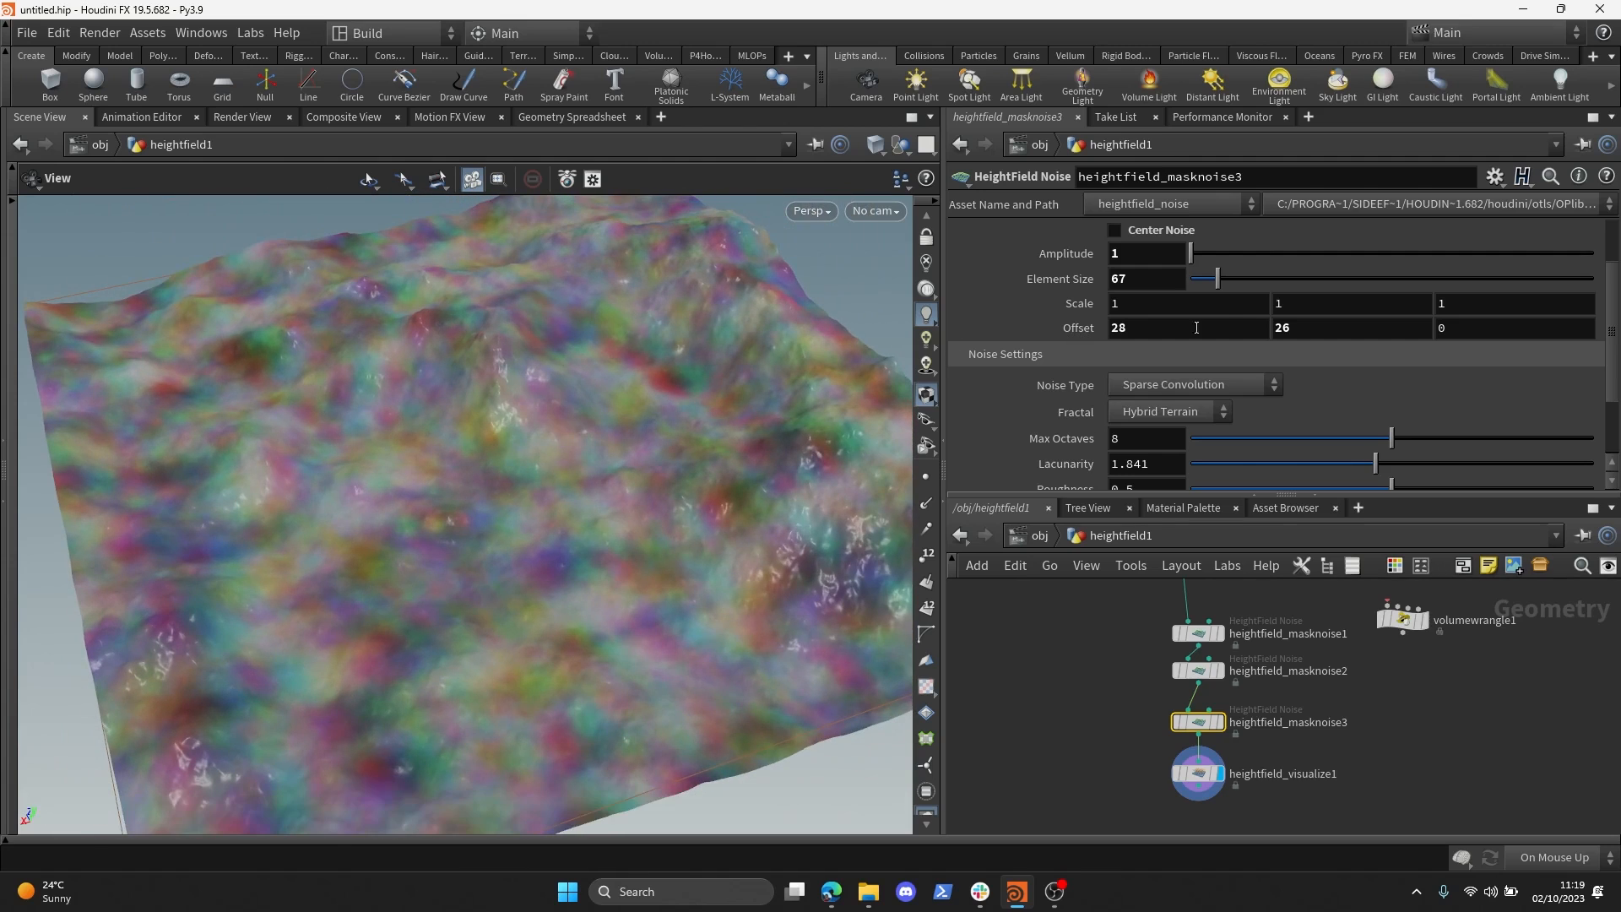
- Move the visualize node slightly further below the third mask noise node and enlarge the network editor
{"action": "left_click_drag", "start_coordinate": [726, 439], "coordinate": [595, 497]}
{"action": "scroll", "coordinate": [586, 522], "scroll_direction": "down", "scroll_amount": 5}
{"action": "scroll", "coordinate": [595, 496], "scroll_direction": "up", "scroll_amount": 2}
{"action": "scroll", "coordinate": [1199, 726], "scroll_direction": "down", "scroll_amount": 2}
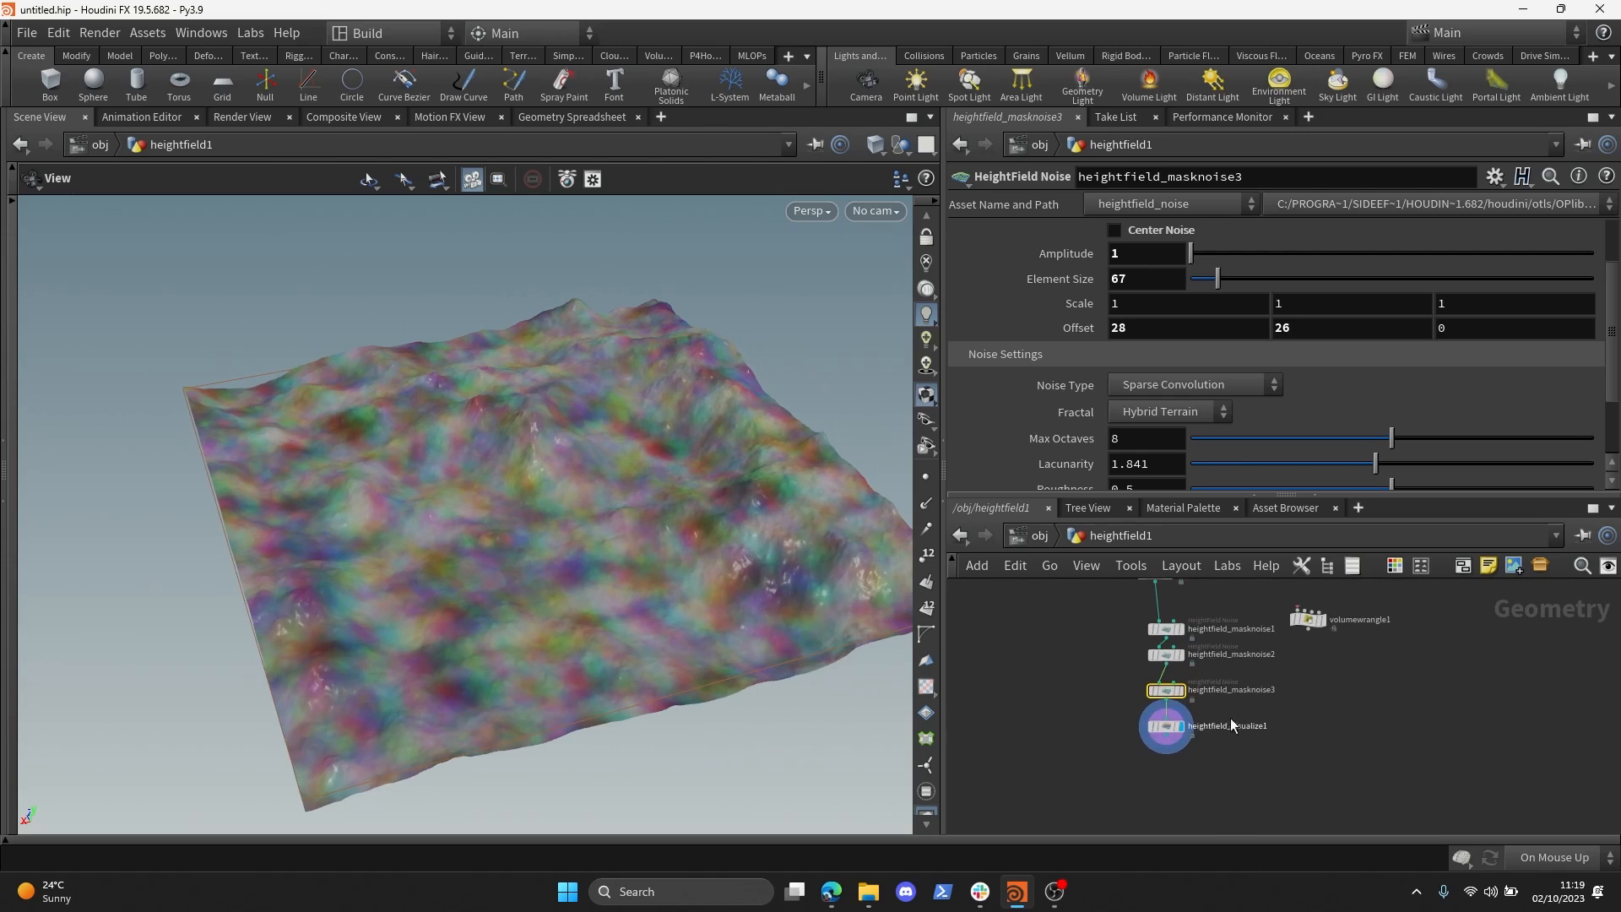
{"action": "left_click", "coordinate": [1168, 731]}
{"action": "mouse_move", "coordinate": [1168, 731]}
{"action": "left_mouse_down"}
{"action": "mouse_move", "coordinate": [1166, 775]}
{"action": "mouse_move", "coordinate": [1169, 702]}
{"action": "left_mouse_up"}
{"action": "middle_click_drag", "start_coordinate": [1233, 629], "coordinate": [1240, 712]}
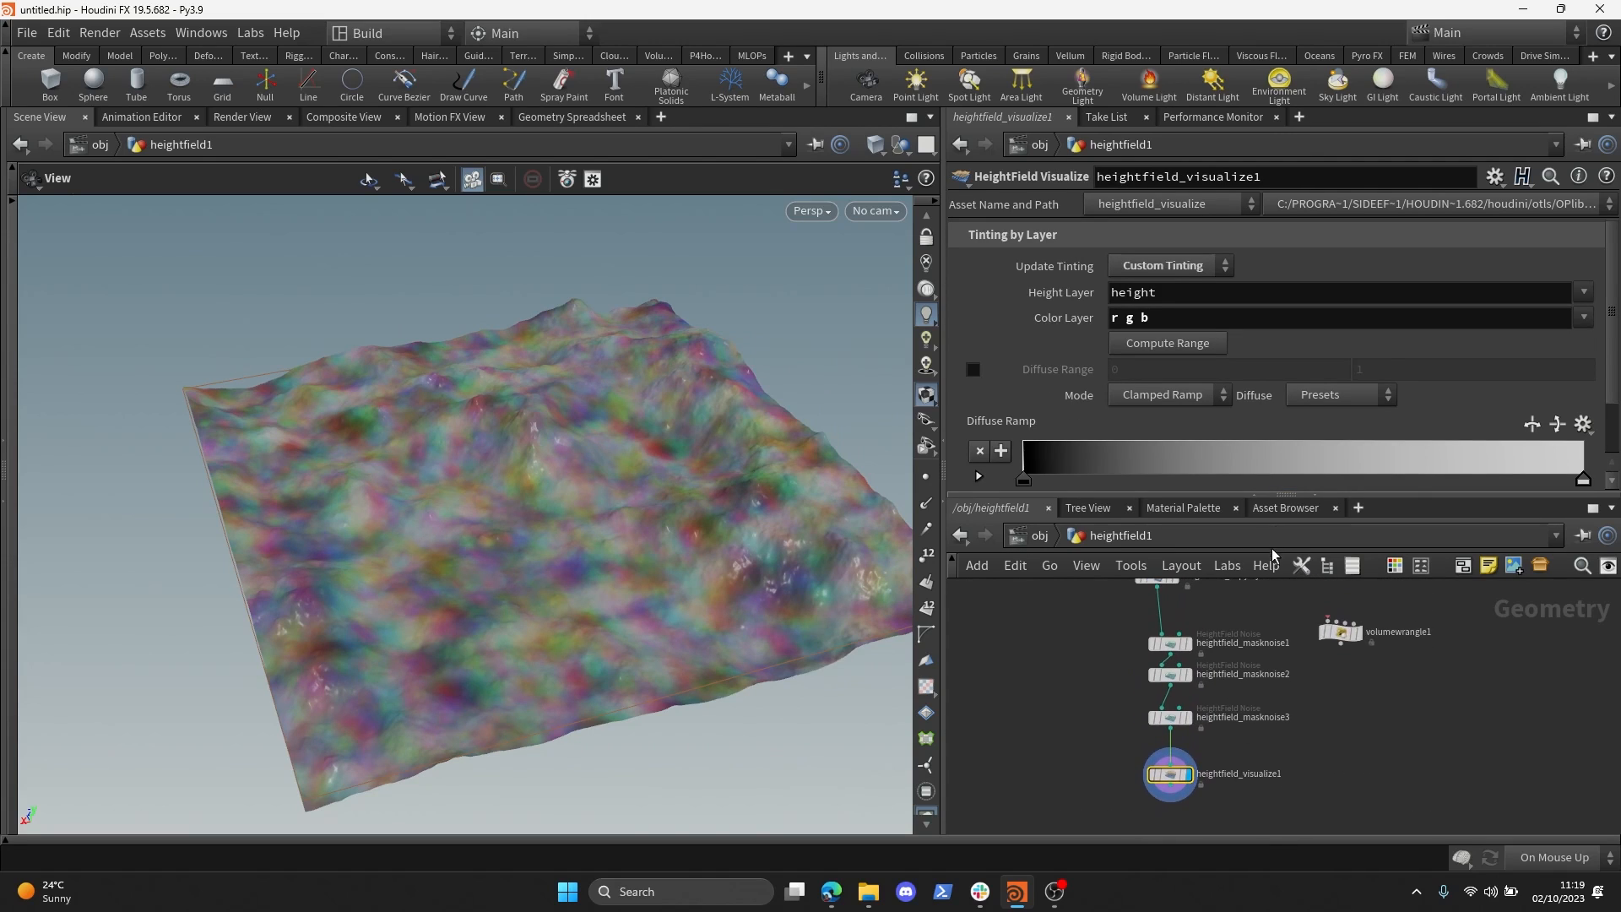
{"action": "left_click_drag", "start_coordinate": [1330, 494], "coordinate": [1331, 404]}
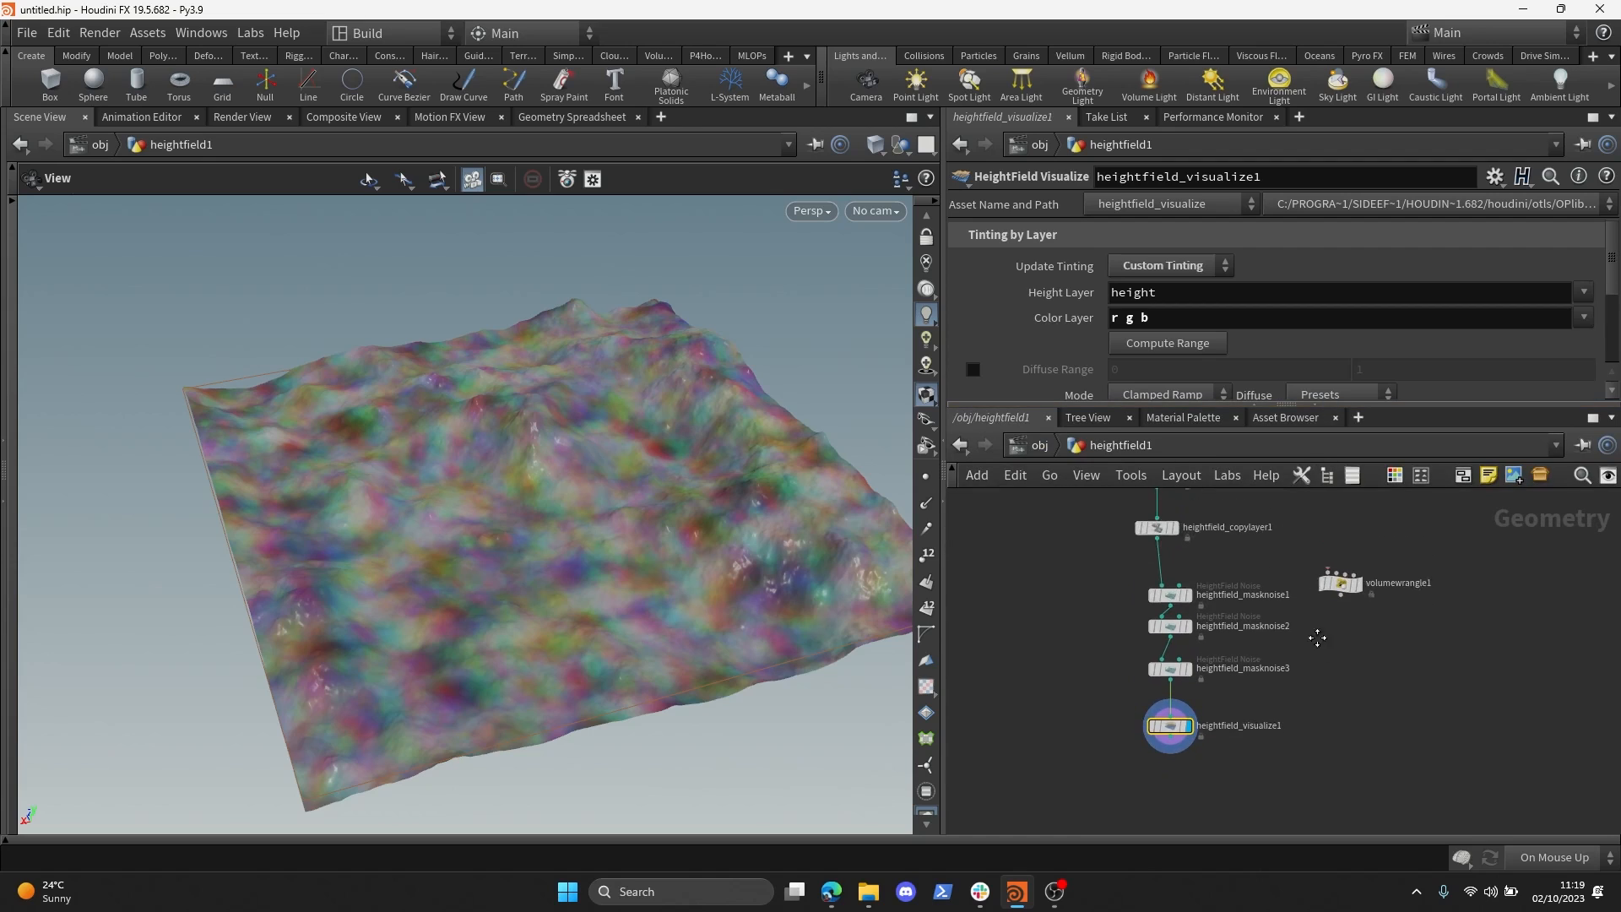
- Add a HeightField Output node below the visualize node and wire it to the visualize output
{"action": "middle_click_drag", "start_coordinate": [1201, 728], "coordinate": [1177, 629]}
{"action": "key", "text": "Tab"}
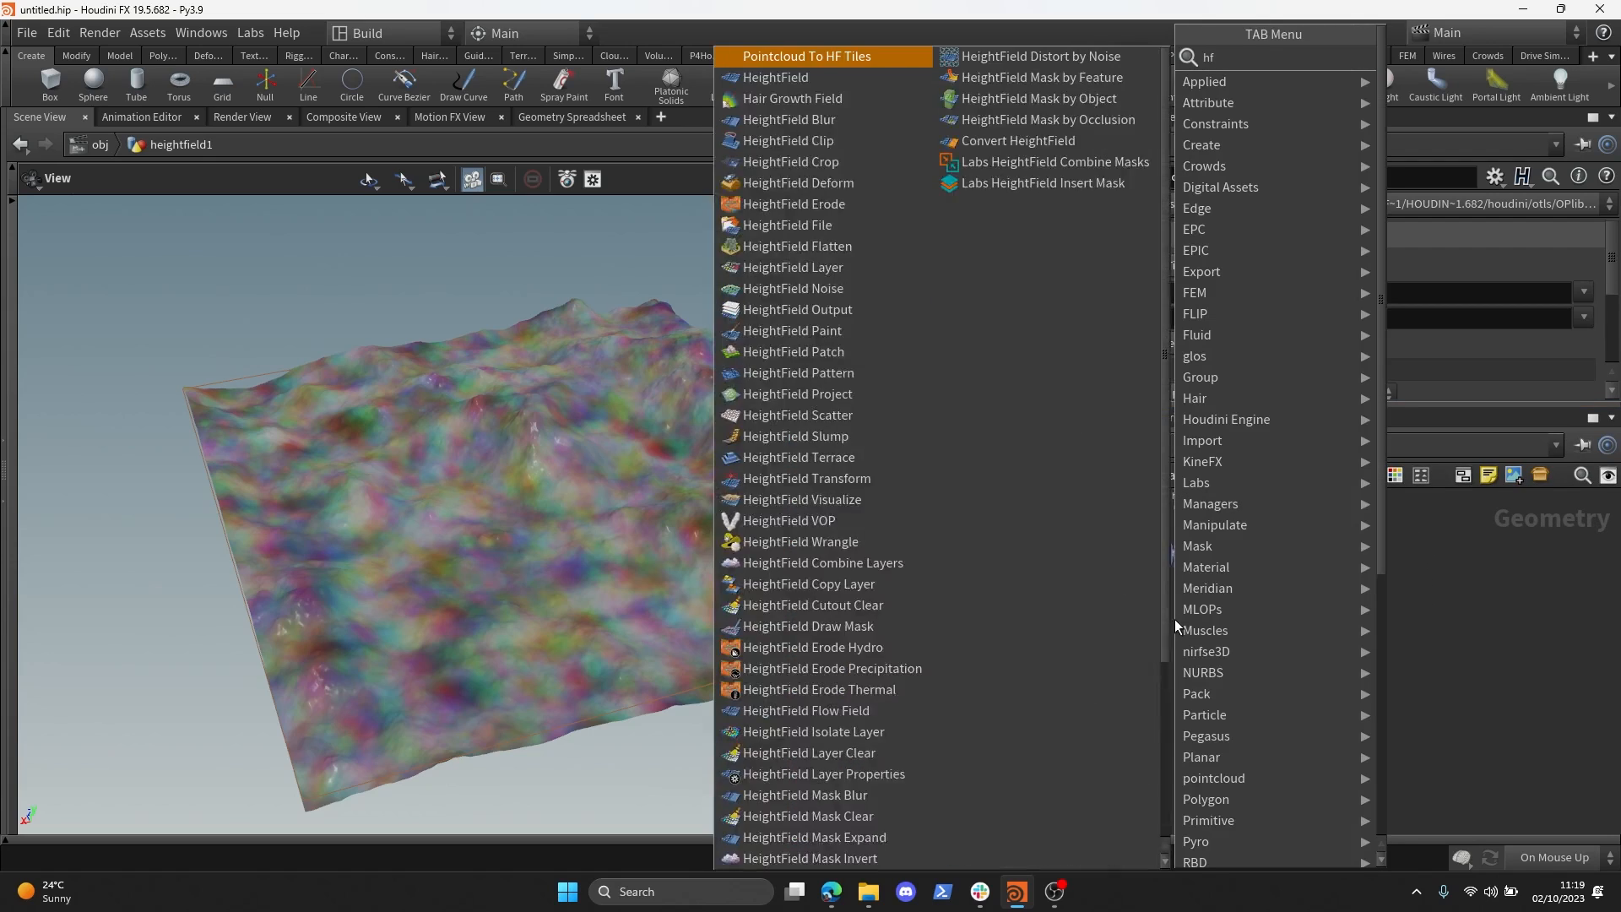
{"action": "key", "text": "Escape"}
{"action": "key", "text": "Tab"}
{"action": "type", "text": "hf out"}
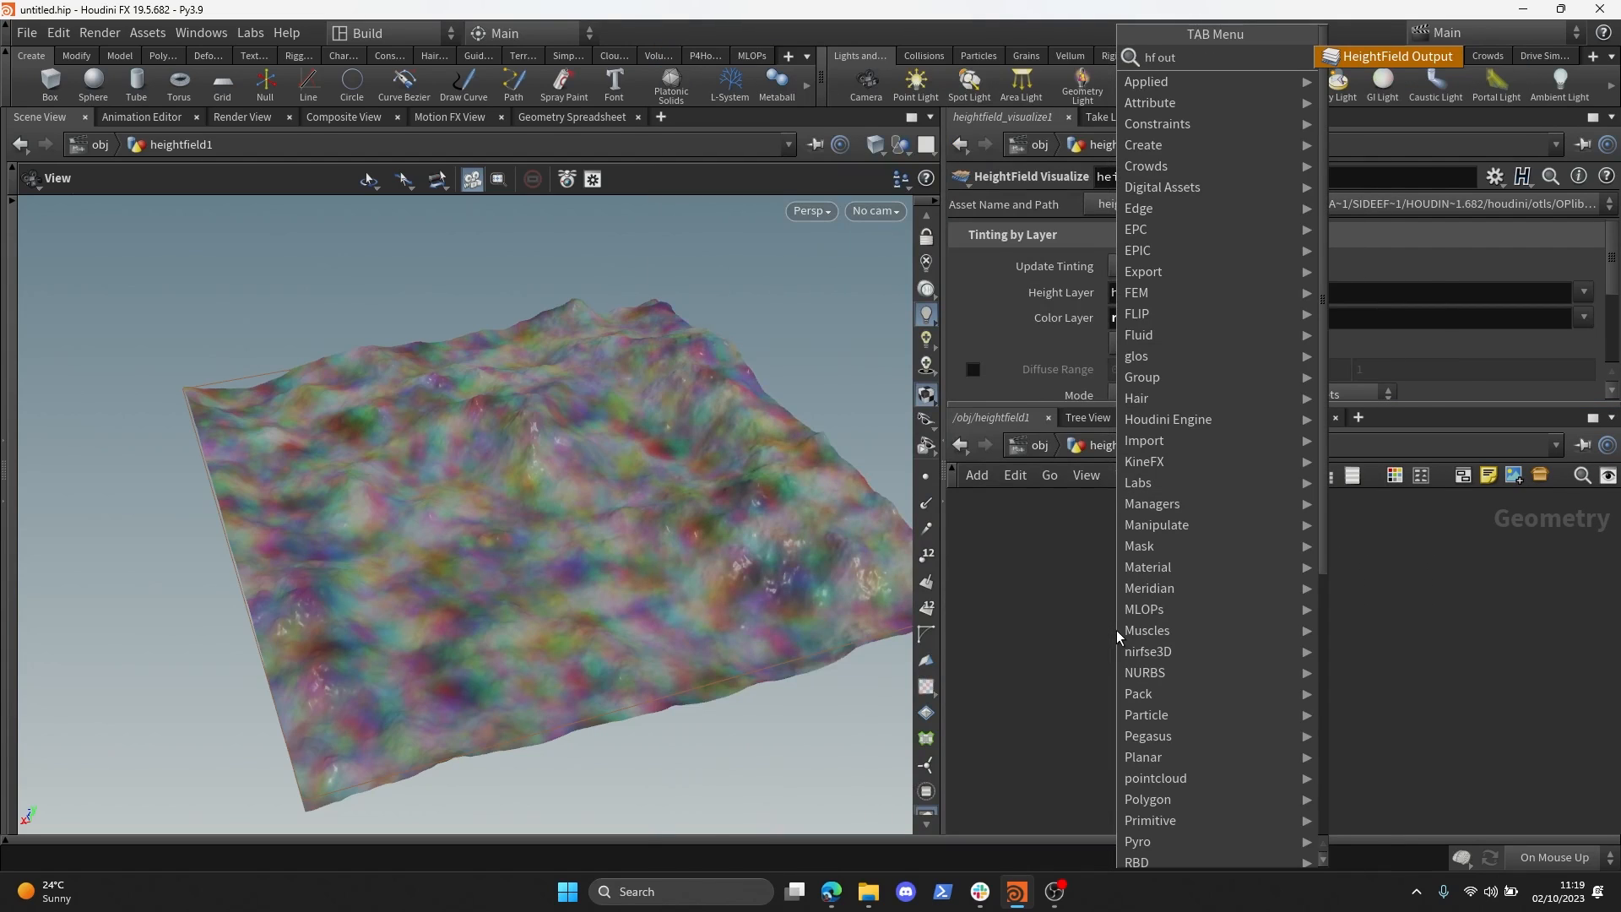
{"action": "key", "text": "Return"}
{"action": "left_click", "coordinate": [1119, 629]}
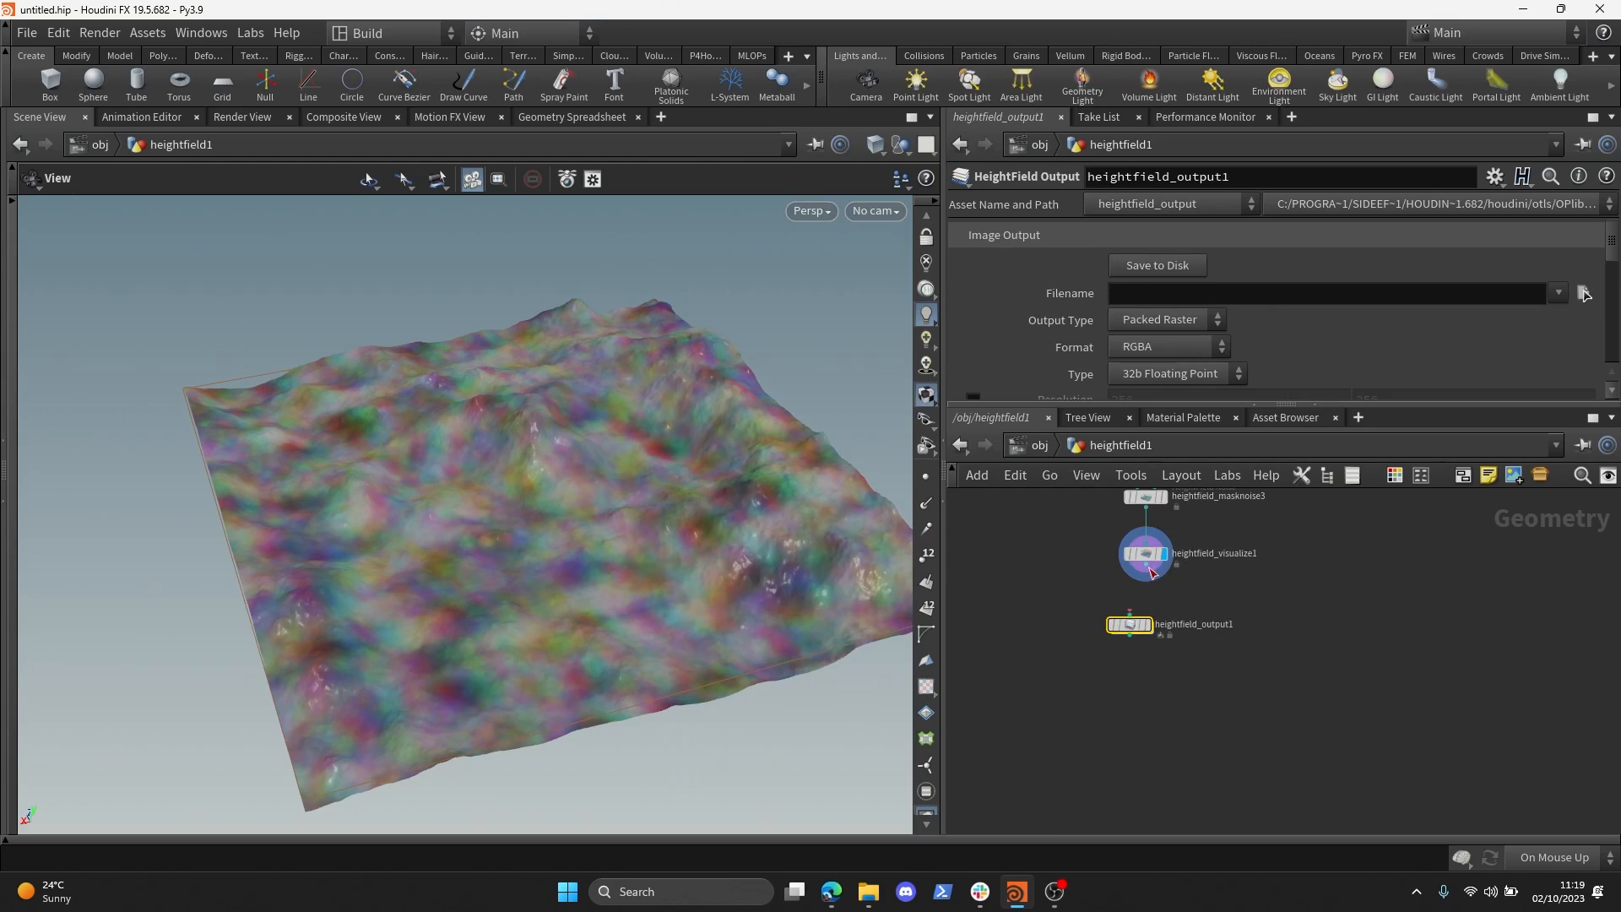
- Configure the output node as Packed Raster with RGB format and 16b Fixed type
{"action": "left_click", "coordinate": [1197, 326]}
{"action": "left_click", "coordinate": [1199, 331]}
{"action": "scroll", "coordinate": [1178, 313], "scroll_direction": "down", "scroll_amount": 2}
{"action": "left_click", "coordinate": [1149, 292]}
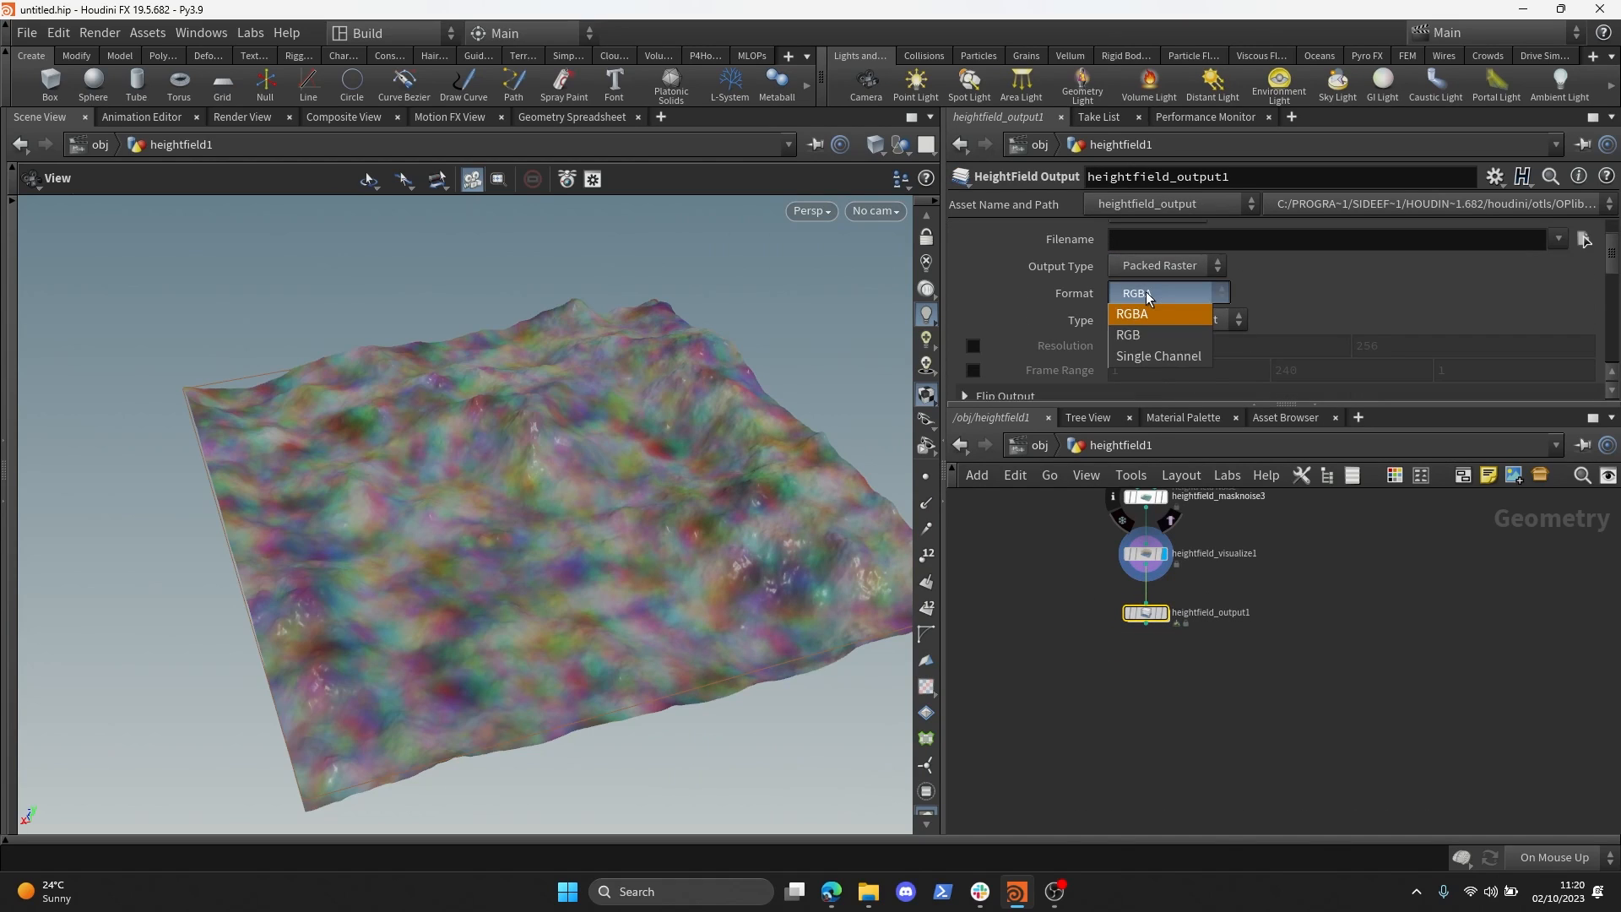
{"action": "left_click", "coordinate": [1136, 333]}
{"action": "scroll", "coordinate": [1179, 302], "scroll_direction": "down", "scroll_amount": 1}
{"action": "left_click", "coordinate": [1178, 296]}
{"action": "left_click", "coordinate": [1188, 335]}
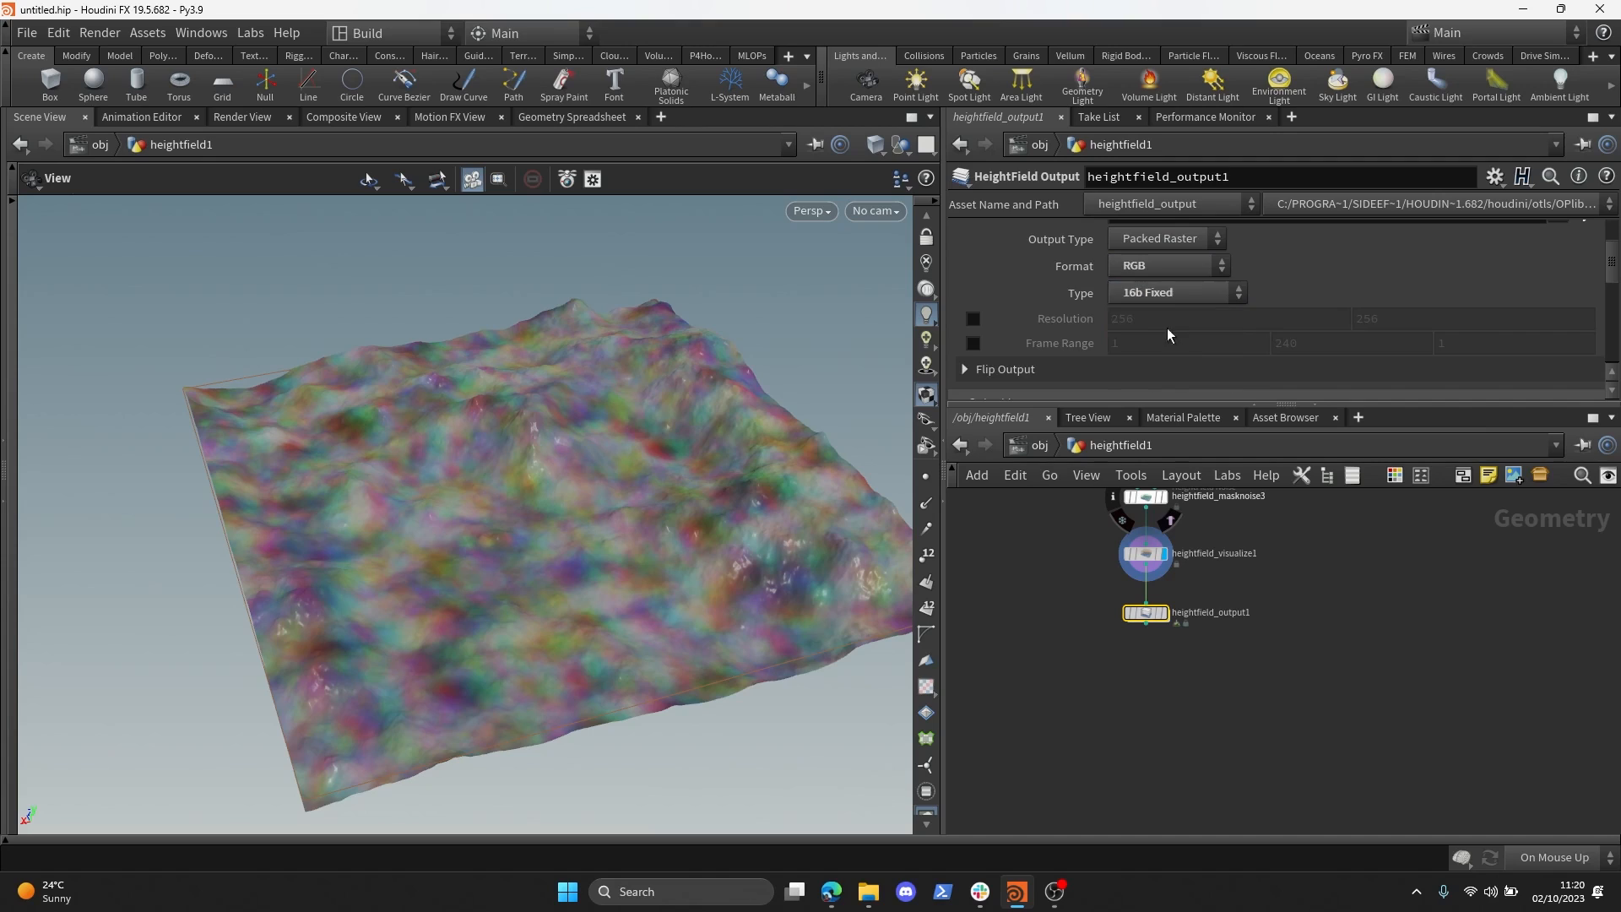
- Assign the terrain layers r, g and b to the output node's red, green and blue image channels
{"action": "scroll", "coordinate": [1167, 328], "scroll_direction": "down", "scroll_amount": 1}
{"action": "left_click_drag", "start_coordinate": [1135, 405], "coordinate": [1131, 542]}
{"action": "scroll", "coordinate": [1082, 424], "scroll_direction": "up", "scroll_amount": 2}
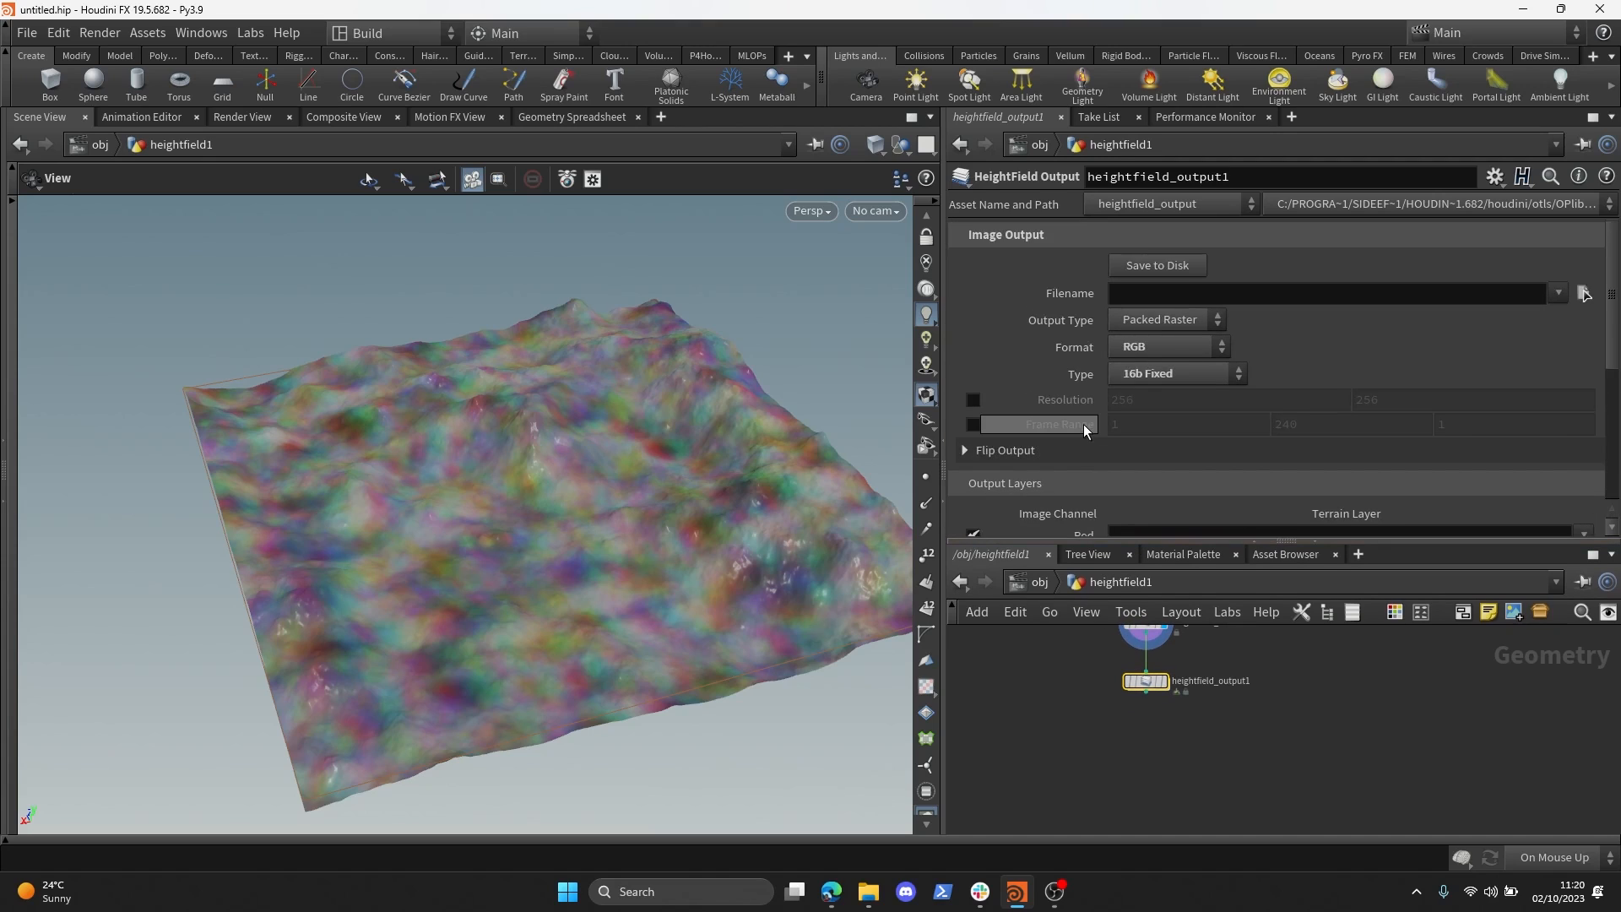
{"action": "scroll", "coordinate": [1083, 424], "scroll_direction": "down", "scroll_amount": 3}
{"action": "left_click", "coordinate": [1414, 369]}
{"action": "type", "text": "r"}
{"action": "key", "text": "Tab"}
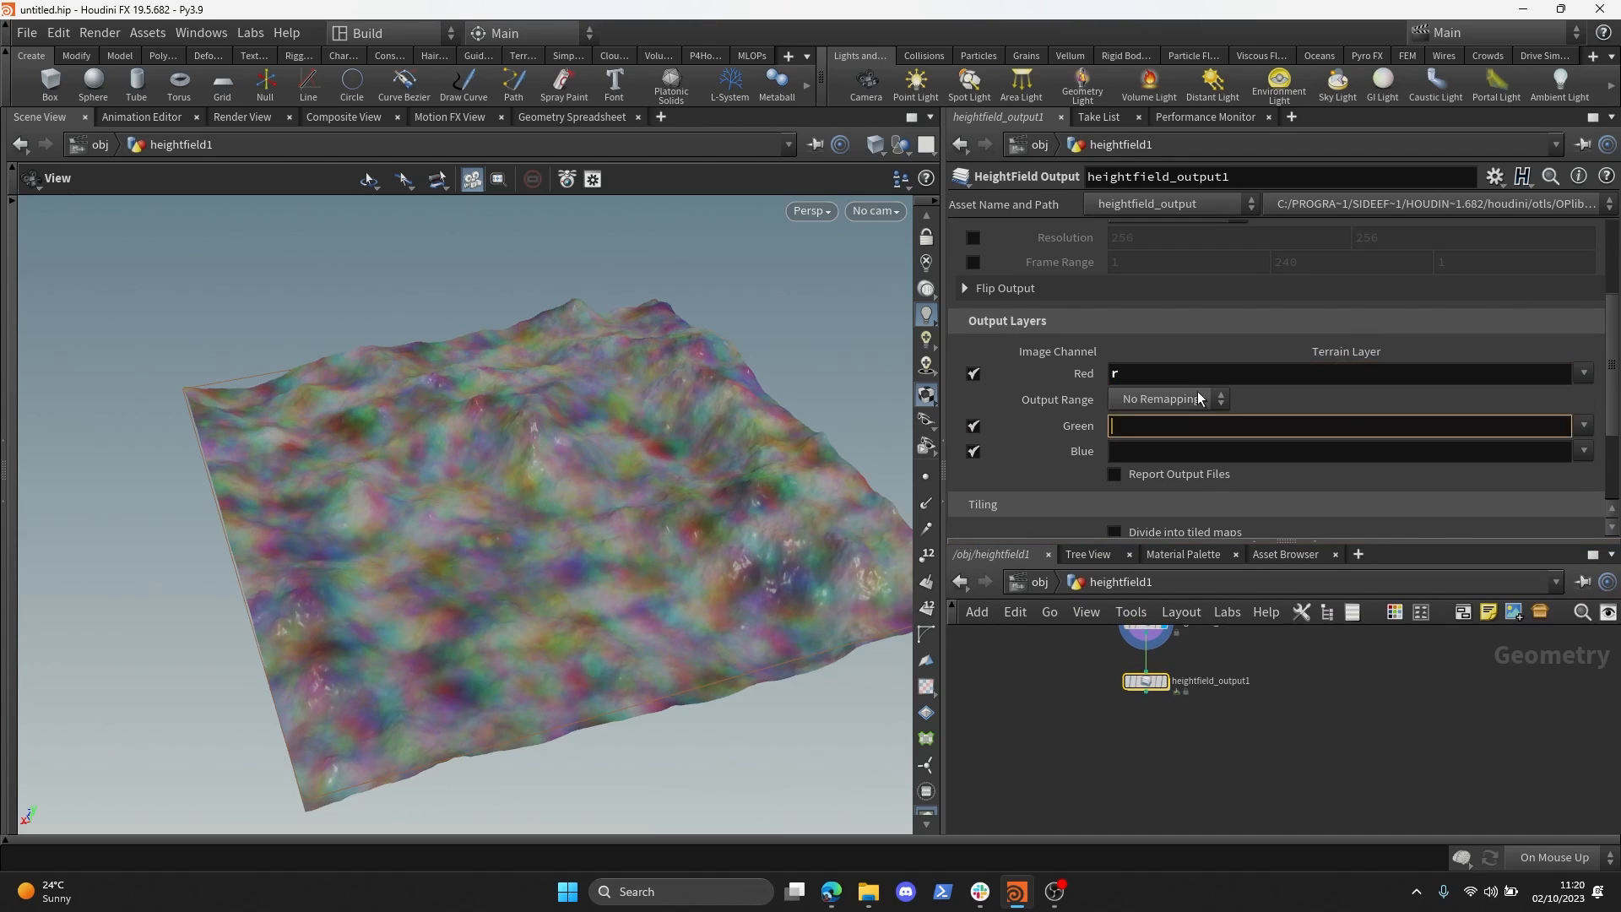
{"action": "type", "text": "g"}
{"action": "key", "text": "Tab"}
{"action": "scroll", "coordinate": [1040, 443], "scroll_direction": "up", "scroll_amount": 3}
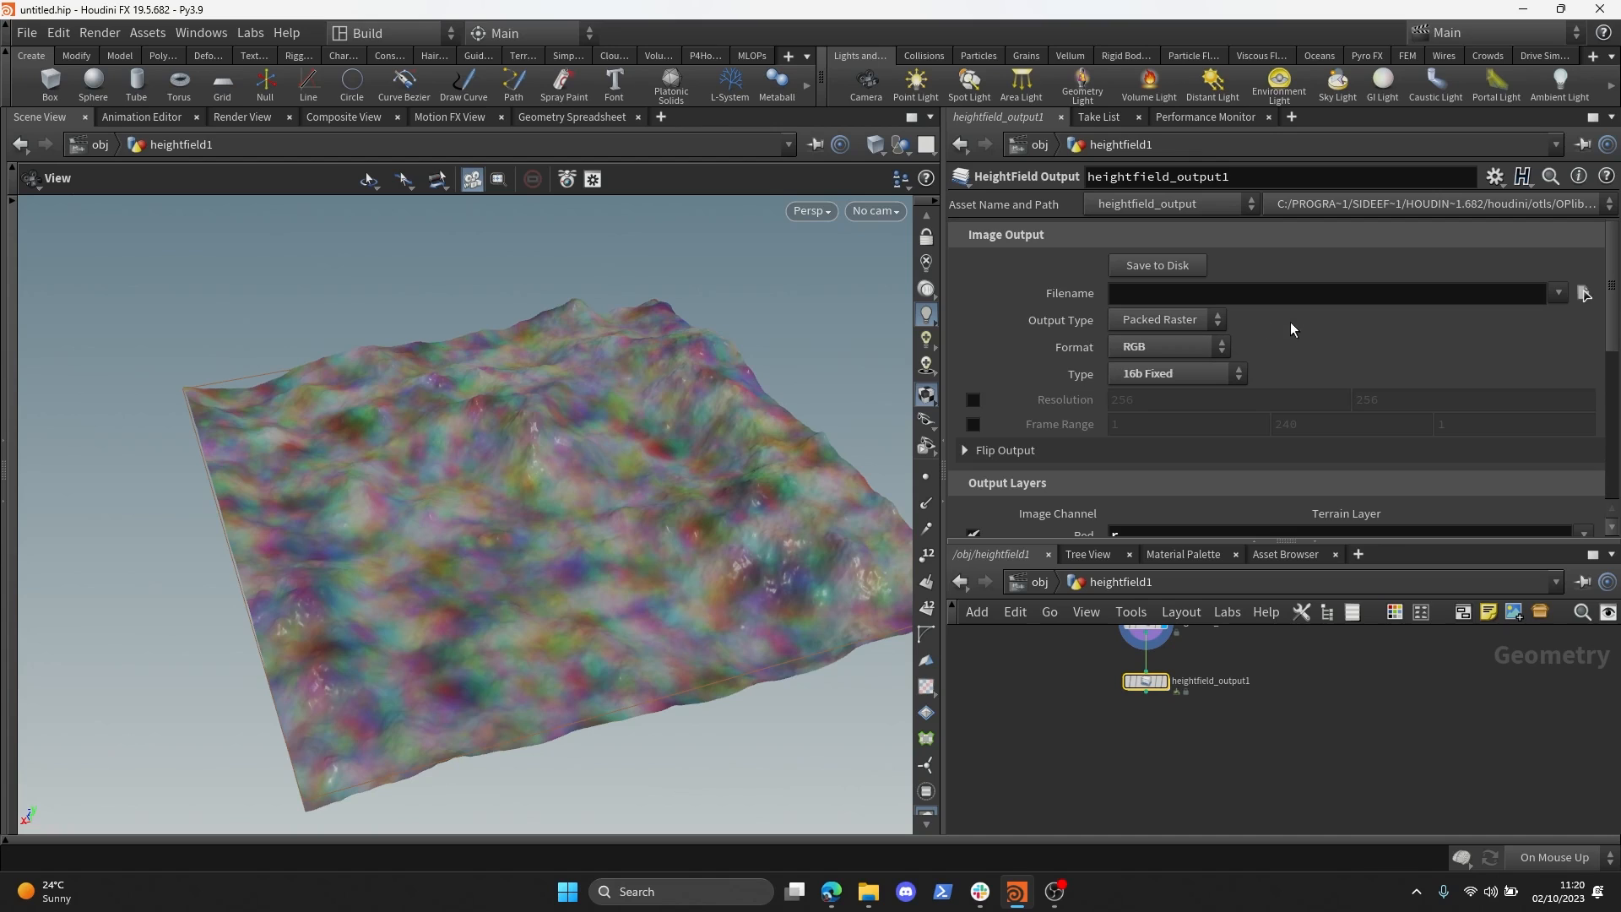
{"action": "left_click", "coordinate": [1465, 300]}
{"action": "left_click", "coordinate": [1584, 293]}
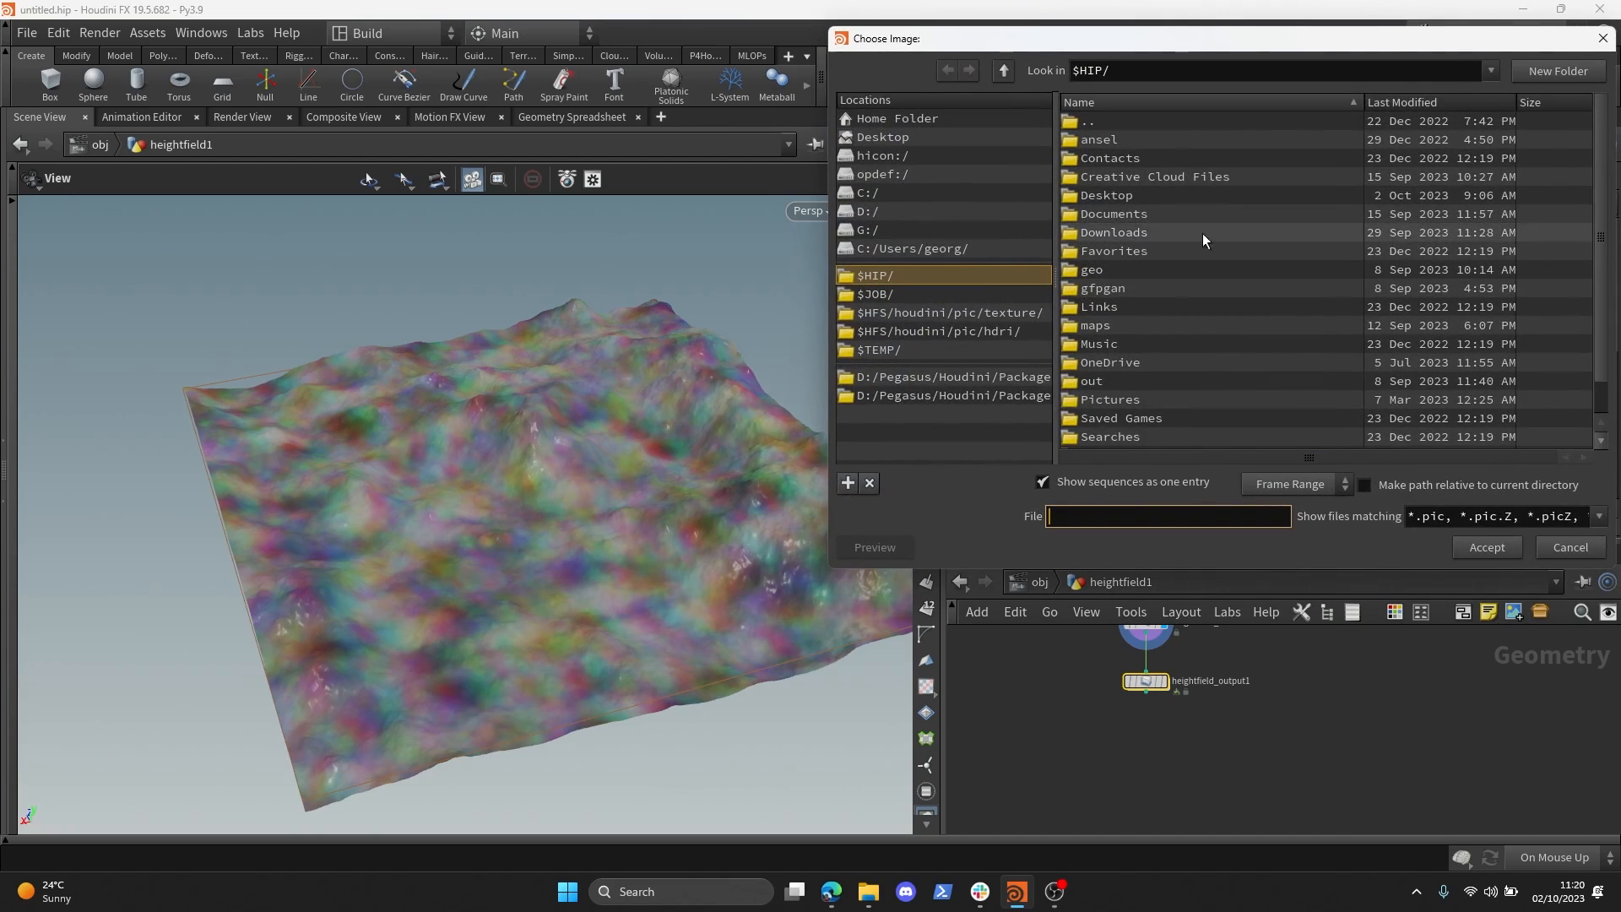
{"action": "left_click", "coordinate": [1603, 38]}
- Start saving the scene under a new location and browse to the D:/Pegasus folder
{"action": "left_click", "coordinate": [26, 32]}
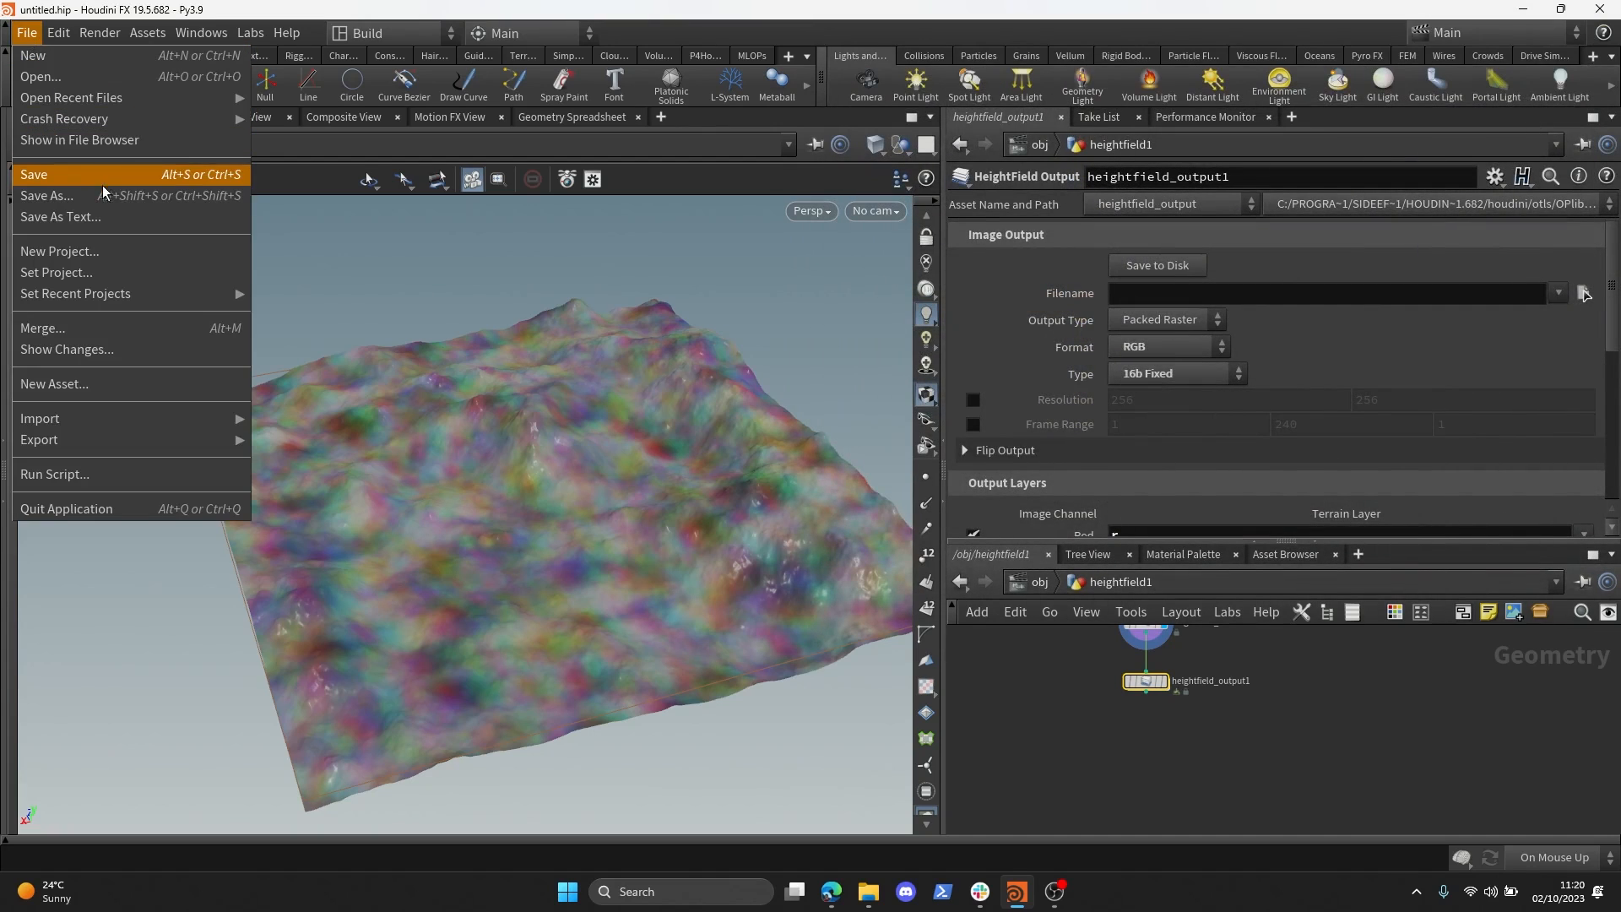
{"action": "left_click", "coordinate": [103, 185]}
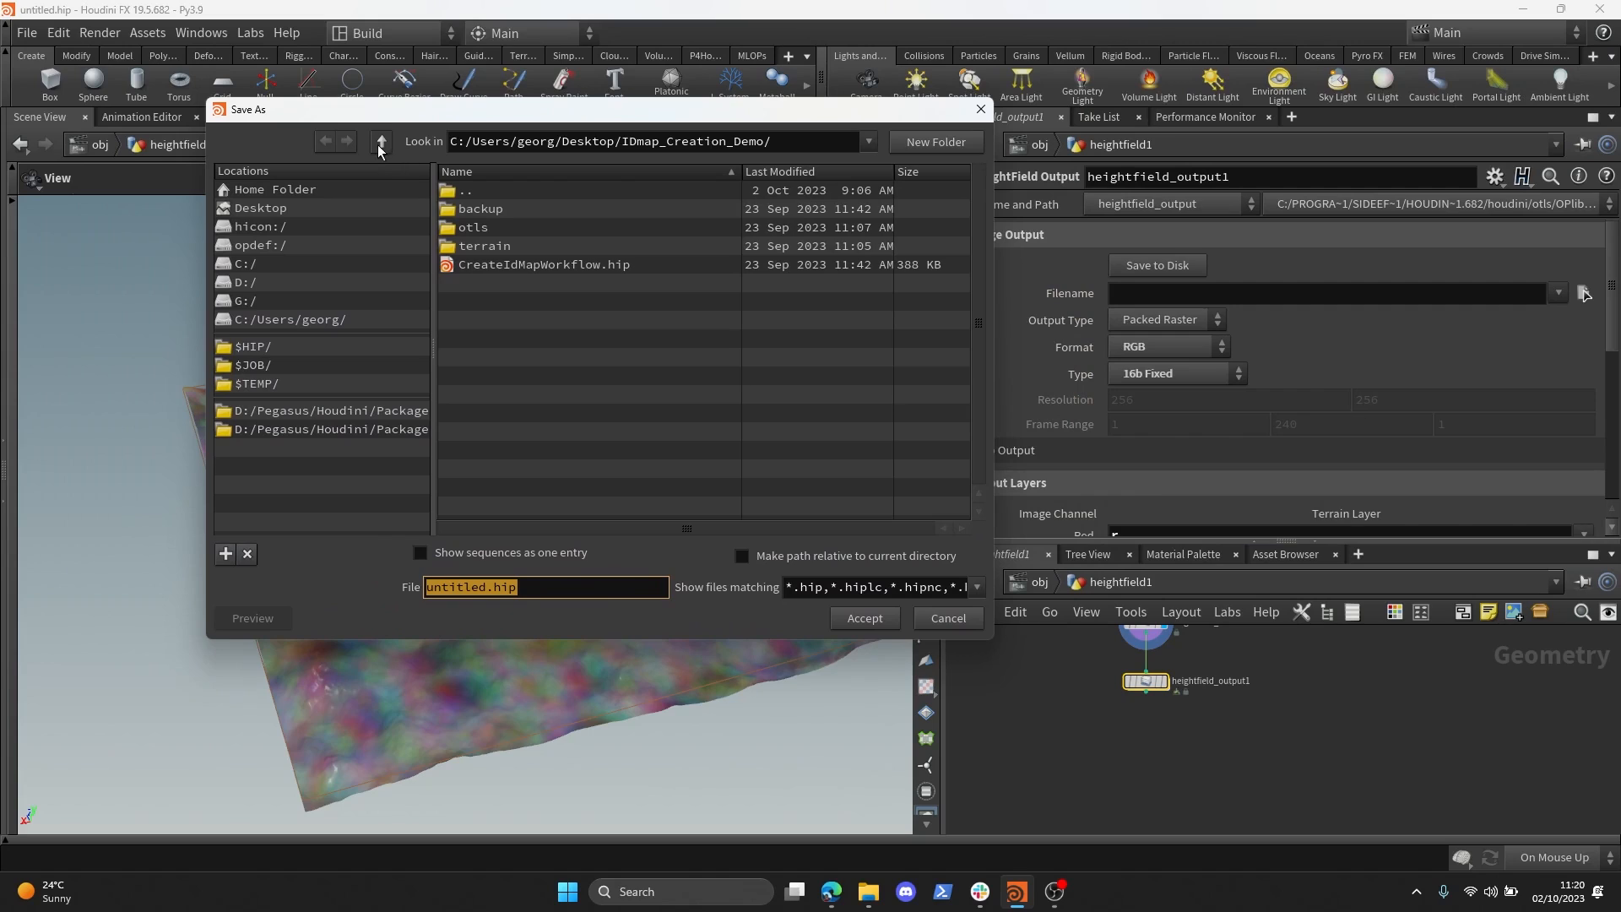
{"action": "triple_click", "coordinate": [381, 145]}
{"action": "left_click", "coordinate": [381, 141]}
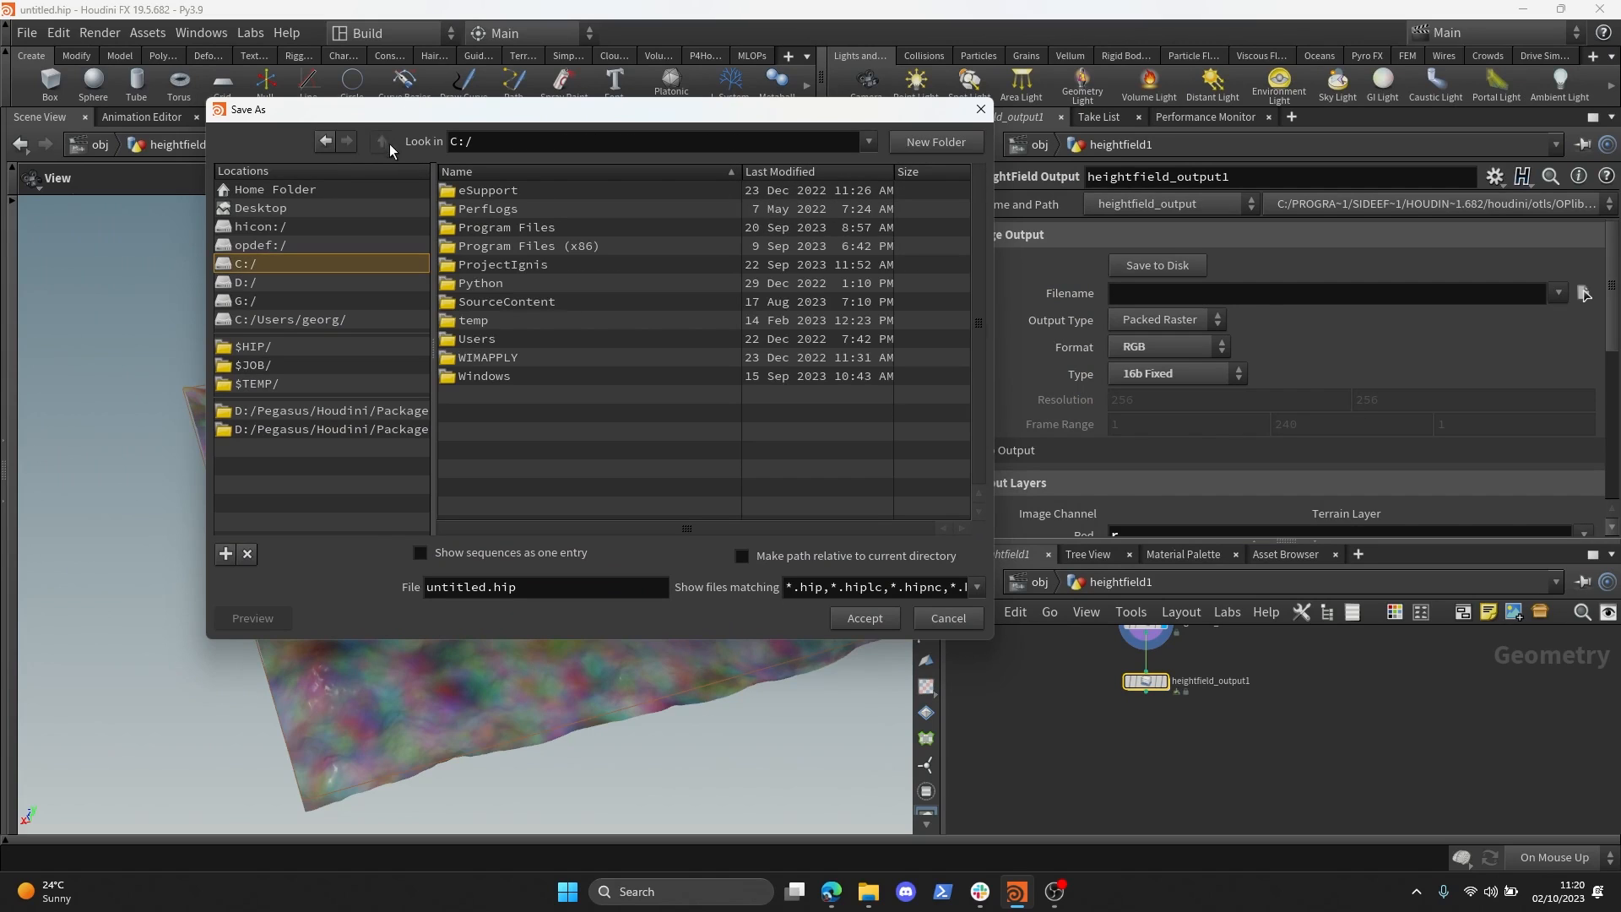
{"action": "left_click", "coordinate": [331, 431]}
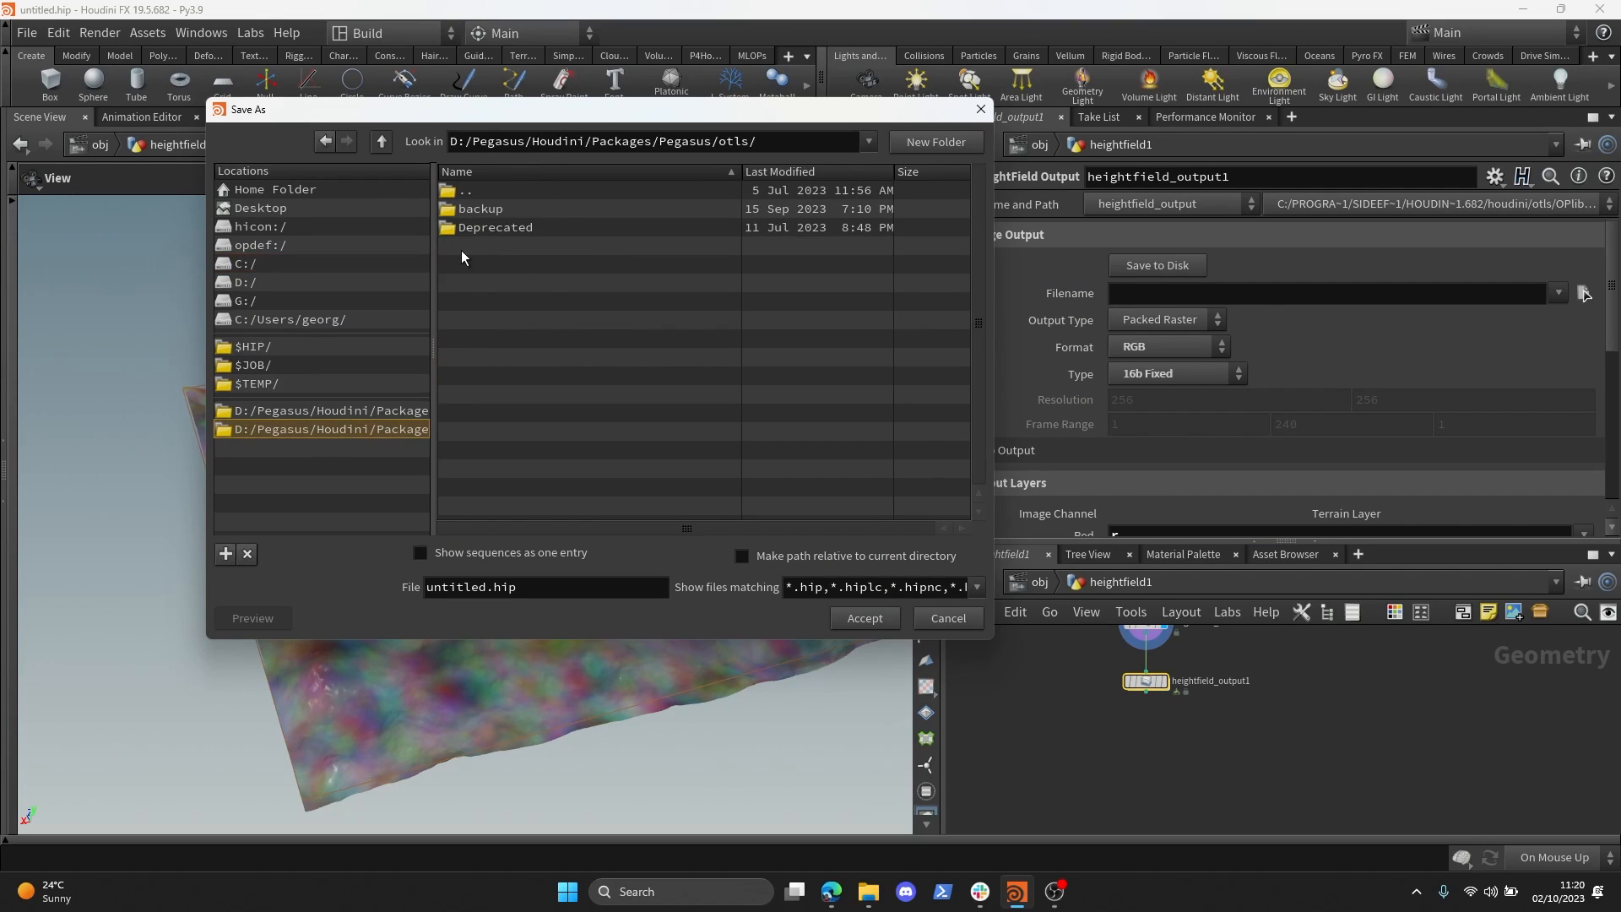
{"action": "double_click", "coordinate": [385, 141]}
{"action": "left_click", "coordinate": [385, 140]}
{"action": "left_click", "coordinate": [385, 140]}
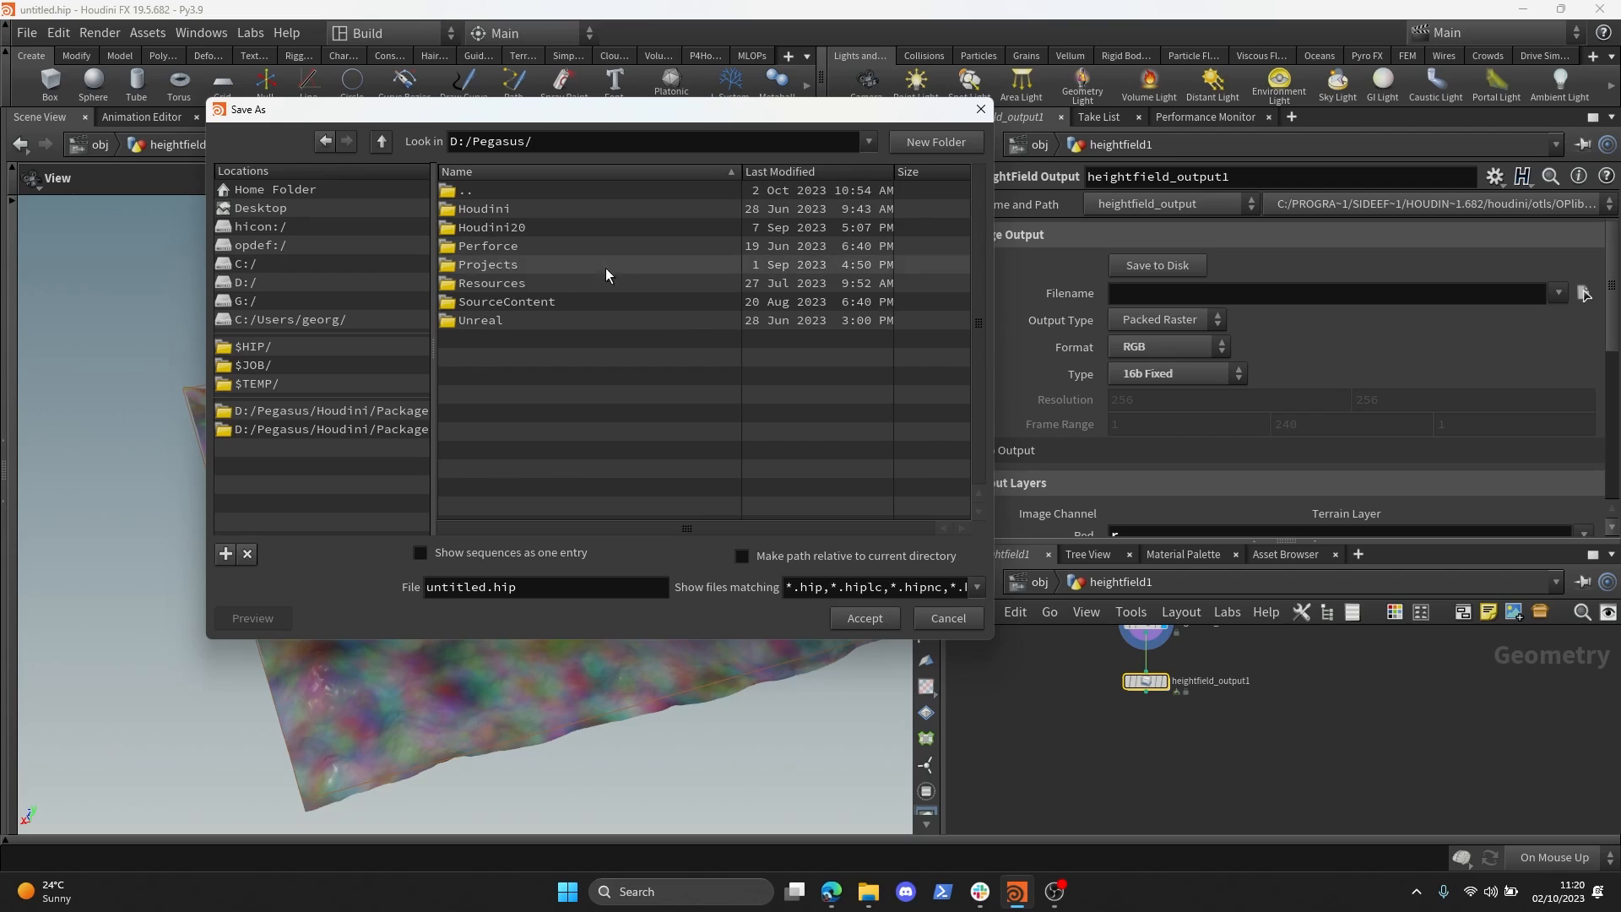
- Create a new folder named ColourMapWorkflow inside D:/Pegasus/Resources/Promotional/Landscapes for the scene file
{"action": "double_click", "coordinate": [514, 263]}
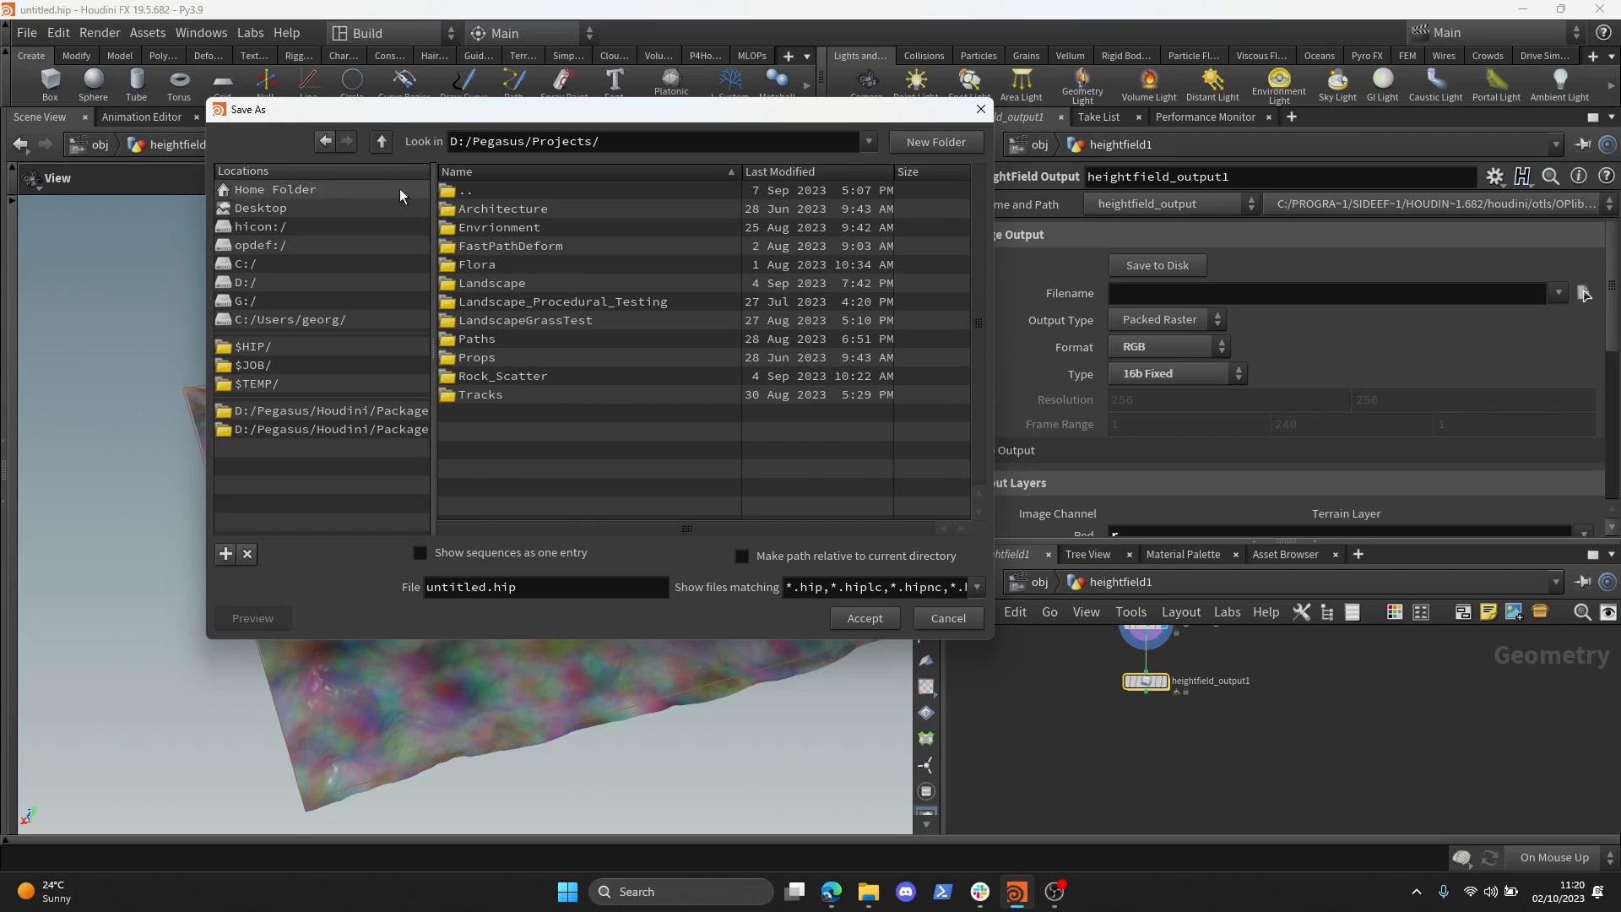
{"action": "left_click", "coordinate": [381, 140]}
{"action": "double_click", "coordinate": [537, 284]}
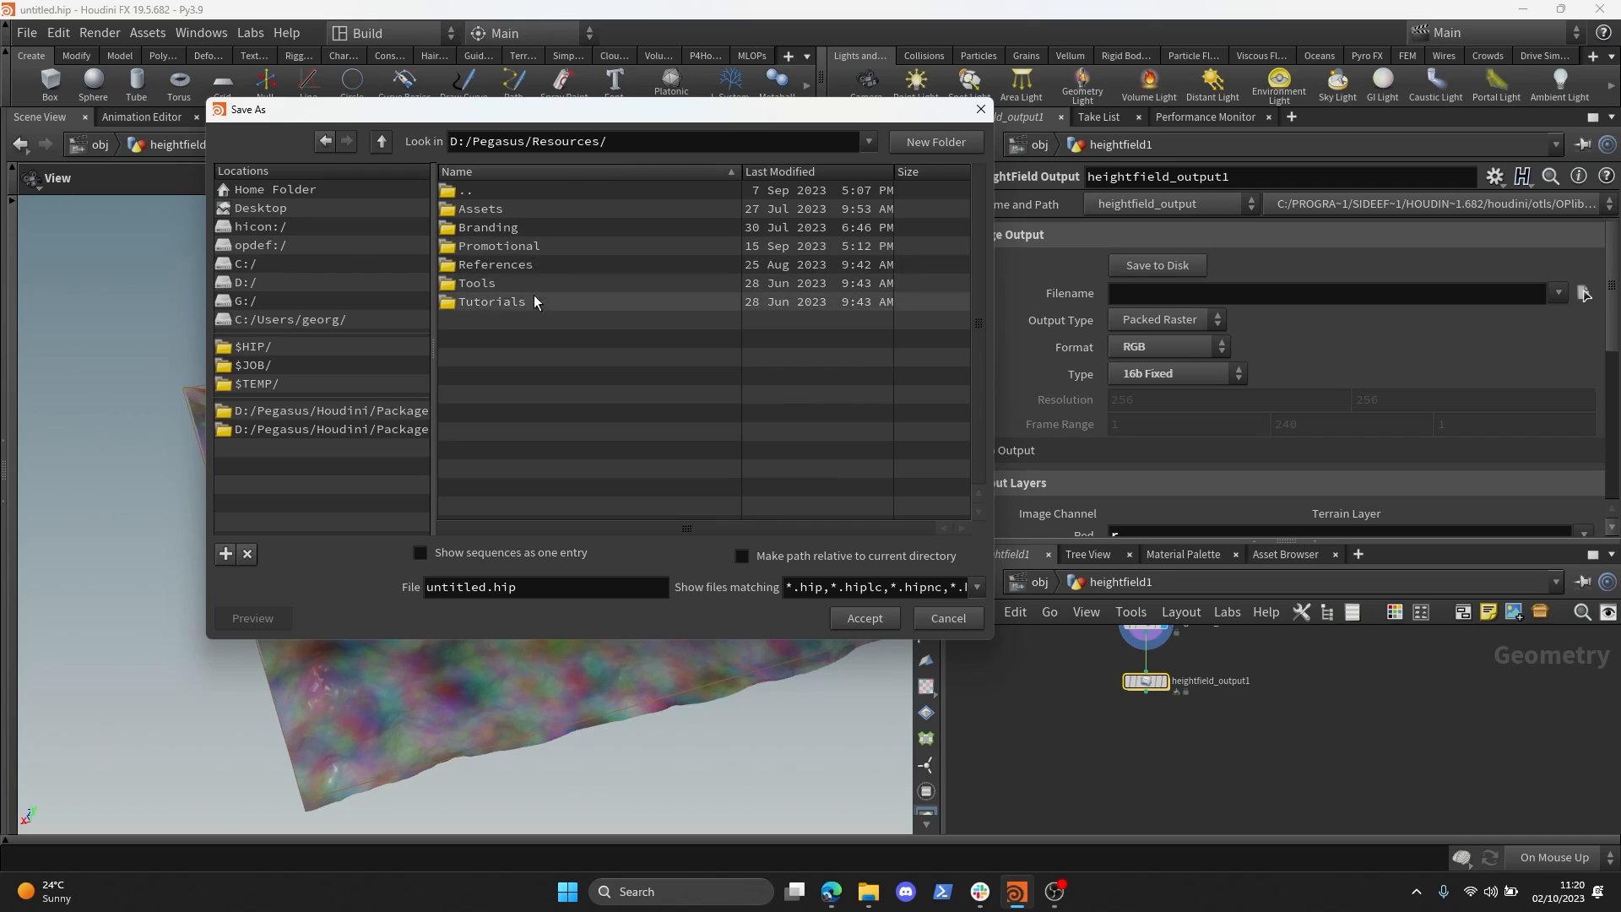
{"action": "double_click", "coordinate": [523, 246]}
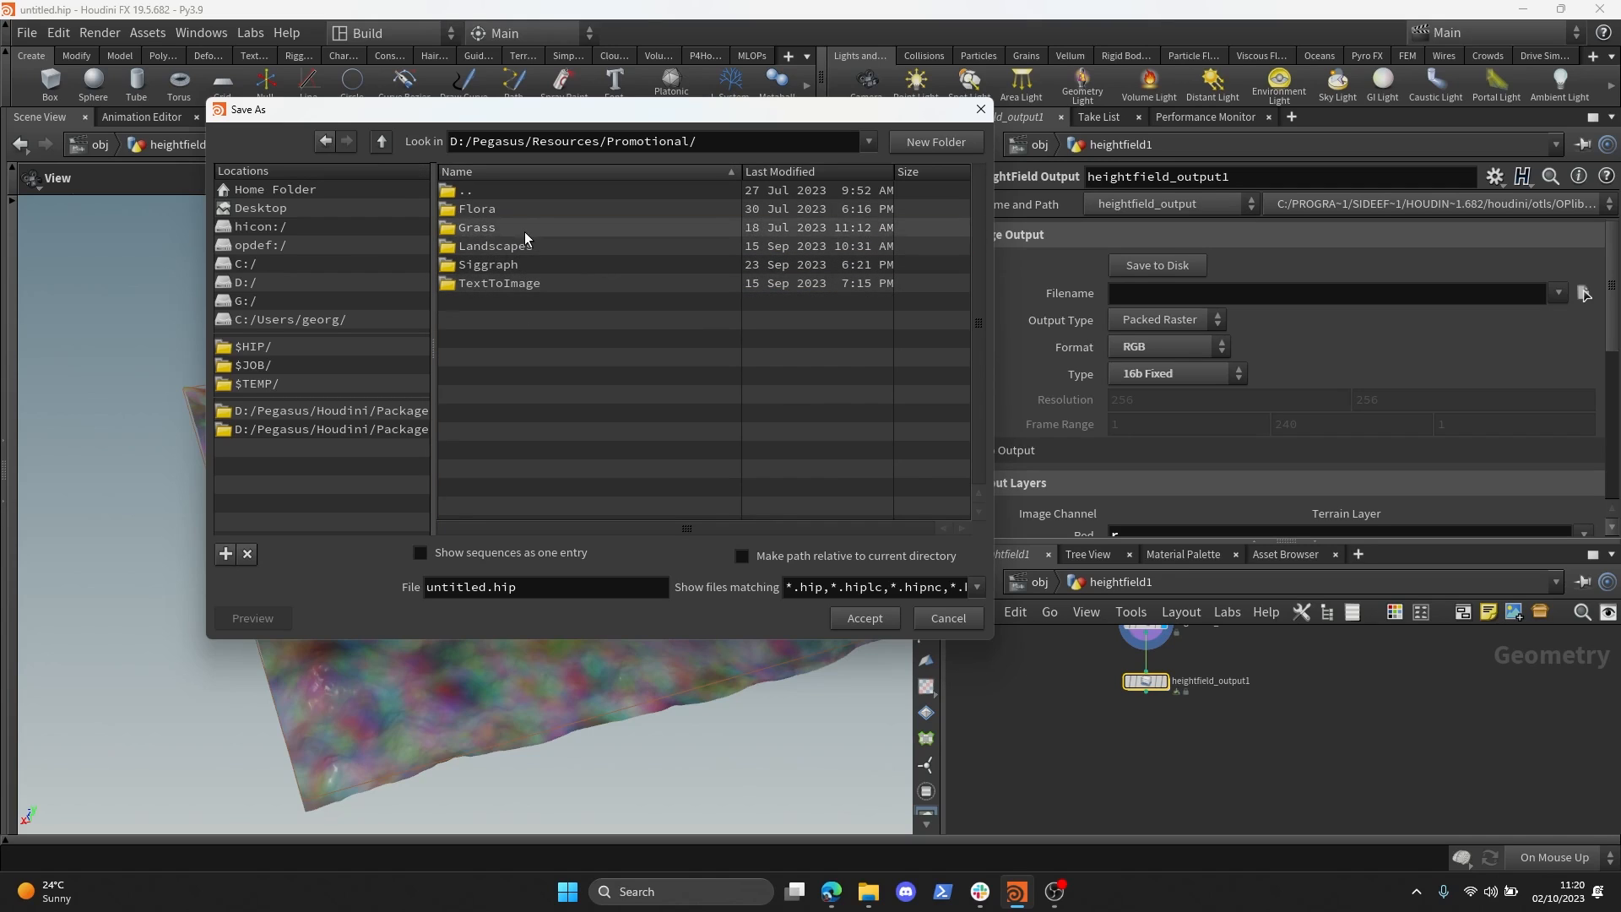
{"action": "double_click", "coordinate": [525, 241]}
{"action": "left_click", "coordinate": [932, 142]}
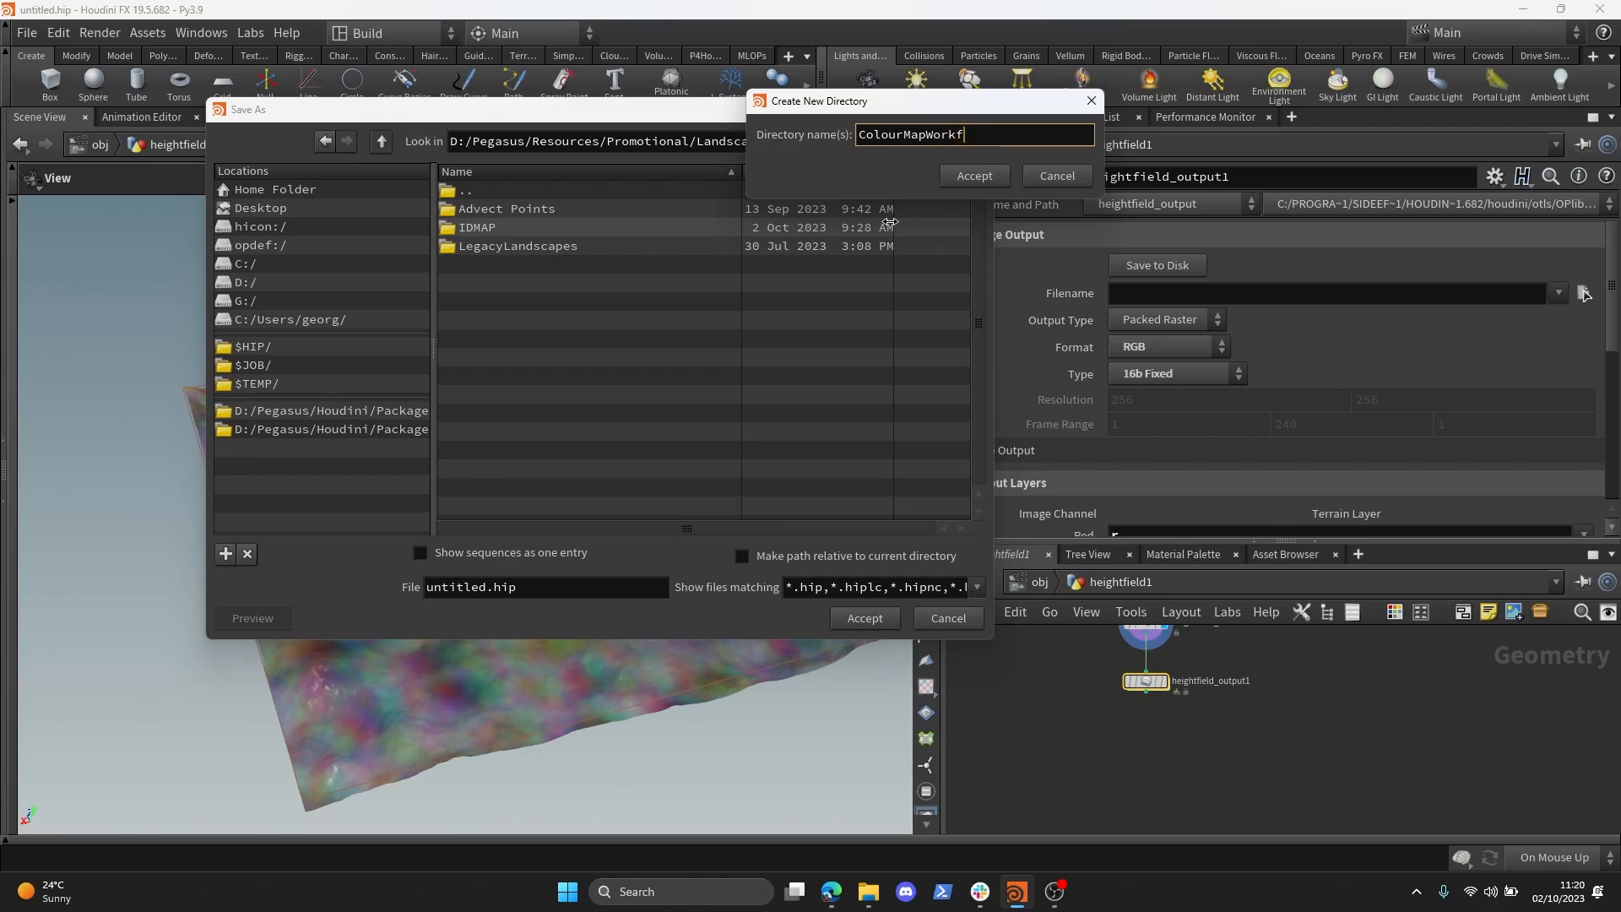
{"action": "left_click", "coordinate": [986, 180]}
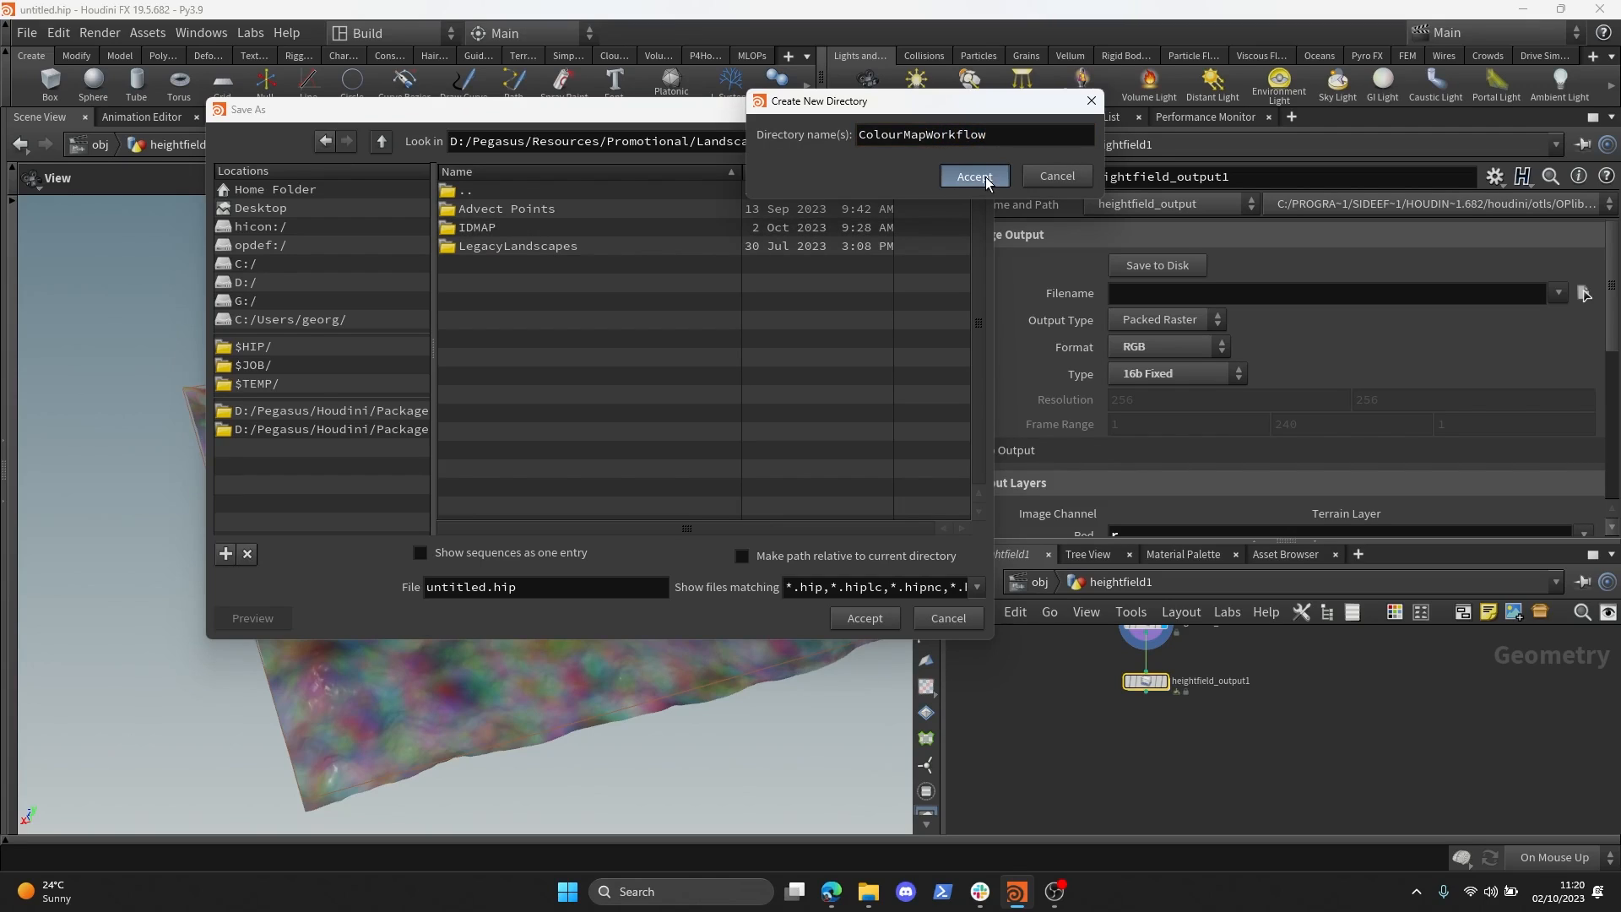
- Save the scene as HeightfieldColour.hip in the new folder and dismiss the callback error dialog
{"action": "double_click", "coordinate": [482, 587]}
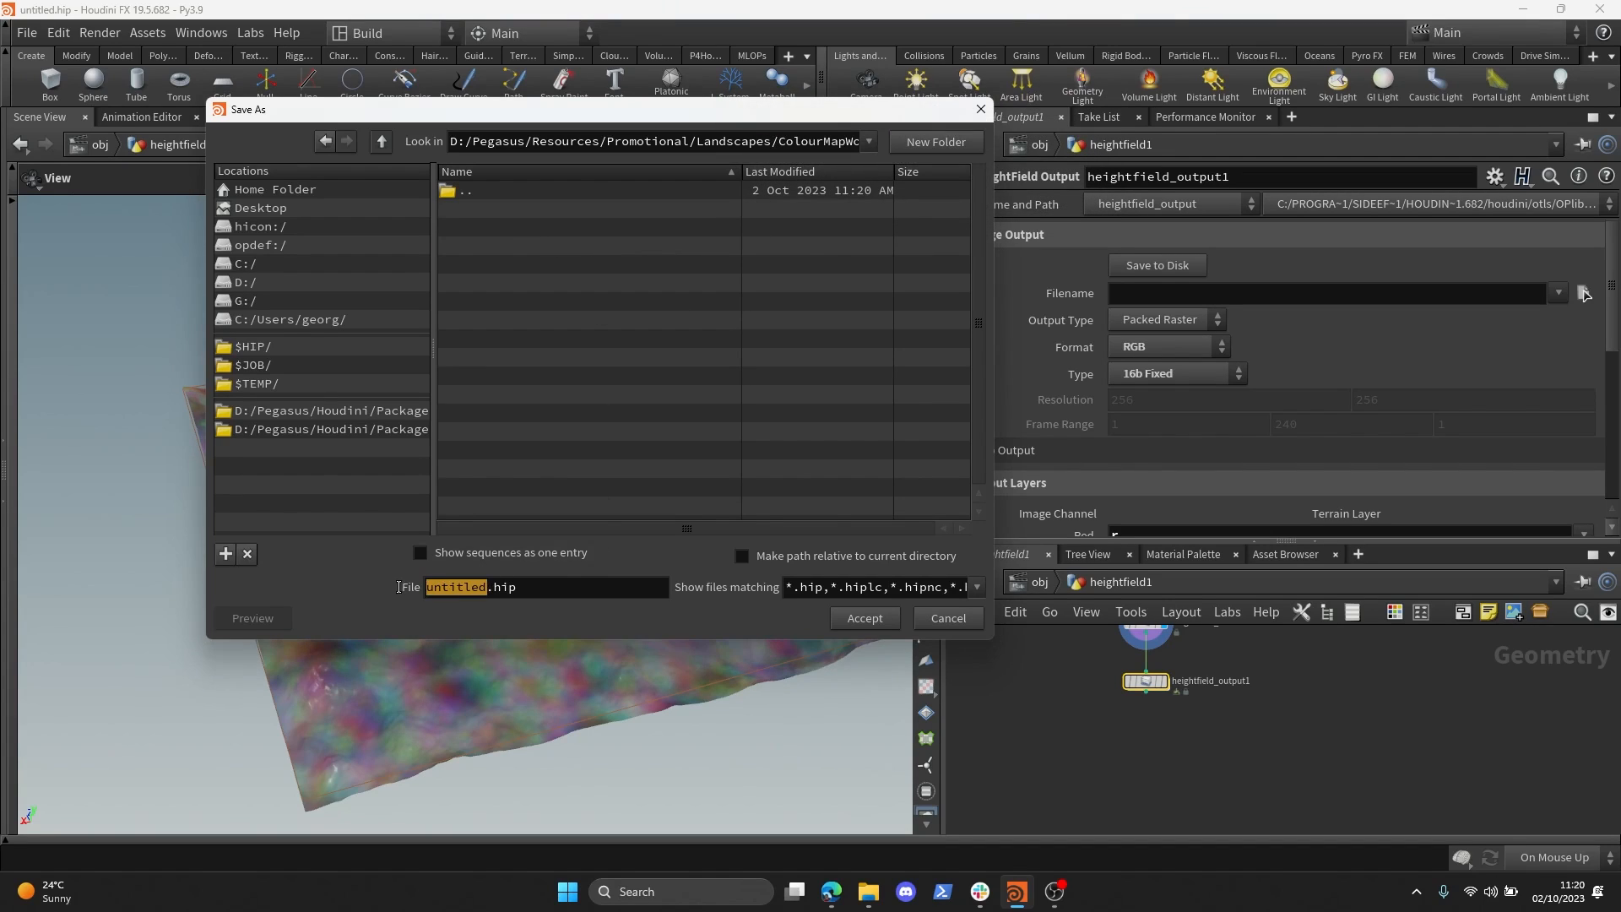
{"action": "type", "text": "Hei"}
{"action": "type", "text": "ghtfieldCOlou"}
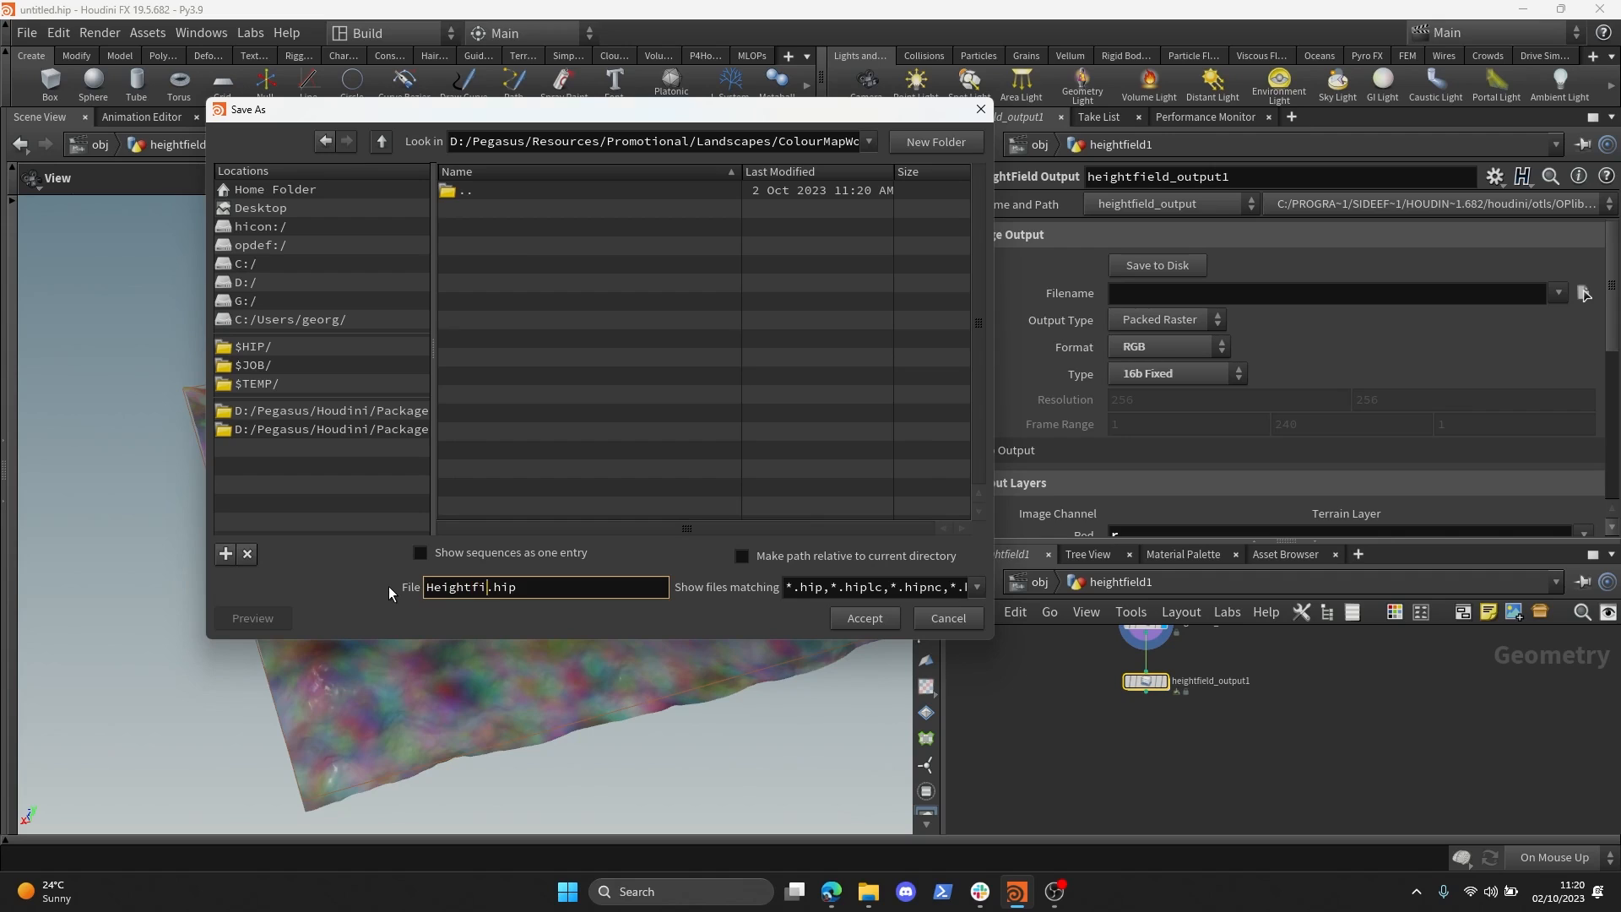
{"action": "key", "text": "BackSpace"}
{"action": "key", "text": "BackSpace"}
{"action": "key", "text": "BackSpace"}
{"action": "key", "text": "BackSpace"}
{"action": "type", "text": "olour"}
{"action": "left_click", "coordinate": [890, 624]}
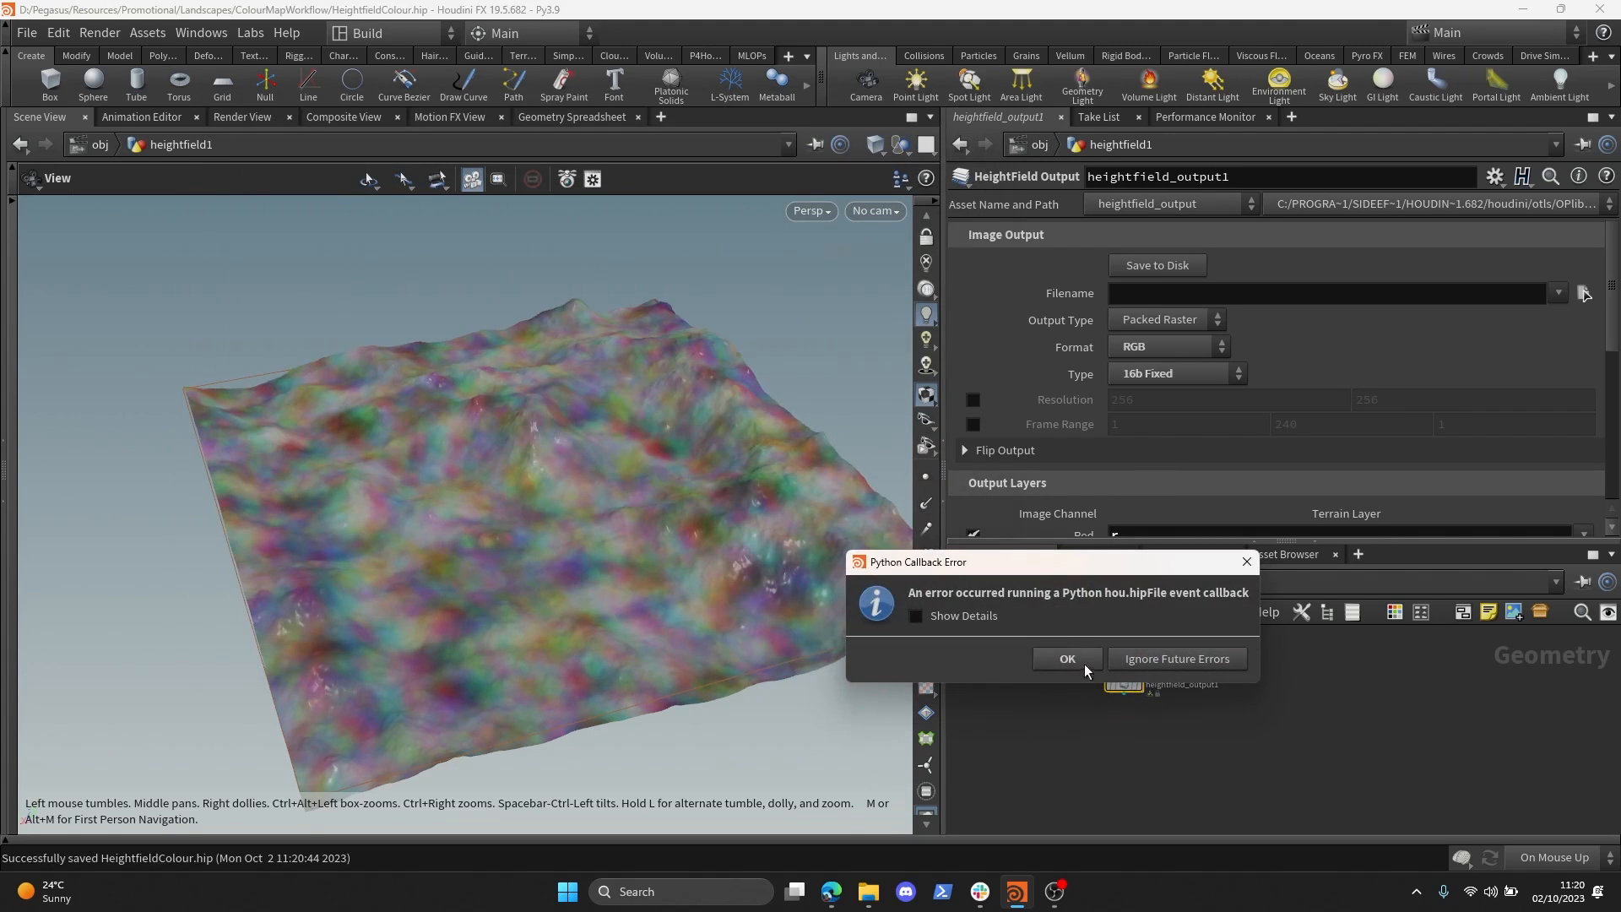
{"action": "left_click", "coordinate": [1085, 663]}
- Set the HeightField Output filename to $HIP/heightfields/rgb_noise.png and save the image to disk
{"action": "left_click", "coordinate": [1159, 295]}
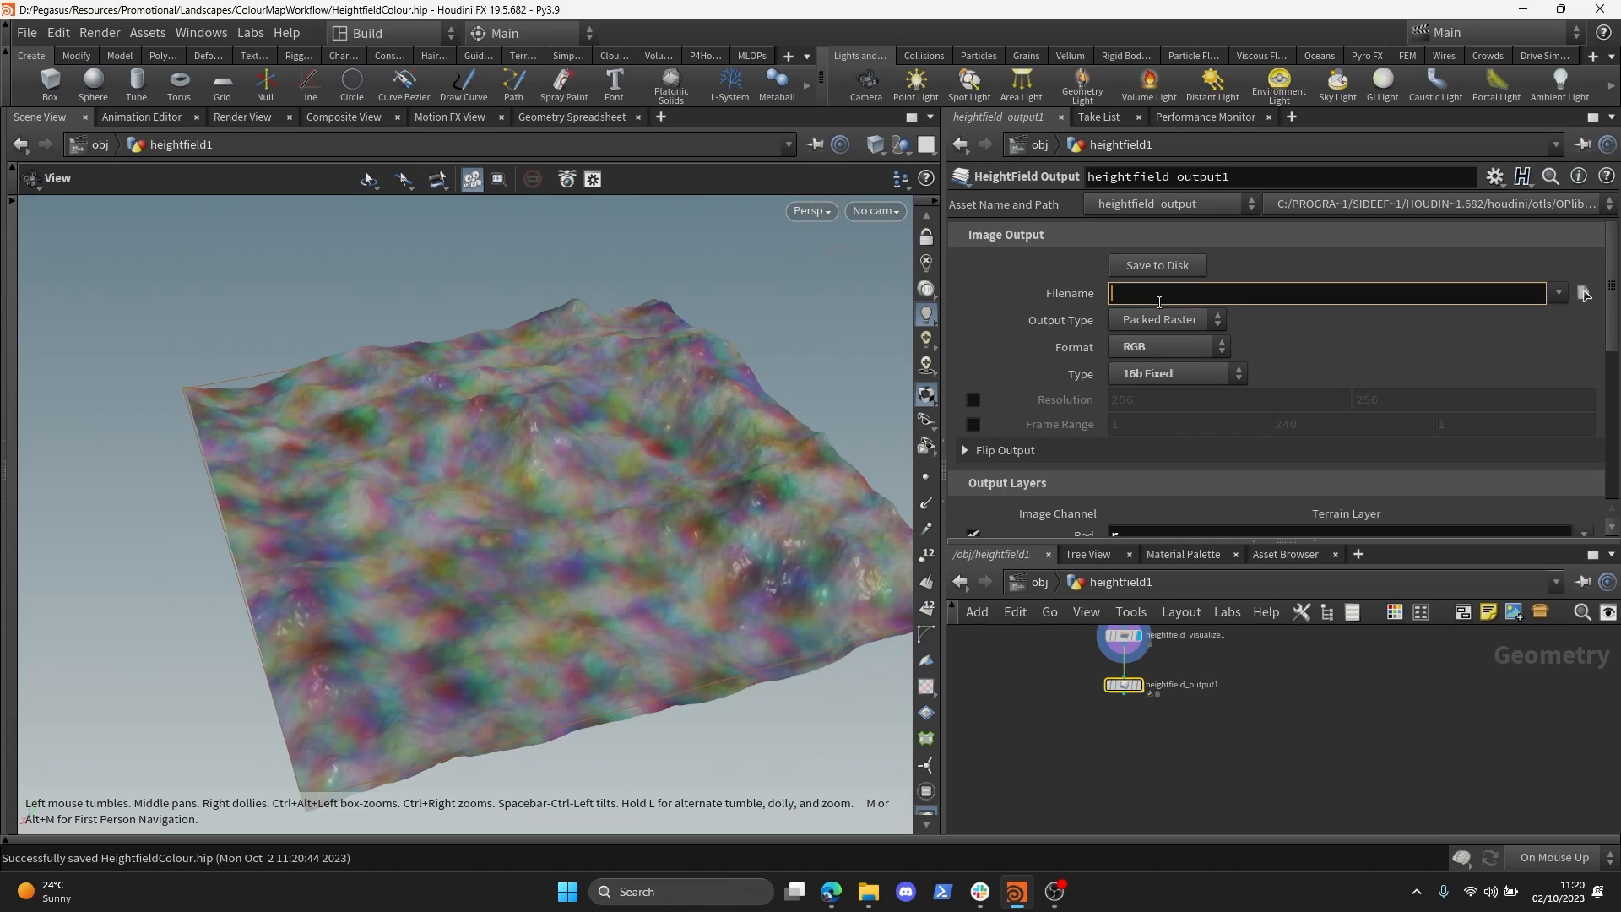
{"action": "type", "text": "$HIP/heightfields/rgb_noise.png"}
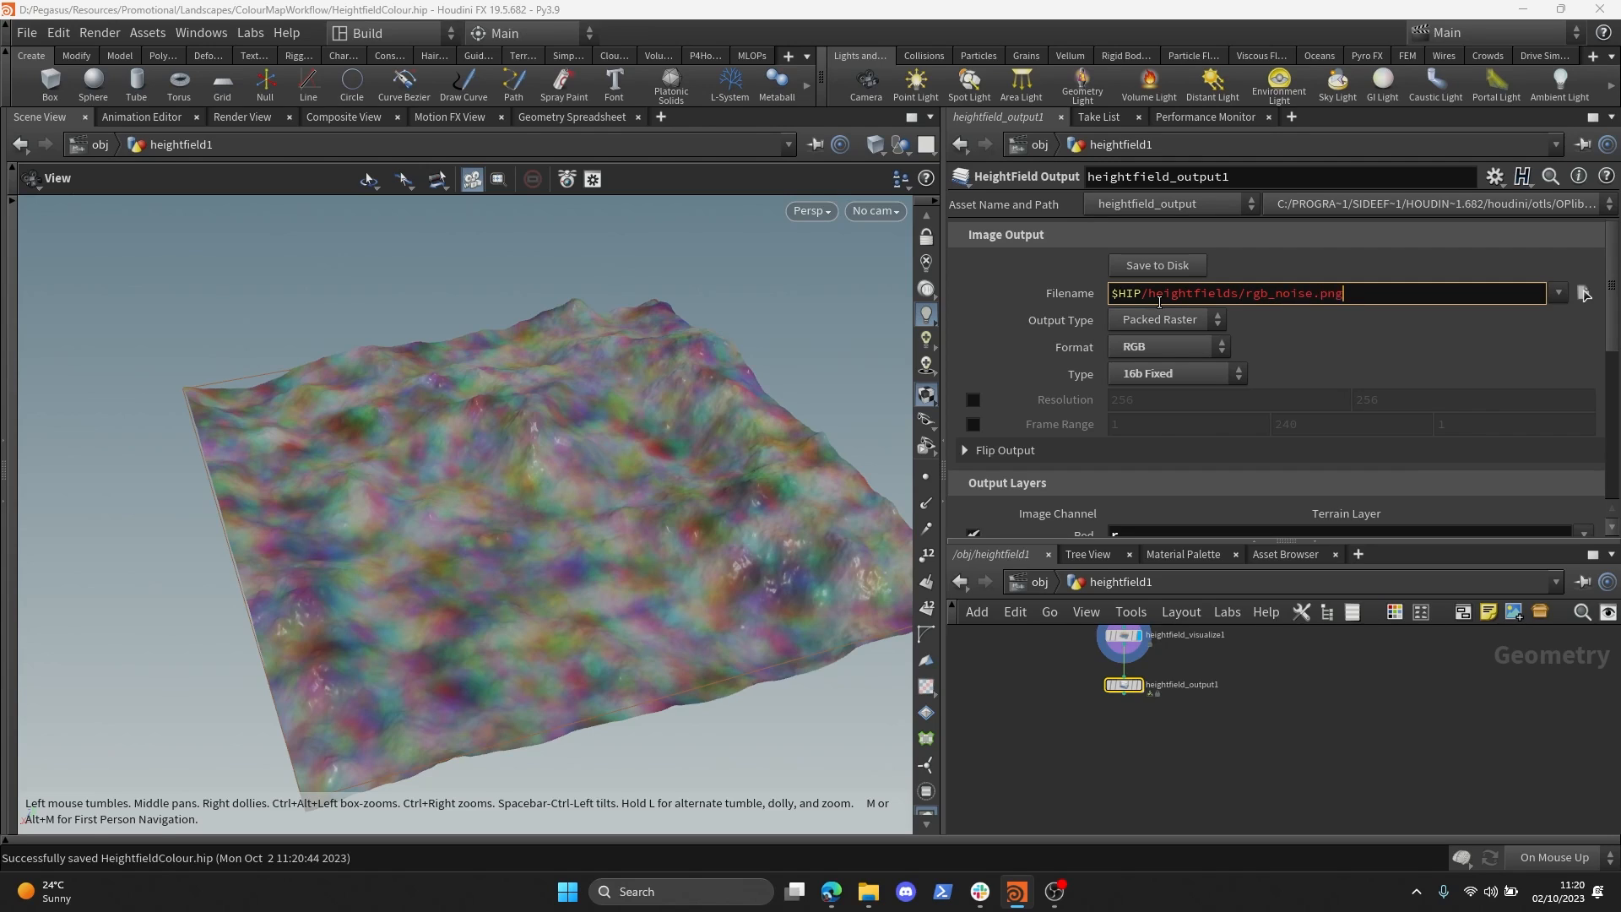
{"action": "key", "text": "Return"}
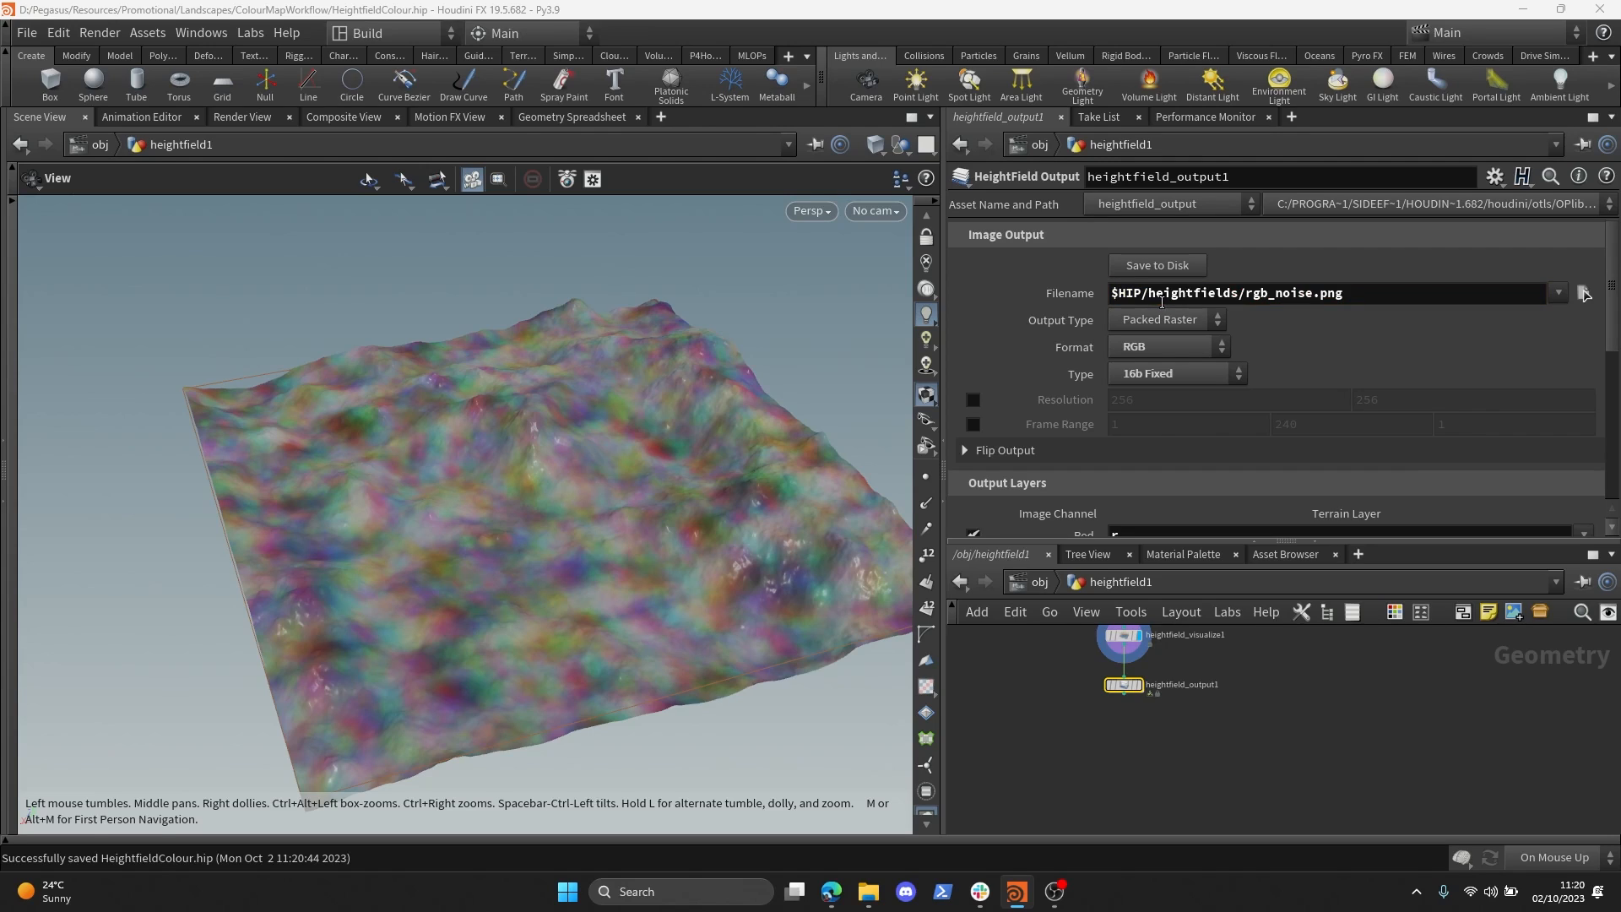
{"action": "scroll", "coordinate": [1082, 515], "scroll_direction": "down", "scroll_amount": 6}
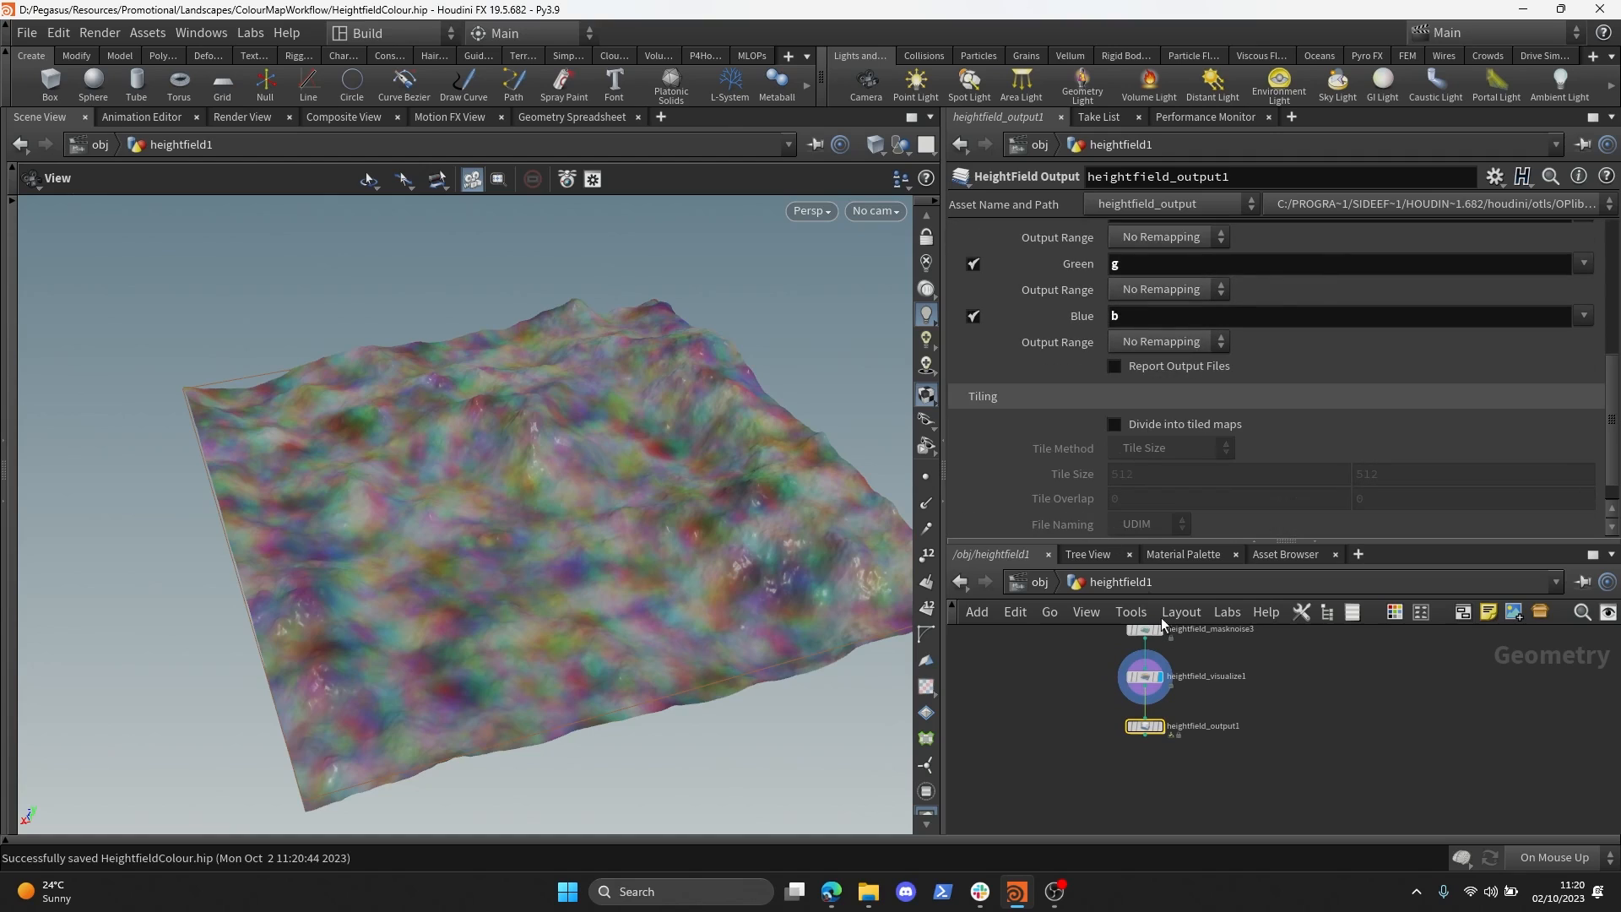
{"action": "scroll", "coordinate": [1112, 453], "scroll_direction": "up", "scroll_amount": 6}
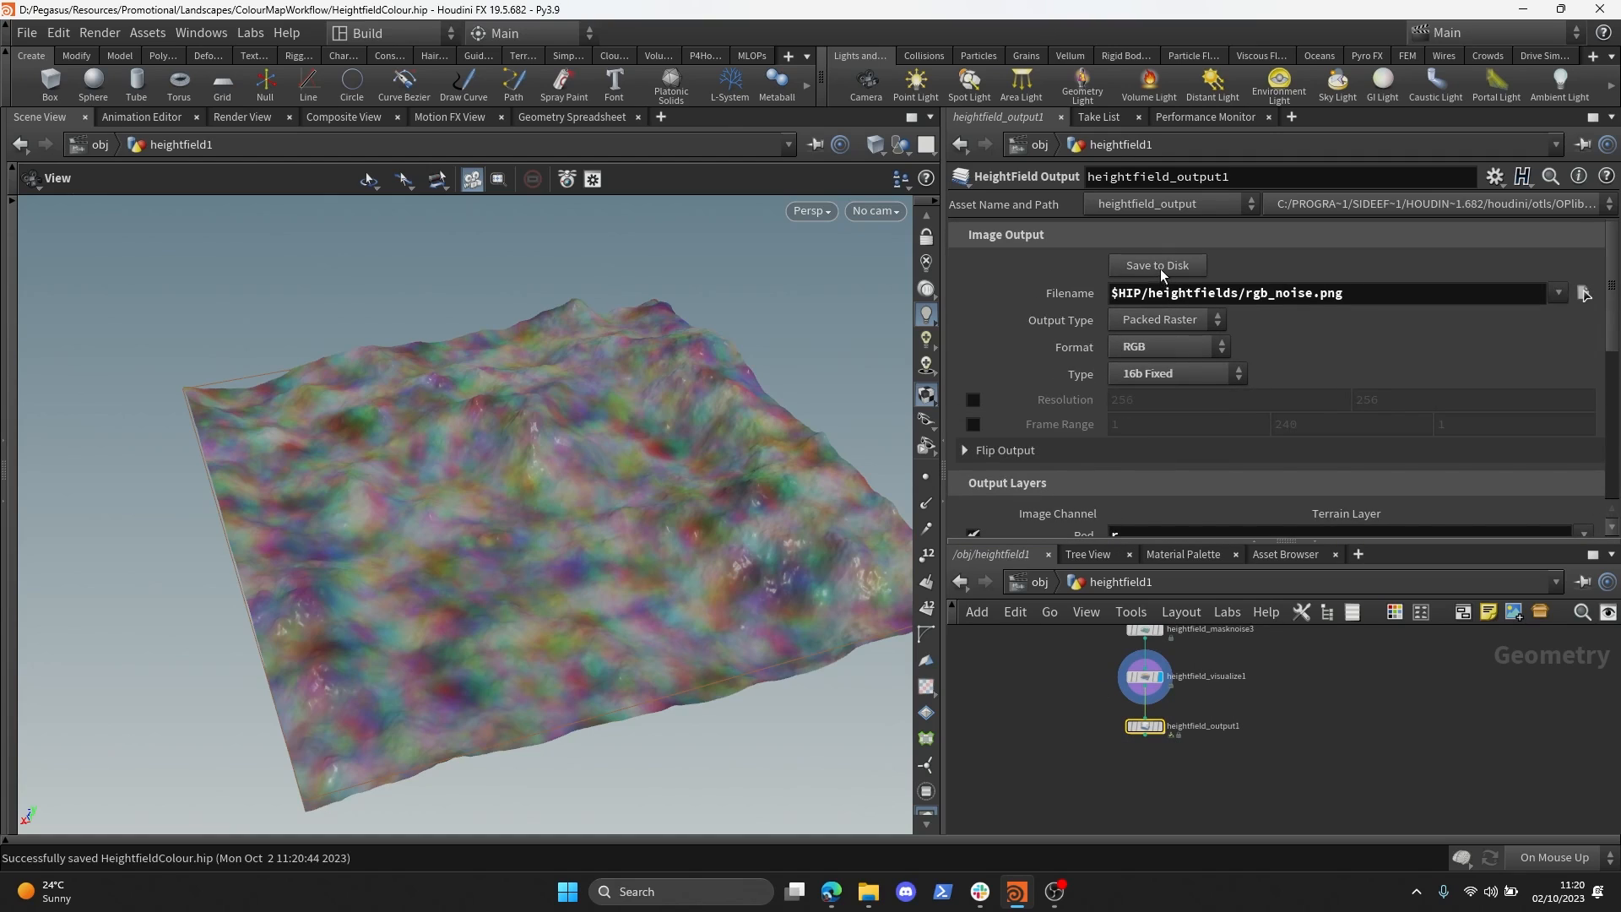
{"action": "left_click", "coordinate": [1158, 267]}
- Look up the exported image's folder path from the output filename and open that heightfields folder in File Explorer
{"action": "left_click", "coordinate": [1583, 293]}
{"action": "double_click", "coordinate": [1171, 74]}
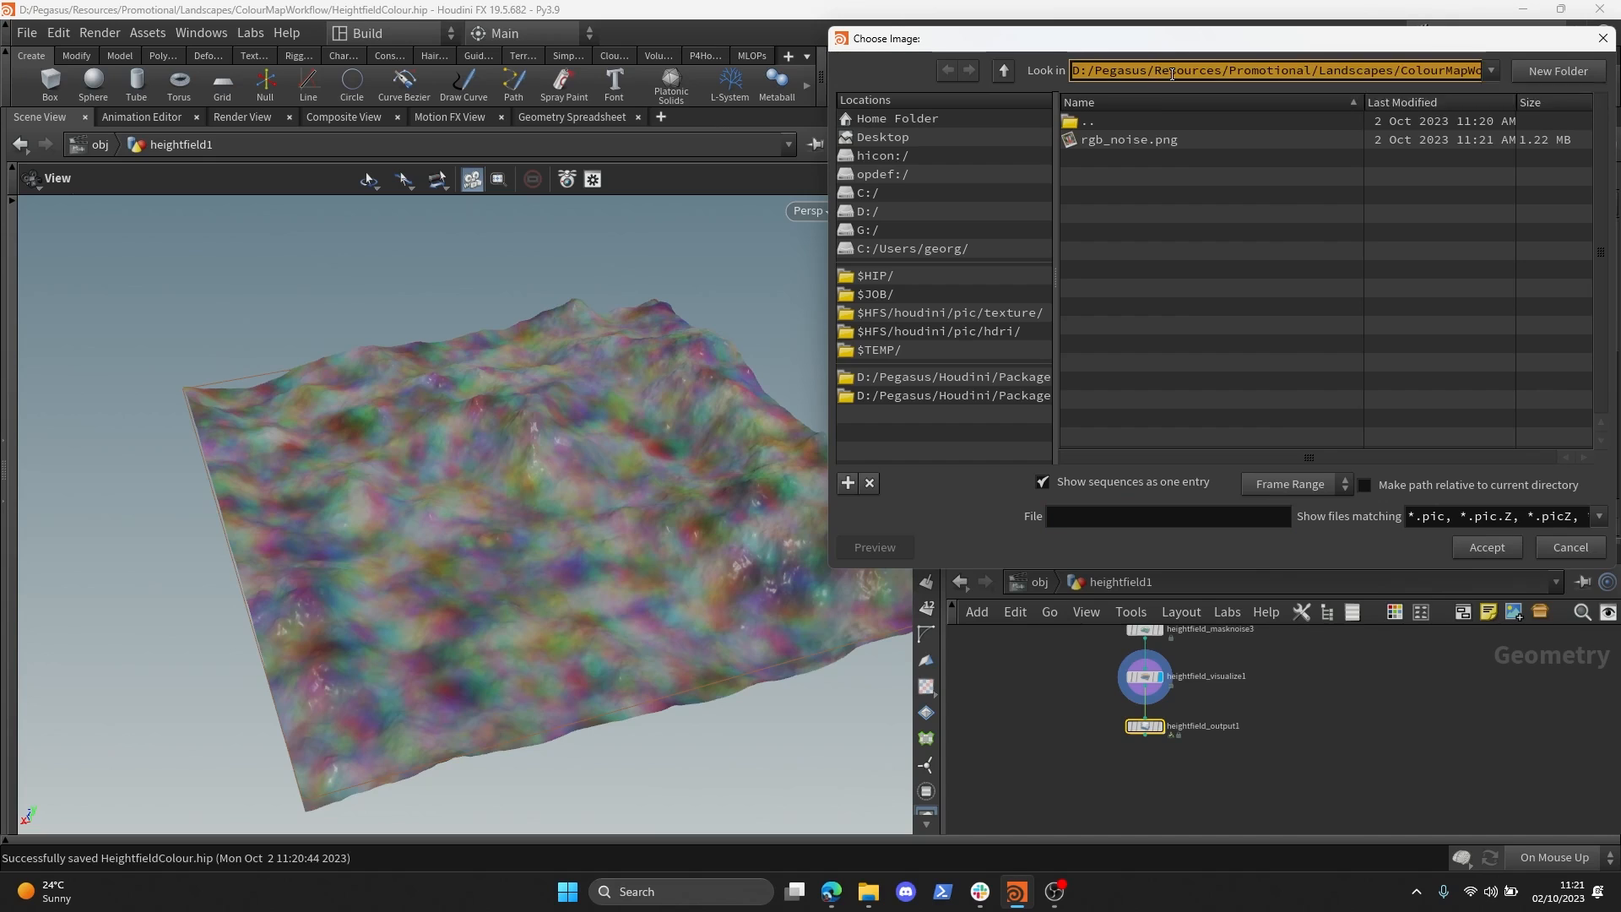
{"action": "left_click", "coordinate": [1602, 39]}
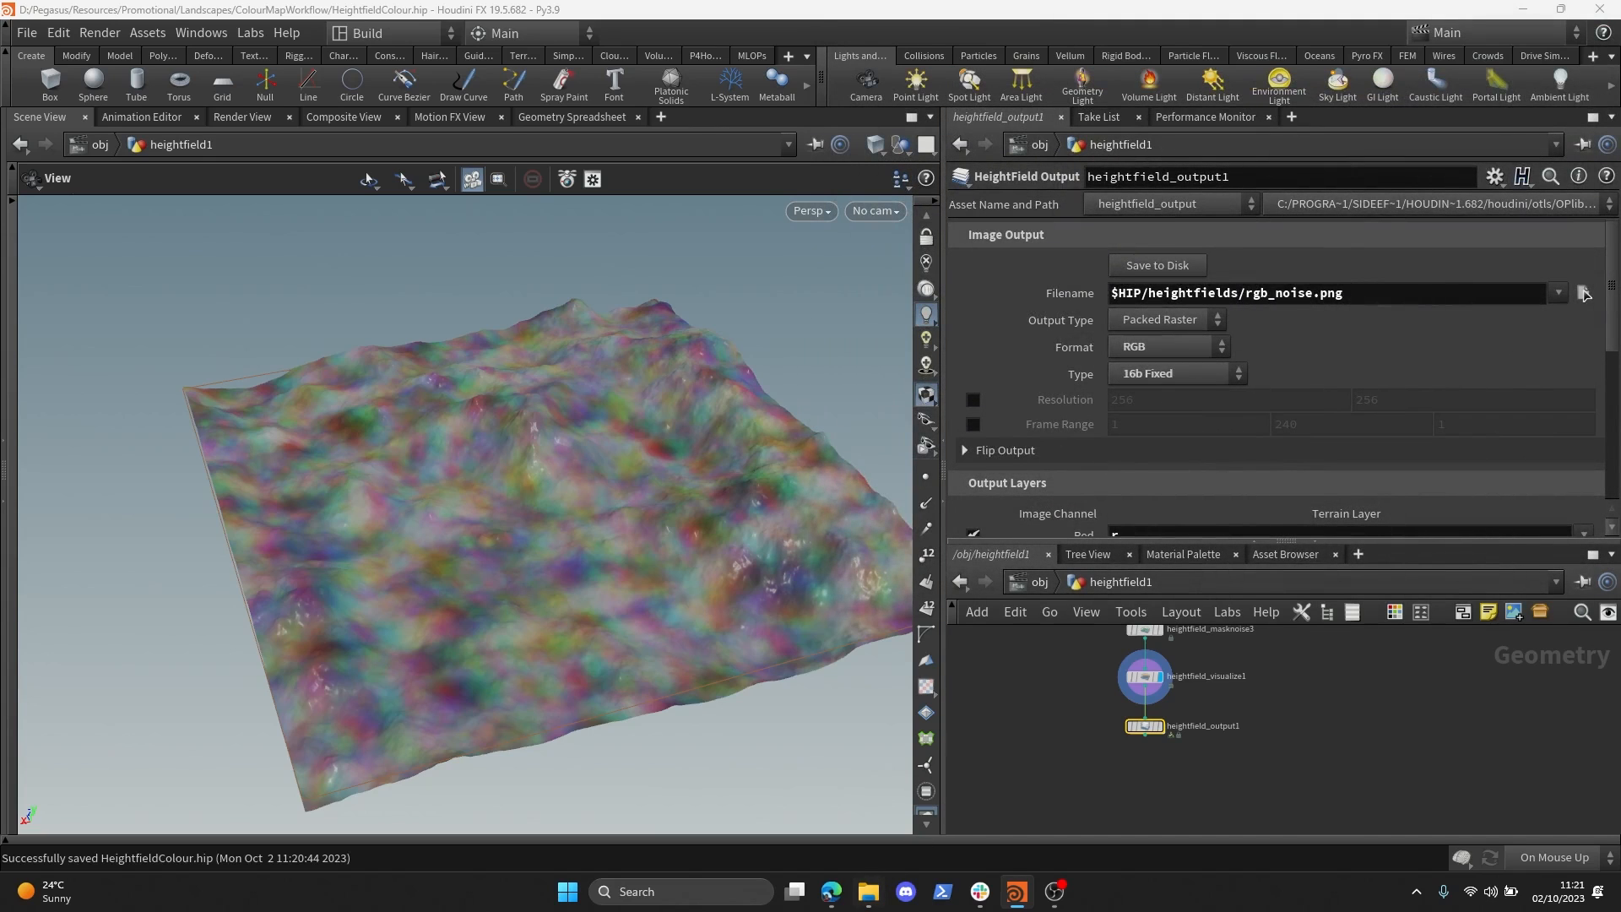
{"action": "left_click", "coordinate": [869, 891]}
{"action": "left_click", "coordinate": [705, 276]}
{"action": "type", "text": "D:/Pegasus/Resources/Promotional/Landscapes/ColourMapWorkflow/heightfields/"}
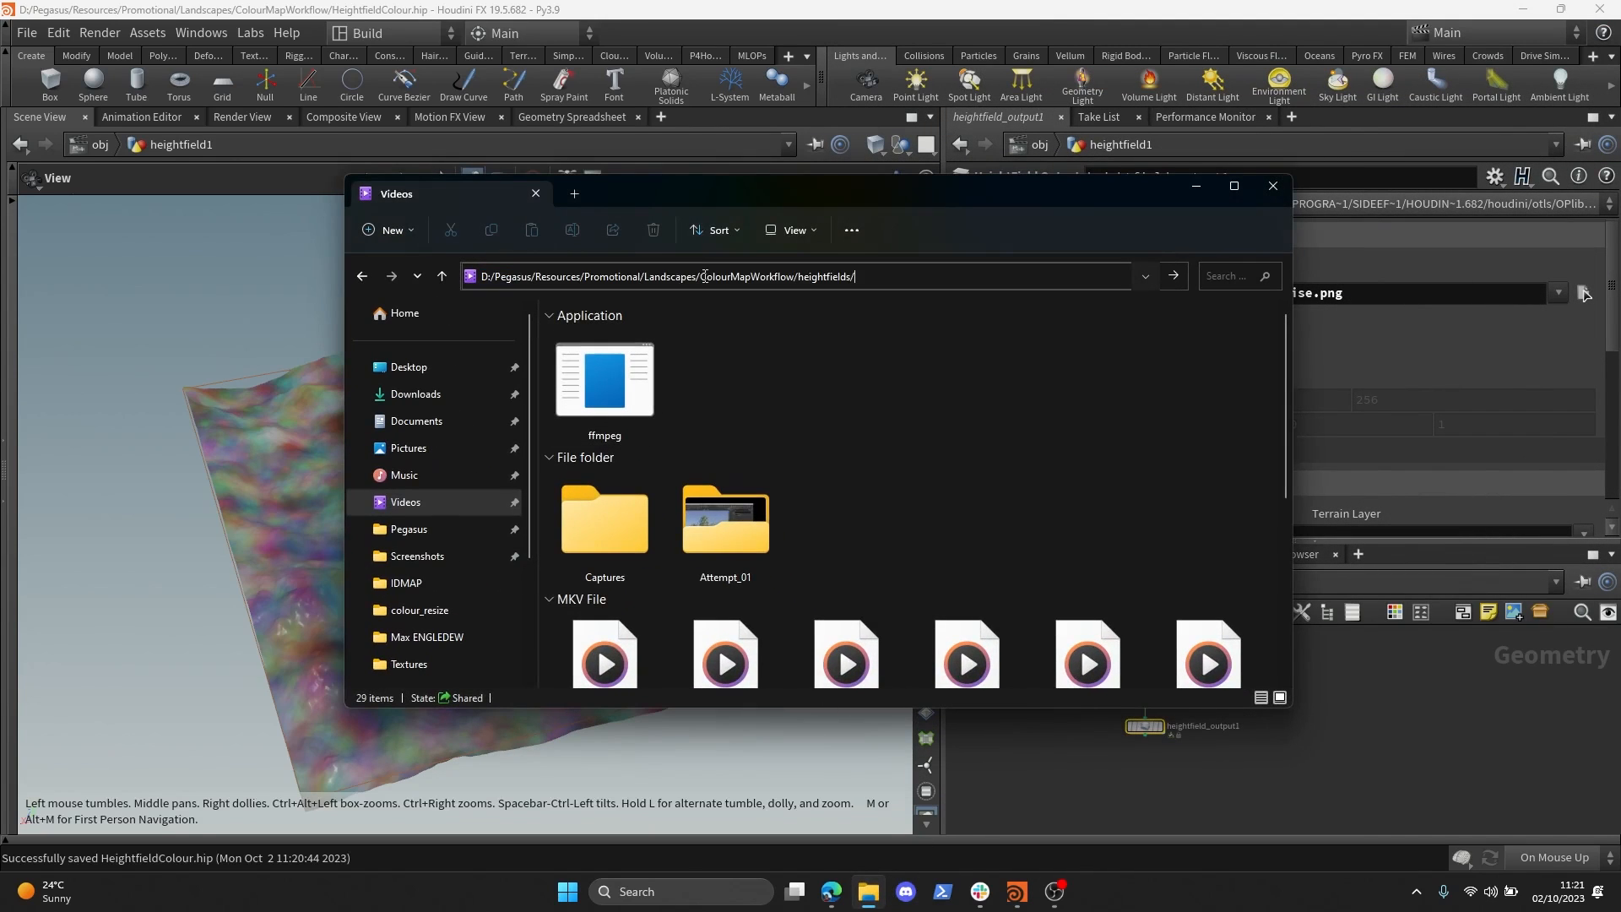
{"action": "key", "text": "Return"}
{"action": "scroll", "coordinate": [663, 405], "scroll_direction": "up", "scroll_amount": 2, "text": "ctrl"}
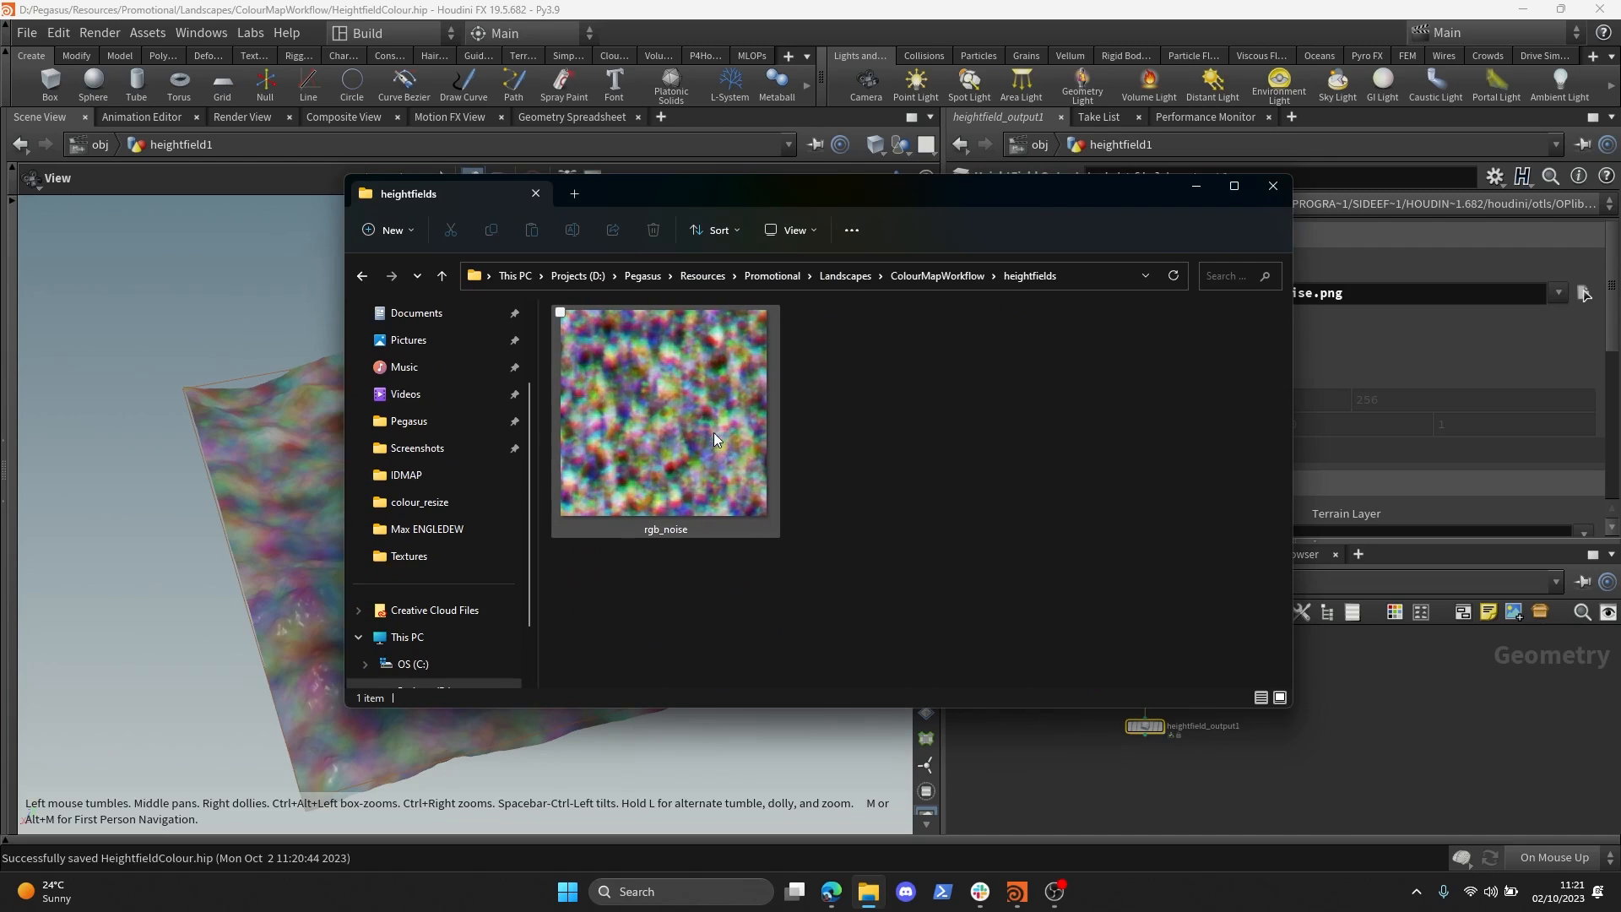
- Open rgb_noise.png to check the exported color map, then close it and return to Houdini
{"action": "double_click", "coordinate": [724, 427]}
{"action": "scroll", "coordinate": [918, 469], "scroll_direction": "up", "scroll_amount": 5}
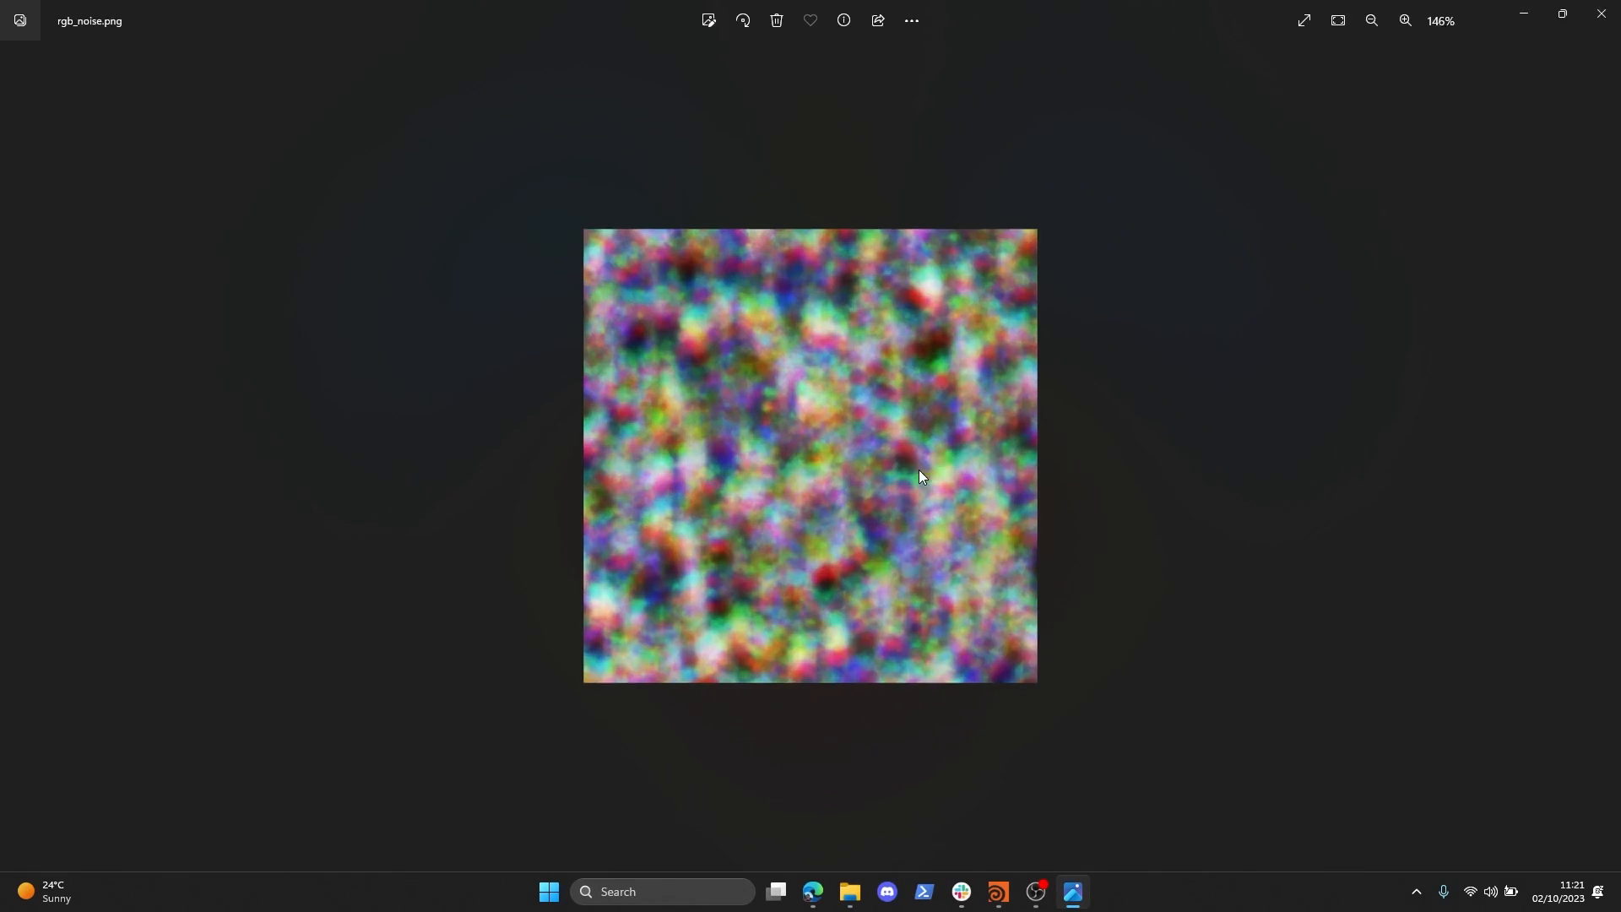
{"action": "left_click", "coordinate": [1603, 19]}
{"action": "left_click", "coordinate": [1197, 188]}
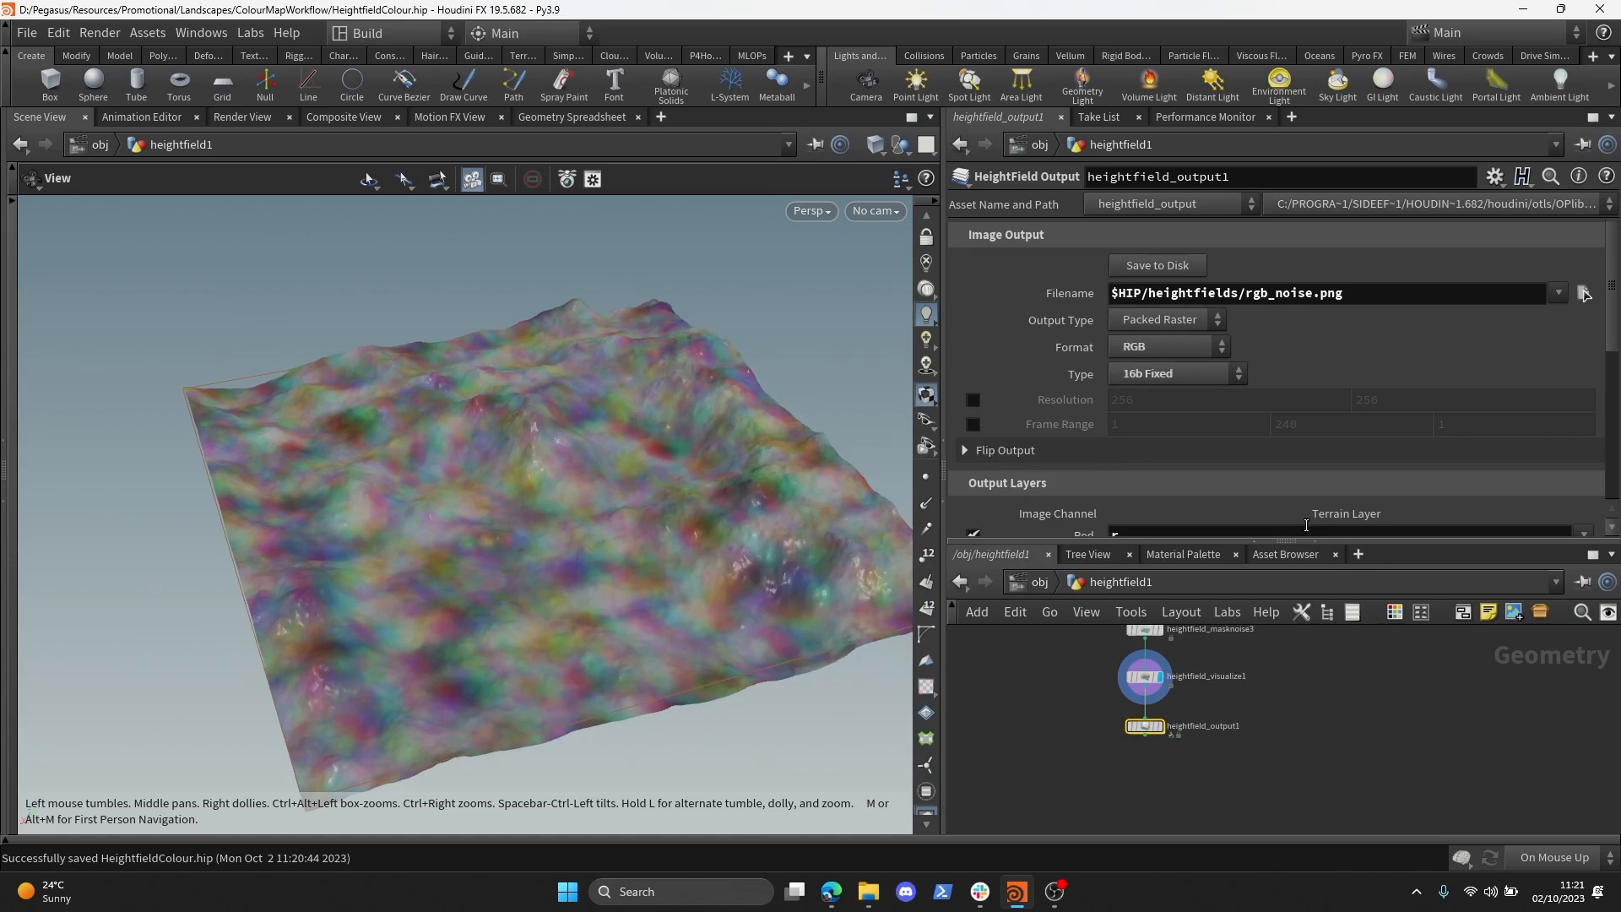
- Collapse the three mask noise nodes into a subnet and rename it rgb_noise
{"action": "left_click_drag", "start_coordinate": [1339, 554], "coordinate": [1339, 443]}
{"action": "key", "text": "h"}
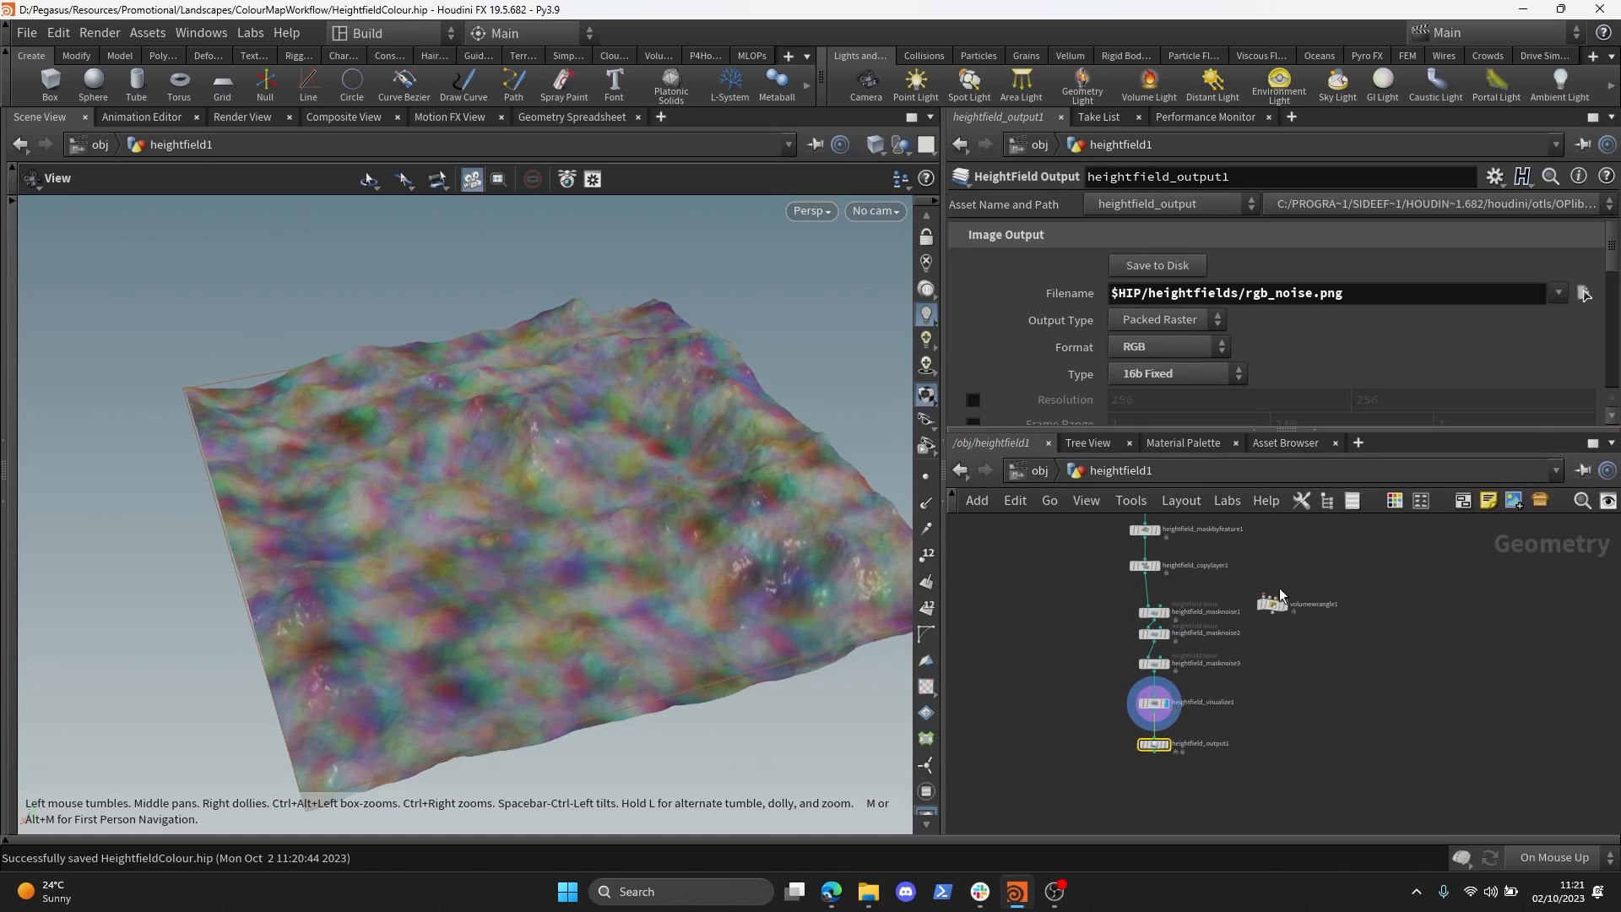
{"action": "left_click_drag", "start_coordinate": [1253, 664], "coordinate": [1253, 664]}
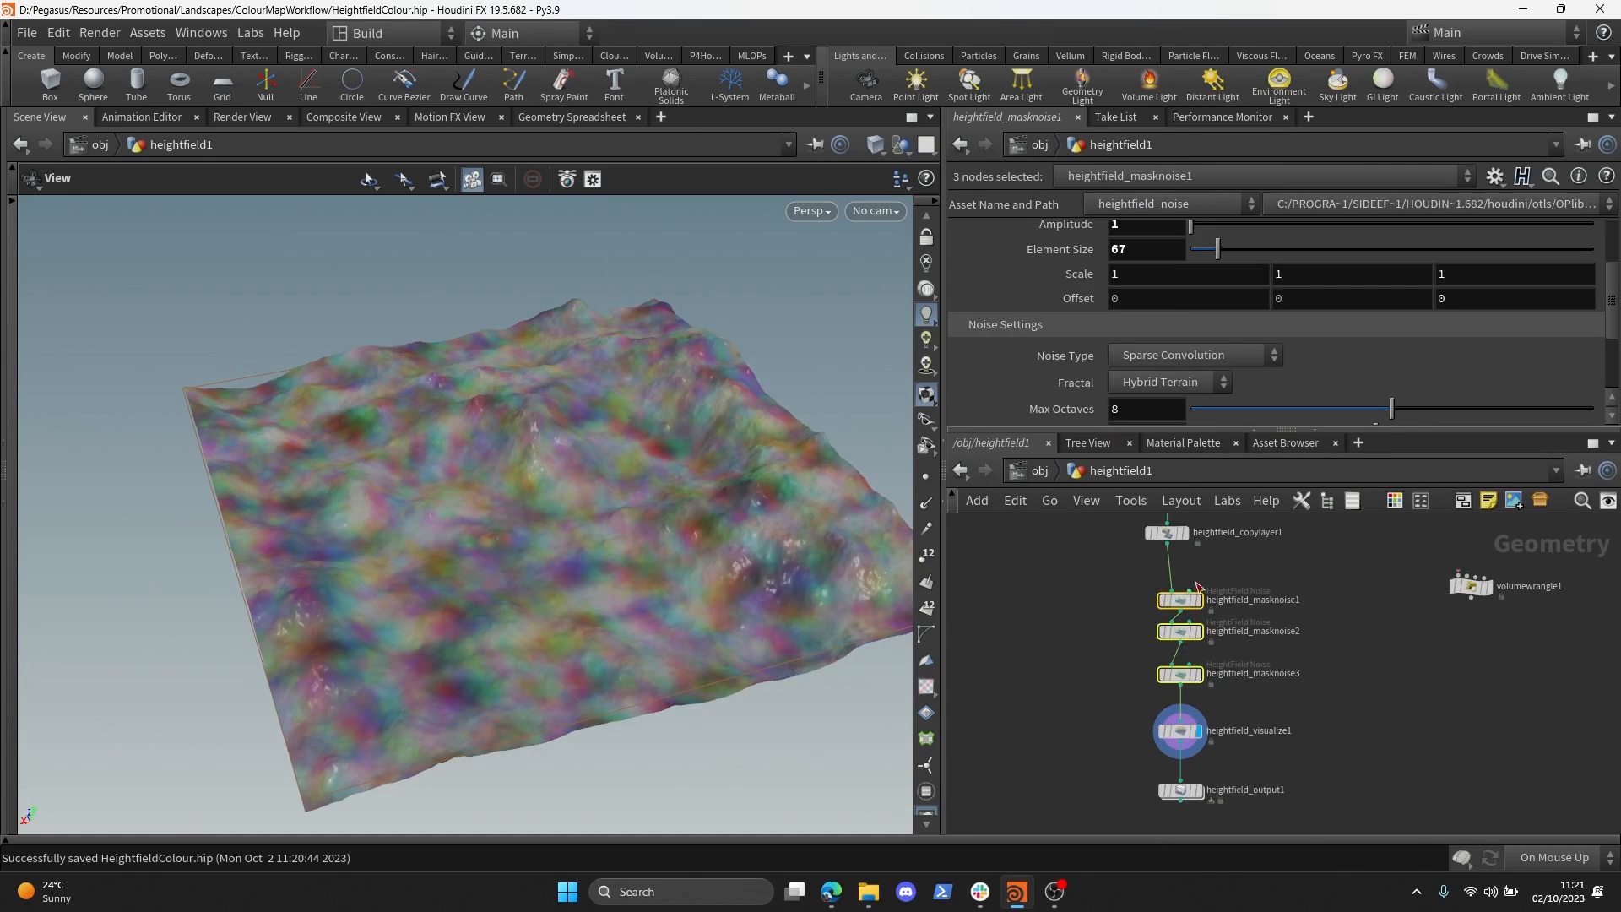
{"action": "scroll", "coordinate": [1207, 598], "scroll_direction": "up", "scroll_amount": 3}
{"action": "right_click", "coordinate": [1175, 594]}
{"action": "mouse_move", "coordinate": [1271, 433]}
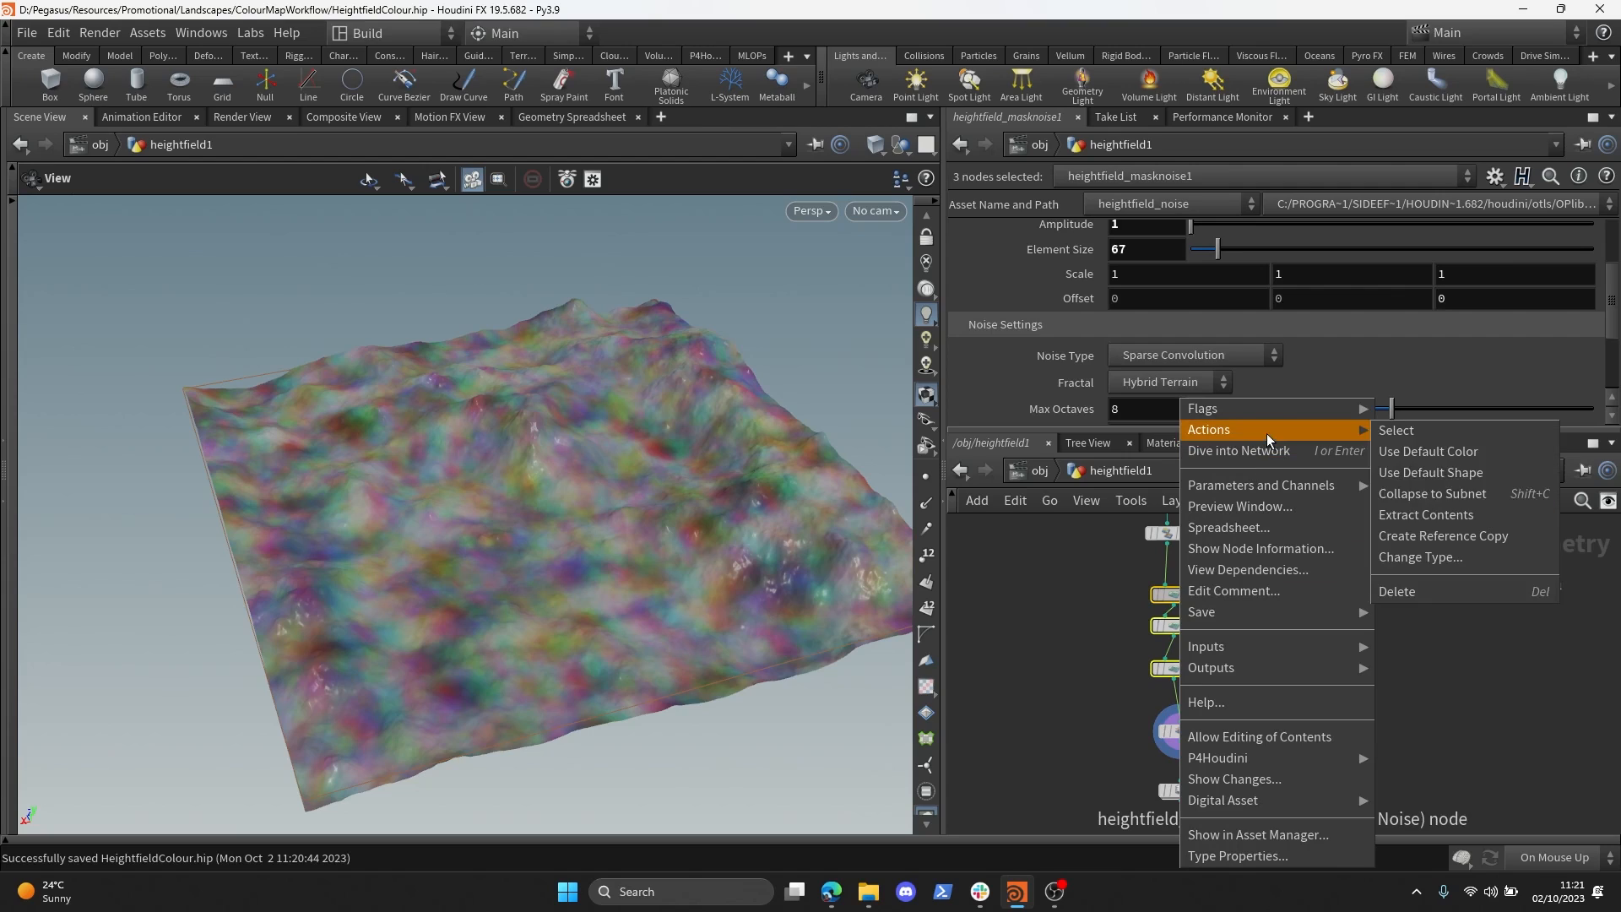
{"action": "left_click", "coordinate": [1463, 492]}
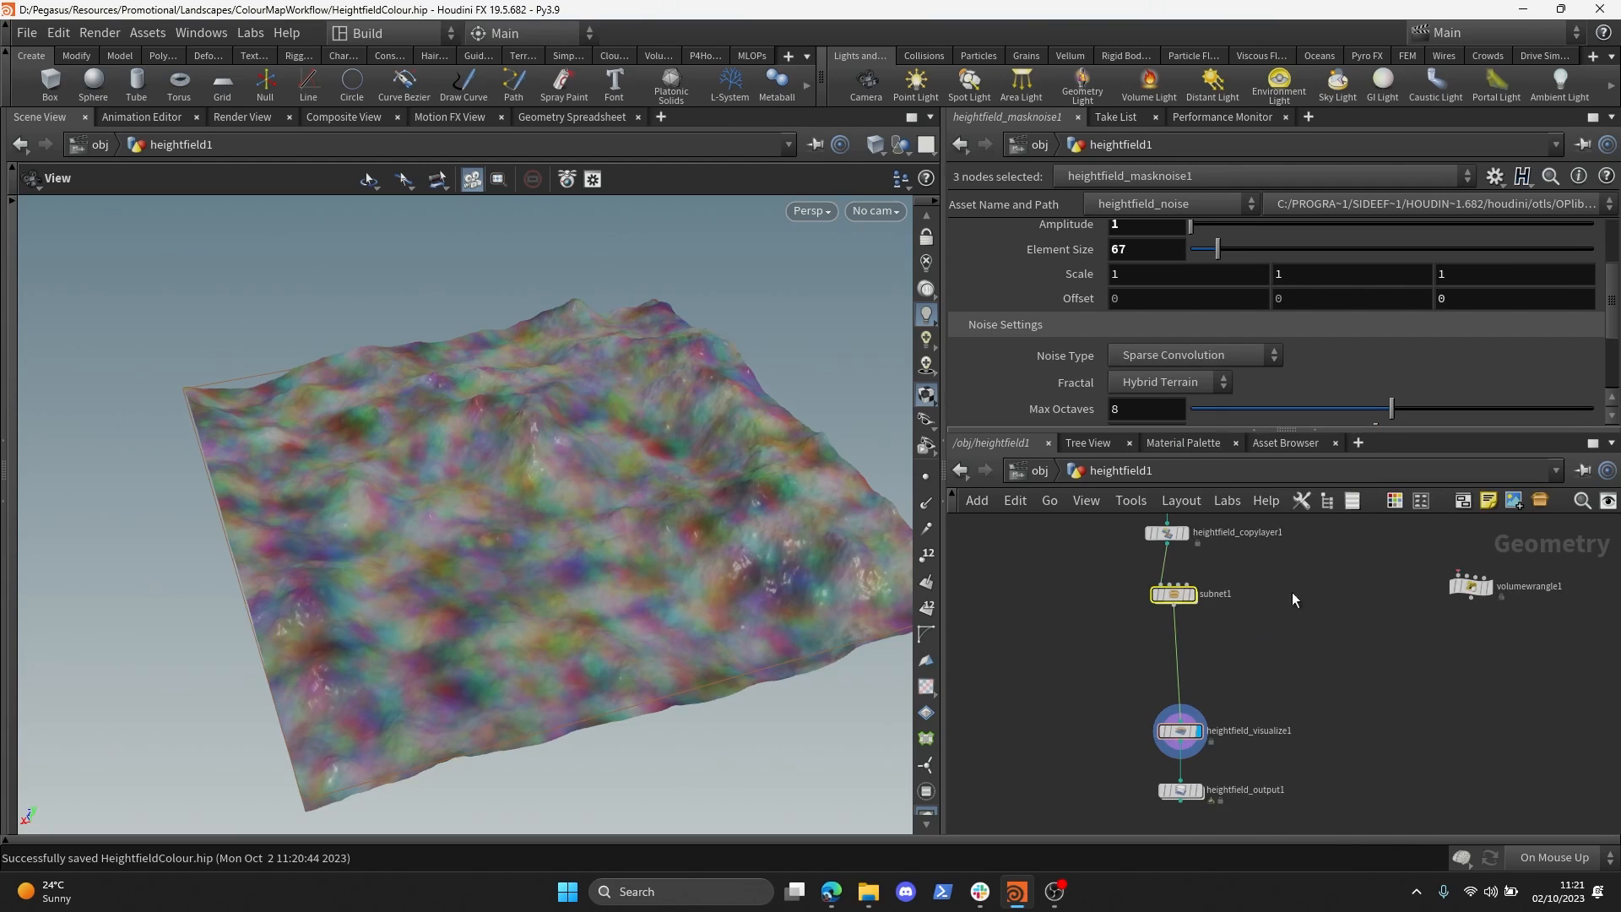
{"action": "double_click", "coordinate": [1226, 595]}
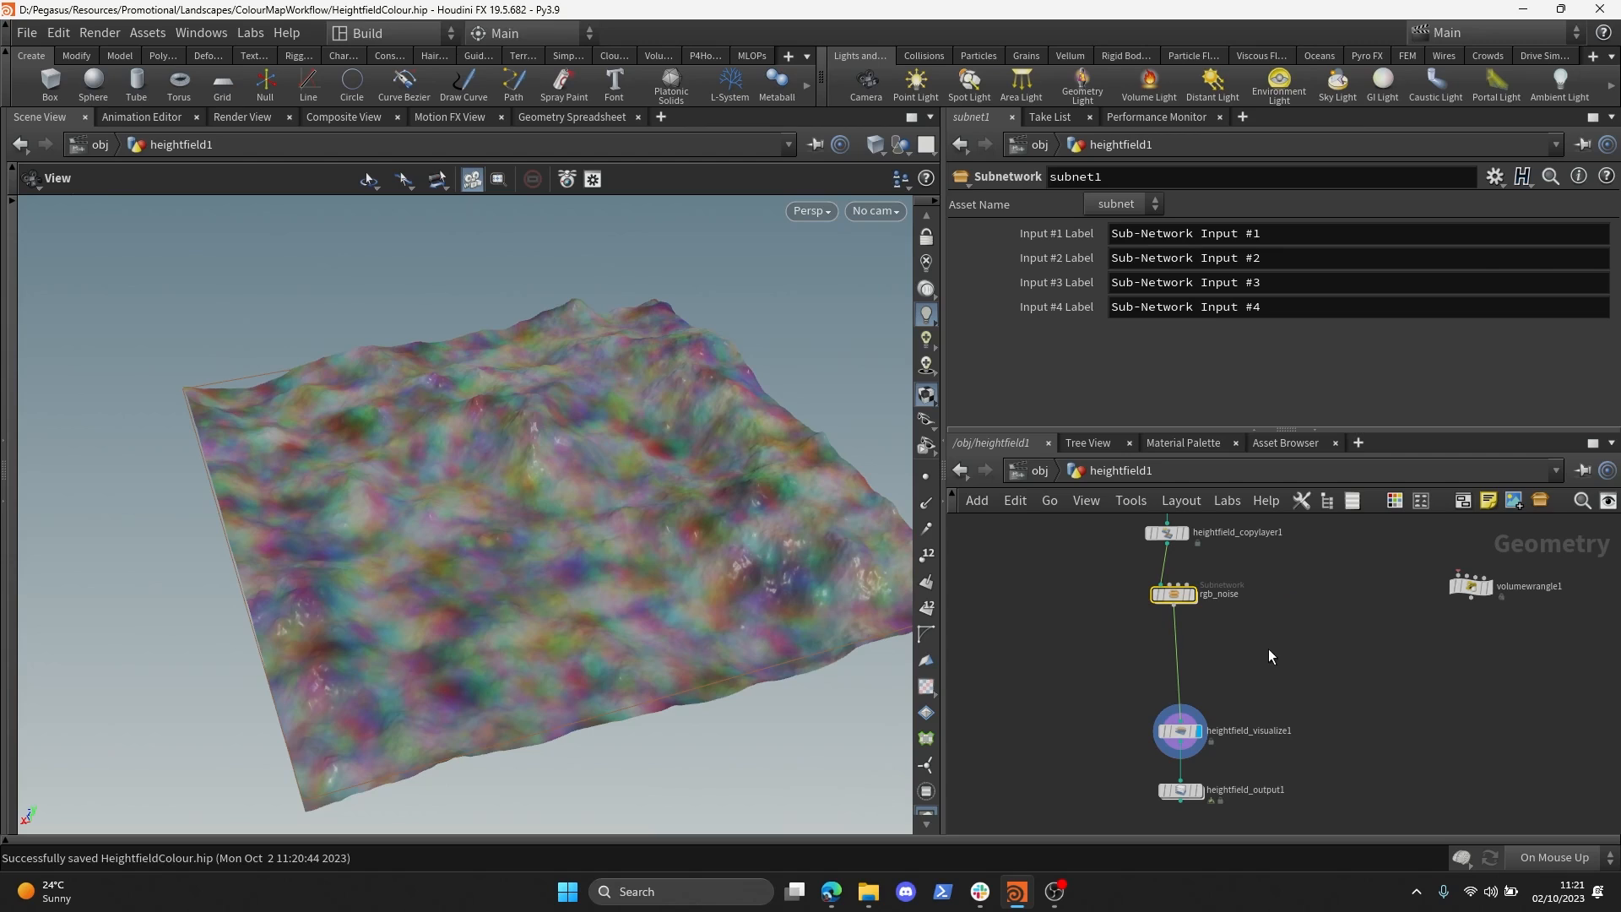
- Move the heightfield_visualize1 node between heightfield_copylayer1 and rgb_noise, and display the rgb_noise subnet
{"action": "scroll", "coordinate": [1284, 667], "scroll_direction": "down", "scroll_amount": 1}
{"action": "left_click", "coordinate": [1200, 729]}
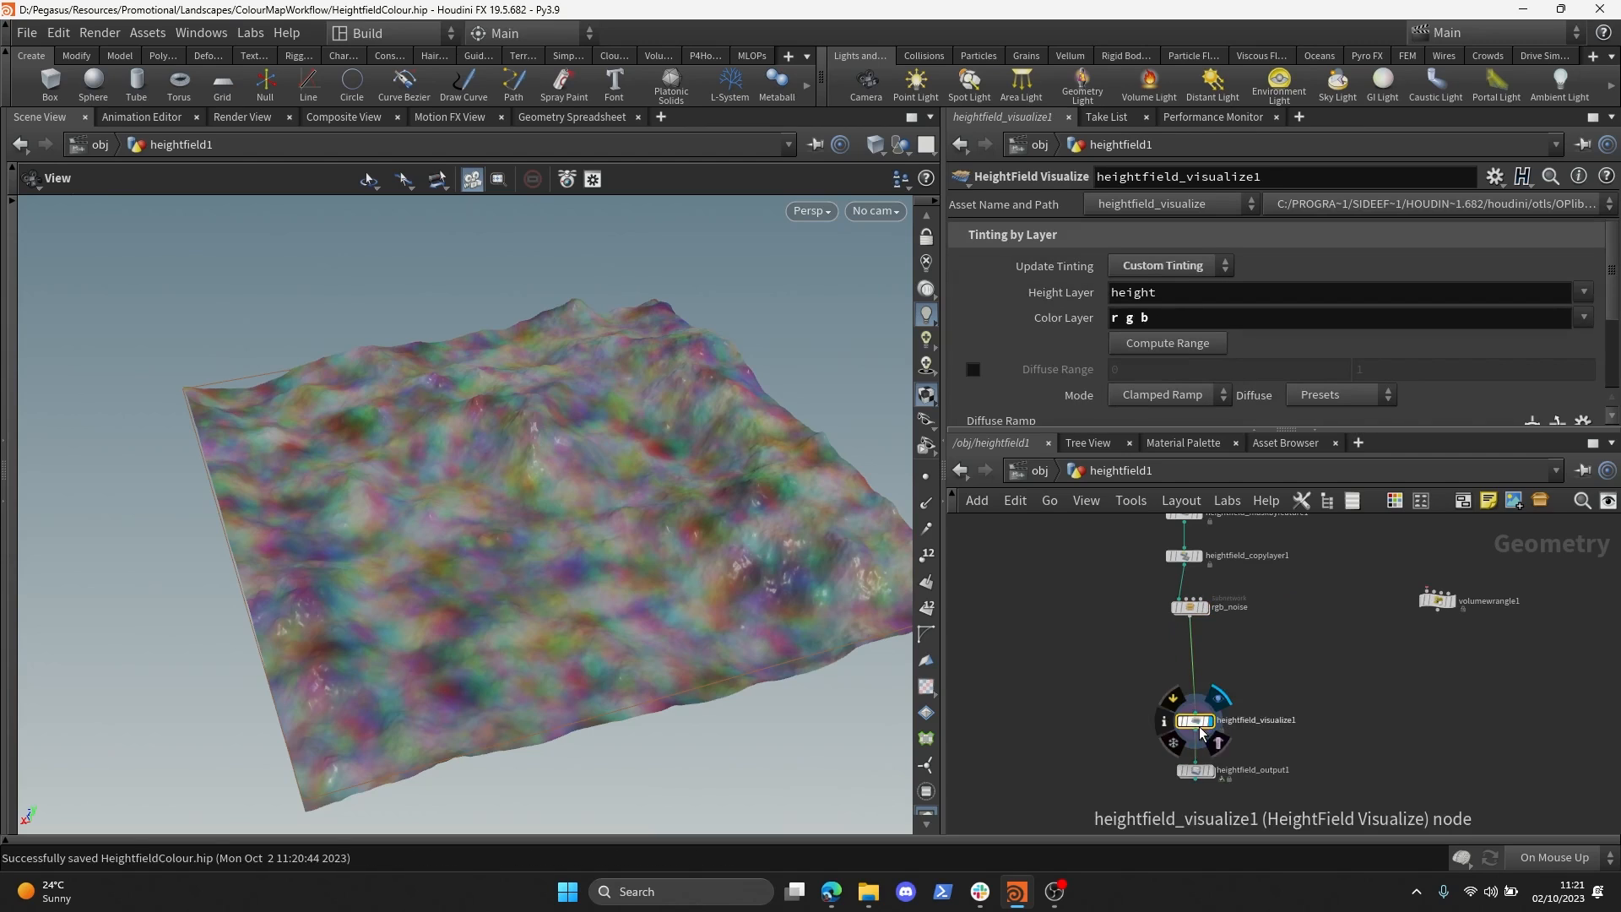
{"action": "key", "text": "ctrl+c"}
{"action": "key", "text": "Delete"}
{"action": "scroll", "coordinate": [1195, 613], "scroll_direction": "down", "scroll_amount": 1}
{"action": "left_click_drag", "start_coordinate": [1195, 614], "coordinate": [1118, 654]}
{"action": "key", "text": "ctrl+v"}
{"action": "scroll", "coordinate": [1216, 627], "scroll_direction": "up", "scroll_amount": 1}
{"action": "left_click", "coordinate": [1179, 620]}
{"action": "middle_click_drag", "start_coordinate": [1242, 600], "coordinate": [1240, 639]}
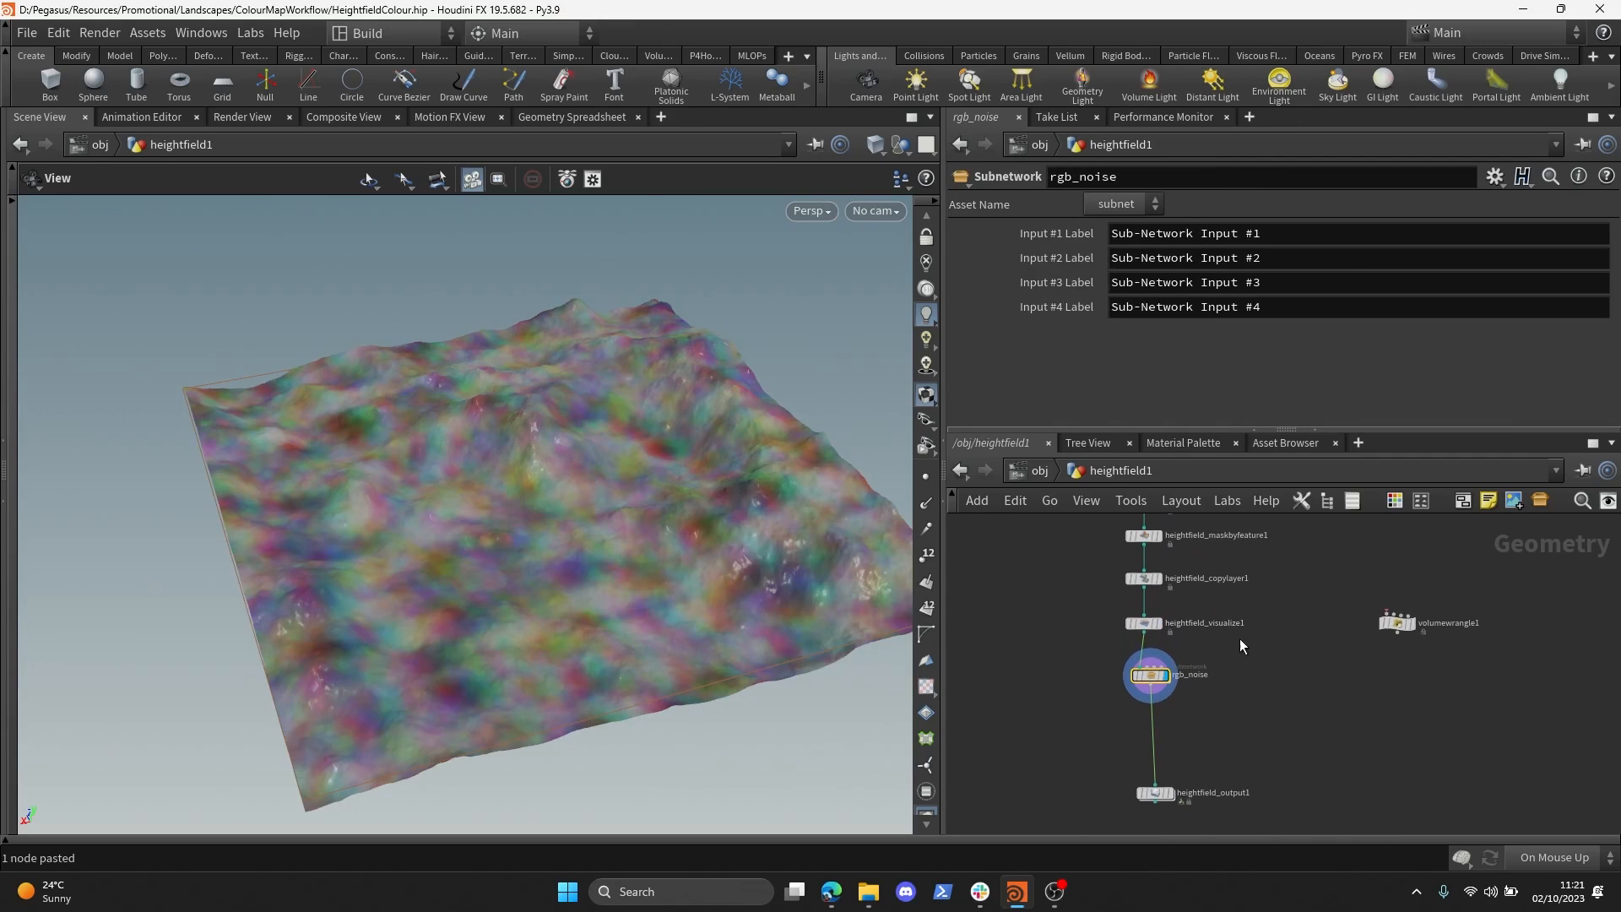
- Space out the nodes and insert a Null named Terrain_For_Texturing between heightfield_visualize1 and rgb_noise
{"action": "left_click", "coordinate": [1144, 623]}
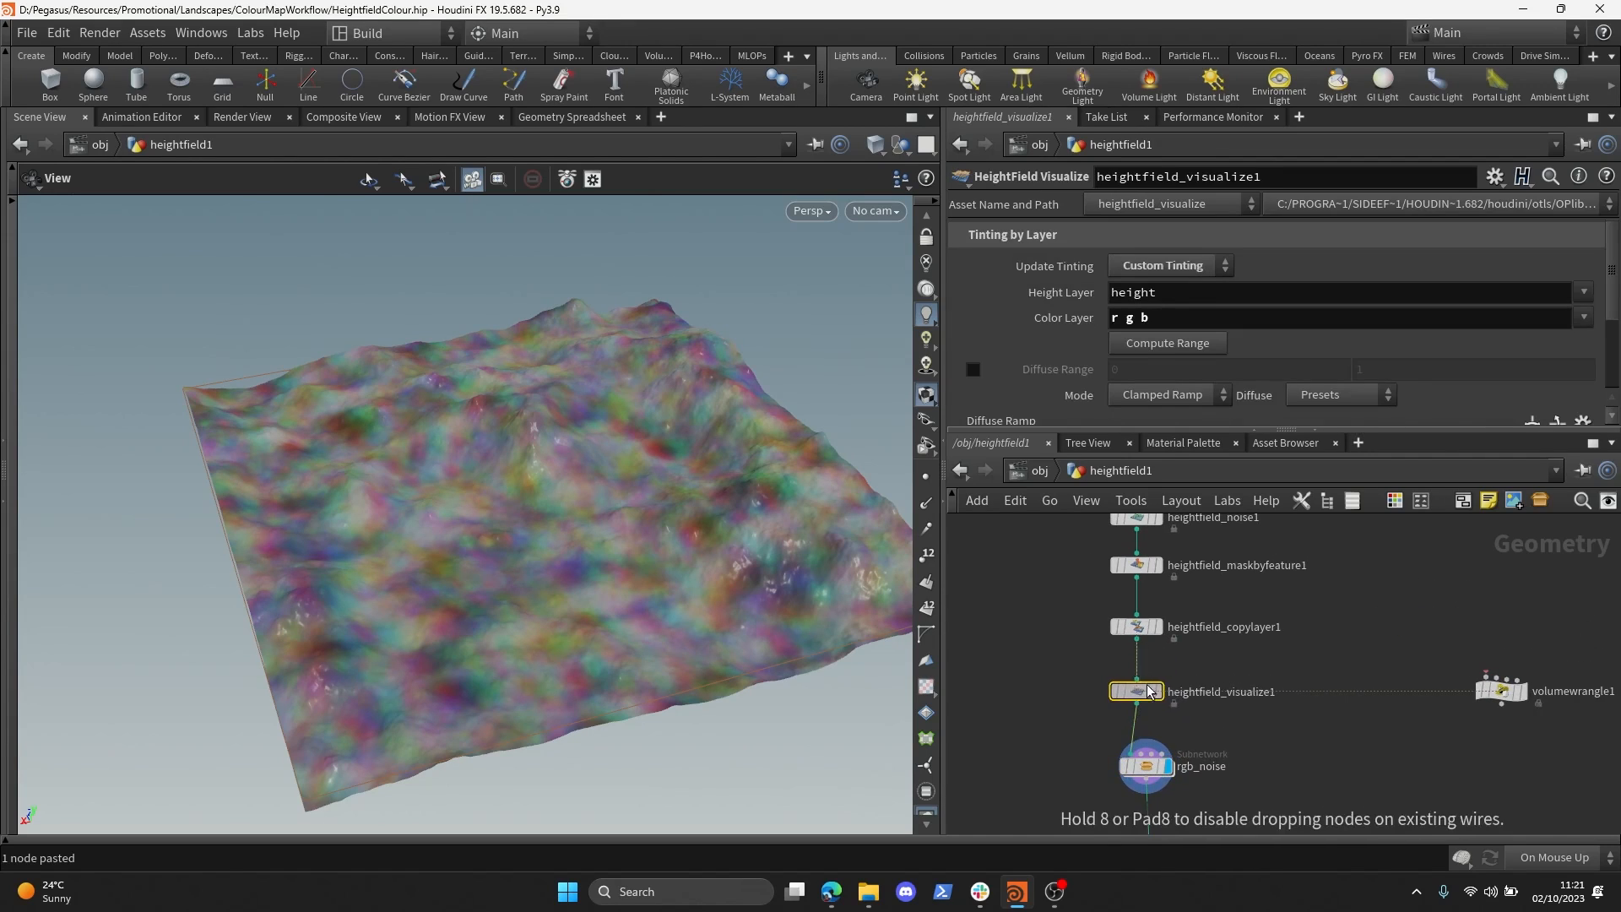
{"action": "scroll", "coordinate": [1147, 733], "scroll_direction": "up", "scroll_amount": 1}
{"action": "middle_click_drag", "start_coordinate": [1187, 629], "coordinate": [1215, 652]}
{"action": "left_click_drag", "start_coordinate": [1179, 682], "coordinate": [1177, 725]}
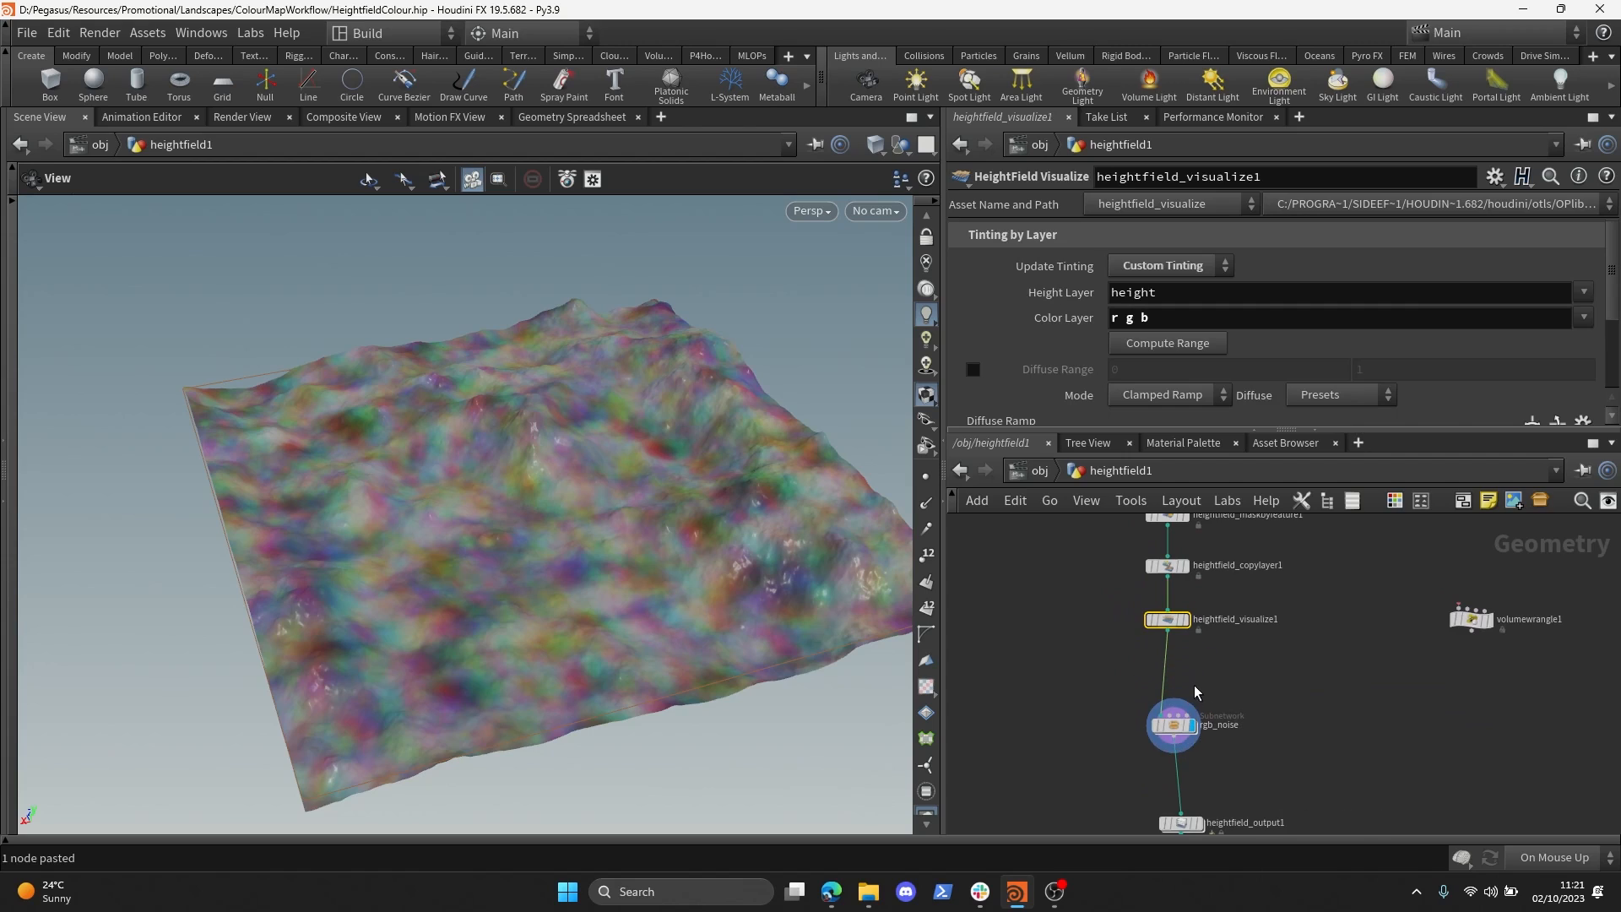
{"action": "left_click", "coordinate": [1194, 686]}
{"action": "key", "text": "Tab"}
{"action": "type", "text": "null"}
{"action": "key", "text": "Return"}
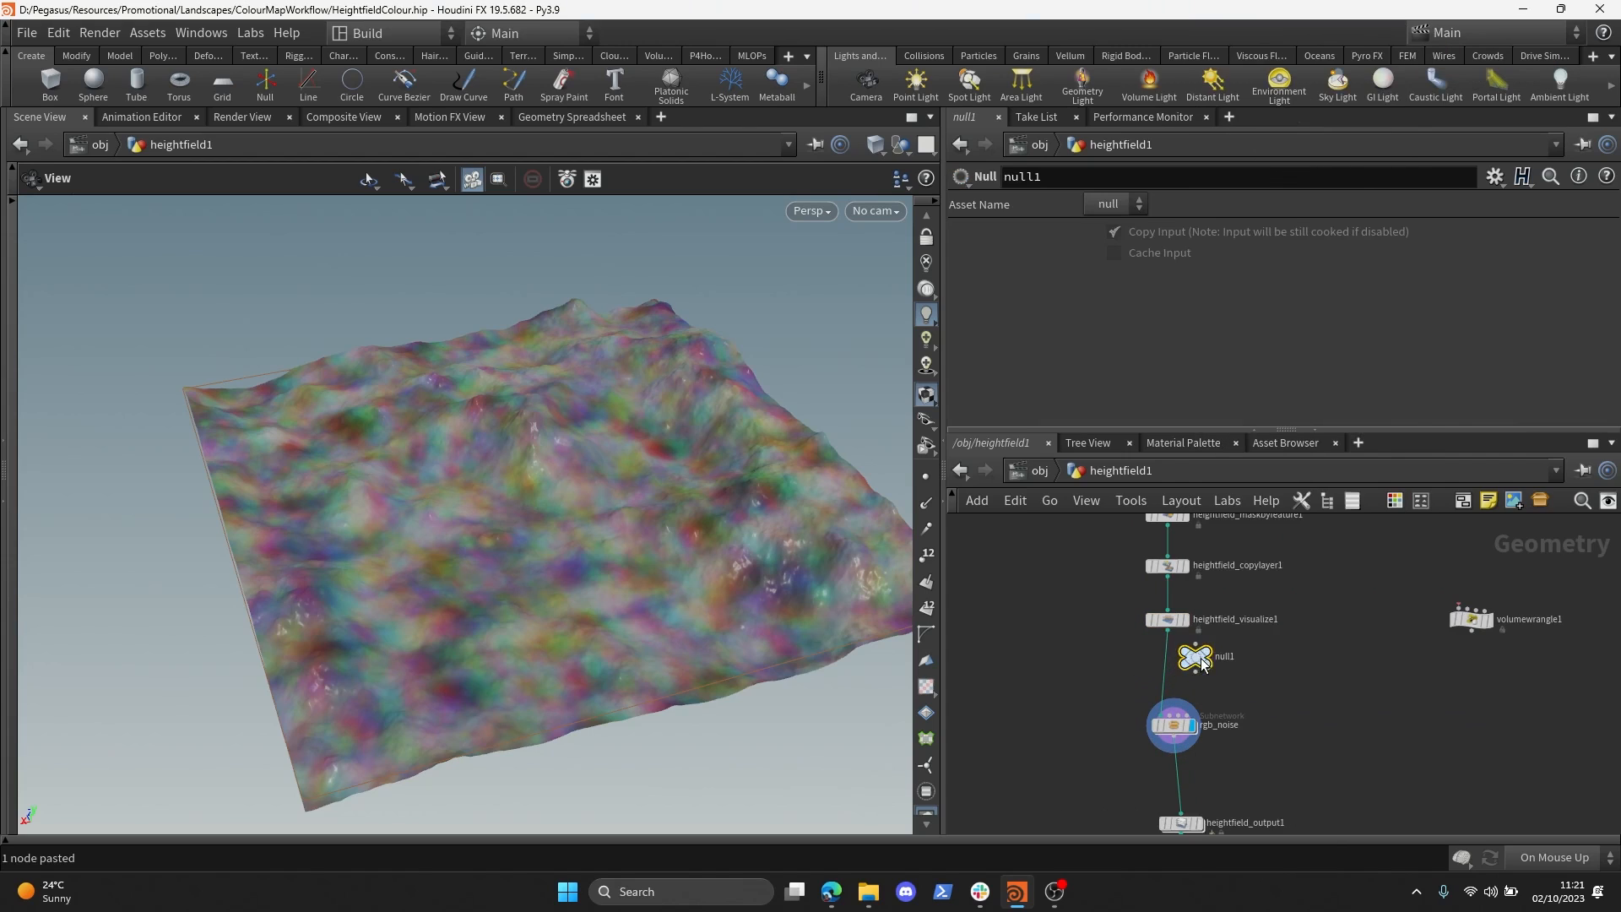
{"action": "left_click", "coordinate": [1190, 662]}
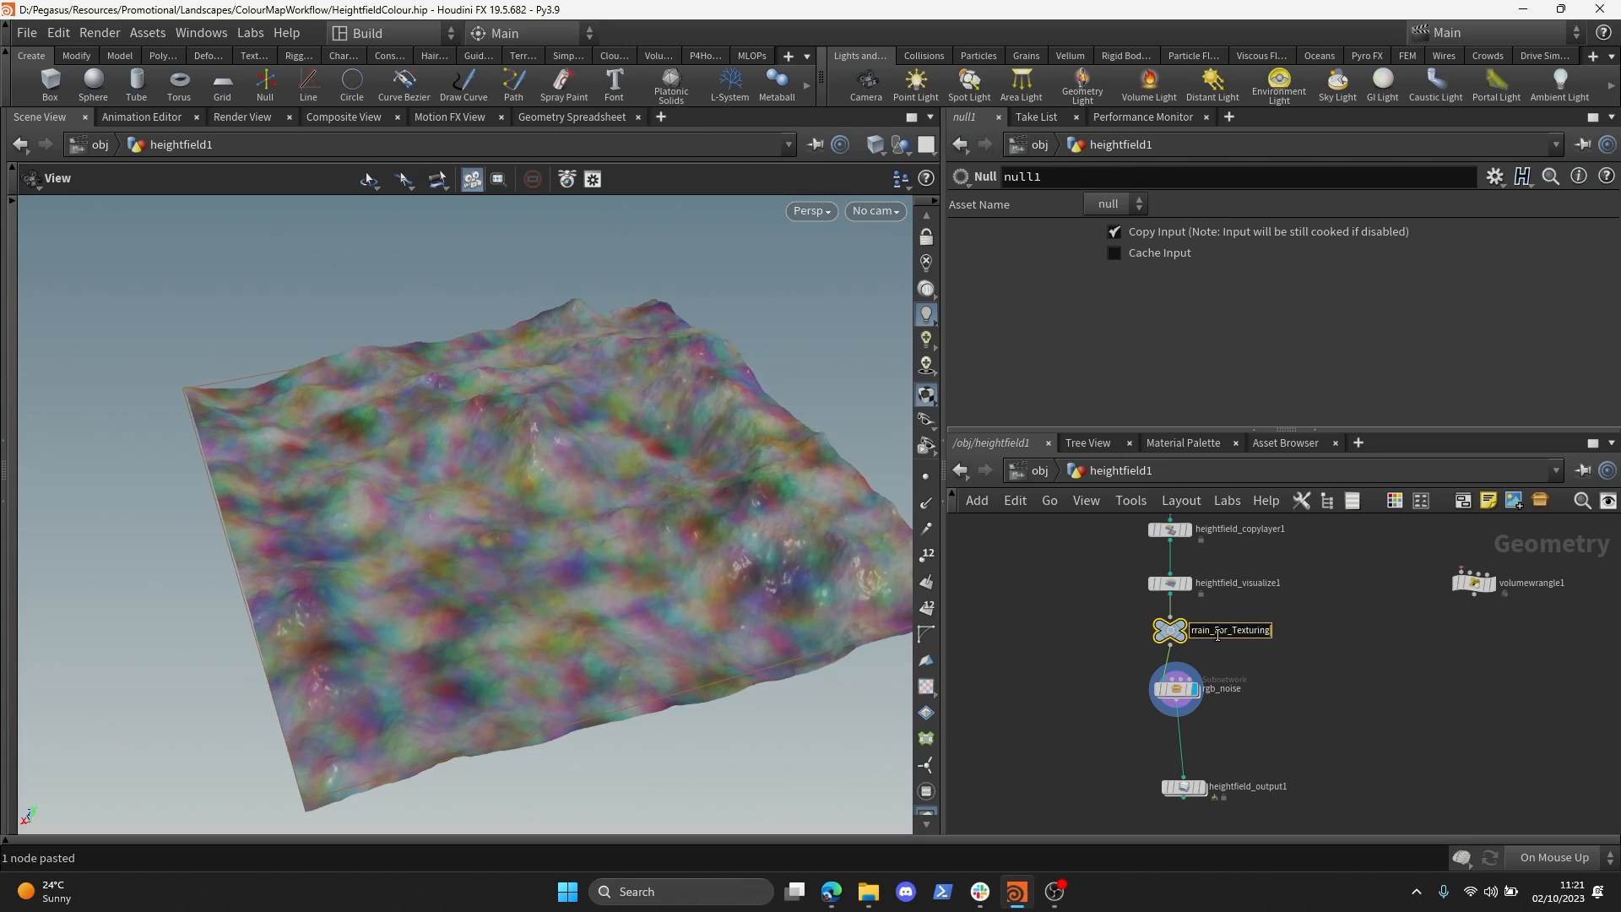
{"action": "key", "text": "Return"}
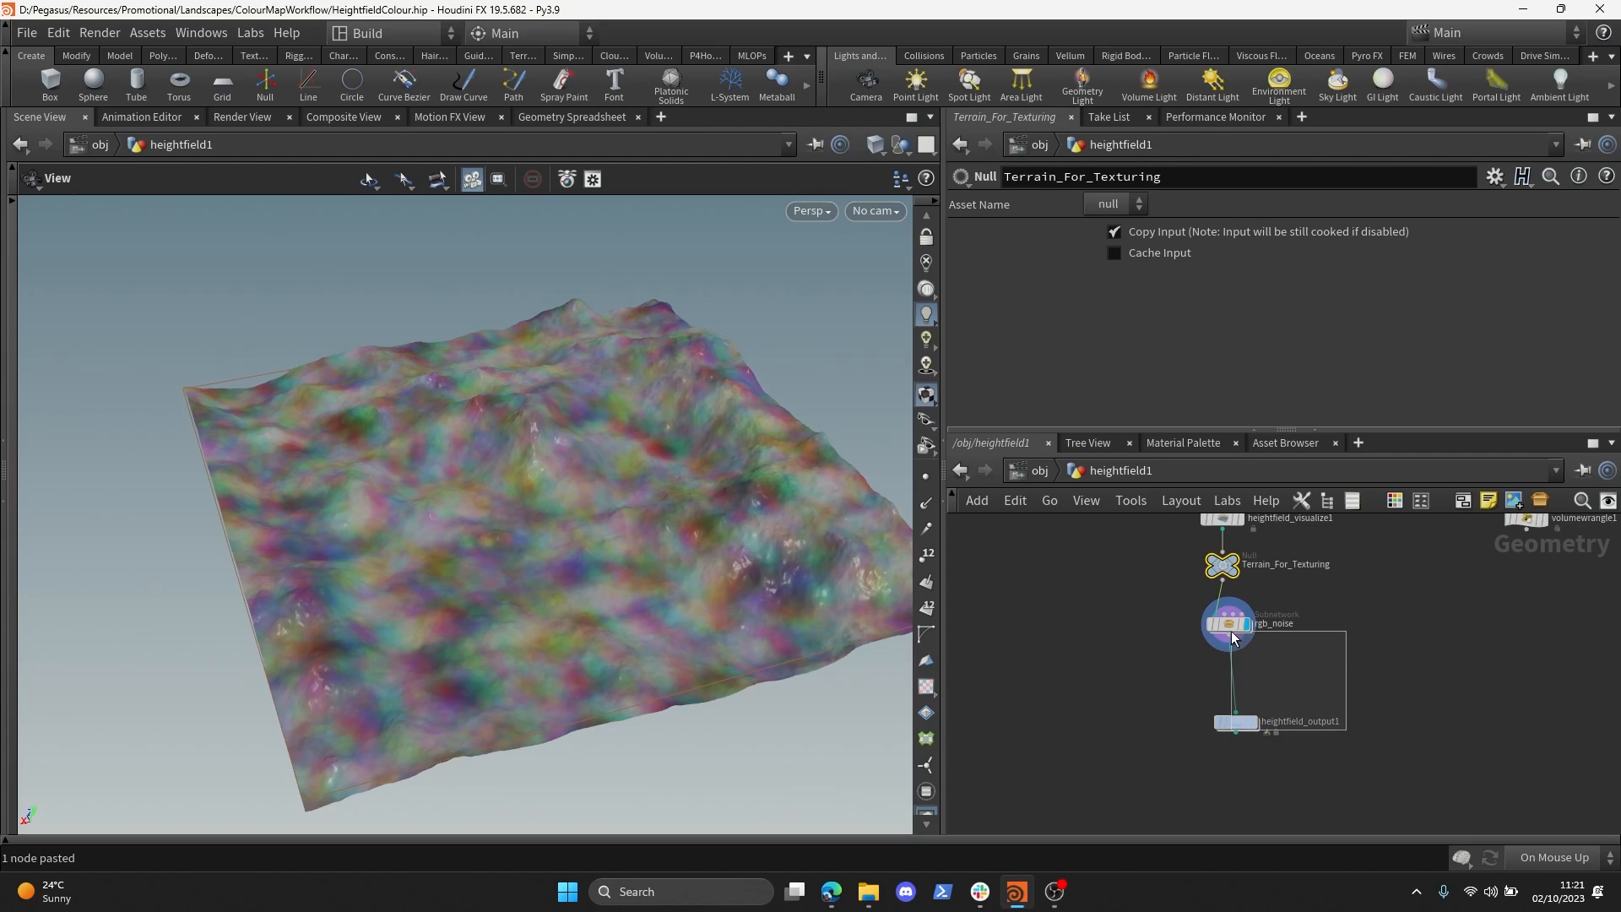
- Move rgb_noise and its output node aside as one branch, and start a second branch of File nodes below Terrain_For_Texturing
{"action": "left_click_drag", "start_coordinate": [1231, 638], "coordinate": [1044, 653]}
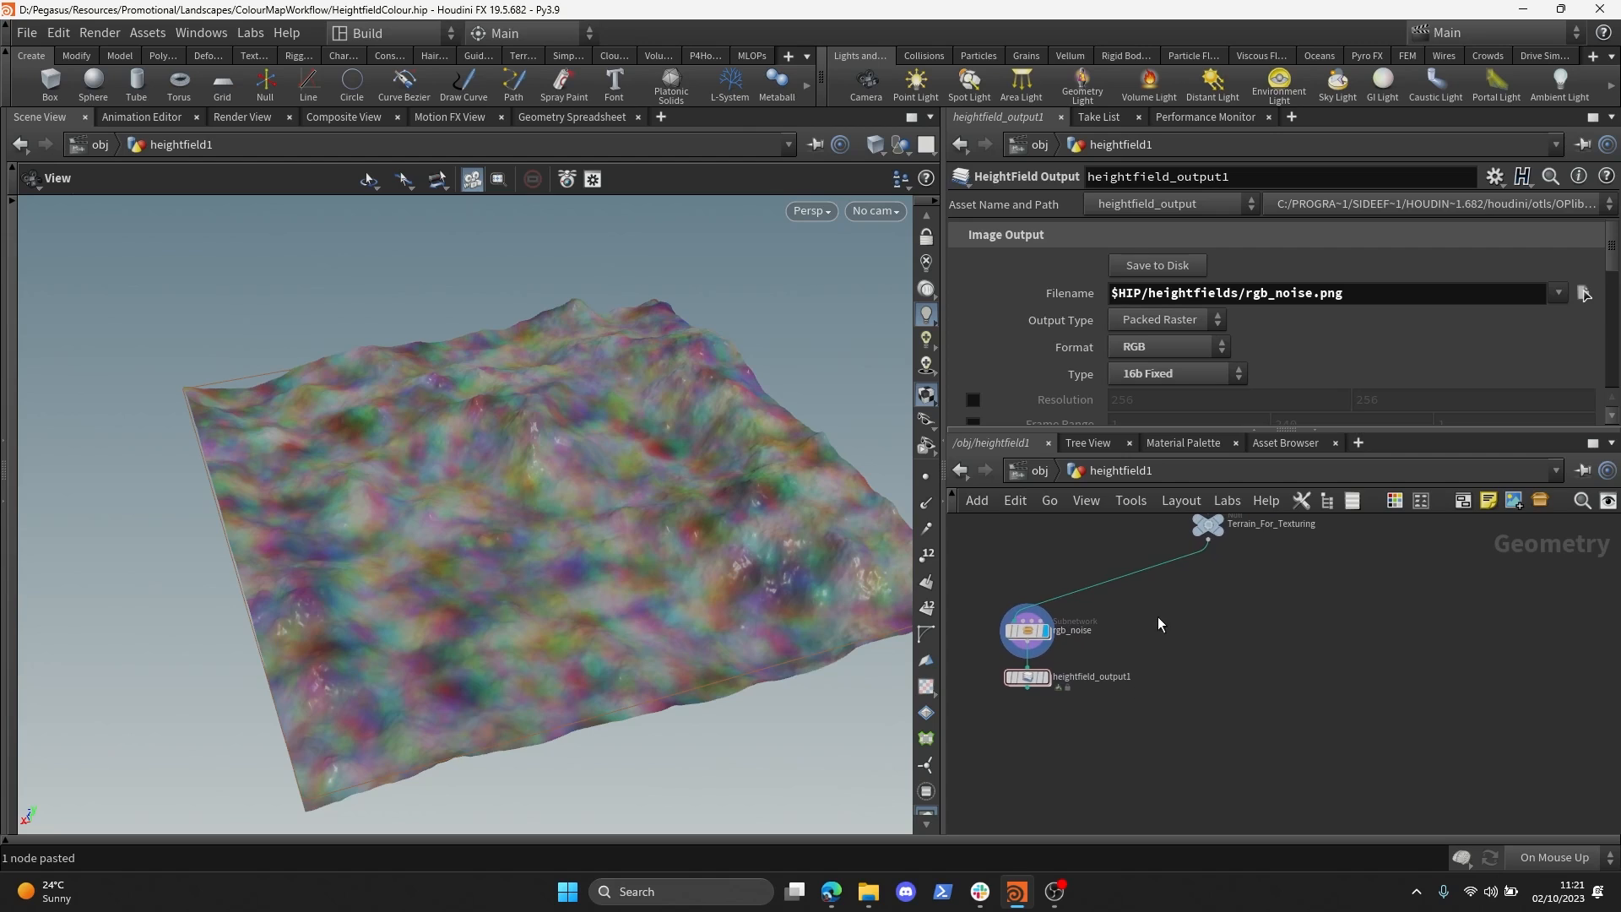
{"action": "middle_click_drag", "start_coordinate": [1173, 614], "coordinate": [1238, 630]}
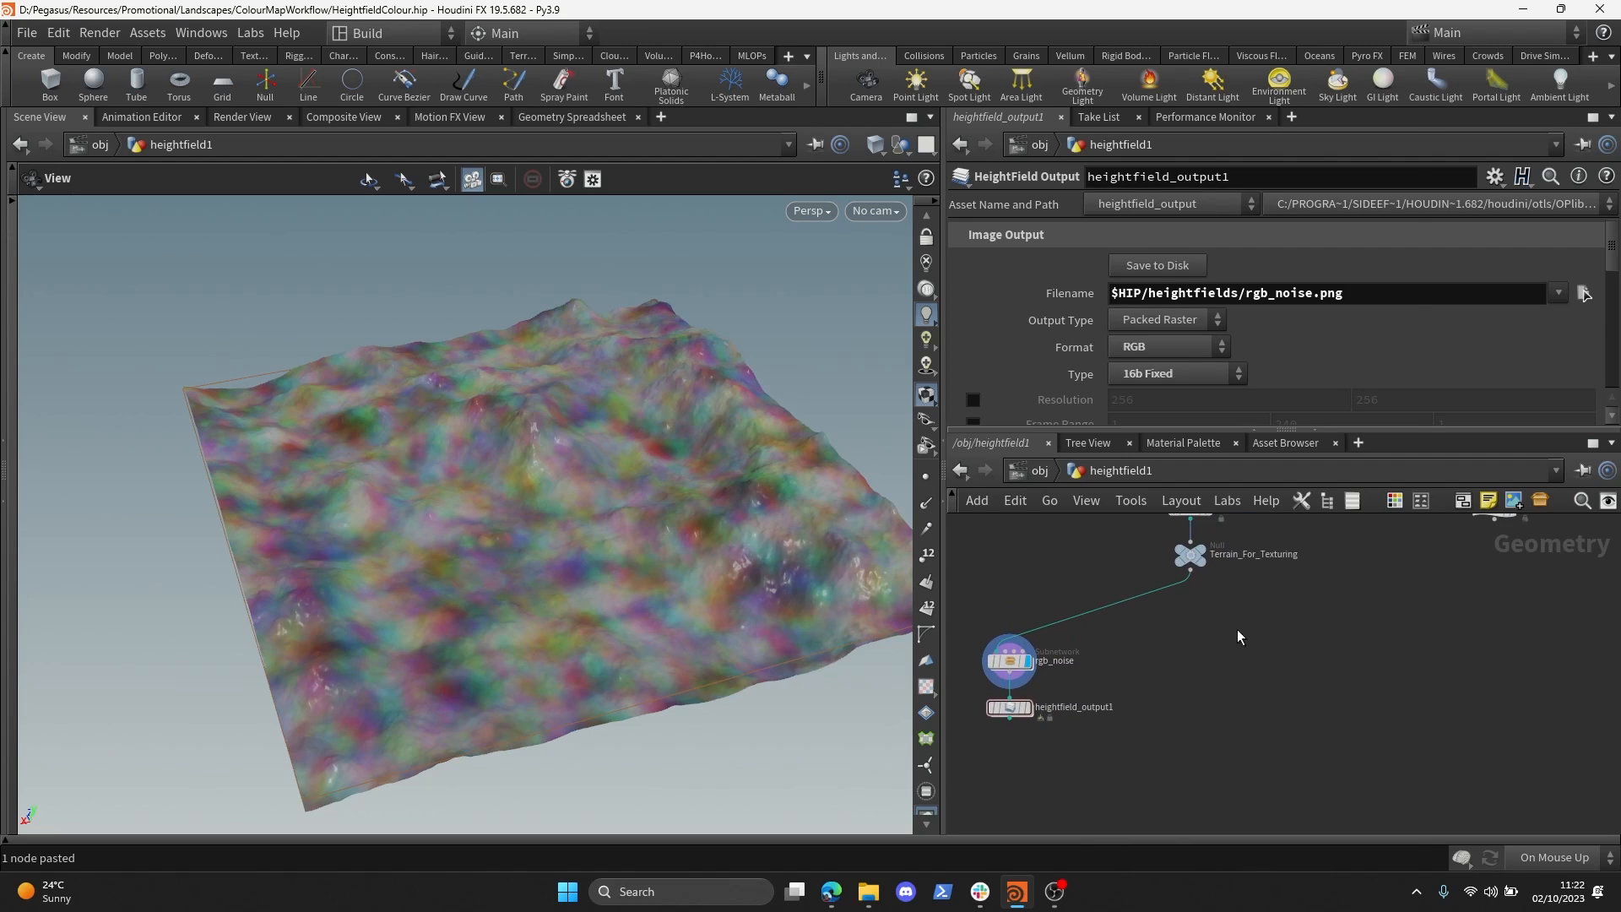
{"action": "key", "text": "Tab"}
{"action": "type", "text": "file"}
{"action": "key", "text": "Return"}
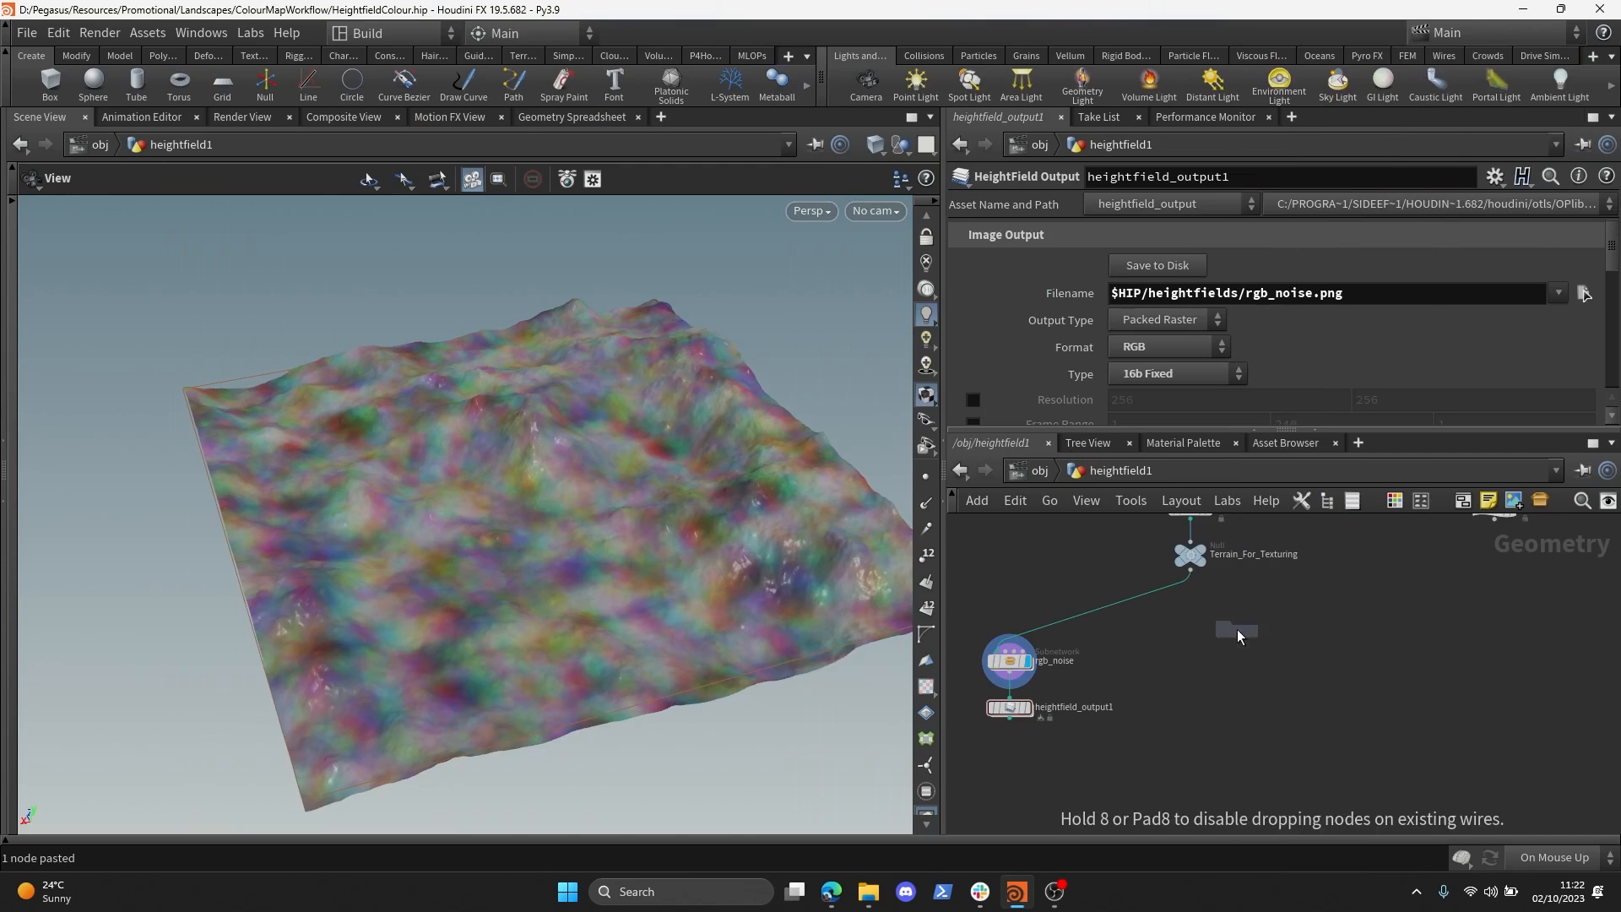
{"action": "left_click", "coordinate": [1196, 633]}
{"action": "left_click_drag", "start_coordinate": [1190, 572], "coordinate": [1206, 666]}
{"action": "left_click", "coordinate": [1196, 629]}
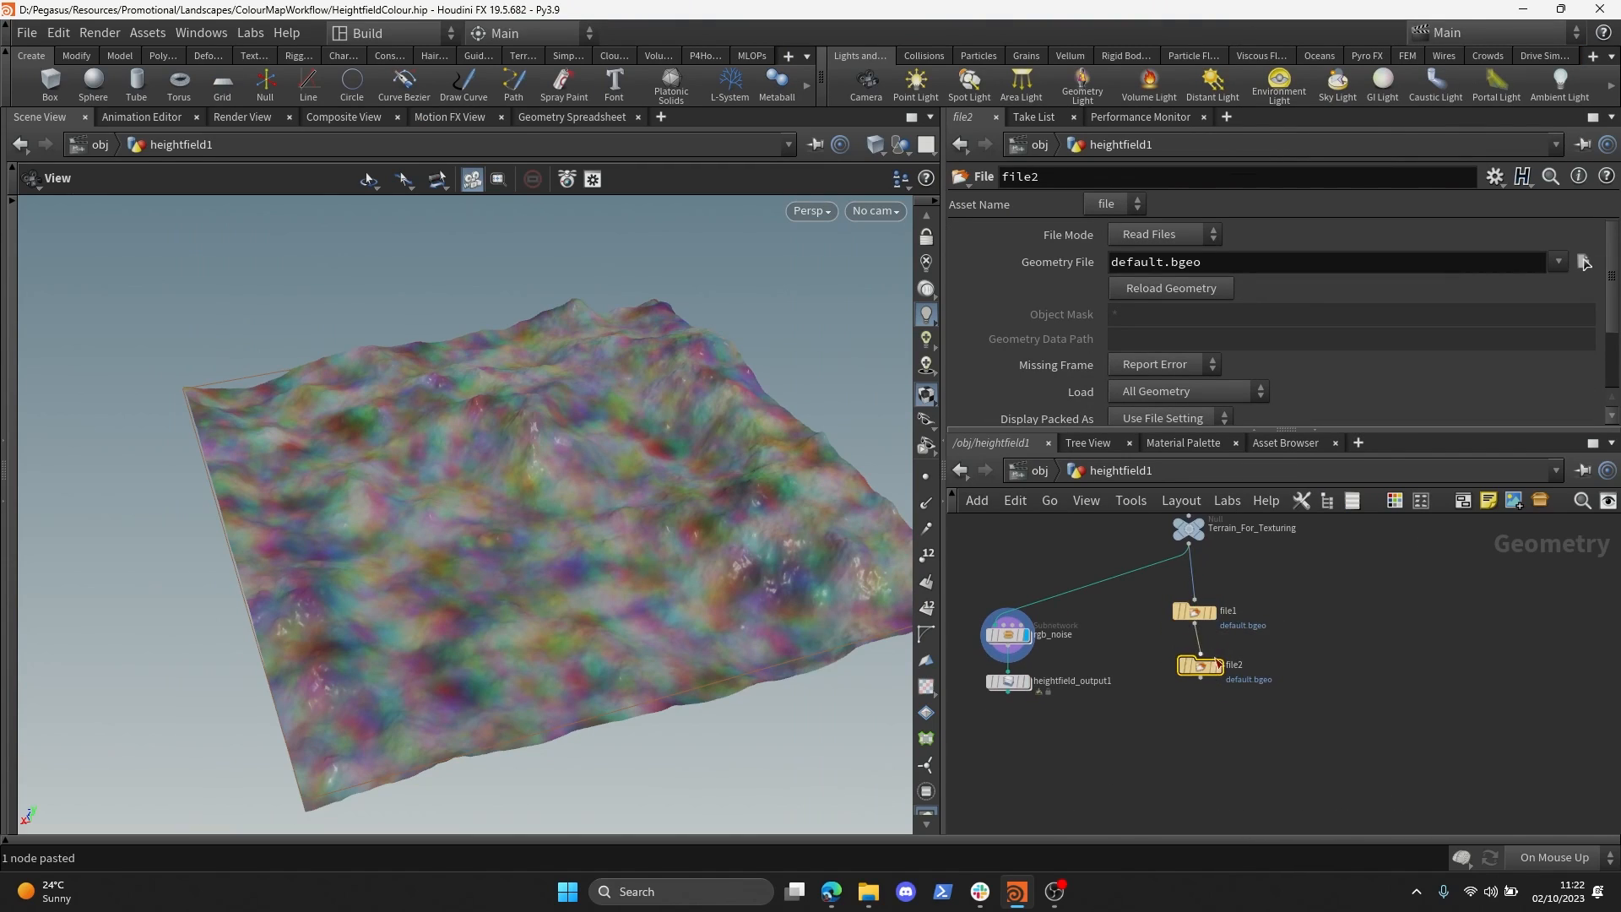
- Replace the File nodes with a HeightField File node wired below Terrain_For_Texturing
{"action": "key", "text": "Delete"}
{"action": "key", "text": "Tab"}
{"action": "type", "text": "hf"}
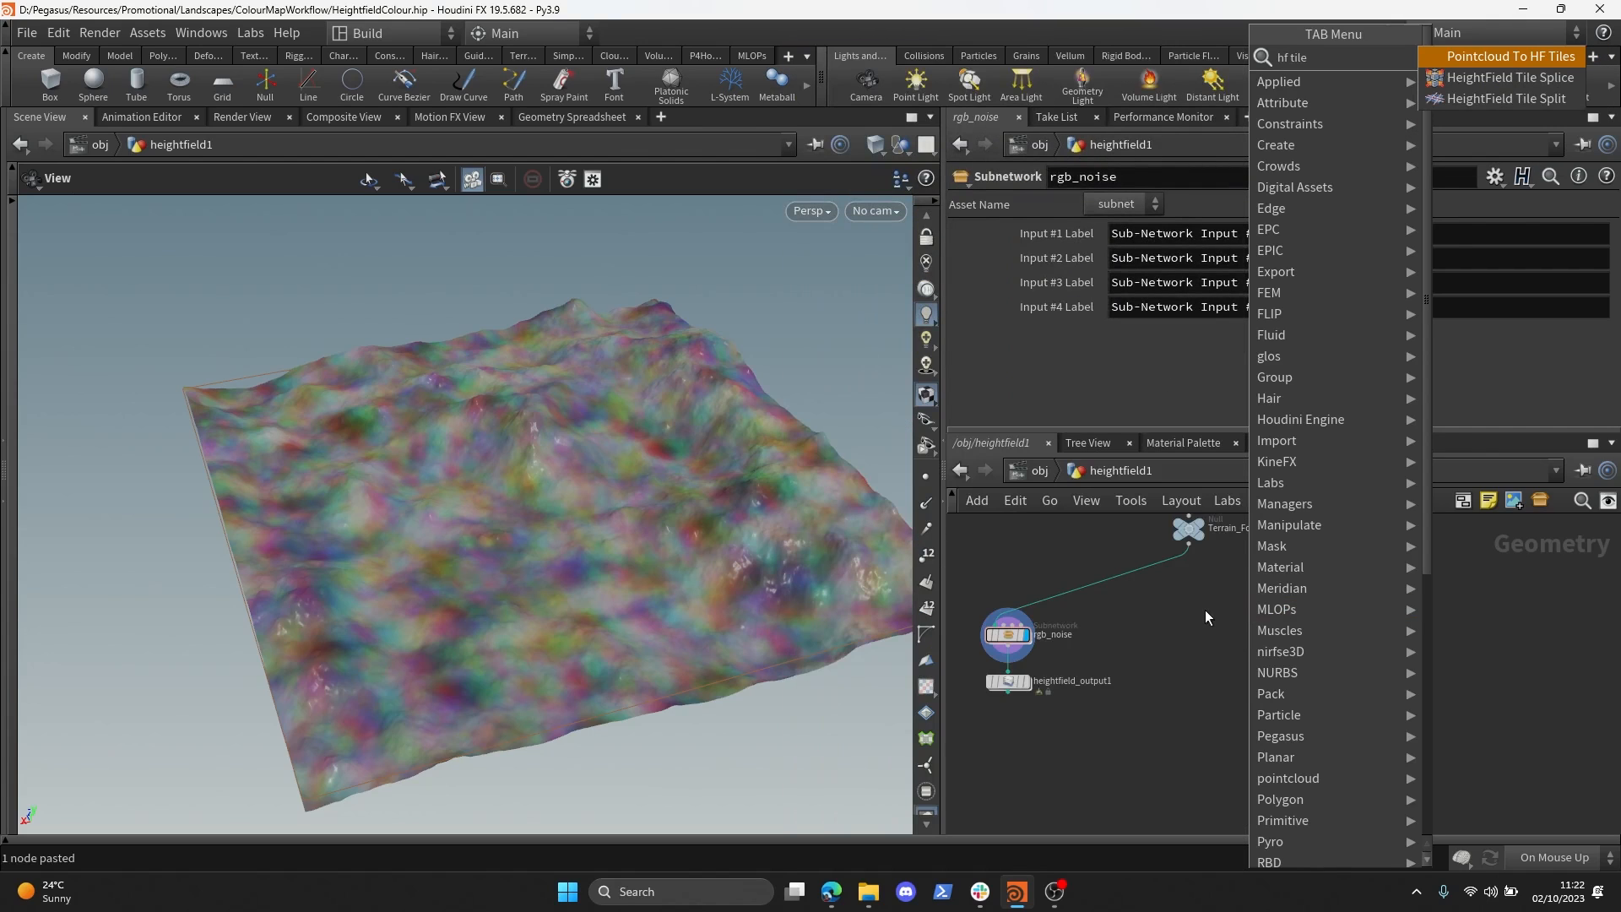
{"action": "key", "text": "BackSpace"}
{"action": "type", "text": "file"}
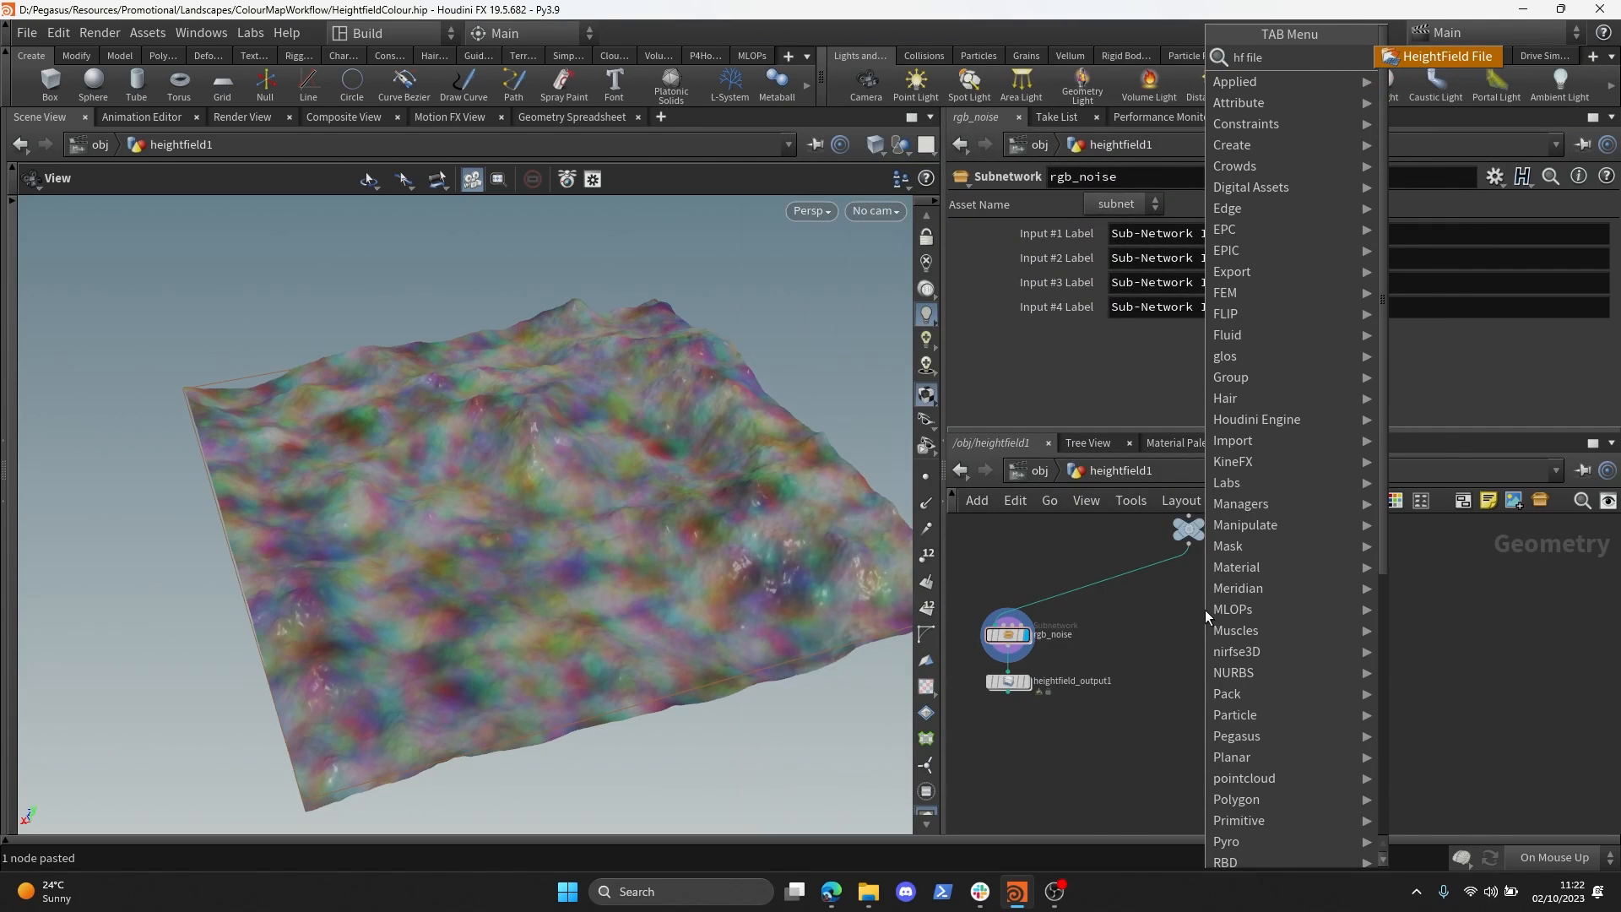
{"action": "key", "text": "Return"}
{"action": "left_click_drag", "start_coordinate": [1188, 544], "coordinate": [1213, 589]}
{"action": "scroll", "coordinate": [1197, 533], "scroll_direction": "up", "scroll_amount": 2}
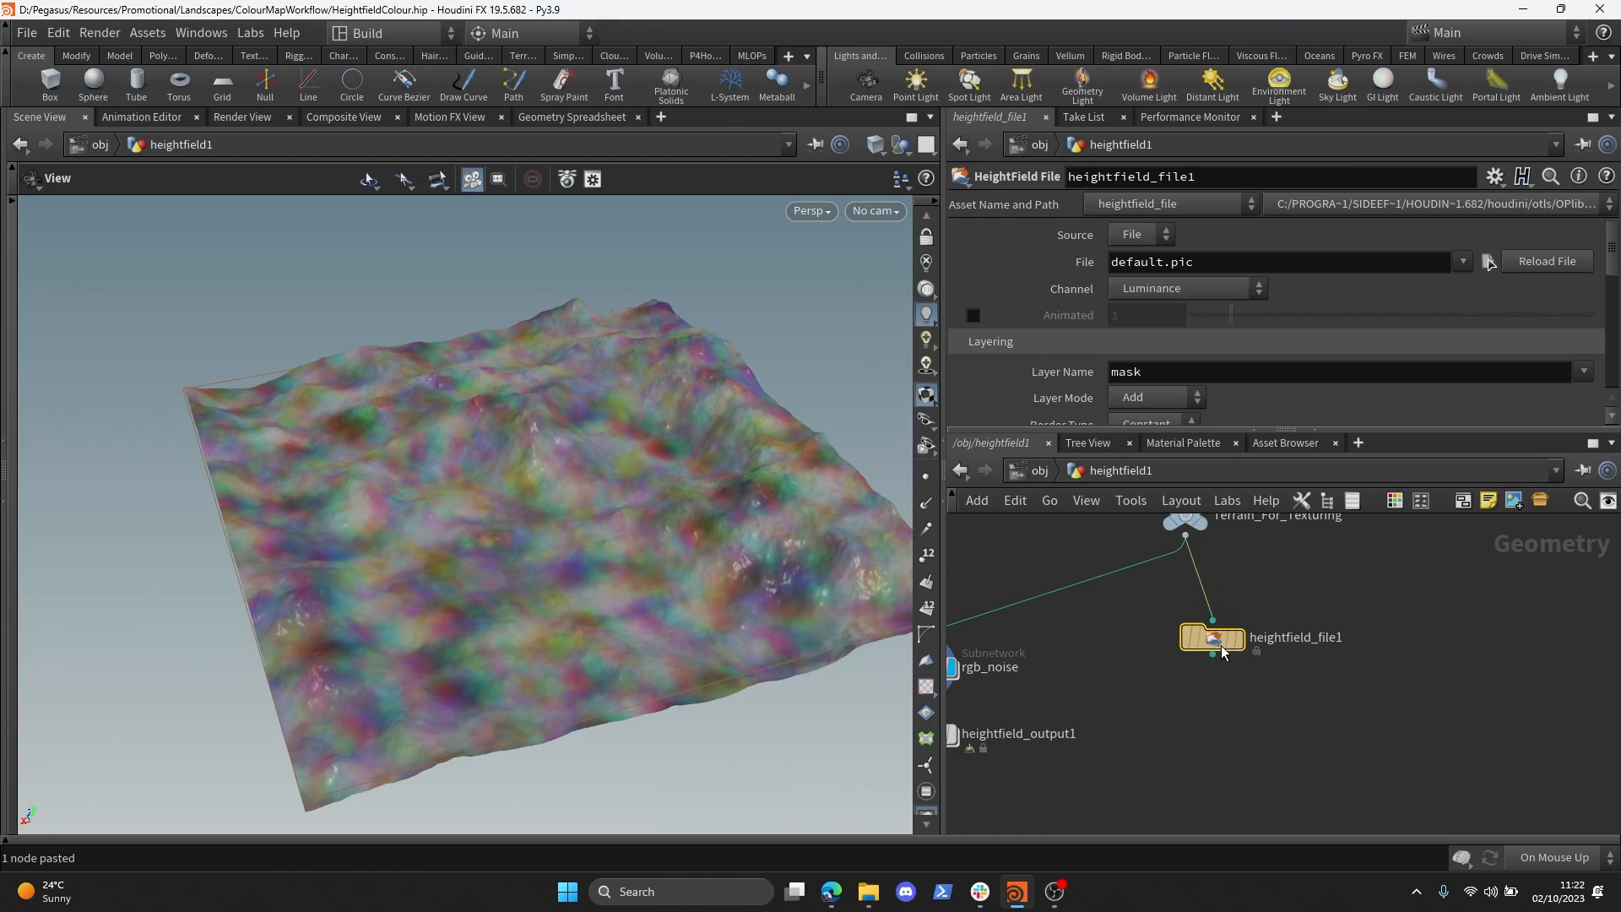
- Set heightfield_file1 to read the Red channel into layer r with layer mode Replace
{"action": "left_click_drag", "start_coordinate": [1239, 445], "coordinate": [1238, 484]}
{"action": "scroll", "coordinate": [1301, 589], "scroll_direction": "down", "scroll_amount": 3}
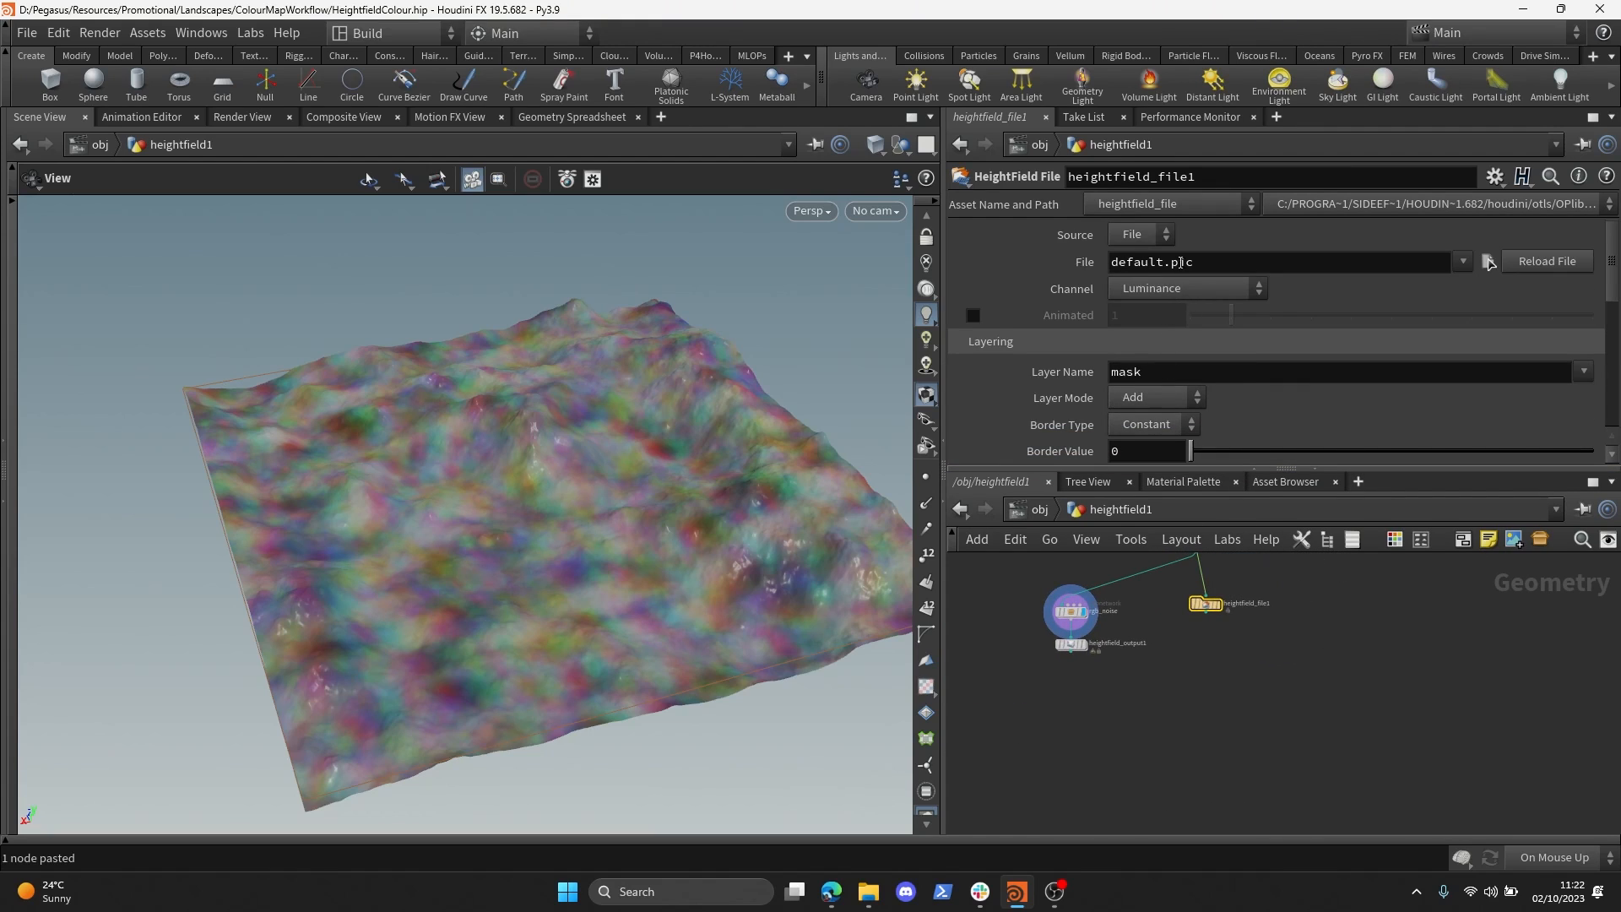
{"action": "left_click", "coordinate": [1197, 290]}
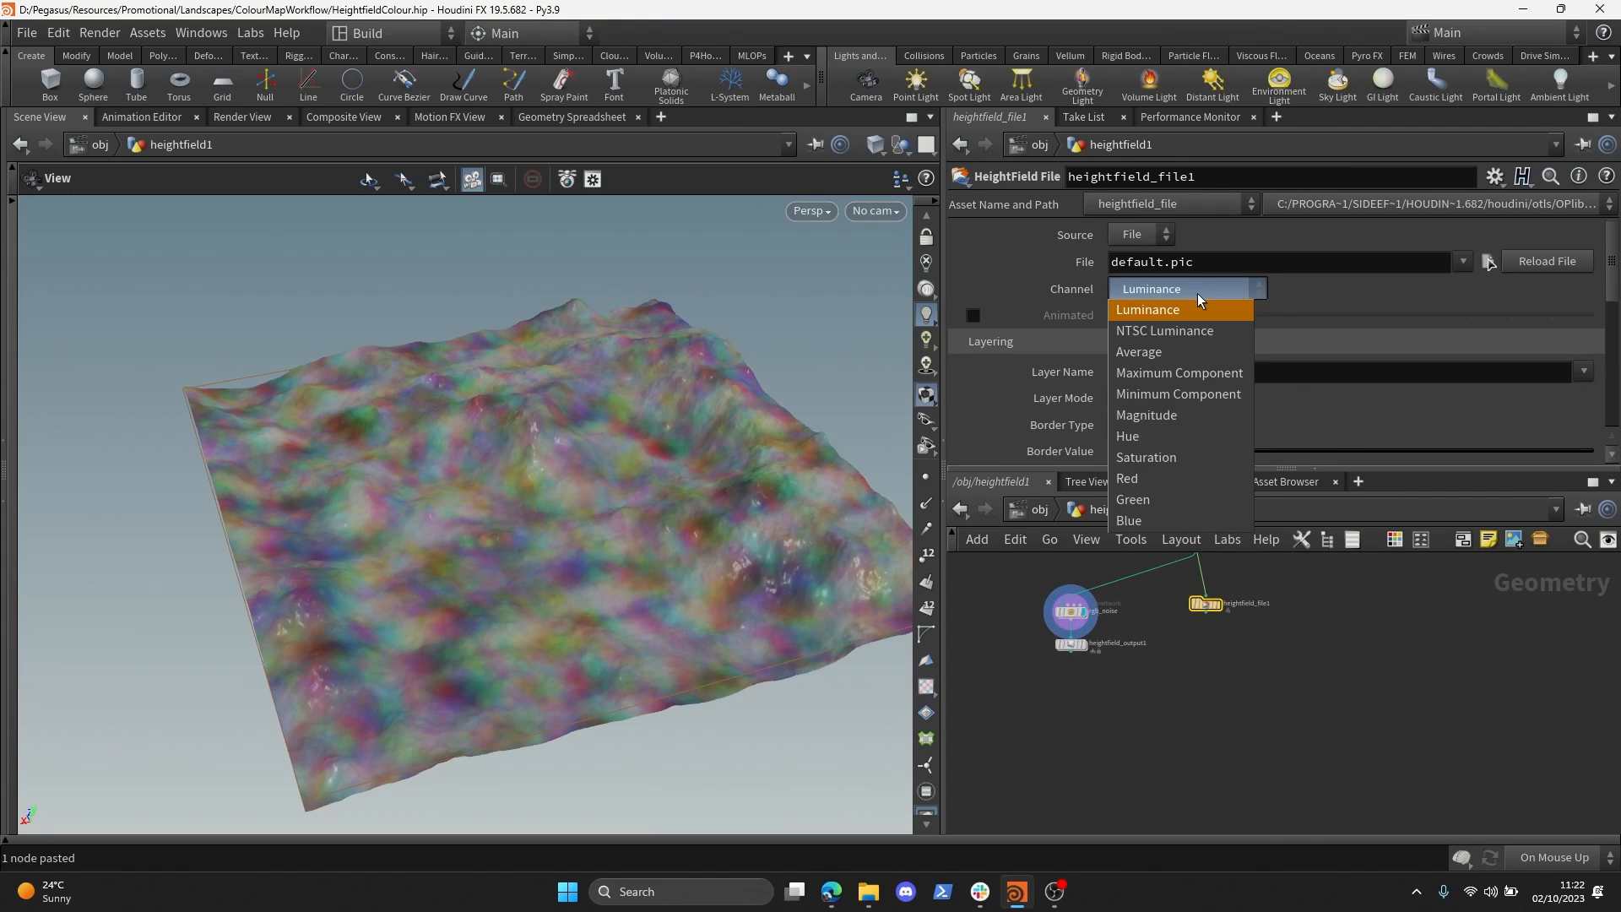
{"action": "left_click", "coordinate": [1172, 479]}
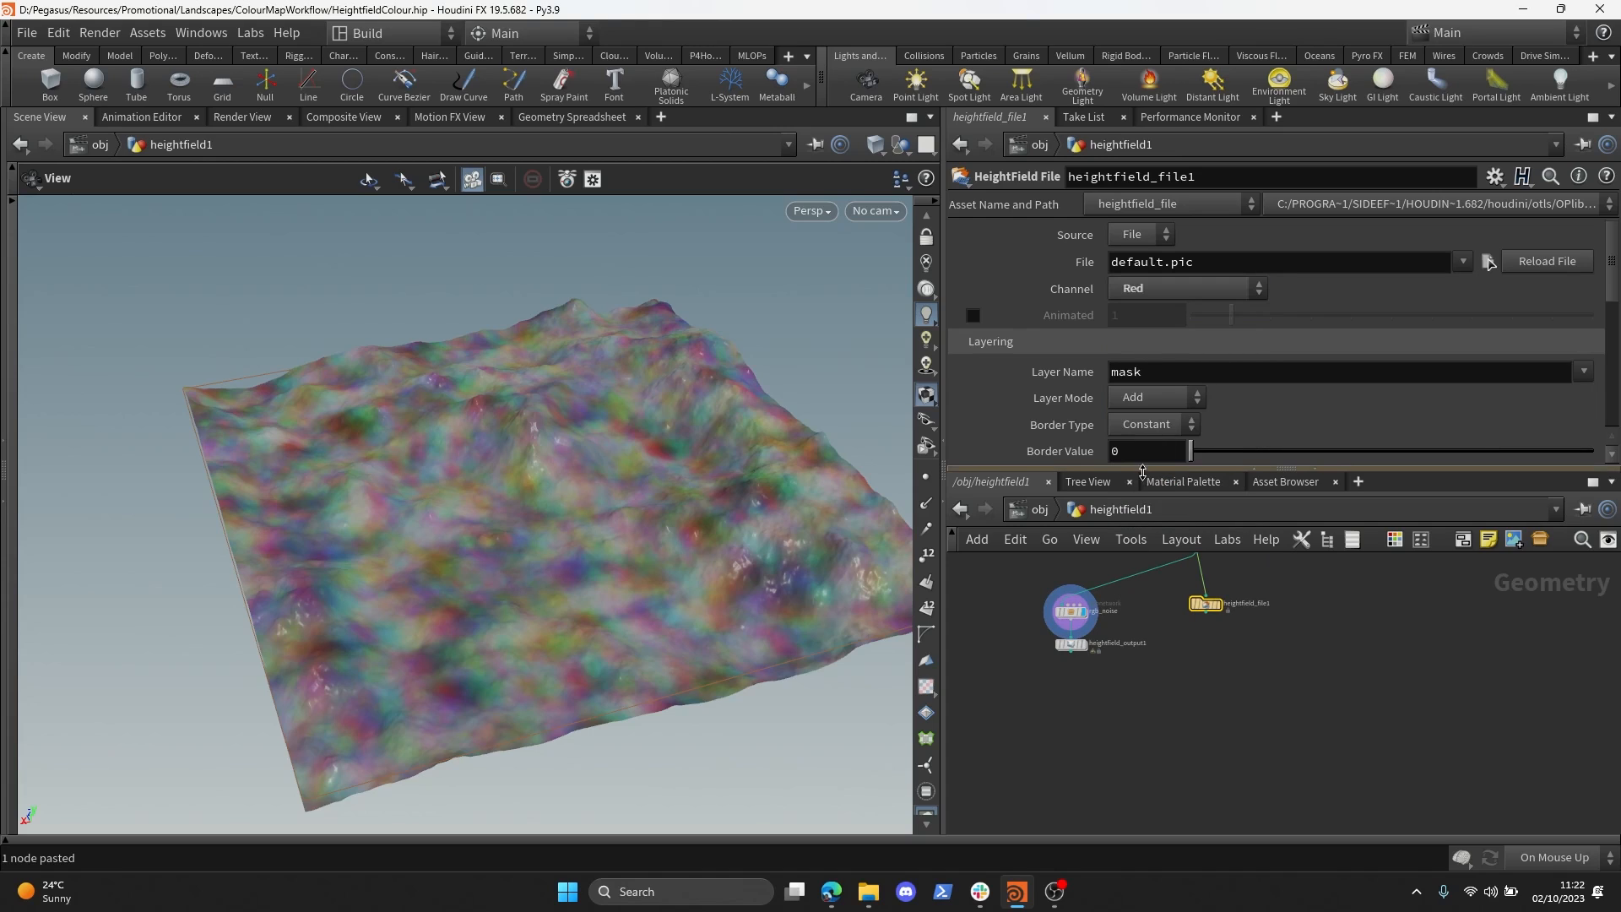
{"action": "left_click_drag", "start_coordinate": [1144, 469], "coordinate": [1144, 535]}
{"action": "key", "text": "Return"}
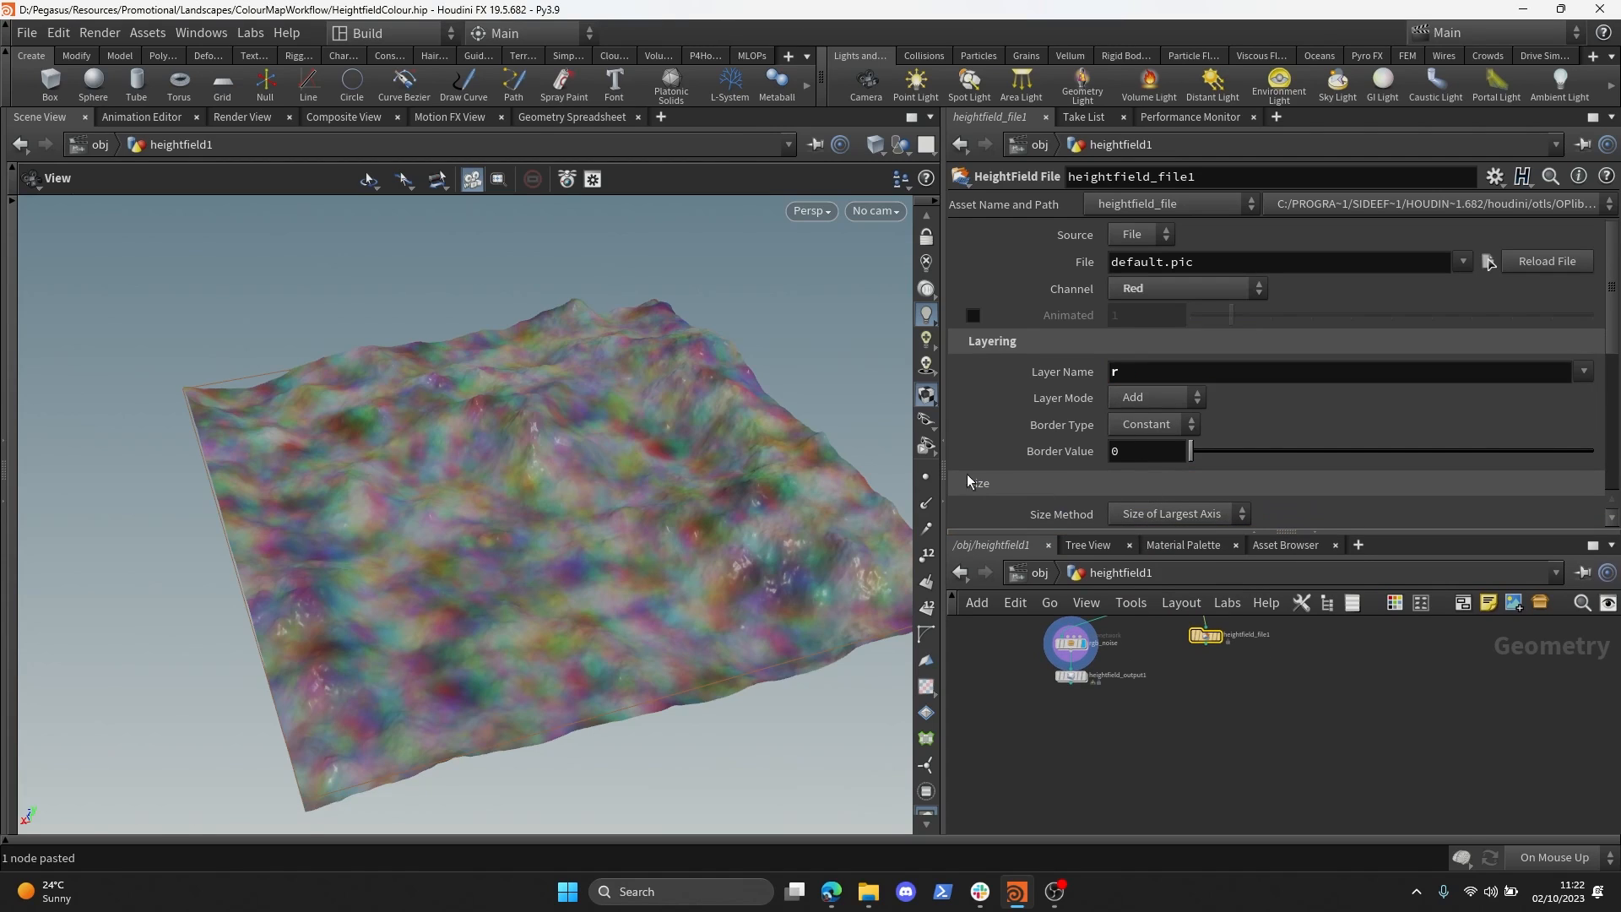
{"action": "left_click", "coordinate": [1148, 402]}
{"action": "left_click", "coordinate": [1142, 422]}
- Duplicate the node below heightfield_file1, wire it in, and set its channel to Green and layer name to g
{"action": "left_click_drag", "start_coordinate": [1299, 534], "coordinate": [1299, 479]}
{"action": "scroll", "coordinate": [1199, 642], "scroll_direction": "up", "scroll_amount": 3}
{"action": "key", "text": "ctrl+v"}
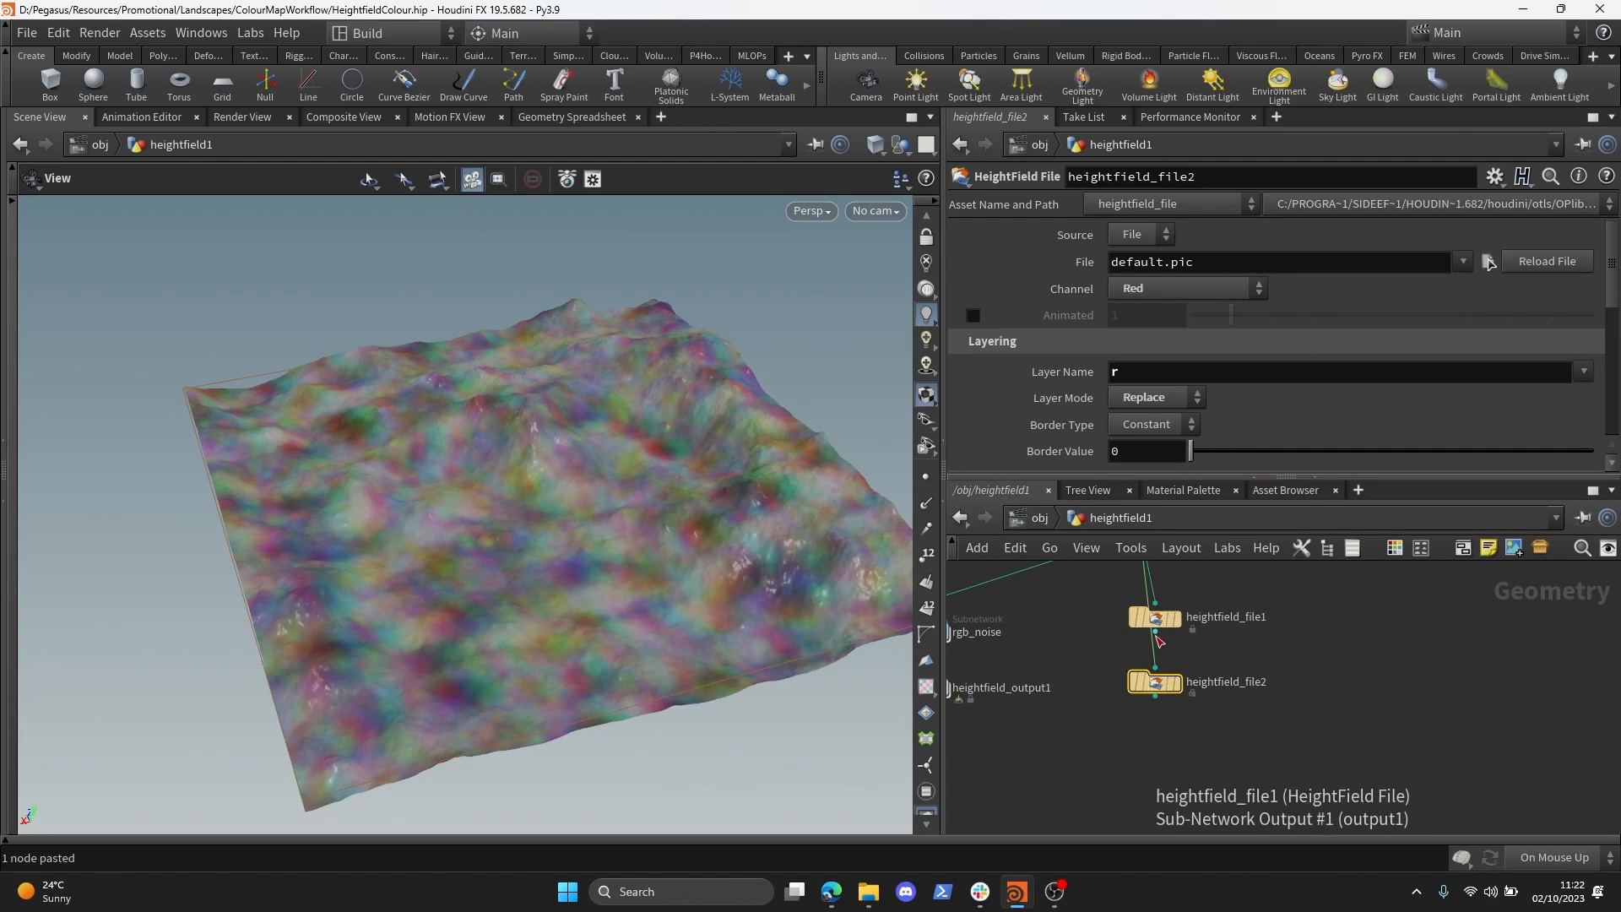
{"action": "left_click_drag", "start_coordinate": [1155, 632], "coordinate": [1155, 673]}
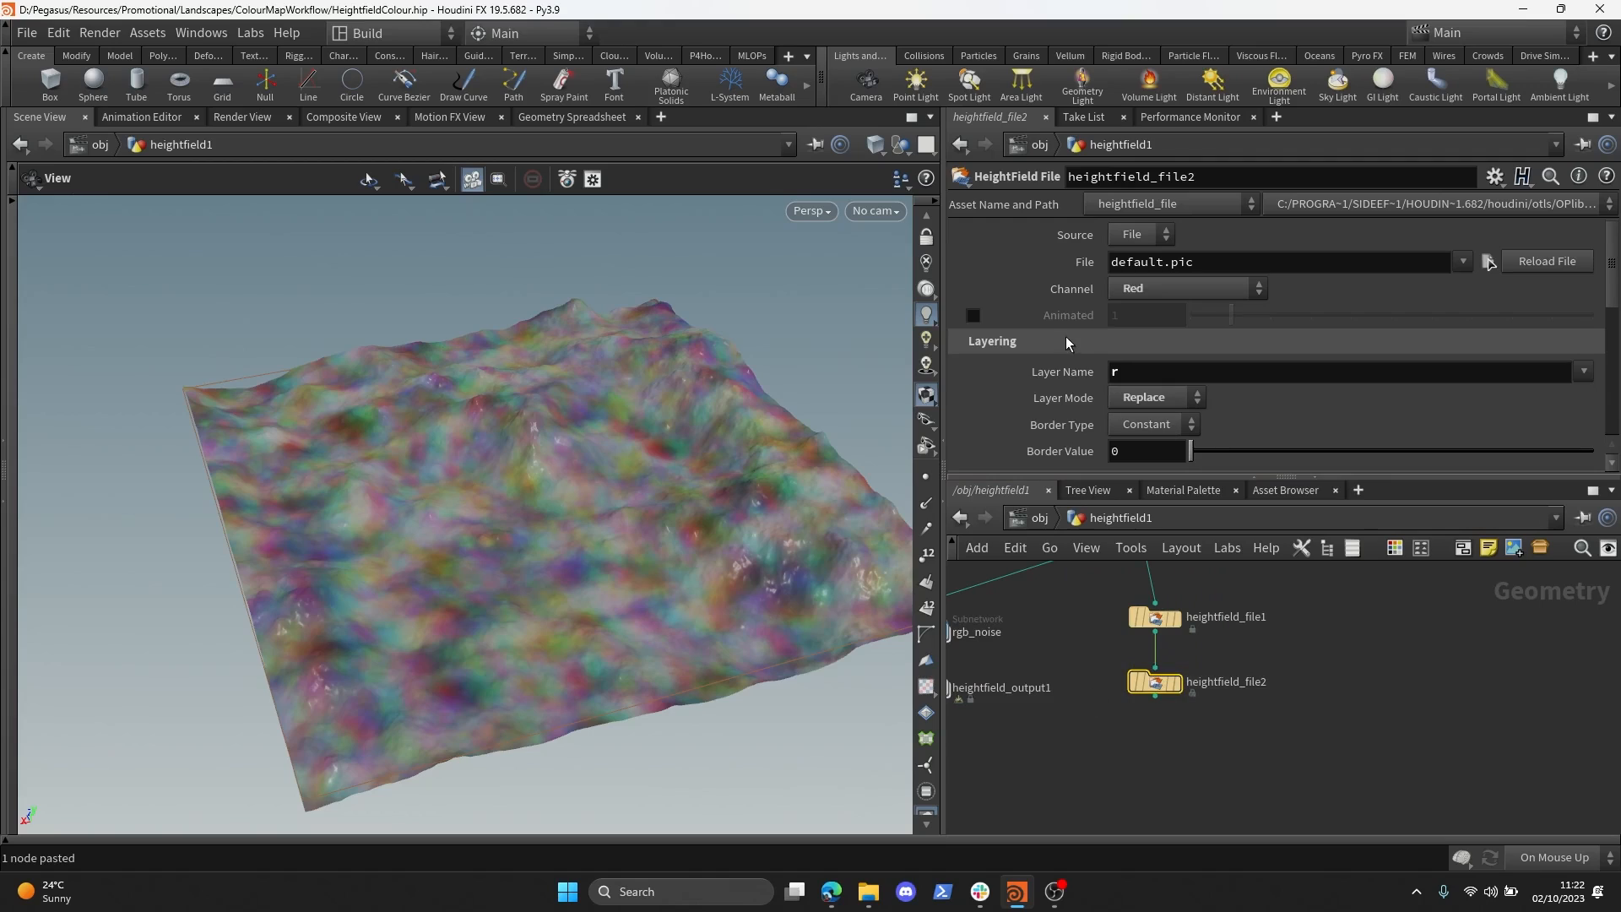
{"action": "left_click", "coordinate": [1183, 289]}
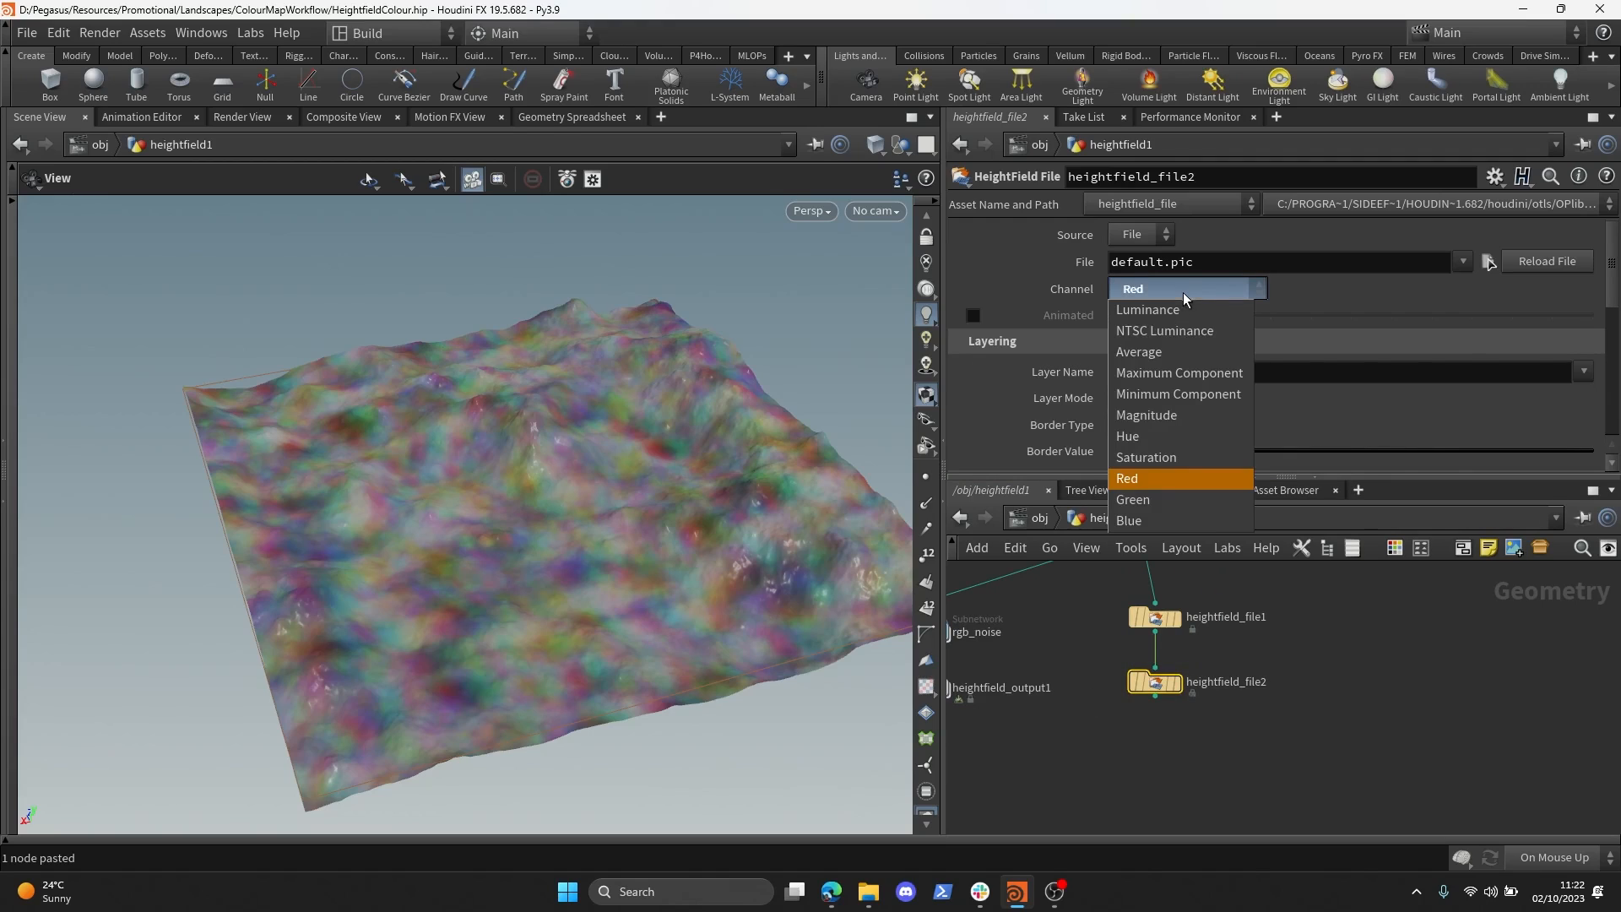
{"action": "left_click", "coordinate": [1152, 498]}
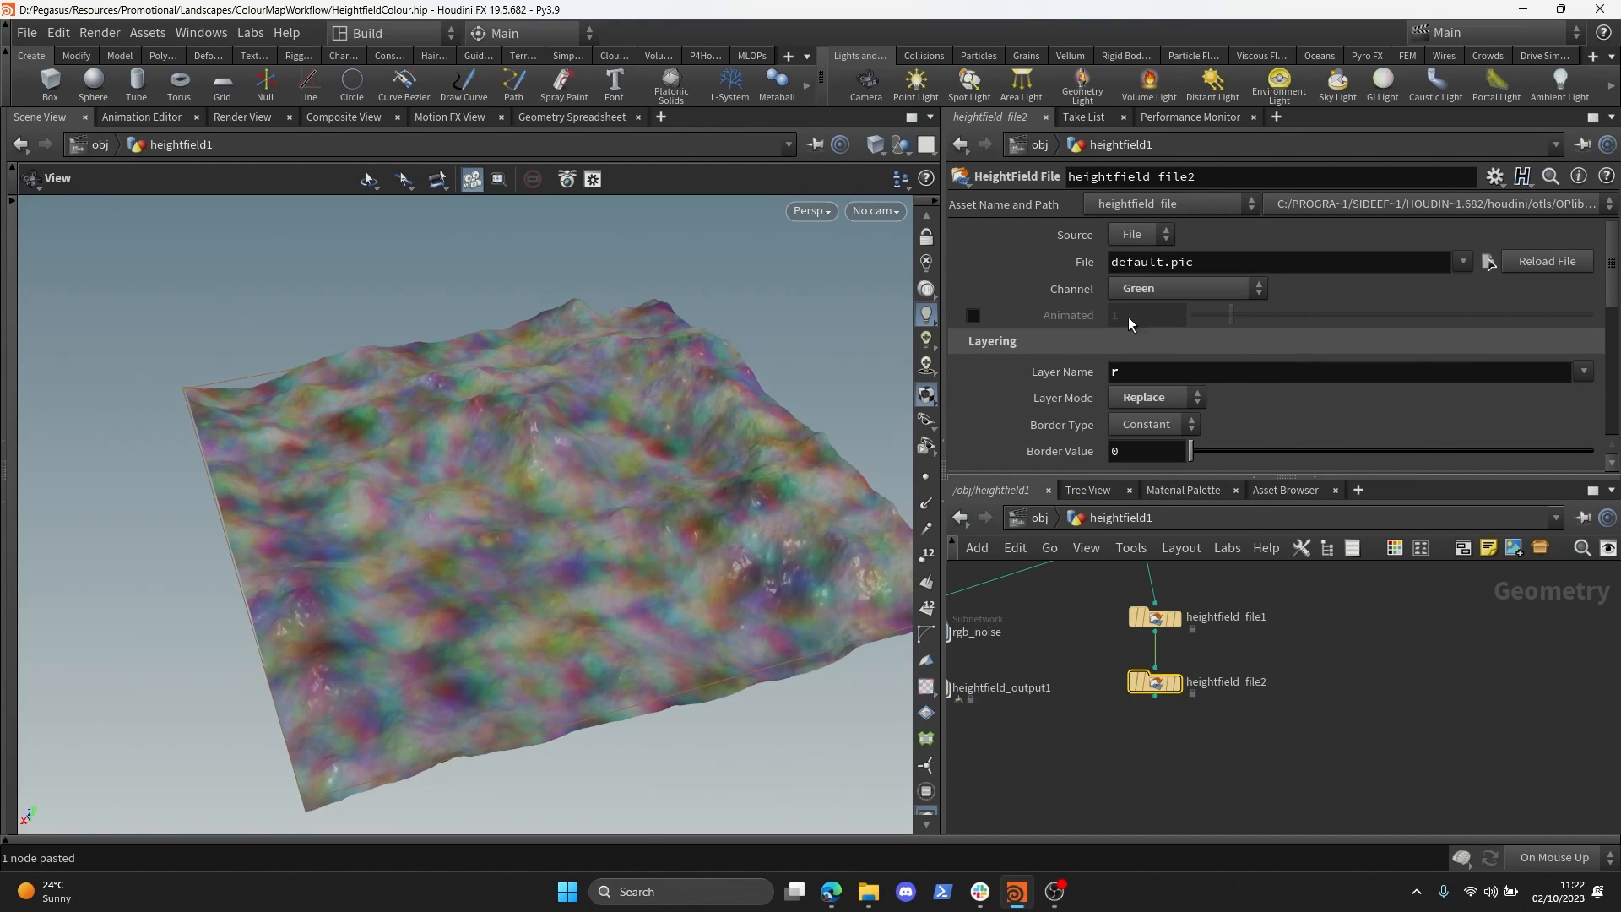
{"action": "left_click", "coordinate": [1163, 377]}
- Chain a third HeightField File copy below heightfield_file2, with channel Blue and layer name b
{"action": "middle_click_drag", "start_coordinate": [1190, 737], "coordinate": [1190, 703]}
{"action": "key", "text": "ctrl+v"}
{"action": "mouse_move", "coordinate": [1186, 702]}
{"action": "left_mouse_down"}
{"action": "mouse_move", "coordinate": [1164, 712]}
{"action": "mouse_move", "coordinate": [1155, 694]}
{"action": "left_mouse_up"}
{"action": "left_click_drag", "start_coordinate": [1230, 690], "coordinate": [1226, 694]}
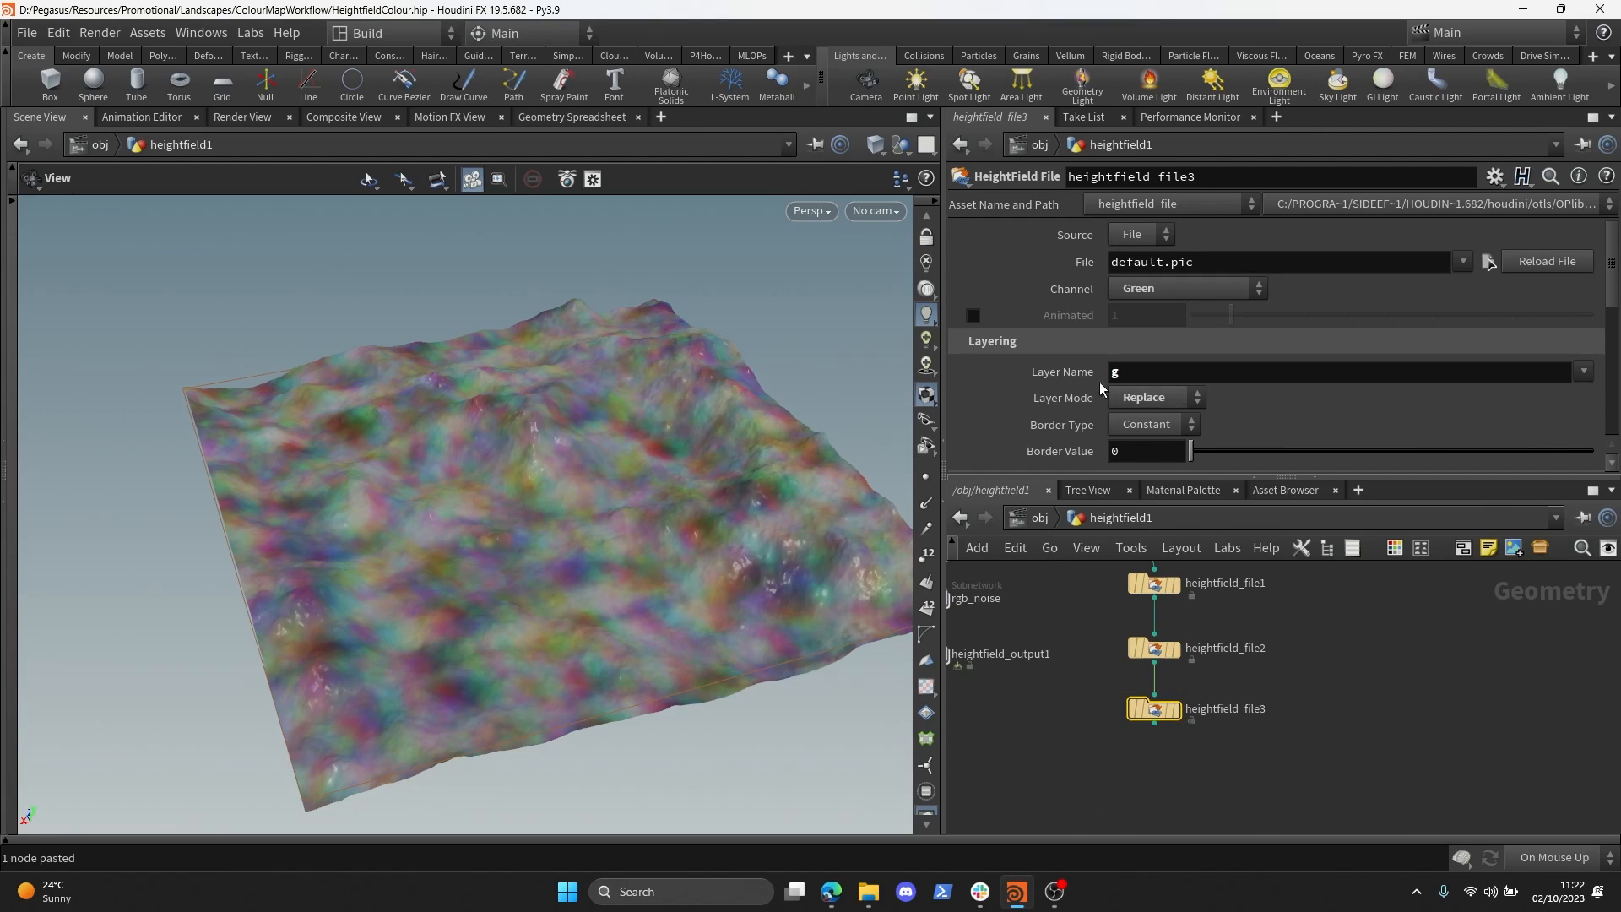
{"action": "left_click", "coordinate": [1208, 288]}
{"action": "left_click", "coordinate": [1154, 520]}
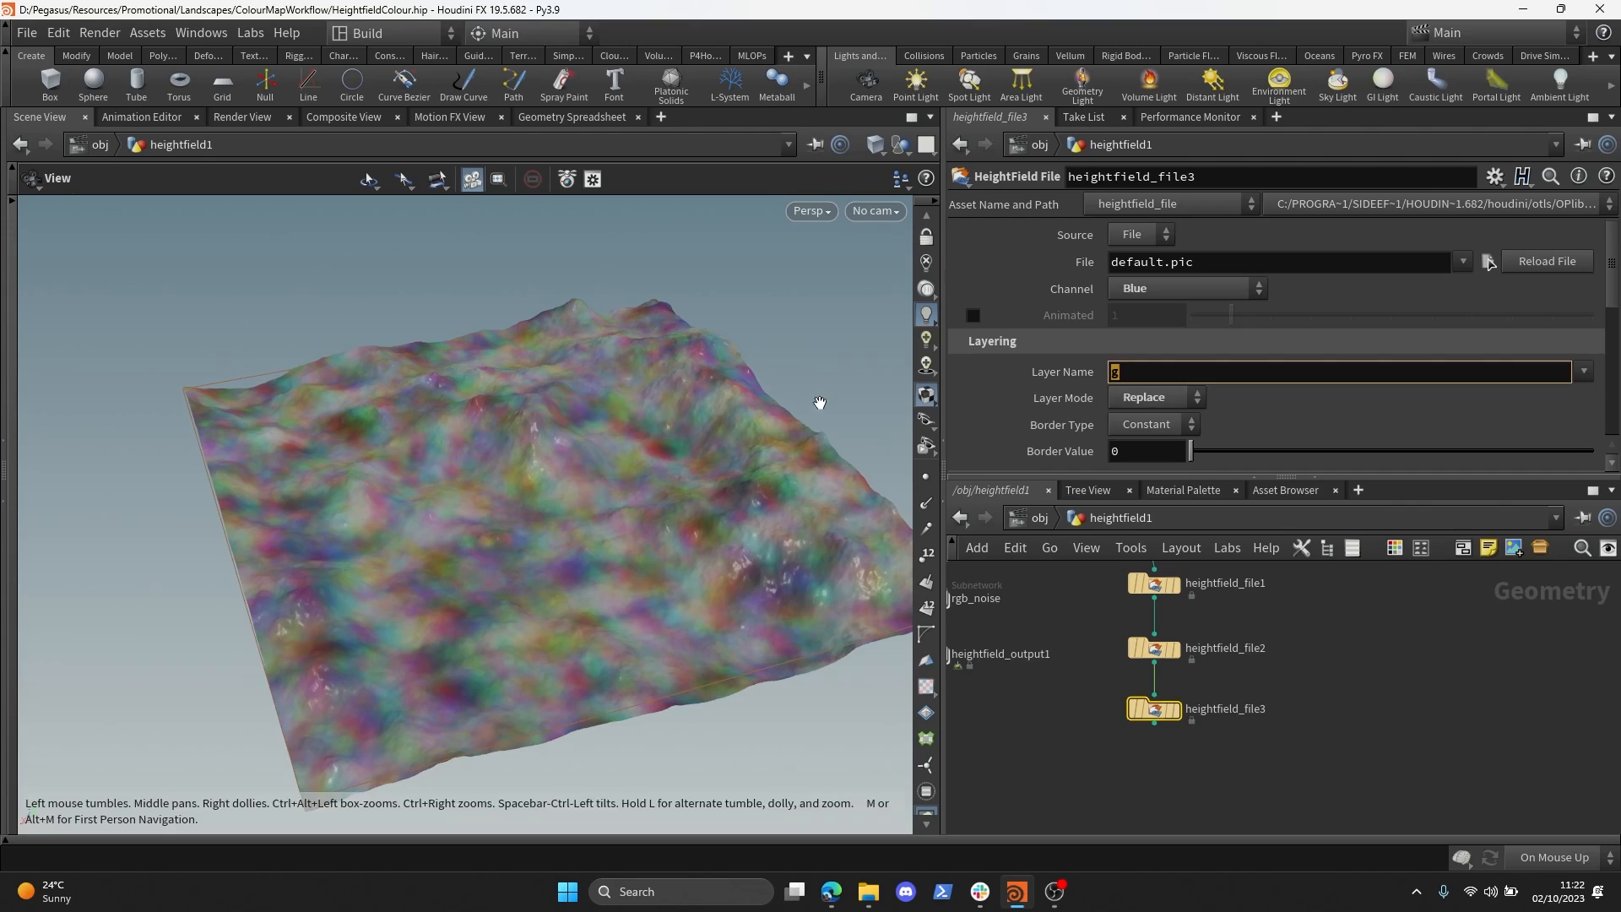
- Group the three HeightField File nodes closely as their own branch and display heightfield_file3
{"action": "scroll", "coordinate": [1167, 719], "scroll_direction": "down", "scroll_amount": 3}
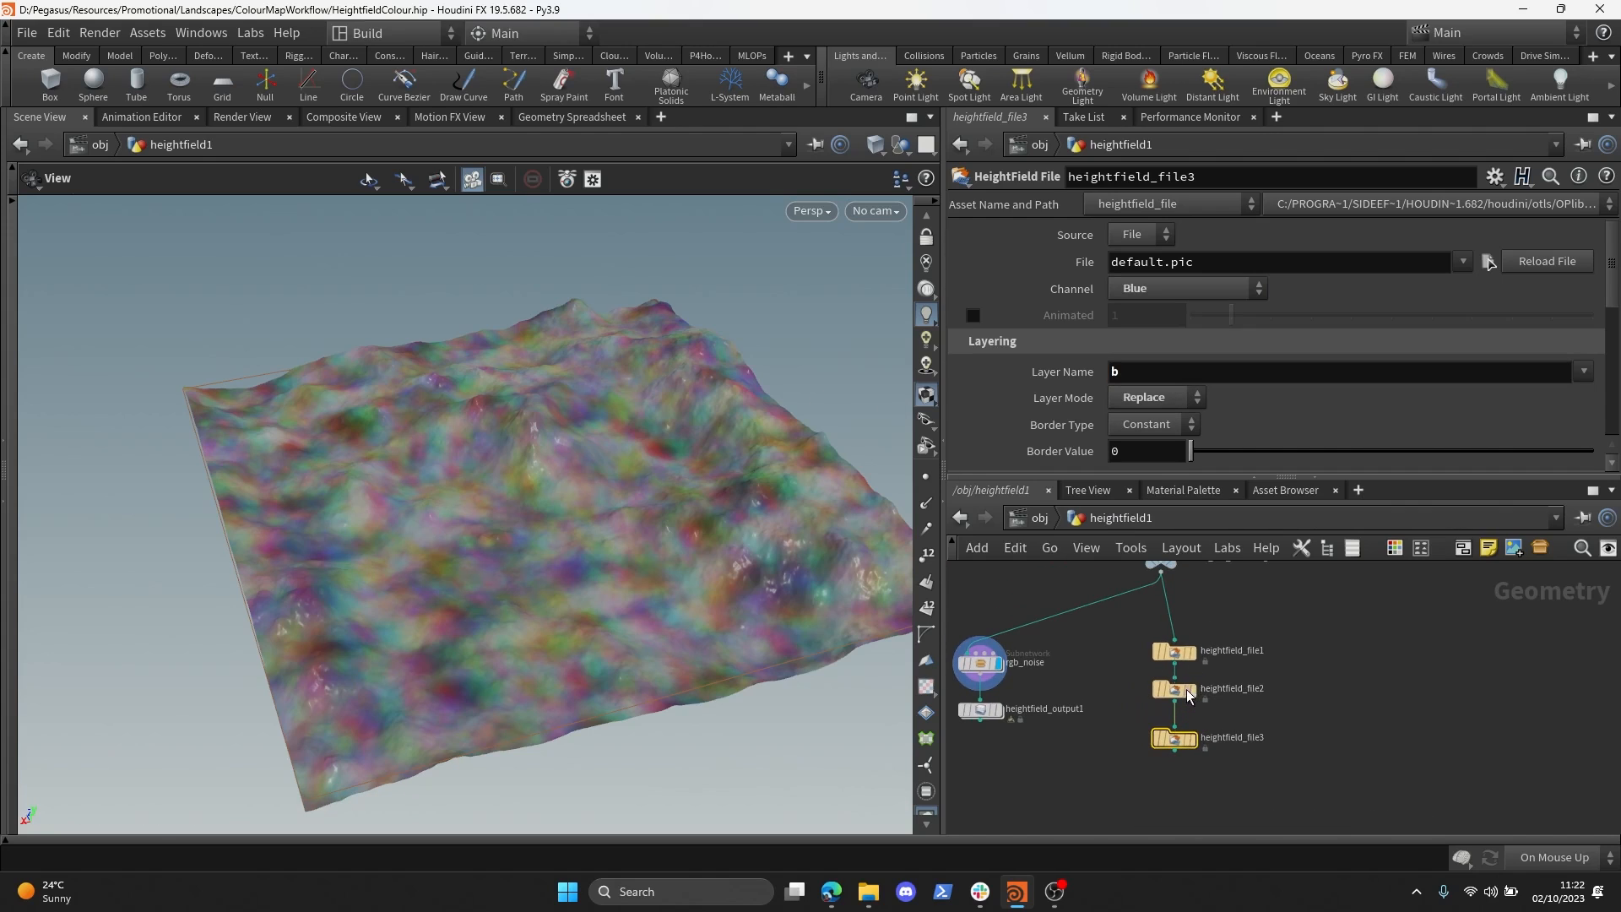
{"action": "left_click_drag", "start_coordinate": [1179, 748], "coordinate": [1179, 727]}
{"action": "left_click_drag", "start_coordinate": [1263, 759], "coordinate": [1169, 608]}
{"action": "left_click_drag", "start_coordinate": [1183, 658], "coordinate": [1224, 623]}
{"action": "left_click", "coordinate": [1252, 671]}
{"action": "left_click_drag", "start_coordinate": [742, 489], "coordinate": [510, 427]}
{"action": "scroll", "coordinate": [543, 397], "scroll_direction": "up", "scroll_amount": 3}
{"action": "scroll", "coordinate": [543, 397], "scroll_direction": "down", "scroll_amount": 3}
{"action": "scroll", "coordinate": [1199, 667], "scroll_direction": "up", "scroll_amount": 2}
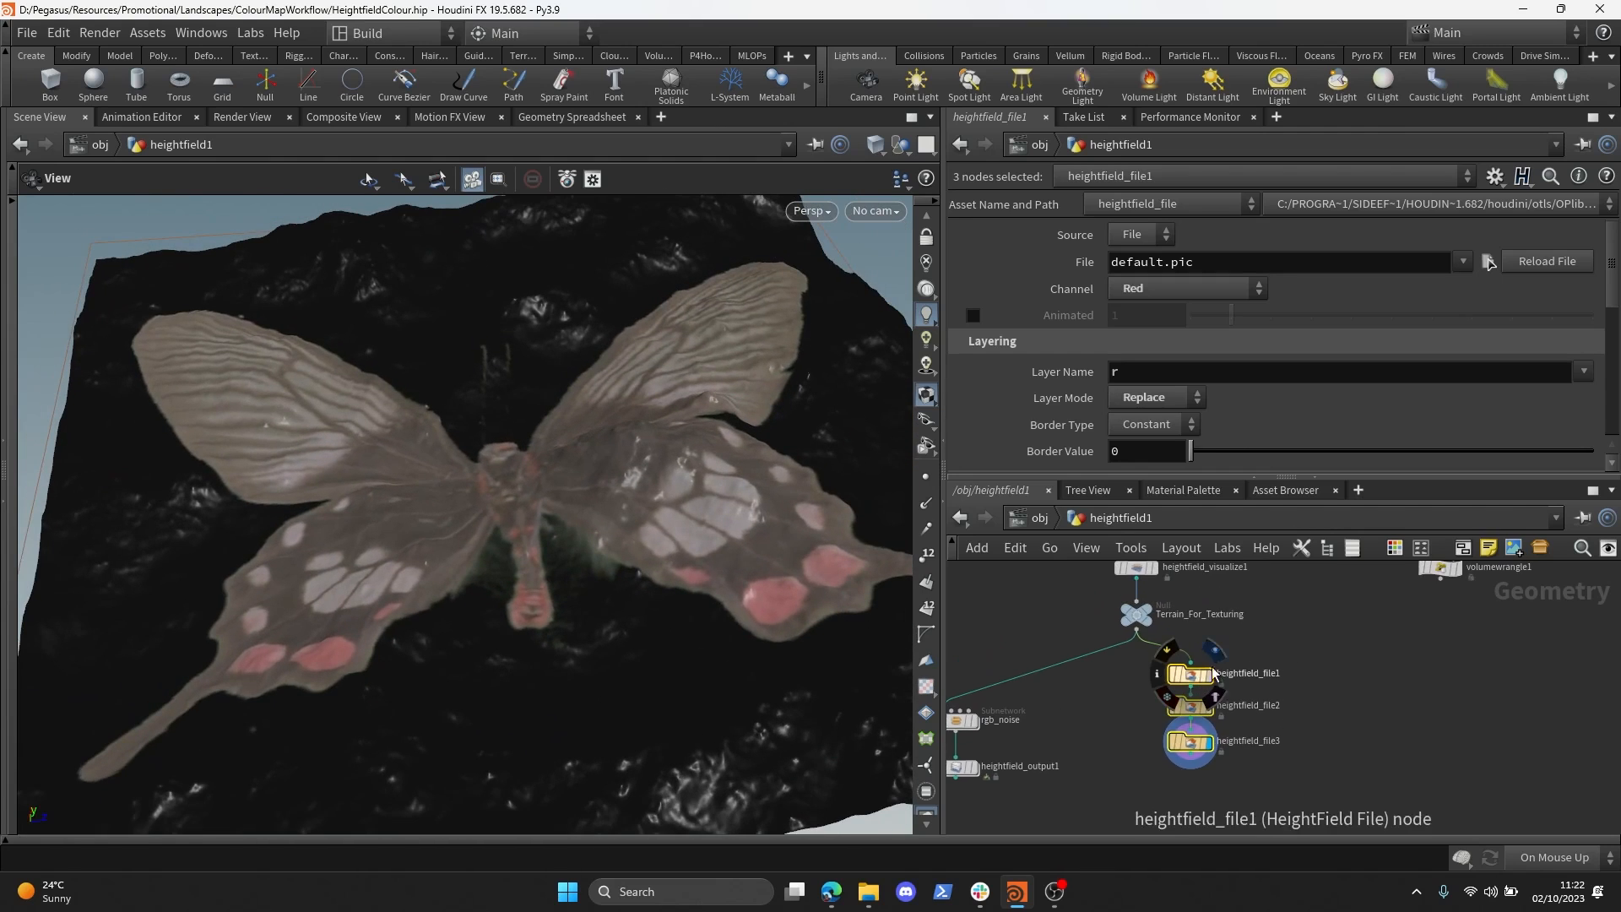
- Compare the terrain colour at each HeightField File node in turn, ending with heightfield_file3 displayed
{"action": "left_click", "coordinate": [1210, 669]}
{"action": "left_click", "coordinate": [1196, 718]}
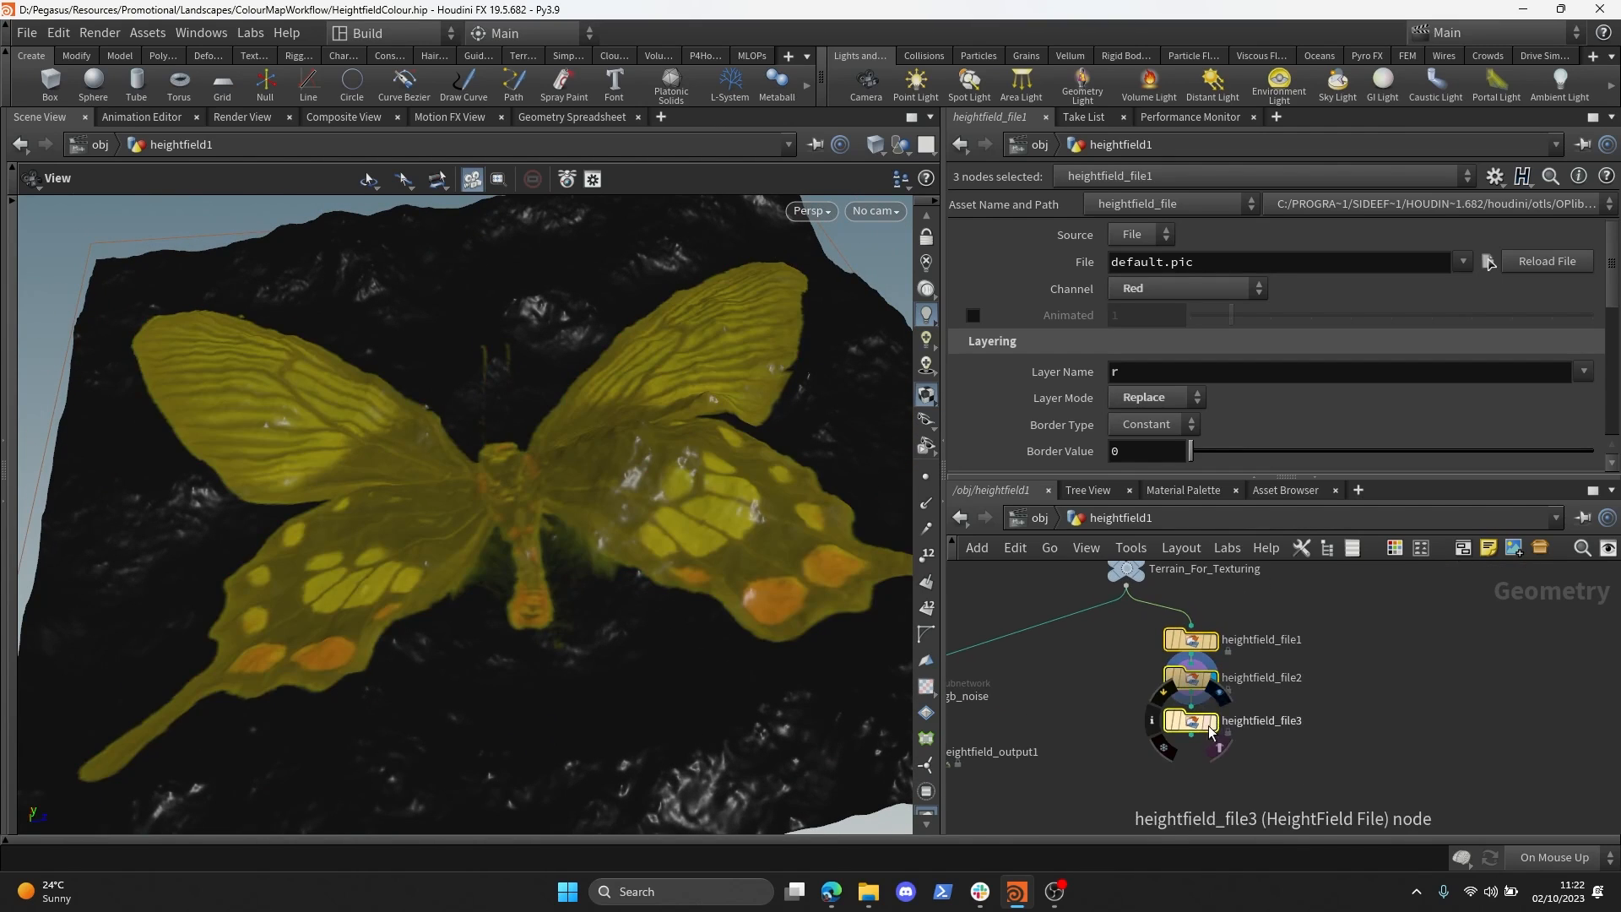
{"action": "left_click", "coordinate": [1192, 720]}
{"action": "left_click_drag", "start_coordinate": [796, 579], "coordinate": [481, 557]}
{"action": "scroll", "coordinate": [1274, 712], "scroll_direction": "down", "scroll_amount": 4}
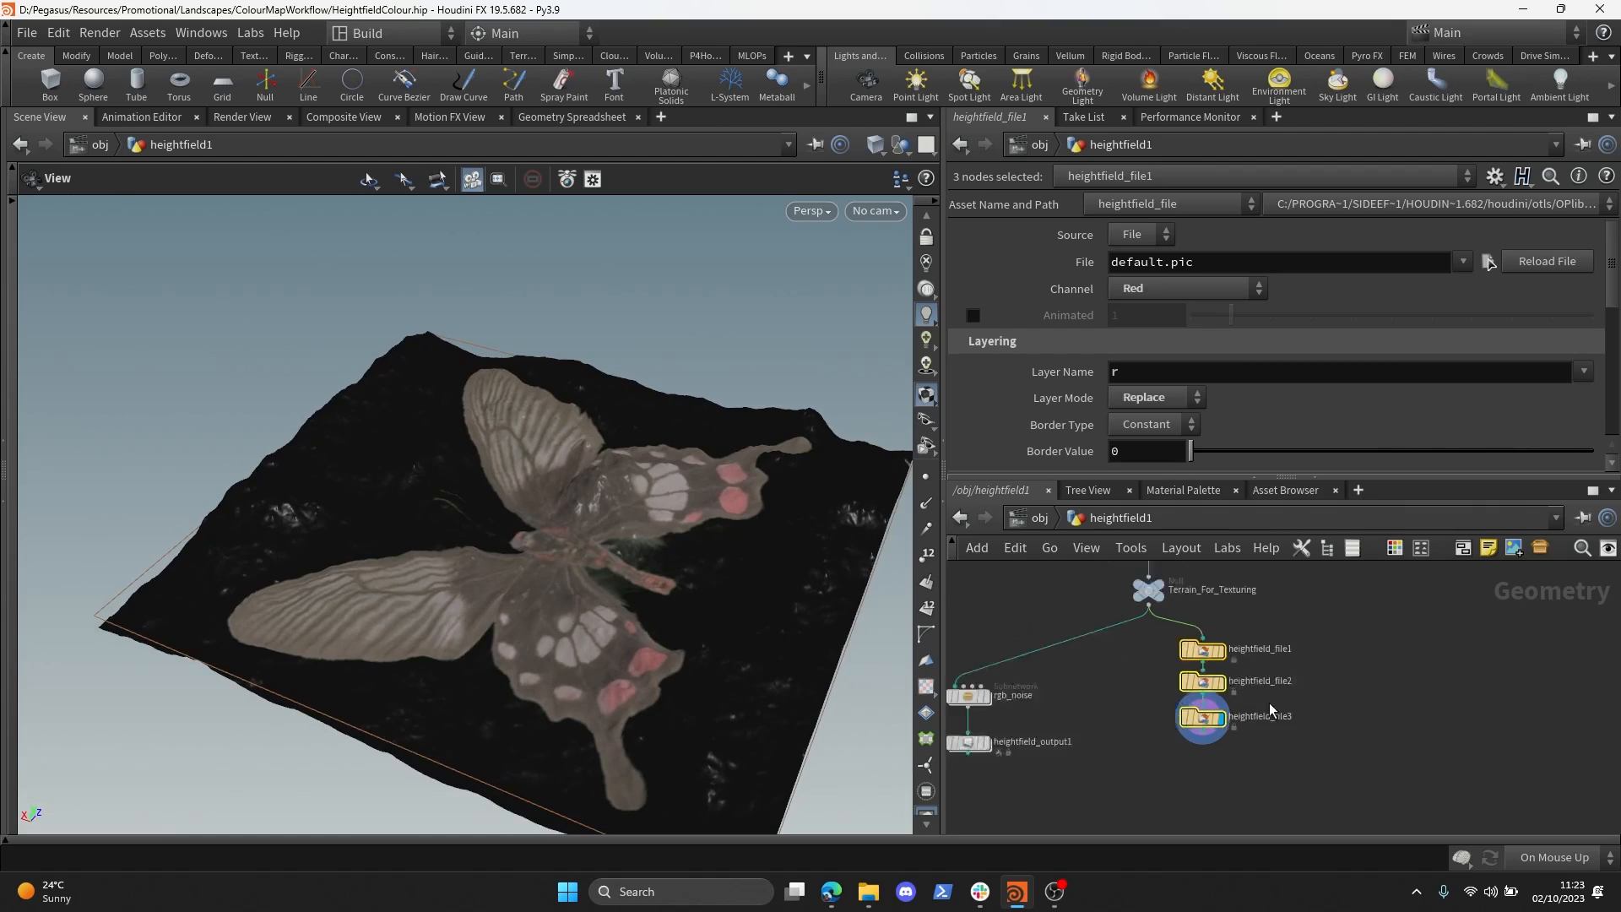
- Increase the spacing between rgb_noise and heightfield_output1 in the noise branch
{"action": "scroll", "coordinate": [1305, 732], "scroll_direction": "up", "scroll_amount": 3}
{"action": "left_click", "coordinate": [1091, 680]}
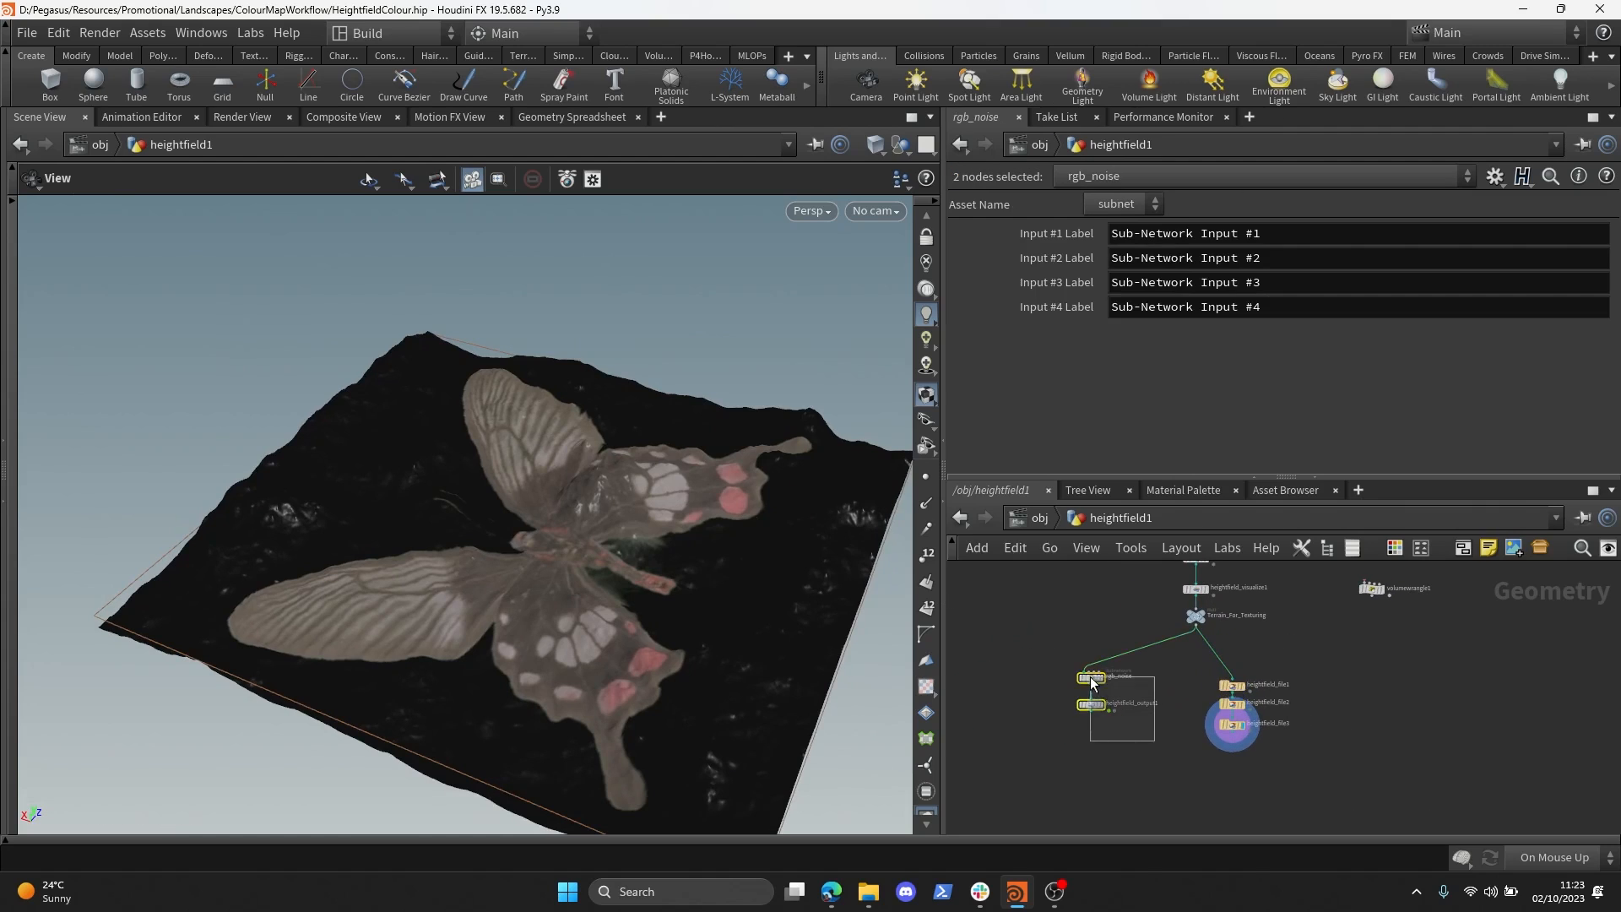
{"action": "left_click", "coordinate": [1092, 688]}
{"action": "middle_click_drag", "start_coordinate": [1097, 679], "coordinate": [1121, 667]}
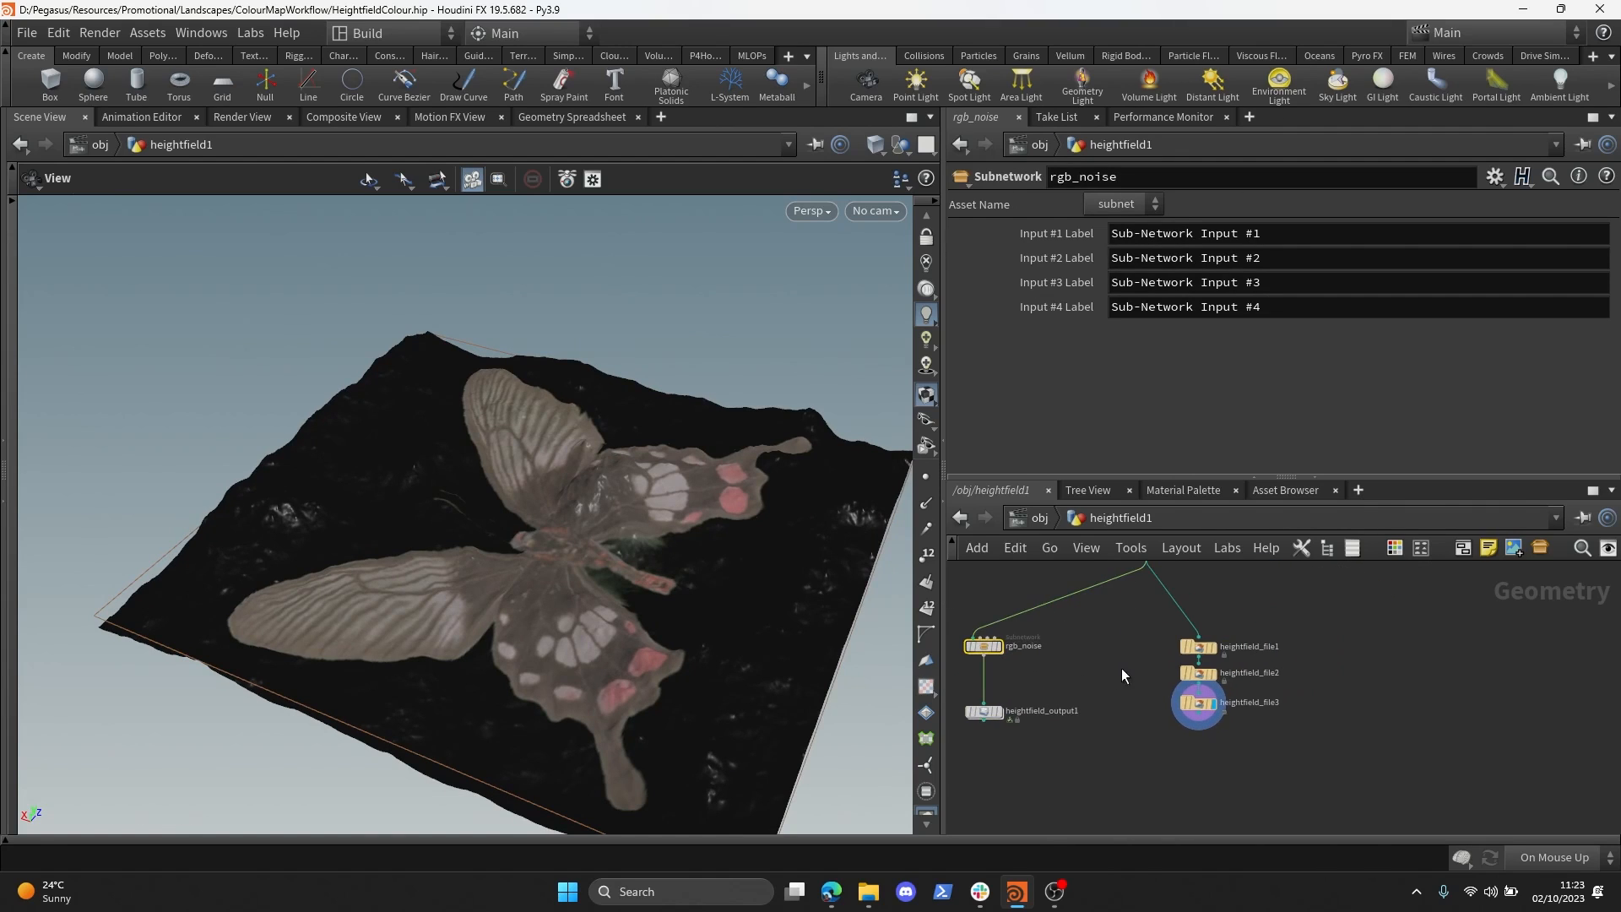
- Inspect the butterfly image projected on the terrain from several angles
{"action": "left_click_drag", "start_coordinate": [1223, 731], "coordinate": [1224, 733]}
{"action": "left_click_drag", "start_coordinate": [472, 506], "coordinate": [574, 423]}
{"action": "scroll", "coordinate": [1277, 751], "scroll_direction": "down", "scroll_amount": 5}
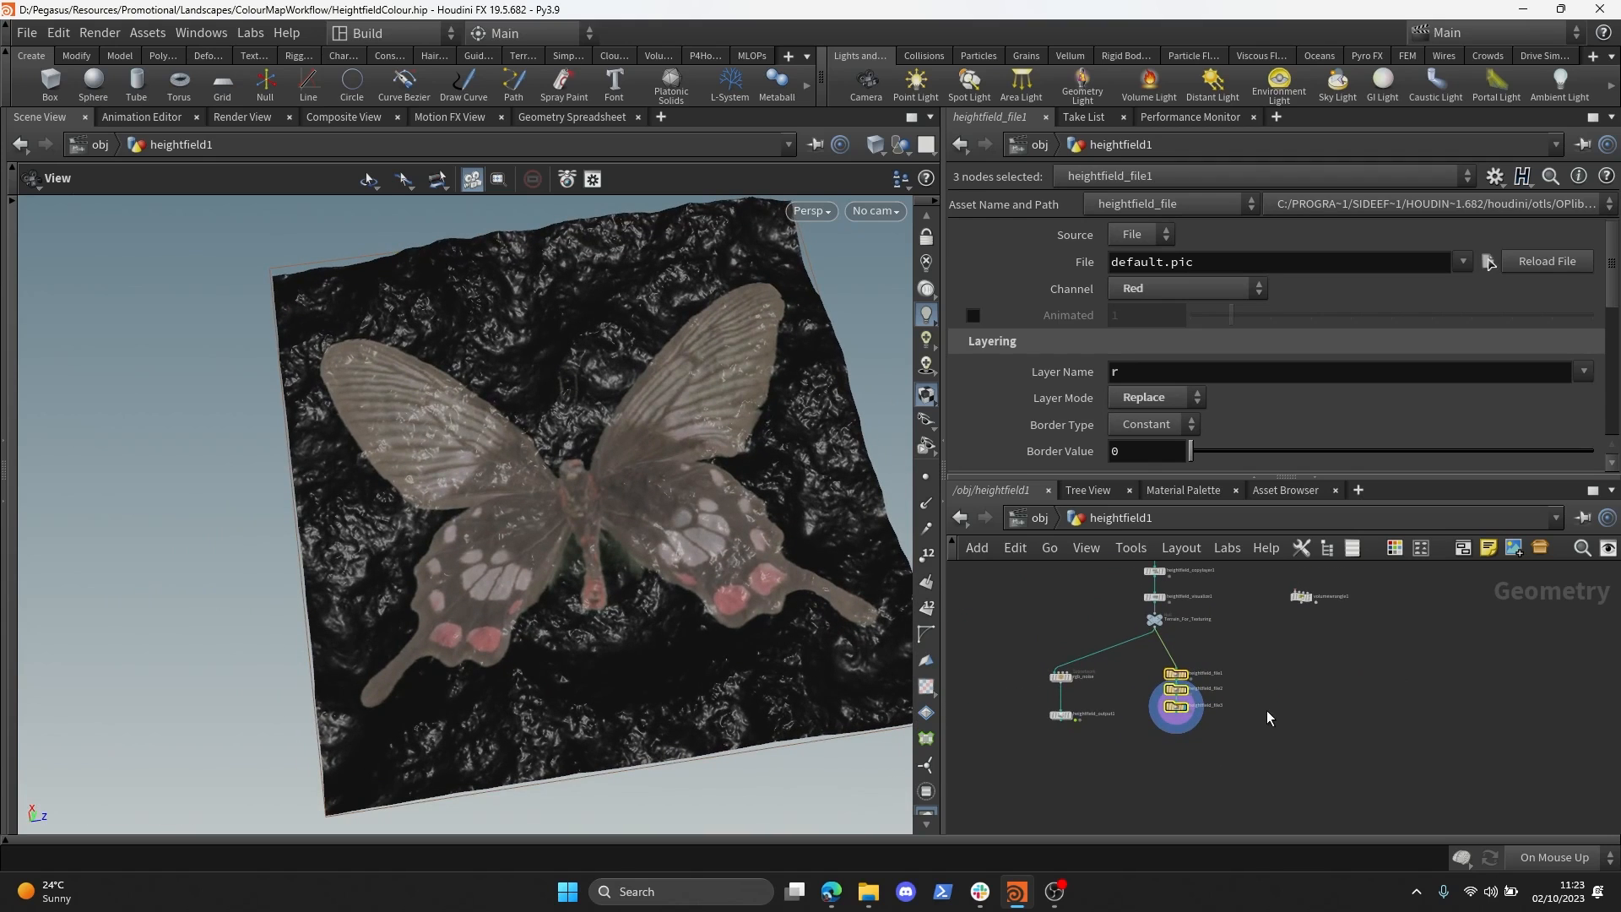
{"action": "left_click_drag", "start_coordinate": [650, 506], "coordinate": [642, 456]}
{"action": "middle_click_drag", "start_coordinate": [1283, 676], "coordinate": [1211, 668]}
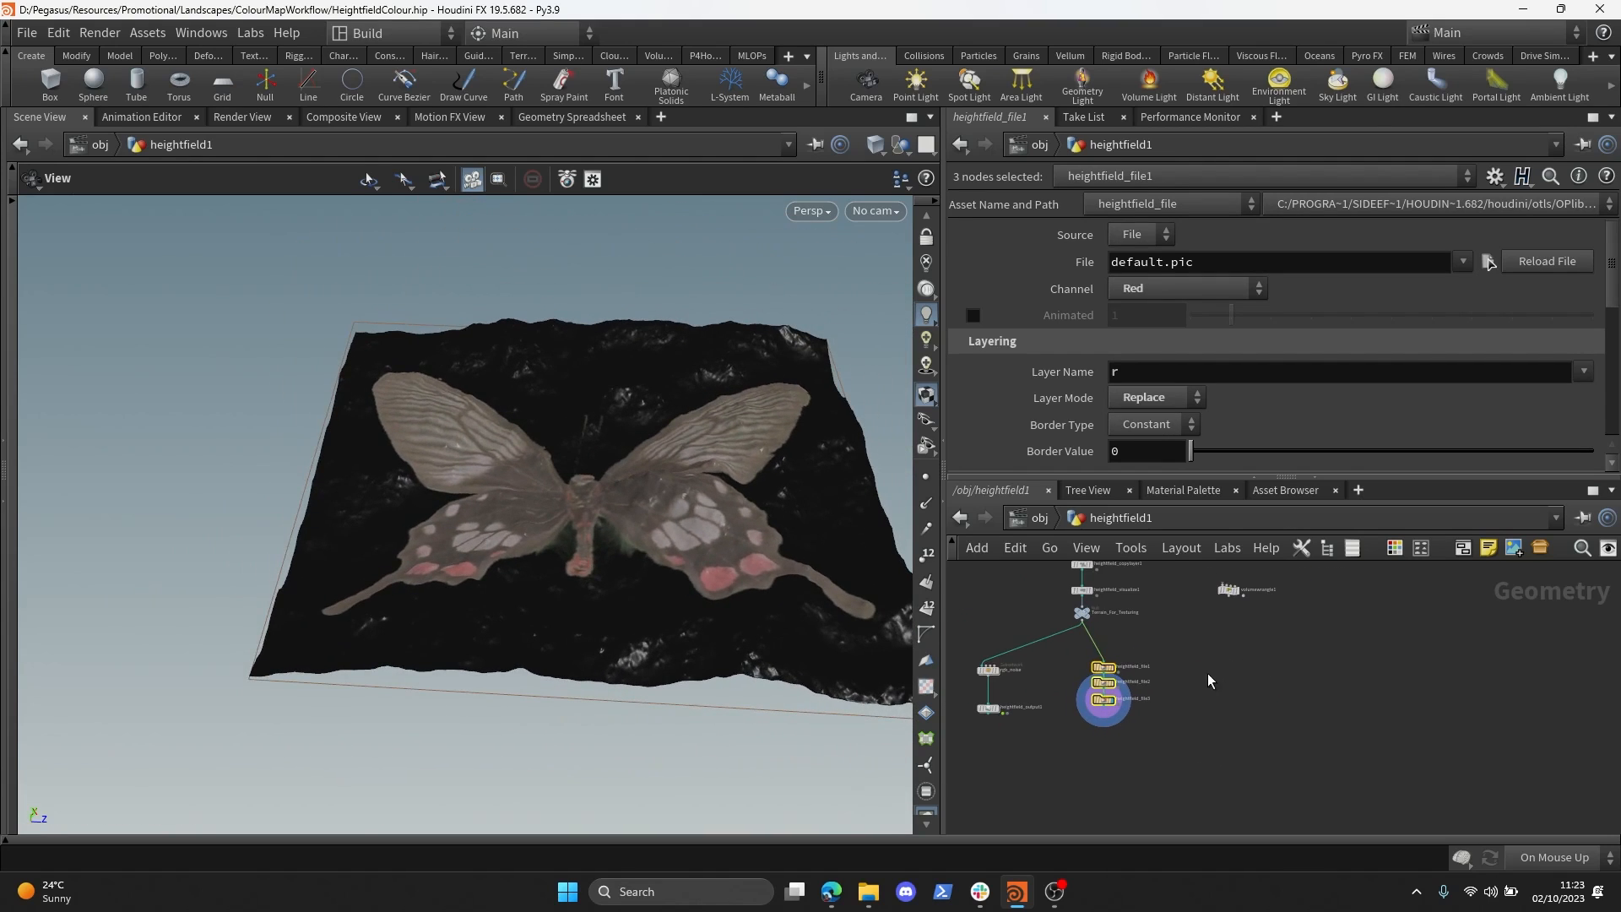
{"action": "left_click_drag", "start_coordinate": [760, 507], "coordinate": [825, 524]}
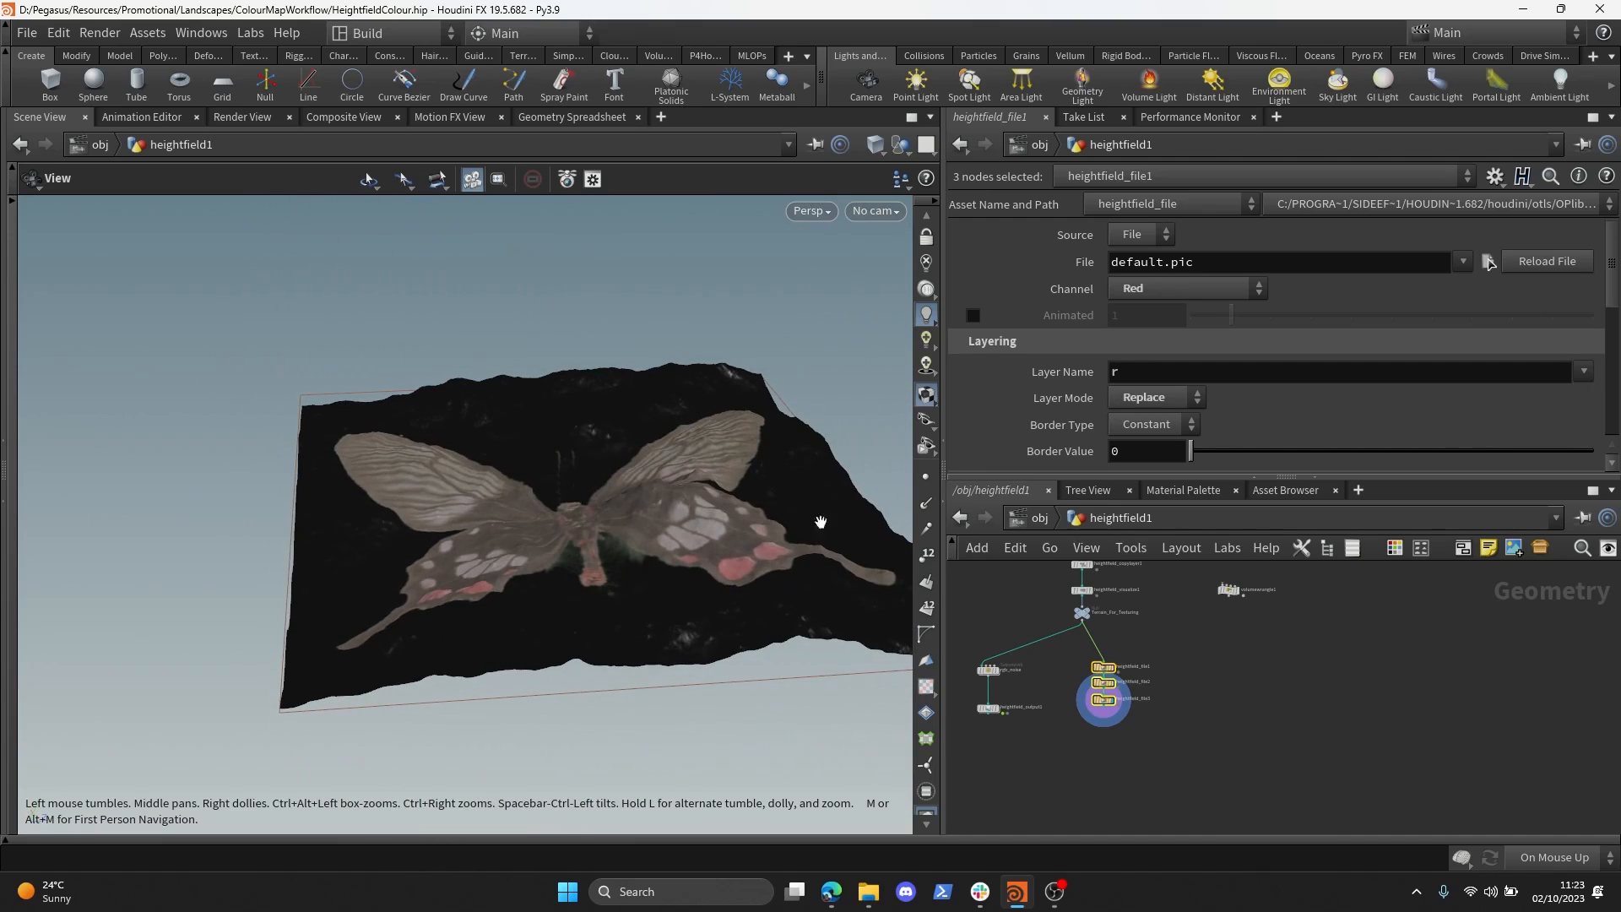
- Add a Volume Wrangle as a third branch wired from Terrain_For_Texturing and display it
{"action": "mouse_move", "coordinate": [1215, 697]}
{"action": "middle_mouse_down"}
{"action": "mouse_move", "coordinate": [1202, 671]}
{"action": "mouse_move", "coordinate": [1205, 716]}
{"action": "middle_mouse_up"}
{"action": "key", "text": "Tab"}
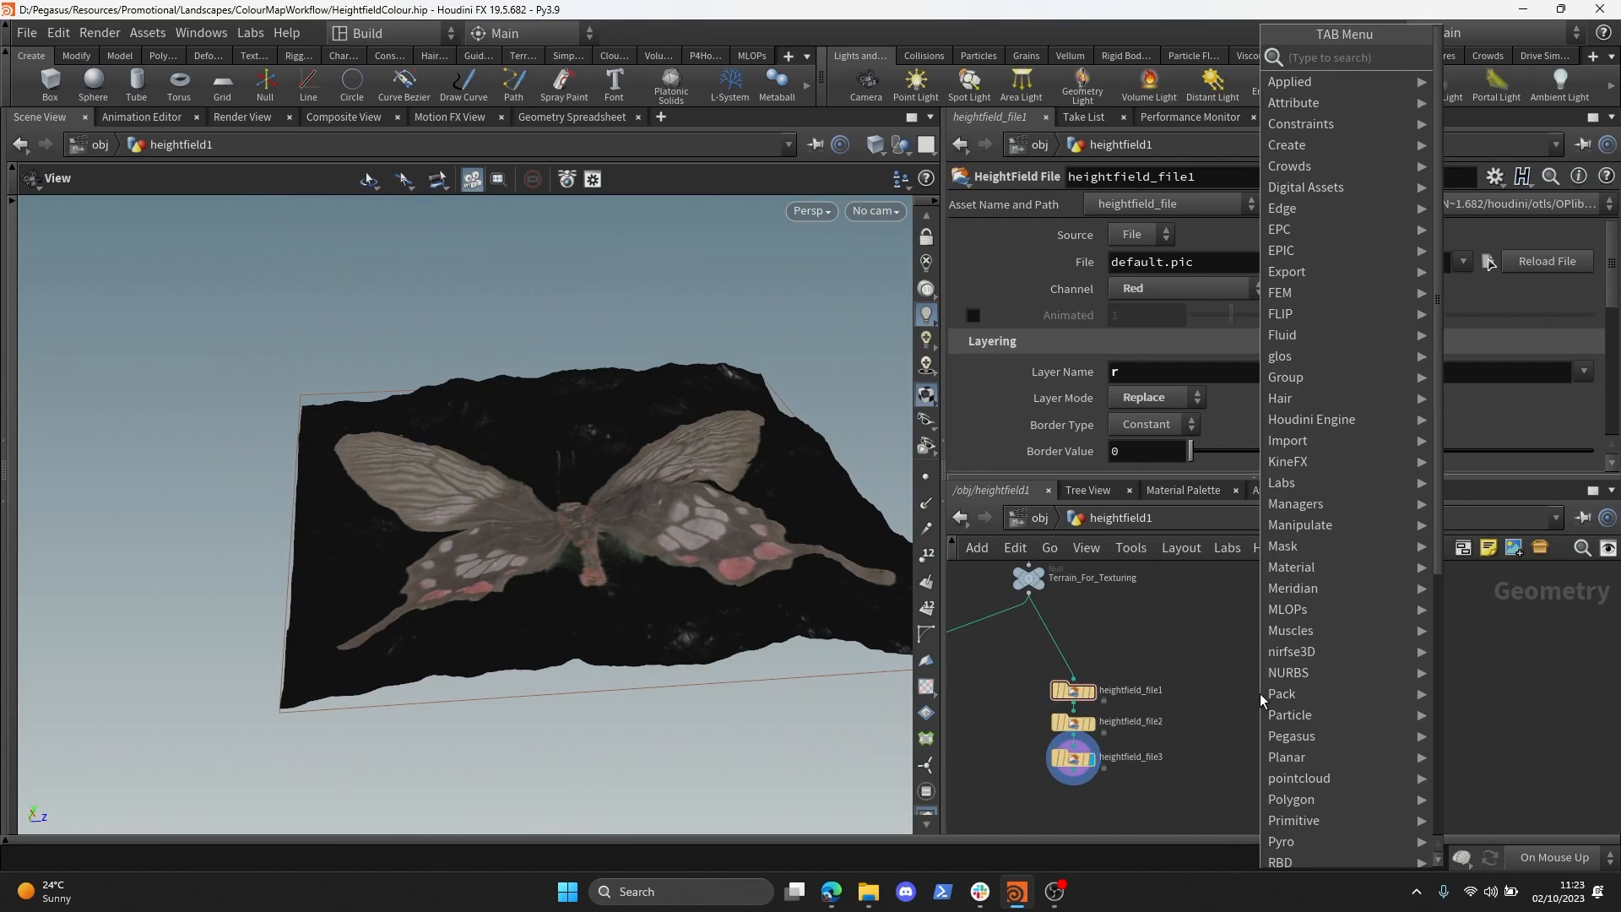
{"action": "type", "text": "vol wr"}
{"action": "key", "text": "Return"}
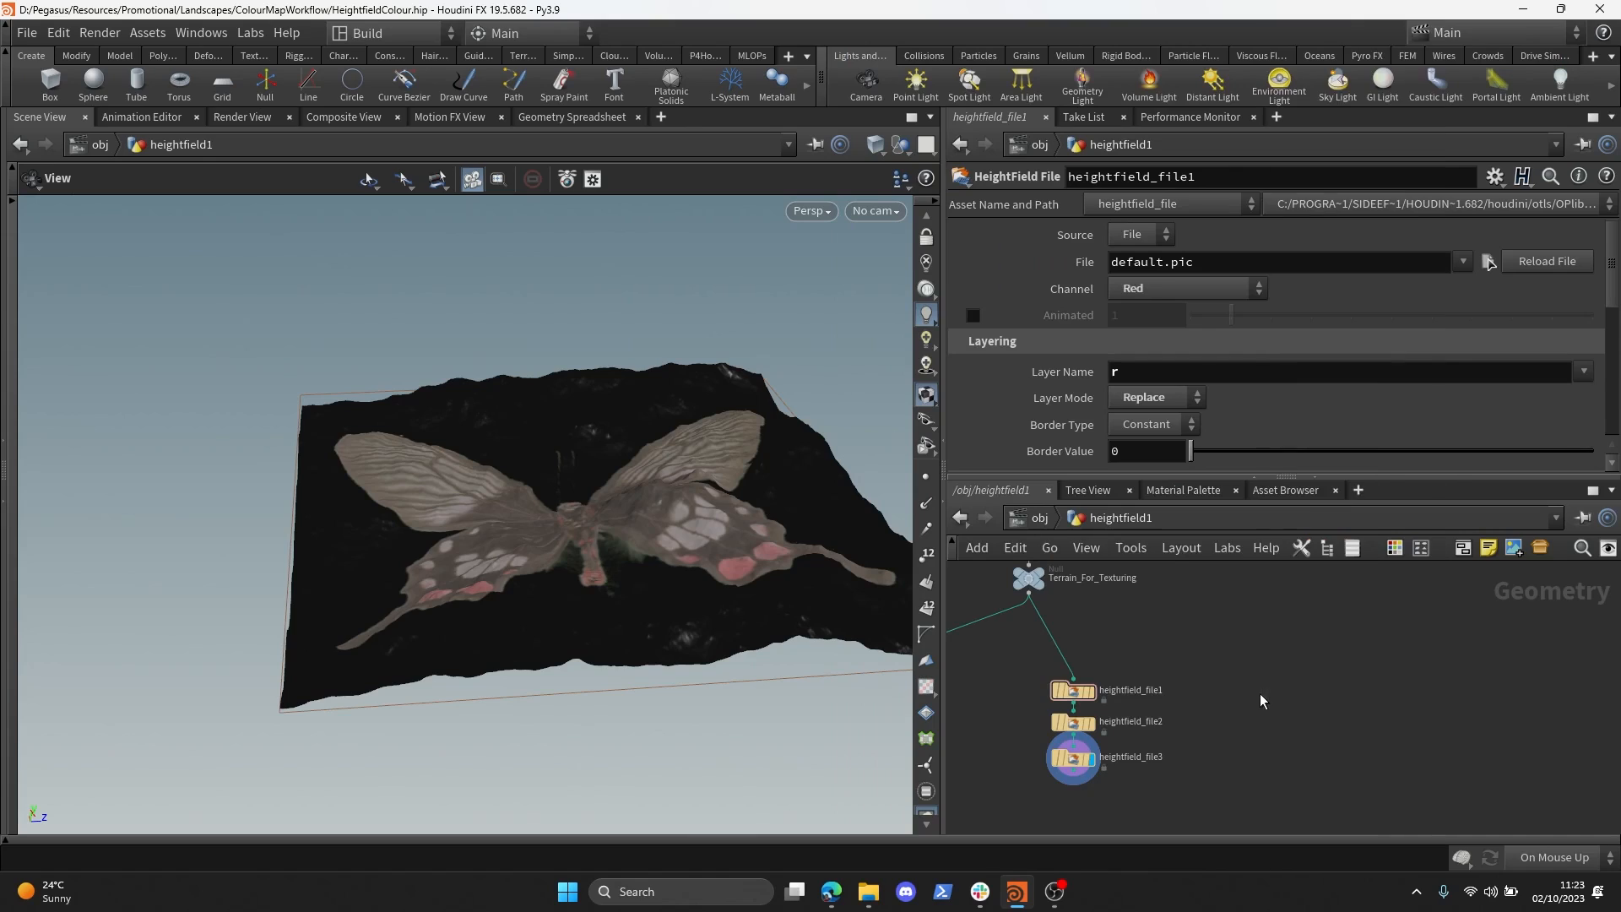
{"action": "left_click", "coordinate": [1260, 692]}
{"action": "left_click_drag", "start_coordinate": [1045, 607], "coordinate": [1259, 696]}
{"action": "left_click", "coordinate": [1269, 696]}
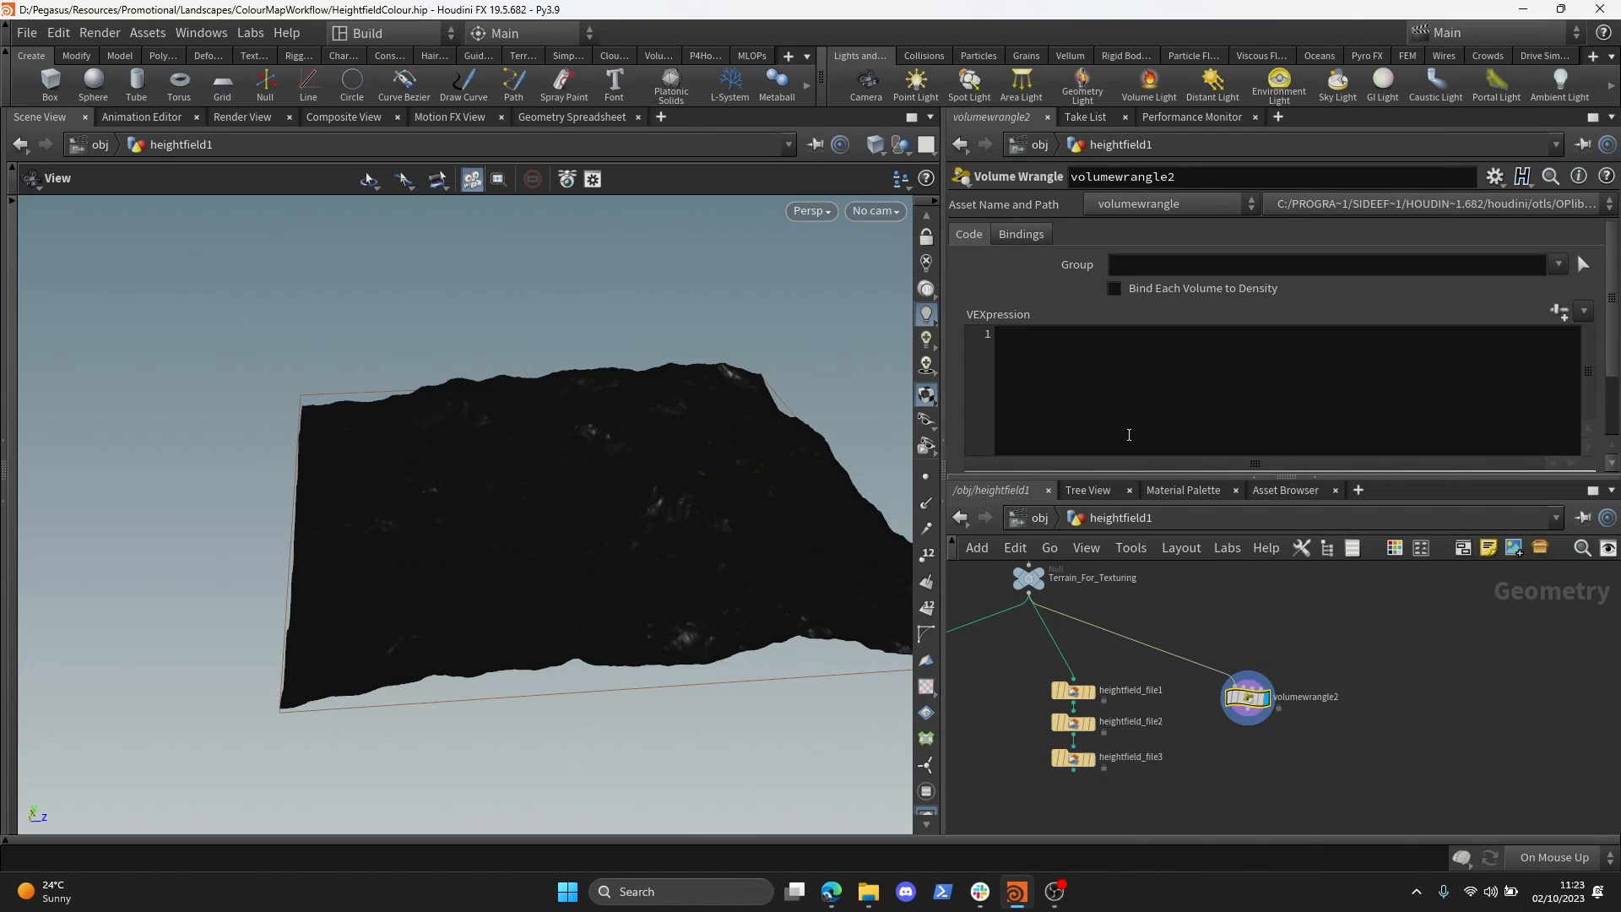
- Start the @r=, @g= and @b= assignment lines in the wrangle's VEXpression, with empty lines above them
{"action": "left_click", "coordinate": [1107, 367]}
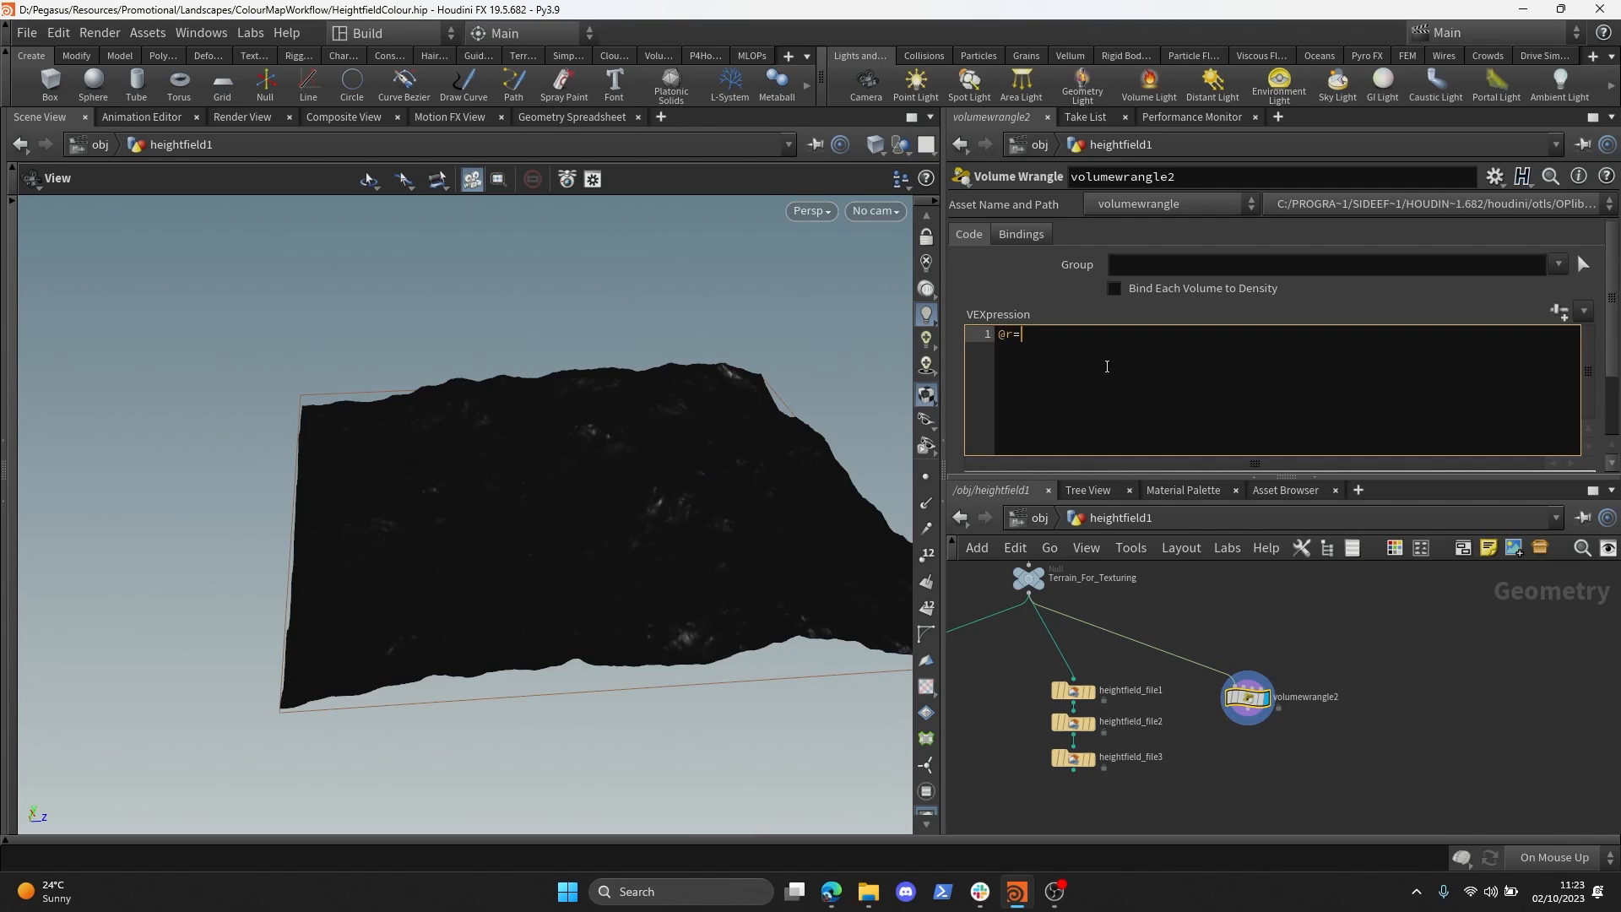
{"action": "type", "text": "@r="}
{"action": "key", "text": "Return"}
{"action": "left_click", "coordinate": [1030, 335]}
{"action": "key", "text": "Return"}
{"action": "key", "text": "Return"}
{"action": "key", "text": "Return"}
{"action": "left_click", "coordinate": [1023, 340]}
{"action": "type", "text": "float"}
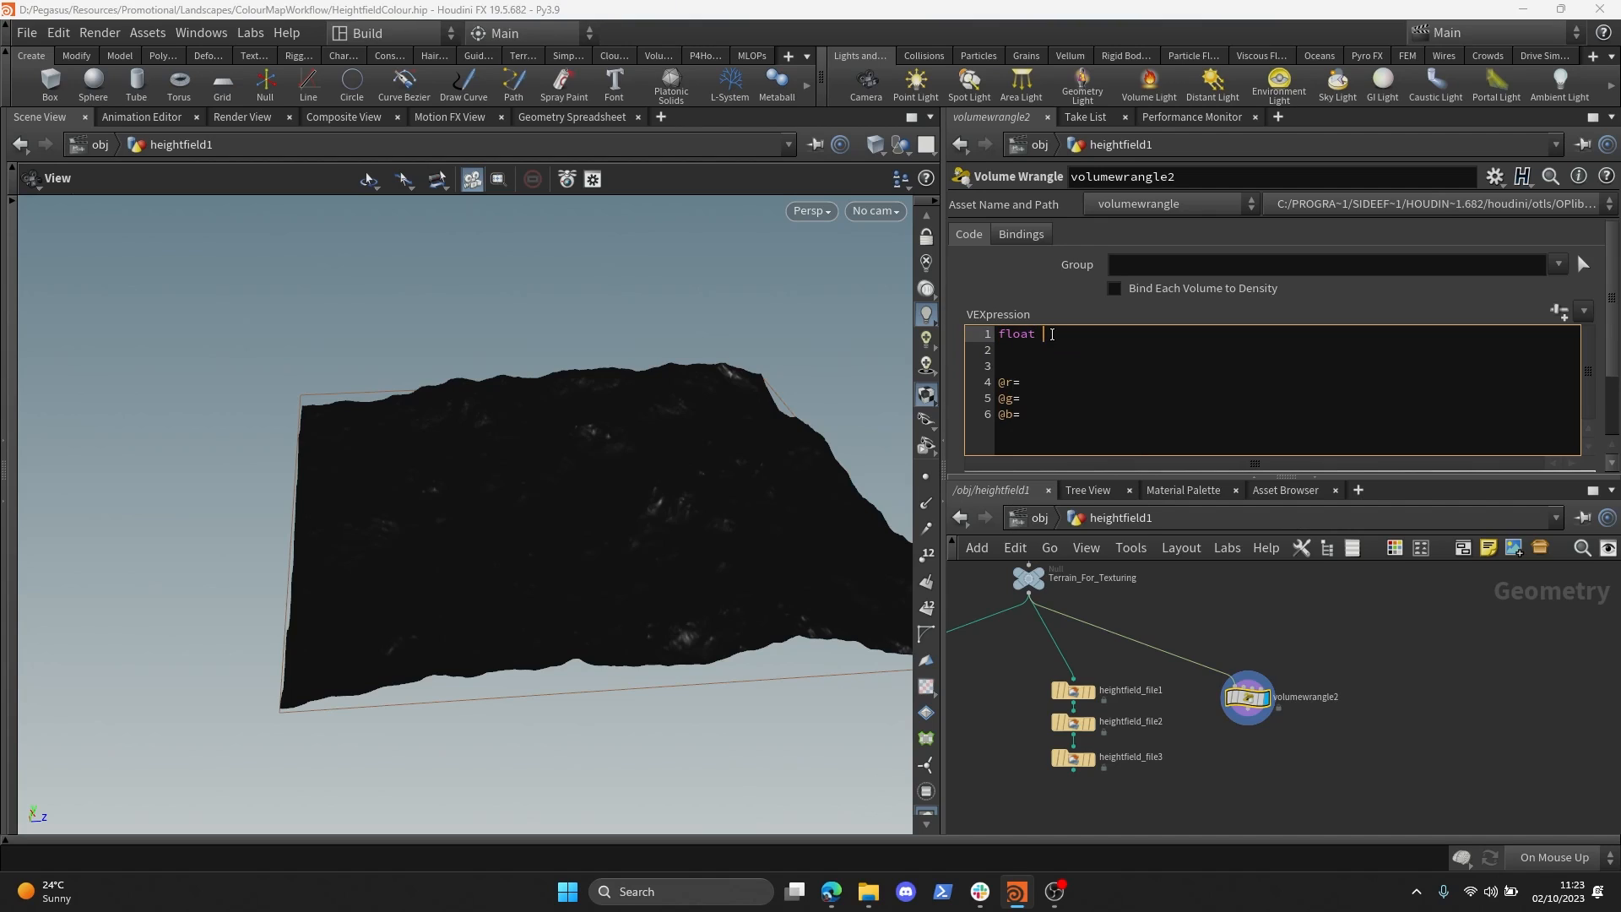
{"action": "key", "text": "BackSpace"}
{"action": "key", "text": "BackSpace"}
{"action": "key", "text": "BackSpace"}
{"action": "key", "text": "BackSpace"}
{"action": "key", "text": "BackSpace"}
{"action": "key", "text": "BackSpace"}
- Declare vector colour = chv("colour"); on the first line of the VEXpression and create its colour parameter
{"action": "type", "text": "vect"}
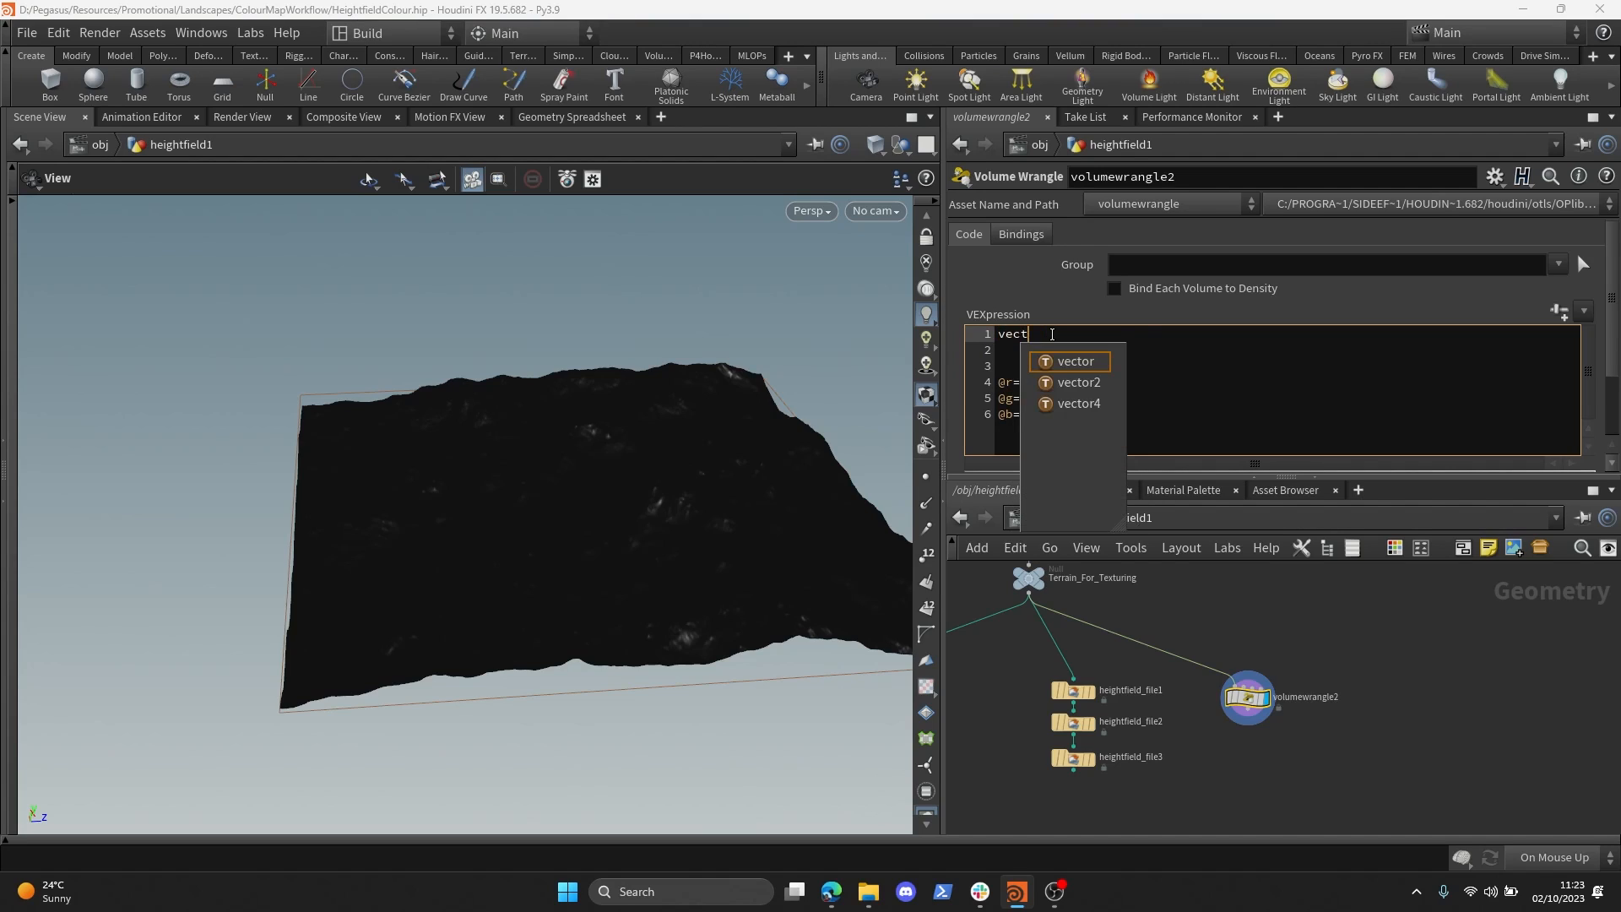
{"action": "type", "text": "or r"}
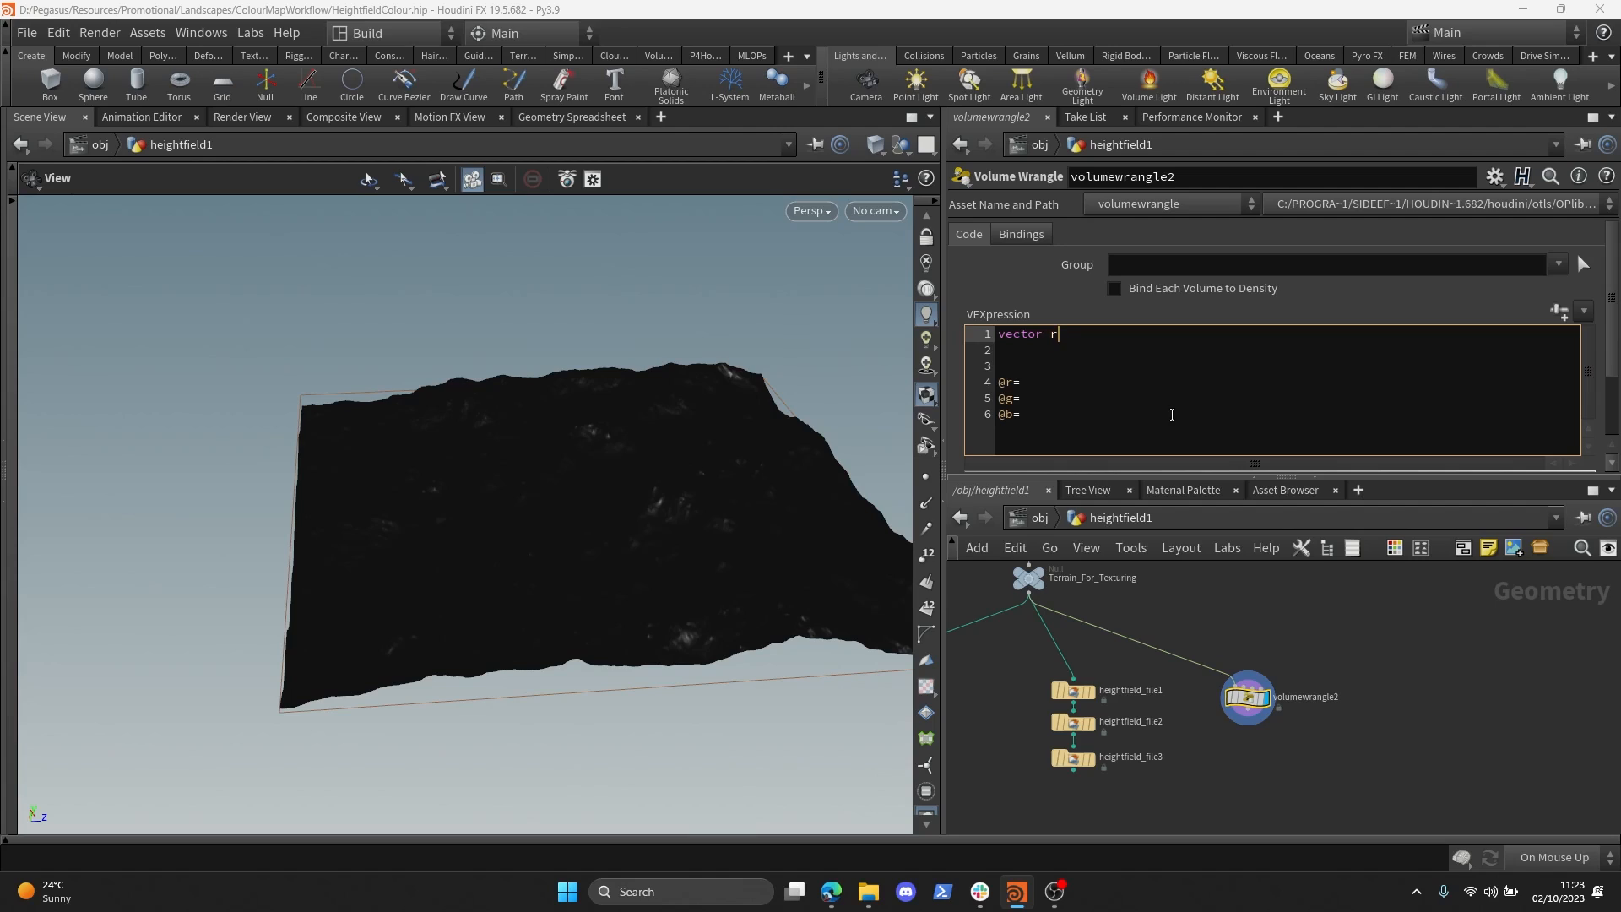
{"action": "type", "text": "olour;hv(\""}
{"action": "left_click", "coordinate": [1561, 312]}
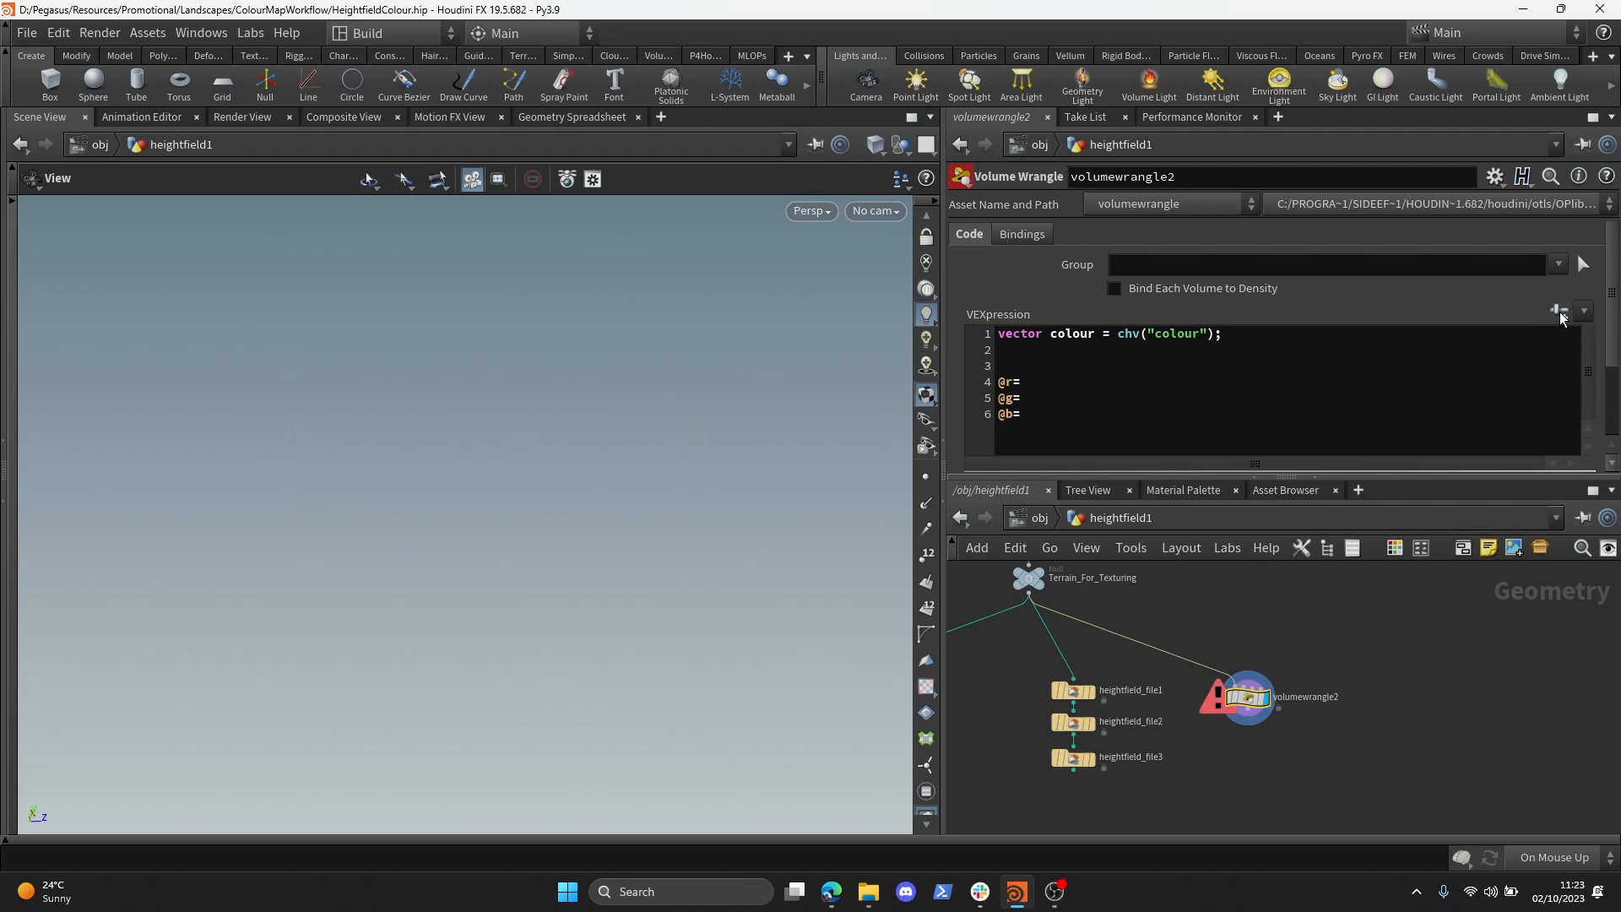
- Change the wrangle's colour parameter type from Float Vector 3 to Color and accept the parameter interface edit
{"action": "left_click_drag", "start_coordinate": [1607, 302], "coordinate": [1617, 407]}
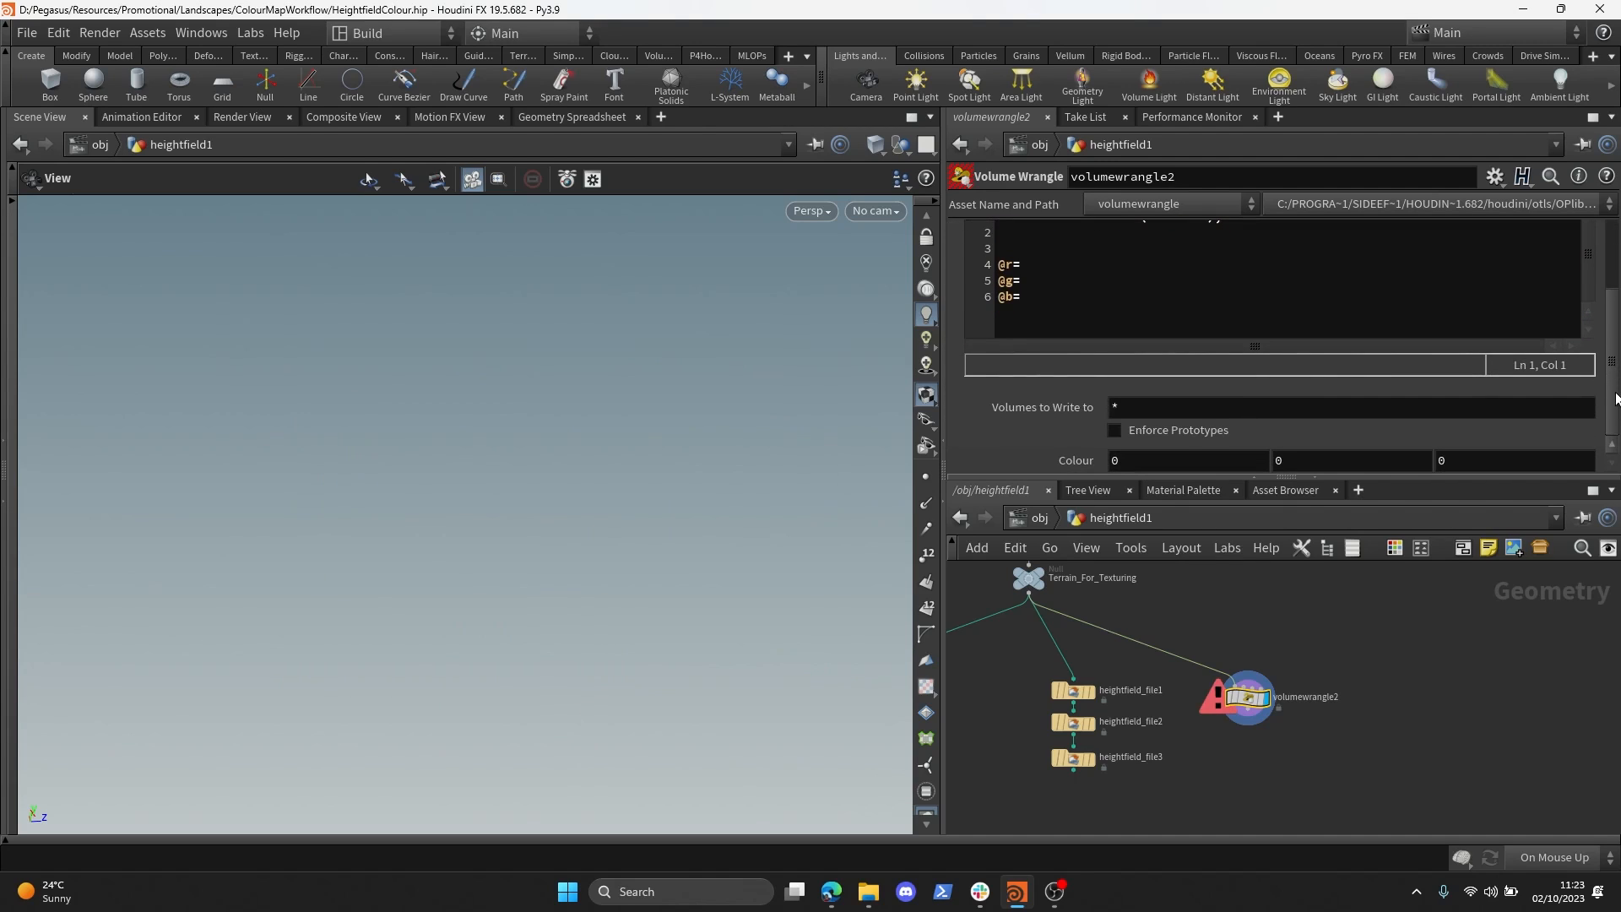
{"action": "left_click_drag", "start_coordinate": [1381, 475], "coordinate": [1380, 831]}
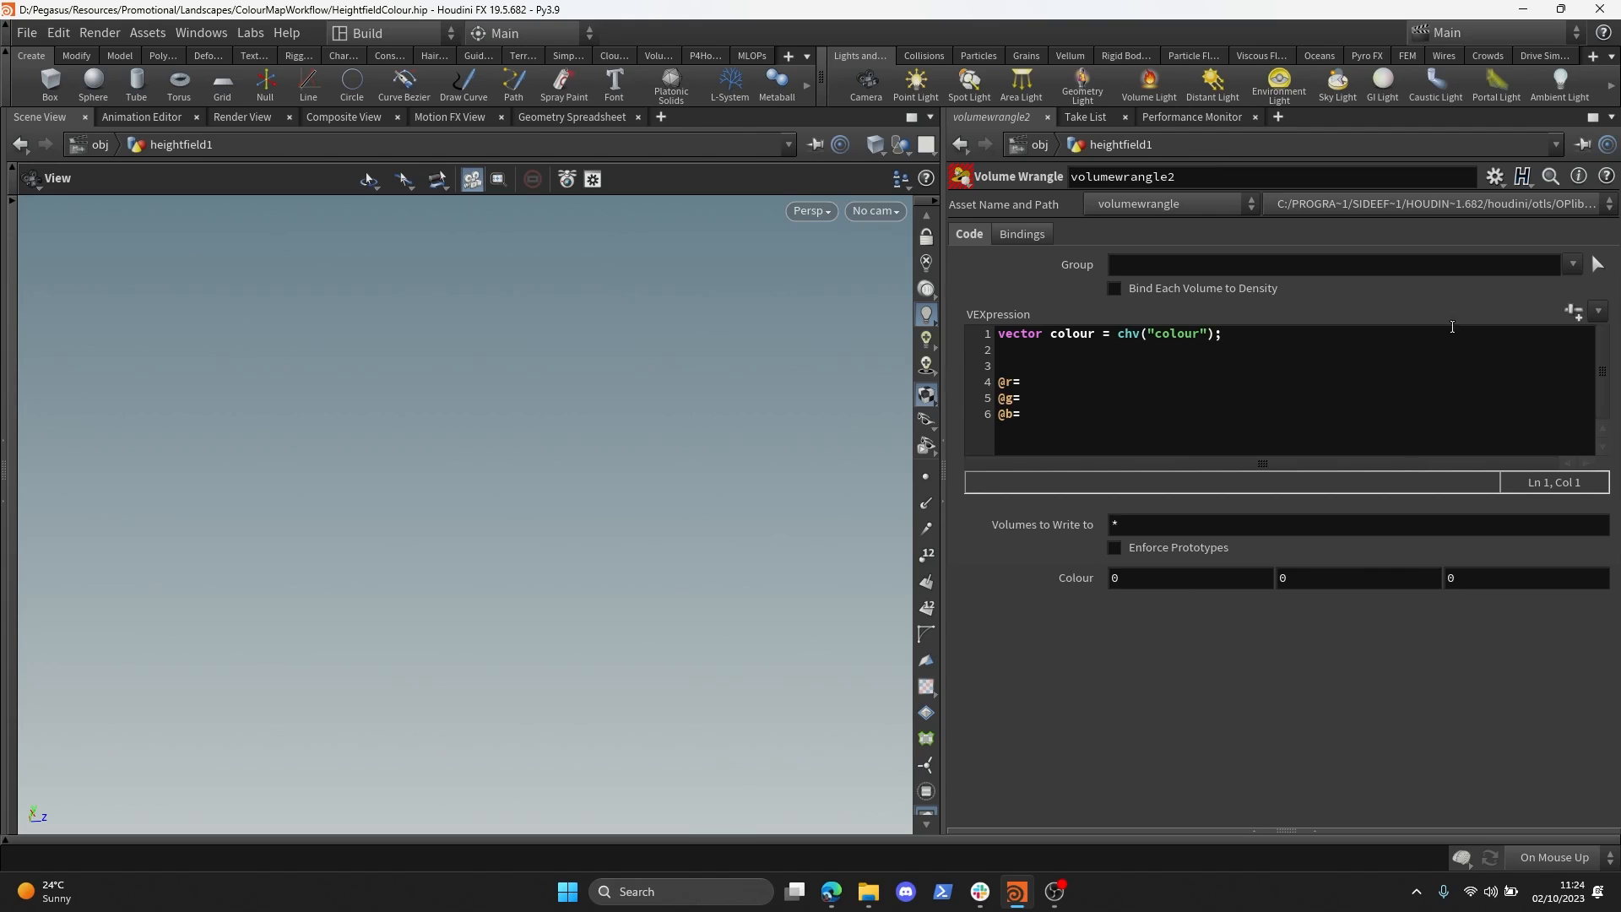
{"action": "left_click", "coordinate": [1500, 175]}
{"action": "left_click", "coordinate": [1400, 199]}
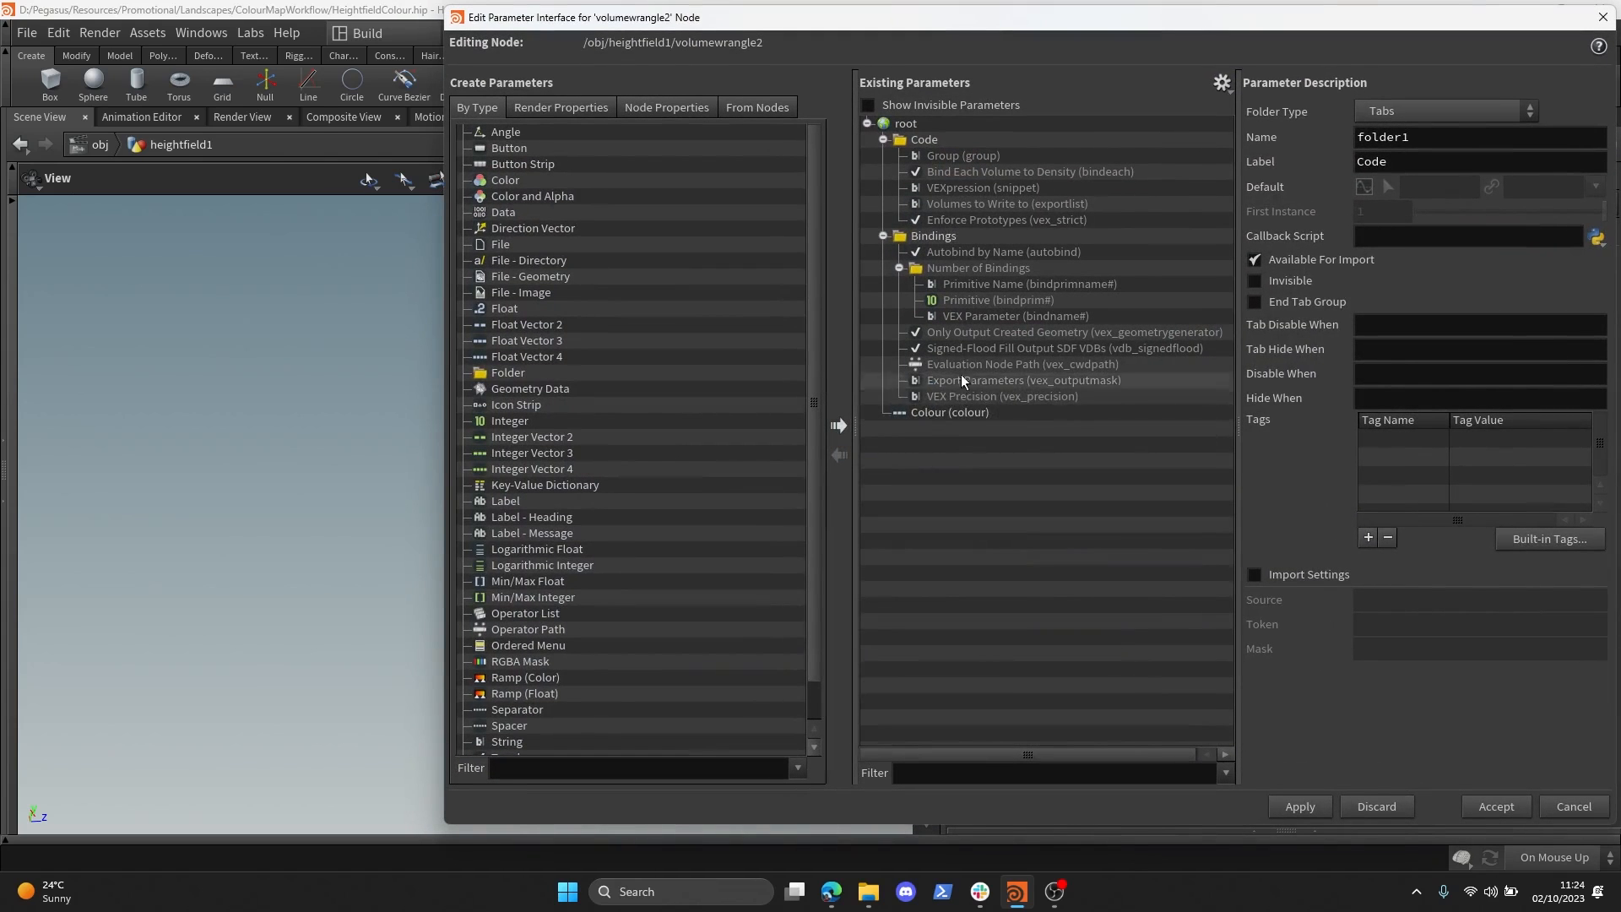
{"action": "left_click", "coordinate": [949, 412]}
{"action": "left_click", "coordinate": [1442, 192]}
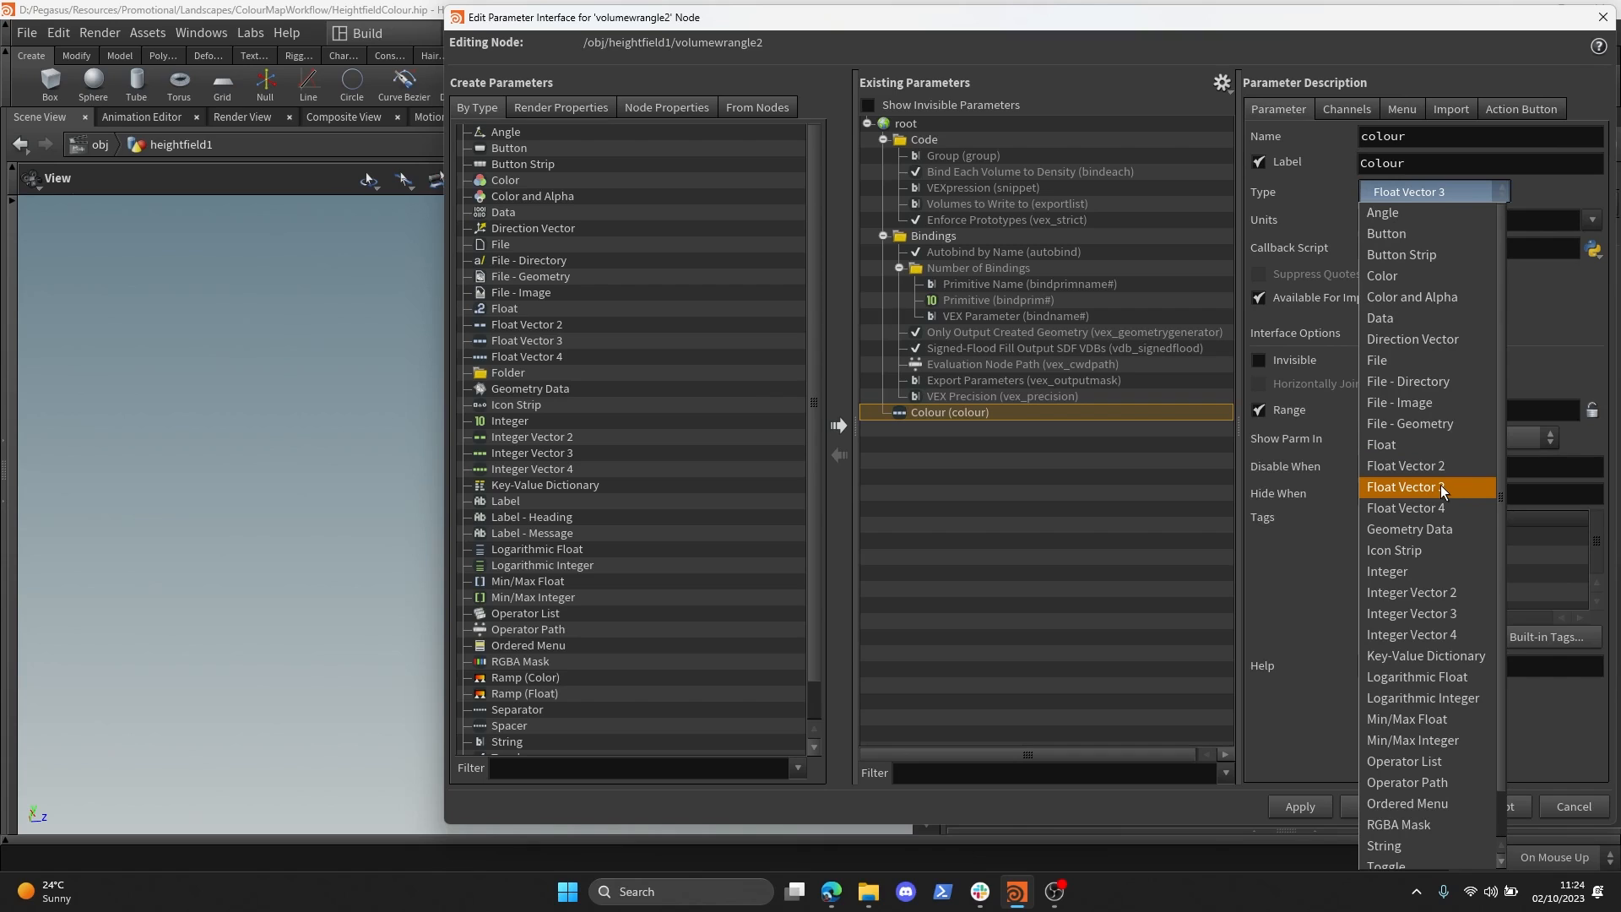
{"action": "left_click", "coordinate": [1425, 276]}
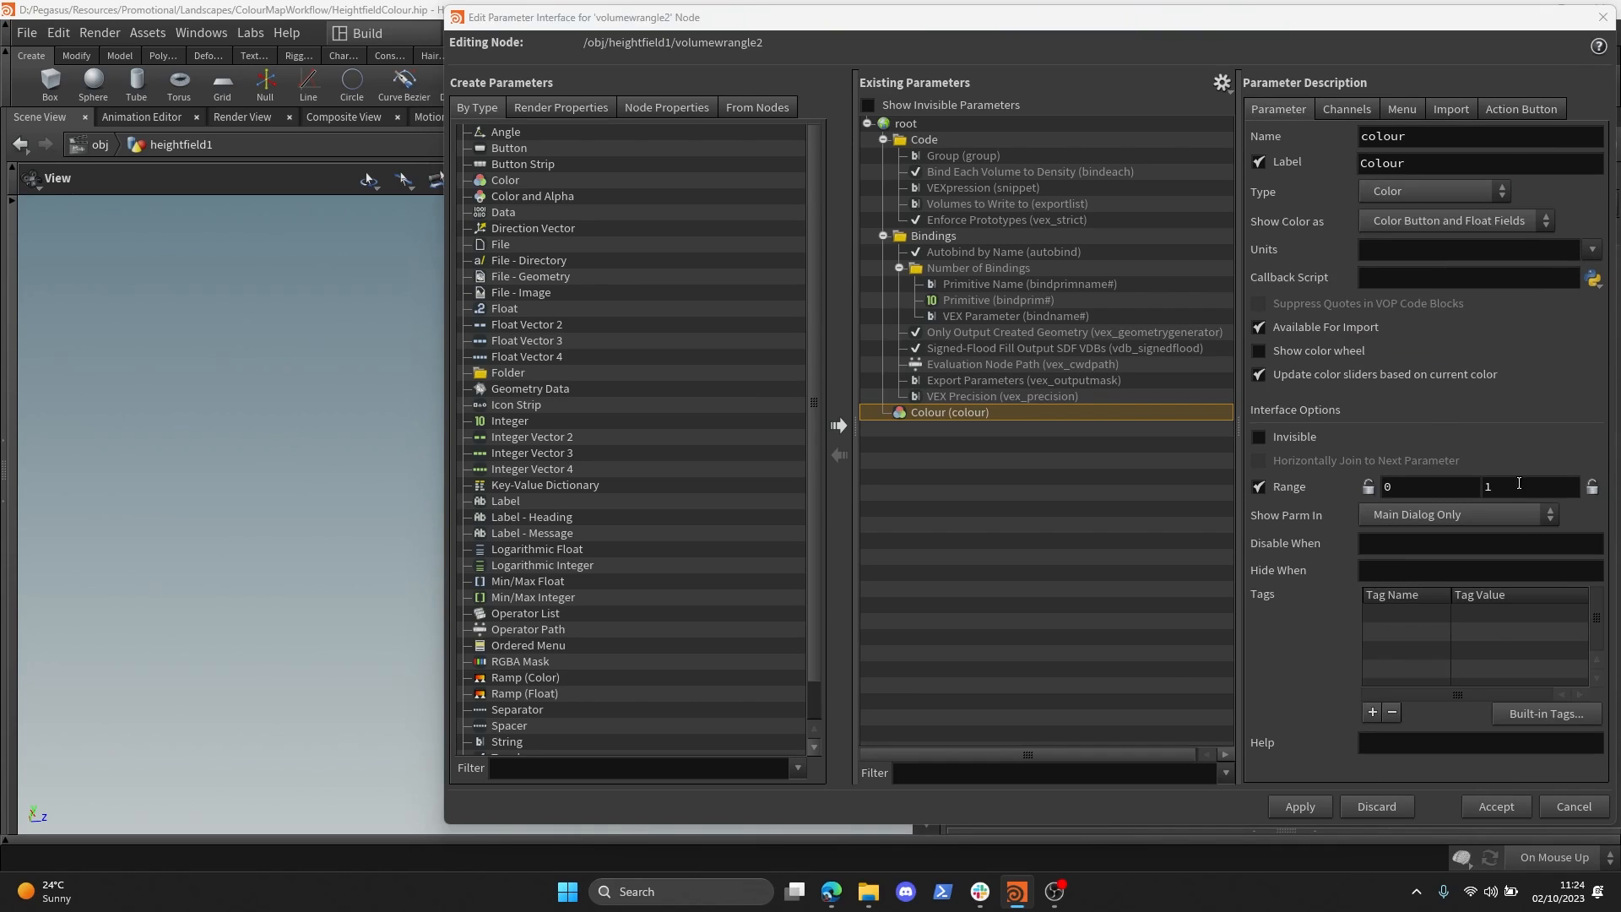
{"action": "left_click", "coordinate": [1518, 807]}
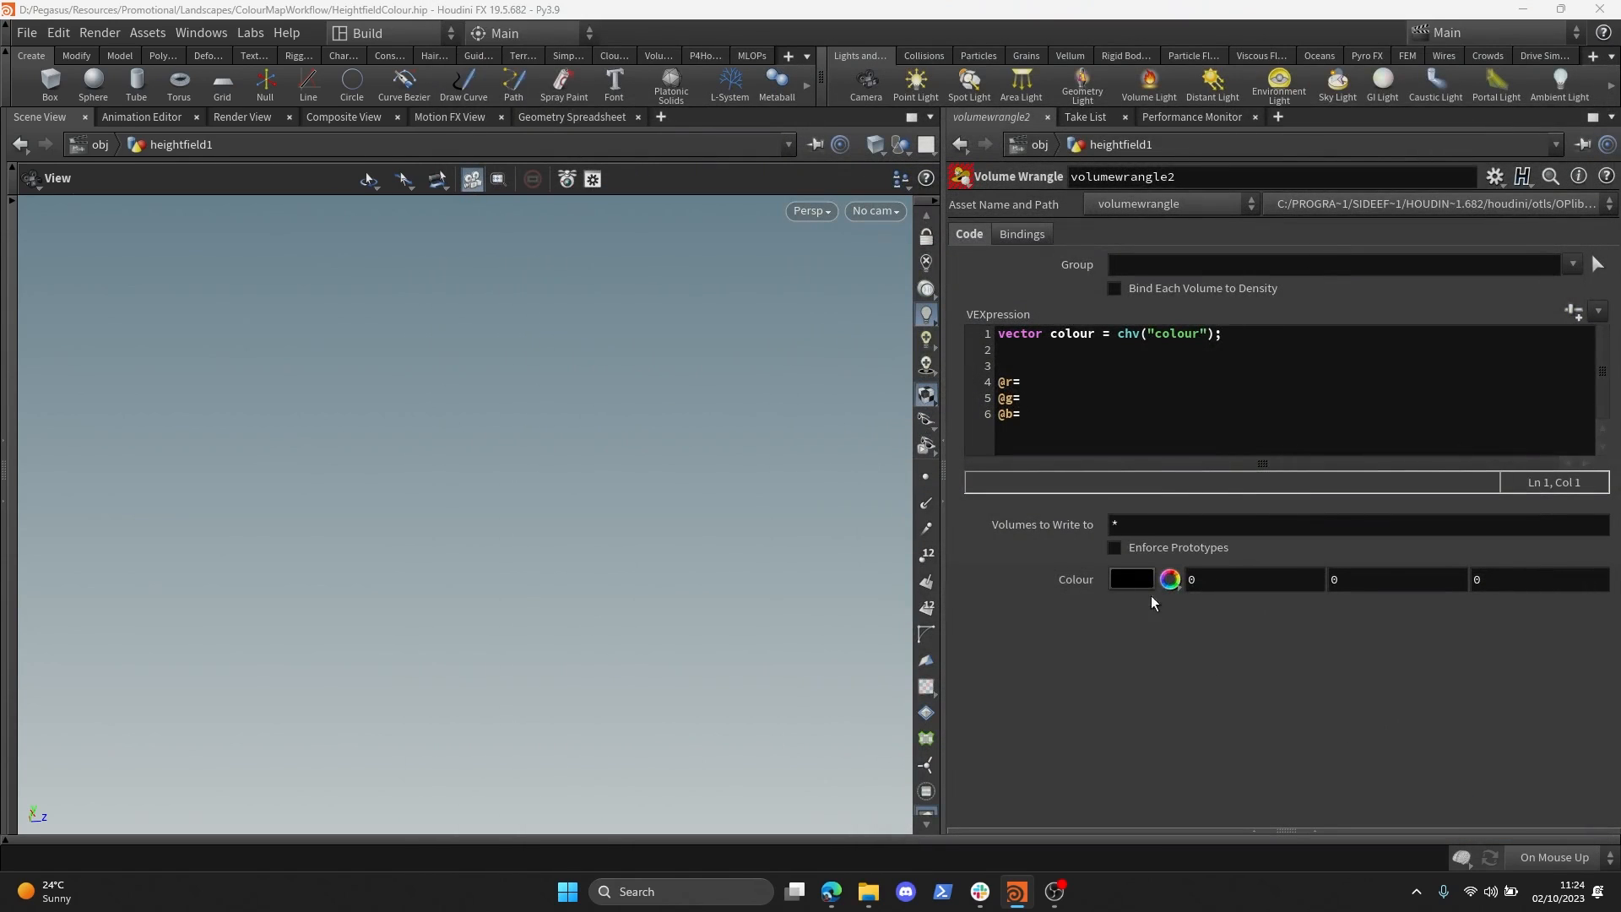
- Set the wrangle's Colour parameter to the teal green swatch with values 0, 1, 0.5
{"action": "left_click", "coordinate": [1131, 579]}
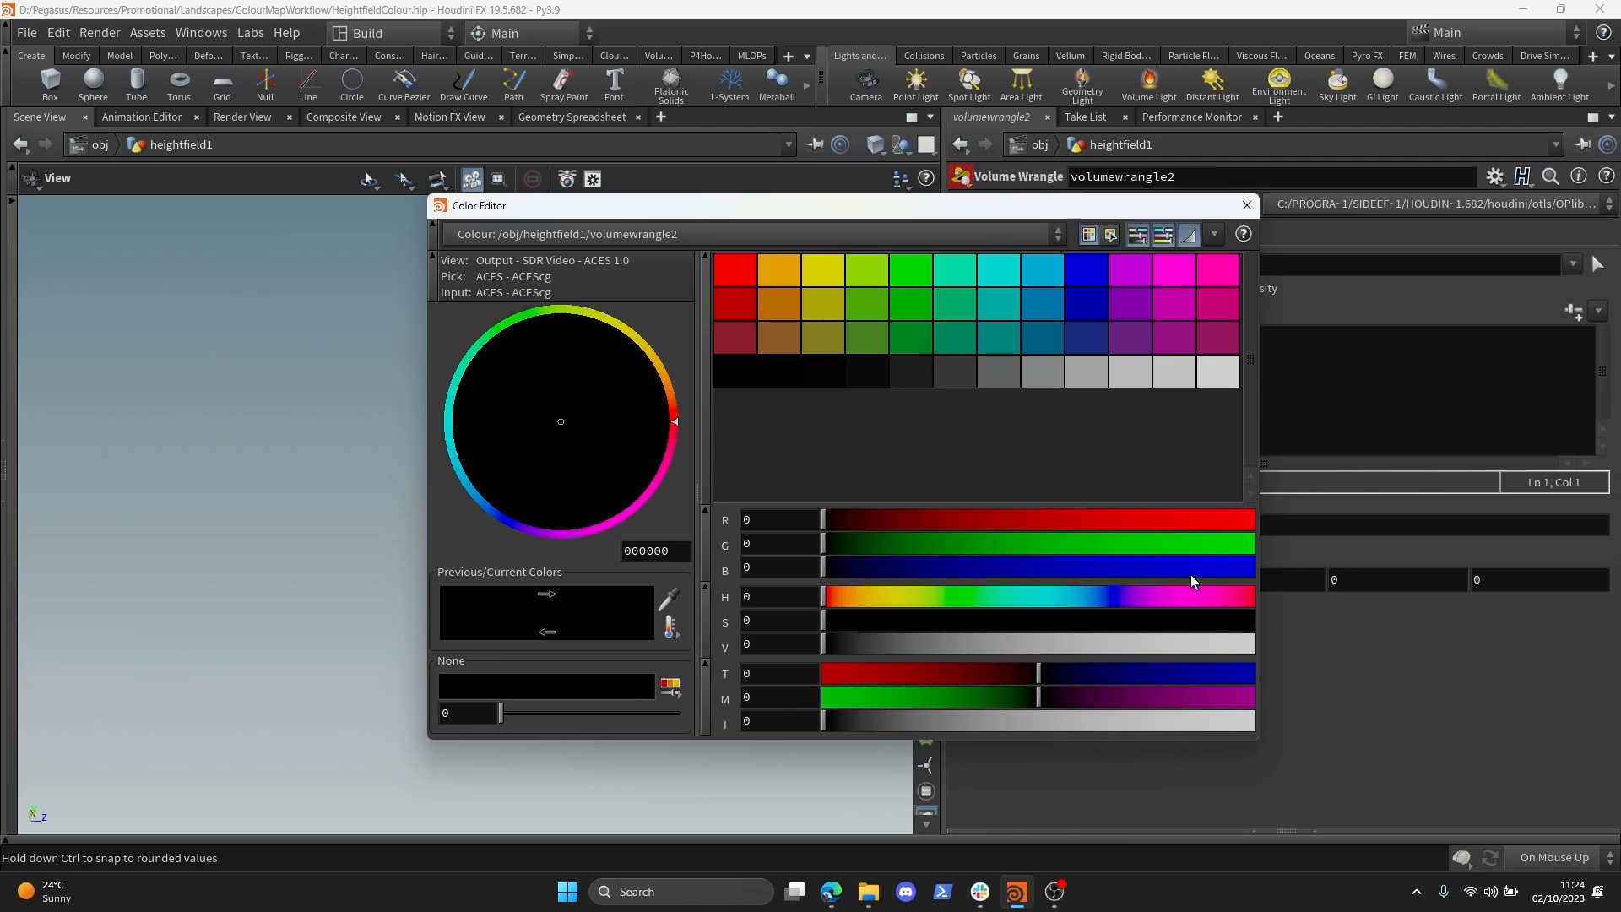
{"action": "left_click", "coordinate": [955, 270]}
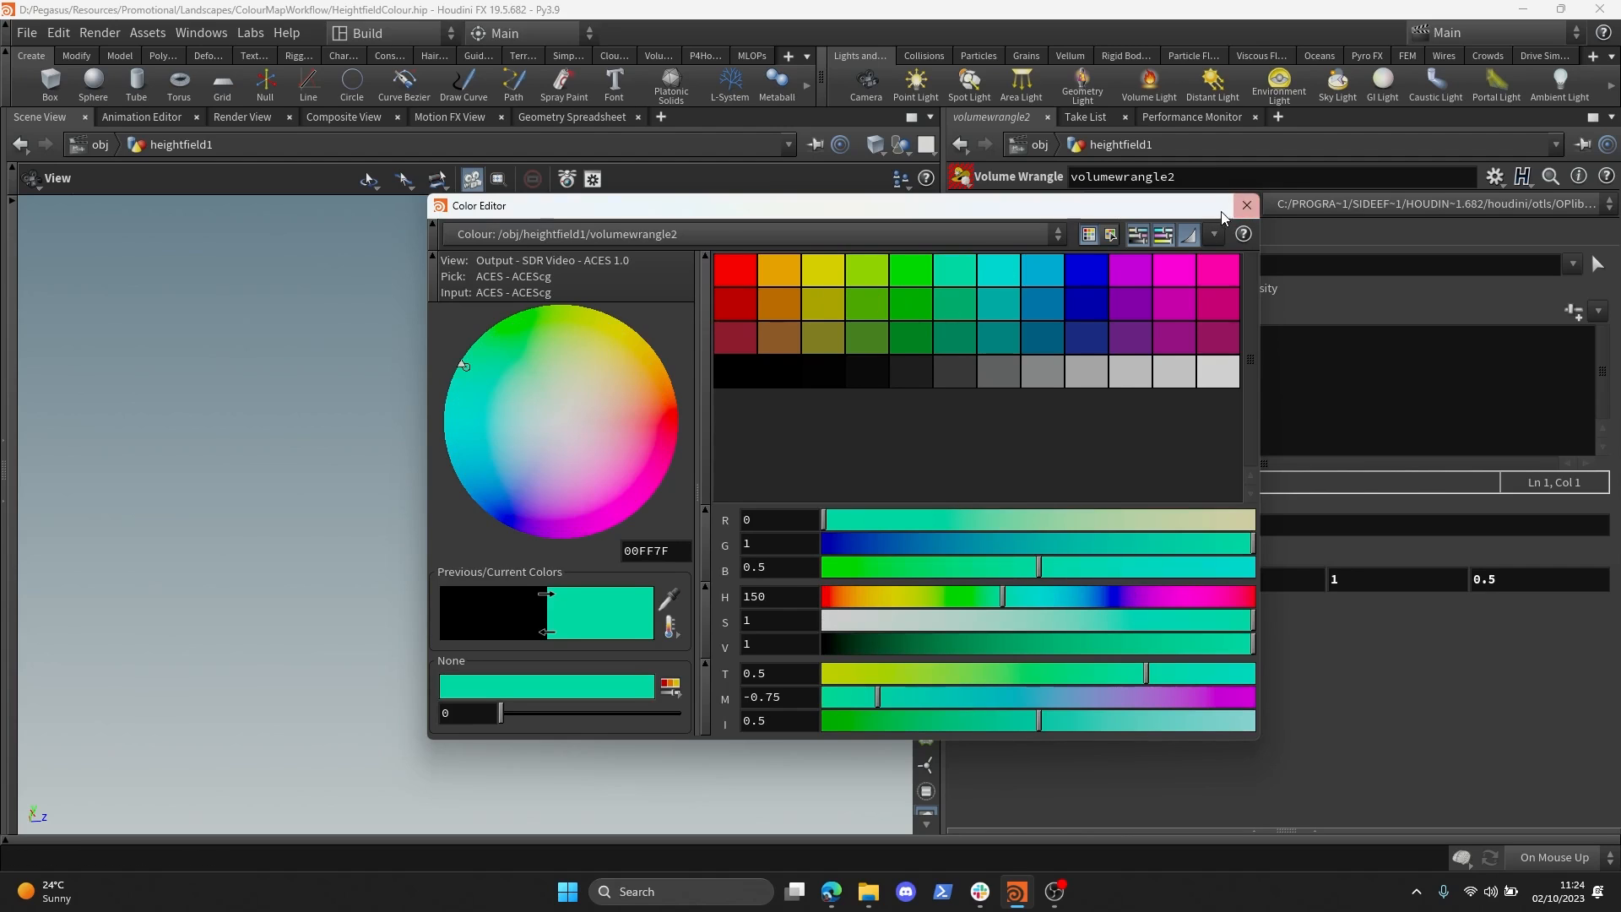
{"action": "left_click_drag", "start_coordinate": [1221, 211], "coordinate": [1225, 211]}
{"action": "left_click", "coordinate": [1250, 205]}
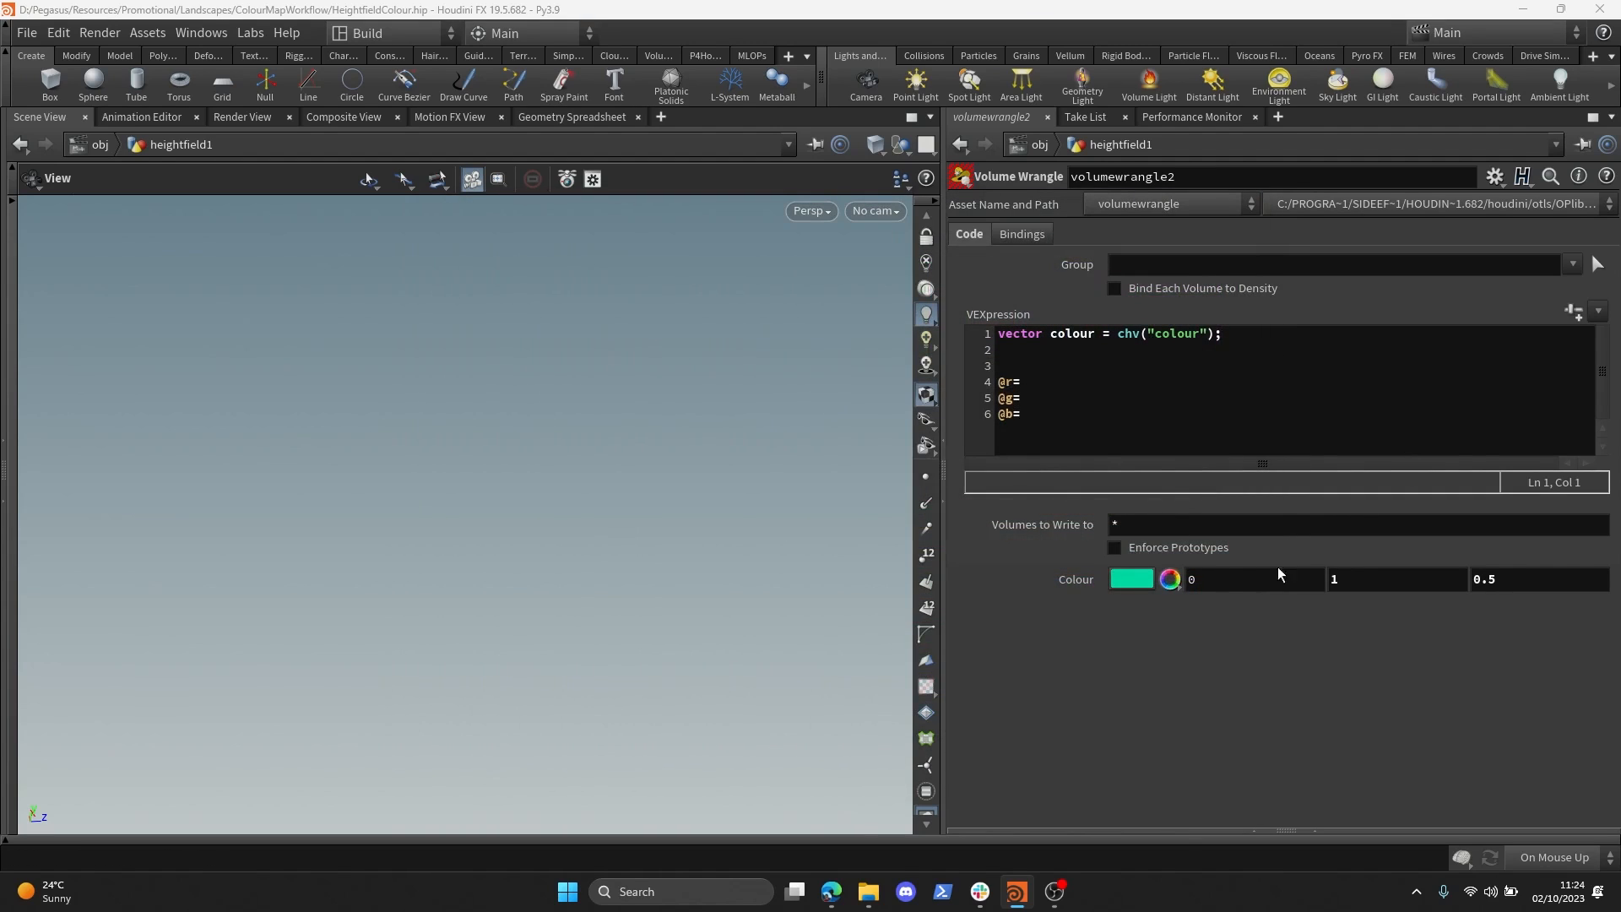
- Complete the red assignment in the wrangle's VEXpression as @r= colour[0];
{"action": "left_click", "coordinate": [1253, 831]}
{"action": "key", "text": "ctrl+b"}
{"action": "key", "text": "ctrl+b"}
{"action": "key", "text": "ctrl+b"}
{"action": "key", "text": "ctrl+b"}
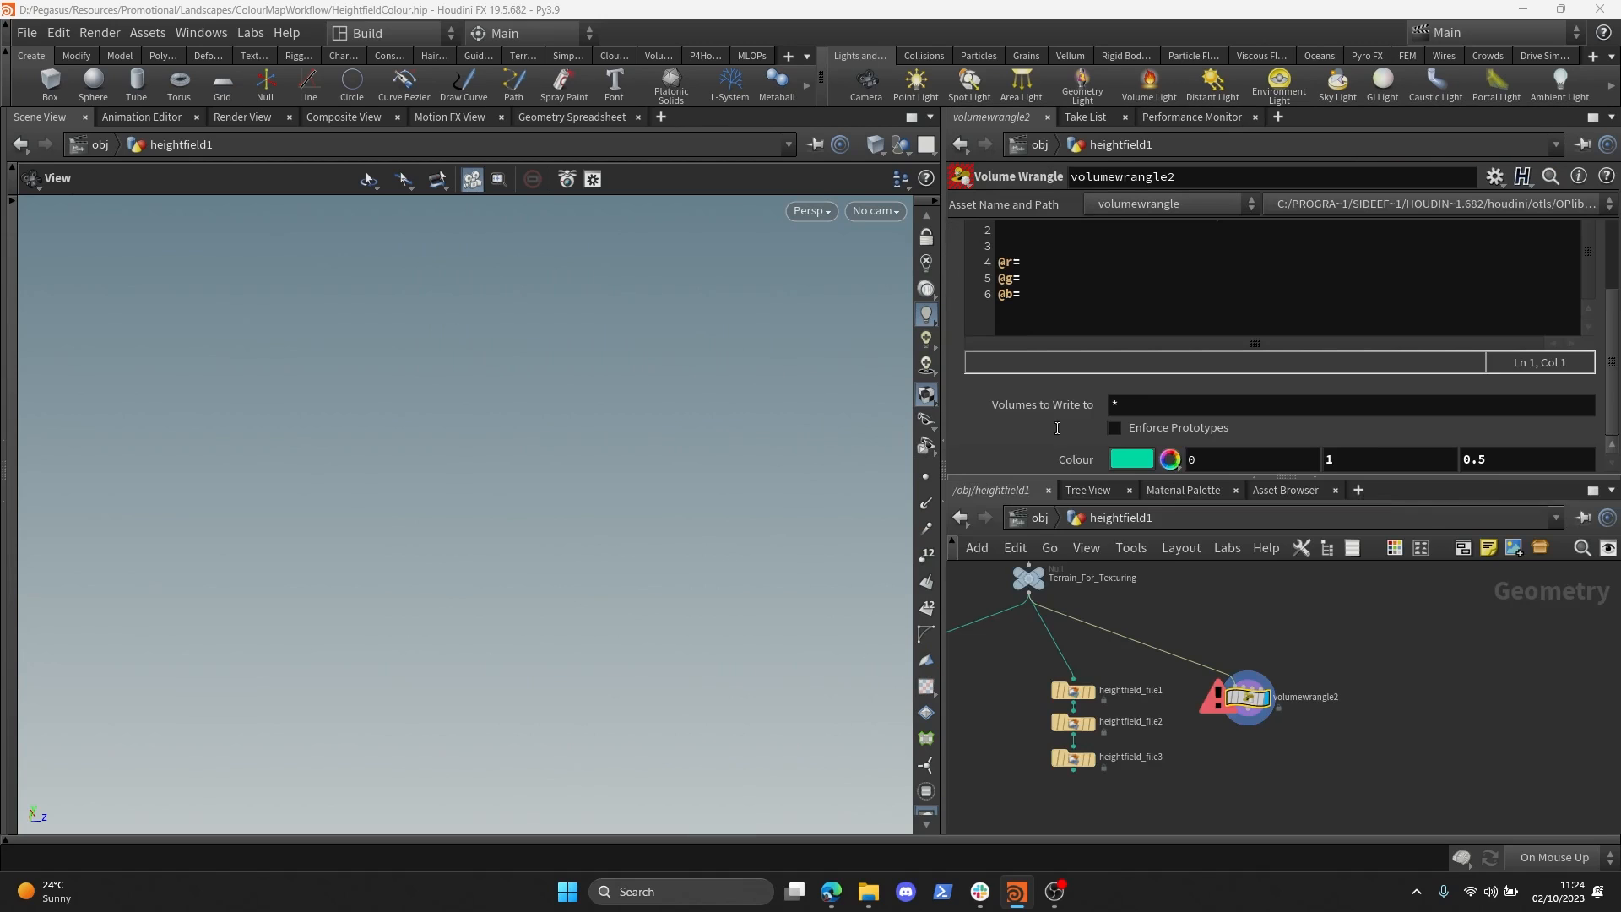
{"action": "key", "text": "f"}
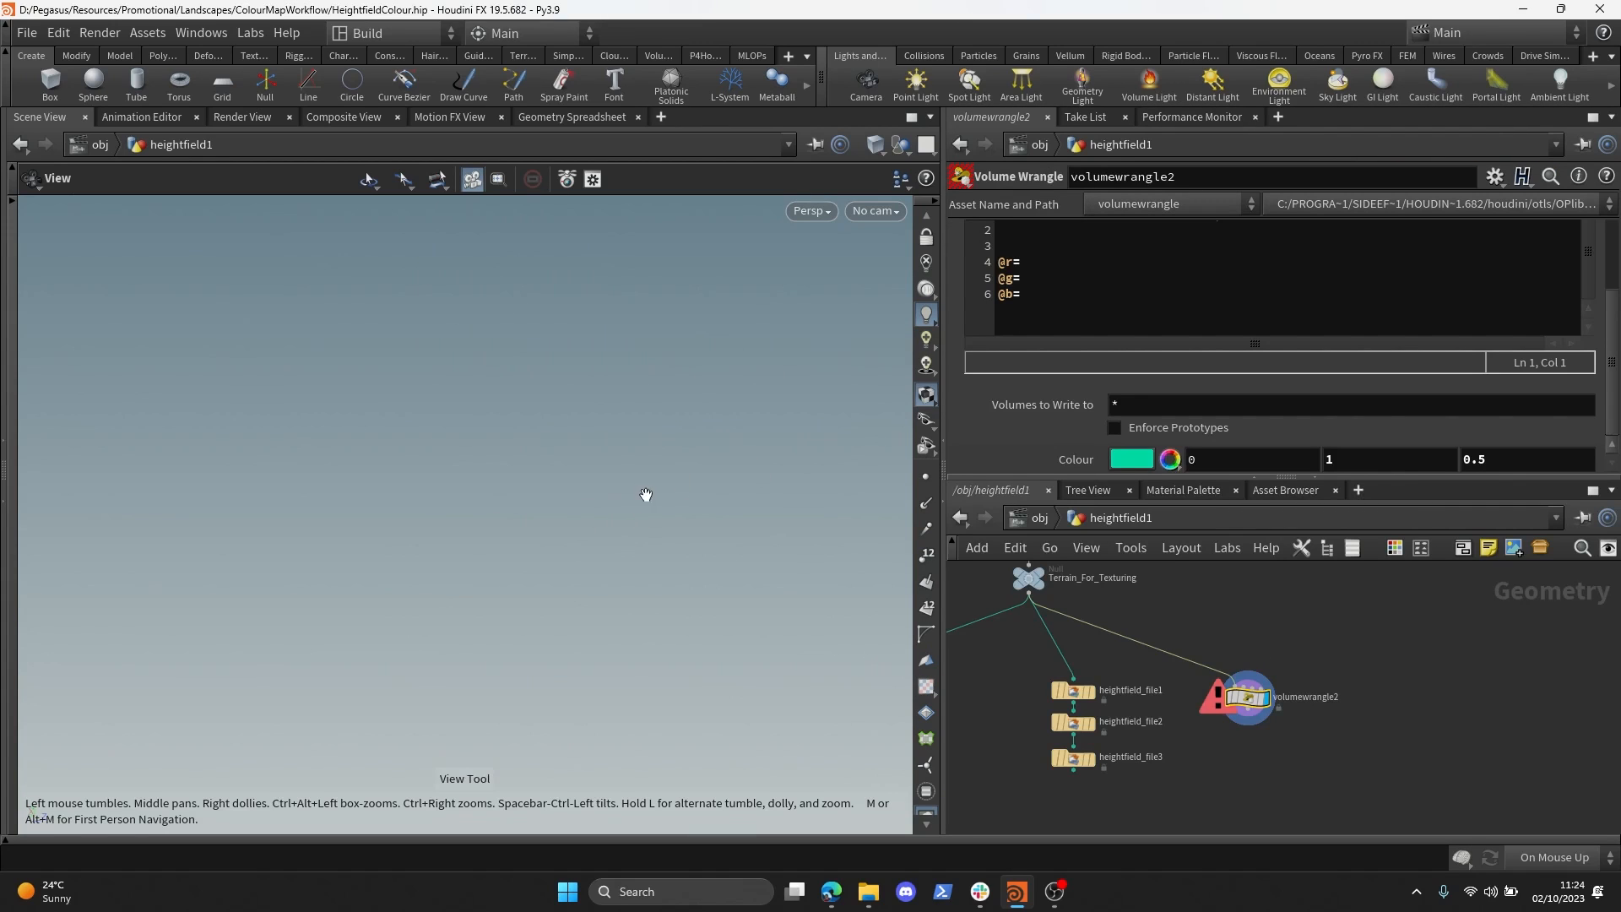
{"action": "scroll", "coordinate": [1224, 355], "scroll_direction": "up", "scroll_amount": 3}
{"action": "left_click", "coordinate": [1221, 322]}
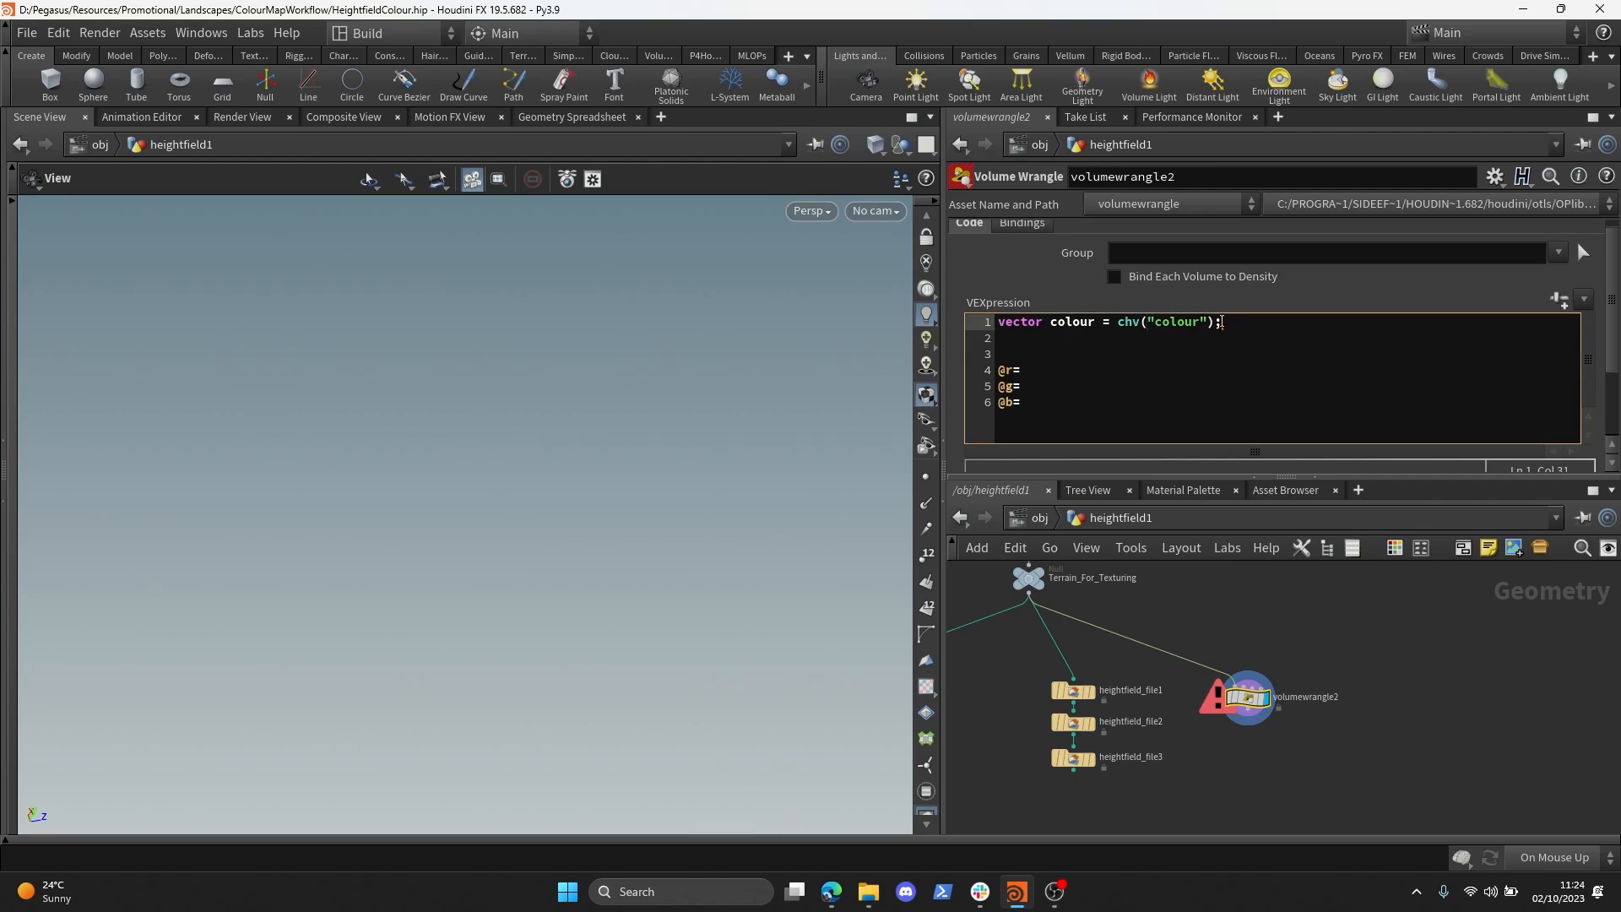
{"action": "left_click_drag", "start_coordinate": [1222, 323], "coordinate": [1176, 324]}
{"action": "left_click", "coordinate": [1082, 358]}
{"action": "left_click", "coordinate": [1140, 375]}
{"action": "type", "text": "colour.r"}
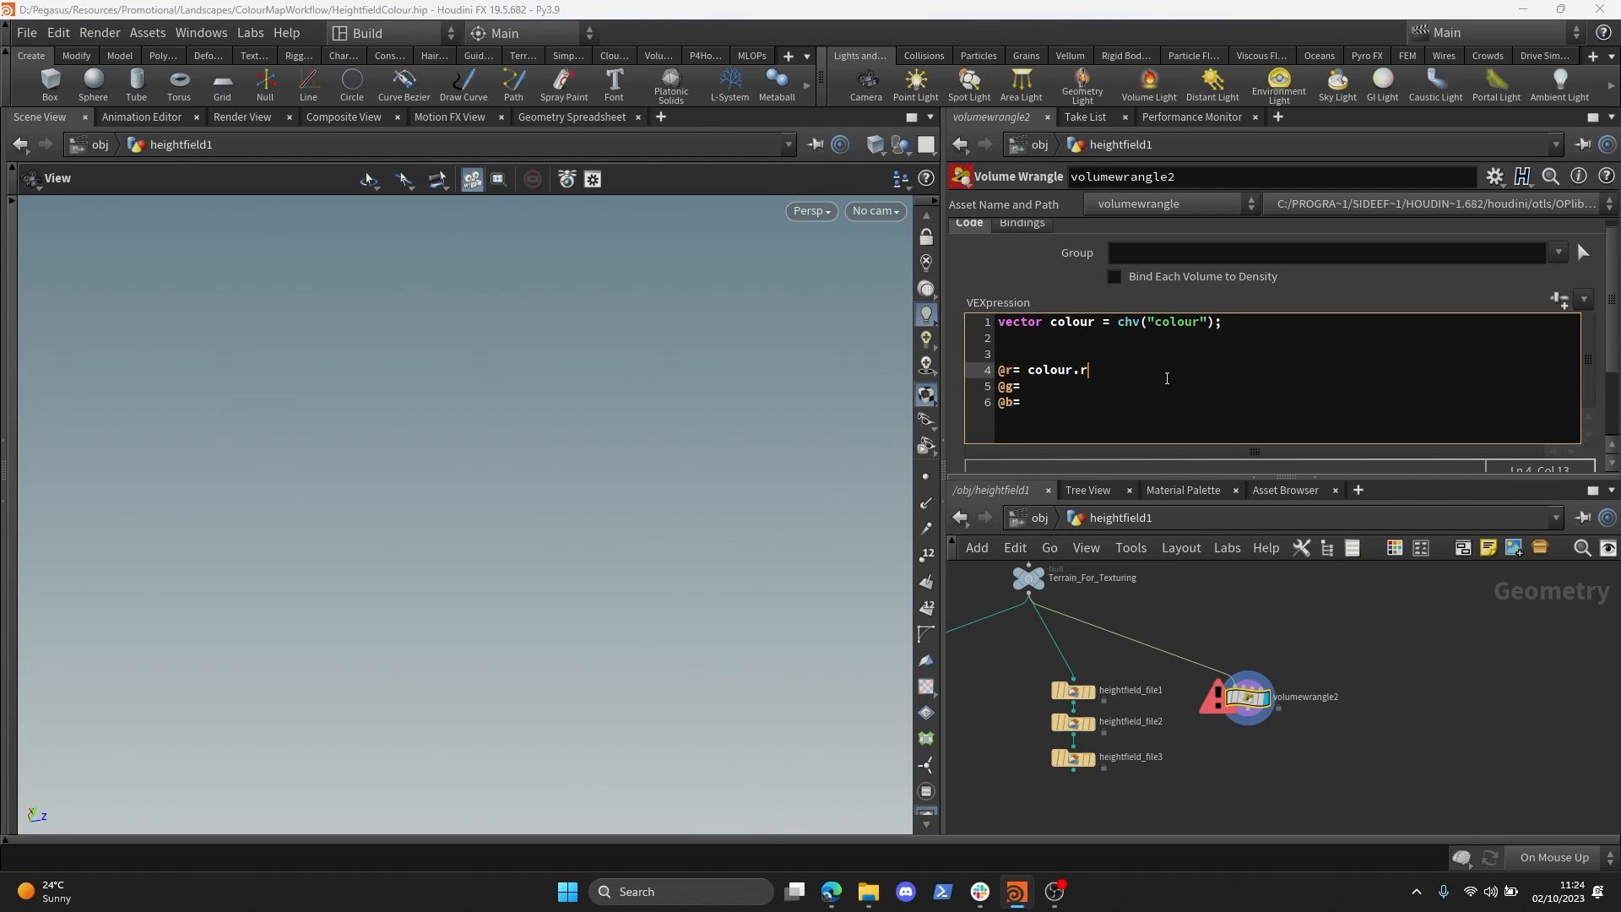
{"action": "type", "text": ";"}
{"action": "left_click", "coordinate": [1126, 392]}
{"action": "left_click", "coordinate": [1084, 372]}
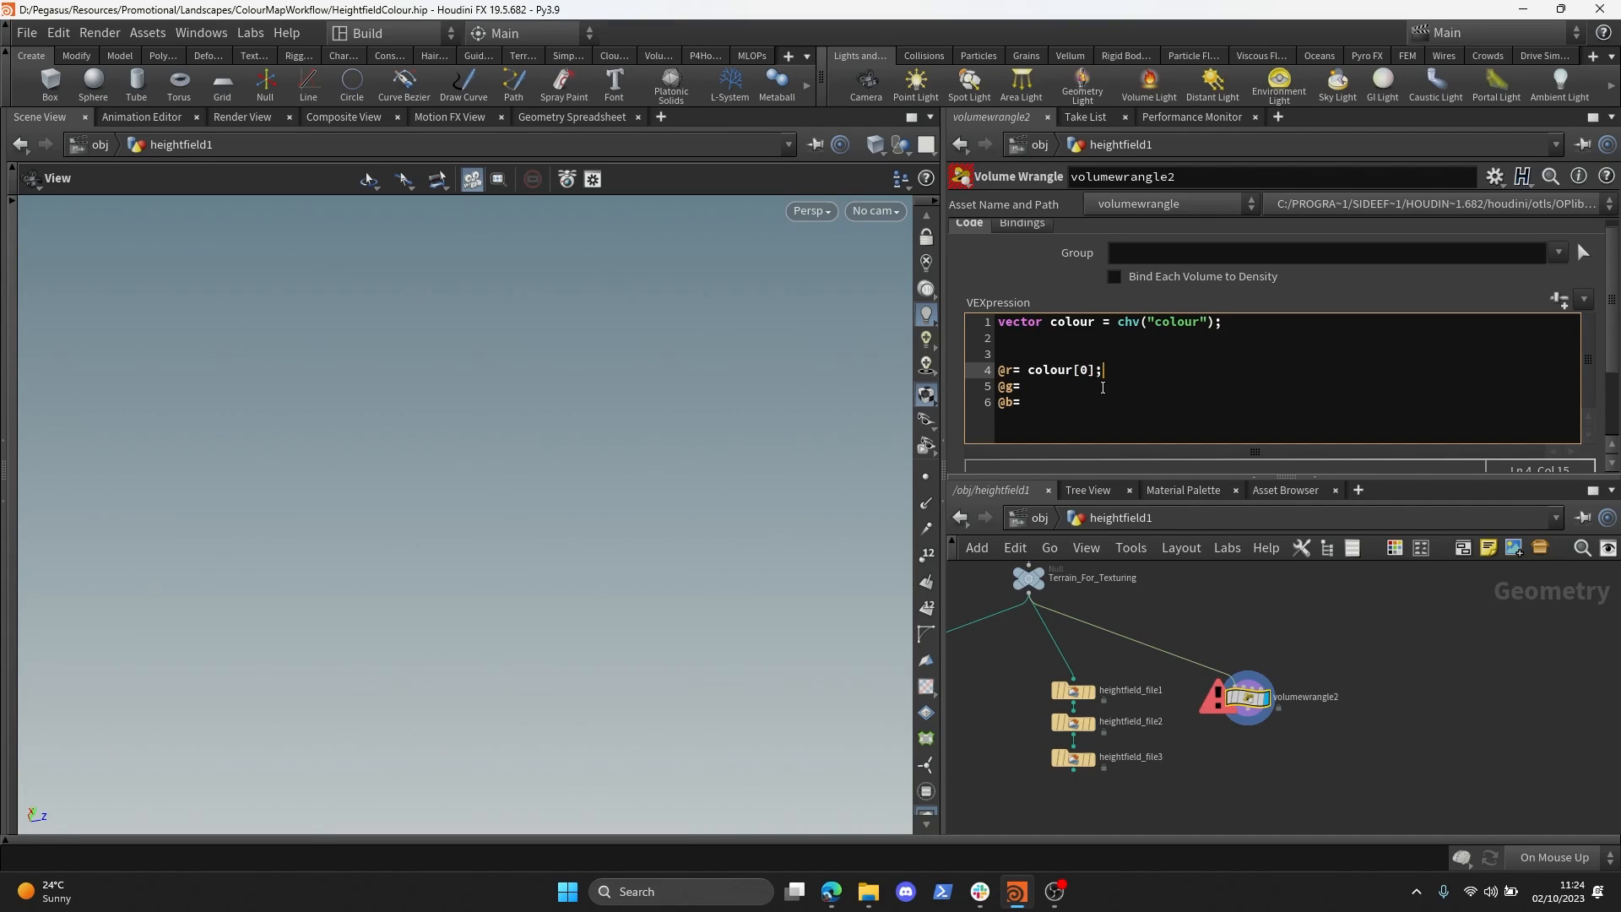
- Complete the green and blue assignments as @g= colour[1]; and @b= colour[2]; and apply the code
{"action": "left_click", "coordinate": [1102, 387]}
{"action": "type", "text": "colou"}
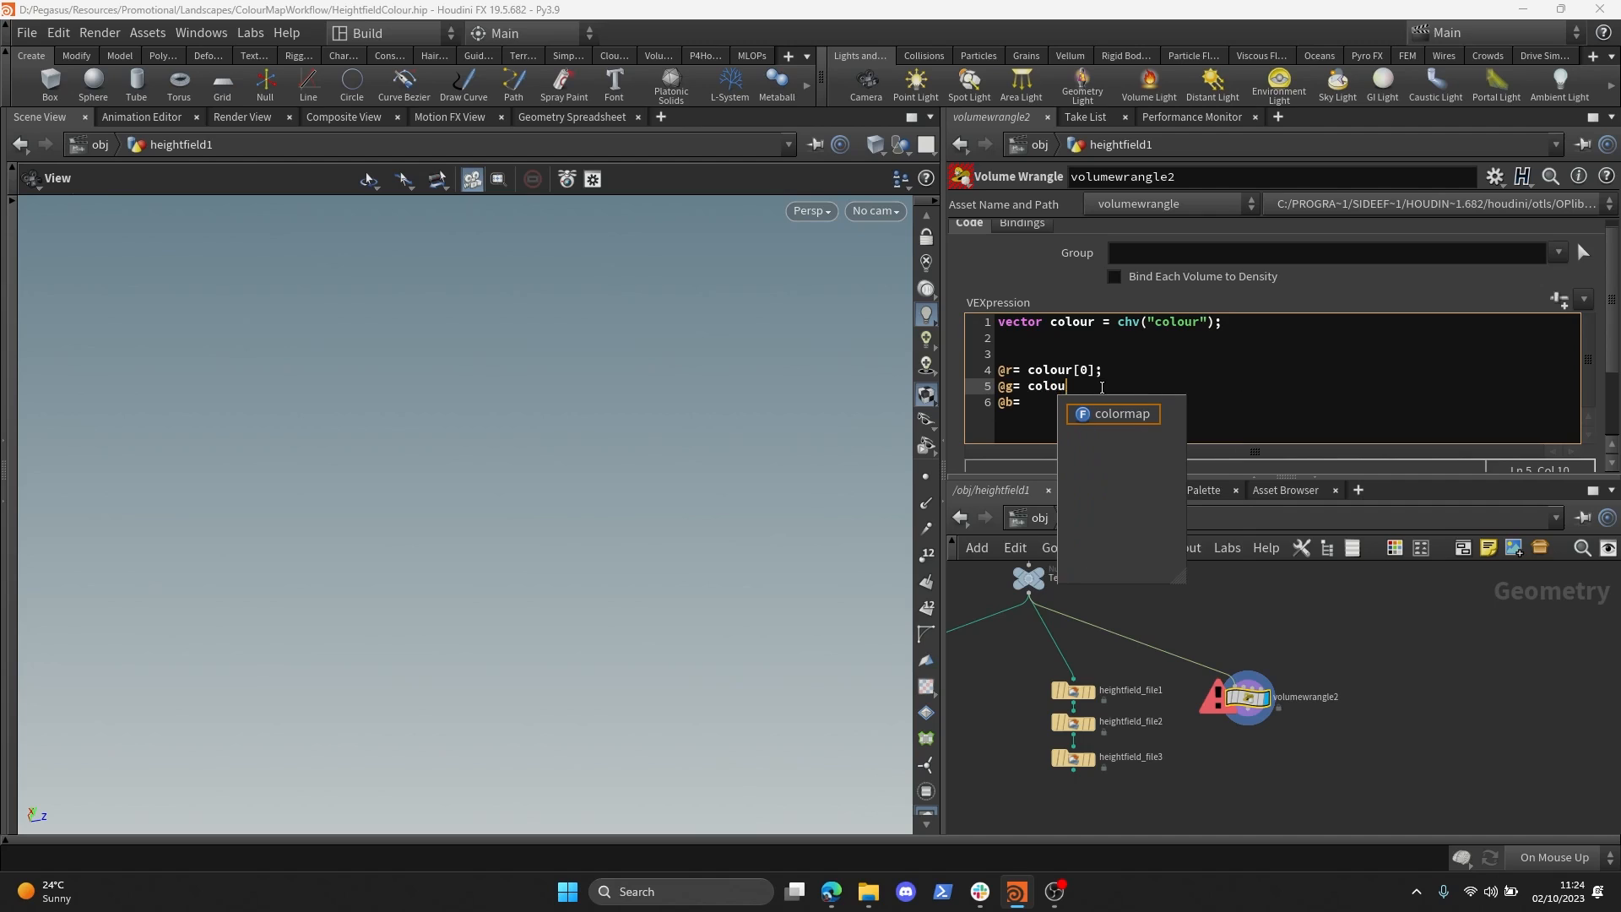
{"action": "type", "text": "r[1];"}
{"action": "left_click", "coordinate": [1086, 400]}
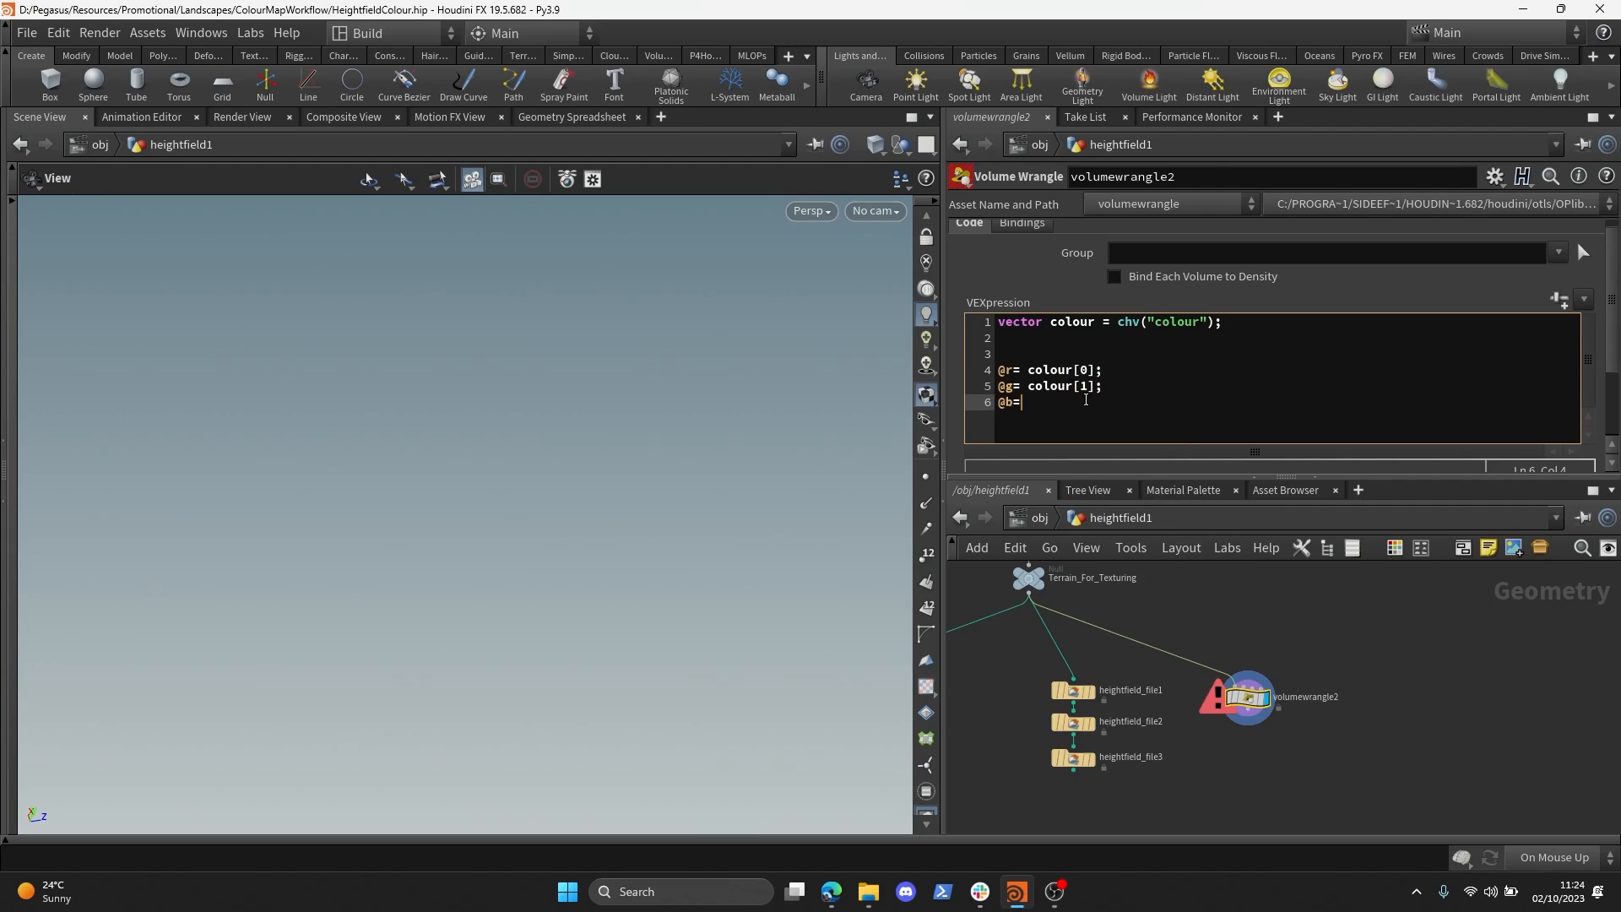
{"action": "type", "text": "colour[2];"}
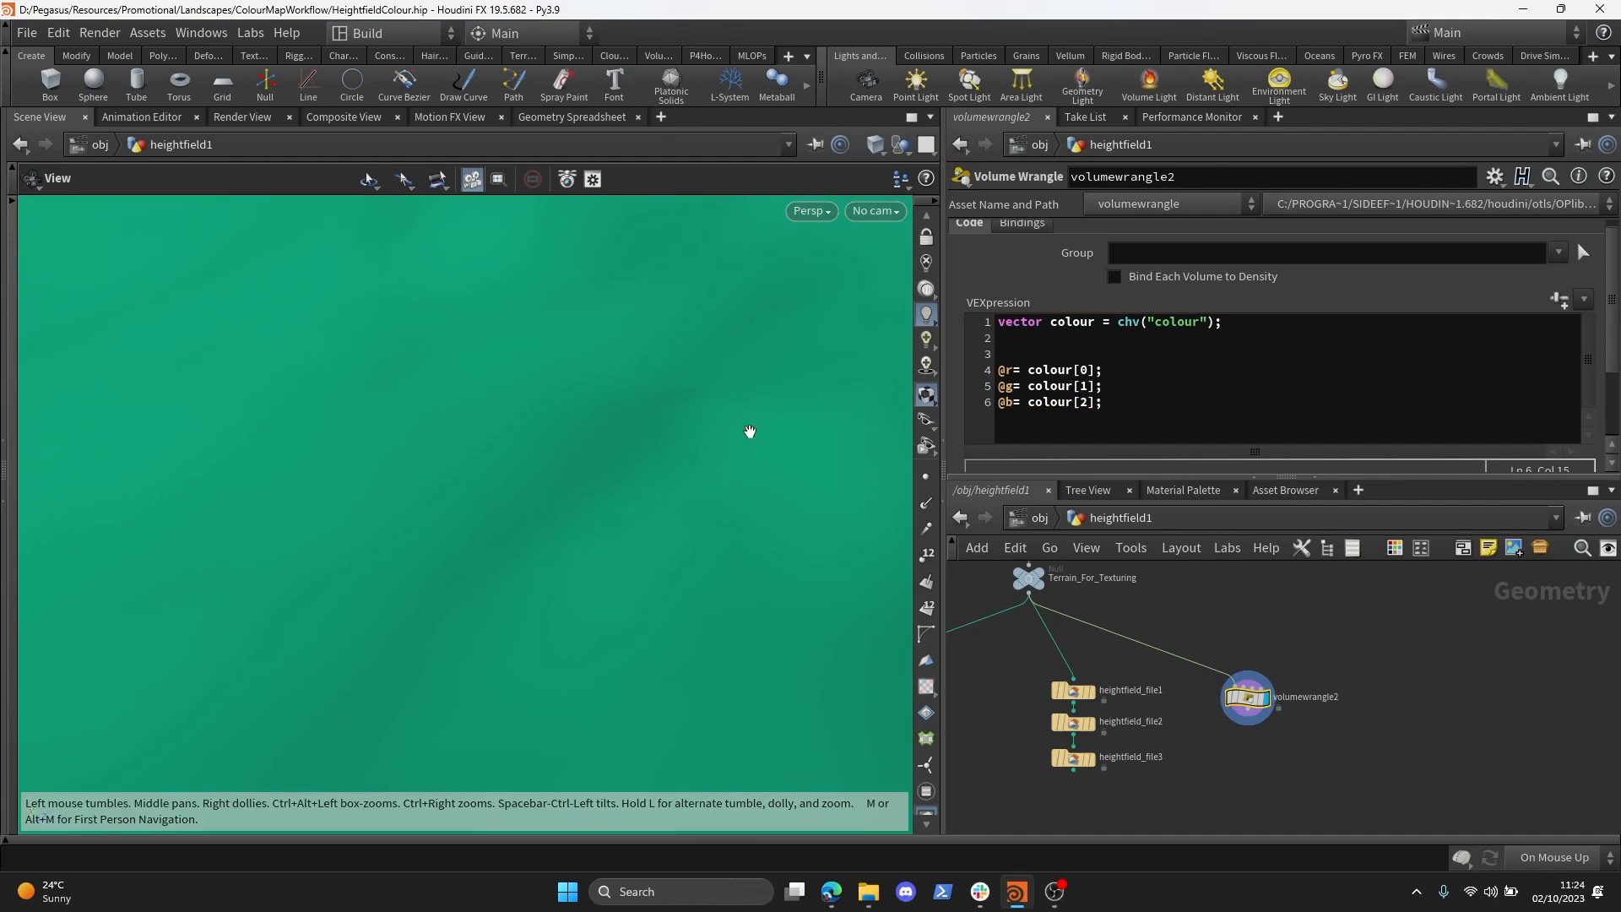
- Frame the terrain and change the wrangle's Colour parameter, trying yellow before settling on cyan
{"action": "key", "text": "space+f"}
{"action": "mouse_move", "coordinate": [616, 449]}
{"action": "left_mouse_down"}
{"action": "mouse_move", "coordinate": [597, 489]}
{"action": "mouse_move", "coordinate": [633, 456]}
{"action": "left_mouse_up"}
{"action": "left_click", "coordinate": [992, 477]}
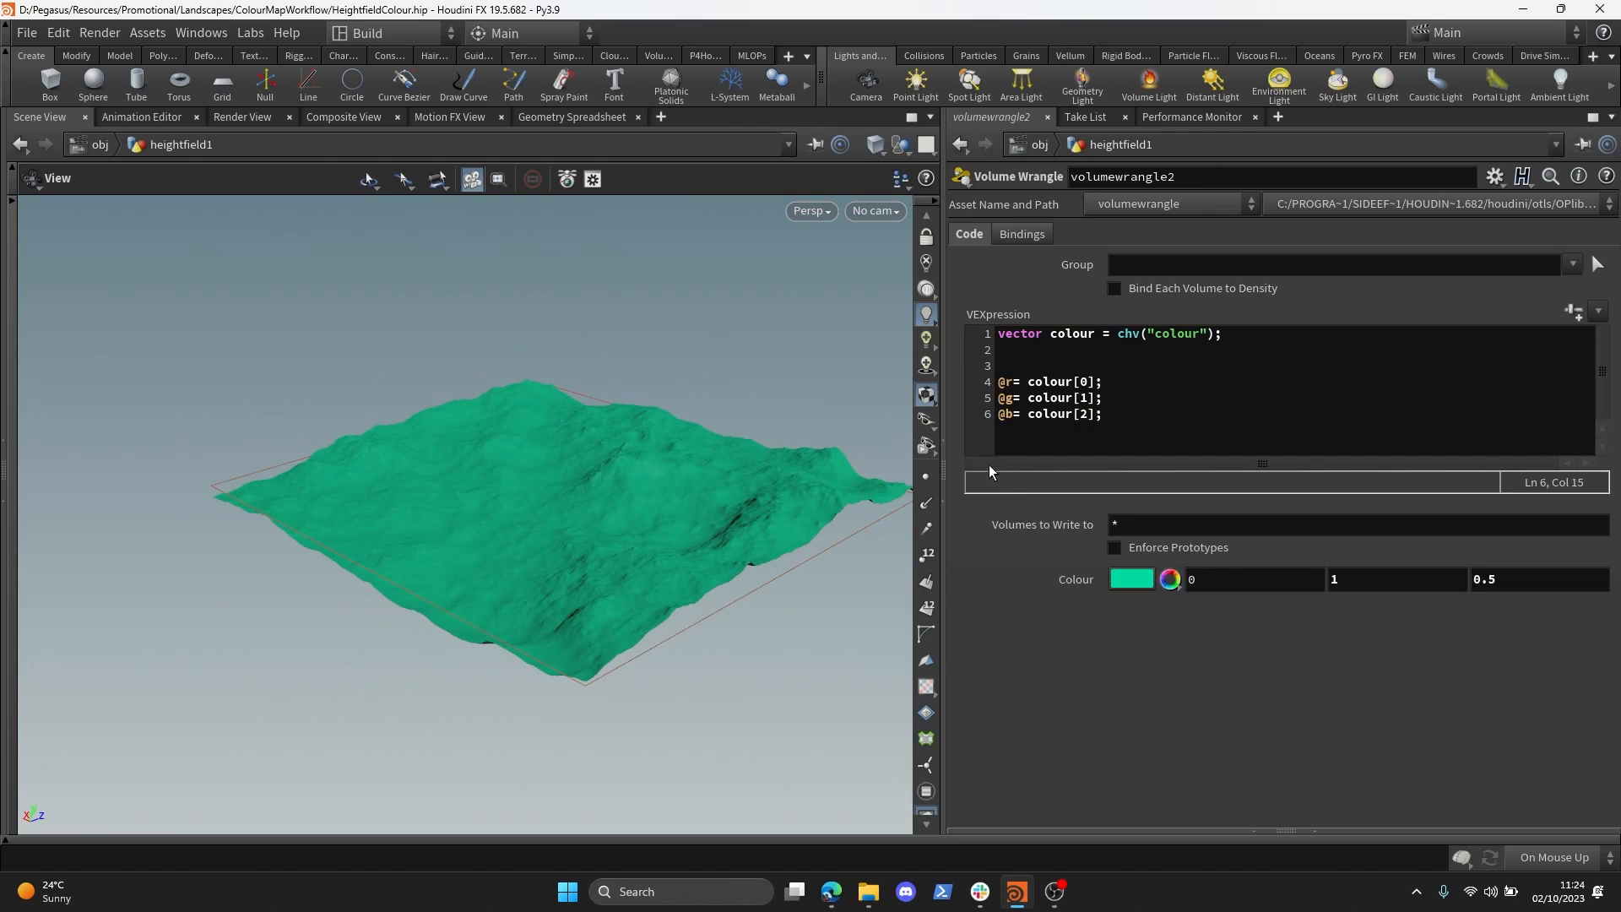
{"action": "left_click", "coordinate": [1124, 581]}
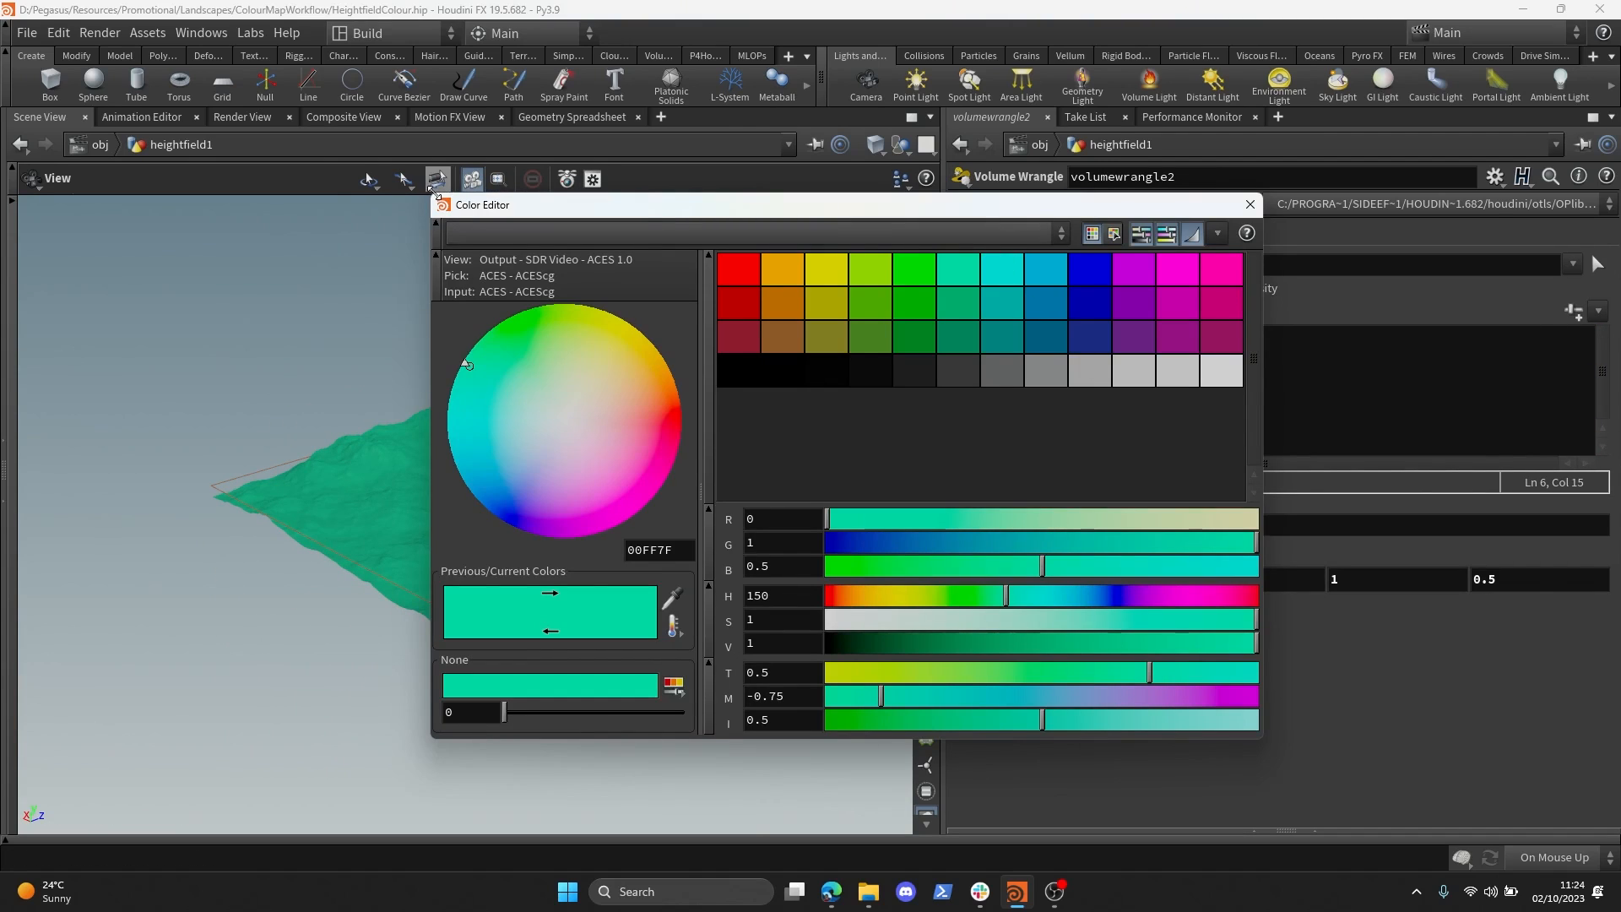
{"action": "left_click_drag", "start_coordinate": [432, 189], "coordinate": [855, 222]}
{"action": "left_click", "coordinate": [1067, 295]}
{"action": "left_click", "coordinate": [1056, 291]}
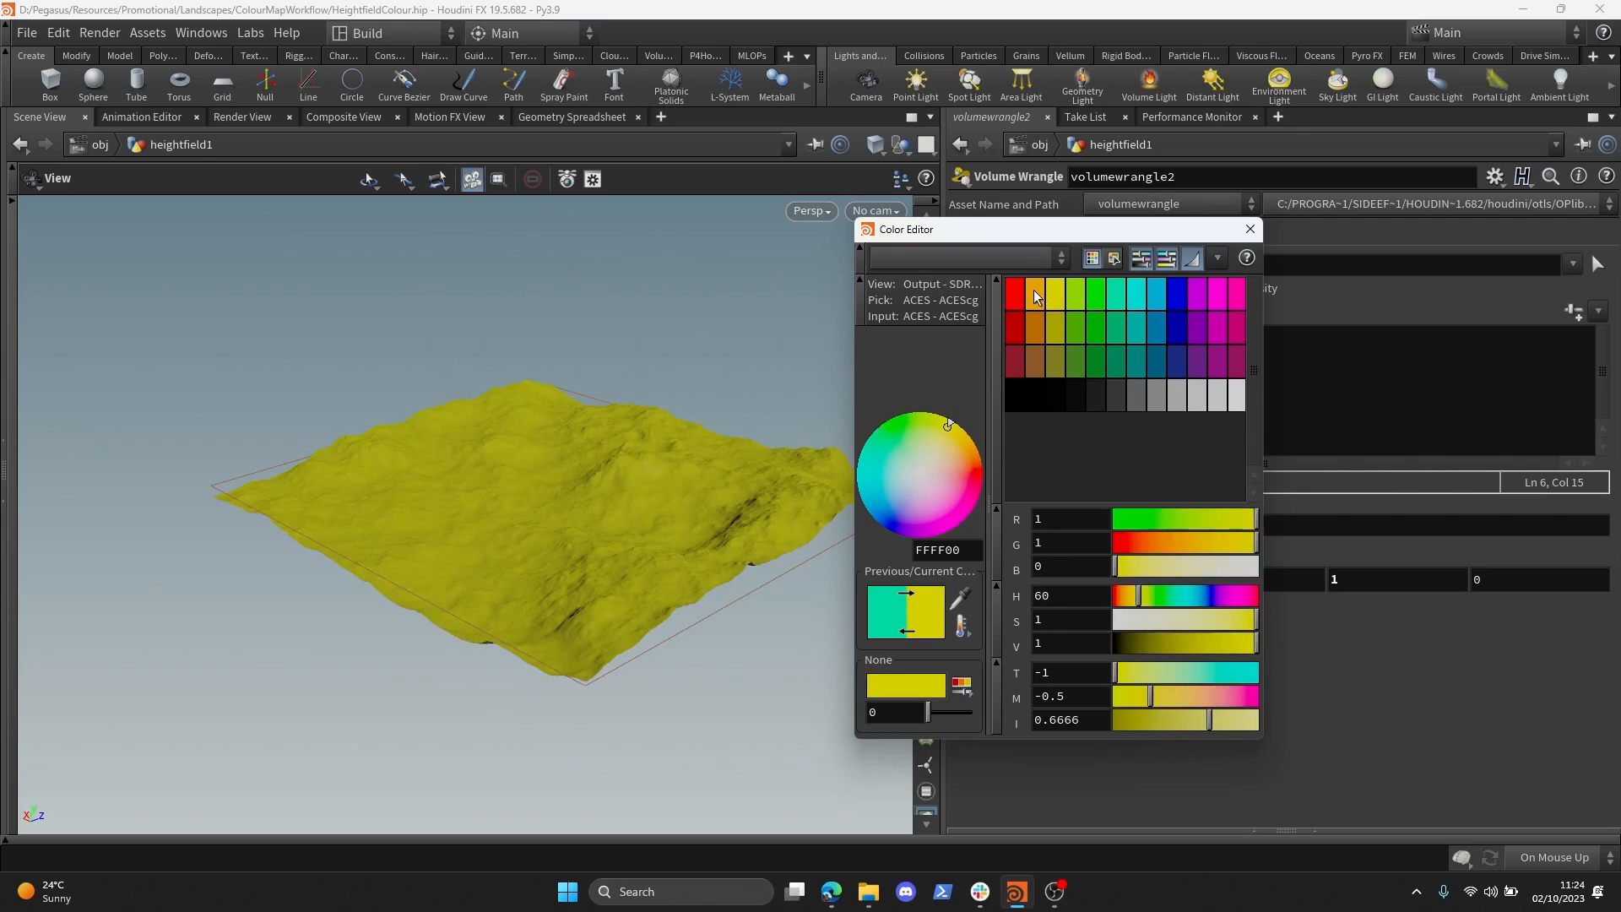
{"action": "left_click_drag", "start_coordinate": [1034, 291], "coordinate": [1137, 295]}
{"action": "left_click", "coordinate": [1249, 229]}
{"action": "left_click", "coordinate": [1253, 830]}
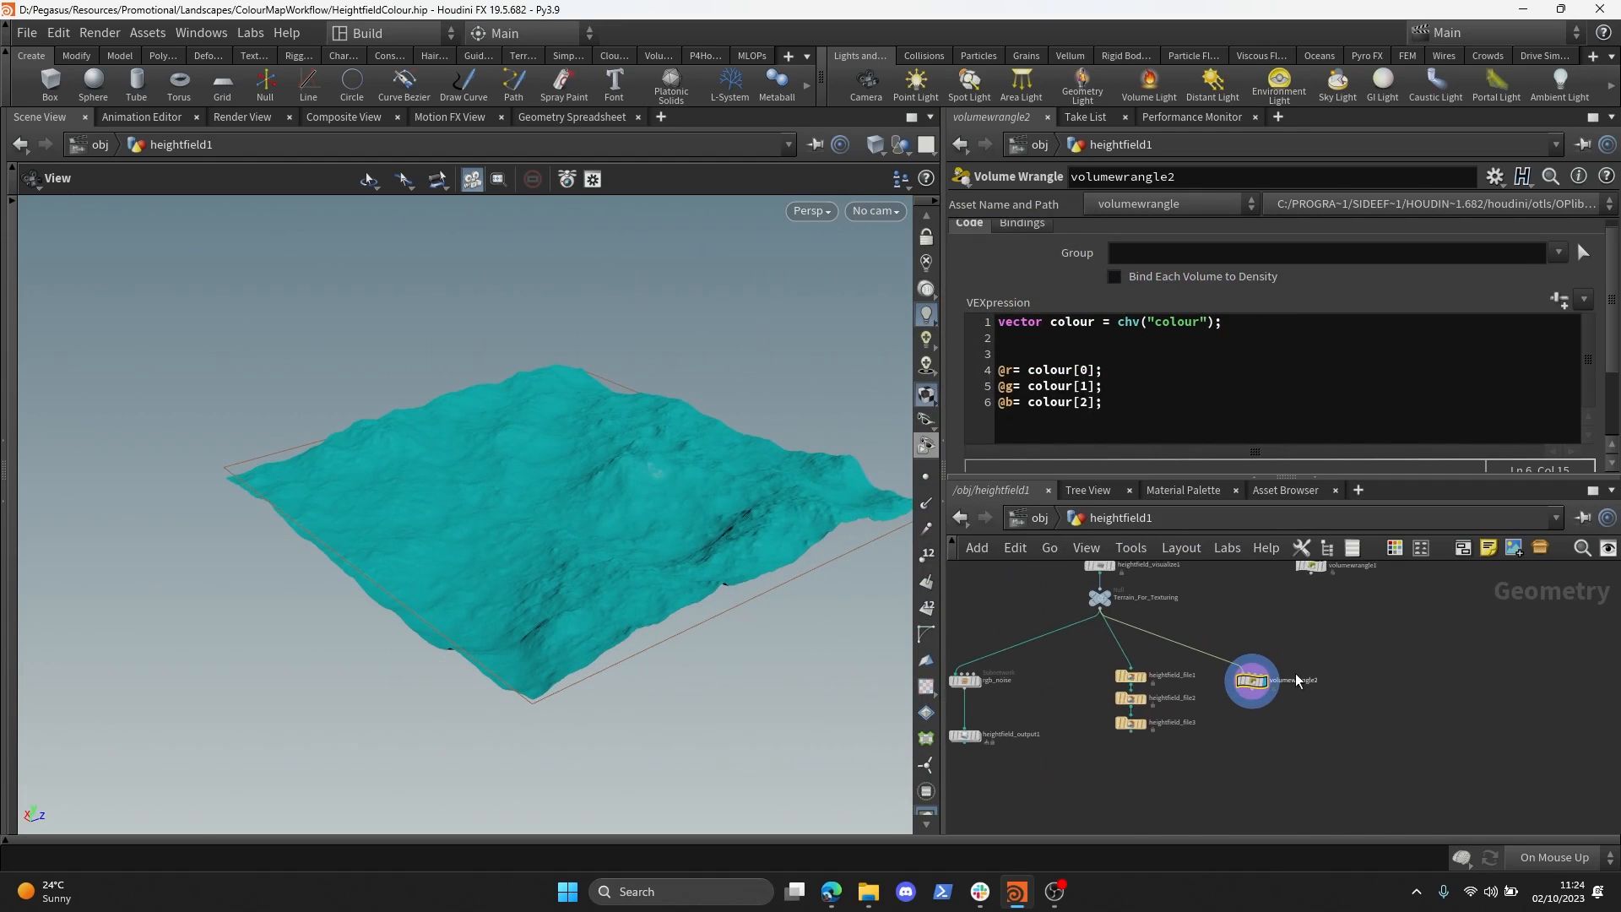
- Rename the volumewrangle2 node to tinting
{"action": "scroll", "coordinate": [1295, 681], "scroll_direction": "up", "scroll_amount": 3}
{"action": "double_click", "coordinate": [1317, 677]}
{"action": "type", "text": "tinti"}
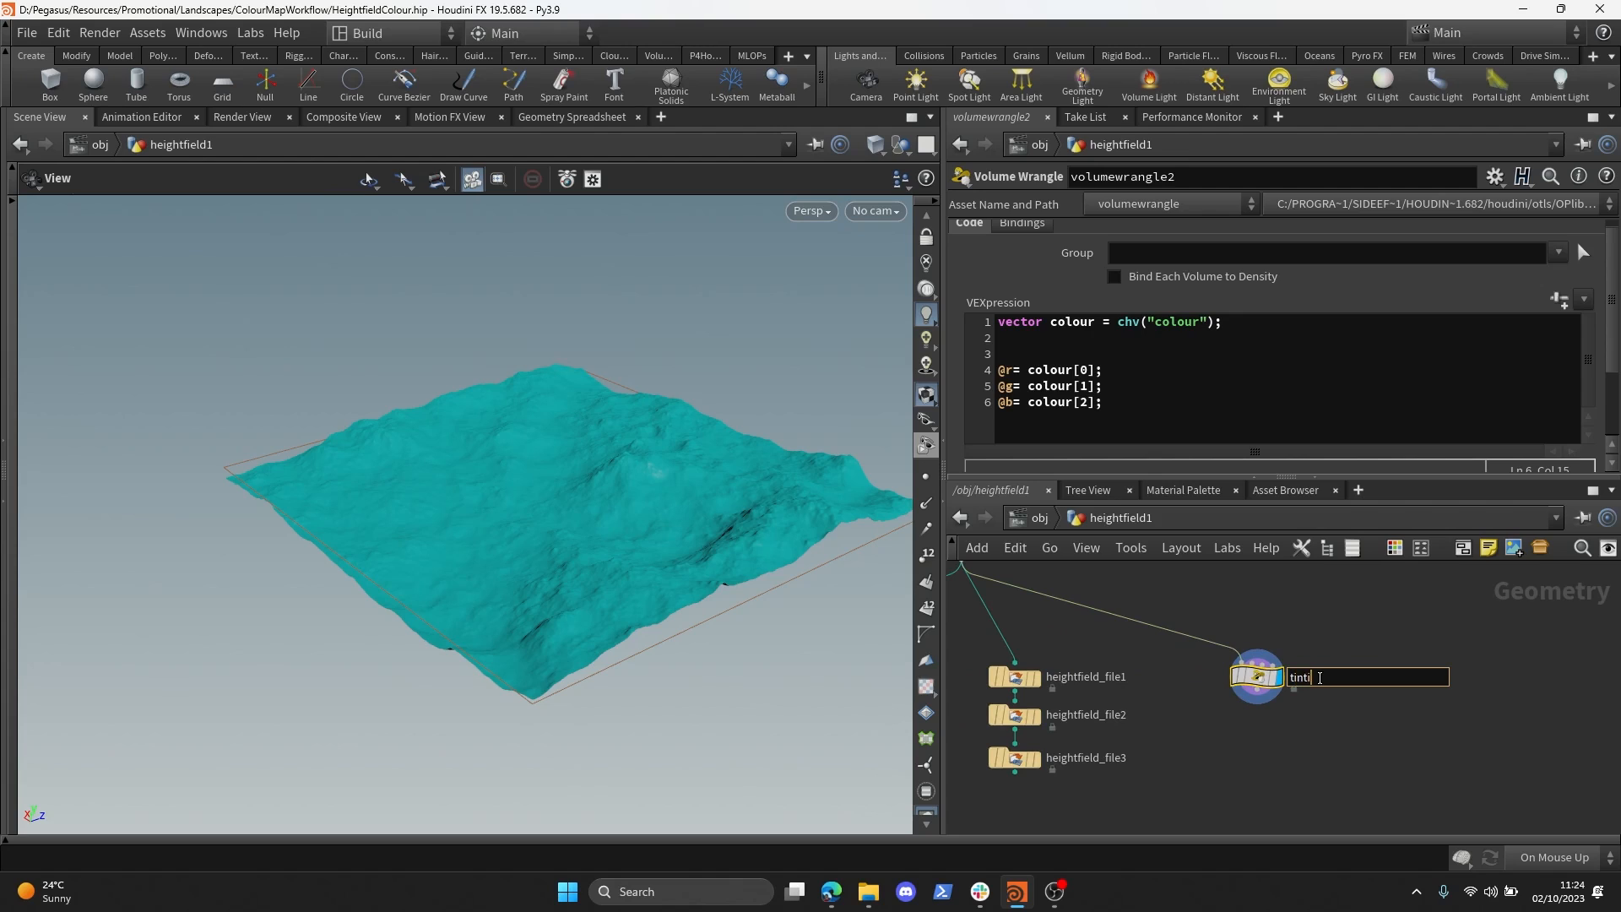
{"action": "type", "text": "ng"}
{"action": "key", "text": "Return"}
- Collapse the three heightfield_file nodes into a subnetwork named texture_based_colour
{"action": "middle_click_drag", "start_coordinate": [1201, 716], "coordinate": [1334, 697]}
{"action": "left_click_drag", "start_coordinate": [1279, 761], "coordinate": [1122, 646]}
{"action": "right_click", "coordinate": [1145, 657]}
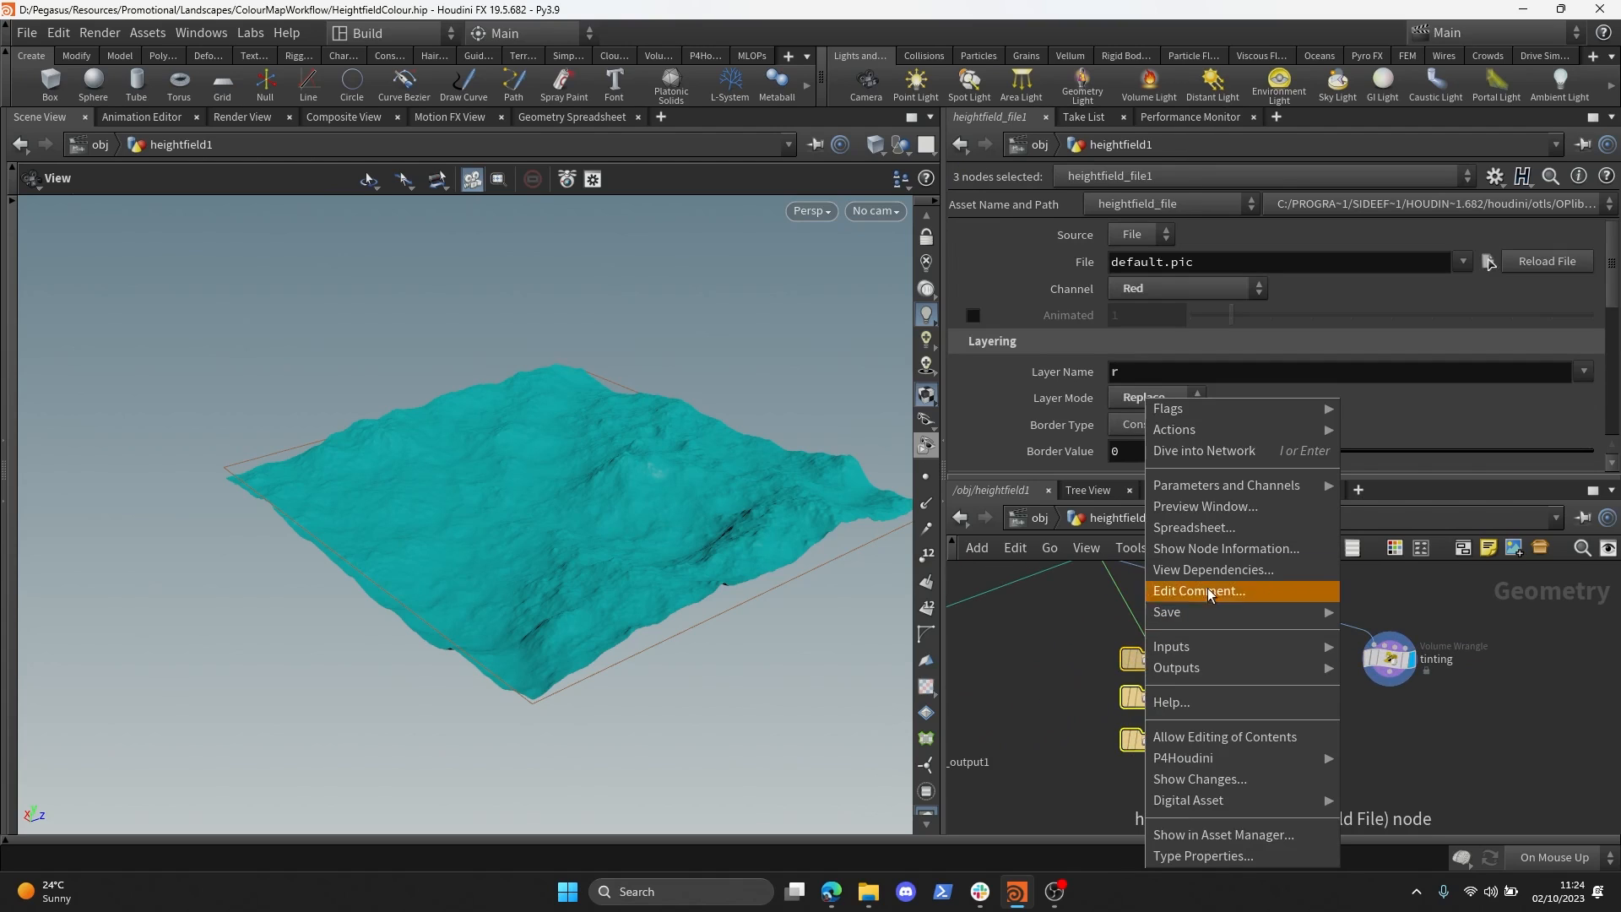
{"action": "mouse_move", "coordinate": [1182, 429]}
{"action": "left_click", "coordinate": [1393, 495]}
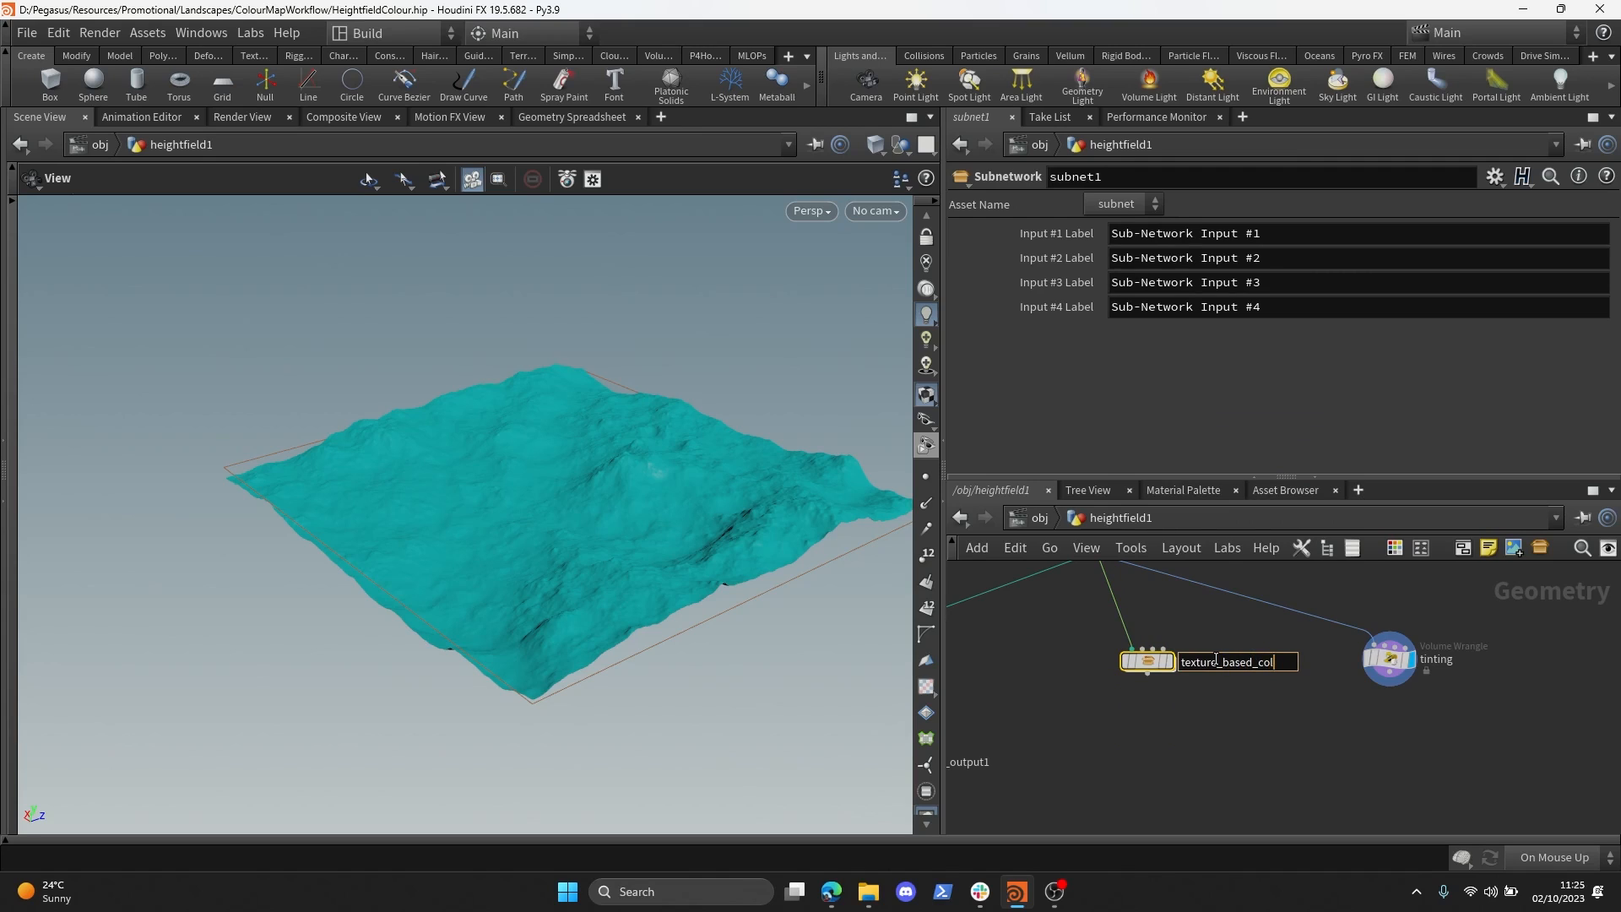
{"action": "left_click", "coordinate": [1224, 712]}
- Display the texture_based_colour subnetwork and view its butterfly image on the terrain from above
{"action": "middle_click_drag", "start_coordinate": [1067, 719], "coordinate": [1249, 707]}
{"action": "left_click", "coordinate": [1104, 663]}
{"action": "middle_click_drag", "start_coordinate": [1444, 697], "coordinate": [1234, 687]}
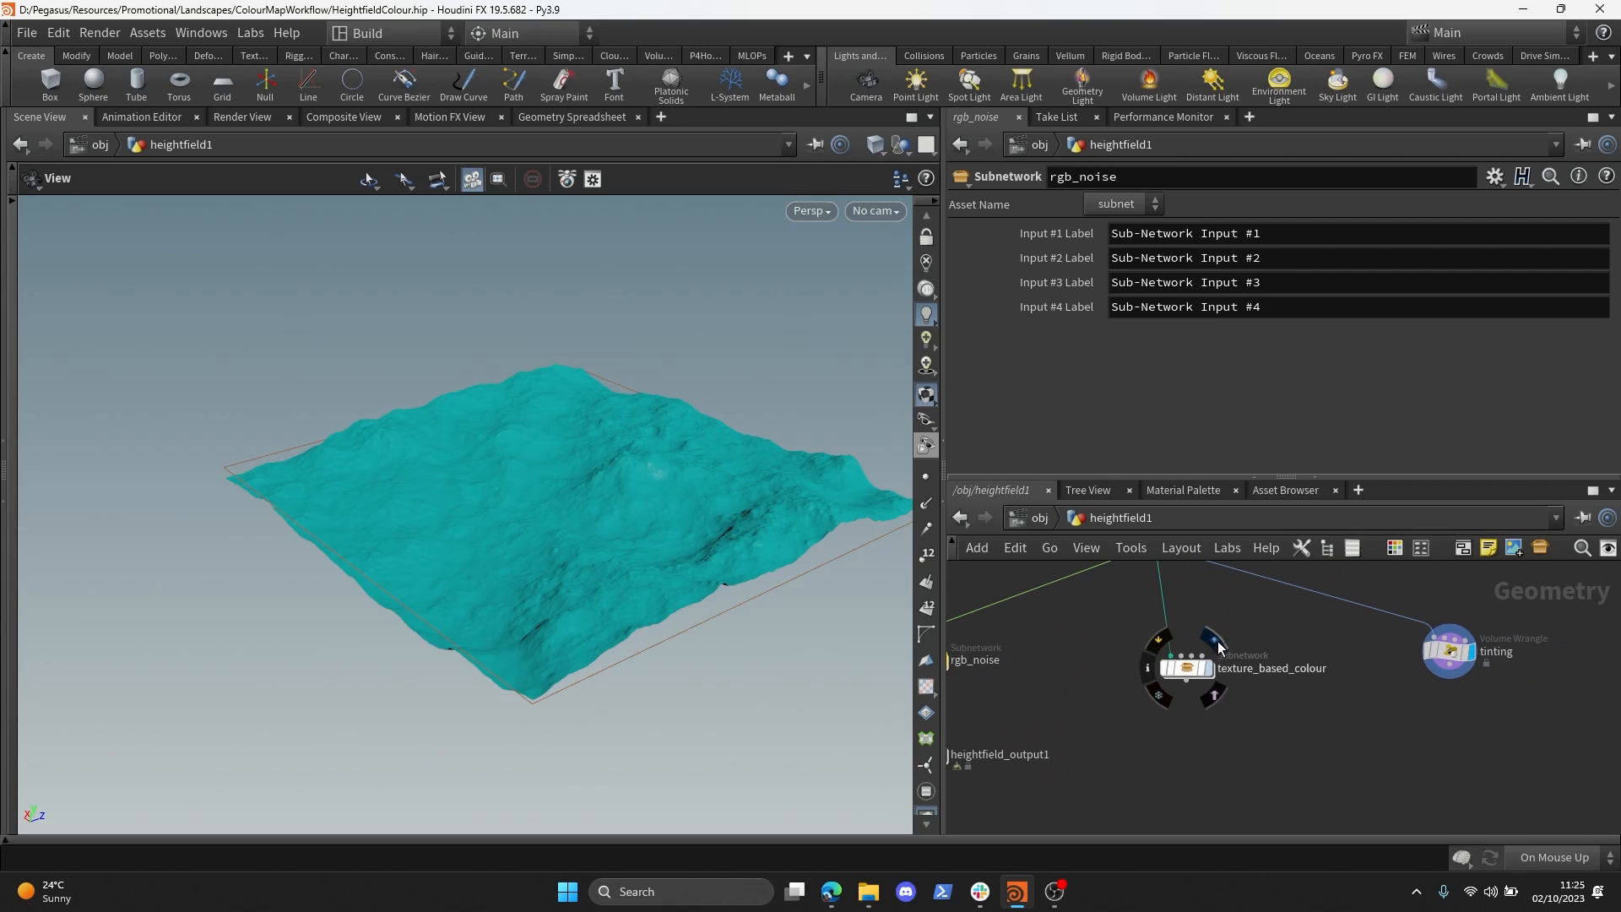
{"action": "left_click", "coordinate": [1208, 668]}
{"action": "left_click_drag", "start_coordinate": [722, 584], "coordinate": [735, 523]}
{"action": "scroll", "coordinate": [1335, 707], "scroll_direction": "down", "scroll_amount": 3}
{"action": "left_click_drag", "start_coordinate": [1439, 736], "coordinate": [1410, 701]}
{"action": "left_click_drag", "start_coordinate": [743, 506], "coordinate": [633, 464]}
{"action": "middle_click_drag", "start_coordinate": [1355, 629], "coordinate": [1307, 661]}
{"action": "left_click", "coordinate": [1324, 677]}
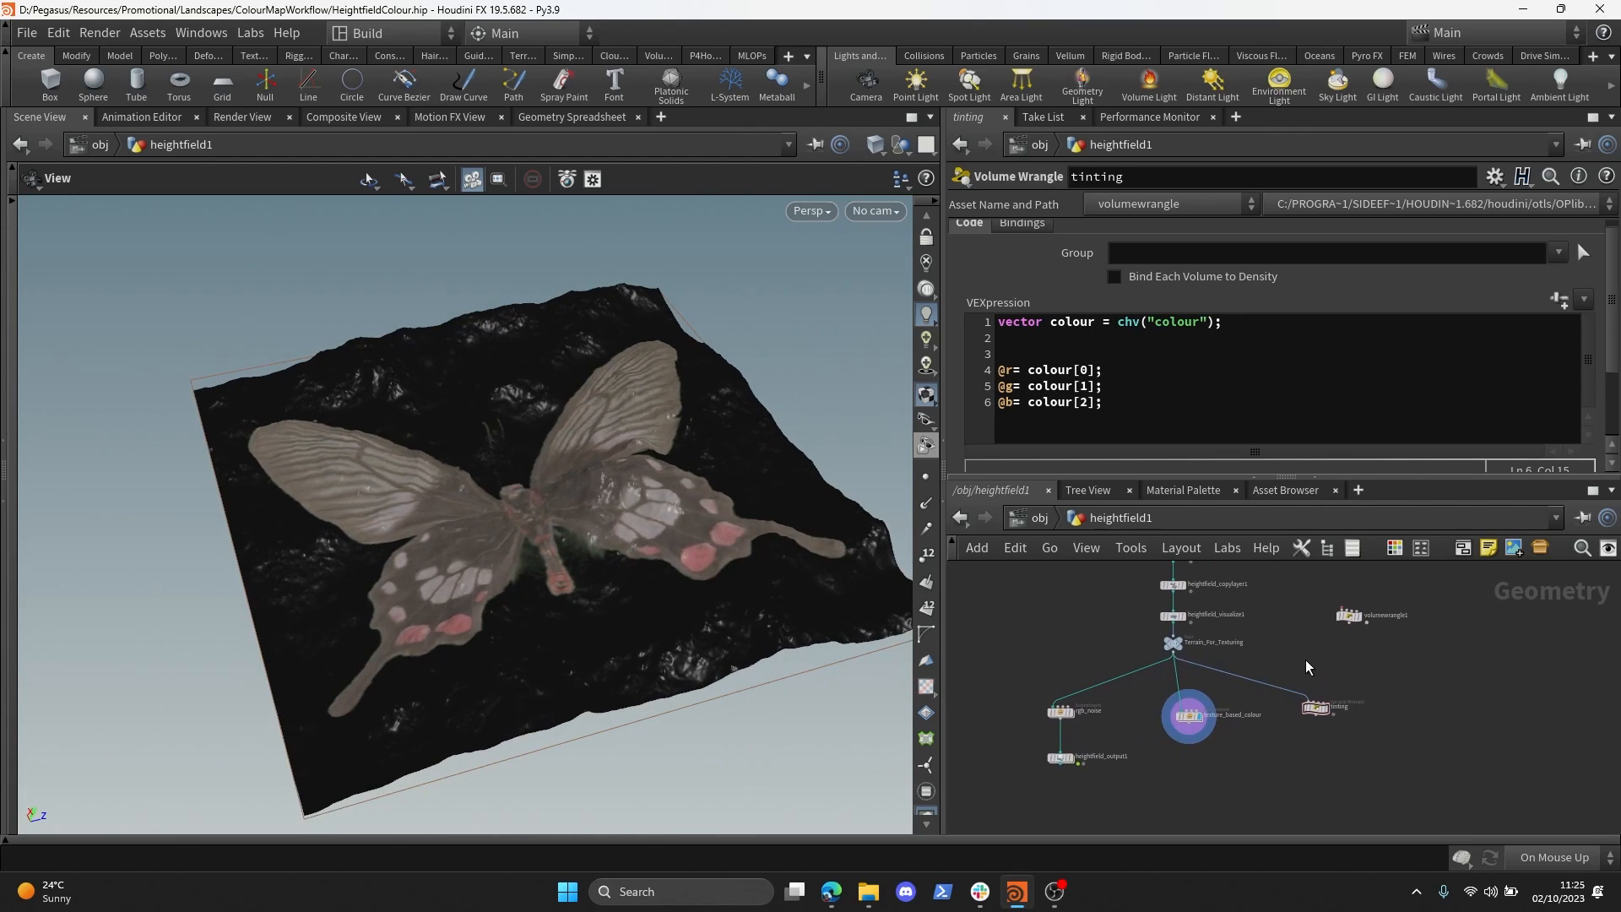
- Examine the butterfly texture on the terrain up close and from a lower angle
{"action": "scroll", "coordinate": [1244, 745], "scroll_direction": "up", "scroll_amount": 3}
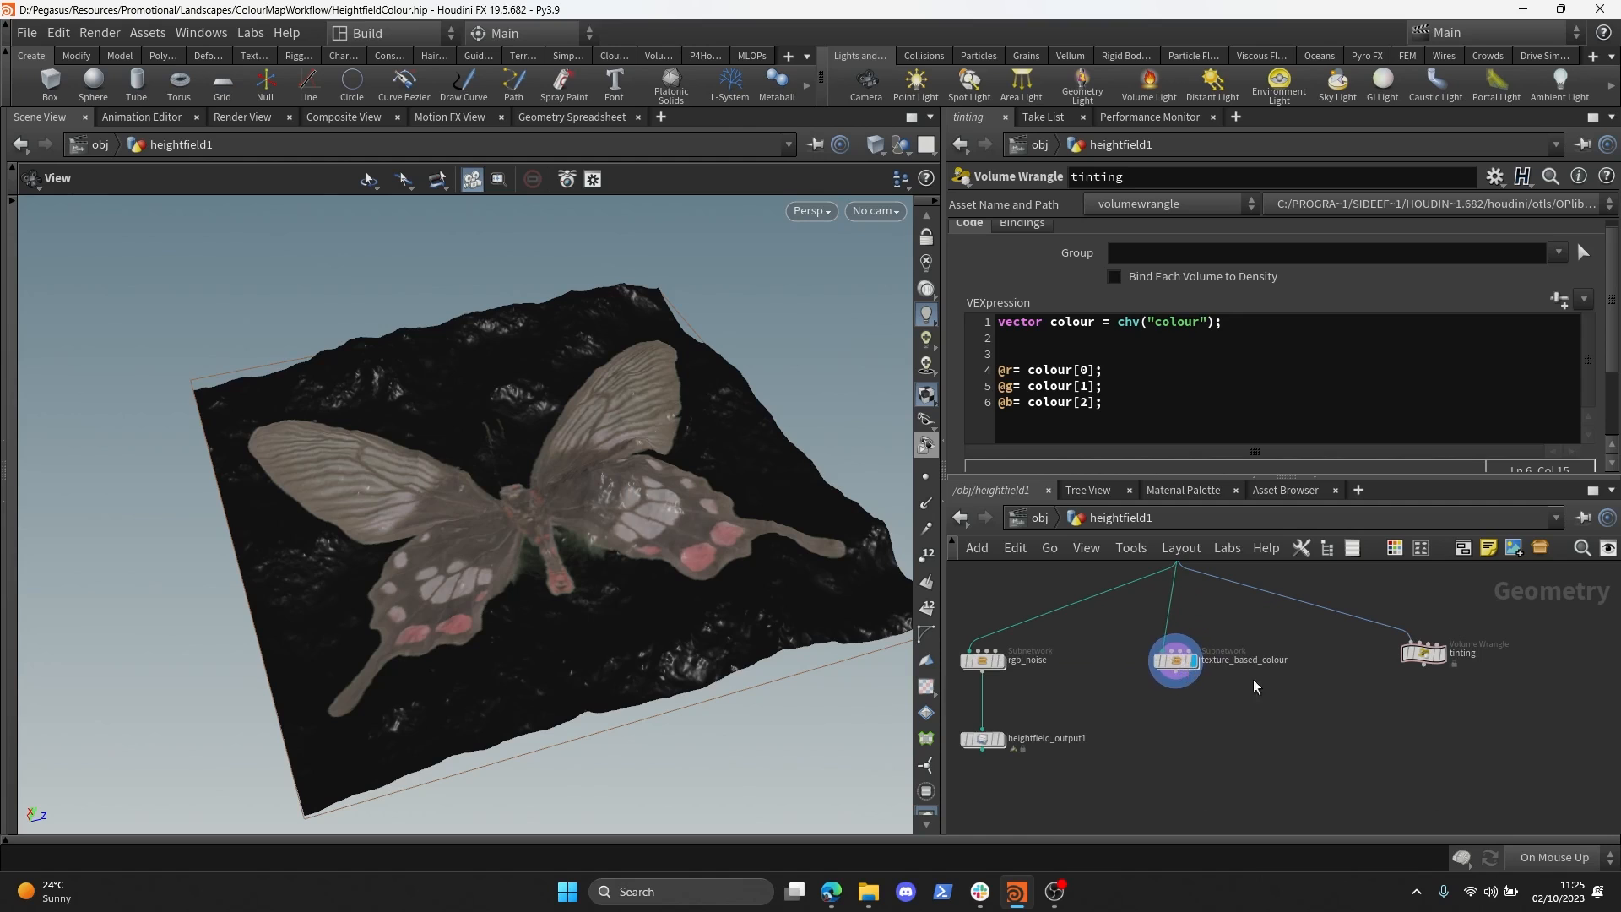
{"action": "scroll", "coordinate": [1224, 697], "scroll_direction": "down", "scroll_amount": 3}
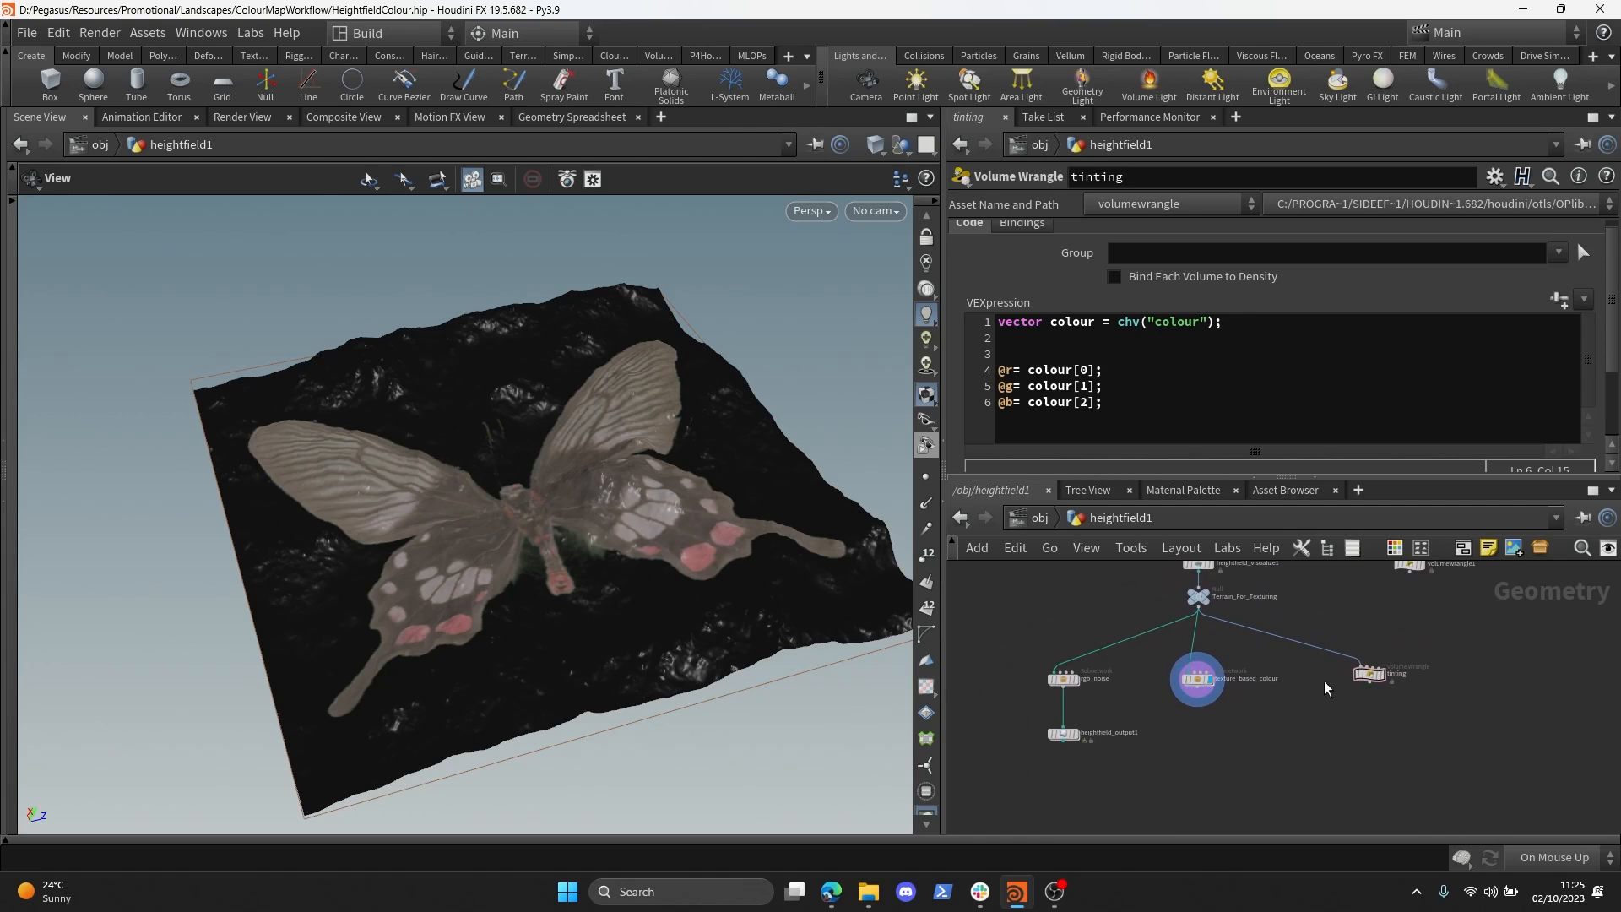
{"action": "scroll", "coordinate": [524, 470], "scroll_direction": "up", "scroll_amount": 5}
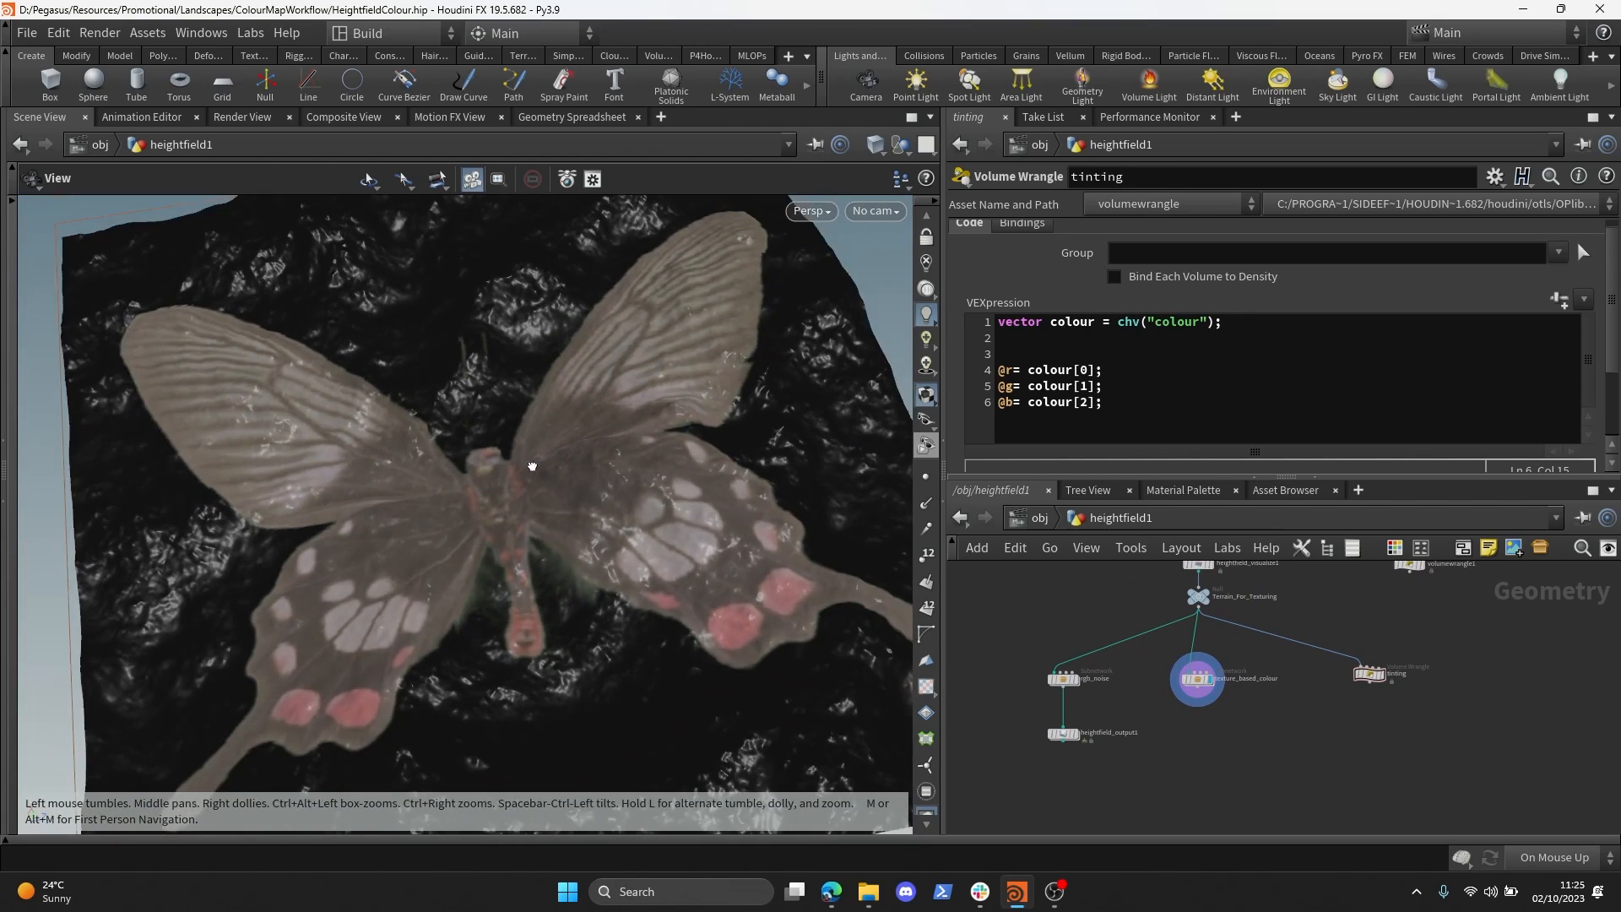
{"action": "left_click_drag", "start_coordinate": [532, 466], "coordinate": [522, 473]}
{"action": "scroll", "coordinate": [1382, 727], "scroll_direction": "down", "scroll_amount": 1}
{"action": "scroll", "coordinate": [1280, 676], "scroll_direction": "up", "scroll_amount": 4}
{"action": "middle_click_drag", "start_coordinate": [1382, 718], "coordinate": [1335, 658]}
{"action": "scroll", "coordinate": [1335, 659], "scroll_direction": "down", "scroll_amount": 5}
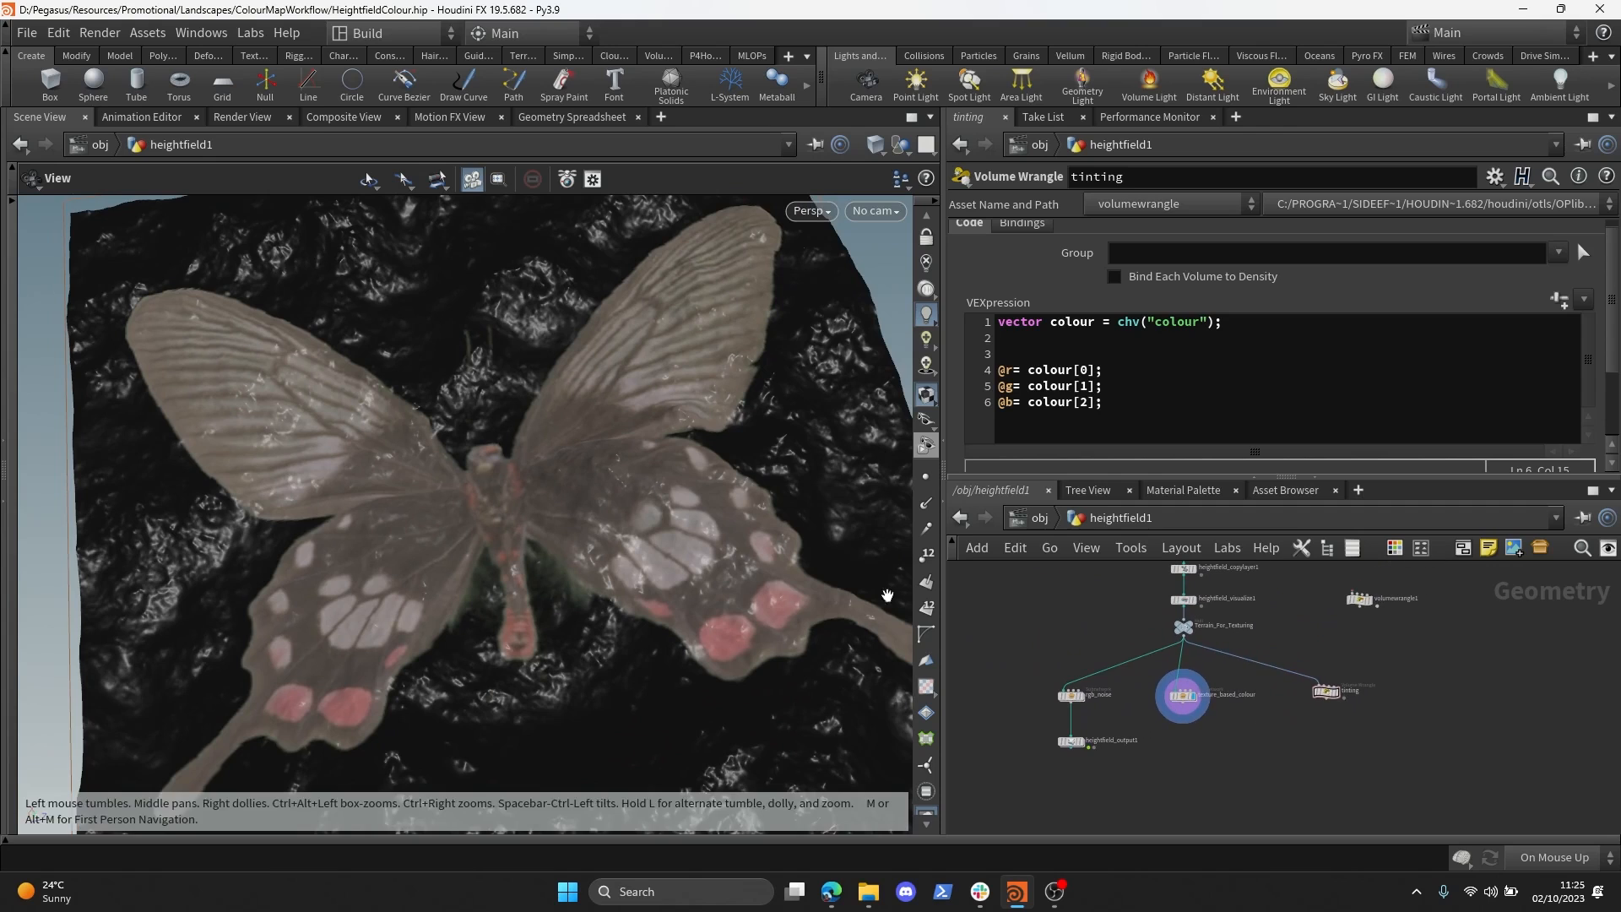
{"action": "scroll", "coordinate": [887, 595], "scroll_direction": "down", "scroll_amount": 3}
{"action": "left_click_drag", "start_coordinate": [673, 513], "coordinate": [1238, 684]}
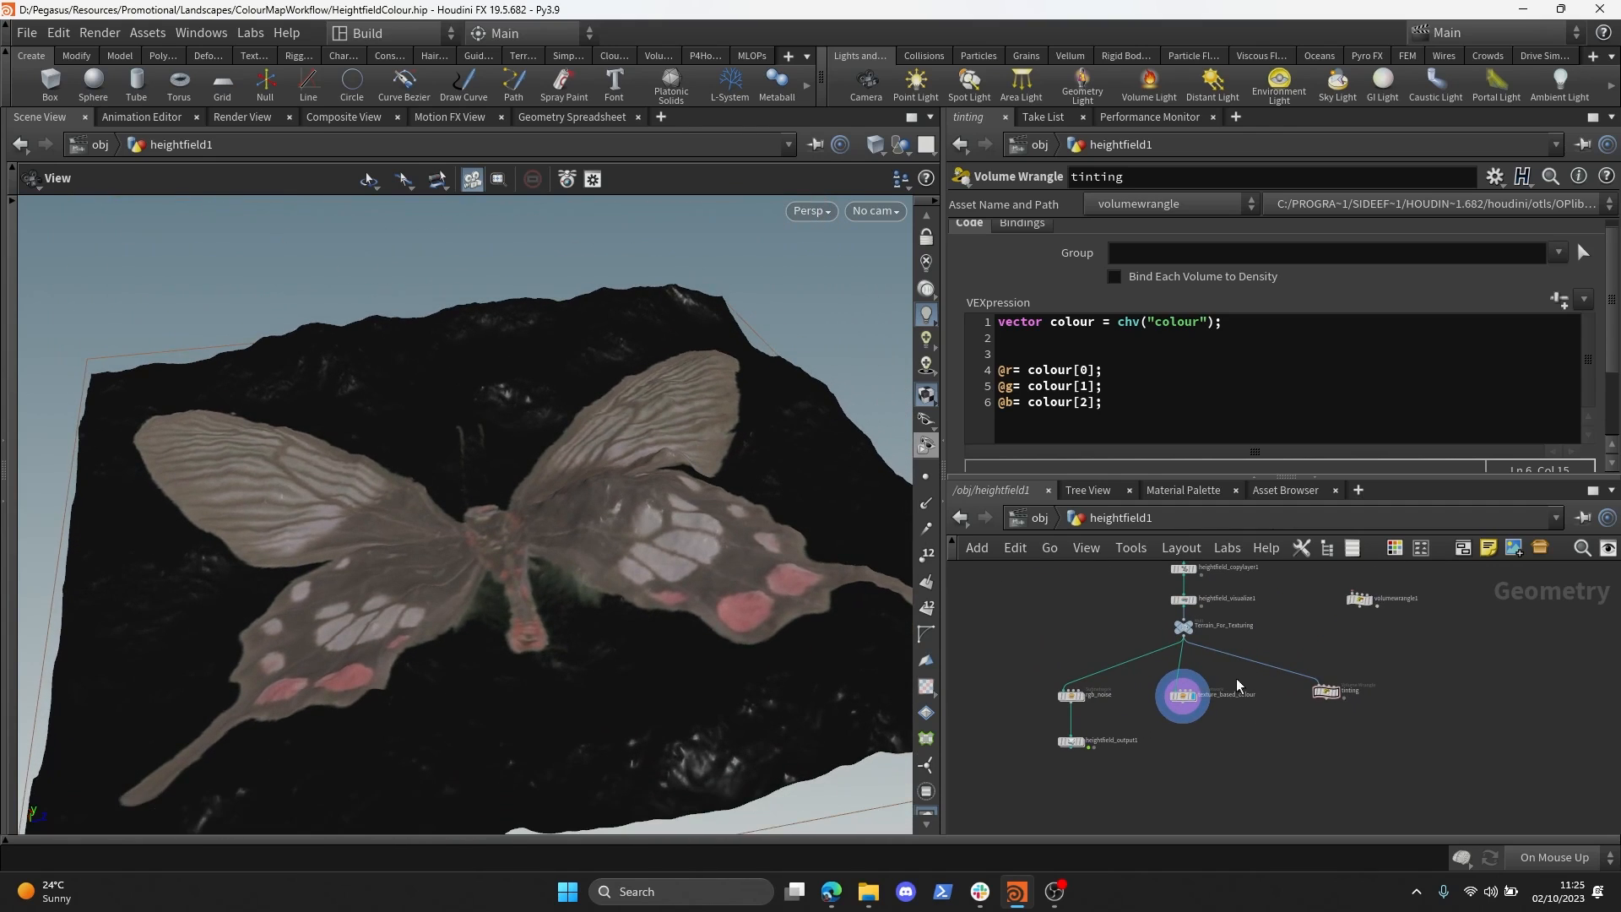
- Display the heightfield_maskbyfeature1 node and inspect its mask across the terrain
{"action": "middle_click_drag", "start_coordinate": [1237, 617], "coordinate": [1231, 663]}
{"action": "scroll", "coordinate": [1167, 638], "scroll_direction": "up", "scroll_amount": 3}
{"action": "left_click", "coordinate": [1187, 649]}
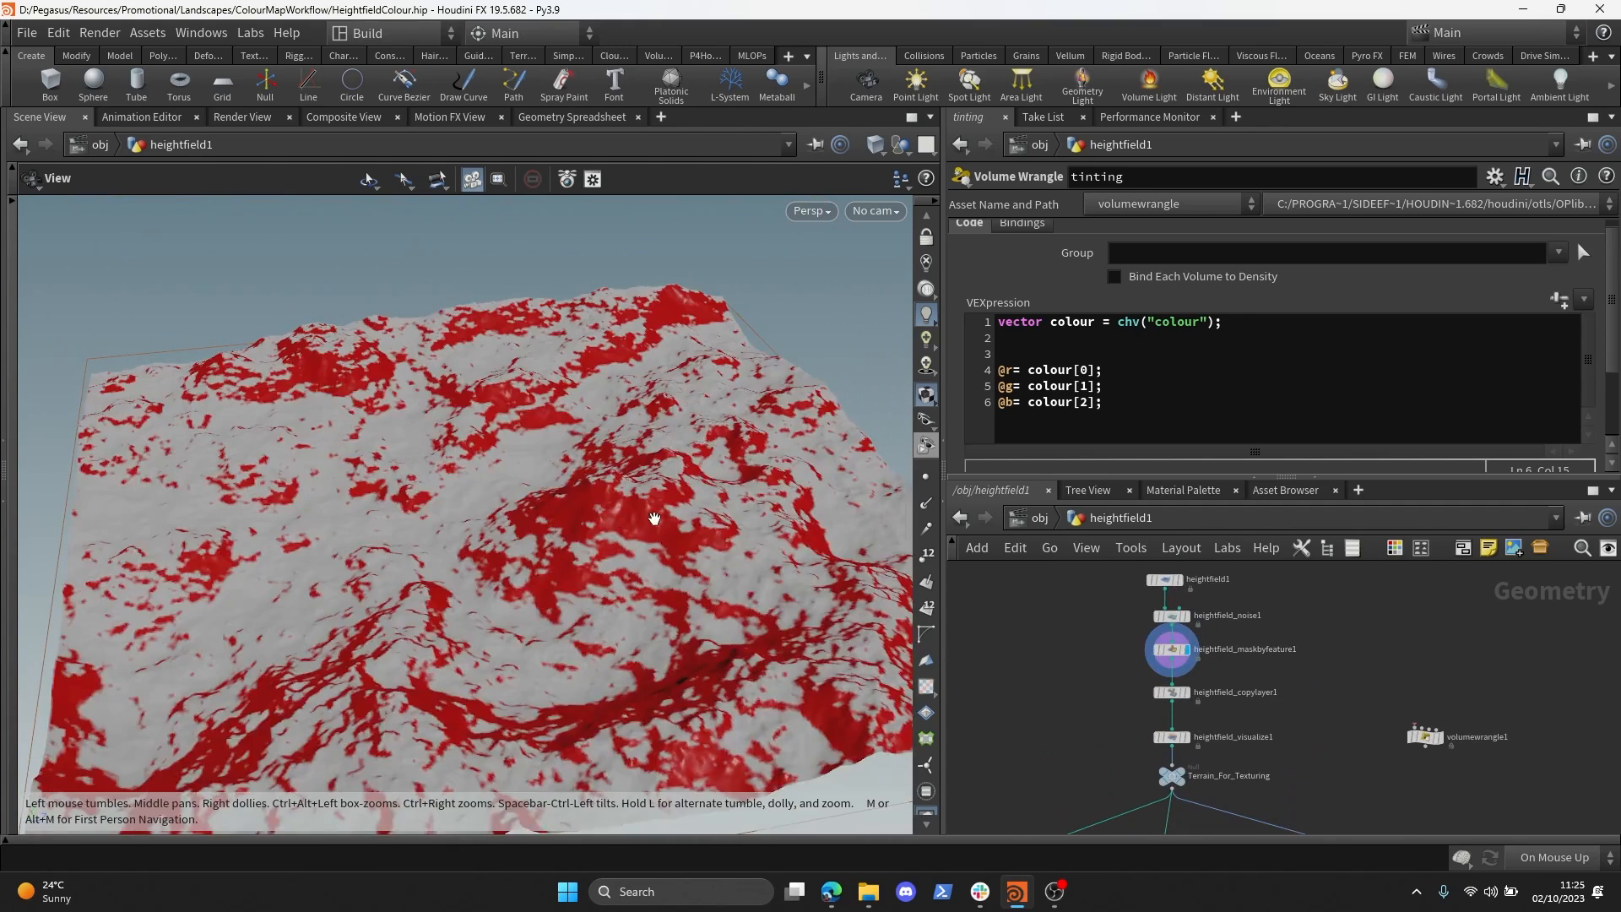
{"action": "key", "text": "space+f"}
{"action": "scroll", "coordinate": [670, 510], "scroll_direction": "up", "scroll_amount": 4}
{"action": "left_click_drag", "start_coordinate": [624, 522], "coordinate": [709, 456]}
{"action": "scroll", "coordinate": [1258, 703], "scroll_direction": "down", "scroll_amount": 4}
- Move heightfield_maskbyfeature1 off the main chain and wire heightfield_noise1 directly into heightfield_copylayer1
{"action": "middle_click_drag", "start_coordinate": [1308, 733], "coordinate": [1186, 651]}
{"action": "scroll", "coordinate": [1239, 653], "scroll_direction": "up", "scroll_amount": 4}
{"action": "left_click_drag", "start_coordinate": [1117, 634], "coordinate": [1290, 634]}
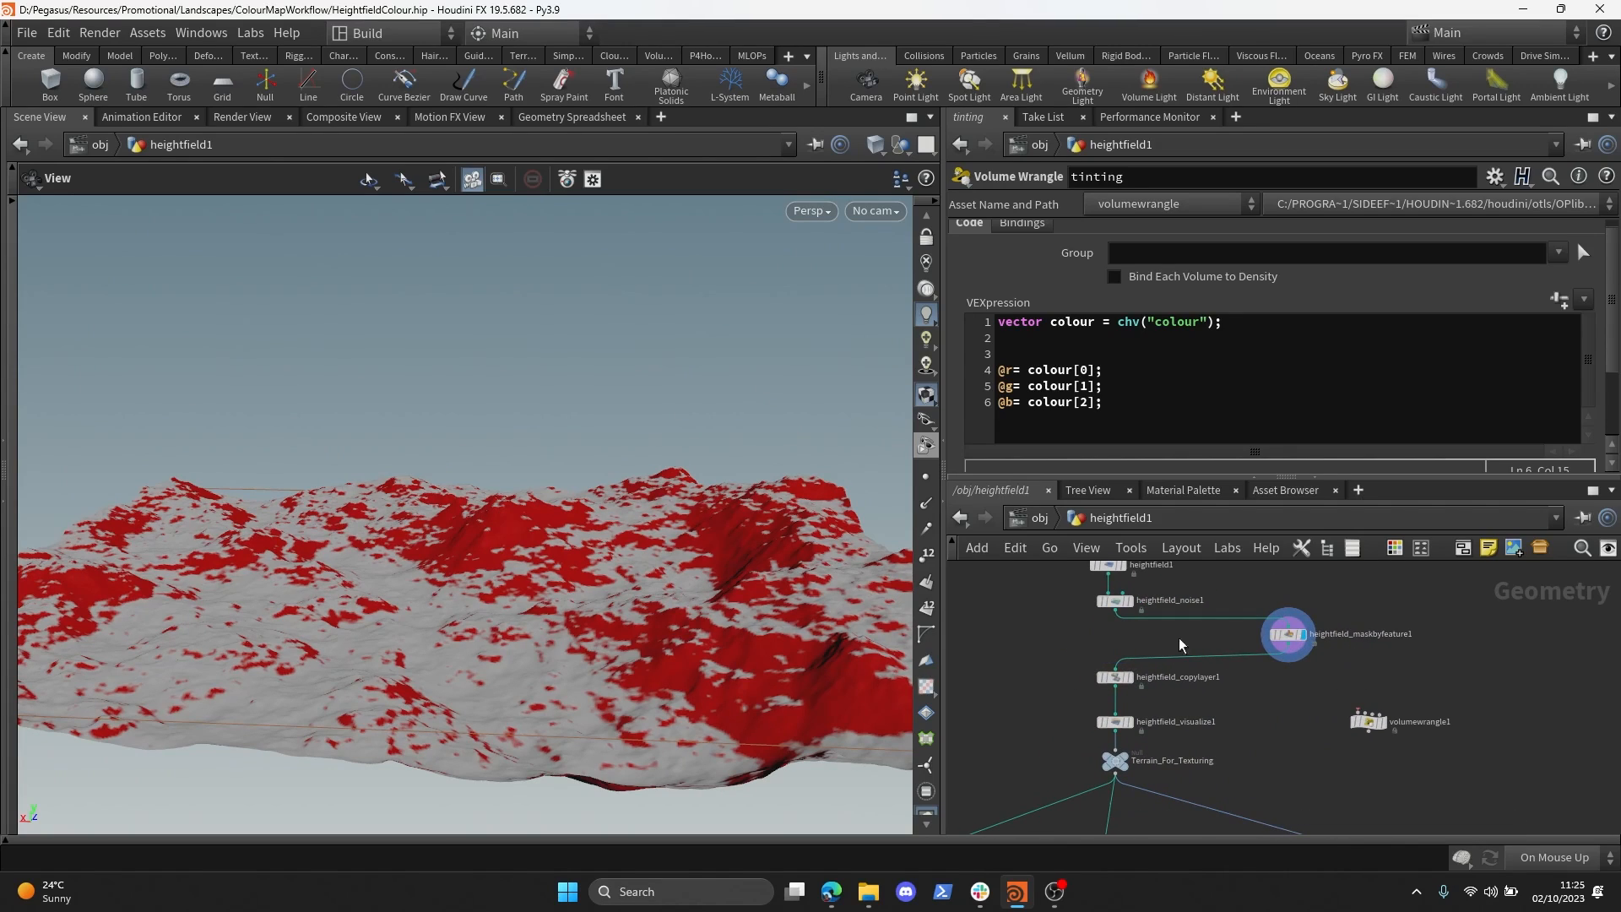
{"action": "left_click_drag", "start_coordinate": [1116, 610], "coordinate": [1132, 655]}
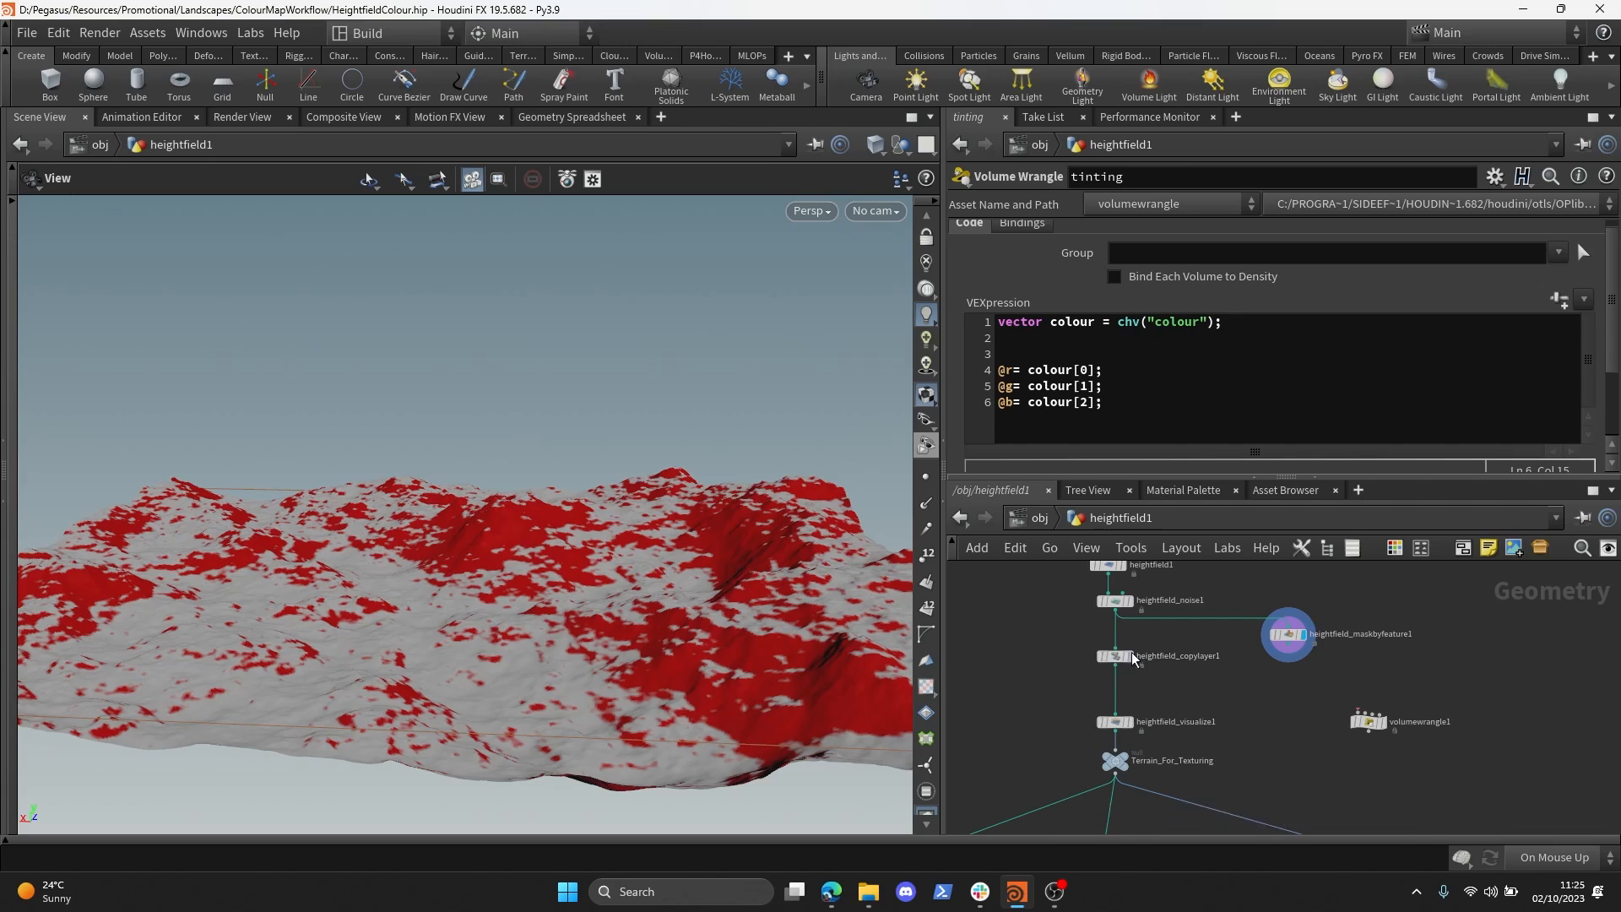
- Move heightfield_visualize1 and Terrain_For_Texturing closer to heightfield_copylayer1, and shift volumewrangle1 farther from the main chain
{"action": "scroll", "coordinate": [1190, 616], "scroll_direction": "down", "scroll_amount": 1}
{"action": "middle_click_drag", "start_coordinate": [1206, 676], "coordinate": [1208, 644]}
{"action": "left_click", "coordinate": [1131, 625]}
{"action": "left_click_drag", "start_coordinate": [1185, 736], "coordinate": [1186, 737]}
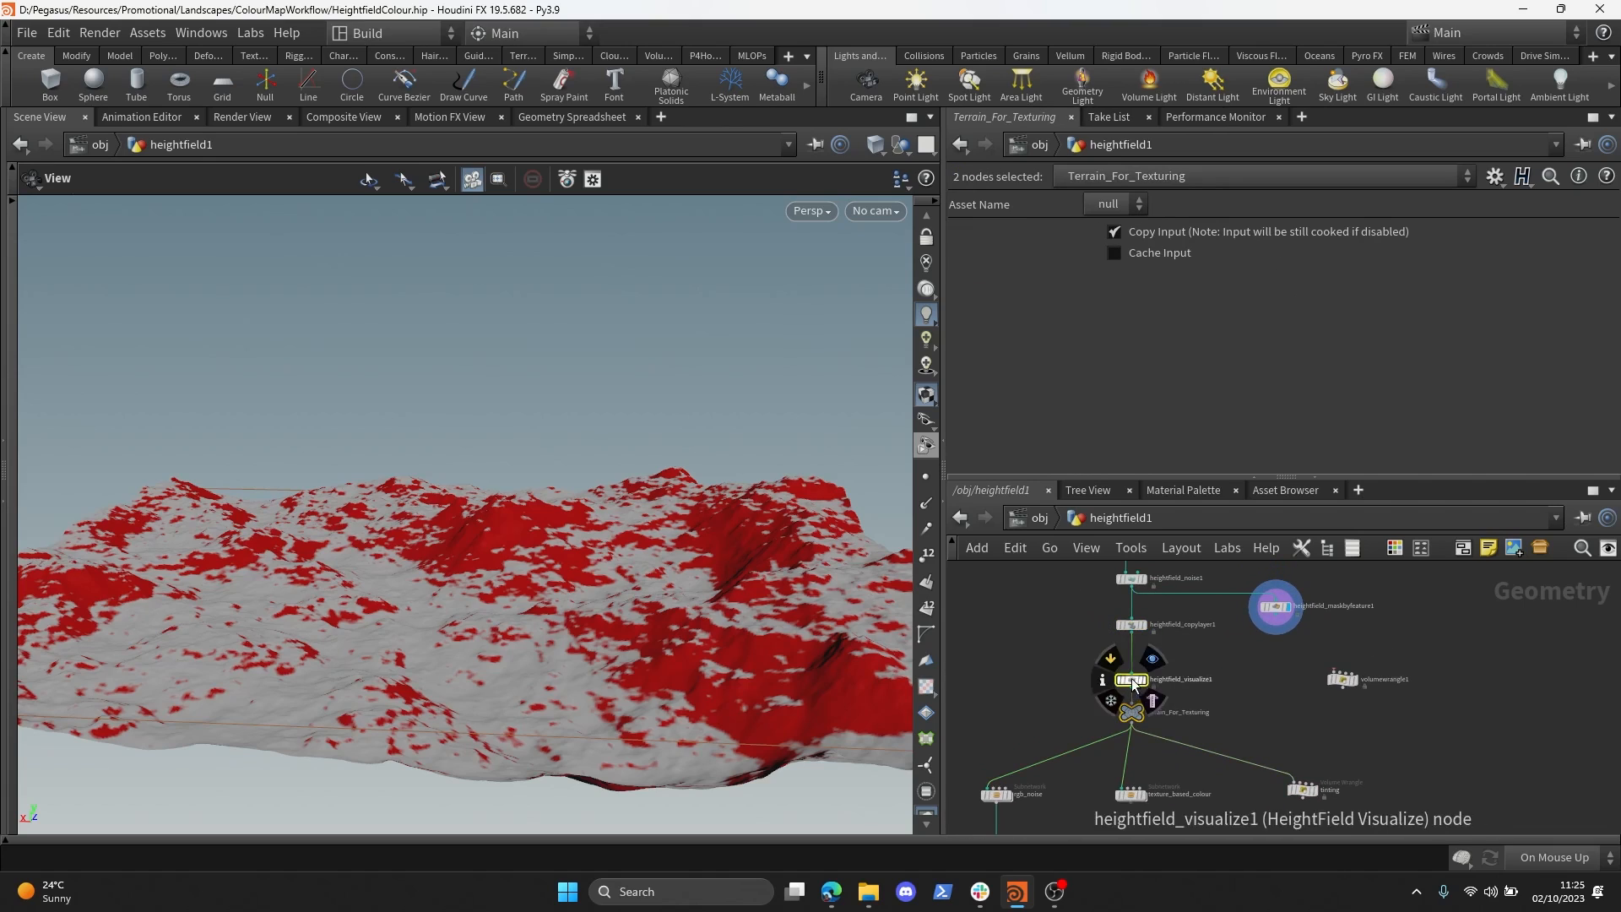
{"action": "left_click_drag", "start_coordinate": [1131, 677], "coordinate": [1133, 662]}
{"action": "middle_click_drag", "start_coordinate": [1230, 637], "coordinate": [1115, 652]}
{"action": "left_click_drag", "start_coordinate": [1227, 698], "coordinate": [1350, 700]}
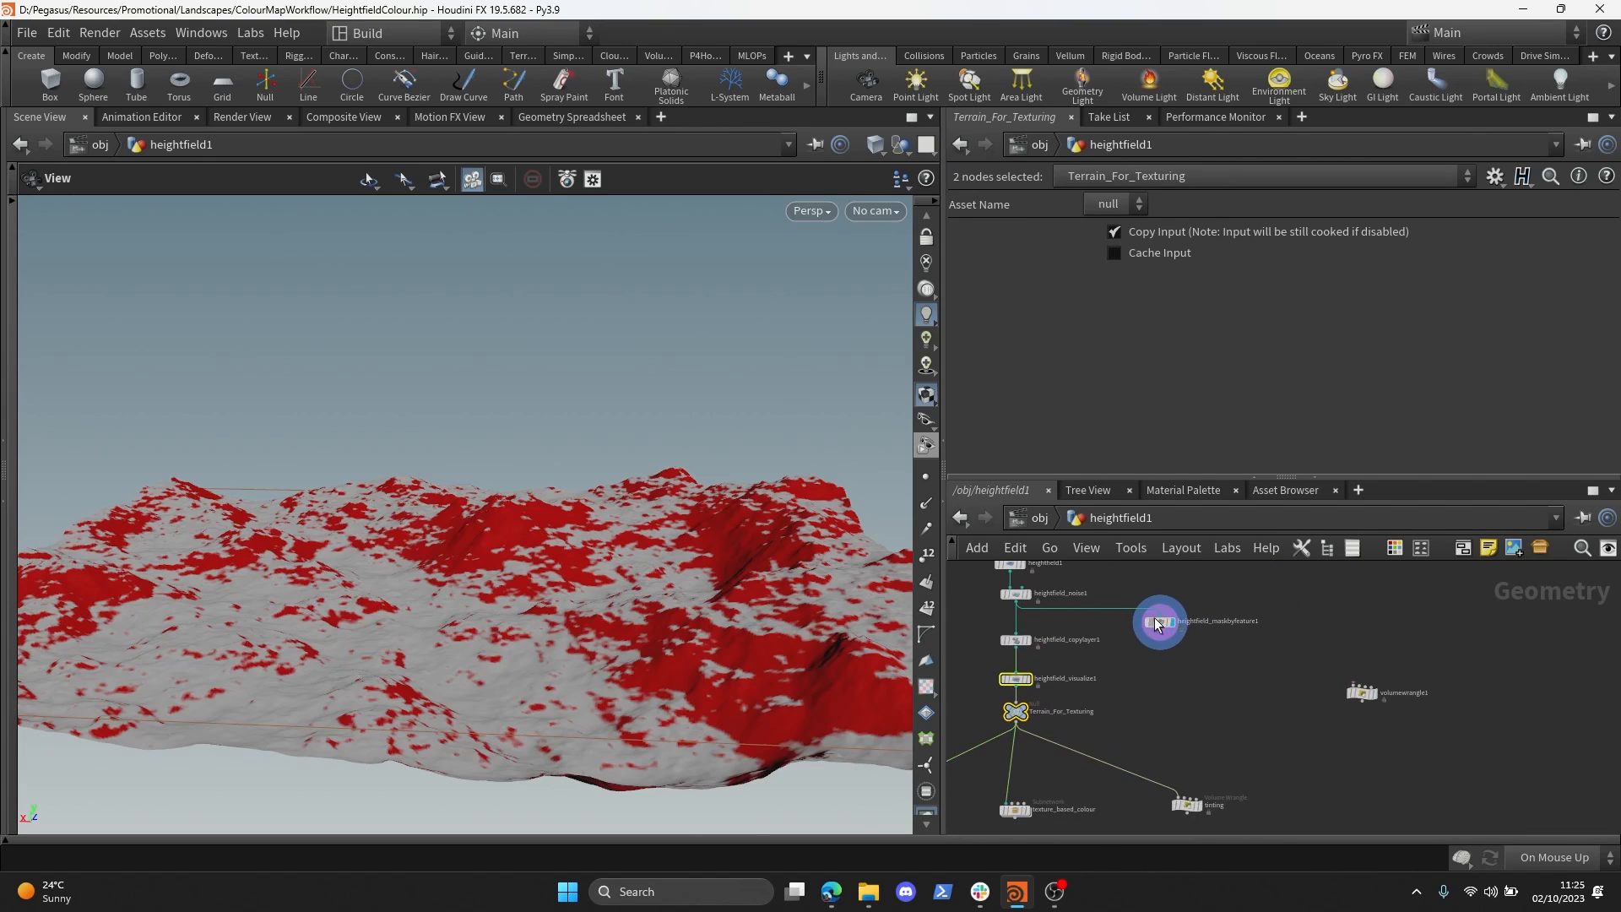
- Move the heightfield_maskbyfeature1 node farther from the main chain and rename it slopes
{"action": "left_click_drag", "start_coordinate": [1157, 625], "coordinate": [1208, 635]}
{"action": "double_click", "coordinate": [1259, 633]}
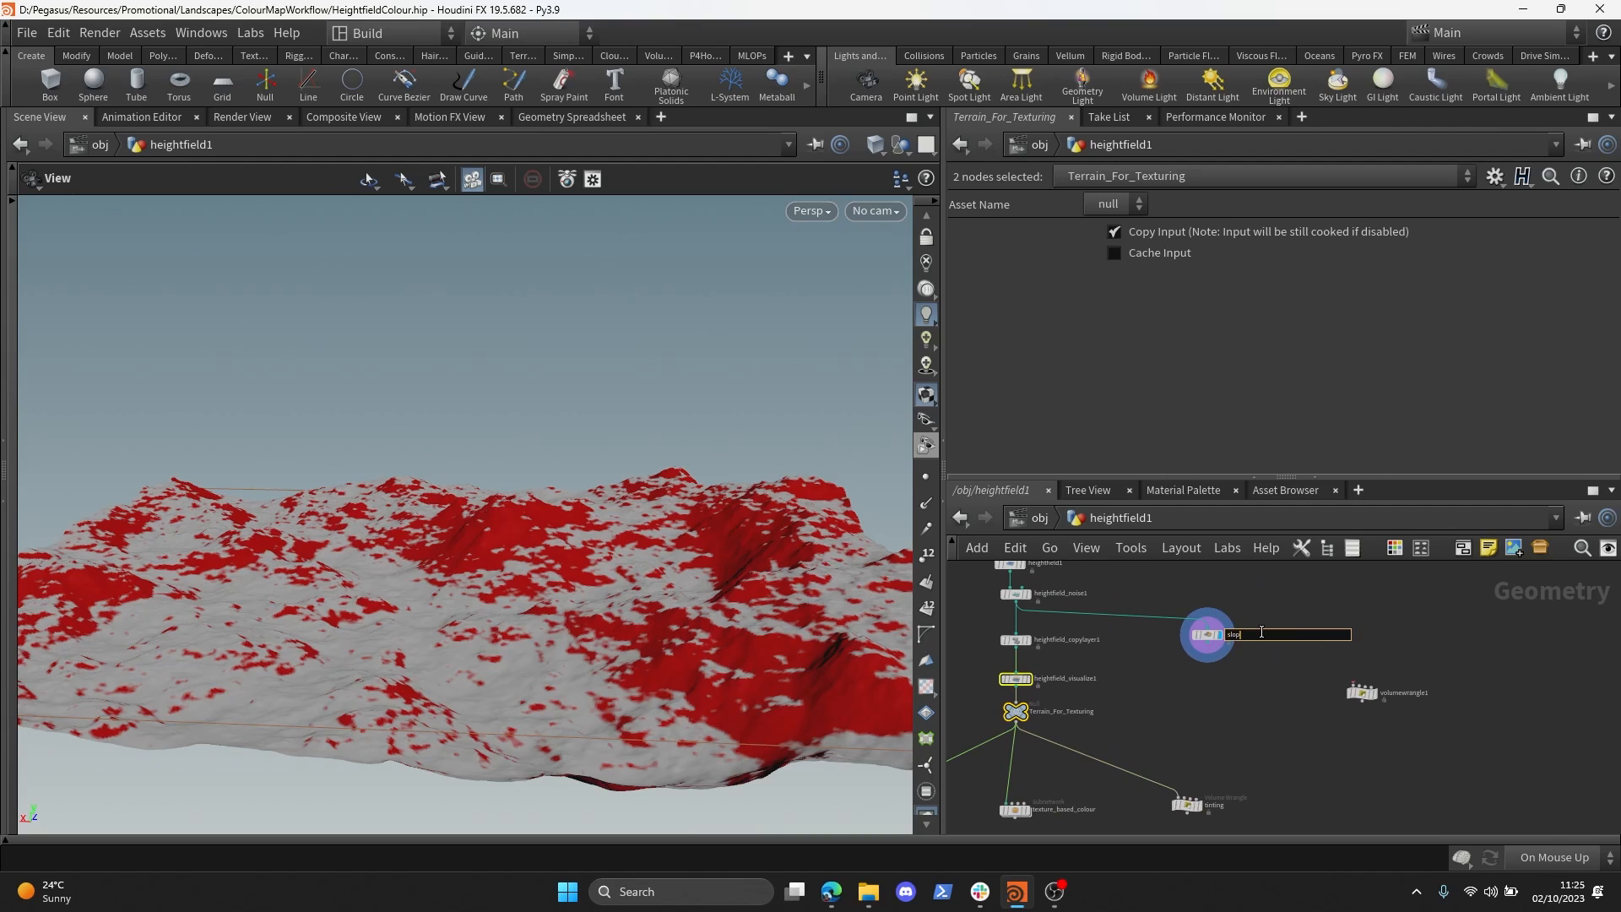
{"action": "type", "text": "es"}
{"action": "key", "text": "Return"}
- Add an Object Merge node near slopes and set its Object 1 to ../Terrain_For_Texturing
{"action": "key", "text": "Tab"}
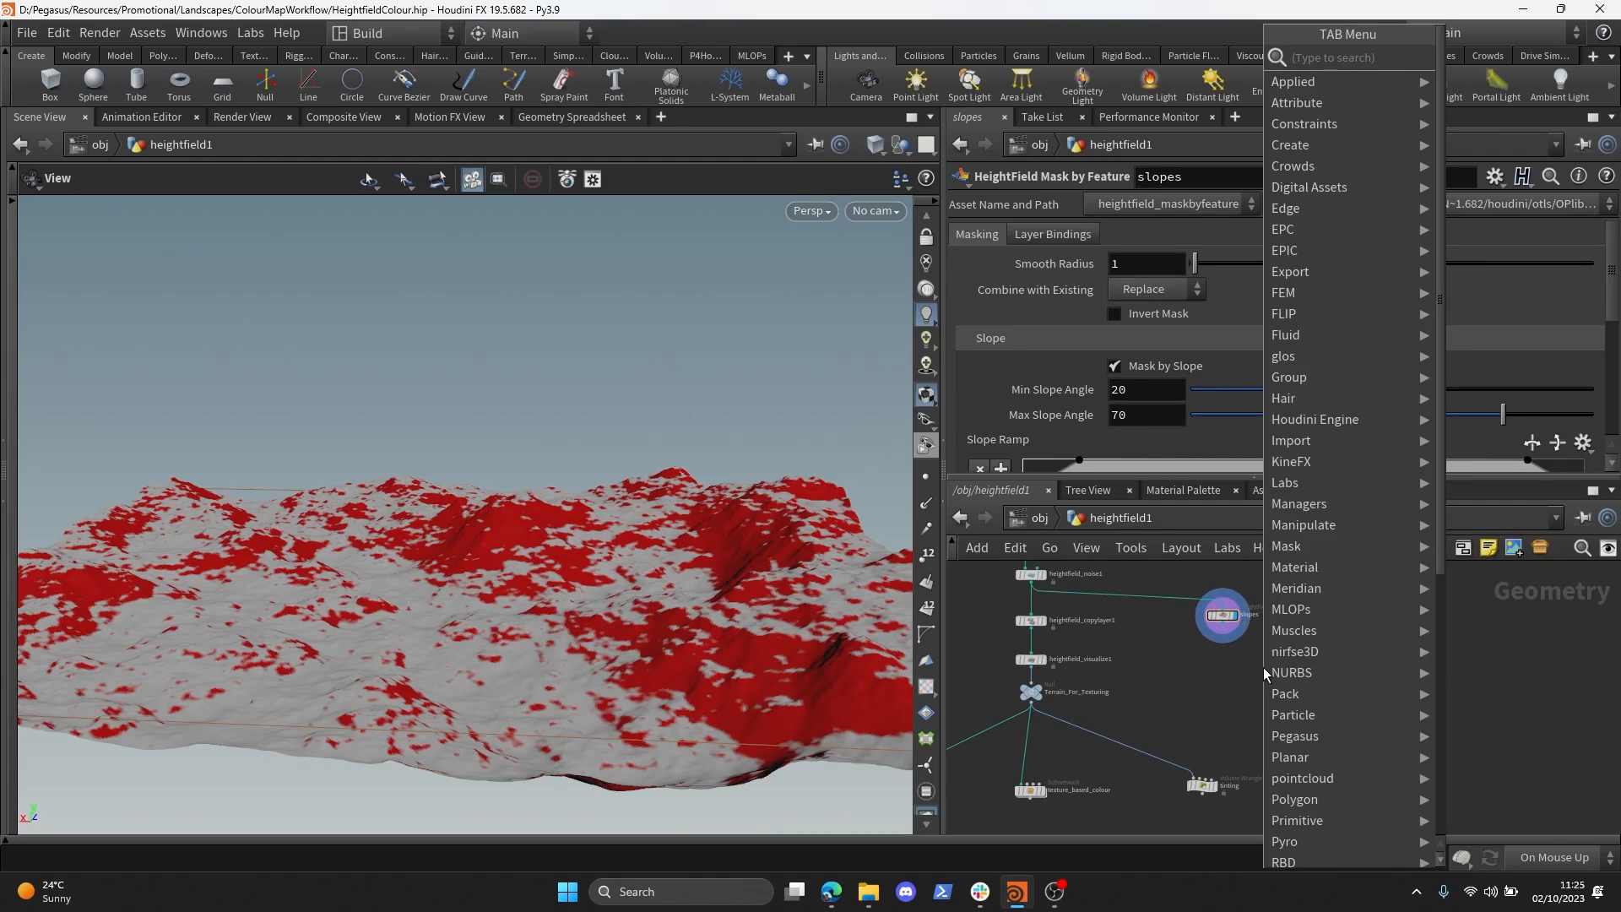
{"action": "type", "text": "object"}
{"action": "key", "text": "Return"}
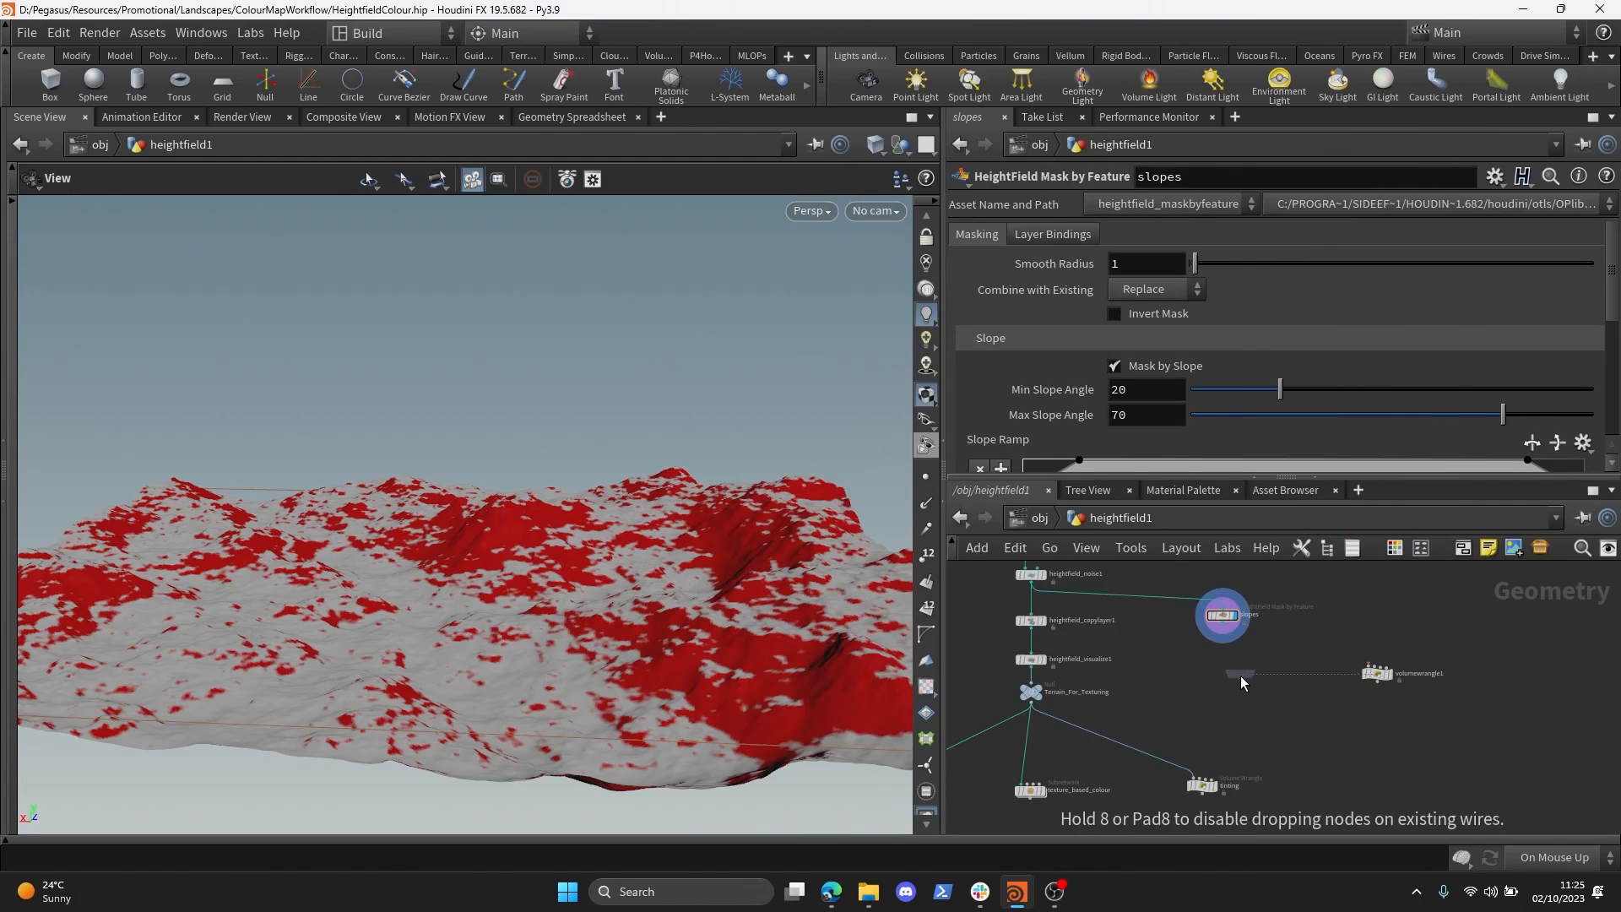
{"action": "left_click", "coordinate": [1248, 672]}
{"action": "left_click_drag", "start_coordinate": [1034, 691], "coordinate": [1290, 387]}
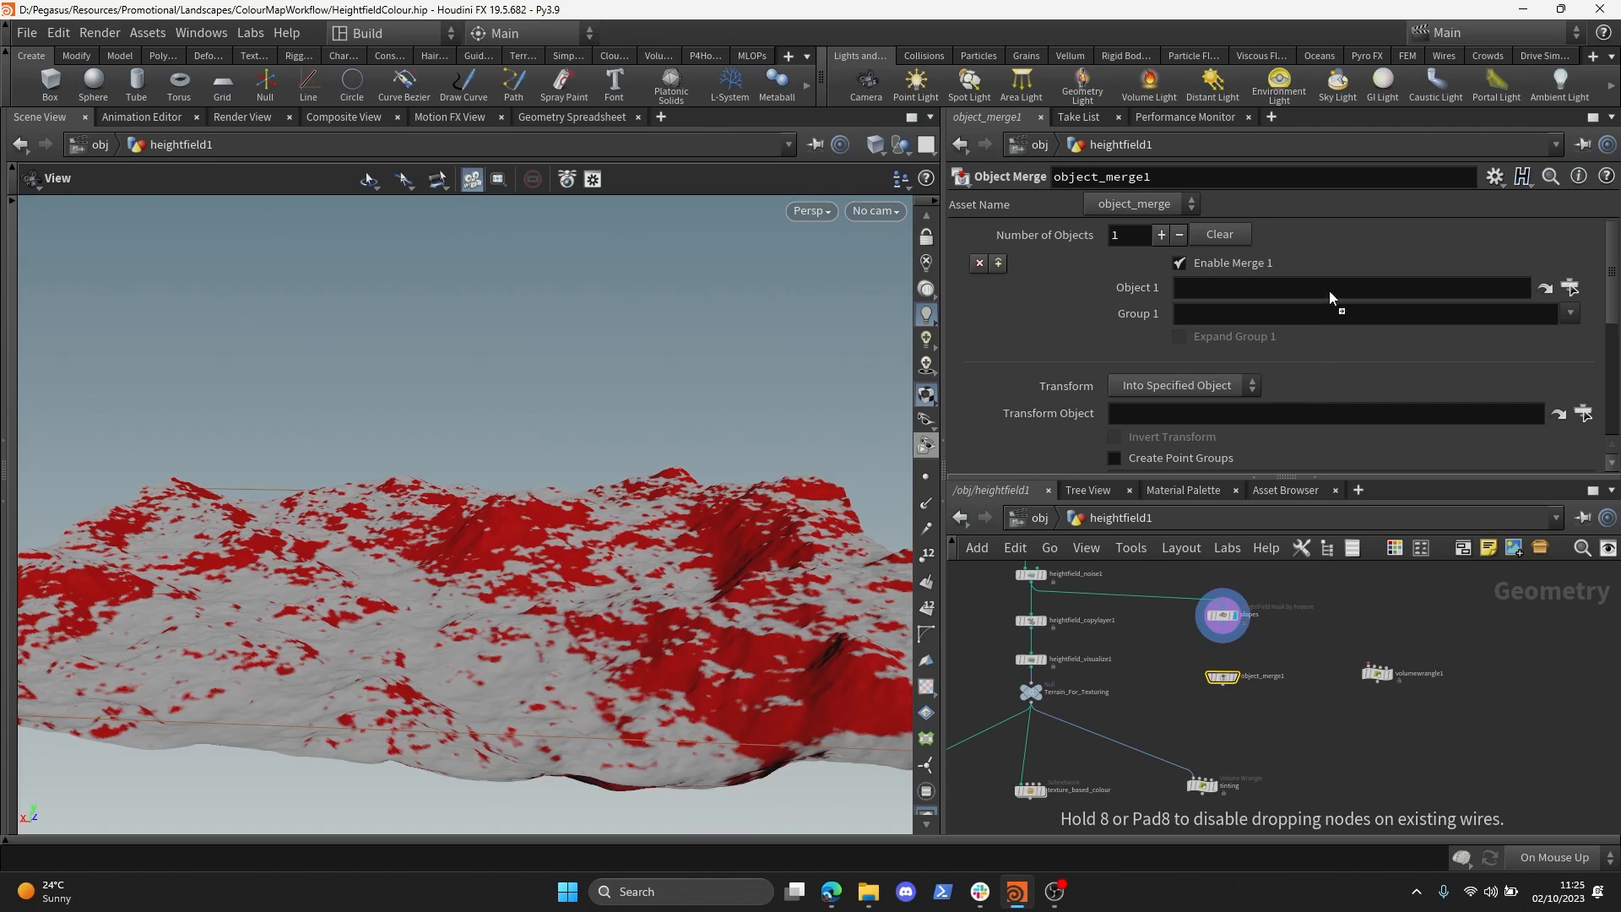
{"action": "left_click_drag", "start_coordinate": [1329, 291], "coordinate": [1329, 290]}
{"action": "scroll", "coordinate": [1227, 649], "scroll_direction": "up", "scroll_amount": 3}
- Place object_merge1 above slopes and wire it into slopes in place of heightfield_noise1
{"action": "left_click_drag", "start_coordinate": [1229, 724], "coordinate": [1211, 625]}
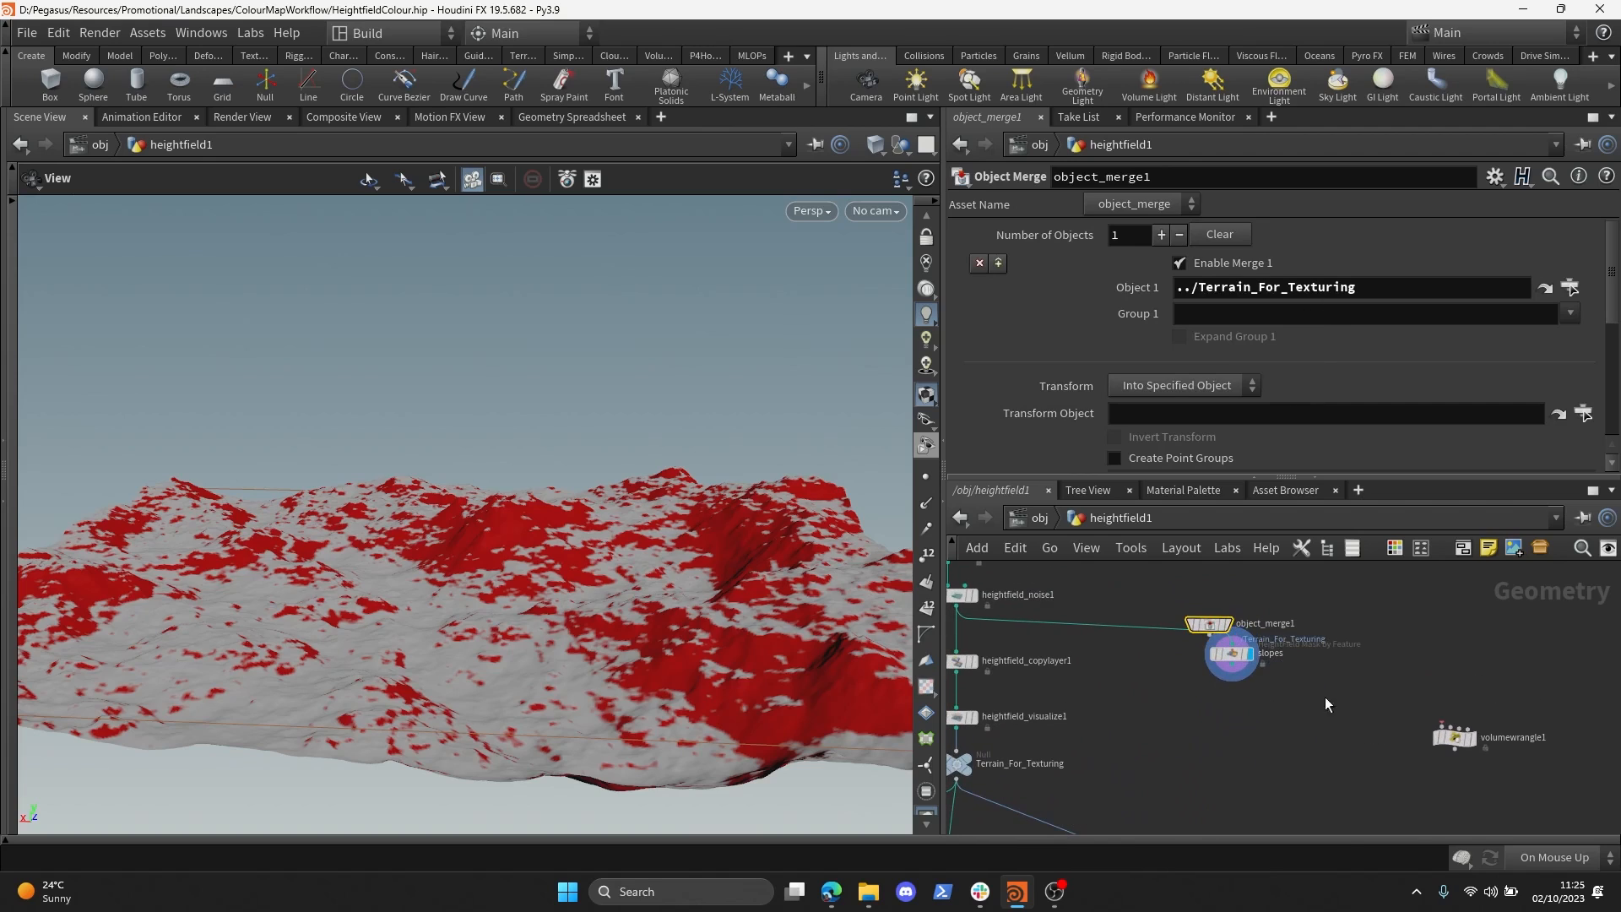
{"action": "scroll", "coordinate": [1325, 698], "scroll_direction": "down", "scroll_amount": 1}
{"action": "middle_click_drag", "start_coordinate": [1325, 698], "coordinate": [1261, 669]}
{"action": "left_click_drag", "start_coordinate": [1164, 609], "coordinate": [1202, 661]}
{"action": "middle_click_drag", "start_coordinate": [1203, 661], "coordinate": [1147, 629]}
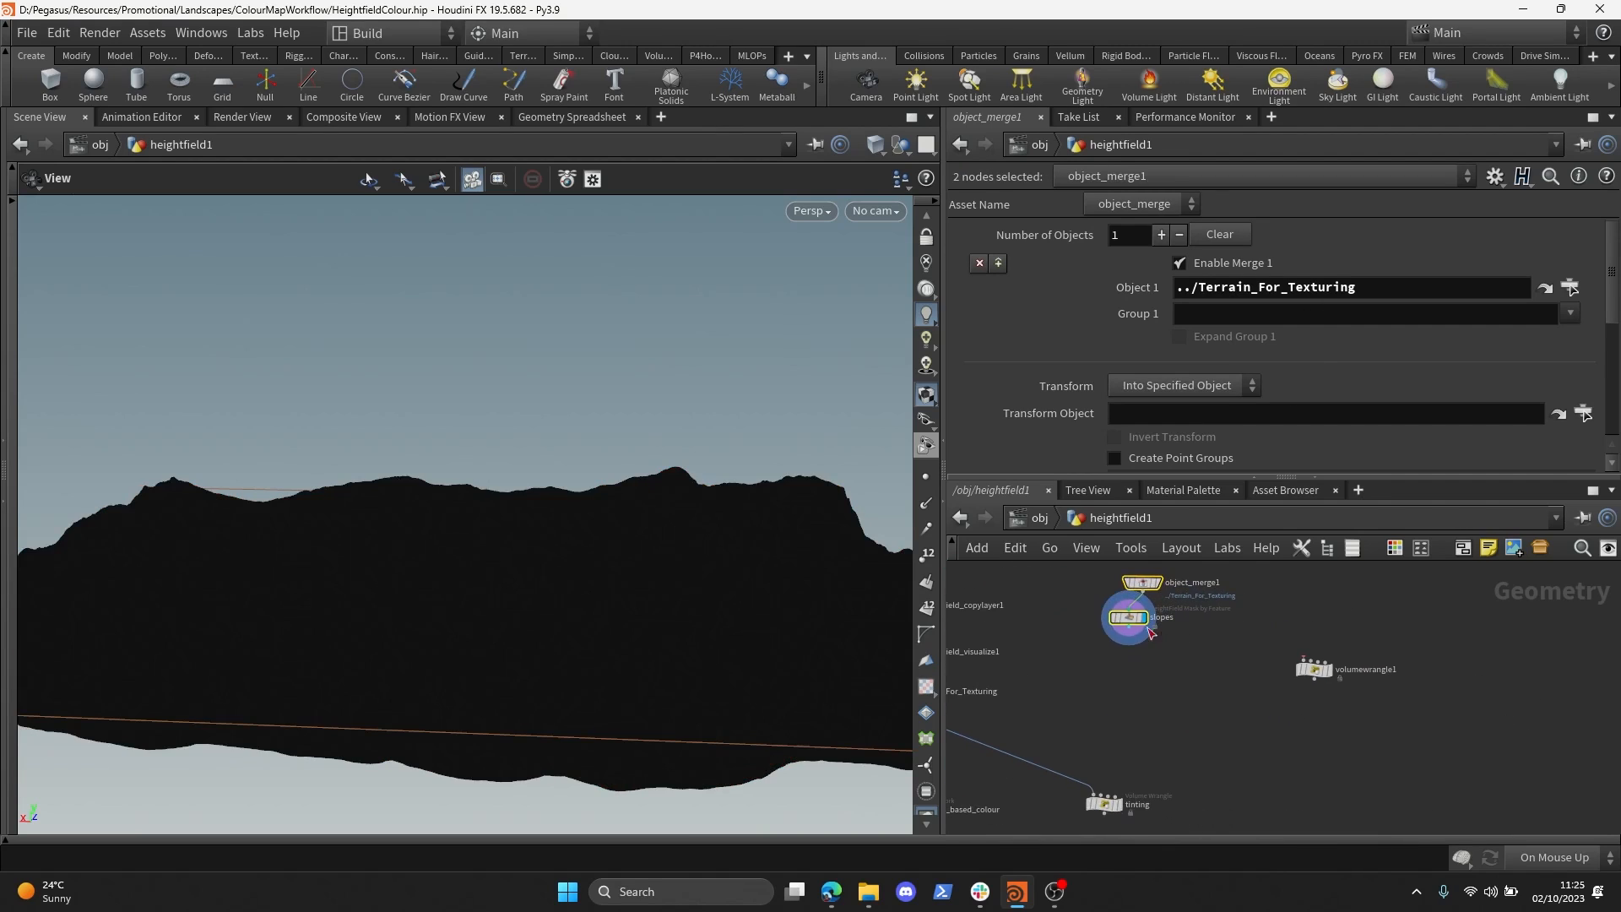
- Move the object_merge1 and slopes pair and volumewrangle1 farther away from the coloring branches
{"action": "left_click_drag", "start_coordinate": [1150, 633], "coordinate": [1420, 661]}
{"action": "left_click", "coordinate": [1314, 669]}
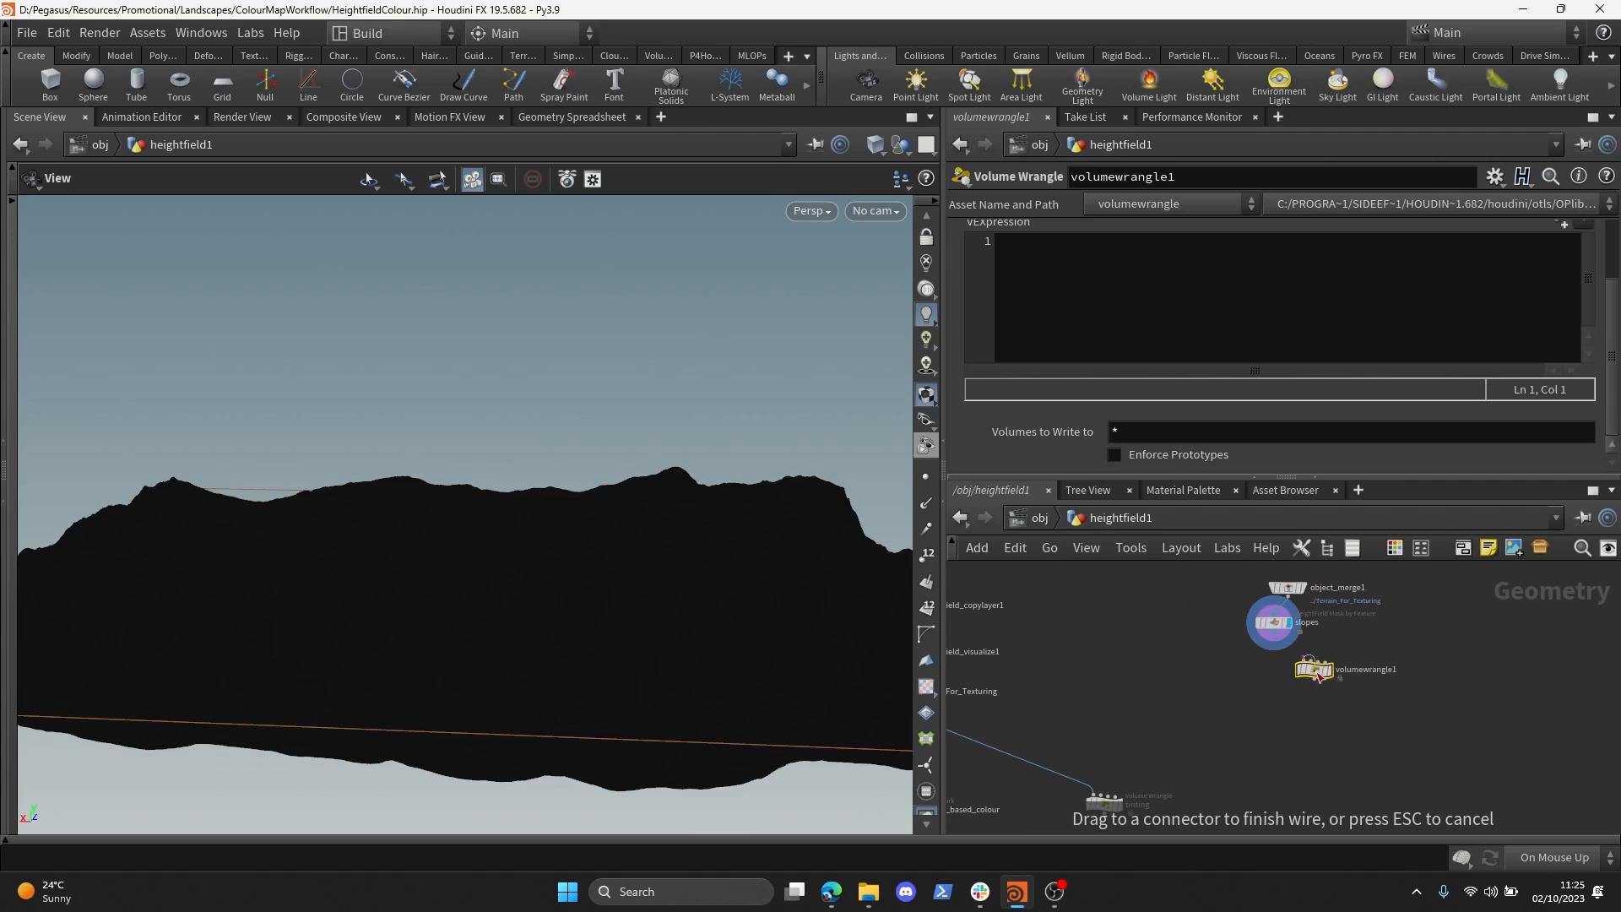
{"action": "left_click_drag", "start_coordinate": [1317, 673], "coordinate": [1432, 669]}
- Insert a Null node between heightfield_noise1 and heightfield_copylayer1 and rename it Terrain_For_Splats
{"action": "scroll", "coordinate": [1182, 645], "scroll_direction": "down", "scroll_amount": 1}
{"action": "mouse_move", "coordinate": [1174, 644]}
{"action": "middle_mouse_down"}
{"action": "mouse_move", "coordinate": [1272, 677]}
{"action": "mouse_move", "coordinate": [1343, 674]}
{"action": "middle_mouse_up"}
{"action": "scroll", "coordinate": [1223, 691], "scroll_direction": "up", "scroll_amount": 2}
{"action": "left_click_drag", "start_coordinate": [1229, 698], "coordinate": [1067, 668]}
{"action": "scroll", "coordinate": [1357, 692], "scroll_direction": "down", "scroll_amount": 2}
{"action": "middle_click_drag", "start_coordinate": [1358, 692], "coordinate": [1194, 662]}
{"action": "scroll", "coordinate": [1191, 659], "scroll_direction": "up", "scroll_amount": 1}
{"action": "key", "text": "Tab"}
{"action": "type", "text": "null"}
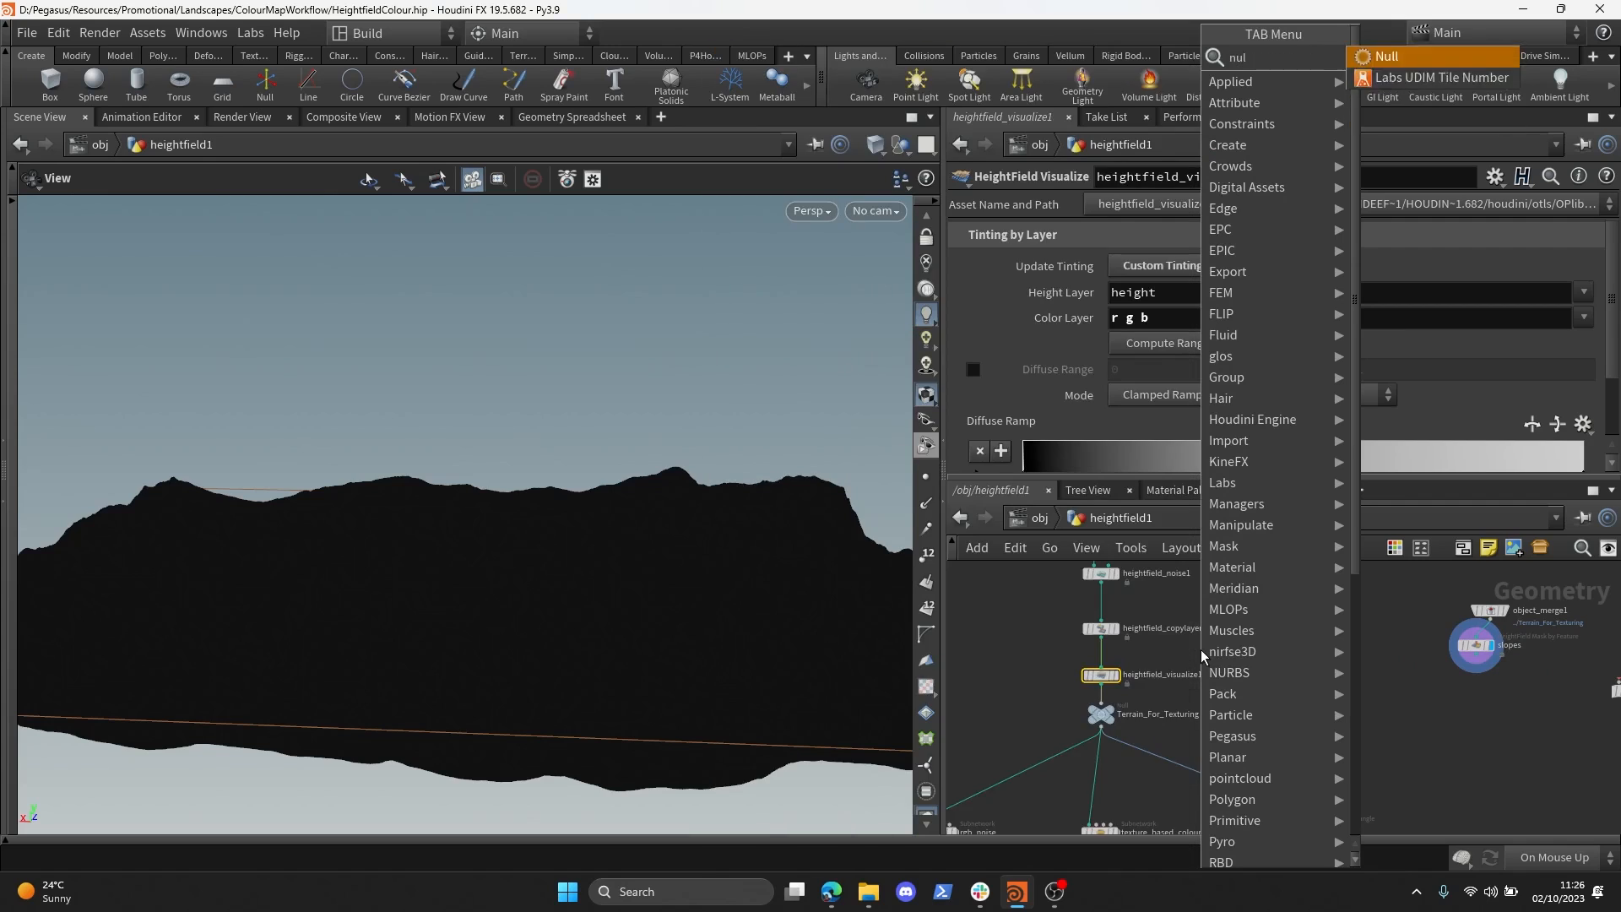
{"action": "key", "text": "Return"}
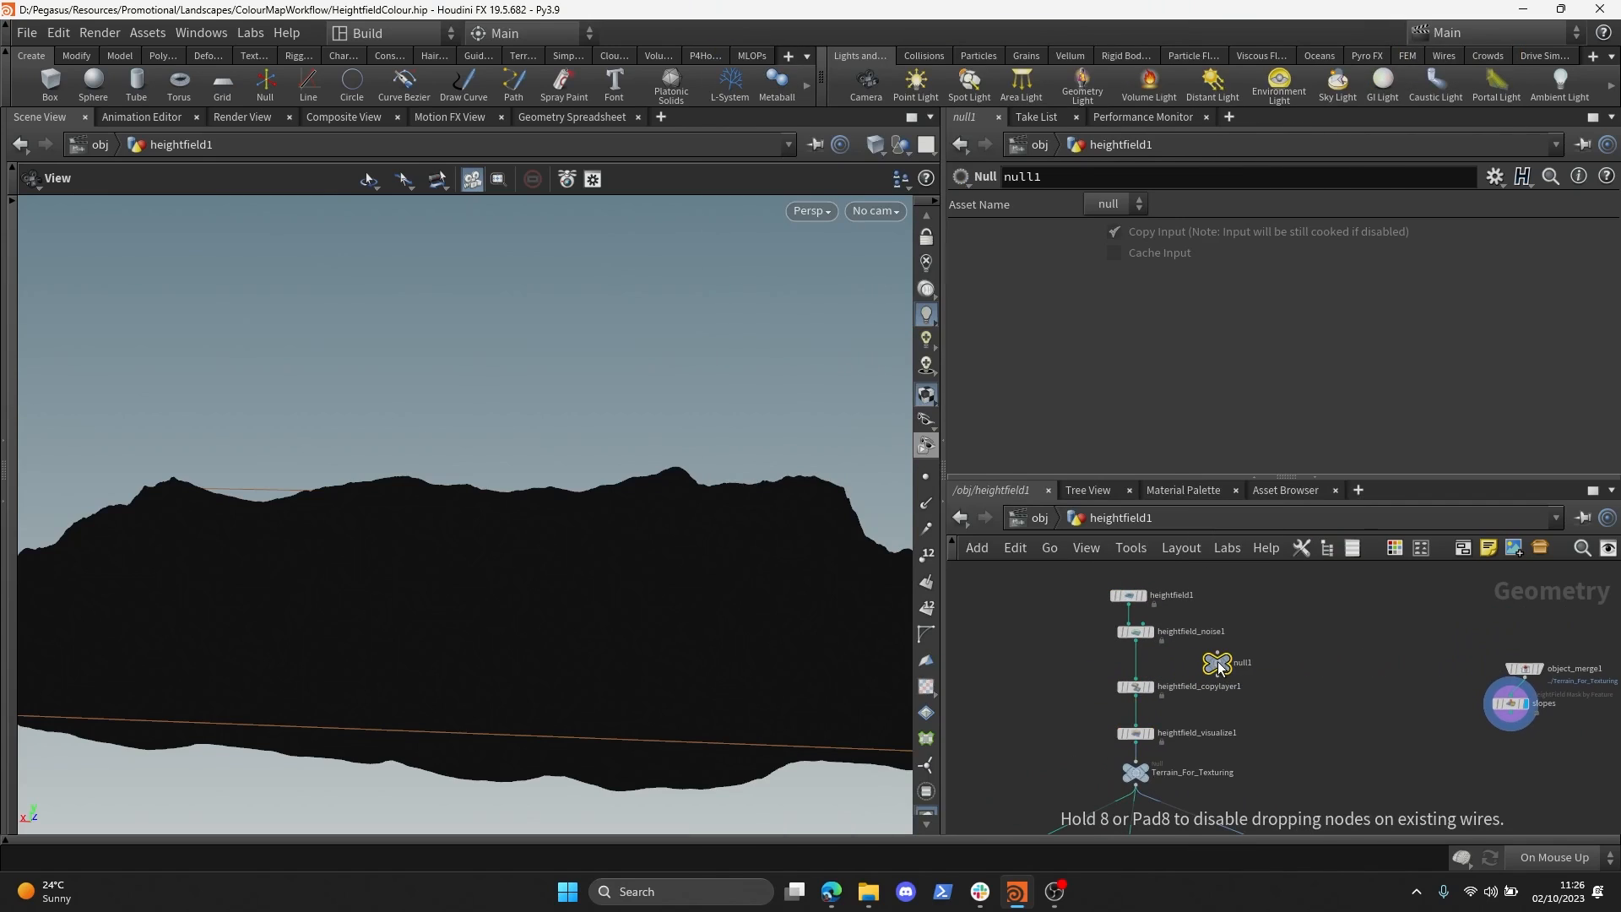
{"action": "left_click", "coordinate": [1218, 661]}
{"action": "left_click", "coordinate": [1121, 632]}
{"action": "left_click_drag", "start_coordinate": [1218, 661], "coordinate": [1128, 670]}
{"action": "double_click", "coordinate": [1157, 669]}
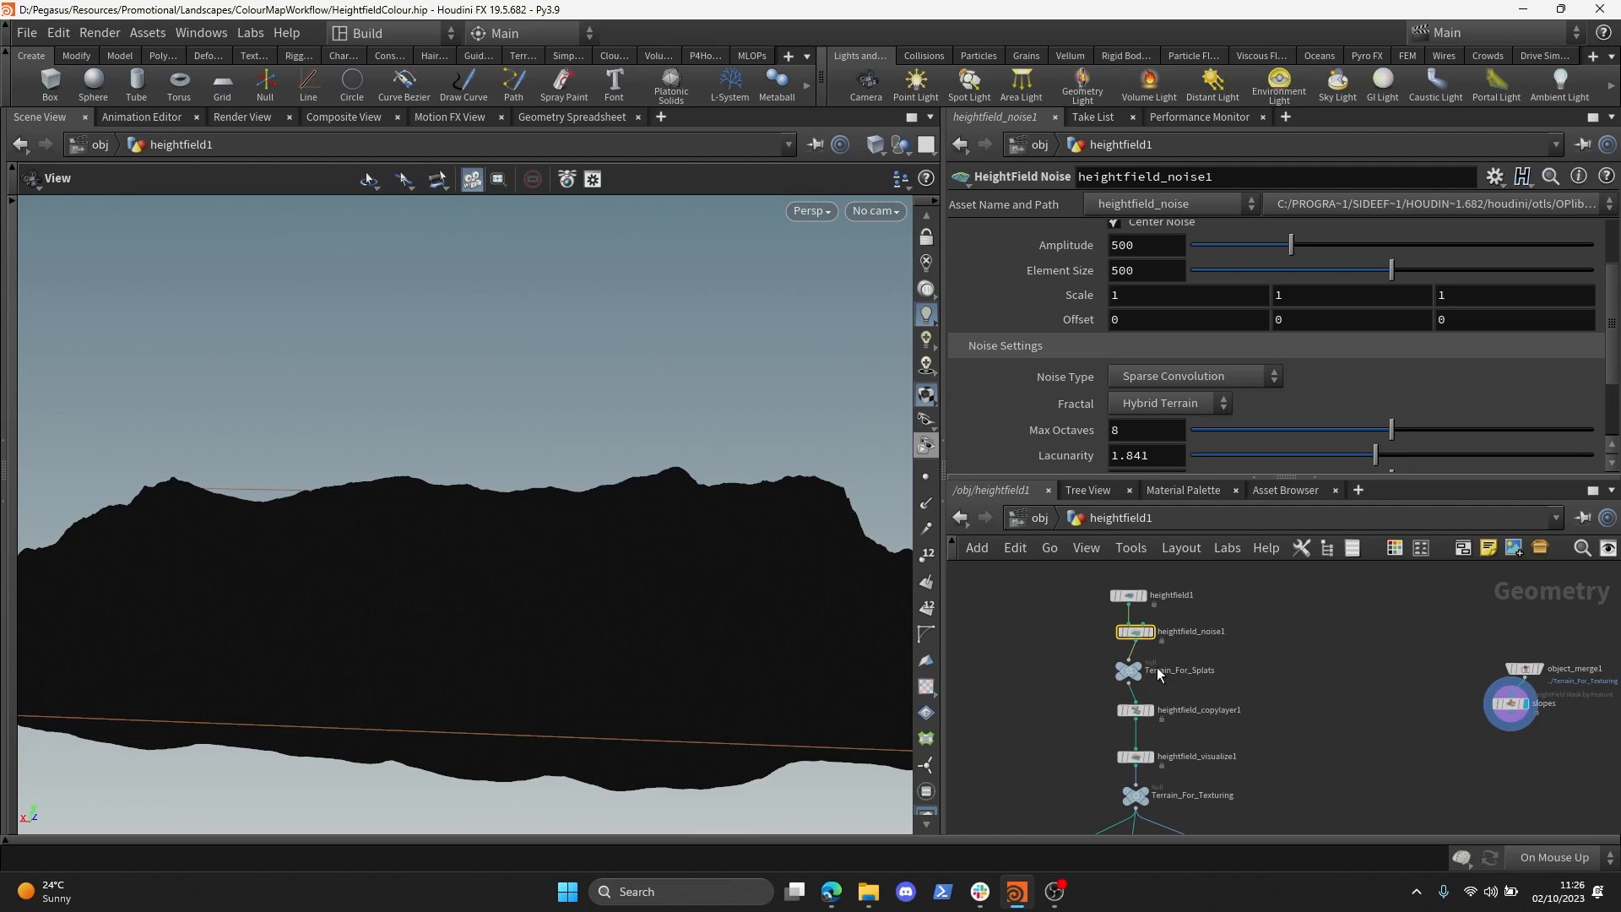
- Set Object 1 of object_merge1 to ../Terrain_For_Splats
{"action": "middle_click_drag", "start_coordinate": [1470, 726], "coordinate": [1420, 709]}
{"action": "left_click", "coordinate": [1475, 652]}
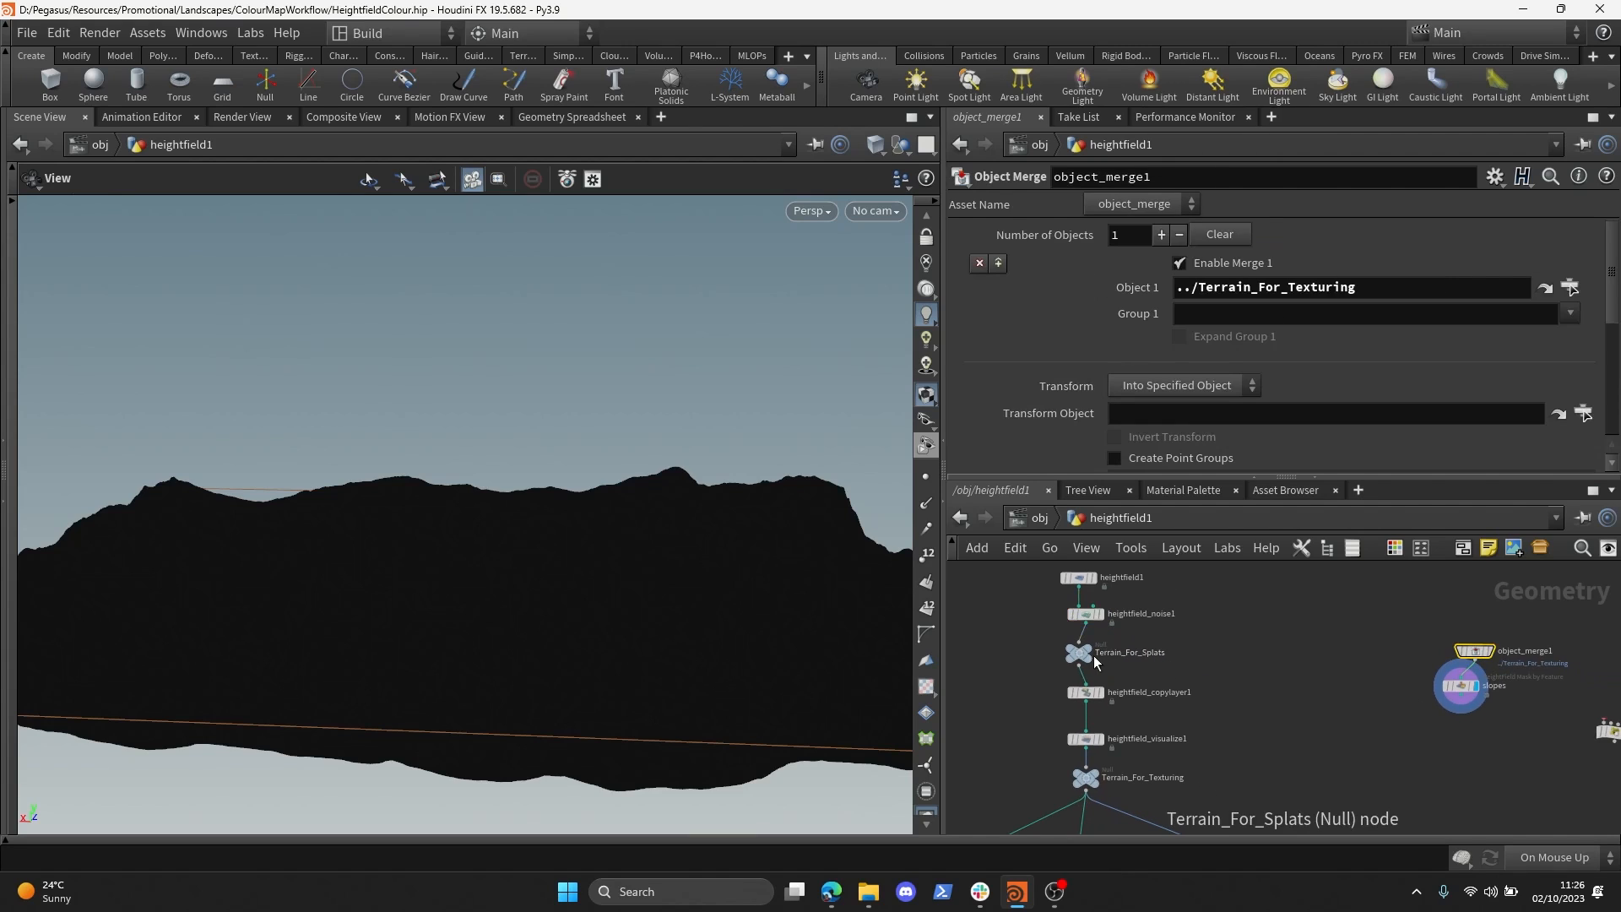
{"action": "left_click_drag", "start_coordinate": [1094, 661], "coordinate": [1351, 289]}
{"action": "middle_click_drag", "start_coordinate": [1364, 646], "coordinate": [1271, 695]}
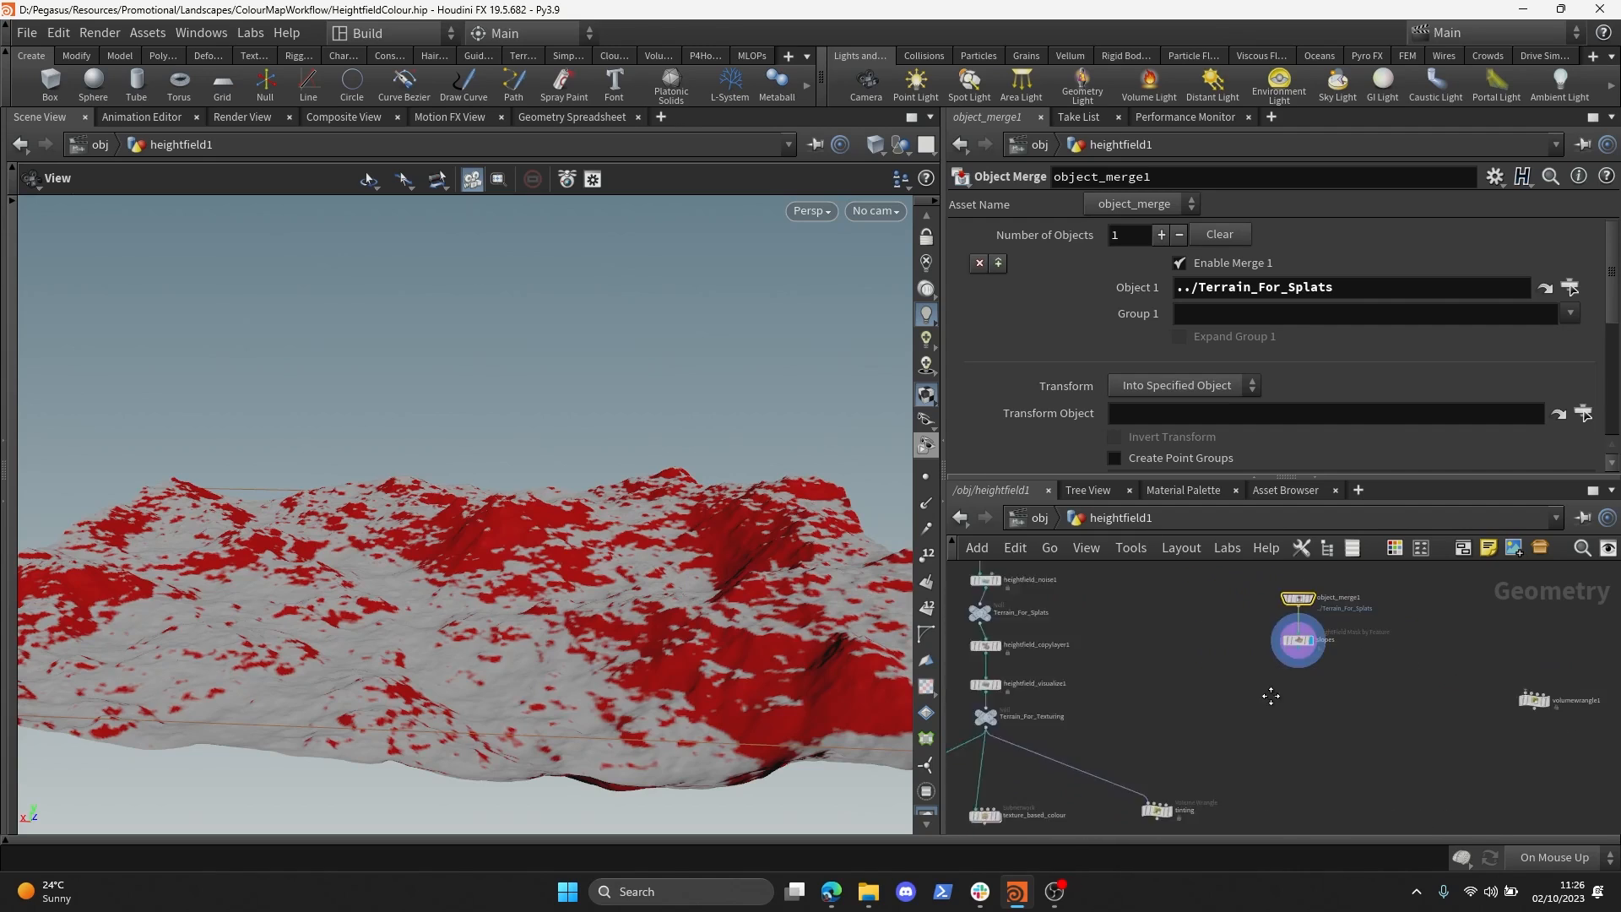
- Examine the slopes mask on the terrain and review the main chain, the Terrain_For_Splats null and the coloring branches
{"action": "scroll", "coordinate": [1271, 695], "scroll_direction": "down", "scroll_amount": 4}
{"action": "scroll", "coordinate": [1242, 662], "scroll_direction": "down", "scroll_amount": 1}
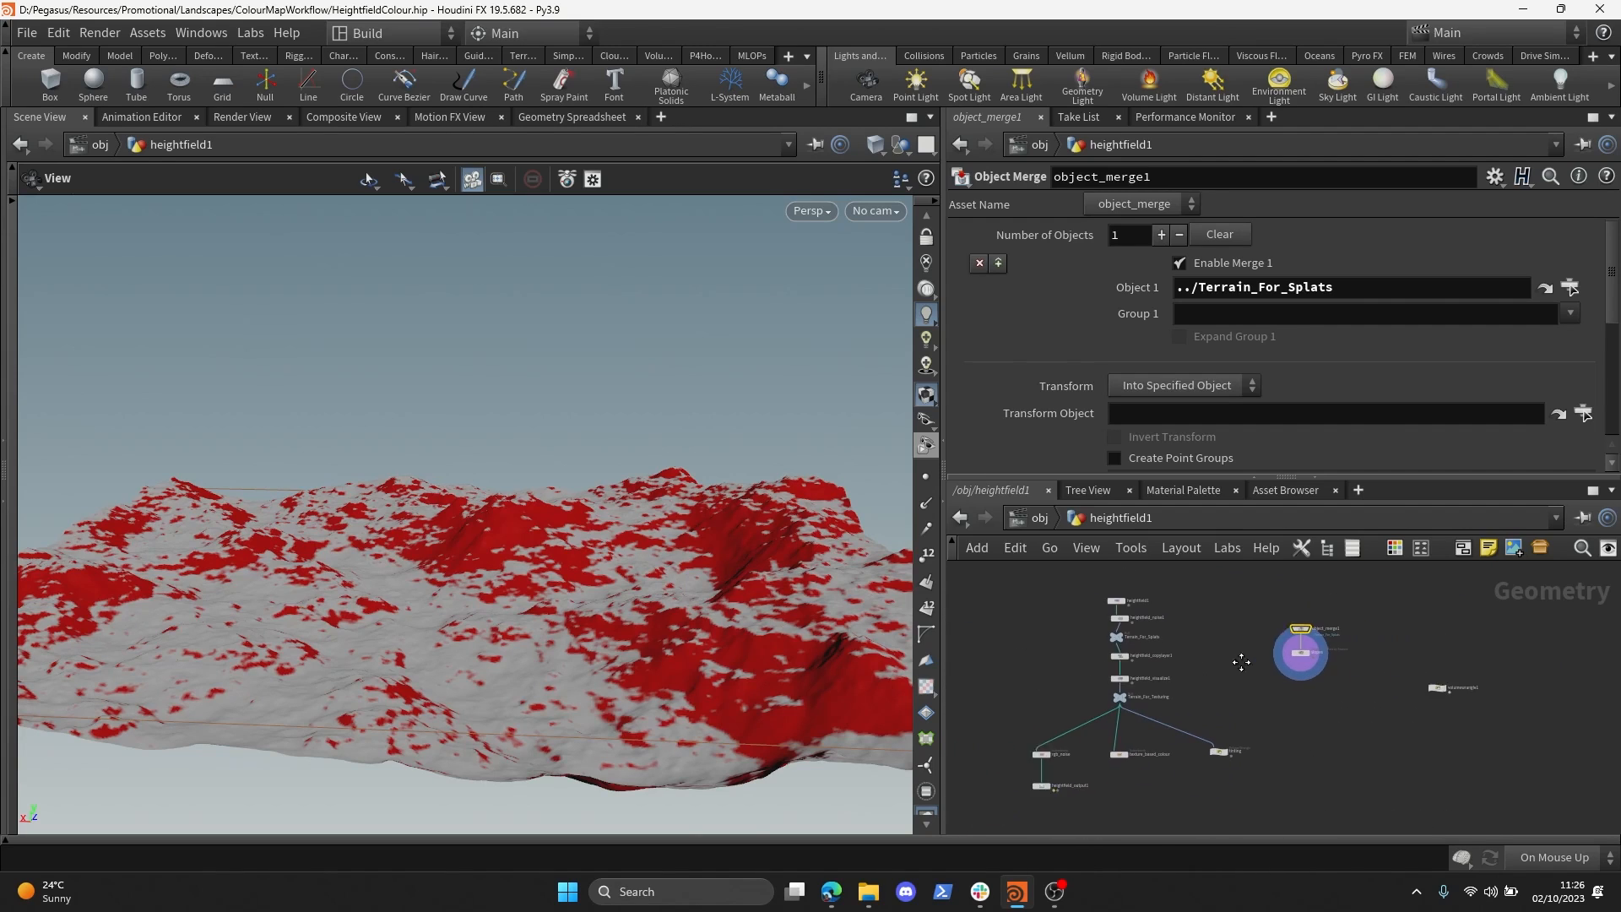
{"action": "mouse_move", "coordinate": [1266, 613]}
{"action": "left_mouse_down"}
{"action": "mouse_move", "coordinate": [1336, 681]}
{"action": "mouse_move", "coordinate": [1275, 628]}
{"action": "mouse_move", "coordinate": [1285, 646]}
{"action": "mouse_move", "coordinate": [1277, 613]}
{"action": "left_mouse_up"}
{"action": "left_click", "coordinate": [1276, 635]}
{"action": "left_click_drag", "start_coordinate": [642, 540], "coordinate": [739, 418]}
{"action": "scroll", "coordinate": [1292, 629], "scroll_direction": "up", "scroll_amount": 5}
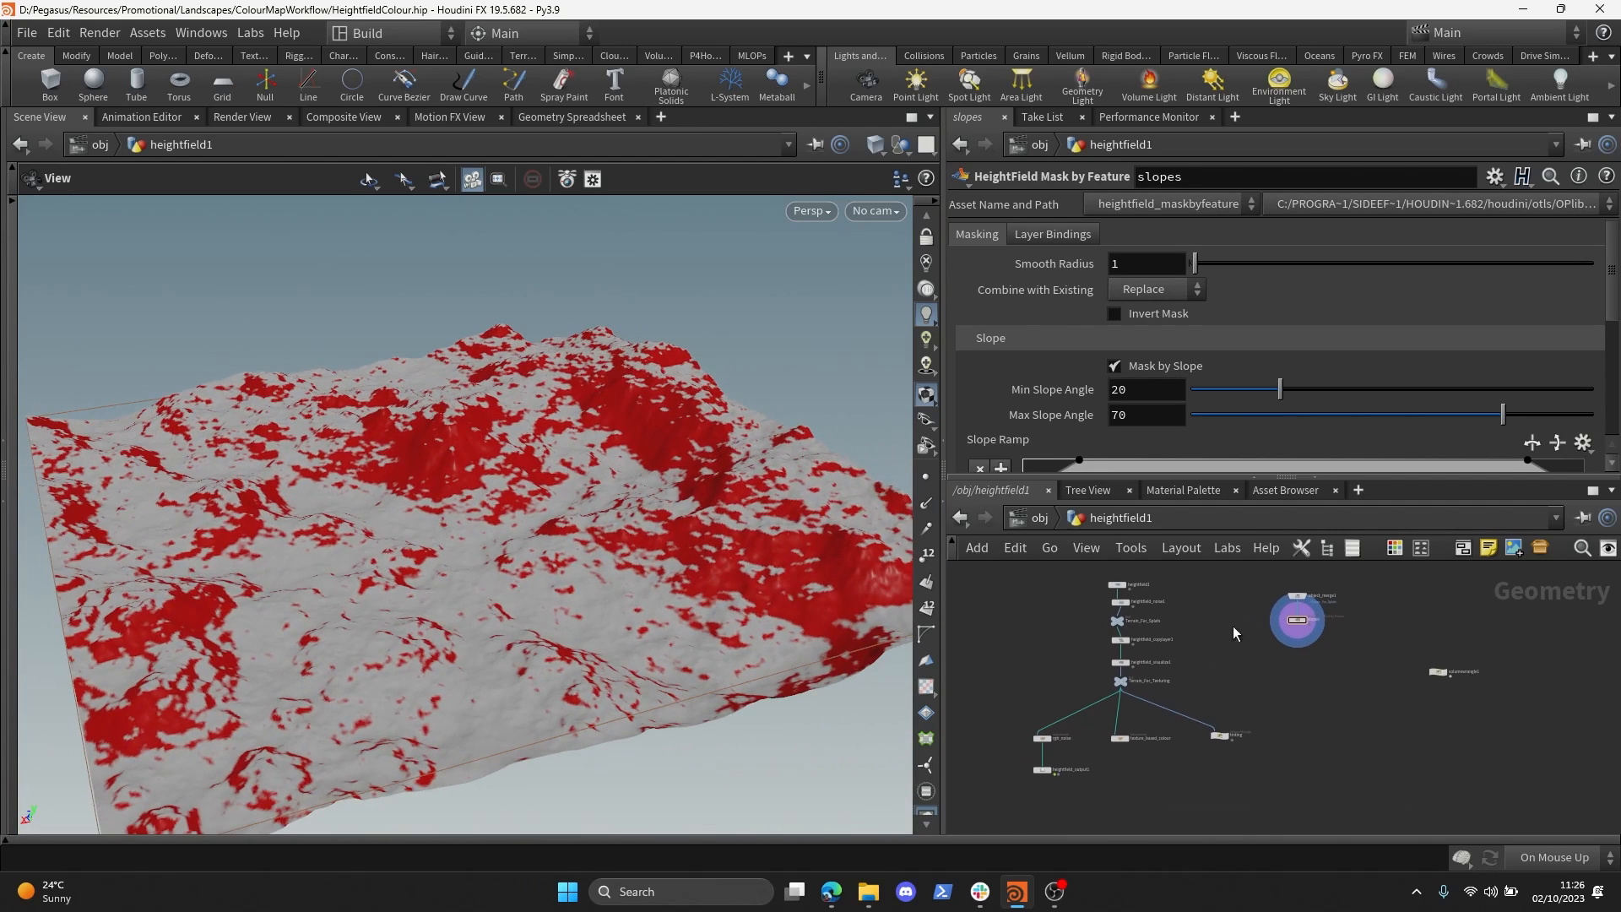
{"action": "scroll", "coordinate": [1296, 633], "scroll_direction": "down", "scroll_amount": 5}
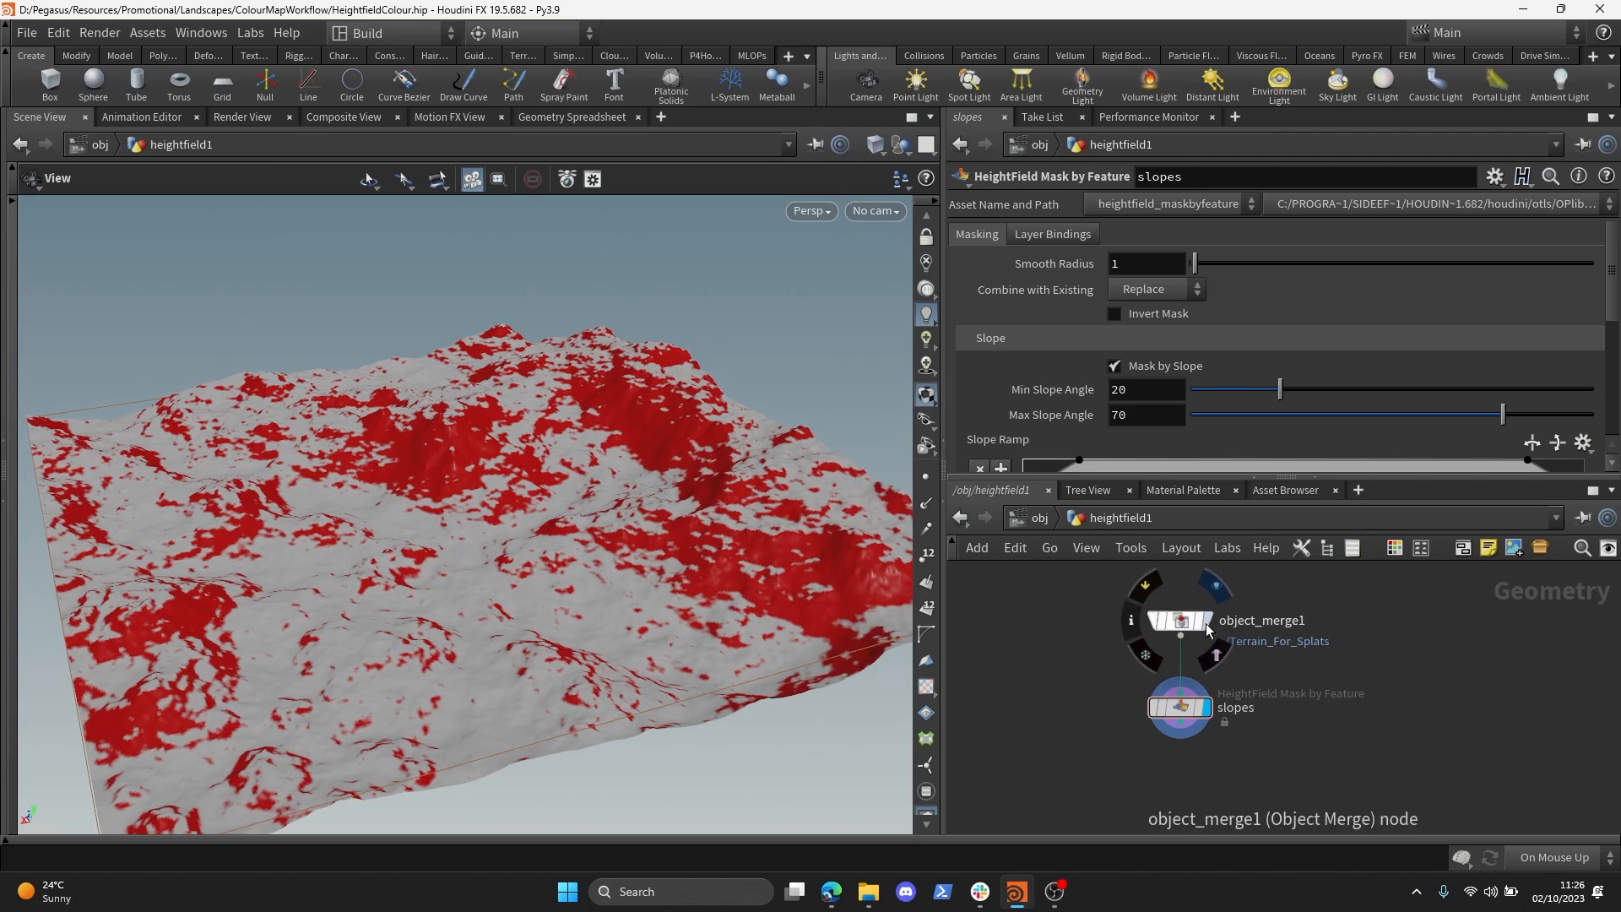
{"action": "key", "text": "h"}
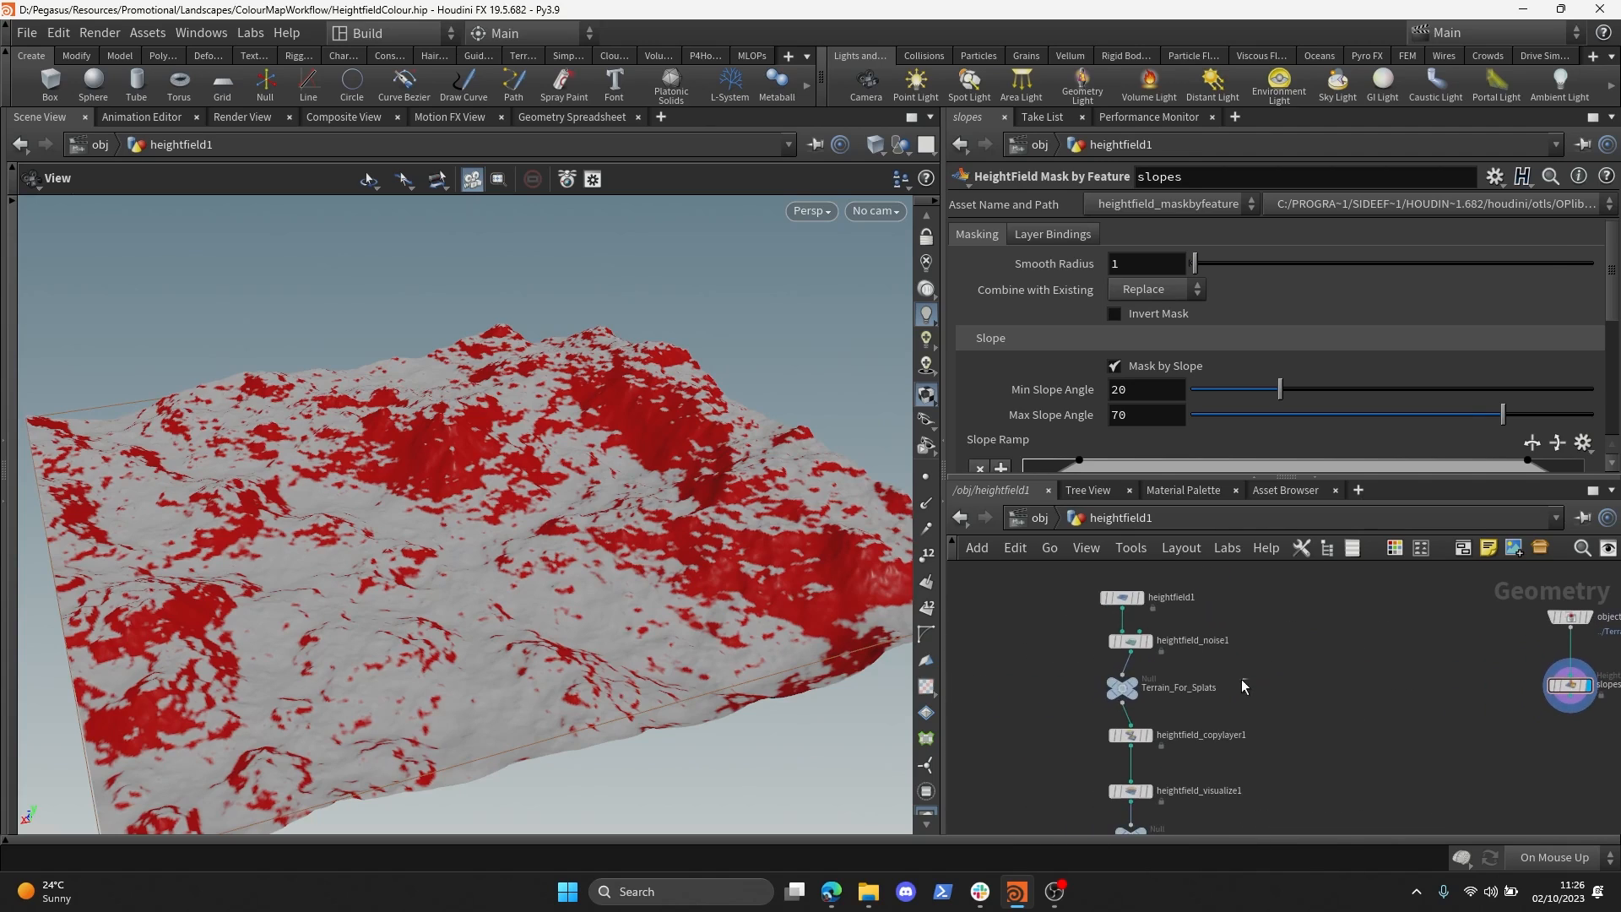
{"action": "left_click", "coordinate": [1023, 692]}
{"action": "middle_click_drag", "start_coordinate": [1461, 649], "coordinate": [1309, 631]}
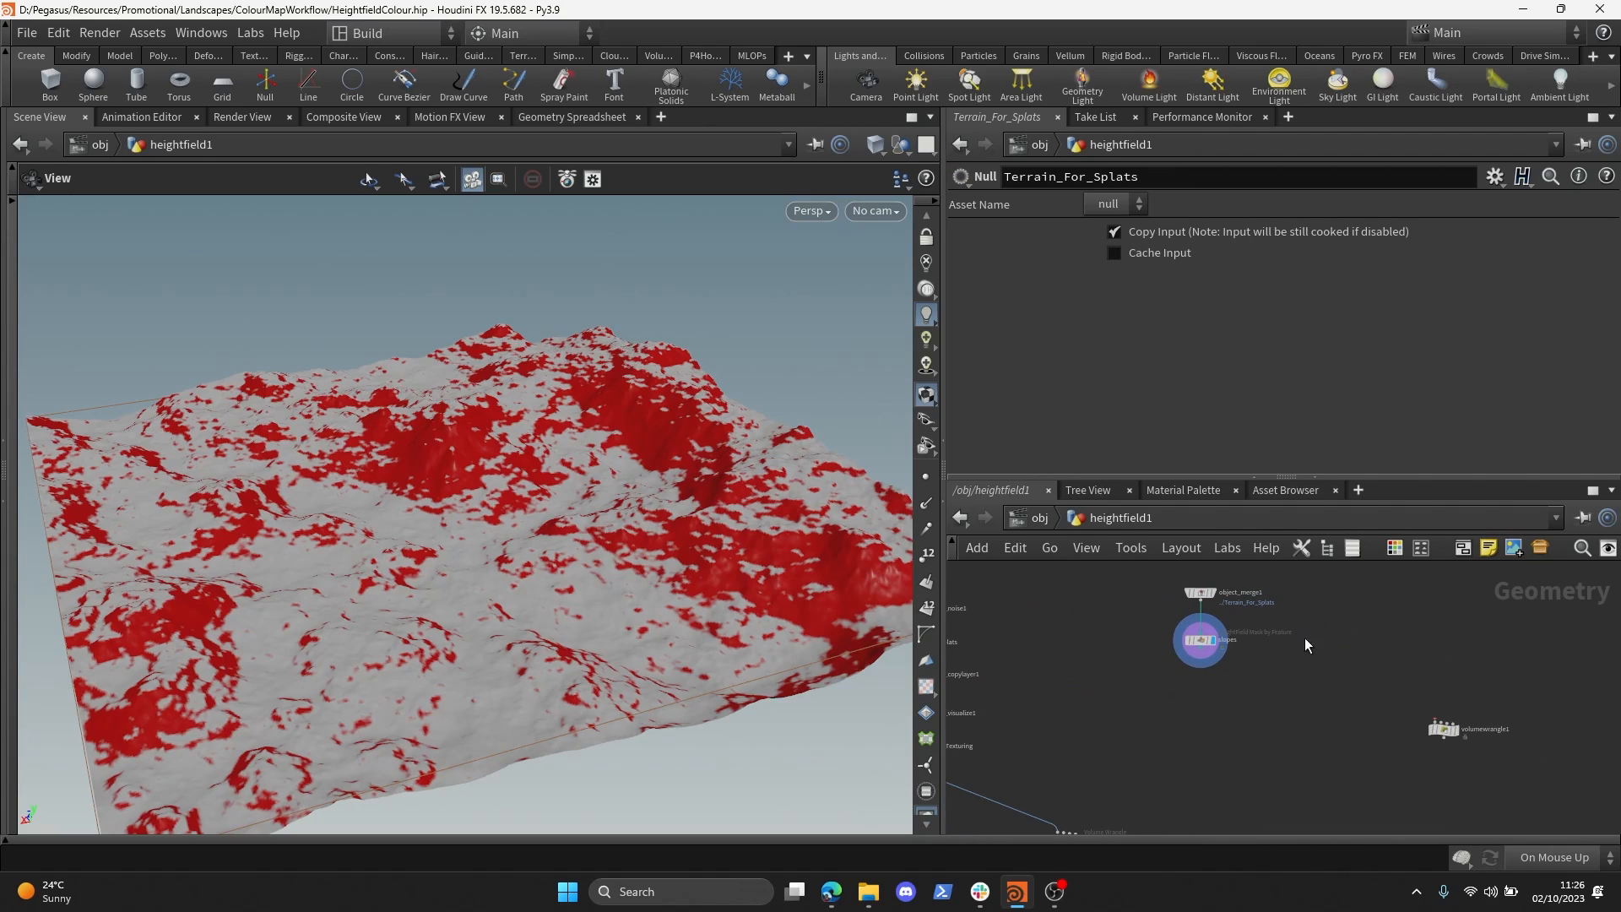
{"action": "left_click_drag", "start_coordinate": [1193, 605], "coordinate": [1390, 665]}
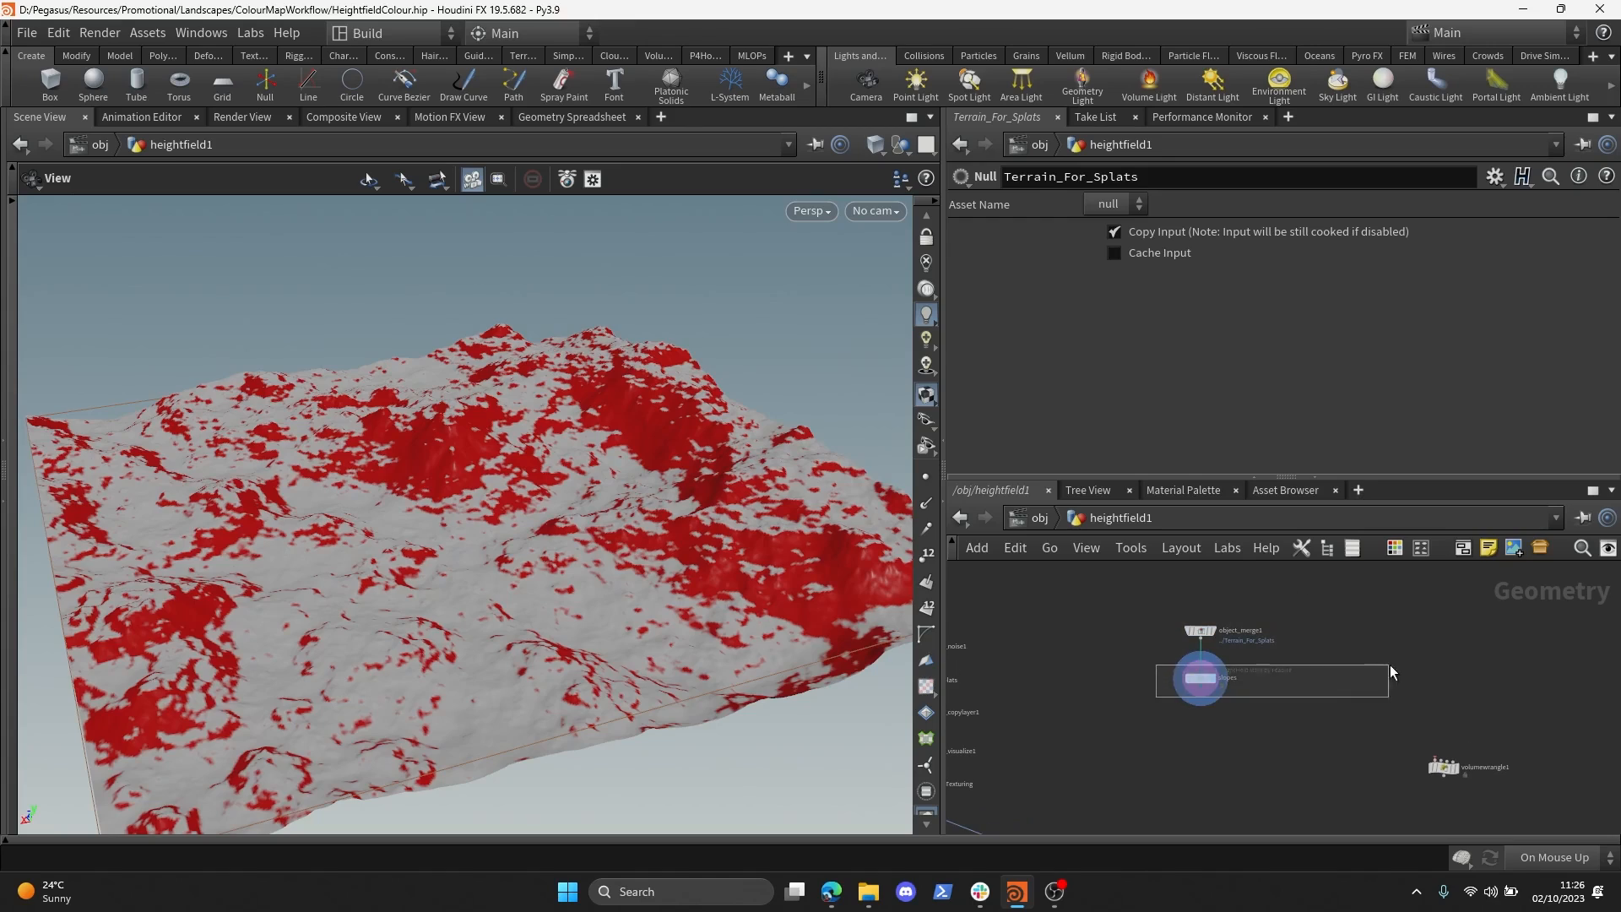
{"action": "middle_click_drag", "start_coordinate": [1378, 627], "coordinate": [1259, 670]}
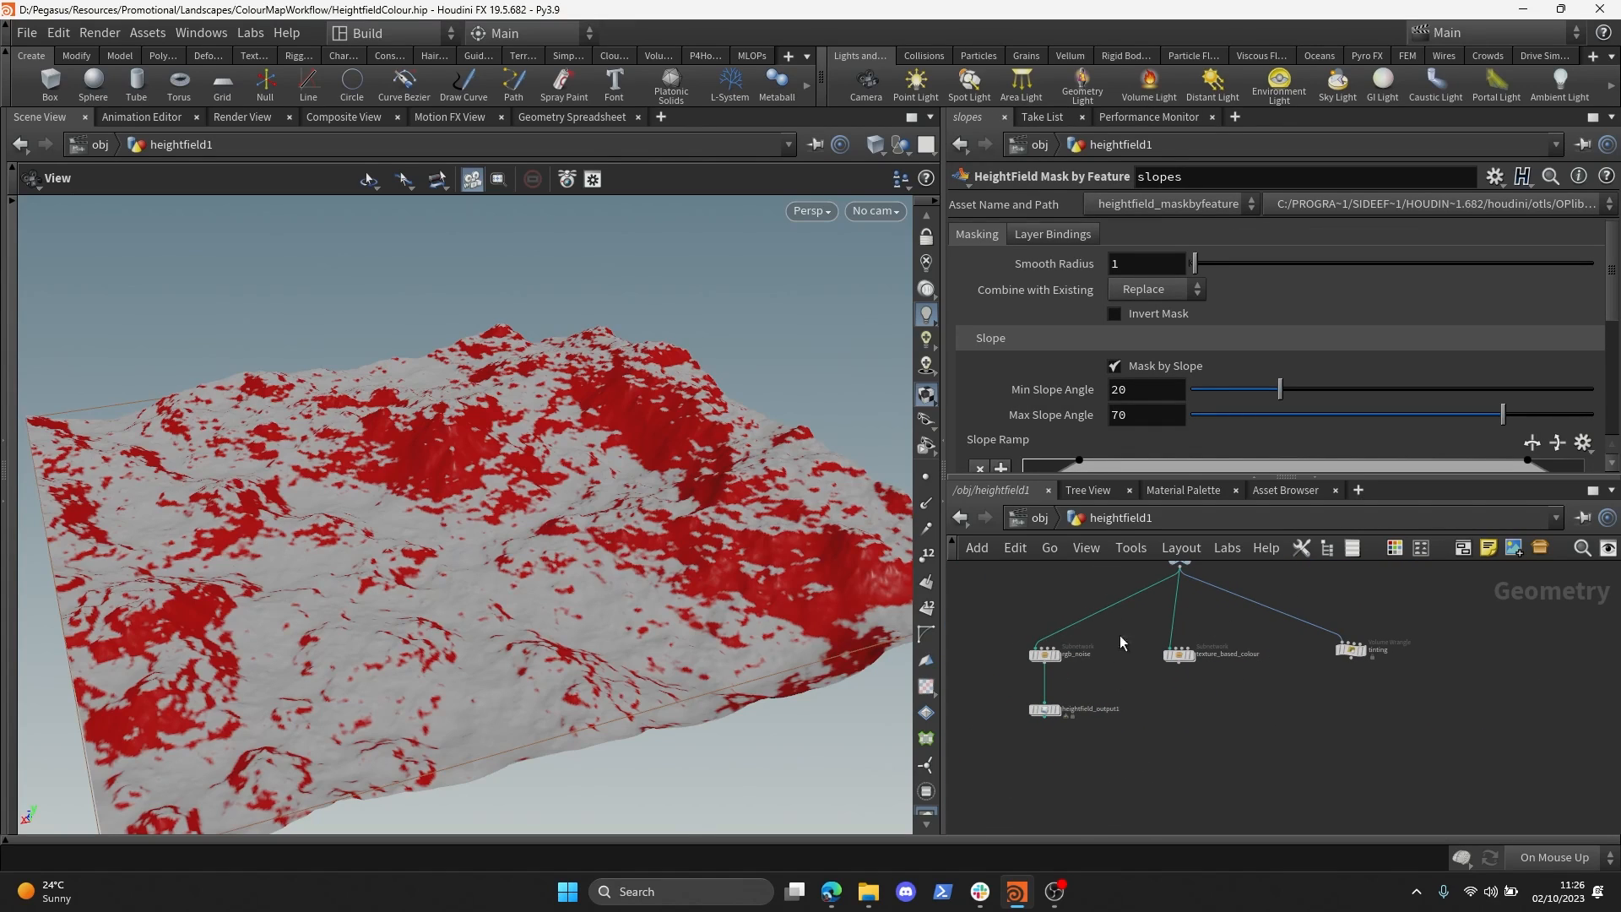
{"action": "left_click", "coordinate": [1055, 890]}
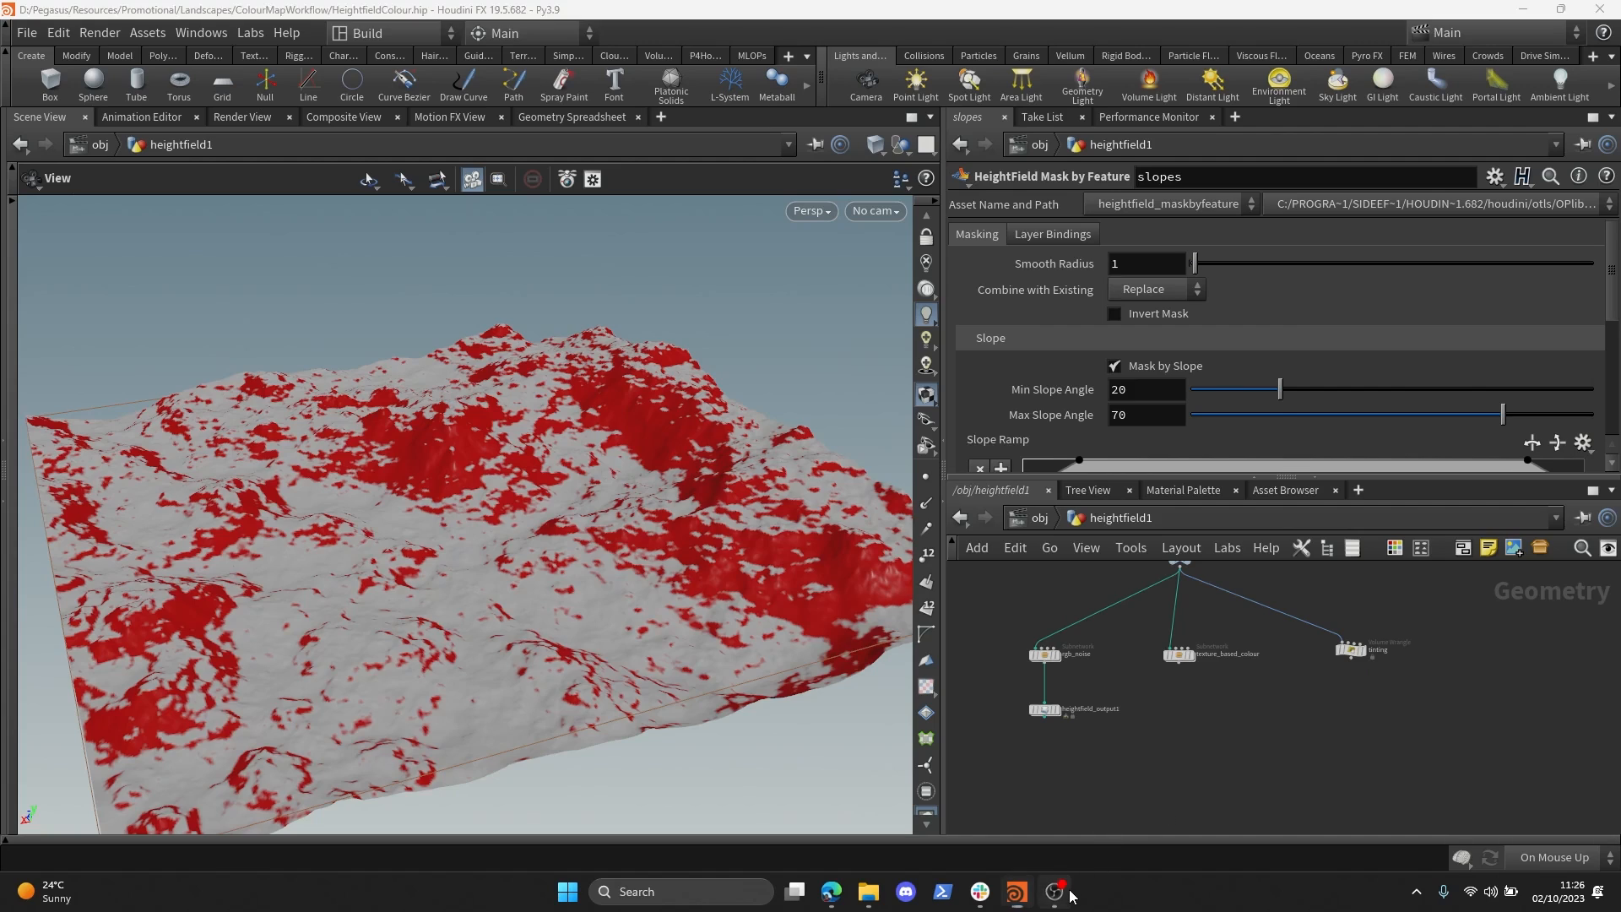
{"action": "left_click", "coordinate": [1055, 891]}
{"action": "middle_click_drag", "start_coordinate": [1263, 720], "coordinate": [1237, 745]}
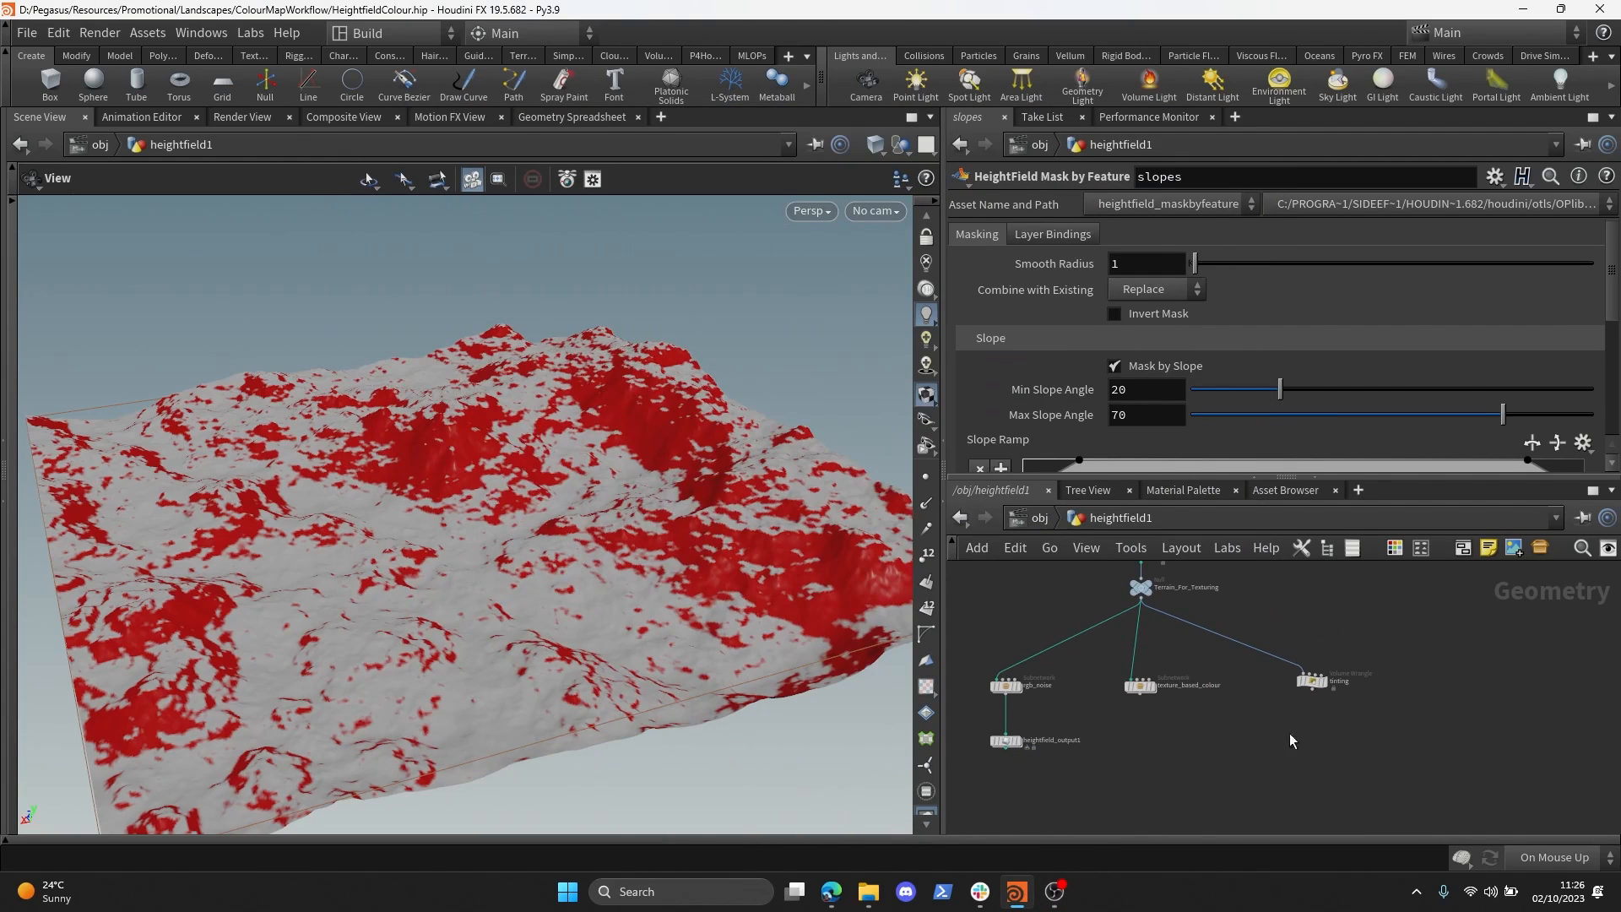
- Duplicate object_merge1 and slopes beside the originals as a second connected mask branch
{"action": "key", "text": "f"}
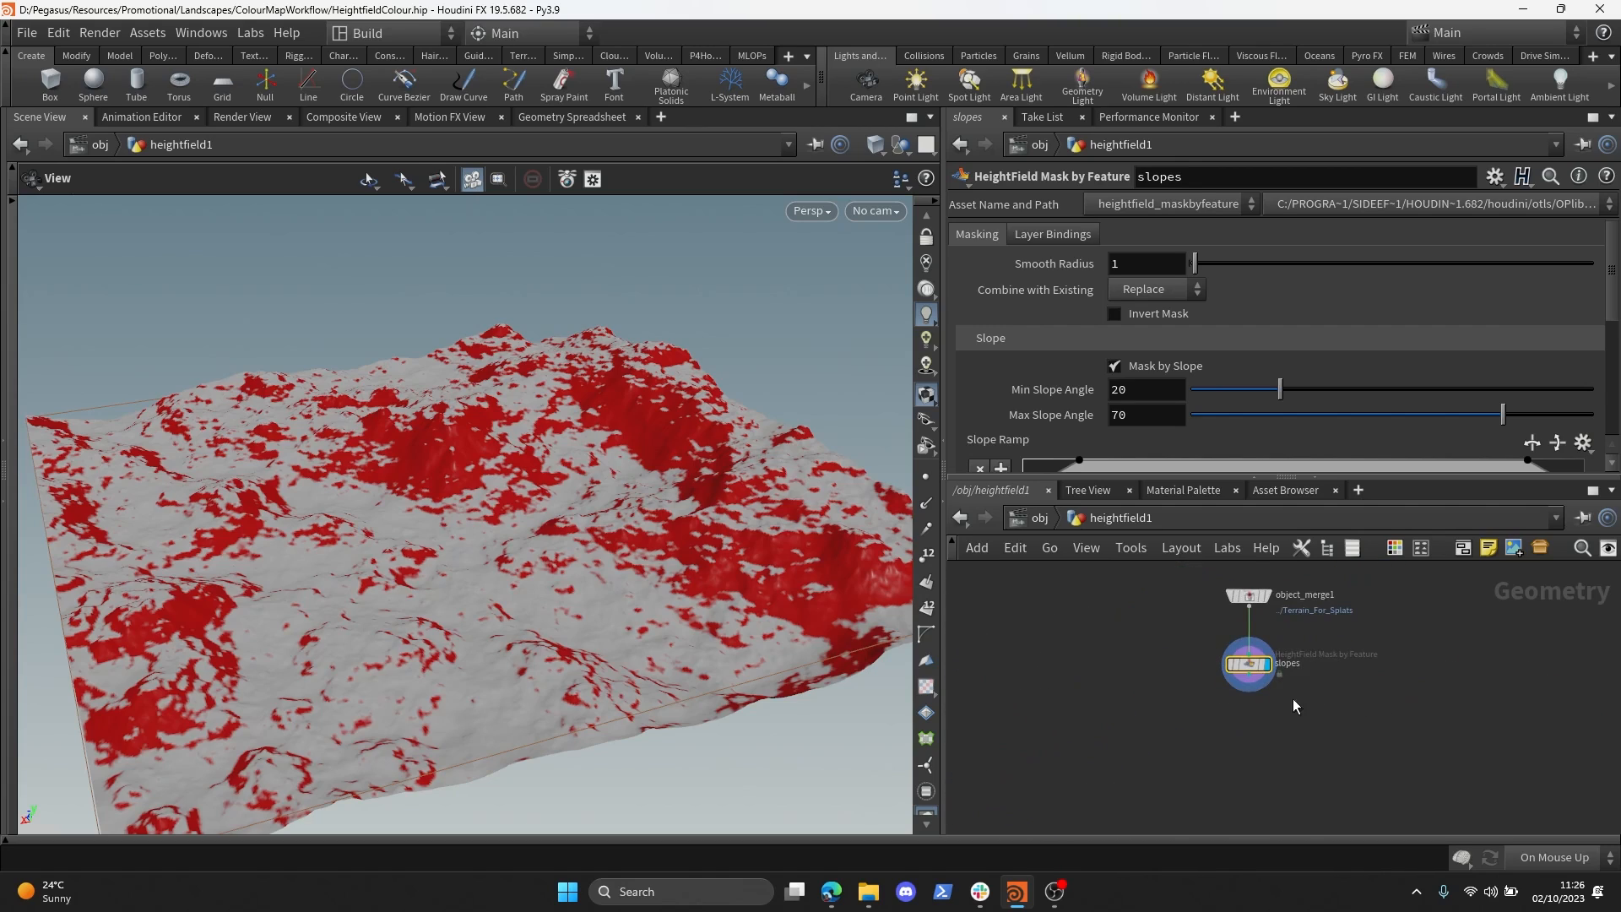
{"action": "left_click", "coordinate": [1228, 595]}
{"action": "middle_click_drag", "start_coordinate": [1353, 586], "coordinate": [1241, 604]}
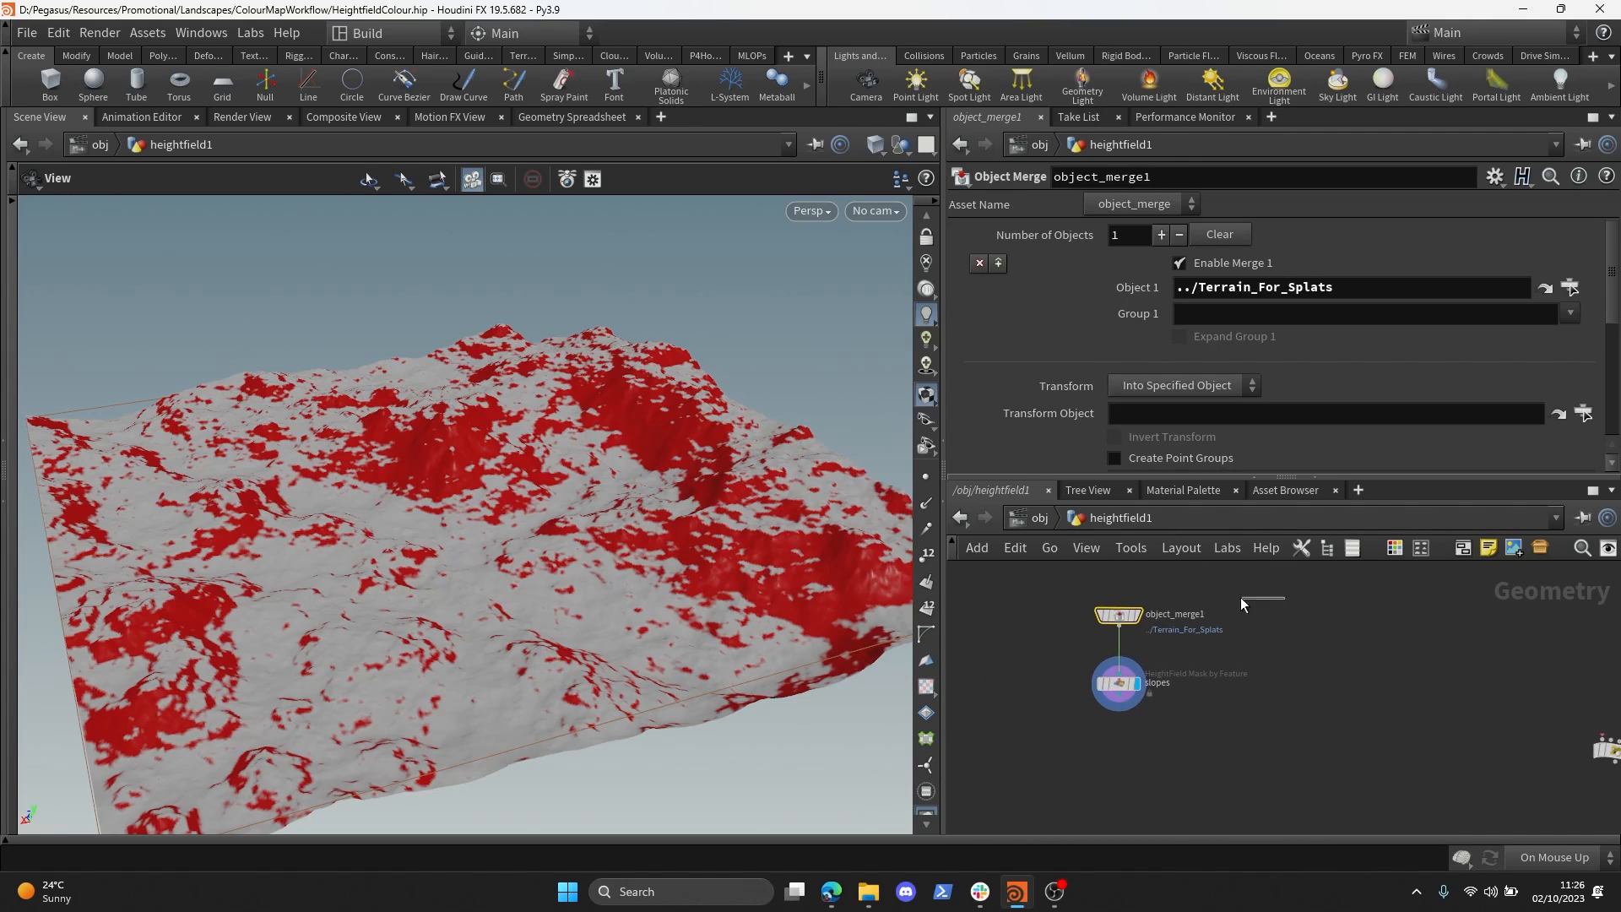
{"action": "key", "text": "ctrl+v"}
{"action": "left_click", "coordinate": [1362, 684]}
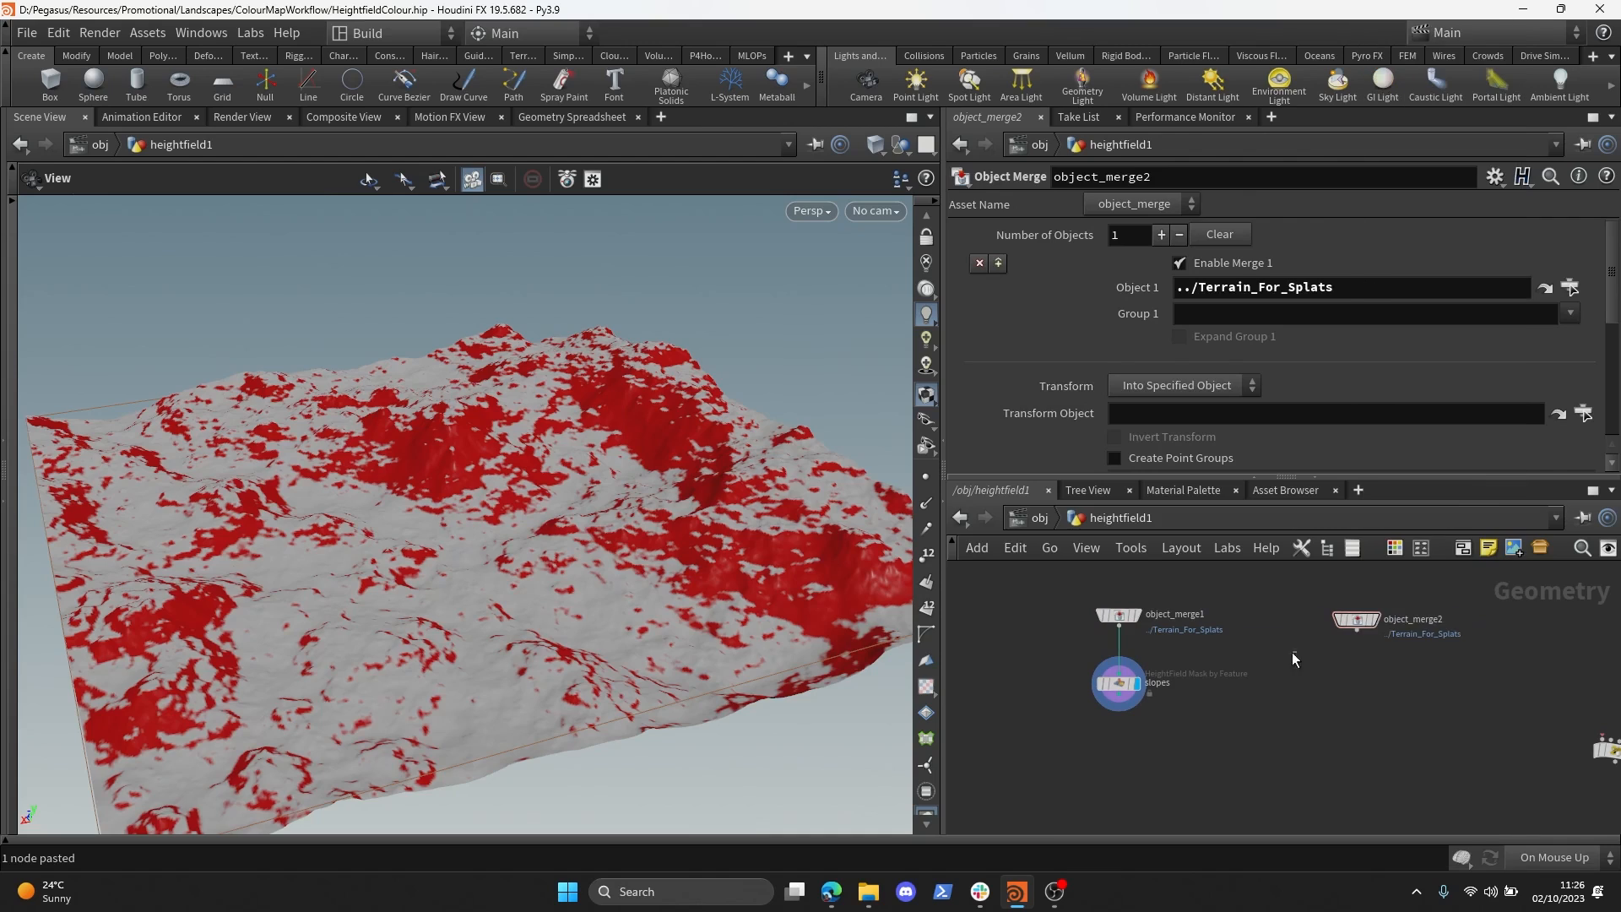
{"action": "key", "text": "ctrl+c"}
{"action": "key", "text": "ctrl+v"}
{"action": "left_click", "coordinate": [1361, 684]}
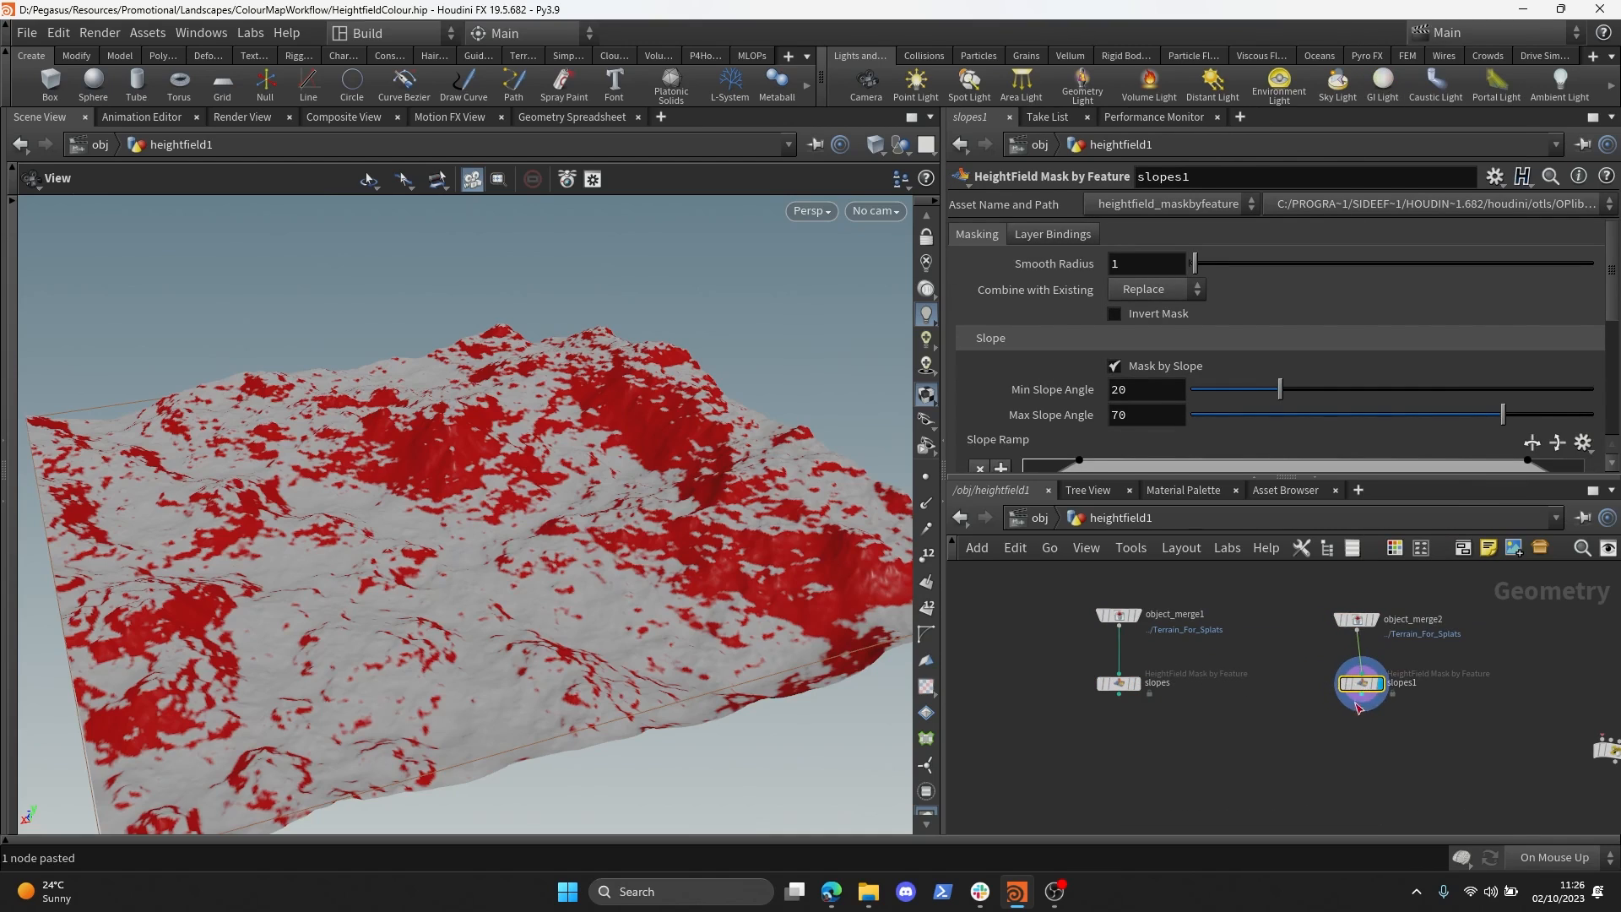
- Turn off Mask by Slope and turn on Mask by Occlusion on slopes1, and view the mask on the terrain
{"action": "left_click", "coordinate": [1114, 366]}
{"action": "scroll", "coordinate": [1131, 384], "scroll_direction": "down", "scroll_amount": 3}
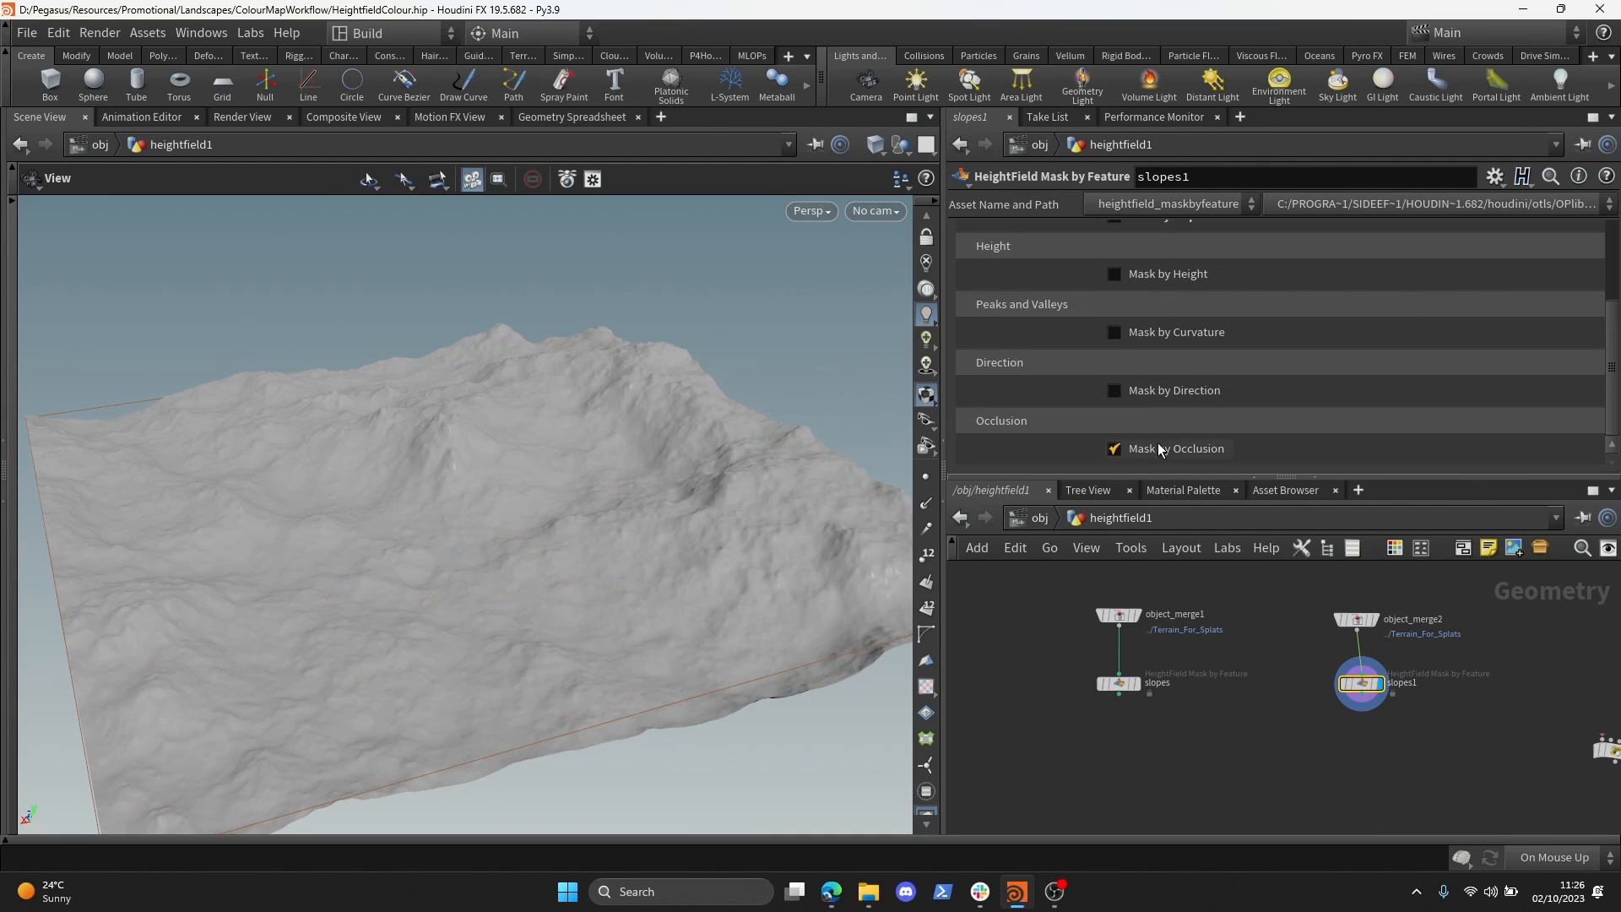
{"action": "scroll", "coordinate": [1047, 426], "scroll_direction": "down", "scroll_amount": 2}
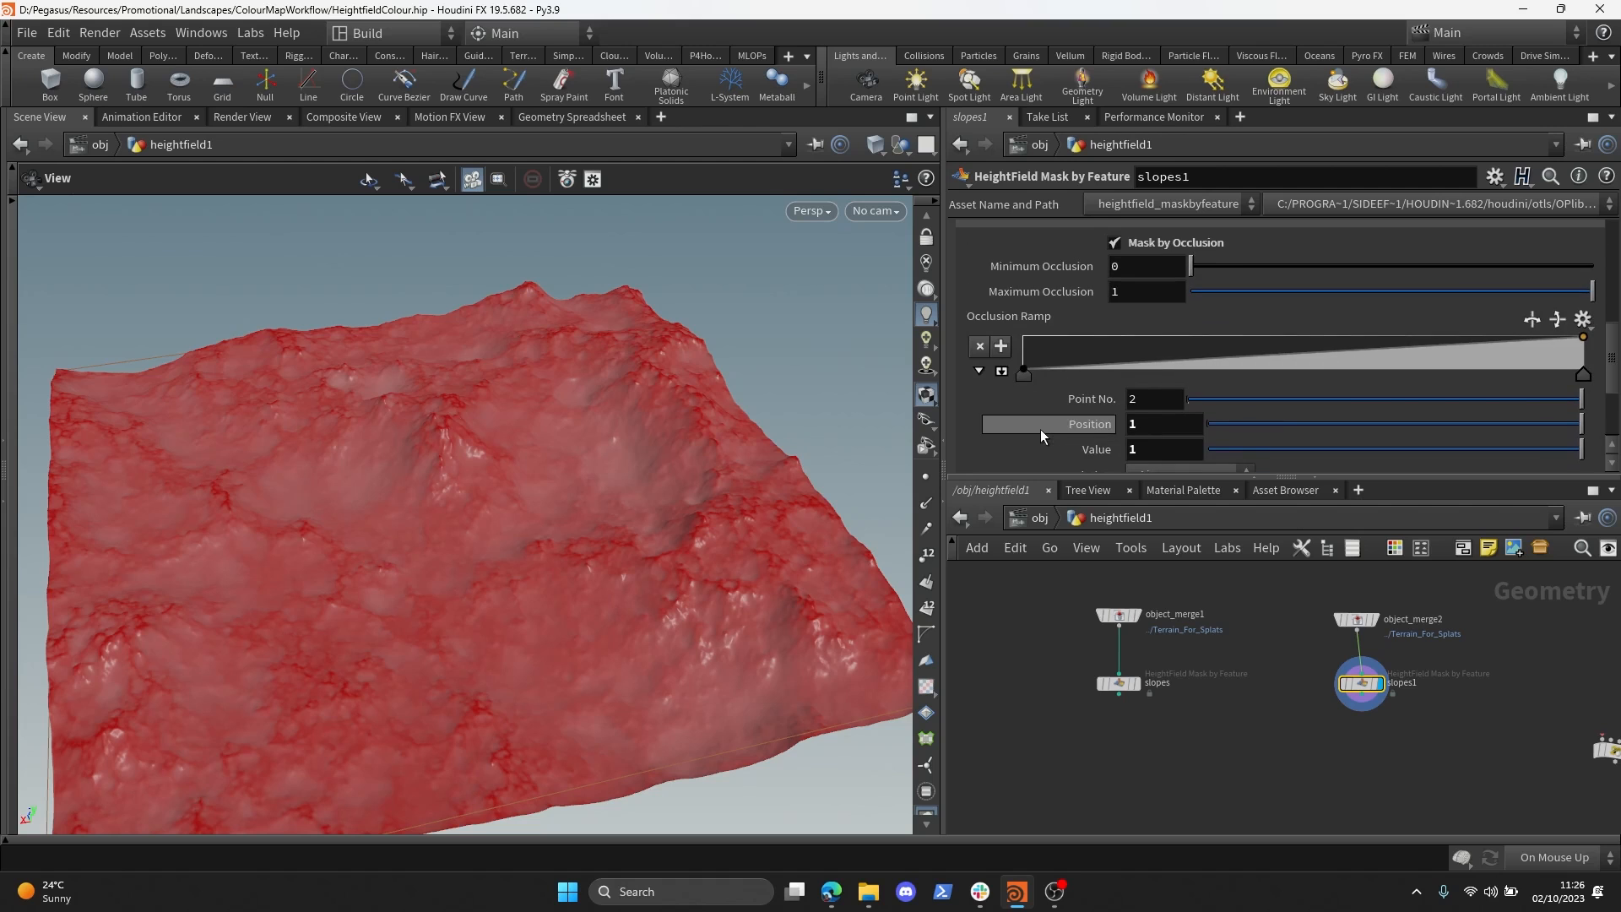
{"action": "left_click_drag", "start_coordinate": [422, 507], "coordinate": [688, 557]}
{"action": "middle_click_drag", "start_coordinate": [1177, 737], "coordinate": [1209, 754]}
- Display the slopes node and apply the Linear preset to its Slope Ramp
{"action": "left_click", "coordinate": [1169, 701]}
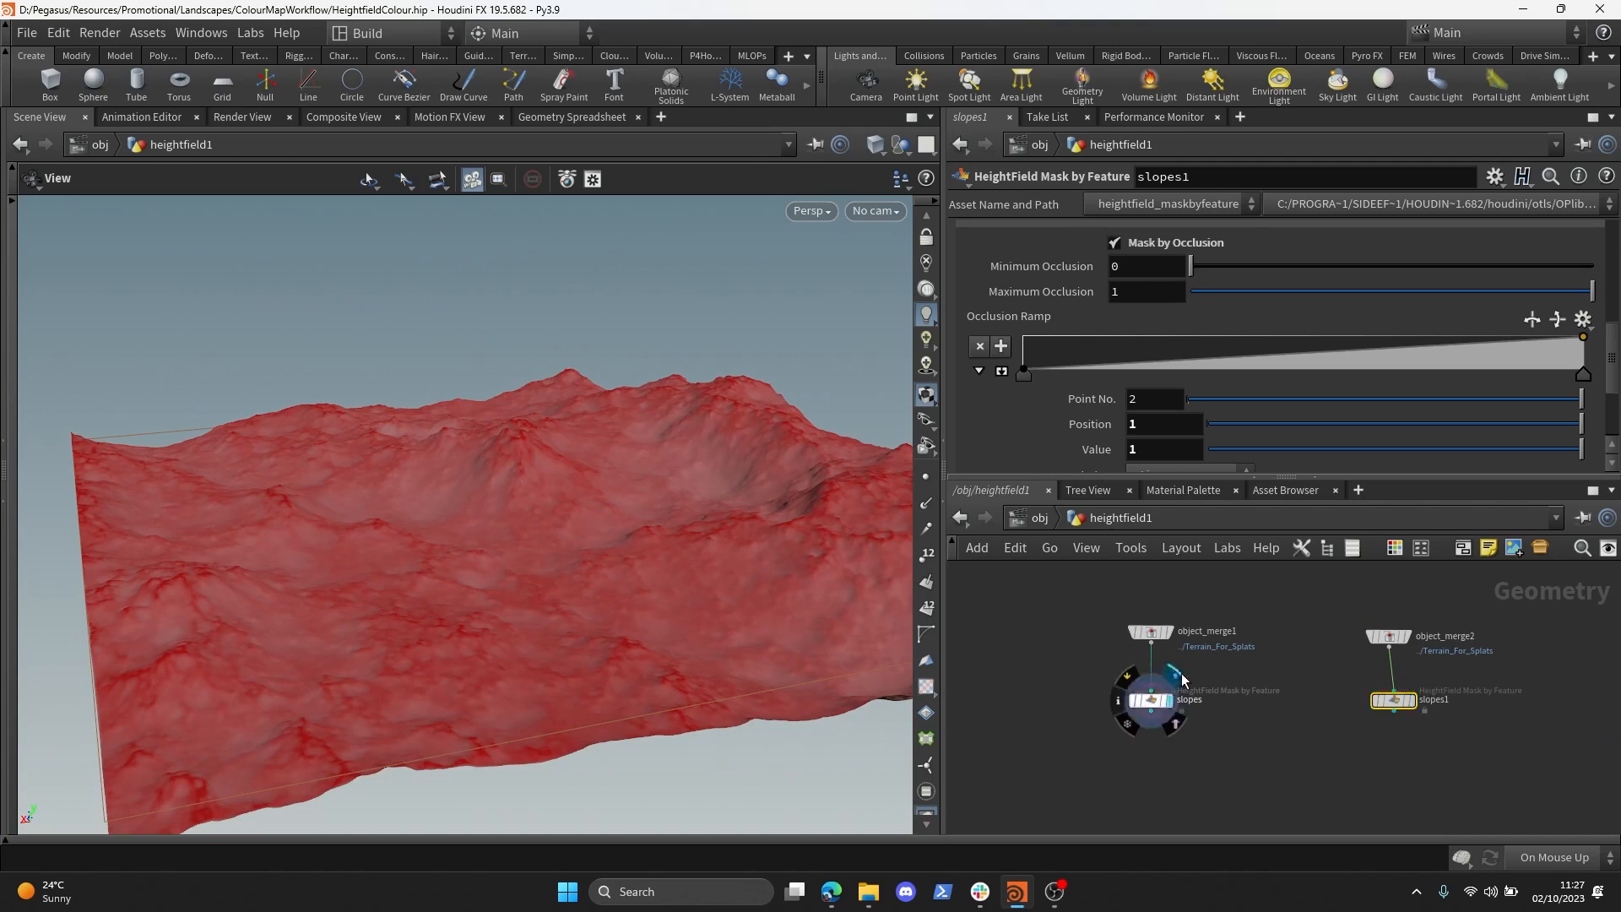
{"action": "left_click_drag", "start_coordinate": [1233, 665], "coordinate": [1040, 724]}
{"action": "left_click_drag", "start_coordinate": [920, 741], "coordinate": [363, 625]}
{"action": "scroll", "coordinate": [1276, 409], "scroll_direction": "up", "scroll_amount": 3}
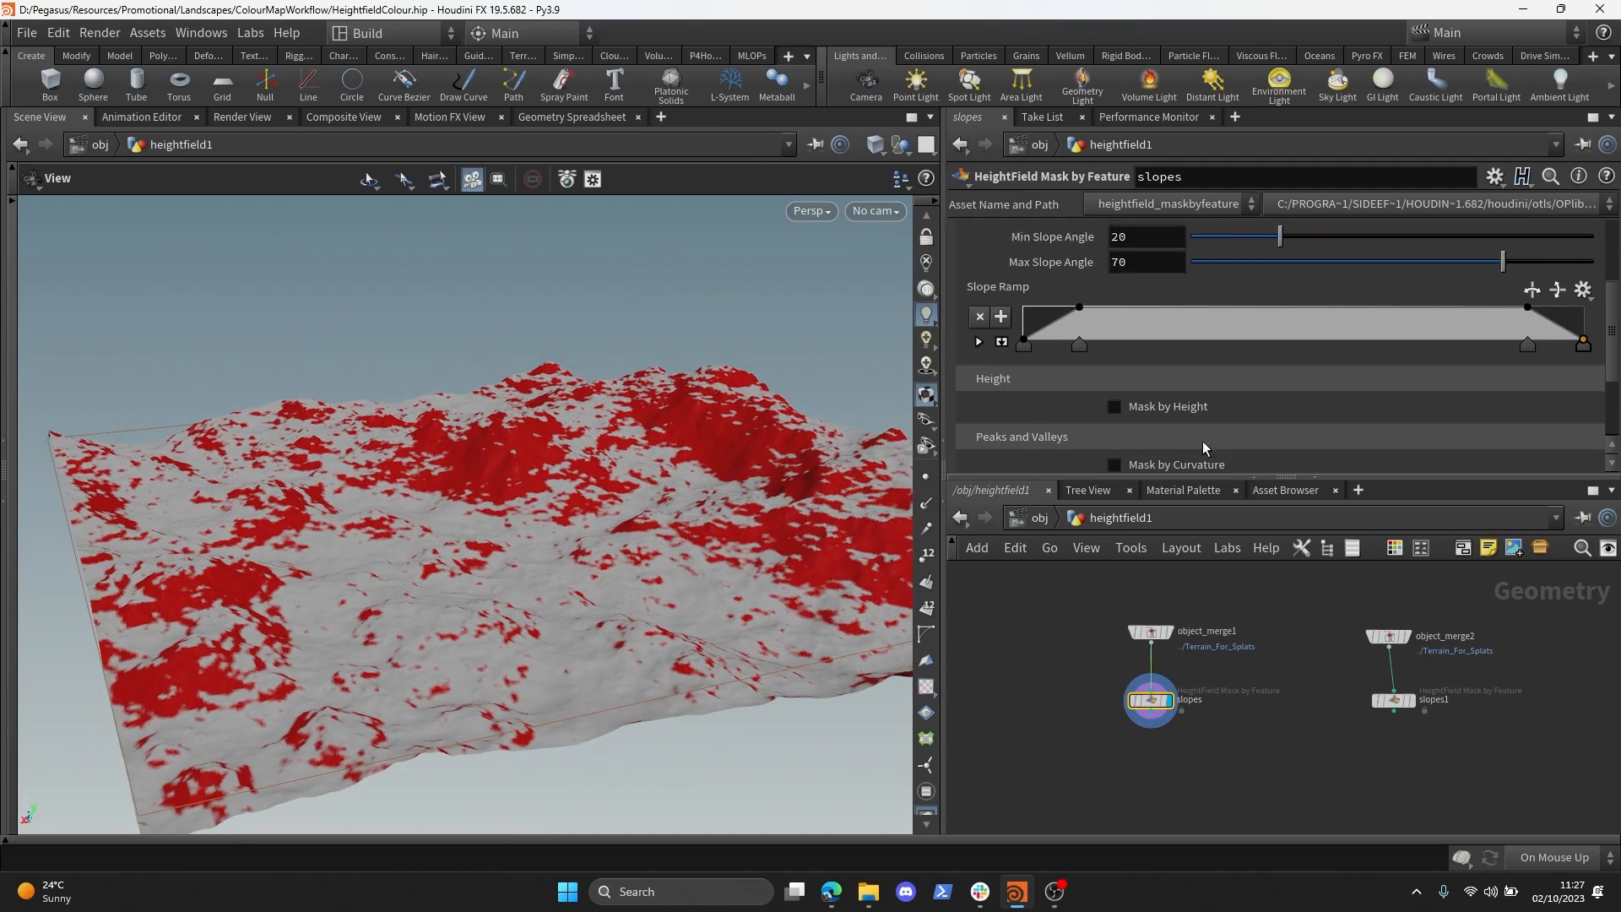
{"action": "left_click", "coordinate": [1558, 340]}
{"action": "left_click", "coordinate": [1554, 409]}
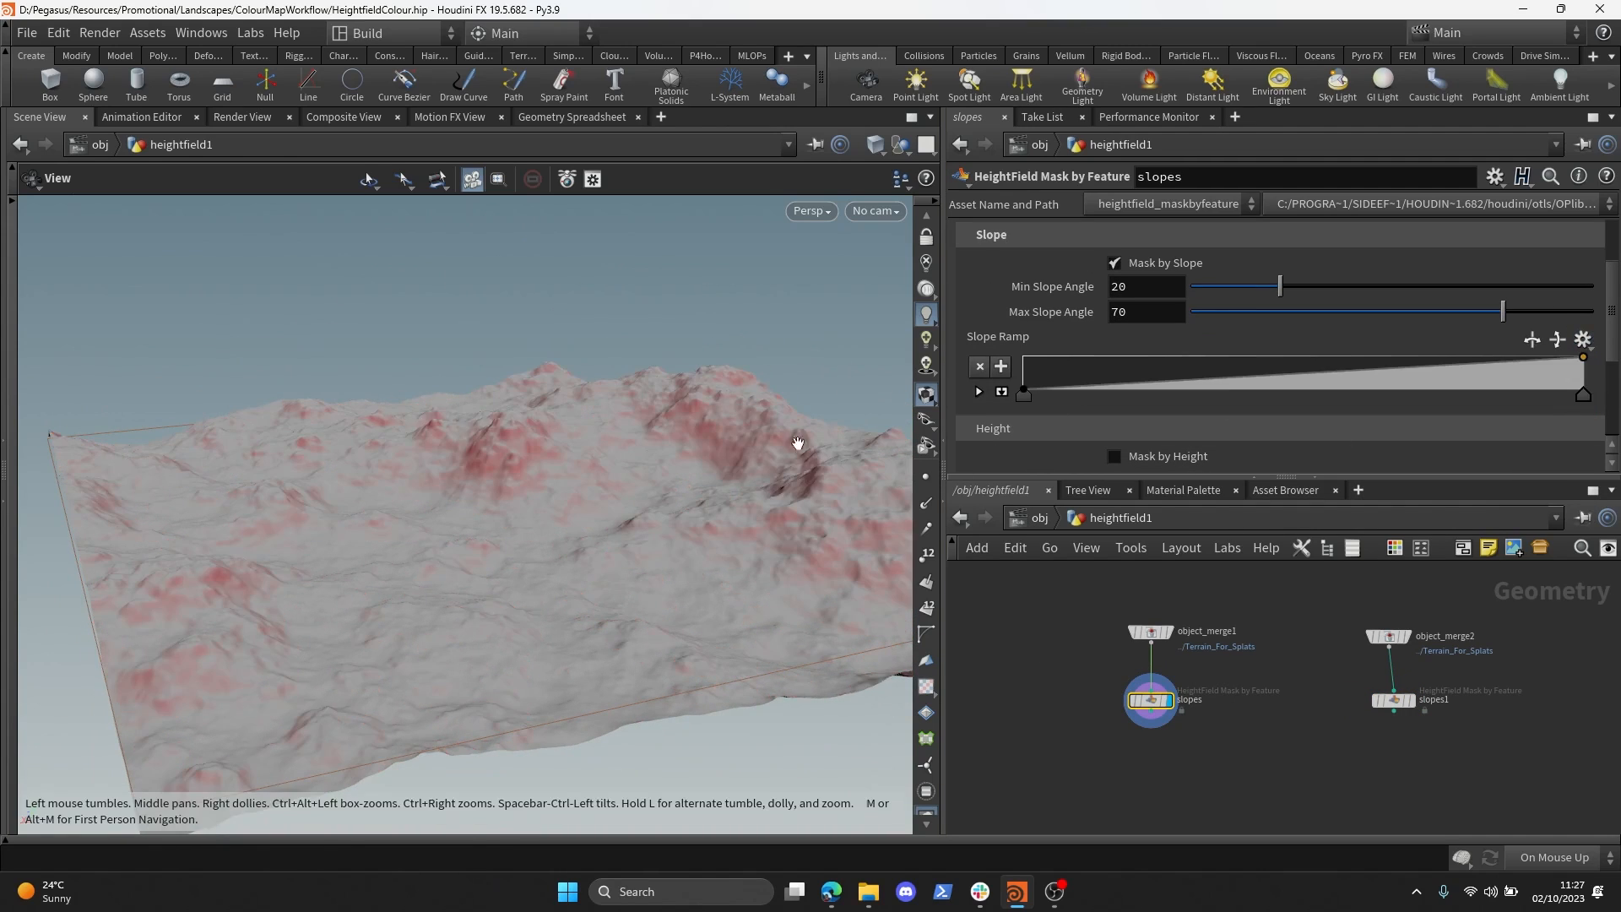
- Set the slopes mask's Min Slope Angle to 0 and Max Slope Angle to 90
{"action": "left_click_drag", "start_coordinate": [796, 445], "coordinate": [692, 507]}
{"action": "left_click_drag", "start_coordinate": [1266, 293], "coordinate": [1186, 287]}
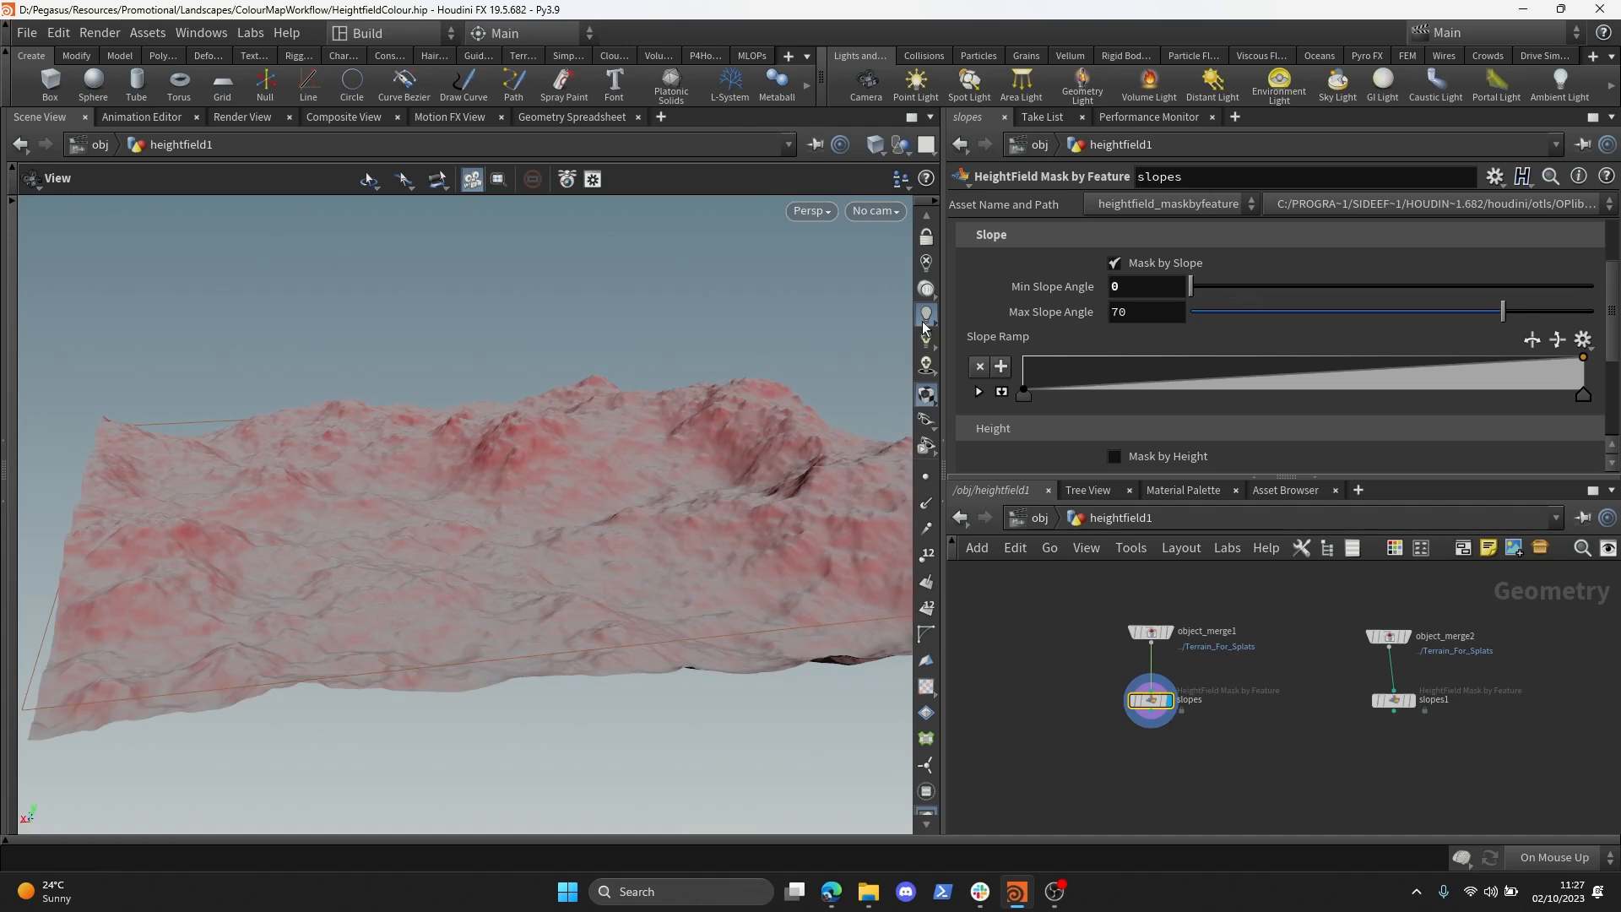
{"action": "left_click_drag", "start_coordinate": [735, 473], "coordinate": [768, 406]}
{"action": "left_click_drag", "start_coordinate": [1503, 311], "coordinate": [1594, 312]}
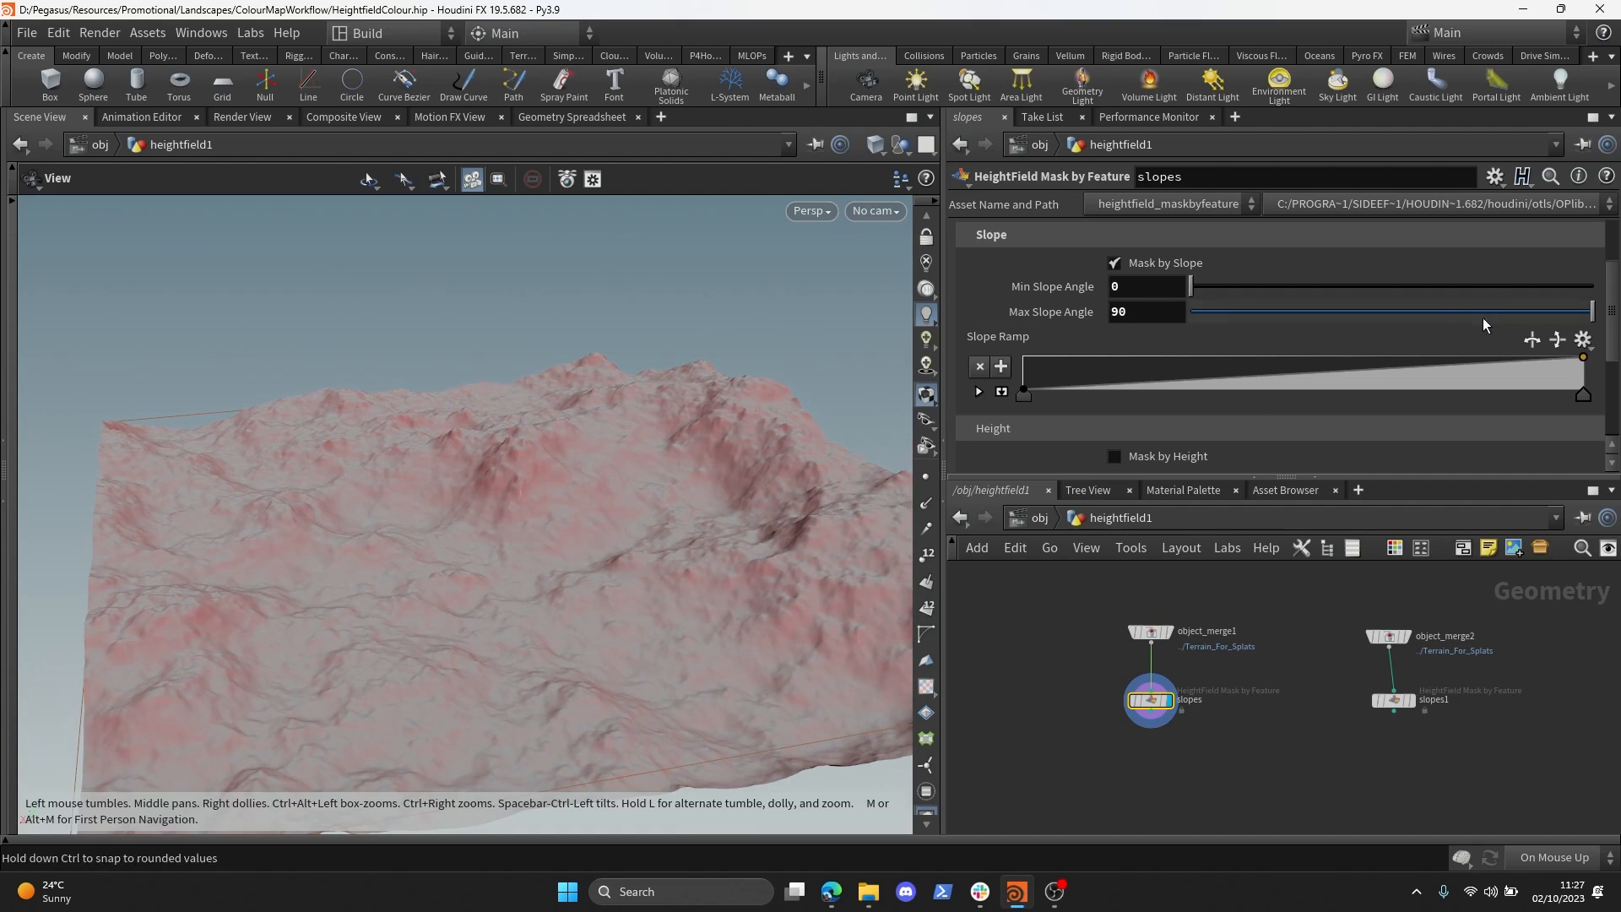
- Apply the Sharp preset to the slopes mask's Slope Ramp, then display slopes1
{"action": "left_click_drag", "start_coordinate": [760, 456], "coordinate": [960, 347]}
{"action": "left_click", "coordinate": [1580, 342]}
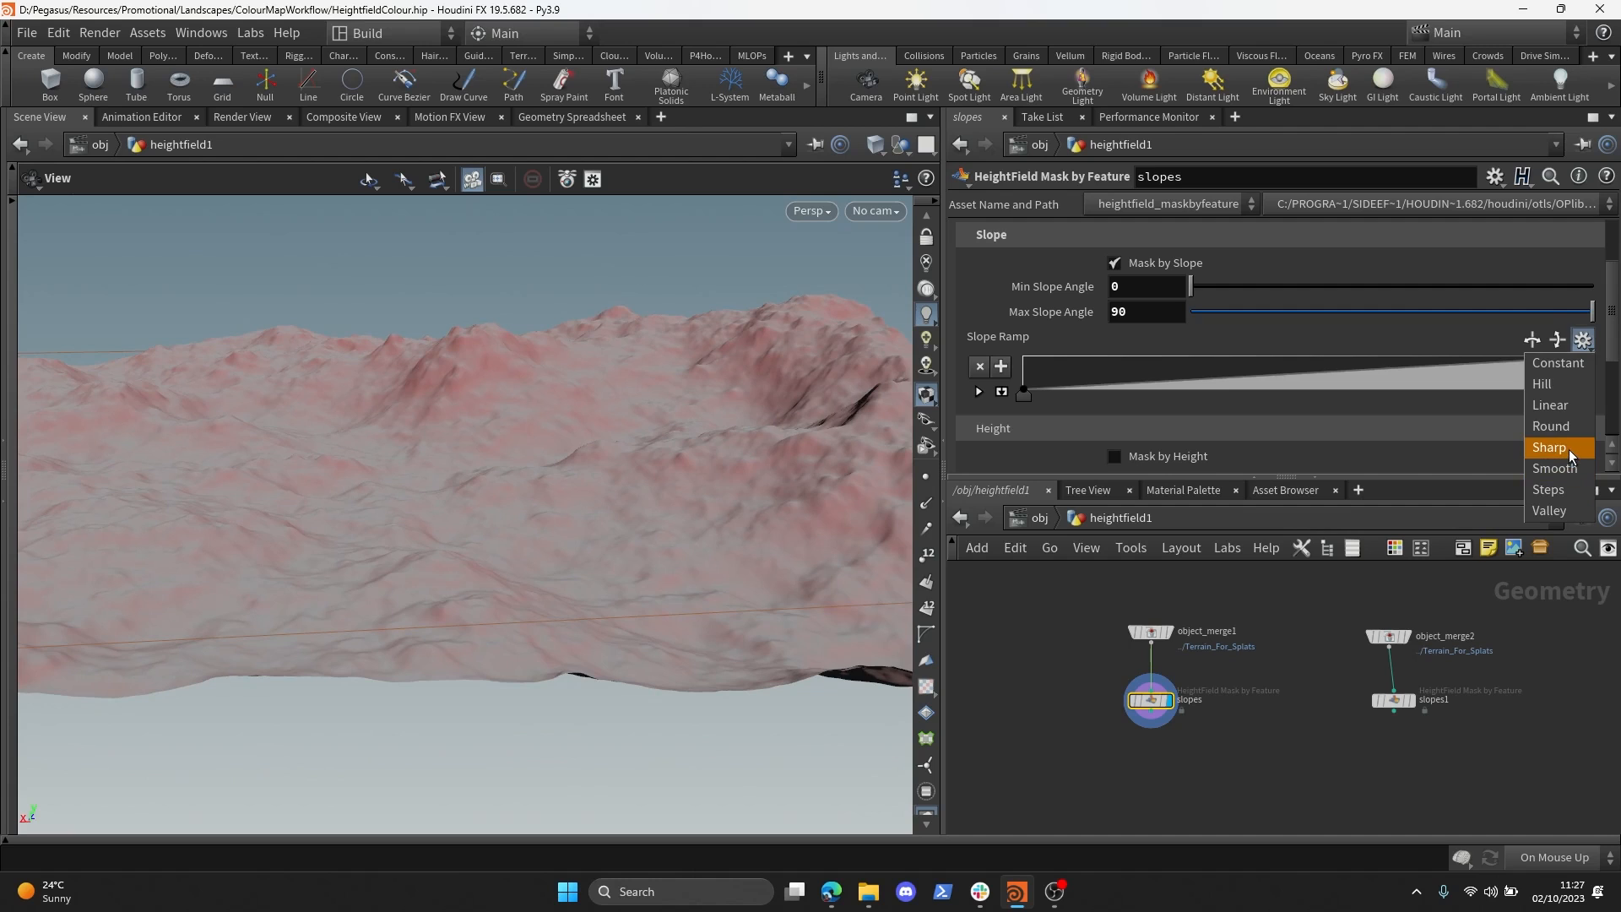
{"action": "left_click", "coordinate": [1569, 449]}
{"action": "left_click_drag", "start_coordinate": [876, 434], "coordinate": [549, 515]}
{"action": "middle_click_drag", "start_coordinate": [1354, 690], "coordinate": [1224, 656]}
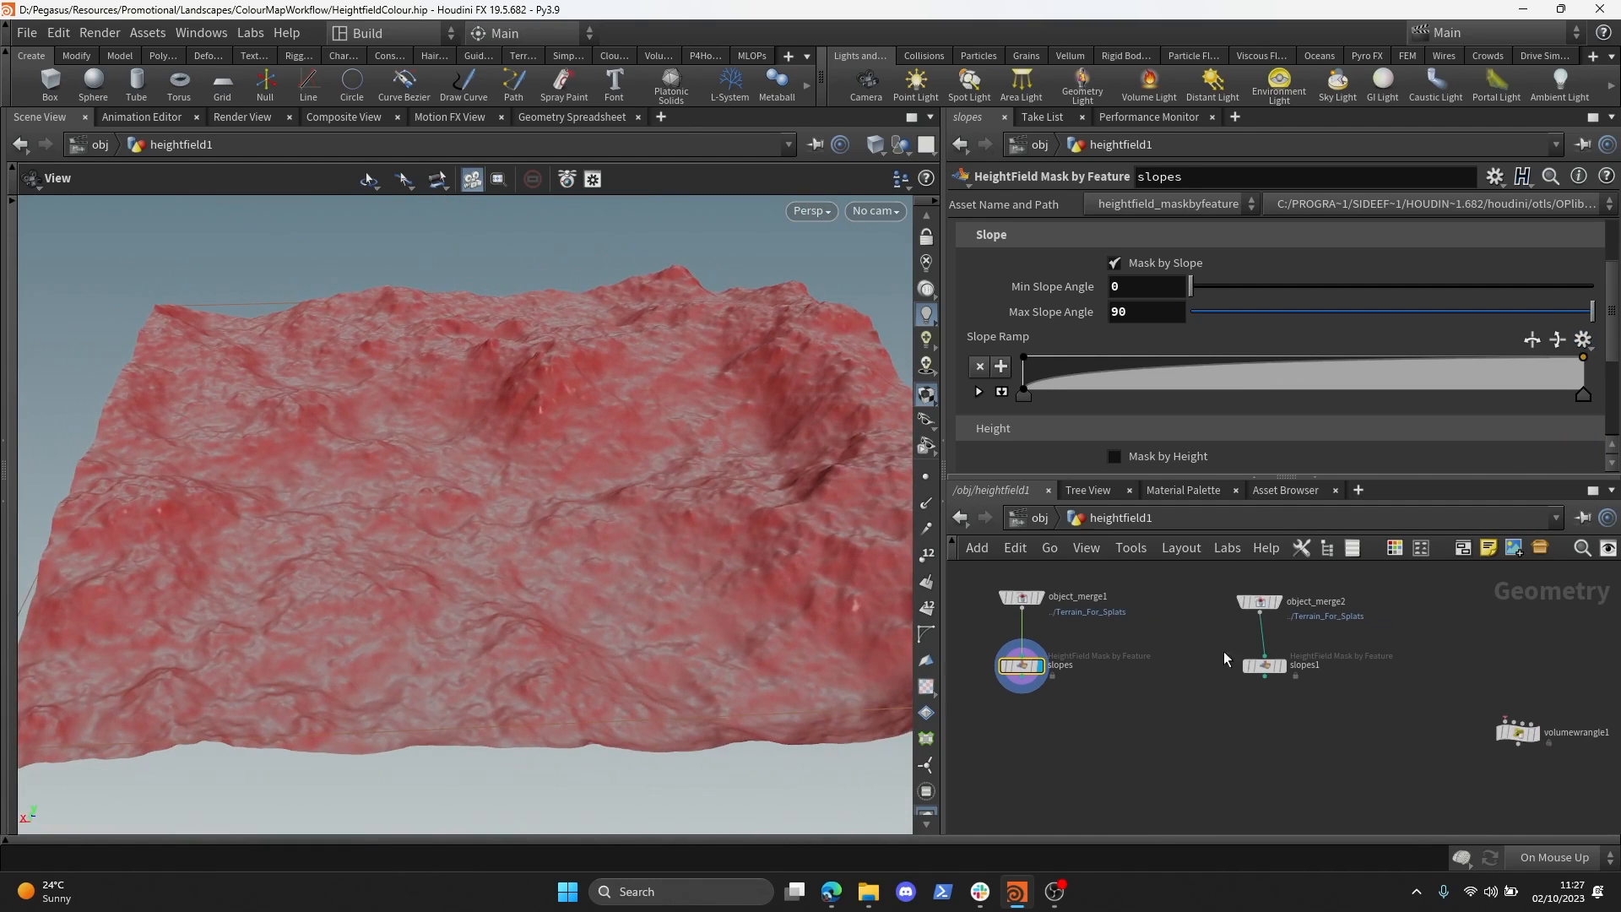
{"action": "left_click", "coordinate": [1282, 665]}
- Add a HeightField Flow Field node beside slopes1 and feed it with a copy of object_merge2
{"action": "middle_click_drag", "start_coordinate": [1395, 665], "coordinate": [1282, 639]}
{"action": "key", "text": "Tab"}
{"action": "type", "text": "hf fl"}
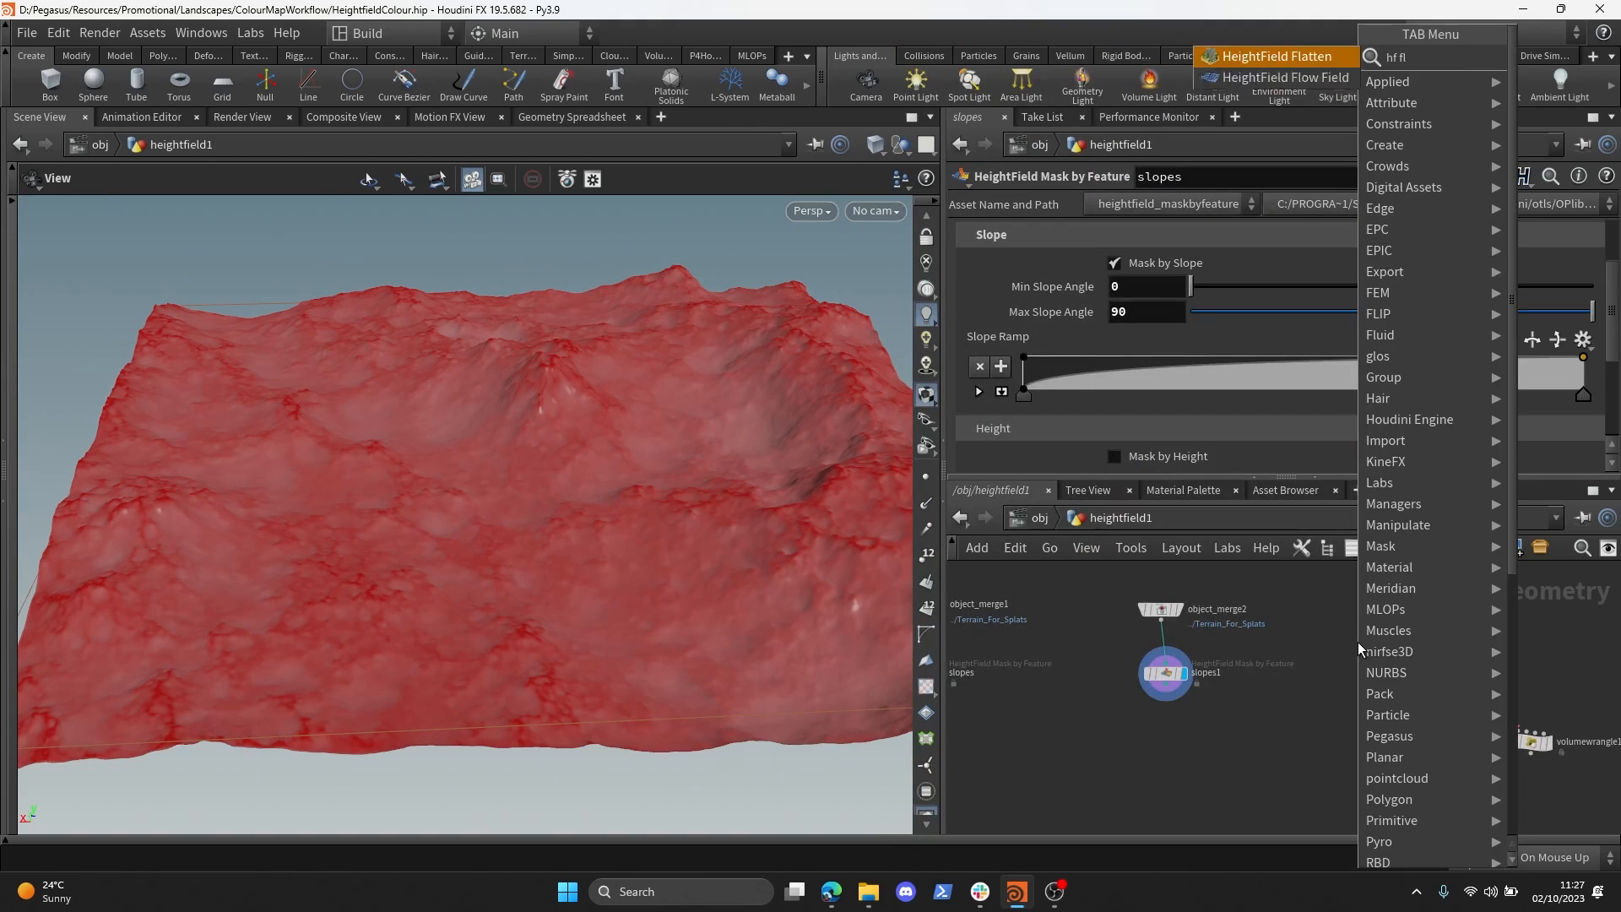
{"action": "key", "text": "Return"}
{"action": "left_click", "coordinate": [1366, 672]}
{"action": "left_click_drag", "start_coordinate": [1168, 610], "coordinate": [1367, 665], "text": "alt"}
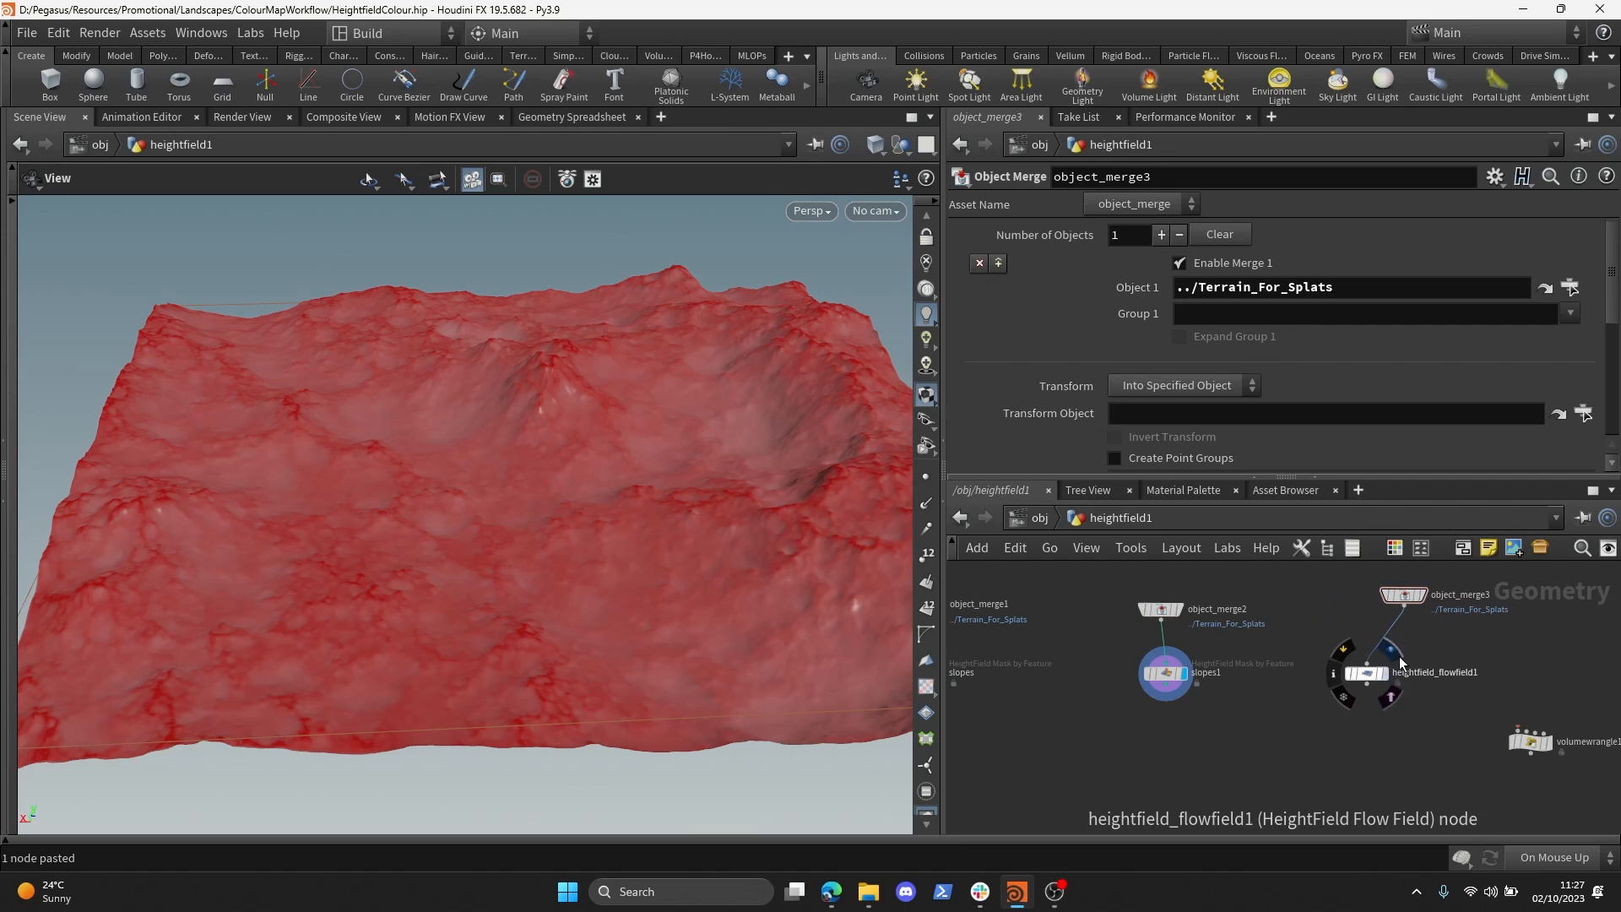
- Set the flow field's Slump Mode to Smooth and Spread Iterations to 50, display it, and align its object merge above it
{"action": "left_click", "coordinate": [1366, 673]}
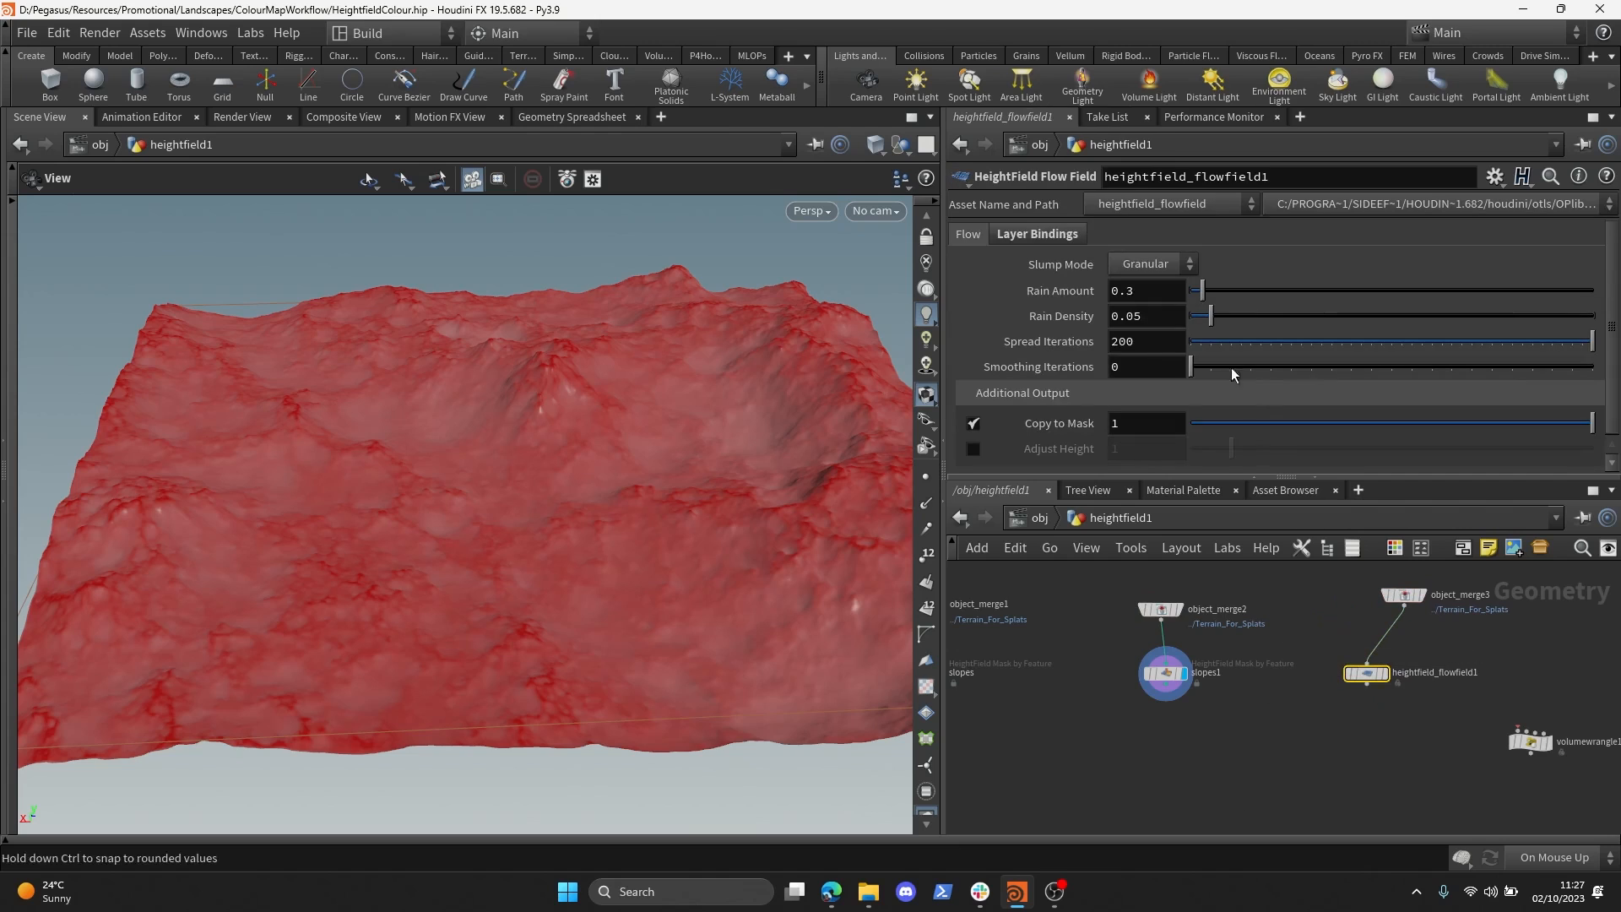
{"action": "double_click", "coordinate": [1137, 342]}
{"action": "type", "text": "50"}
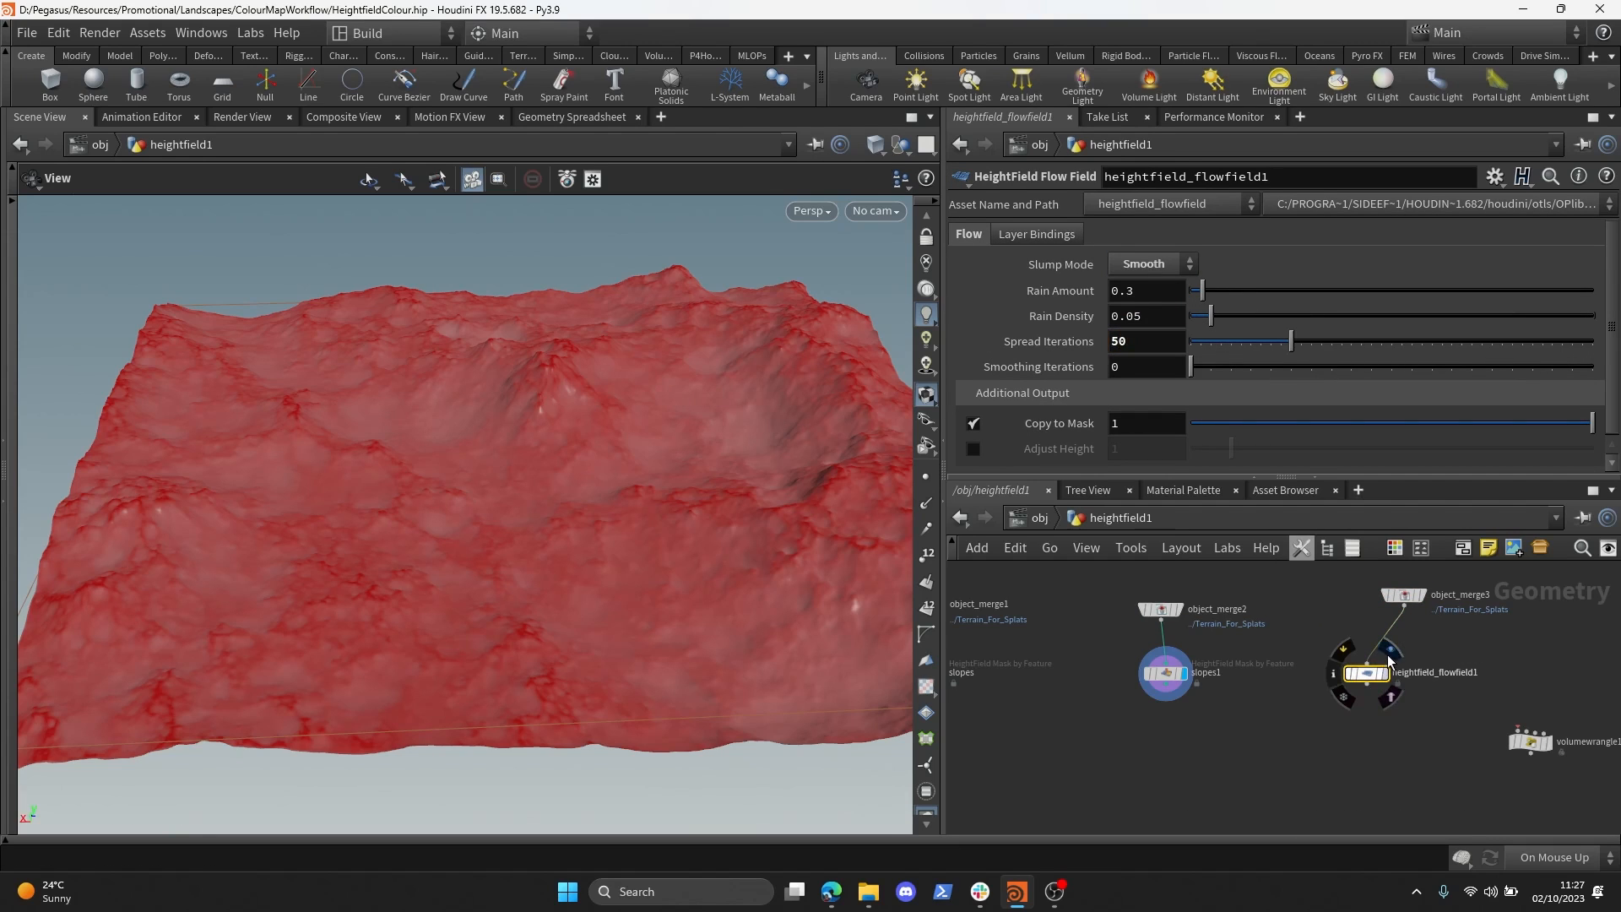
{"action": "left_click", "coordinate": [1387, 664]}
{"action": "left_click_drag", "start_coordinate": [612, 509], "coordinate": [701, 500]}
{"action": "left_click_drag", "start_coordinate": [1405, 596], "coordinate": [1363, 612]}
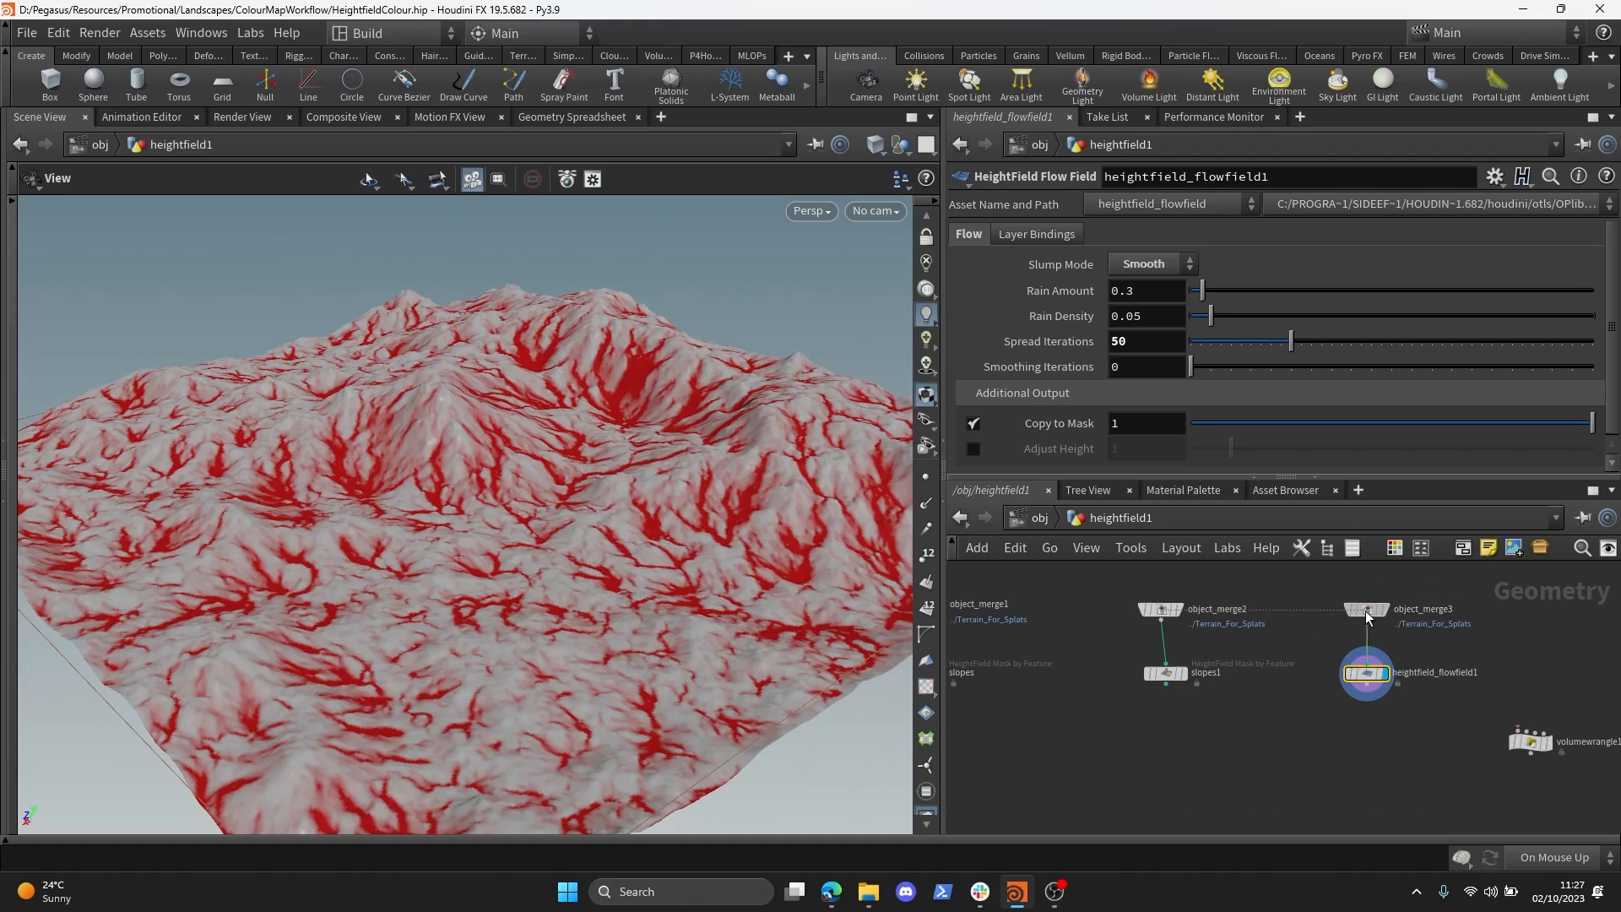
- Rename slopes1 as ao and the flow field node as flow
{"action": "middle_click_drag", "start_coordinate": [1313, 645], "coordinate": [1380, 676]}
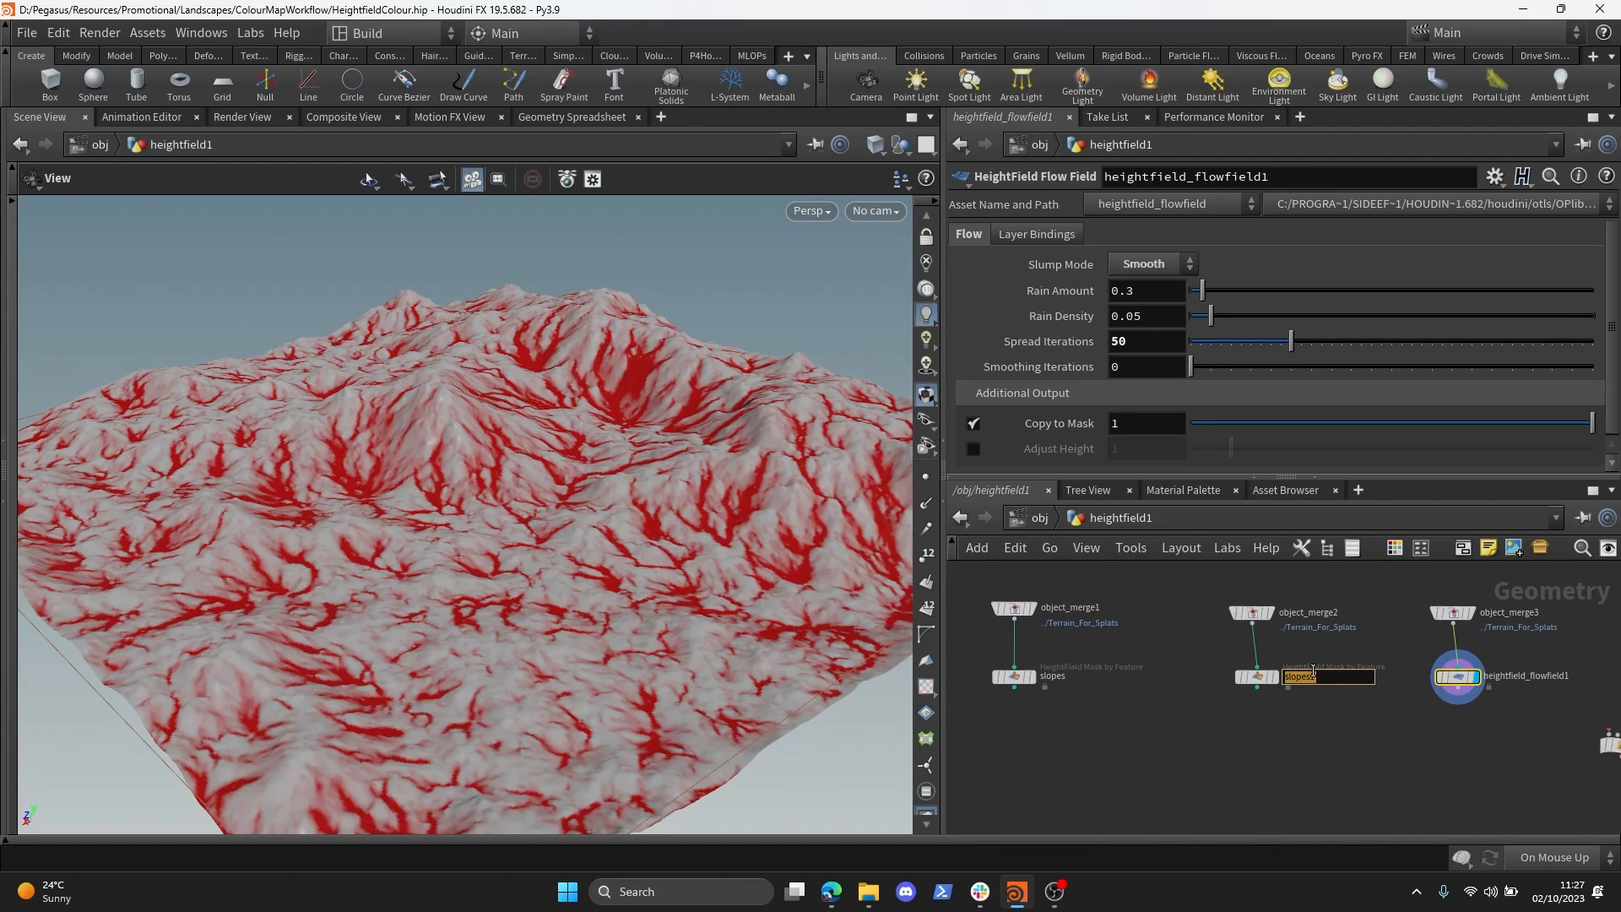
{"action": "scroll", "coordinate": [1351, 718], "scroll_direction": "up", "scroll_amount": 3}
{"action": "middle_click_drag", "start_coordinate": [1494, 705], "coordinate": [1463, 692]}
{"action": "left_click", "coordinate": [1403, 679]}
{"action": "type", "text": "f"}
{"action": "key", "text": "Return"}
- Delete the unused volumewrangle1 node near the mask branches
{"action": "scroll", "coordinate": [1332, 748], "scroll_direction": "down", "scroll_amount": 3}
{"action": "left_click", "coordinate": [1351, 717]}
{"action": "key", "text": "Delete"}
{"action": "scroll", "coordinate": [1333, 725], "scroll_direction": "down", "scroll_amount": 3}
{"action": "scroll", "coordinate": [1331, 677], "scroll_direction": "up", "scroll_amount": 2}
- Display the ao mask and the slopes mask on the terrain in turn
{"action": "left_click", "coordinate": [1332, 677]}
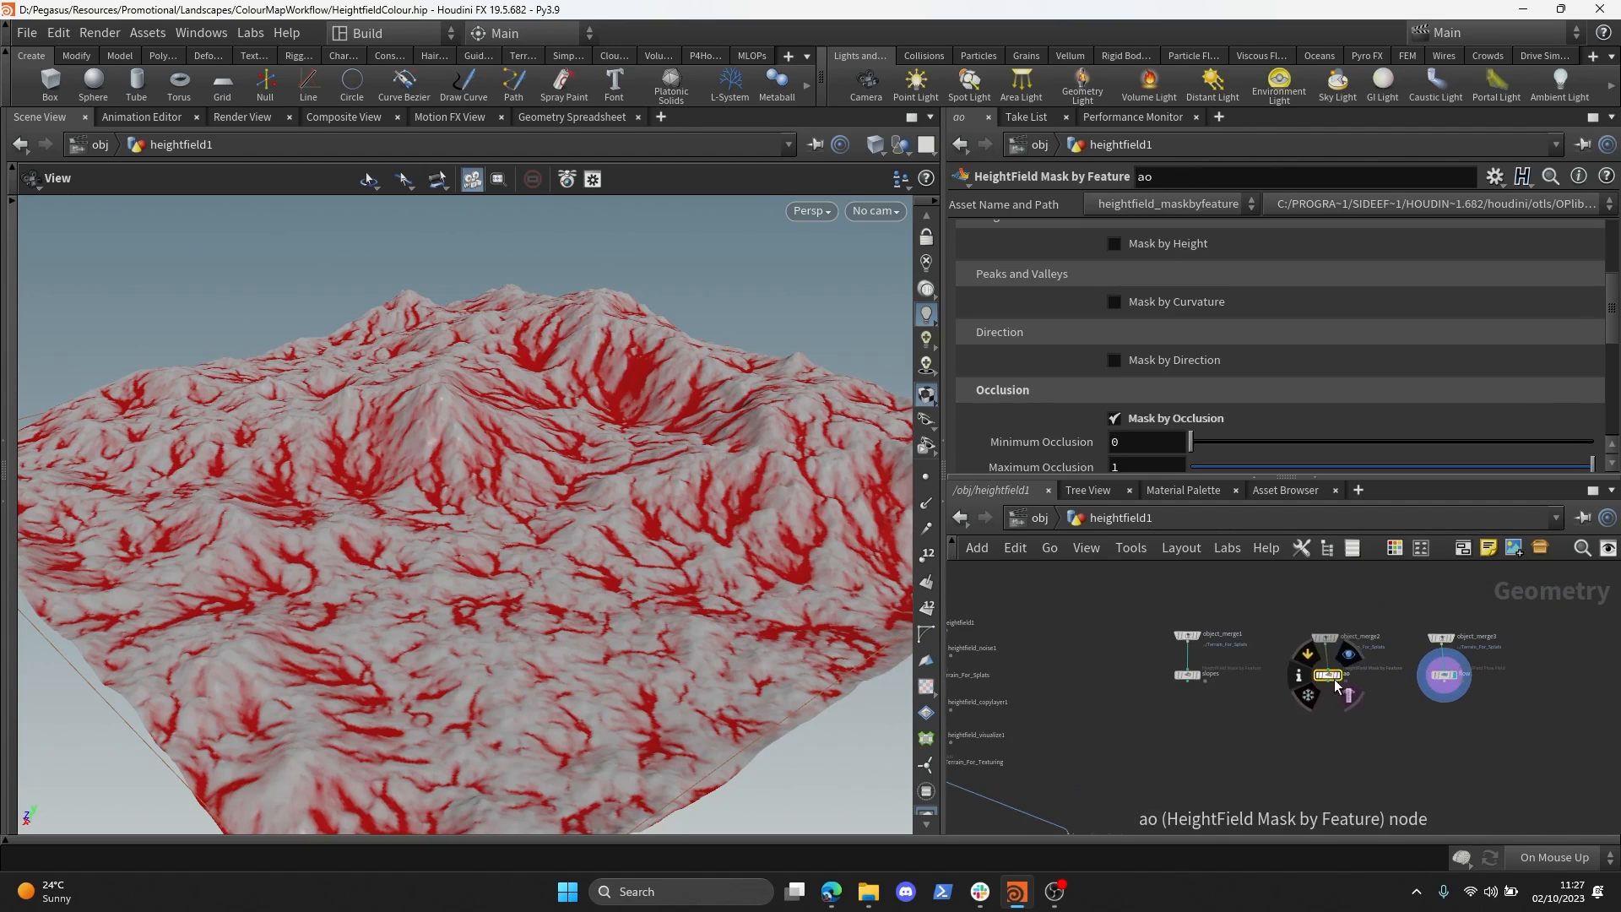
{"action": "left_click", "coordinate": [1349, 652]}
{"action": "scroll", "coordinate": [1289, 695], "scroll_direction": "up", "scroll_amount": 2}
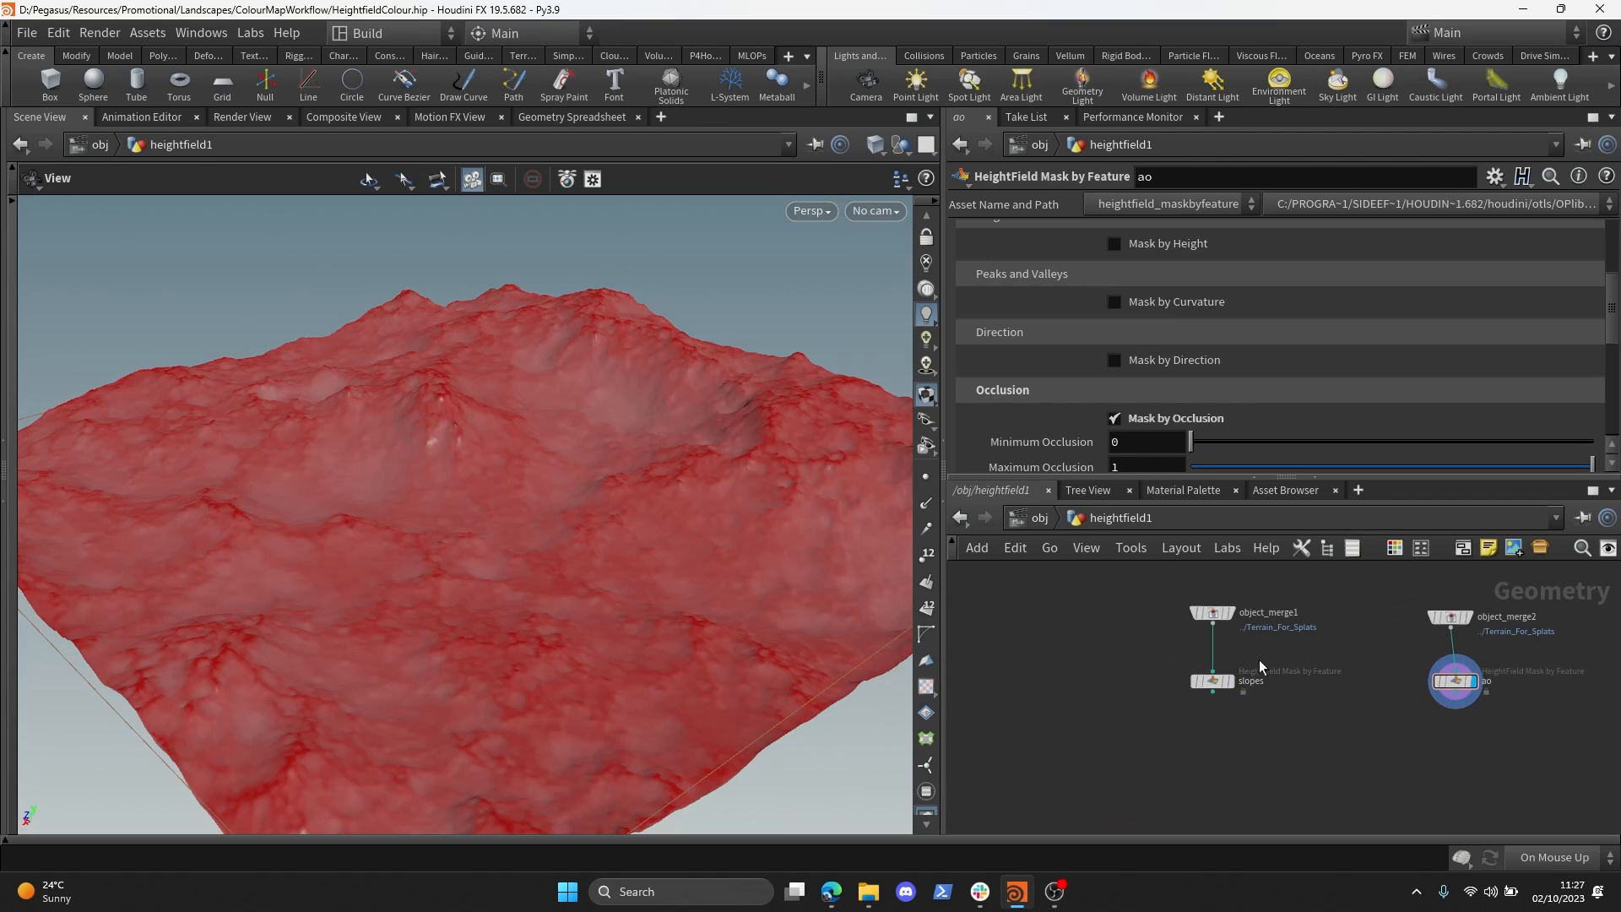
{"action": "left_click", "coordinate": [1230, 680]}
- Display the Terrain_For_Texturing null and move the rgb_noise, texture_based_colour and tinting branches away from it
{"action": "scroll", "coordinate": [1203, 739], "scroll_direction": "down", "scroll_amount": 1}
{"action": "middle_click_drag", "start_coordinate": [1172, 747], "coordinate": [1394, 631]}
{"action": "scroll", "coordinate": [1249, 684], "scroll_direction": "down", "scroll_amount": 2}
{"action": "left_click", "coordinate": [1111, 636]}
{"action": "scroll", "coordinate": [1238, 657], "scroll_direction": "down", "scroll_amount": 1}
{"action": "left_click_drag", "start_coordinate": [1403, 636], "coordinate": [1065, 739]}
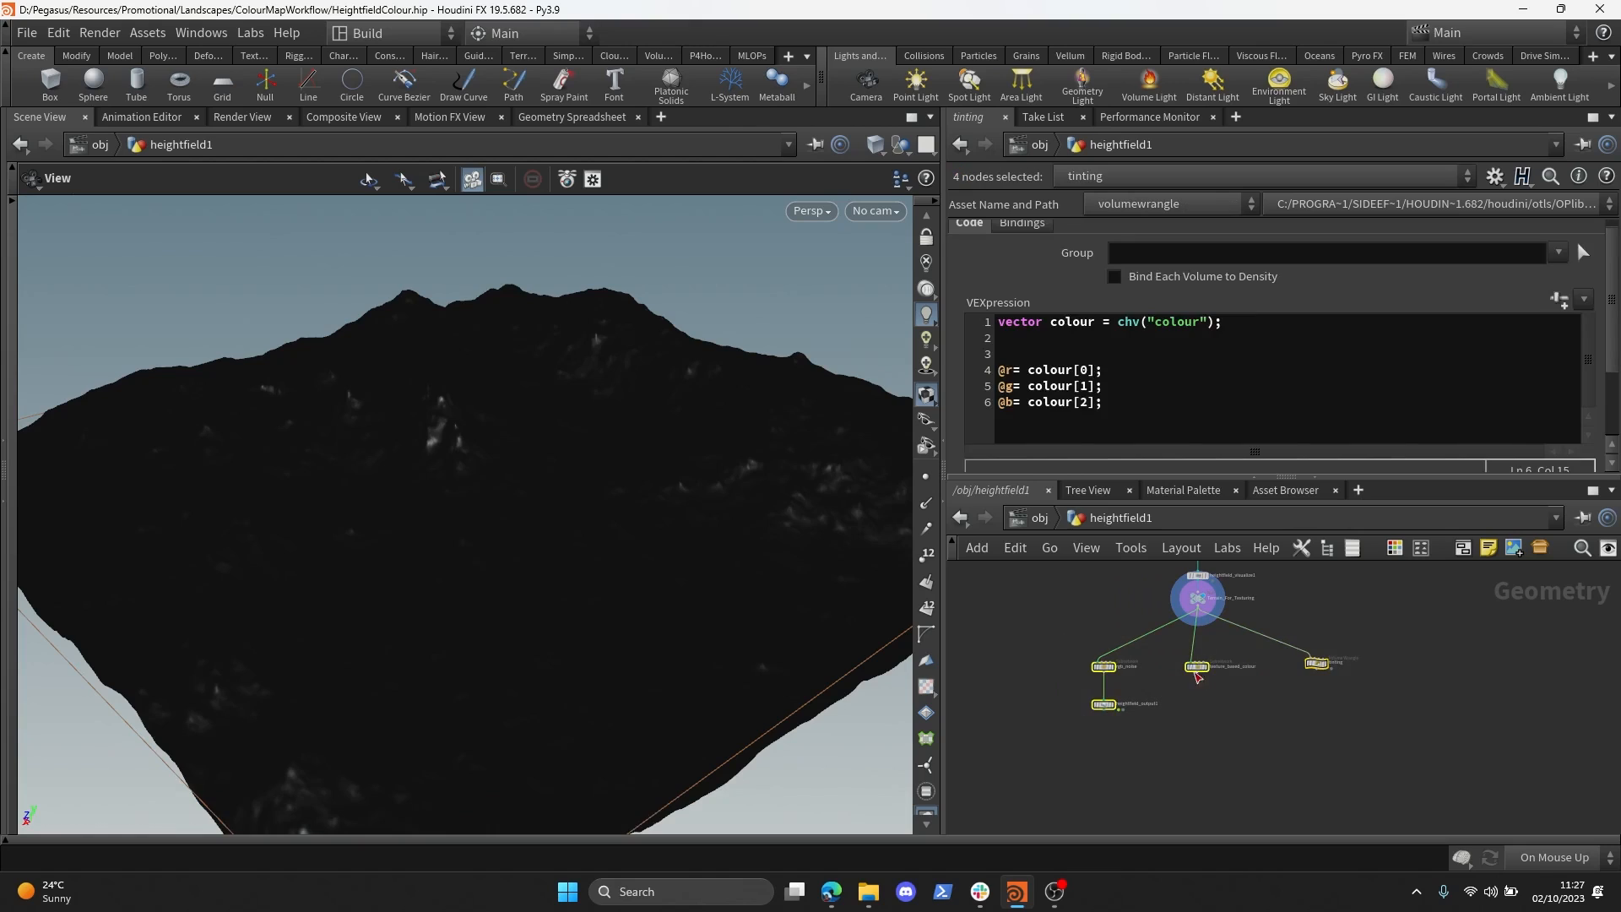
{"action": "left_click_drag", "start_coordinate": [1198, 668], "coordinate": [1166, 687]}
{"action": "left_click", "coordinate": [1208, 657]}
- Add an Object Merge node and set its Object 1 to the Terrain_For_Texturing null
{"action": "key", "text": "Tab"}
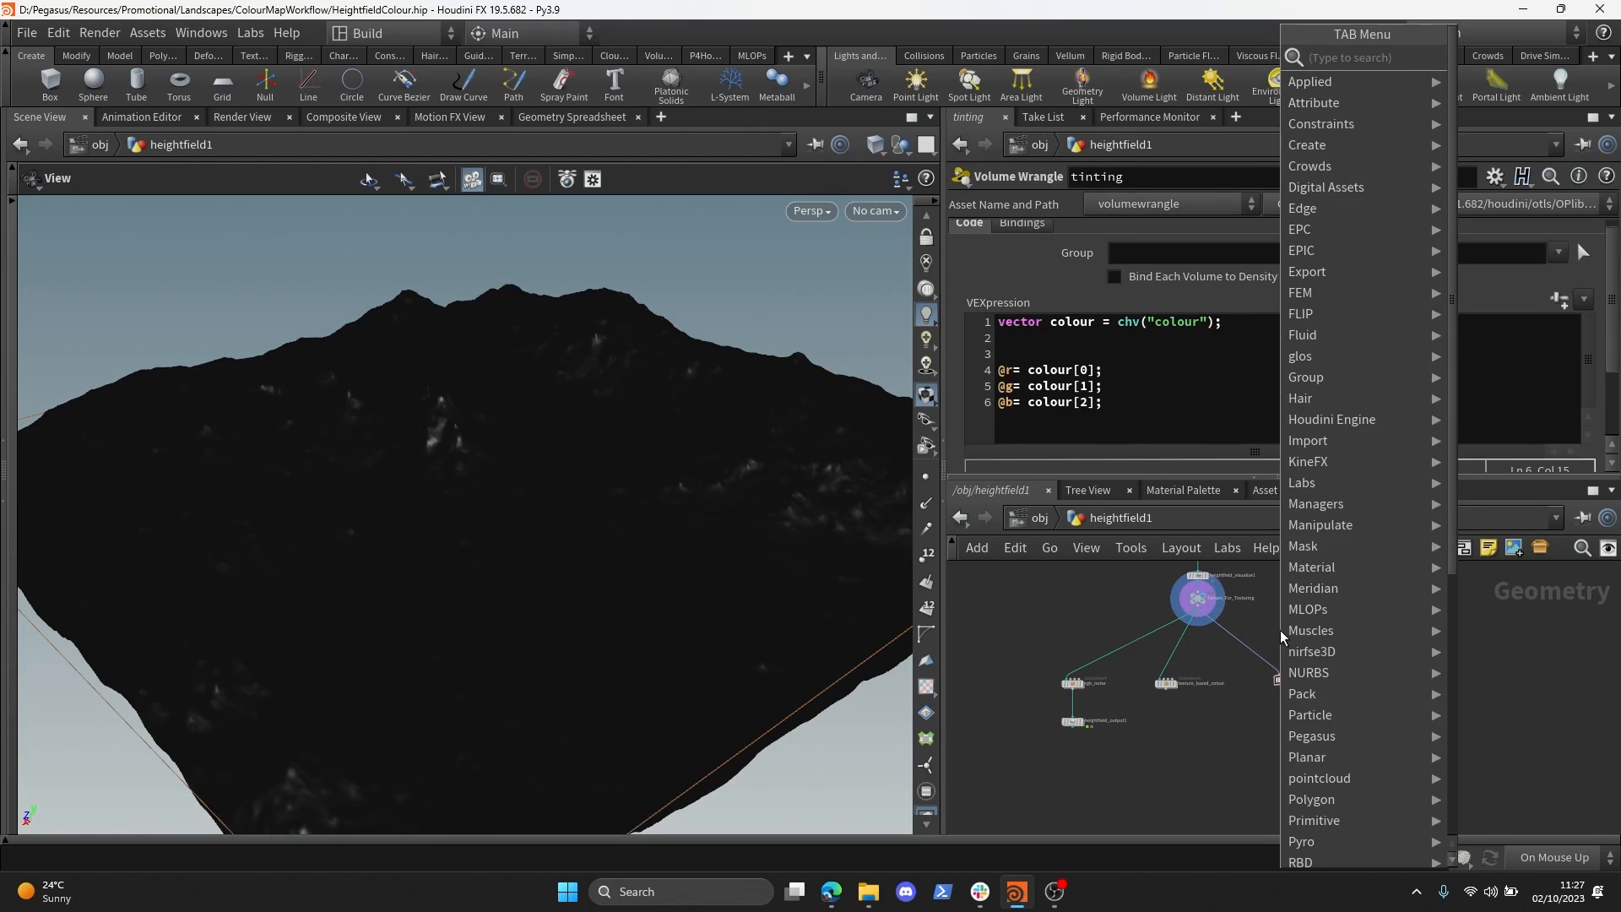
{"action": "type", "text": "object"}
{"action": "key", "text": "Return"}
{"action": "left_click", "coordinate": [1280, 631]}
{"action": "scroll", "coordinate": [1216, 604], "scroll_direction": "up", "scroll_amount": 3}
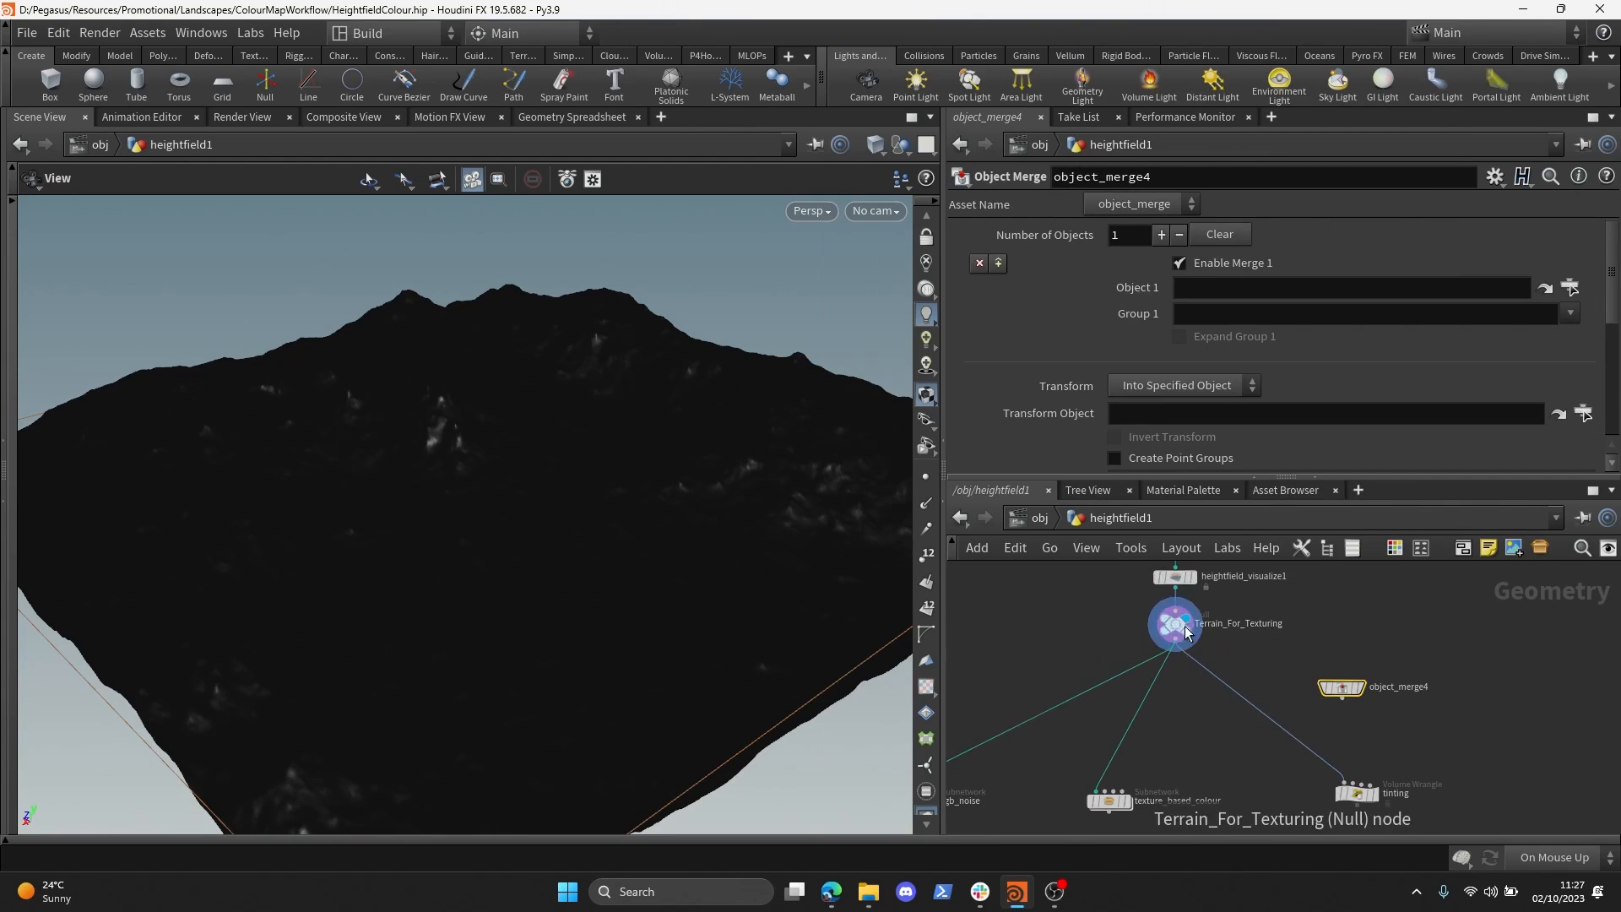
{"action": "left_click_drag", "start_coordinate": [1186, 633], "coordinate": [1246, 410]}
{"action": "left_click_drag", "start_coordinate": [1277, 288], "coordinate": [1278, 289]}
- Feed rgb_noise, texture_based_colour and tinting from the new object merge and move the whole group clear of the main chain
{"action": "middle_click_drag", "start_coordinate": [1294, 636], "coordinate": [1306, 603]}
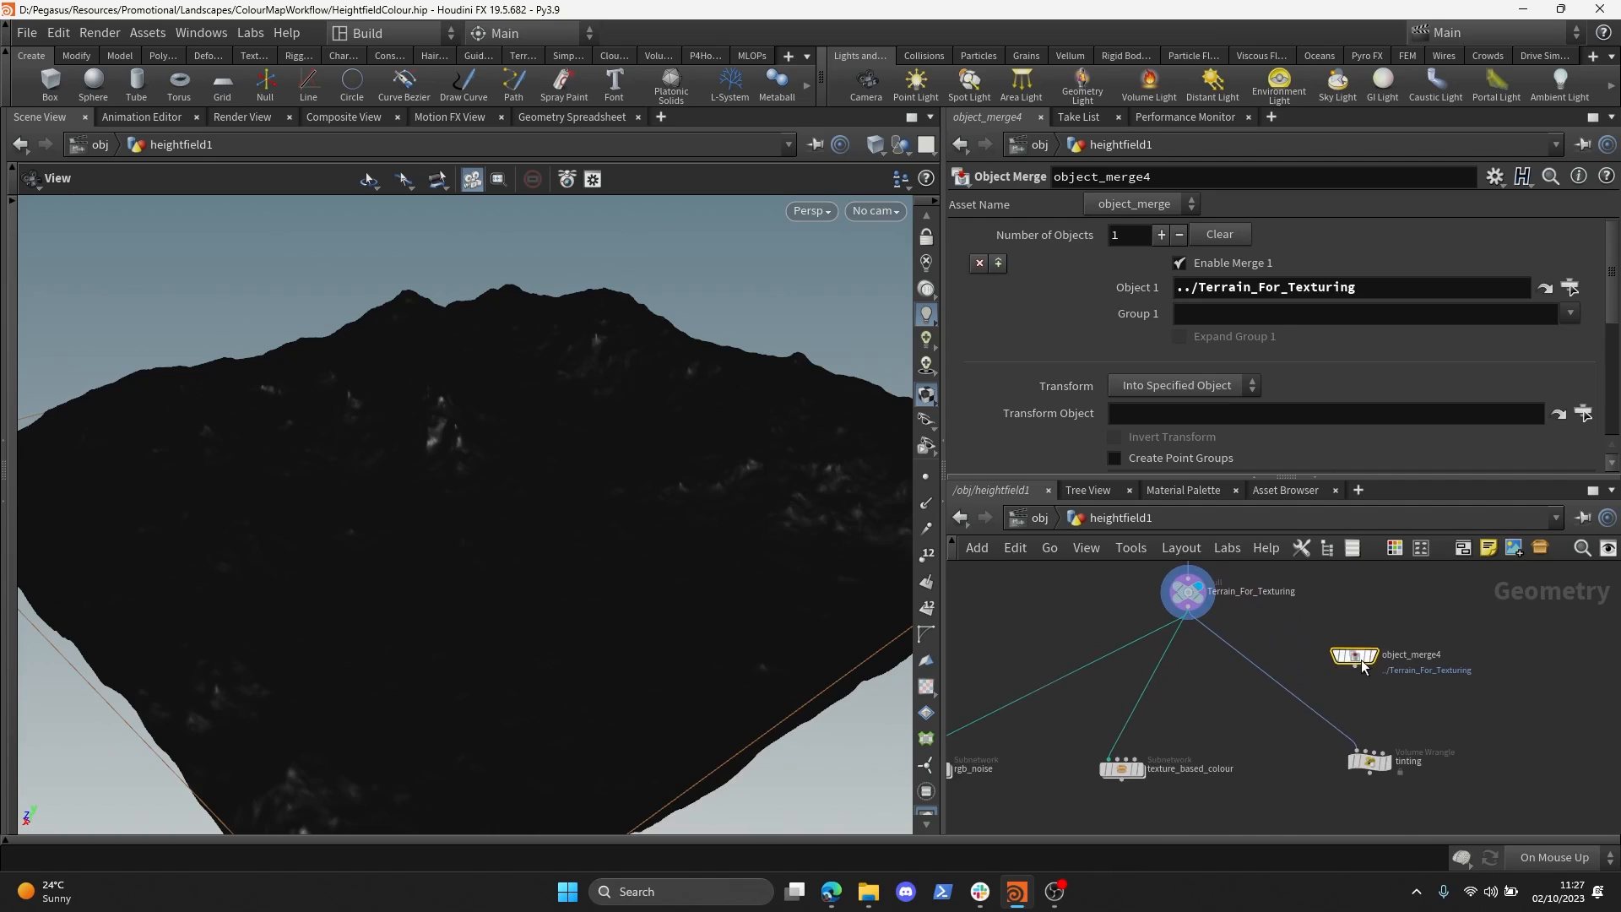
{"action": "left_click_drag", "start_coordinate": [1357, 657], "coordinate": [1156, 674]}
{"action": "left_click_drag", "start_coordinate": [1273, 677], "coordinate": [1157, 687]}
{"action": "scroll", "coordinate": [1251, 685], "scroll_direction": "down", "scroll_amount": 3}
{"action": "middle_click_drag", "start_coordinate": [1253, 685], "coordinate": [1337, 645]}
{"action": "left_click_drag", "start_coordinate": [1437, 633], "coordinate": [1108, 765]}
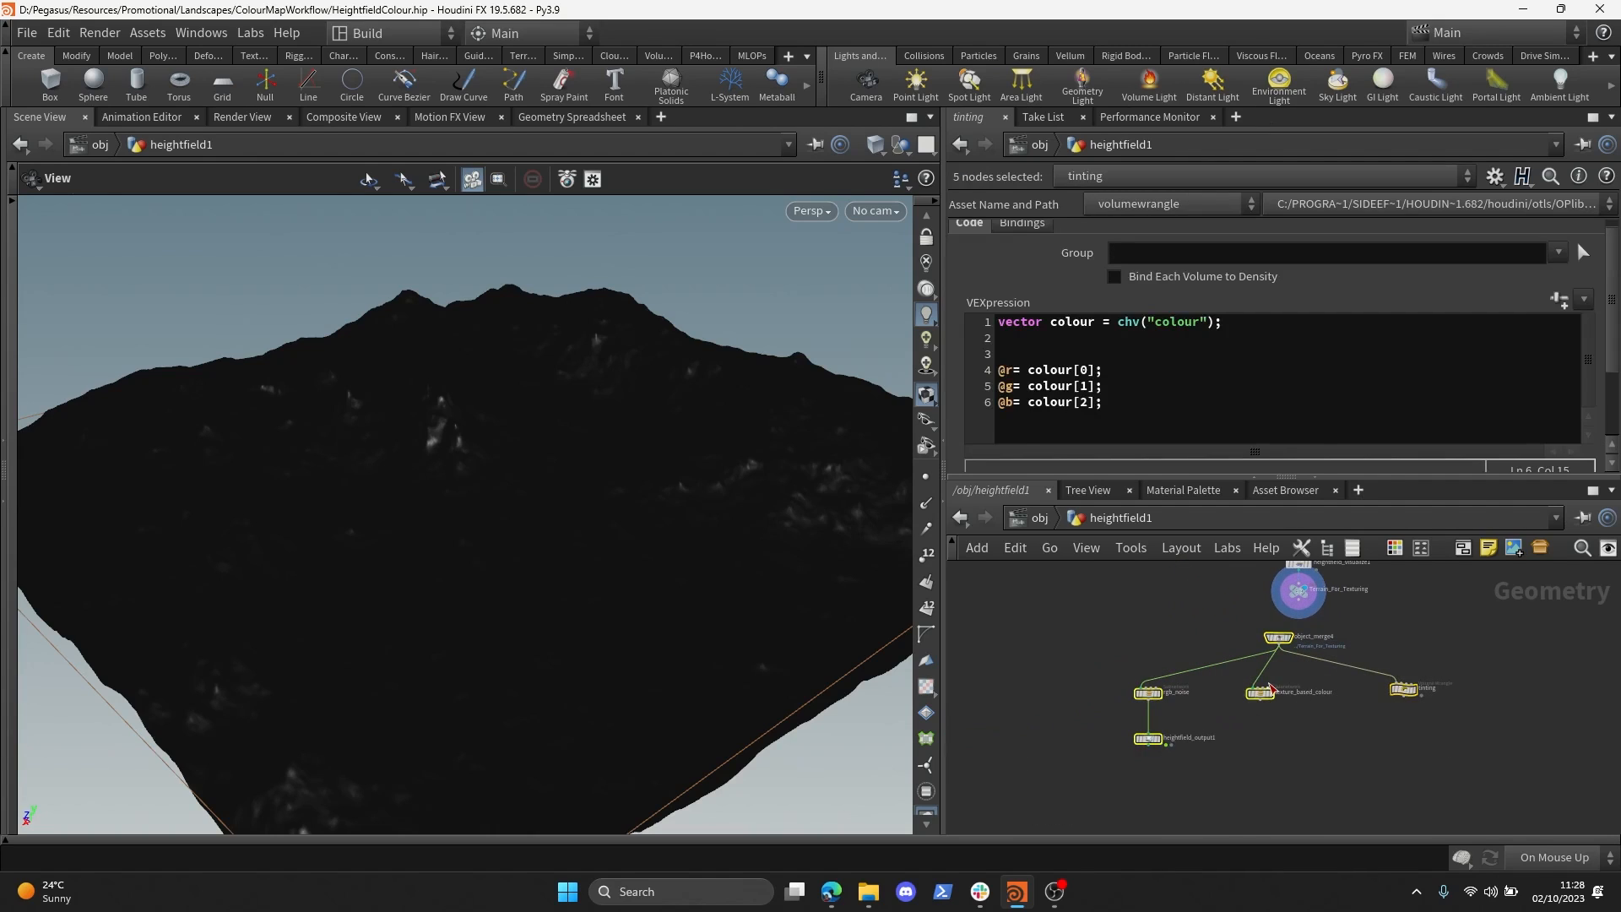
{"action": "left_click_drag", "start_coordinate": [1253, 694], "coordinate": [1068, 694]}
- Enclose the coloring group in a network box with a title beginning "Bas" and move the box away from the main chain
{"action": "middle_click_drag", "start_coordinate": [1148, 677], "coordinate": [1213, 626]}
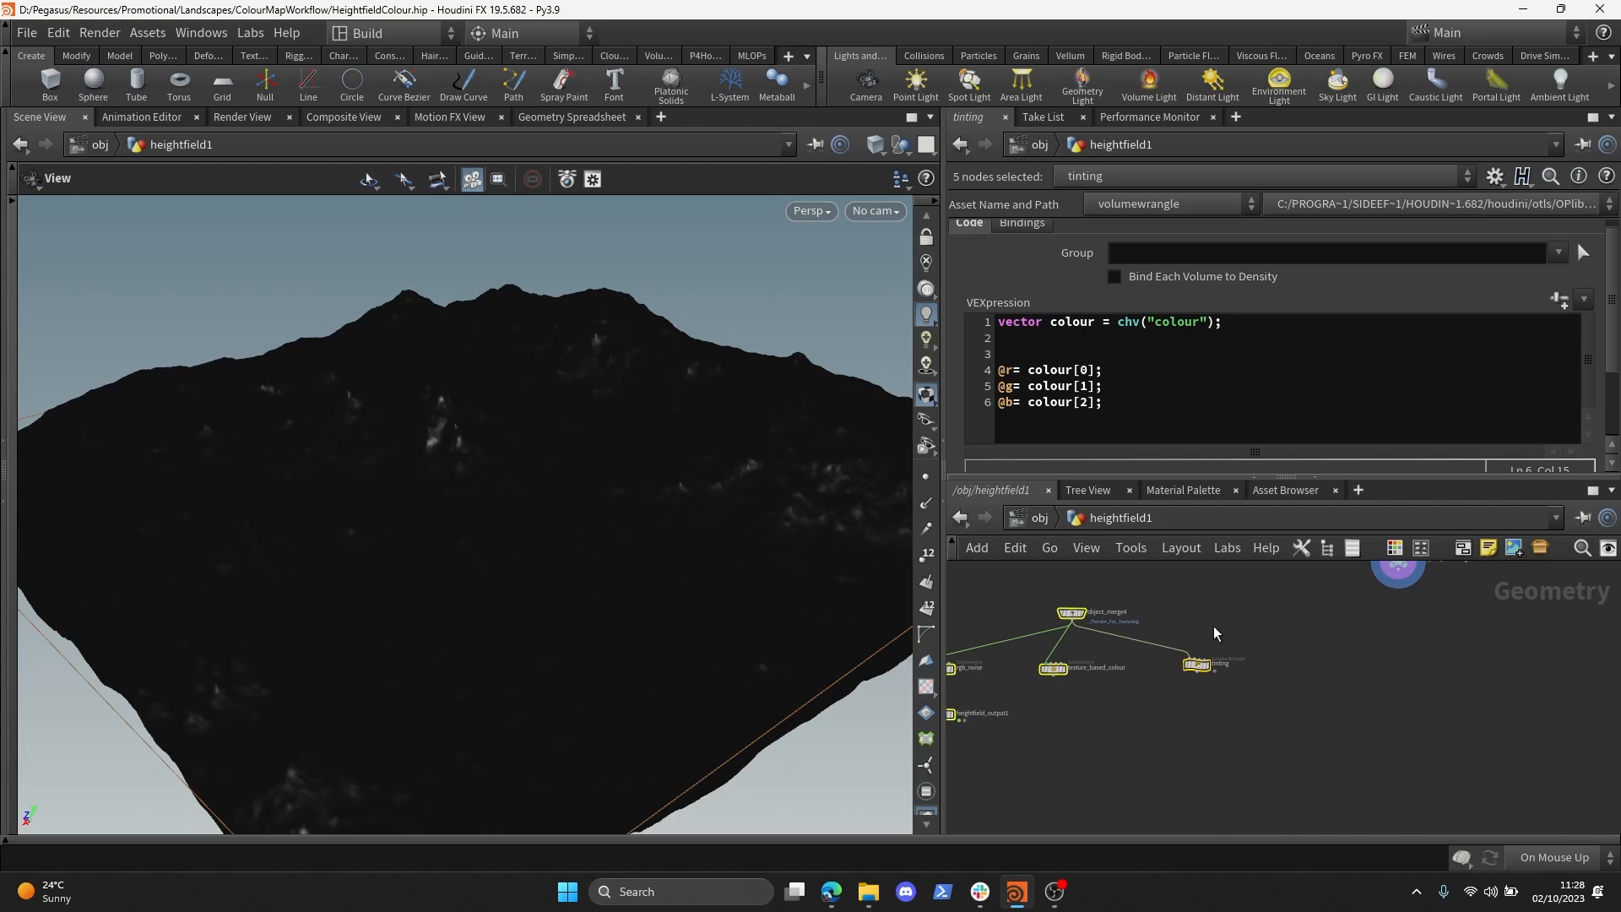
{"action": "key", "text": "shift+o"}
{"action": "scroll", "coordinate": [1182, 626], "scroll_direction": "up", "scroll_amount": 2}
{"action": "scroll", "coordinate": [1162, 630], "scroll_direction": "up", "scroll_amount": 1}
{"action": "double_click", "coordinate": [1080, 639]}
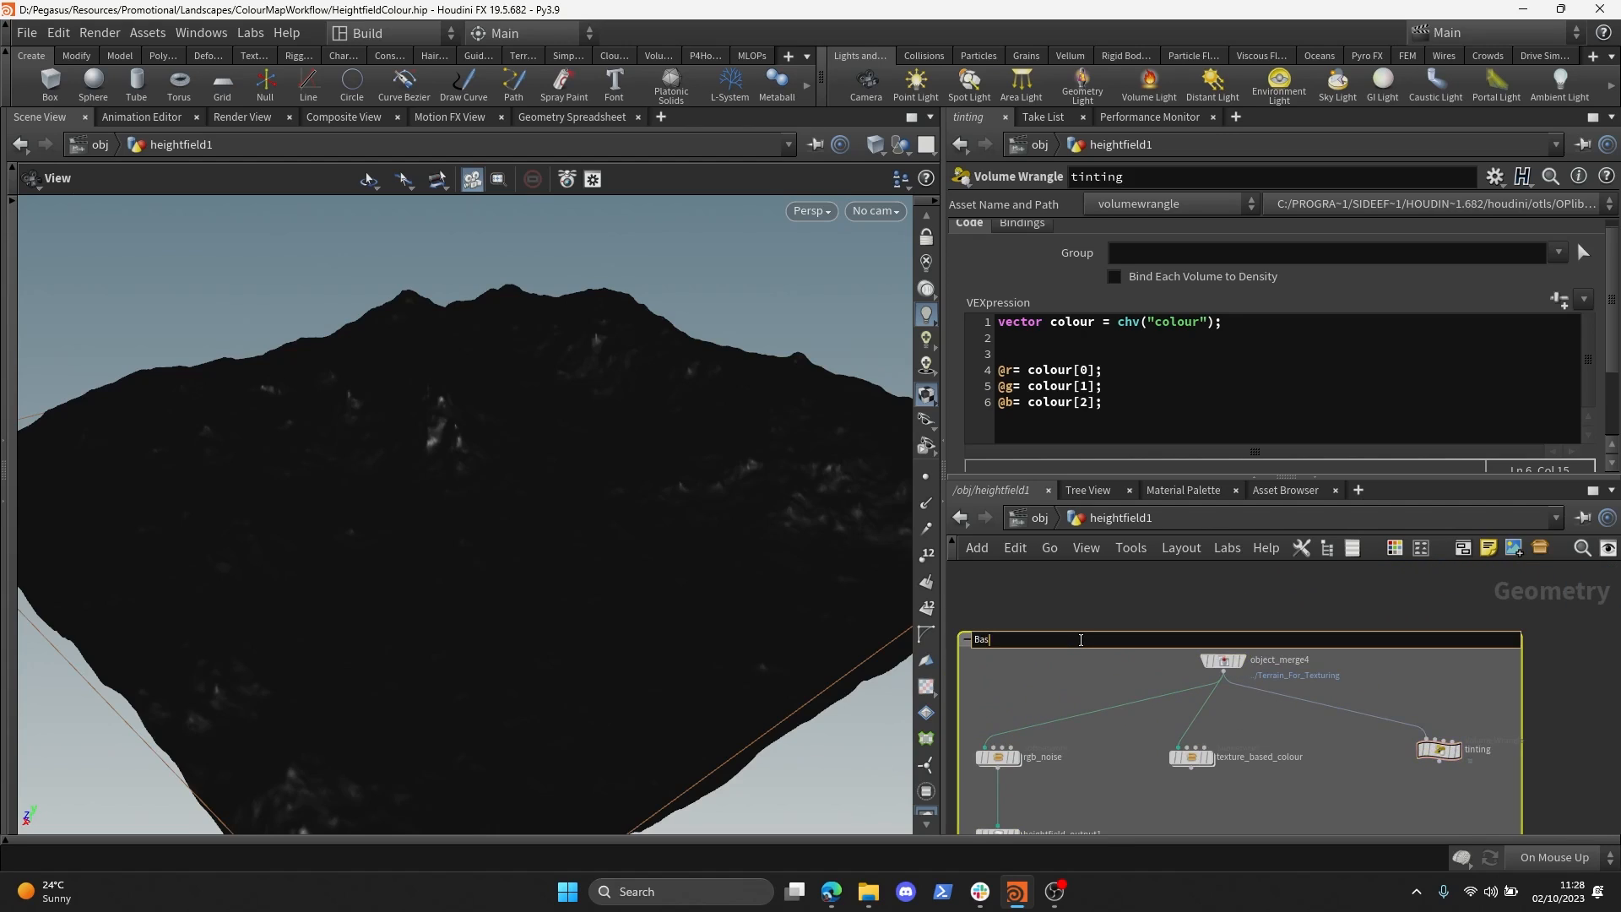
{"action": "key", "text": "Return"}
{"action": "scroll", "coordinate": [1165, 606], "scroll_direction": "down", "scroll_amount": 4}
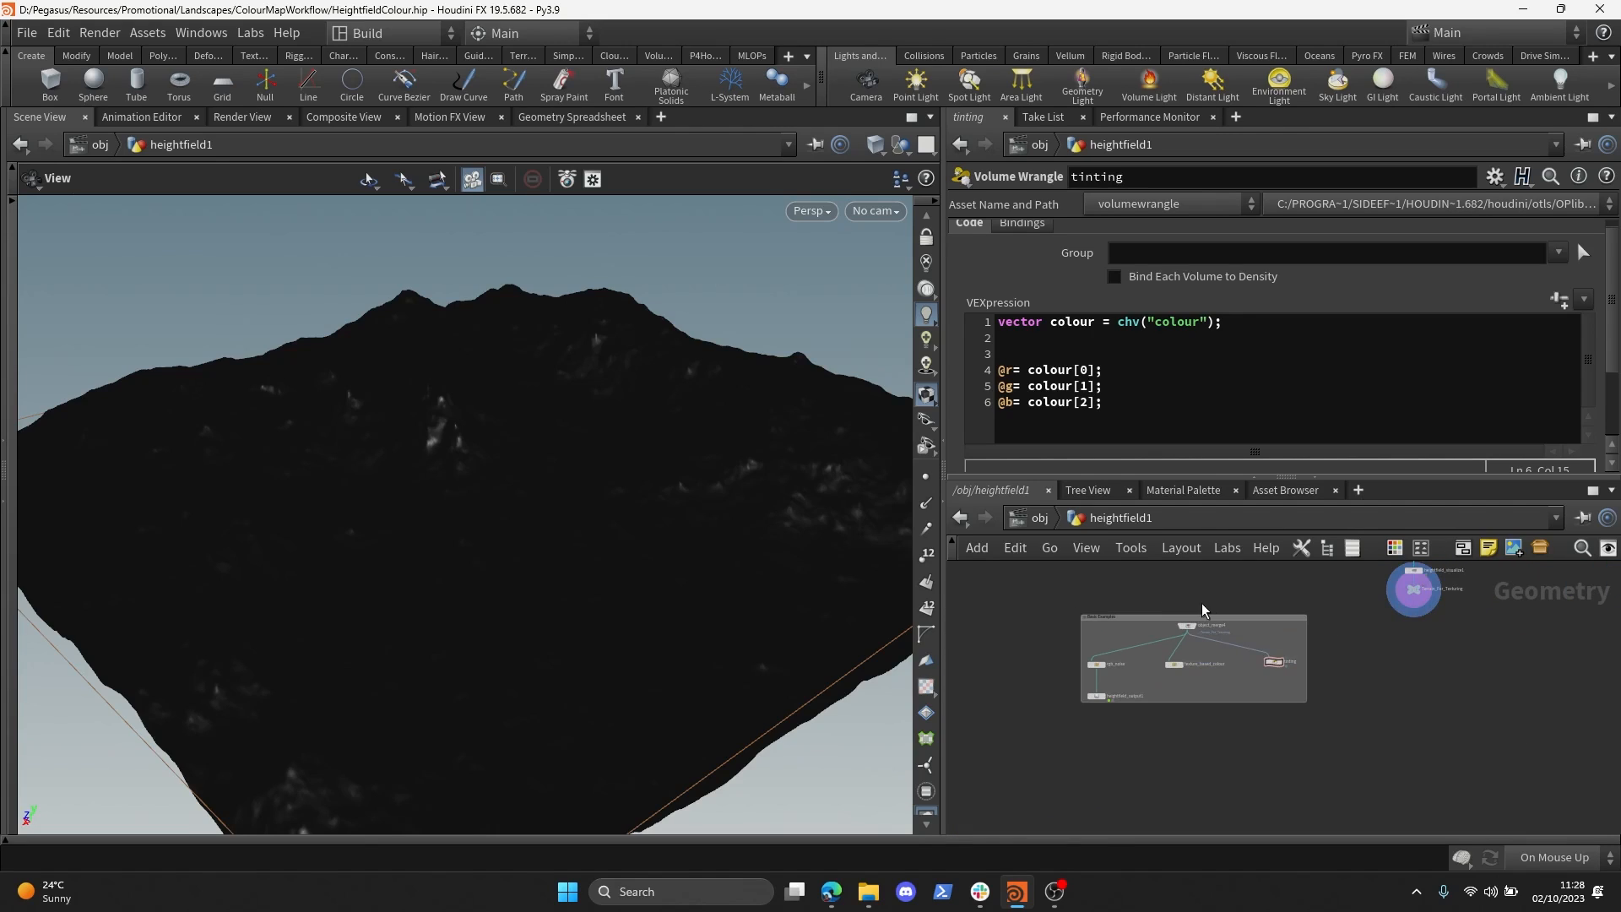
{"action": "left_click_drag", "start_coordinate": [1244, 617], "coordinate": [1078, 625]}
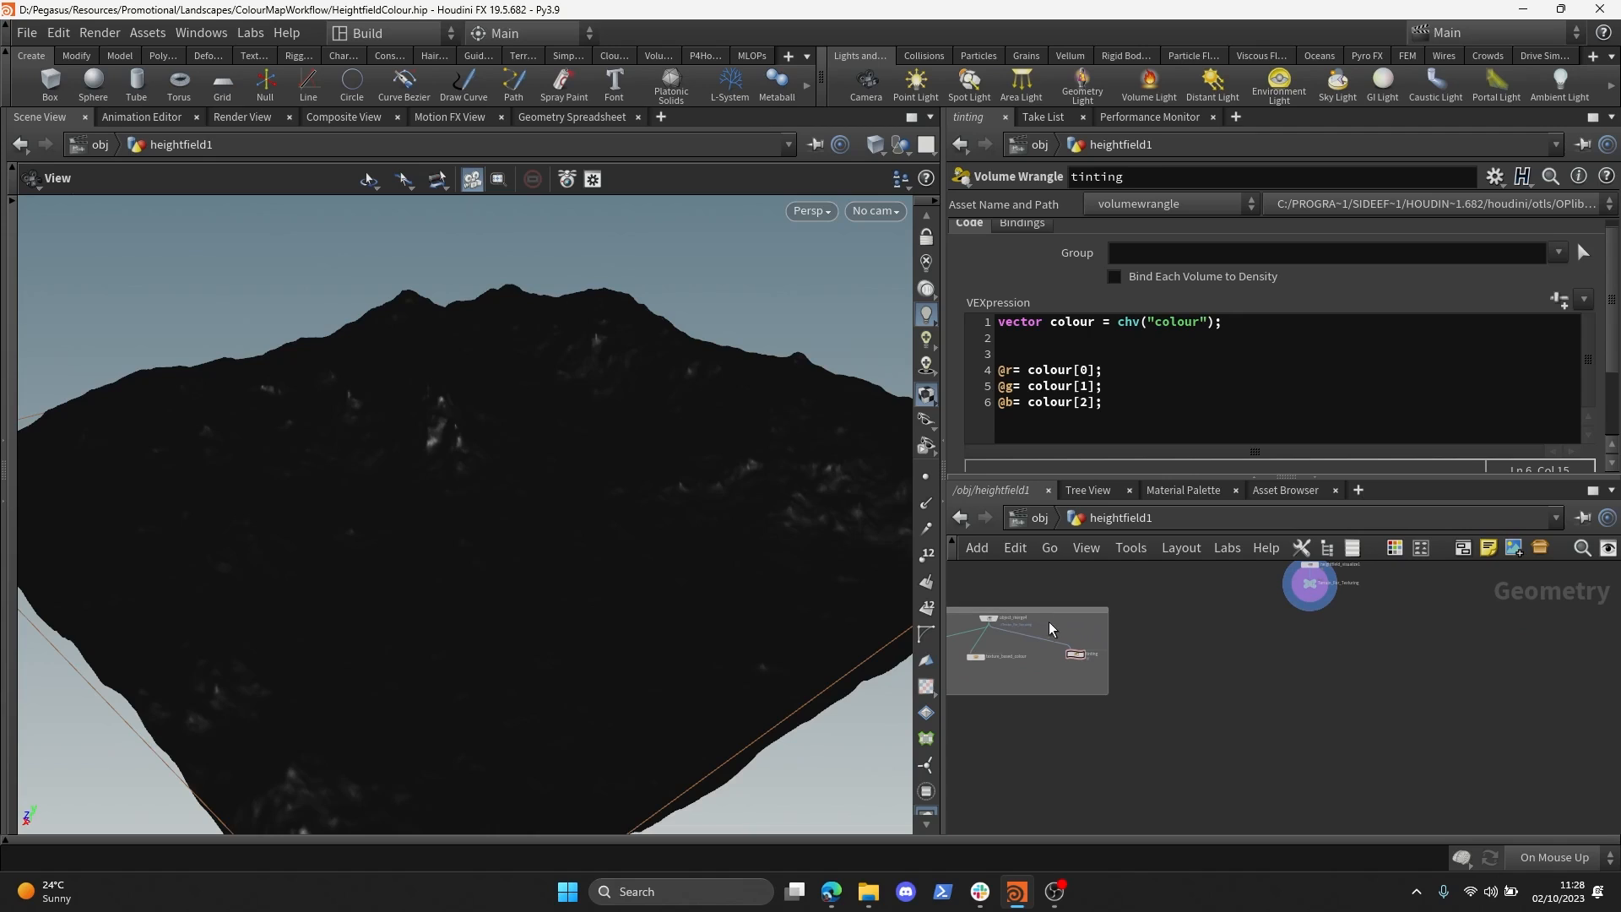
- Duplicate object_merge4 below the Terrain_For_Texturing null and display the copy
{"action": "left_click", "coordinate": [989, 619]}
{"action": "key", "text": "ctrl+c"}
{"action": "key", "text": "ctrl+v"}
{"action": "left_click", "coordinate": [1332, 612]}
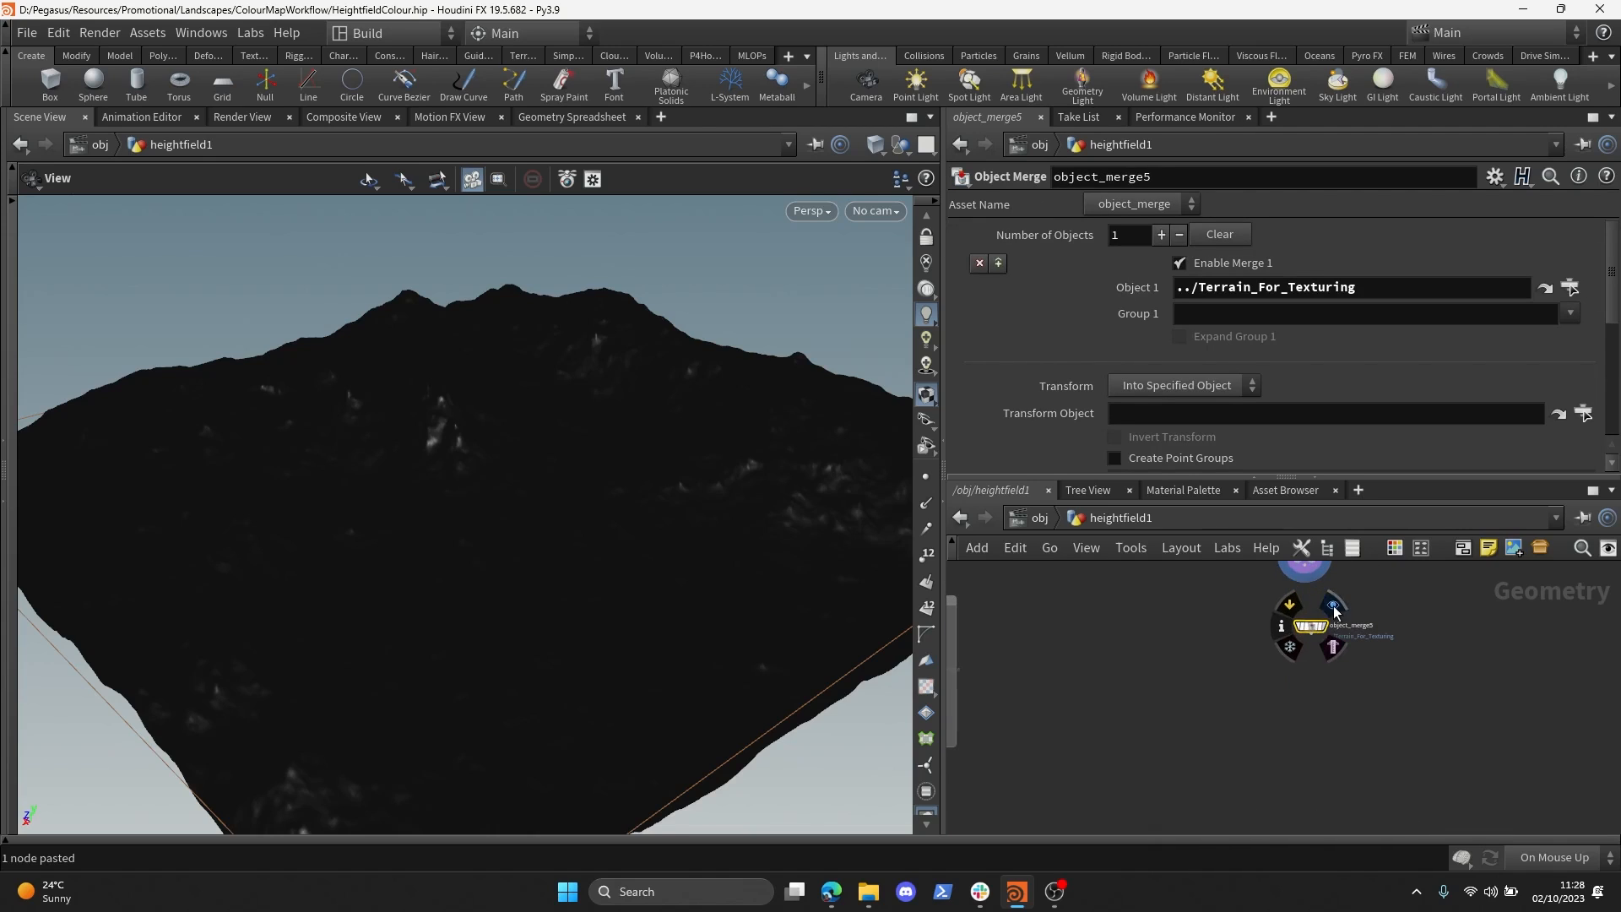
{"action": "left_click", "coordinate": [1334, 610]}
{"action": "left_click_drag", "start_coordinate": [564, 519], "coordinate": [675, 470]}
- Display the slopes mask and examine how it covers the terrain compared with the merged texturing terrain
{"action": "middle_click_drag", "start_coordinate": [1270, 658], "coordinate": [1213, 690]}
{"action": "scroll", "coordinate": [1185, 661], "scroll_direction": "down", "scroll_amount": 3}
{"action": "scroll", "coordinate": [1205, 708], "scroll_direction": "up", "scroll_amount": 3}
{"action": "scroll", "coordinate": [1266, 701], "scroll_direction": "down", "scroll_amount": 3}
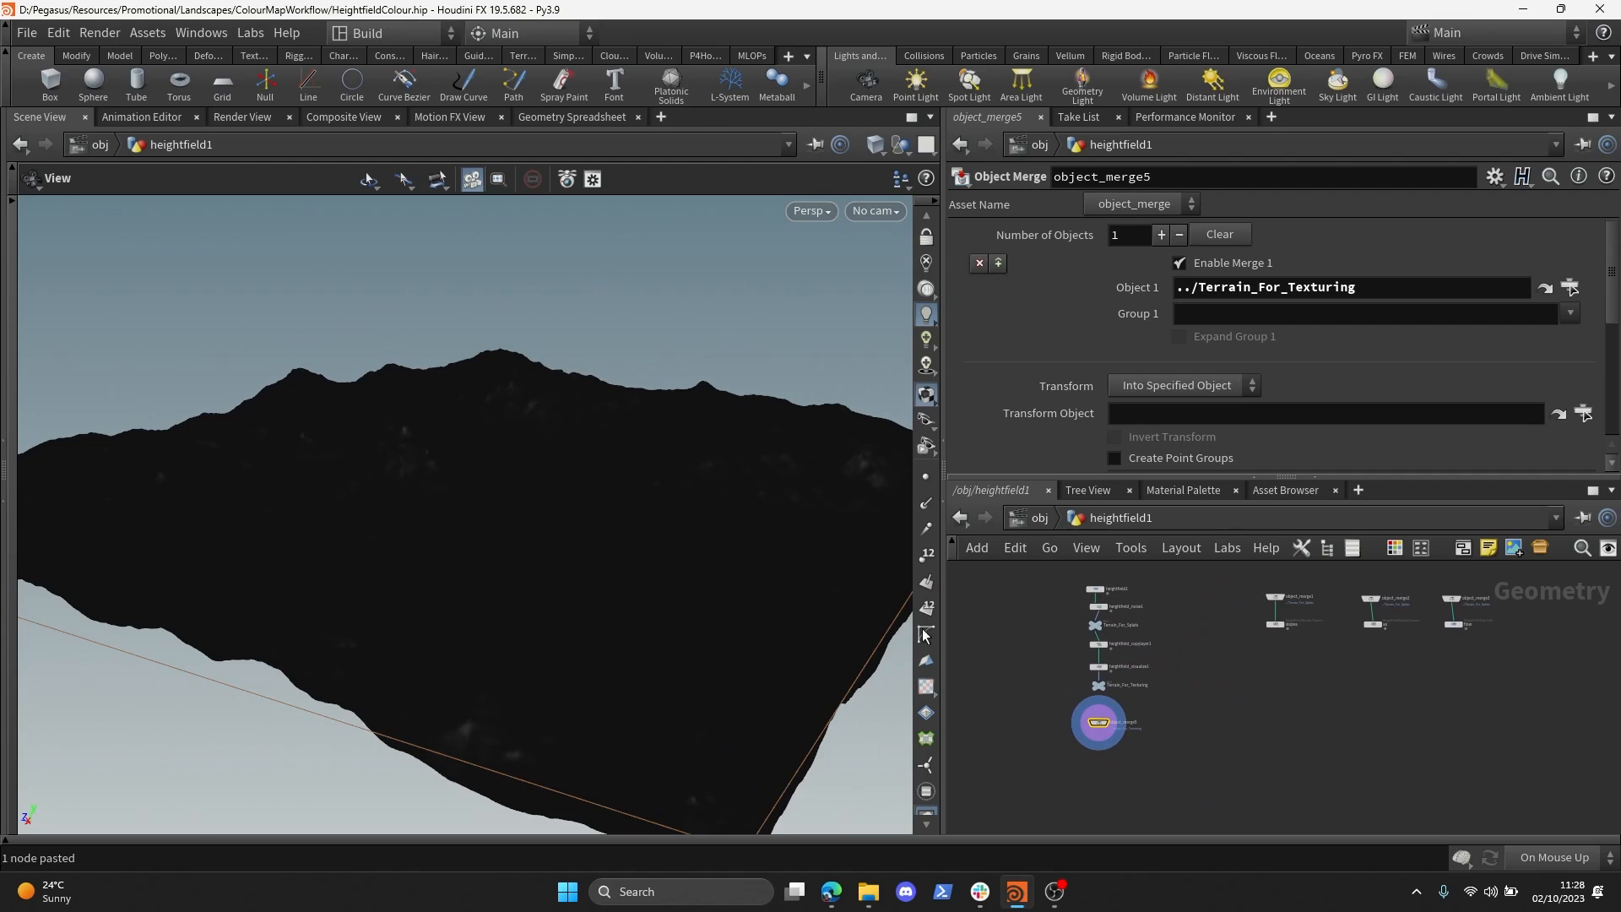
{"action": "left_click_drag", "start_coordinate": [662, 579], "coordinate": [760, 591]}
{"action": "middle_click_drag", "start_coordinate": [1162, 767], "coordinate": [1192, 712]}
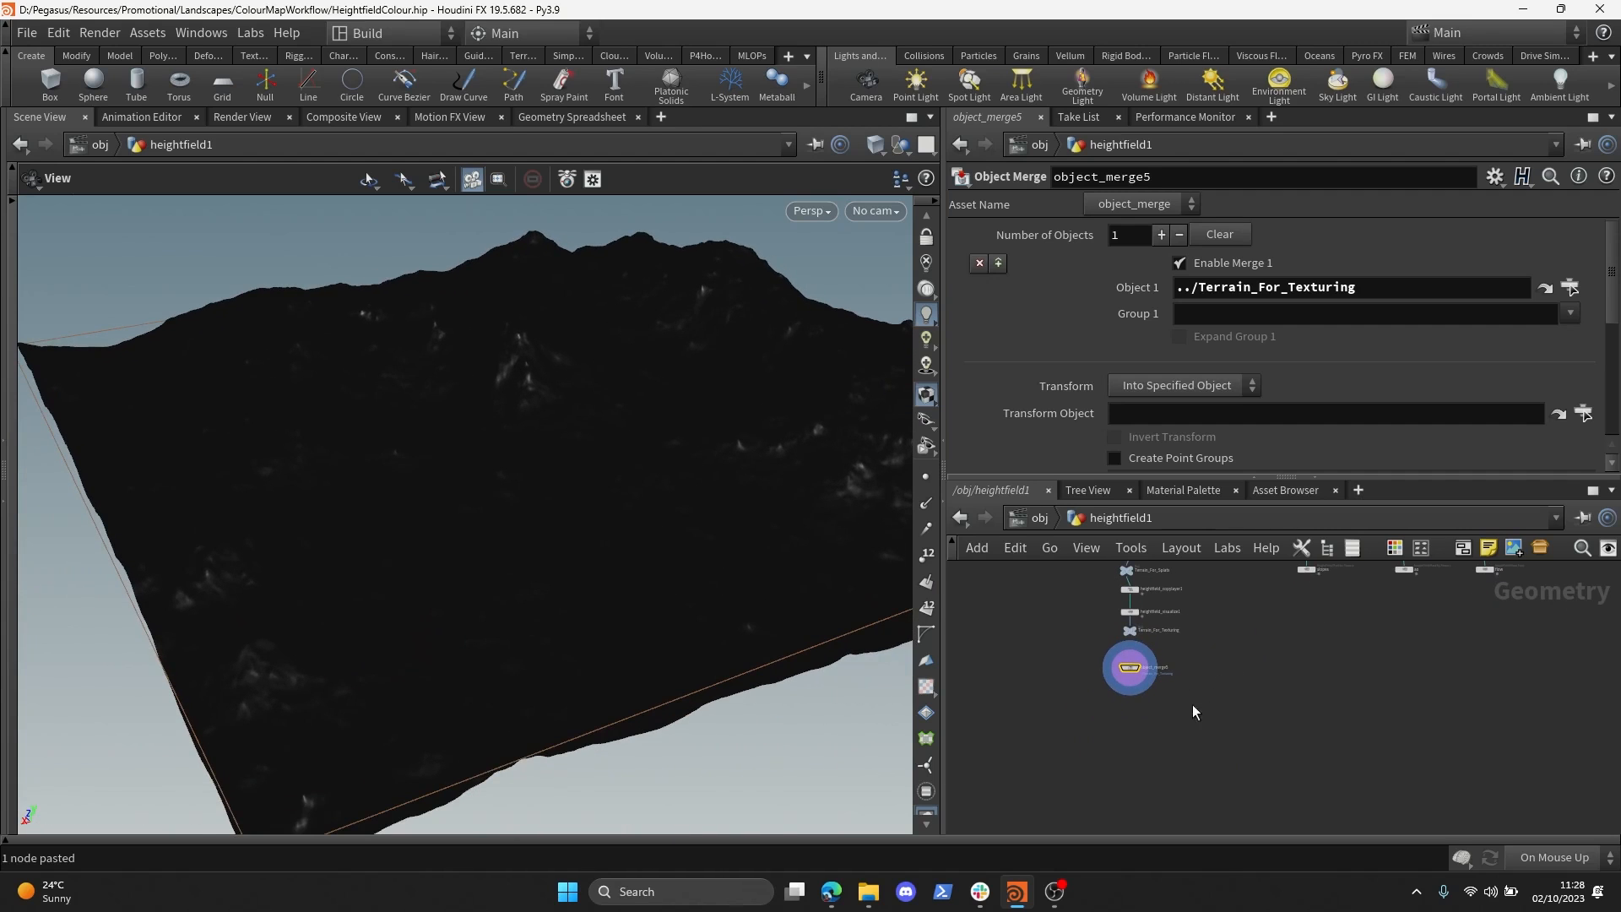
{"action": "scroll", "coordinate": [1192, 711], "scroll_direction": "up", "scroll_amount": 5}
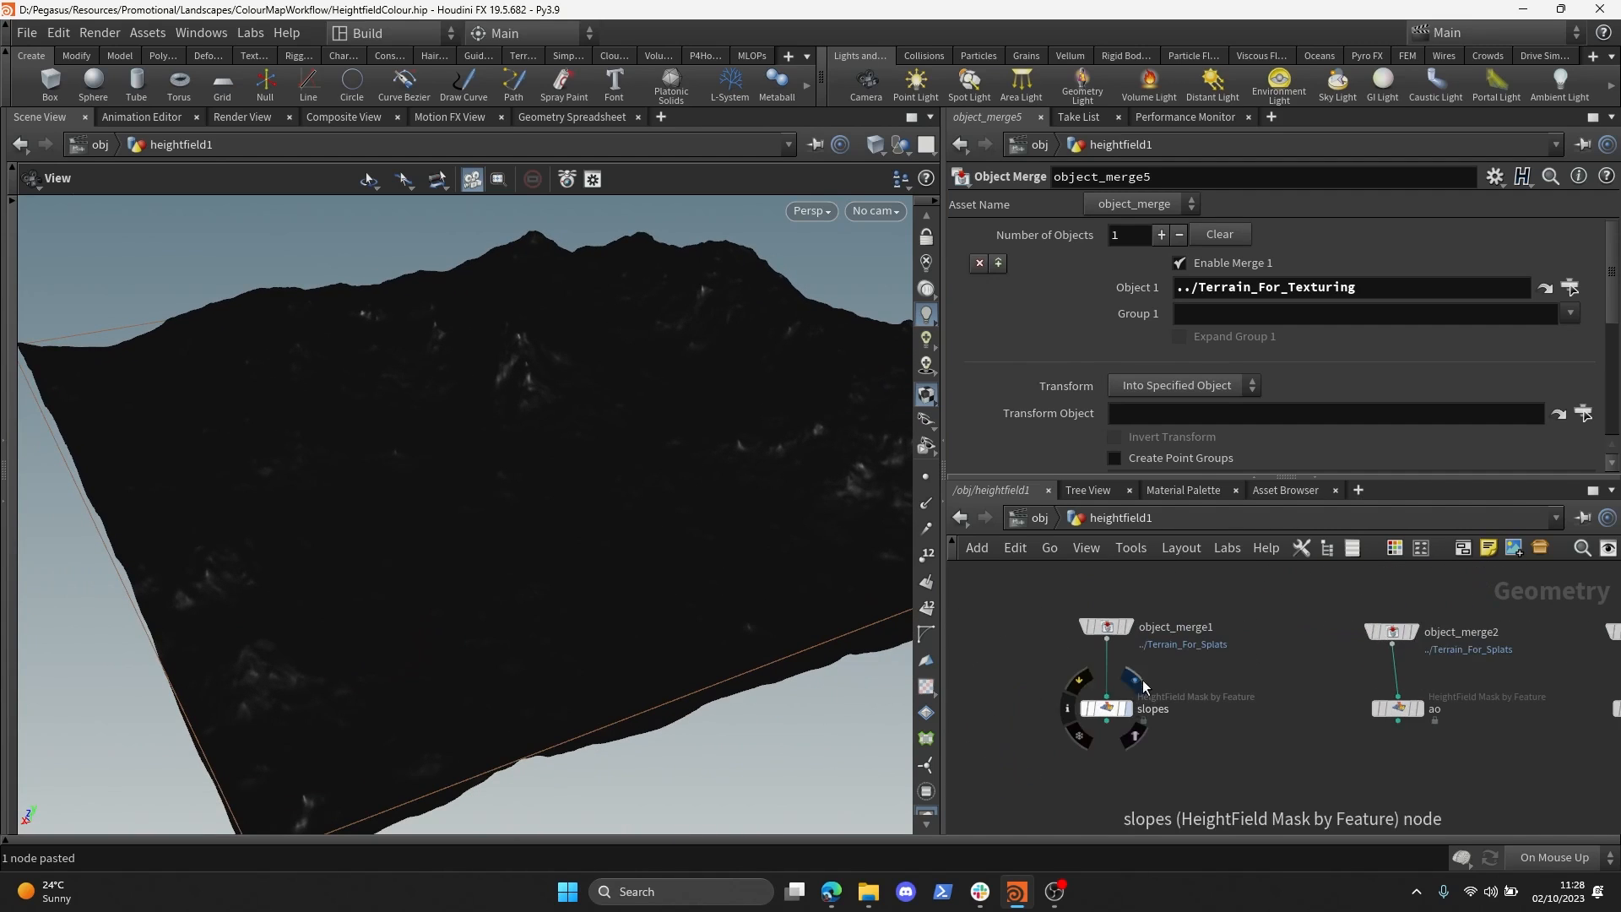
{"action": "left_click", "coordinate": [1140, 681]}
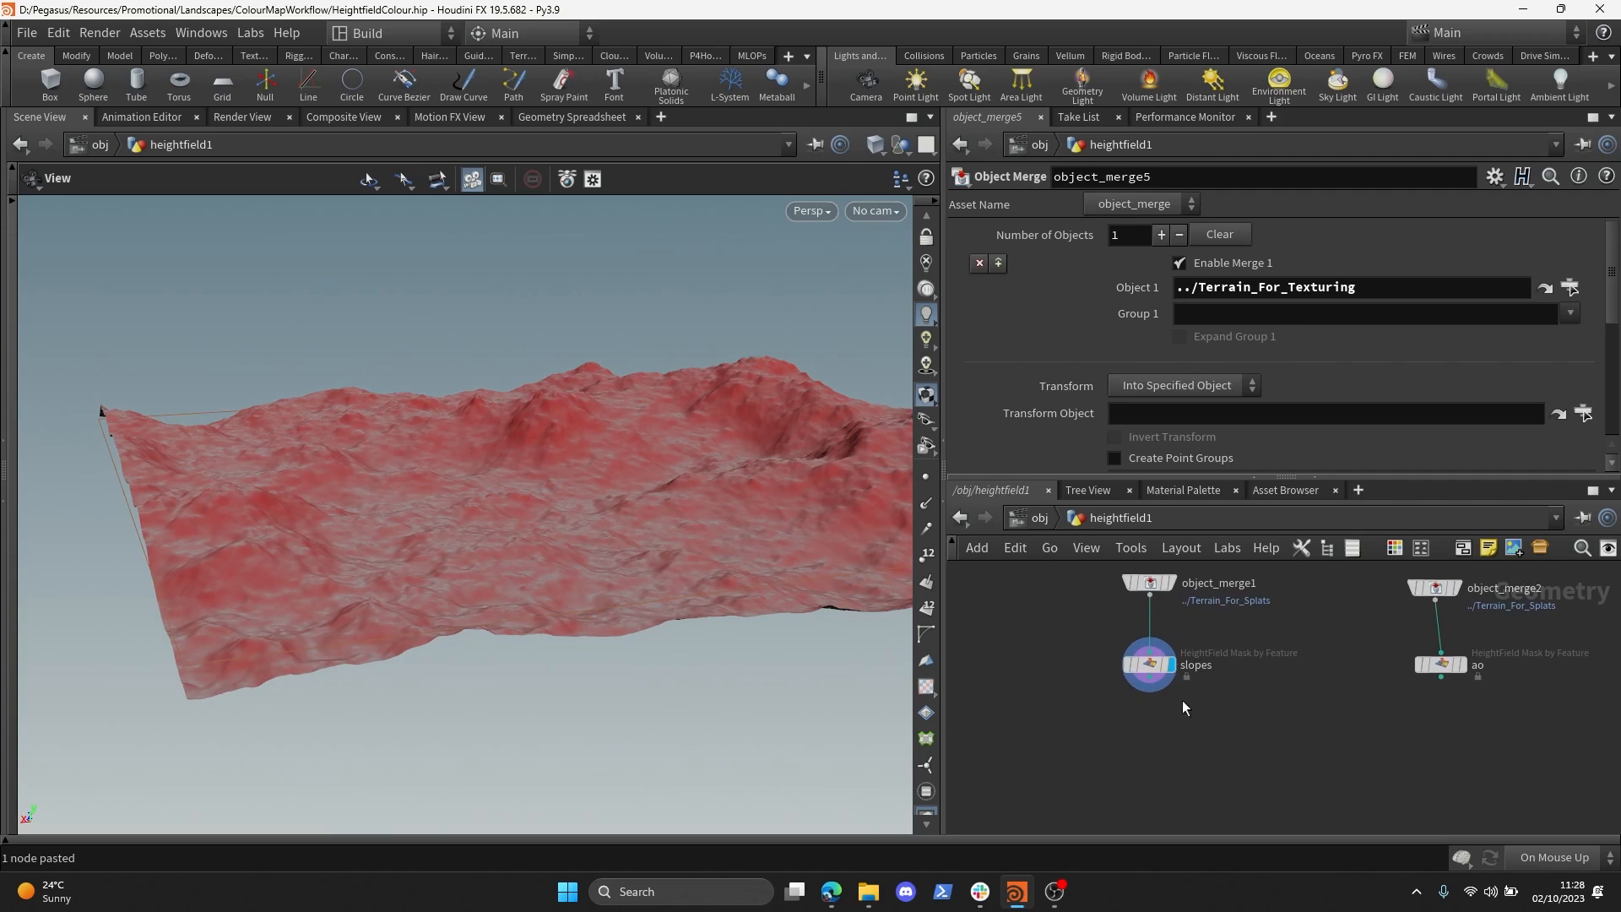
{"action": "scroll", "coordinate": [610, 543], "scroll_direction": "up", "scroll_amount": 5}
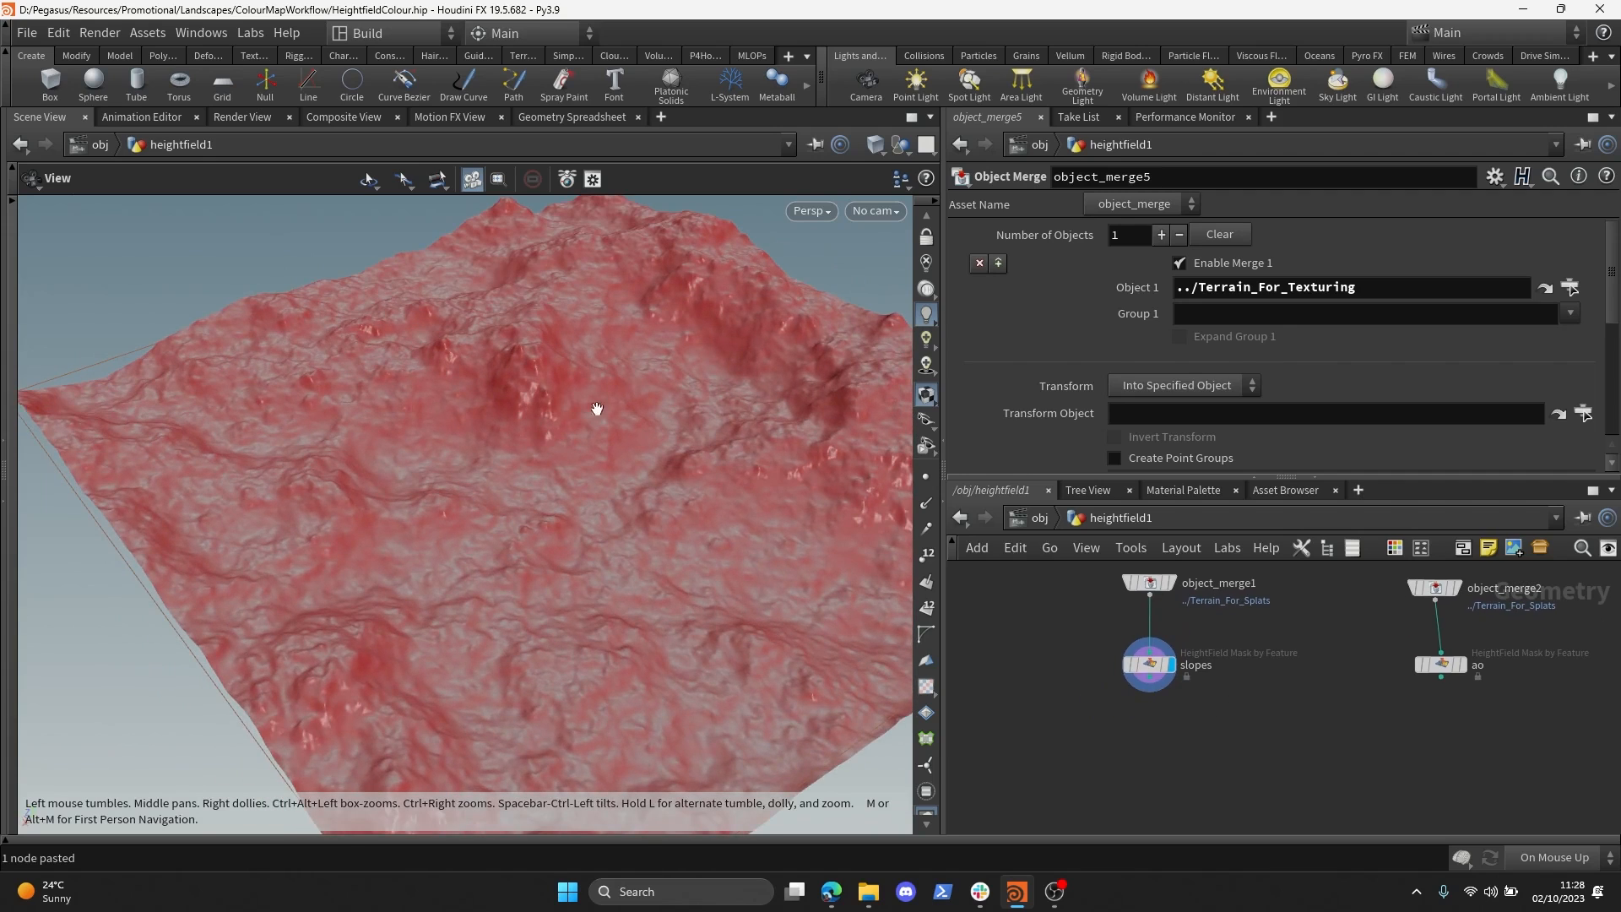
{"action": "scroll", "coordinate": [1253, 696], "scroll_direction": "down", "scroll_amount": 4}
- Shift the slopes, ao and flow mask branches sideways to make room beside the slopes branch
{"action": "middle_click_drag", "start_coordinate": [1273, 706], "coordinate": [1127, 664]}
{"action": "left_click_drag", "start_coordinate": [1011, 575], "coordinate": [1374, 681]}
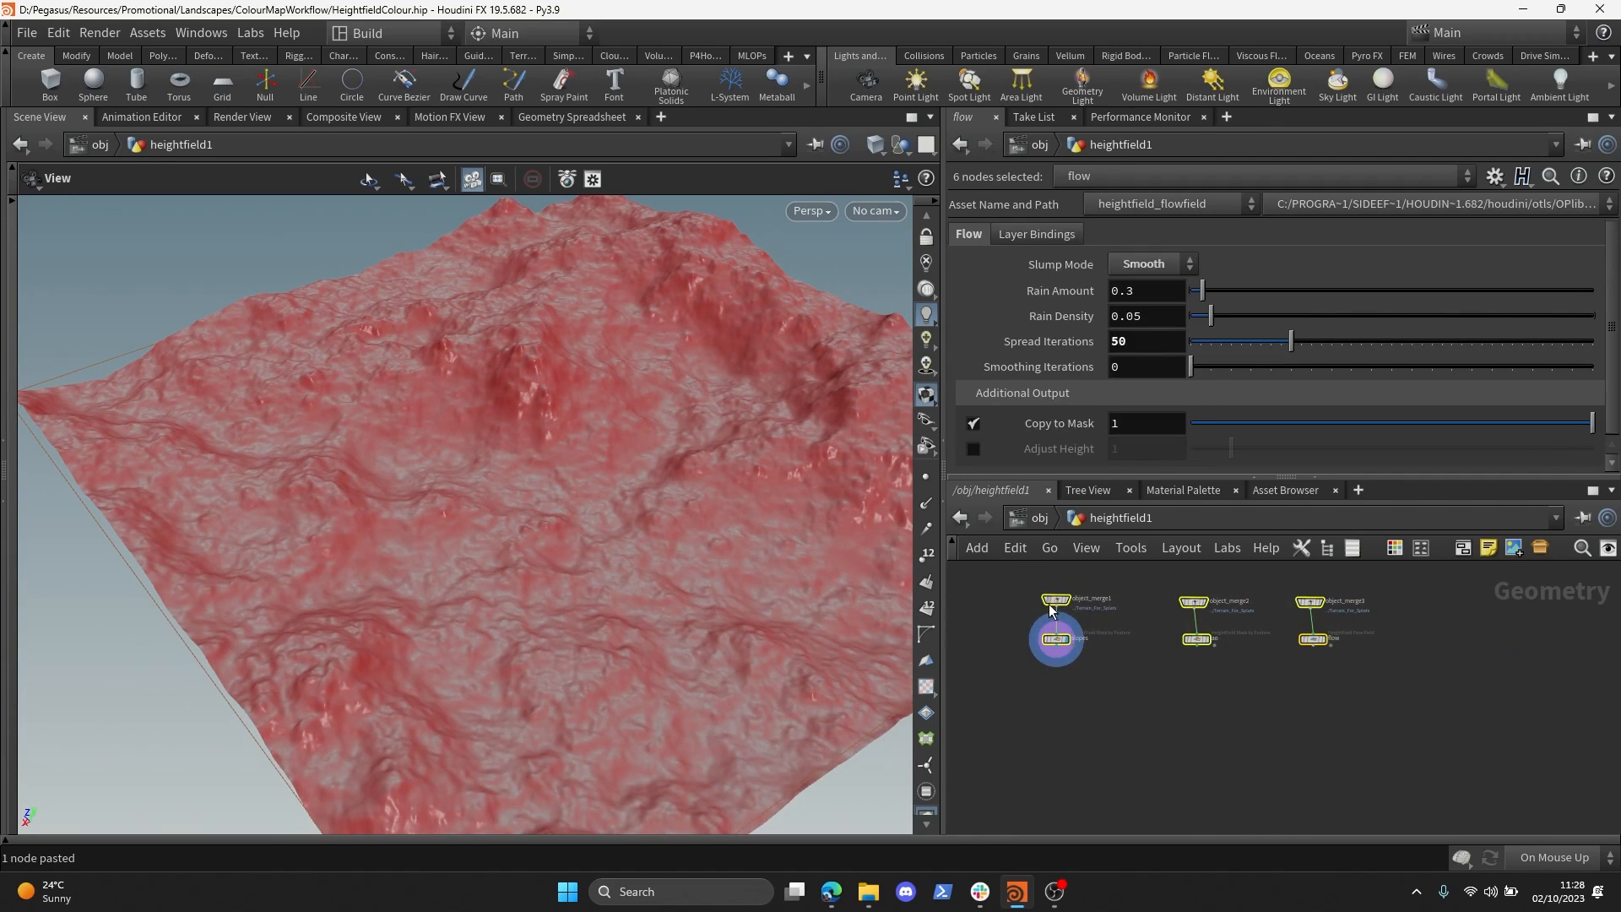
{"action": "left_click_drag", "start_coordinate": [1055, 597], "coordinate": [1174, 600]}
- Duplicate object_merge1 and slopes as another connected mask branch, rename the mask node as height, and display it
{"action": "left_click", "coordinate": [1102, 586]}
{"action": "key", "text": "ctrl+v"}
{"action": "middle_click_drag", "start_coordinate": [1081, 632], "coordinate": [1183, 645]}
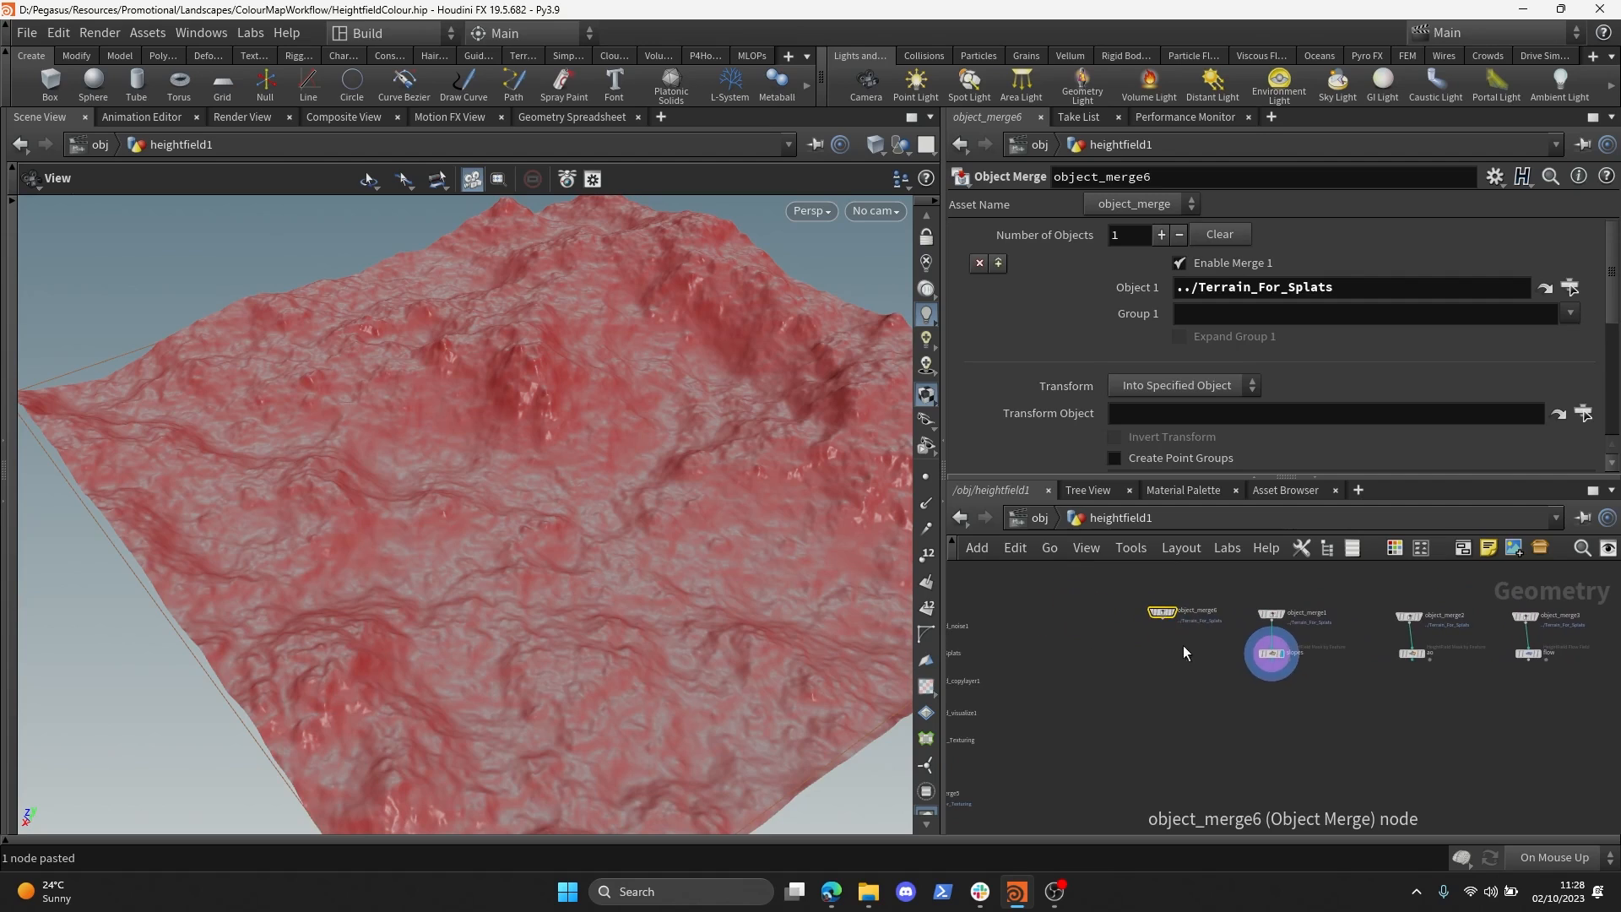
{"action": "left_click", "coordinate": [1270, 654]}
{"action": "key", "text": "ctrl+c"}
{"action": "key", "text": "ctrl+v"}
{"action": "scroll", "coordinate": [1148, 665], "scroll_direction": "up", "scroll_amount": 3}
{"action": "left_click_drag", "start_coordinate": [1173, 589], "coordinate": [1185, 648]}
{"action": "double_click", "coordinate": [1228, 658]}
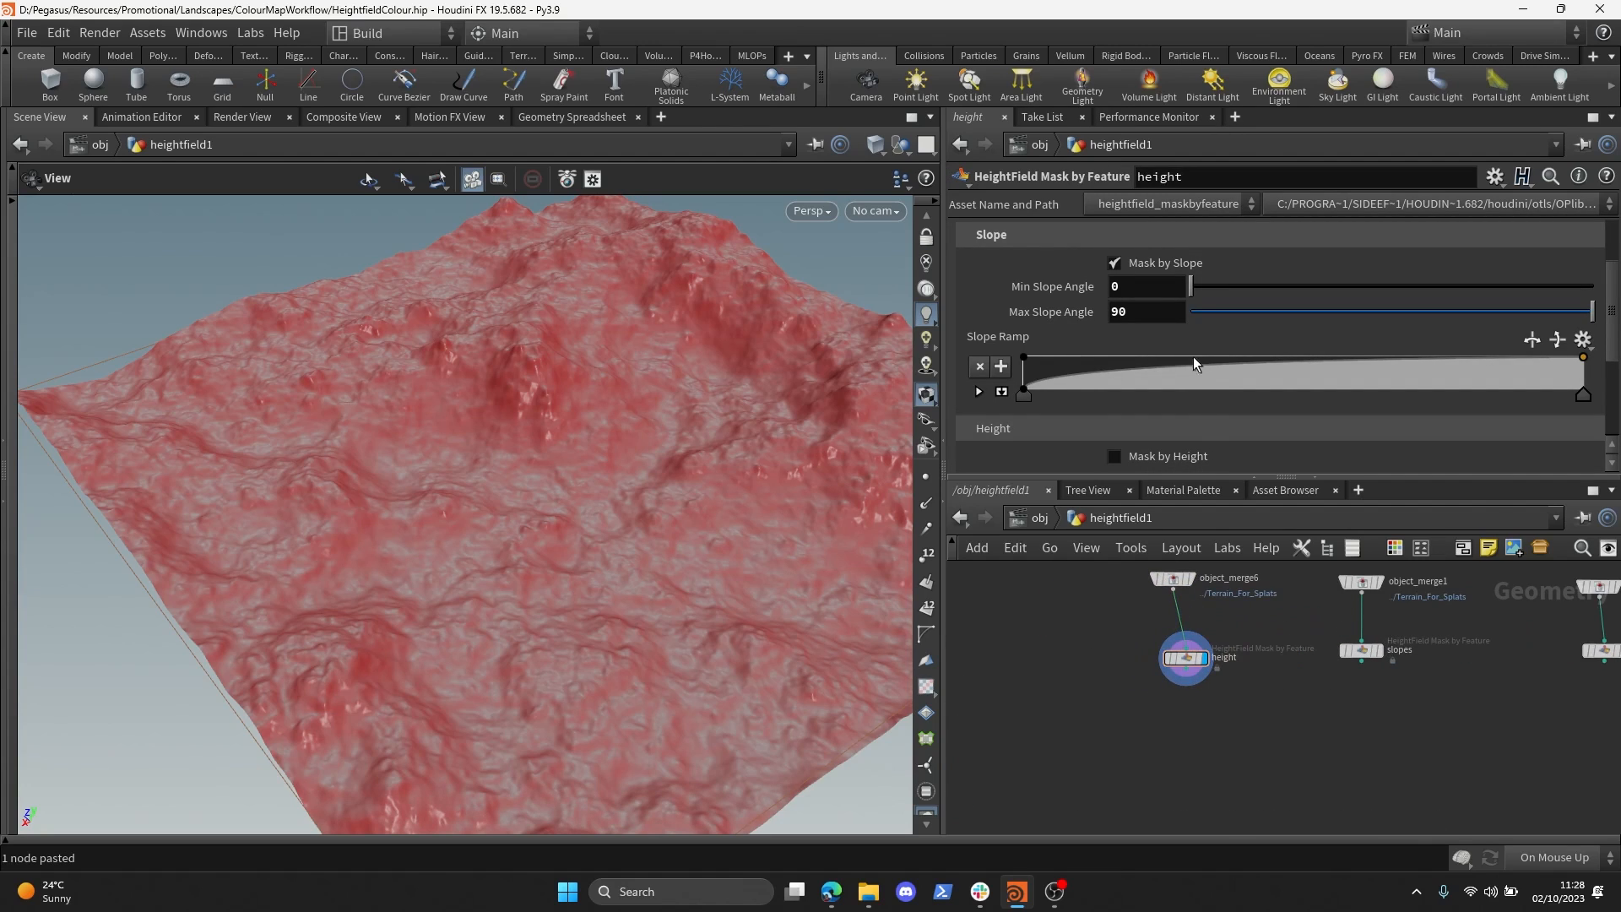
- Turn off Mask by Slope on height, turn on Mask by Height, and compute the height range
{"action": "scroll", "coordinate": [1137, 393], "scroll_direction": "up", "scroll_amount": 2}
{"action": "left_click", "coordinate": [1133, 320]}
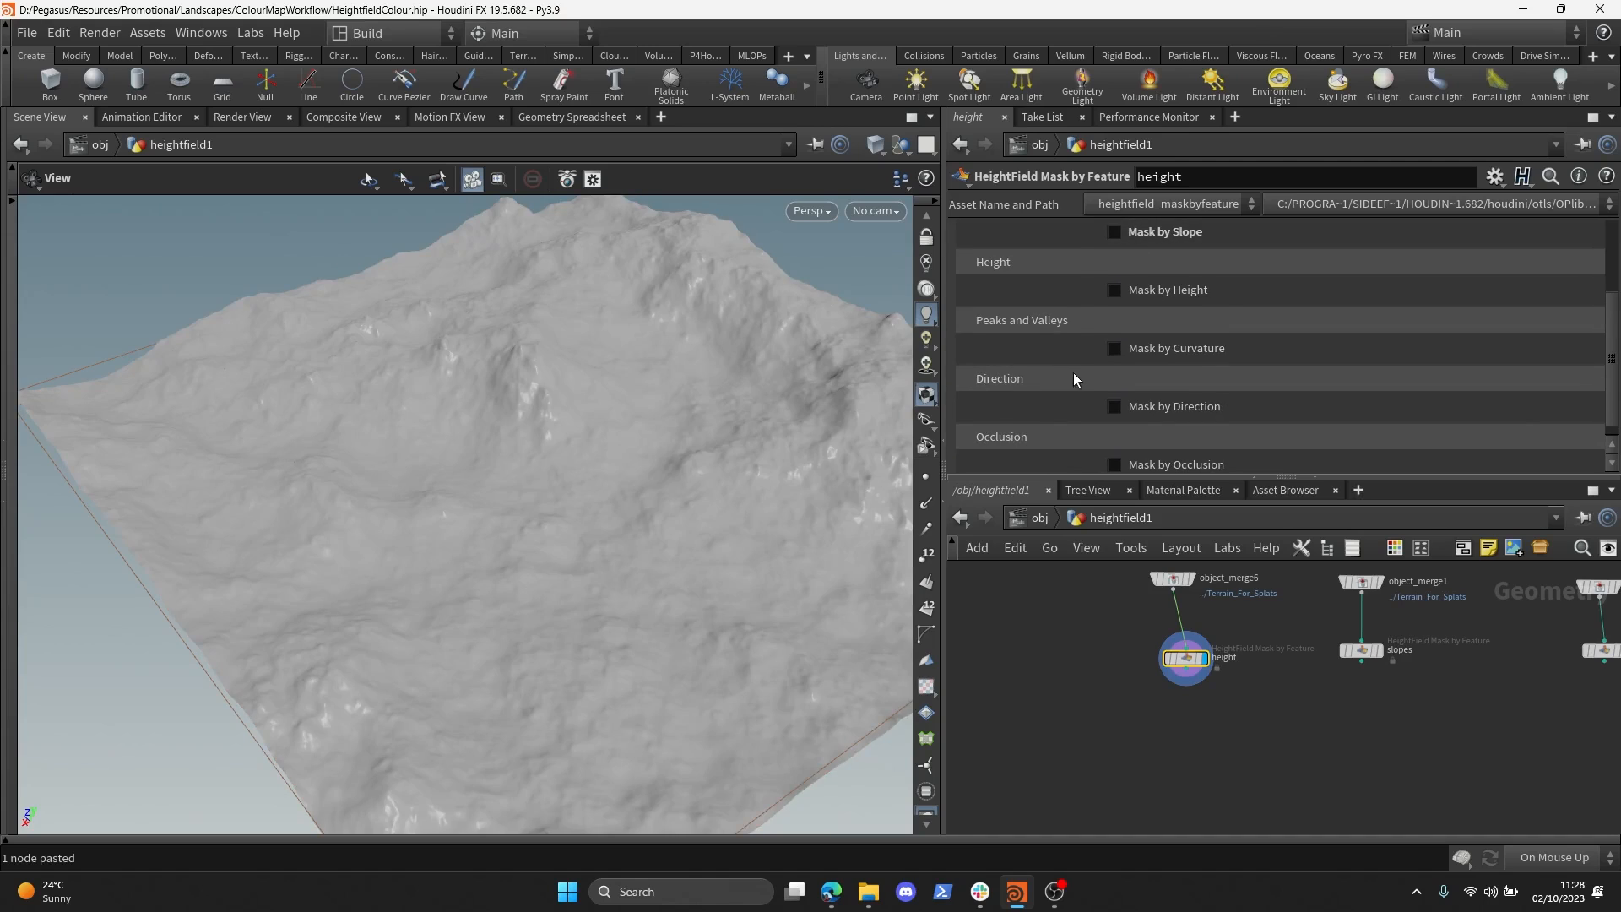
{"action": "left_click", "coordinate": [1163, 300]}
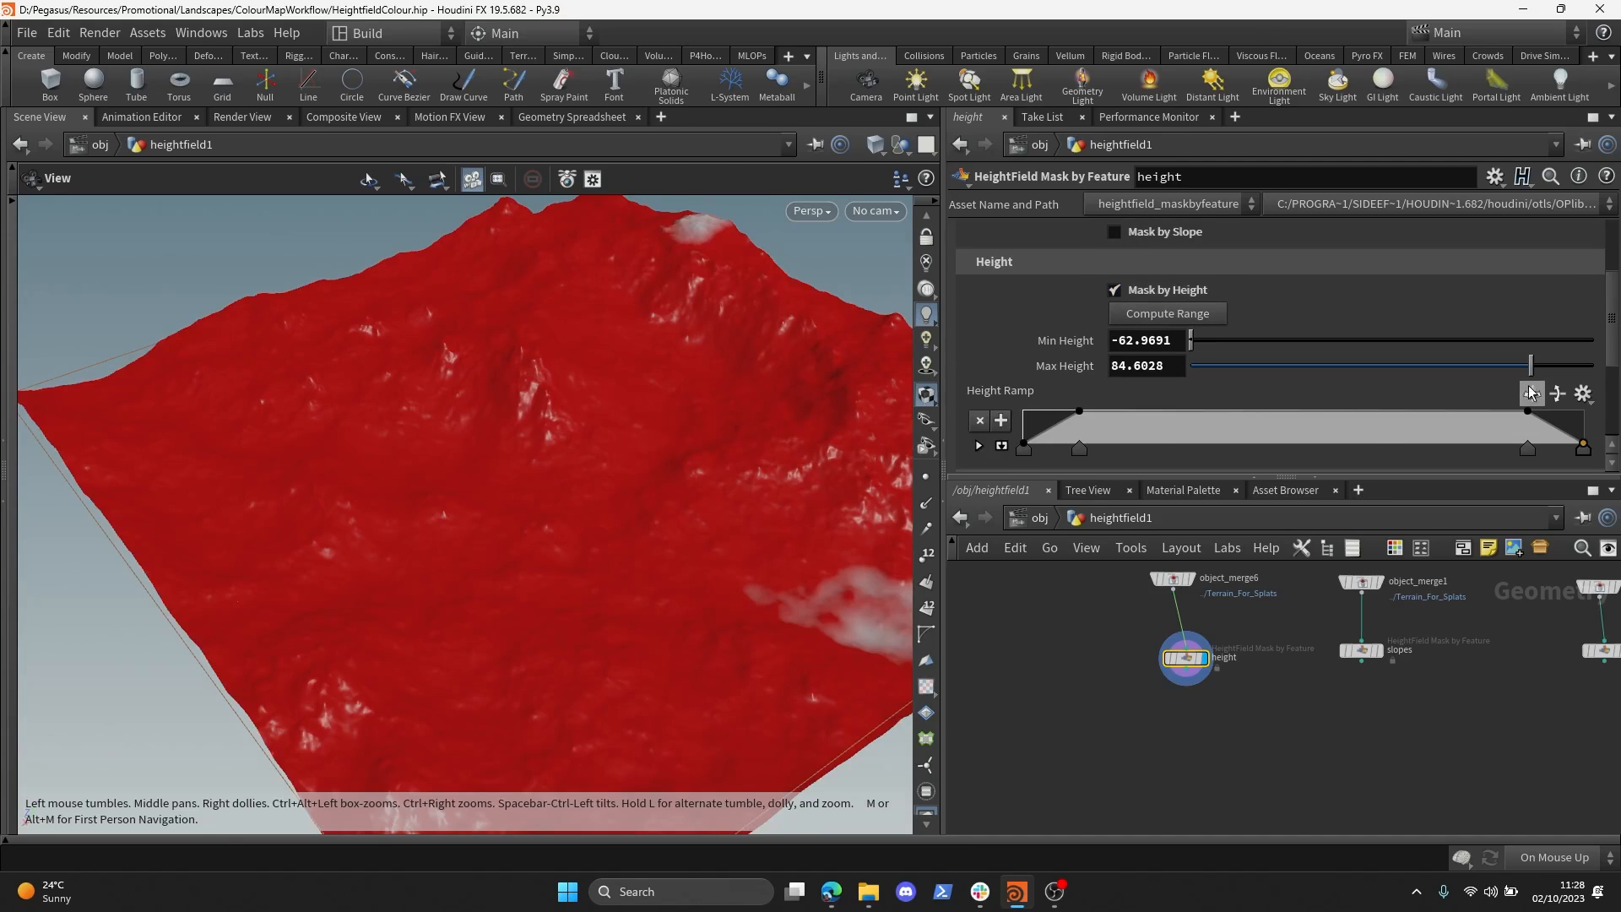
- Apply the Linear preset to the Height Ramp and view the height mask on the terrain
{"action": "left_click", "coordinate": [1532, 393]}
{"action": "left_click", "coordinate": [1557, 423]}
{"action": "left_click_drag", "start_coordinate": [641, 473], "coordinate": [597, 473]}
{"action": "middle_click_drag", "start_coordinate": [597, 474], "coordinate": [519, 415]}
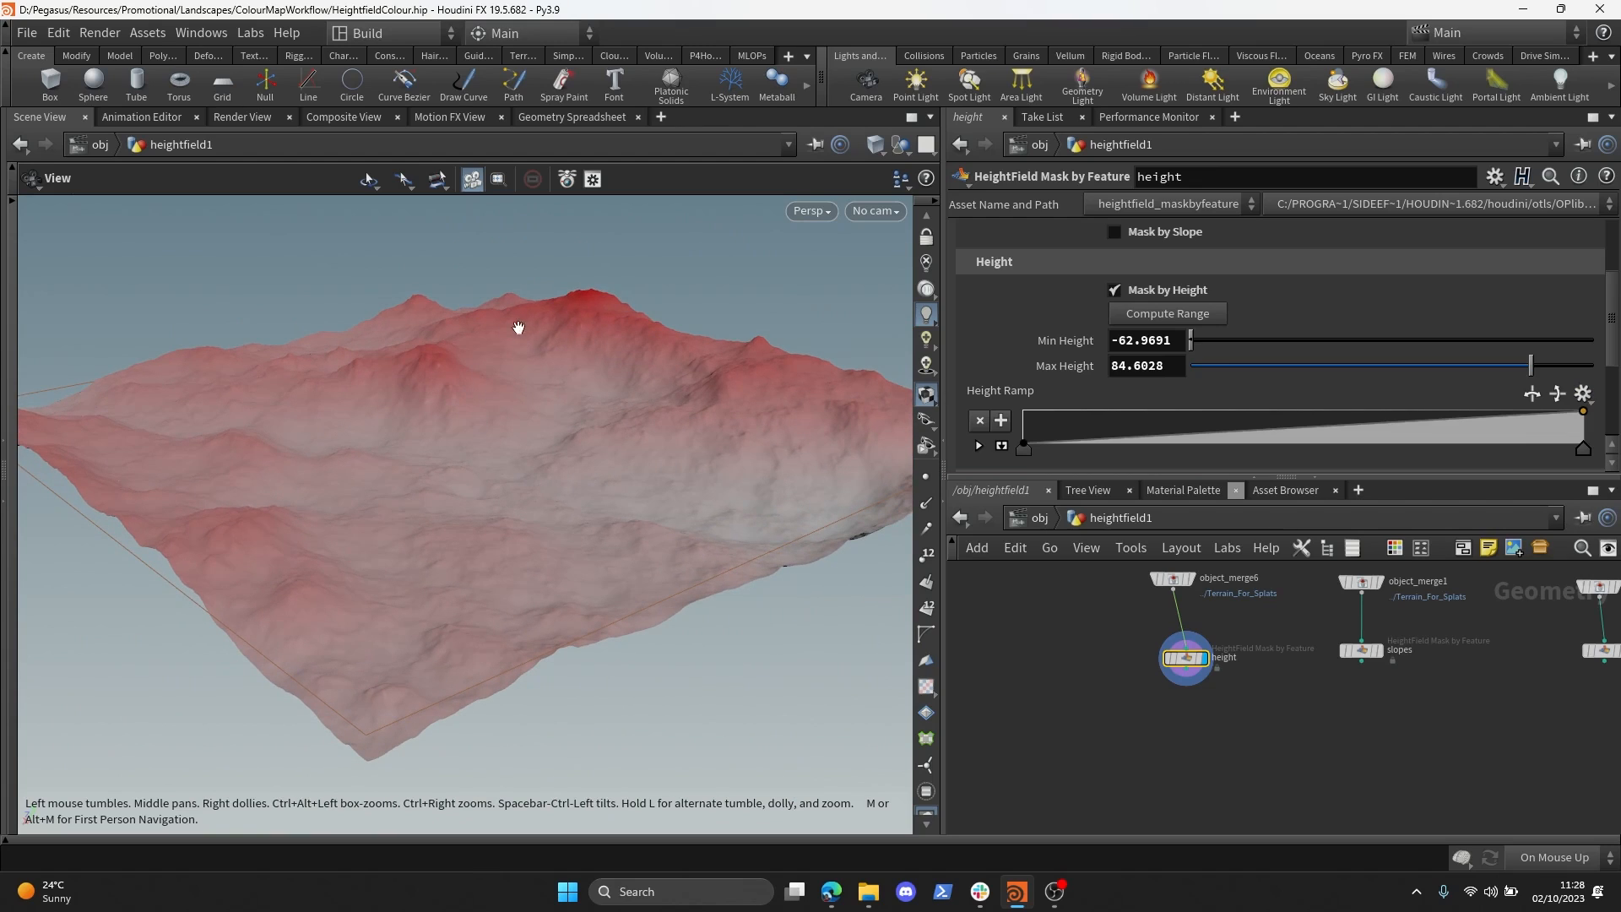
- Add an Object Merge node and set its Object 1 to the height node
{"action": "middle_click_drag", "start_coordinate": [1180, 724], "coordinate": [1252, 694]}
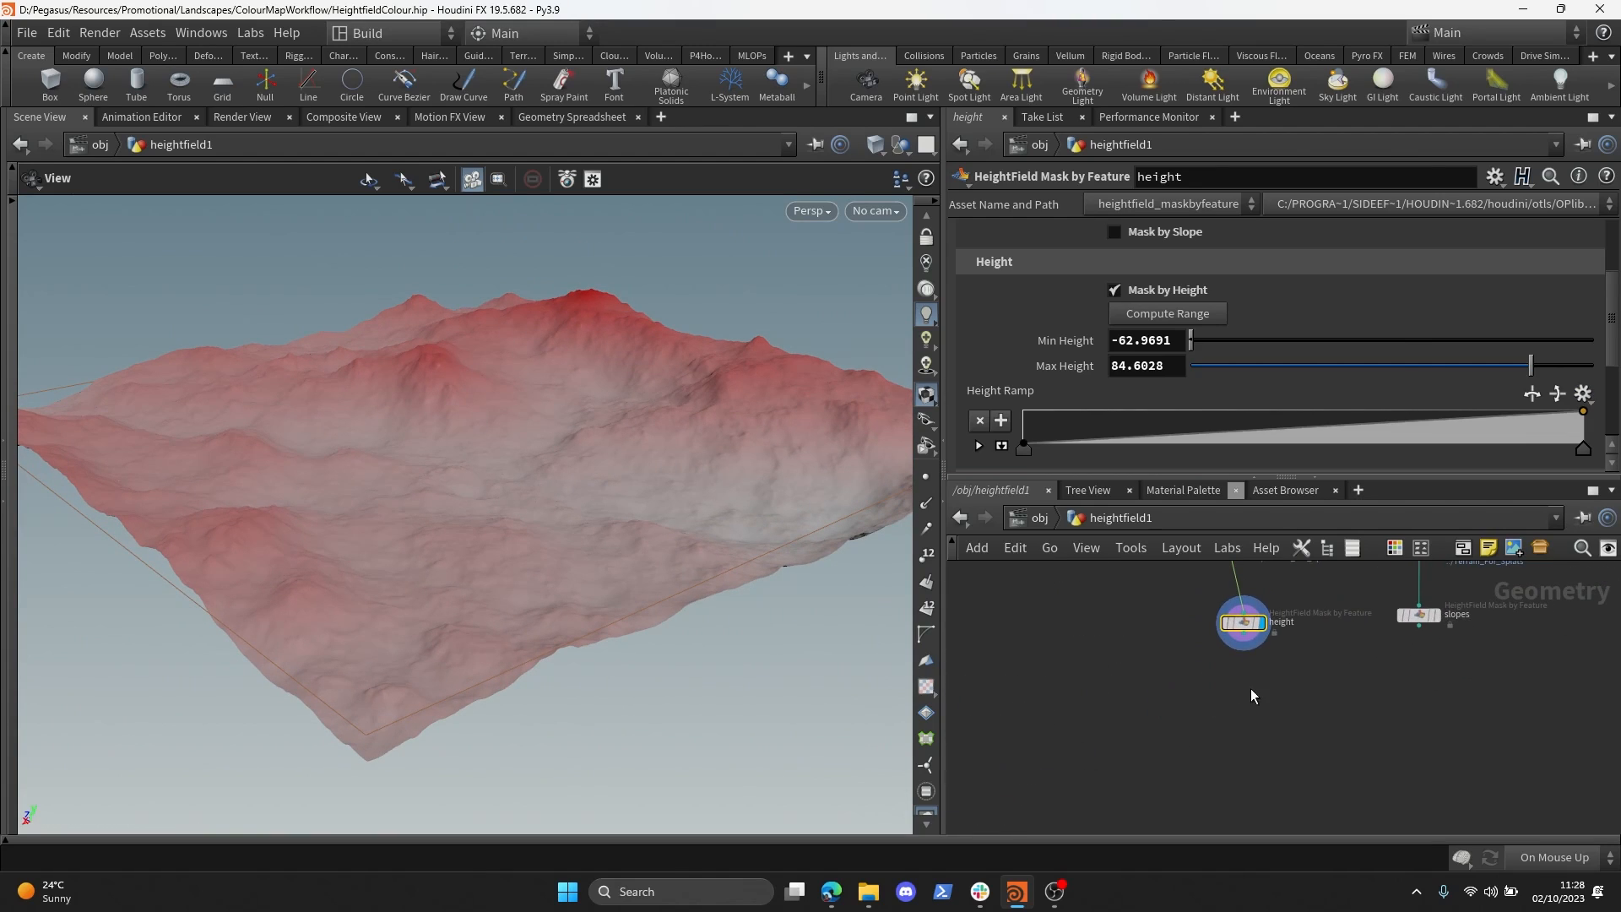
{"action": "key", "text": "Tab"}
{"action": "type", "text": "object"}
{"action": "key", "text": "Return"}
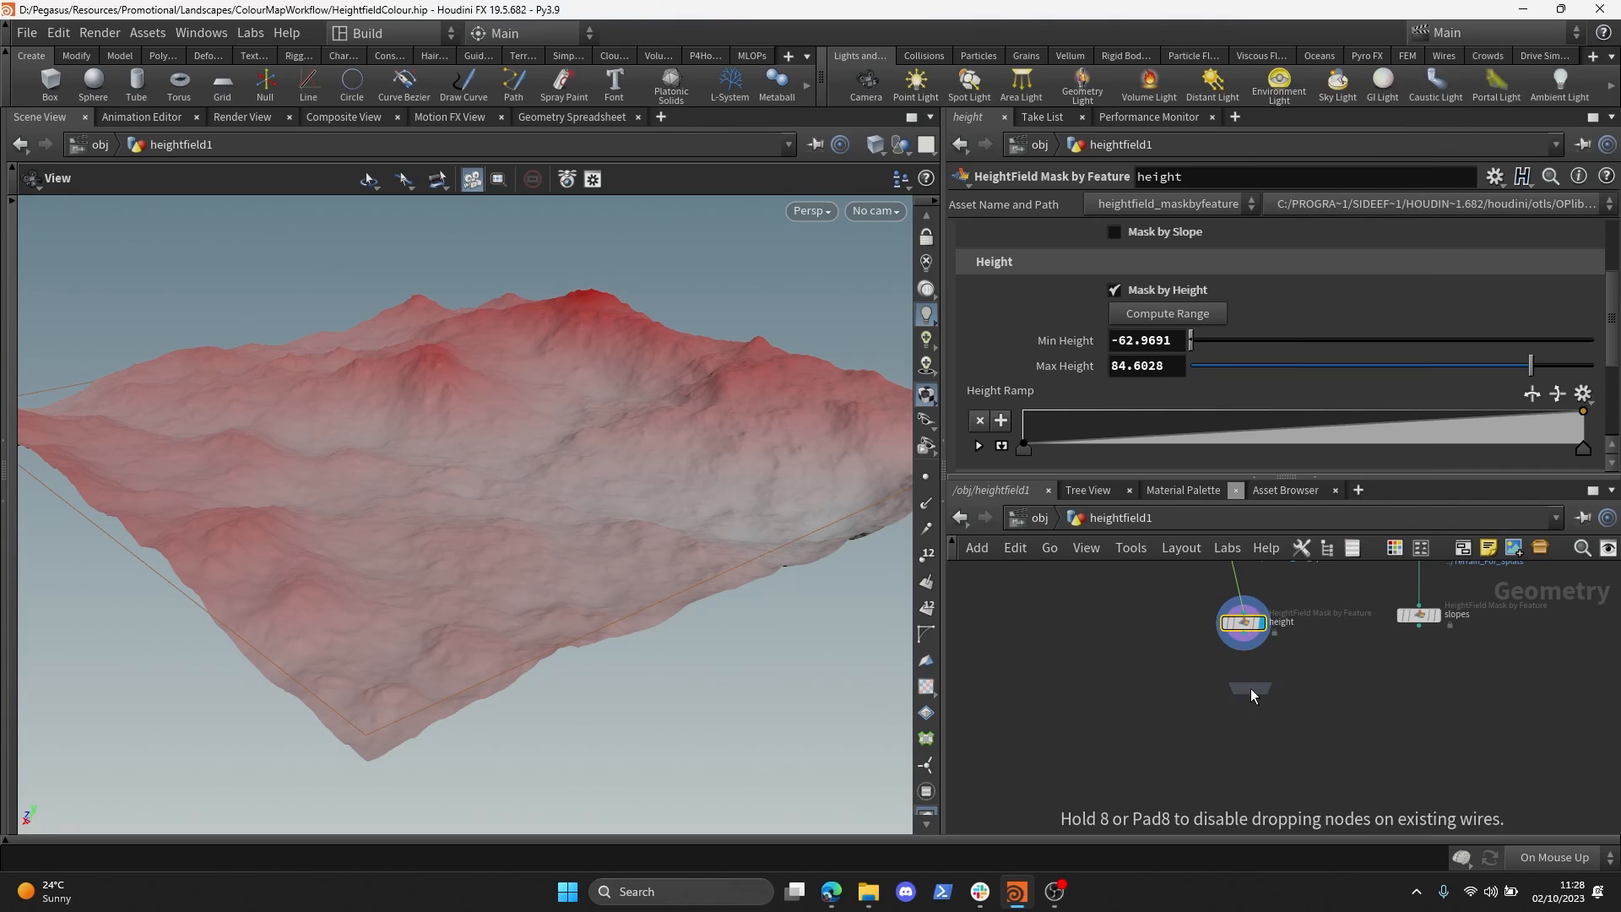
{"action": "left_click", "coordinate": [1203, 710]}
{"action": "left_click_drag", "start_coordinate": [1246, 607], "coordinate": [1259, 289]}
- Move the height object merge next to object_merge5 below the Terrain_For_Texturing null
{"action": "scroll", "coordinate": [1346, 679], "scroll_direction": "down", "scroll_amount": 3}
{"action": "middle_click_drag", "start_coordinate": [1346, 679], "coordinate": [1484, 614]}
{"action": "scroll", "coordinate": [1420, 621], "scroll_direction": "up", "scroll_amount": 2}
{"action": "left_click_drag", "start_coordinate": [1414, 633], "coordinate": [1235, 757]}
{"action": "middle_click_drag", "start_coordinate": [1186, 767], "coordinate": [1254, 662]}
{"action": "scroll", "coordinate": [1253, 663], "scroll_direction": "up", "scroll_amount": 2}
{"action": "left_click_drag", "start_coordinate": [1174, 703], "coordinate": [1081, 649]}
- Display object_merge5 and object_merge7 in turn to compare the texturing terrain with the height mask
{"action": "left_click", "coordinate": [1111, 623]}
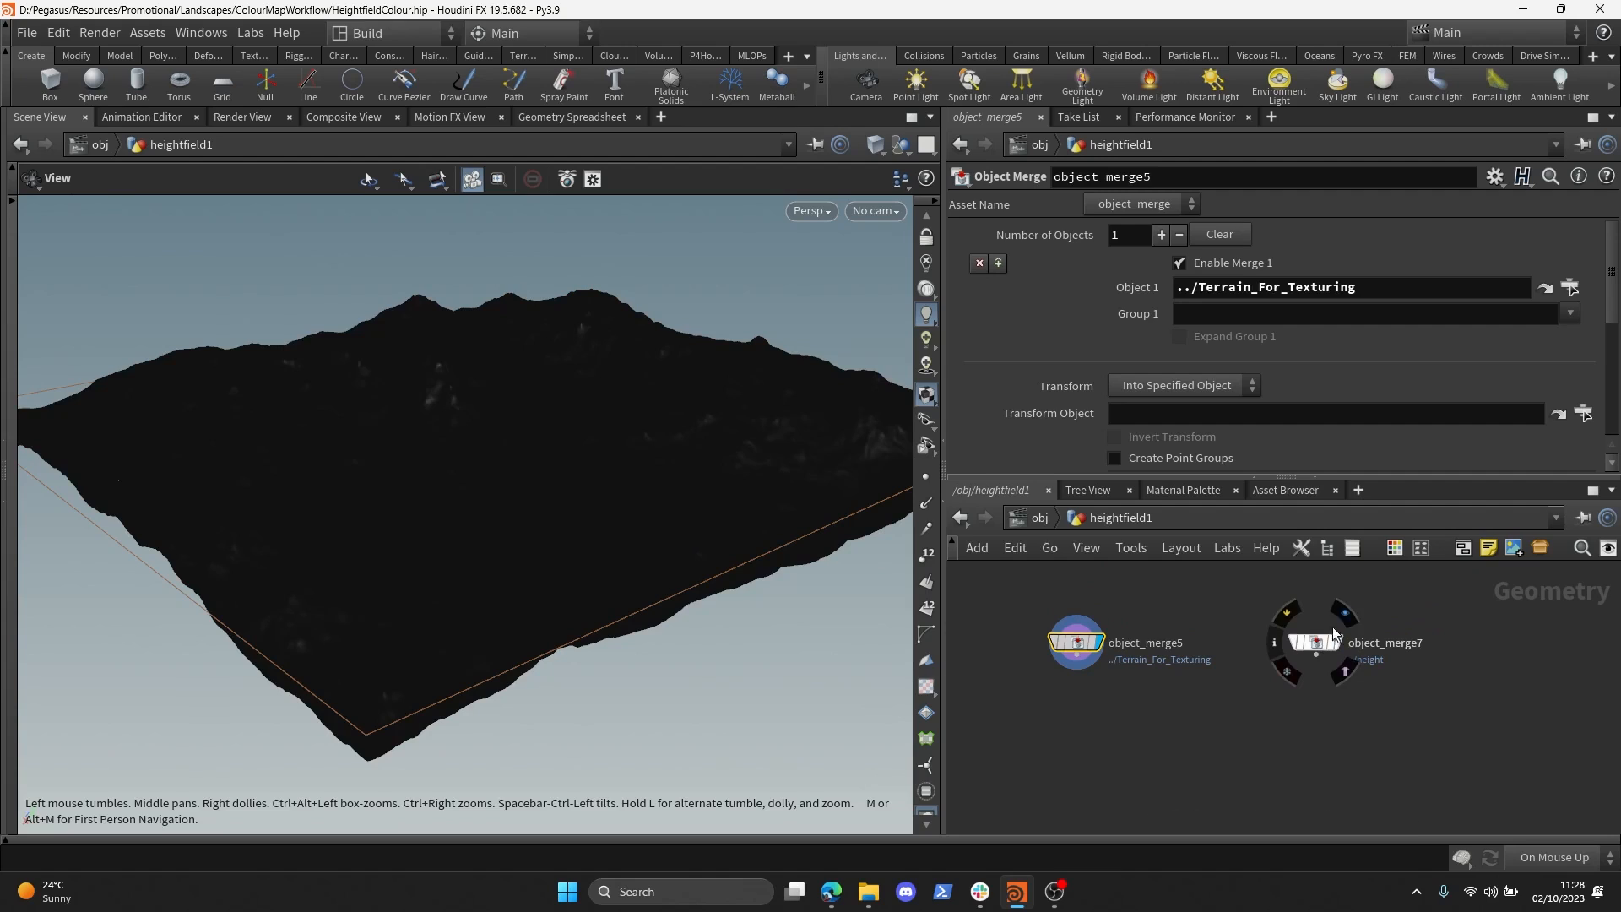
{"action": "left_click", "coordinate": [1332, 639]}
{"action": "left_click", "coordinate": [1327, 642]}
{"action": "scroll", "coordinate": [1203, 711], "scroll_direction": "down", "scroll_amount": 4}
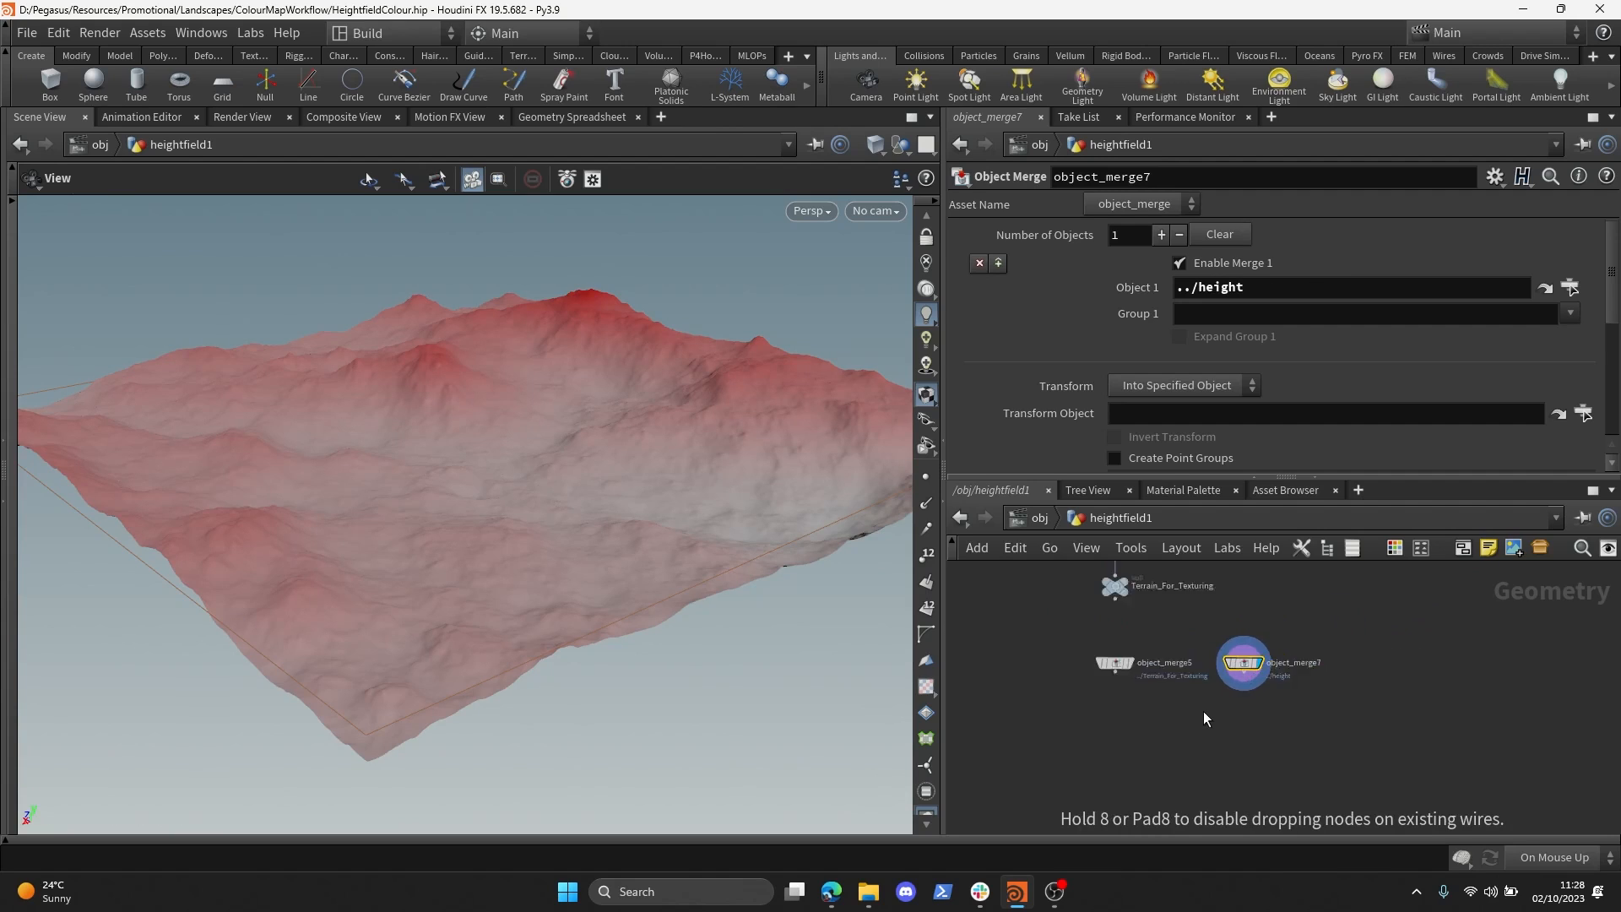
- Copy the existing tinting volume wrangle and paste it below the Terrain_For_Texturing and height object merges
{"action": "left_click_drag", "start_coordinate": [1345, 694], "coordinate": [1177, 676]}
{"action": "left_click", "coordinate": [1199, 731]}
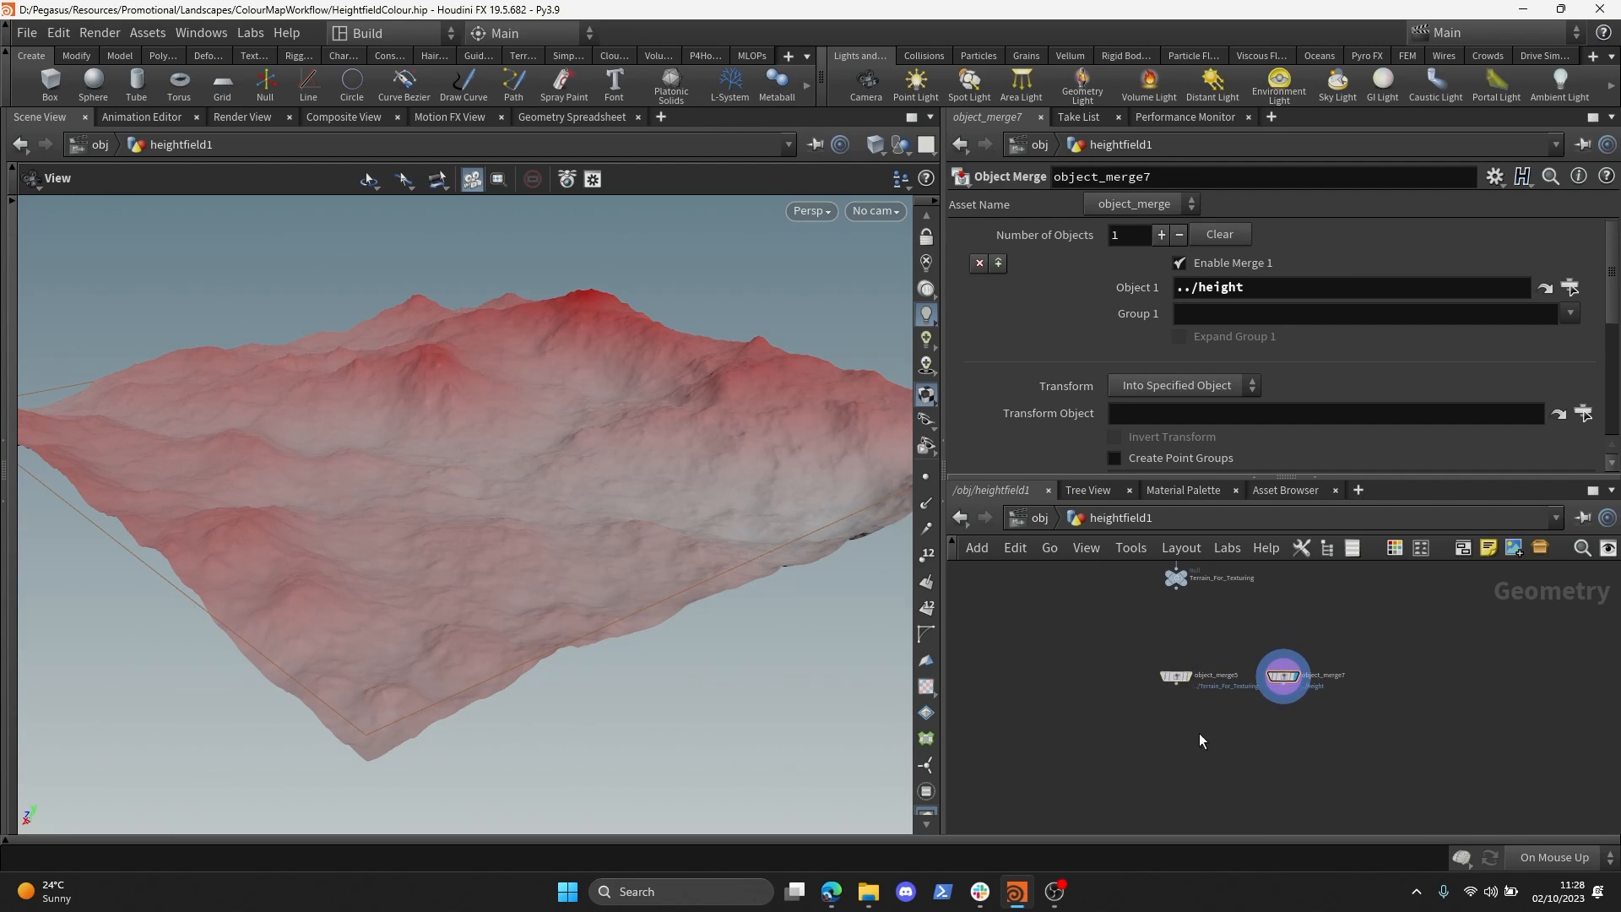
{"action": "scroll", "coordinate": [1182, 727], "scroll_direction": "down", "scroll_amount": 3}
{"action": "middle_click_drag", "start_coordinate": [1114, 722], "coordinate": [1312, 696]}
{"action": "scroll", "coordinate": [1167, 702], "scroll_direction": "up", "scroll_amount": 3}
{"action": "left_click", "coordinate": [1137, 662]}
{"action": "key", "text": "ctrl+c"}
{"action": "middle_click_drag", "start_coordinate": [1406, 676], "coordinate": [1133, 653]}
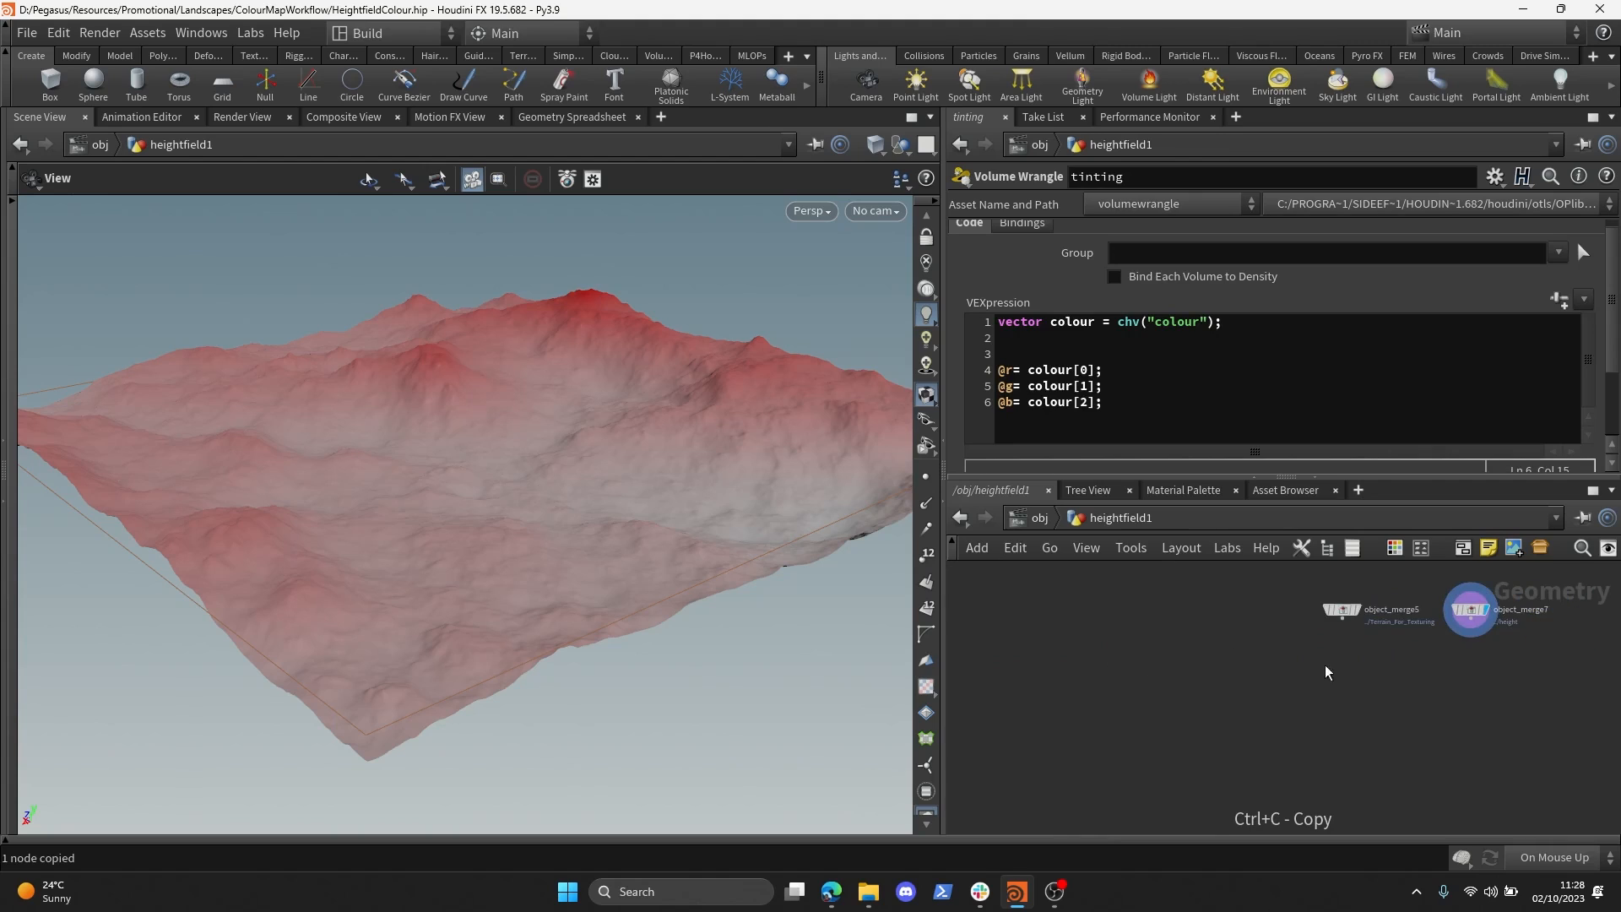
{"action": "key", "text": "ctrl+v"}
{"action": "middle_click_drag", "start_coordinate": [1325, 665], "coordinate": [1244, 699]}
{"action": "left_click", "coordinate": [1225, 693]}
{"action": "key", "text": "y"}
{"action": "left_click_drag", "start_coordinate": [1177, 685], "coordinate": [1217, 664]}
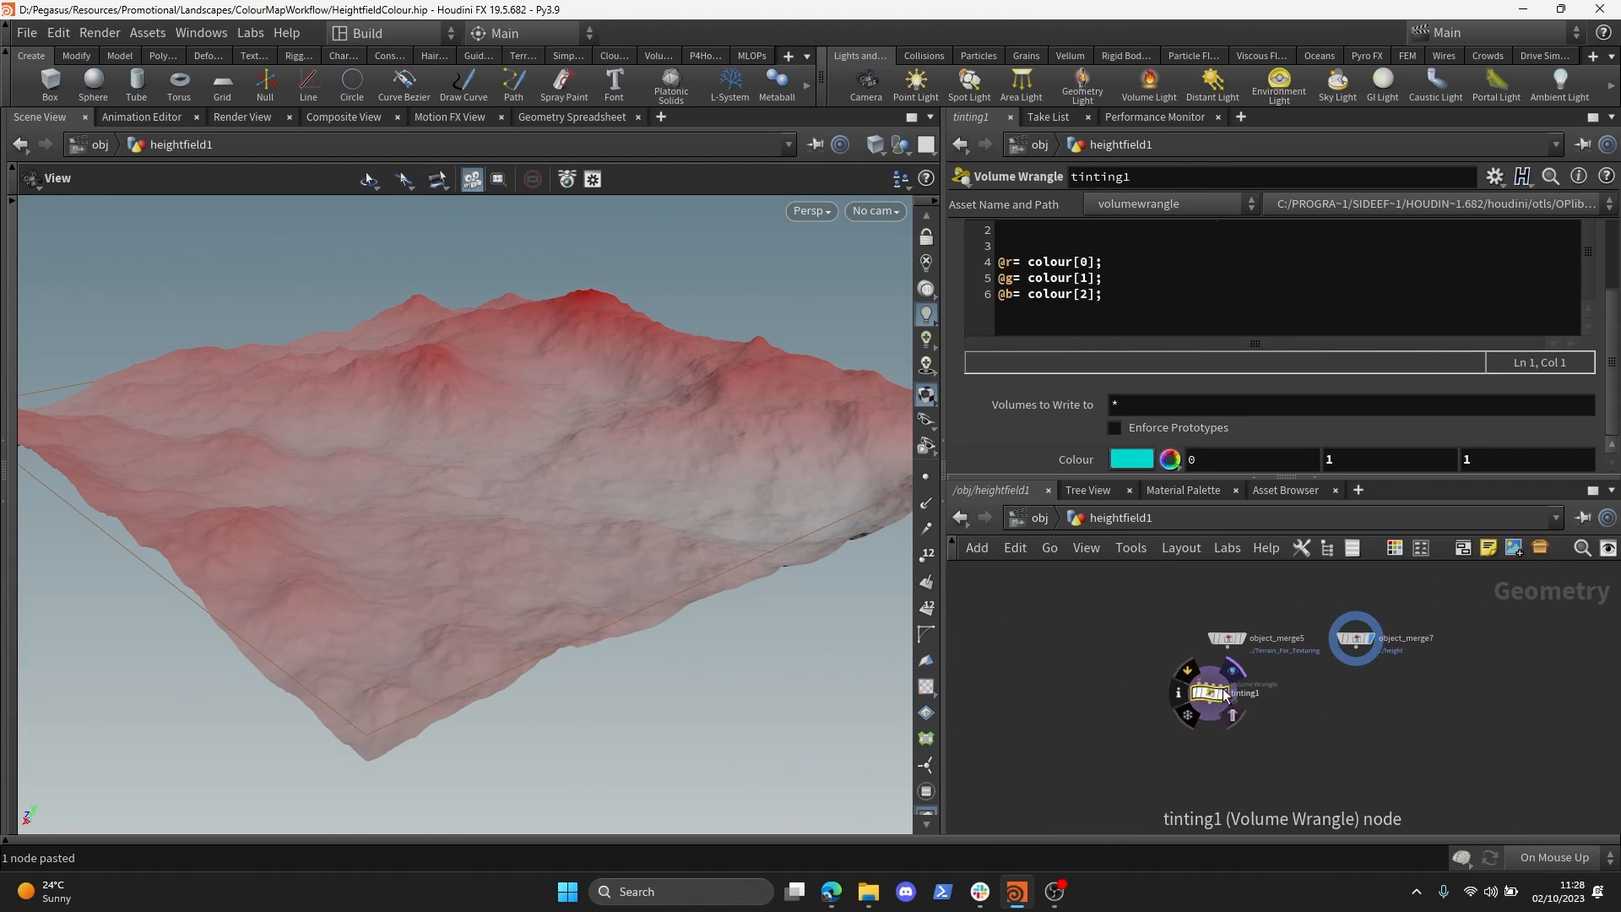
- Wire object_merge5 into the first input of the copied tinting wrangle, display it and review its r, g, b assignments
{"action": "left_click", "coordinate": [1225, 693]}
{"action": "middle_click_drag", "start_coordinate": [1305, 699], "coordinate": [1160, 696]}
{"action": "scroll", "coordinate": [1190, 679], "scroll_direction": "up", "scroll_amount": 3}
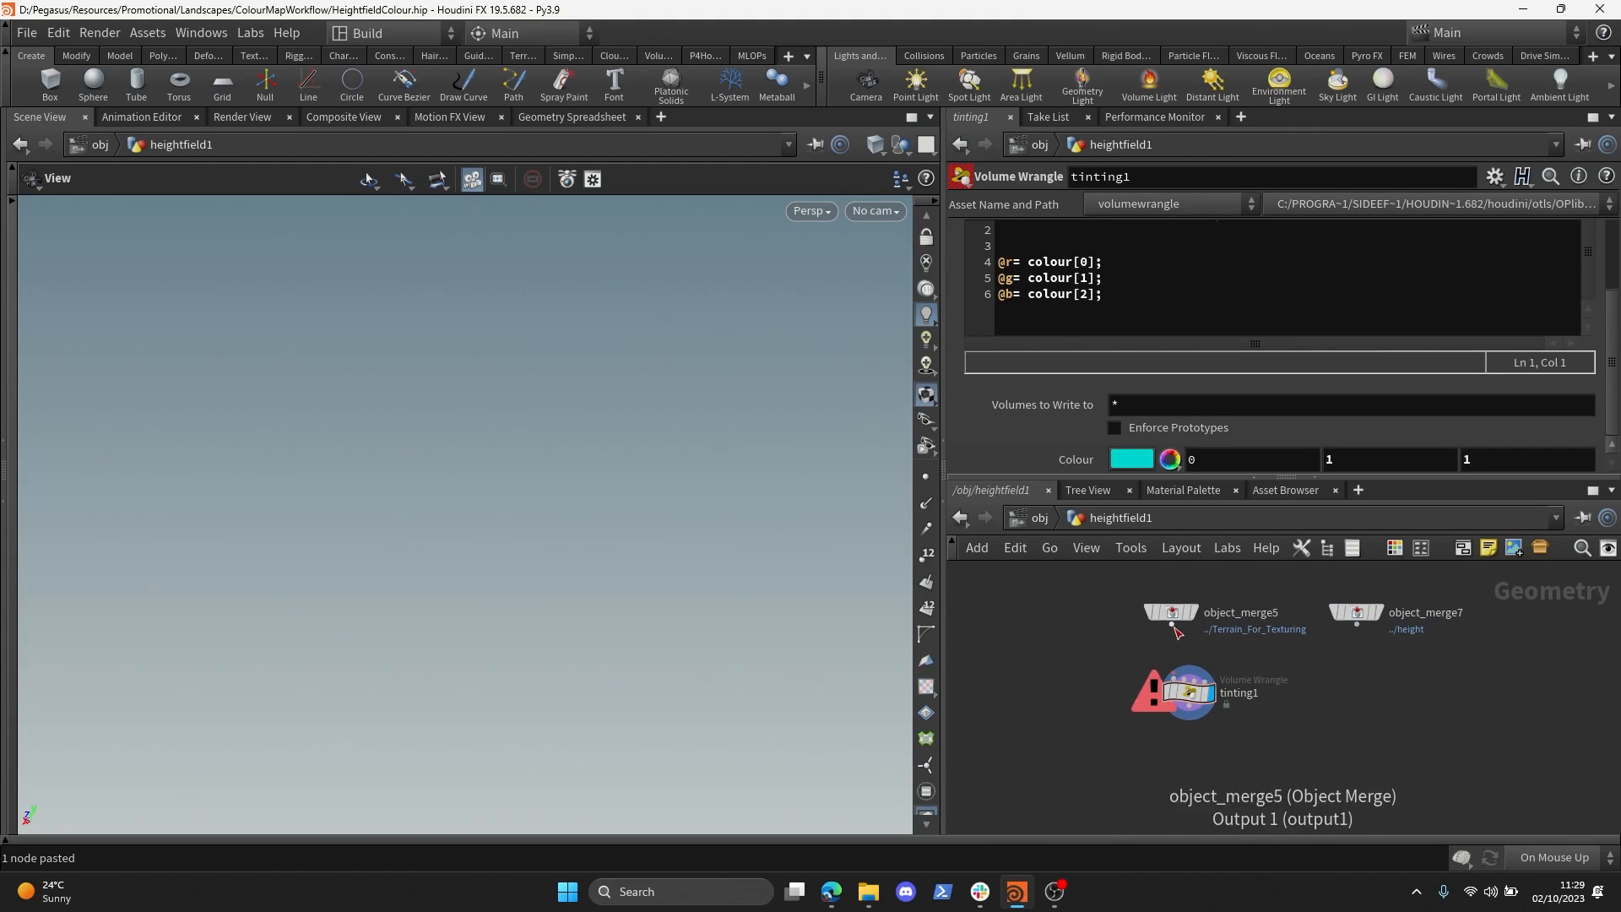
{"action": "left_click_drag", "start_coordinate": [1172, 622], "coordinate": [1190, 691]}
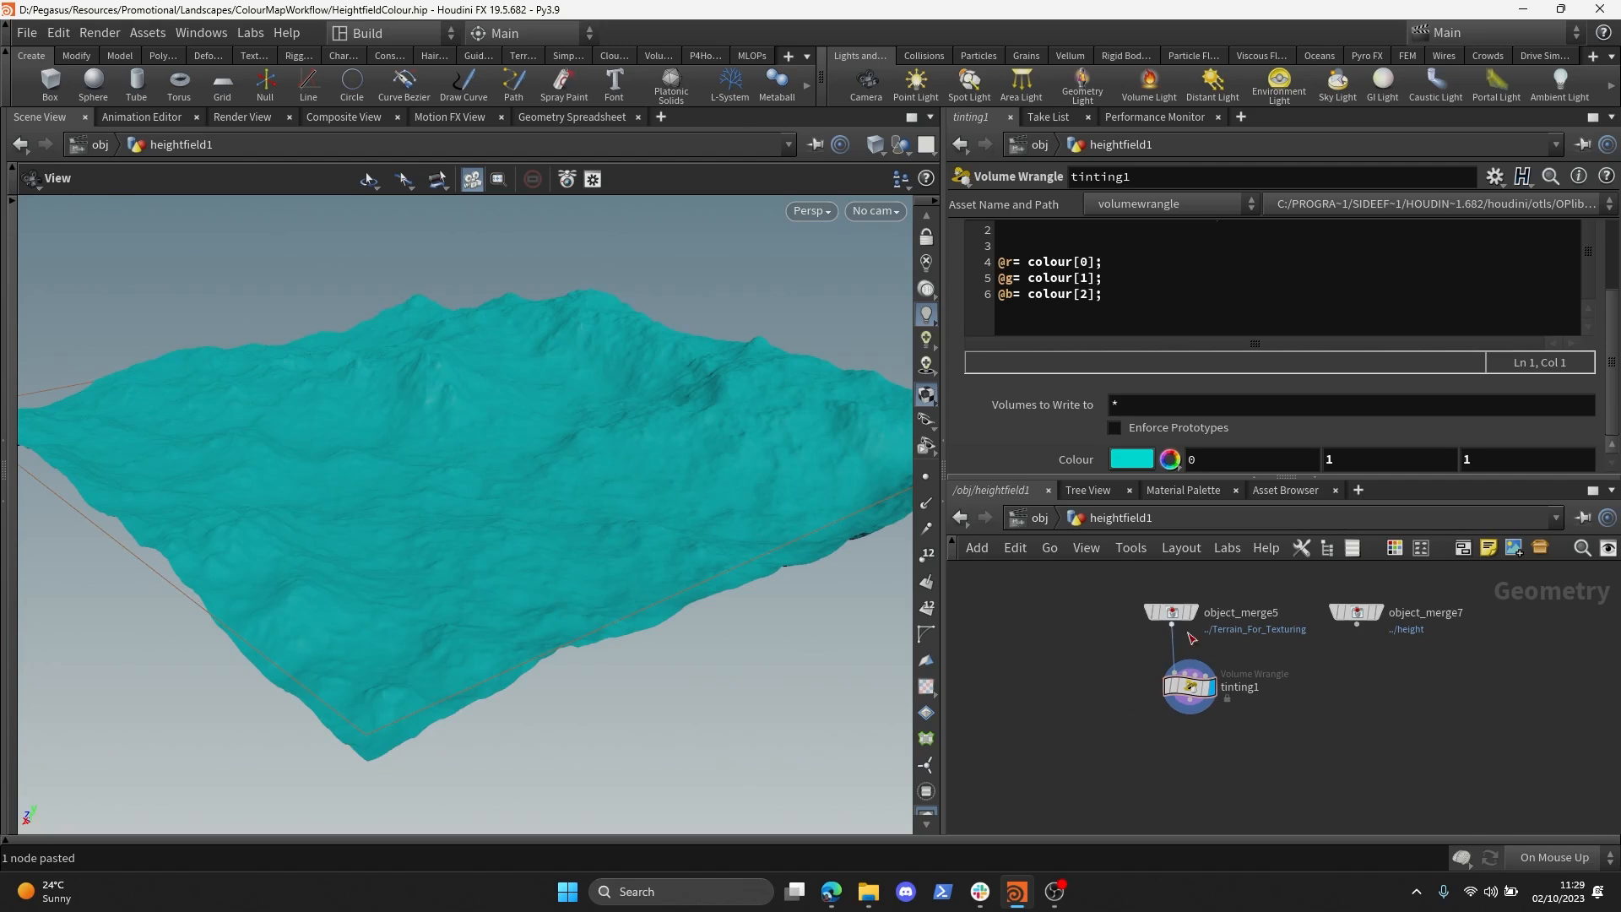
{"action": "scroll", "coordinate": [1036, 347], "scroll_direction": "up", "scroll_amount": 3}
{"action": "left_click_drag", "start_coordinate": [1126, 413], "coordinate": [998, 369]}
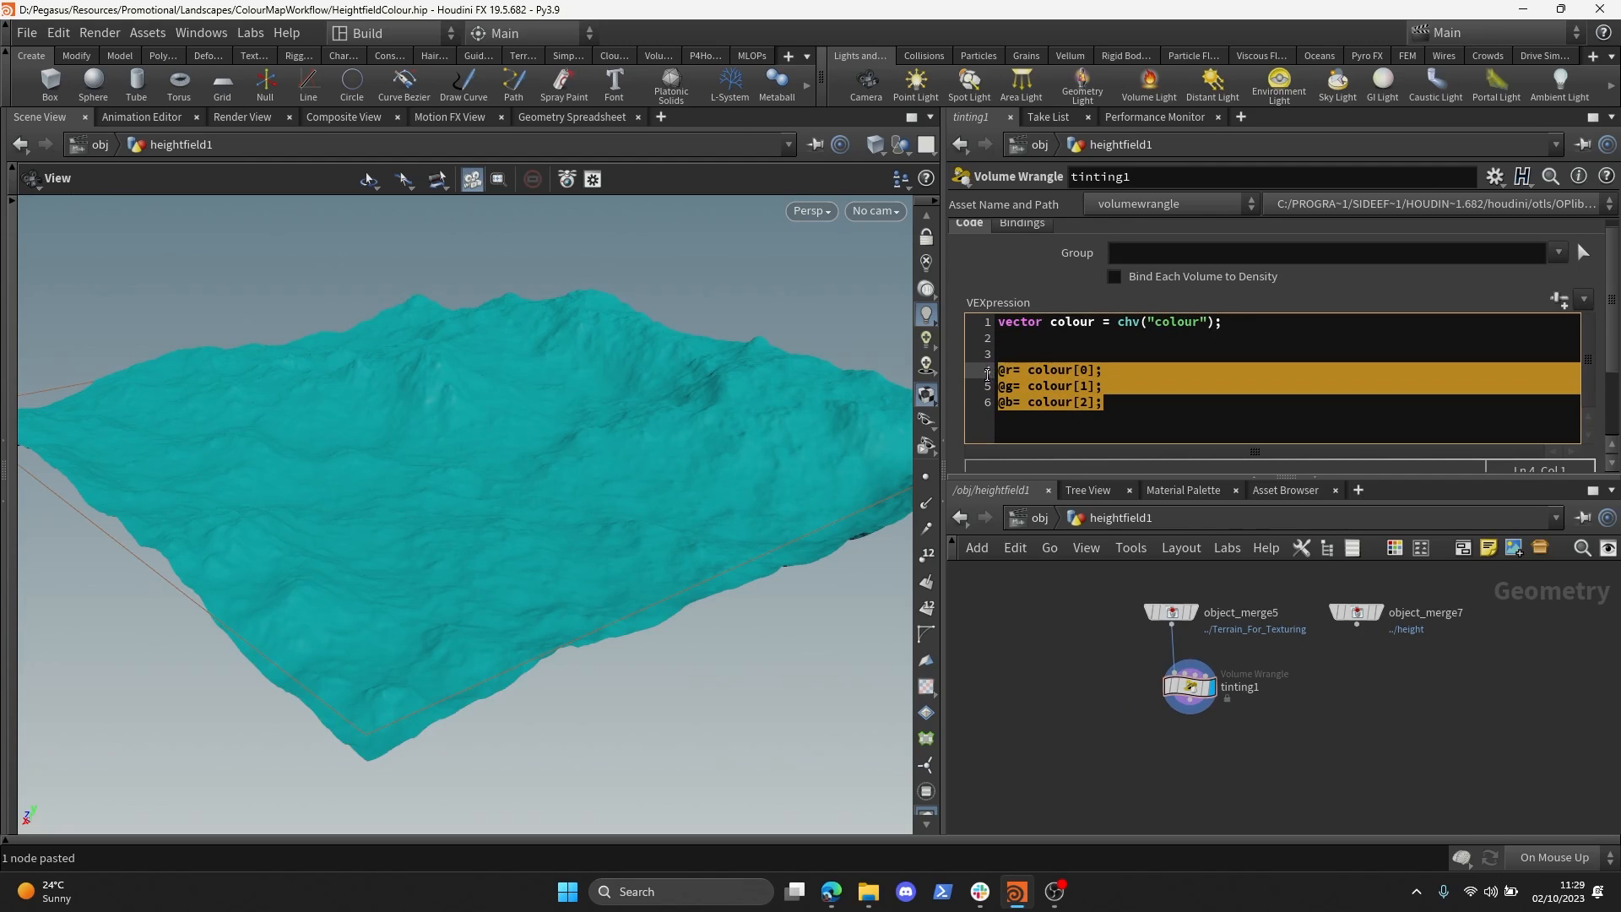
{"action": "left_click", "coordinate": [1104, 370]}
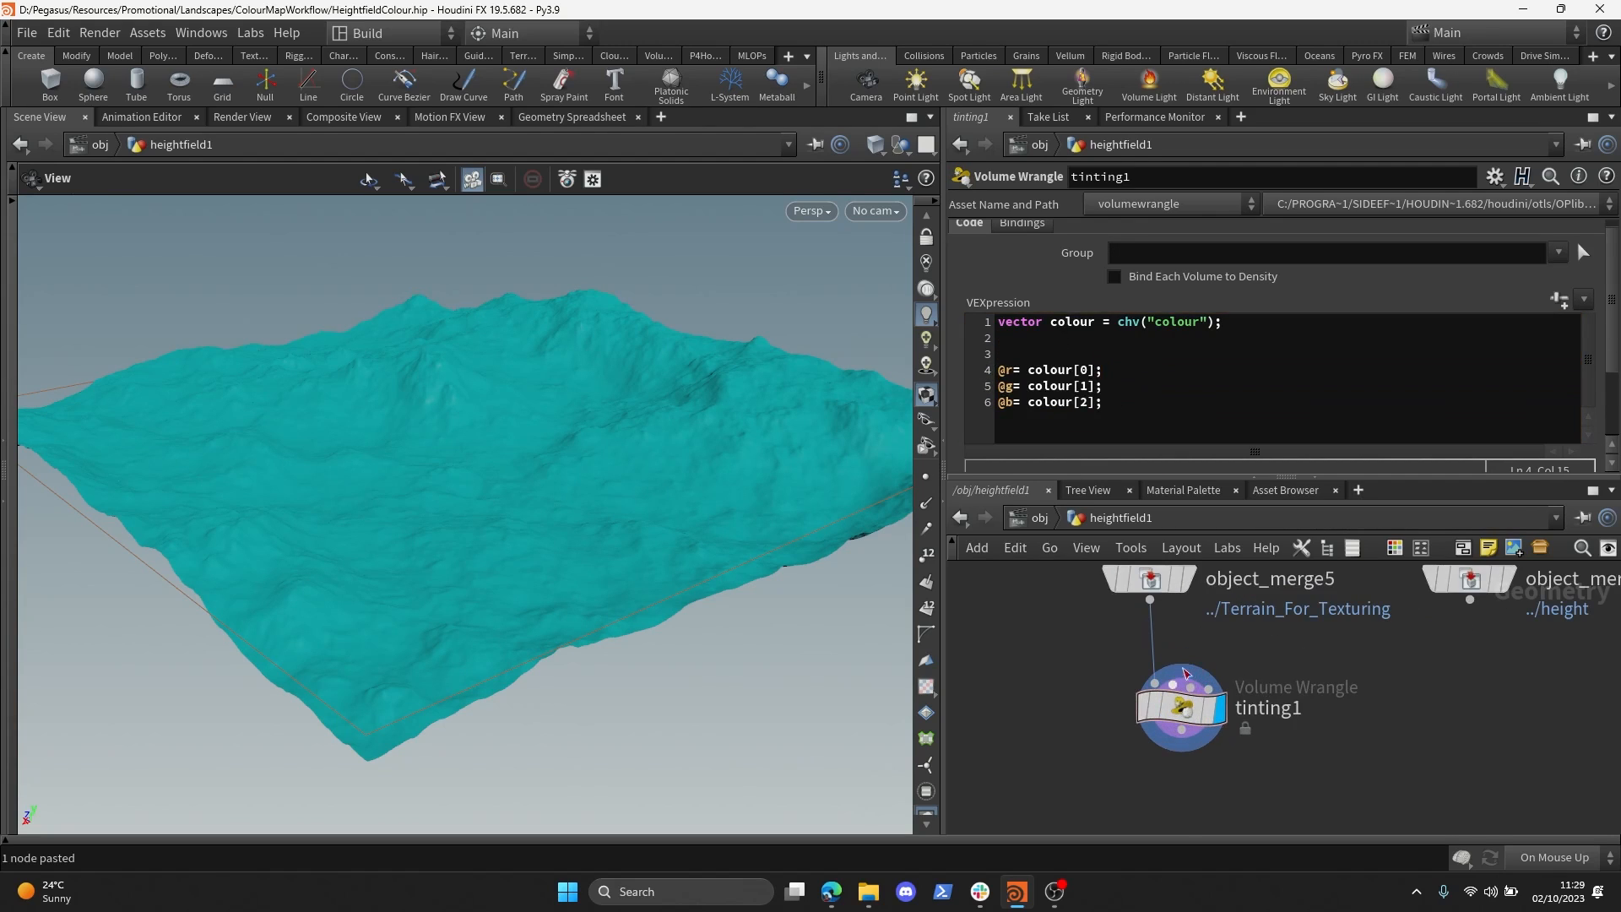
- Wire the height object merge into the tinting wrangle's second input and display the height mask
{"action": "left_click", "coordinate": [1356, 624]}
{"action": "scroll", "coordinate": [1347, 645], "scroll_direction": "up", "scroll_amount": 3}
{"action": "left_click", "coordinate": [1203, 687]}
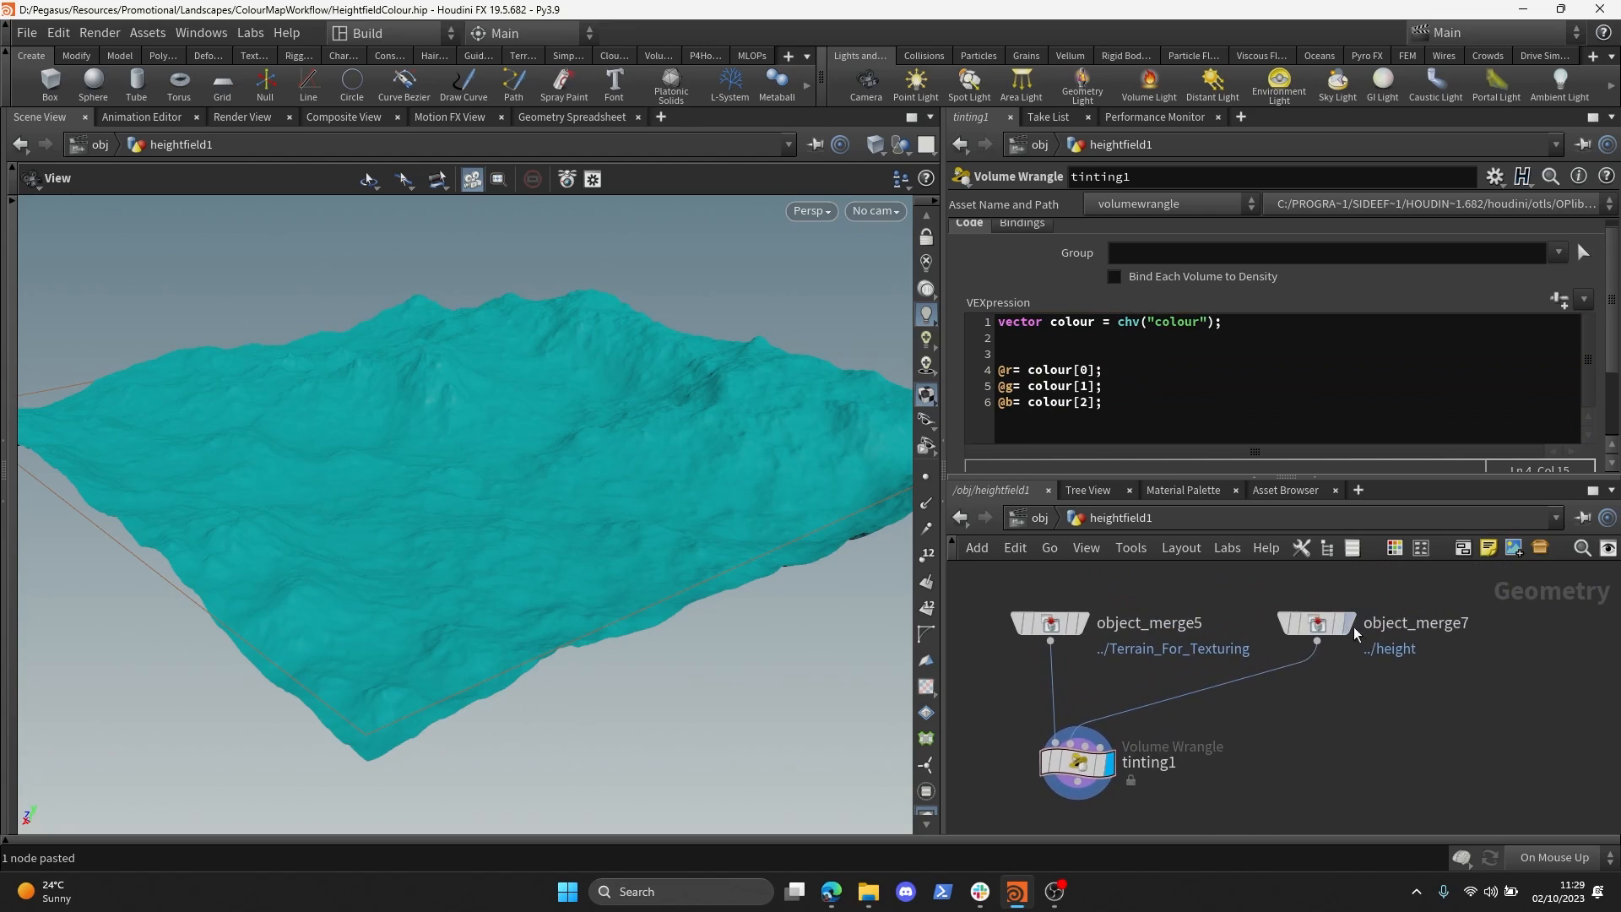
{"action": "left_click", "coordinate": [1345, 623]}
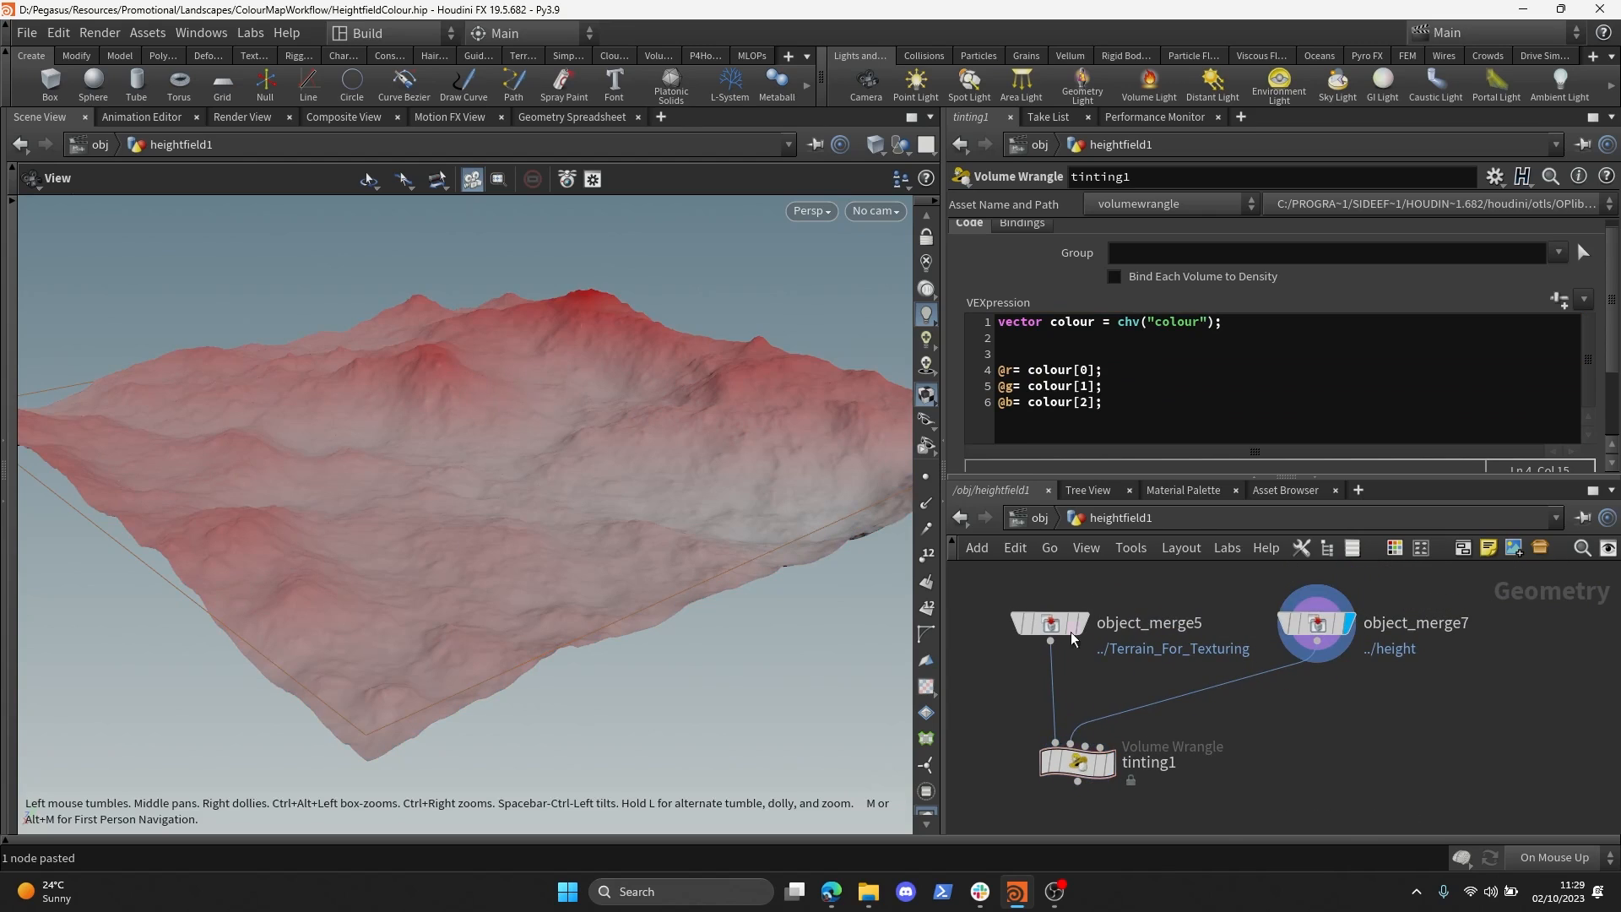
- Enlarge the parameter area and move the tinting wrangle and height object merge apart to make room between them
{"action": "scroll", "coordinate": [1303, 684], "scroll_direction": "down", "scroll_amount": 2}
{"action": "left_click", "coordinate": [1080, 790]}
{"action": "scroll", "coordinate": [1267, 658], "scroll_direction": "down", "scroll_amount": 3}
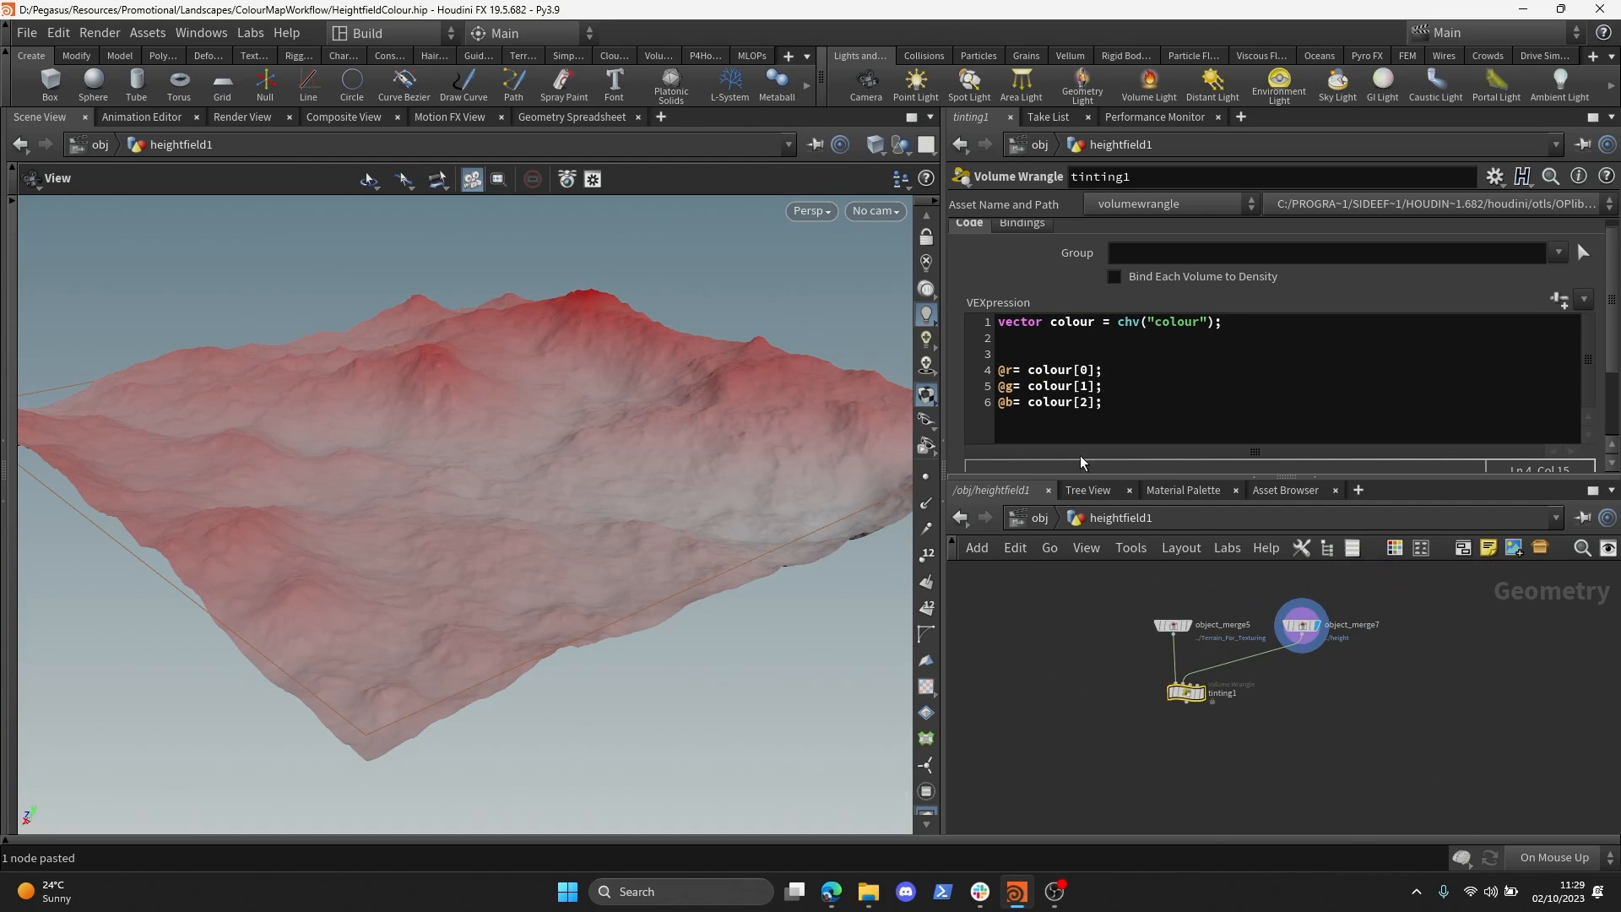
{"action": "left_click_drag", "start_coordinate": [1085, 478], "coordinate": [1087, 522]}
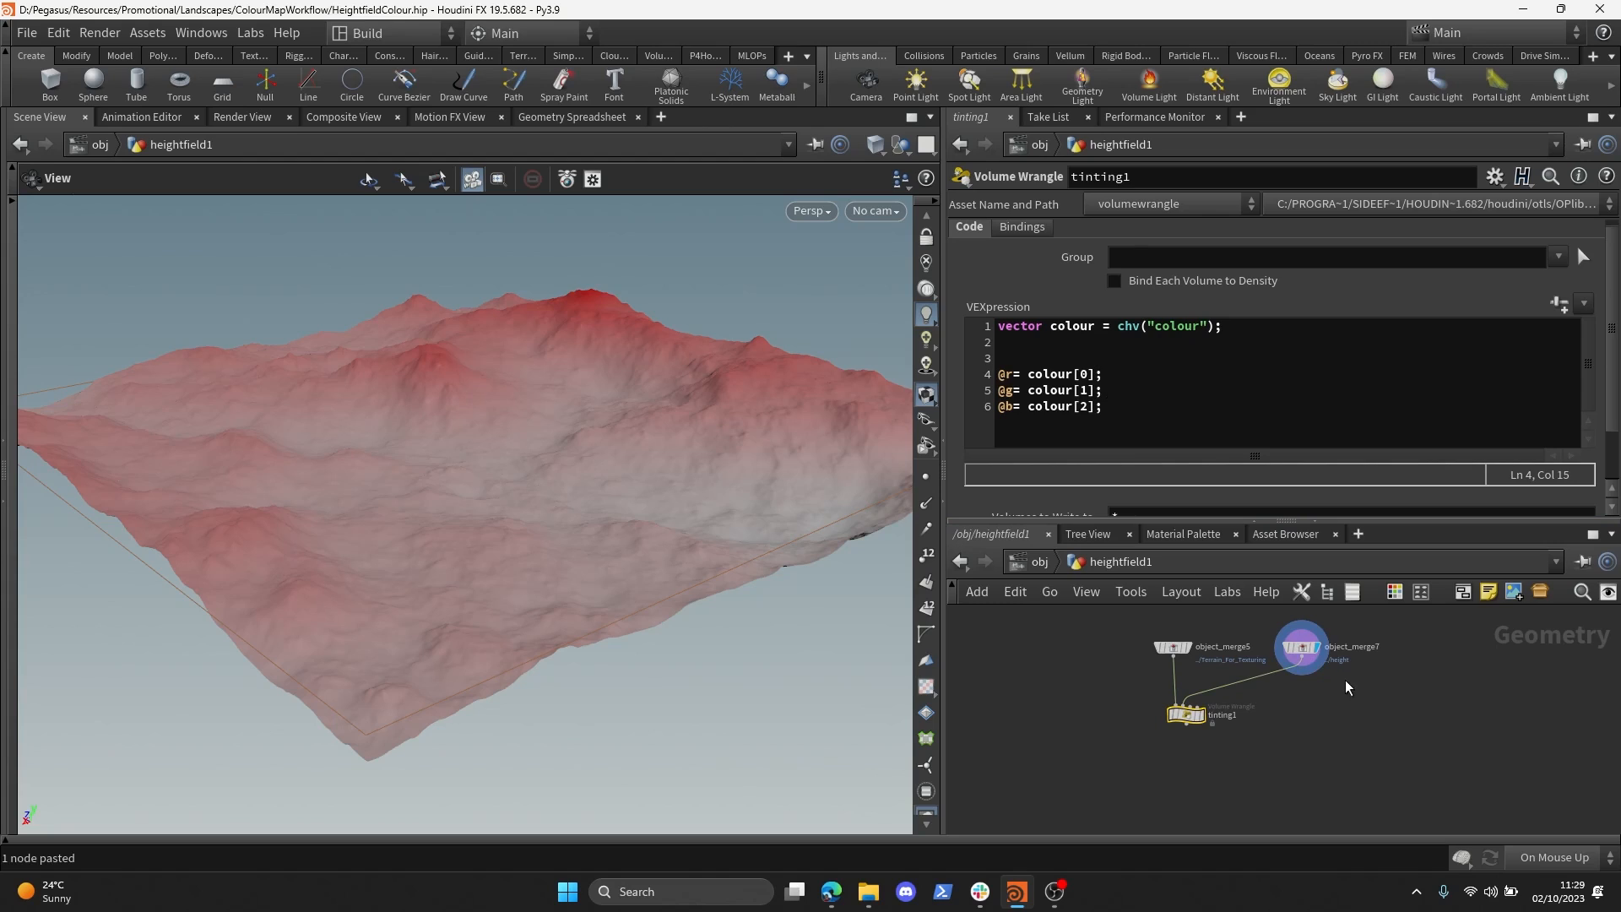
{"action": "middle_click_drag", "start_coordinate": [1258, 714], "coordinate": [1263, 722]}
{"action": "left_click_drag", "start_coordinate": [1193, 723], "coordinate": [1195, 758]}
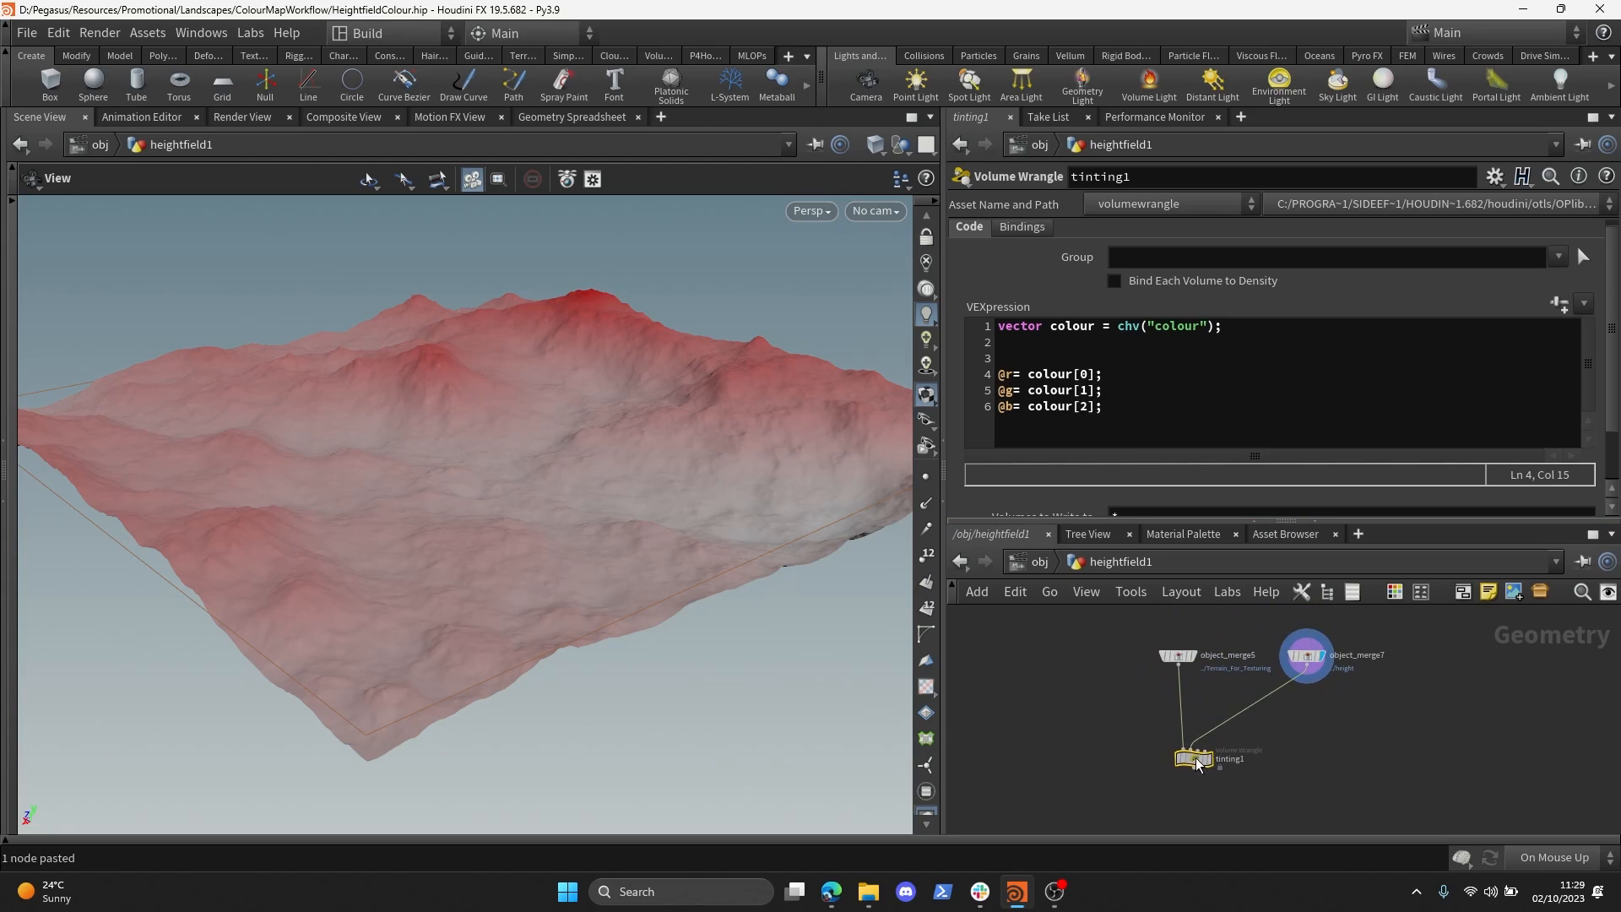
{"action": "left_click_drag", "start_coordinate": [1307, 655], "coordinate": [1321, 656]}
{"action": "middle_click_drag", "start_coordinate": [1301, 732], "coordinate": [1306, 705]}
{"action": "scroll", "coordinate": [1187, 691], "scroll_direction": "up", "scroll_amount": 1}
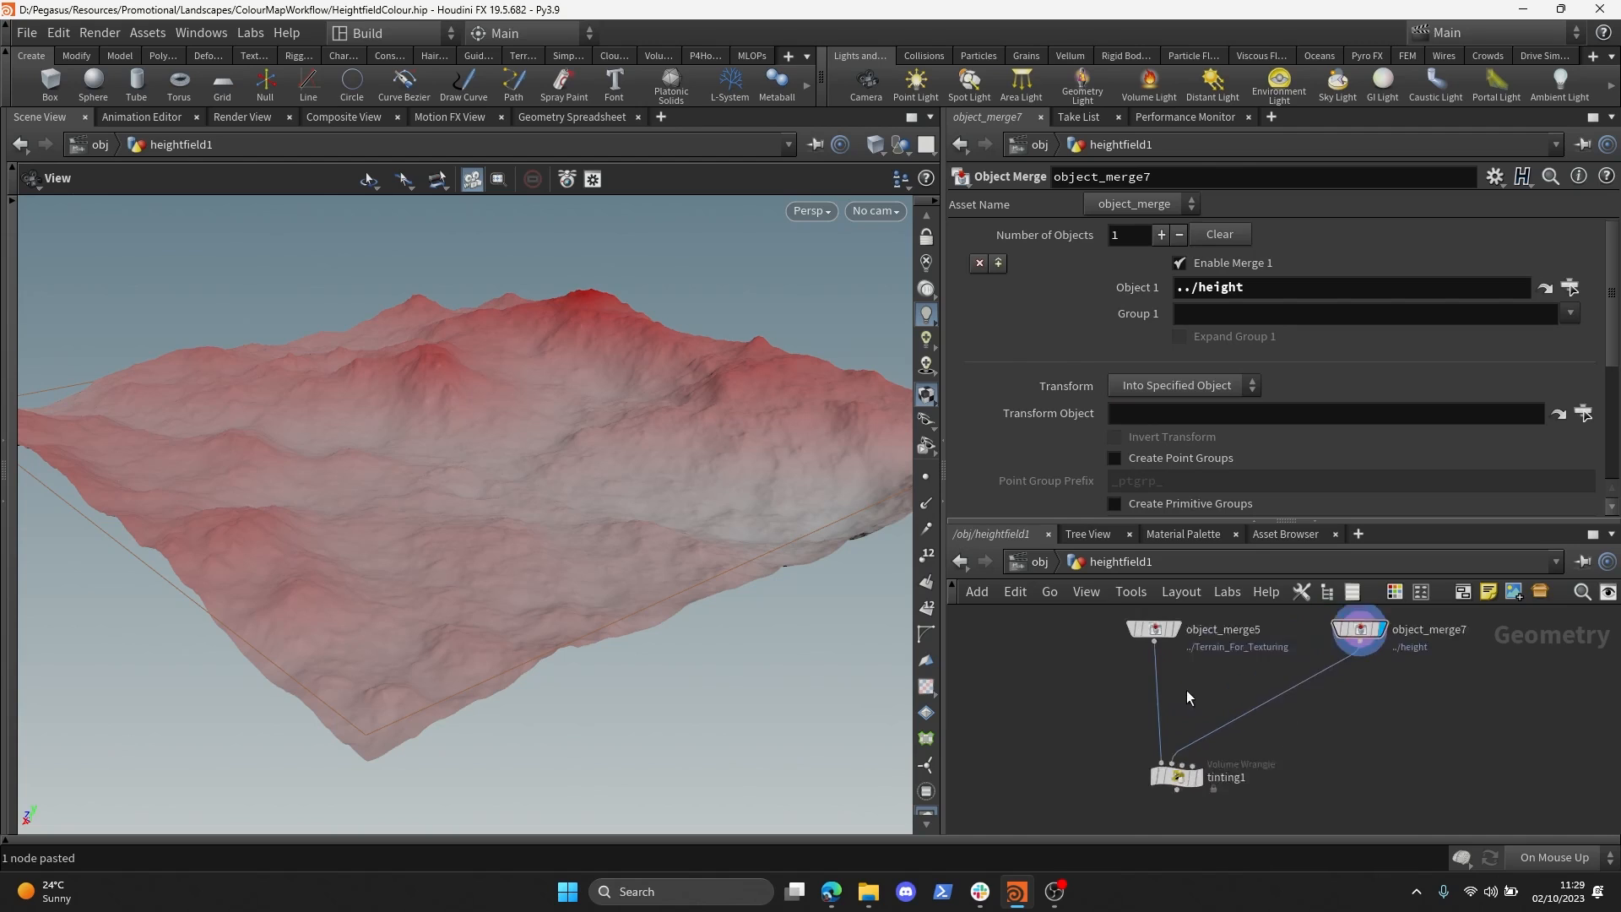
- Add a HeightField Layer node between the two object merges and the tinting wrangle
{"action": "key", "text": "Tab"}
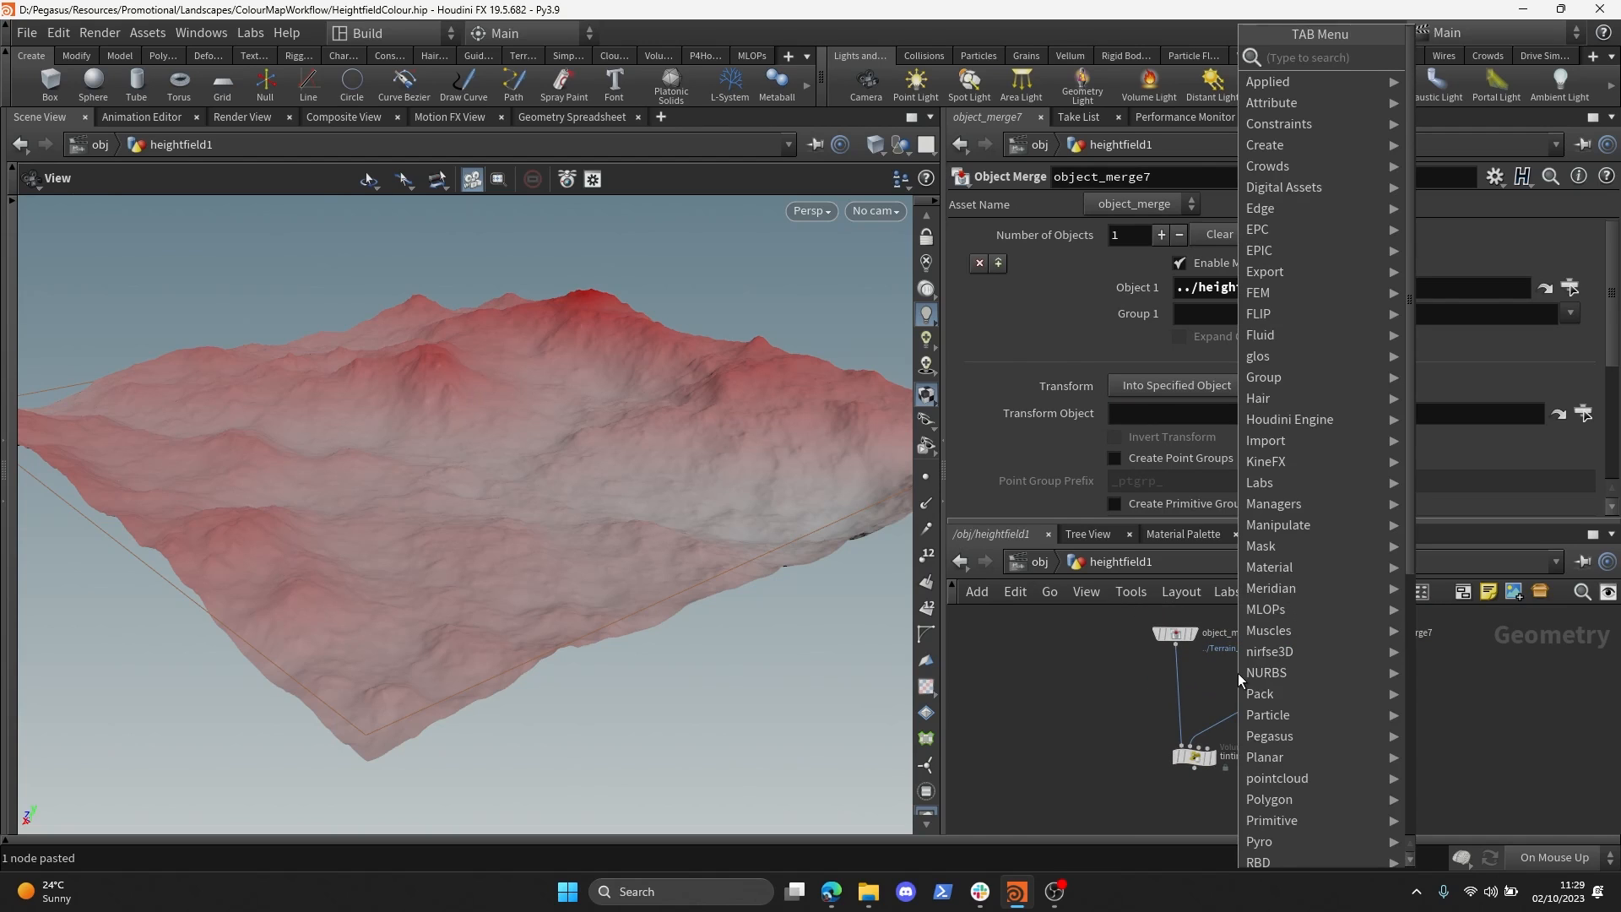
{"action": "type", "text": "hf layer"}
{"action": "key", "text": "Return"}
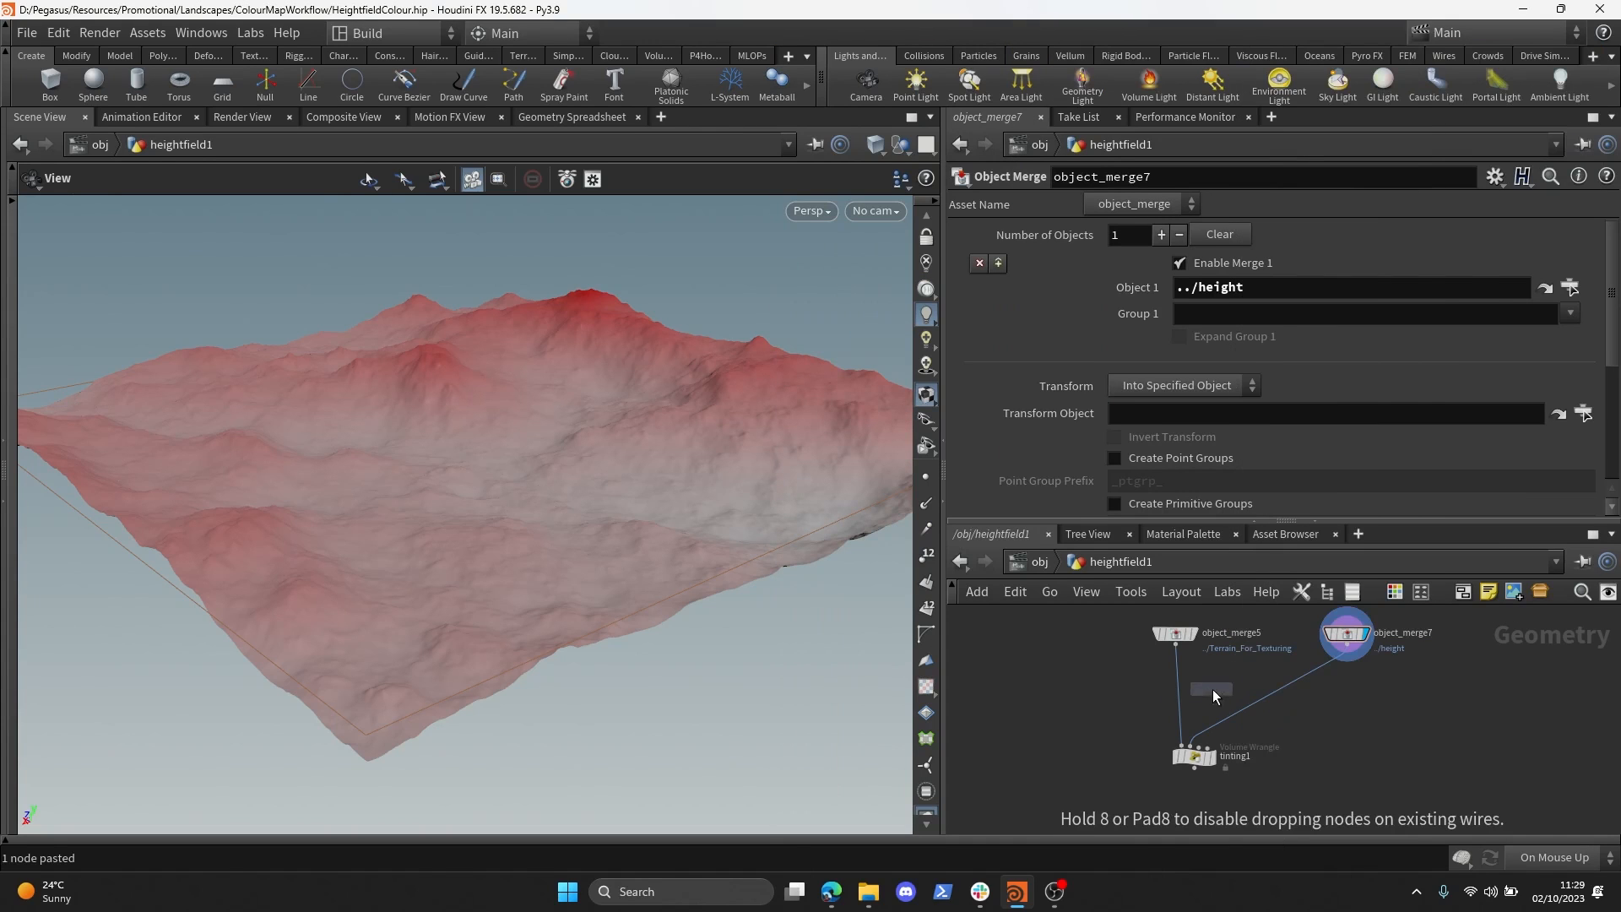
{"action": "left_click", "coordinate": [1210, 690]}
{"action": "scroll", "coordinate": [1202, 694], "scroll_direction": "up", "scroll_amount": 2}
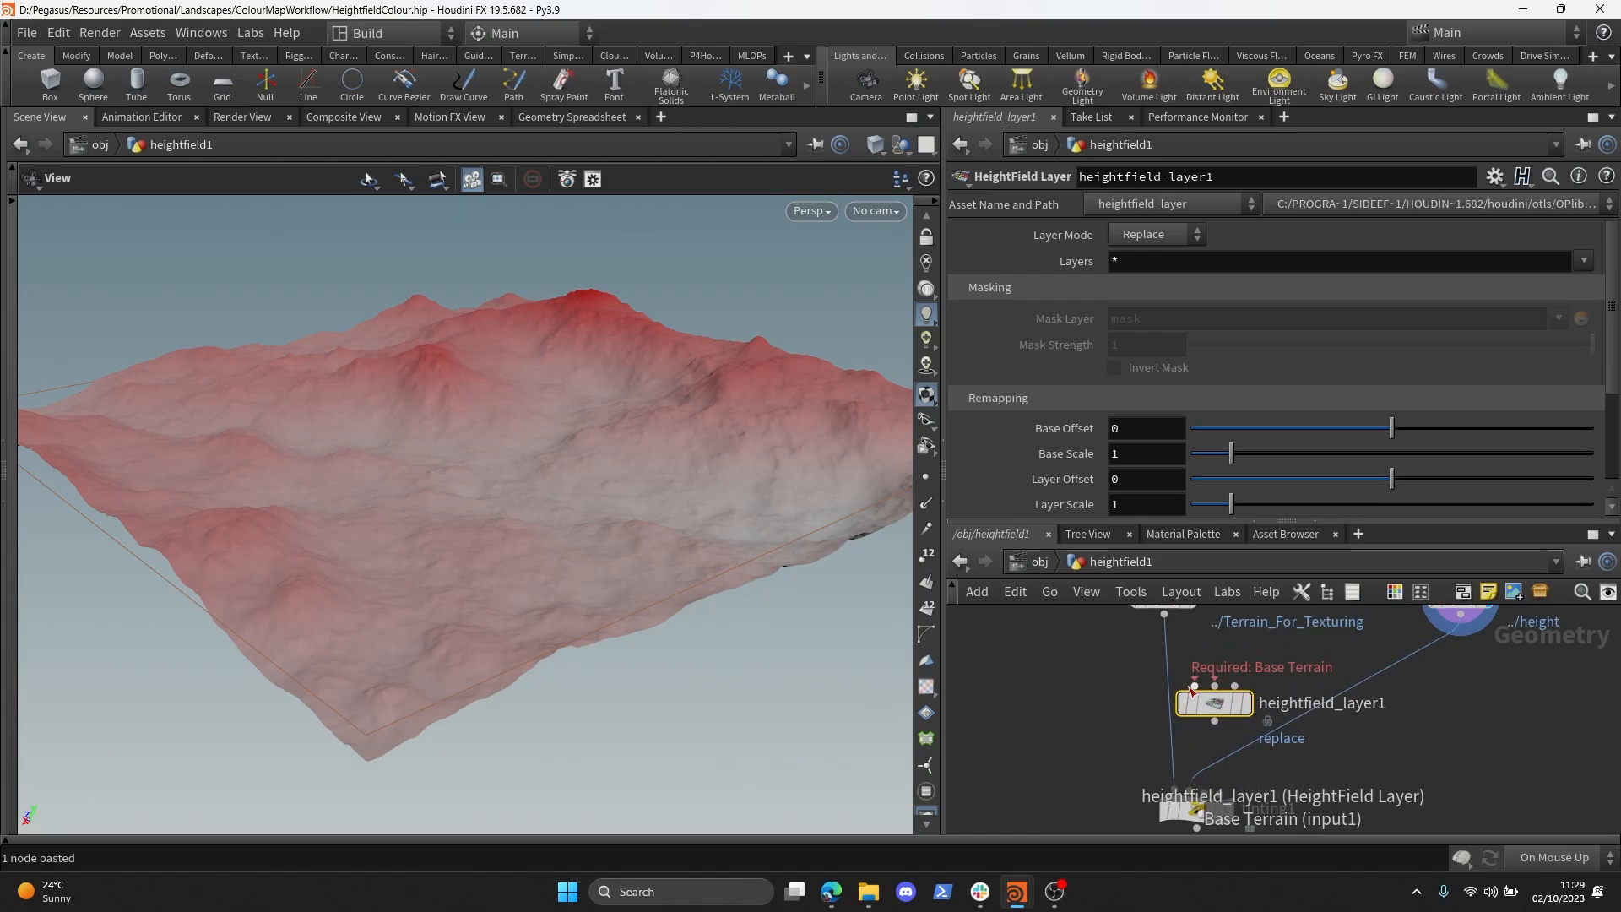
- Wire object_merge5 into the HeightField Layer's base terrain input and the height object merge into its second input
{"action": "left_click_drag", "start_coordinate": [1193, 685], "coordinate": [1418, 639]}
{"action": "middle_click_drag", "start_coordinate": [1418, 639], "coordinate": [1505, 644]}
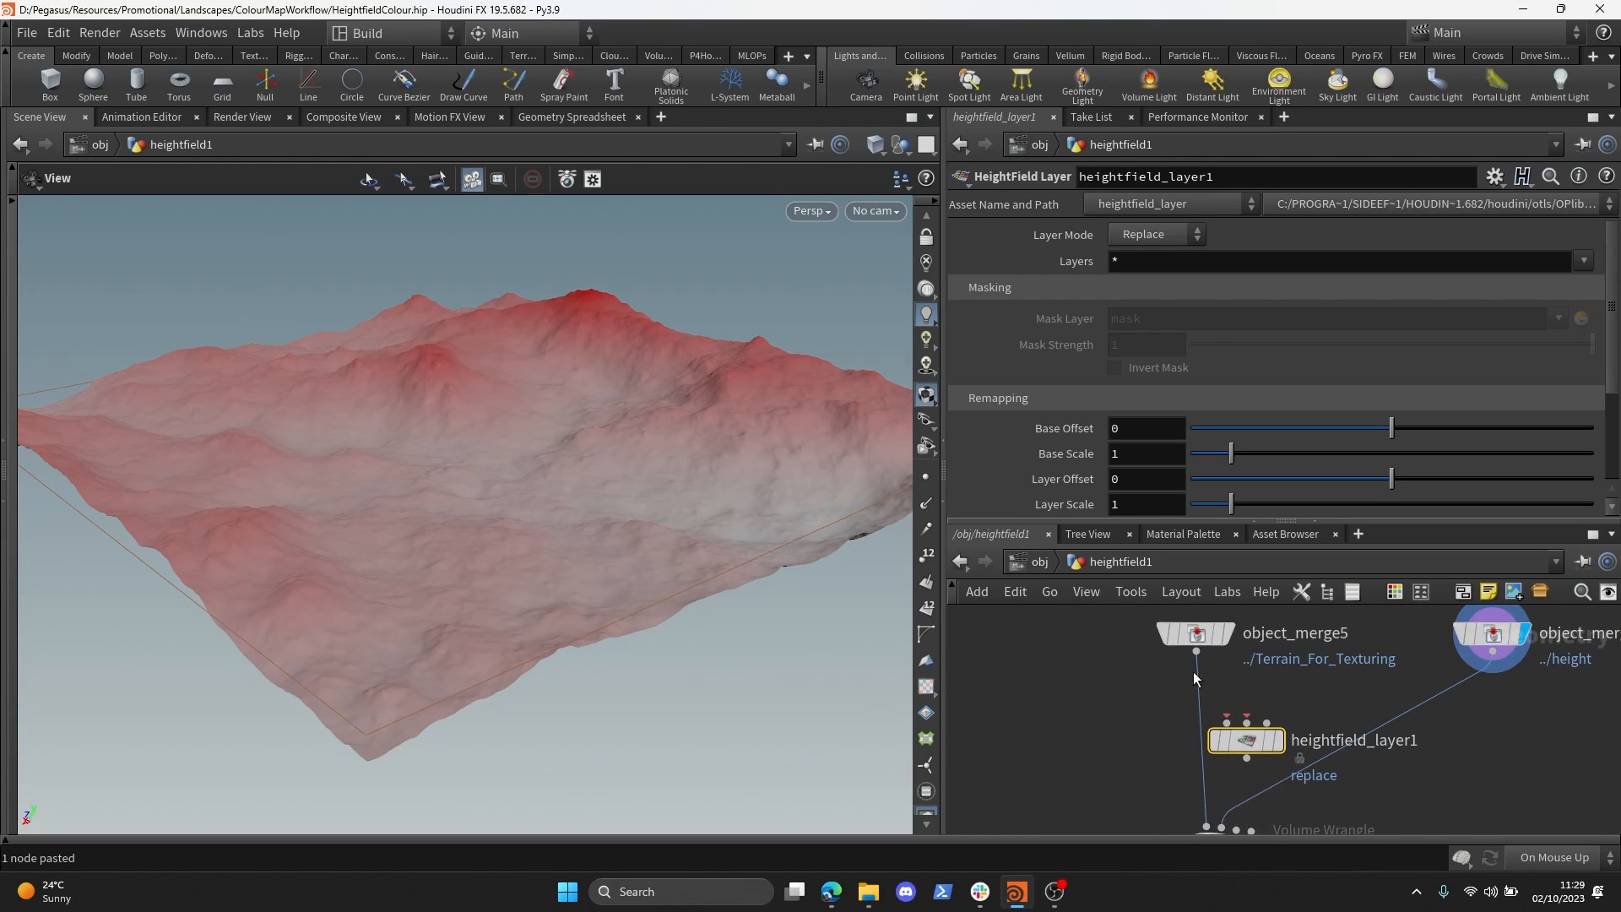
{"action": "left_click_drag", "start_coordinate": [1227, 723], "coordinate": [1196, 651]}
{"action": "left_click", "coordinate": [1247, 723]}
{"action": "left_click", "coordinate": [1455, 643]}
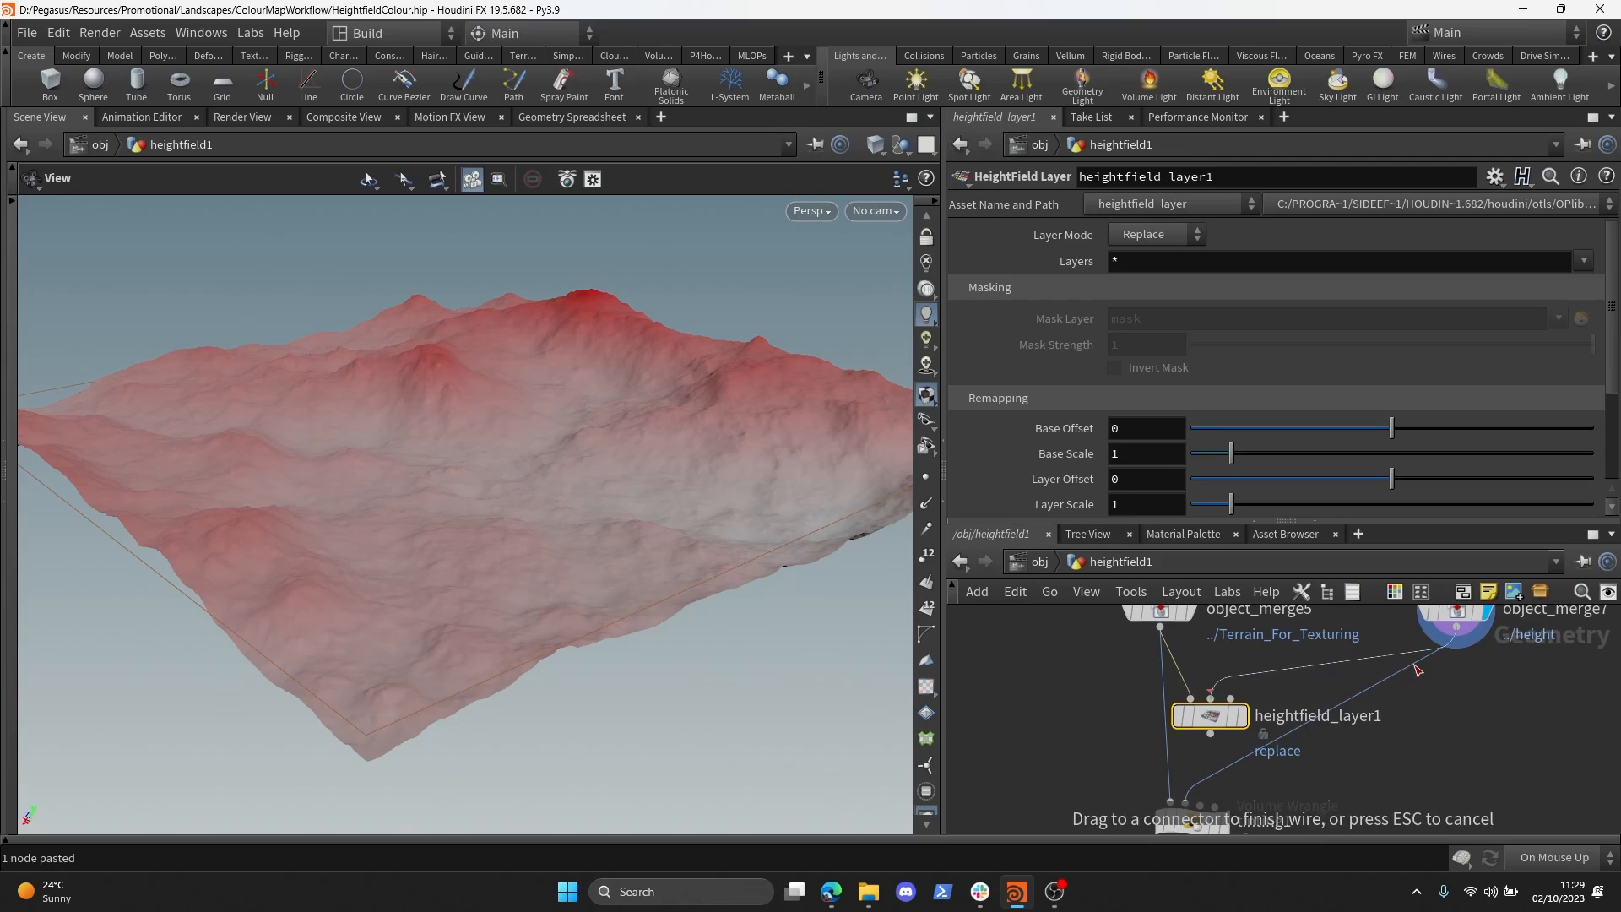
- Feed the HeightField Layer into the tinting wrangle's first input, remove the direct height wire and align the layer node
{"action": "left_click", "coordinate": [1210, 735]}
{"action": "left_click", "coordinate": [1170, 802]}
{"action": "left_click_drag", "start_coordinate": [1254, 771], "coordinate": [1224, 773]}
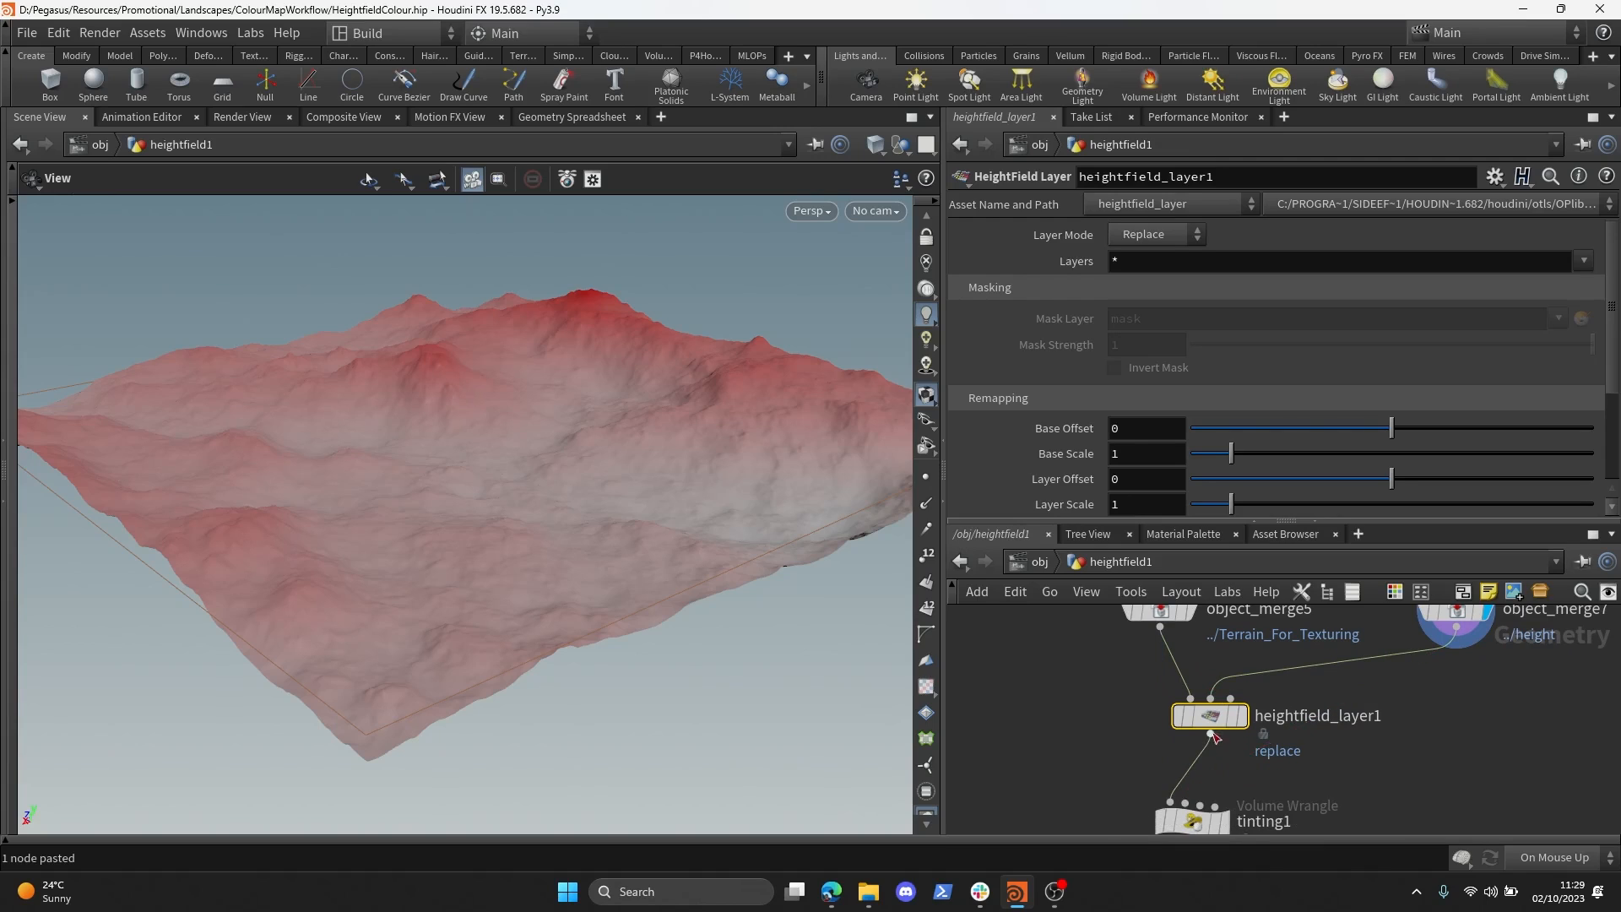
{"action": "left_click_drag", "start_coordinate": [1210, 716], "coordinate": [1167, 716]}
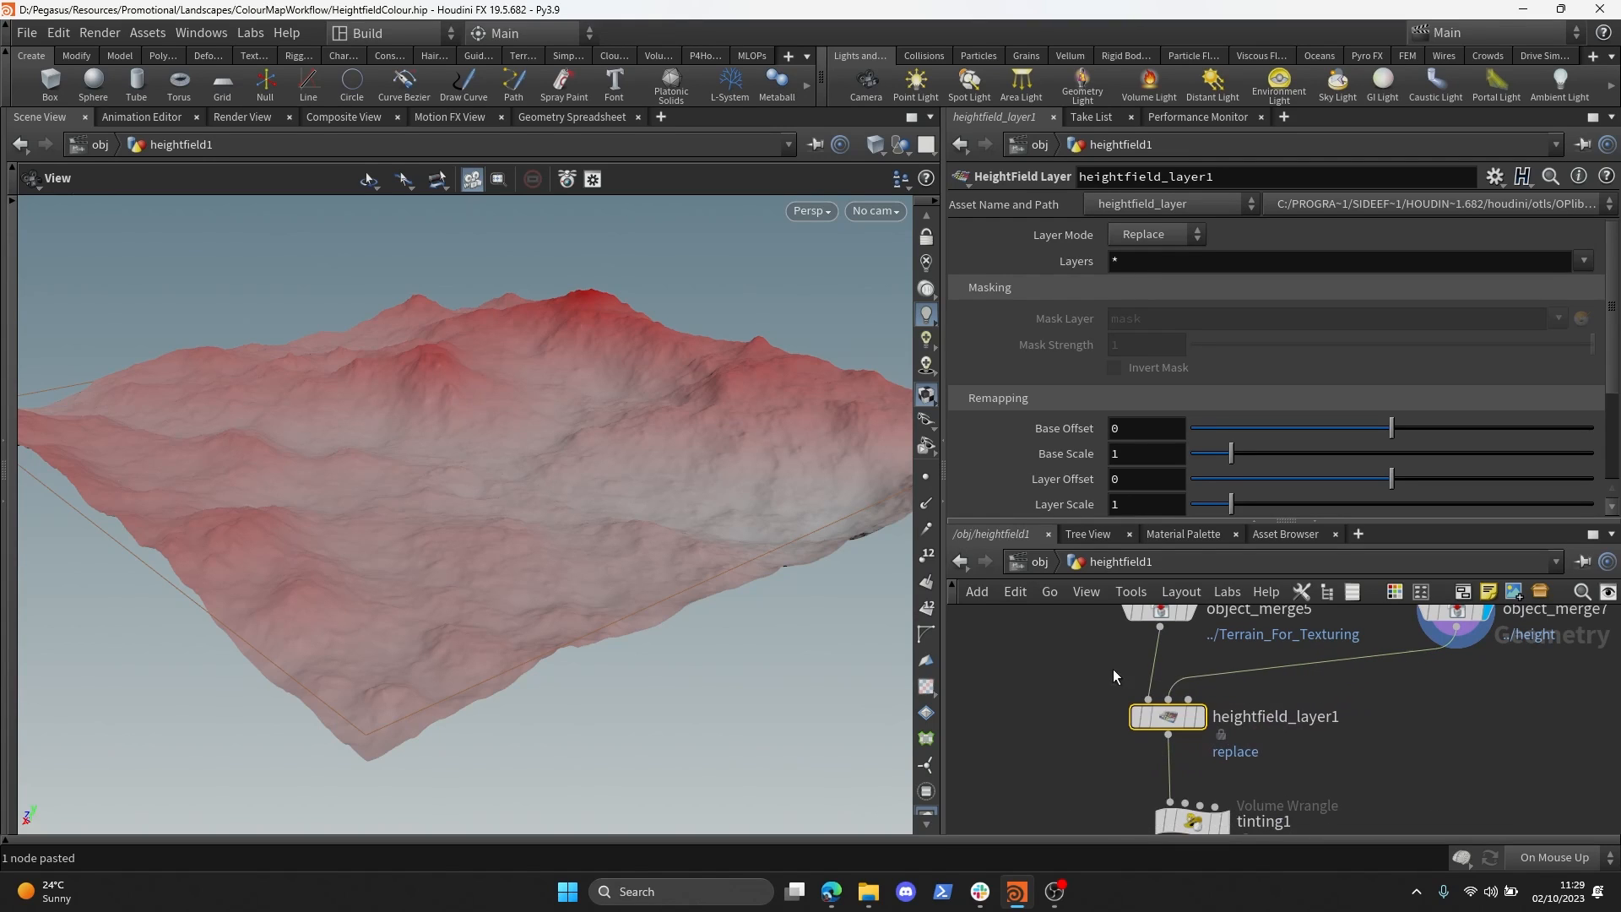
- Set the HeightField Layer's Layers to mask and display the tinting wrangle
{"action": "double_click", "coordinate": [1165, 273]}
{"action": "type", "text": "mask"}
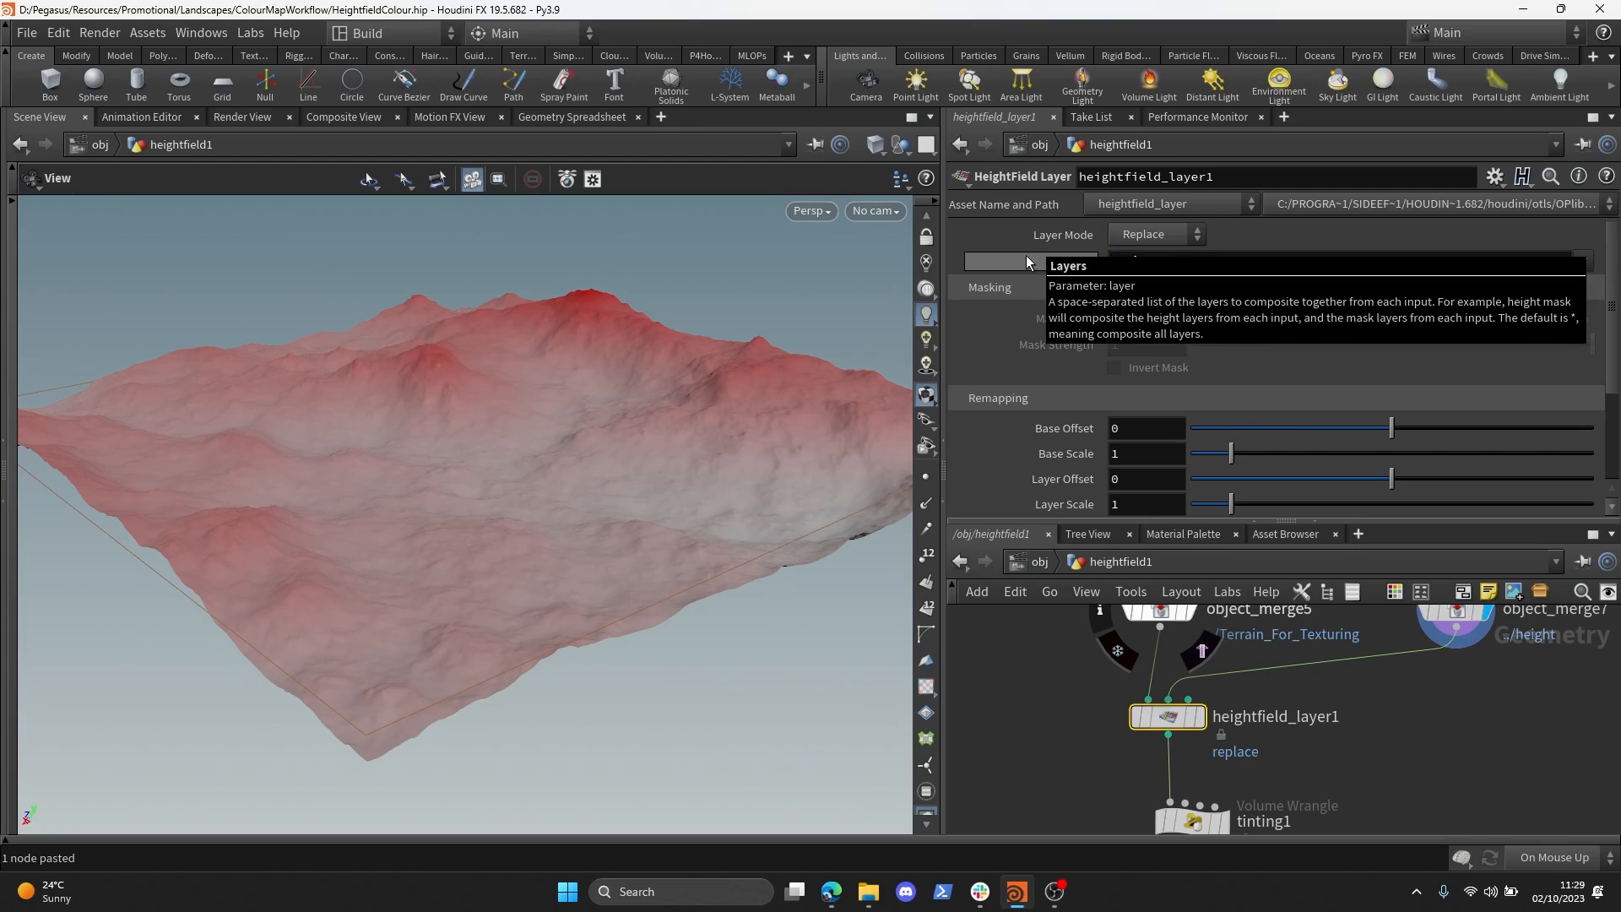
{"action": "scroll", "coordinate": [1457, 771], "scroll_direction": "down", "scroll_amount": 5}
{"action": "scroll", "coordinate": [1457, 771], "scroll_direction": "up", "scroll_amount": 5}
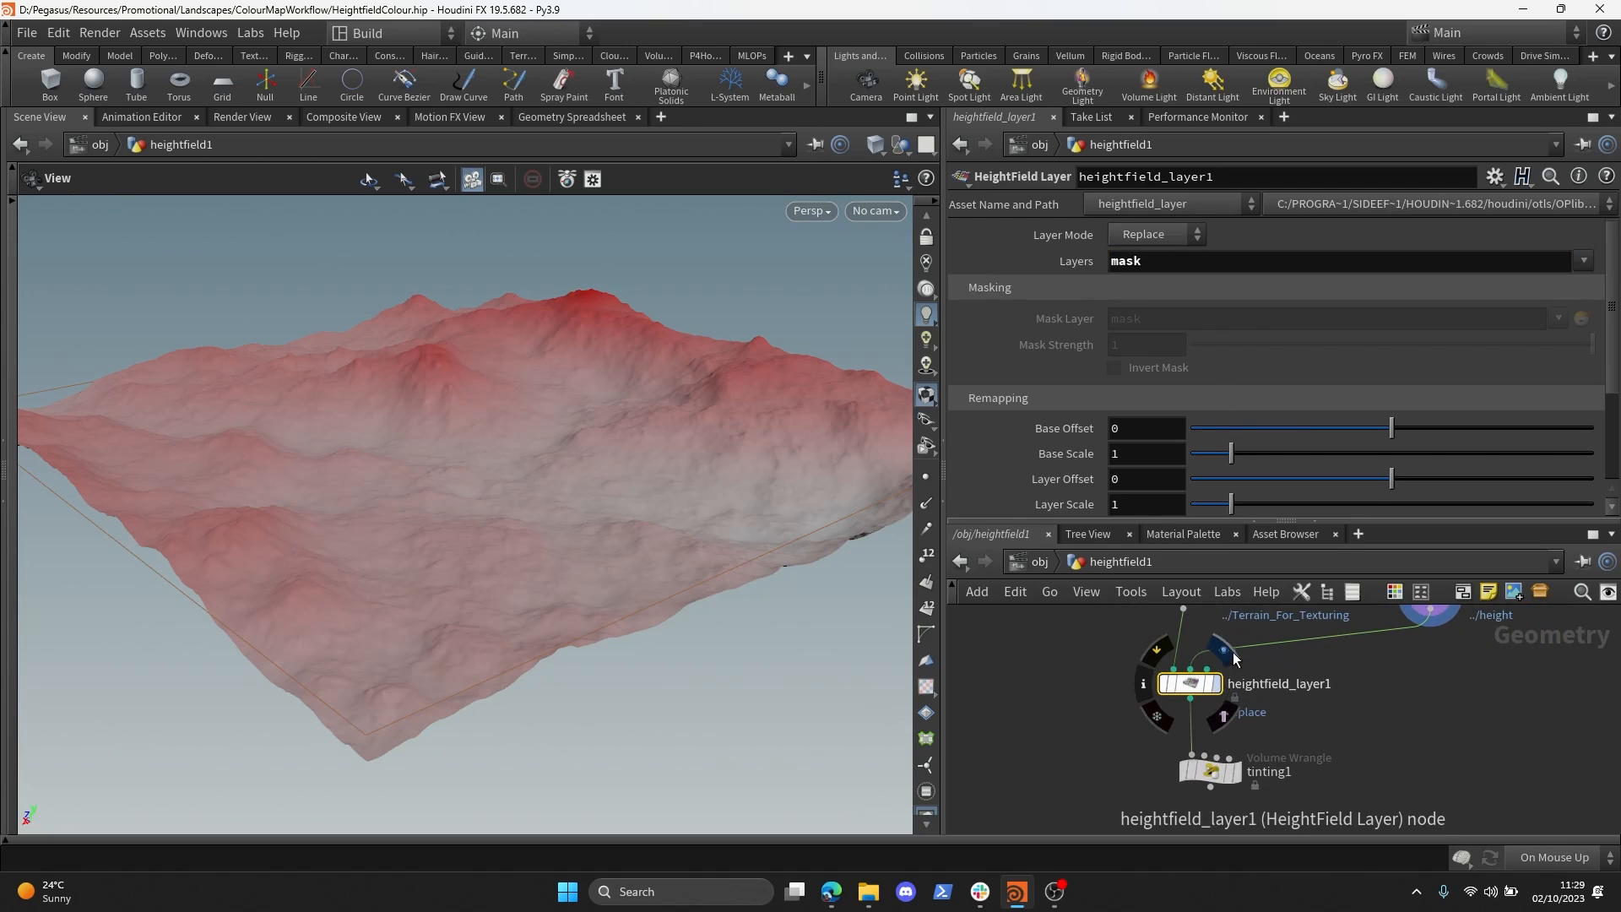
{"action": "left_click", "coordinate": [1207, 747]}
{"action": "left_click", "coordinate": [1192, 740]}
{"action": "left_click_drag", "start_coordinate": [1192, 739], "coordinate": [1184, 725]}
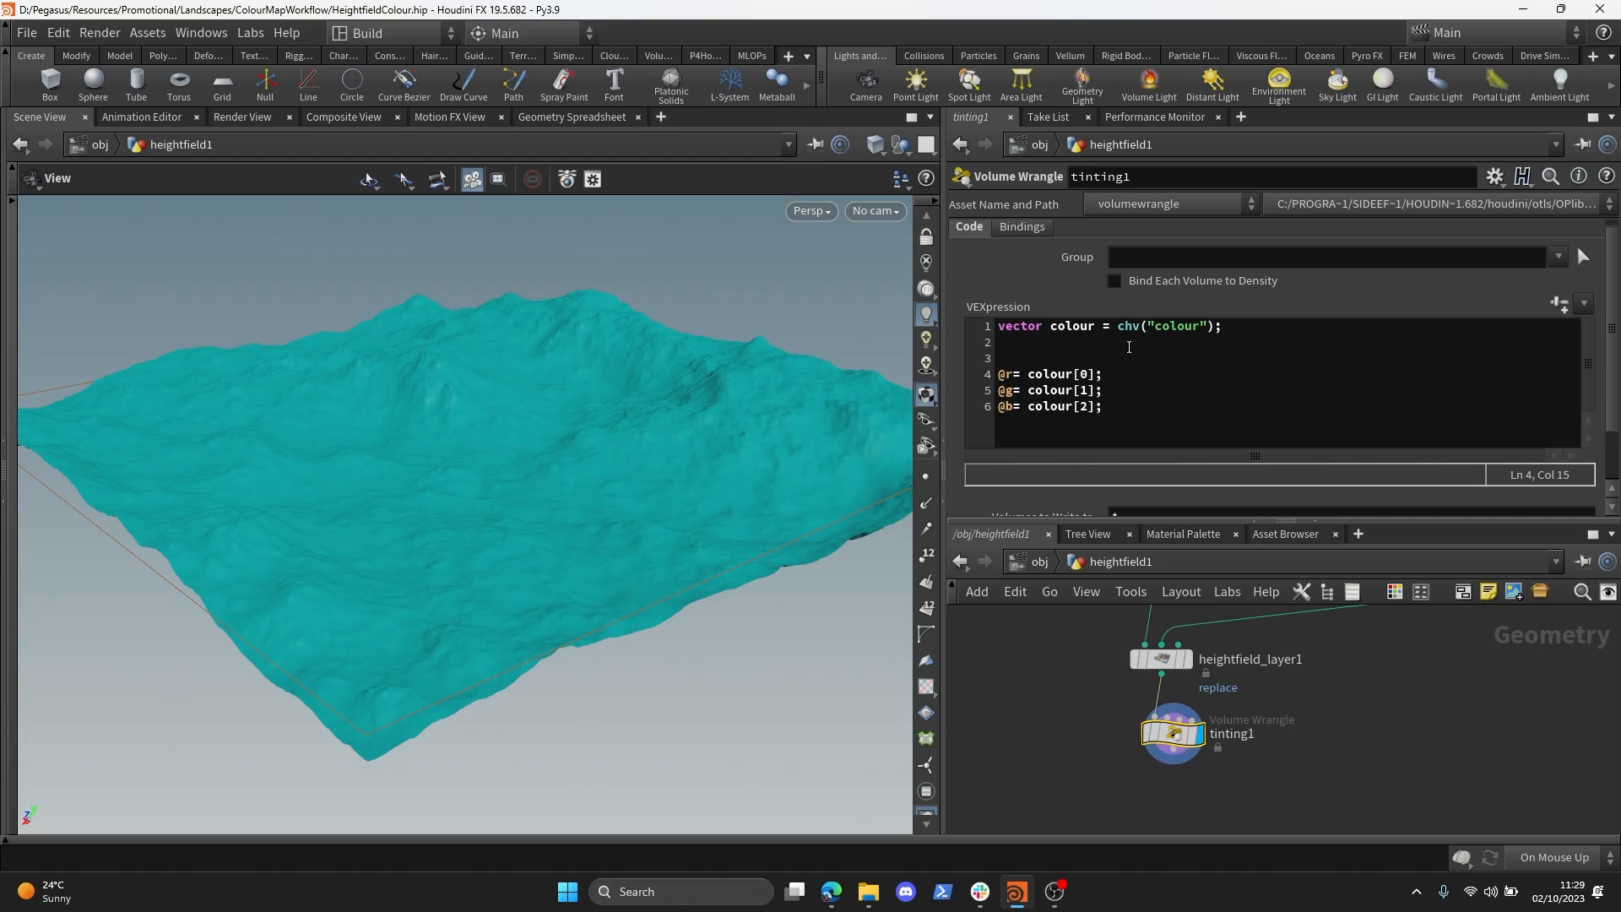
- Add blank lines to the tinting wrangle's code and declare "vector src_colour;" on the first line
{"action": "left_click", "coordinate": [994, 326]}
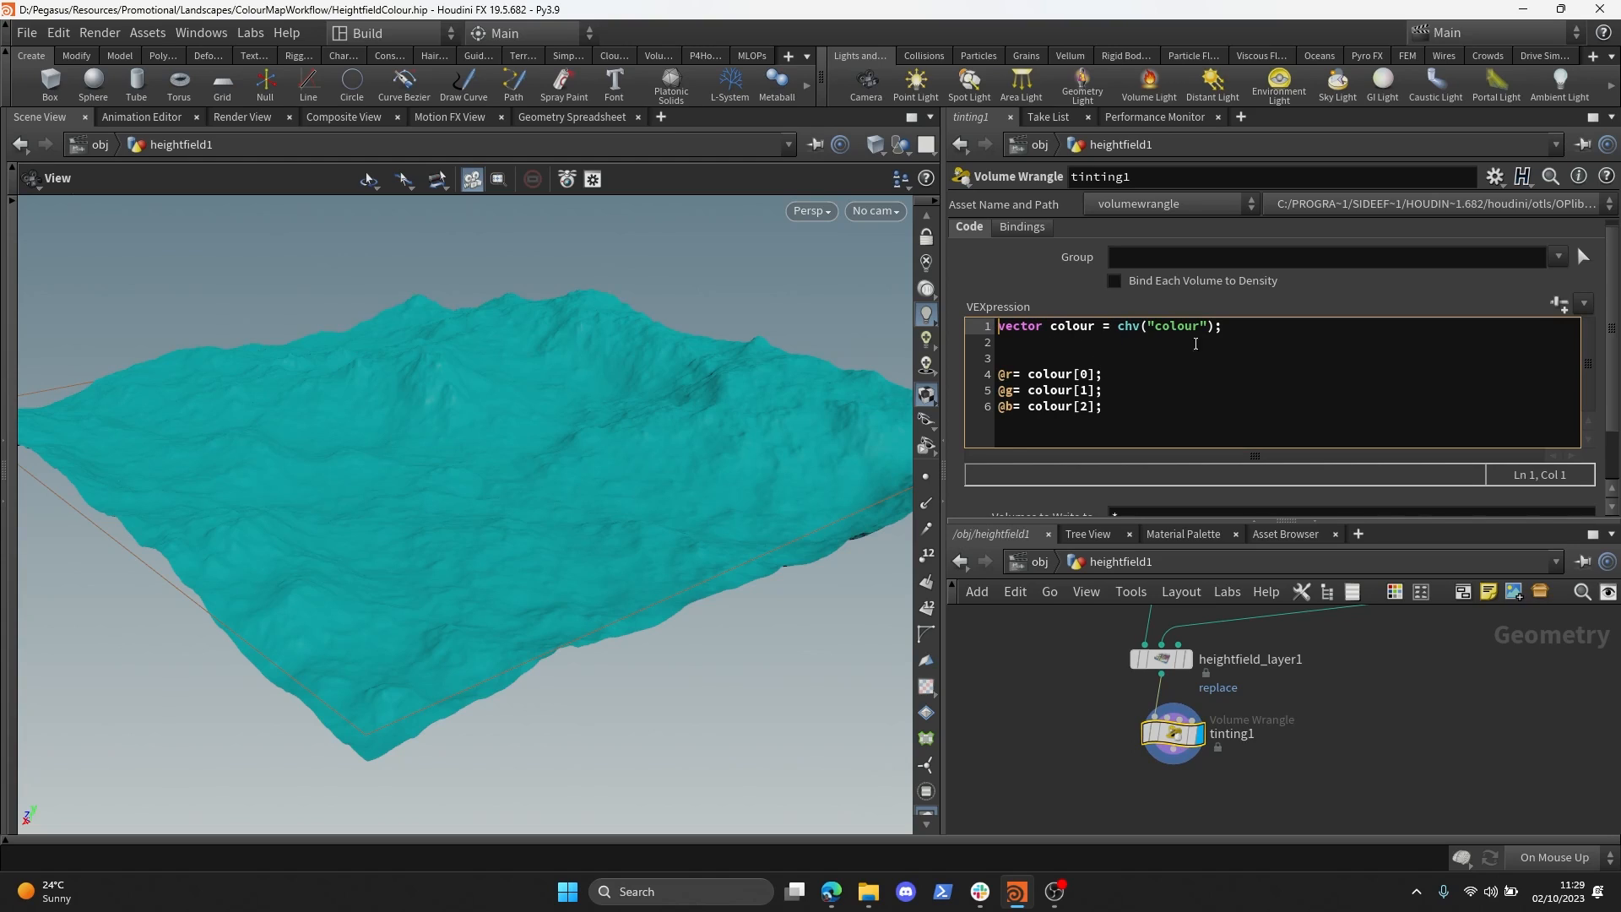
{"action": "left_click", "coordinate": [1044, 358]}
{"action": "key", "text": "Return"}
{"action": "key", "text": "Return"}
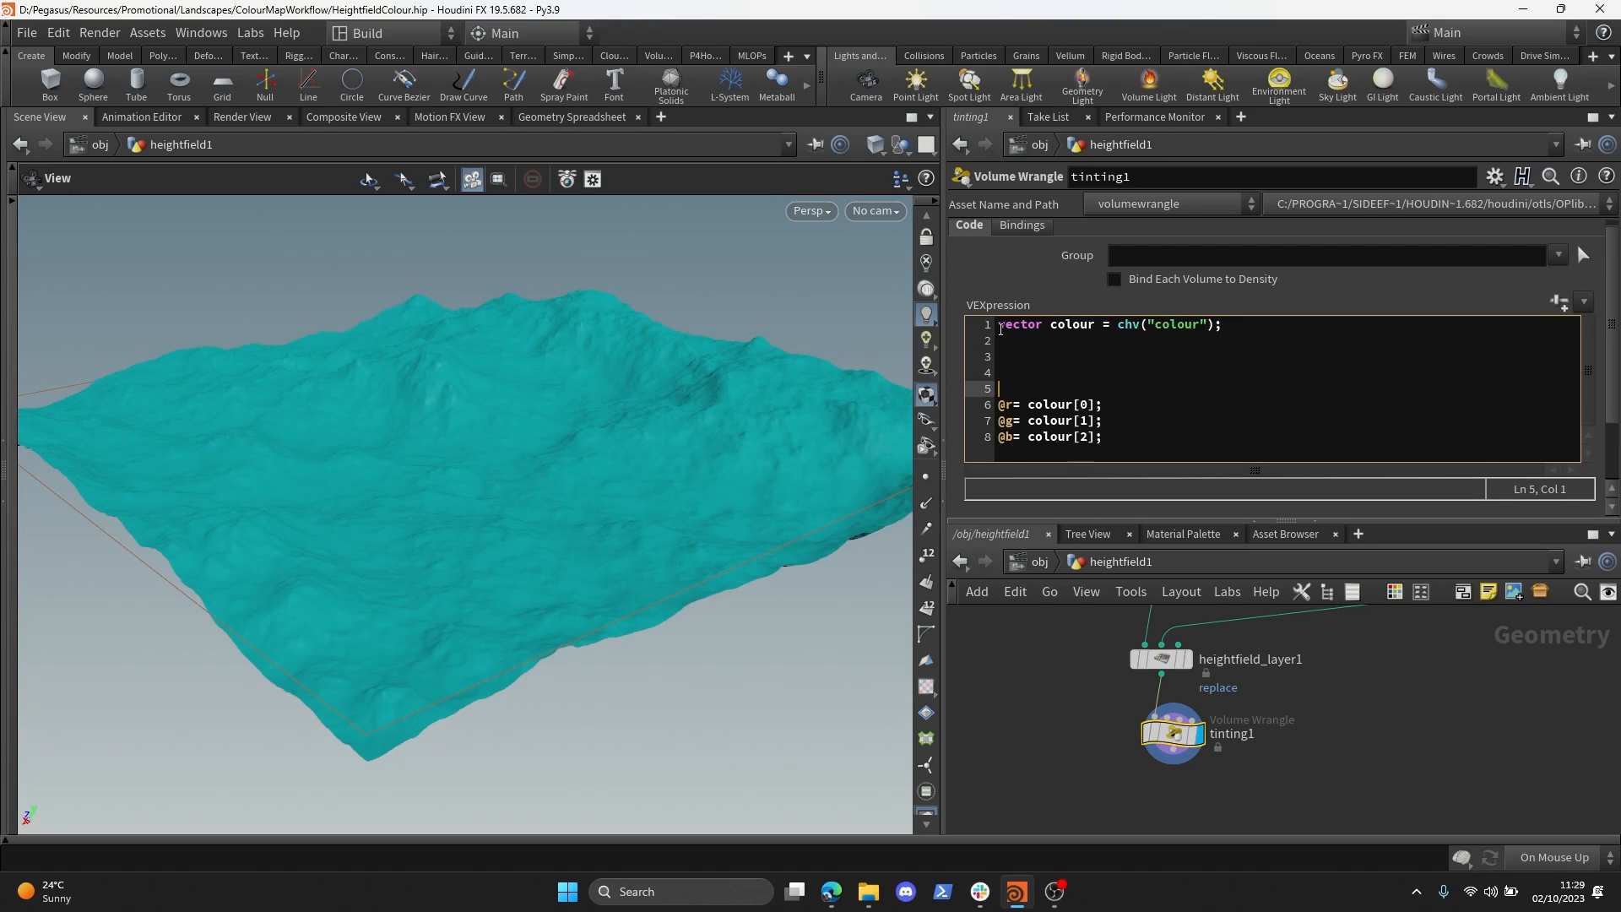
{"action": "left_click", "coordinate": [1006, 329]}
{"action": "key", "text": "Return"}
{"action": "key", "text": "Return"}
{"action": "left_click", "coordinate": [1009, 326]}
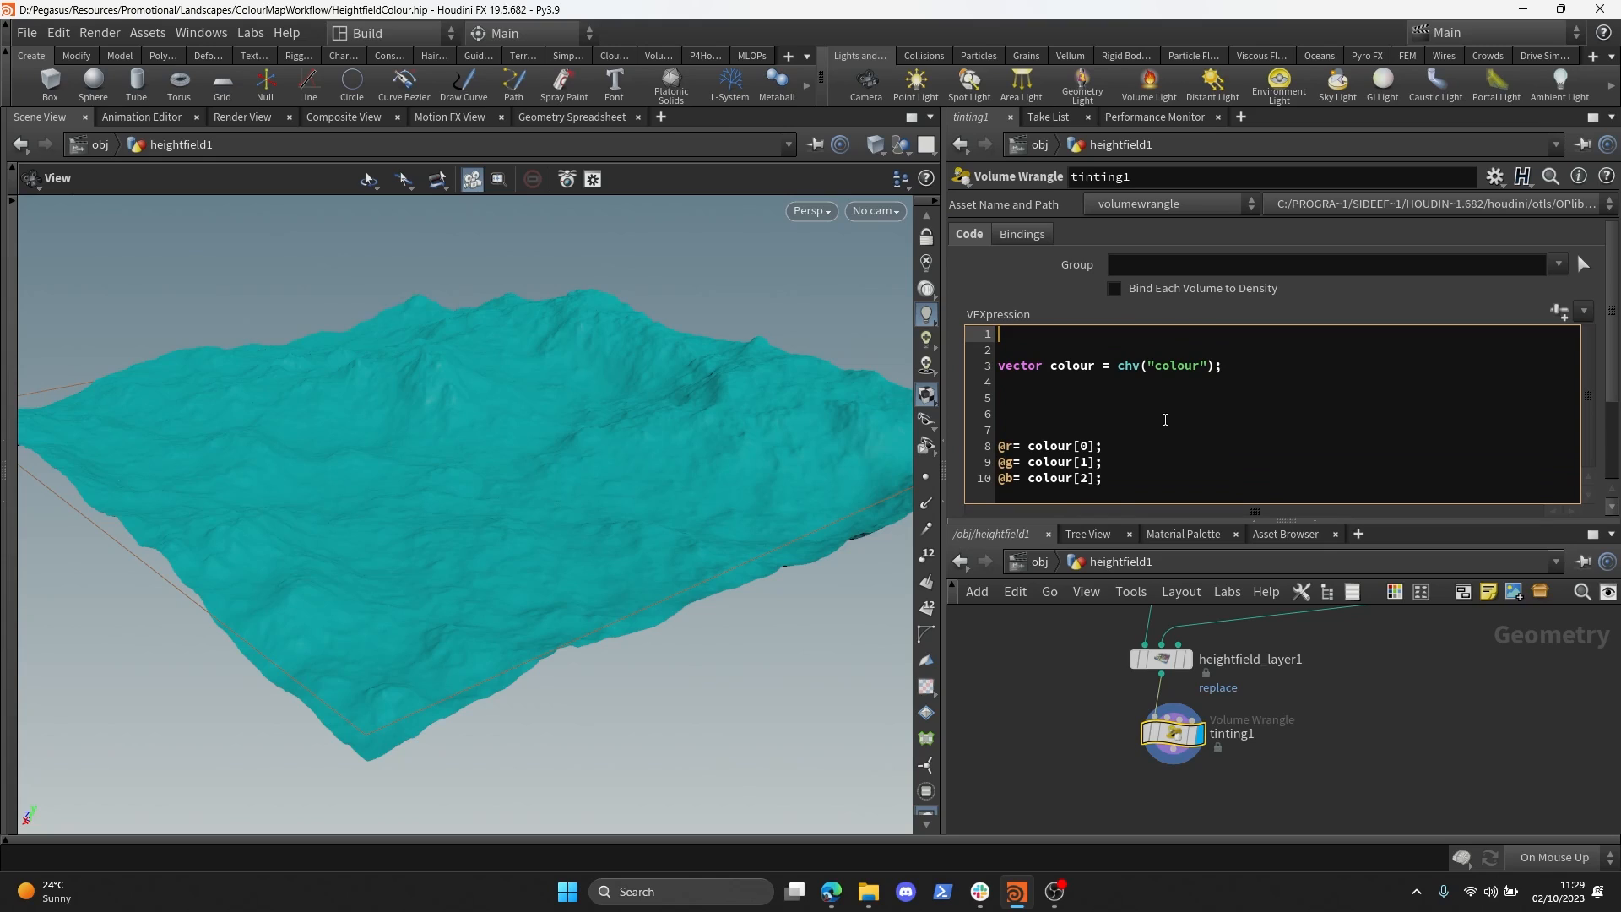
{"action": "type", "text": "vector src_colour;"}
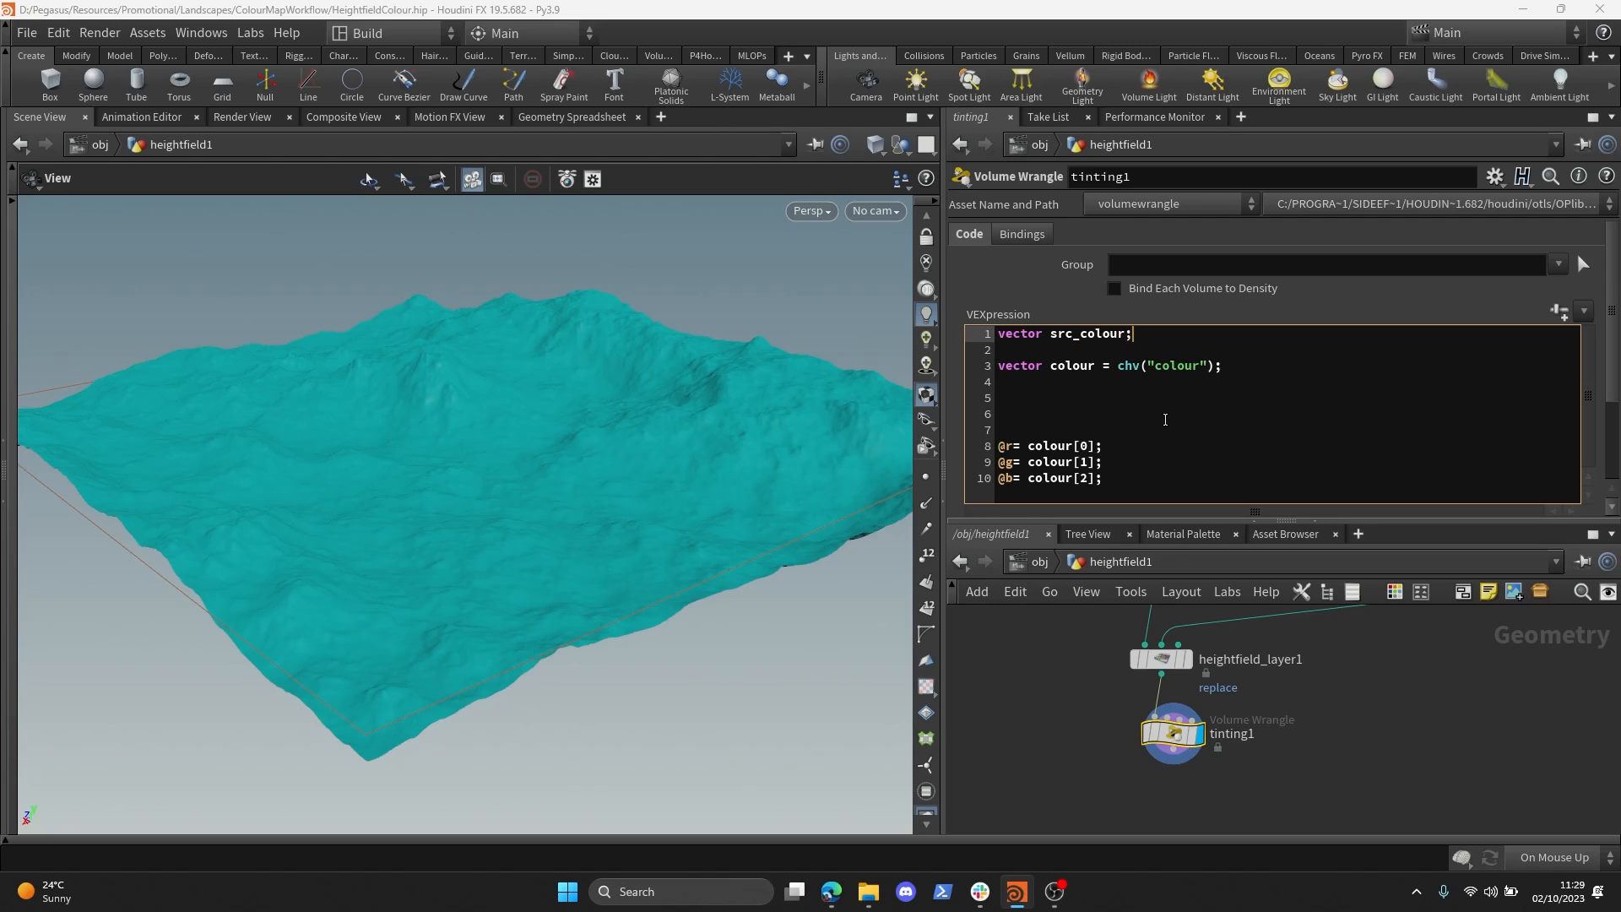
- Rename the vector that reads the colour parameter to new_colour and declare "vector colour;" on line 5
{"action": "left_click", "coordinate": [1051, 366]}
{"action": "type", "text": "new_"}
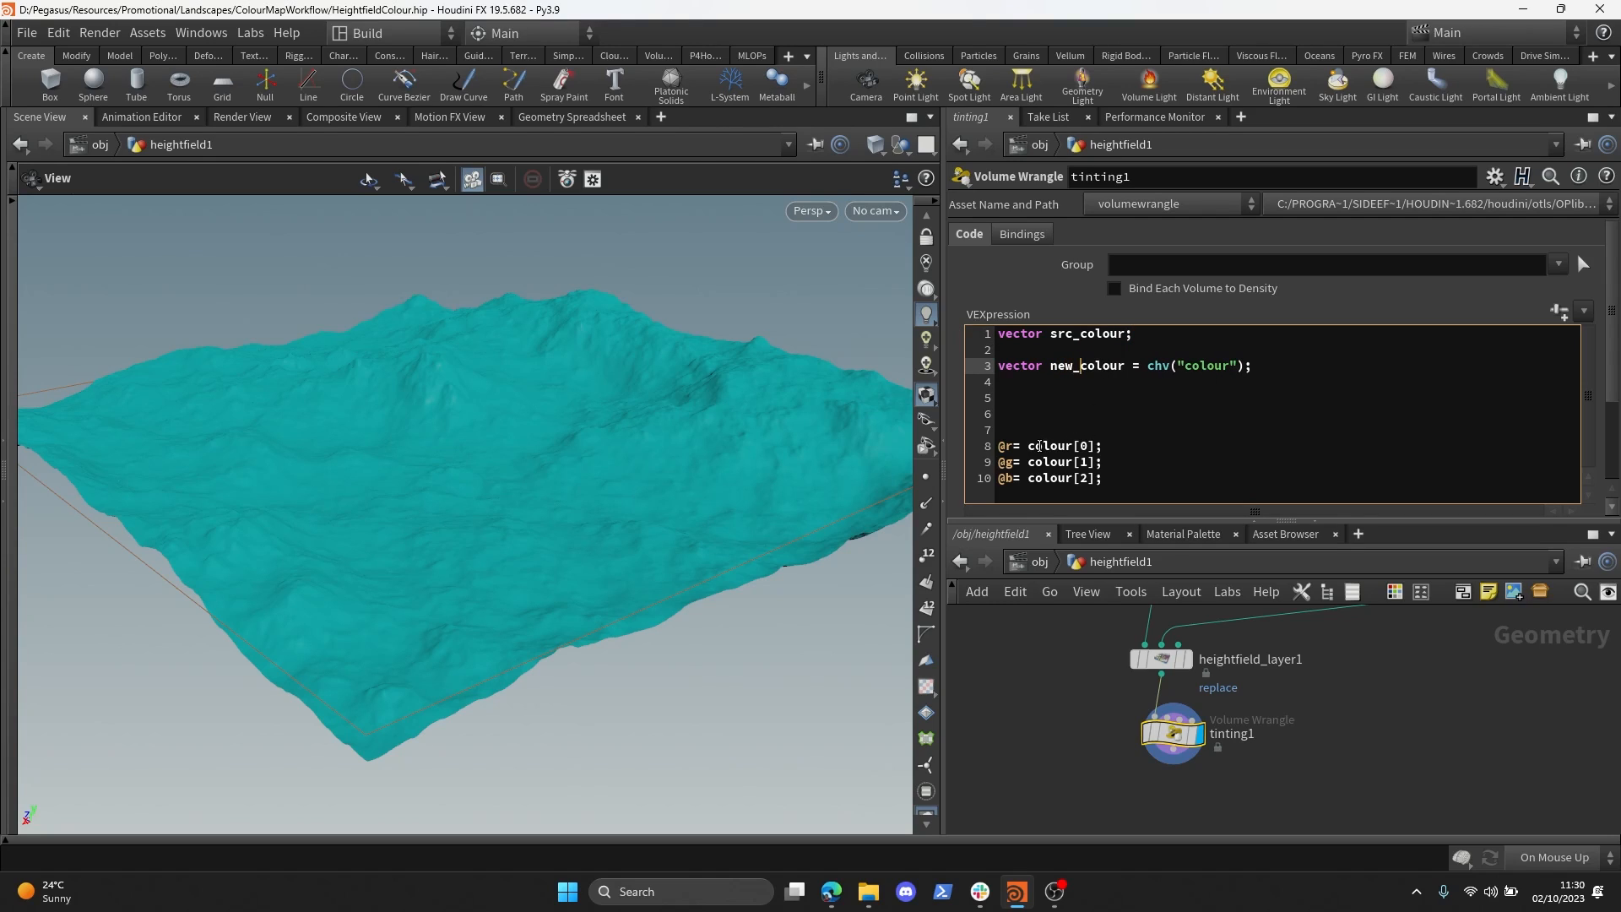
{"action": "key", "text": "Down"}
{"action": "key", "text": "Down"}
{"action": "type", "text": "vector colour;"}
{"action": "key", "text": "Up"}
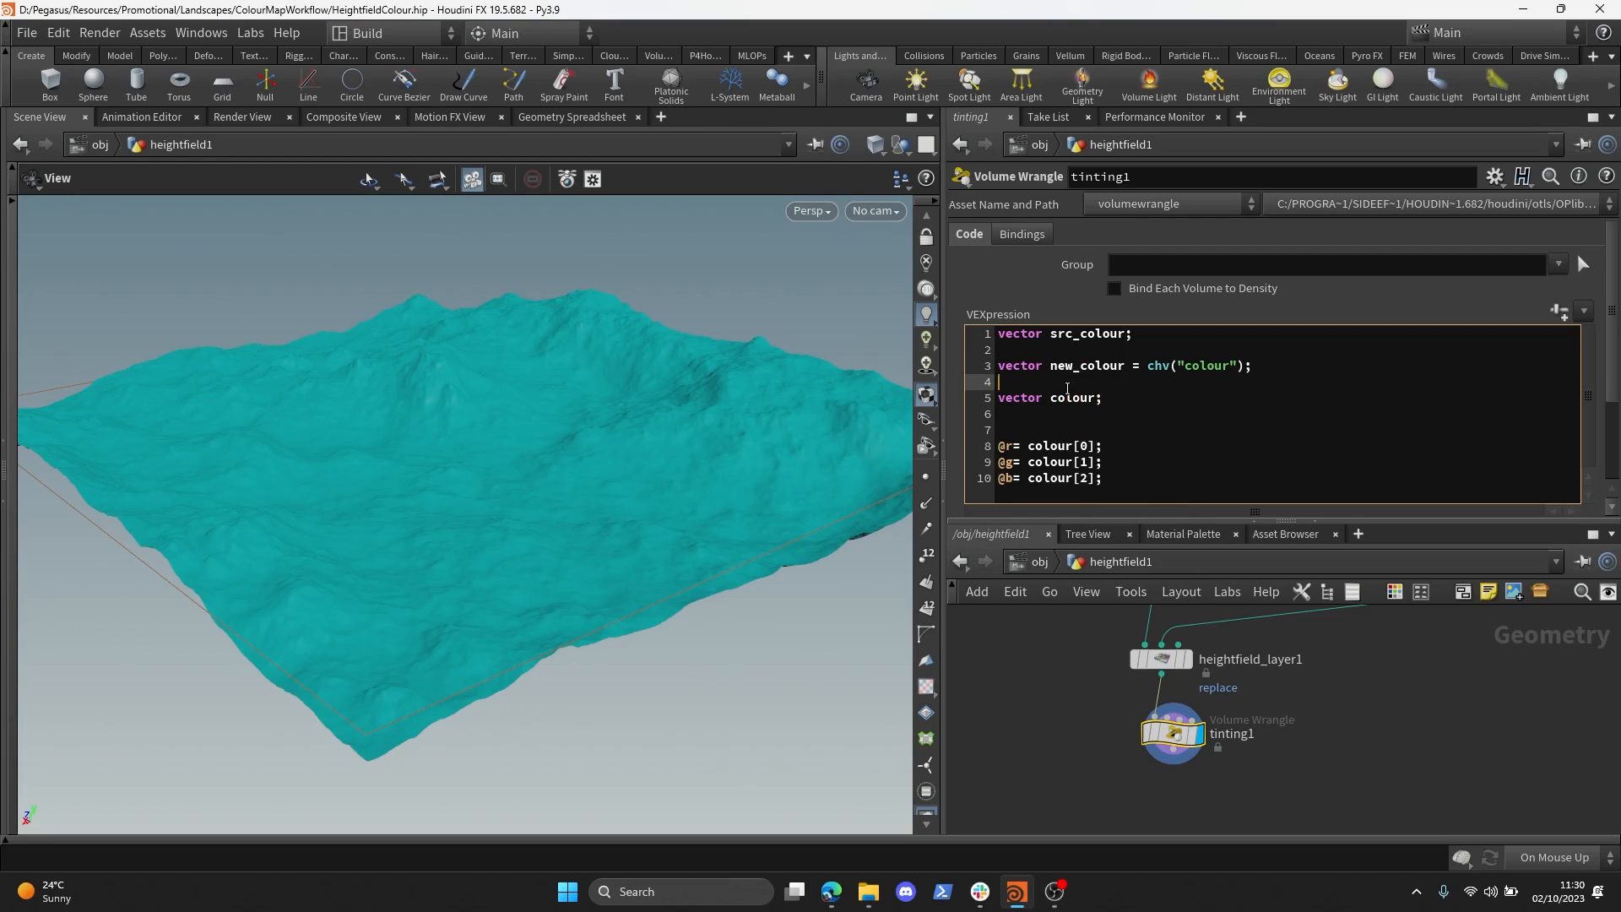
- Rearrange the blank lines in tinting1's VEX code, leaving empty lines beneath the src_colour declaration and more space above vector colour
{"action": "key", "text": "Return"}
{"action": "key", "text": "Up"}
{"action": "key", "text": "Up"}
{"action": "key", "text": "Up"}
{"action": "key", "text": "BackSpace"}
{"action": "left_click", "coordinate": [1111, 415]}
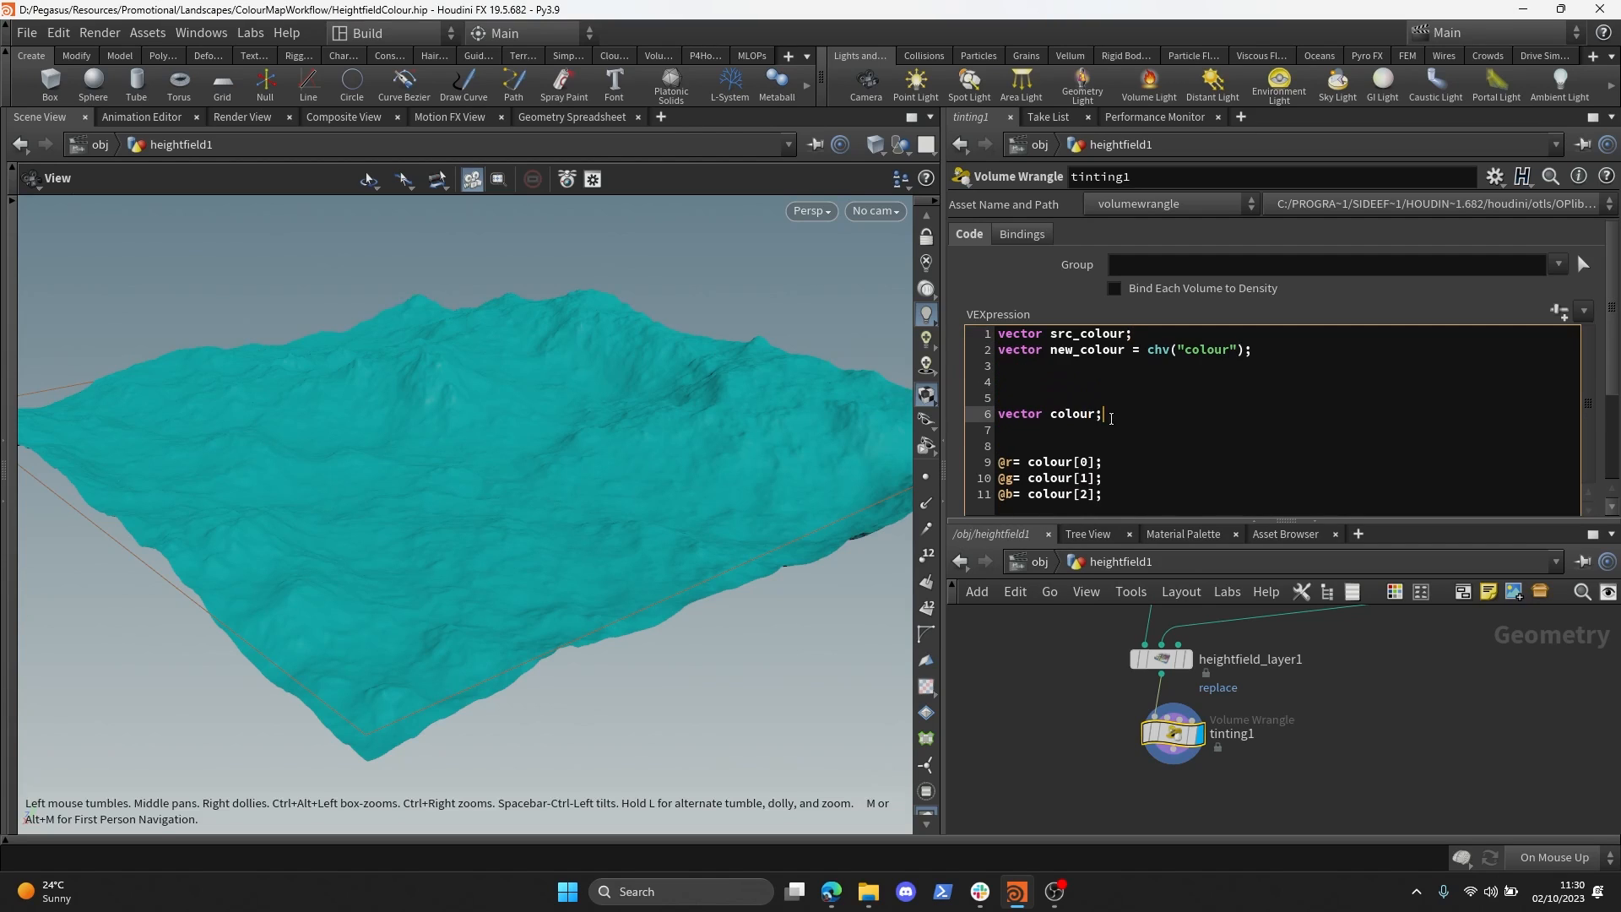
{"action": "left_click", "coordinate": [1139, 334]}
{"action": "key", "text": "Return"}
{"action": "key", "text": "Return"}
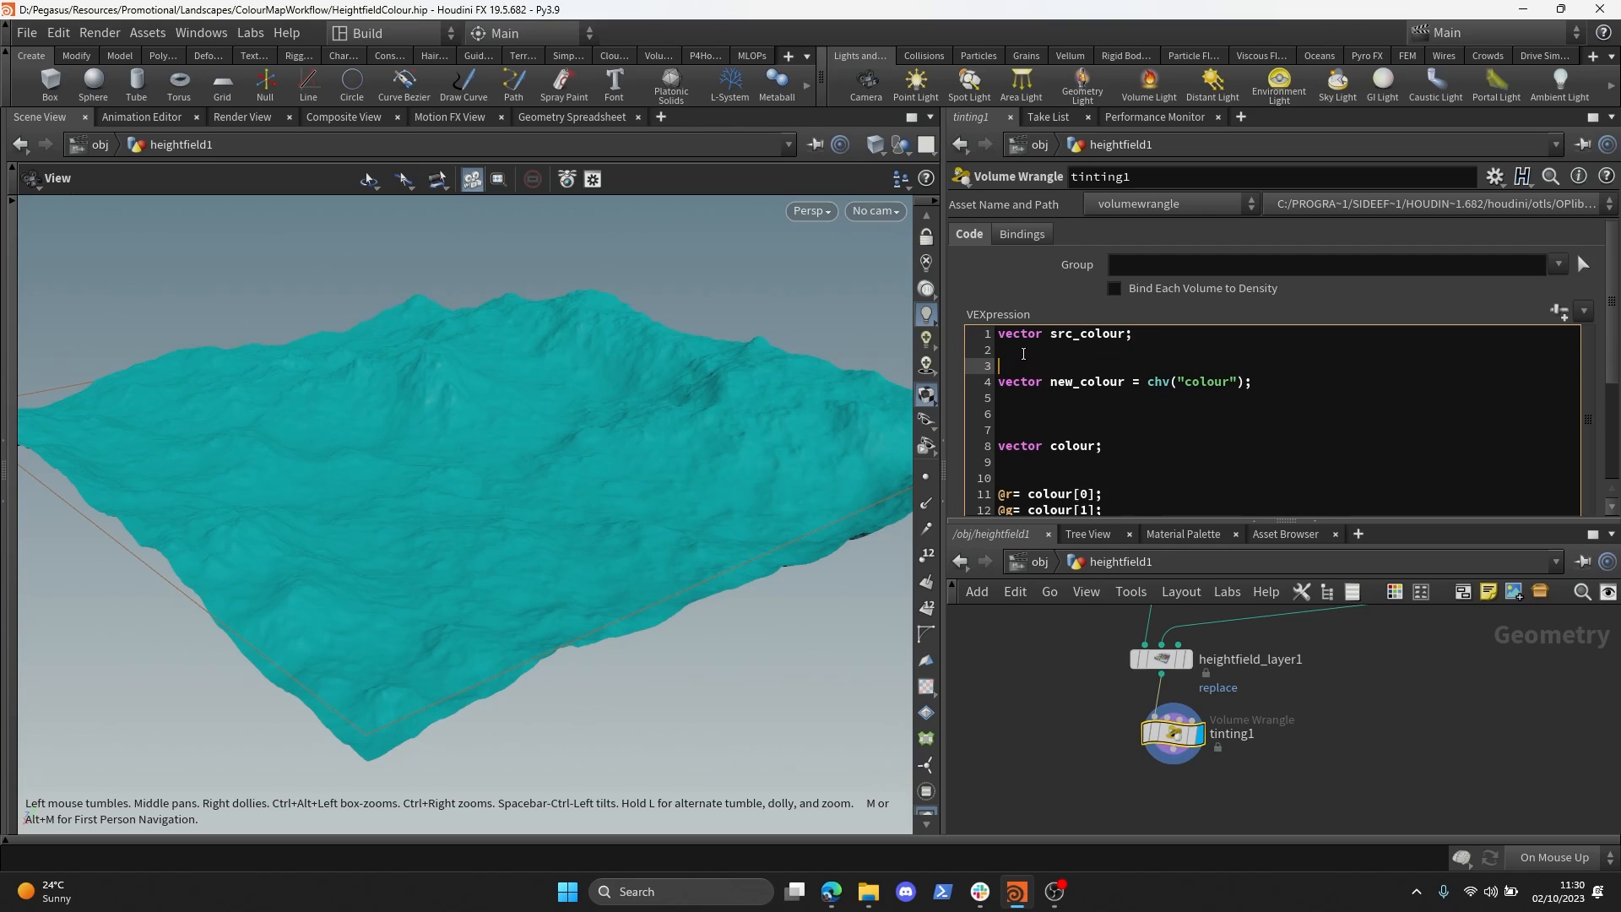
- Add three src_colour lines directly beneath the src_colour declaration in the VEX code
{"action": "left_click", "coordinate": [1025, 351]}
{"action": "type", "text": "src_colour"}
{"action": "key", "text": "Return"}
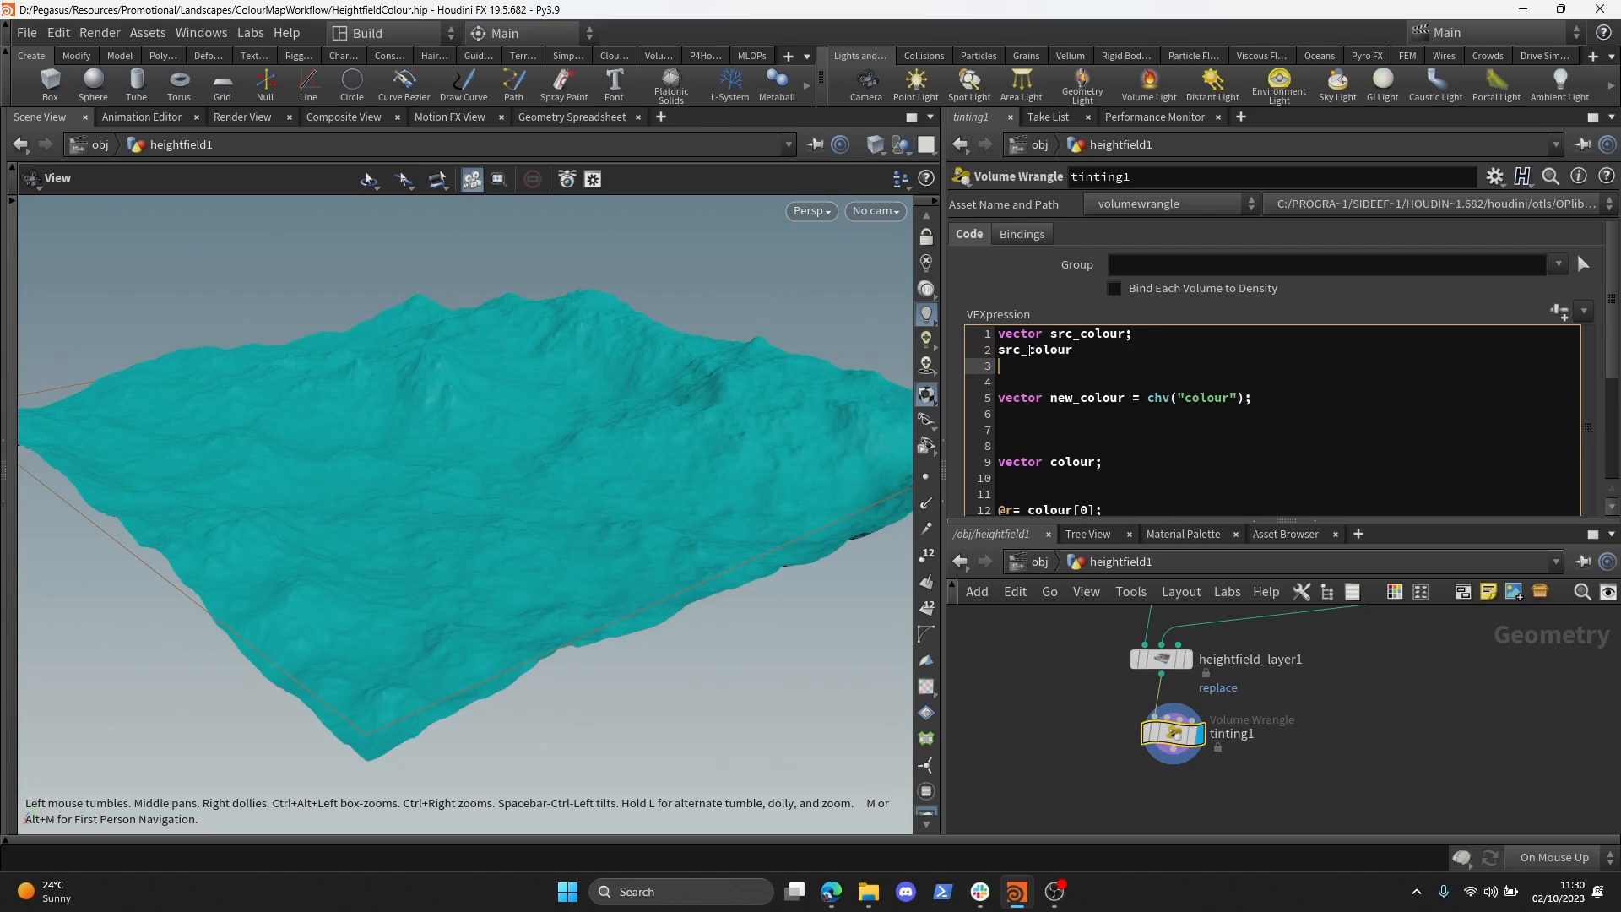
{"action": "key", "text": "ctrl+v"}
{"action": "key", "text": "Return"}
{"action": "key", "text": "ctrl+v"}
- Index the three src_colour lines as [0], [1] and [2]
{"action": "left_click", "coordinate": [1110, 348]}
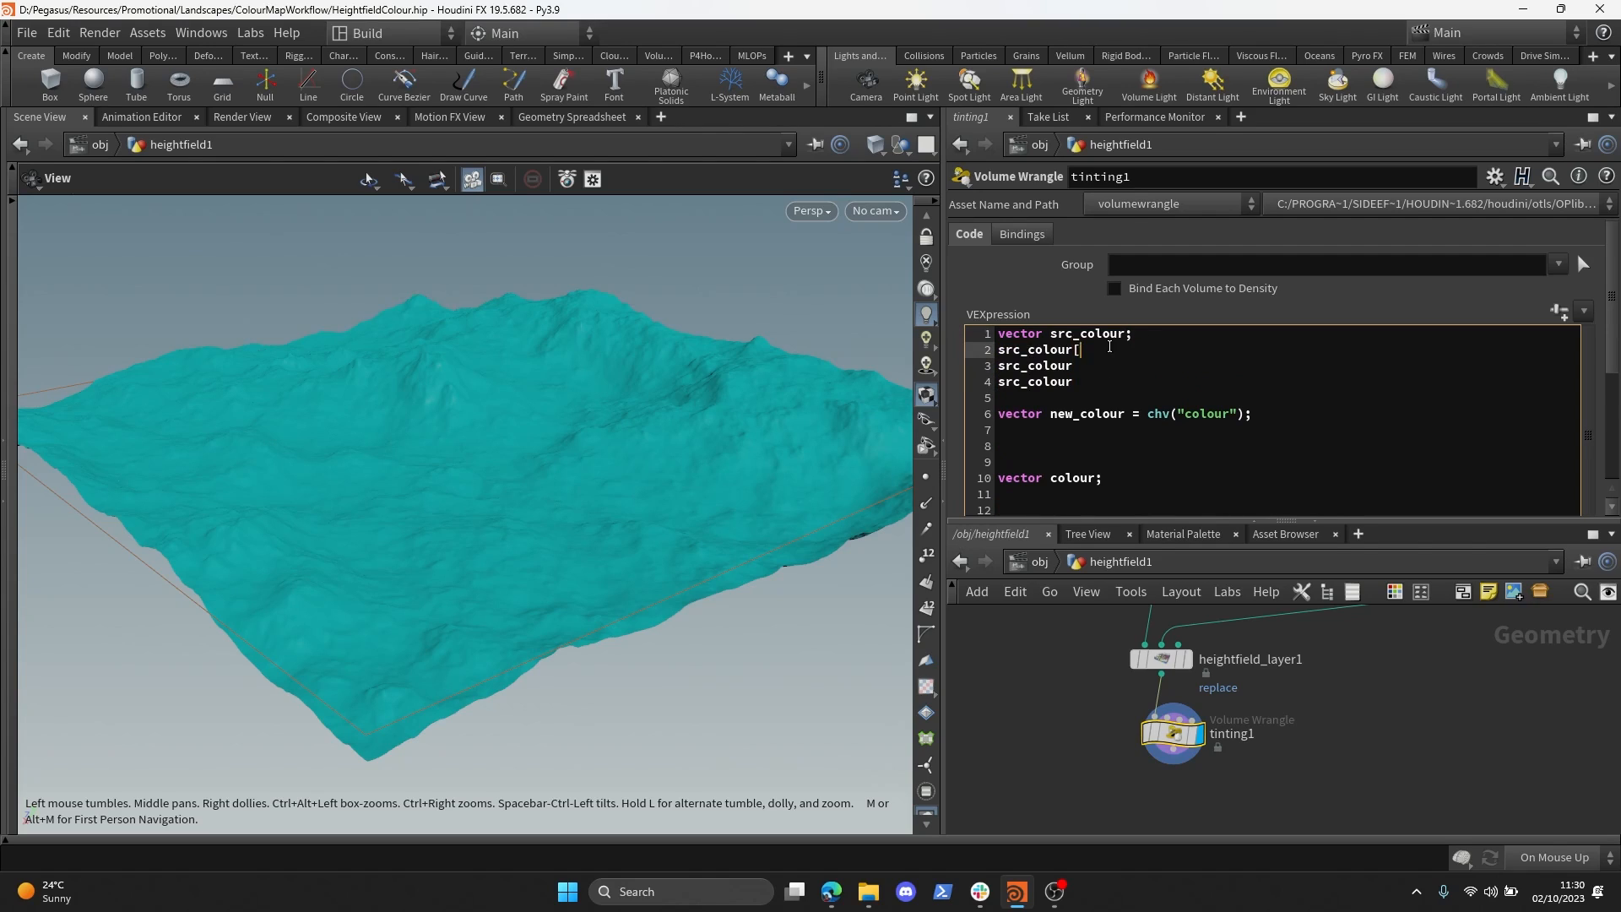
{"action": "left_click", "coordinate": [1092, 366]}
{"action": "type", "text": "[1]0"}
{"action": "left_click", "coordinate": [1115, 384]}
{"action": "type", "text": "[2]"}
{"action": "left_click_drag", "start_coordinate": [1098, 397], "coordinate": [998, 348]}
{"action": "left_click", "coordinate": [1110, 426]}
{"action": "scroll", "coordinate": [1110, 426], "scroll_direction": "down", "scroll_amount": 2}
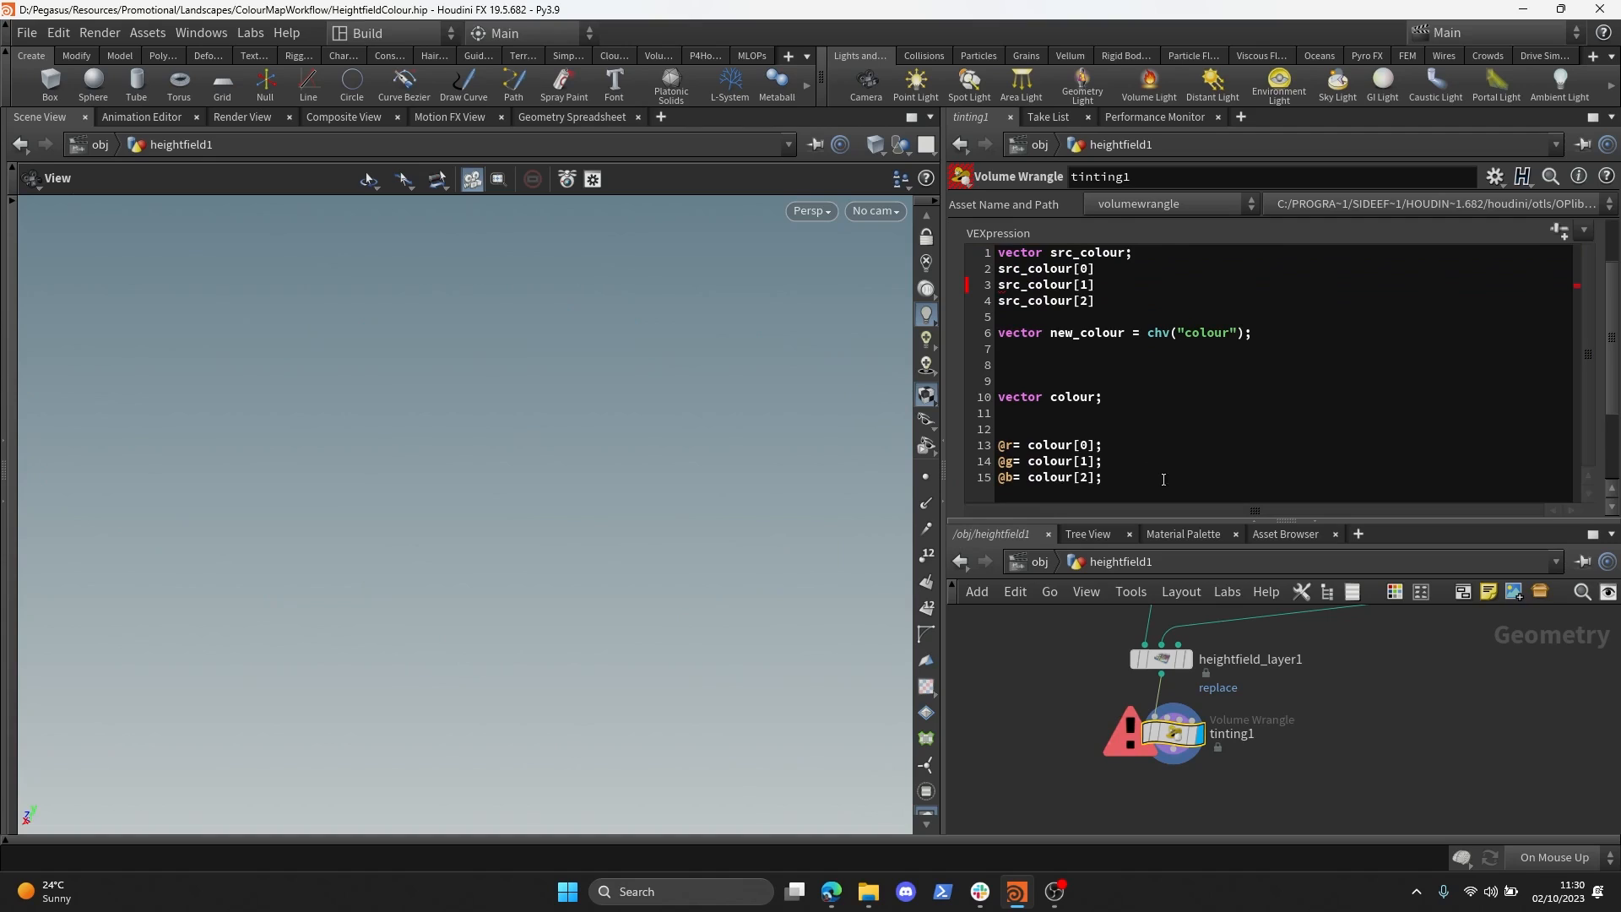
- Assign @r, @g and @b to src_colour[0], src_colour[1] and src_colour[2]
{"action": "left_click_drag", "start_coordinate": [1101, 477], "coordinate": [999, 445]}
{"action": "left_click", "coordinate": [1102, 445]}
{"action": "scroll", "coordinate": [1070, 445], "scroll_direction": "up", "scroll_amount": 2}
{"action": "scroll", "coordinate": [1070, 445], "scroll_direction": "down", "scroll_amount": 2}
{"action": "scroll", "coordinate": [1097, 355], "scroll_direction": "up", "scroll_amount": 2}
{"action": "left_click", "coordinate": [1109, 324]}
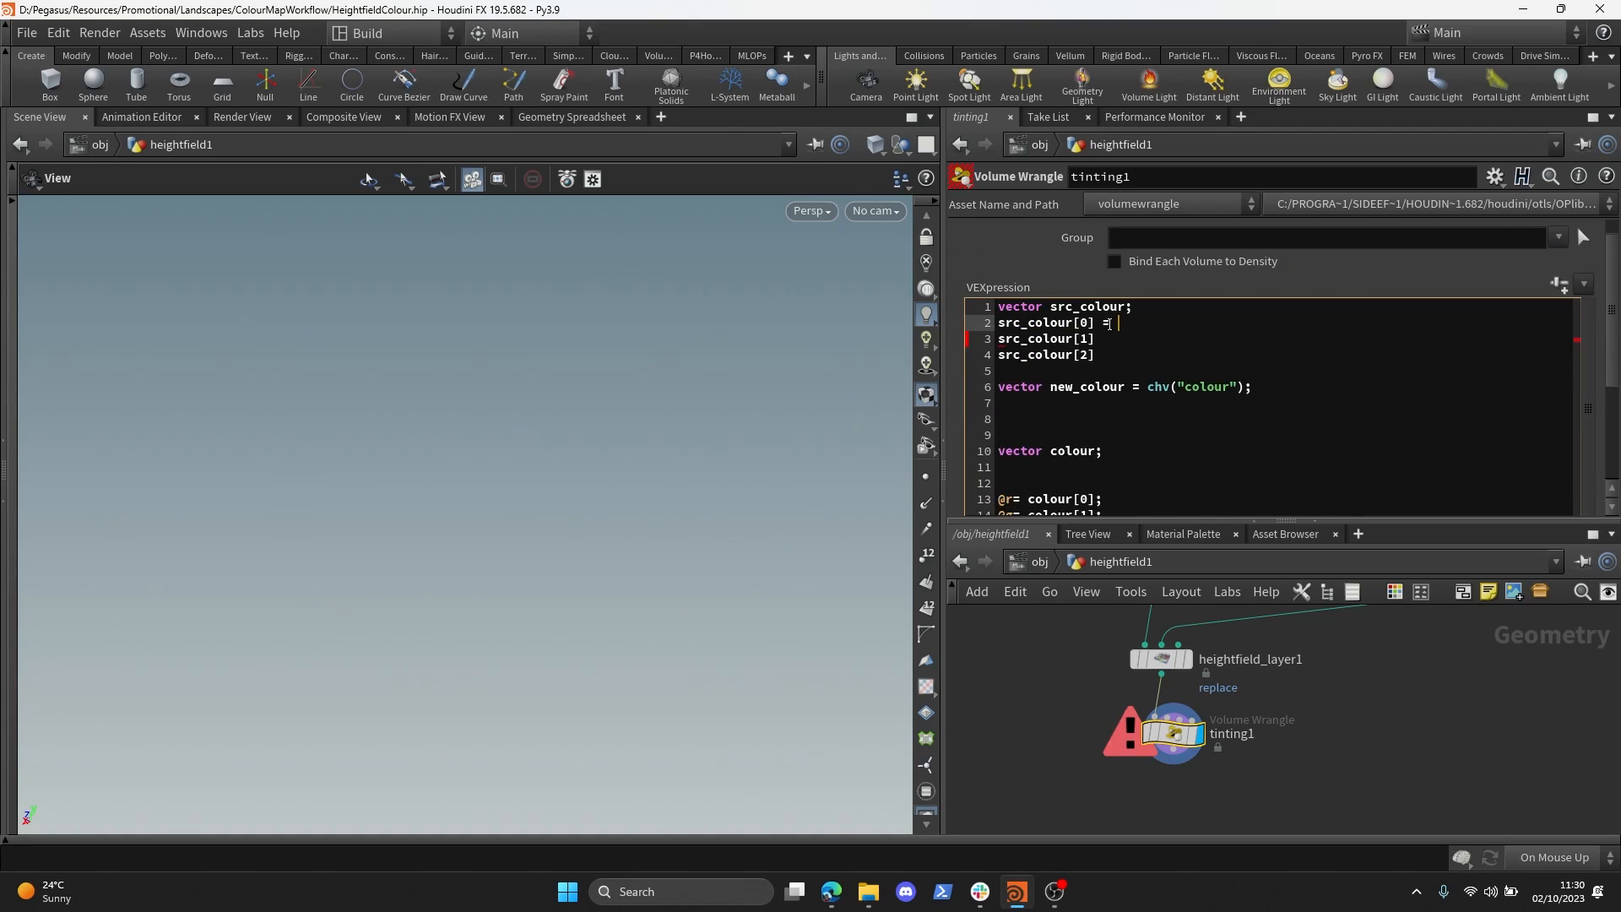
{"action": "type", "text": "@r"}
{"action": "left_click", "coordinate": [1117, 338]}
{"action": "type", "text": "@g'"}
{"action": "left_click", "coordinate": [1120, 358]}
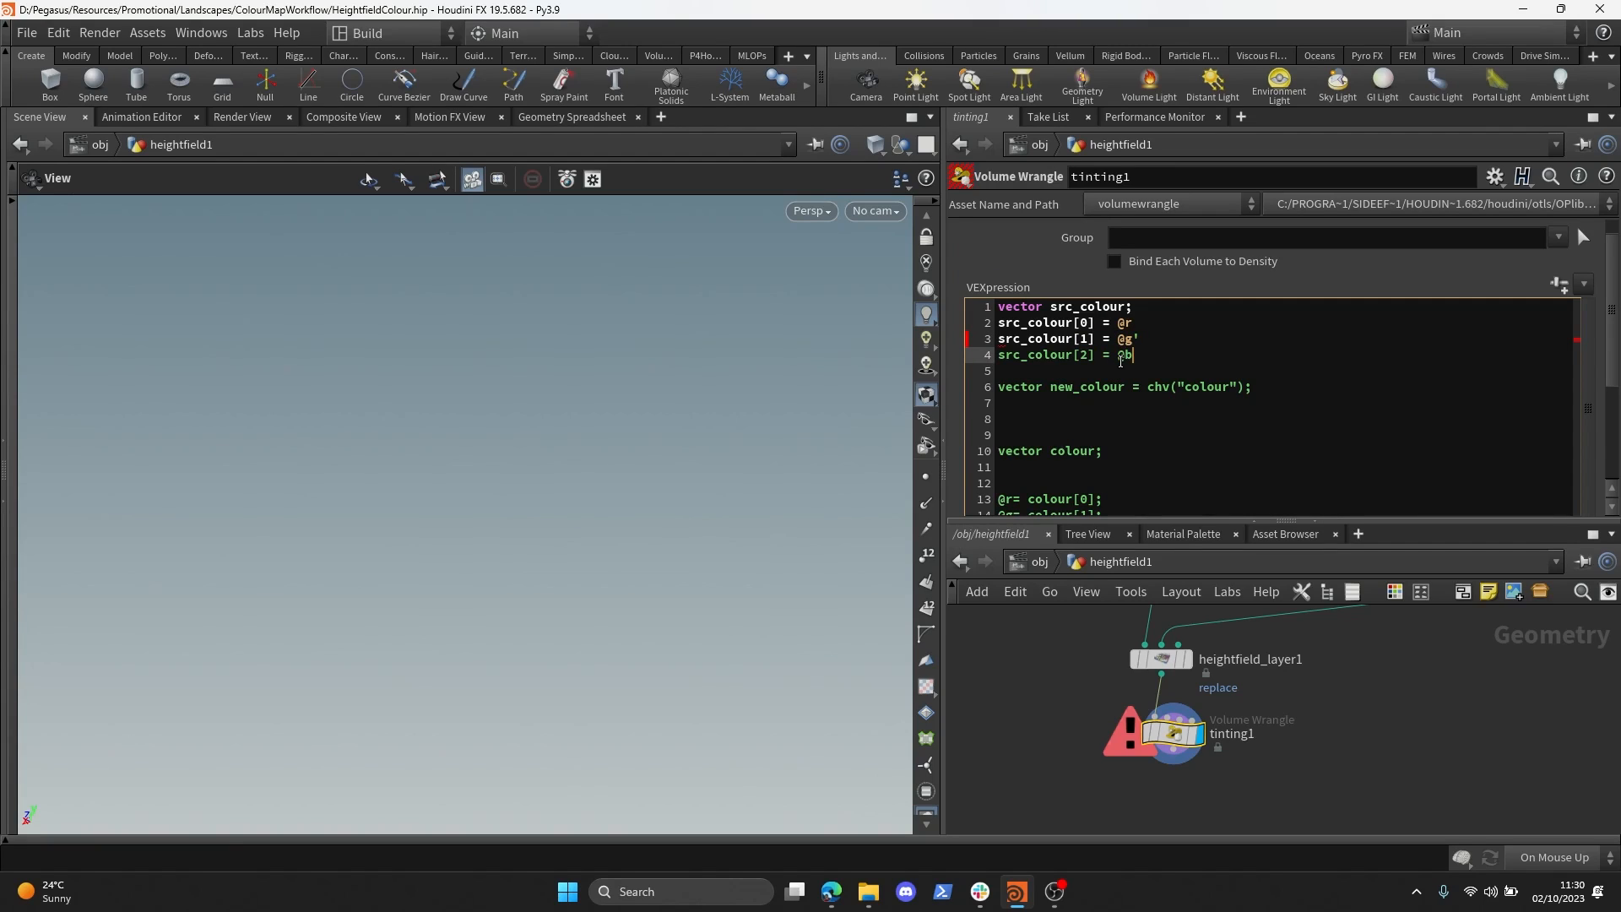
- Remove the stray quote after @g and end the @r and @g assignments with semicolons
{"action": "left_click", "coordinate": [1147, 340]}
{"action": "key", "text": "BackSpace"}
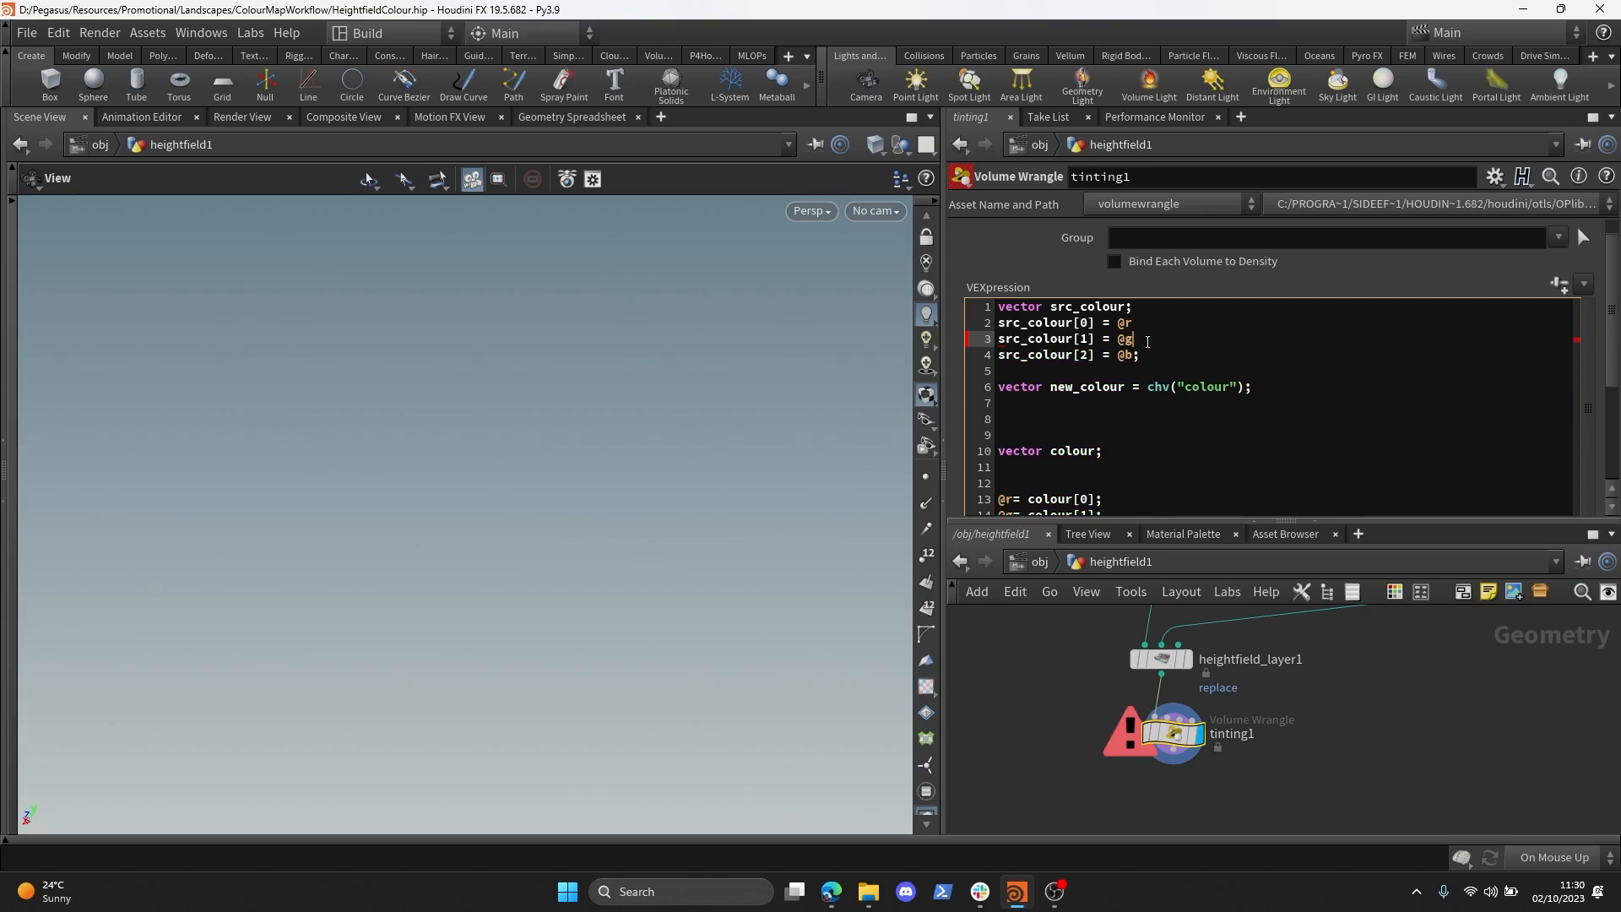
{"action": "type", "text": ";"}
{"action": "left_click", "coordinate": [1143, 330]}
{"action": "type", "text": ";"}
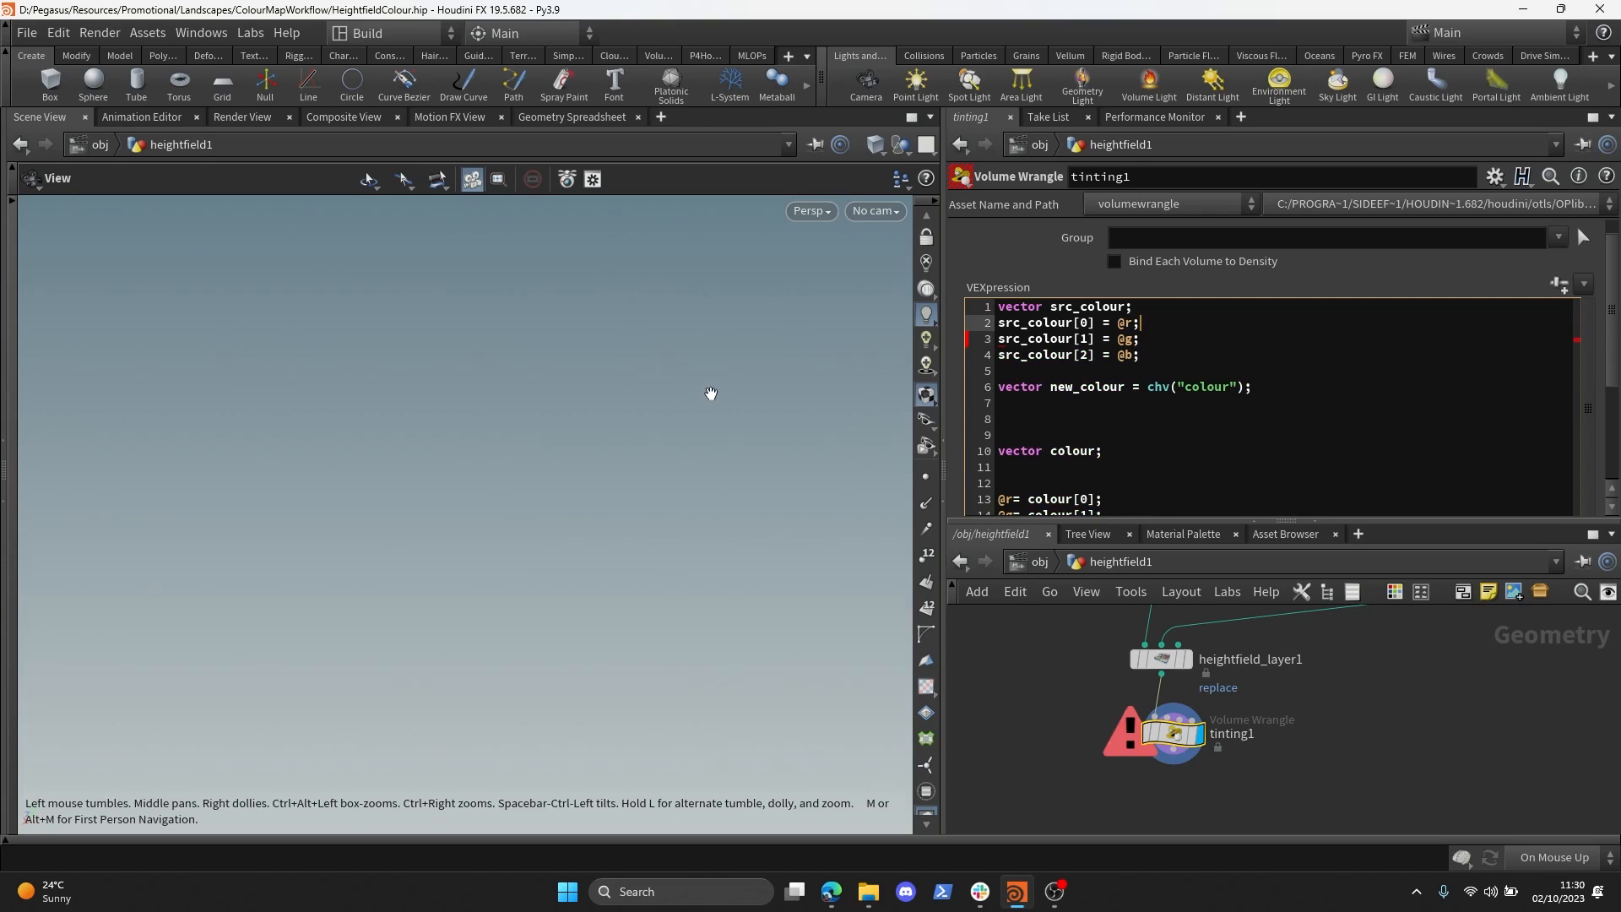
{"action": "left_click", "coordinate": [1156, 362]}
{"action": "left_click_drag", "start_coordinate": [1156, 361], "coordinate": [999, 308]}
{"action": "left_click", "coordinate": [1182, 361]}
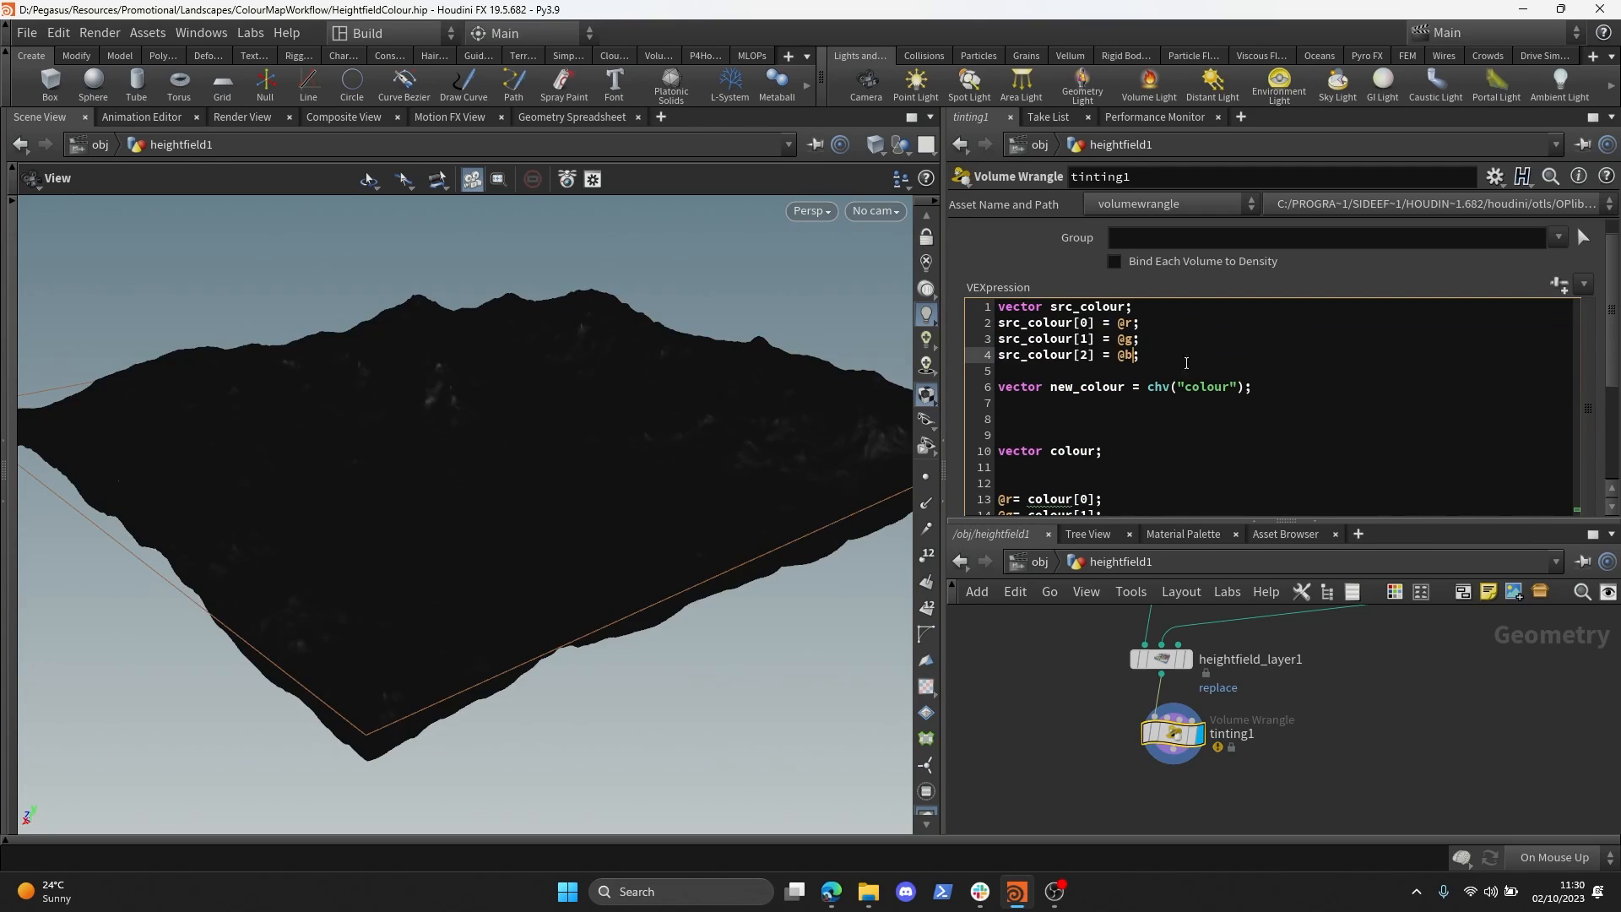
{"action": "left_click_drag", "start_coordinate": [1266, 389], "coordinate": [999, 391]}
{"action": "left_click", "coordinate": [1058, 404]}
{"action": "left_click", "coordinate": [1112, 397]}
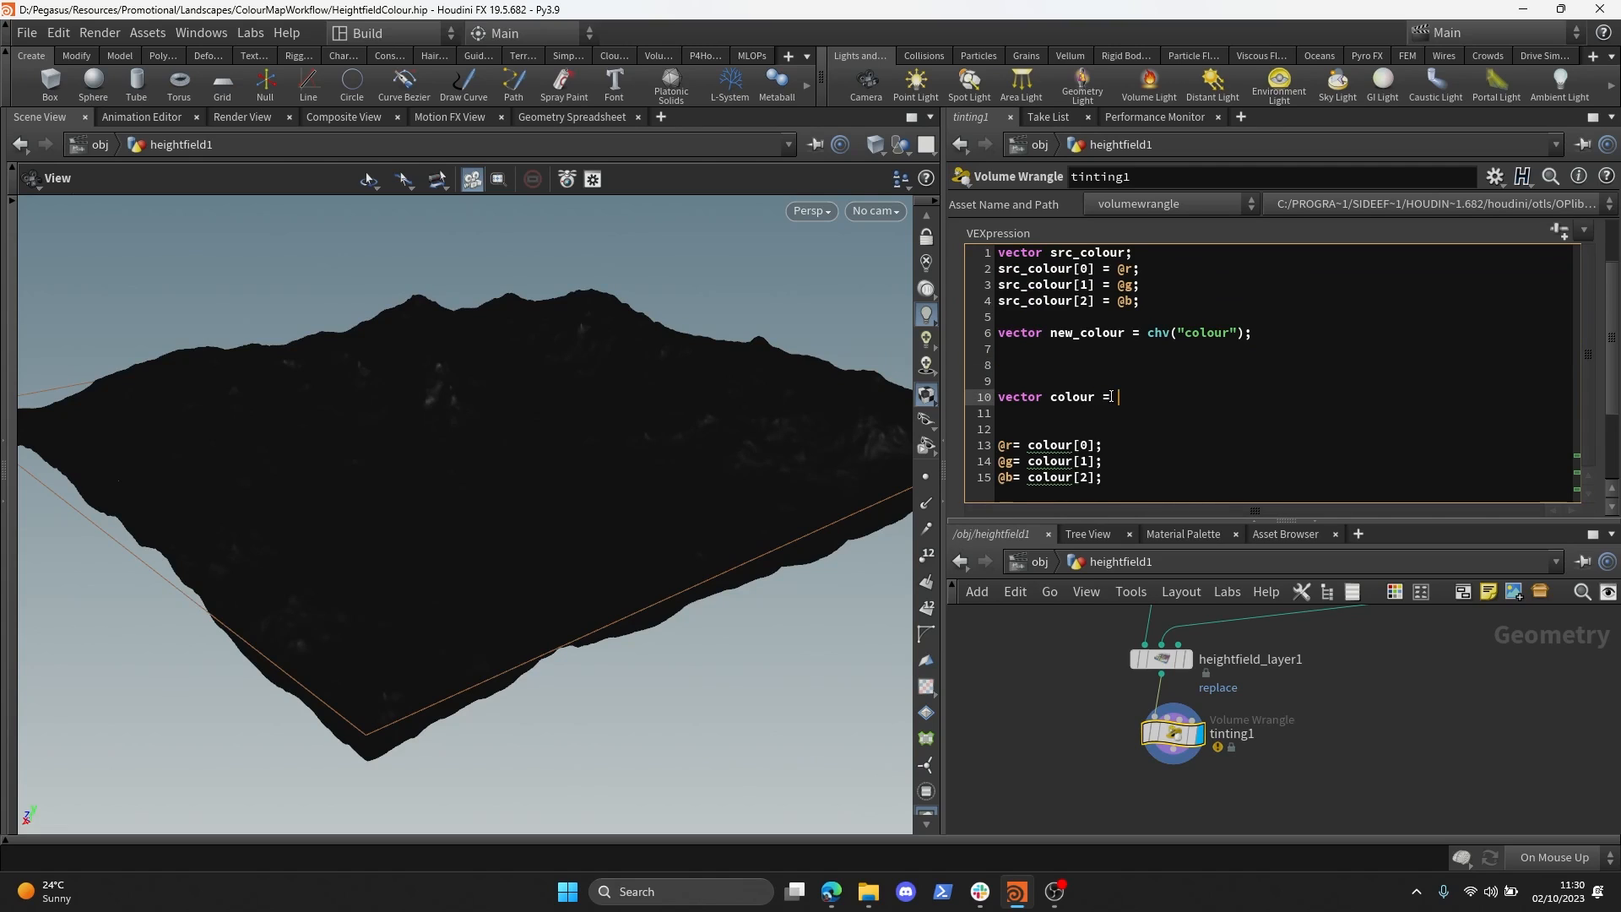
{"action": "type", "text": "lerp("}
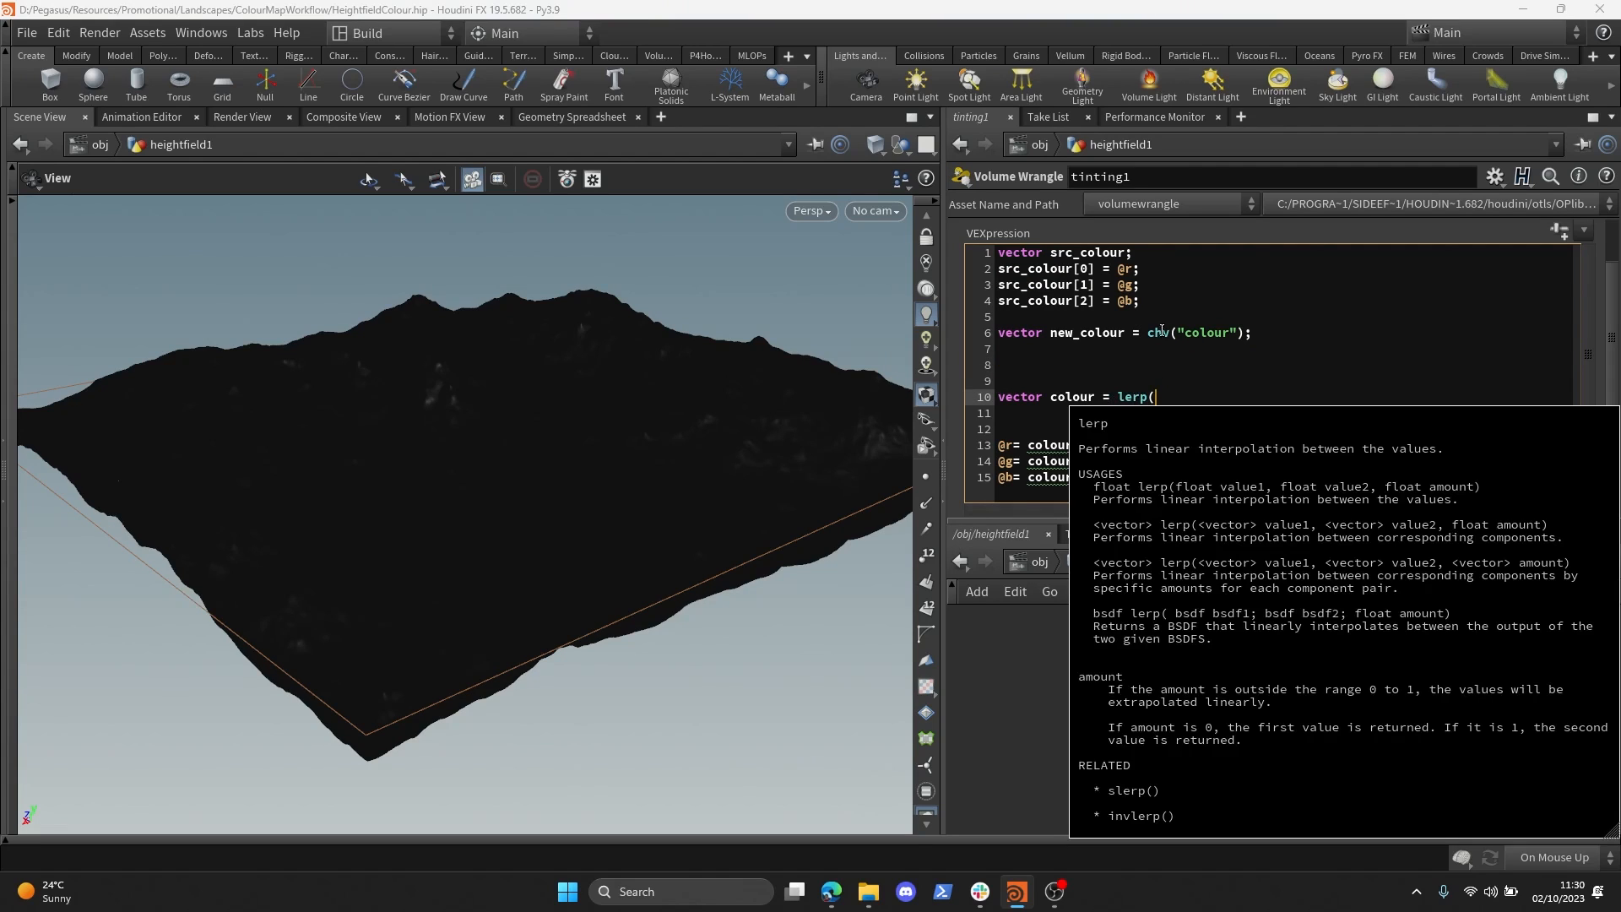
{"action": "type", "text": "src+"}
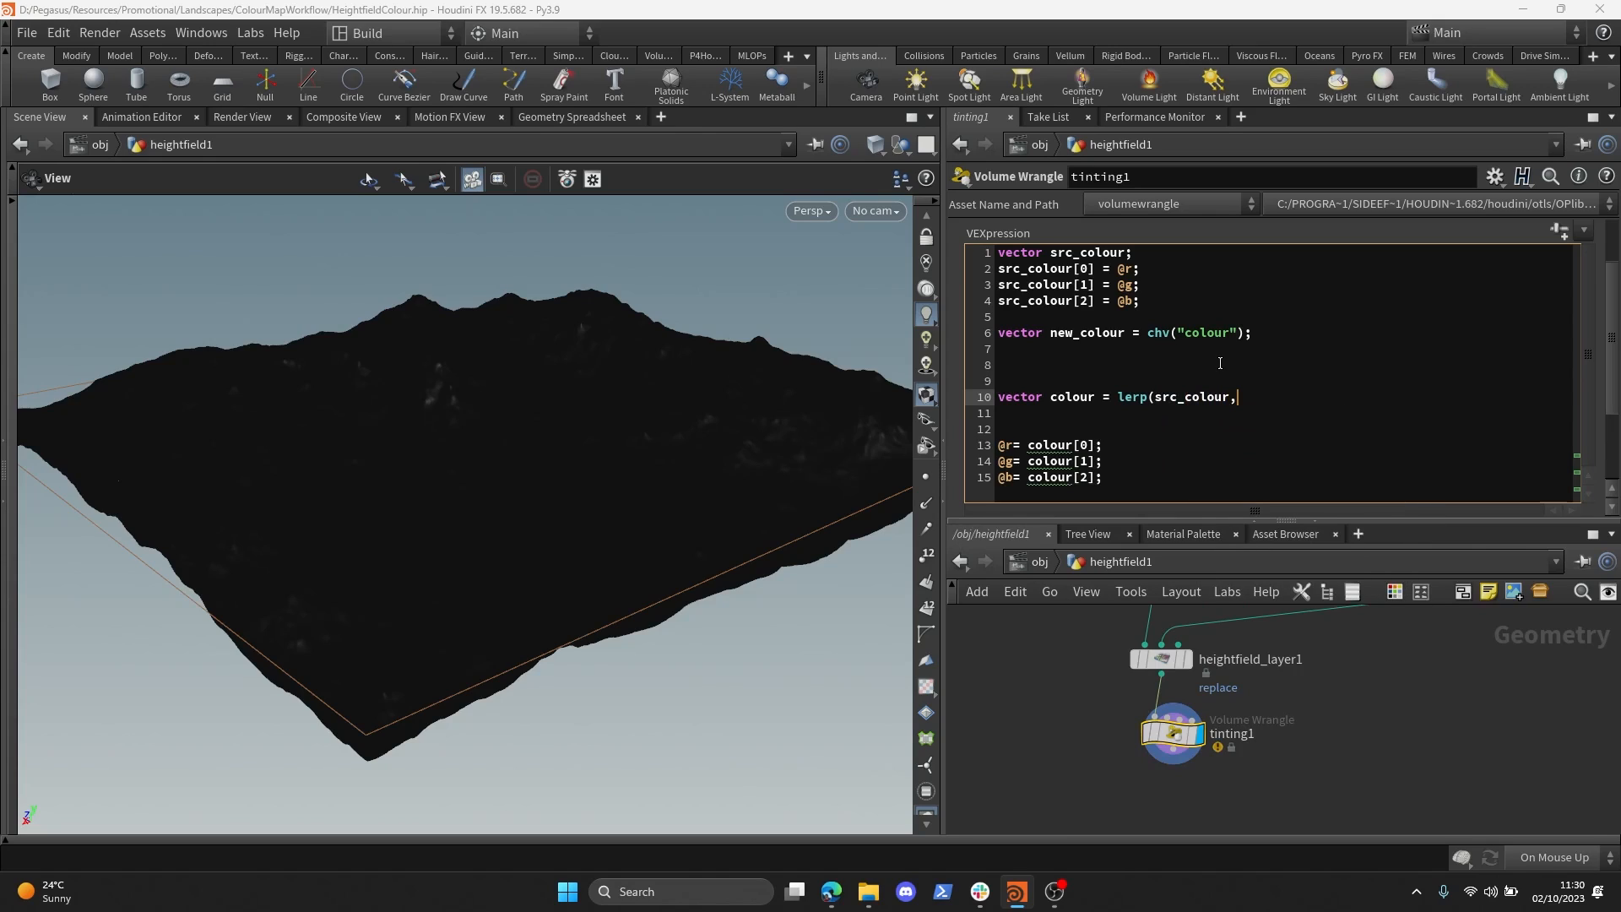
{"action": "type", "text": "_colour,@mask);"}
{"action": "middle_click_drag", "start_coordinate": [1410, 648], "coordinate": [1380, 712]}
{"action": "left_click", "coordinate": [1136, 704]}
{"action": "left_click", "coordinate": [1153, 760]}
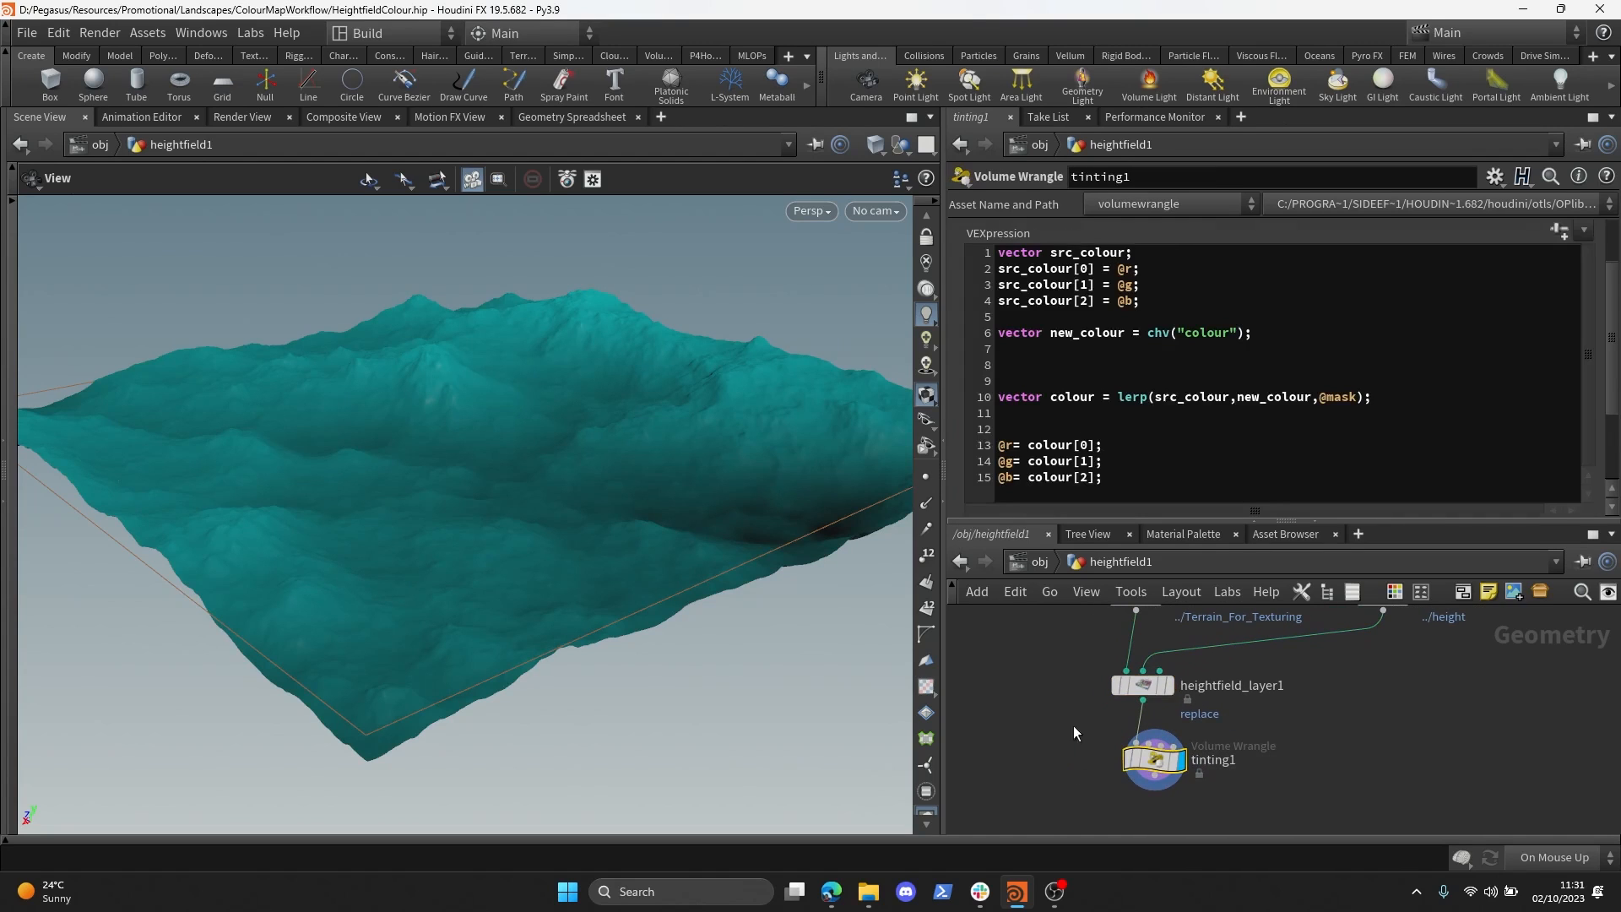
- Remove the spare blank line above the @r, @g and @b output assignments
{"action": "left_click", "coordinate": [1085, 430]}
{"action": "key", "text": "BackSpace"}
{"action": "left_click_drag", "start_coordinate": [733, 453], "coordinate": [834, 488]}
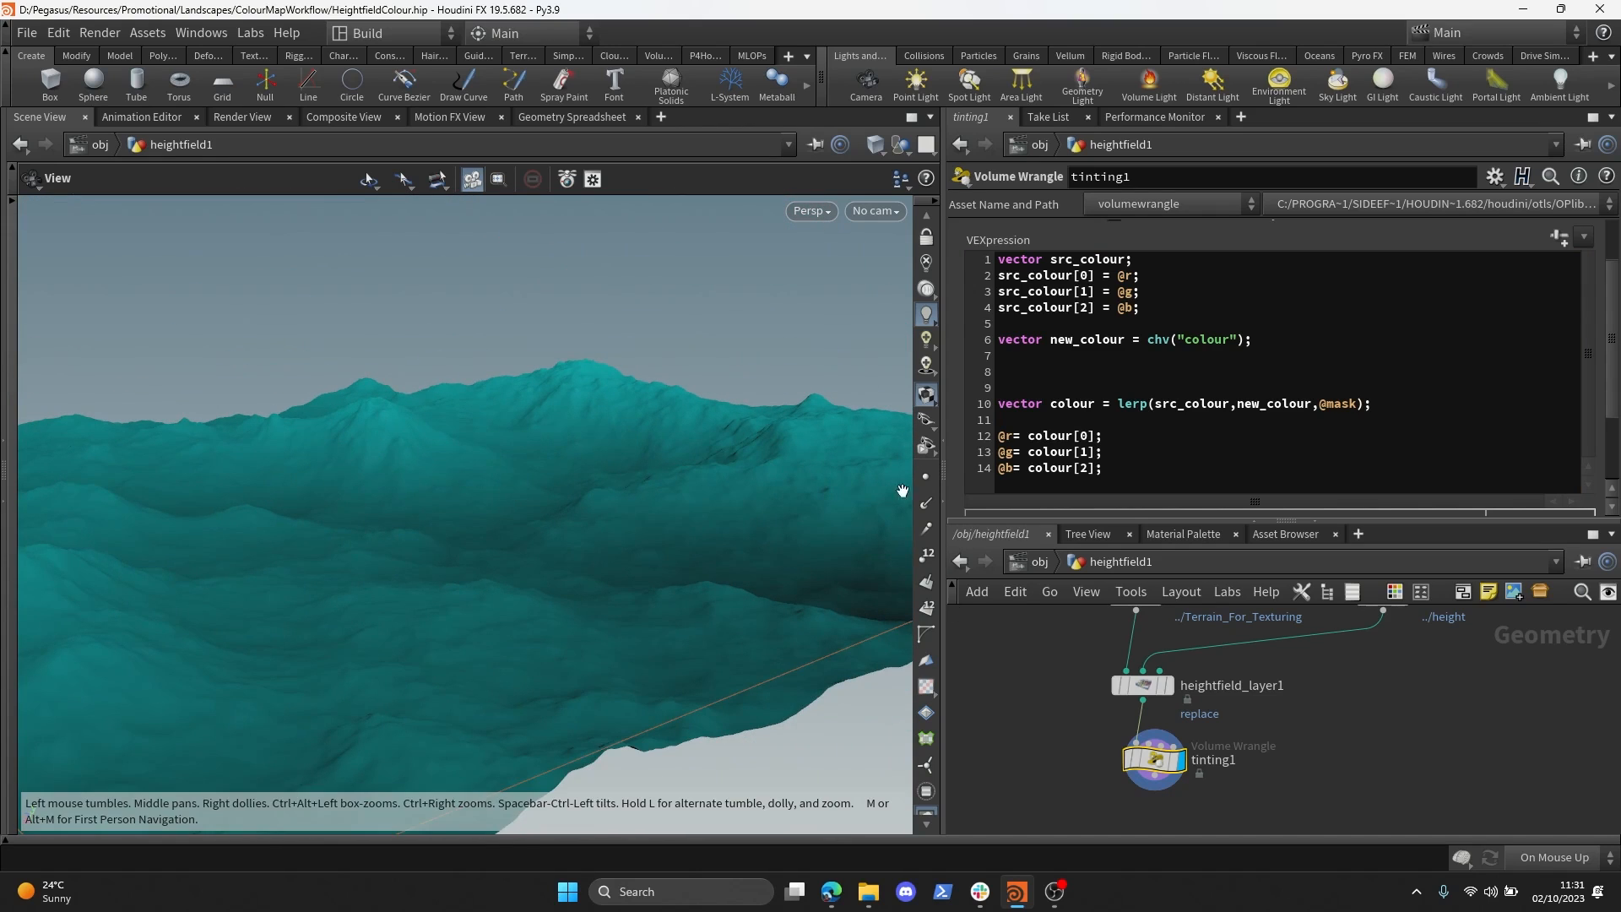
- Examine the tinted terrain from several angles along with tinting1's parameters and its place in the node network
{"action": "key", "text": "shift+b"}
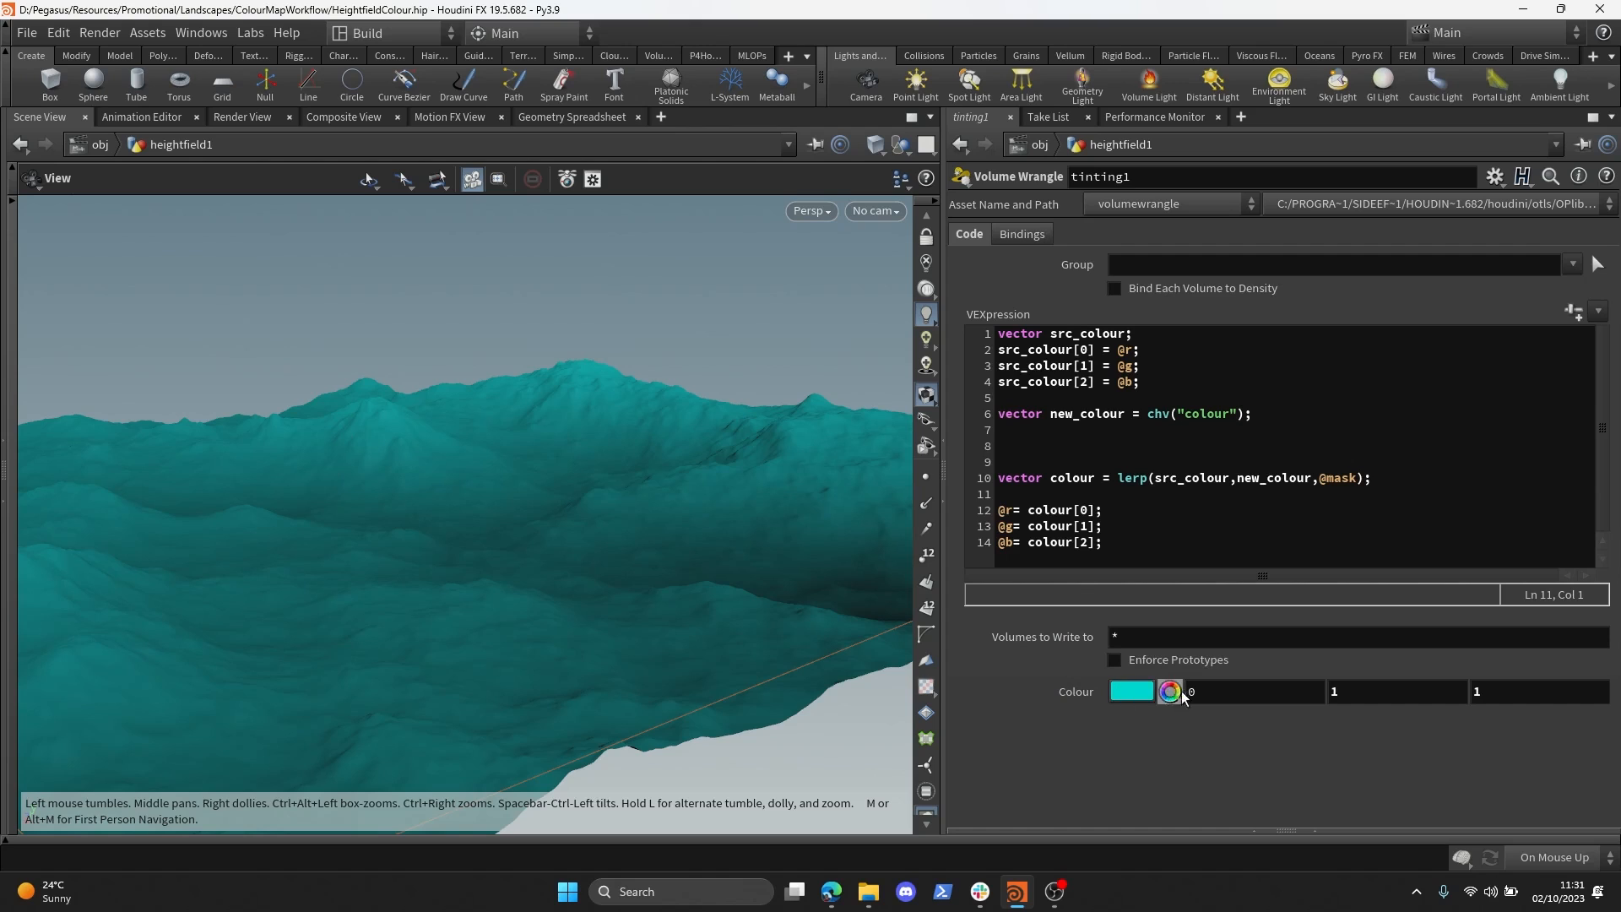
{"action": "key", "text": "shift+b"}
{"action": "left_click_drag", "start_coordinate": [698, 499], "coordinate": [549, 498]}
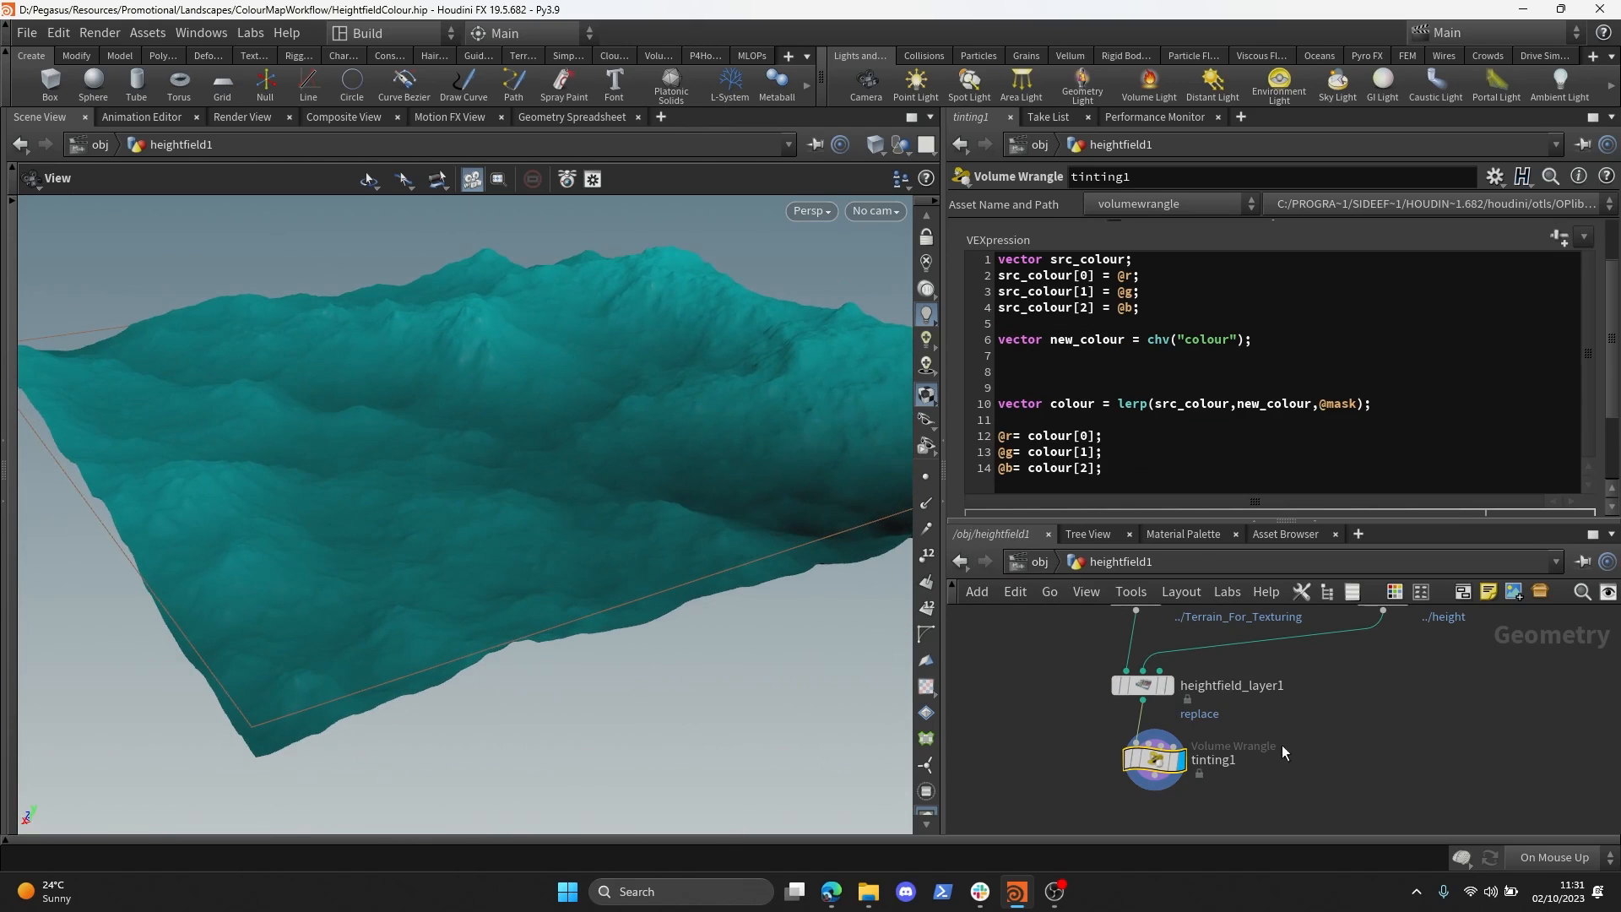
{"action": "scroll", "coordinate": [1236, 676], "scroll_direction": "down", "scroll_amount": 3}
{"action": "middle_click_drag", "start_coordinate": [1275, 734], "coordinate": [1231, 686]}
{"action": "scroll", "coordinate": [1259, 690], "scroll_direction": "up", "scroll_amount": 3}
{"action": "middle_click_drag", "start_coordinate": [1009, 738], "coordinate": [1067, 733]}
{"action": "scroll", "coordinate": [1068, 733], "scroll_direction": "down", "scroll_amount": 4}
{"action": "left_click_drag", "start_coordinate": [718, 553], "coordinate": [610, 571]}
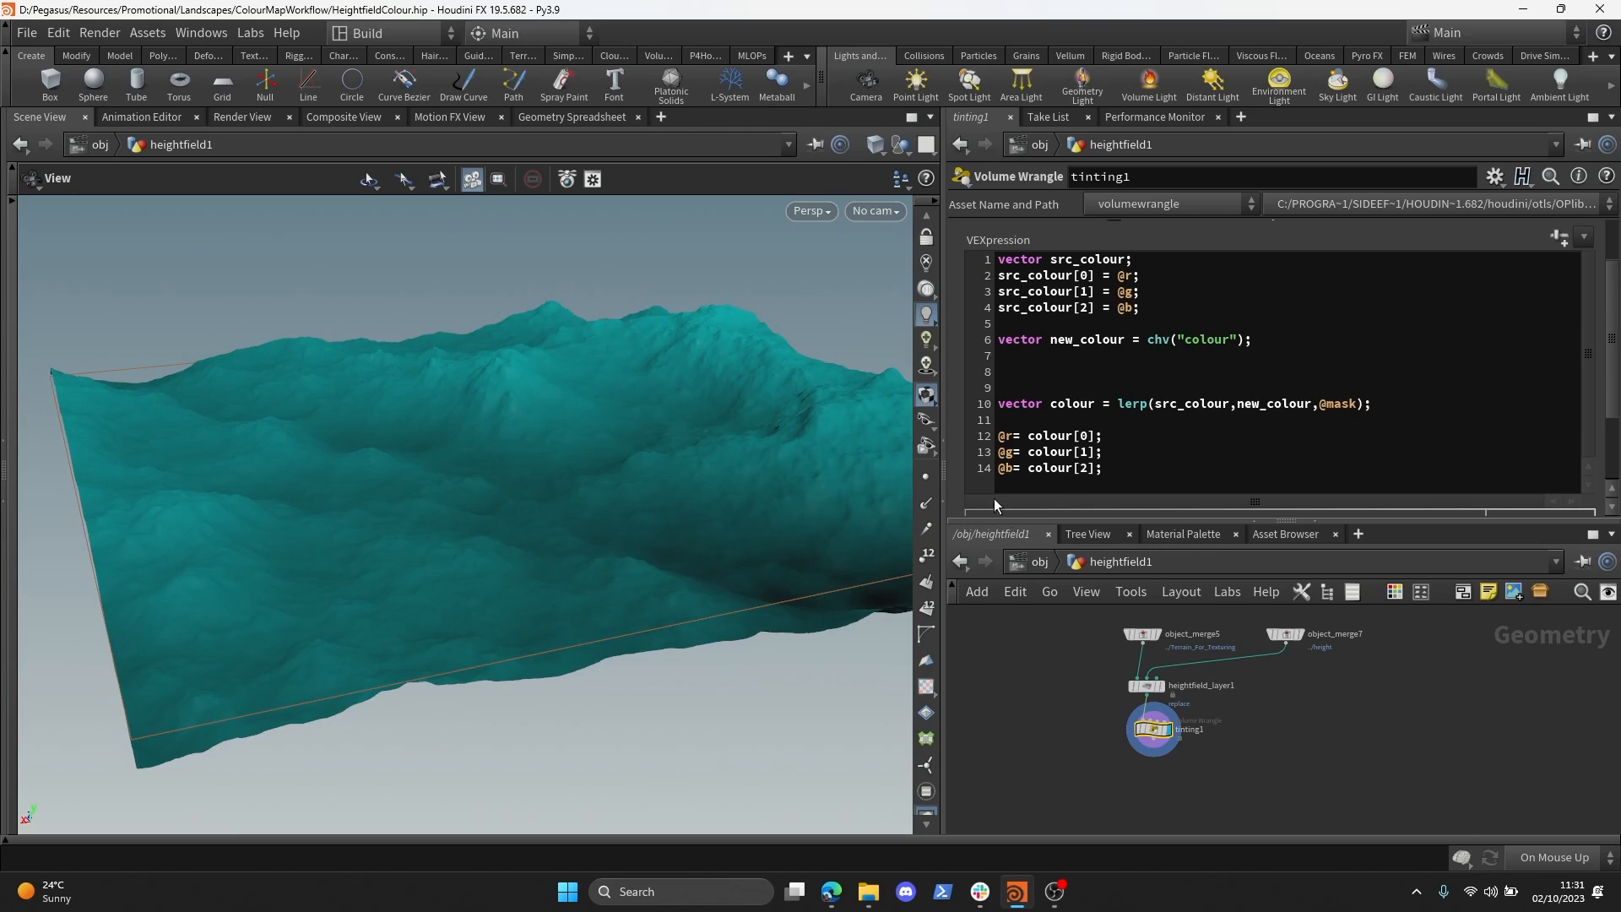
{"action": "key", "text": "shift+b"}
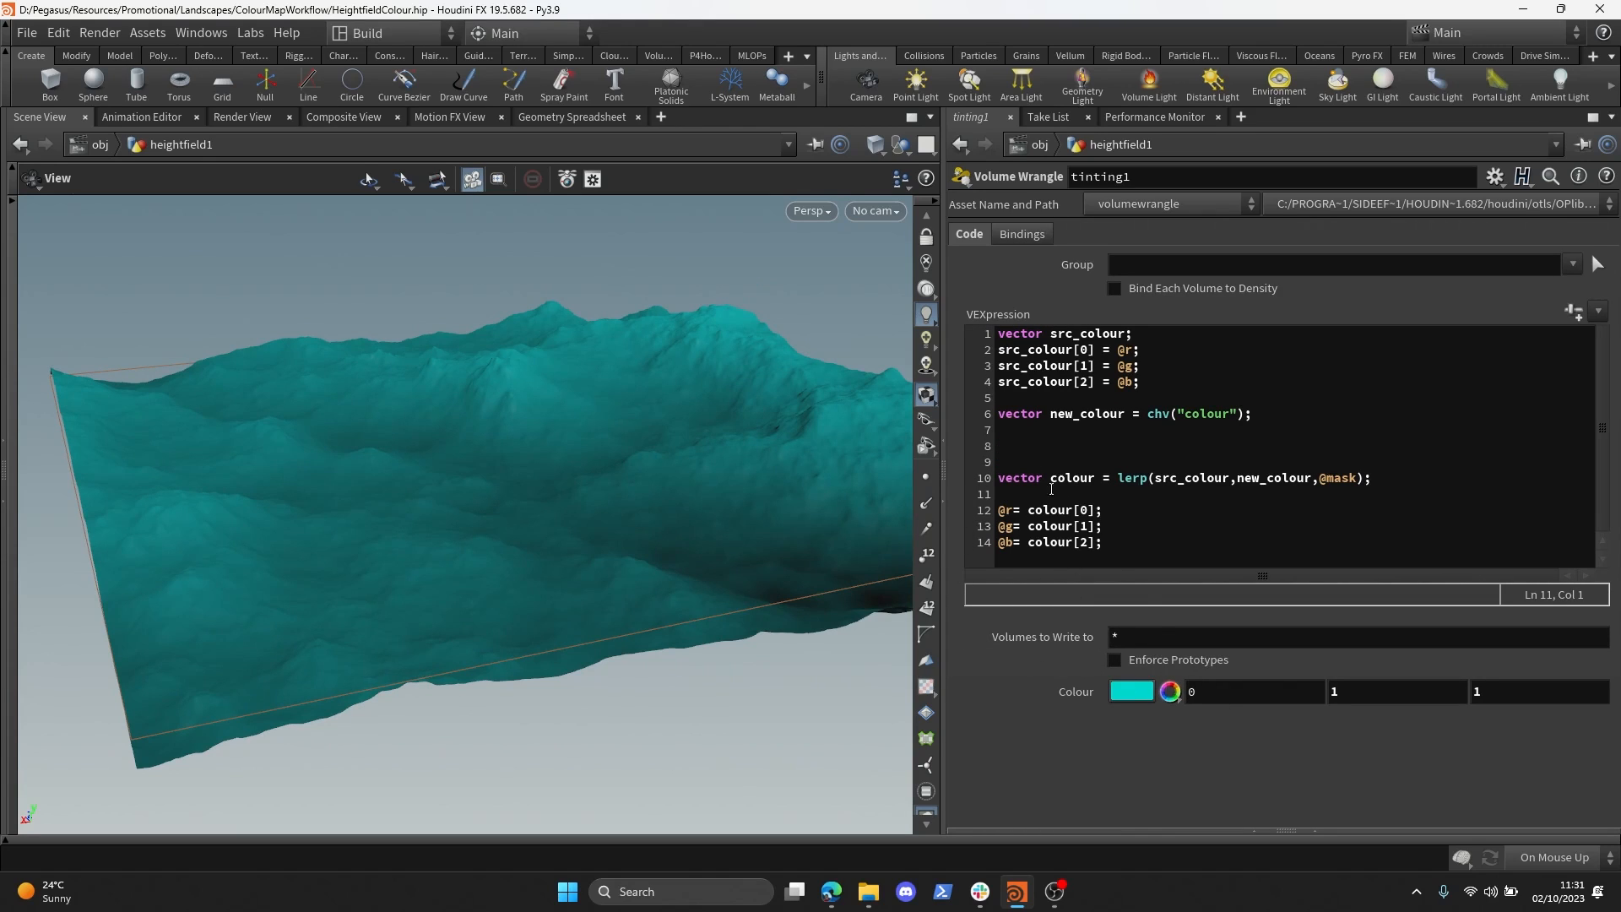
{"action": "key", "text": "shift+b"}
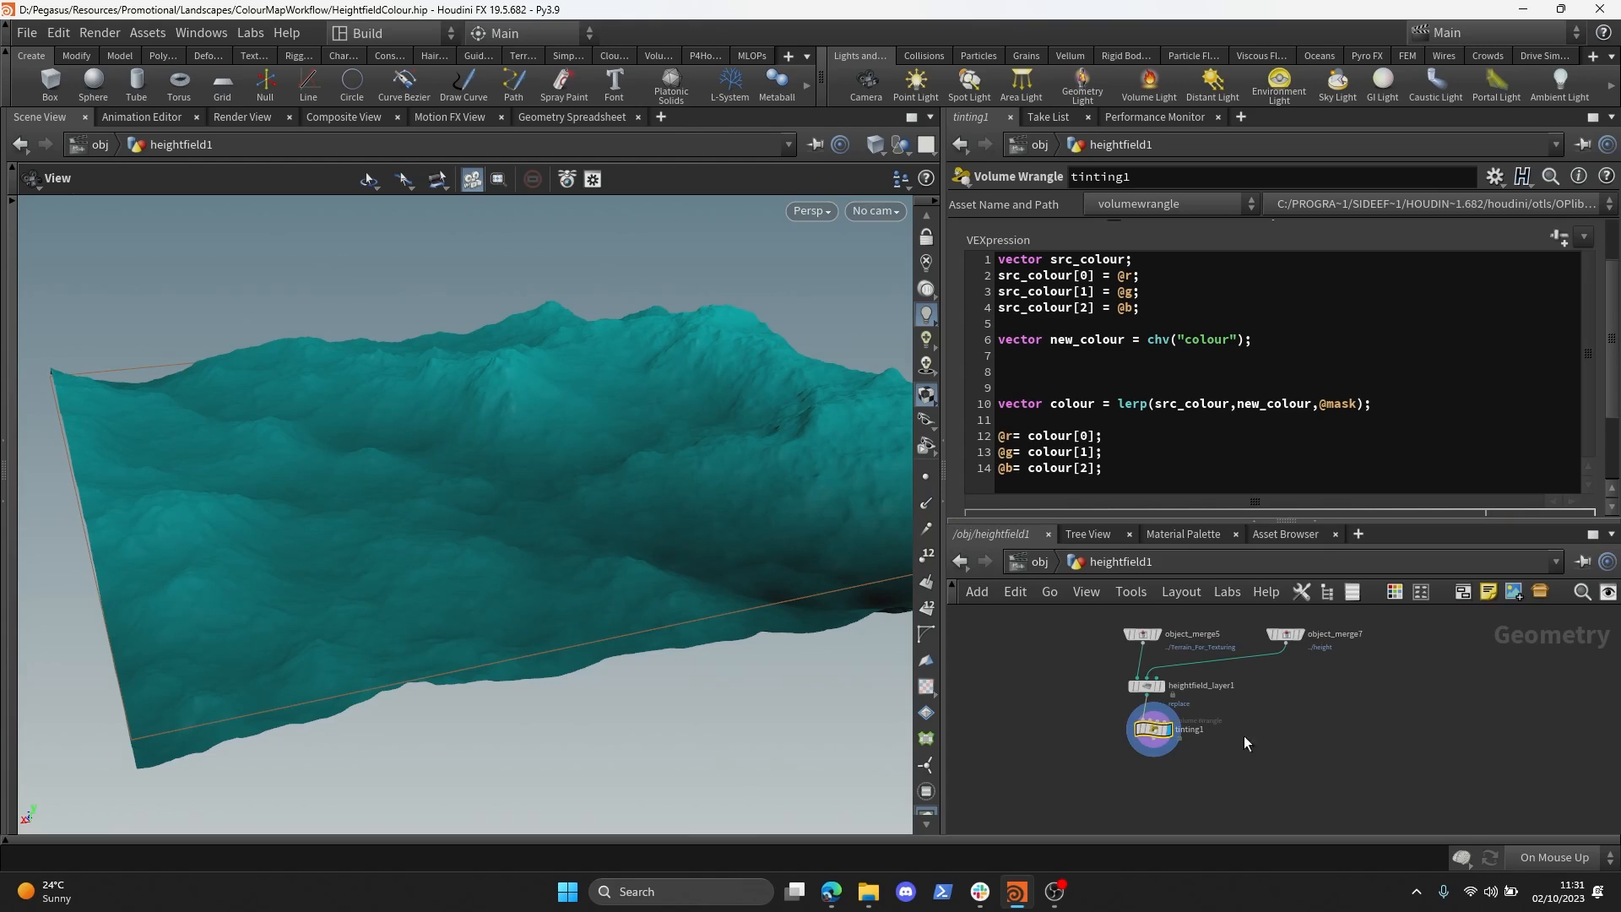
{"action": "middle_click_drag", "start_coordinate": [1243, 737], "coordinate": [1332, 757]}
{"action": "scroll", "coordinate": [1209, 722], "scroll_direction": "up", "scroll_amount": 3}
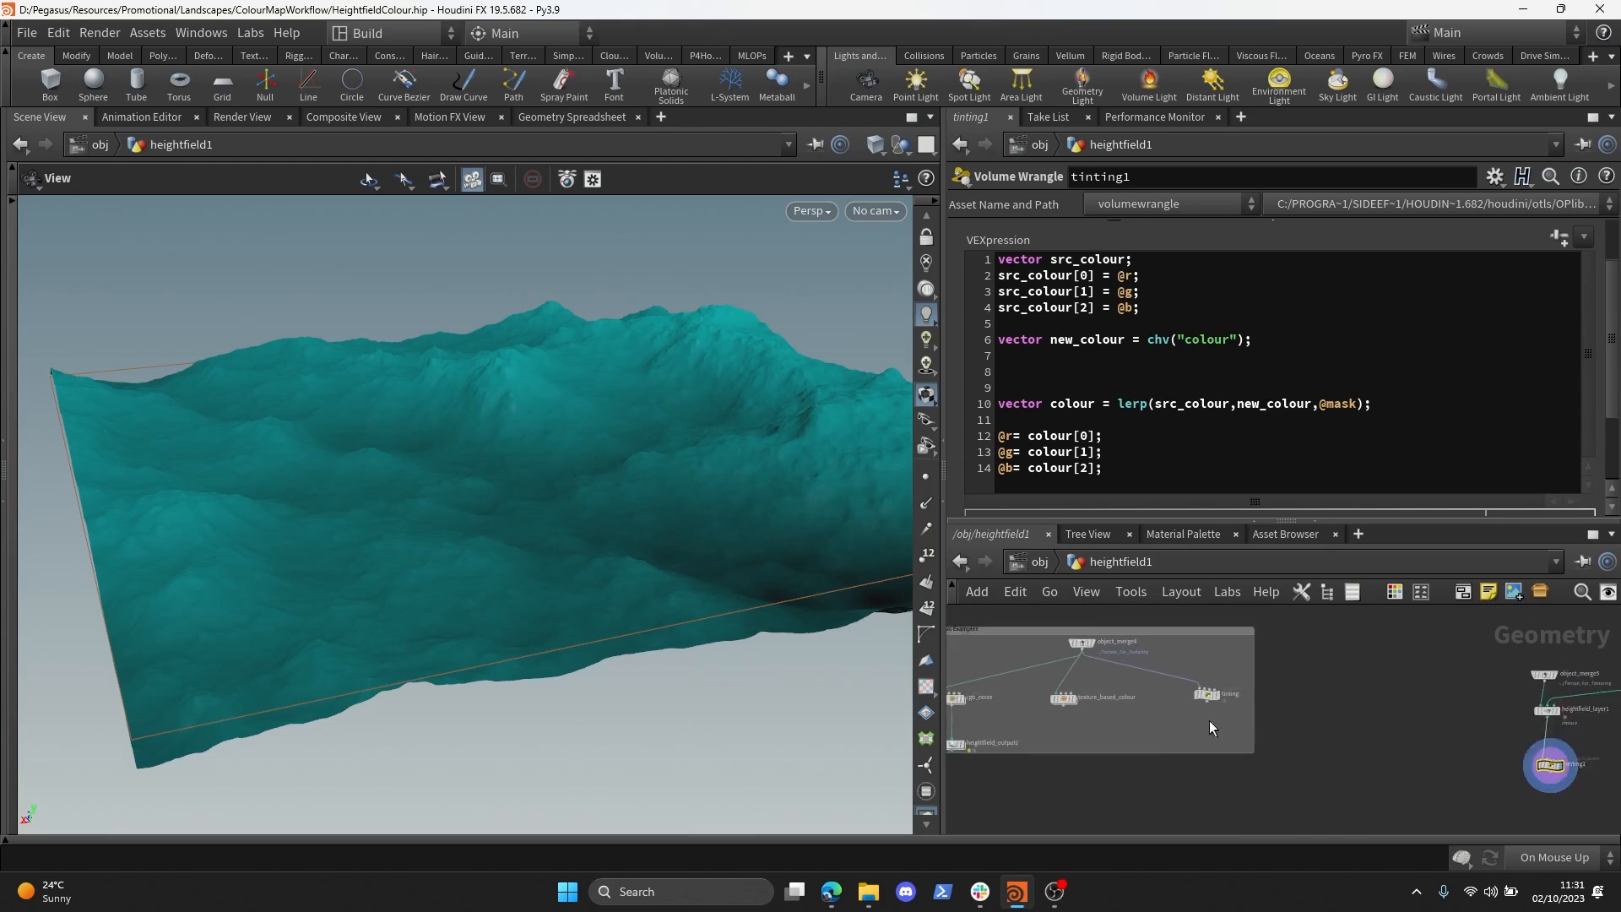
{"action": "left_click", "coordinate": [1207, 682]}
{"action": "key", "text": "ctrl+c"}
{"action": "middle_click_drag", "start_coordinate": [1562, 704], "coordinate": [1075, 666]}
{"action": "key", "text": "ctrl+v"}
{"action": "key", "text": "Delete"}
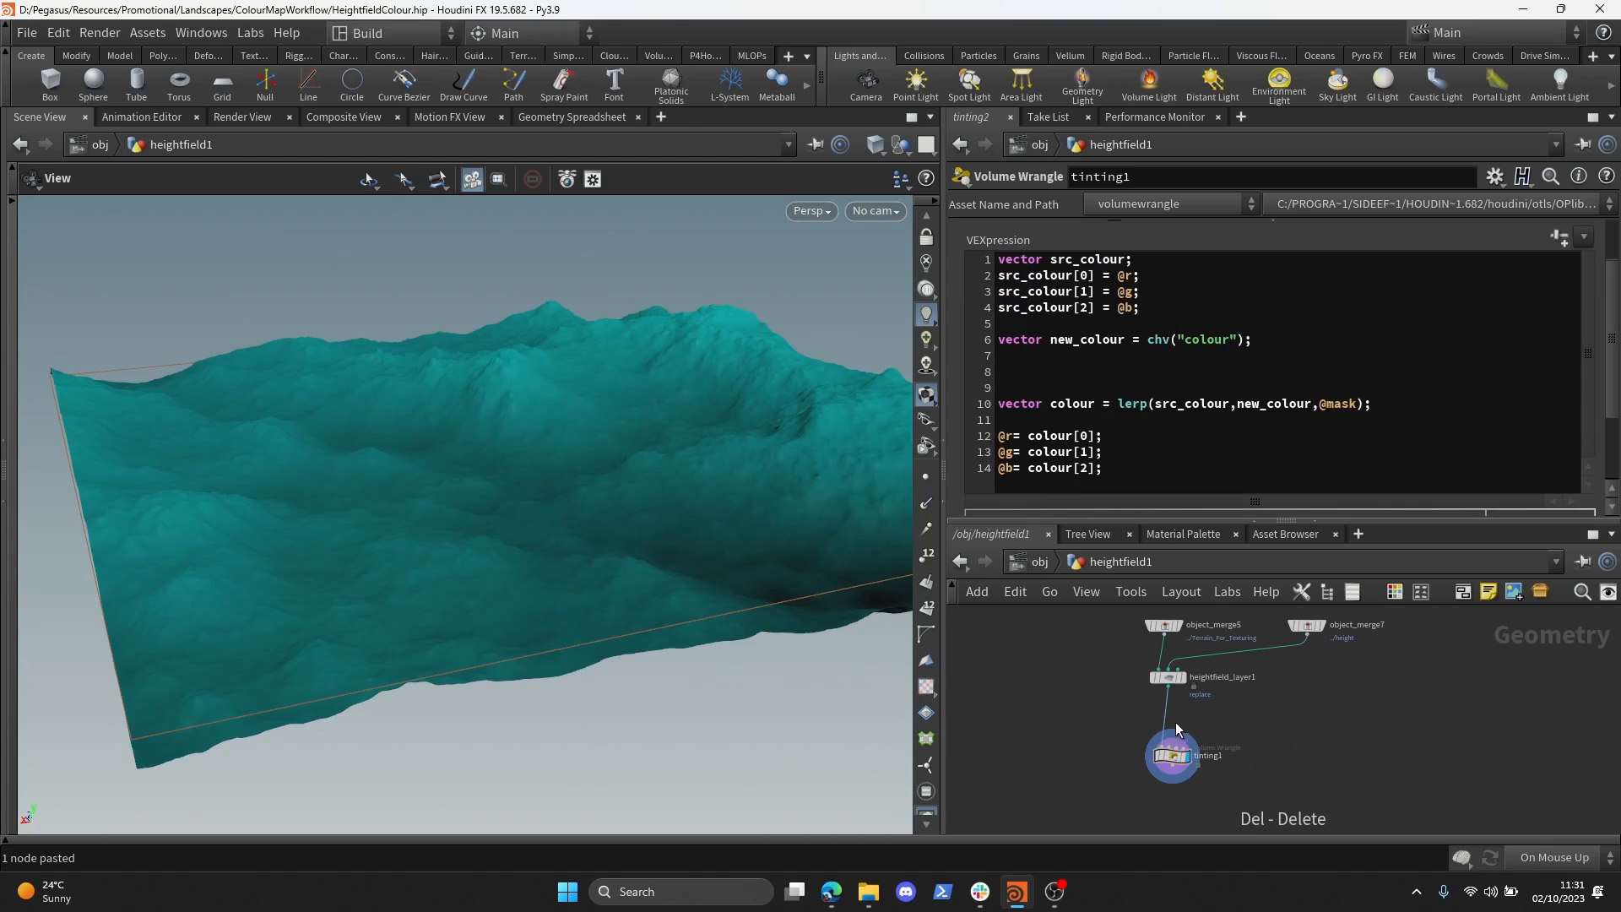
- Duplicate the tinting1 wrangle and insert the copy between object_merge5 and heightfield_layer1
{"action": "middle_click_drag", "start_coordinate": [1175, 721], "coordinate": [1104, 762]}
{"action": "left_click", "coordinate": [1149, 719]}
{"action": "key", "text": "ctrl+c"}
{"action": "key", "text": "ctrl+v"}
{"action": "left_click_drag", "start_coordinate": [1104, 762], "coordinate": [1158, 704]}
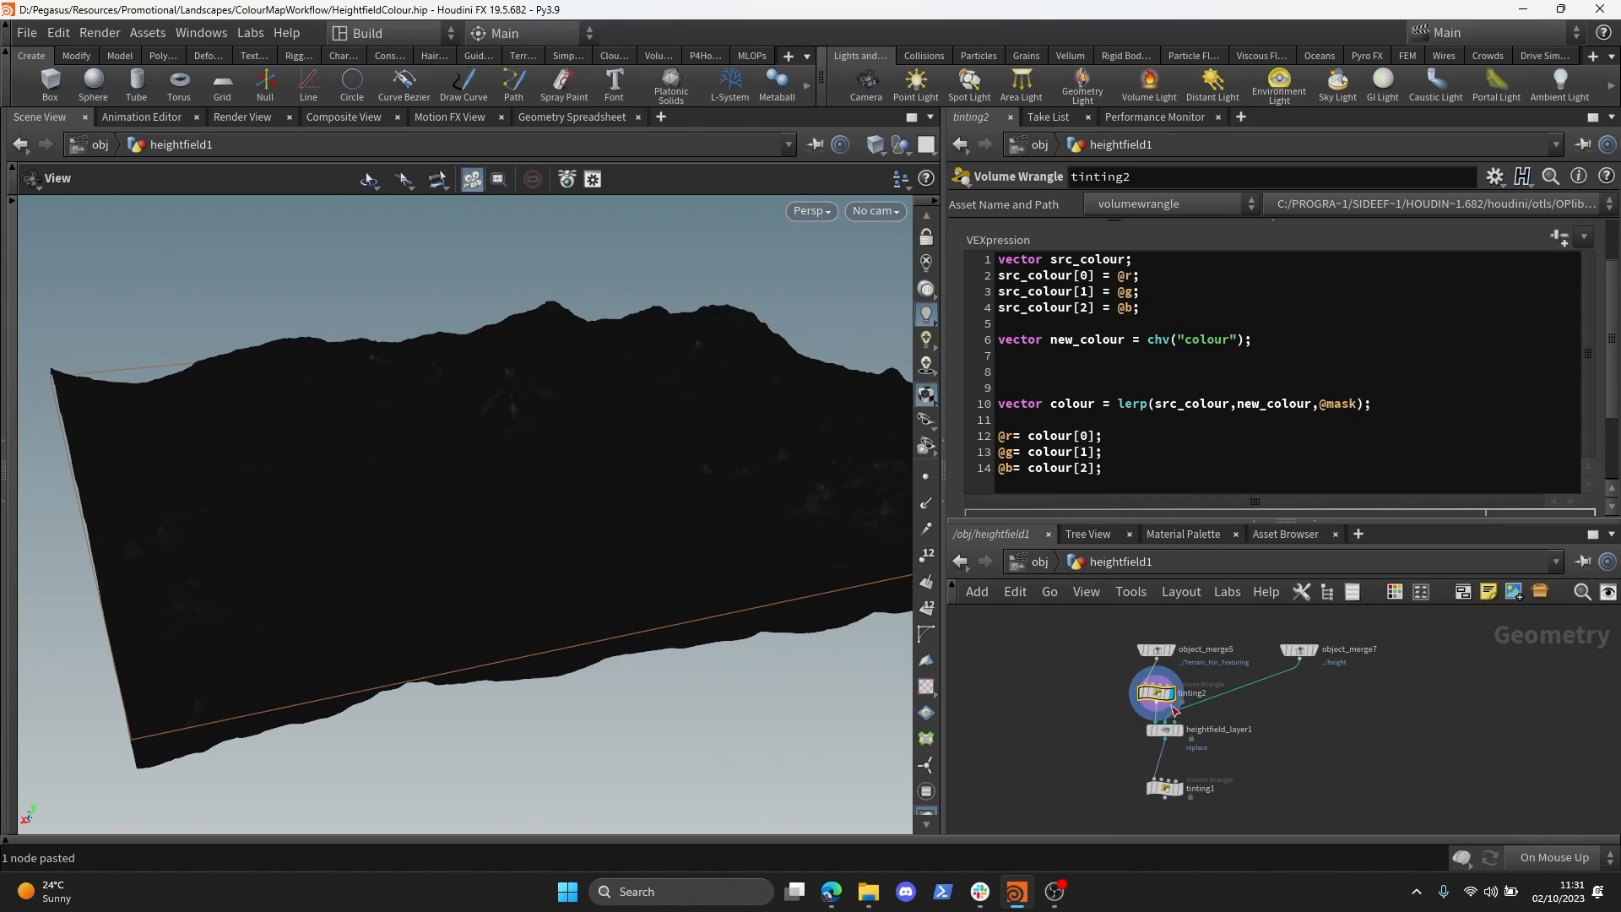
{"action": "scroll", "coordinate": [1154, 693], "scroll_direction": "up", "scroll_amount": 2}
{"action": "scroll", "coordinate": [1153, 688], "scroll_direction": "down", "scroll_amount": 4}
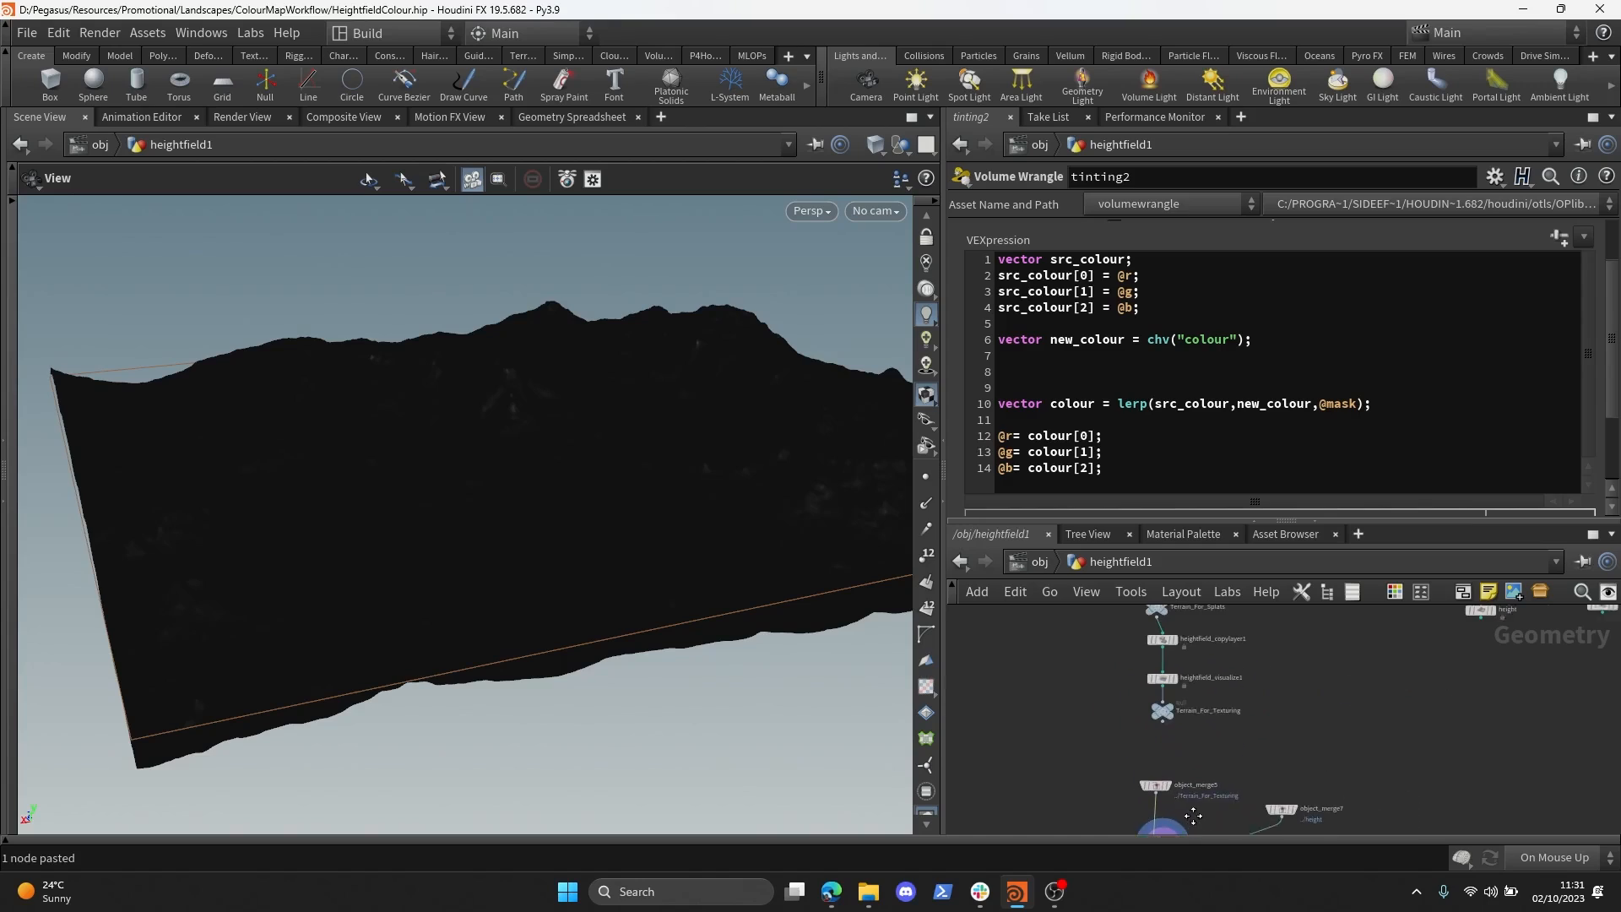
{"action": "key", "text": "ctrl+a"}
{"action": "left_click", "coordinate": [1147, 671]}
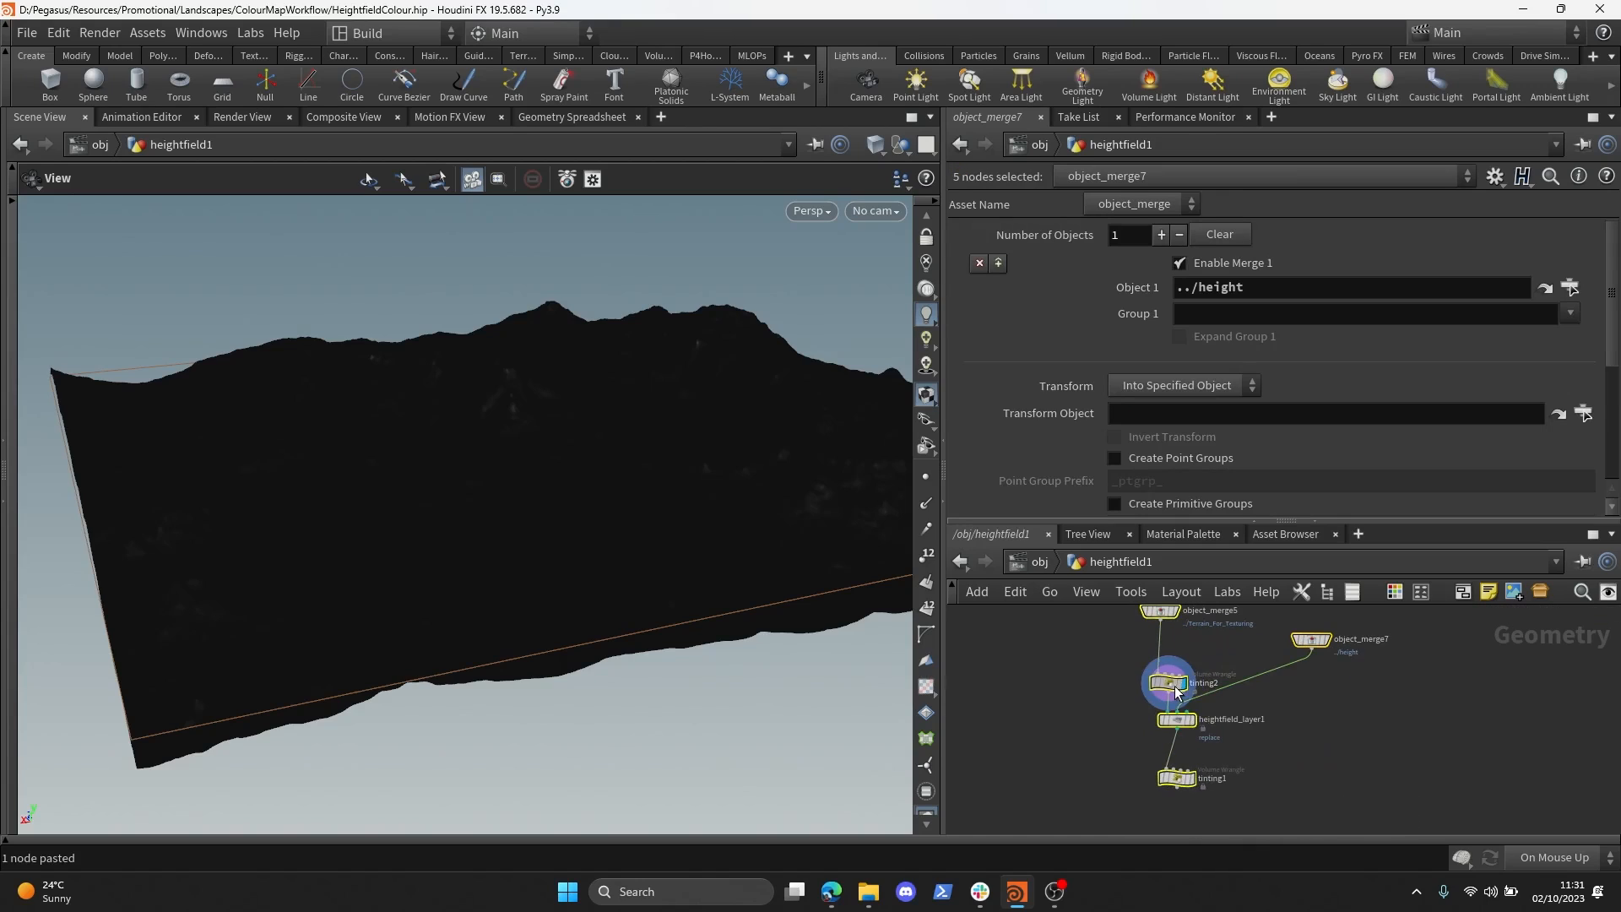
{"action": "scroll", "coordinate": [1187, 684], "scroll_direction": "up", "scroll_amount": 3}
{"action": "middle_click_drag", "start_coordinate": [1183, 672], "coordinate": [1215, 781]}
{"action": "key", "text": "Tab"}
{"action": "key", "text": "Escape"}
{"action": "key", "text": "Tab"}
{"action": "type", "text": "wran"}
{"action": "key", "text": "Return"}
{"action": "scroll", "coordinate": [1191, 682], "scroll_direction": "down", "scroll_amount": 3}
{"action": "middle_click_drag", "start_coordinate": [1231, 650], "coordinate": [1222, 698]}
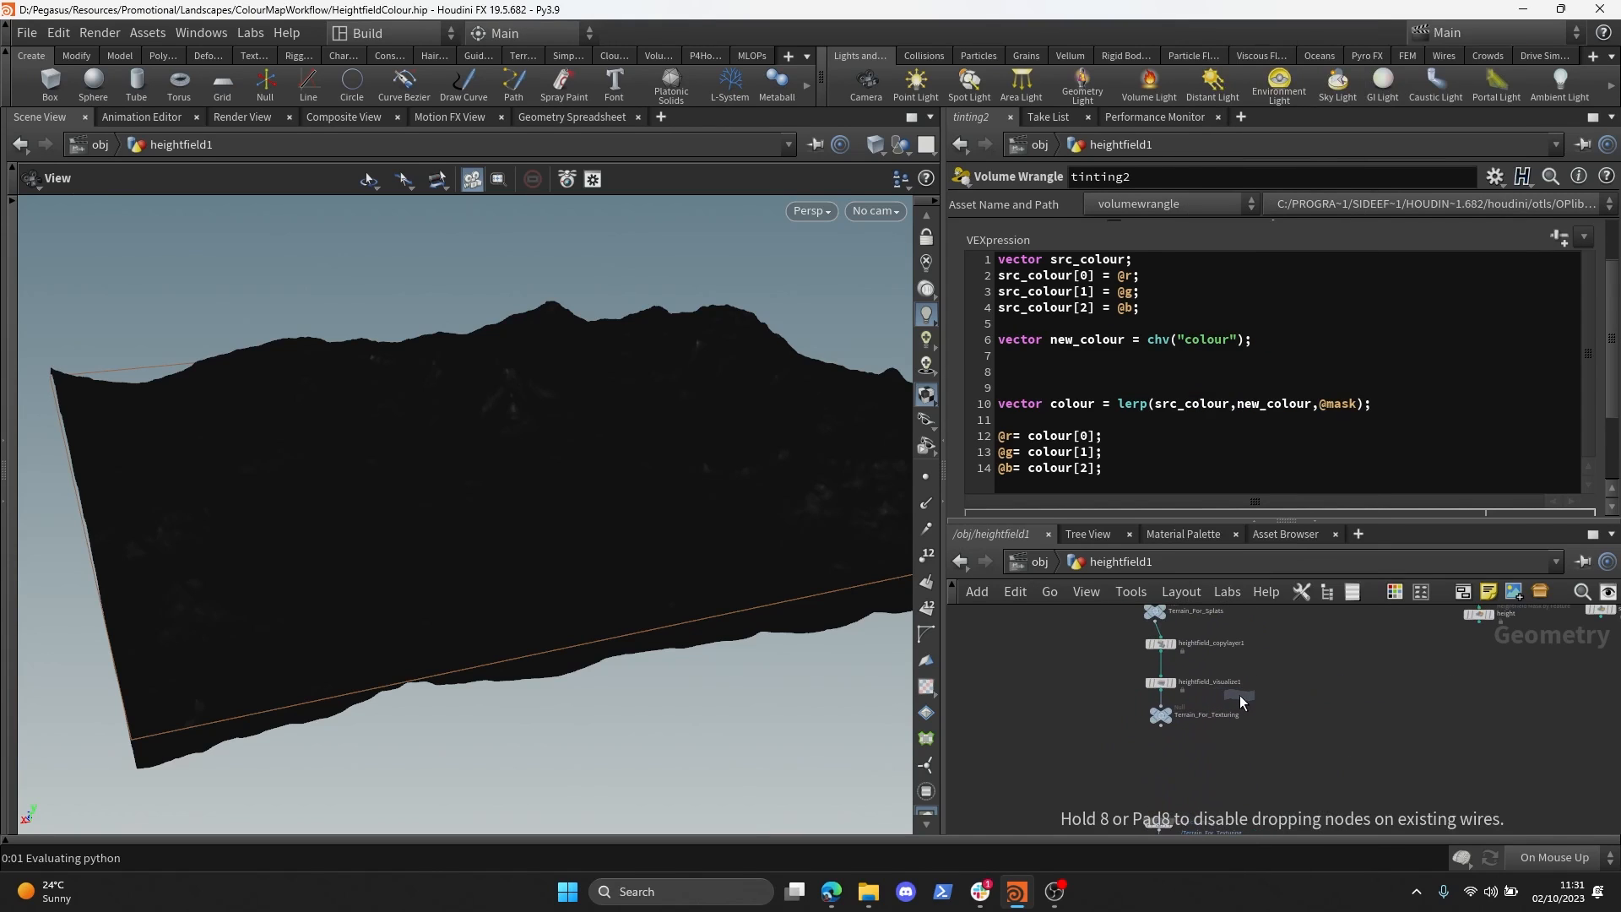
{"action": "left_click", "coordinate": [1240, 696]}
{"action": "left_click", "coordinate": [1125, 480]}
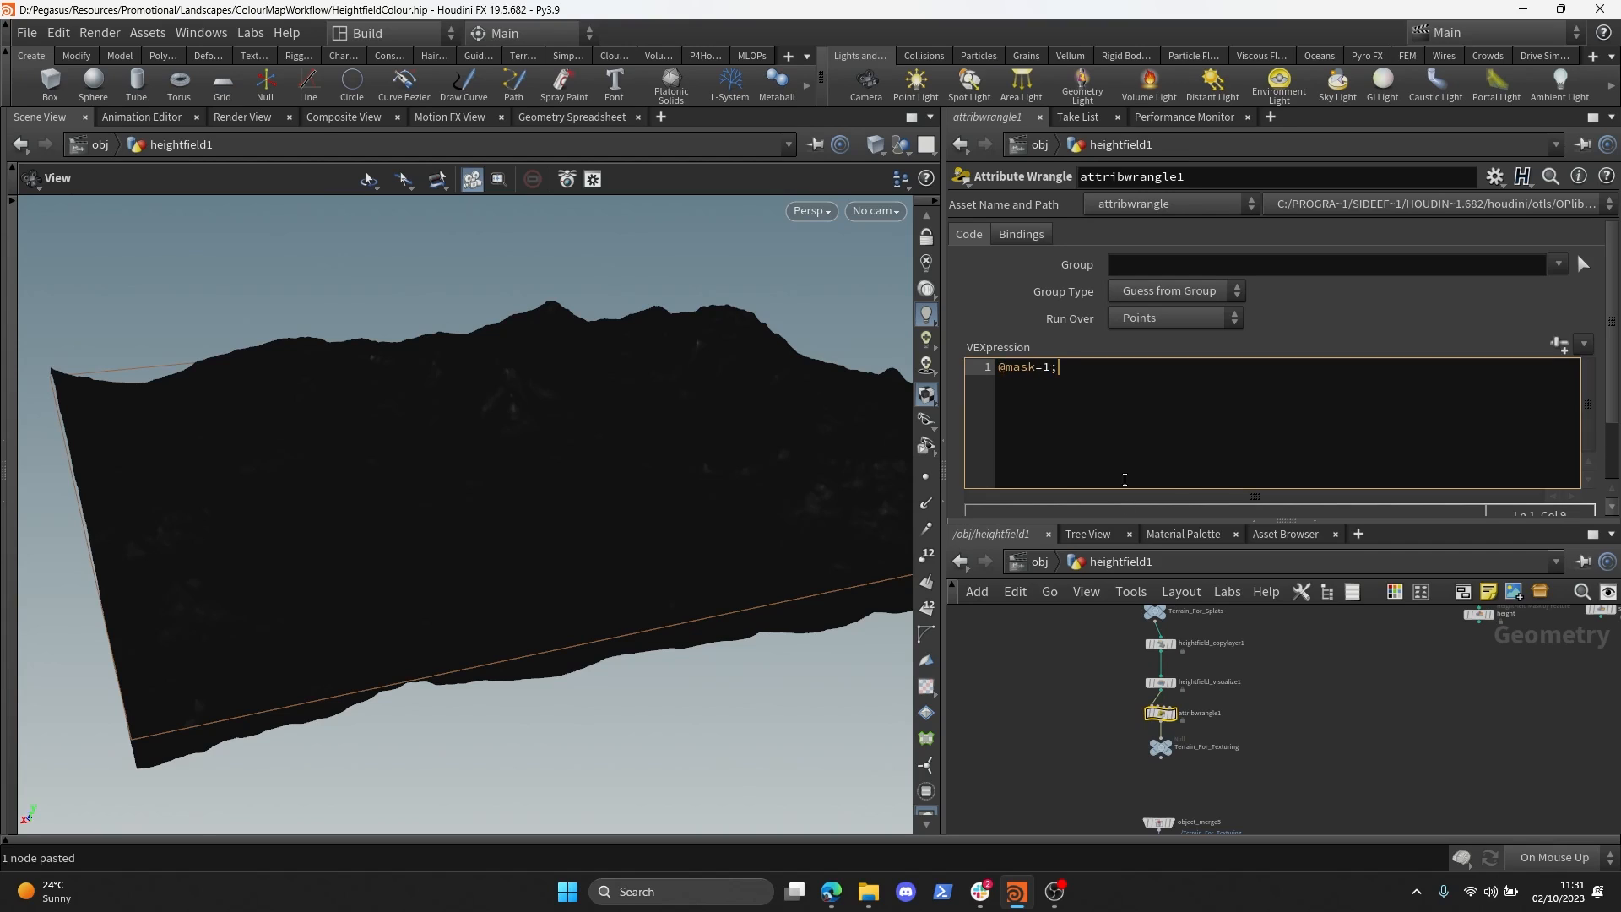
- Check the terrain's tint and delete the Attribute Wrangle above Terrain_For_Texturing
{"action": "left_click_drag", "start_coordinate": [789, 463], "coordinate": [817, 500]}
{"action": "scroll", "coordinate": [1229, 701], "scroll_direction": "down", "scroll_amount": 3}
{"action": "middle_click_drag", "start_coordinate": [1232, 700], "coordinate": [1170, 697]}
{"action": "scroll", "coordinate": [1197, 726], "scroll_direction": "up", "scroll_amount": 4}
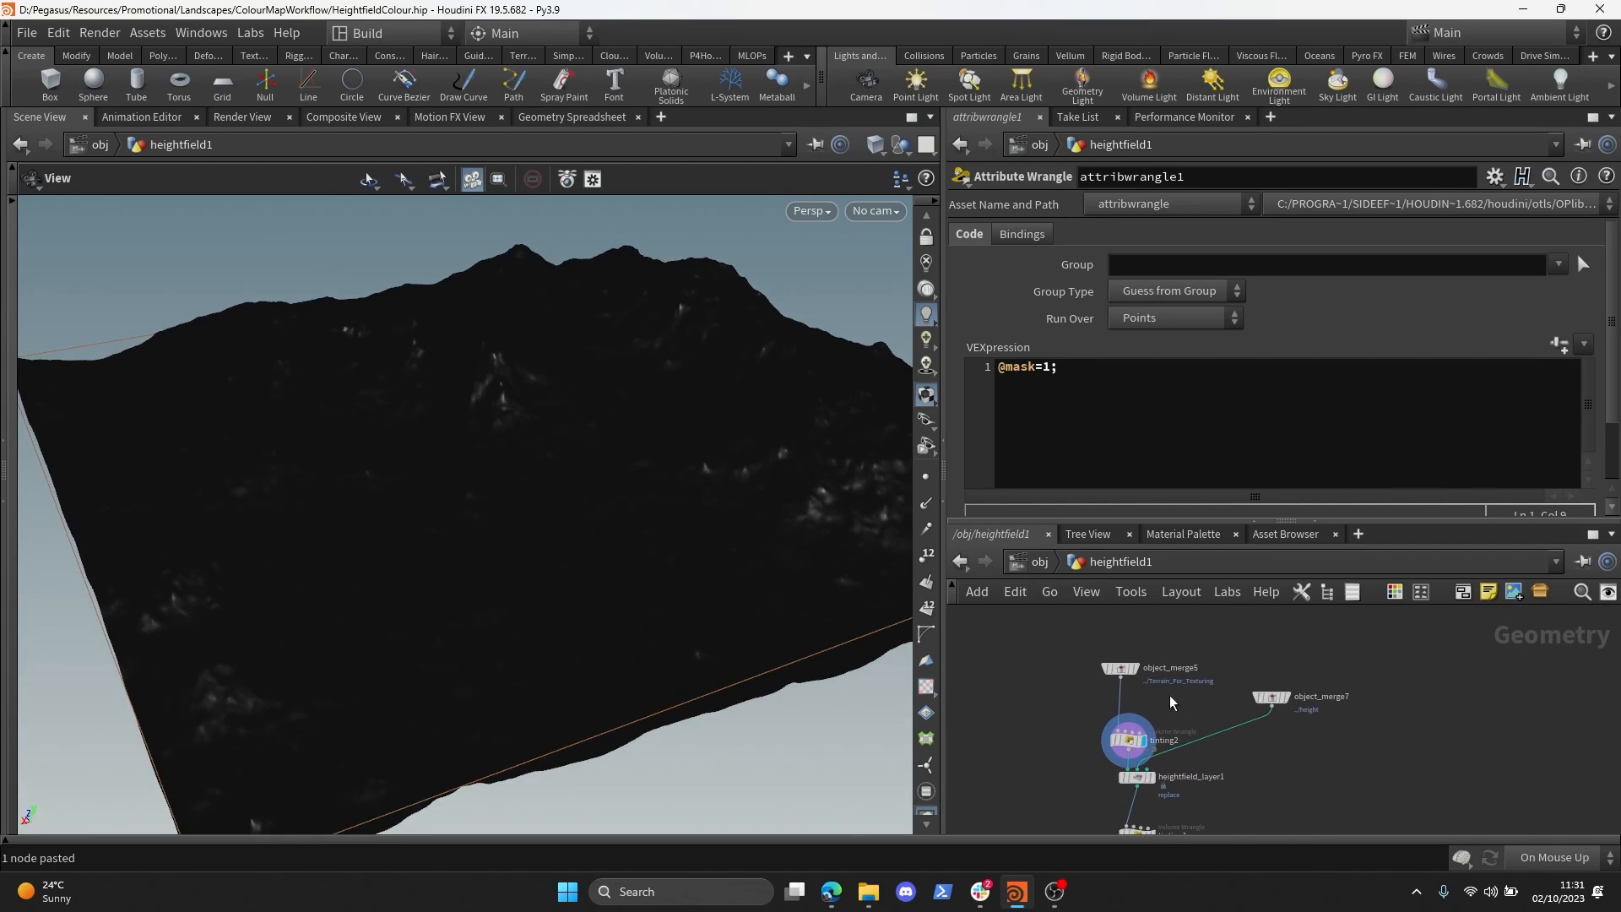
{"action": "left_click", "coordinate": [1137, 668]}
{"action": "middle_click_drag", "start_coordinate": [1183, 634], "coordinate": [1194, 718]}
{"action": "left_click", "coordinate": [1140, 660]}
{"action": "scroll", "coordinate": [1181, 692], "scroll_direction": "up", "scroll_amount": 3}
{"action": "key", "text": "Delete"}
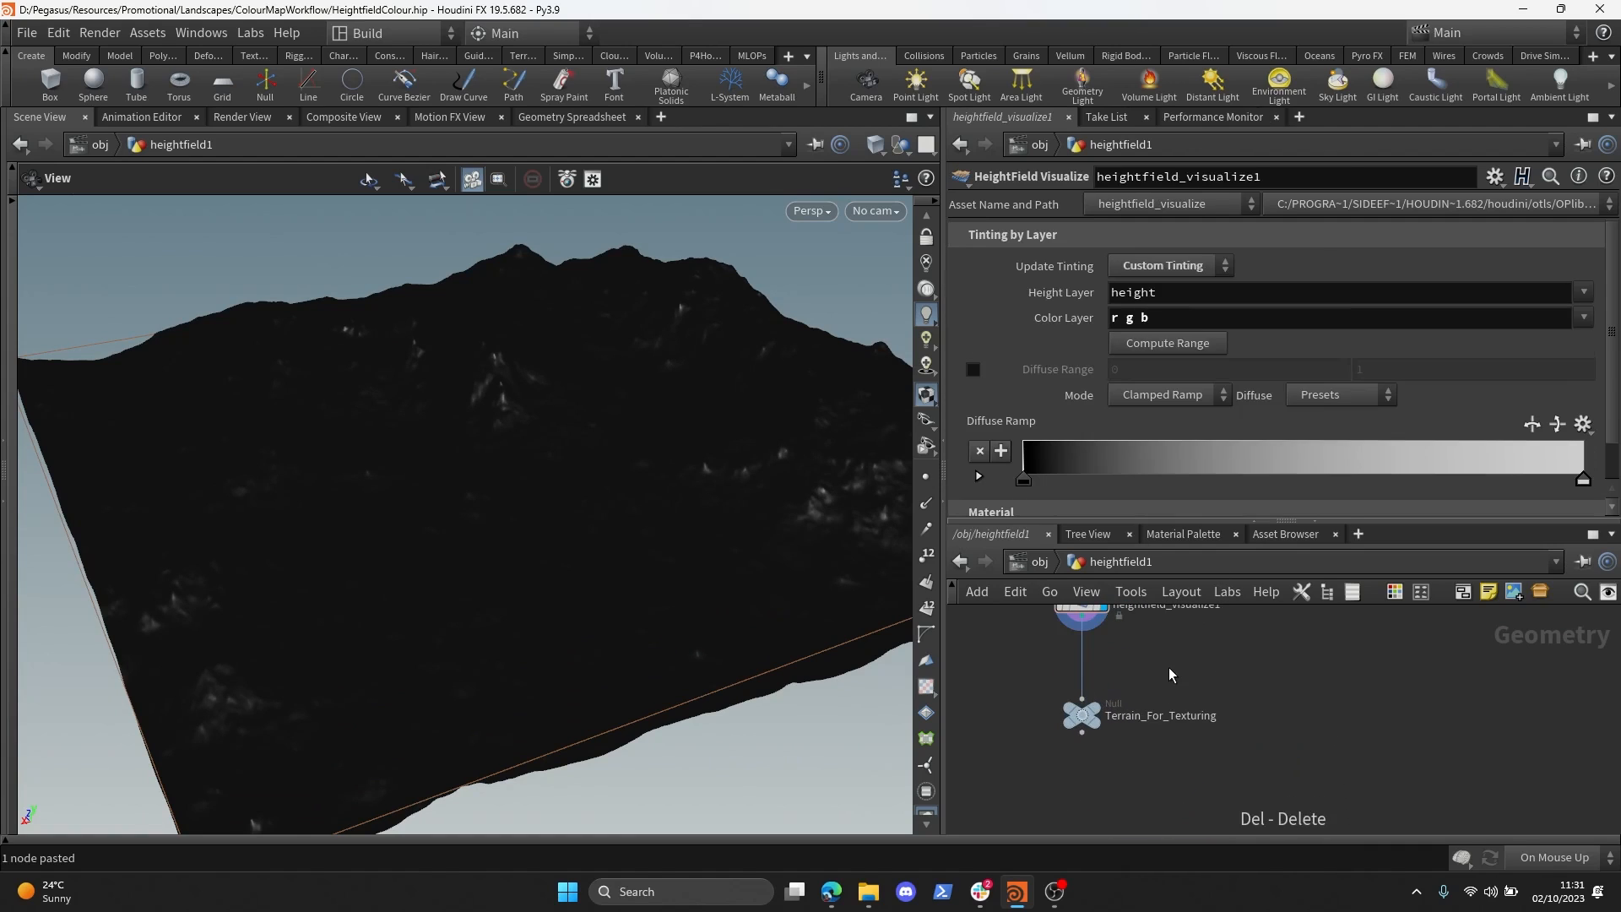
{"action": "key", "text": "Tab"}
{"action": "type", "text": "volume w"}
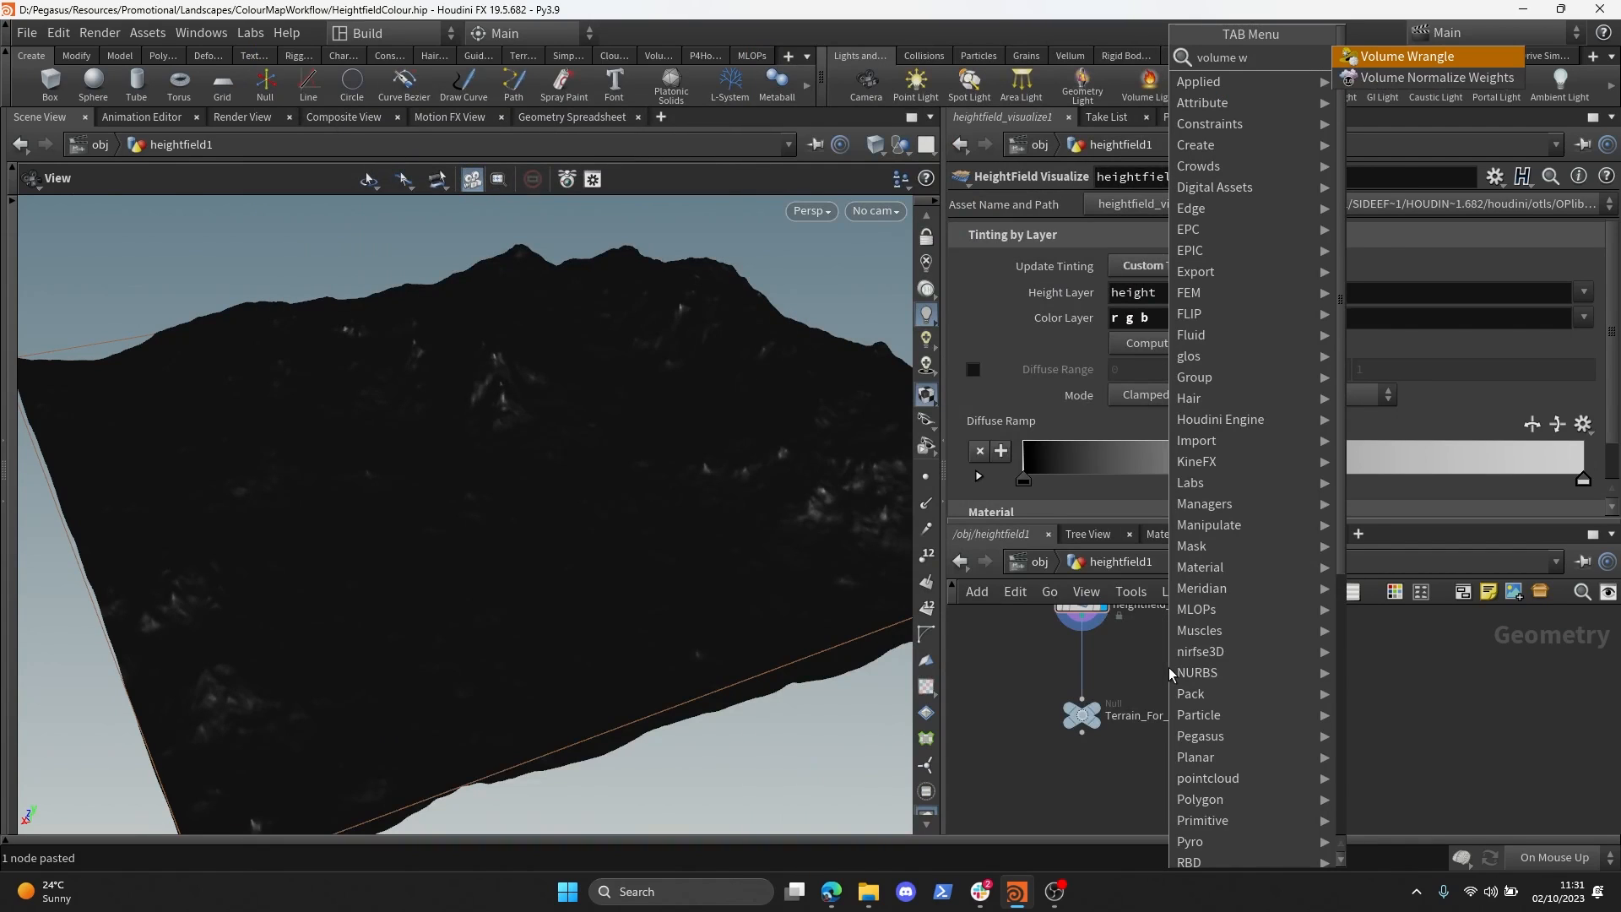
{"action": "key", "text": "Return"}
{"action": "left_click", "coordinate": [1131, 392]}
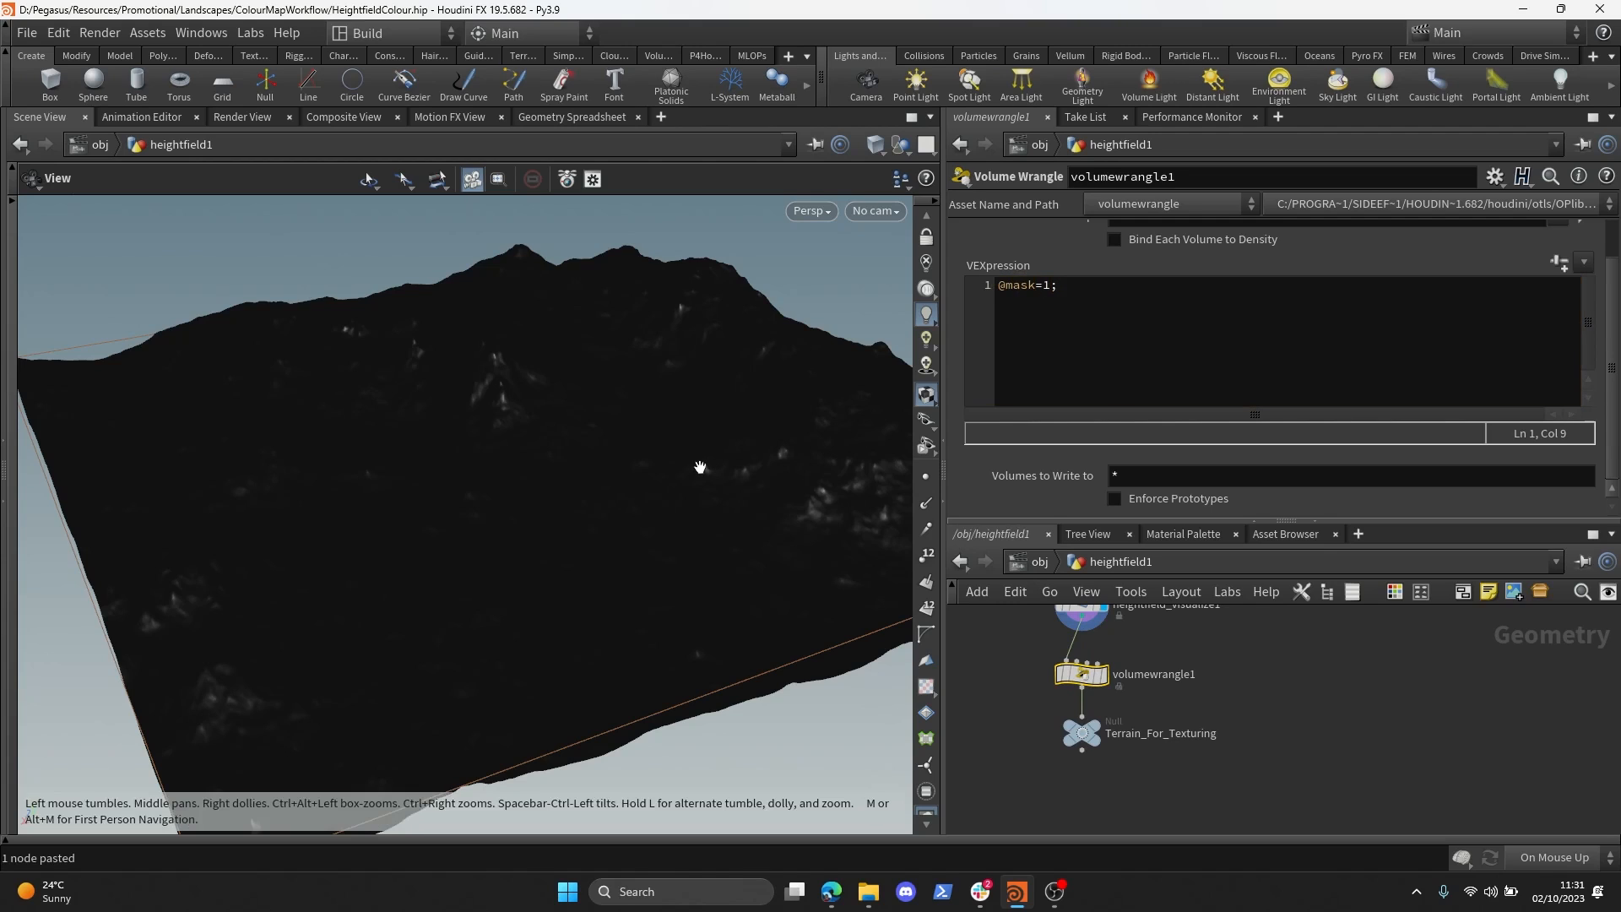
{"action": "left_click_drag", "start_coordinate": [698, 467], "coordinate": [654, 423]}
- Set tinting2's Colour to dark green (0.1875, 0.3, 0.075) and display the output of tinting1
{"action": "scroll", "coordinate": [1167, 677], "scroll_direction": "down", "scroll_amount": 3}
{"action": "middle_click_drag", "start_coordinate": [1166, 787], "coordinate": [1153, 694]}
{"action": "scroll", "coordinate": [1133, 698], "scroll_direction": "up", "scroll_amount": 2}
{"action": "left_click", "coordinate": [1117, 752]}
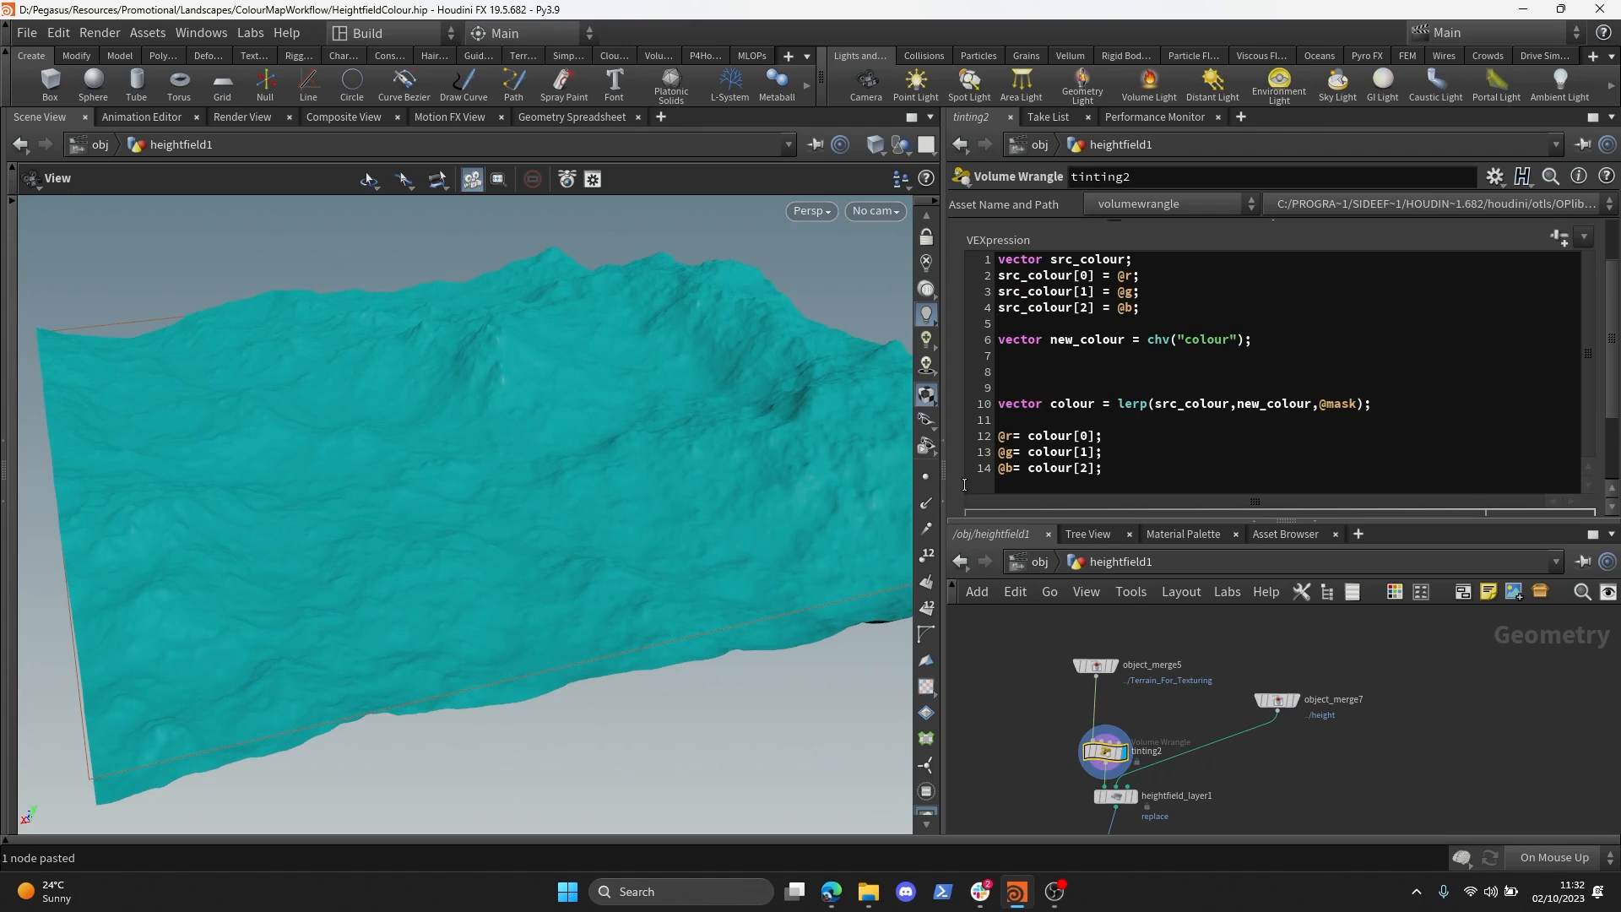
{"action": "scroll", "coordinate": [965, 485], "scroll_direction": "down", "scroll_amount": 1}
{"action": "key", "text": "ctrl+b"}
{"action": "left_click", "coordinate": [1130, 691]}
{"action": "left_click", "coordinate": [1084, 361]}
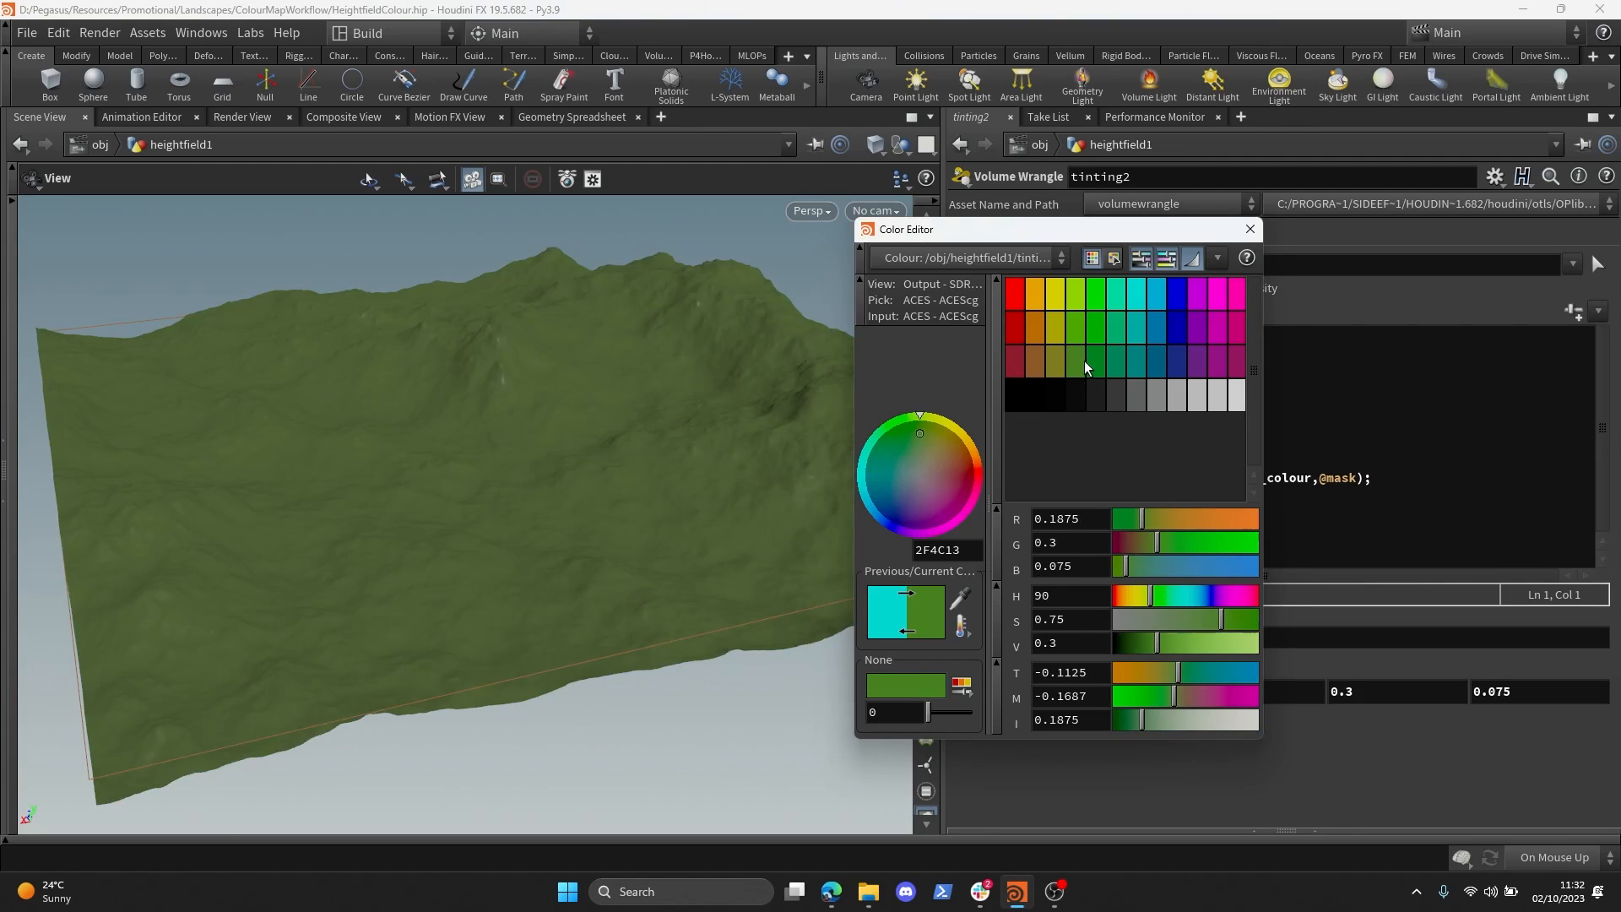
{"action": "left_click", "coordinate": [1250, 226]}
{"action": "key", "text": "ctrl+b"}
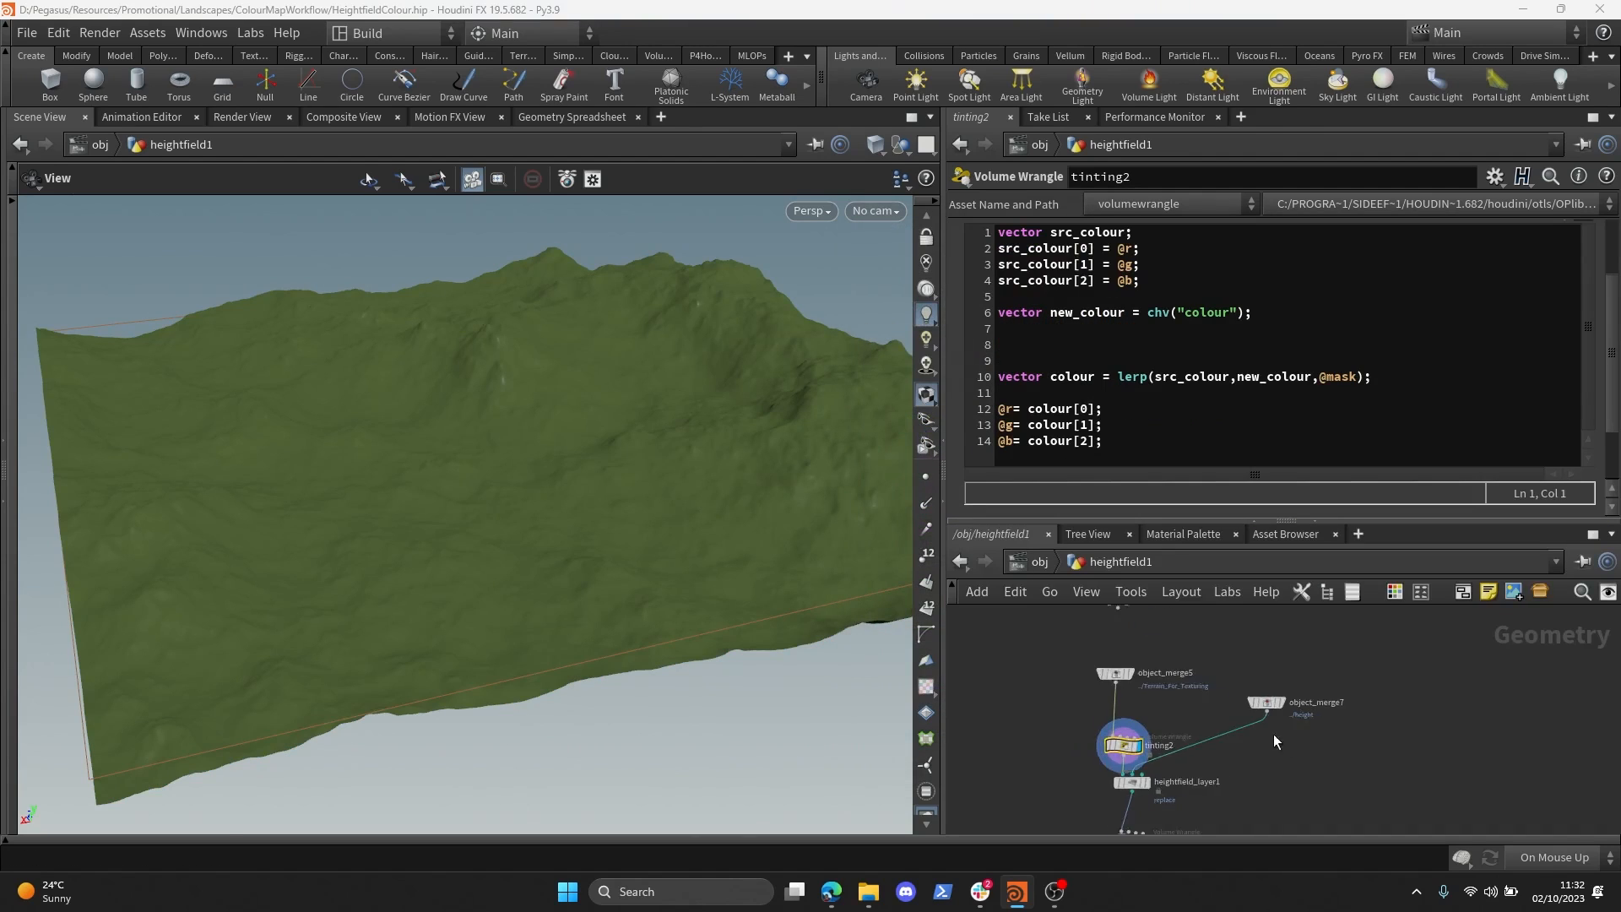
{"action": "left_click", "coordinate": [1122, 743]}
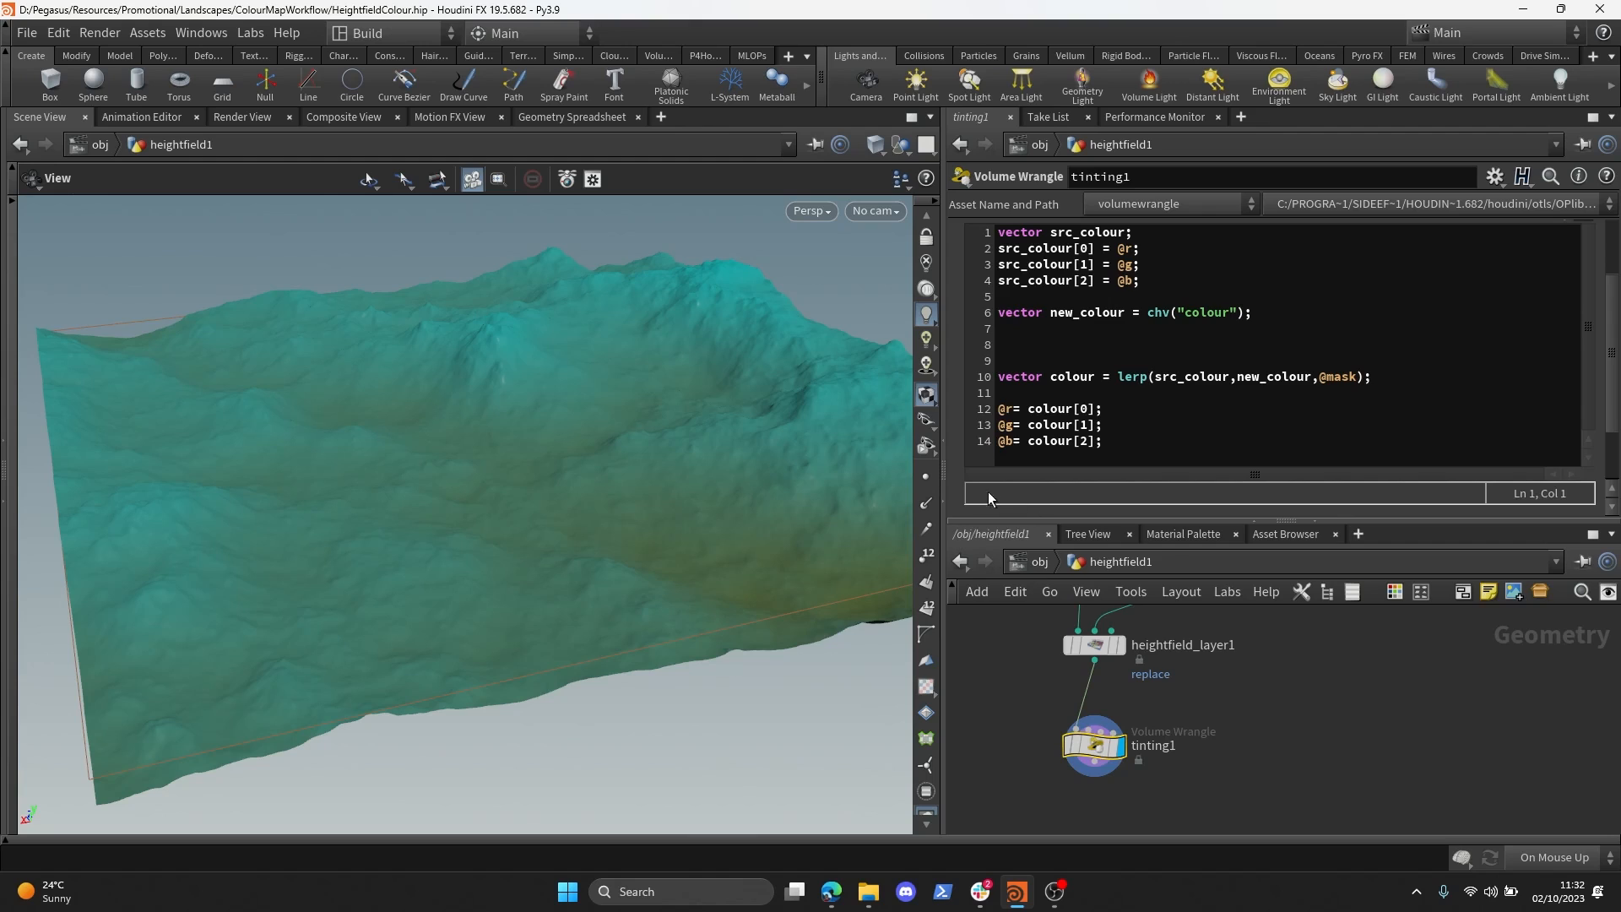
- Set tinting1's Colour to bright yellow-green (0.5, 1, 0)
{"action": "key", "text": "ctrl+b"}
{"action": "left_click", "coordinate": [1134, 693]}
{"action": "left_click", "coordinate": [1081, 337]}
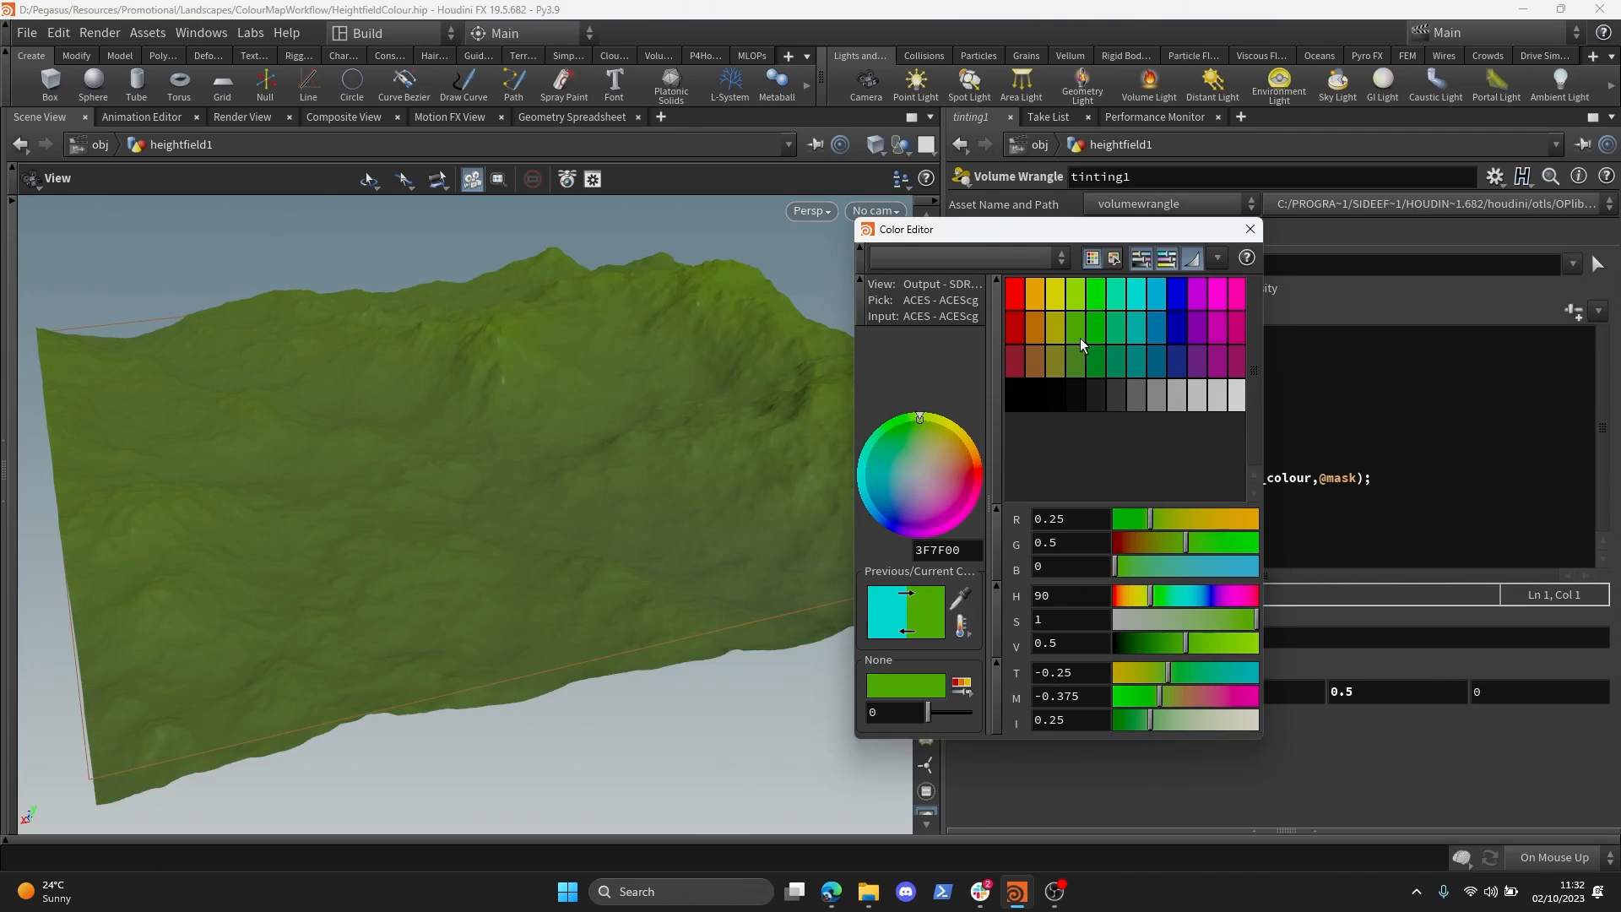
{"action": "left_click", "coordinate": [1097, 341]}
{"action": "left_click", "coordinate": [1080, 296]}
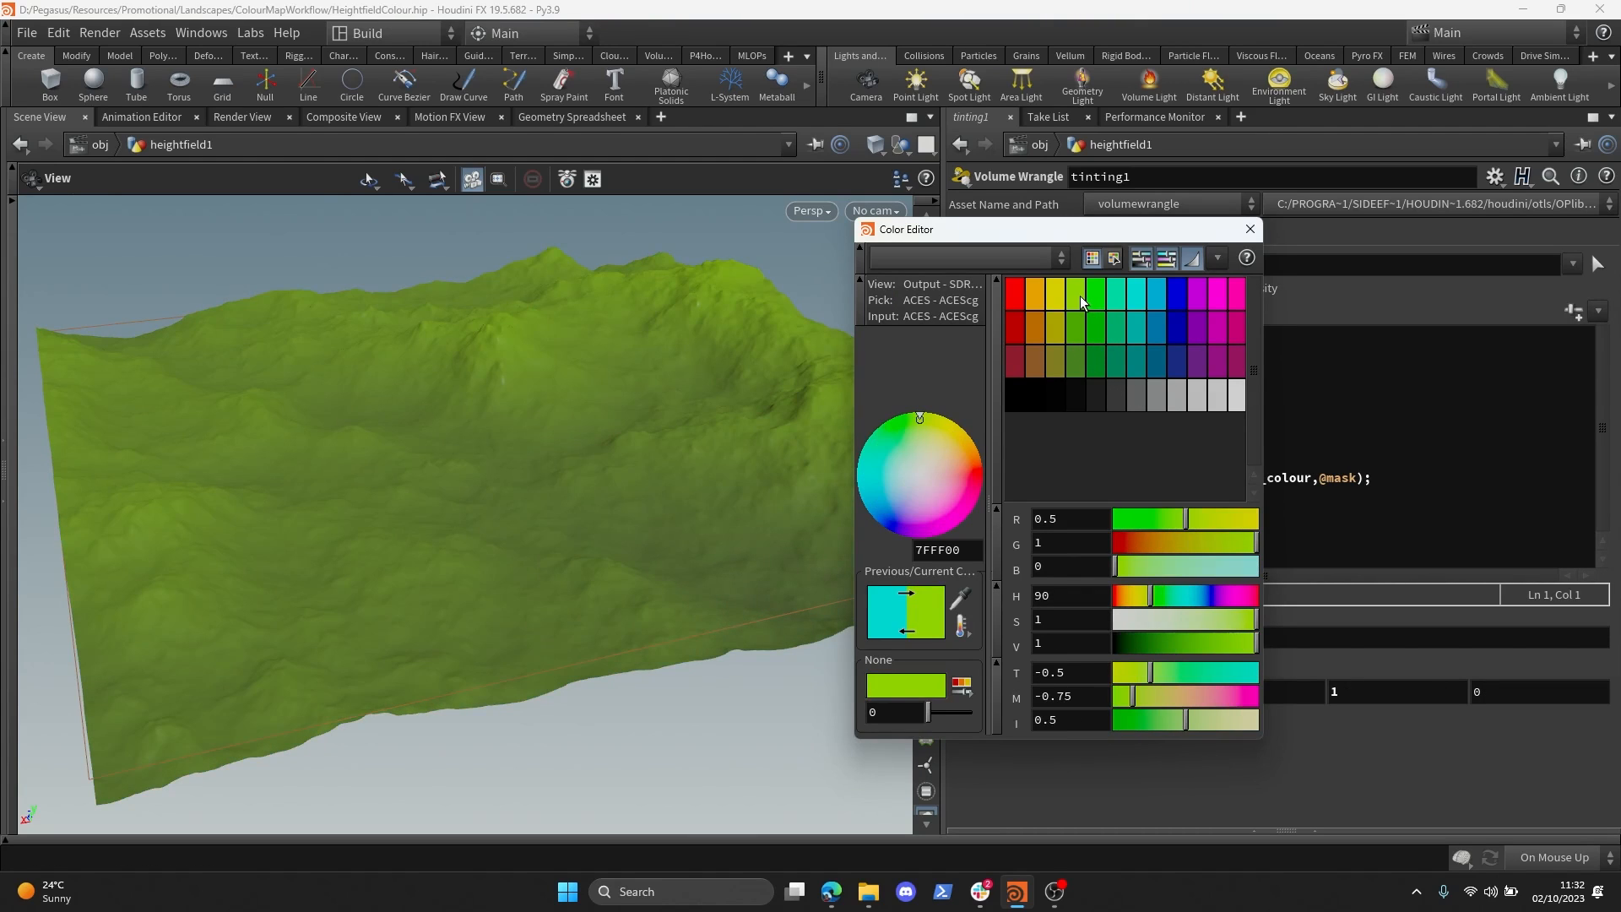
{"action": "left_click", "coordinate": [1056, 294]}
{"action": "left_click", "coordinate": [1071, 292]}
{"action": "left_click_drag", "start_coordinate": [675, 475], "coordinate": [757, 336]}
{"action": "left_click", "coordinate": [1251, 228]}
{"action": "key", "text": "ctrl+b"}
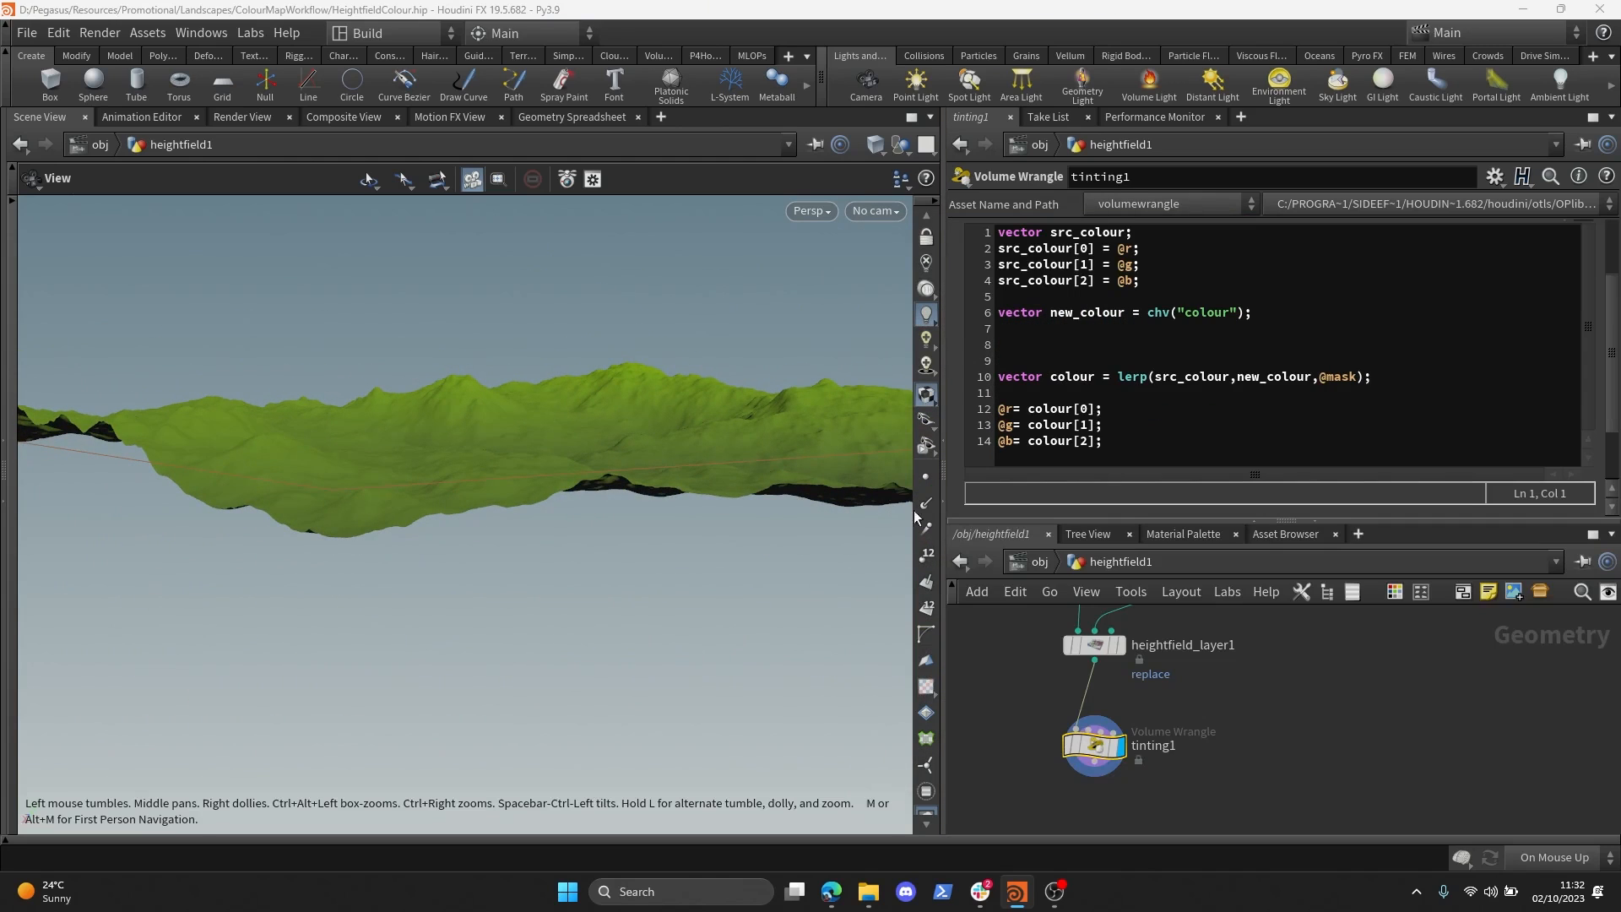
{"action": "scroll", "coordinate": [1217, 703], "scroll_direction": "down", "scroll_amount": 2}
{"action": "left_click_drag", "start_coordinate": [706, 464], "coordinate": [709, 561]}
{"action": "scroll", "coordinate": [1144, 742], "scroll_direction": "down", "scroll_amount": 1}
- Duplicate the height Object Merge (object_merge7) and place the copy beside tinting1
{"action": "left_click_drag", "start_coordinate": [1130, 696], "coordinate": [1122, 689]}
{"action": "scroll", "coordinate": [1174, 696], "scroll_direction": "down", "scroll_amount": 2}
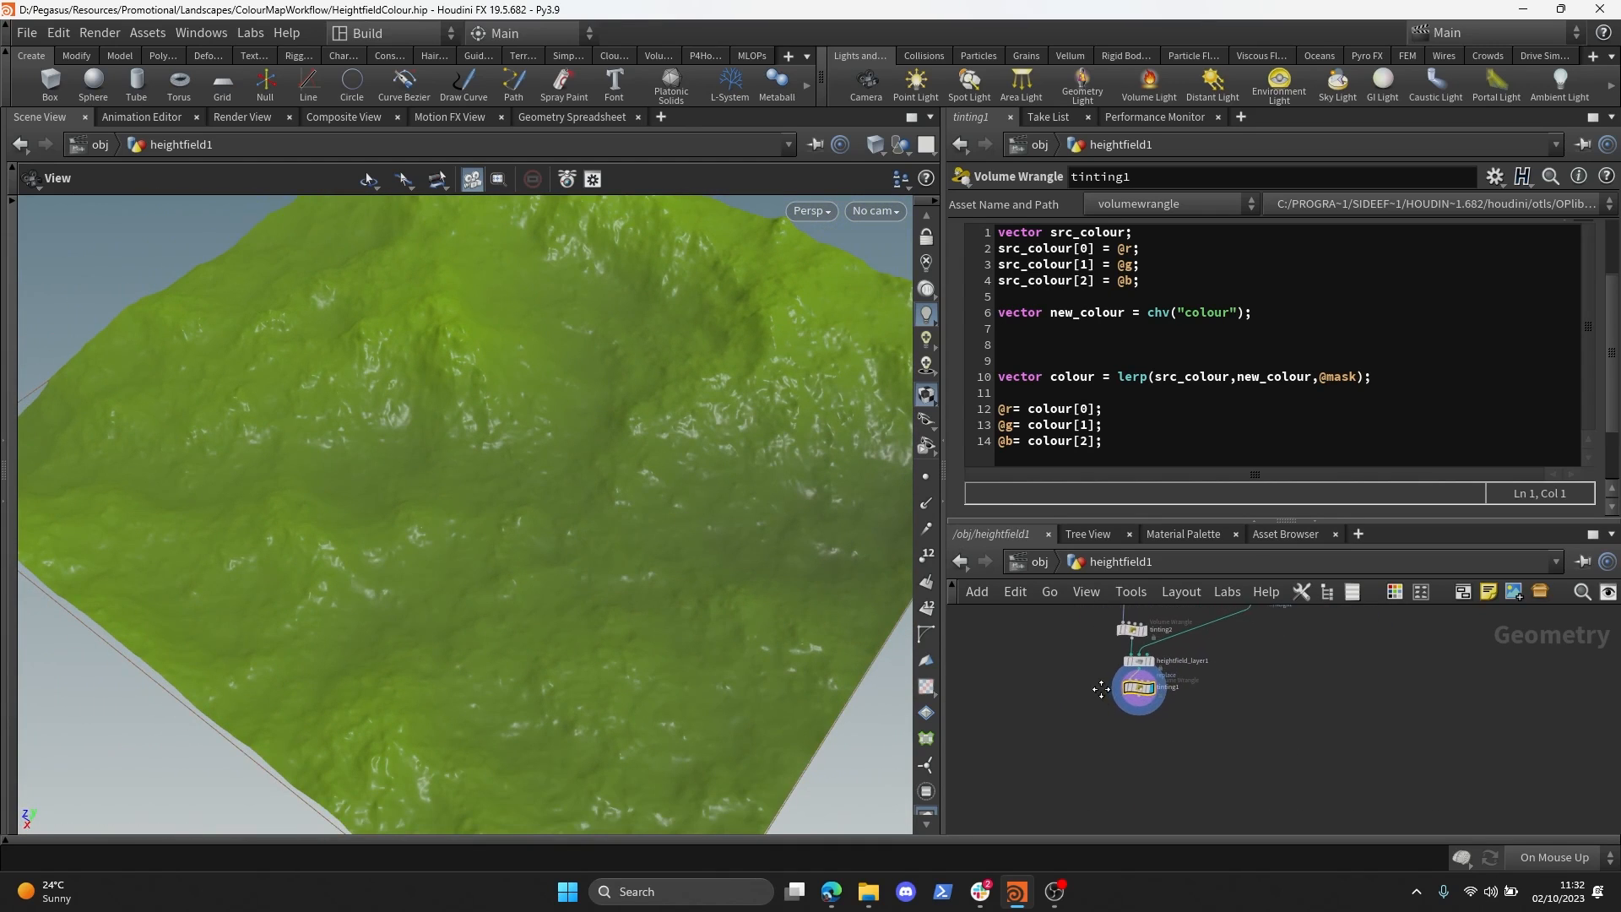
{"action": "left_click_drag", "start_coordinate": [726, 544], "coordinate": [645, 455]}
{"action": "scroll", "coordinate": [1341, 756], "scroll_direction": "down", "scroll_amount": 3}
{"action": "middle_click_drag", "start_coordinate": [1329, 713], "coordinate": [1252, 741]}
{"action": "scroll", "coordinate": [1237, 713], "scroll_direction": "up", "scroll_amount": 2}
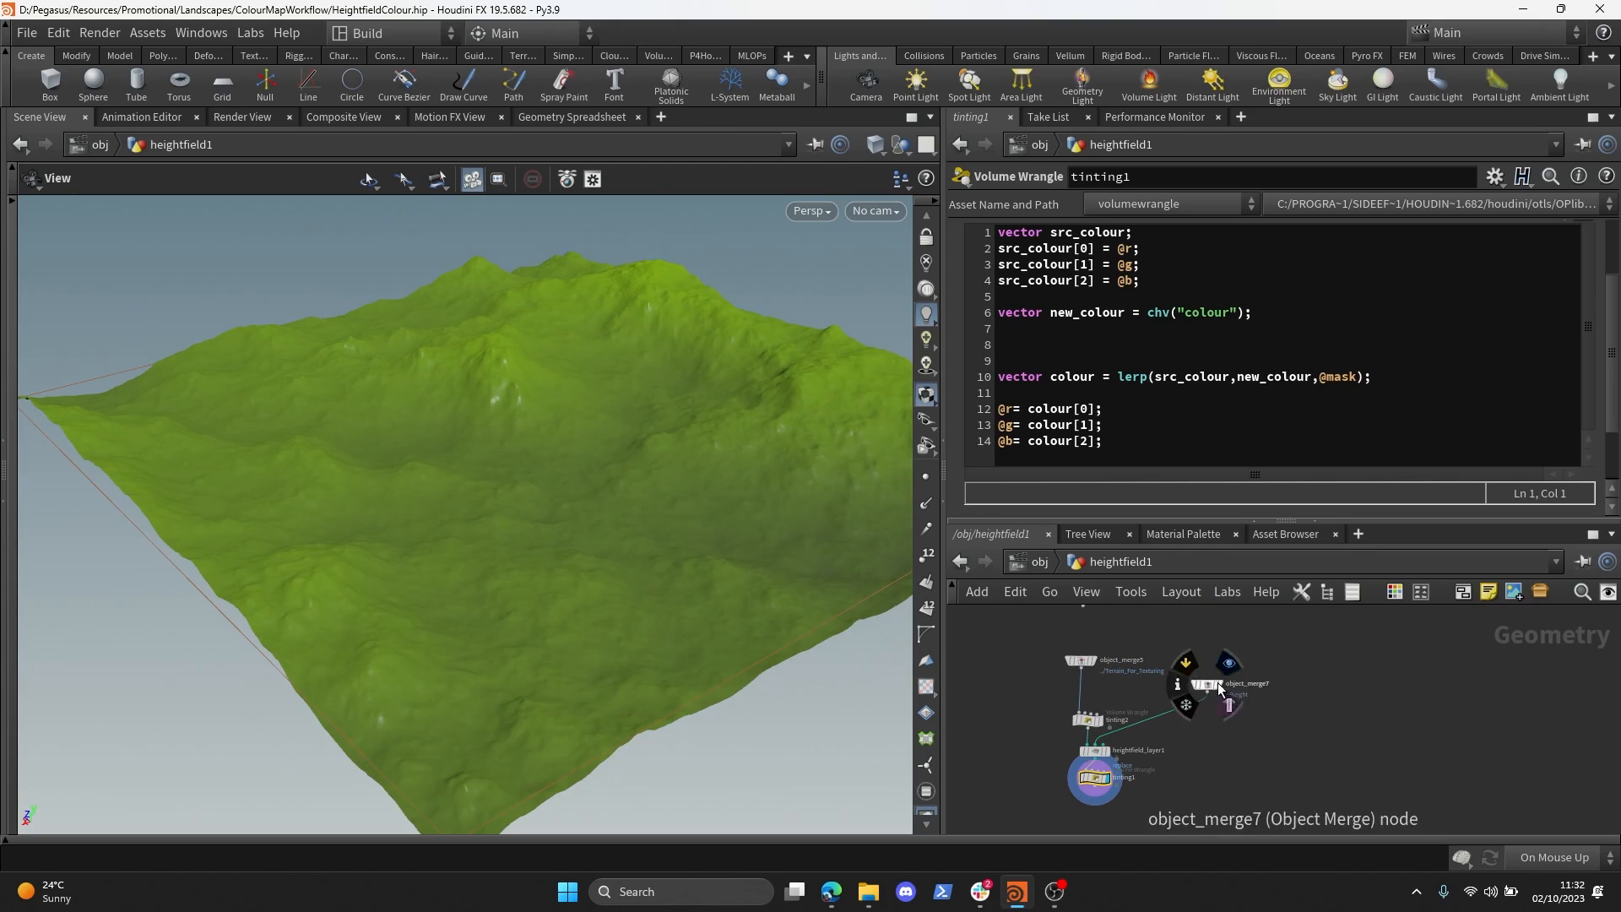
{"action": "left_click_drag", "start_coordinate": [1142, 719], "coordinate": [1141, 720]}
{"action": "key", "text": "ctrl+c"}
{"action": "key", "text": "ctrl+v"}
{"action": "scroll", "coordinate": [1113, 728], "scroll_direction": "up", "scroll_amount": 2}
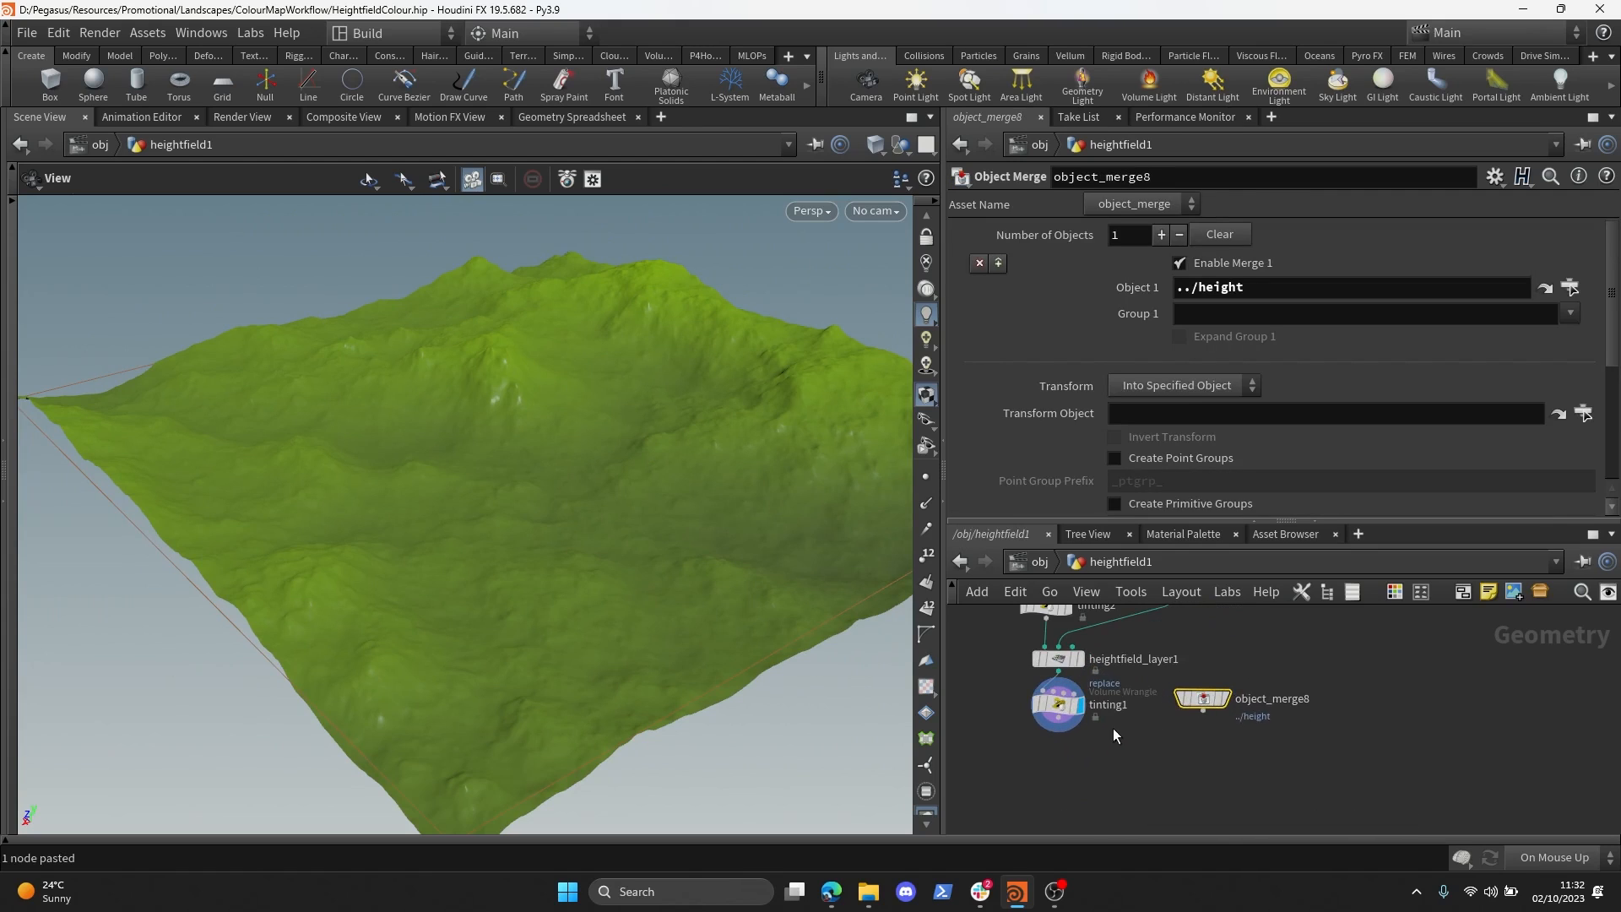
- Point object_merge8's Object 1 at the slopes mask node (../slopes)
{"action": "scroll", "coordinate": [1369, 685], "scroll_direction": "down", "scroll_amount": 4}
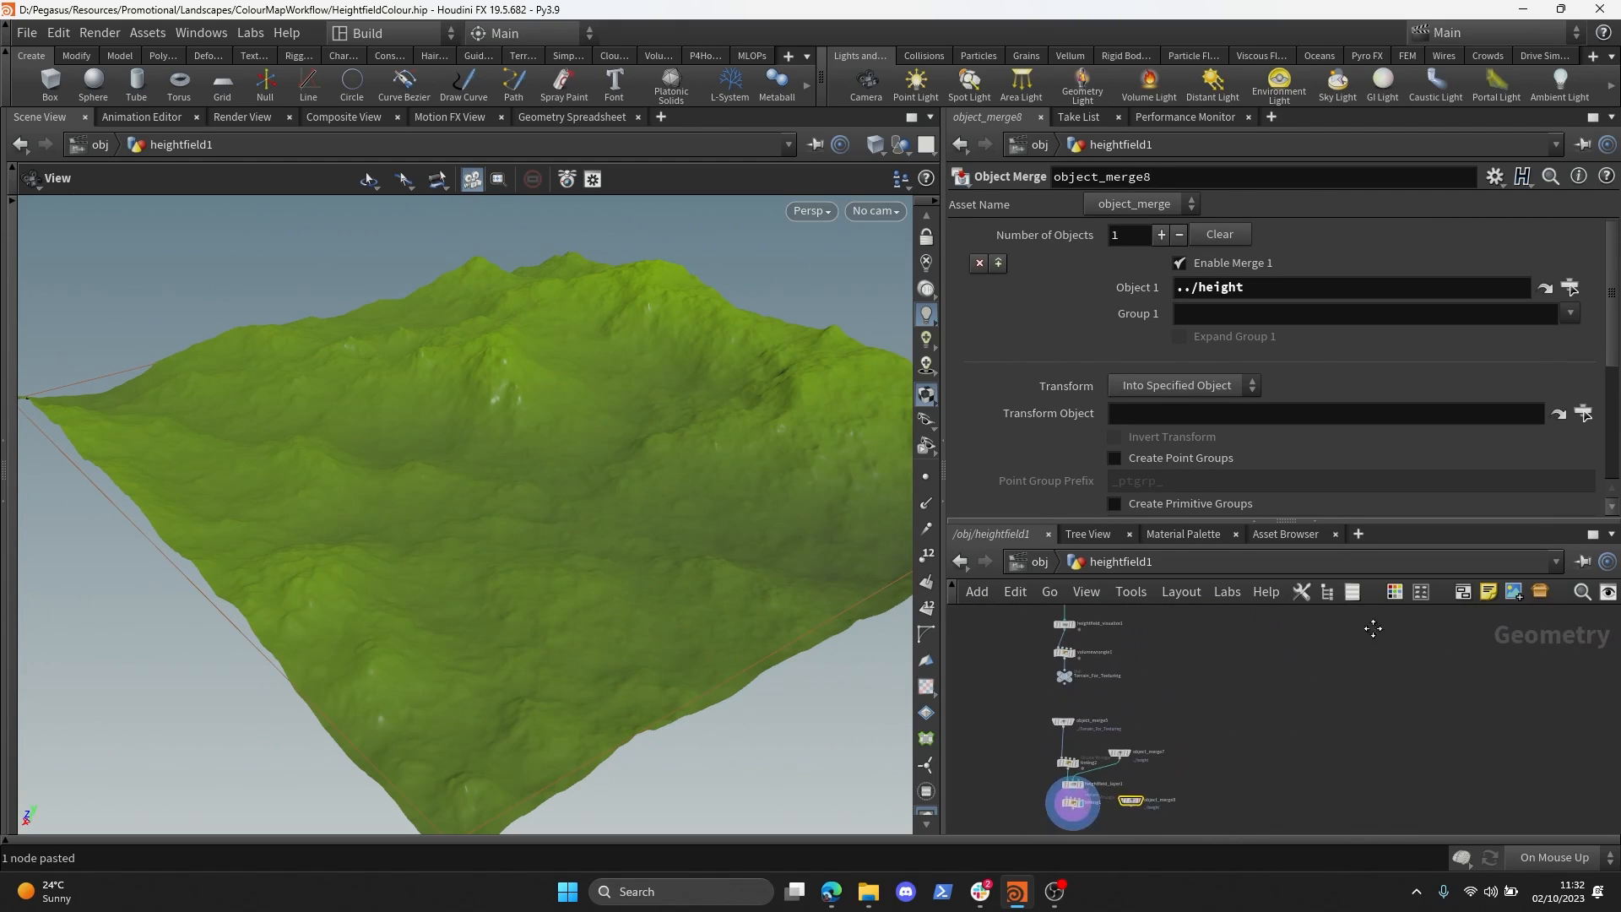
{"action": "scroll", "coordinate": [1324, 688], "scroll_direction": "down", "scroll_amount": 3}
{"action": "middle_click_drag", "start_coordinate": [1418, 625], "coordinate": [1264, 750]}
{"action": "scroll", "coordinate": [1262, 741], "scroll_direction": "up", "scroll_amount": 5}
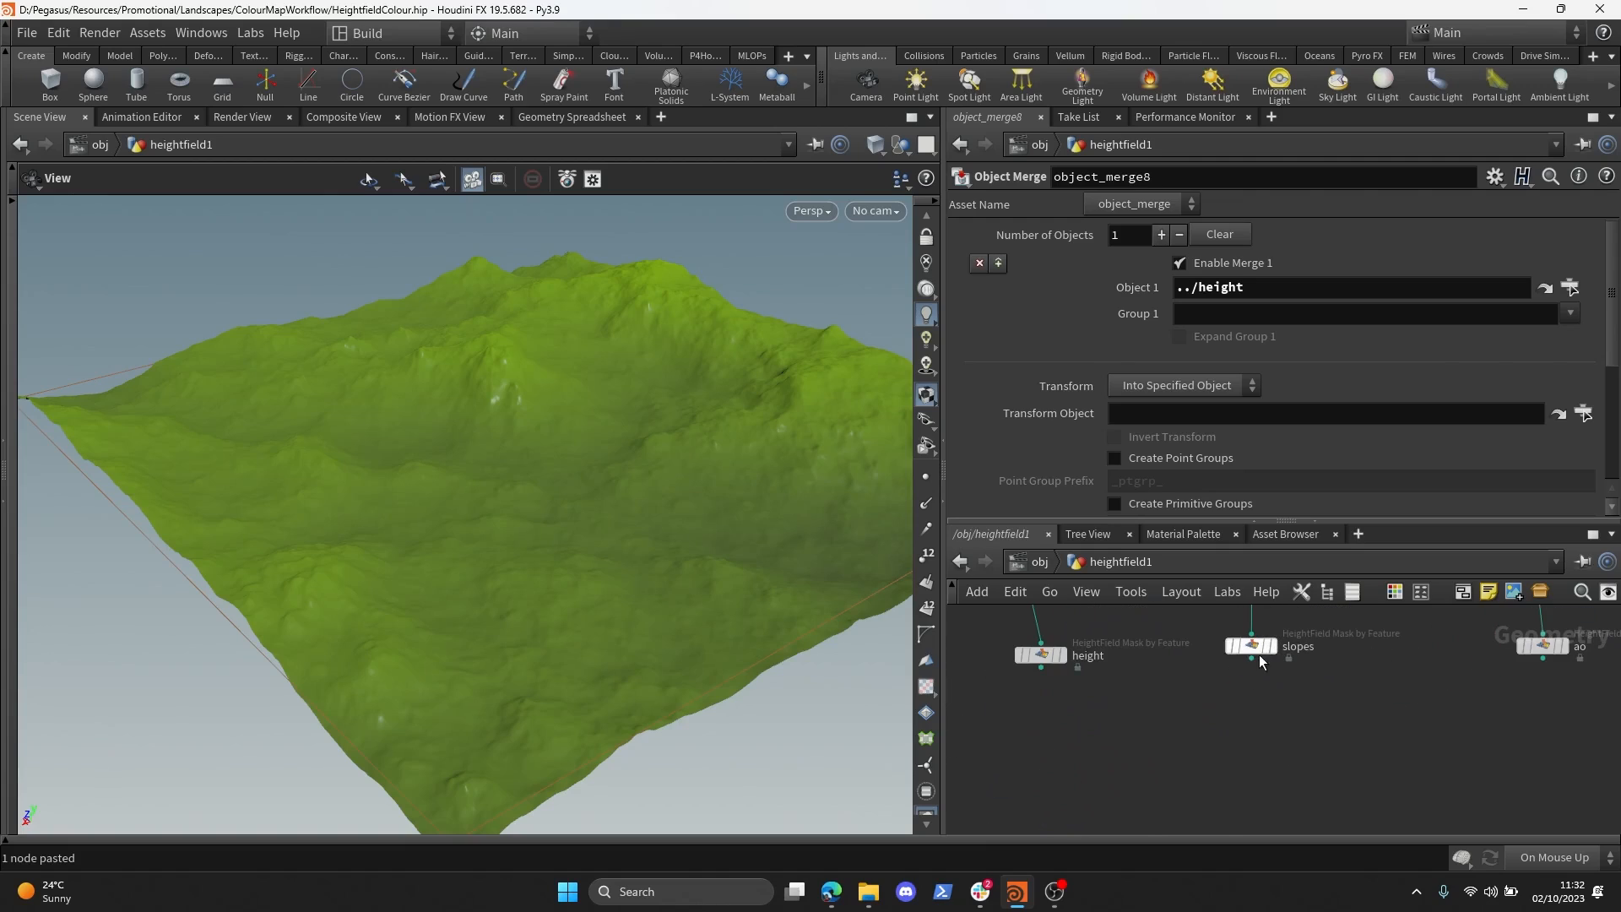
{"action": "left_click_drag", "start_coordinate": [1257, 646], "coordinate": [1266, 288]}
{"action": "middle_click_drag", "start_coordinate": [1204, 670], "coordinate": [1373, 637]}
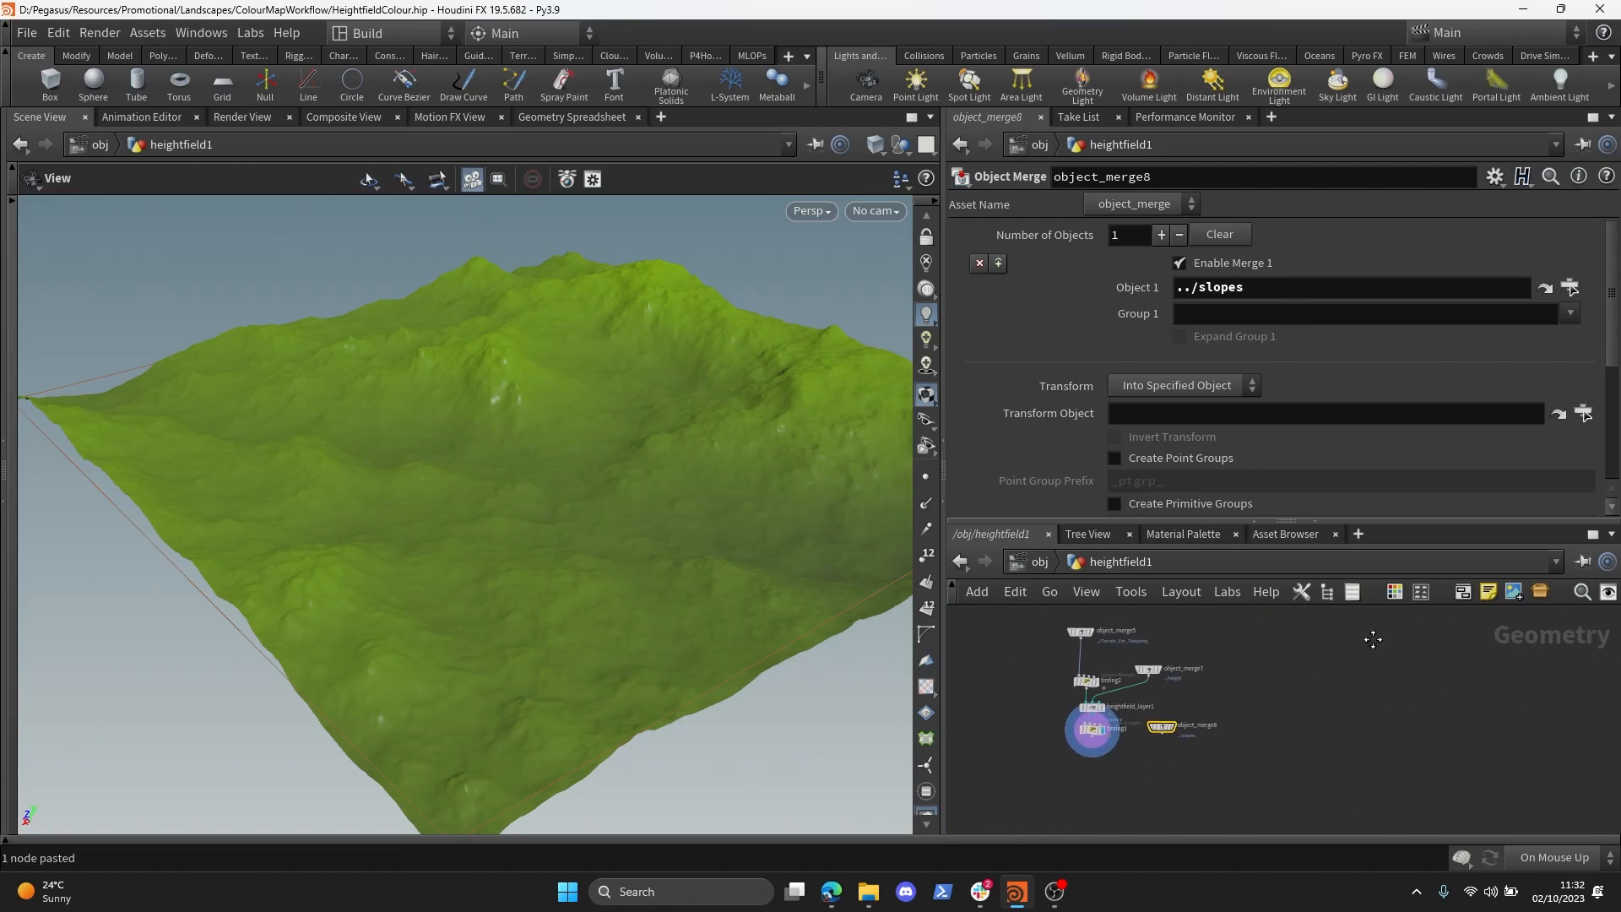
- Duplicate heightfield_layer1 and tinting1 together below tinting1 and feed tinting1's output into the copied layer node
{"action": "scroll", "coordinate": [1187, 756], "scroll_direction": "down", "scroll_amount": 3}
{"action": "mouse_move", "coordinate": [1137, 691]}
{"action": "left_mouse_down"}
{"action": "mouse_move", "coordinate": [1132, 666]}
{"action": "mouse_move", "coordinate": [1154, 702]}
{"action": "left_mouse_up"}
{"action": "left_click", "coordinate": [1202, 716]}
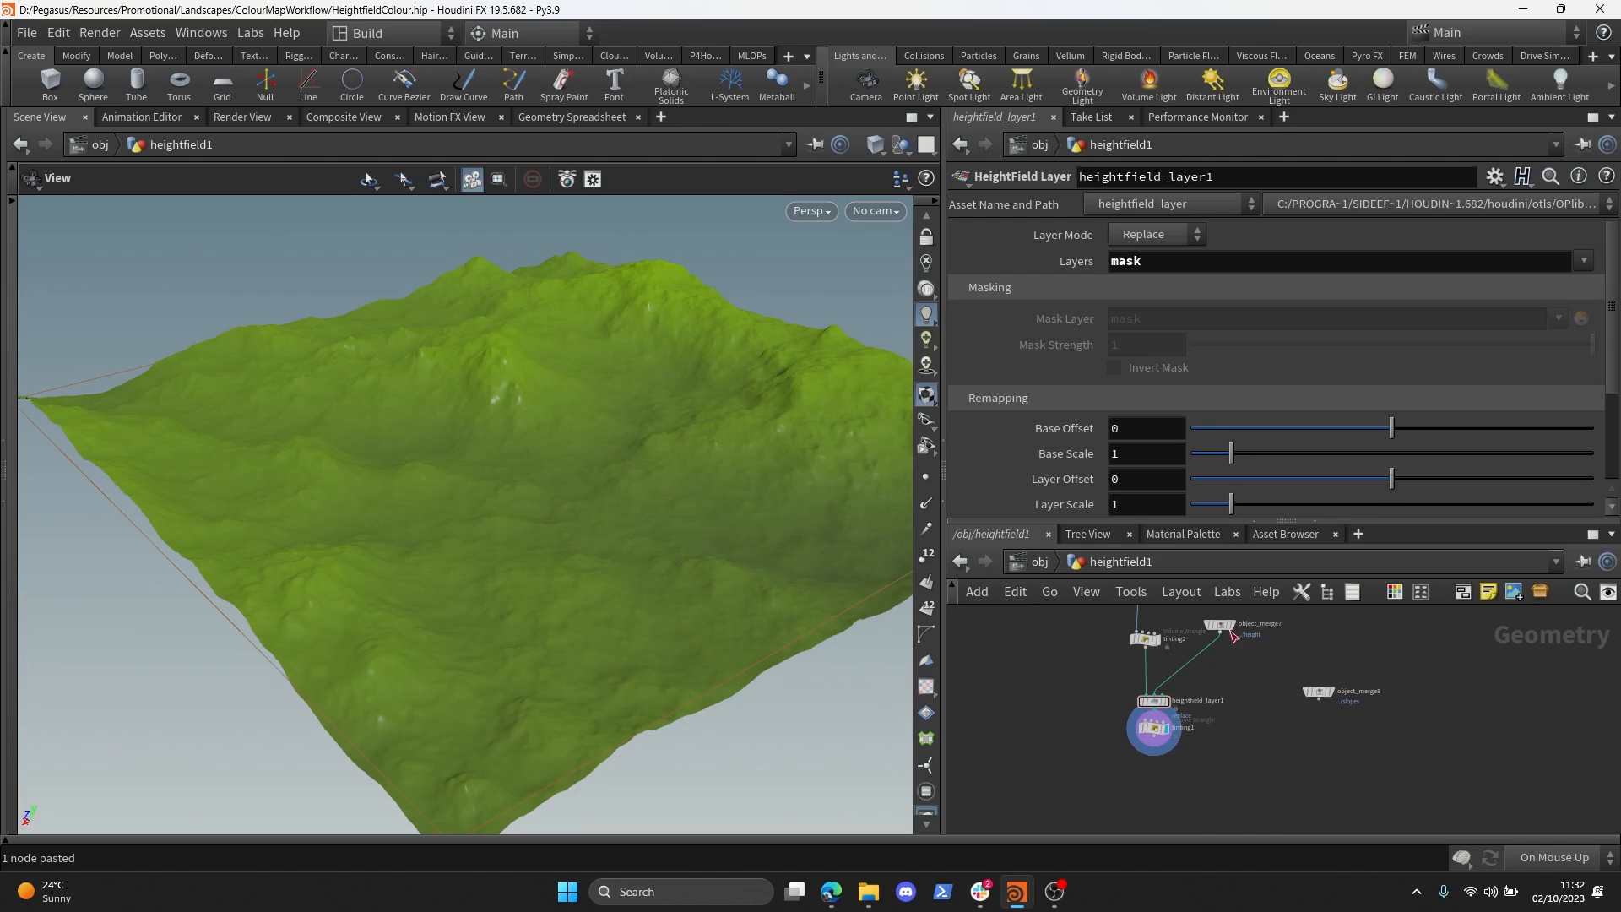
{"action": "left_click_drag", "start_coordinate": [1232, 635], "coordinate": [1224, 683]}
{"action": "key", "text": "ctrl+c"}
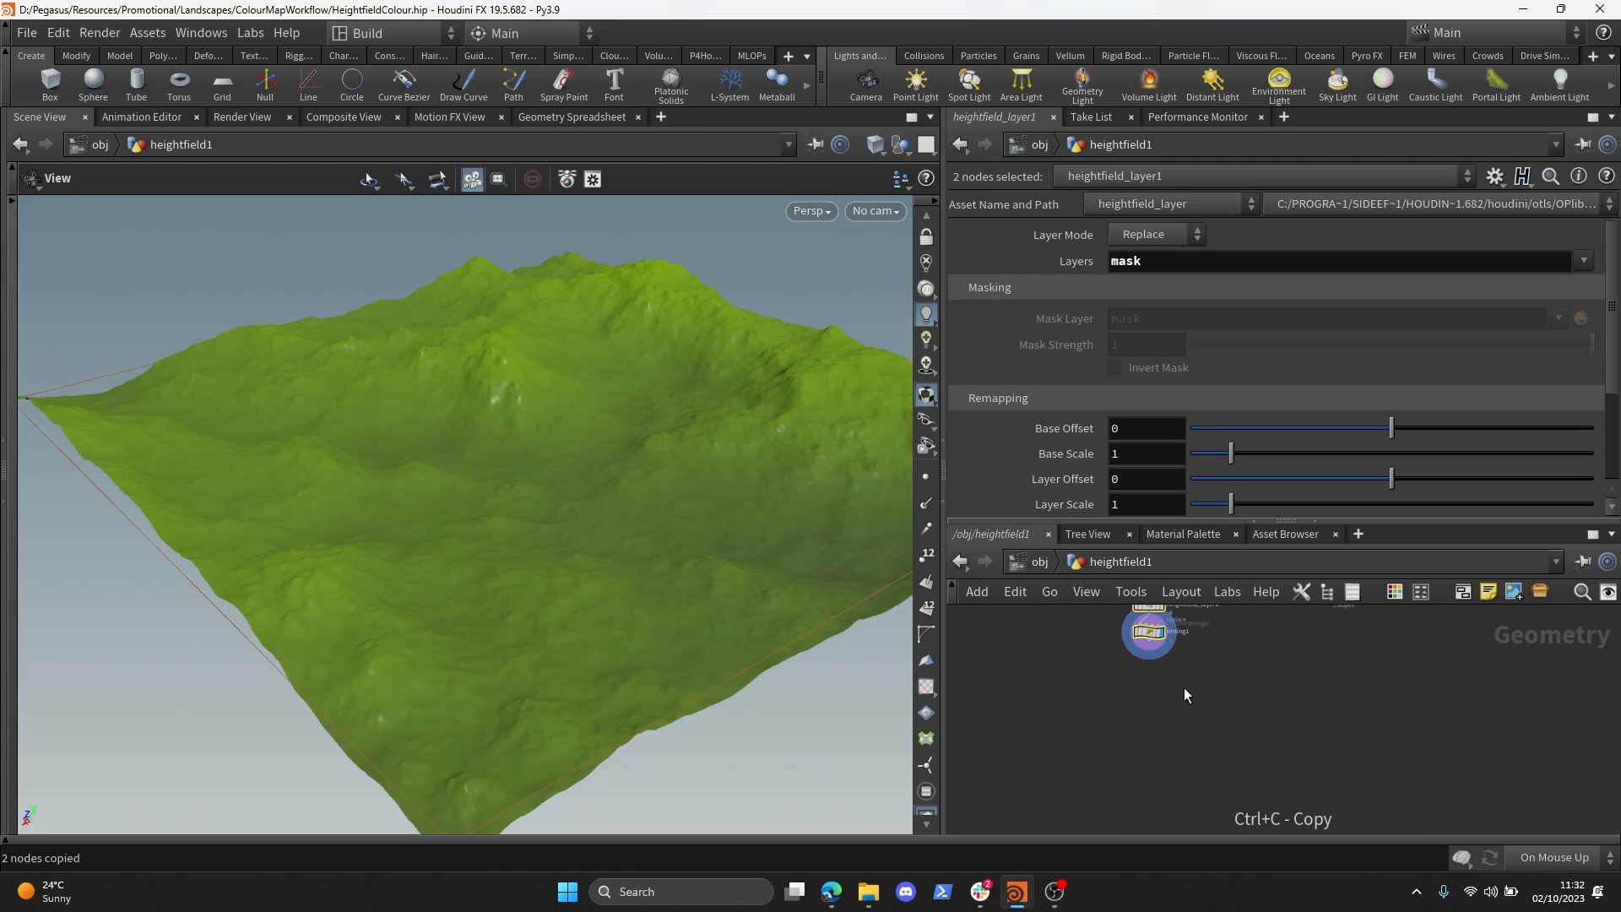
{"action": "key", "text": "ctrl+v"}
{"action": "left_click_drag", "start_coordinate": [1148, 640], "coordinate": [1141, 696]}
{"action": "left_click", "coordinate": [1141, 697]}
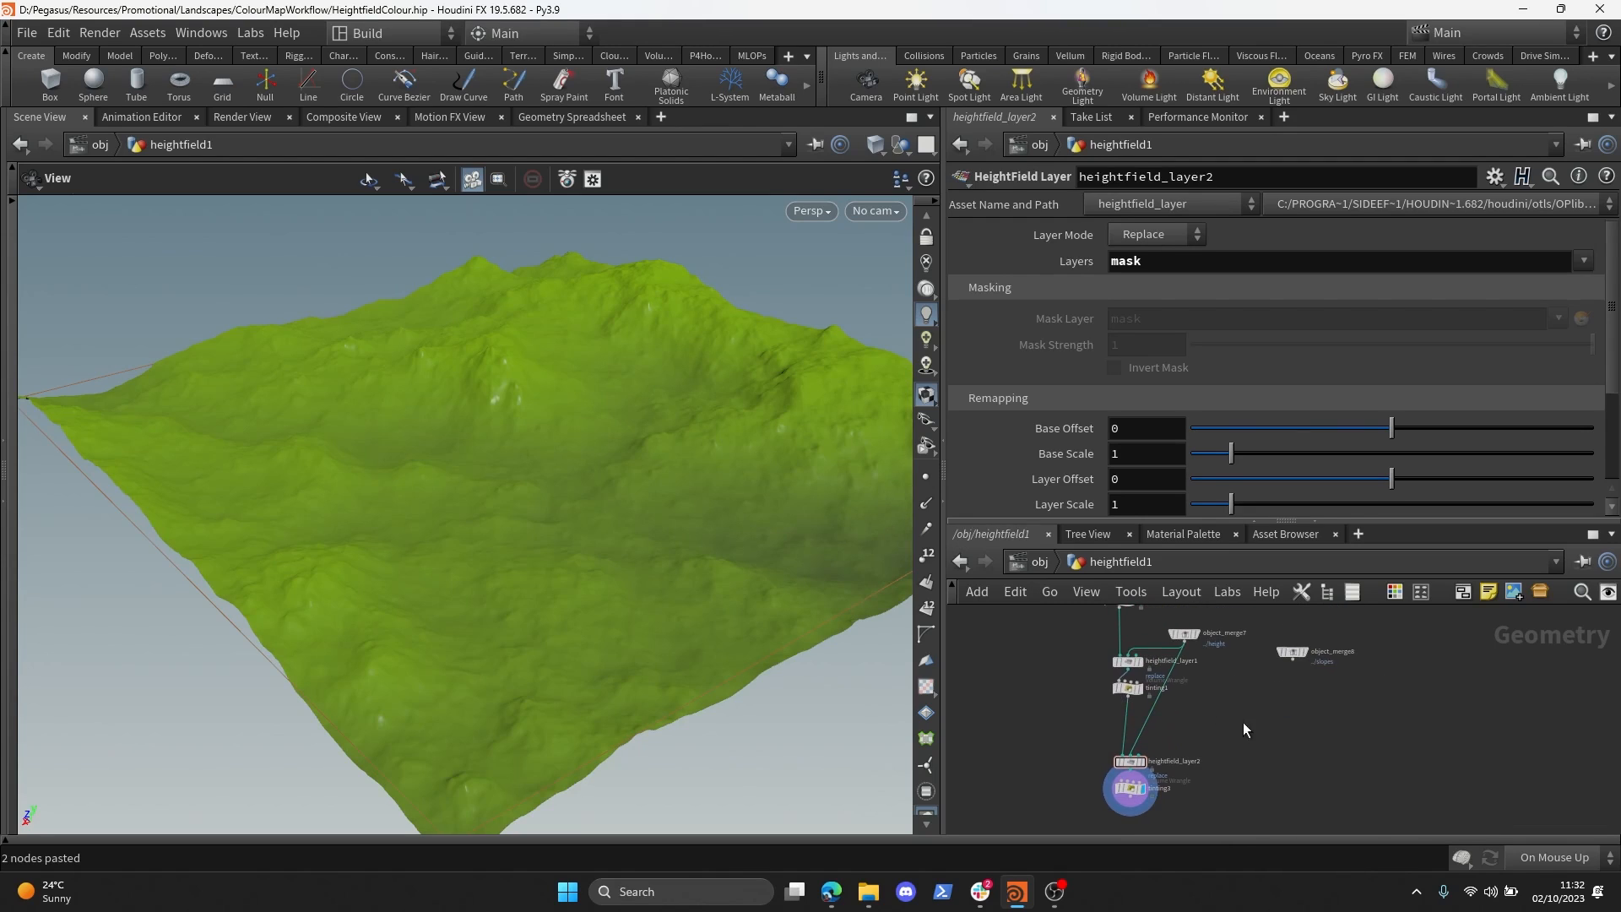
- Connect object_merge8 to heightfield_layer2's layer input in place of the height mask and move it closer to that node
{"action": "left_click", "coordinate": [1292, 659]}
{"action": "left_click", "coordinate": [1137, 754]}
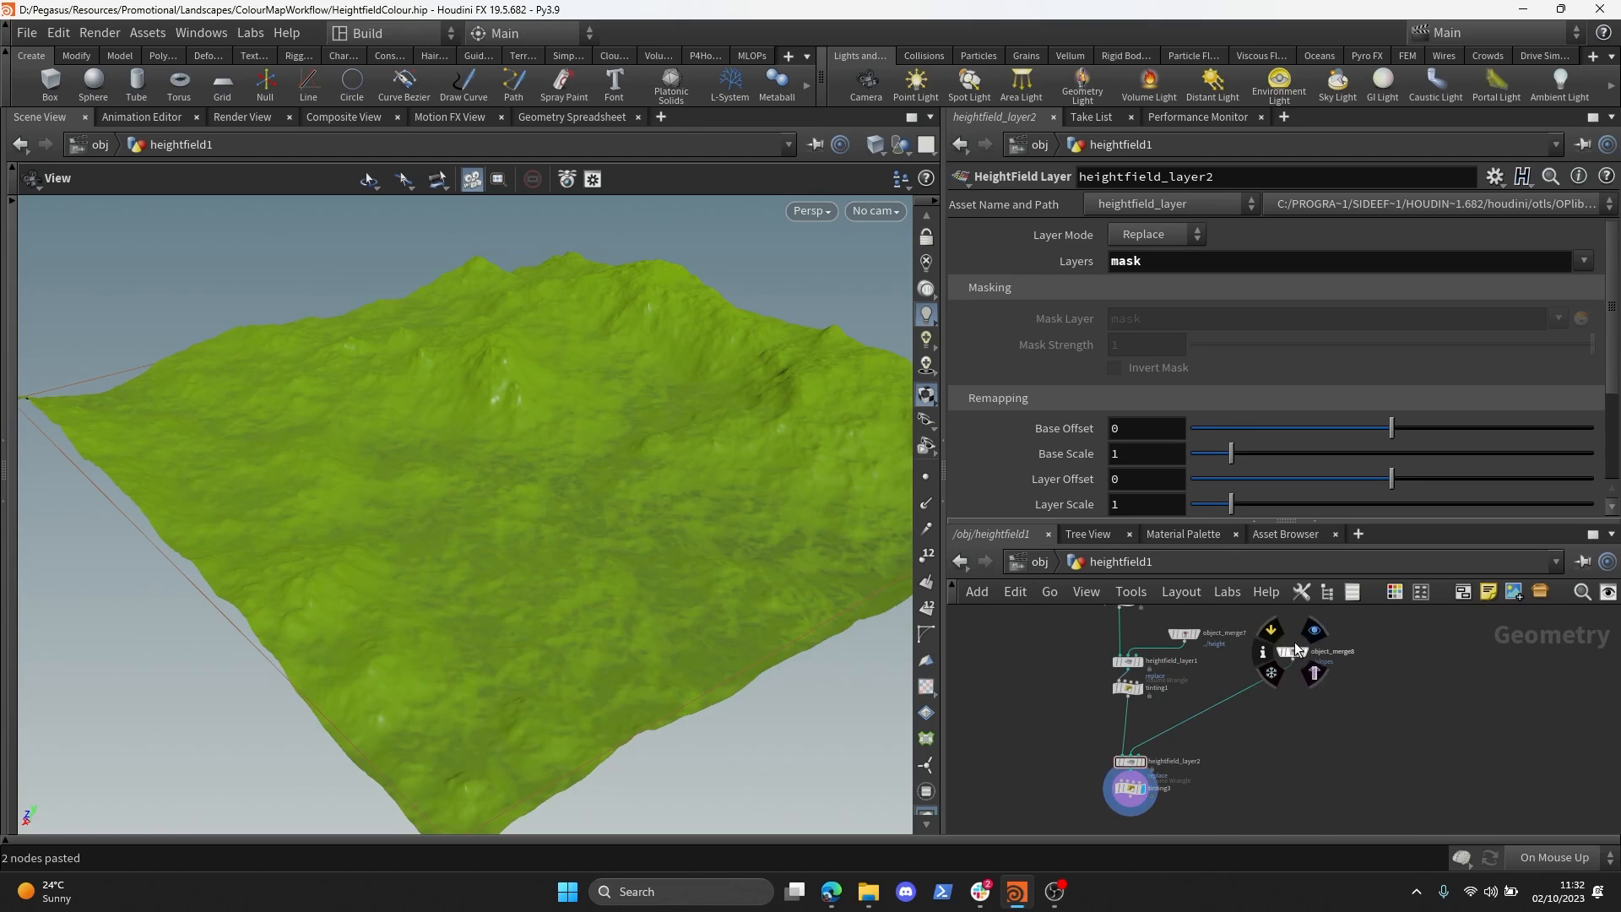
{"action": "left_click_drag", "start_coordinate": [1296, 656], "coordinate": [1180, 732]}
- Set tinting3's Colour to a muted yellow-green (0.574234, 0.667, 0.178756)
{"action": "mouse_move", "coordinate": [642, 473]}
{"action": "left_mouse_down"}
{"action": "mouse_move", "coordinate": [742, 503]}
{"action": "mouse_move", "coordinate": [512, 467]}
{"action": "mouse_move", "coordinate": [673, 448]}
{"action": "mouse_move", "coordinate": [532, 481]}
{"action": "mouse_move", "coordinate": [616, 482]}
{"action": "left_mouse_up"}
{"action": "scroll", "coordinate": [1150, 719], "scroll_direction": "up", "scroll_amount": 2}
{"action": "left_click", "coordinate": [1097, 672]}
{"action": "scroll", "coordinate": [980, 473], "scroll_direction": "down", "scroll_amount": 1}
{"action": "key", "text": "shift+b"}
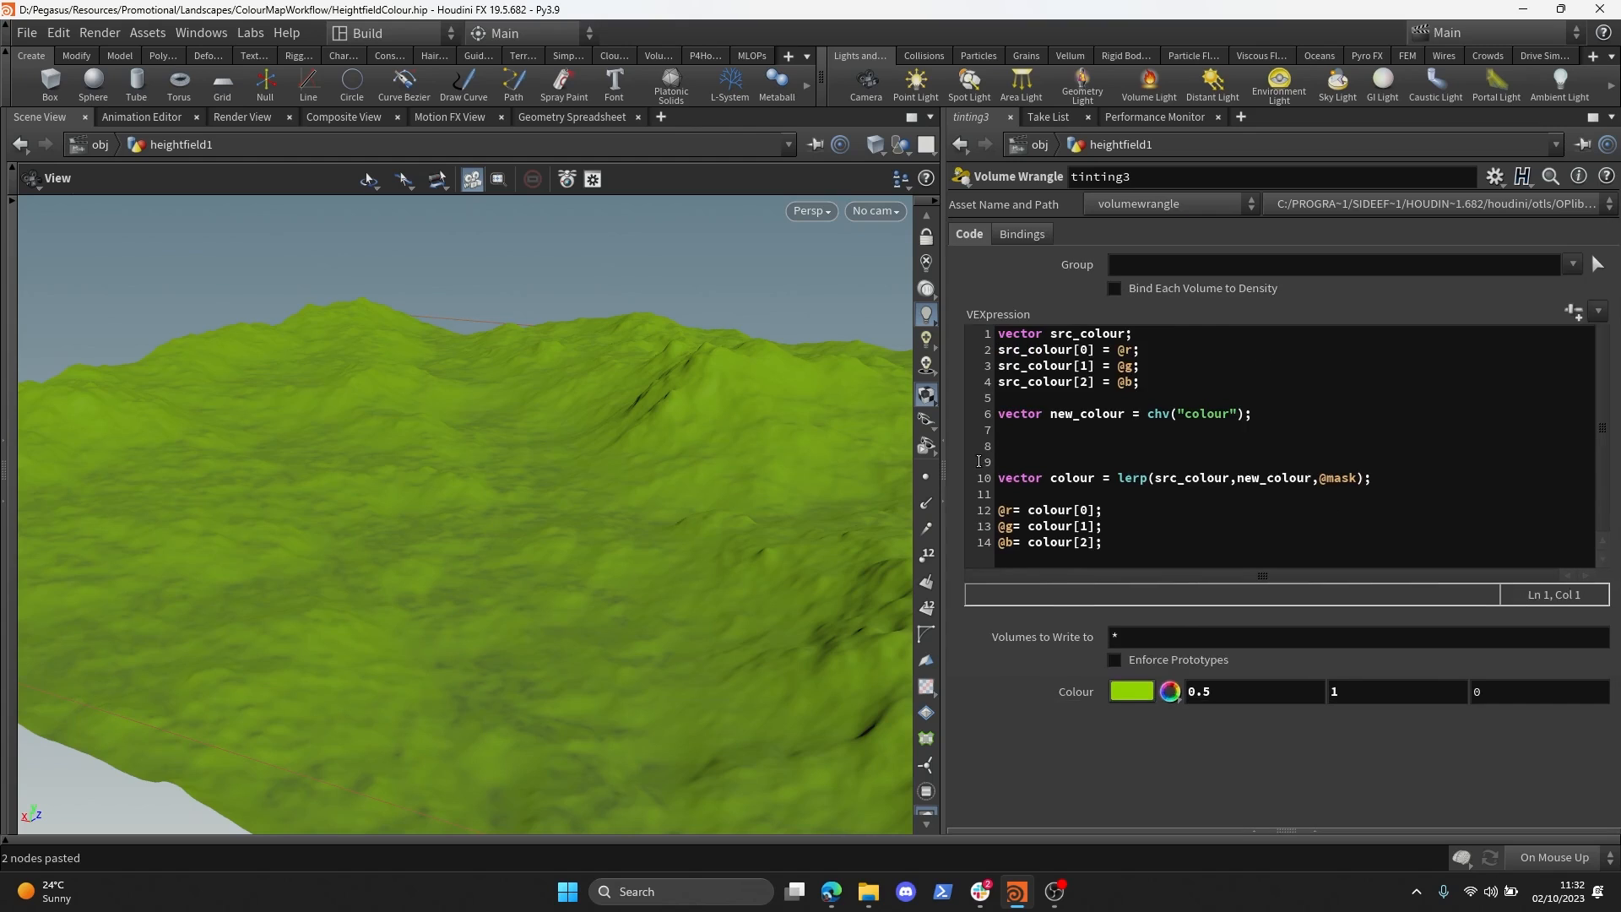
{"action": "left_click", "coordinate": [1131, 692]}
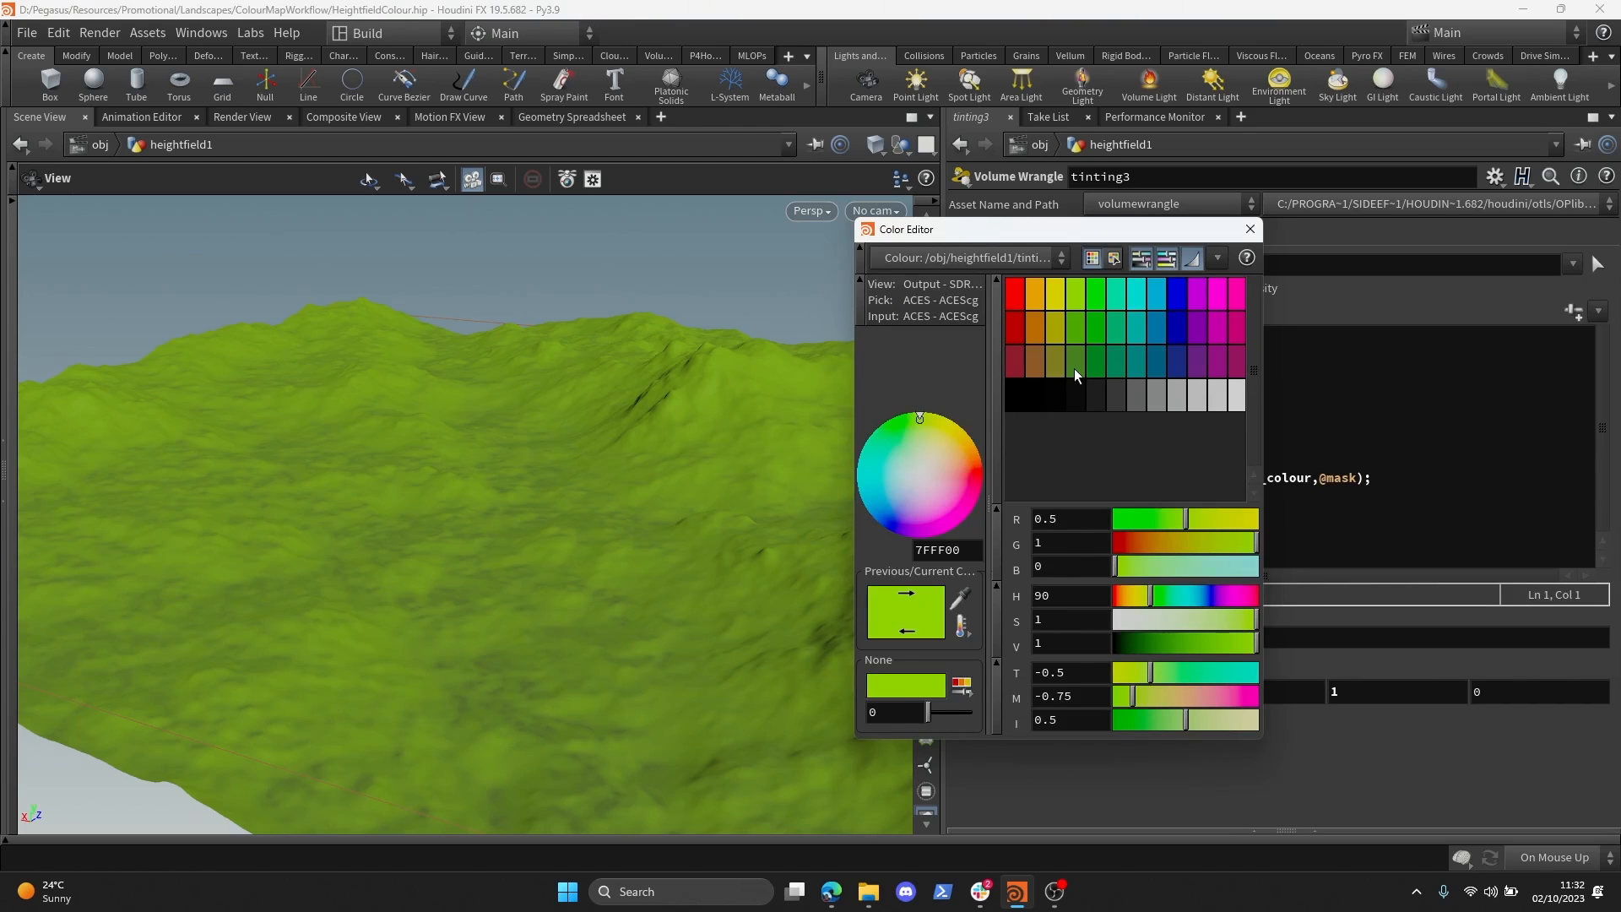
{"action": "left_click_drag", "start_coordinate": [1073, 368], "coordinate": [1060, 296]}
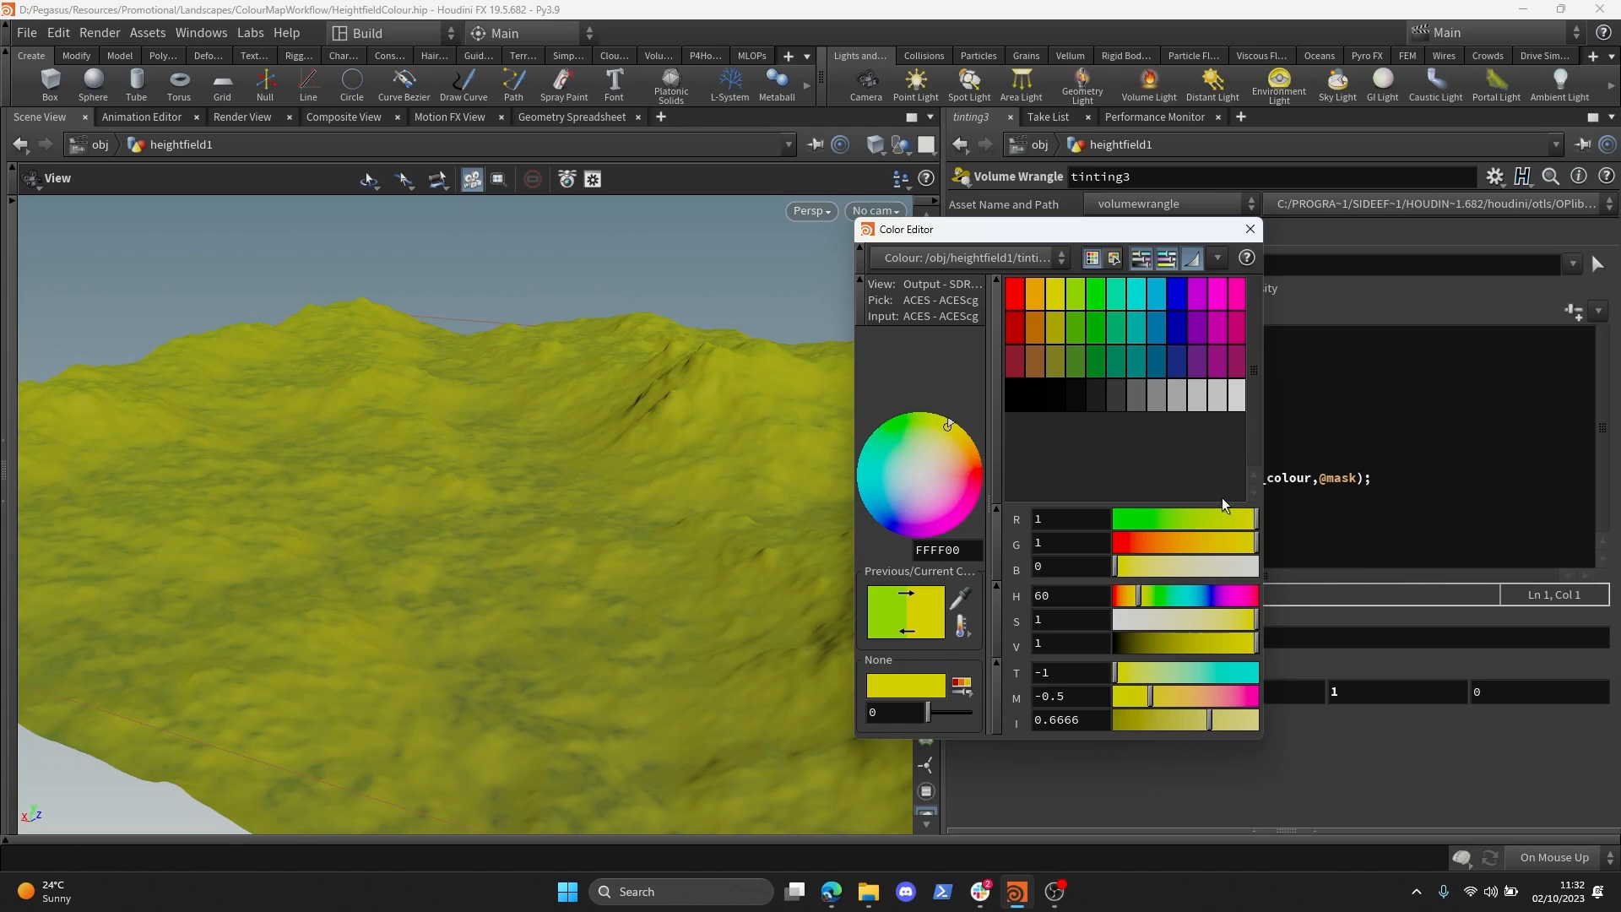
{"action": "left_click_drag", "start_coordinate": [1226, 518], "coordinate": [1227, 518]}
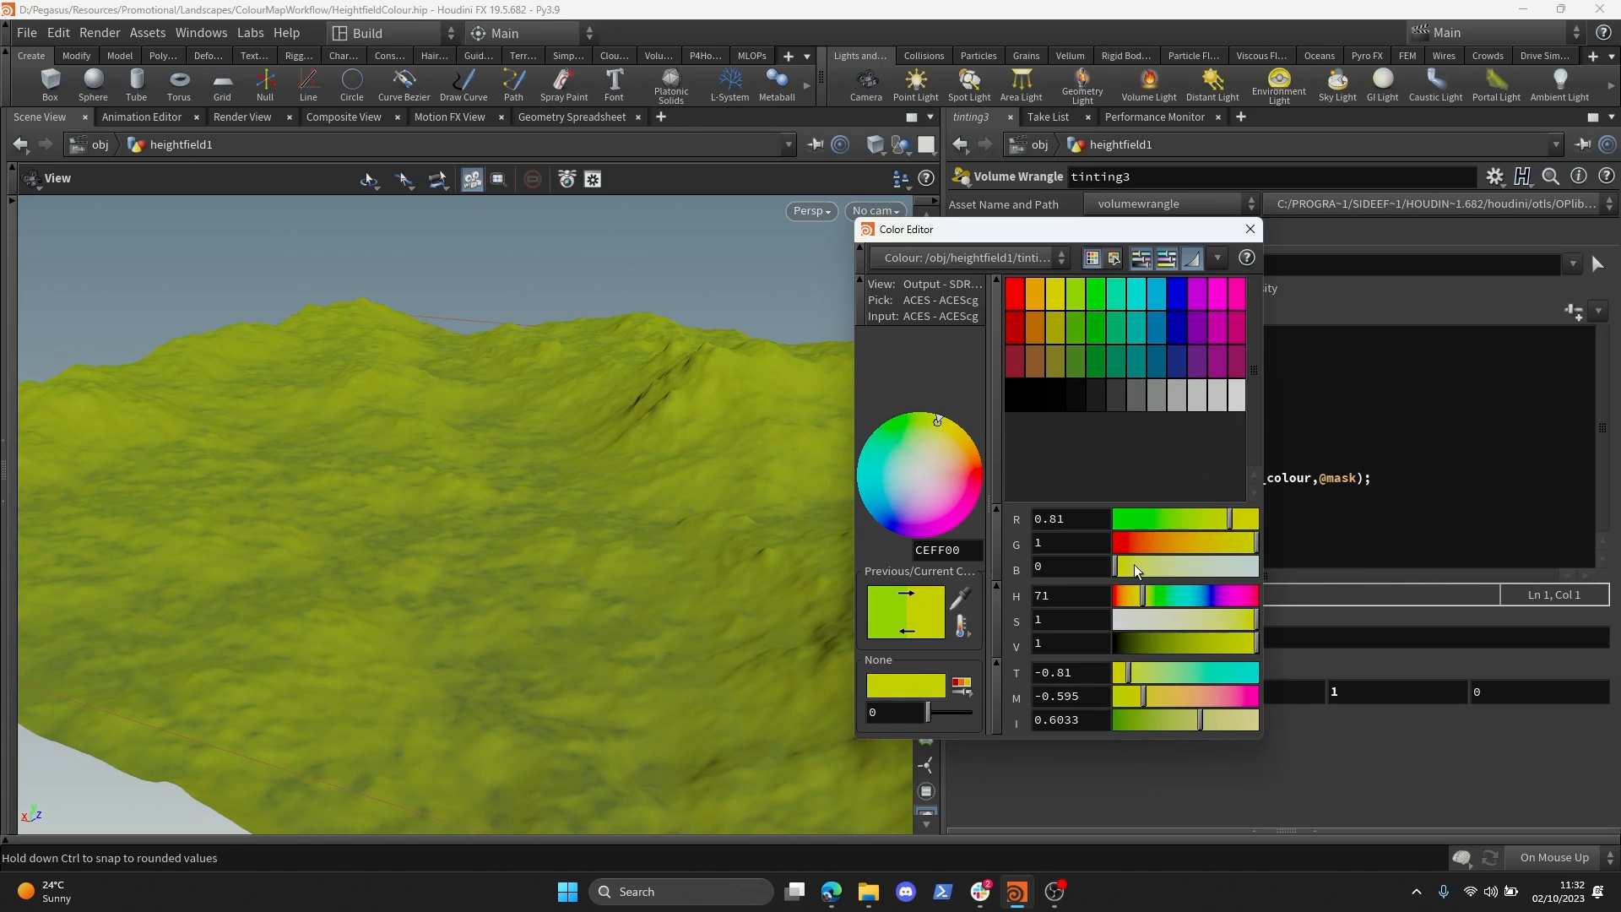
{"action": "mouse_move", "coordinate": [1206, 646]}
{"action": "left_mouse_down"}
{"action": "mouse_move", "coordinate": [1186, 642]}
{"action": "mouse_move", "coordinate": [1208, 642]}
{"action": "mouse_move", "coordinate": [1214, 620]}
{"action": "left_mouse_up"}
{"action": "left_click_drag", "start_coordinate": [591, 507], "coordinate": [675, 465]}
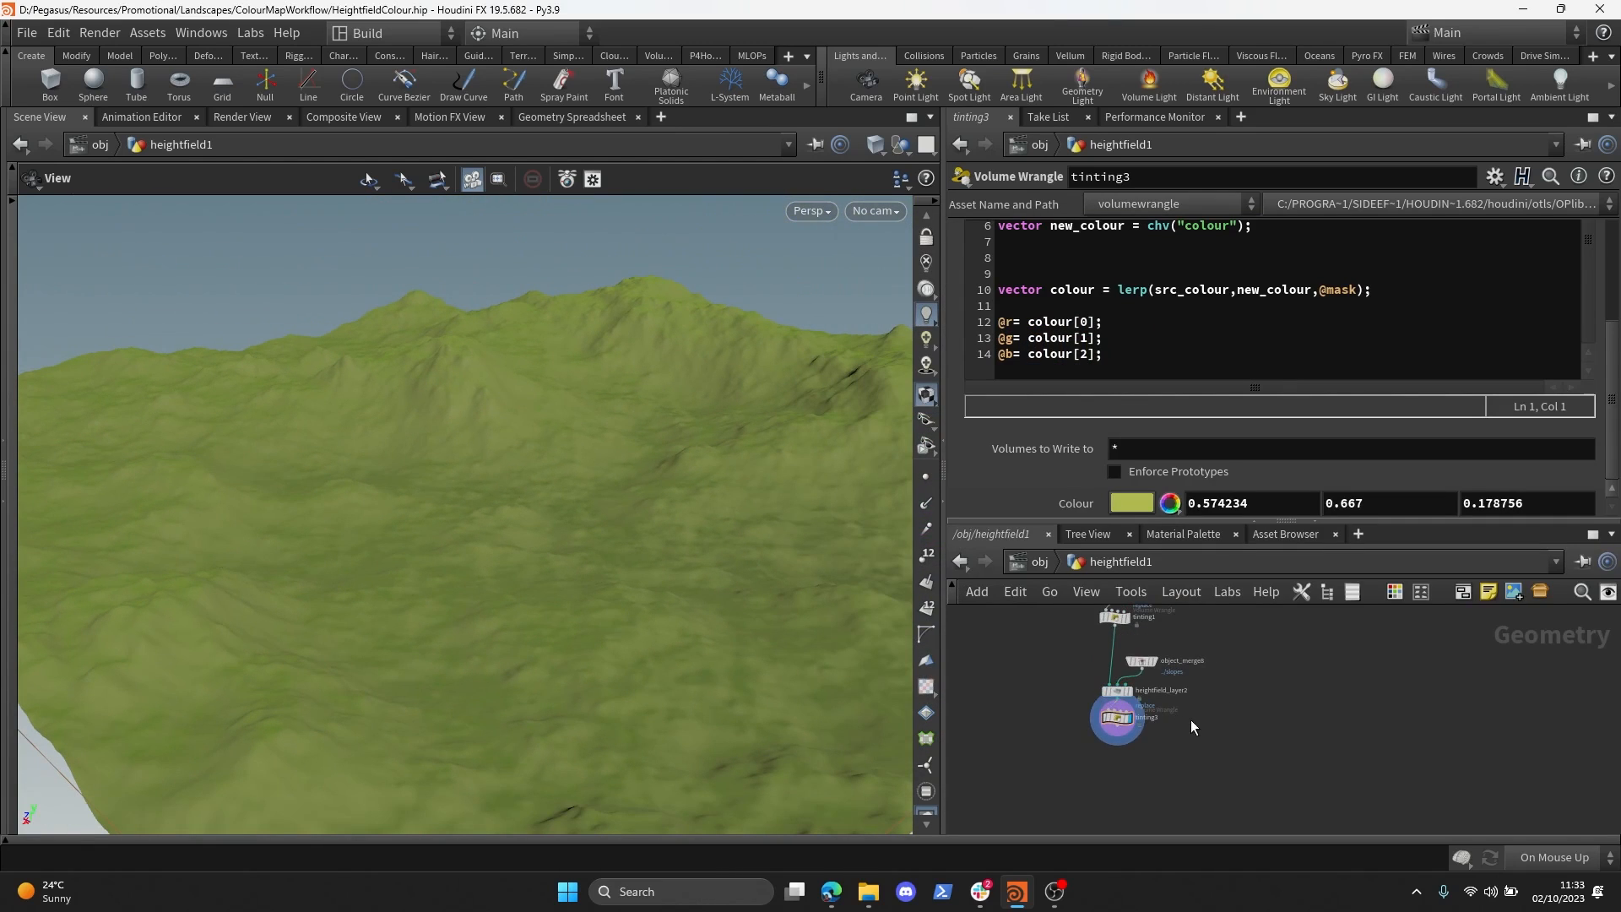
- Duplicate the slopes Object Merge (object_merge8) and place the copy beside tinting3
{"action": "left_click_drag", "start_coordinate": [642, 473], "coordinate": [560, 412]}
{"action": "scroll", "coordinate": [1243, 692], "scroll_direction": "down", "scroll_amount": 3}
{"action": "key", "text": "ctrl+b"}
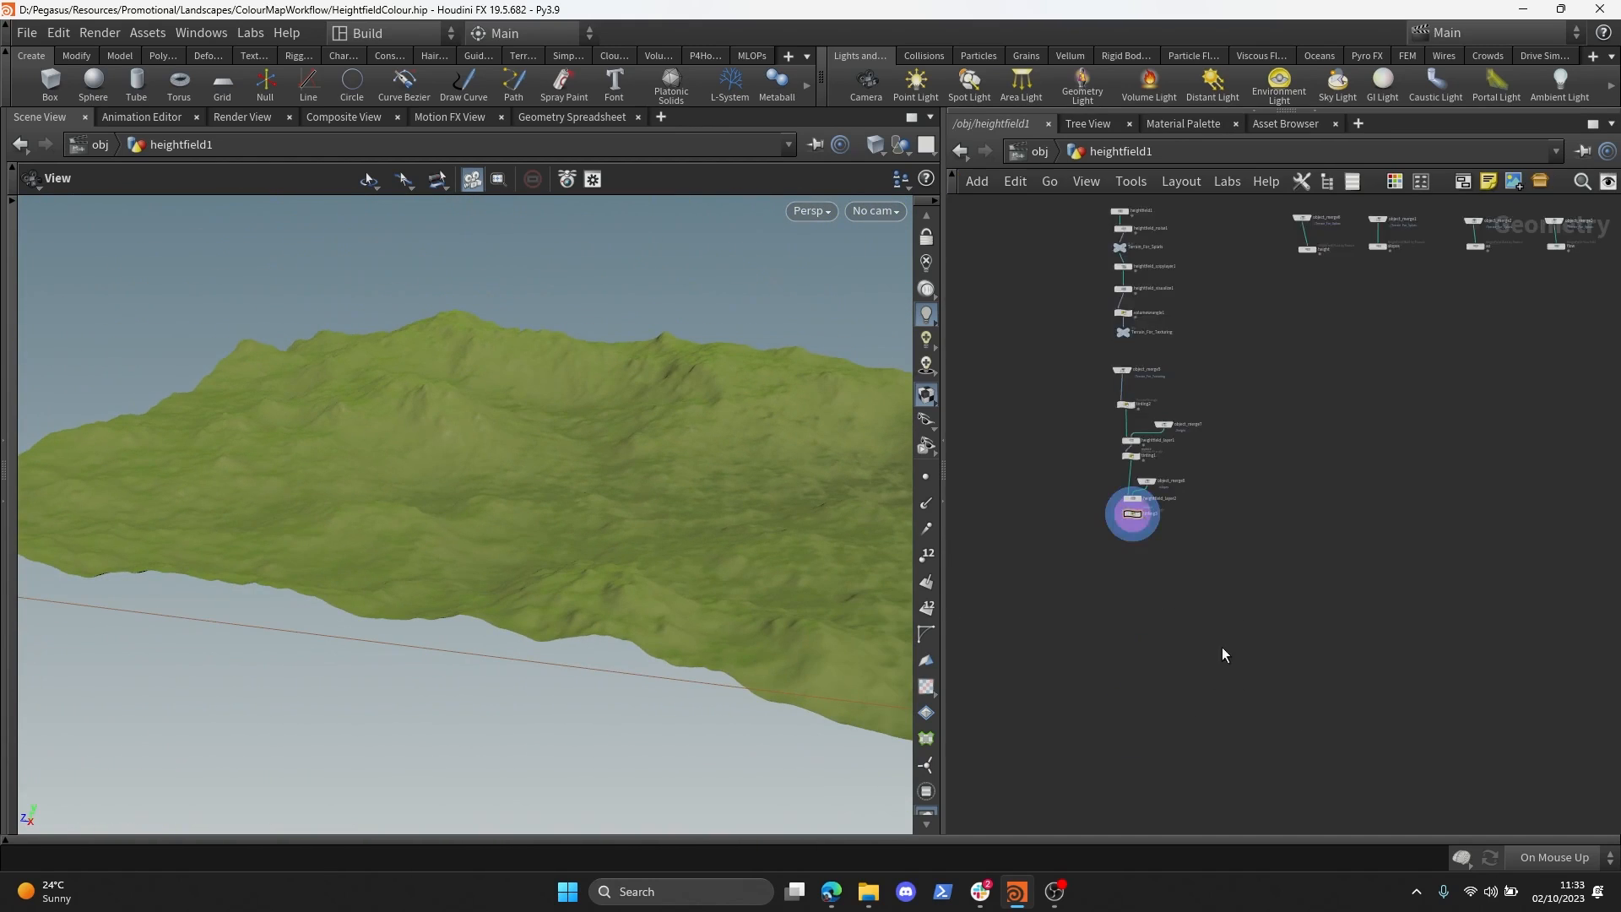
{"action": "scroll", "coordinate": [1199, 621], "scroll_direction": "up", "scroll_amount": 4}
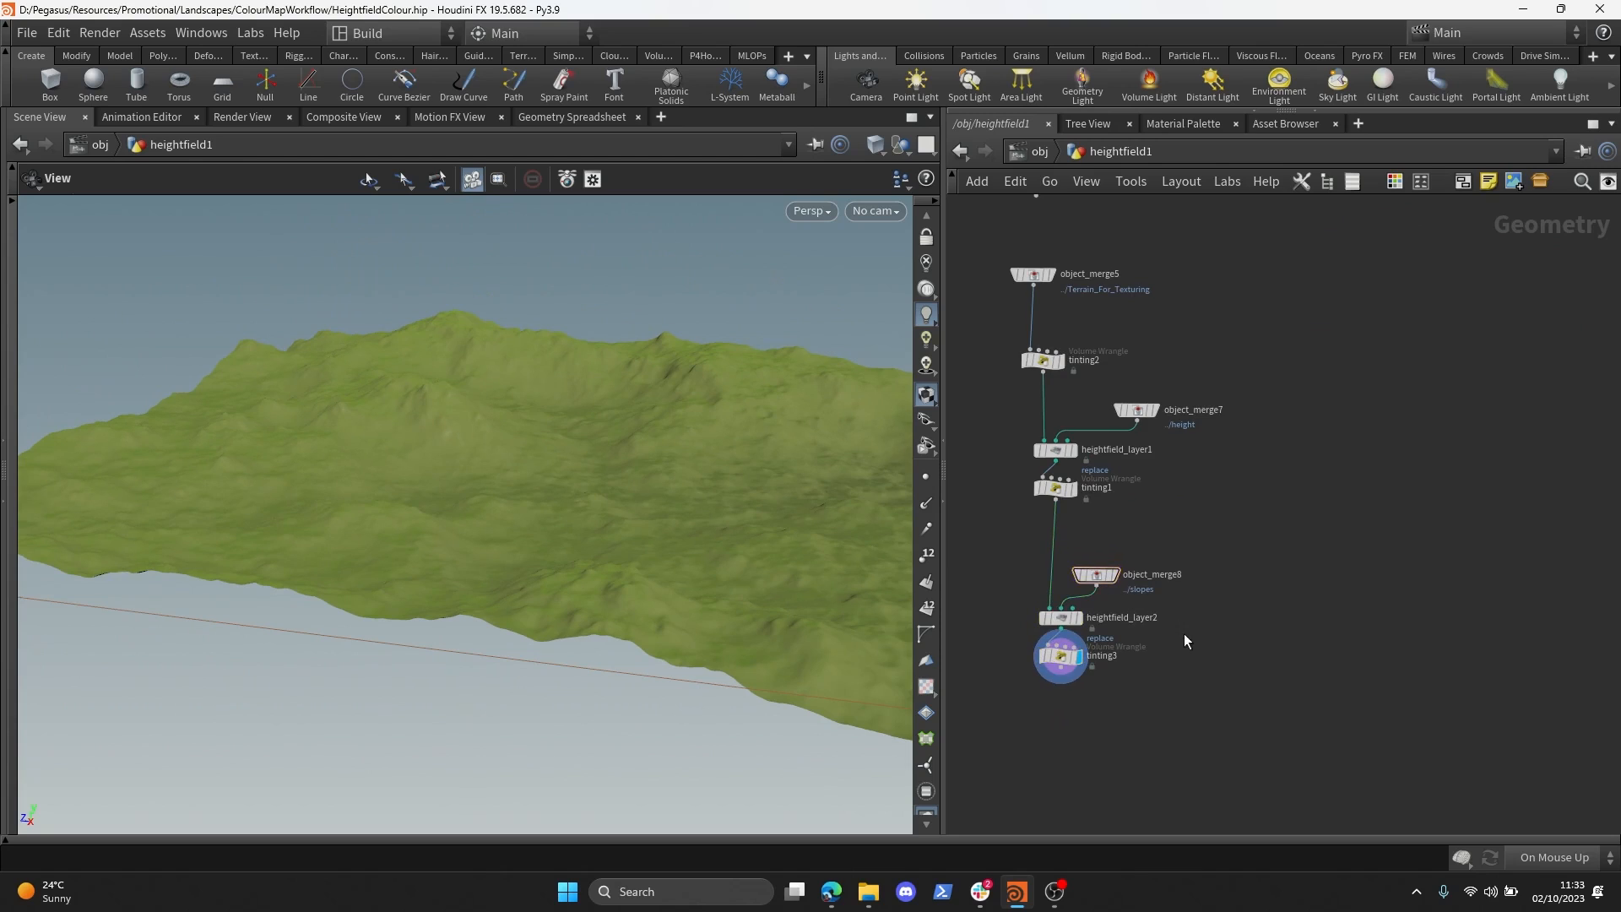
{"action": "scroll", "coordinate": [1249, 619], "scroll_direction": "down", "scroll_amount": 3}
{"action": "middle_click_drag", "start_coordinate": [1249, 620], "coordinate": [1172, 648]}
{"action": "scroll", "coordinate": [1342, 492], "scroll_direction": "up", "scroll_amount": 4}
{"action": "key", "text": "1"}
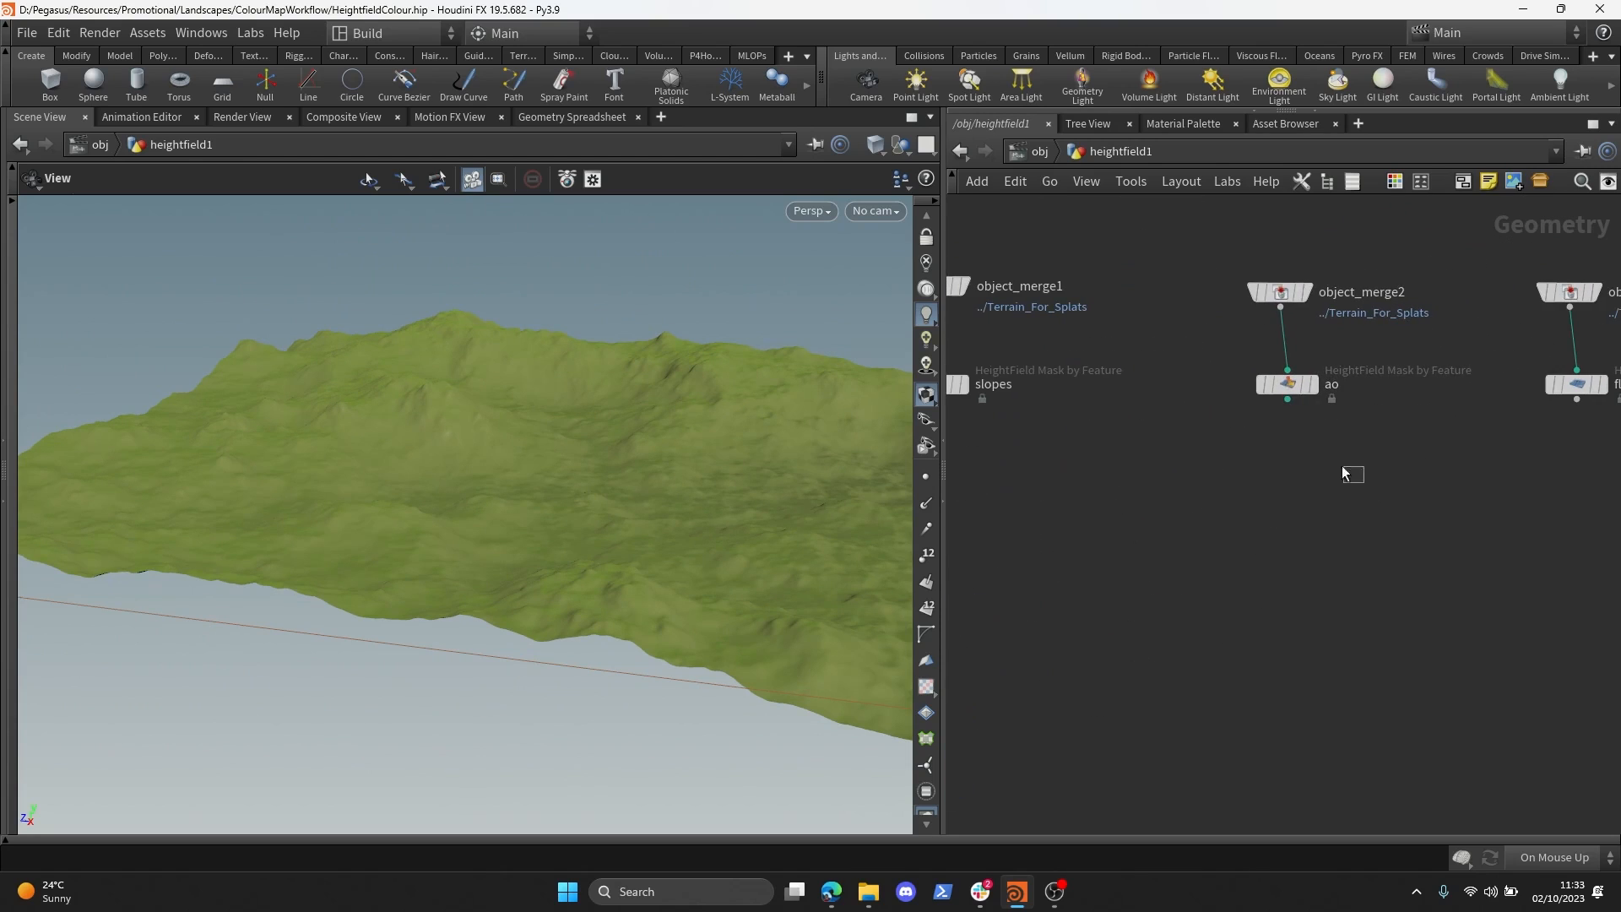
{"action": "left_click_drag", "start_coordinate": [1235, 477], "coordinate": [1100, 523]}
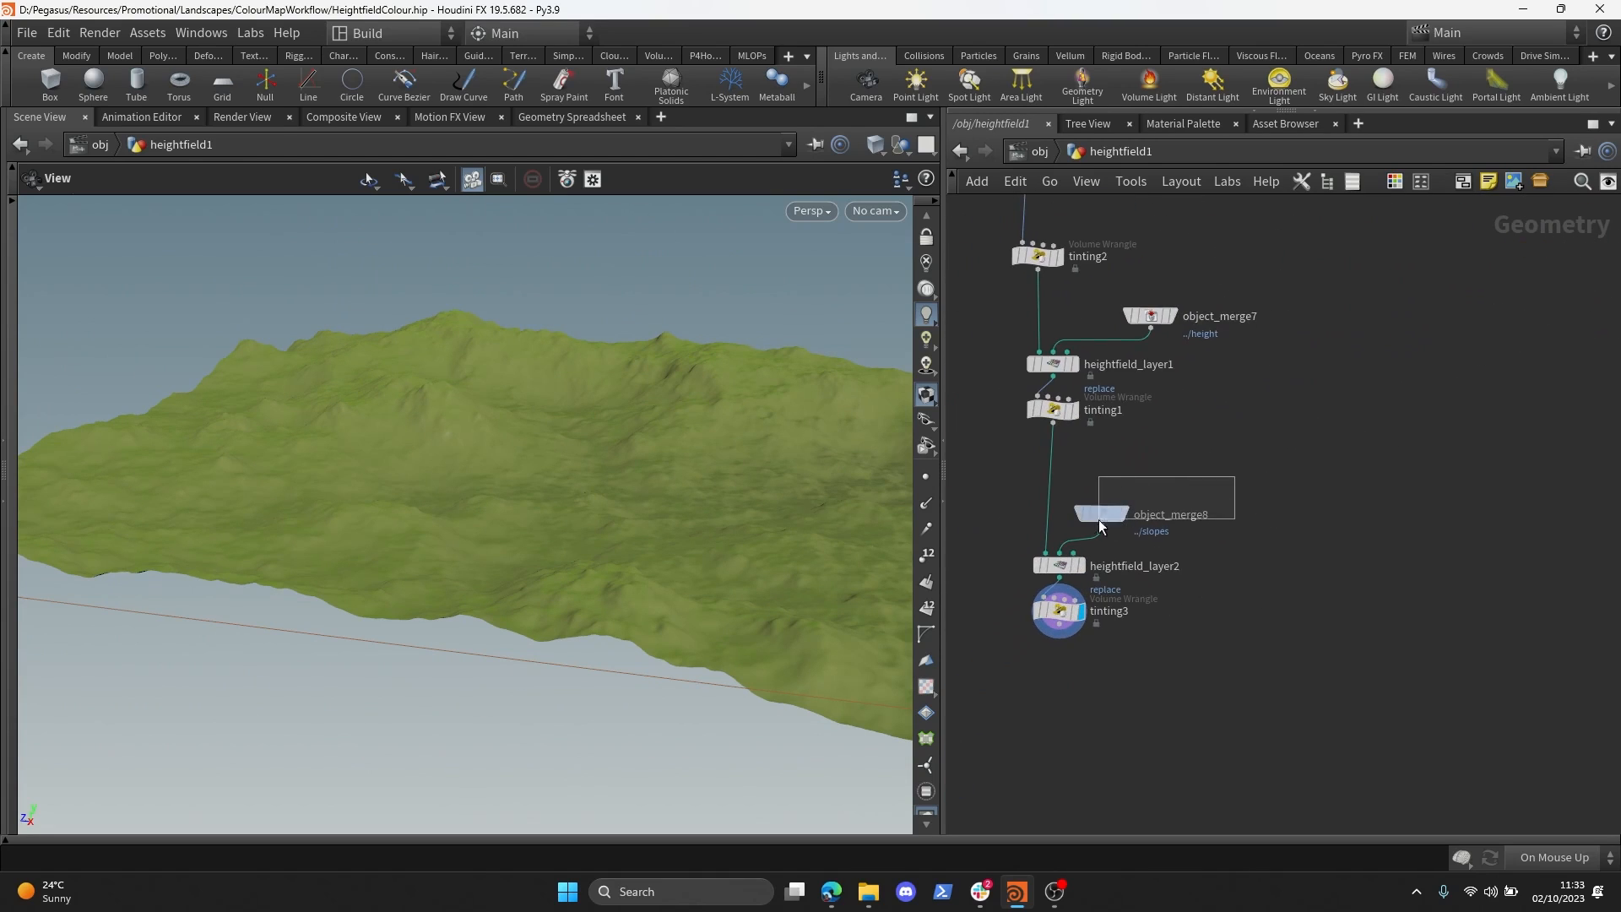
{"action": "key", "text": "ctrl+v"}
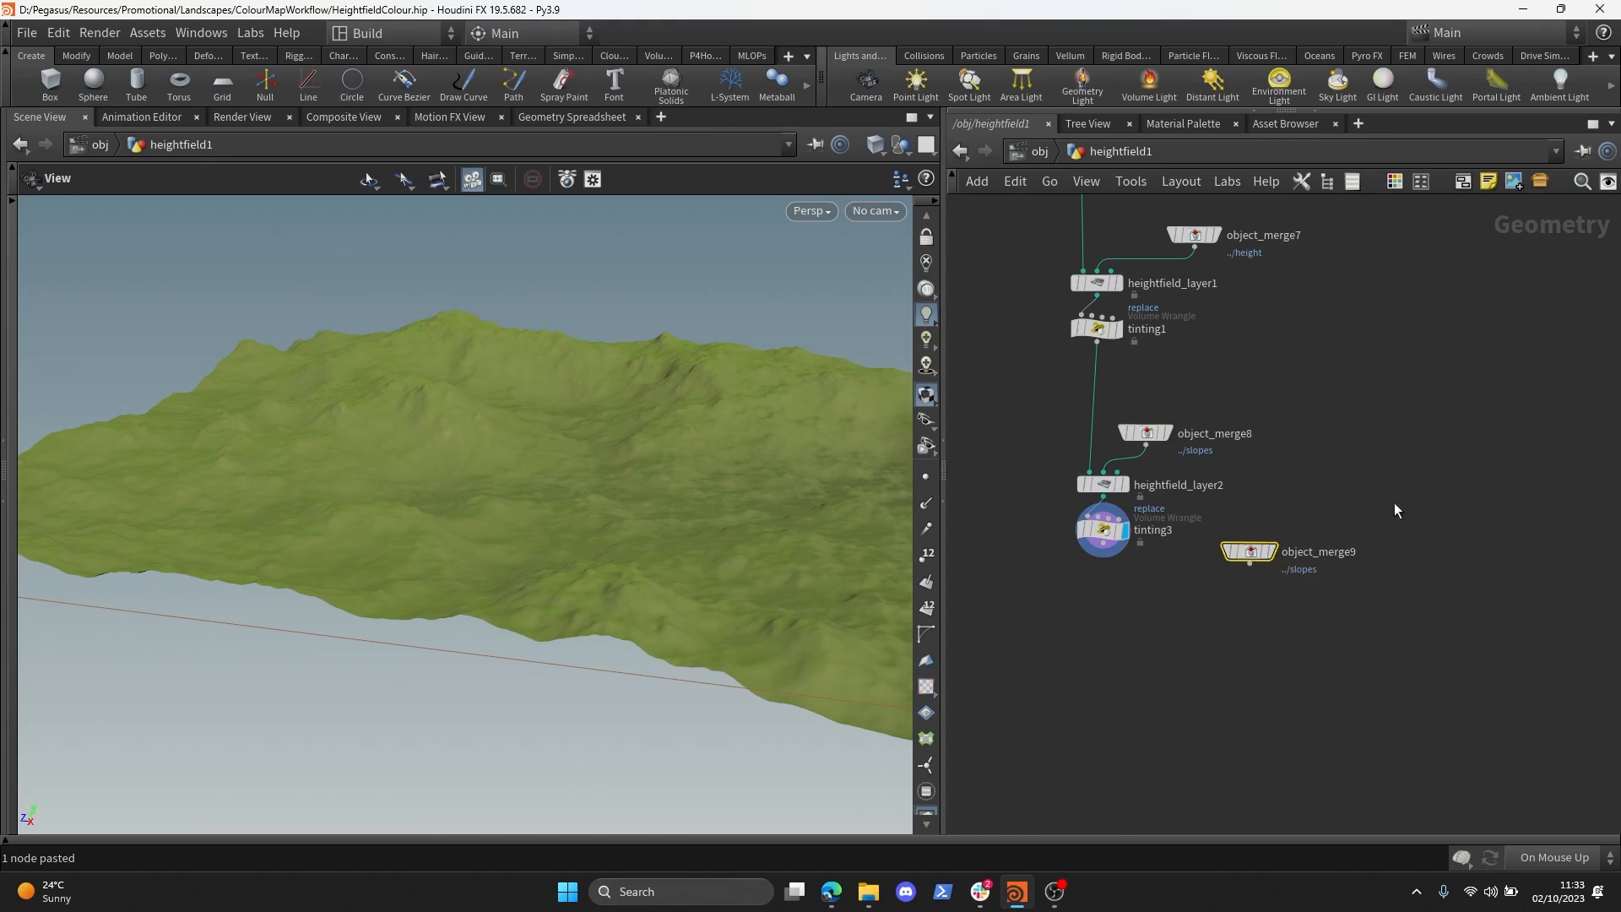
- Point object_merge9's Object 1 at the ambient occlusion mask node (../ao)
{"action": "key", "text": "2"}
{"action": "key", "text": "ctrl+b"}
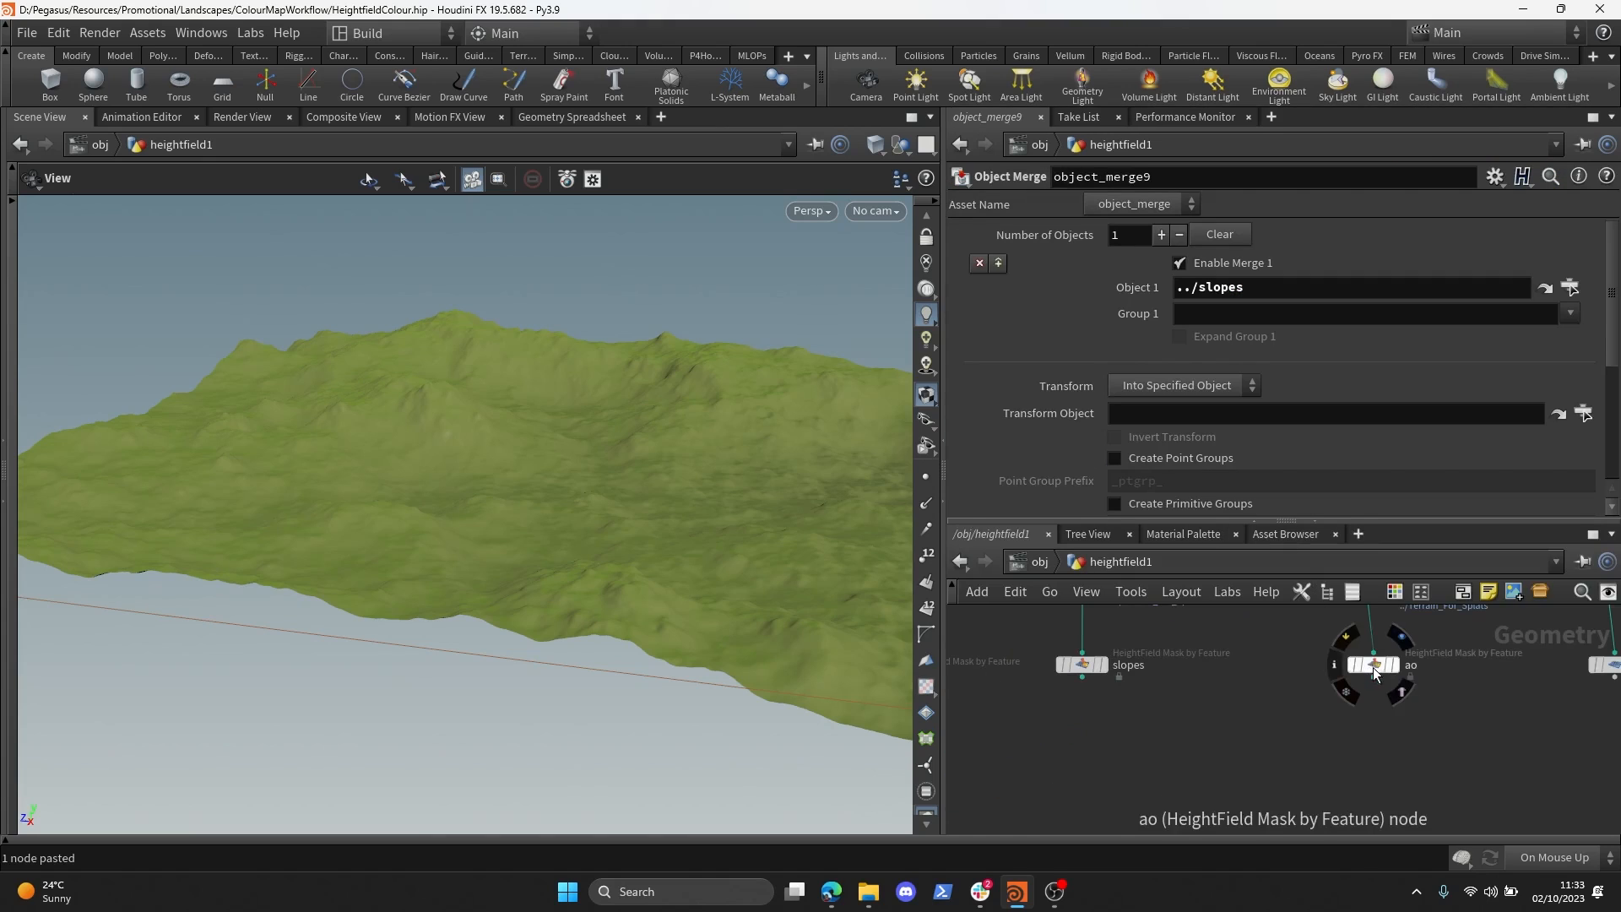
{"action": "left_click_drag", "start_coordinate": [1375, 673], "coordinate": [1351, 287]}
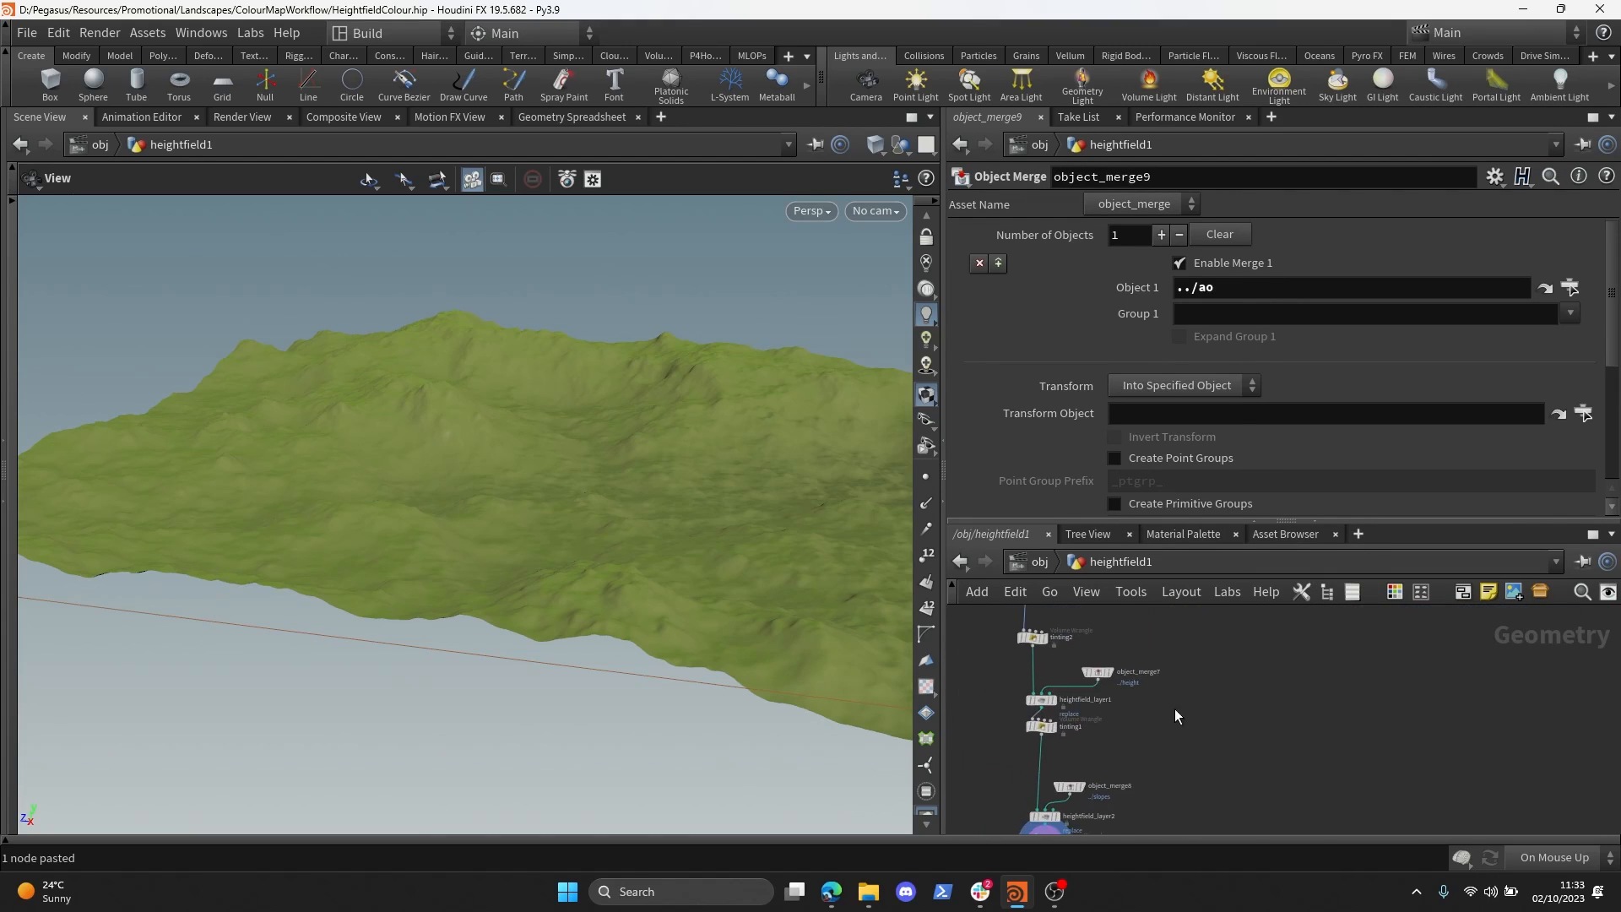
- Duplicate heightfield_layer2 and tinting3 below tinting3, wiring tinting3 and object_merge9 into the copied layer node
{"action": "key", "text": "ctrl+b"}
{"action": "scroll", "coordinate": [1114, 524], "scroll_direction": "up", "scroll_amount": 3}
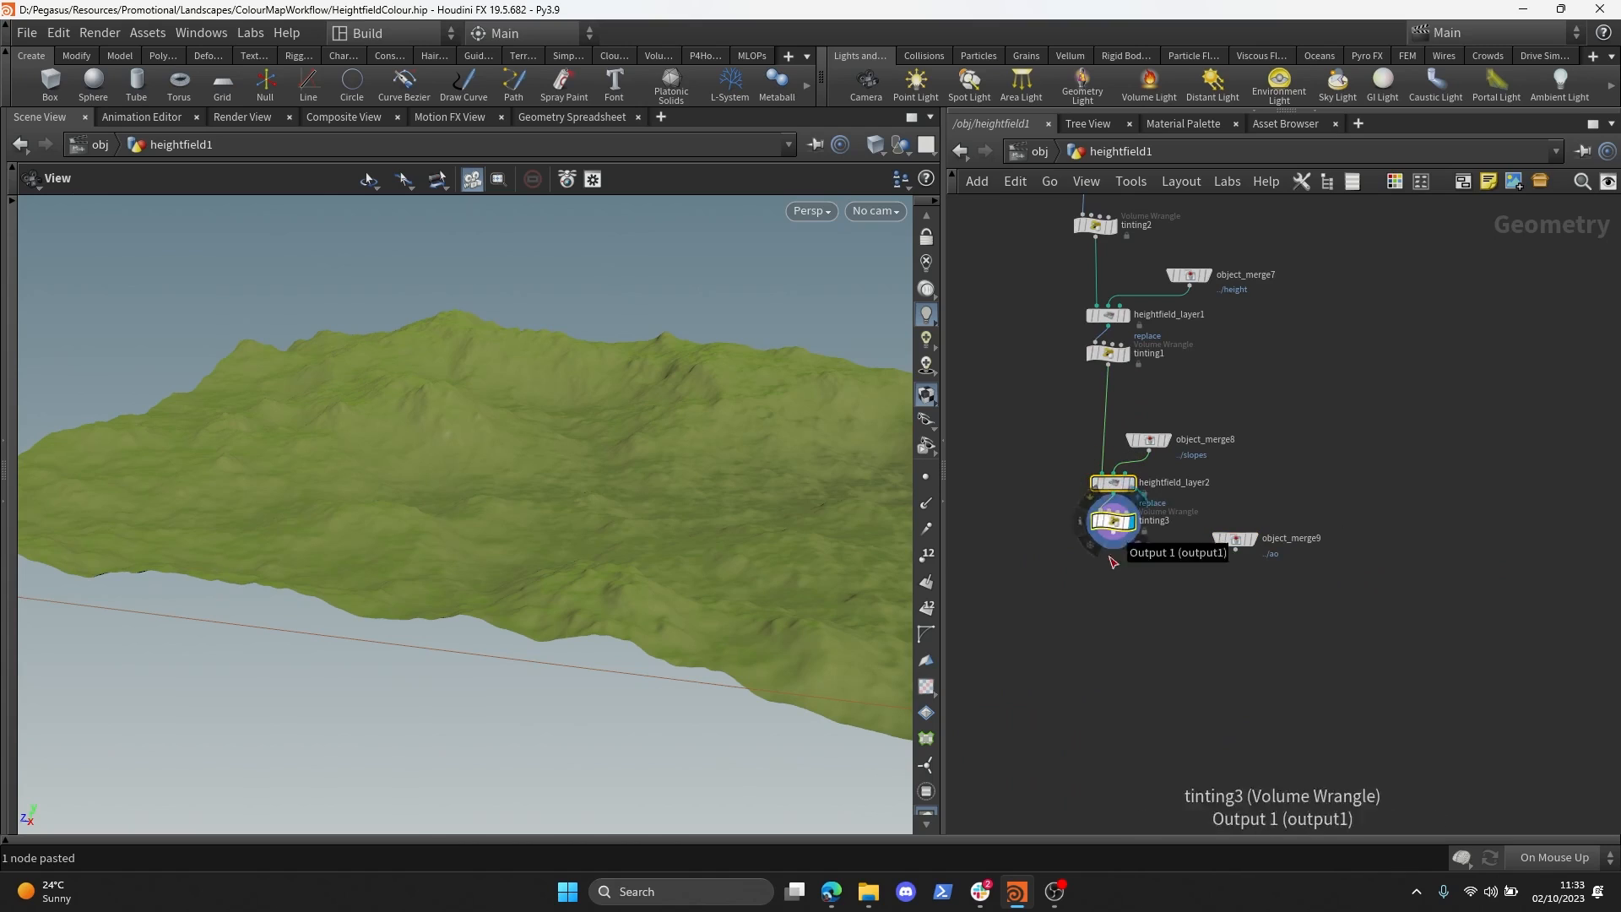
{"action": "key", "text": "ctrl+v"}
{"action": "left_click_drag", "start_coordinate": [1112, 540], "coordinate": [1133, 614]}
{"action": "left_click", "coordinate": [1136, 634]}
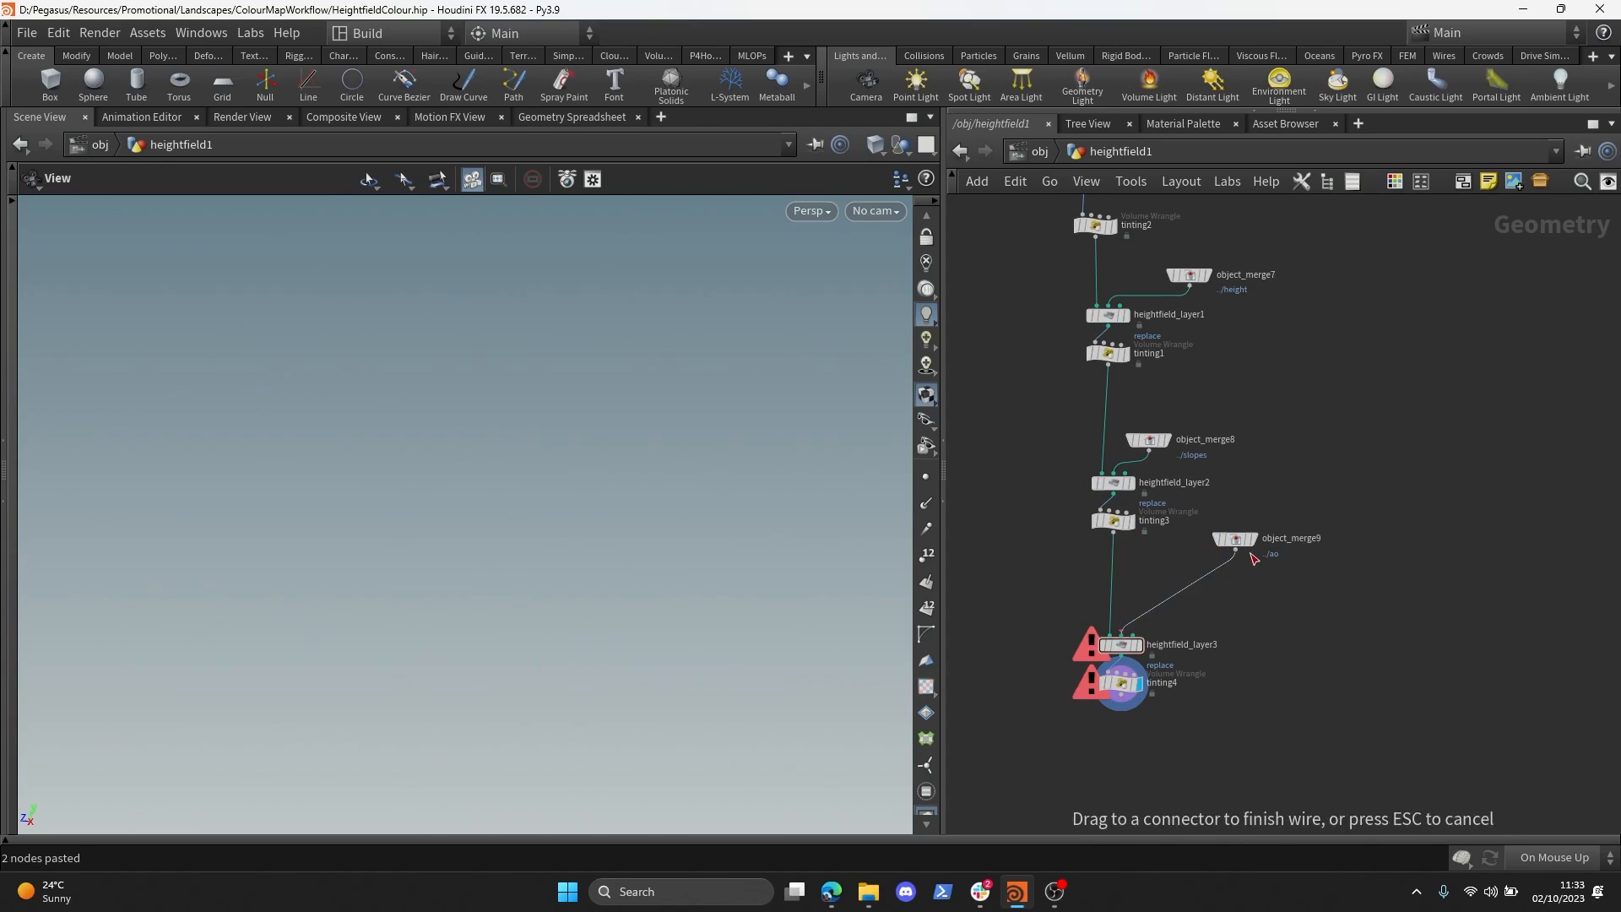
{"action": "left_click", "coordinate": [1235, 547]}
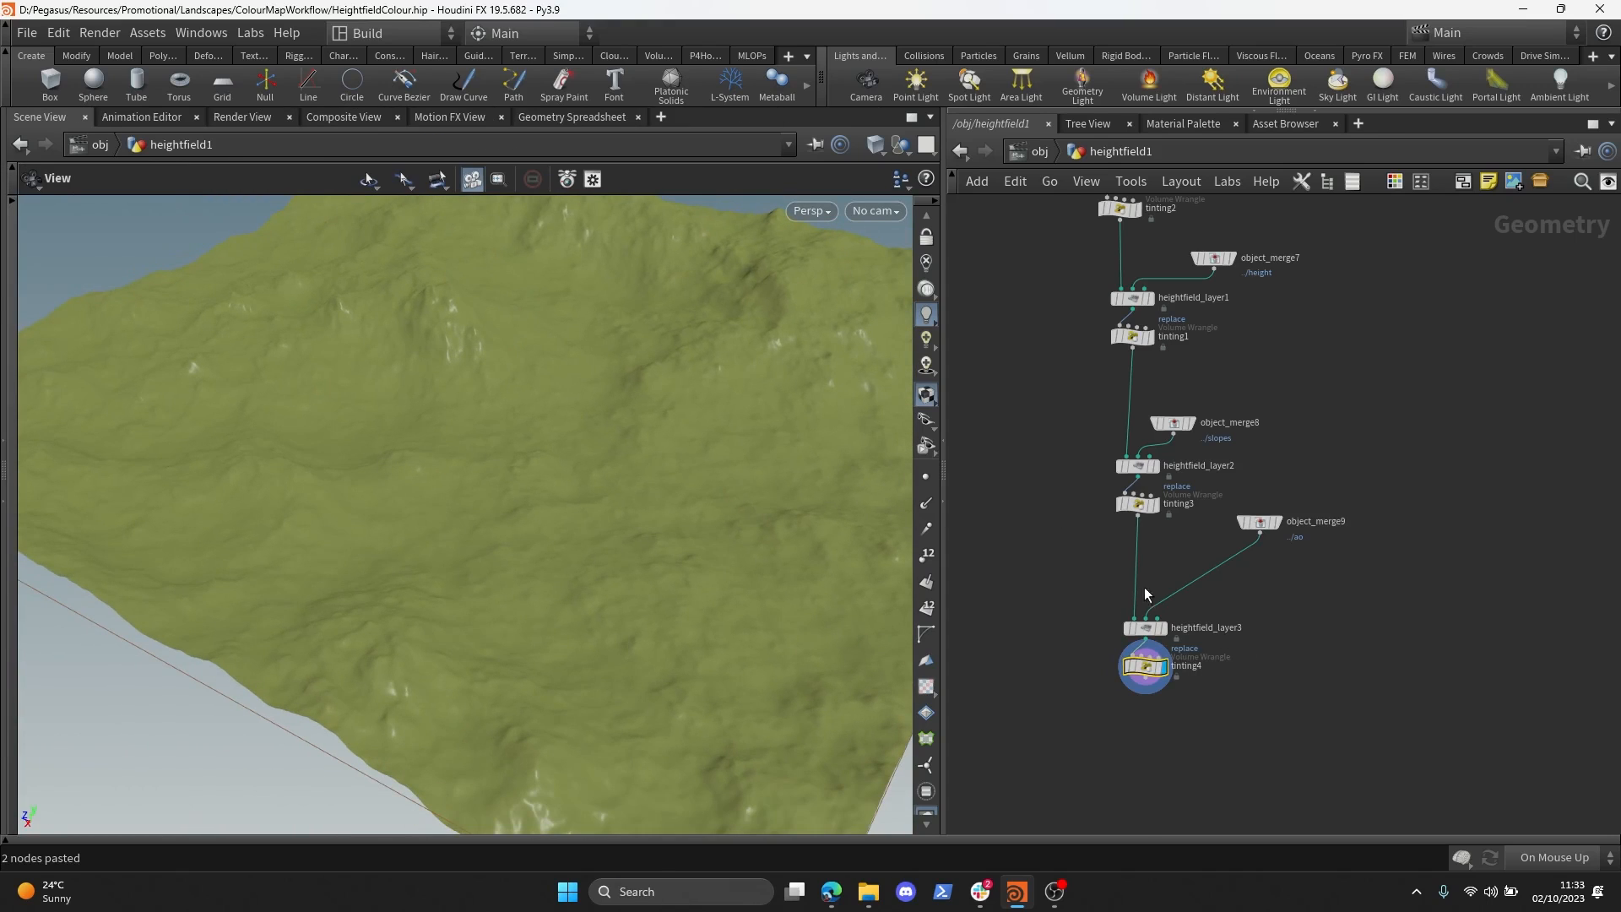
- Try several green and teal swatches for tinting4's Colour and settle on blue-green (0, 0.5, 0.25)
{"action": "key", "text": "ctrl+b"}
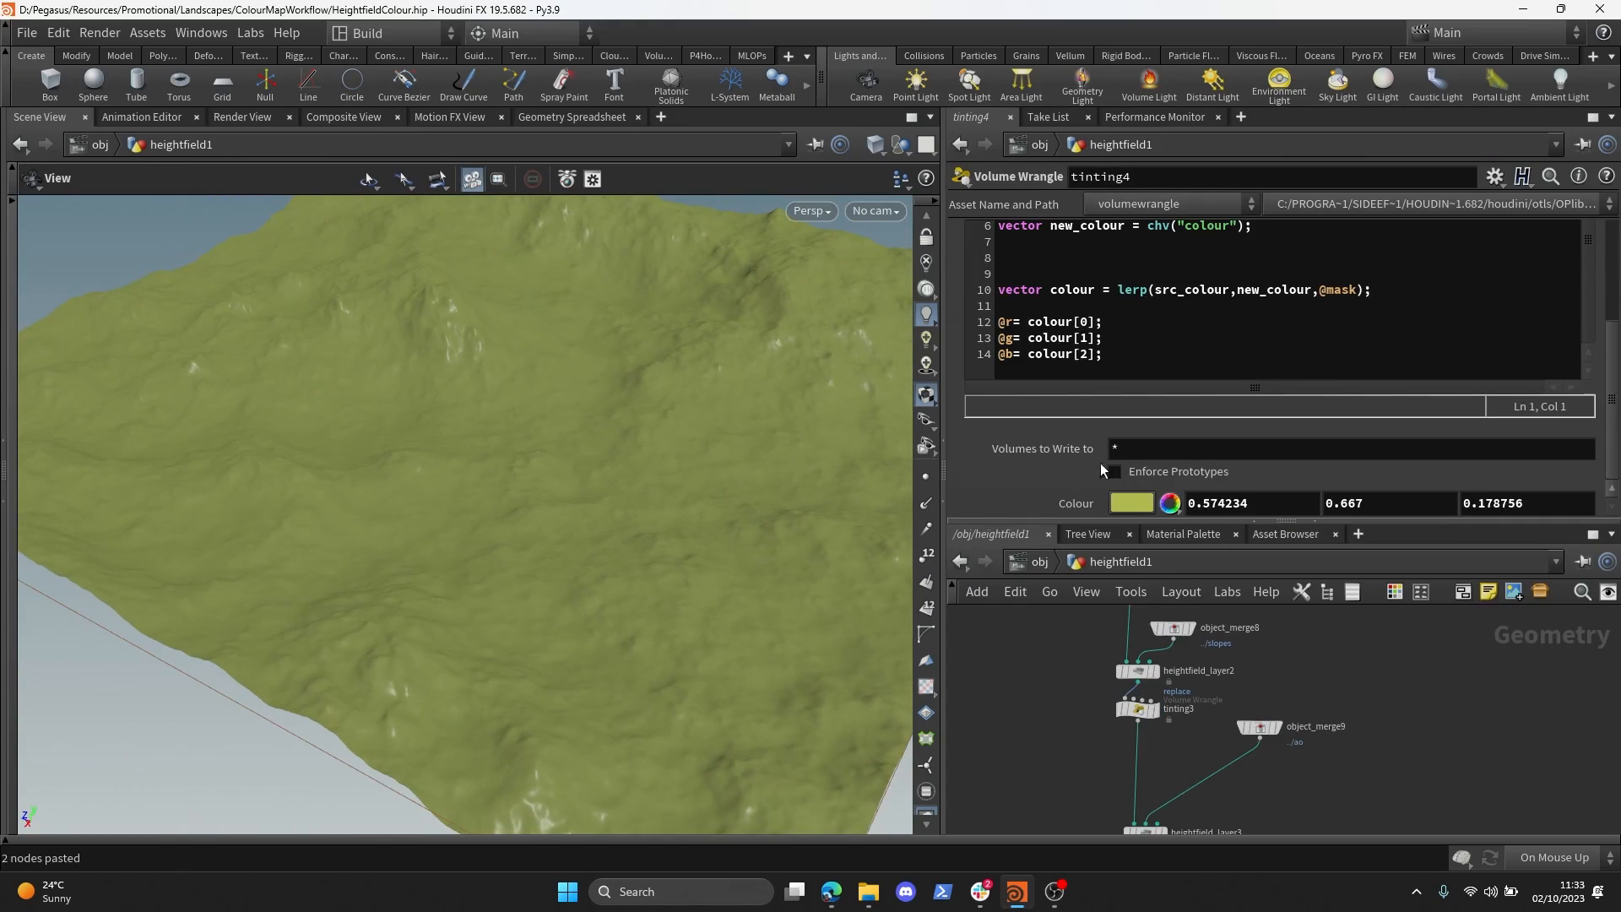
{"action": "left_click", "coordinate": [1142, 504]}
{"action": "left_click", "coordinate": [1077, 358]}
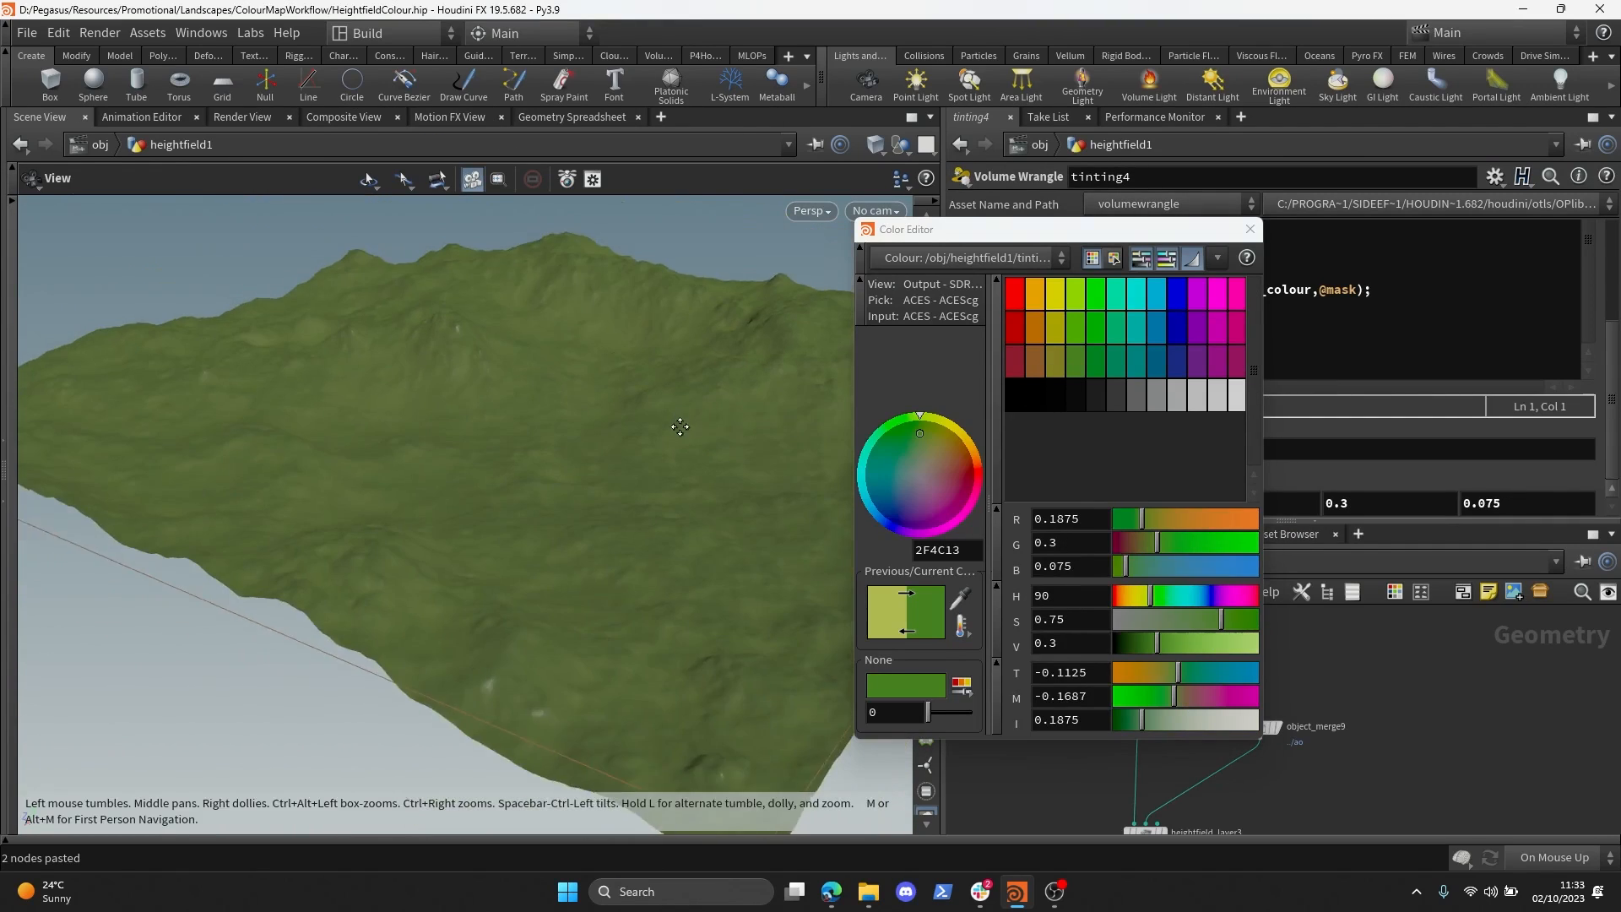
{"action": "left_click", "coordinate": [1096, 361]}
{"action": "left_click", "coordinate": [1076, 365]}
{"action": "left_click_drag", "start_coordinate": [540, 355], "coordinate": [626, 384]}
{"action": "left_click", "coordinate": [1097, 363]}
{"action": "left_click", "coordinate": [1136, 363]}
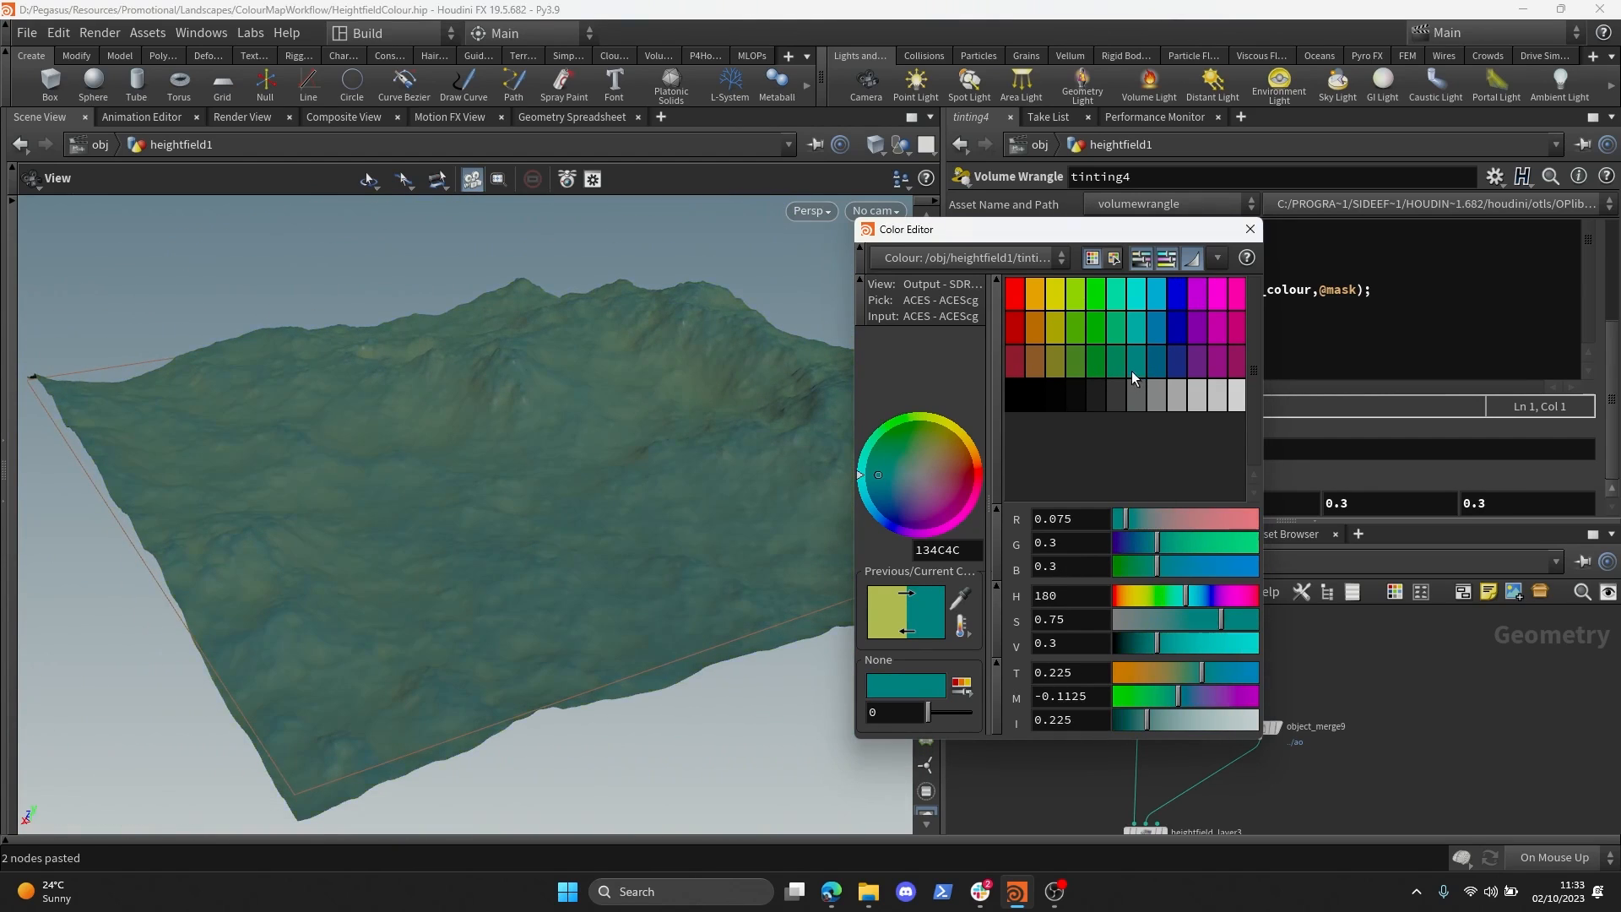
{"action": "left_click", "coordinate": [1110, 333]}
{"action": "left_click", "coordinate": [1086, 332]}
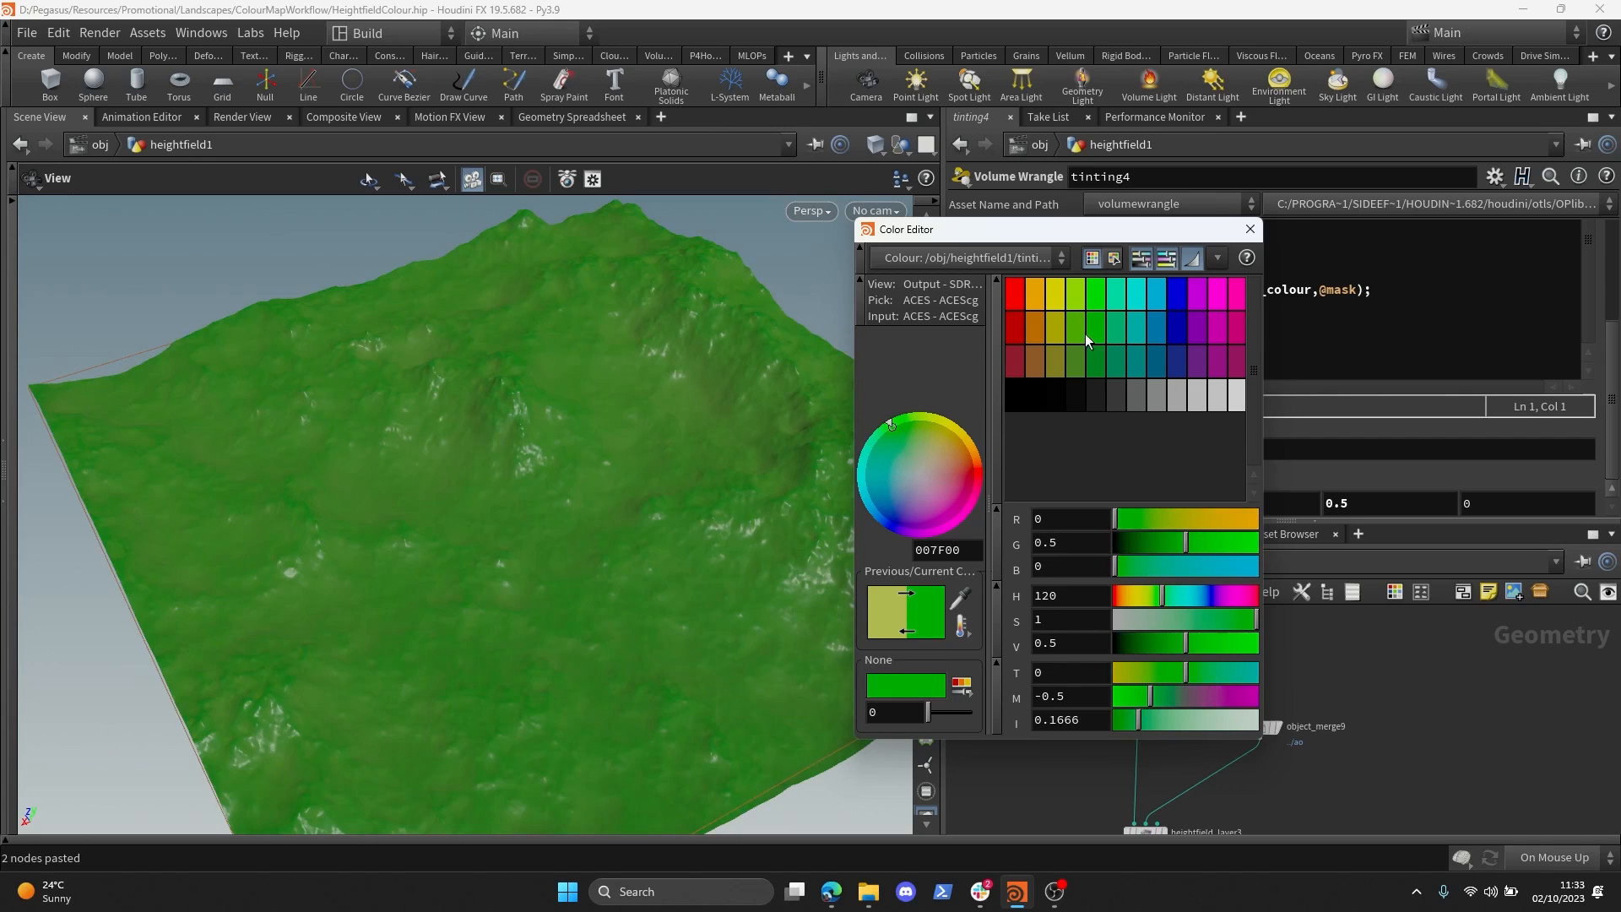
{"action": "left_click", "coordinate": [1118, 336]}
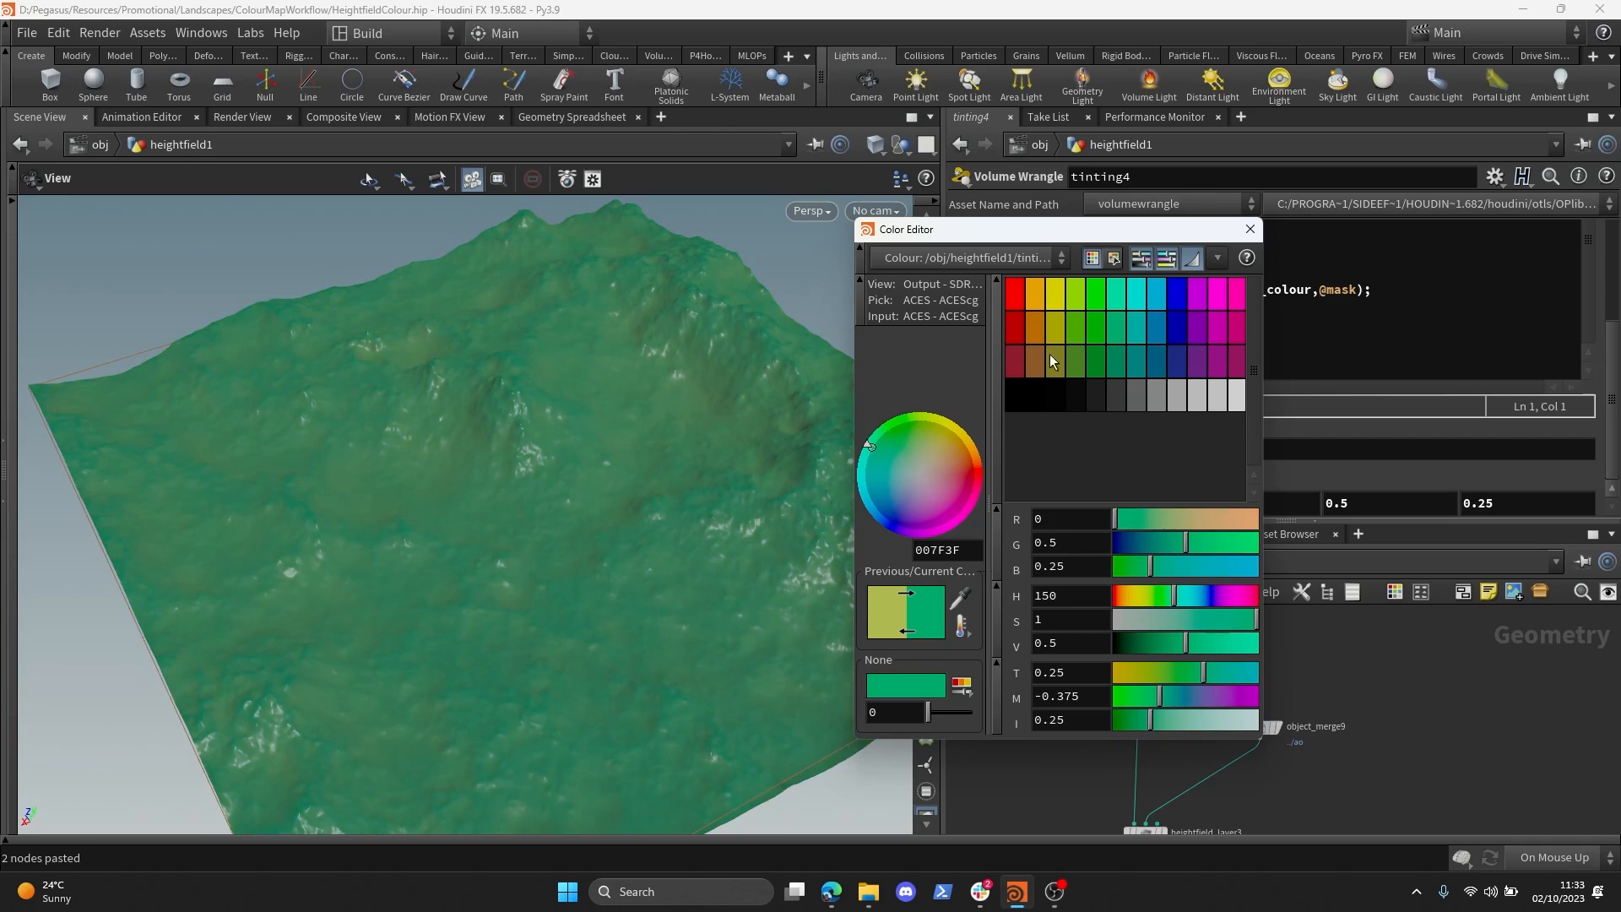
{"action": "left_click", "coordinate": [1250, 228]}
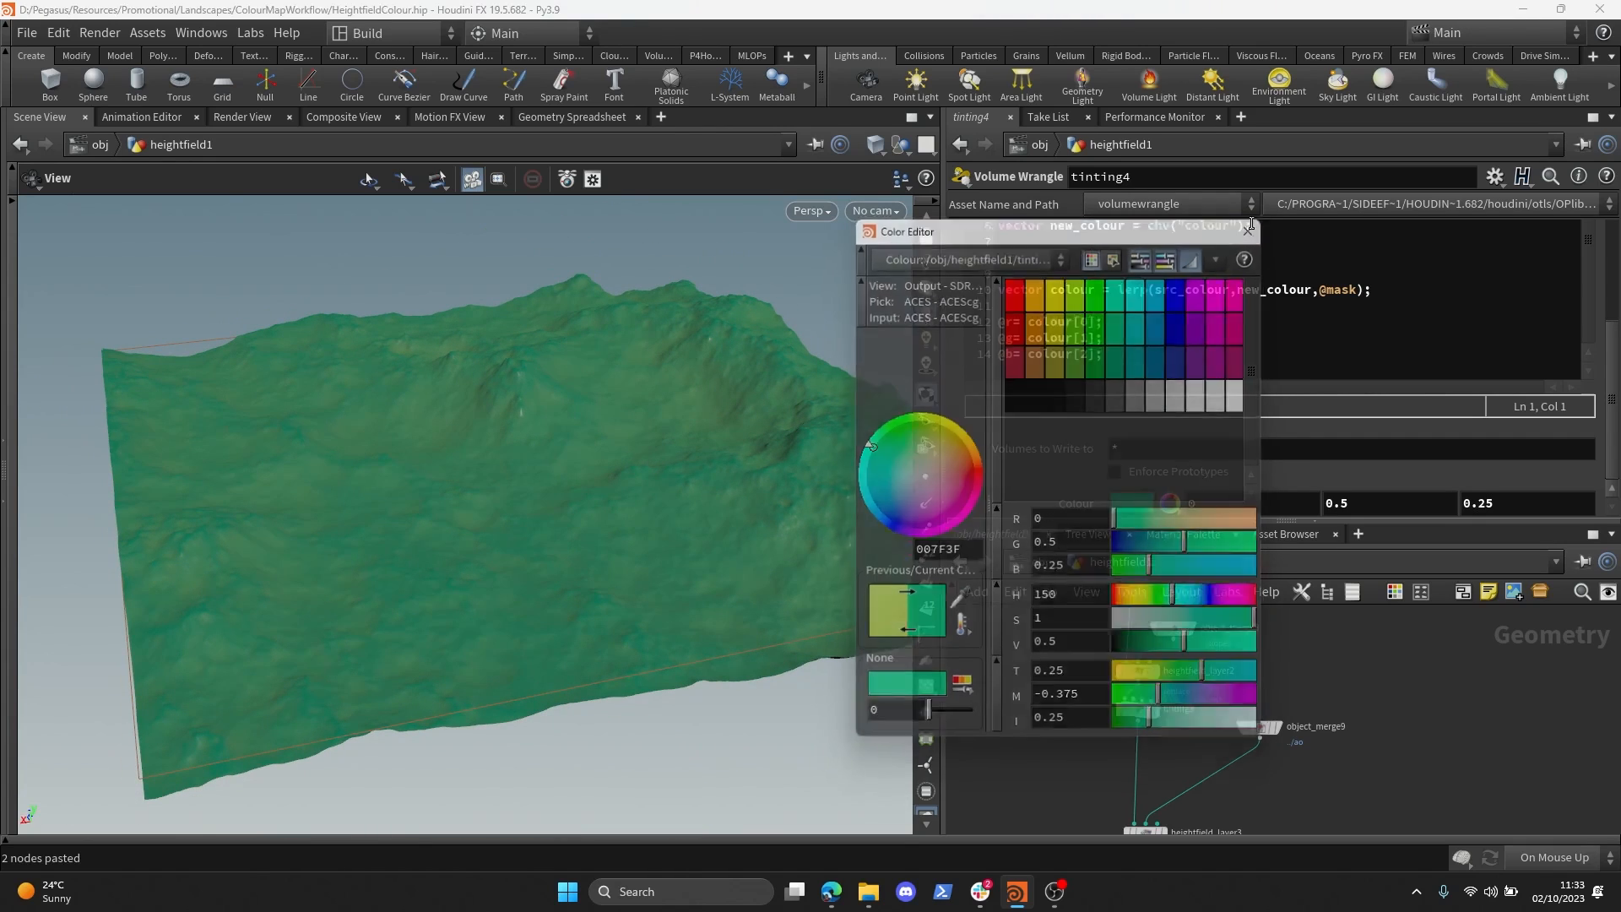
{"action": "left_click_drag", "start_coordinate": [1303, 520], "coordinate": [1307, 454]}
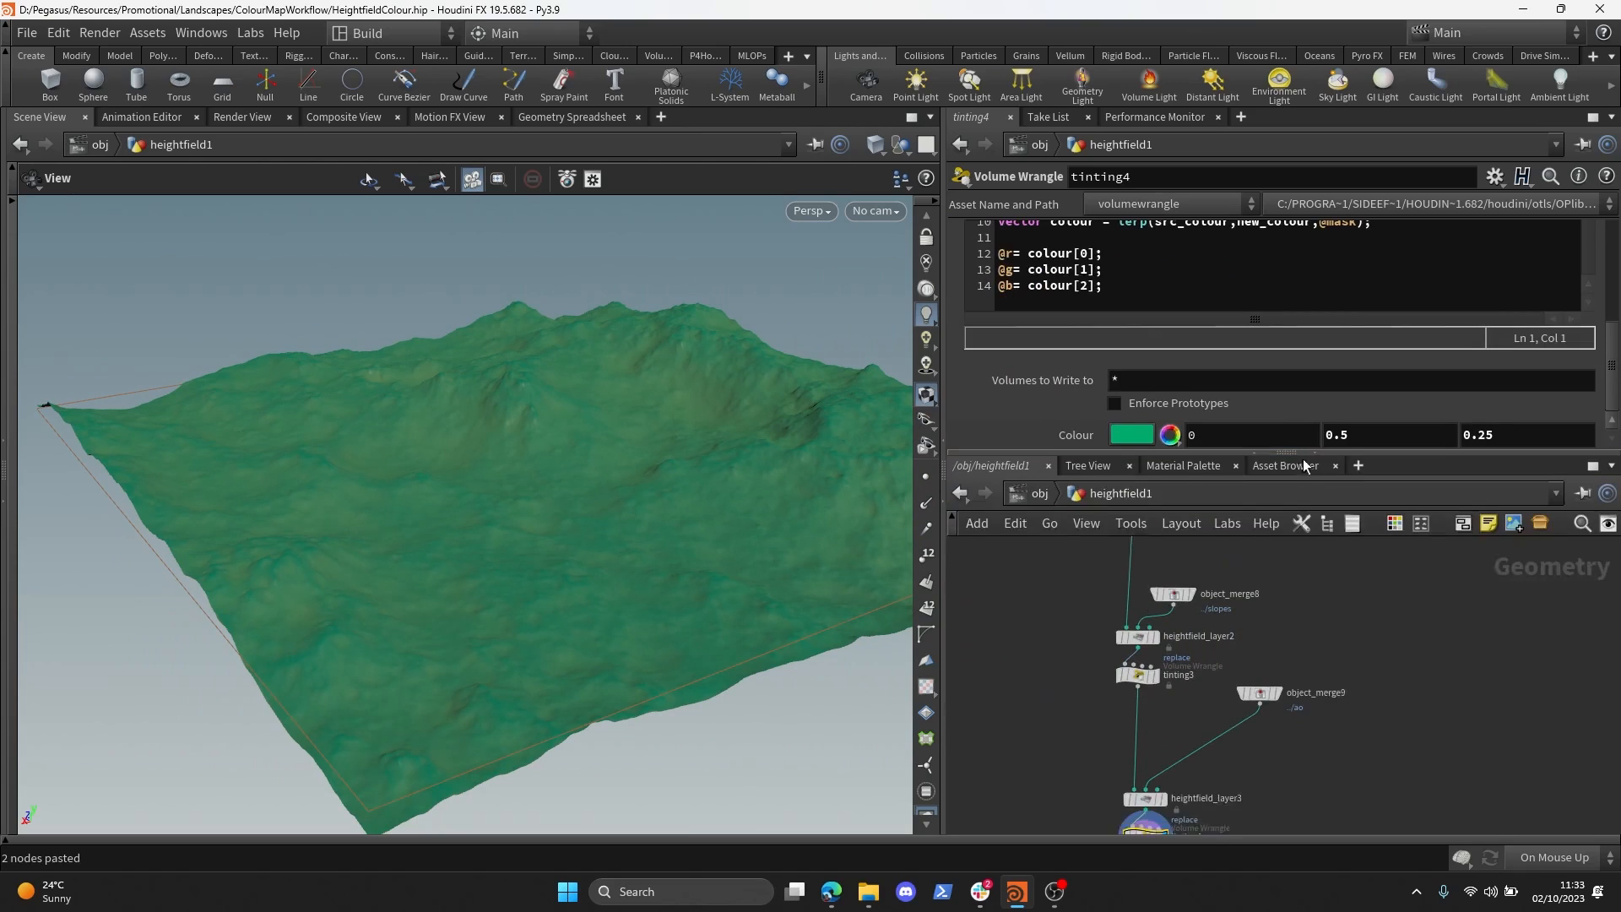
- Display object_merge9 to inspect the ambient occlusion mask, and return the display to tinting4
{"action": "left_click_drag", "start_coordinate": [1138, 610], "coordinate": [1159, 593]}
{"action": "scroll", "coordinate": [1229, 677], "scroll_direction": "down", "scroll_amount": 3}
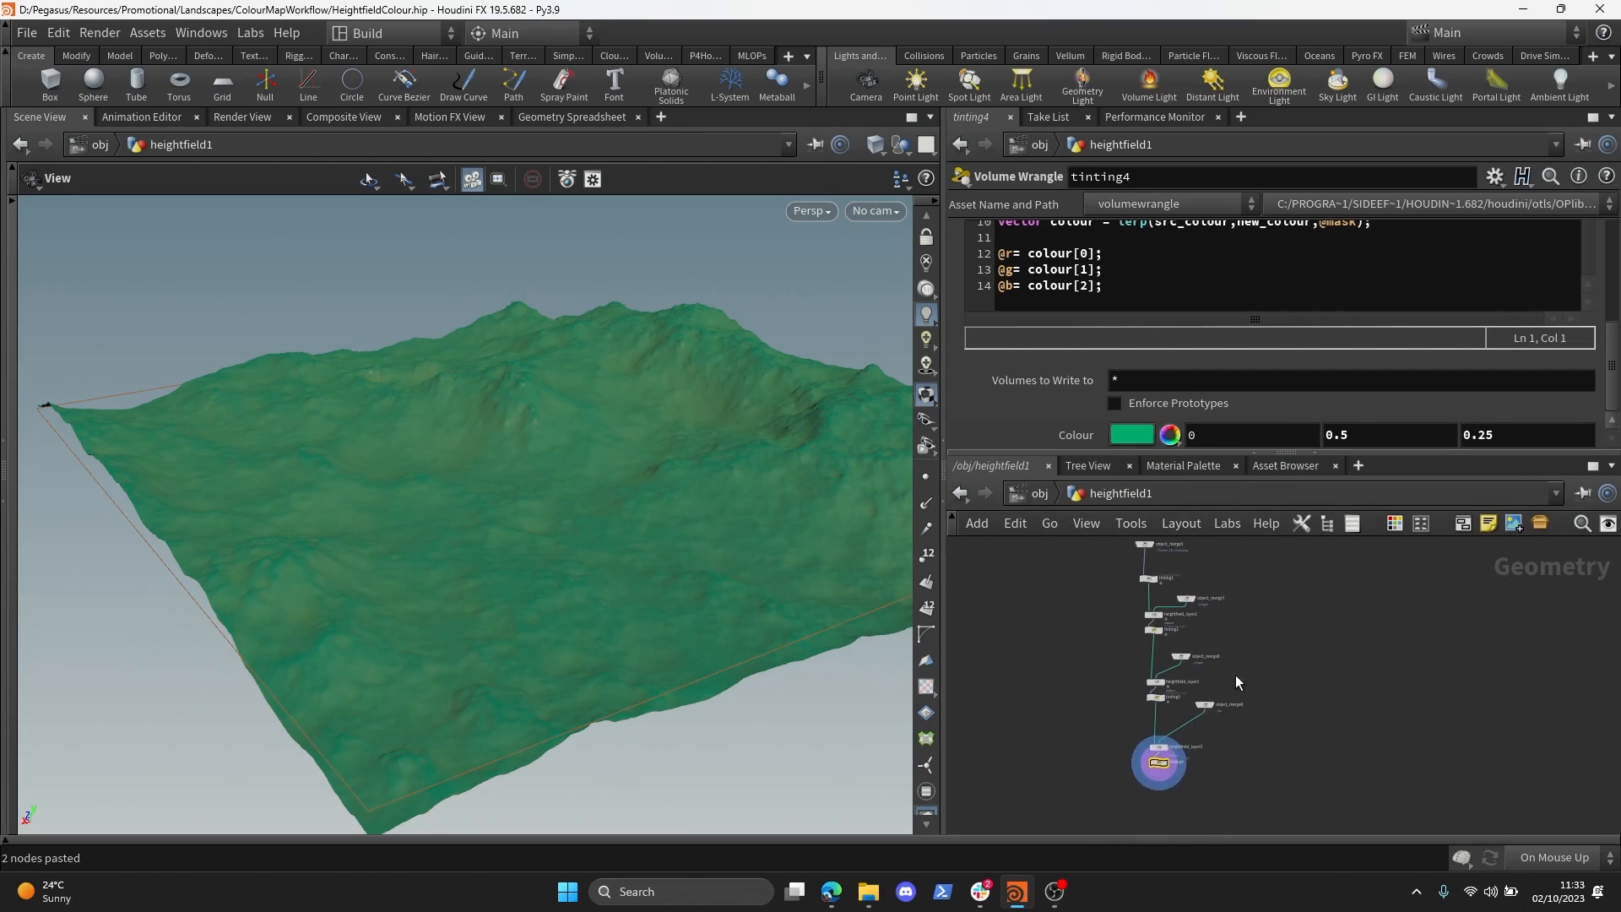
{"action": "scroll", "coordinate": [1220, 686], "scroll_direction": "up", "scroll_amount": 3}
{"action": "left_click", "coordinate": [1227, 633]}
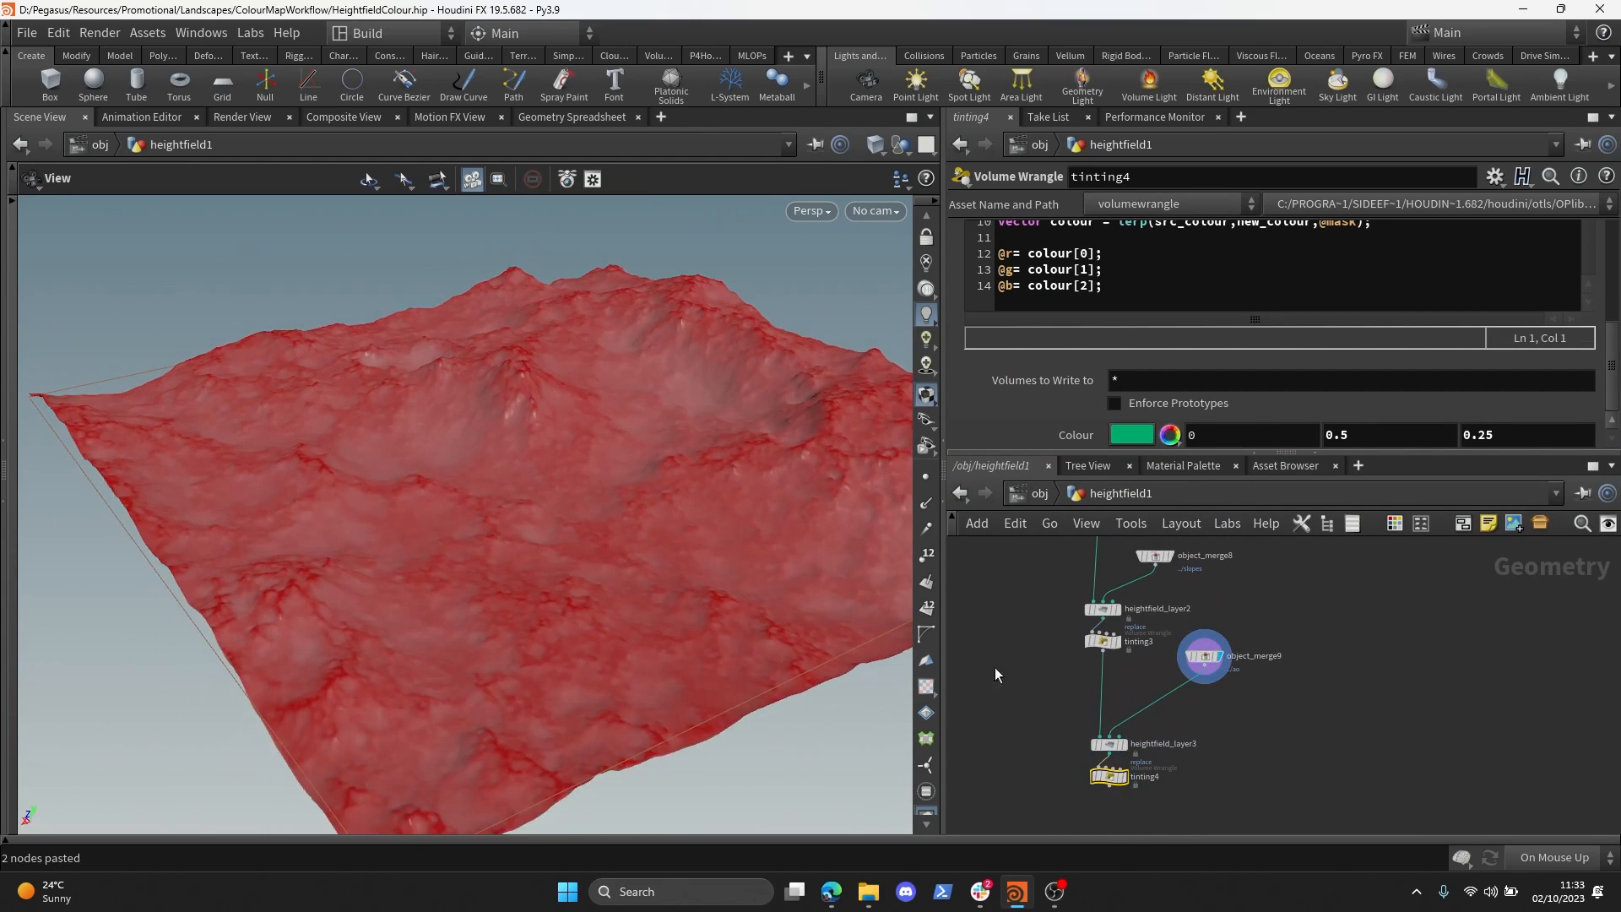
{"action": "scroll", "coordinate": [1098, 743], "scroll_direction": "up", "scroll_amount": 1}
{"action": "left_click", "coordinate": [1115, 770]}
- Apply the Round preset to the Occlusion Ramp of the ao mask node
{"action": "scroll", "coordinate": [1220, 717], "scroll_direction": "down", "scroll_amount": 4}
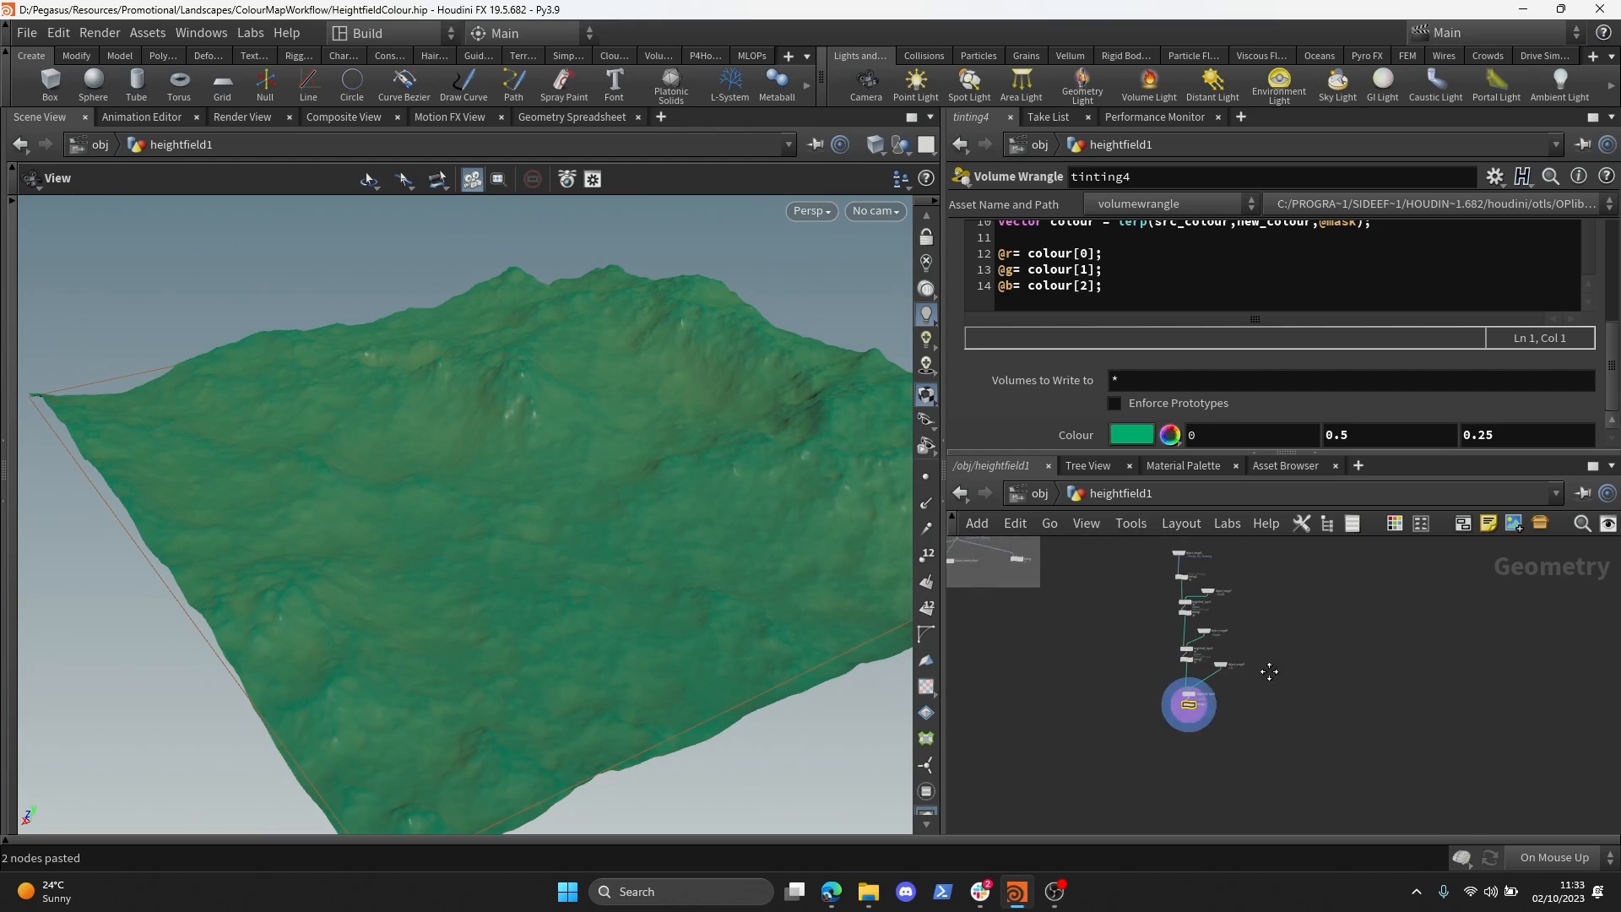
{"action": "scroll", "coordinate": [1288, 610], "scroll_direction": "up", "scroll_amount": 4}
{"action": "scroll", "coordinate": [1248, 651], "scroll_direction": "up", "scroll_amount": 2}
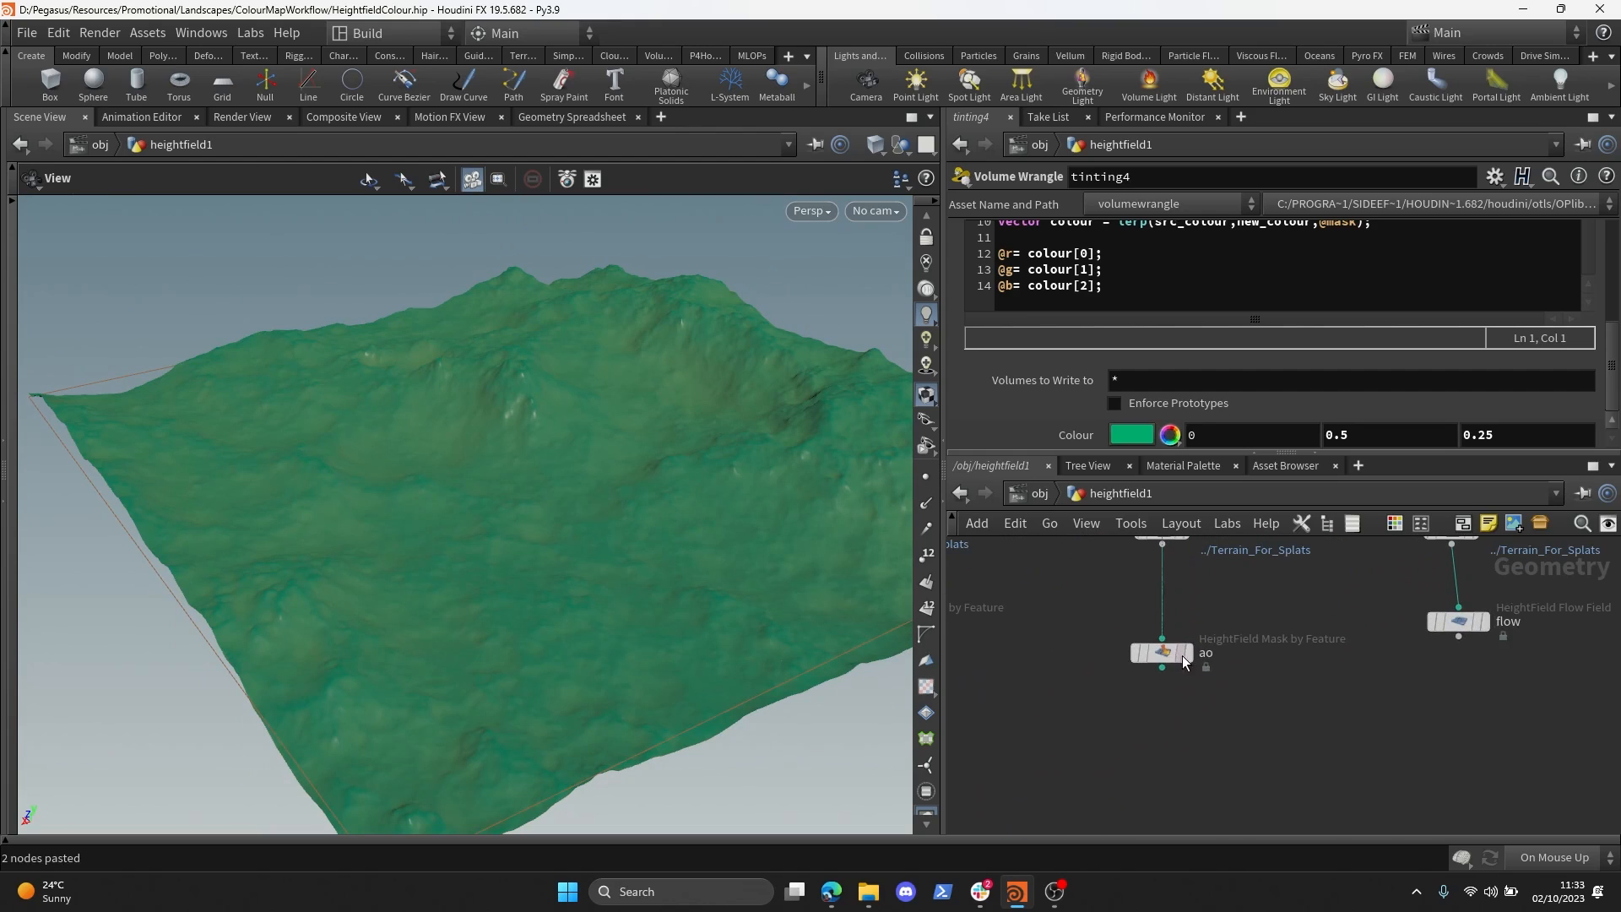
{"action": "left_click", "coordinate": [1192, 684]}
{"action": "scroll", "coordinate": [1046, 407], "scroll_direction": "down", "scroll_amount": 5}
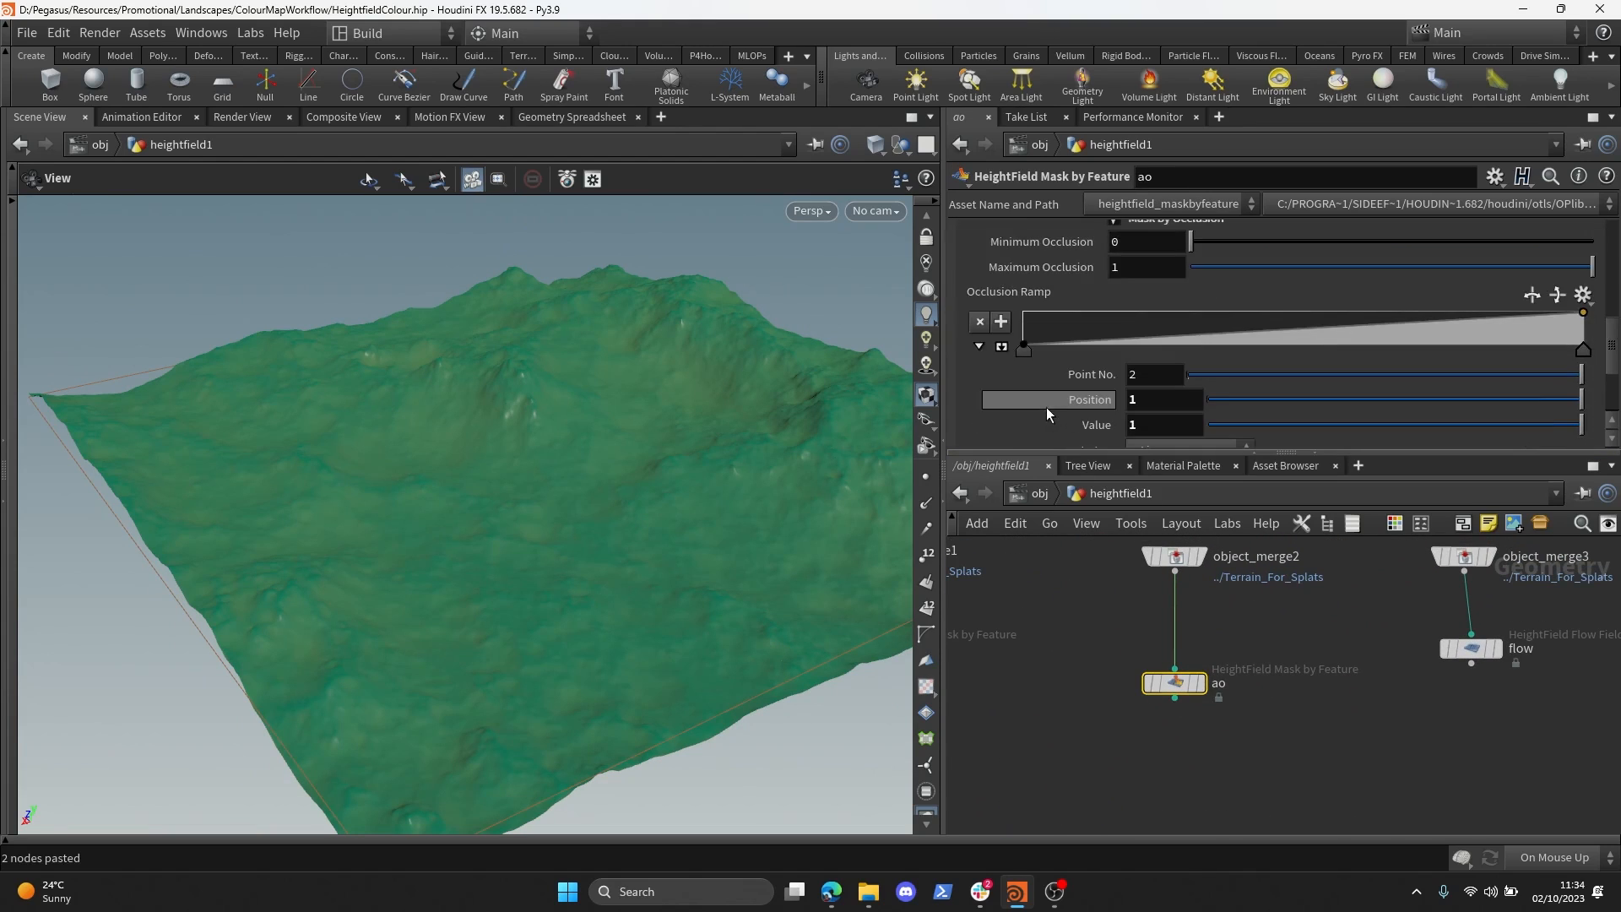
{"action": "scroll", "coordinate": [1003, 400], "scroll_direction": "up", "scroll_amount": 2}
{"action": "middle_click_drag", "start_coordinate": [724, 510], "coordinate": [848, 423]}
{"action": "scroll", "coordinate": [1026, 716], "scroll_direction": "down", "scroll_amount": 3}
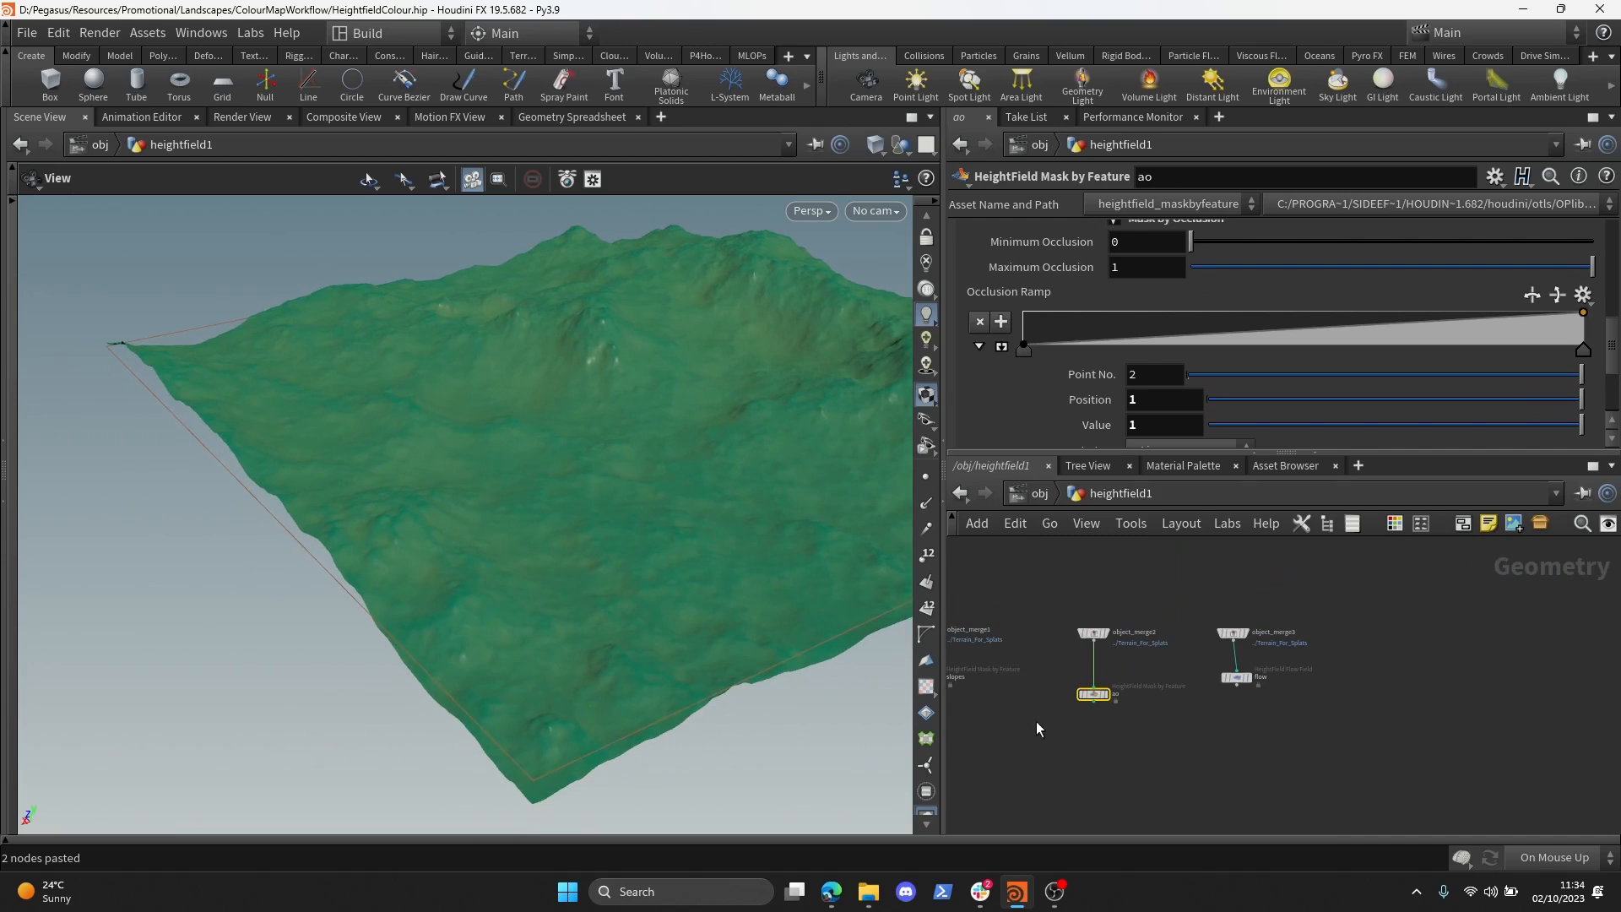
{"action": "scroll", "coordinate": [1112, 710], "scroll_direction": "down", "scroll_amount": 4}
{"action": "middle_click_drag", "start_coordinate": [1030, 806], "coordinate": [1182, 692]}
{"action": "scroll", "coordinate": [1100, 747], "scroll_direction": "up", "scroll_amount": 3}
{"action": "scroll", "coordinate": [1101, 741], "scroll_direction": "down", "scroll_amount": 4}
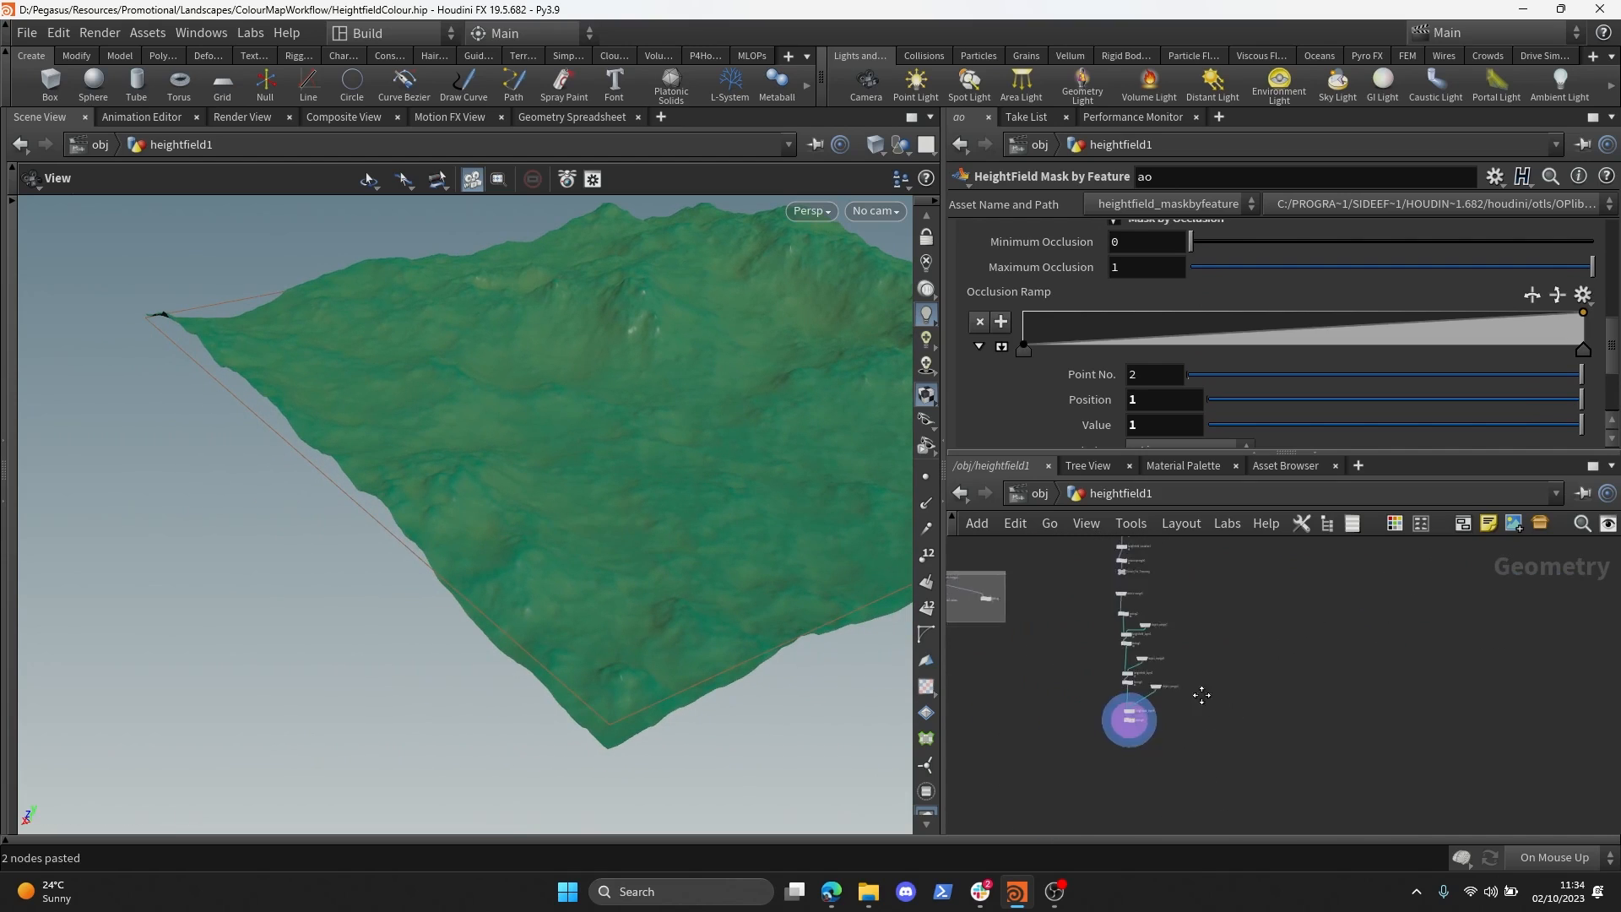
{"action": "scroll", "coordinate": [1208, 711], "scroll_direction": "up", "scroll_amount": 4}
{"action": "left_click", "coordinate": [1584, 294]}
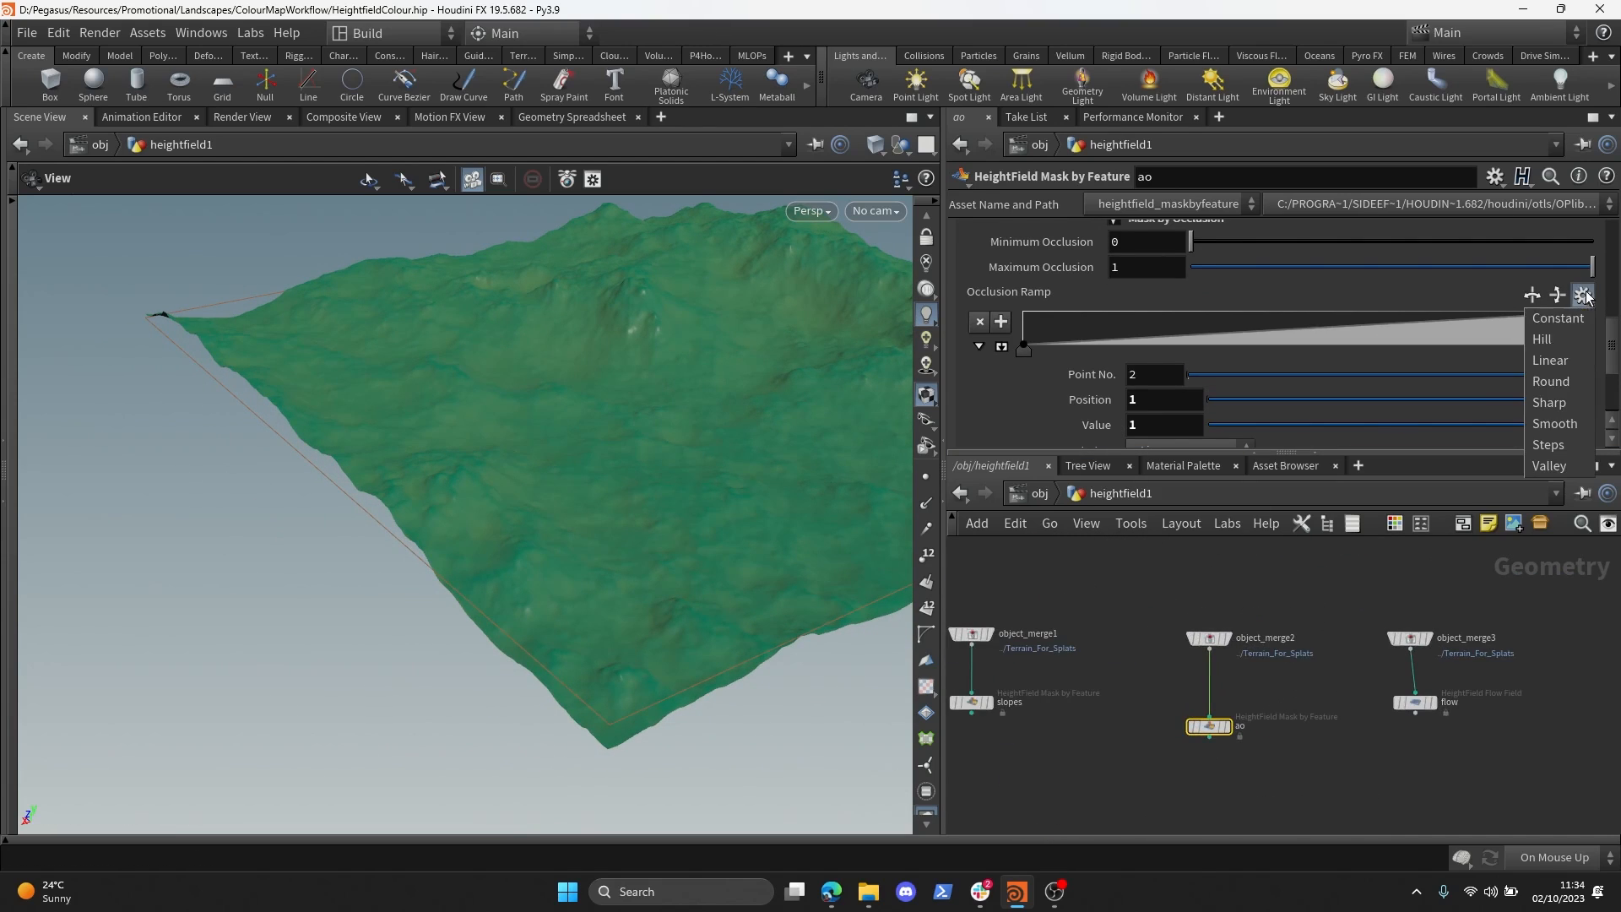
{"action": "left_click", "coordinate": [1577, 385]}
{"action": "left_click_drag", "start_coordinate": [743, 405], "coordinate": [591, 418]}
- Try inverting the ao Occlusion Ramp's values, and settle on reversing the ramp horizontally instead
{"action": "left_click", "coordinate": [1532, 295]}
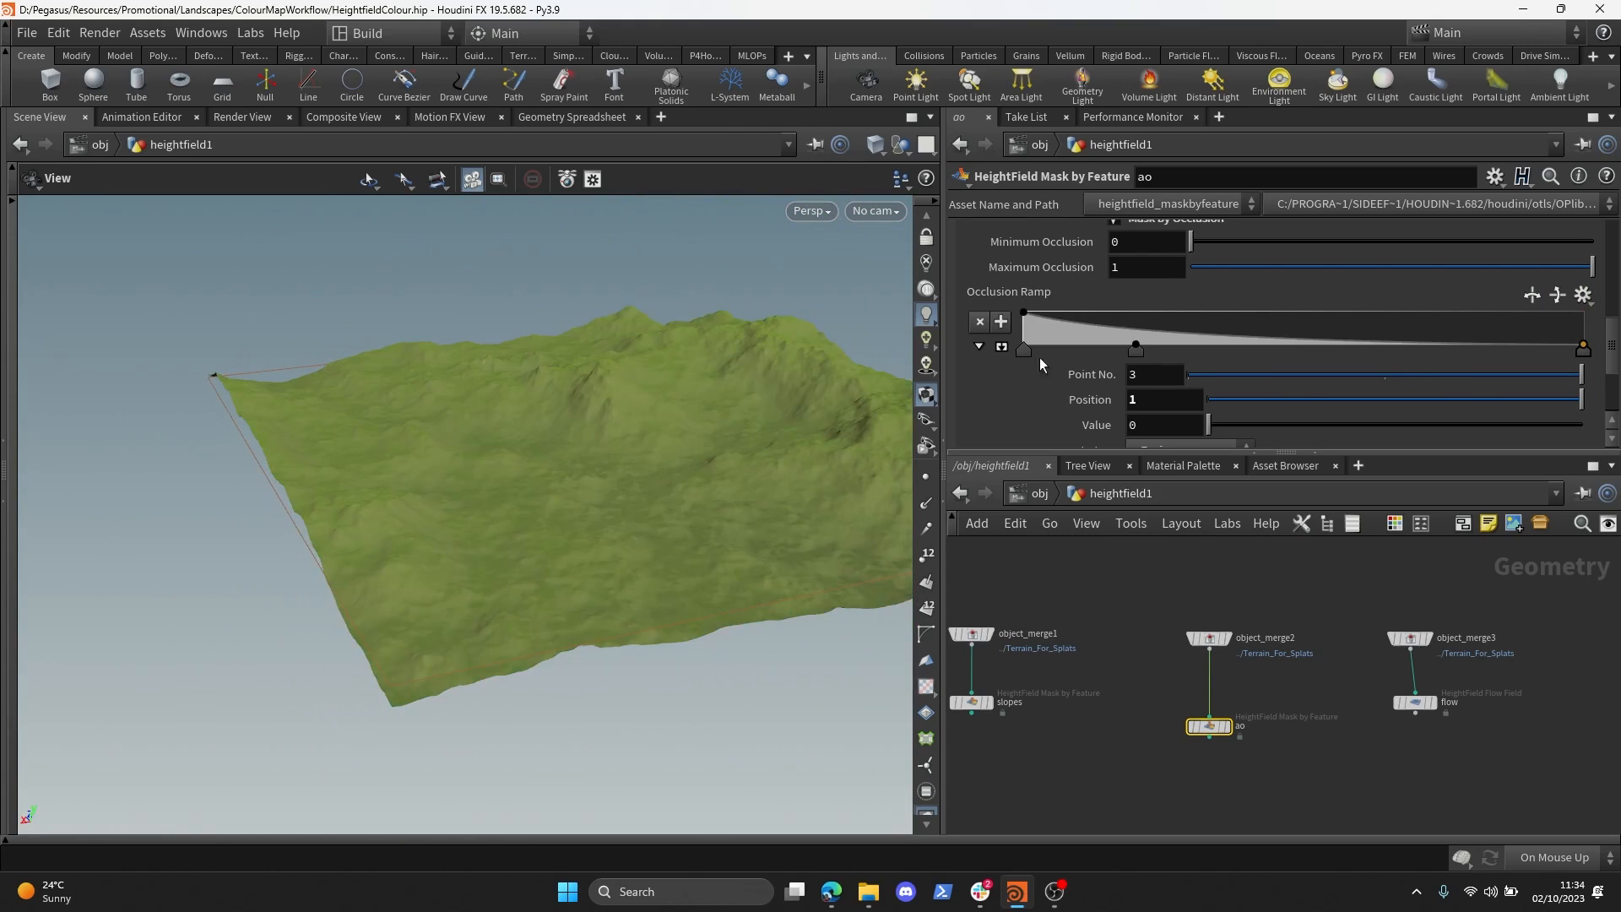
{"action": "left_click", "coordinate": [1531, 296]}
{"action": "left_click", "coordinate": [1558, 296]}
{"action": "left_click_drag", "start_coordinate": [648, 405], "coordinate": [667, 456]}
{"action": "scroll", "coordinate": [1198, 392], "scroll_direction": "down", "scroll_amount": 3}
{"action": "scroll", "coordinate": [1189, 370], "scroll_direction": "up", "scroll_amount": 3}
{"action": "scroll", "coordinate": [1229, 369], "scroll_direction": "up", "scroll_amount": 1}
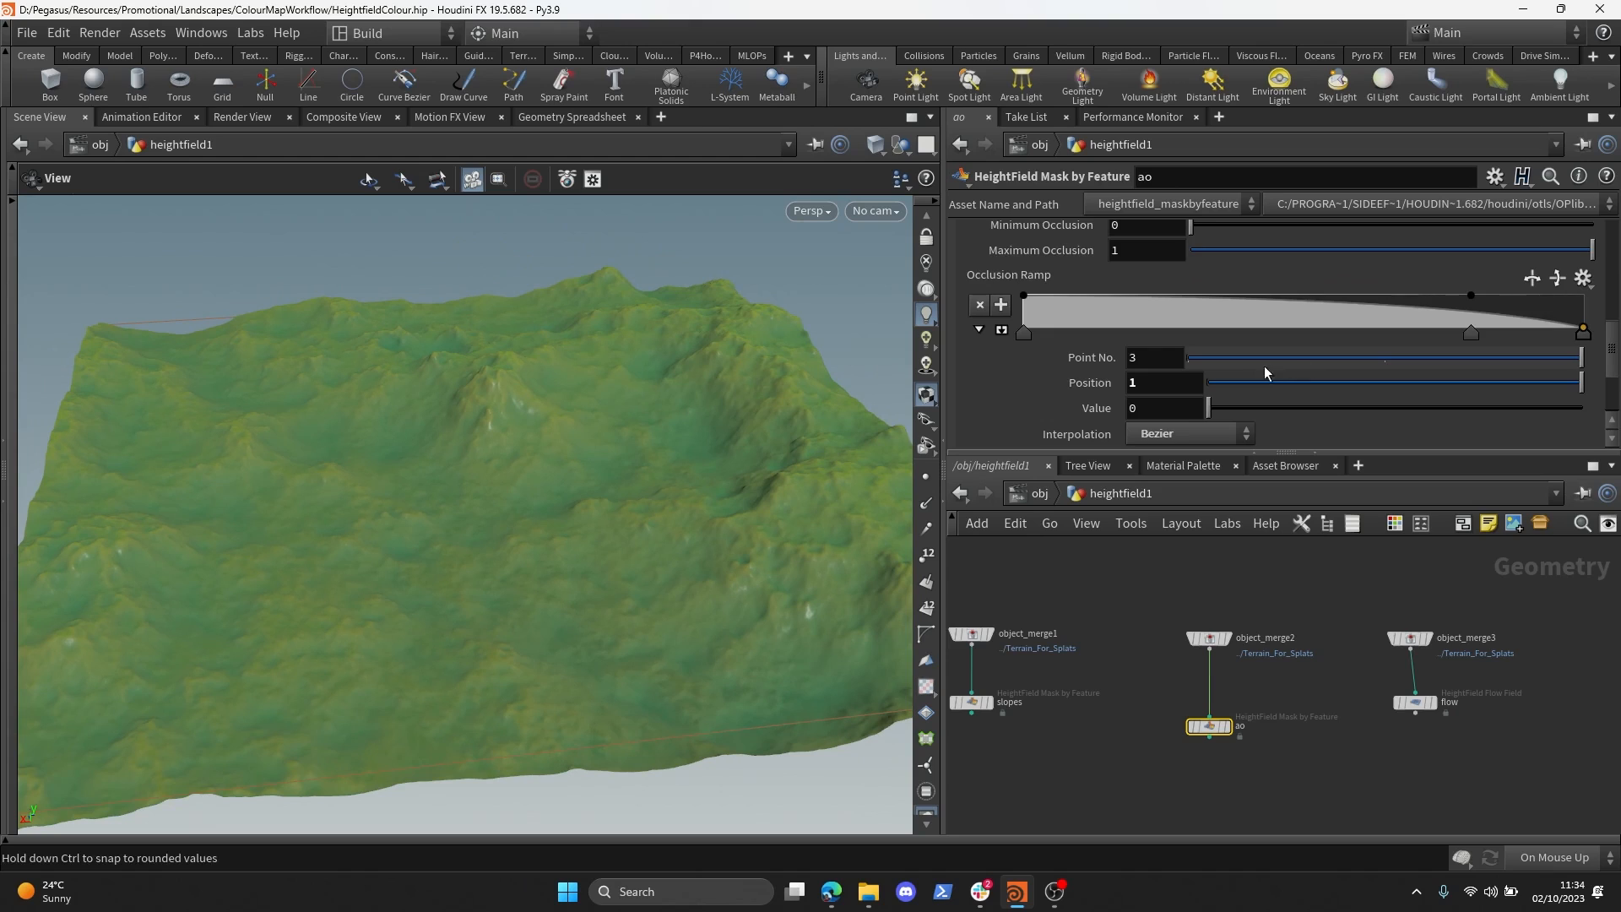
- Adjust the middle point of ao's Occlusion Ramp, trying position 0.92006 and settling on 0.841629
{"action": "scroll", "coordinate": [1275, 368], "scroll_direction": "down", "scroll_amount": 3}
{"action": "scroll", "coordinate": [1303, 371], "scroll_direction": "up", "scroll_amount": 2}
{"action": "left_click_drag", "start_coordinate": [1470, 308], "coordinate": [1538, 304]}
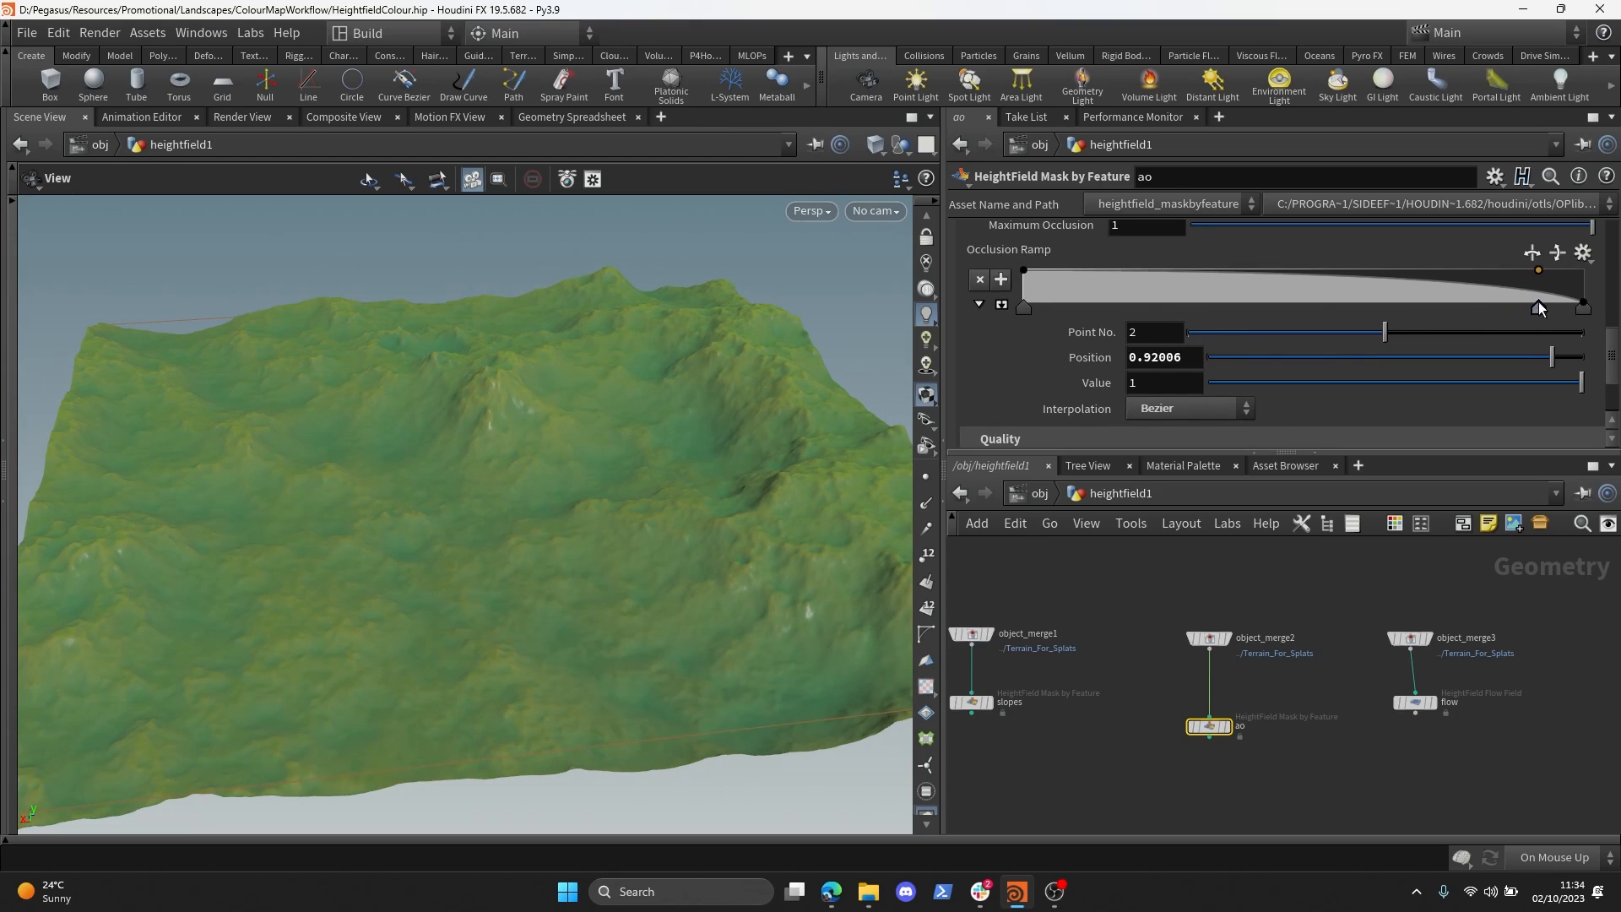
{"action": "mouse_move", "coordinate": [1023, 307]}
{"action": "left_mouse_down"}
{"action": "mouse_move", "coordinate": [1441, 306]}
{"action": "mouse_move", "coordinate": [1020, 305]}
{"action": "left_mouse_up"}
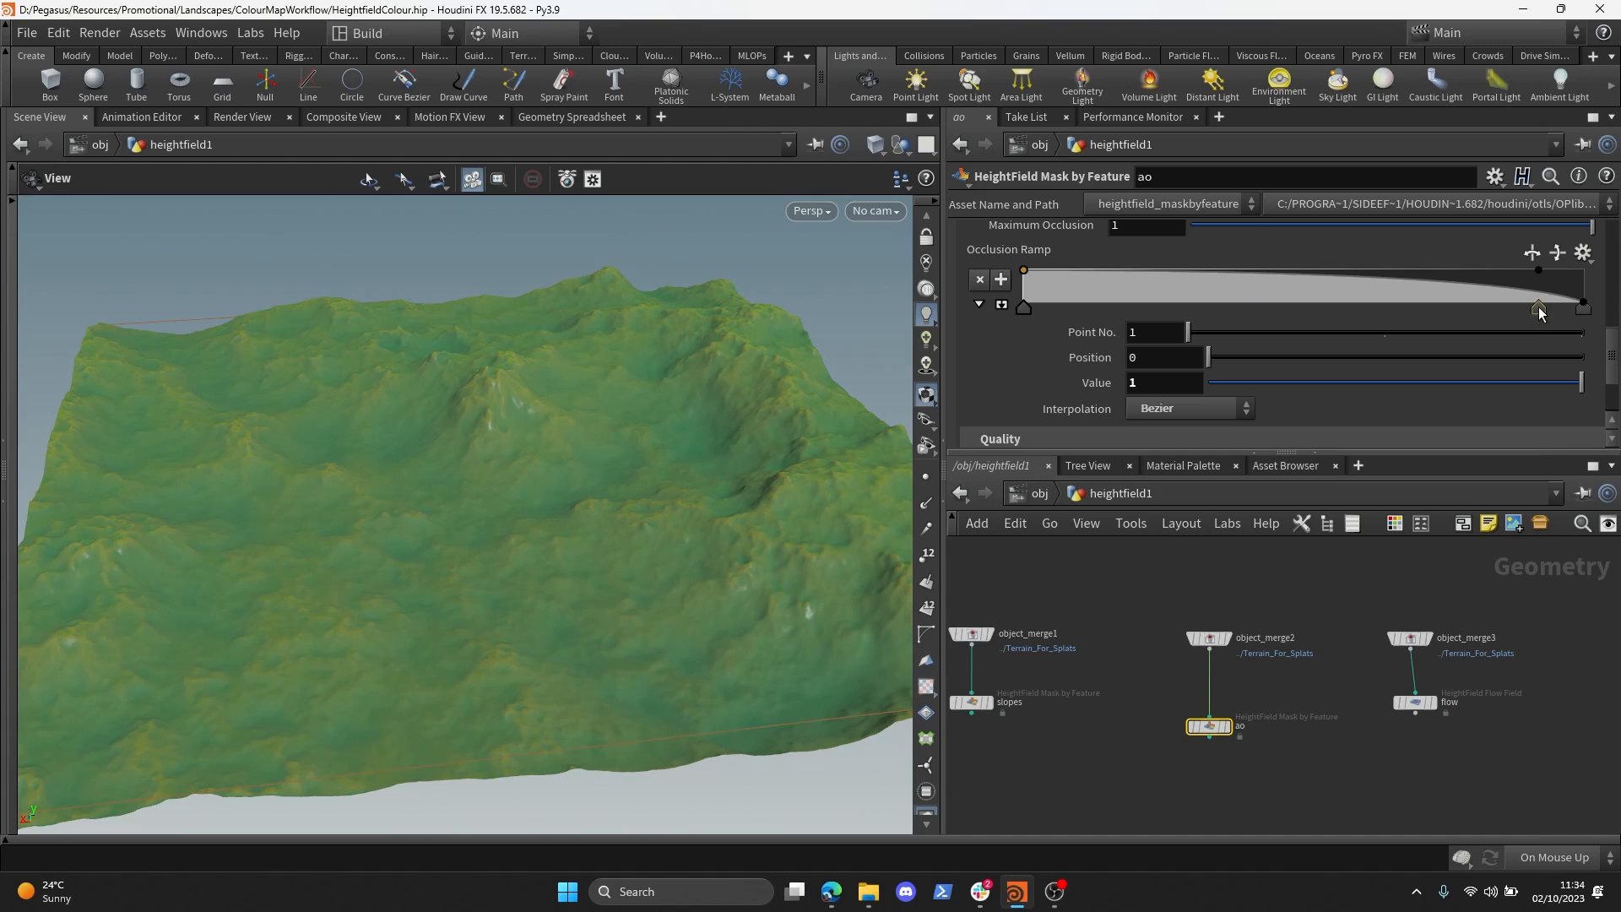
{"action": "left_click_drag", "start_coordinate": [1542, 309], "coordinate": [1494, 307]}
- Display tinting3 to view the terrain colour without the ambient occlusion tint
{"action": "scroll", "coordinate": [1390, 638], "scroll_direction": "down", "scroll_amount": 10}
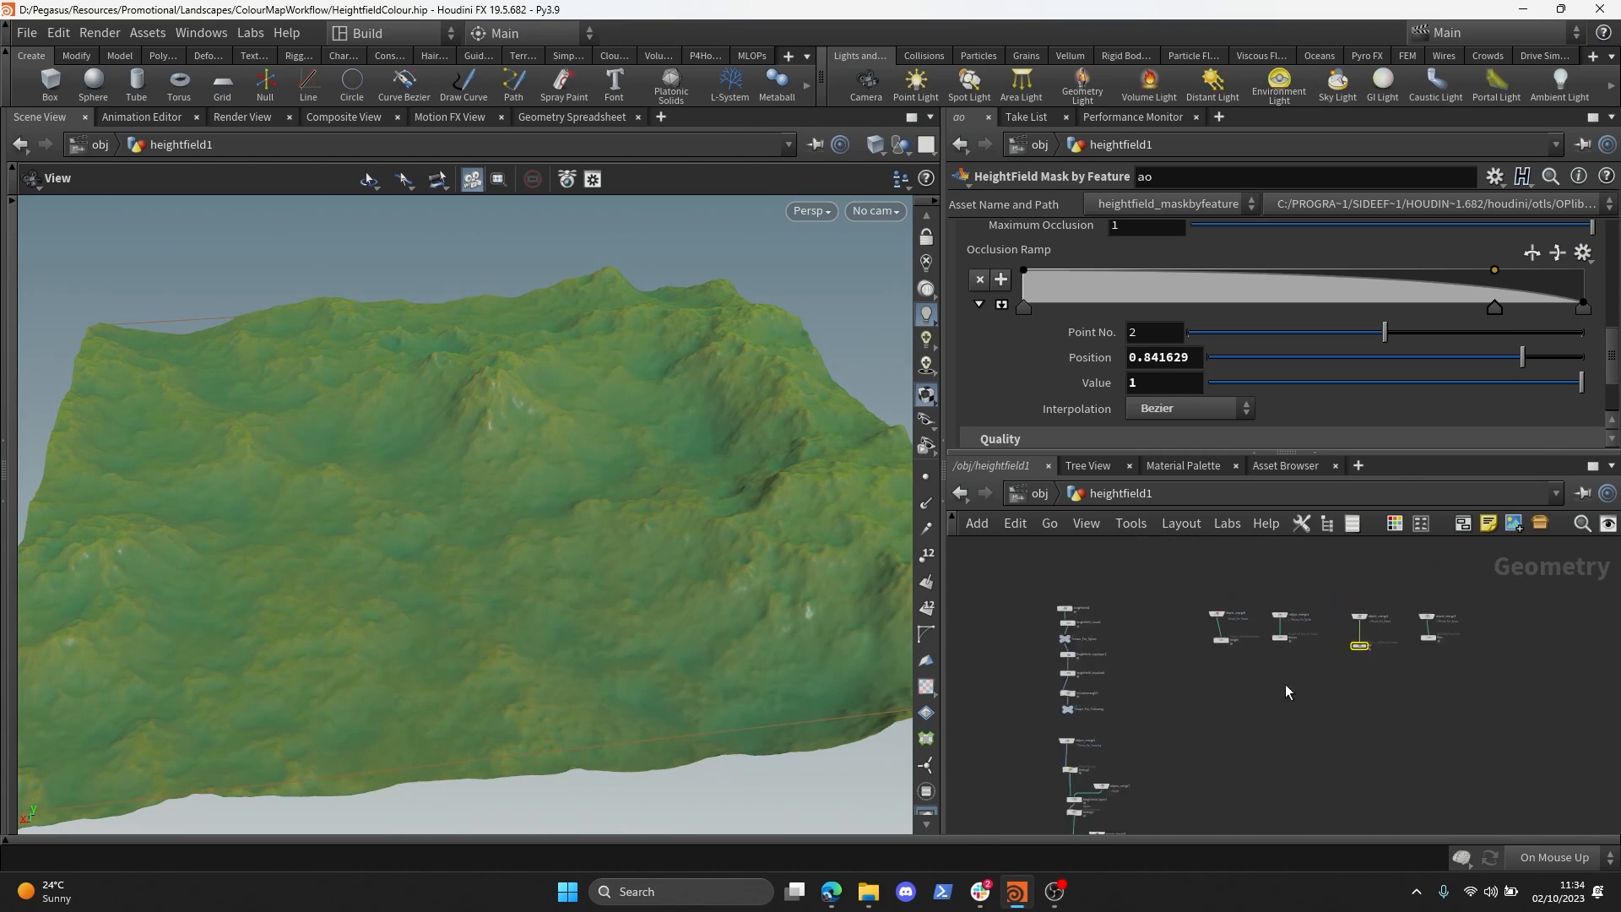
{"action": "scroll", "coordinate": [1207, 726], "scroll_direction": "up", "scroll_amount": 5}
{"action": "left_click", "coordinate": [1138, 659]}
{"action": "scroll", "coordinate": [1294, 616], "scroll_direction": "down", "scroll_amount": 3}
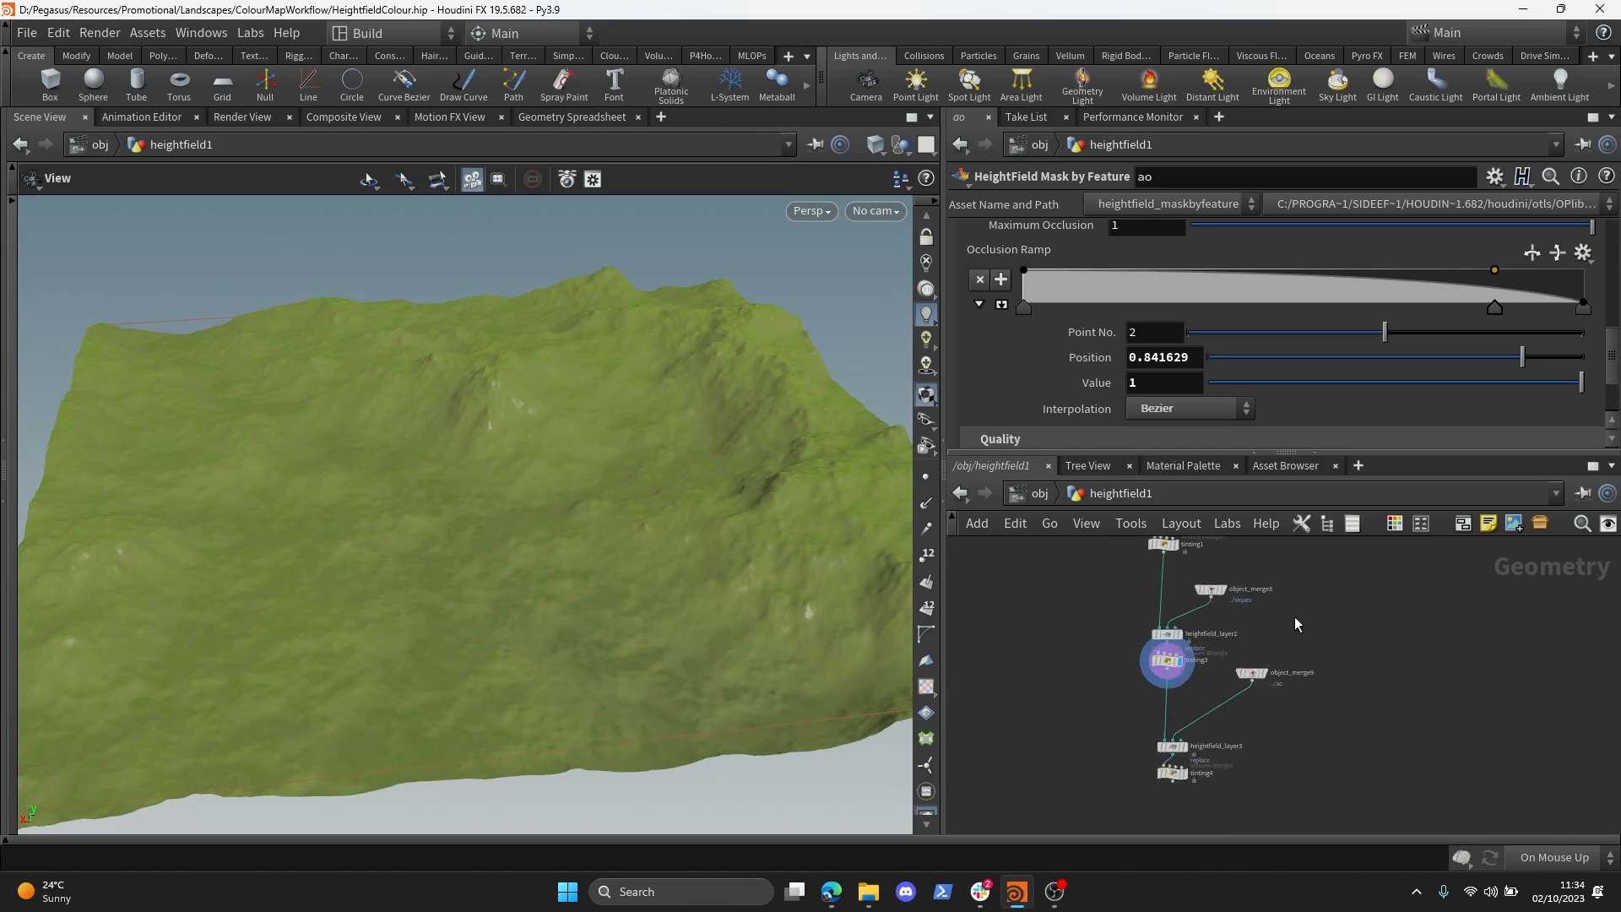
- Try different slope angle limits on the slopes mask node and settle on Min Slope Angle 0 and Max Slope Angle 90
{"action": "middle_click_drag", "start_coordinate": [1287, 554], "coordinate": [1231, 655]}
{"action": "middle_click_drag", "start_coordinate": [1408, 547], "coordinate": [1201, 716]}
{"action": "middle_click_drag", "start_coordinate": [1335, 576], "coordinate": [1240, 708]}
{"action": "left_click", "coordinate": [1180, 655]}
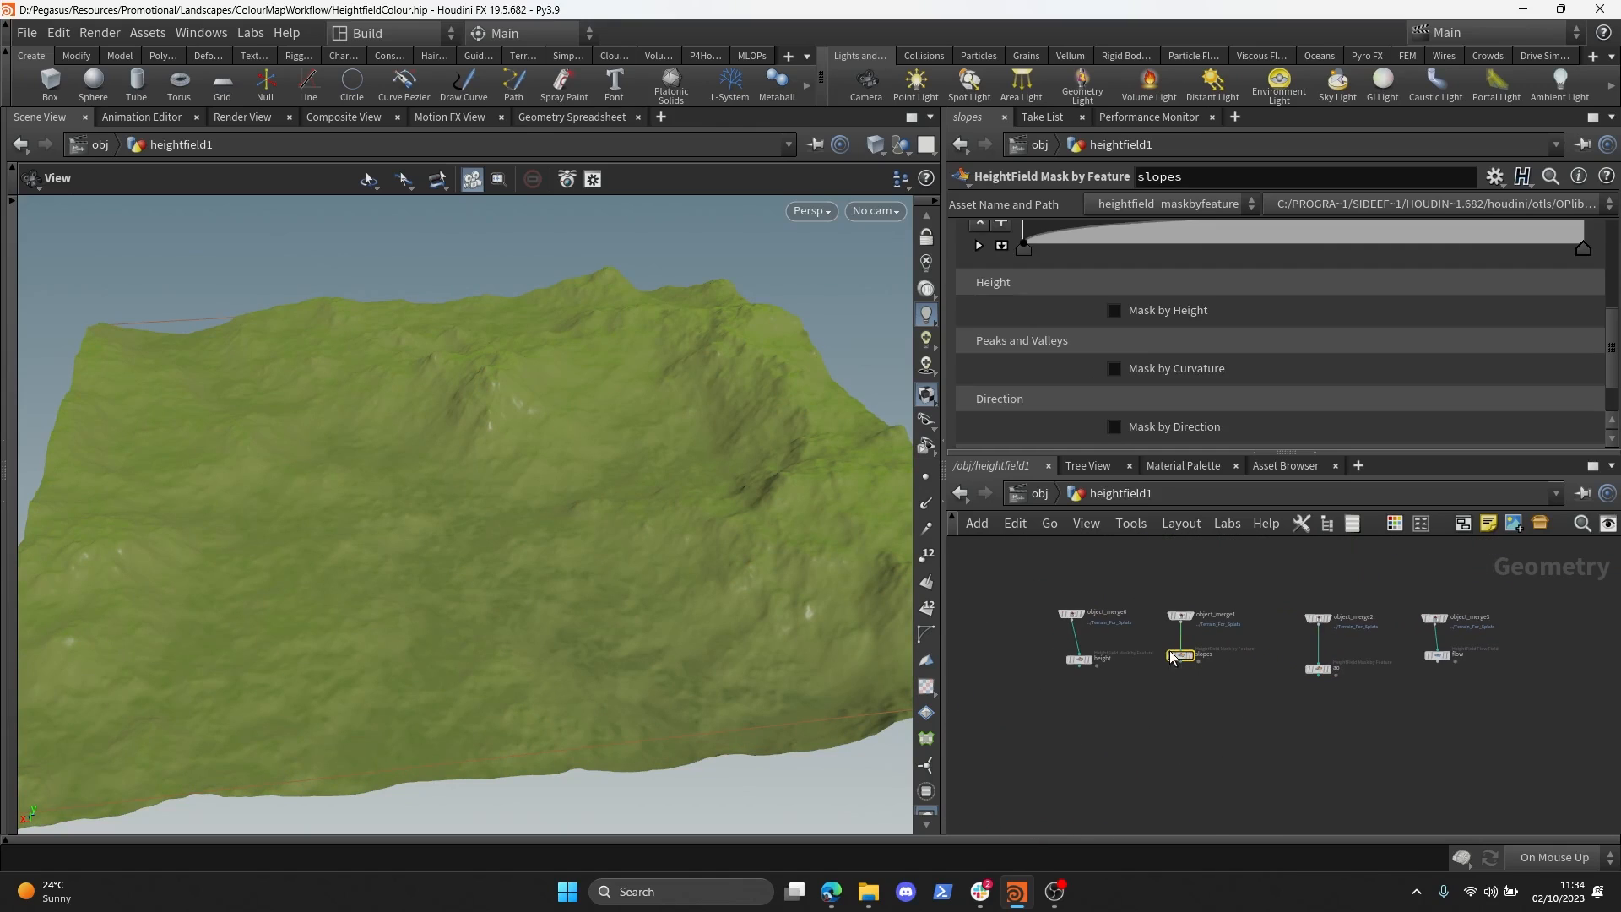
{"action": "left_click_drag", "start_coordinate": [1492, 319], "coordinate": [1440, 319]}
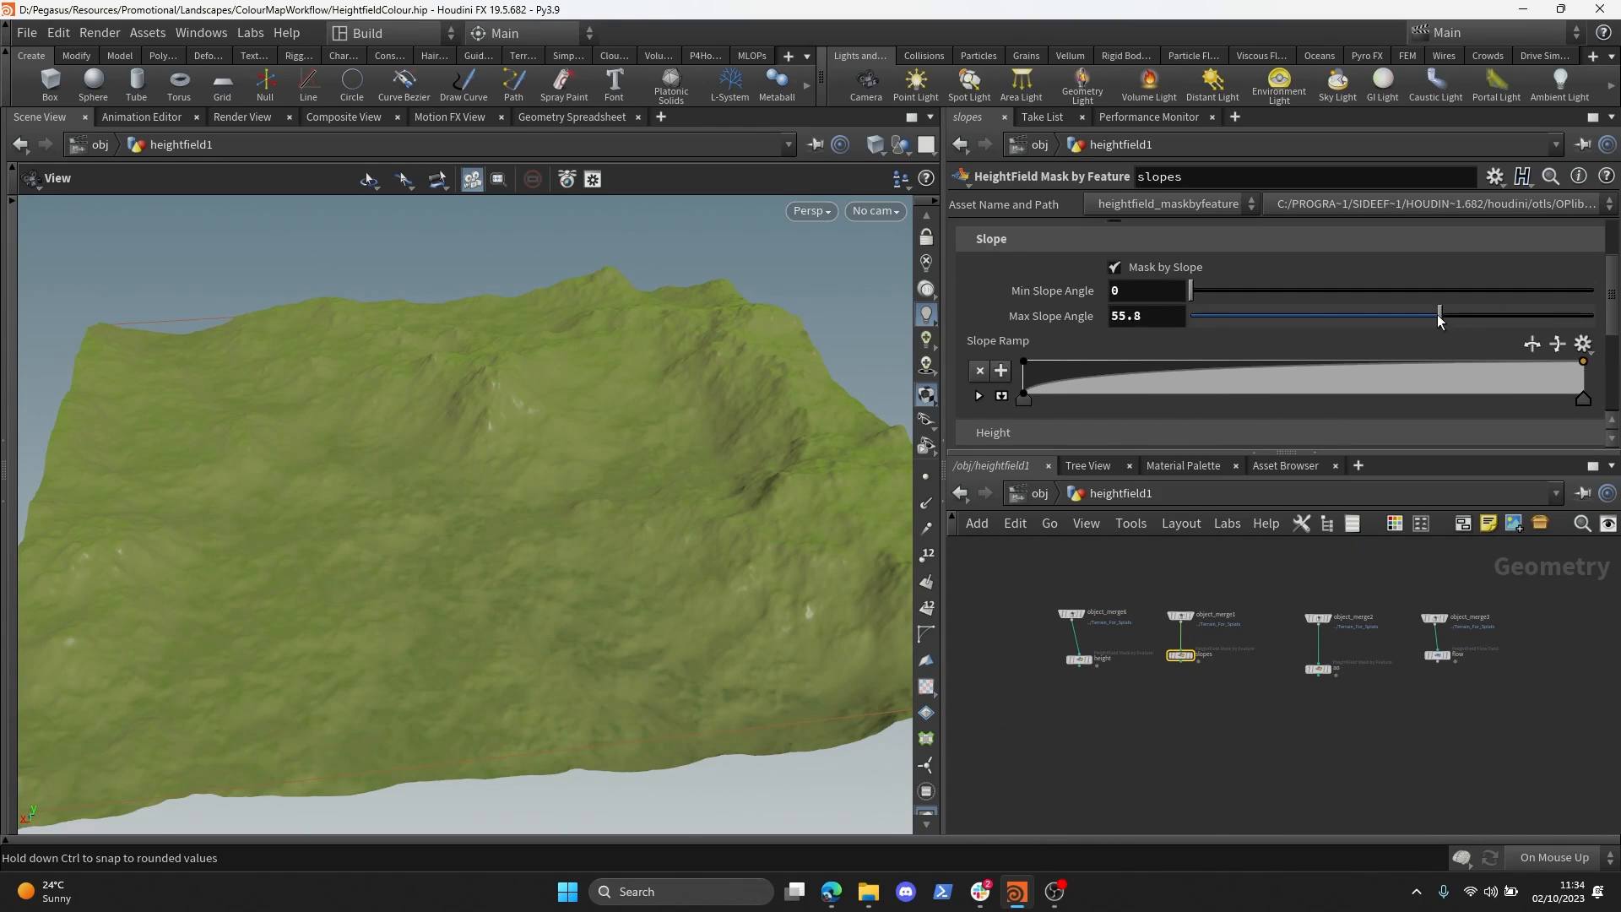
{"action": "mouse_move", "coordinate": [1202, 289]}
{"action": "left_mouse_down"}
{"action": "mouse_move", "coordinate": [1261, 296]}
{"action": "mouse_move", "coordinate": [1240, 295]}
{"action": "left_mouse_up"}
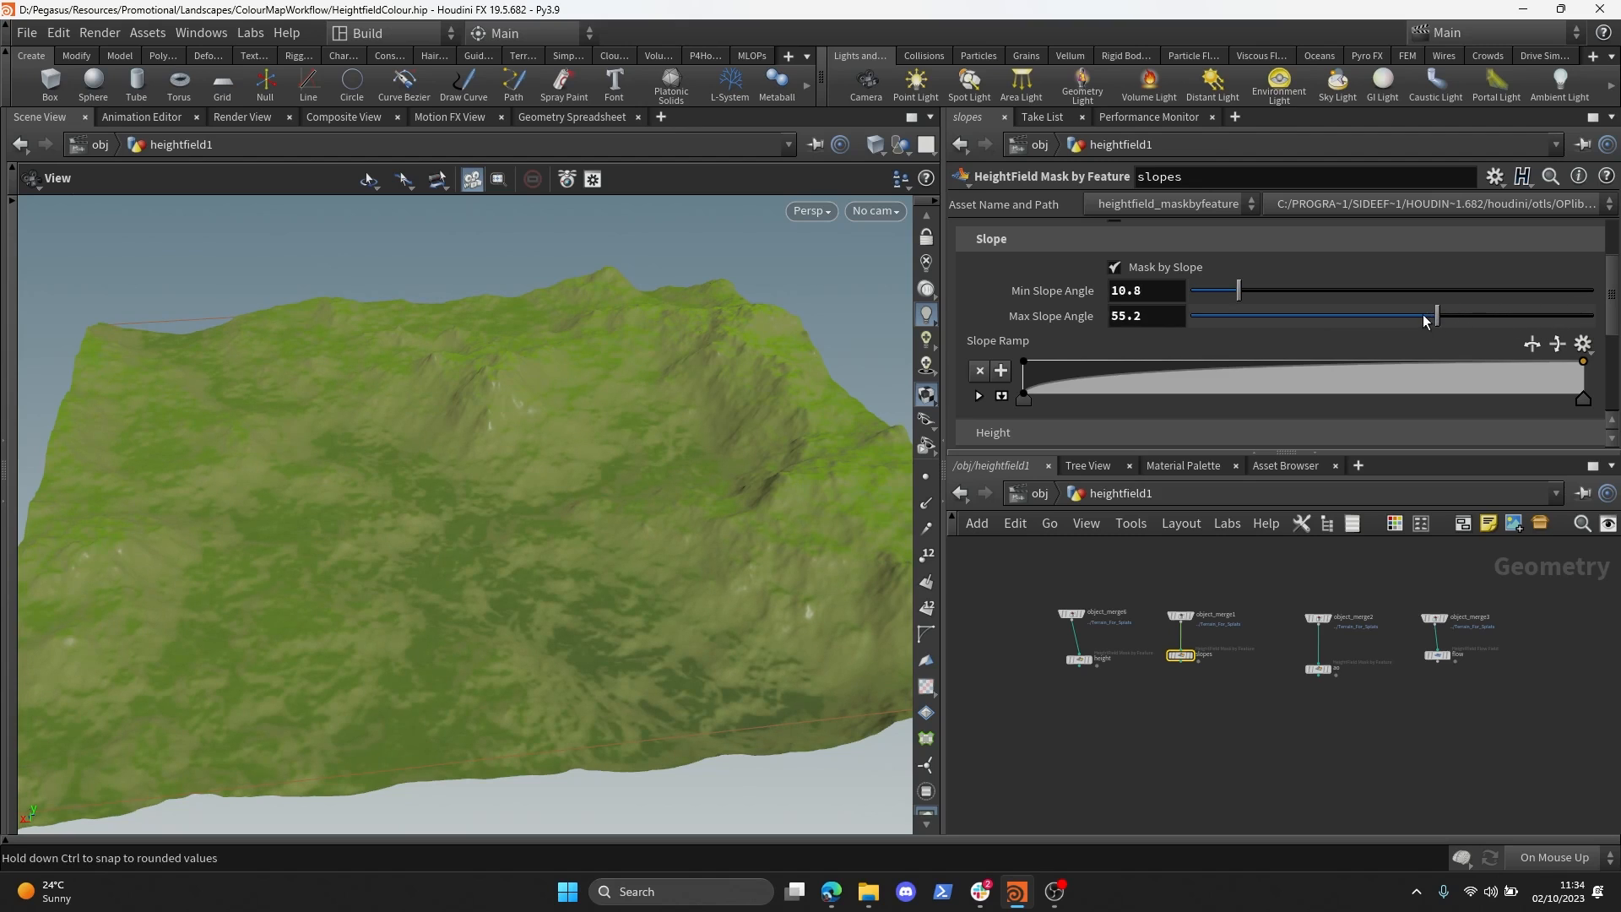
{"action": "left_click_drag", "start_coordinate": [1219, 293], "coordinate": [1199, 298]}
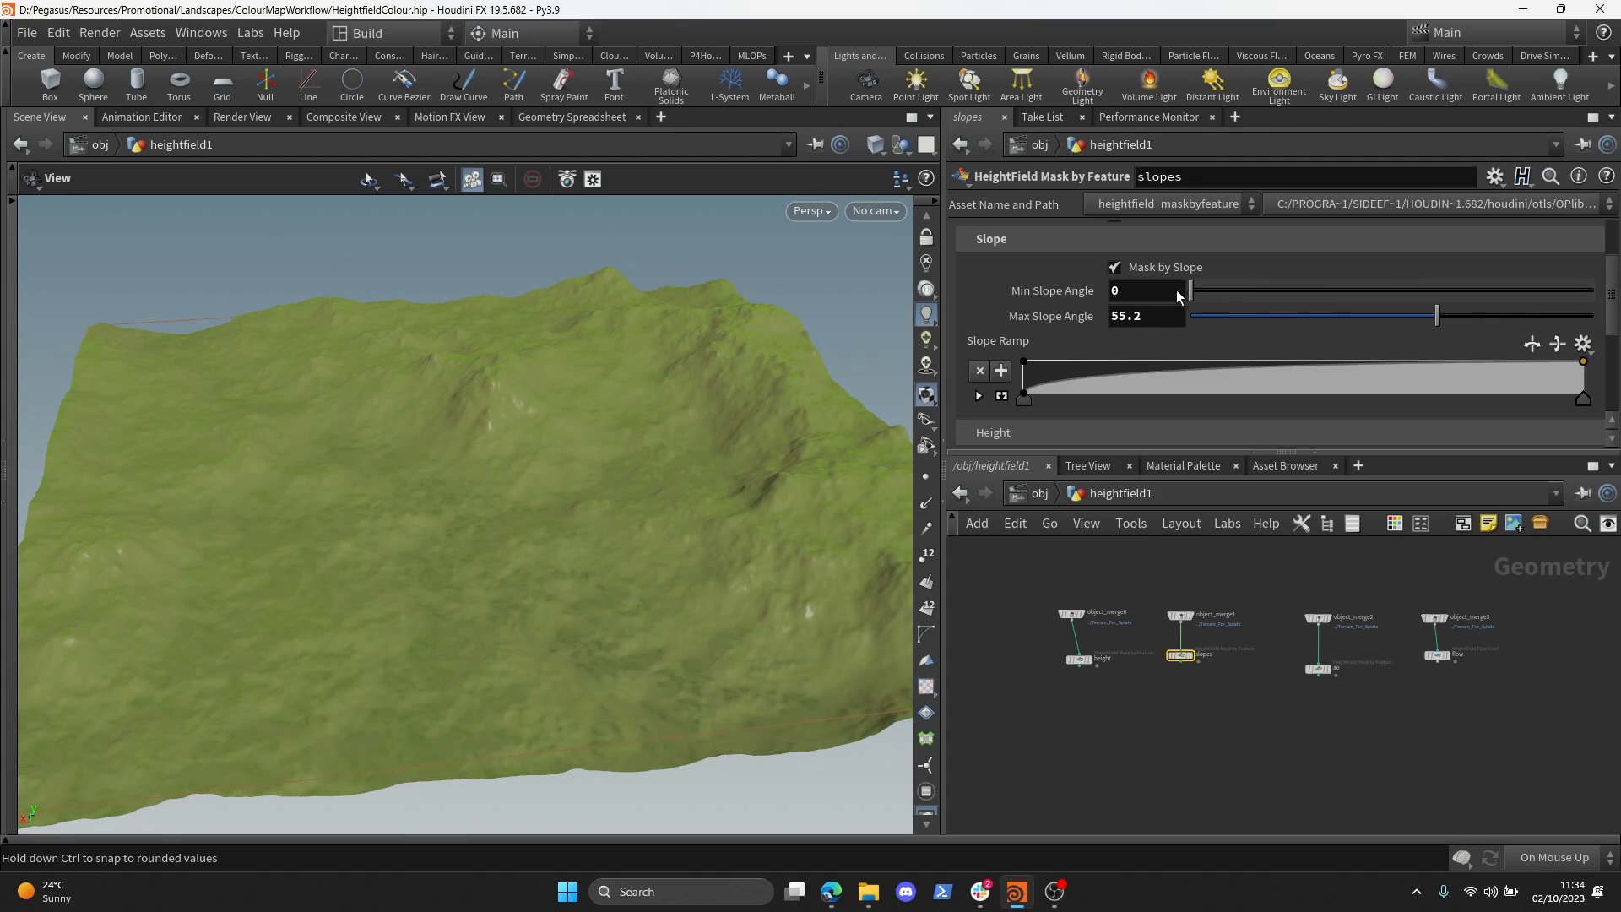
{"action": "left_click_drag", "start_coordinate": [1435, 317], "coordinate": [1594, 316]}
- Try the Linear preset on the slopes node's Slope Ramp and settle on the Smooth preset
{"action": "scroll", "coordinate": [763, 398], "scroll_direction": "up", "scroll_amount": 5}
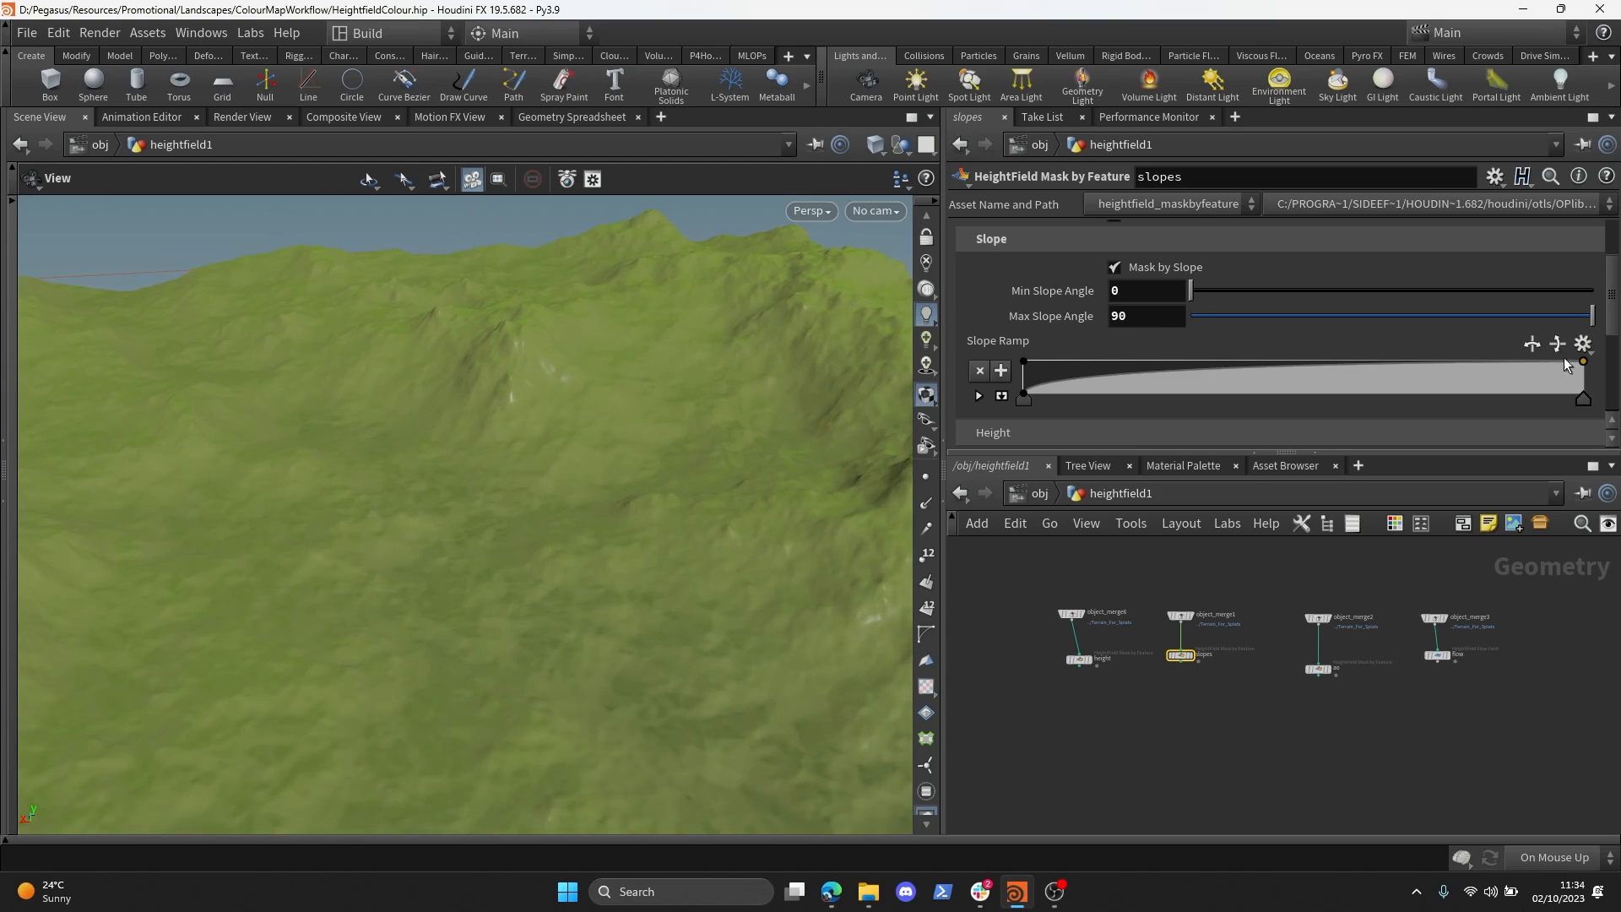
{"action": "left_click", "coordinate": [1583, 344]}
{"action": "left_click", "coordinate": [1550, 409]}
{"action": "scroll", "coordinate": [734, 422], "scroll_direction": "down", "scroll_amount": 5}
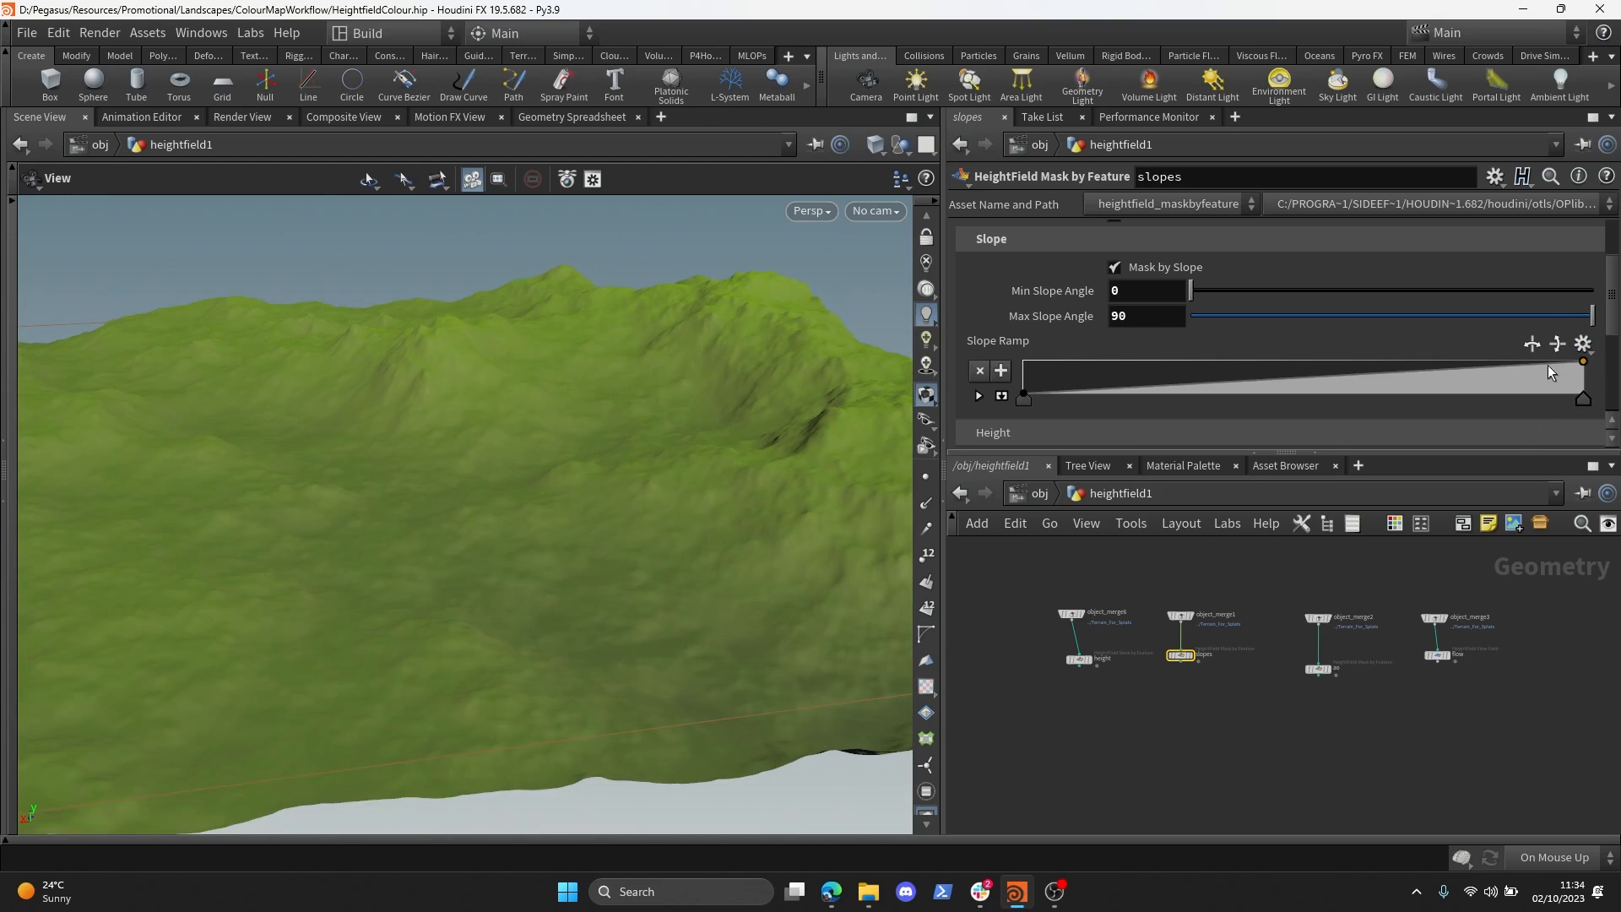
{"action": "left_click", "coordinate": [1583, 344]}
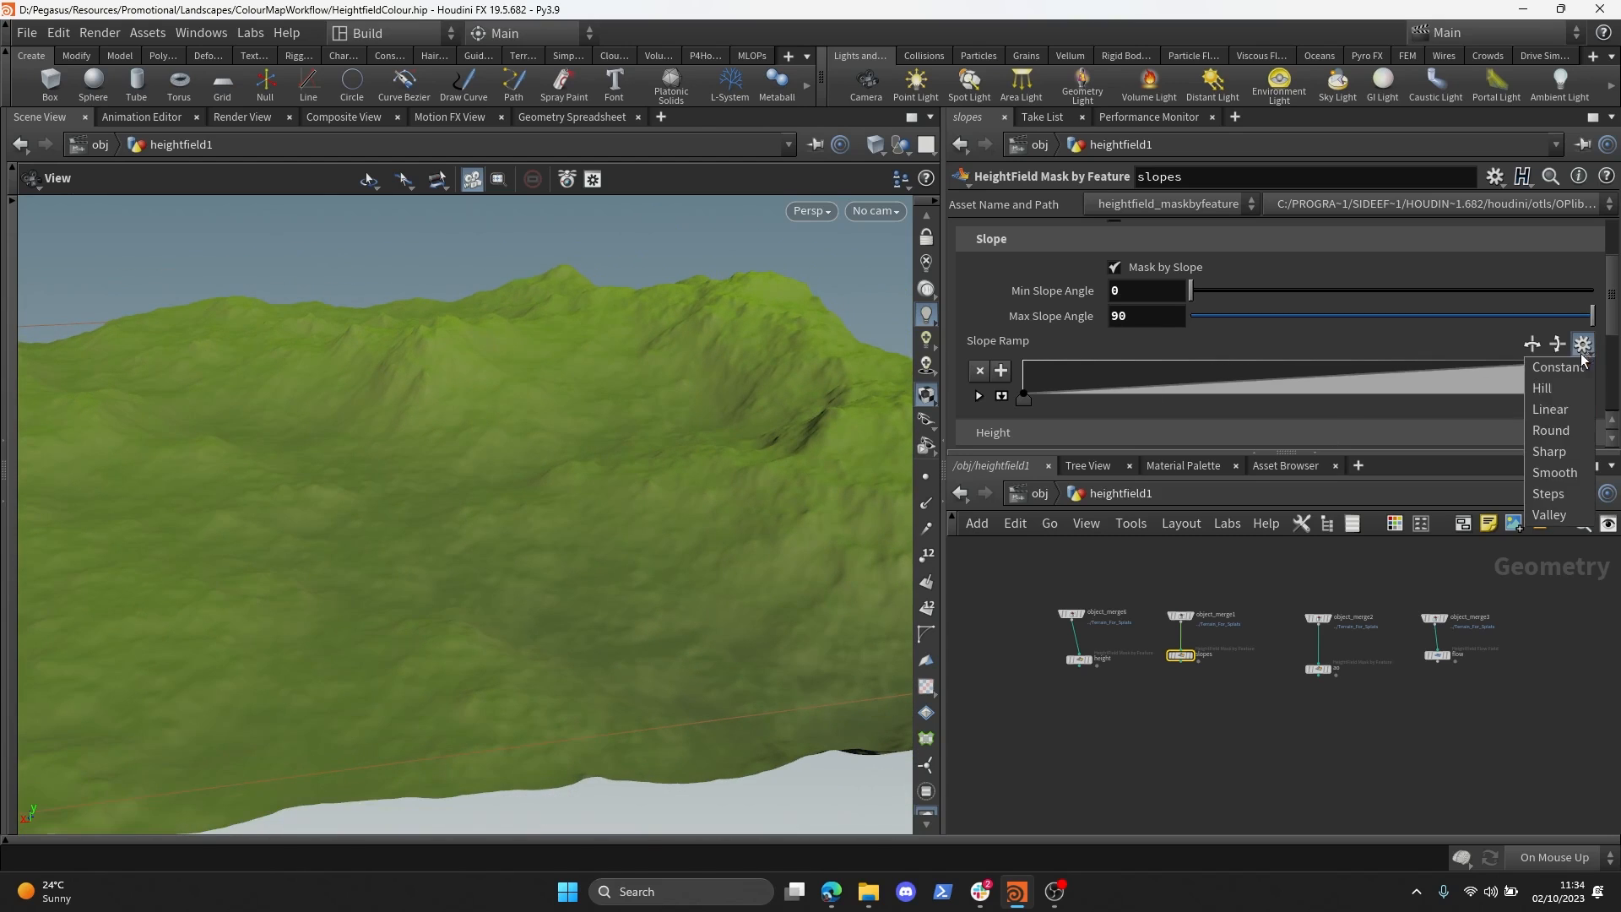
{"action": "left_click", "coordinate": [1554, 472]}
- Move the Slope Ramp's end point in to about the middle and its start point slightly inward
{"action": "left_click_drag", "start_coordinate": [1584, 397], "coordinate": [1330, 397]}
{"action": "left_click_drag", "start_coordinate": [1091, 404], "coordinate": [1141, 407]}
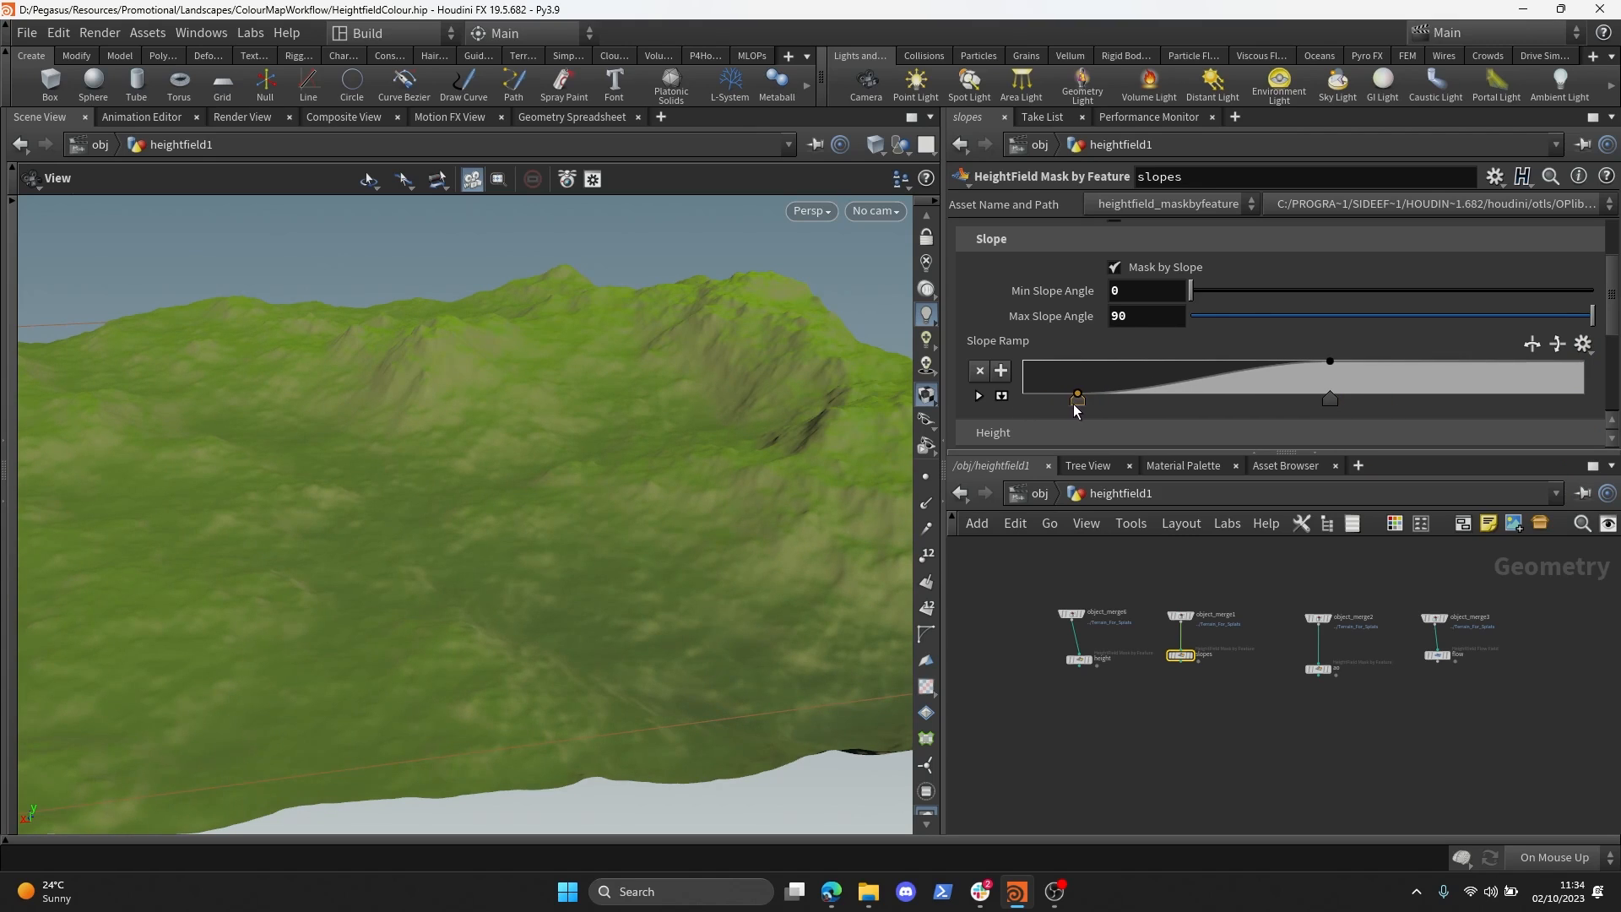
{"action": "left_click_drag", "start_coordinate": [1295, 401], "coordinate": [1290, 403]}
{"action": "left_click_drag", "start_coordinate": [701, 431], "coordinate": [640, 512]}
- Display tinting4 again to check the ambient occlusion tint over the new slope mask
{"action": "scroll", "coordinate": [1317, 785], "scroll_direction": "down", "scroll_amount": 5}
{"action": "middle_click_drag", "start_coordinate": [1332, 796], "coordinate": [1275, 610]}
{"action": "scroll", "coordinate": [1205, 706], "scroll_direction": "up", "scroll_amount": 5}
{"action": "mouse_move", "coordinate": [1192, 711]}
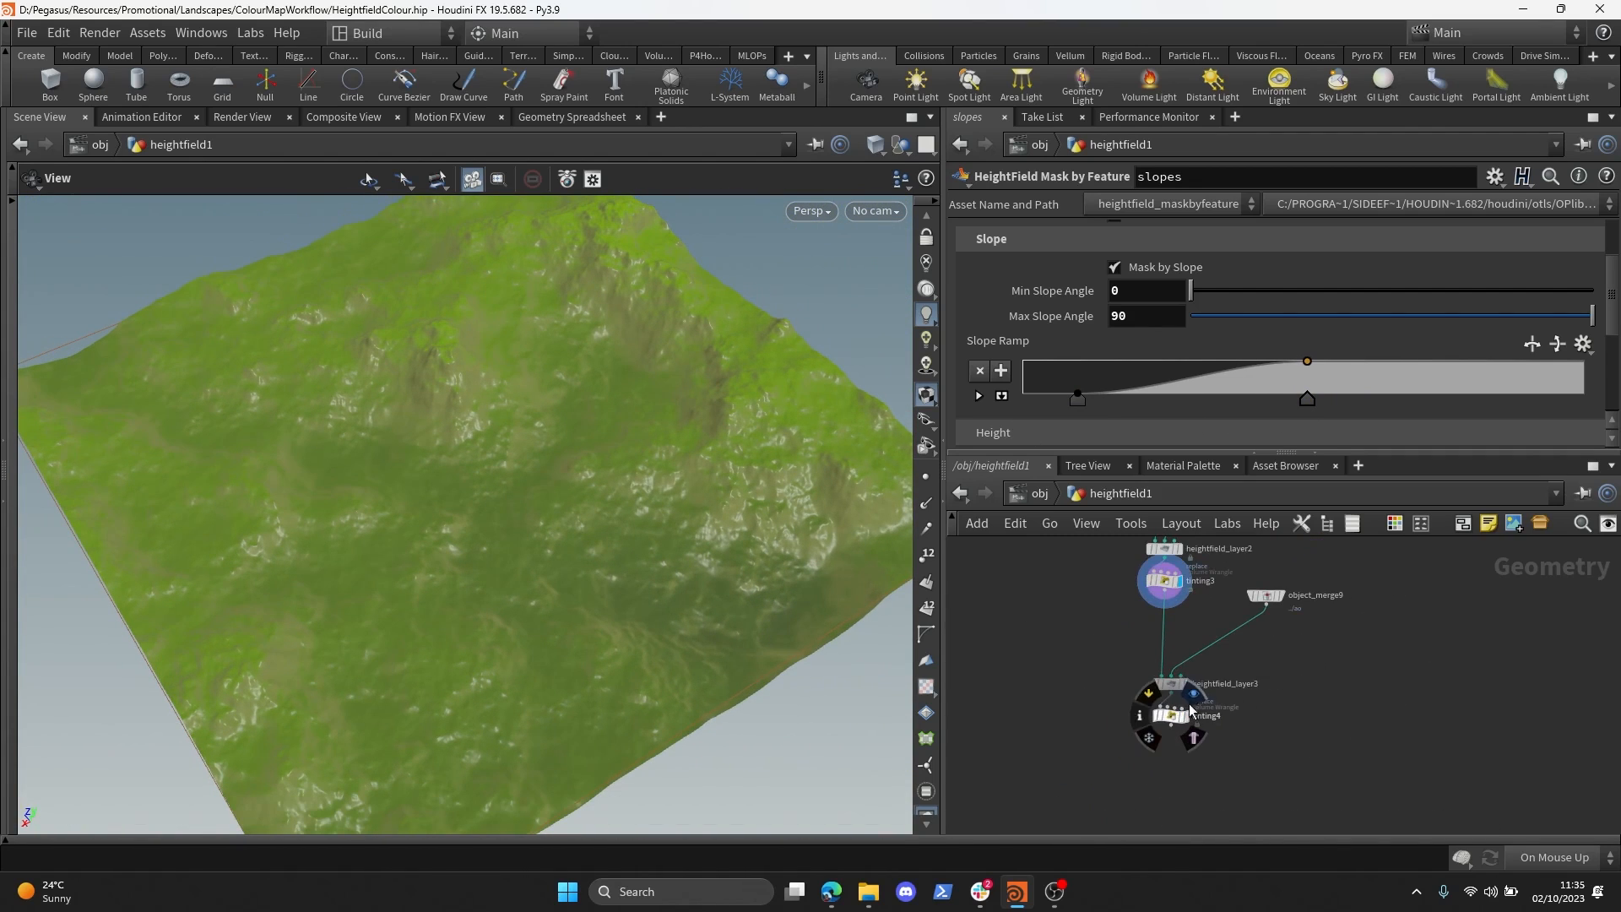
{"action": "left_click_drag", "start_coordinate": [726, 472], "coordinate": [625, 506]}
- Tighten ao's Occlusion Ramp by moving its last point to position 0.886878 and its middle point to 0.736048
{"action": "scroll", "coordinate": [1315, 670], "scroll_direction": "down", "scroll_amount": 5}
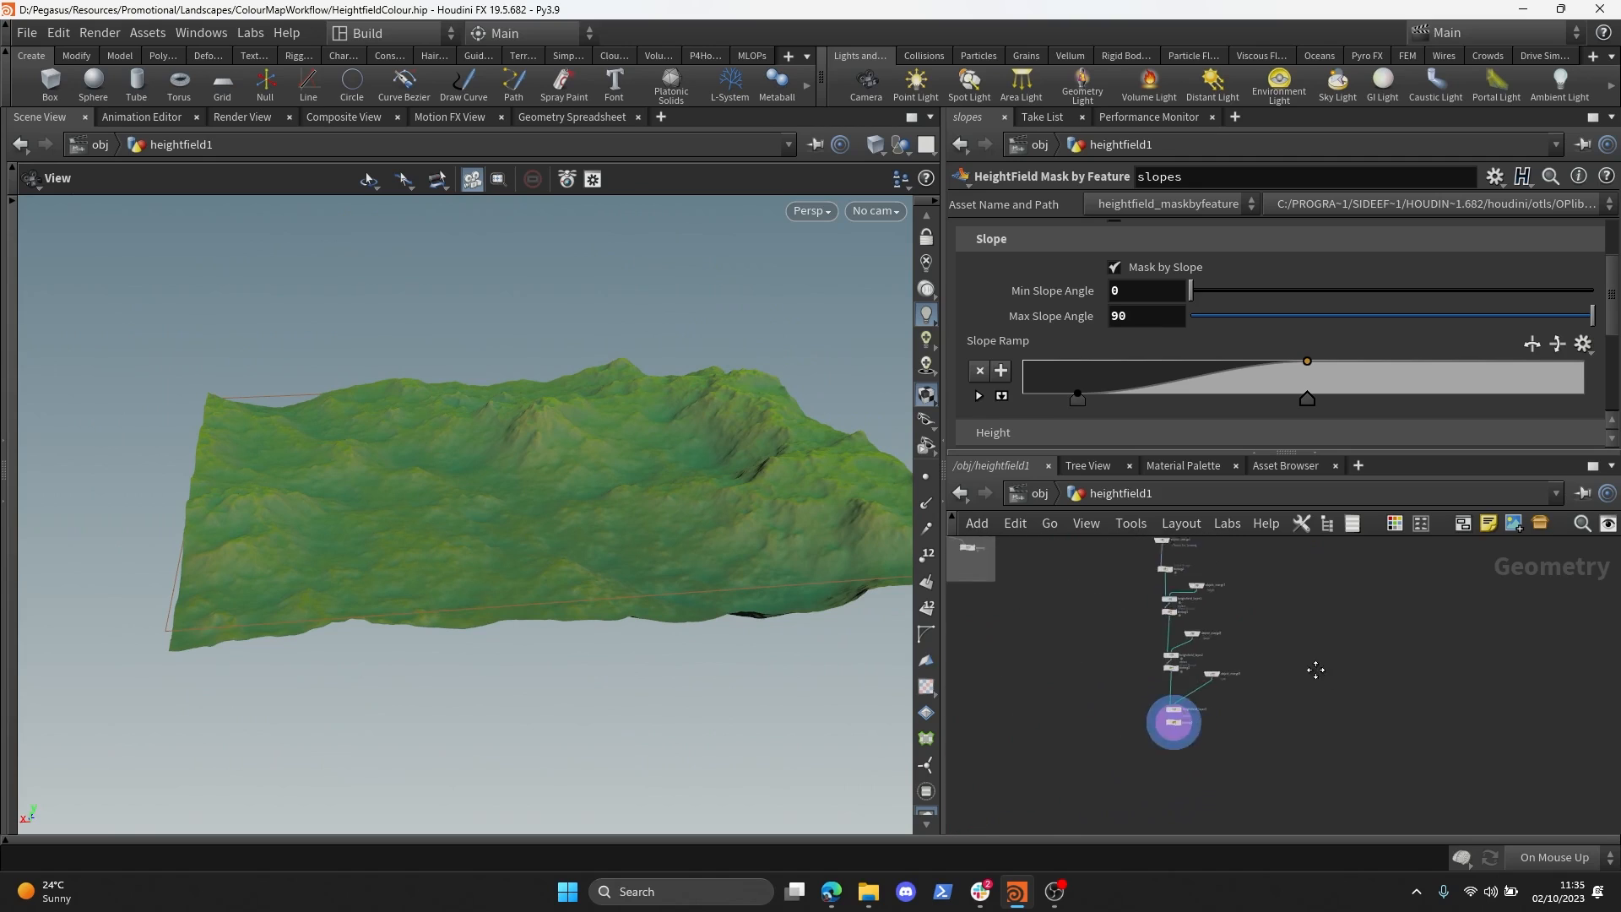
{"action": "middle_click_drag", "start_coordinate": [1316, 669], "coordinate": [1200, 784]}
{"action": "scroll", "coordinate": [1219, 771], "scroll_direction": "up", "scroll_amount": 6}
{"action": "middle_click_drag", "start_coordinate": [1359, 642], "coordinate": [1317, 731]}
{"action": "left_click", "coordinate": [1211, 702]}
{"action": "scroll", "coordinate": [1268, 397], "scroll_direction": "down", "scroll_amount": 7}
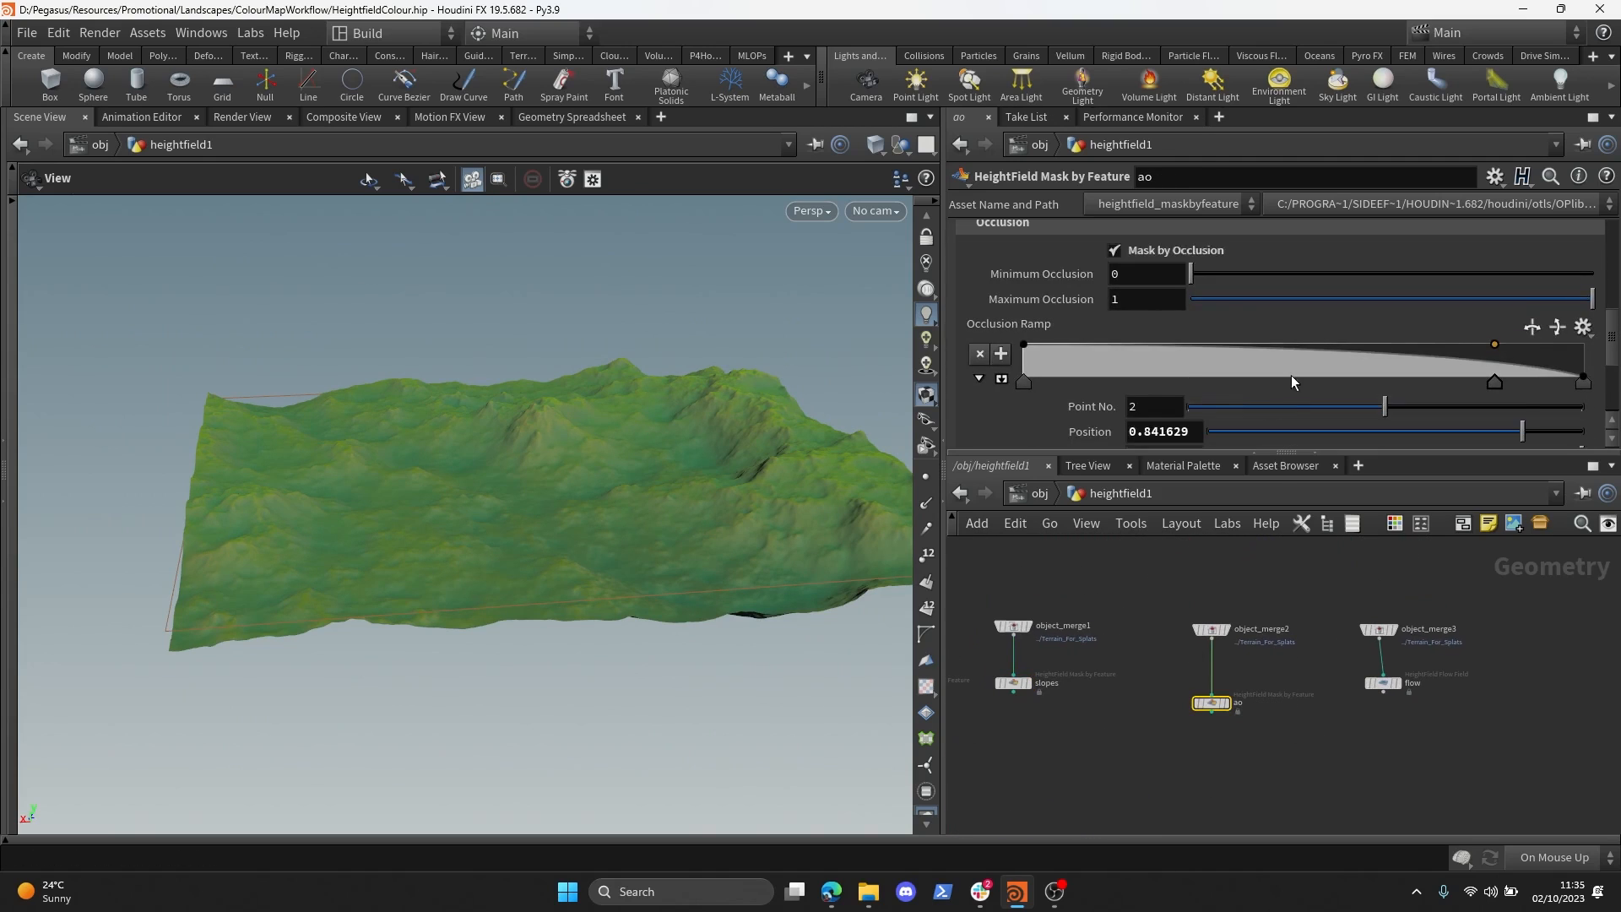
{"action": "scroll", "coordinate": [1290, 375], "scroll_direction": "down", "scroll_amount": 2}
{"action": "scroll", "coordinate": [1351, 363], "scroll_direction": "up", "scroll_amount": 1}
{"action": "left_click_drag", "start_coordinate": [1583, 331], "coordinate": [1555, 330]}
{"action": "left_click_drag", "start_coordinate": [624, 472], "coordinate": [654, 528]}
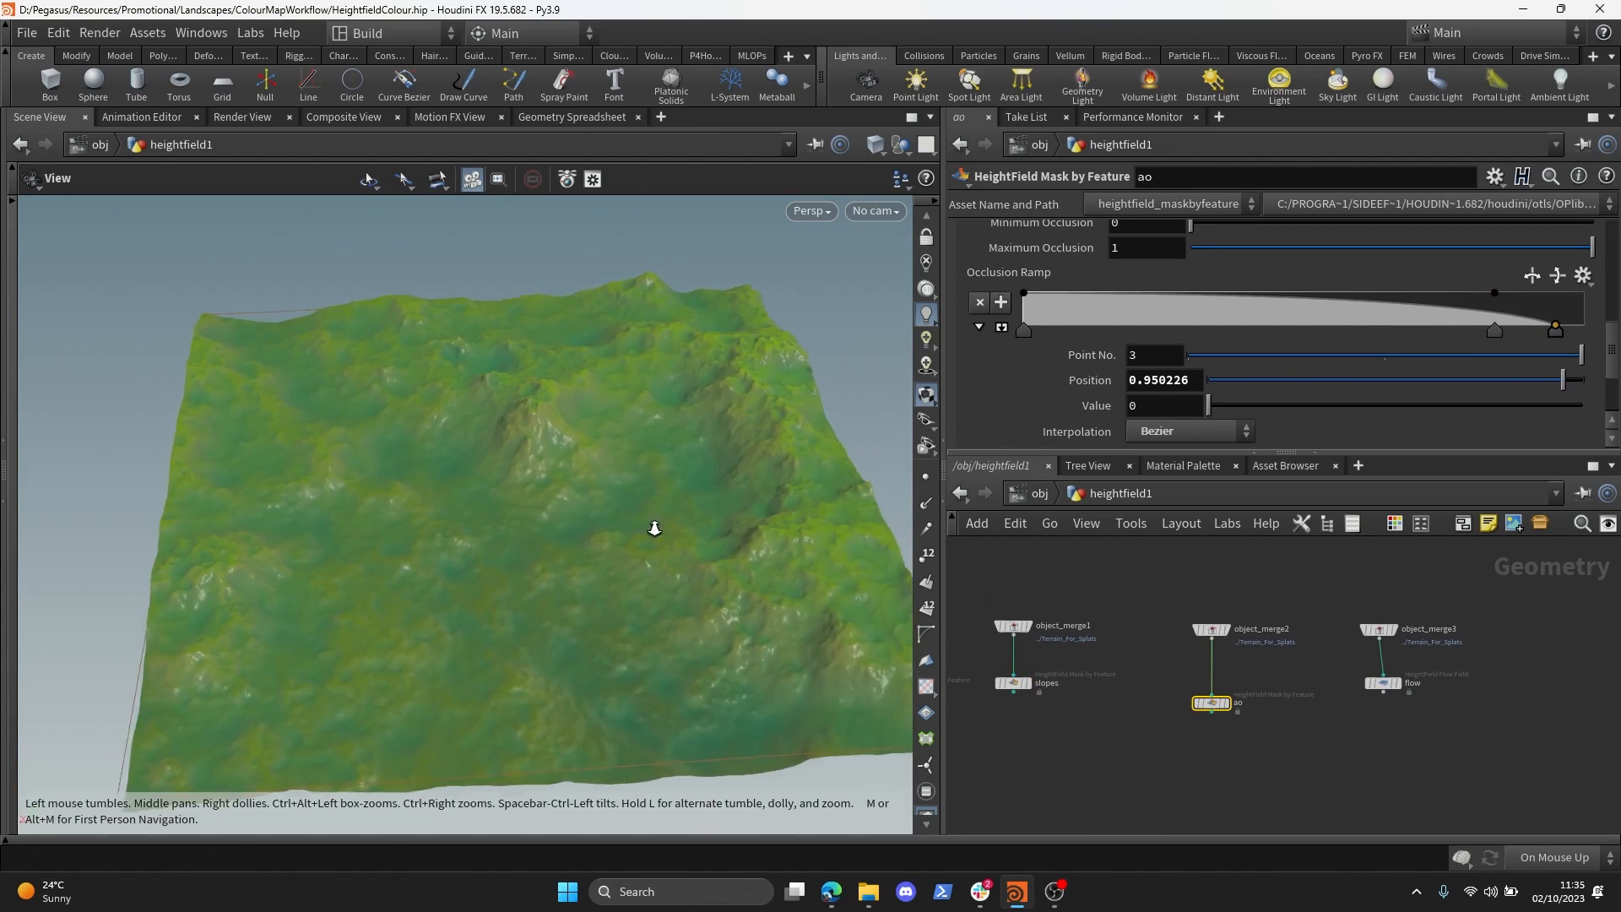
{"action": "right_click_drag", "start_coordinate": [655, 528], "coordinate": [707, 525]}
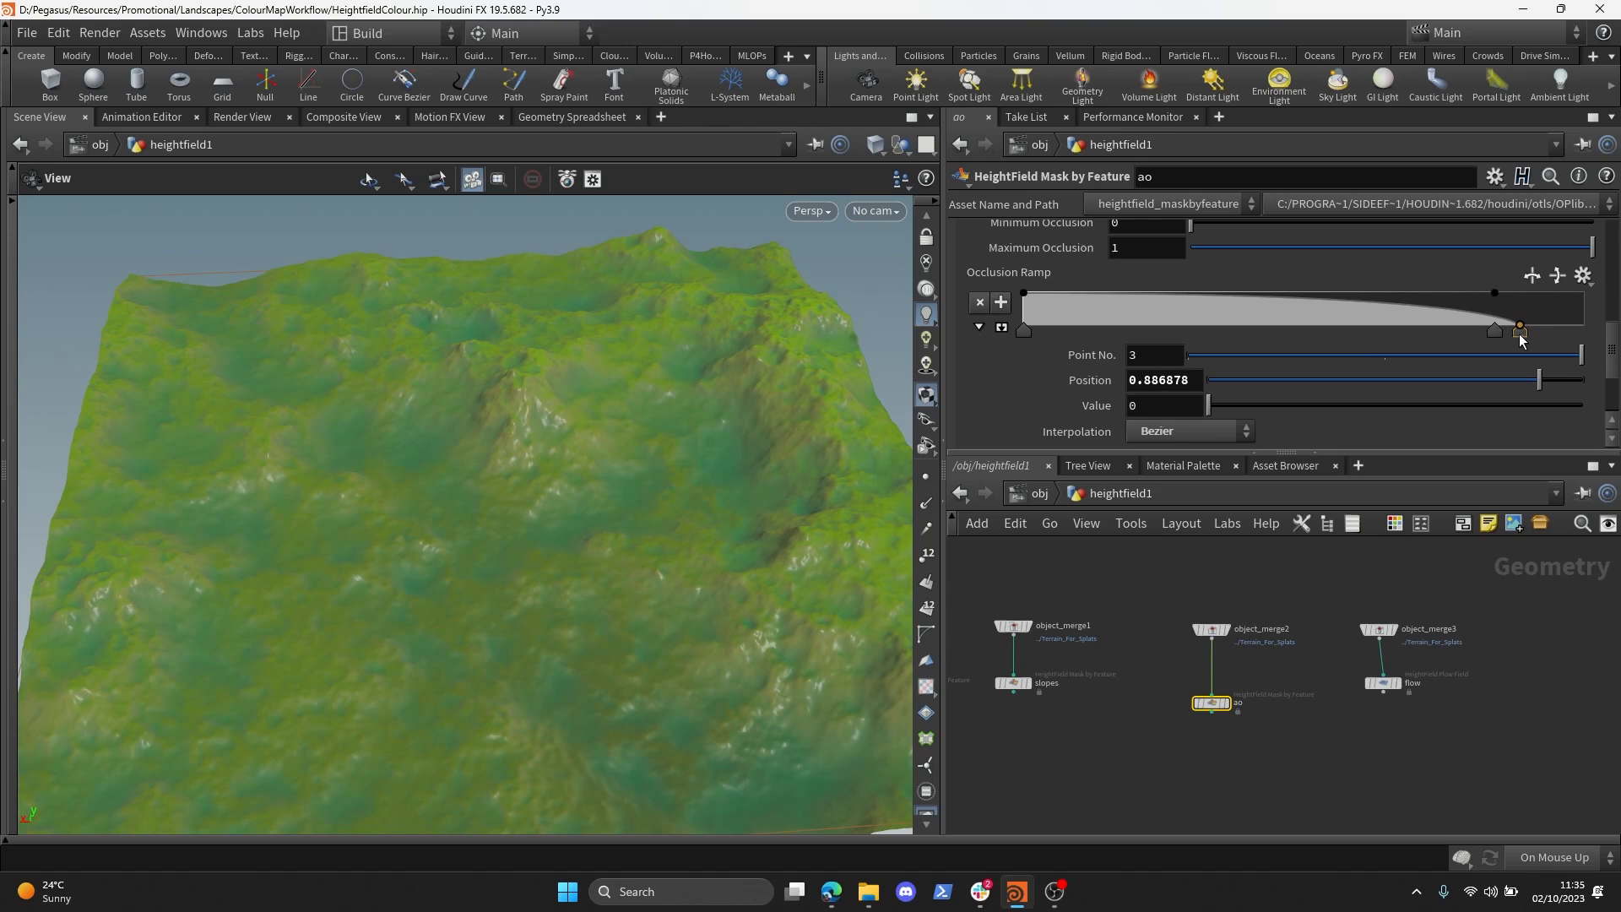
{"action": "left_click_drag", "start_coordinate": [1501, 335], "coordinate": [1427, 334]}
{"action": "left_click_drag", "start_coordinate": [768, 492], "coordinate": [828, 472]}
- Duplicate object_merge9, heightfield_layer3 and tinting4 together below the existing tinting chain
{"action": "scroll", "coordinate": [1367, 706], "scroll_direction": "down", "scroll_amount": 5}
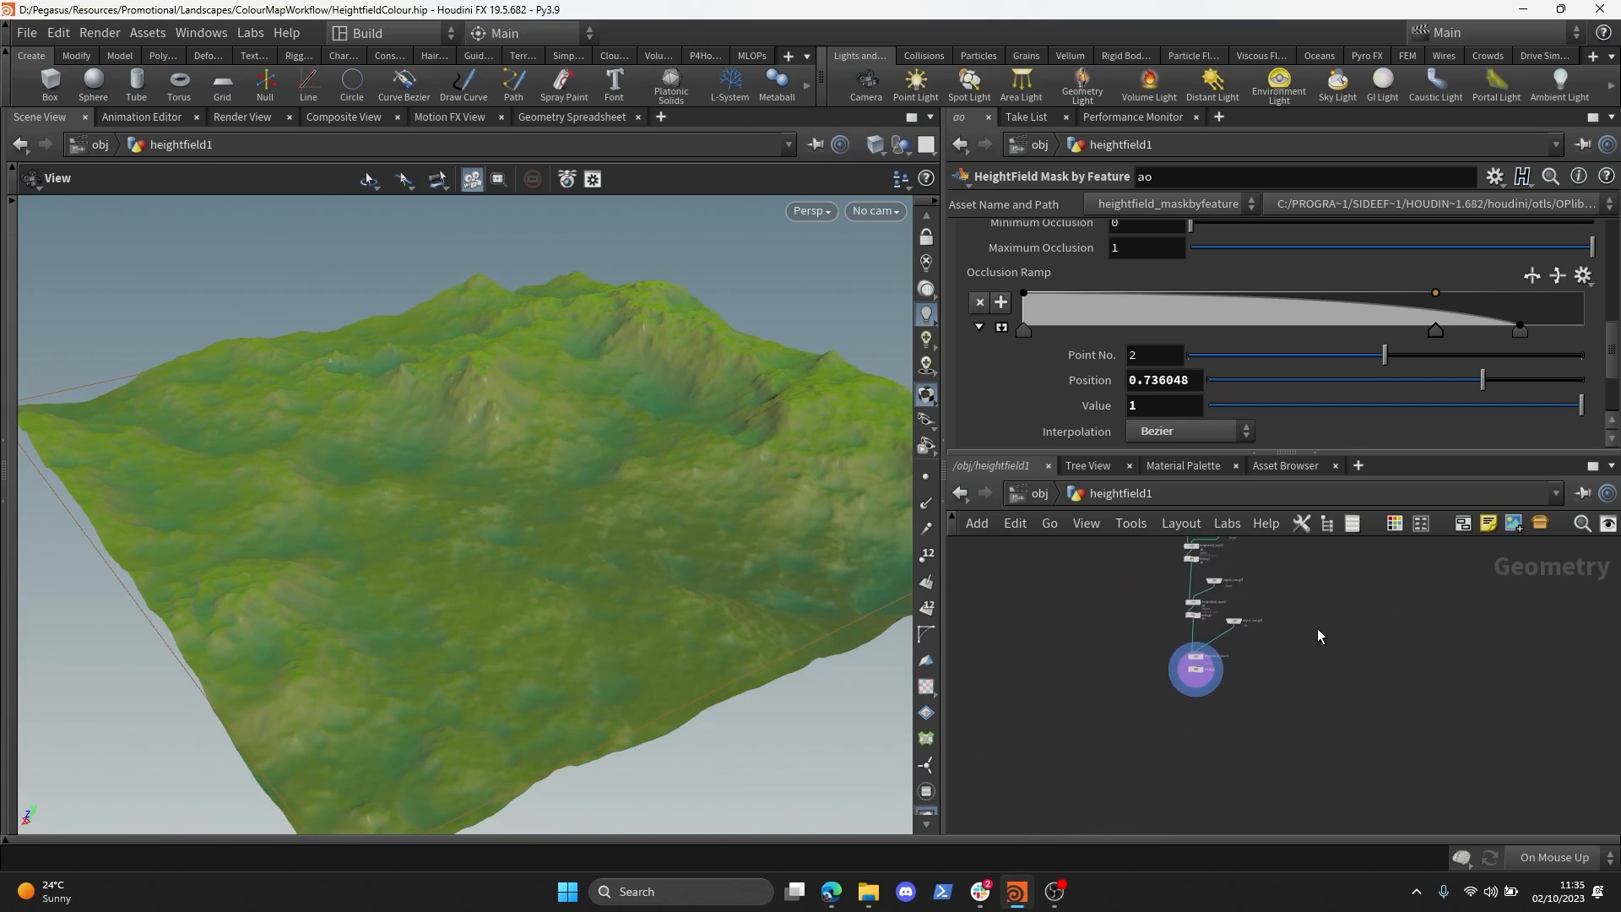
{"action": "scroll", "coordinate": [1319, 667], "scroll_direction": "up", "scroll_amount": 5}
{"action": "left_click_drag", "start_coordinate": [1224, 564], "coordinate": [1051, 757]}
{"action": "key", "text": "ctrl+c"}
{"action": "key", "text": "ctrl+v"}
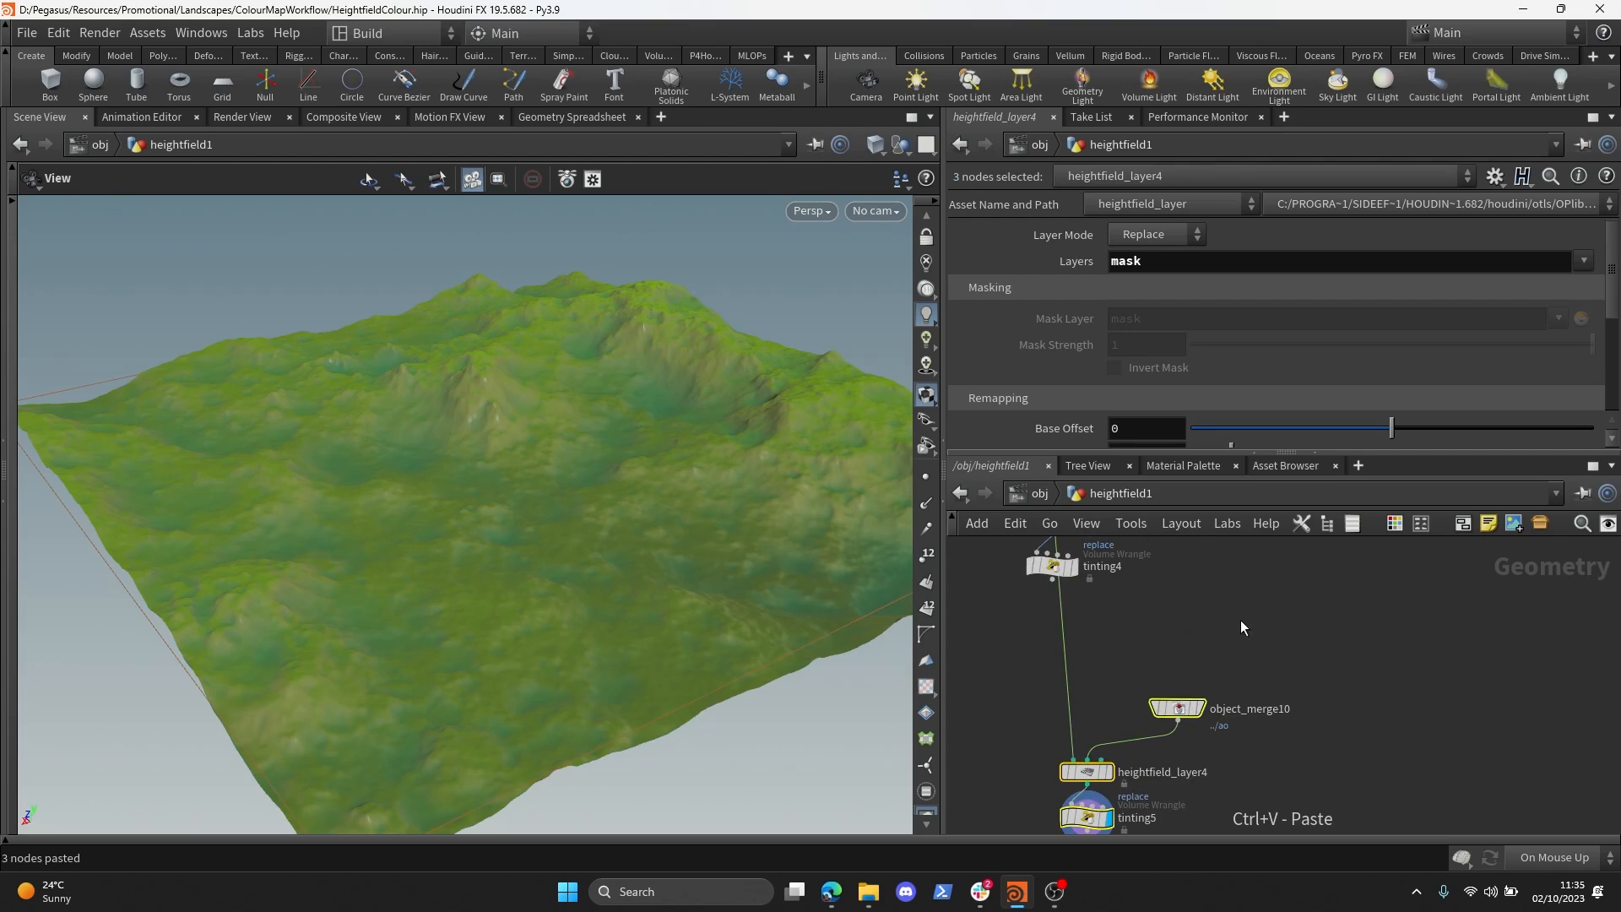
- Point object_merge10's Object 1 at the flow mask node (../flow)
{"action": "left_click", "coordinate": [1173, 714]}
{"action": "scroll", "coordinate": [1258, 743], "scroll_direction": "down", "scroll_amount": 6}
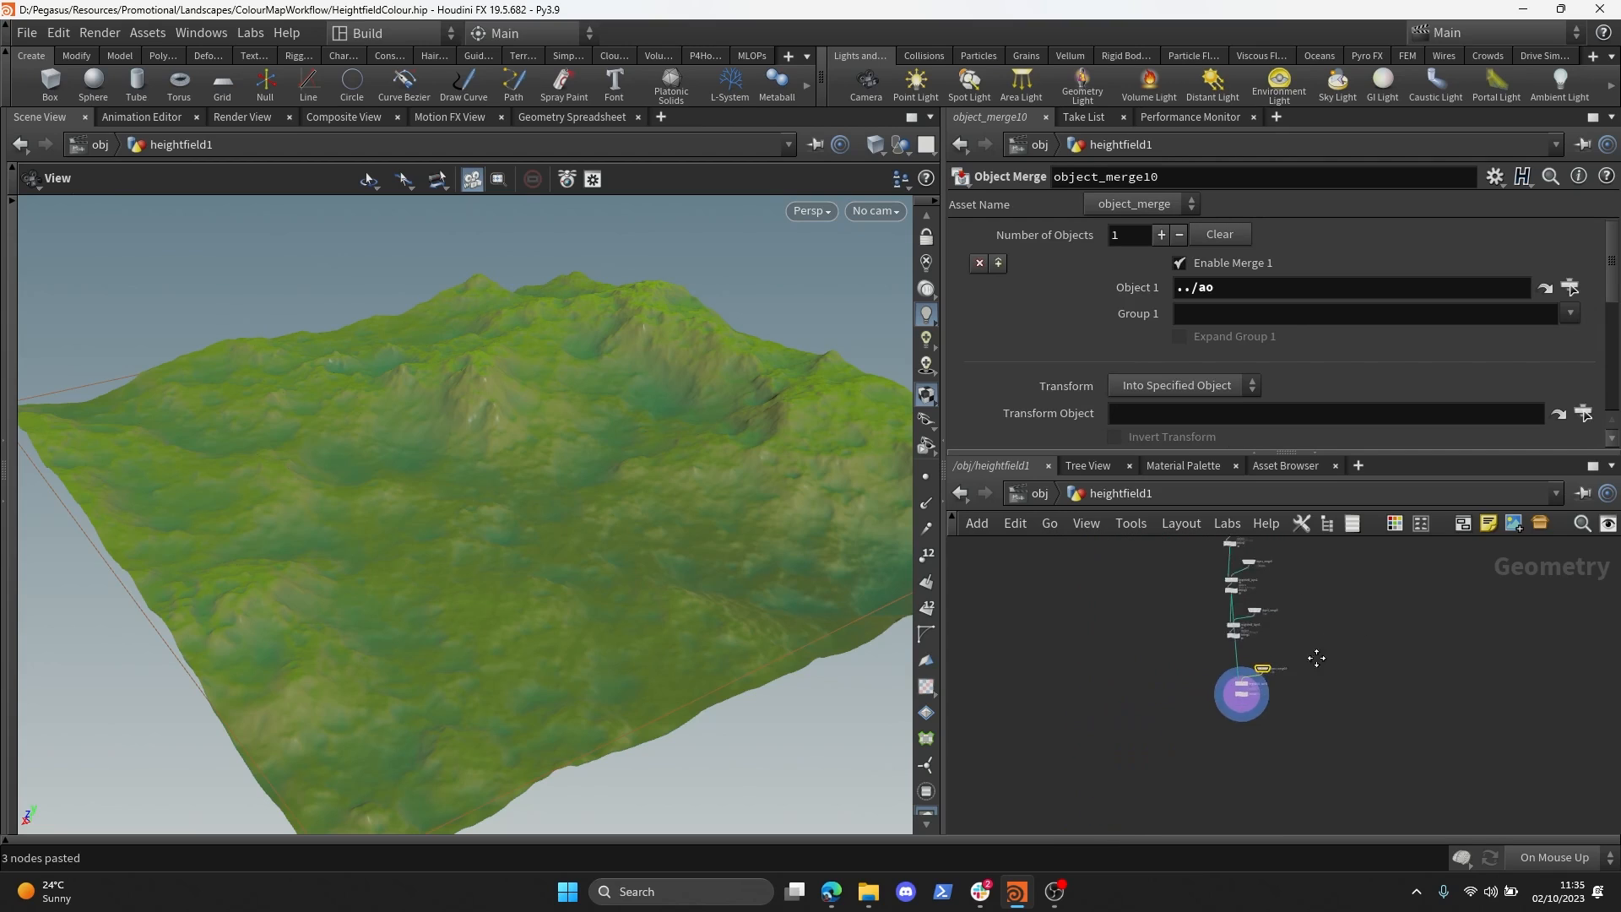
{"action": "scroll", "coordinate": [1271, 667], "scroll_direction": "up", "scroll_amount": 5}
{"action": "left_click_drag", "start_coordinate": [1259, 626], "coordinate": [1259, 292]}
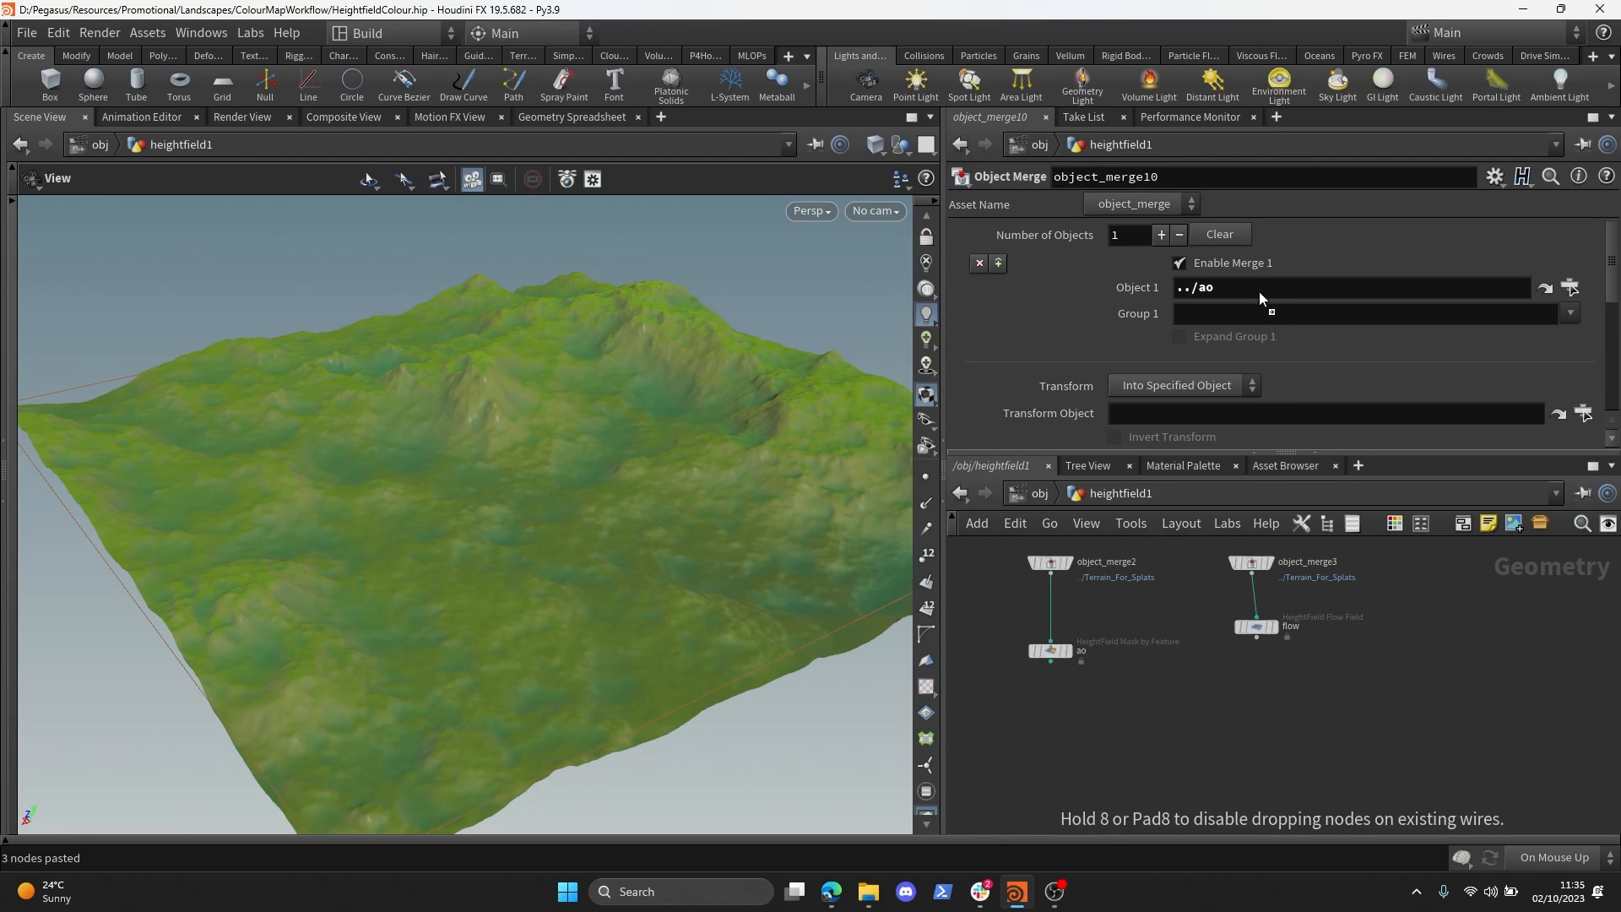
{"action": "scroll", "coordinate": [1175, 712], "scroll_direction": "down", "scroll_amount": 3}
{"action": "scroll", "coordinate": [1177, 714], "scroll_direction": "up", "scroll_amount": 5}
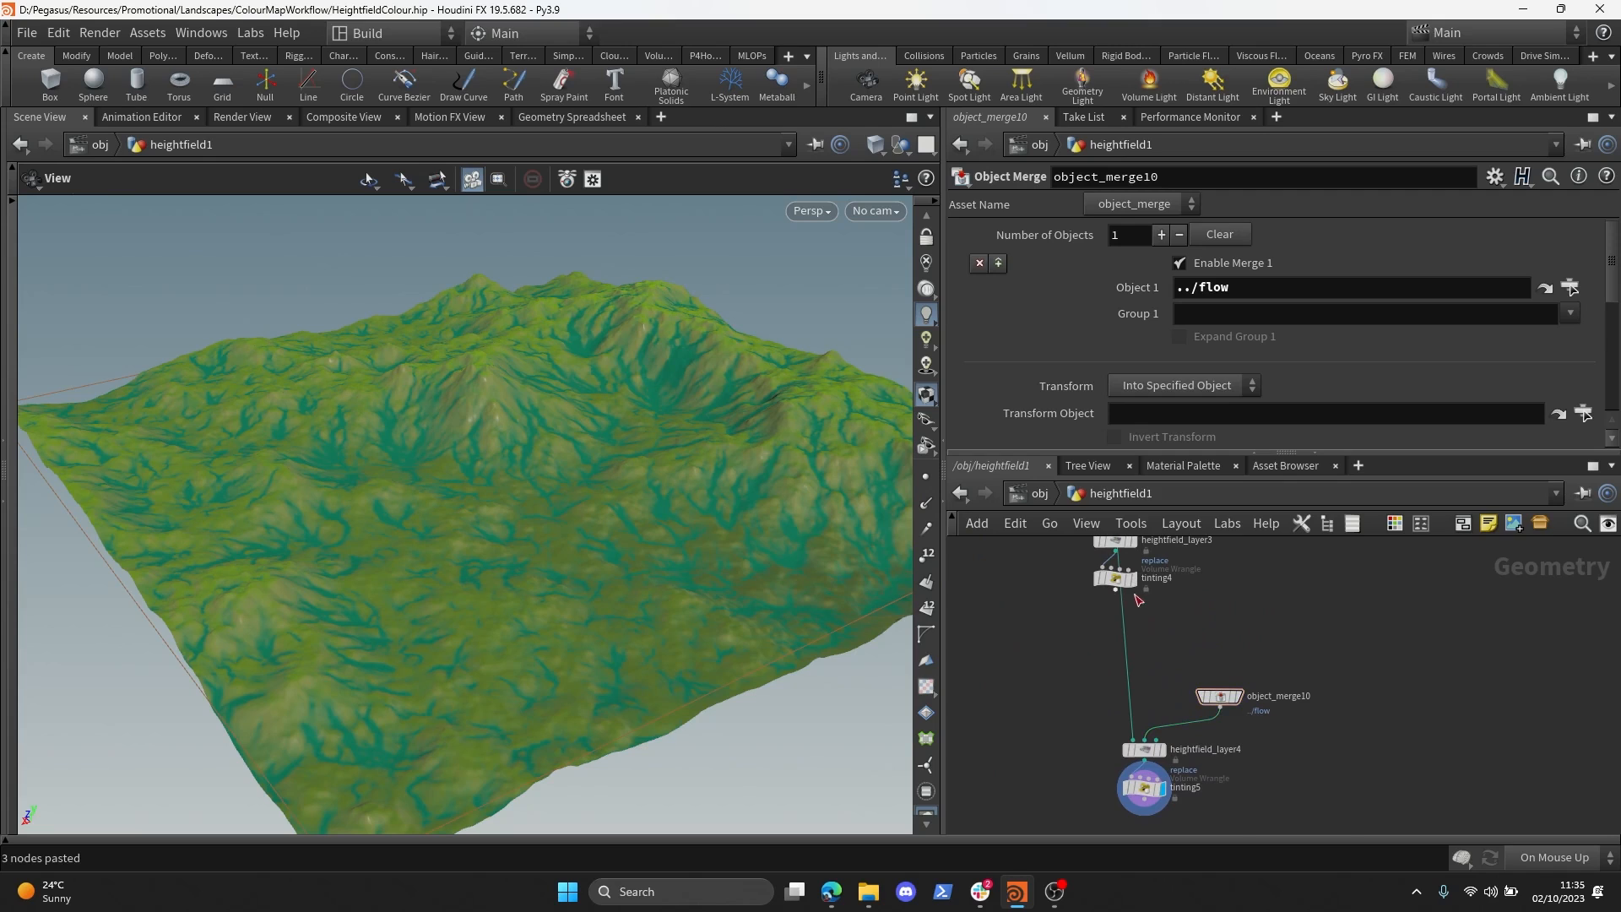
- Wire tinting4 into heightfield_layer4 and move the duplicated nodes up closer beneath tinting4
{"action": "left_click_drag", "start_coordinate": [1116, 588], "coordinate": [1133, 738]}
{"action": "middle_click_drag", "start_coordinate": [1106, 718], "coordinate": [1145, 664]}
{"action": "left_click_drag", "start_coordinate": [1076, 645], "coordinate": [1193, 780]}
{"action": "left_click_drag", "start_coordinate": [1183, 734], "coordinate": [1144, 666]}
- Set tinting5's Colour to a pale sandy tone of about 0.749, 0.774, 0.384
{"action": "left_click", "coordinate": [1145, 665]}
{"action": "left_click", "coordinate": [1087, 436]}
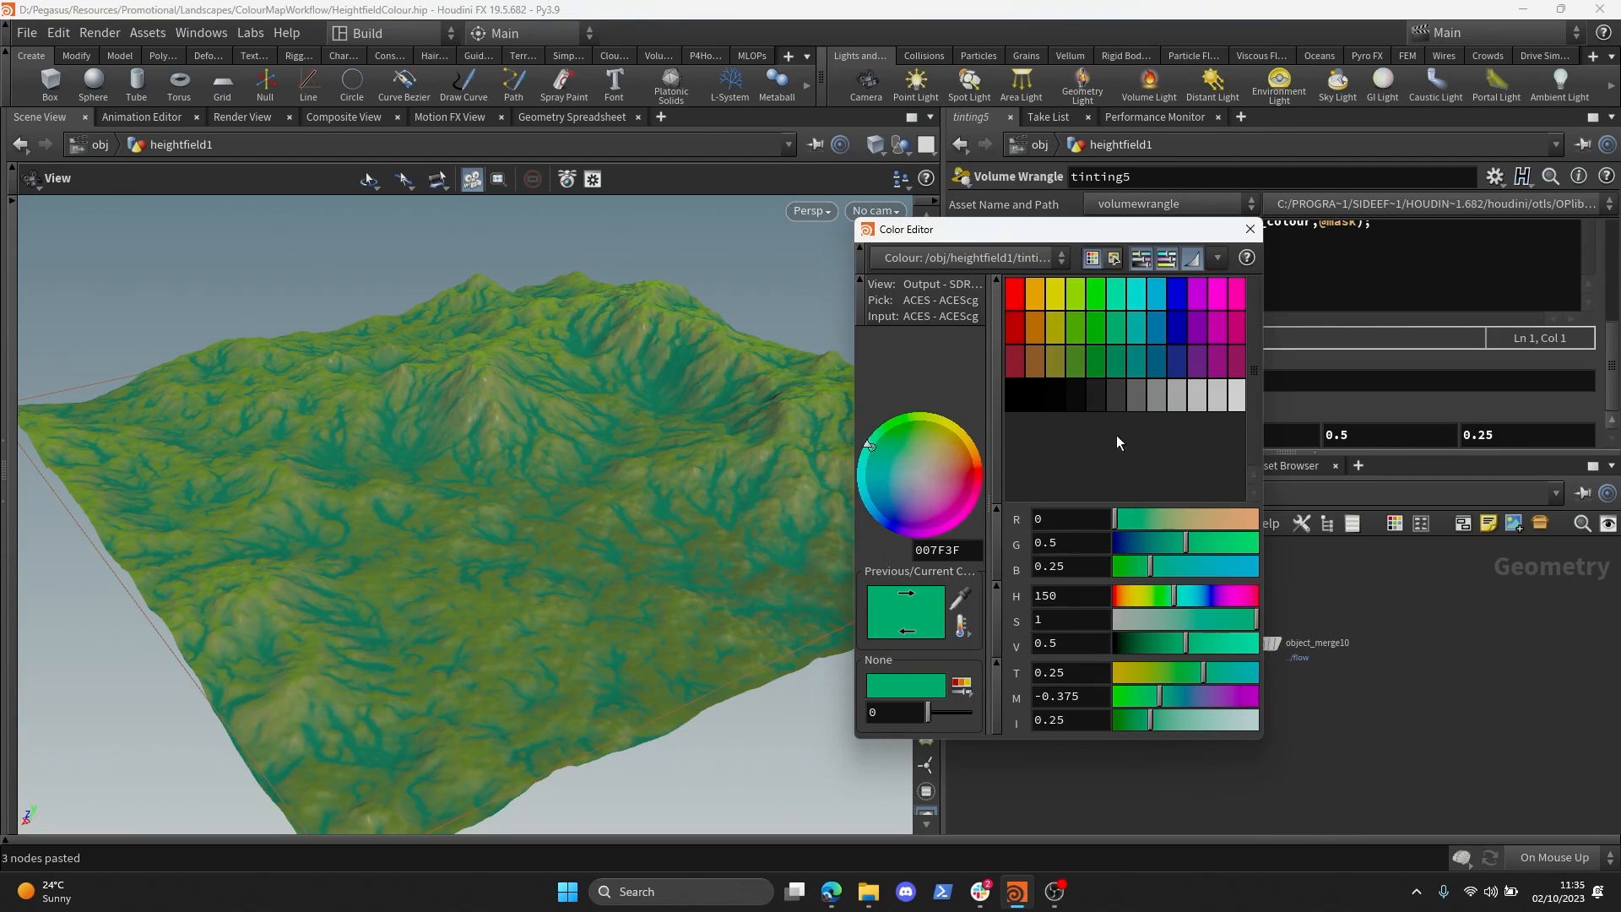
{"action": "left_click", "coordinate": [1064, 331]}
{"action": "left_click", "coordinate": [1065, 362]}
{"action": "left_click", "coordinate": [1035, 362]}
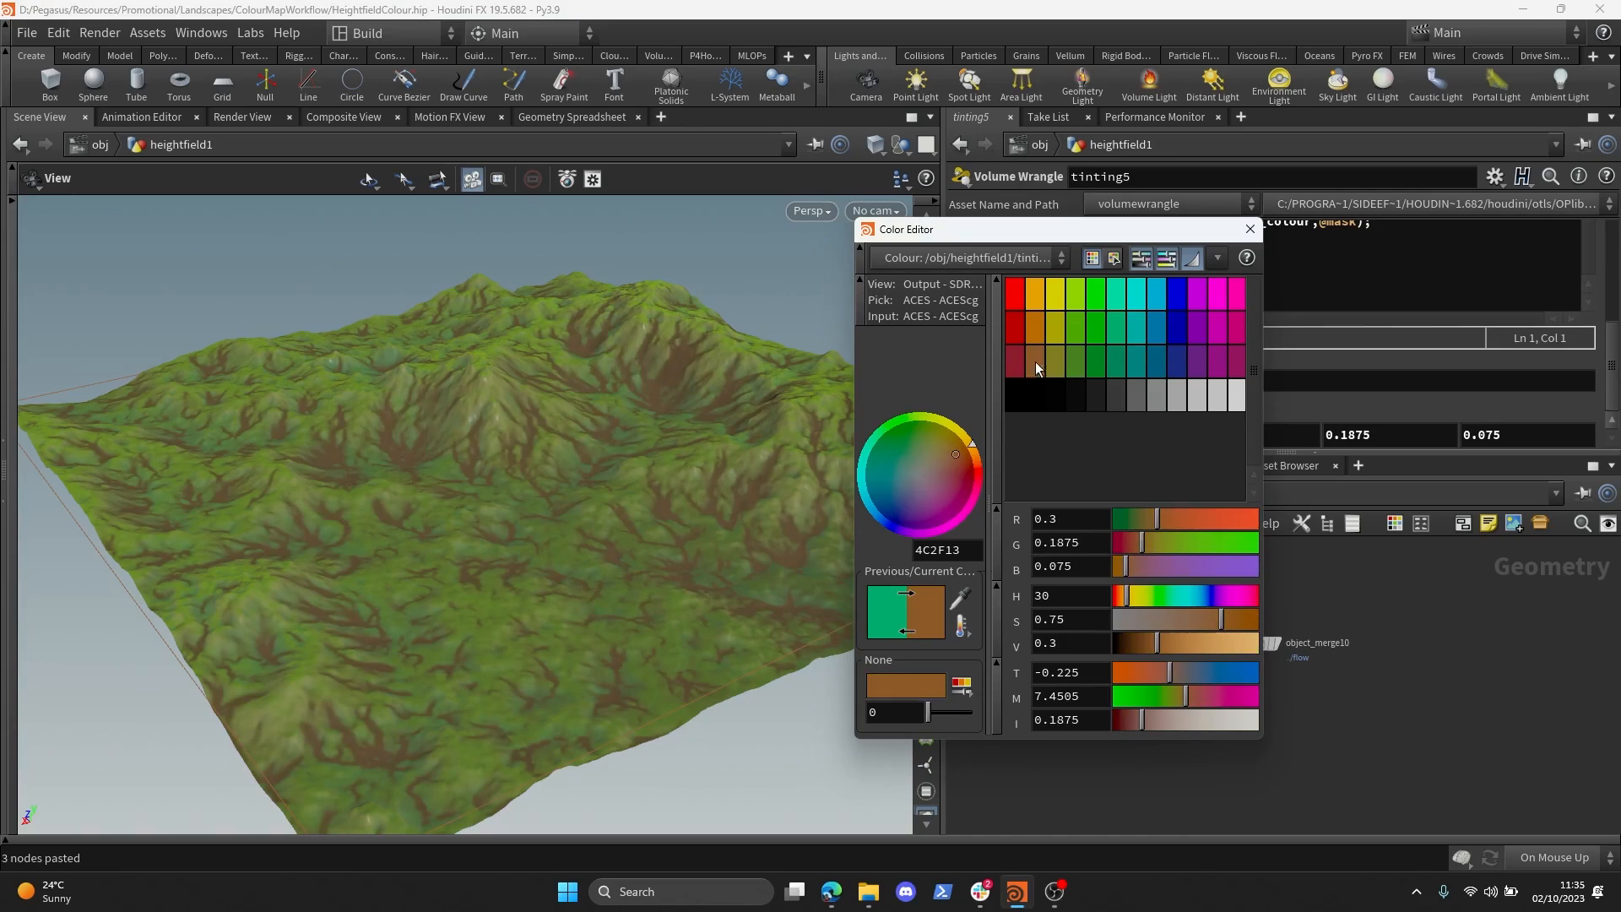
{"action": "left_click", "coordinate": [1056, 369]}
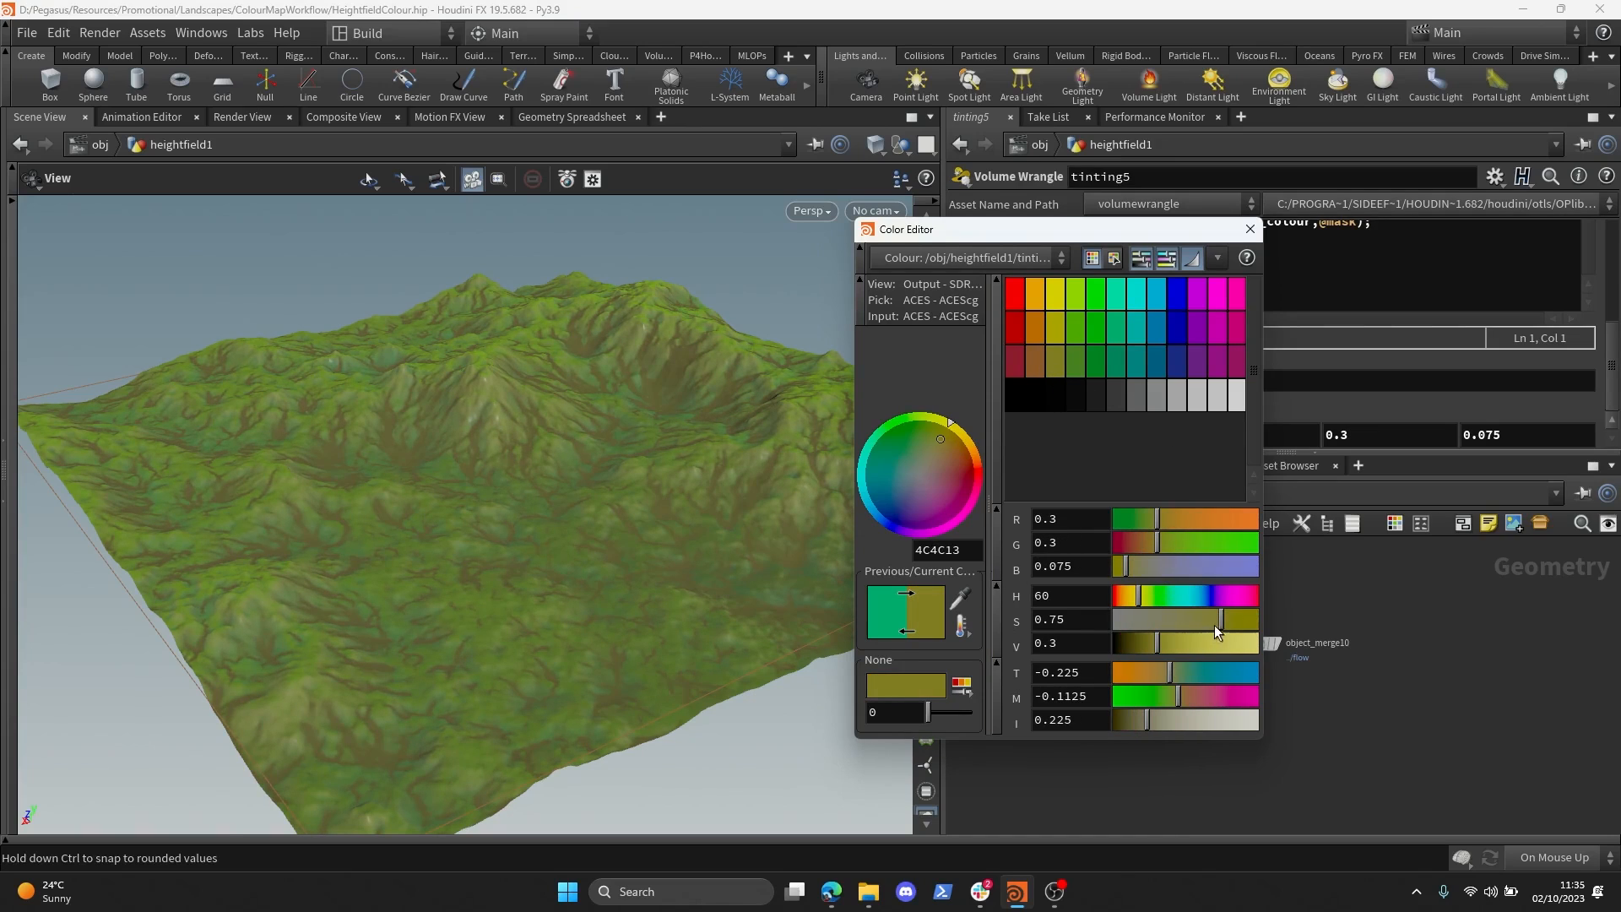
{"action": "left_click_drag", "start_coordinate": [1176, 629], "coordinate": [1214, 652]}
{"action": "left_click_drag", "start_coordinate": [509, 506], "coordinate": [659, 473]}
{"action": "mouse_move", "coordinate": [1207, 645]}
{"action": "left_mouse_down"}
{"action": "mouse_move", "coordinate": [1150, 642]}
{"action": "mouse_move", "coordinate": [1223, 643]}
{"action": "left_mouse_up"}
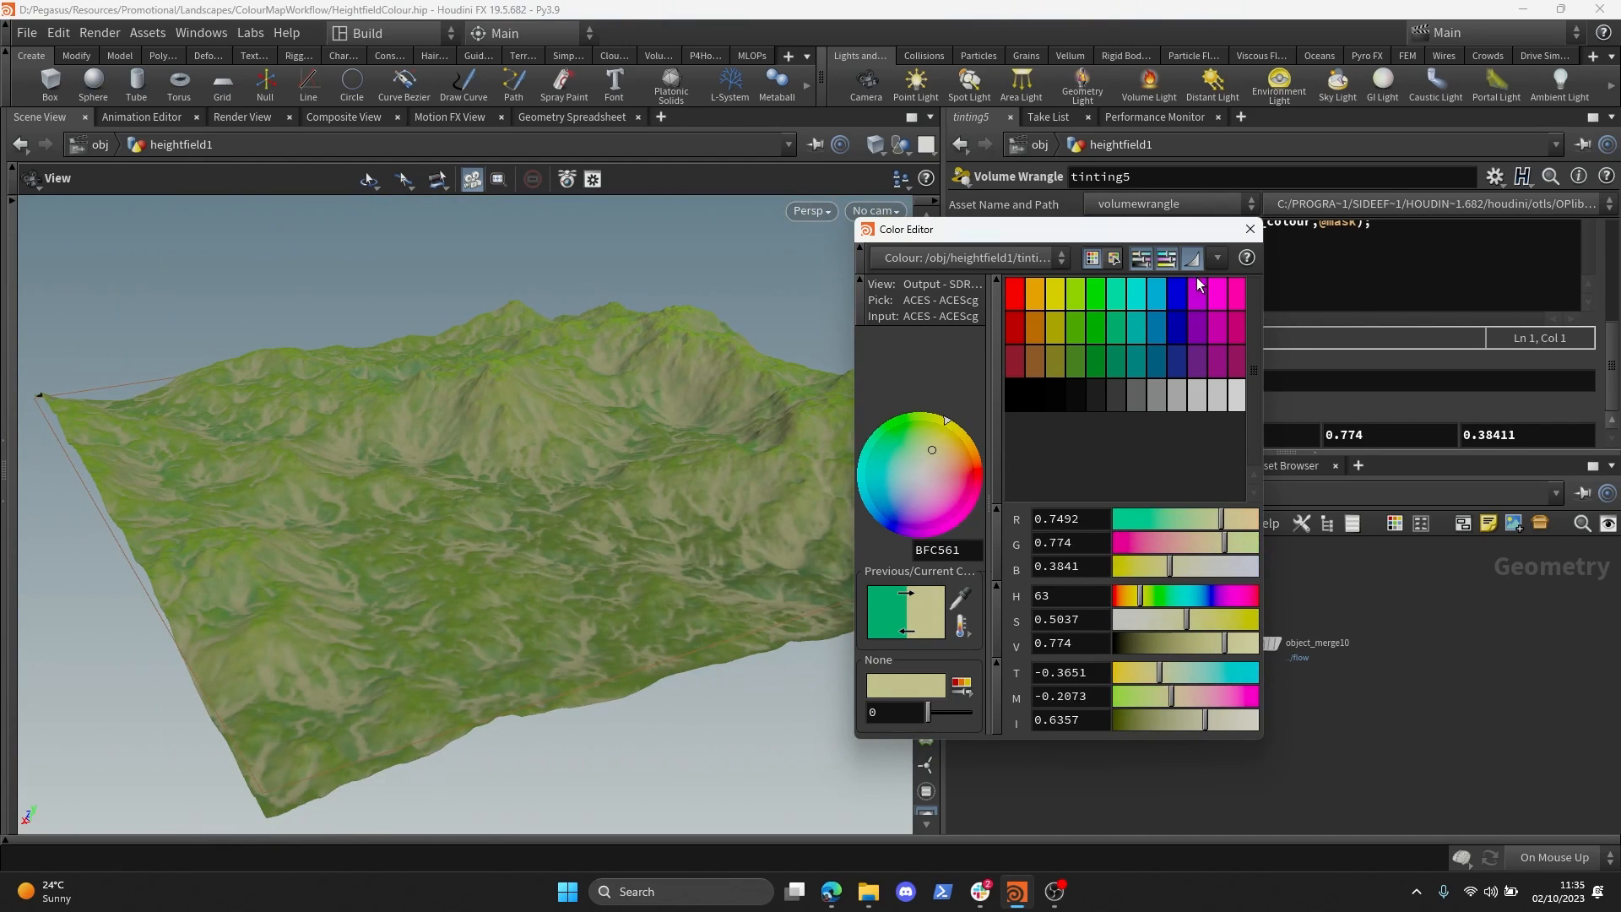
{"action": "left_click", "coordinate": [1250, 229]}
- Add a Null node beneath the HeightField Flow Field node named flow
{"action": "scroll", "coordinate": [1171, 706], "scroll_direction": "down", "scroll_amount": 8}
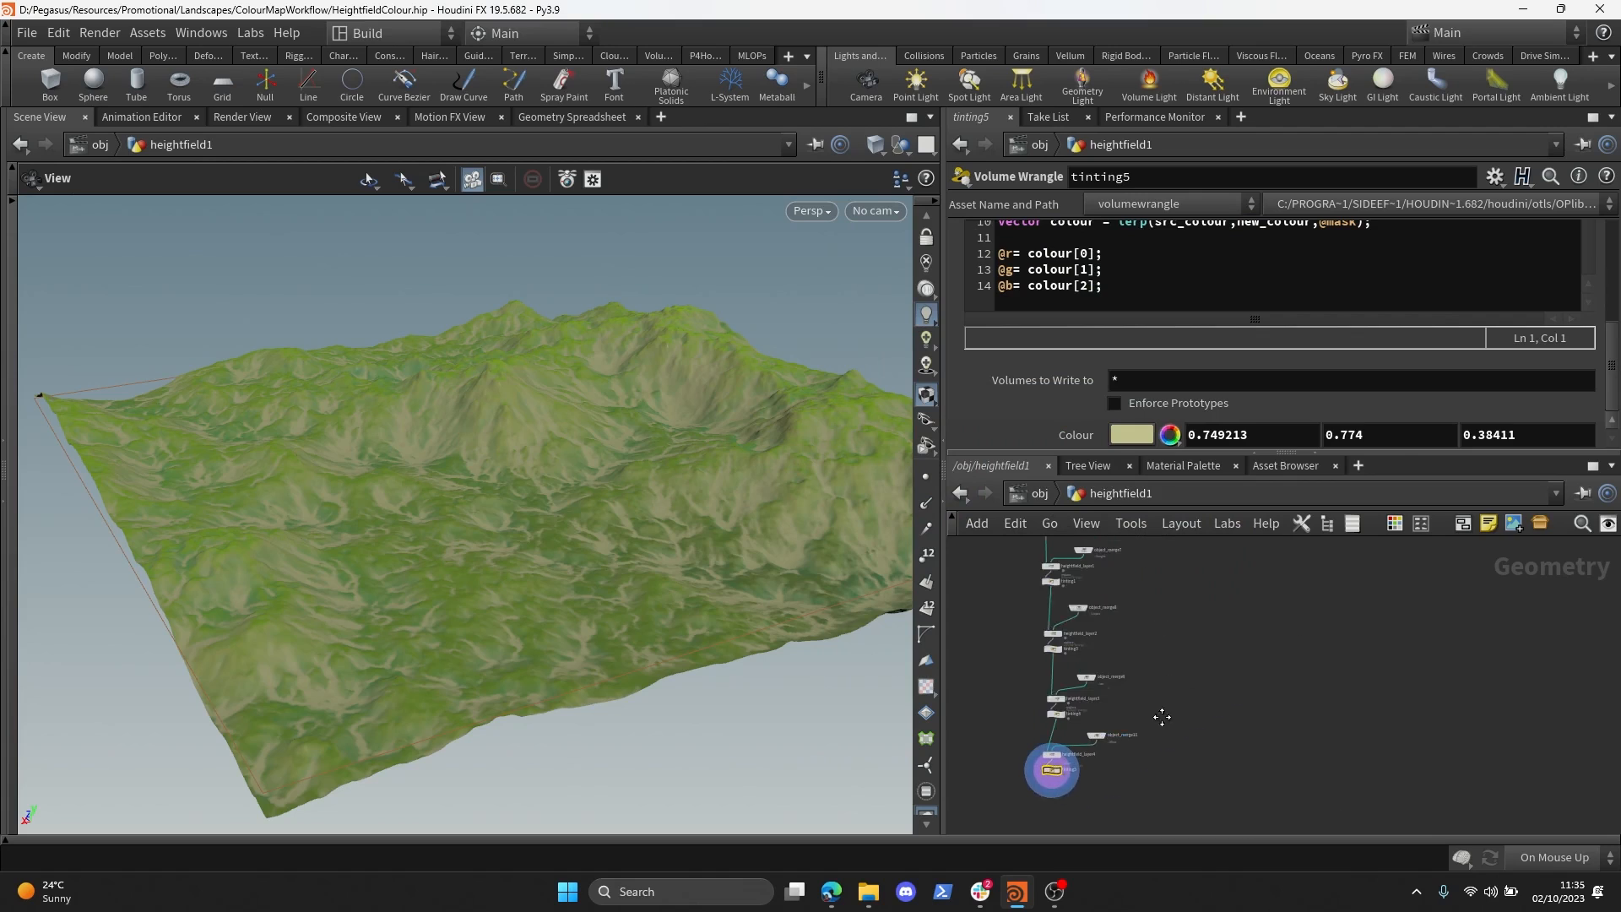
{"action": "scroll", "coordinate": [1182, 667], "scroll_direction": "up", "scroll_amount": 10}
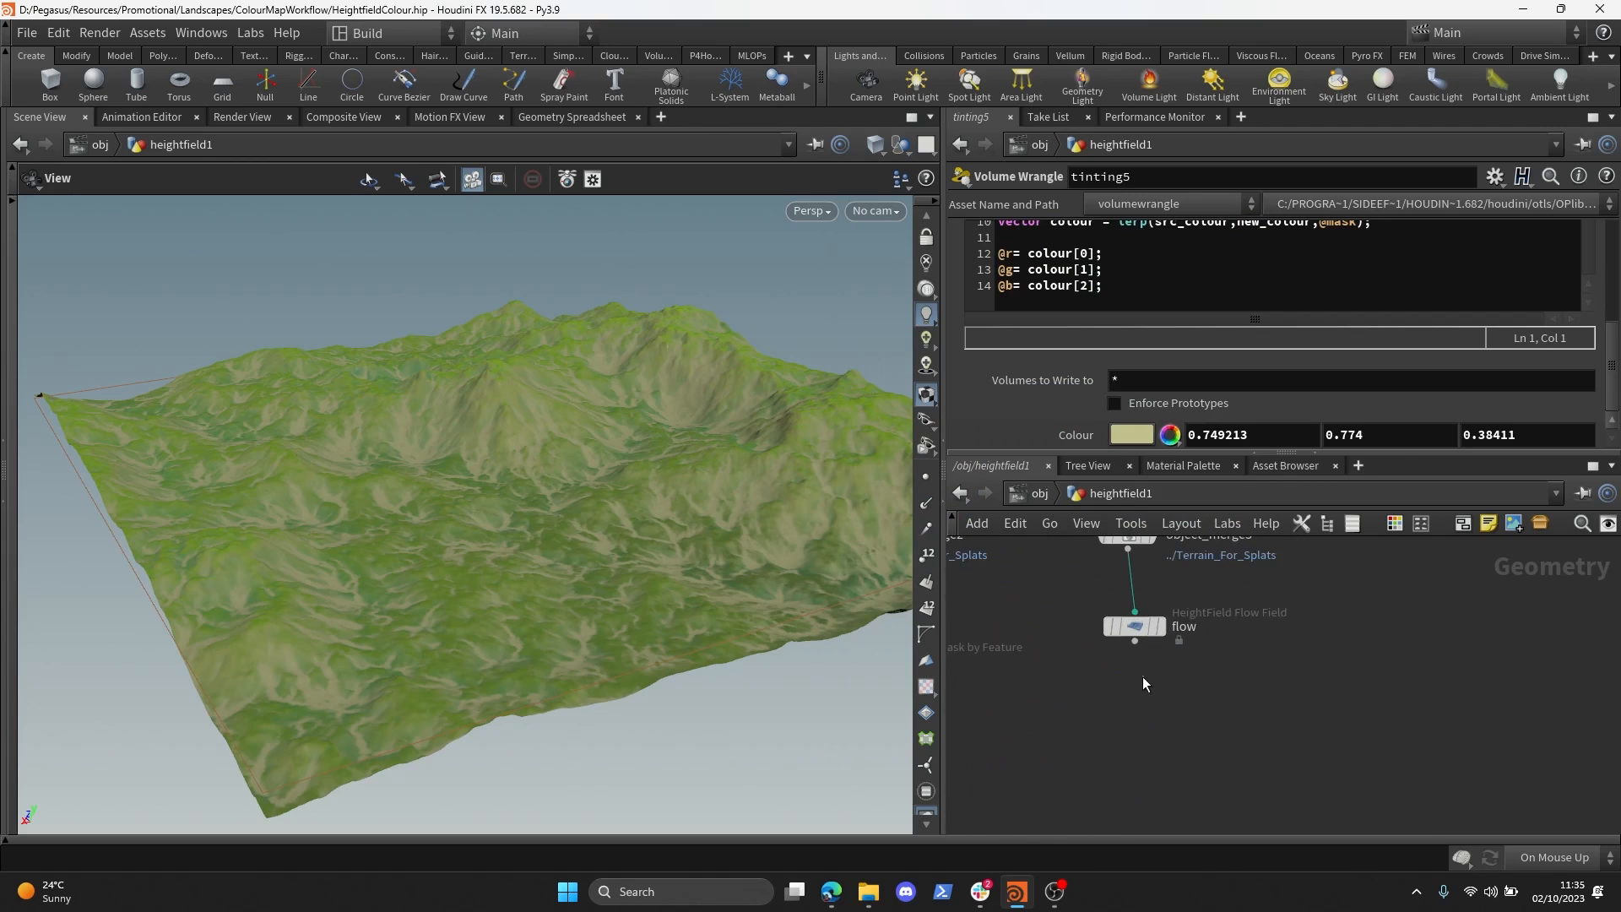
{"action": "key", "text": "Tab"}
{"action": "type", "text": "n"}
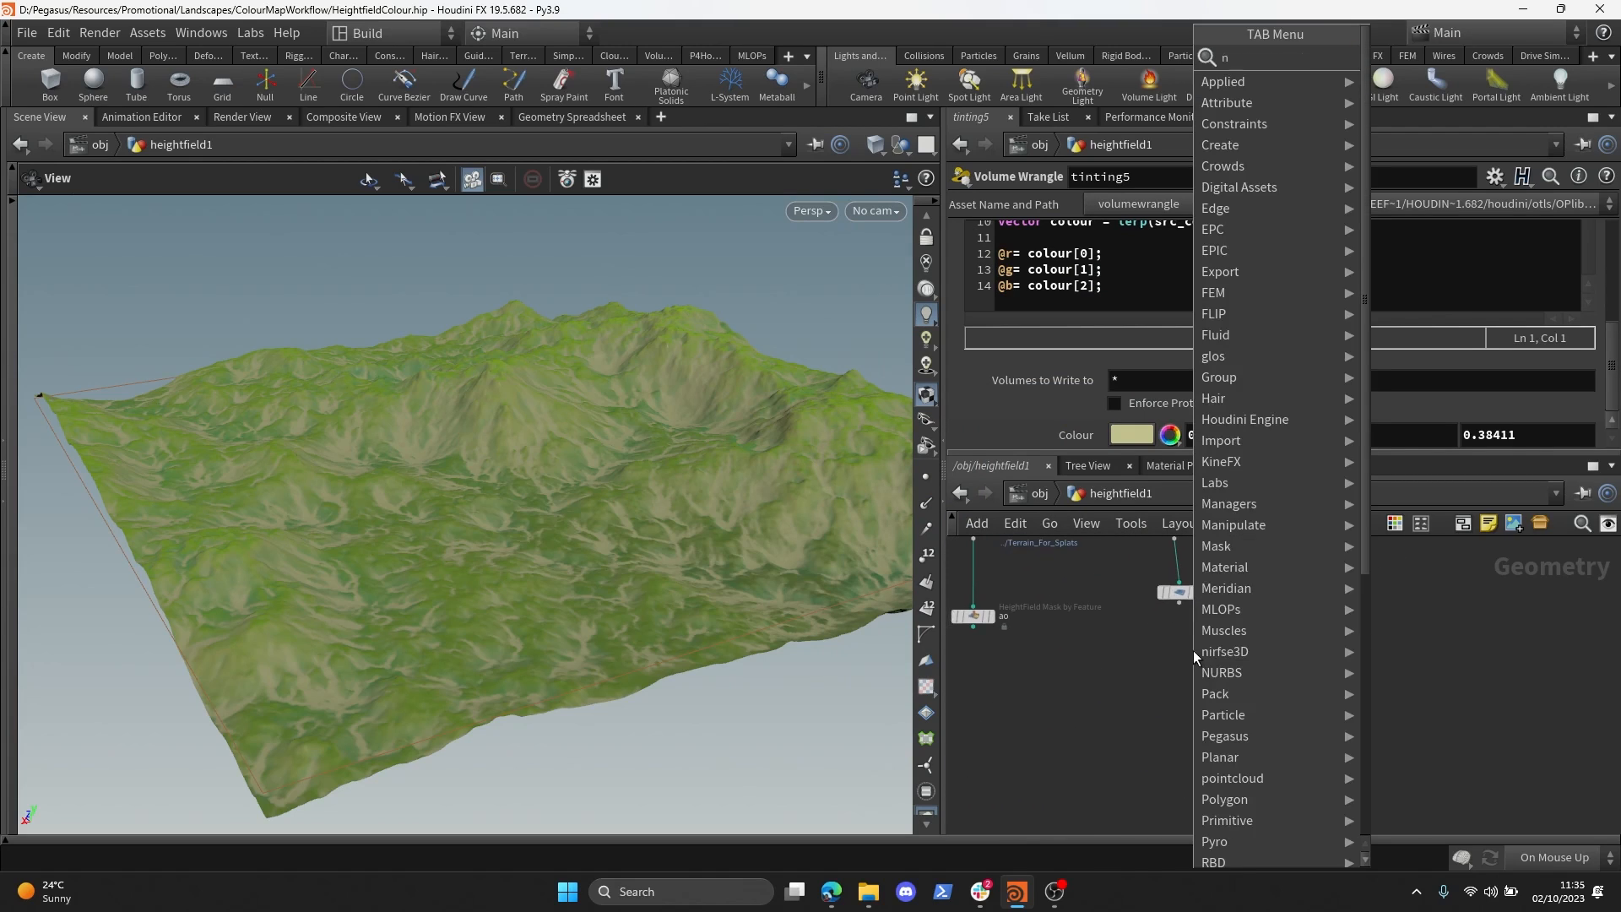
{"action": "type", "text": "ull"}
{"action": "key", "text": "Return"}
{"action": "key", "text": "Return"}
- Rename the HeightField Flow Field node flowfield and name the null below it flow
{"action": "middle_click_drag", "start_coordinate": [1264, 607], "coordinate": [1267, 639]}
{"action": "scroll", "coordinate": [1216, 633], "scroll_direction": "up", "scroll_amount": 3}
{"action": "mouse_move", "coordinate": [1178, 629]}
{"action": "left_mouse_down"}
{"action": "mouse_move", "coordinate": [1182, 599]}
{"action": "mouse_move", "coordinate": [1171, 620]}
{"action": "left_mouse_up"}
{"action": "scroll", "coordinate": [1292, 599], "scroll_direction": "down", "scroll_amount": 3}
{"action": "left_click", "coordinate": [1281, 639]}
{"action": "scroll", "coordinate": [1273, 650], "scroll_direction": "up", "scroll_amount": 4}
{"action": "middle_click_drag", "start_coordinate": [1249, 573], "coordinate": [1272, 623]}
{"action": "scroll", "coordinate": [1272, 623], "scroll_direction": "down", "scroll_amount": 1}
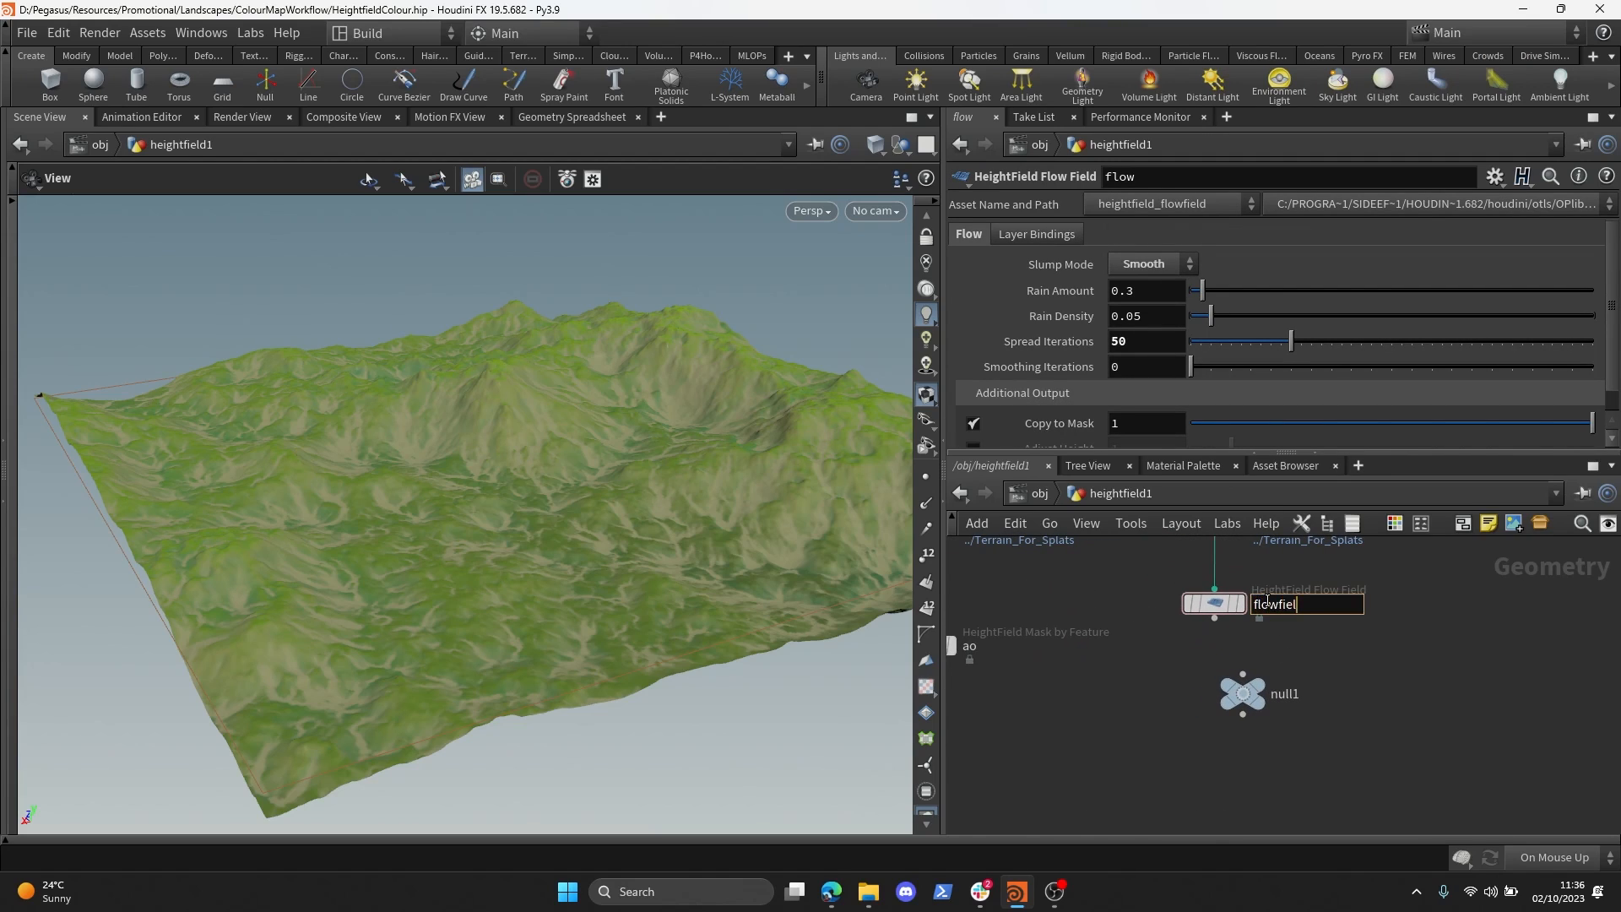
{"action": "double_click", "coordinate": [1291, 693]}
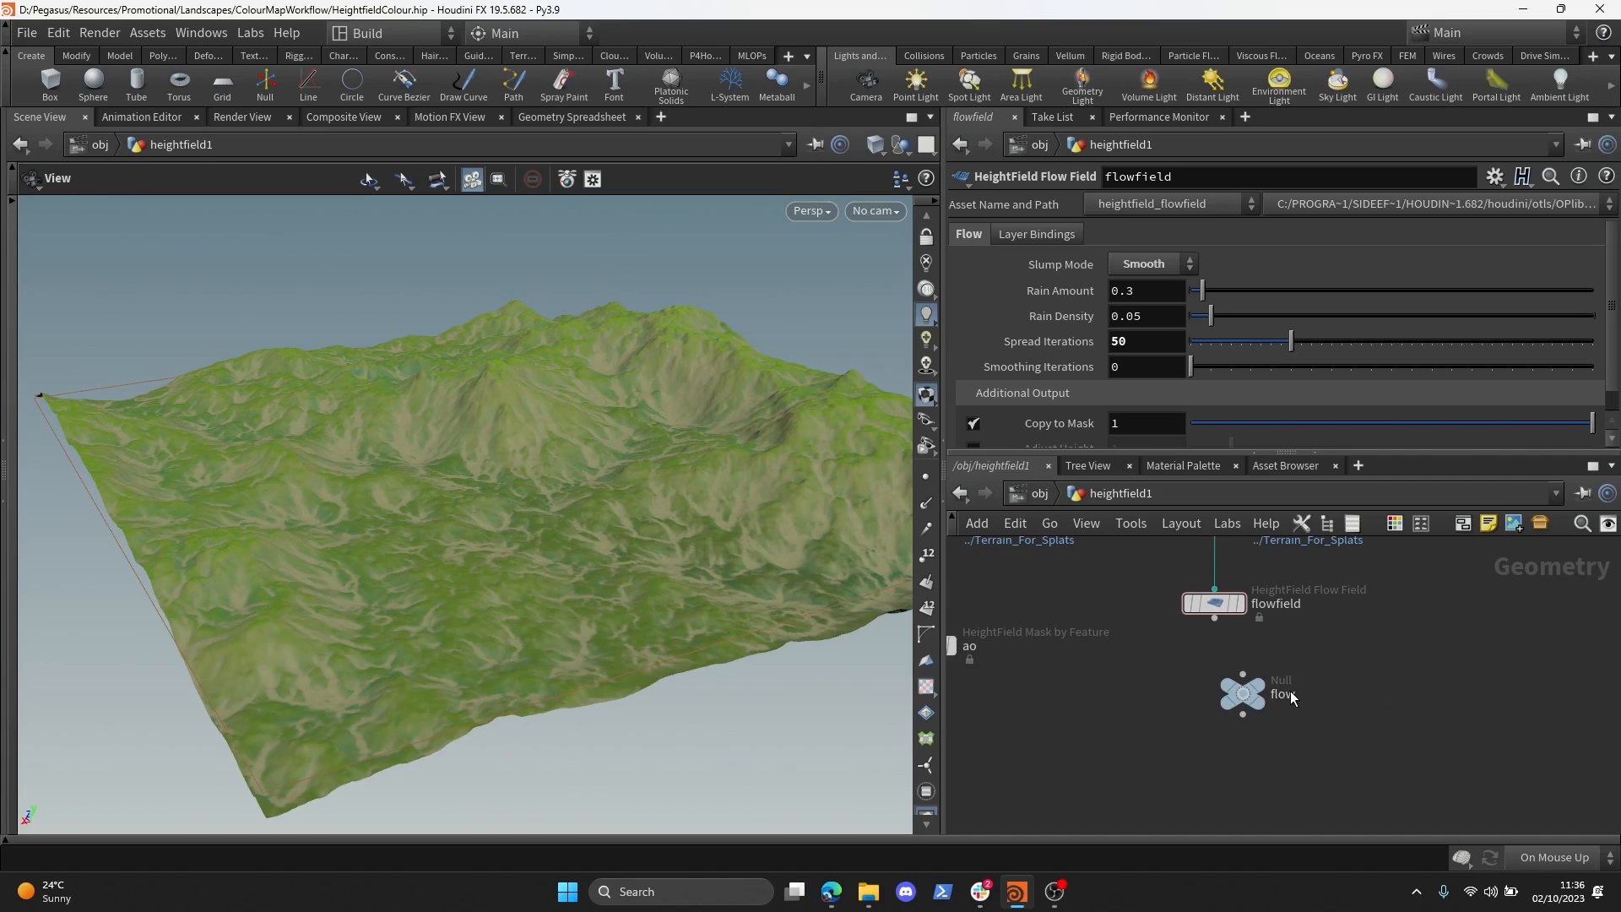
- Point object_merge10's Object 1 at the flow null (../flow) and wire flowfield into that null
{"action": "scroll", "coordinate": [1342, 691], "scroll_direction": "down", "scroll_amount": 5}
{"action": "middle_click_drag", "start_coordinate": [1199, 777], "coordinate": [1400, 624]}
{"action": "middle_click_drag", "start_coordinate": [1258, 793], "coordinate": [1297, 636]}
{"action": "scroll", "coordinate": [1265, 664], "scroll_direction": "up", "scroll_amount": 3}
{"action": "left_click_drag", "start_coordinate": [1272, 661], "coordinate": [1187, 716]}
{"action": "scroll", "coordinate": [1265, 694], "scroll_direction": "down", "scroll_amount": 5}
{"action": "middle_click_drag", "start_coordinate": [1277, 685], "coordinate": [1098, 831]}
{"action": "scroll", "coordinate": [1299, 680], "scroll_direction": "up", "scroll_amount": 6}
{"action": "left_click_drag", "start_coordinate": [1274, 656], "coordinate": [1249, 437]}
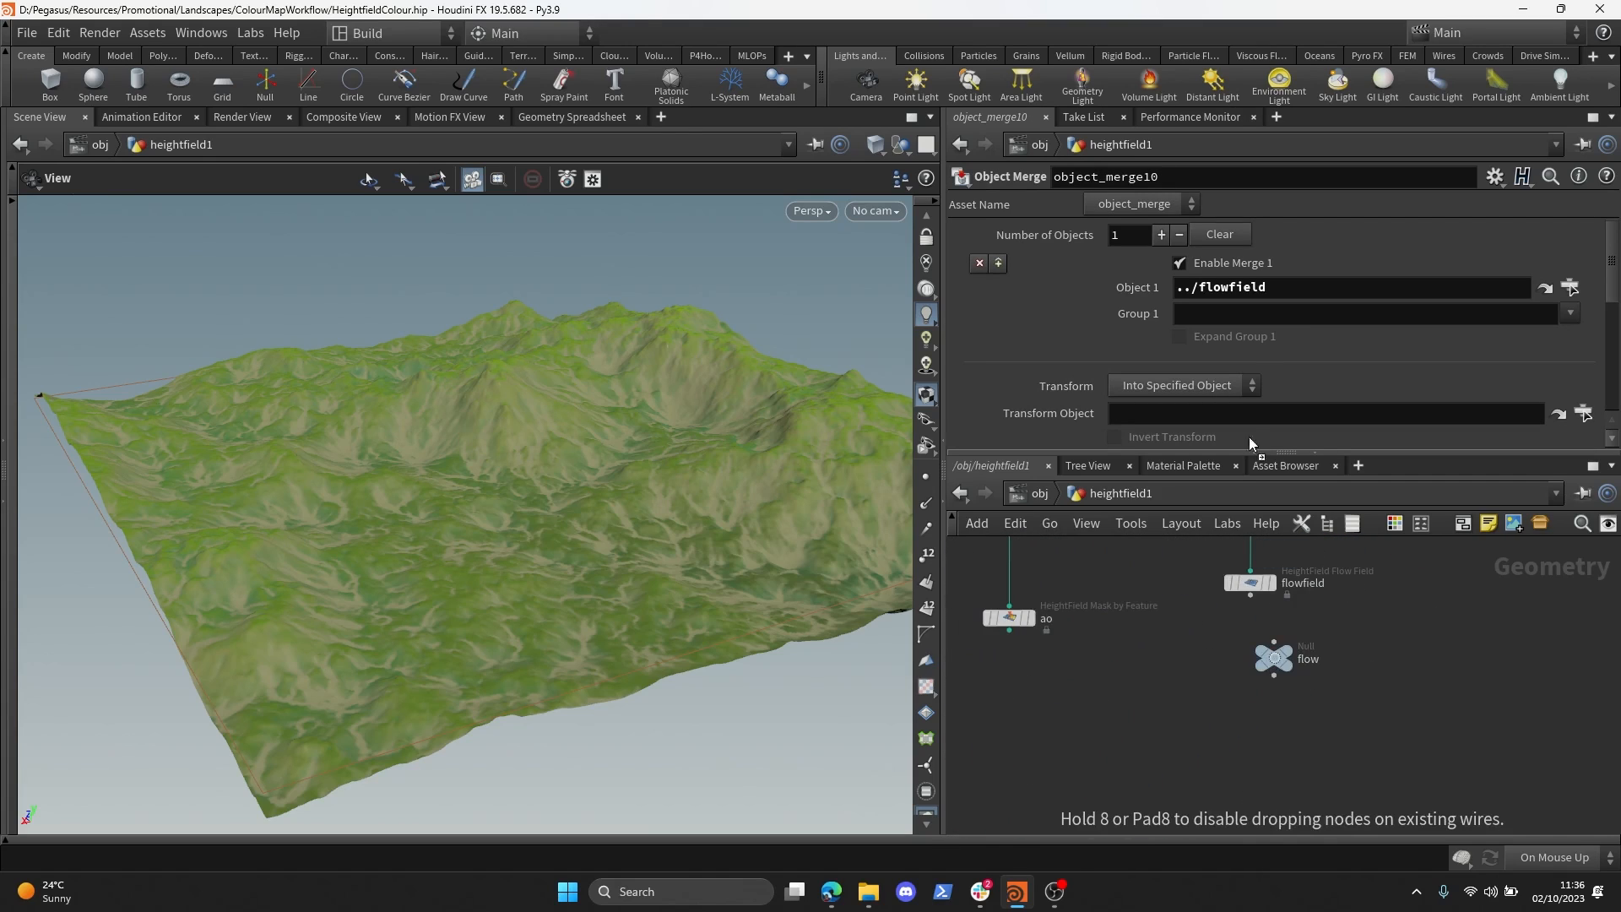
{"action": "left_click_drag", "start_coordinate": [1295, 298], "coordinate": [1296, 298]}
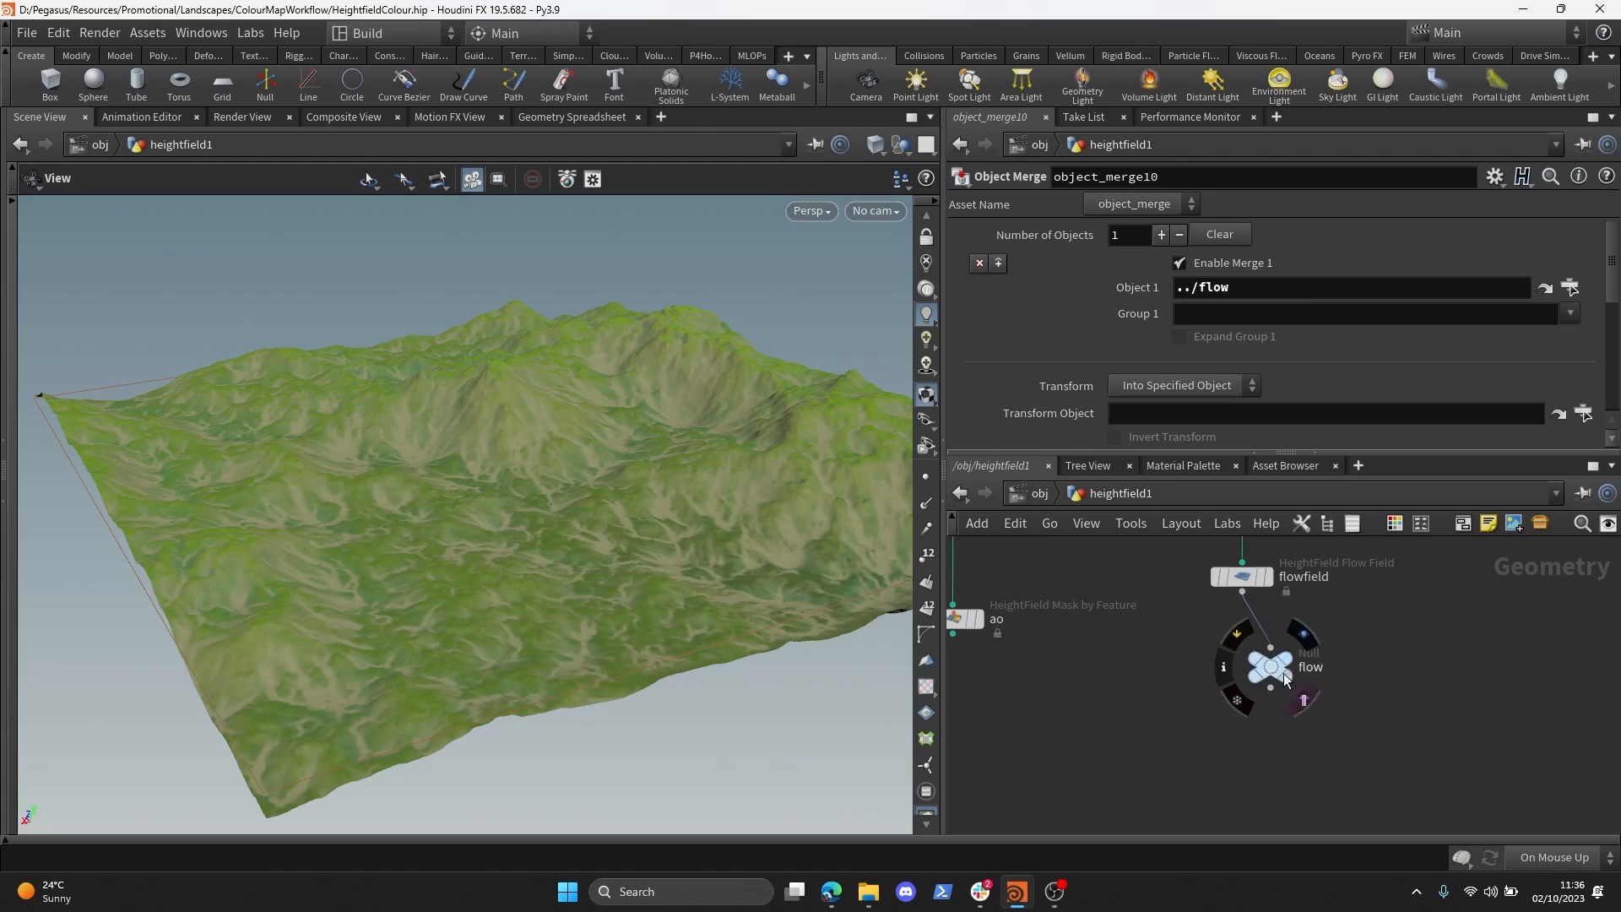
- Insert a HeightField Mask Blur between flowfield and the flow null, and set its Radius to 5.3
{"action": "scroll", "coordinate": [1297, 667], "scroll_direction": "down", "scroll_amount": 2}
{"action": "key", "text": "Tab"}
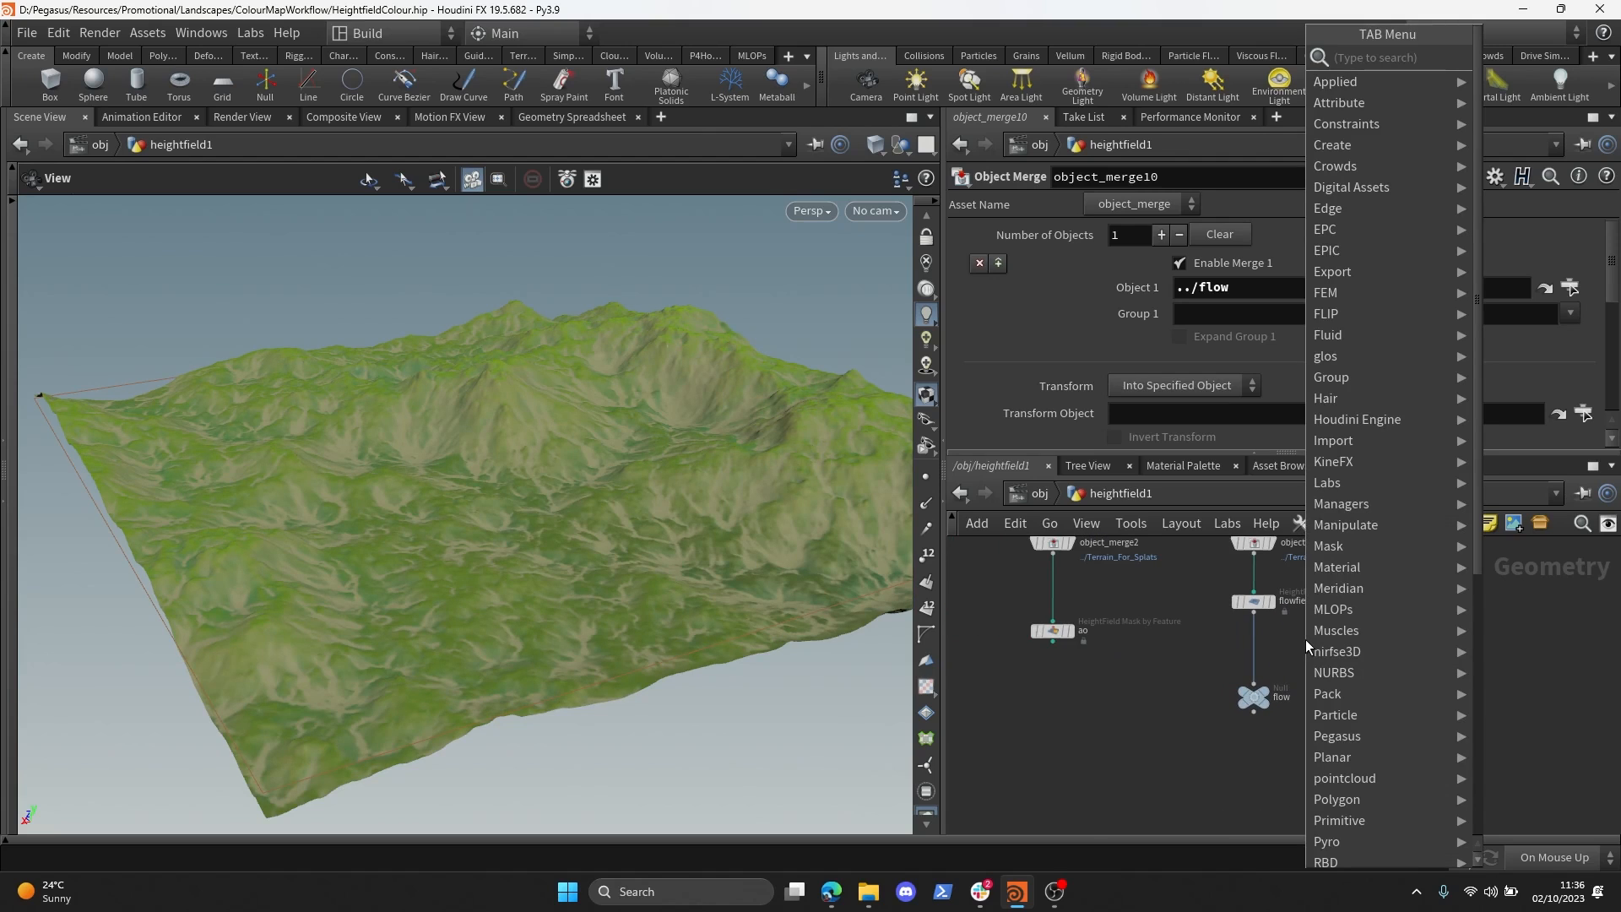
{"action": "type", "text": "mask by feature"}
{"action": "key", "text": "Return"}
{"action": "left_click", "coordinate": [1291, 635]}
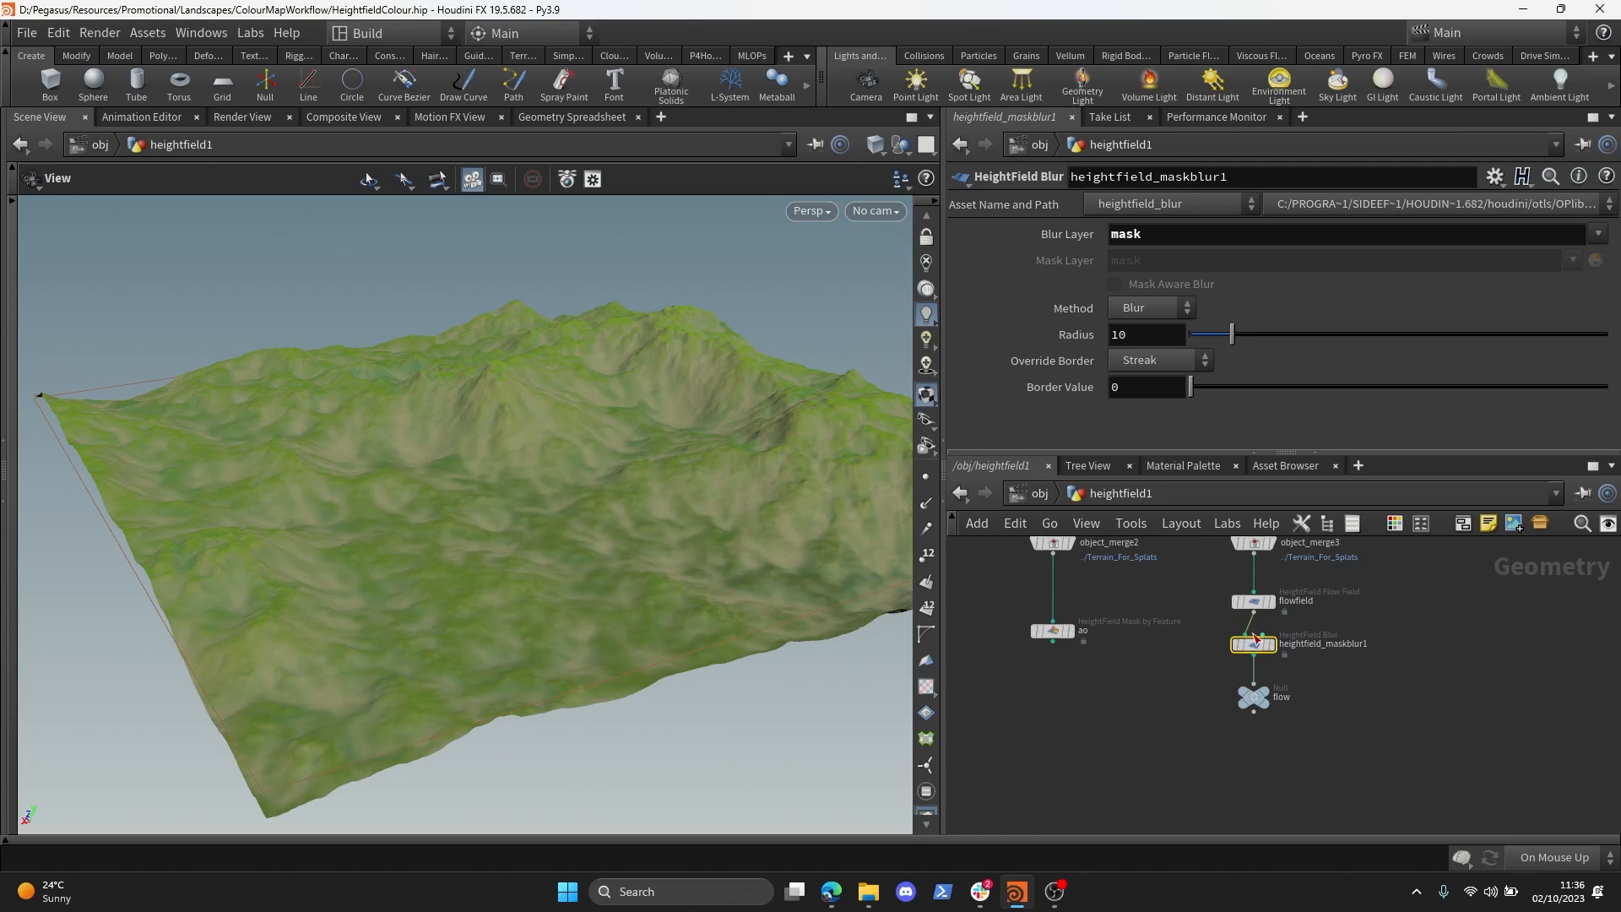
{"action": "scroll", "coordinate": [702, 561], "scroll_direction": "up", "scroll_amount": 3}
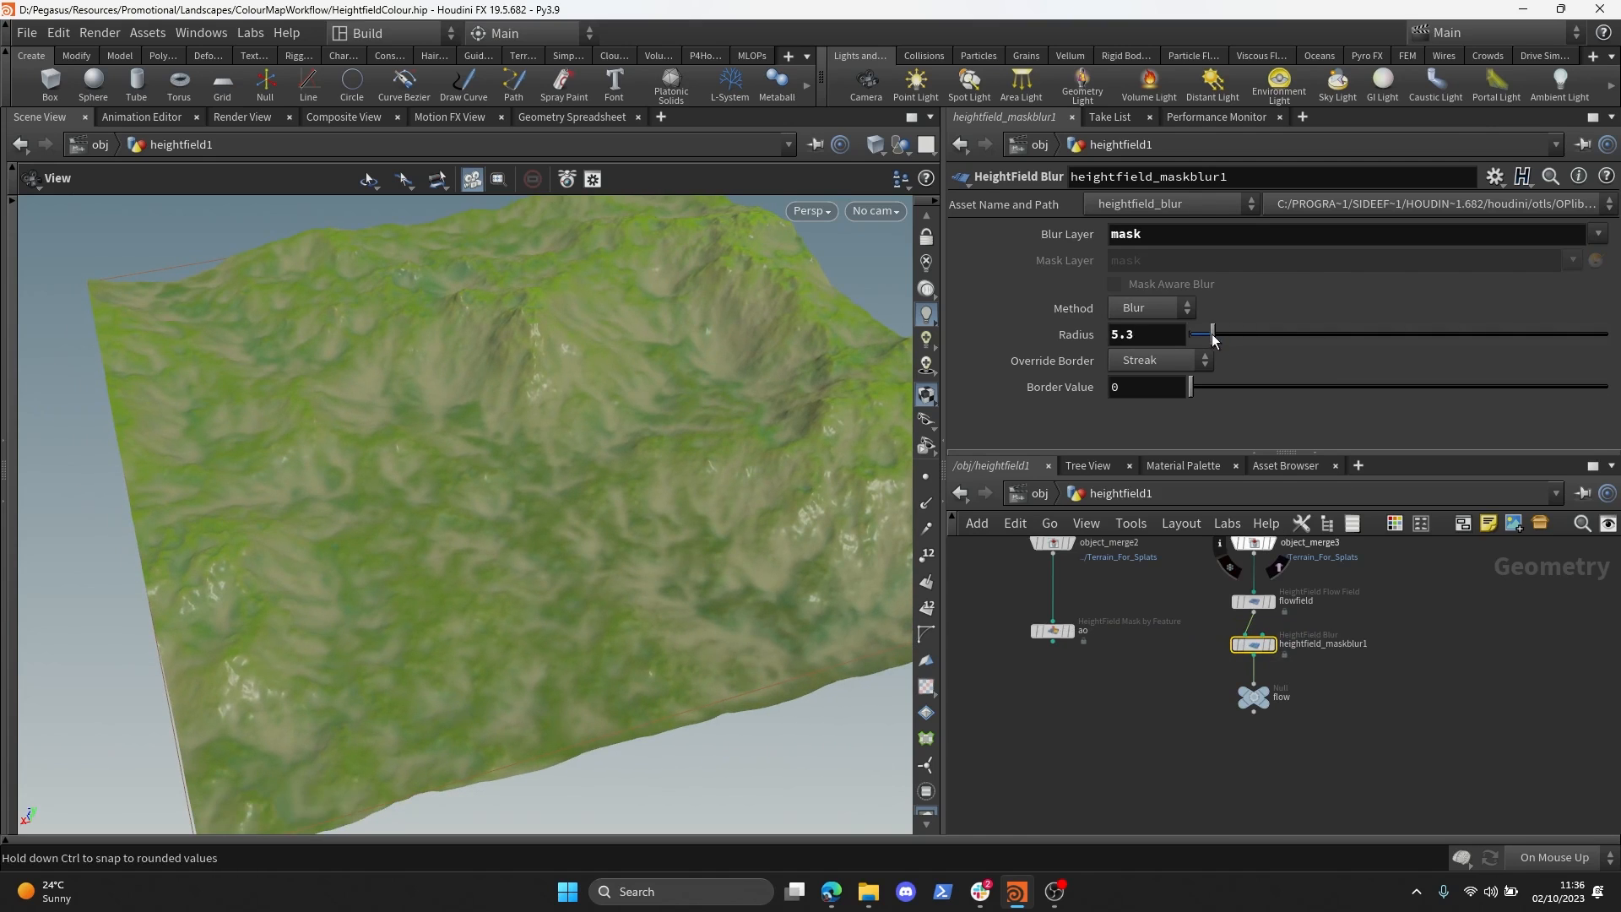
{"action": "left_click_drag", "start_coordinate": [591, 498], "coordinate": [810, 355]}
{"action": "scroll", "coordinate": [1258, 684], "scroll_direction": "up", "scroll_amount": 2}
- Insert a HeightField Remap between heightfield_maskblur1 and the flow null
{"action": "scroll", "coordinate": [1266, 688], "scroll_direction": "up", "scroll_amount": 1}
{"action": "key", "text": "Tab"}
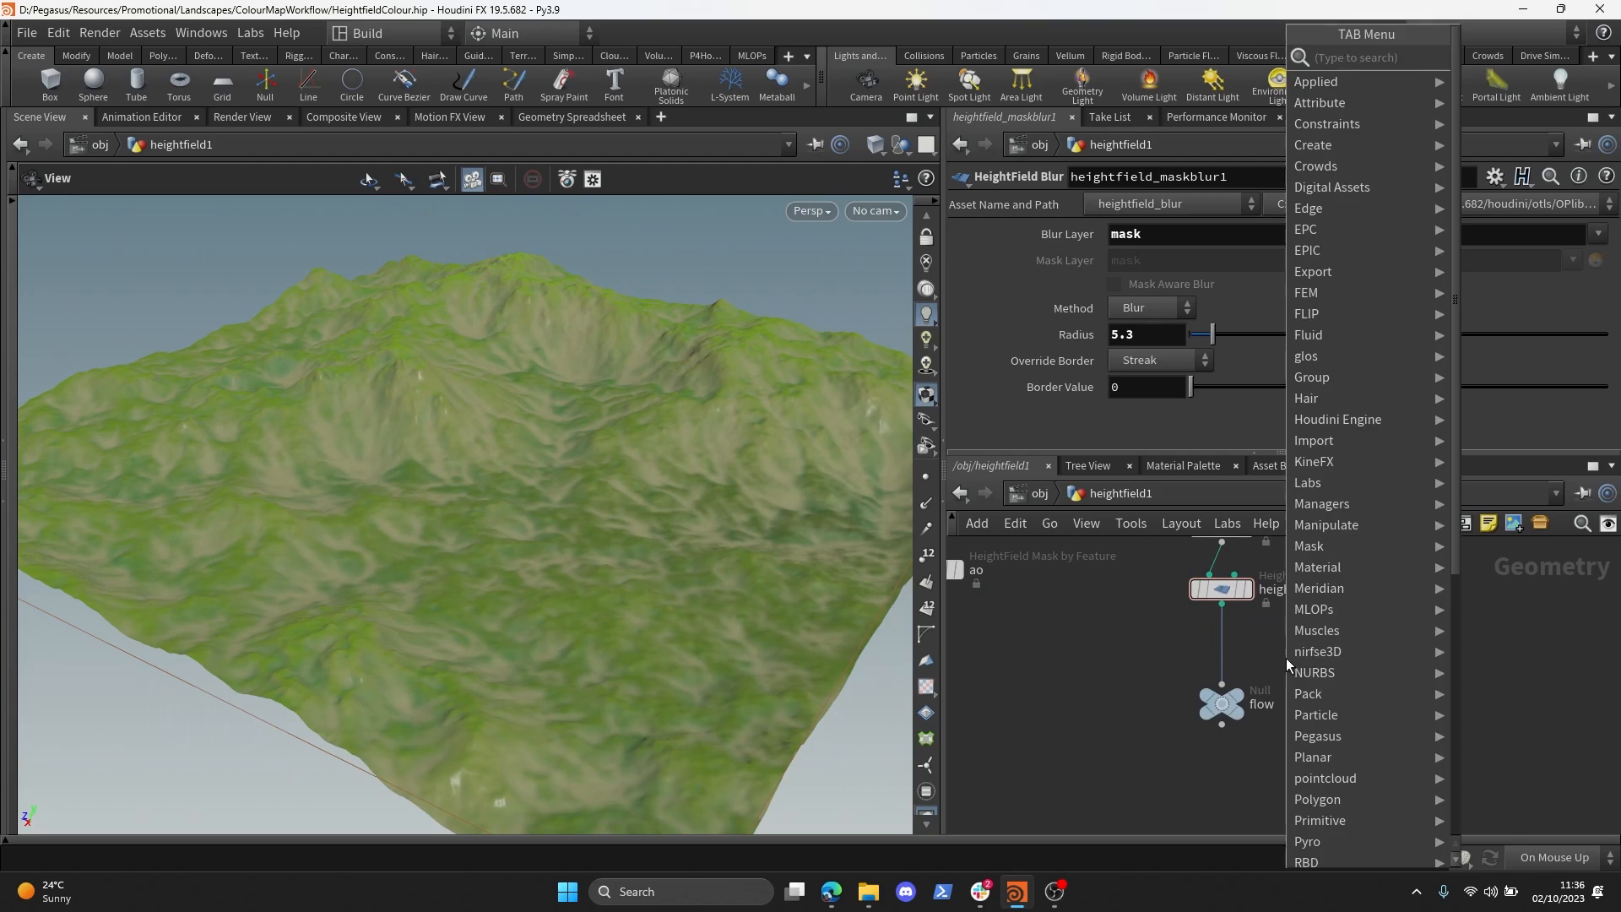
{"action": "type", "text": "hf remap"}
{"action": "key", "text": "Return"}
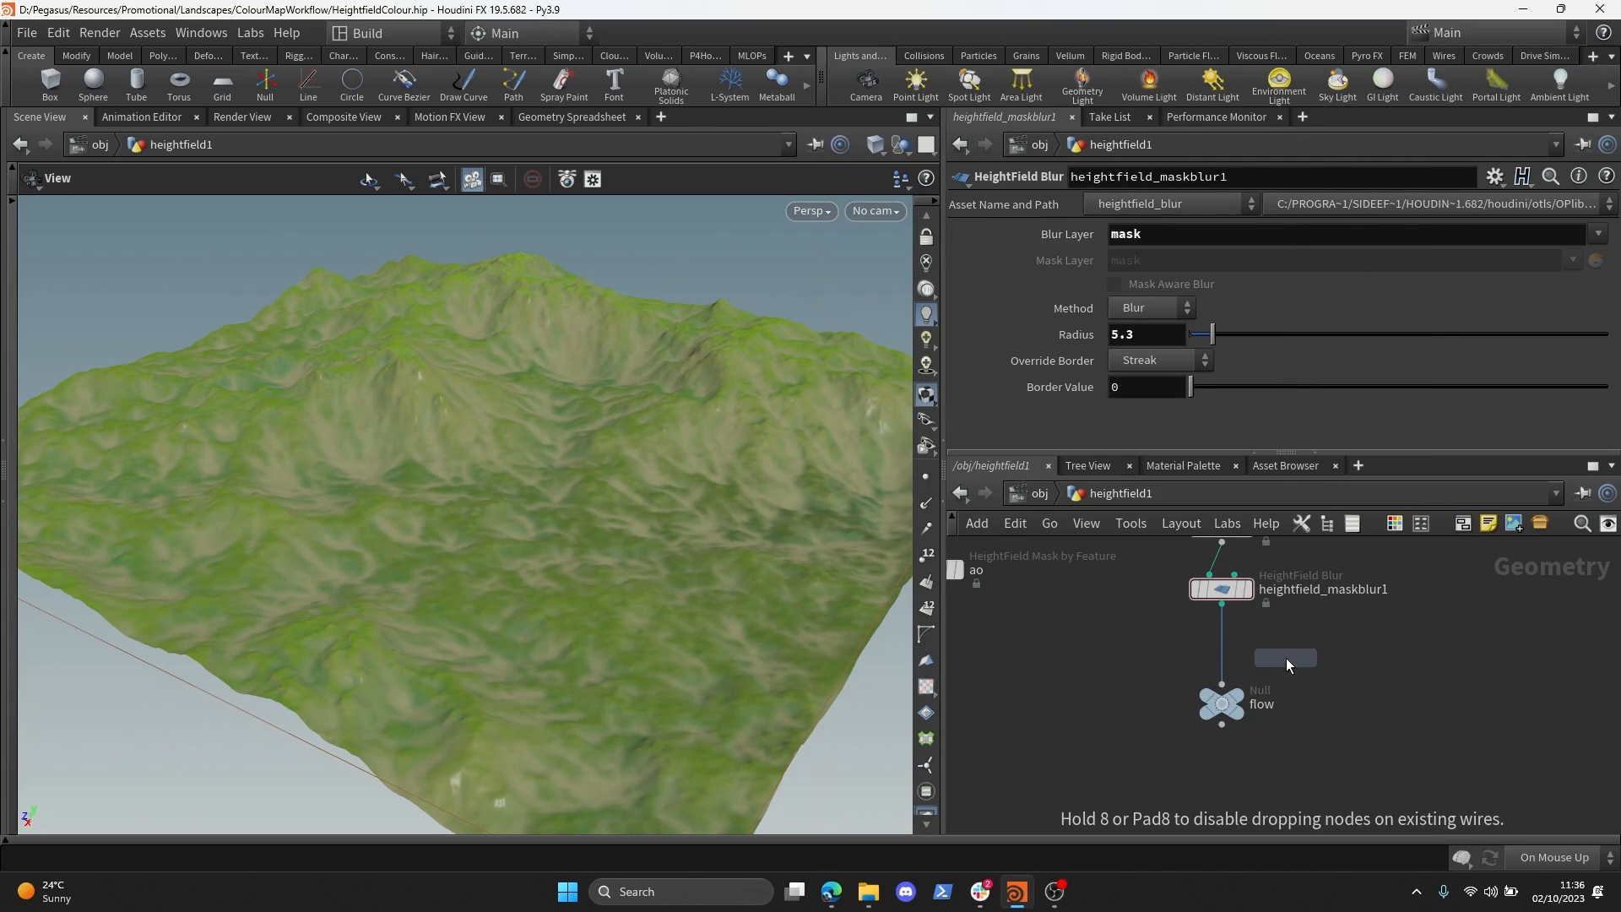
{"action": "left_click", "coordinate": [1266, 655]}
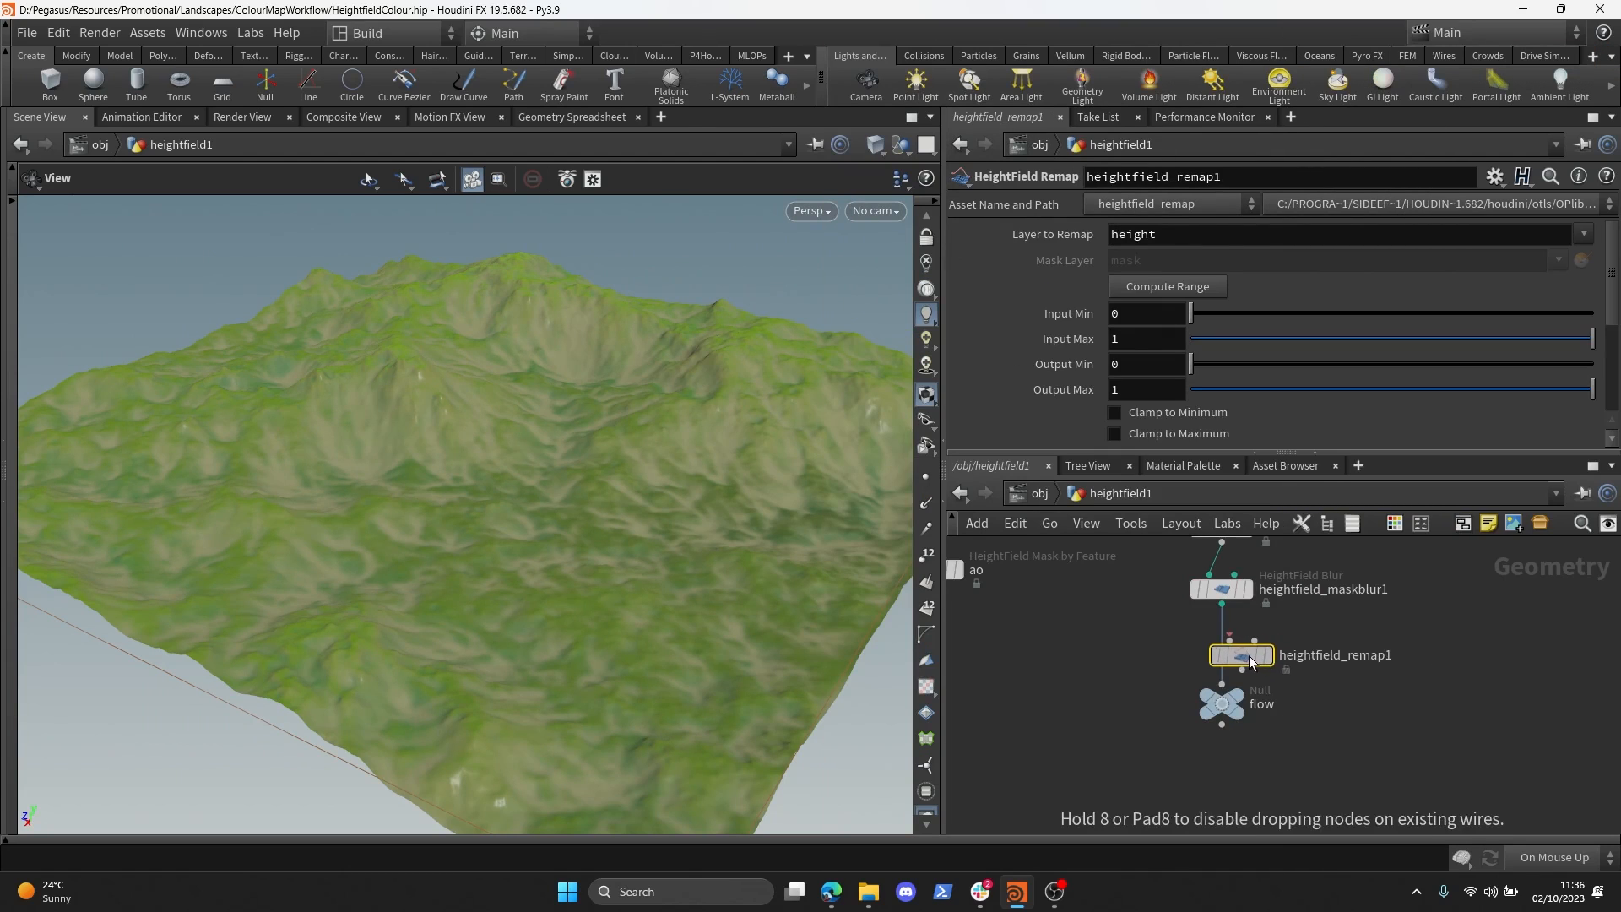
- Set heightfield_remap1's Layer to Remap to mask and compute its range
{"action": "double_click", "coordinate": [1162, 239]}
{"action": "type", "text": "mask"}
{"action": "key", "text": "Return"}
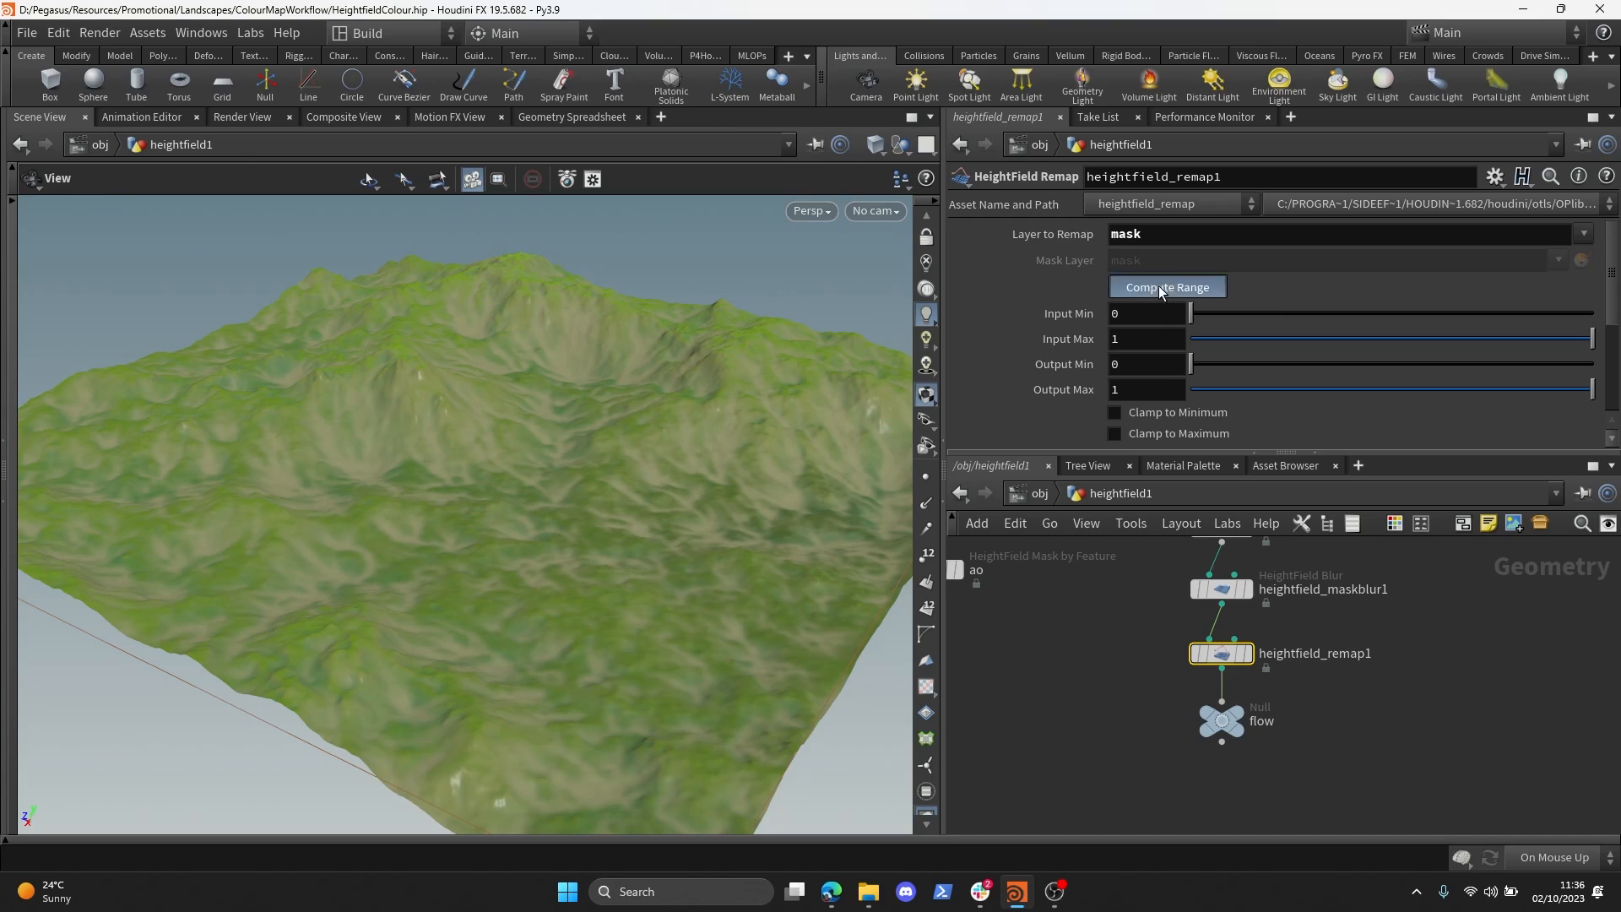
{"action": "left_click", "coordinate": [1162, 287]}
- Try a sharp falloff preset on heightfield_remap1's Remap ramp and shift its first point along the curve
{"action": "scroll", "coordinate": [1001, 353], "scroll_direction": "down", "scroll_amount": 4}
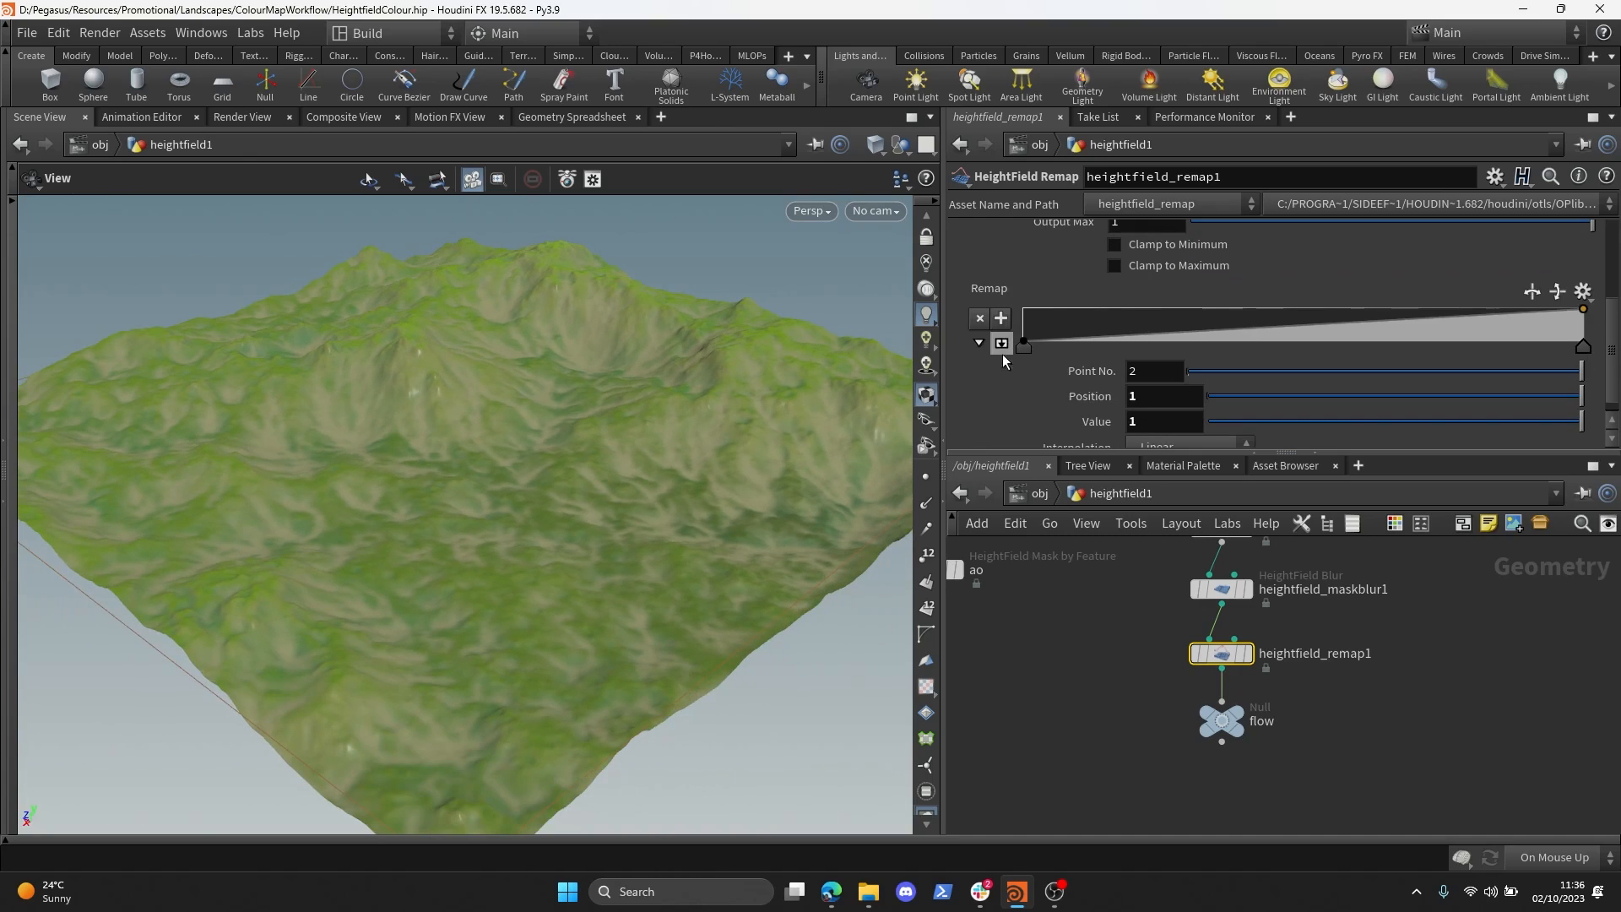
{"action": "left_click", "coordinate": [1575, 294]}
{"action": "left_click", "coordinate": [1568, 381]}
{"action": "left_click_drag", "start_coordinate": [1027, 348], "coordinate": [1183, 348]}
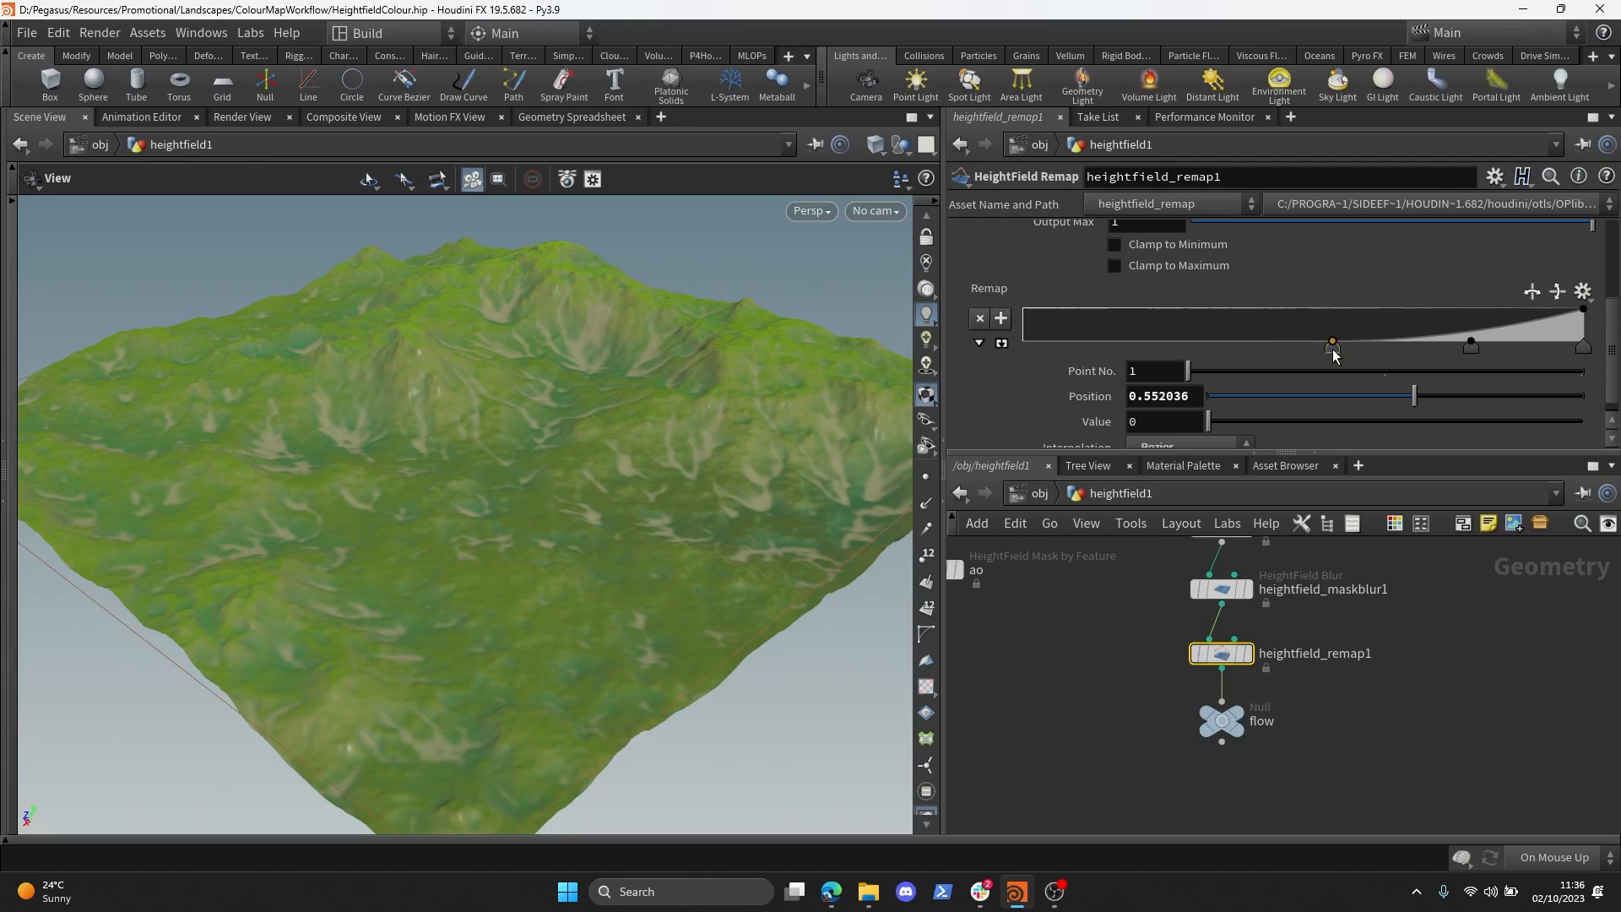
{"action": "left_click_drag", "start_coordinate": [1159, 353], "coordinate": [1067, 353]}
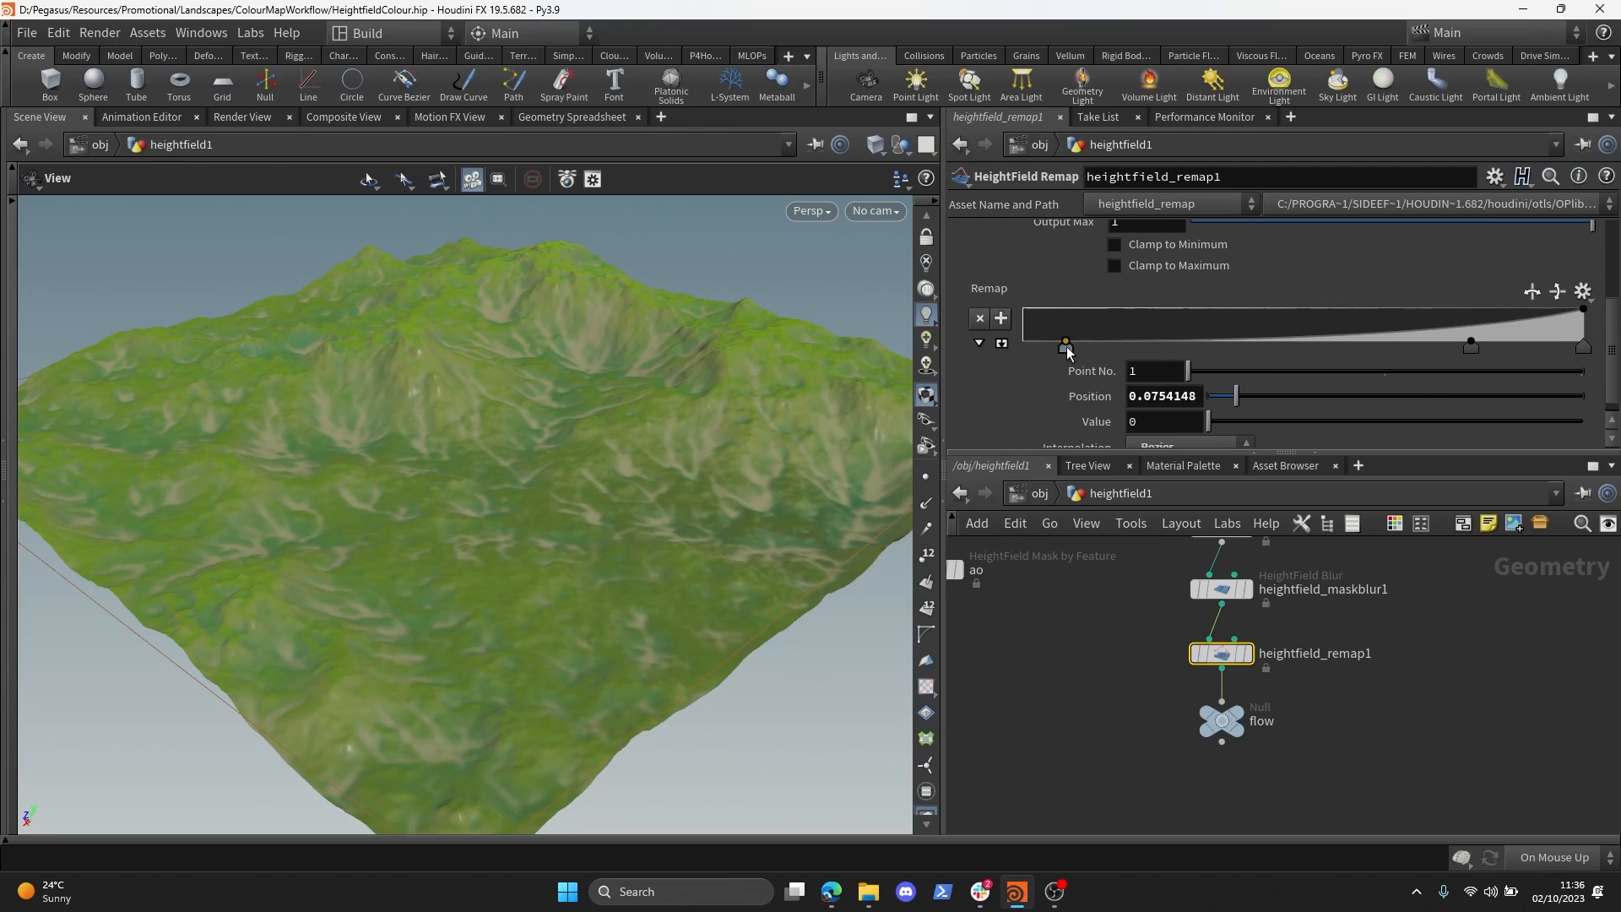
- Apply the Smooth preset to heightfield_remap1's Remap ramp
{"action": "left_click", "coordinate": [1582, 296]}
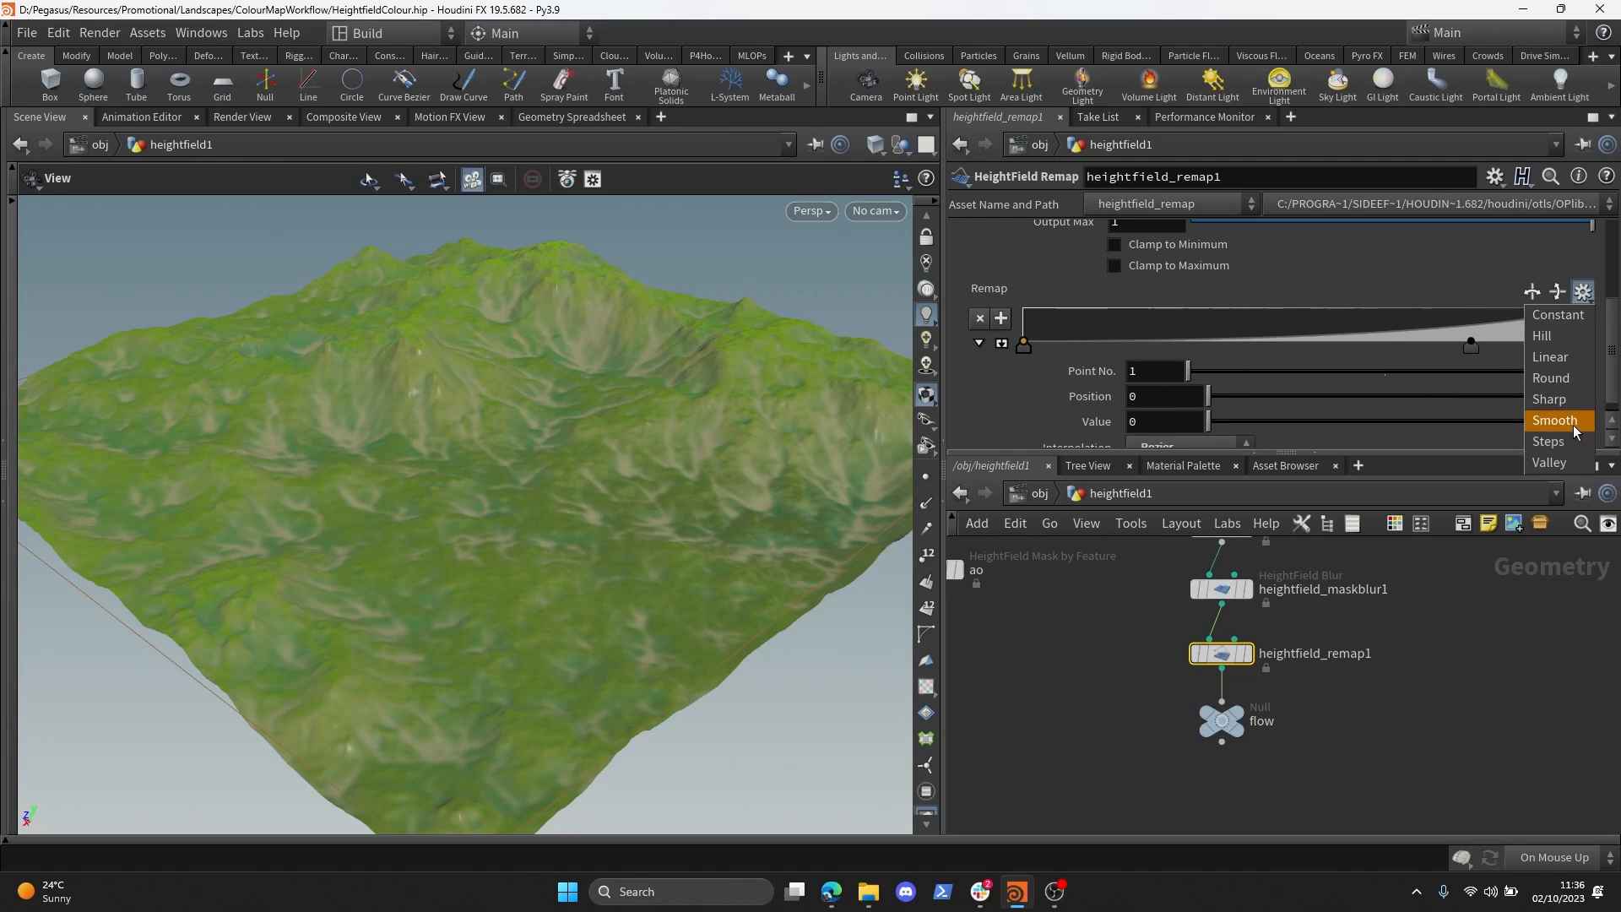
{"action": "left_click", "coordinate": [1573, 421]}
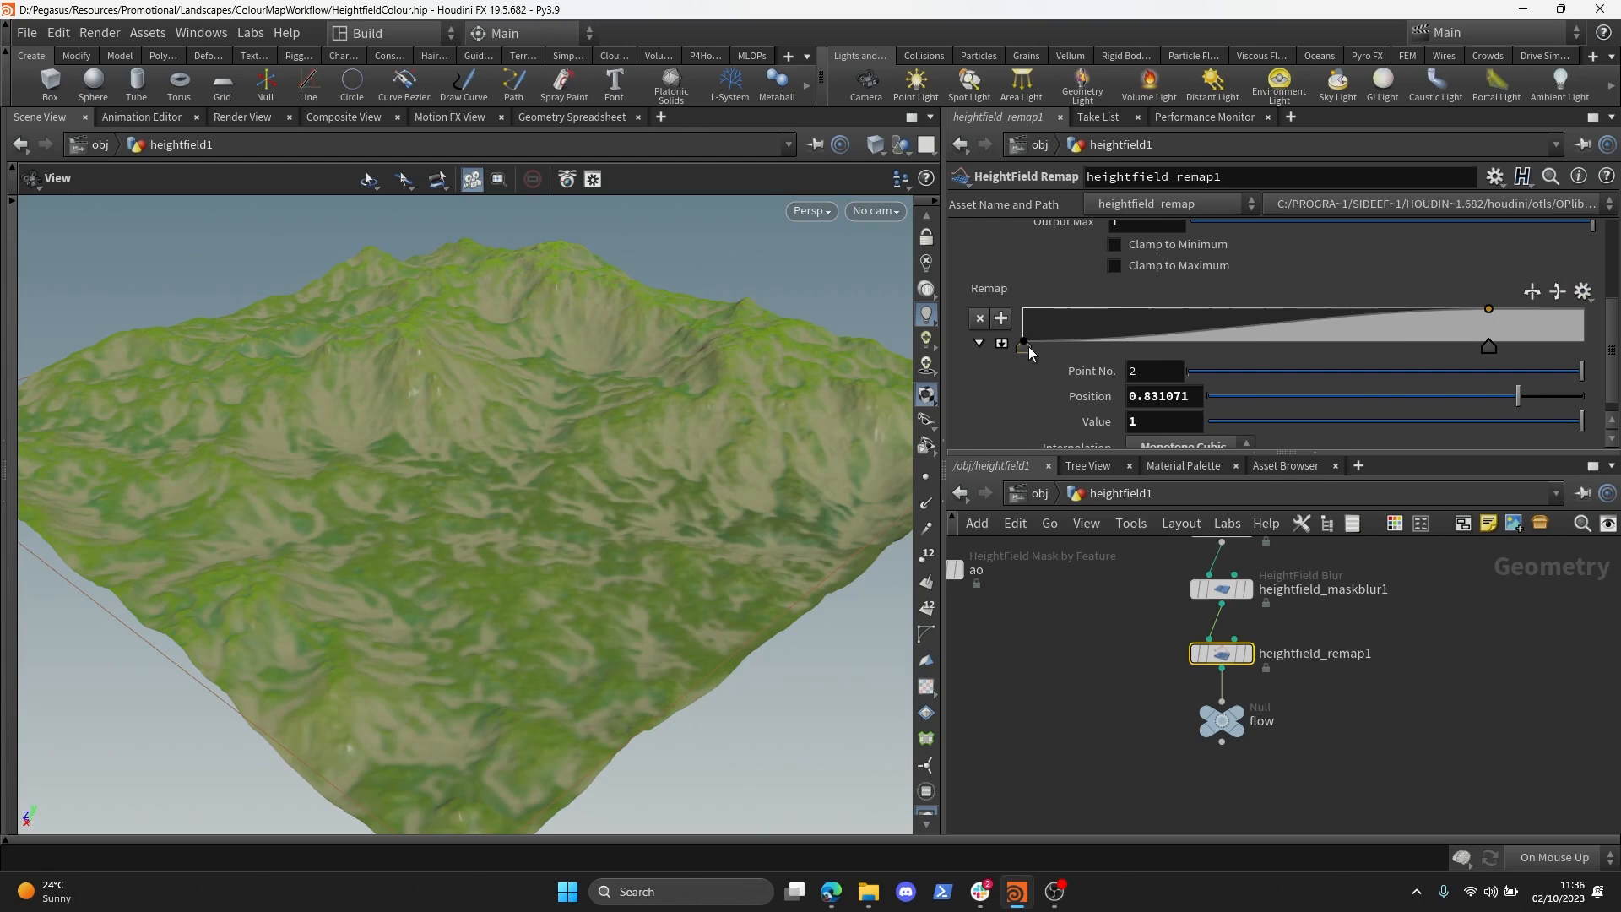
- Try tightening the smooth Remap ramp with its first point at position 0.180995 and its last point at 0.624434
{"action": "mouse_move", "coordinate": [1029, 353]}
{"action": "left_mouse_down"}
{"action": "mouse_move", "coordinate": [1265, 351]}
{"action": "mouse_move", "coordinate": [1205, 345]}
{"action": "left_mouse_up"}
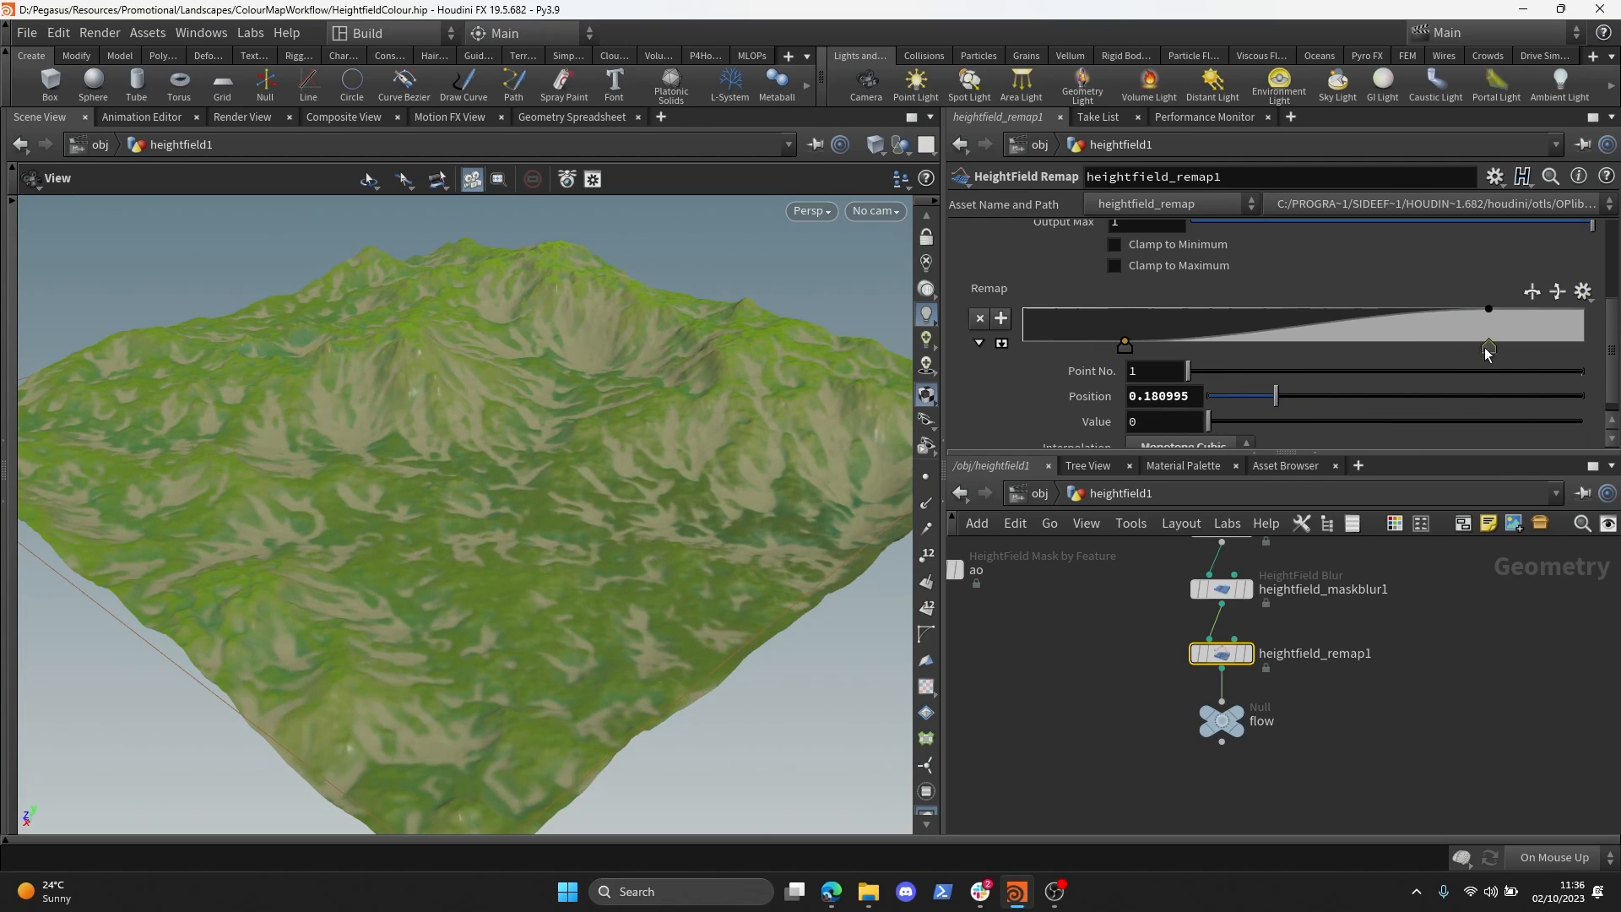
{"action": "left_click_drag", "start_coordinate": [1488, 353], "coordinate": [1374, 353]}
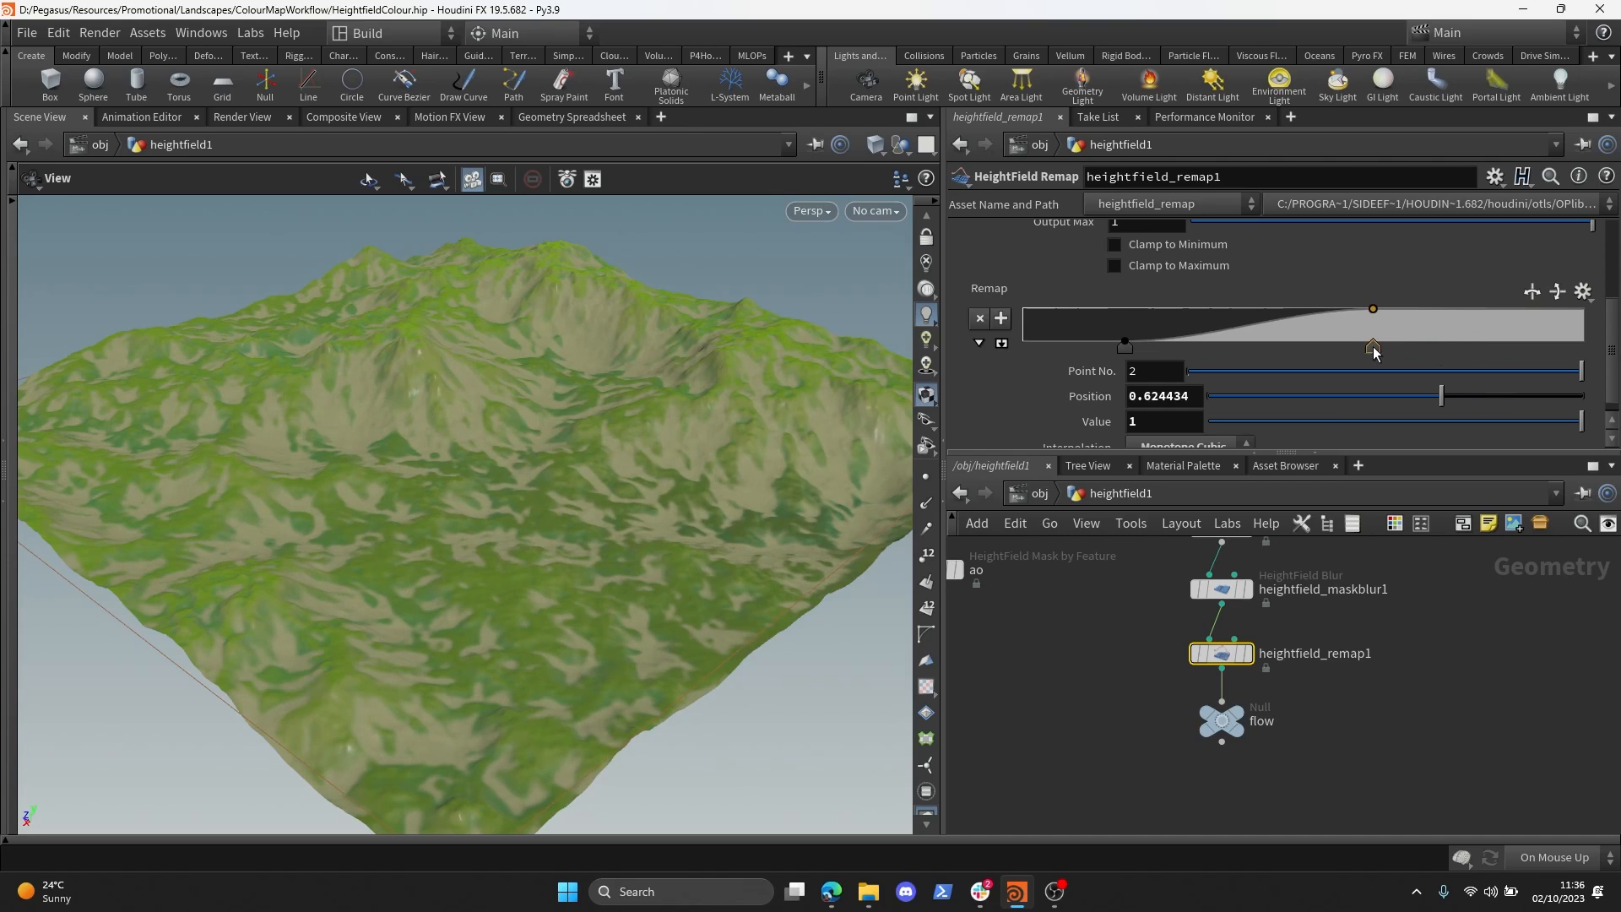
{"action": "scroll", "coordinate": [633, 441], "scroll_direction": "down", "scroll_amount": 5}
{"action": "left_click_drag", "start_coordinate": [633, 441], "coordinate": [663, 517]}
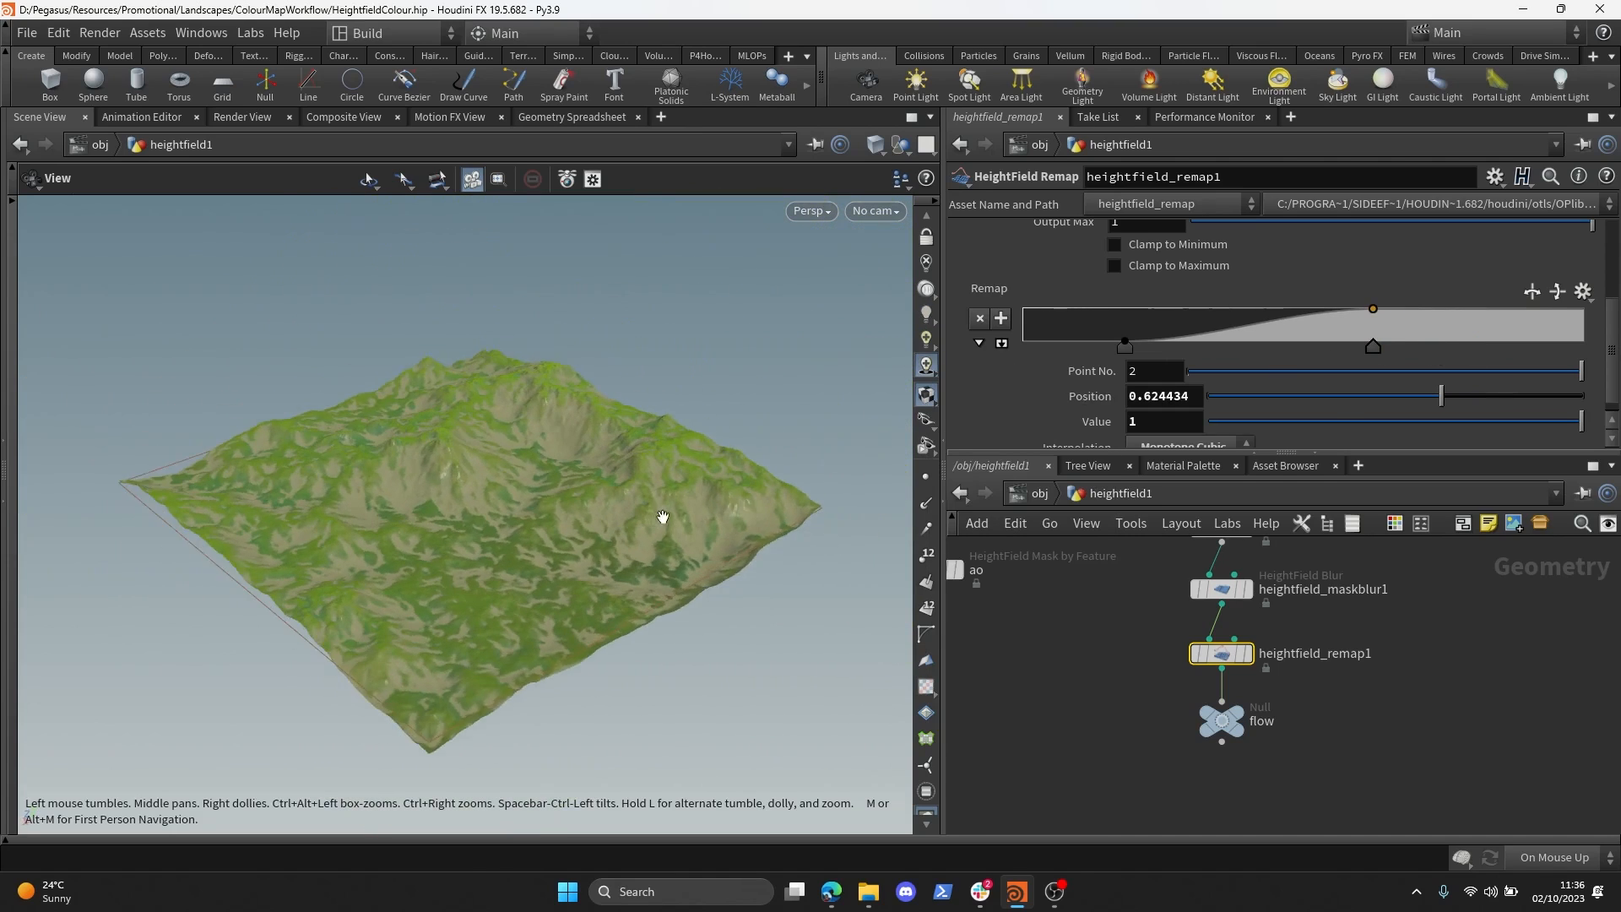
- Widen the Remap ramp to the full range, with its first point at position 0 and its last at 1
{"action": "scroll", "coordinate": [663, 516], "scroll_direction": "up", "scroll_amount": 3}
{"action": "left_click_drag", "start_coordinate": [1426, 357], "coordinate": [1517, 359]}
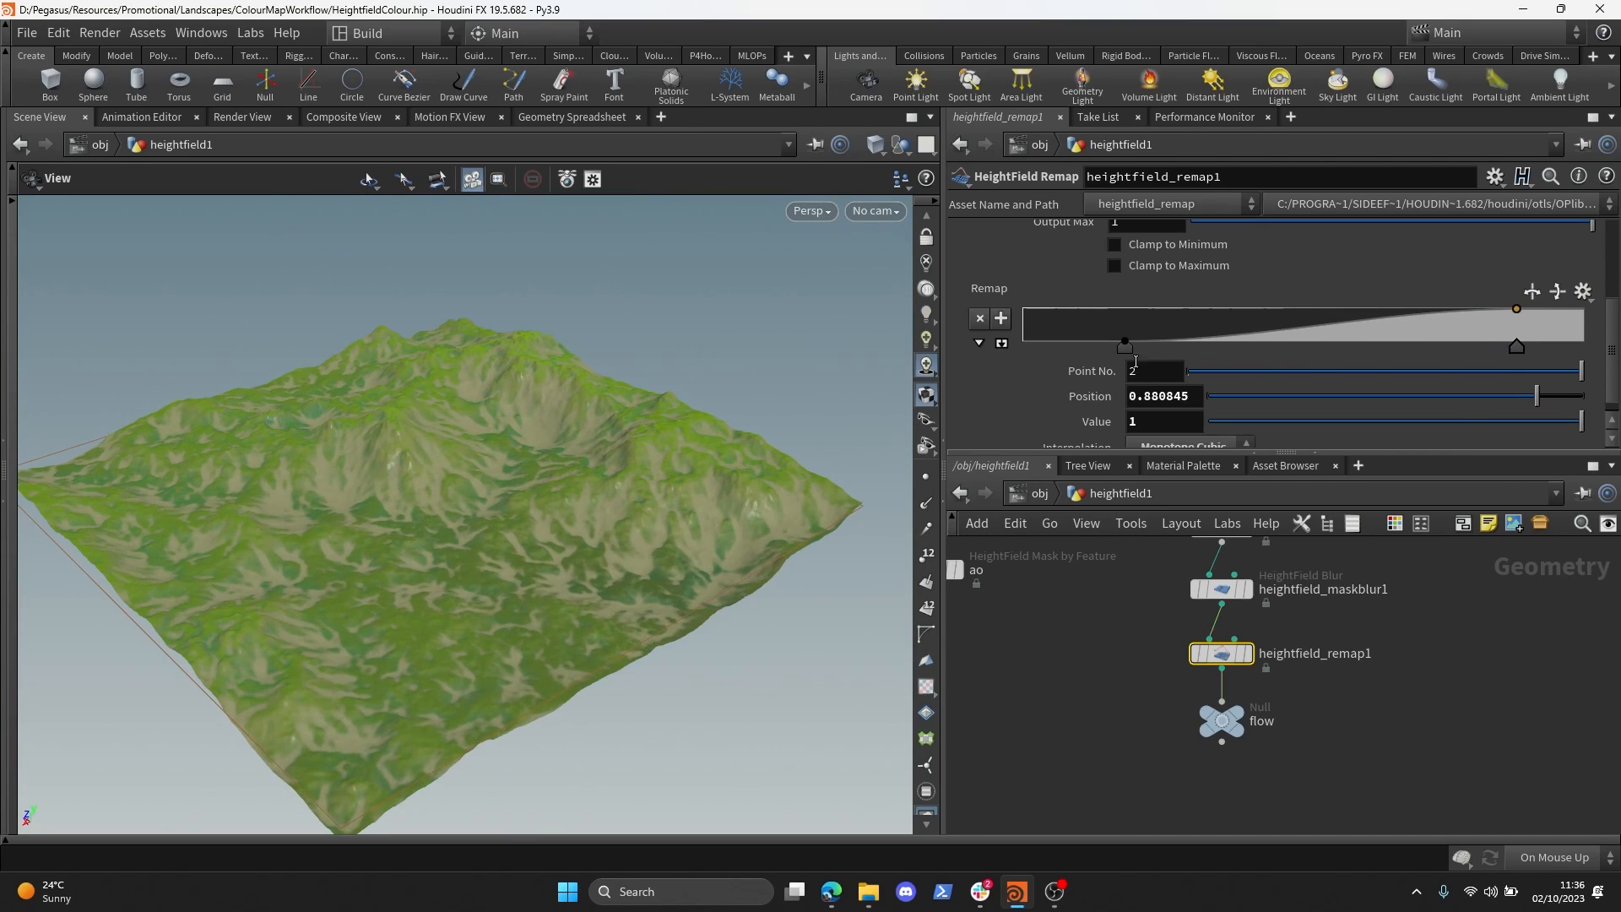
{"action": "left_click_drag", "start_coordinate": [1126, 347], "coordinate": [1023, 346]}
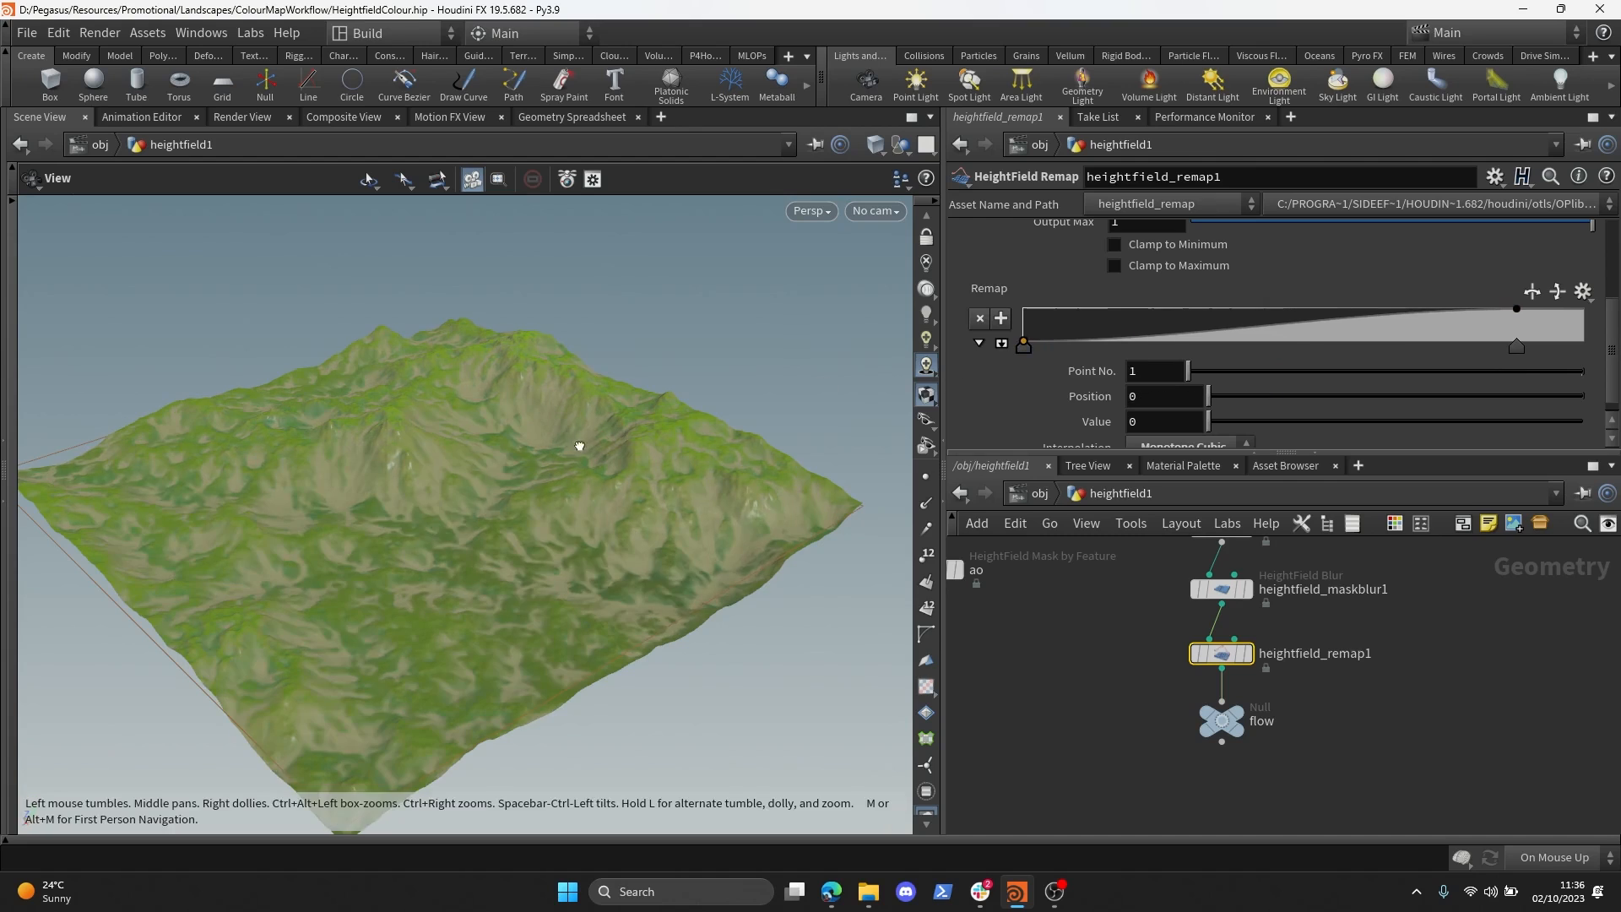
{"action": "left_click_drag", "start_coordinate": [572, 441], "coordinate": [574, 397]}
{"action": "left_click_drag", "start_coordinate": [1517, 348], "coordinate": [1583, 346]}
- Examine the tinted terrain from several angles alongside the tinting chain and tinting3's Colour settings
{"action": "left_click_drag", "start_coordinate": [507, 451], "coordinate": [667, 540]}
{"action": "scroll", "coordinate": [1314, 606], "scroll_direction": "down", "scroll_amount": 5}
{"action": "scroll", "coordinate": [1266, 642], "scroll_direction": "down", "scroll_amount": 3}
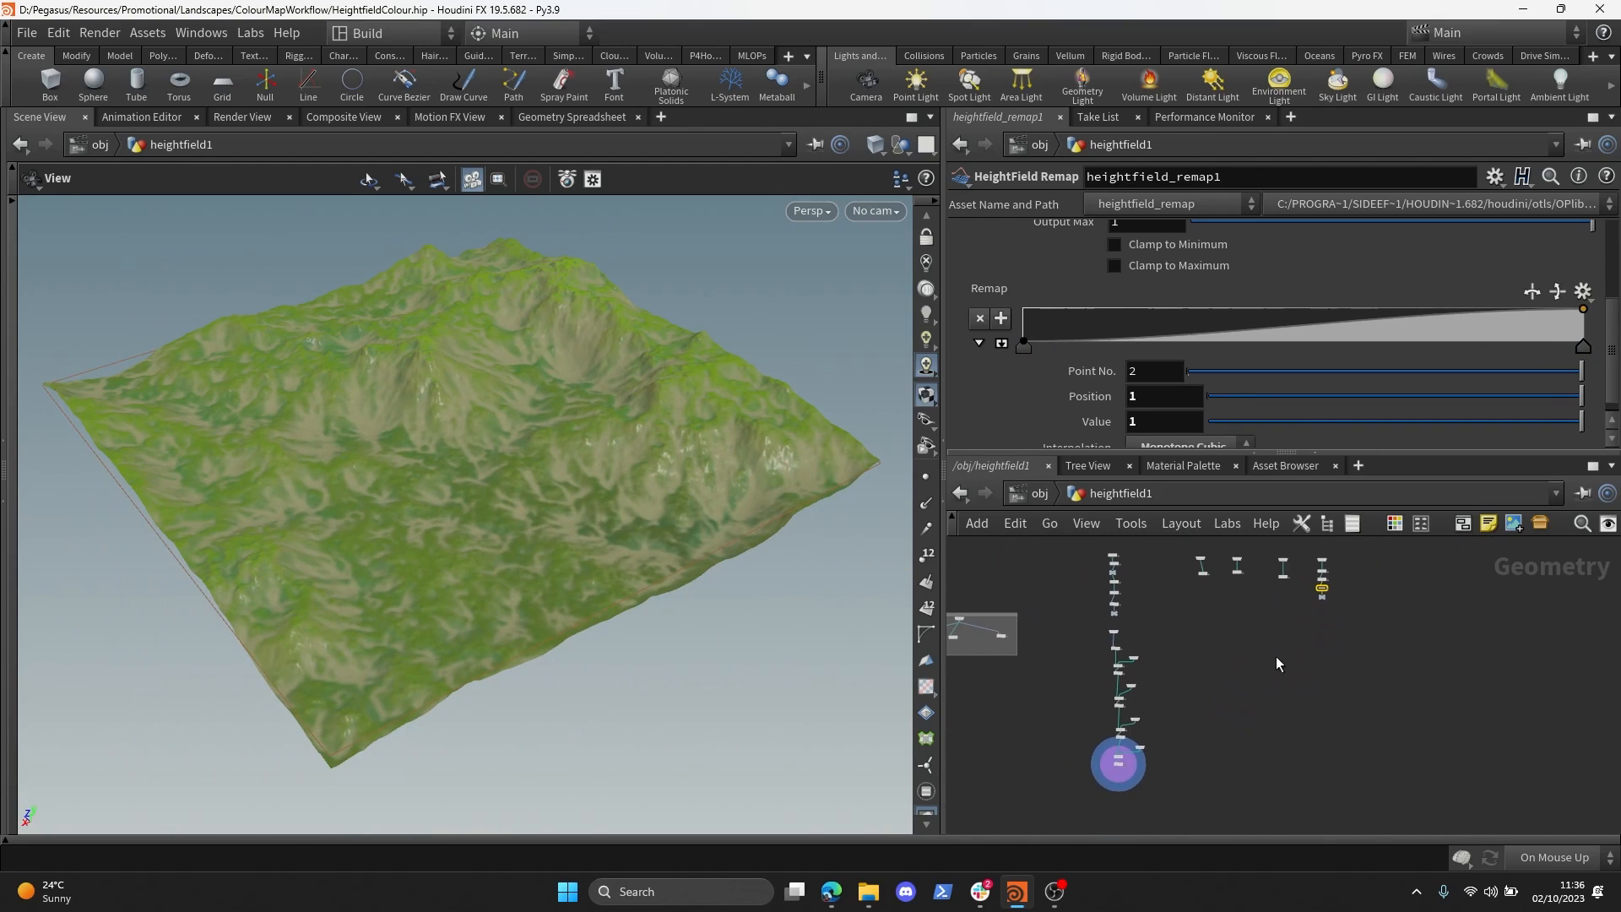
{"action": "left_click", "coordinate": [1283, 453]}
{"action": "left_click_drag", "start_coordinate": [626, 453], "coordinate": [641, 507]}
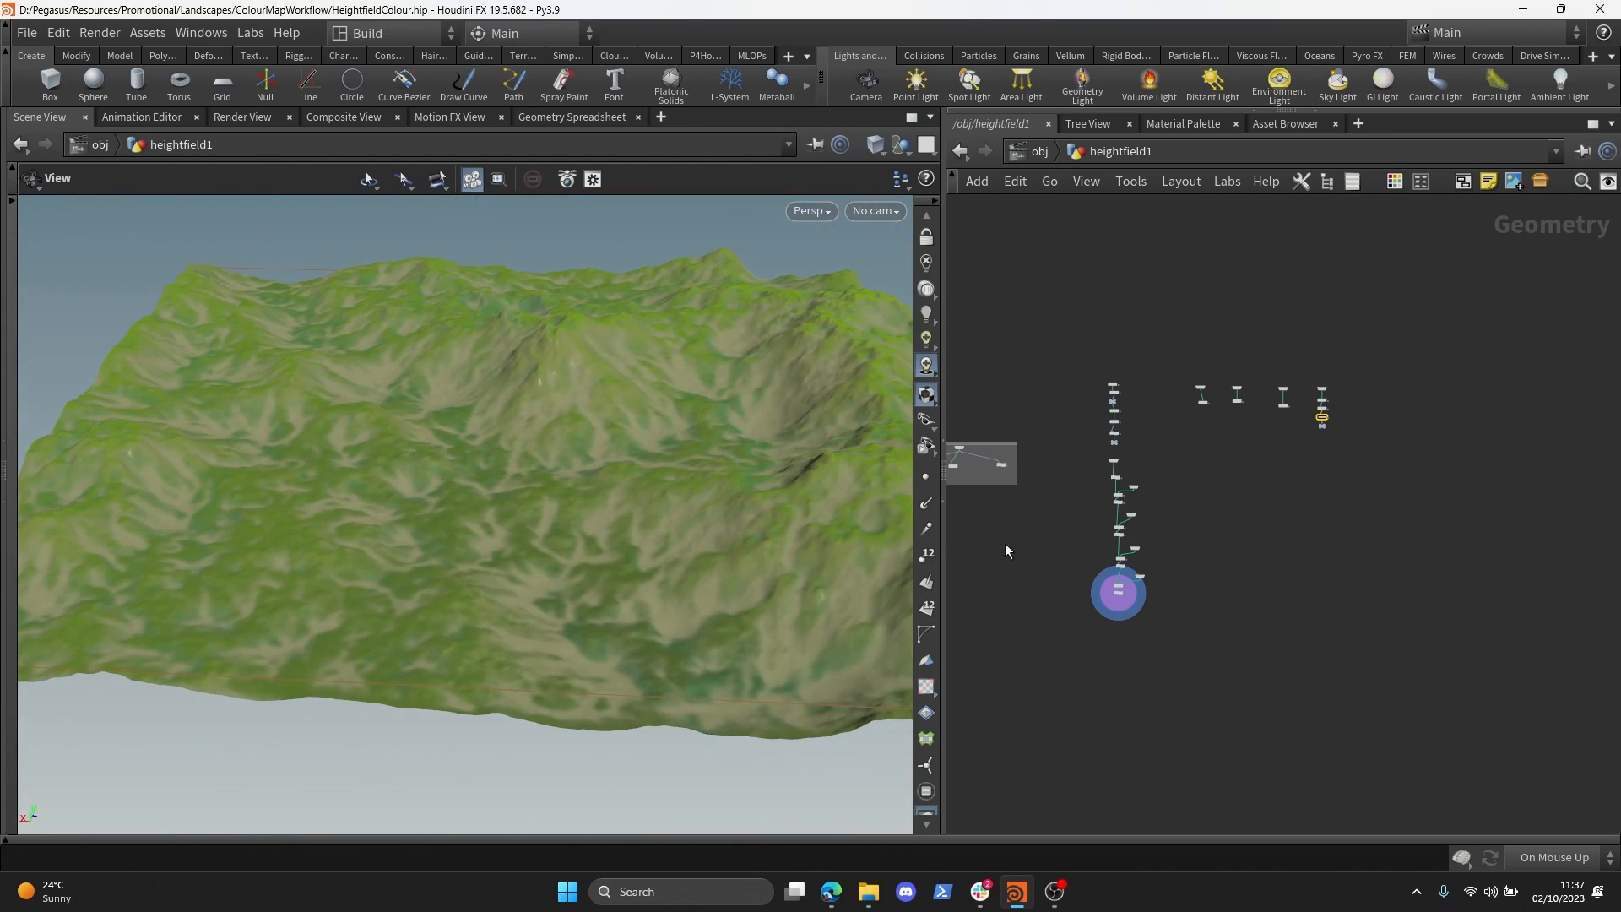
{"action": "scroll", "coordinate": [1179, 565], "scroll_direction": "up", "scroll_amount": 5}
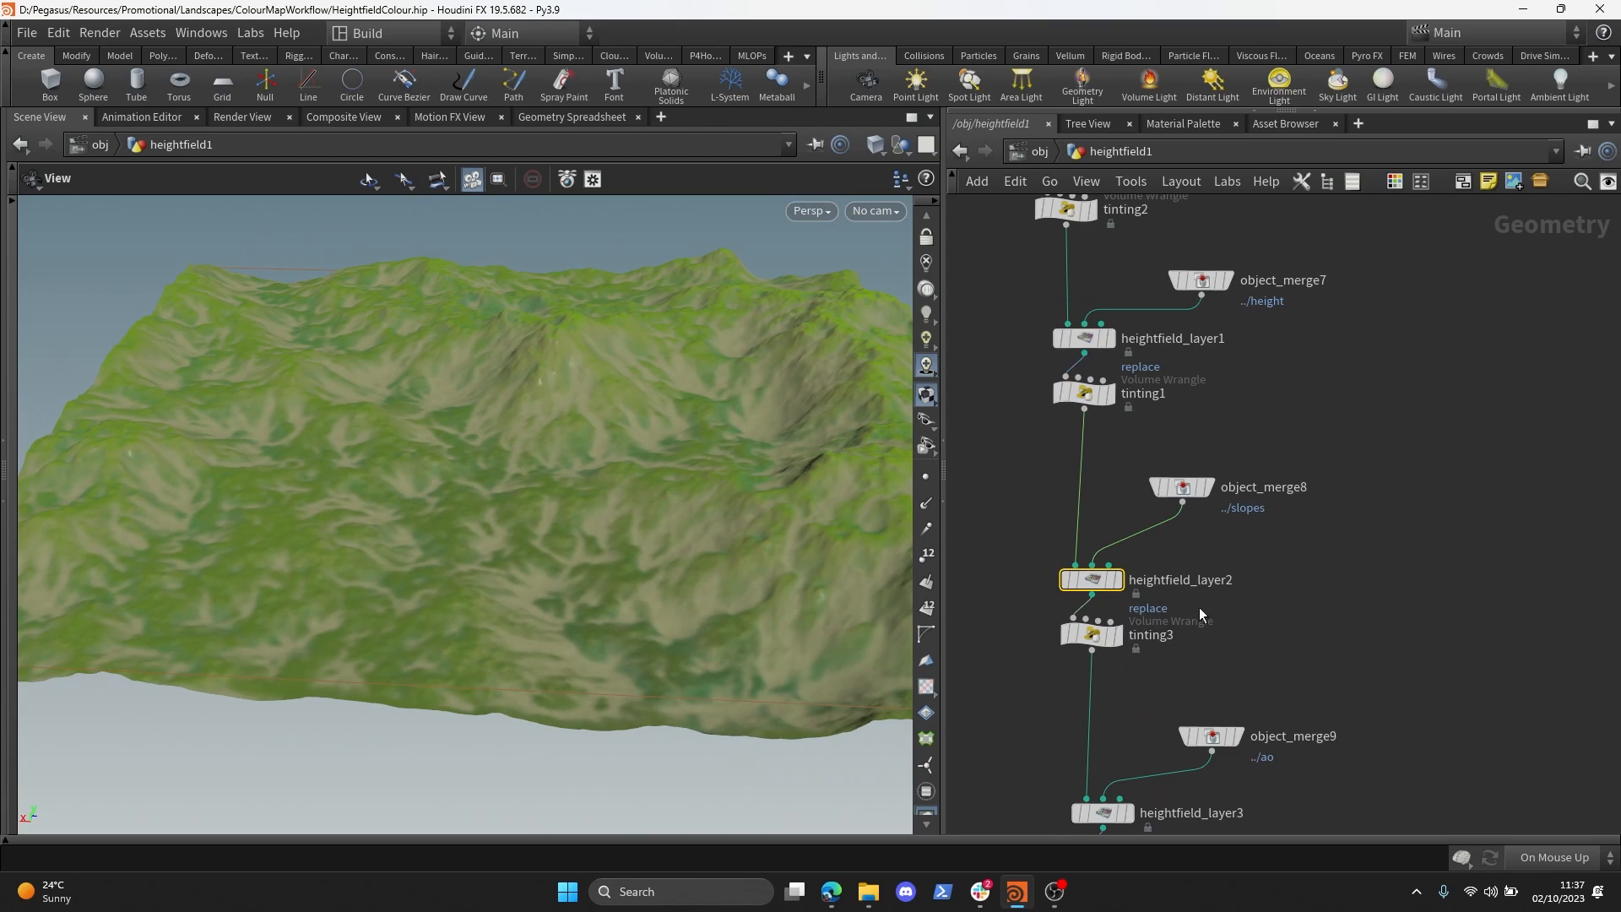
{"action": "middle_click_drag", "start_coordinate": [1200, 610], "coordinate": [1121, 573]}
{"action": "left_click_drag", "start_coordinate": [579, 470], "coordinate": [705, 455]}
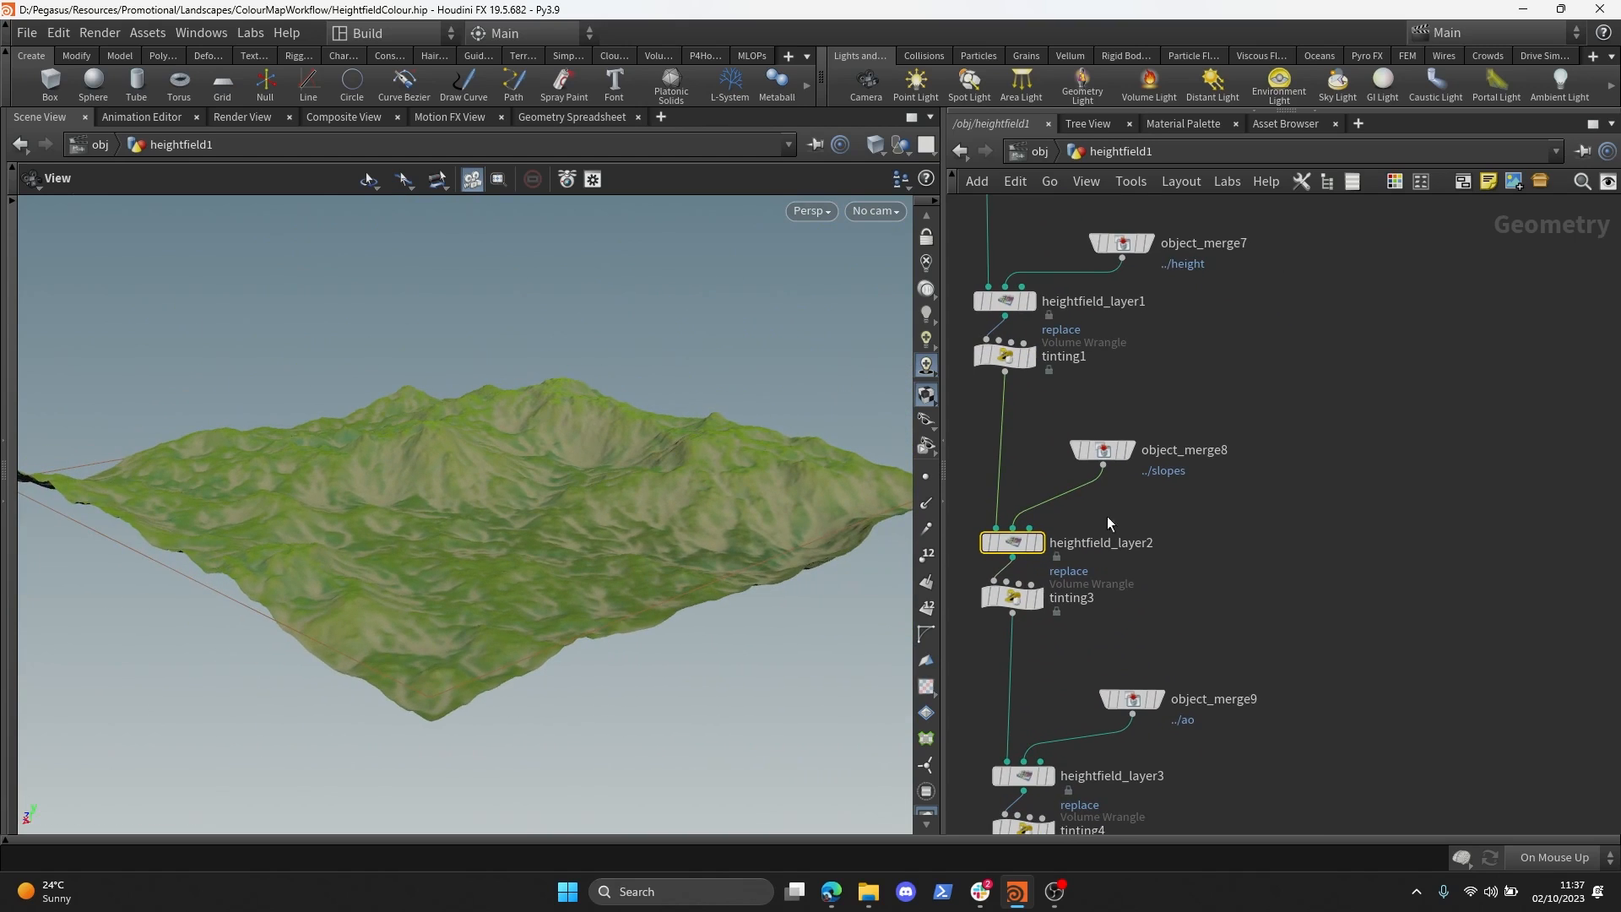
{"action": "key", "text": "ctrl+b"}
{"action": "left_click", "coordinate": [1173, 682]}
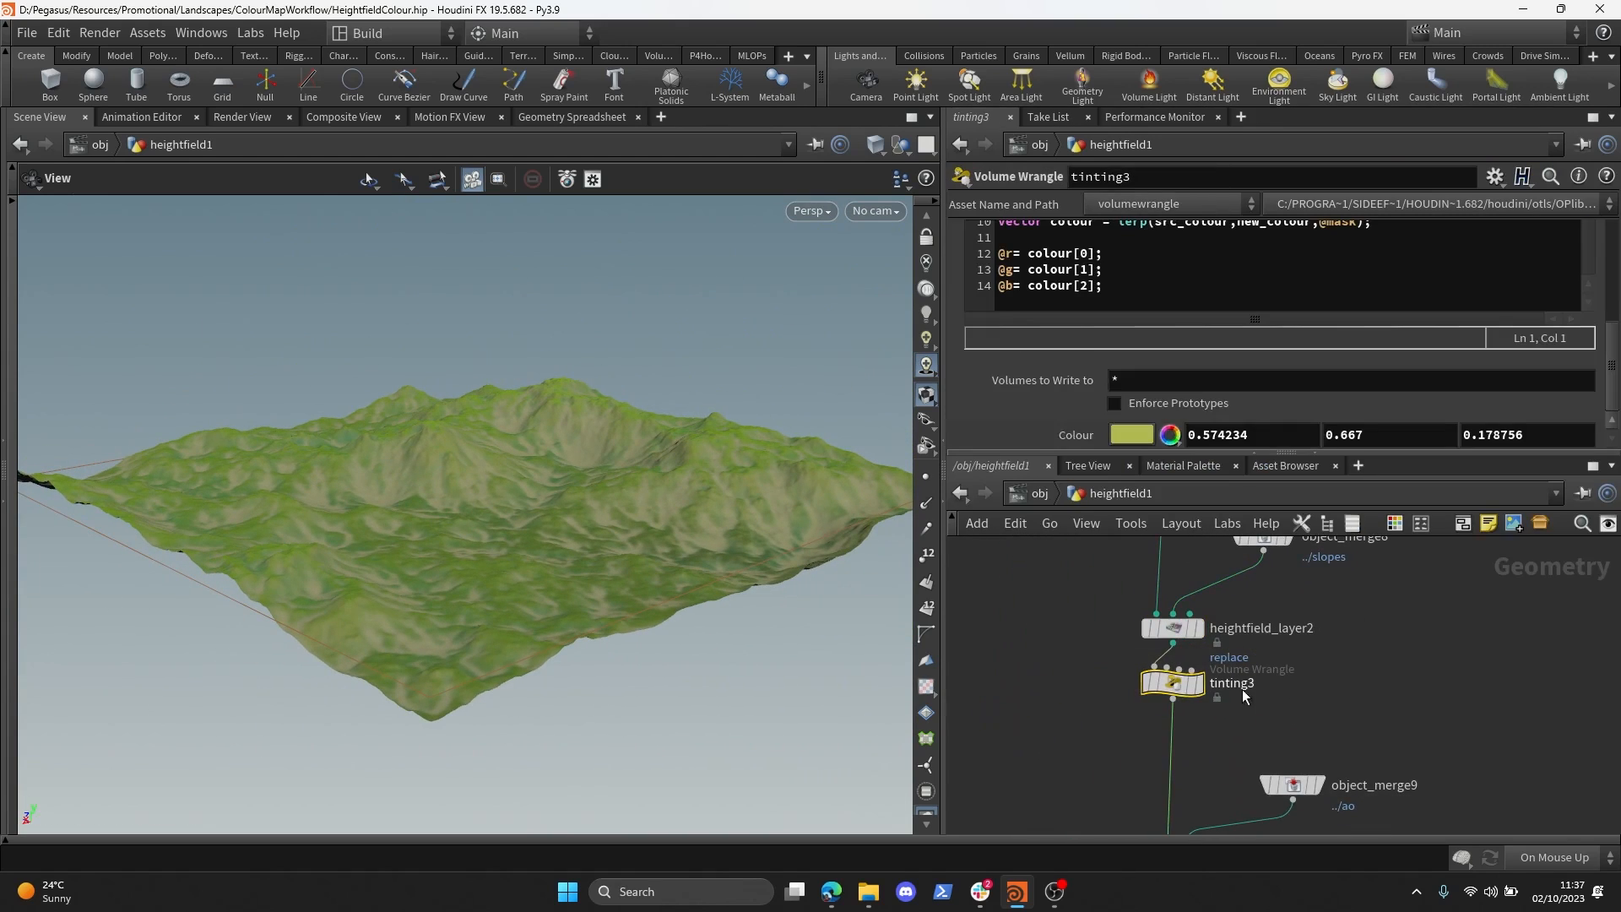
{"action": "scroll", "coordinate": [627, 496], "scroll_direction": "up", "scroll_amount": 5}
{"action": "scroll", "coordinate": [1297, 661], "scroll_direction": "down", "scroll_amount": 4}
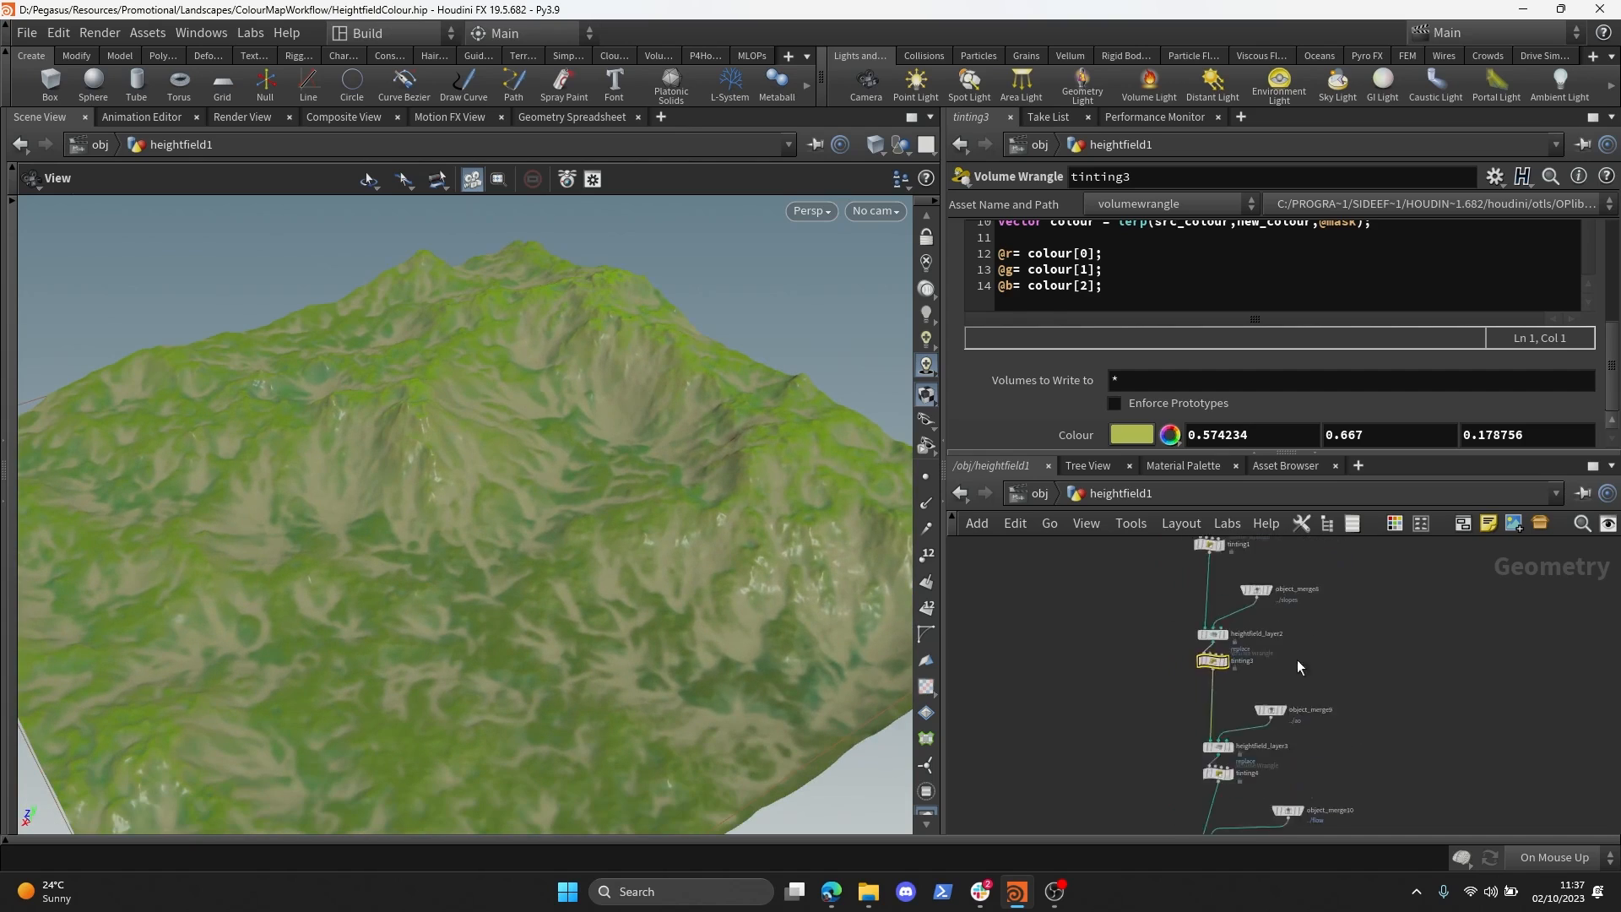
- Examine the whole node chain of height, slopes, AO and flow merges with their heightfield layers and tinting wrangles
{"action": "key", "text": "shift+b"}
{"action": "middle_click_drag", "start_coordinate": [1301, 568], "coordinate": [1289, 720]}
{"action": "middle_click_drag", "start_coordinate": [1236, 421], "coordinate": [1225, 457]}
{"action": "left_click_drag", "start_coordinate": [1059, 448], "coordinate": [1273, 726]}
{"action": "left_click", "coordinate": [1351, 649]}
{"action": "middle_click_drag", "start_coordinate": [1263, 594], "coordinate": [1309, 499]}
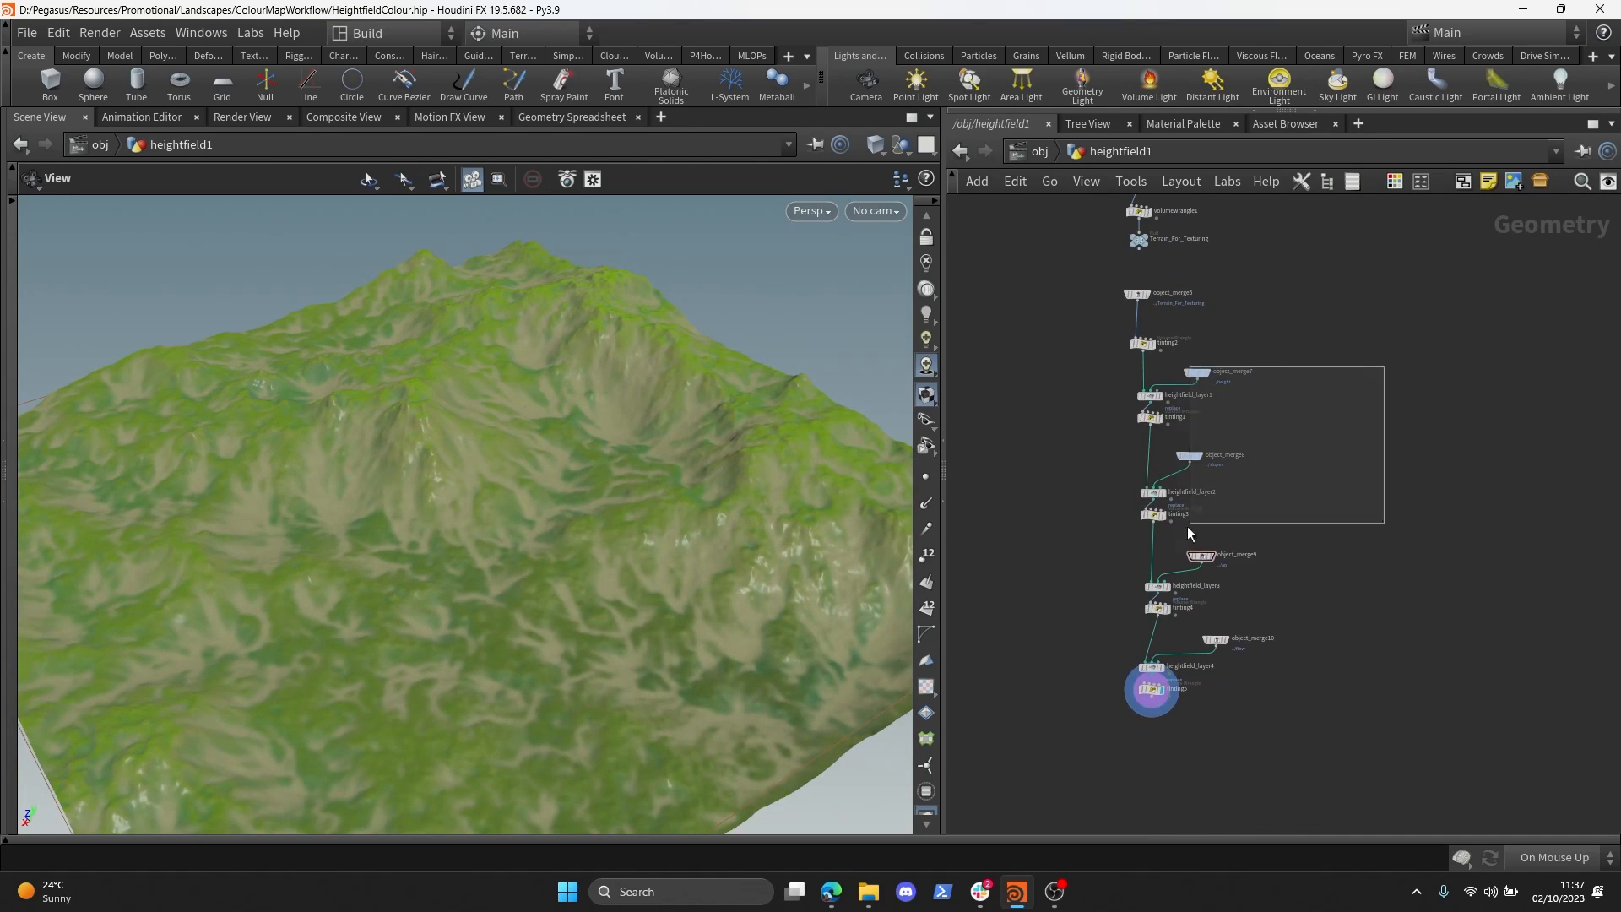
{"action": "left_click_drag", "start_coordinate": [1187, 526], "coordinate": [1074, 744]}
{"action": "left_click", "coordinate": [1269, 489]}
{"action": "scroll", "coordinate": [1270, 487], "scroll_direction": "up", "scroll_amount": 2}
{"action": "middle_click_drag", "start_coordinate": [1270, 465], "coordinate": [1317, 525]}
{"action": "scroll", "coordinate": [1267, 490], "scroll_direction": "down", "scroll_amount": 1}
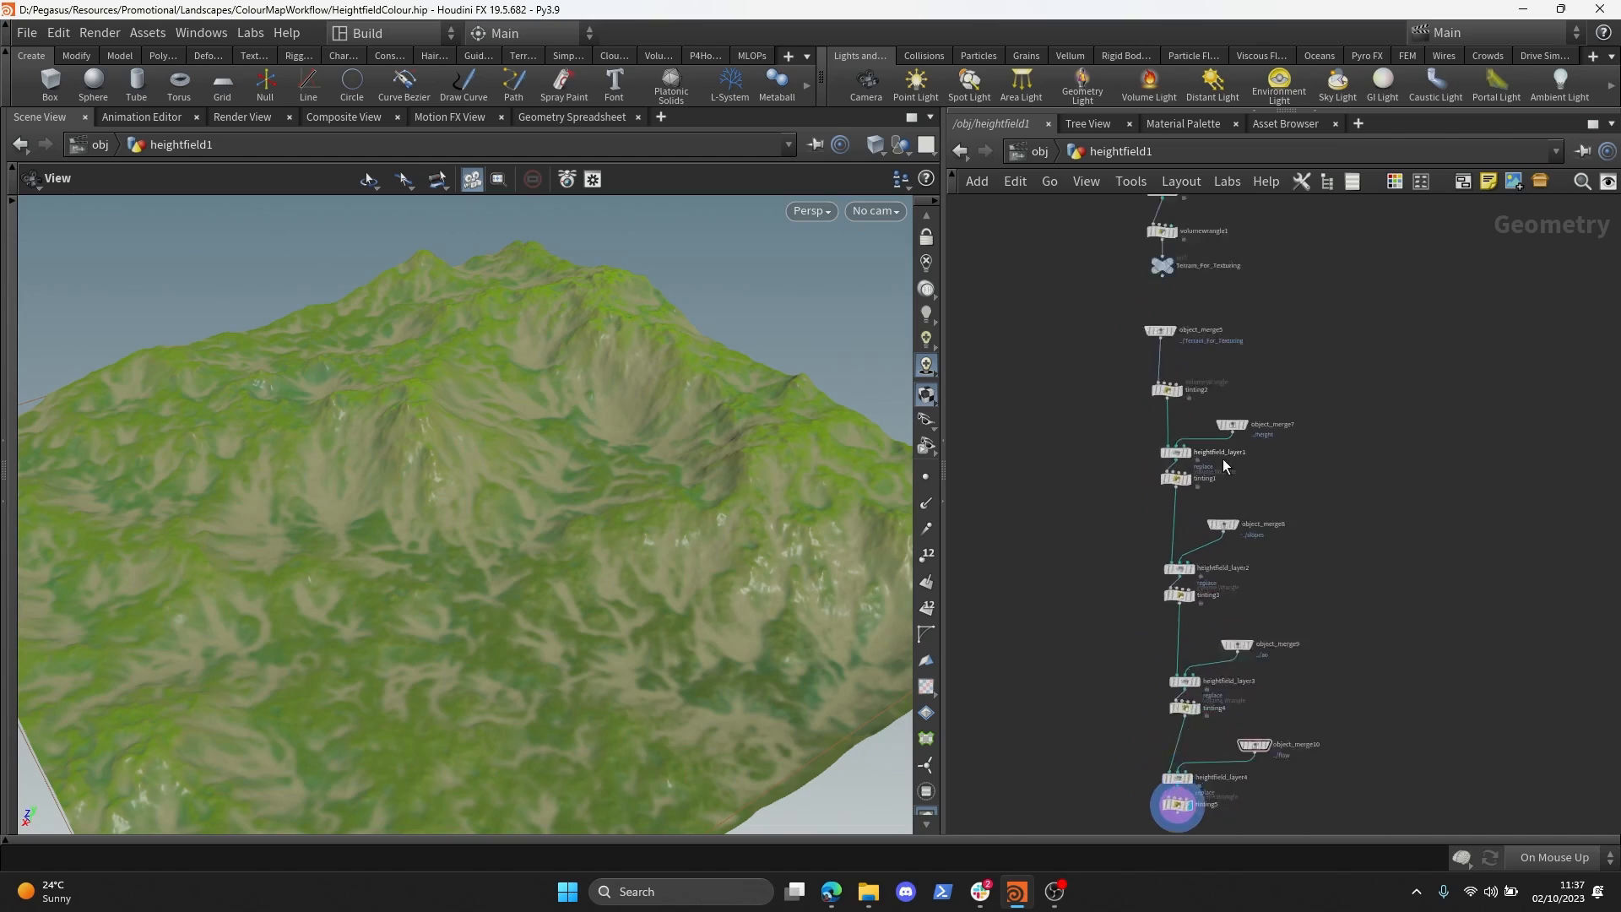
- Paste a copy of the heightfield_layer1 and tinting1 pair beside the chain, undoing the wire cut made on it
{"action": "scroll", "coordinate": [1222, 460], "scroll_direction": "up", "scroll_amount": 2}
{"action": "middle_click_drag", "start_coordinate": [1587, 451], "coordinate": [1192, 469]}
{"action": "key", "text": "ctrl+v"}
{"action": "middle_click_drag", "start_coordinate": [1085, 536], "coordinate": [1248, 557]}
{"action": "key", "text": "y"}
{"action": "left_click_drag", "start_coordinate": [1267, 515], "coordinate": [1313, 402]}
{"action": "middle_click_drag", "start_coordinate": [1313, 402], "coordinate": [1156, 434]}
{"action": "left_click_drag", "start_coordinate": [1305, 418], "coordinate": [1112, 612]}
{"action": "middle_click_drag", "start_coordinate": [1112, 611], "coordinate": [1255, 509]}
{"action": "key", "text": "ctrl+z"}
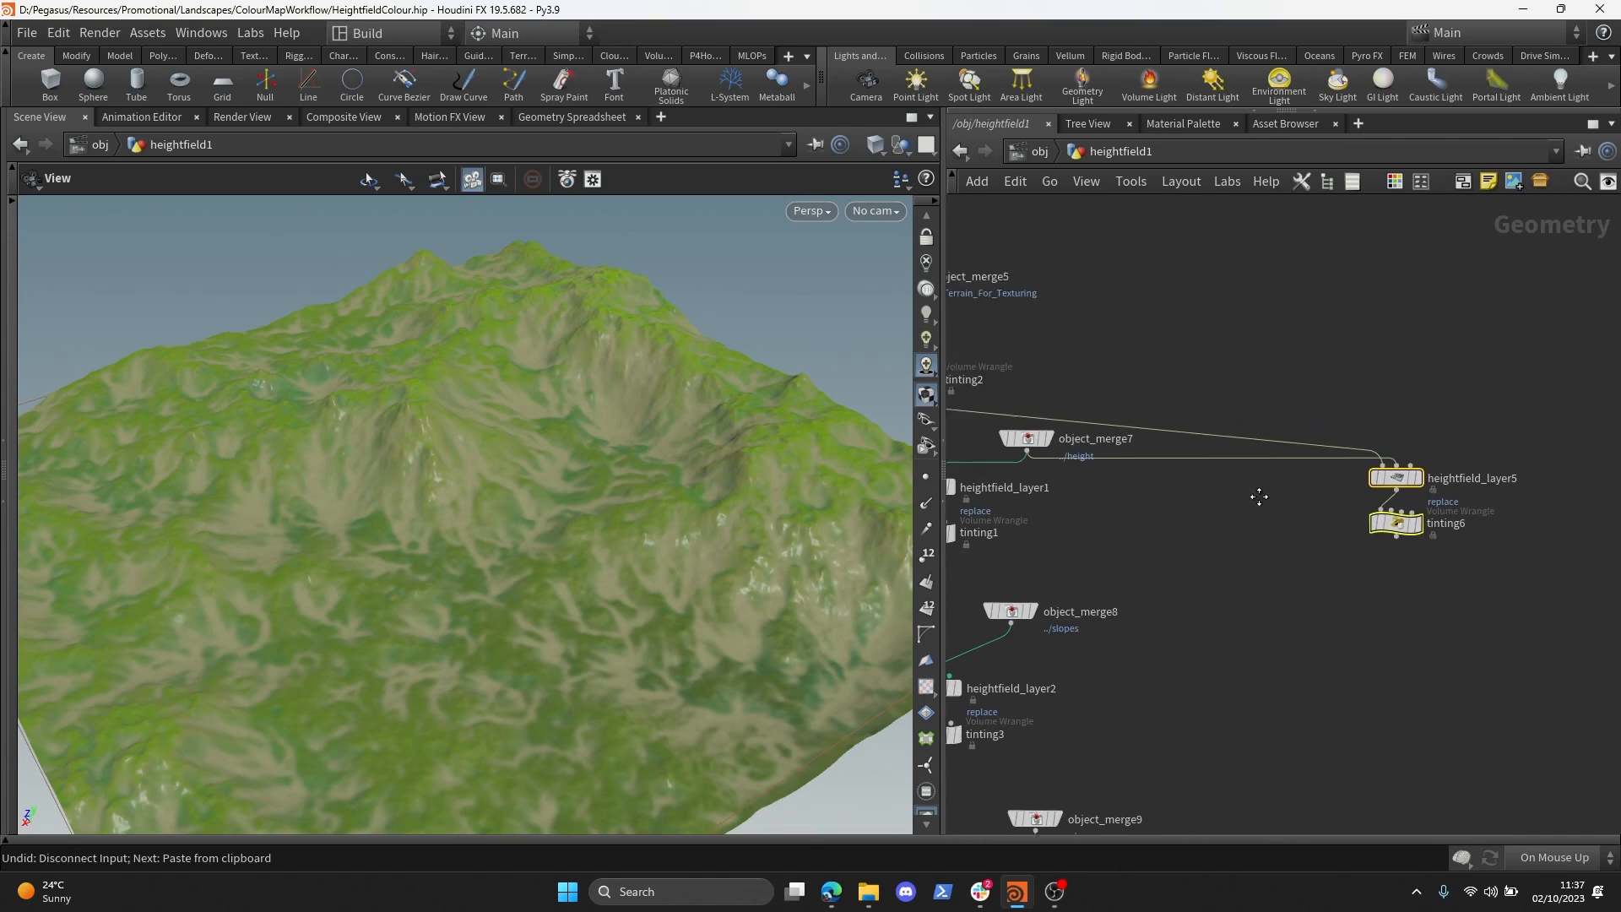
- Collapse heightfield_layer5 and tinting6 into a subnetwork
{"action": "middle_click_drag", "start_coordinate": [1451, 536], "coordinate": [1350, 615]}
{"action": "right_click", "coordinate": [1322, 568]}
{"action": "left_click", "coordinate": [1241, 606]}
{"action": "left_click_drag", "start_coordinate": [1307, 624], "coordinate": [1290, 666]}
{"action": "right_click", "coordinate": [1319, 474]}
{"action": "mouse_move", "coordinate": [1349, 429]}
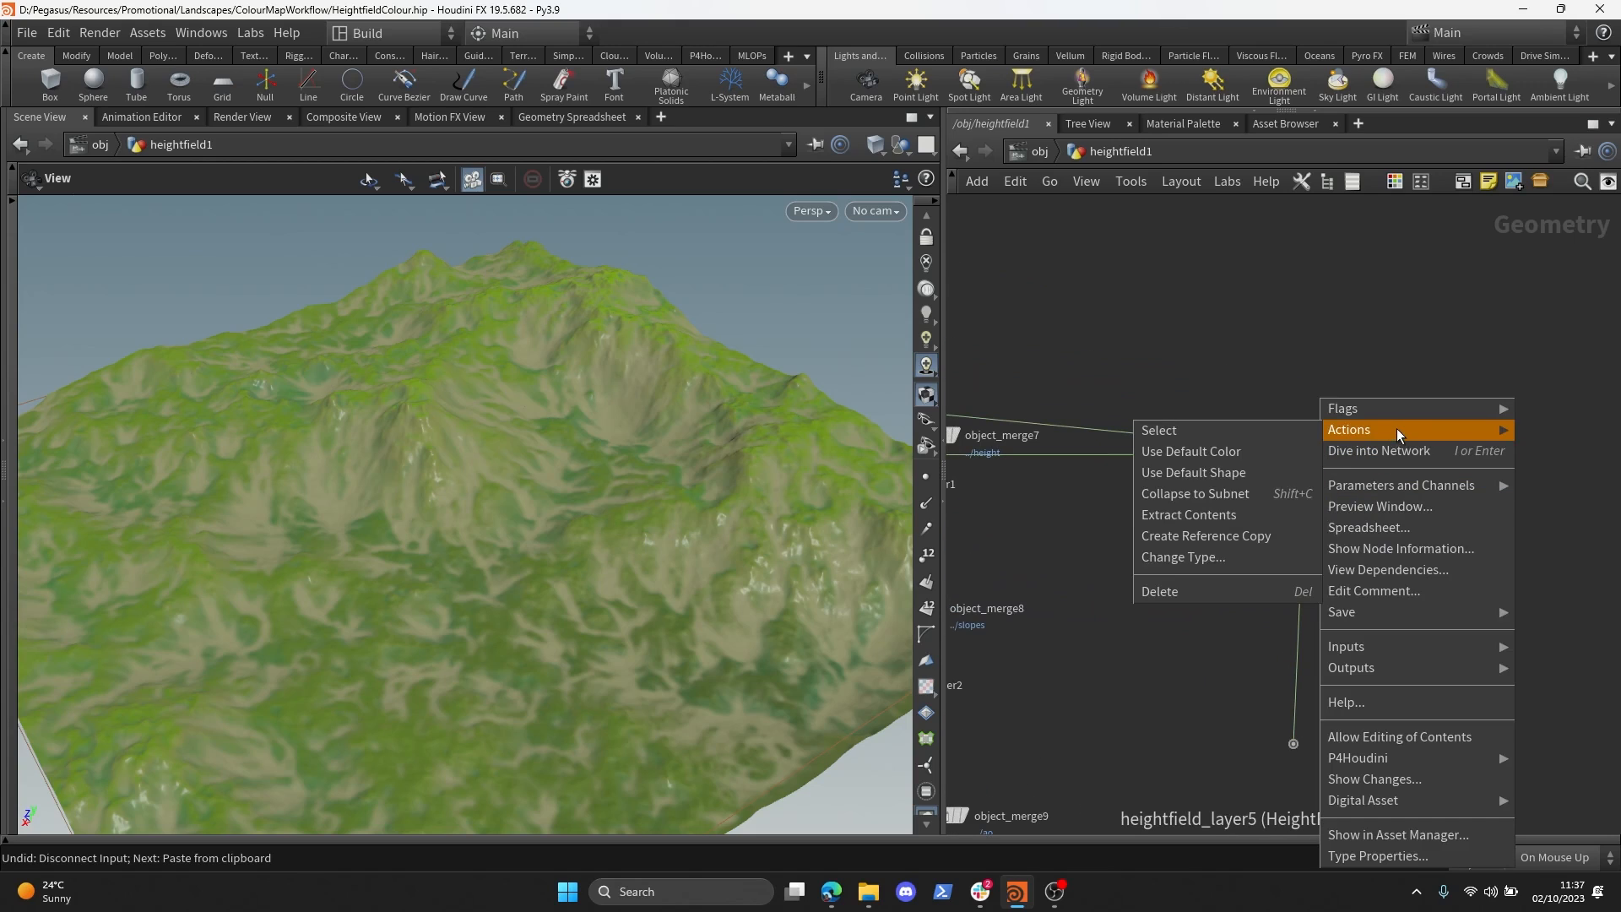
{"action": "left_click", "coordinate": [1266, 494]}
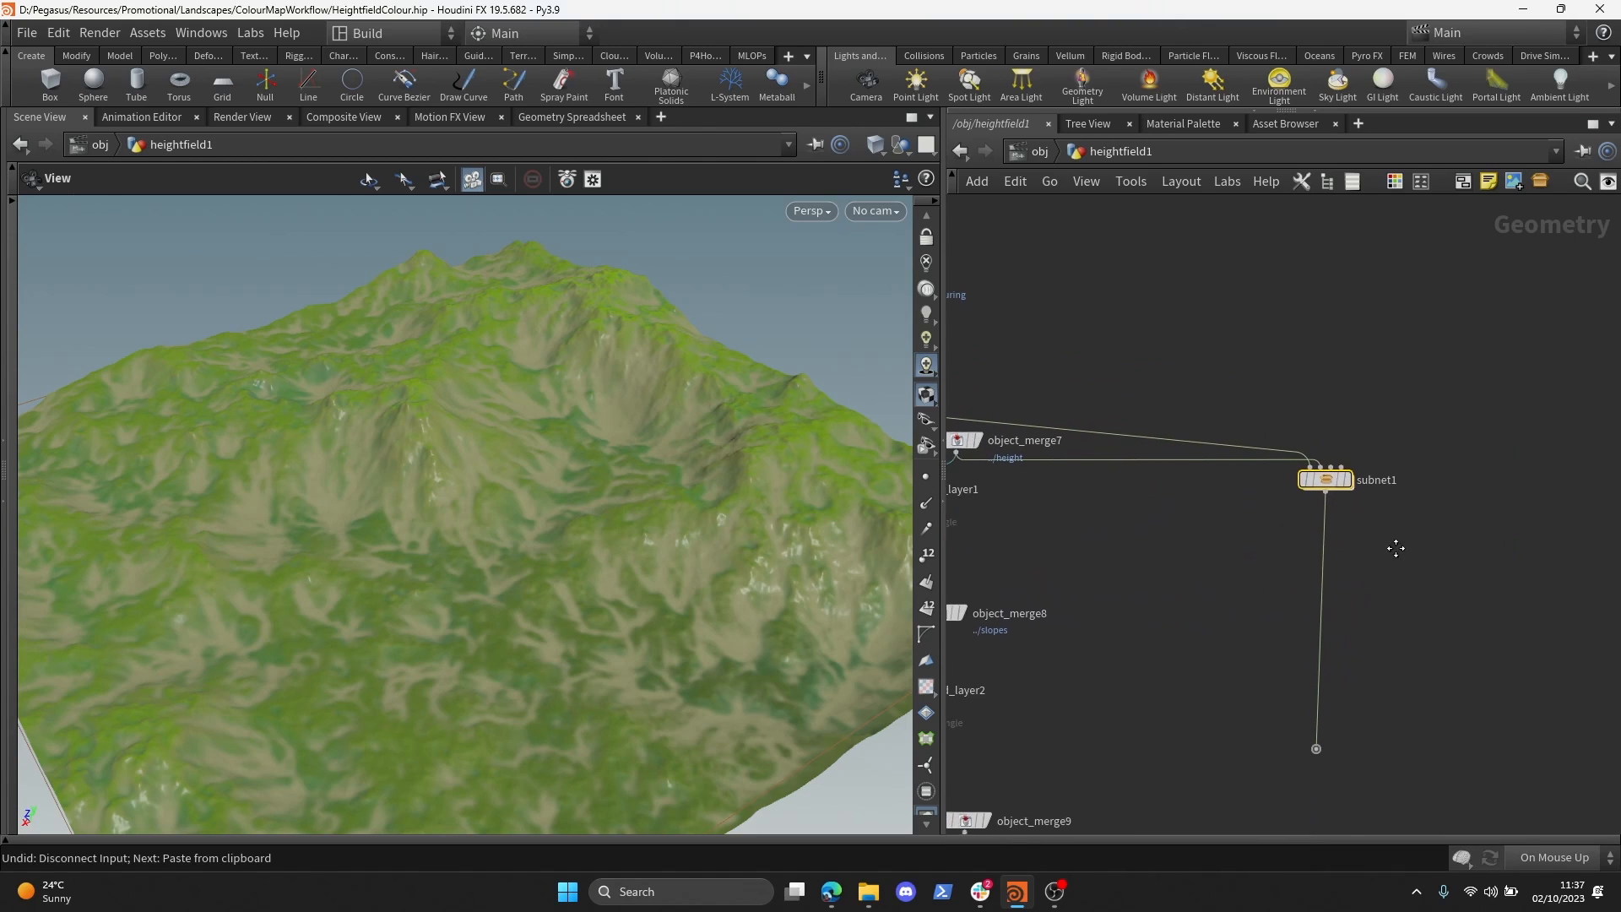
- Open the digital asset creation dialog for subnet1 and dismiss it without creating an asset
{"action": "right_click", "coordinate": [1333, 479]}
{"action": "mouse_move", "coordinate": [1405, 794]}
{"action": "left_click", "coordinate": [1263, 794]}
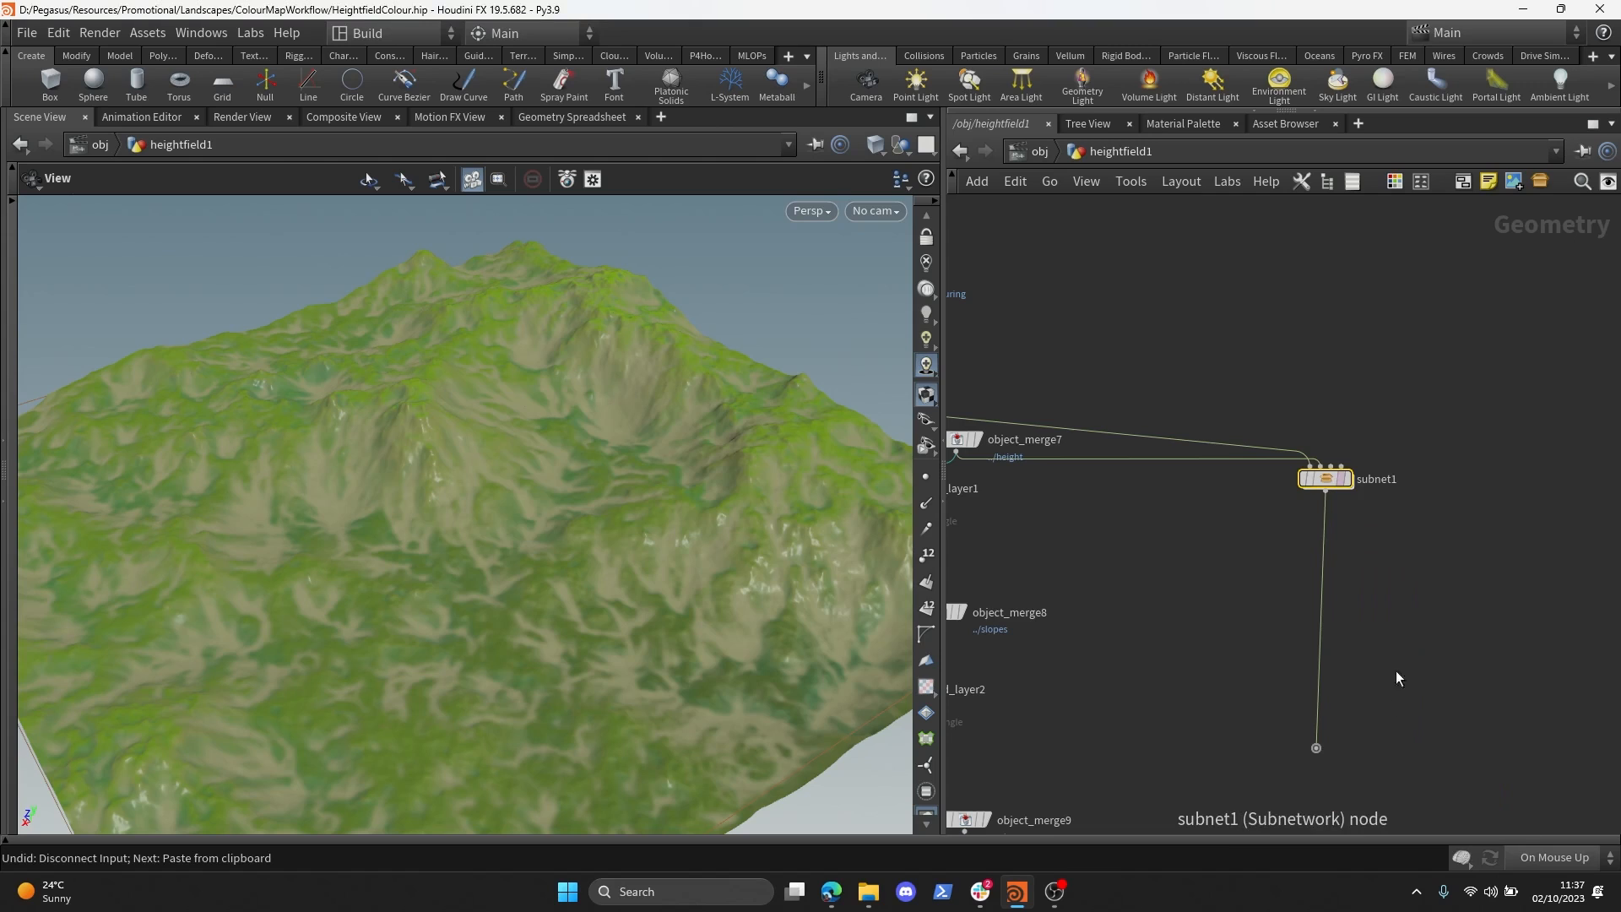
{"action": "mouse_move", "coordinate": [1126, 205]}
{"action": "left_mouse_down"}
{"action": "mouse_move", "coordinate": [947, 404]}
{"action": "mouse_move", "coordinate": [1097, 194]}
{"action": "left_mouse_up"}
{"action": "left_click", "coordinate": [1165, 178]}
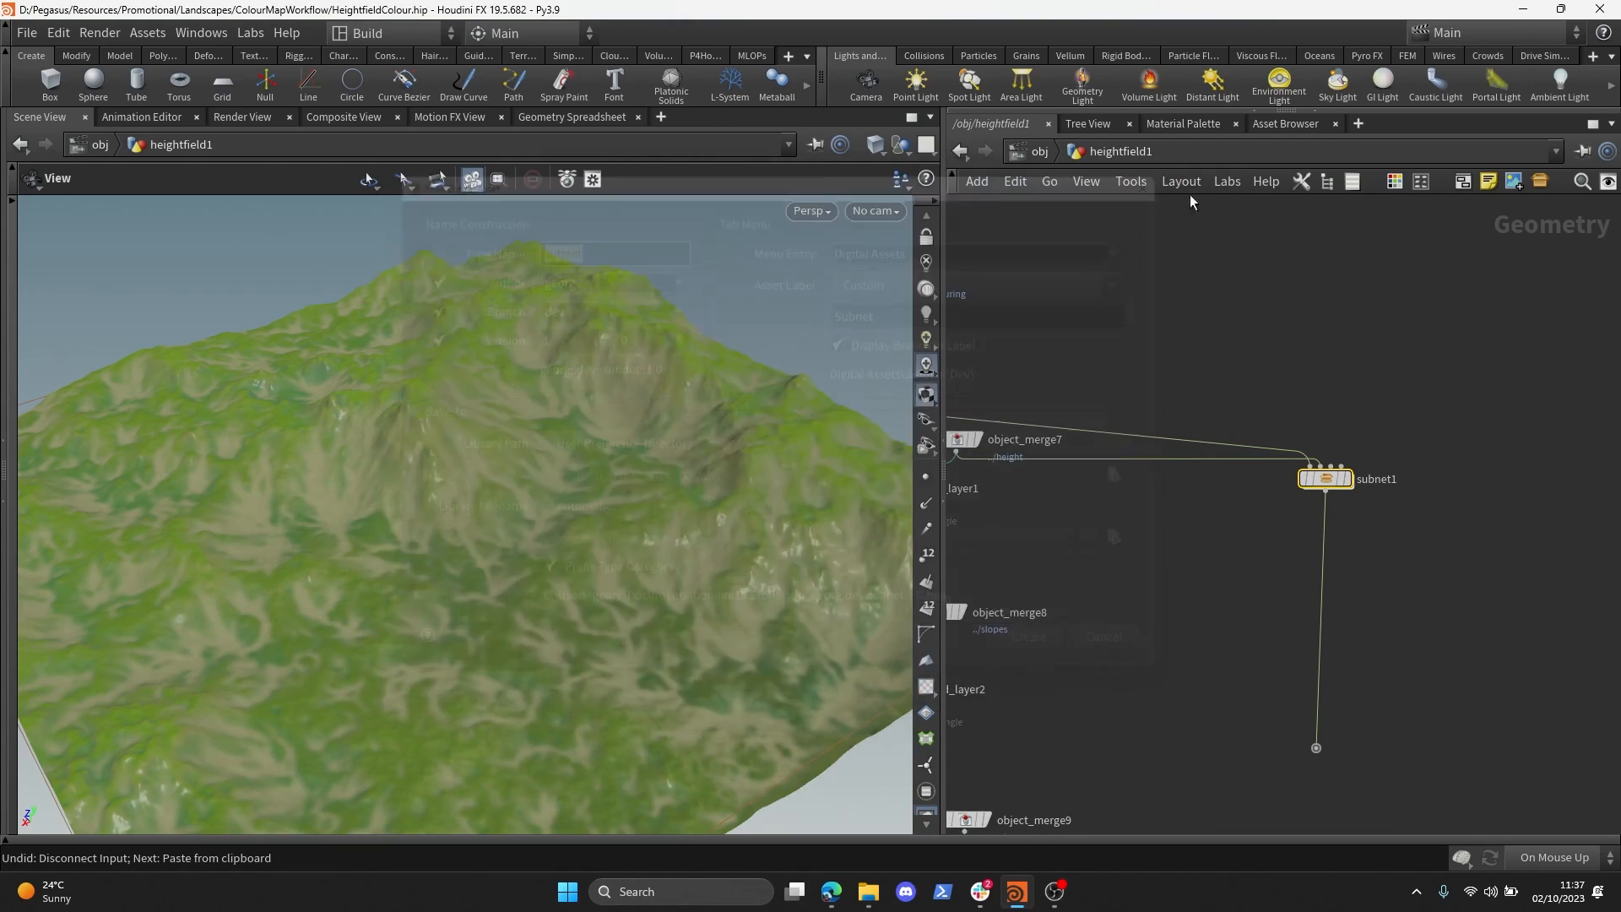
- Undo the subnetwork collapse and the pasted layer and tinting pair
{"action": "scroll", "coordinate": [1416, 427], "scroll_direction": "down", "scroll_amount": 3}
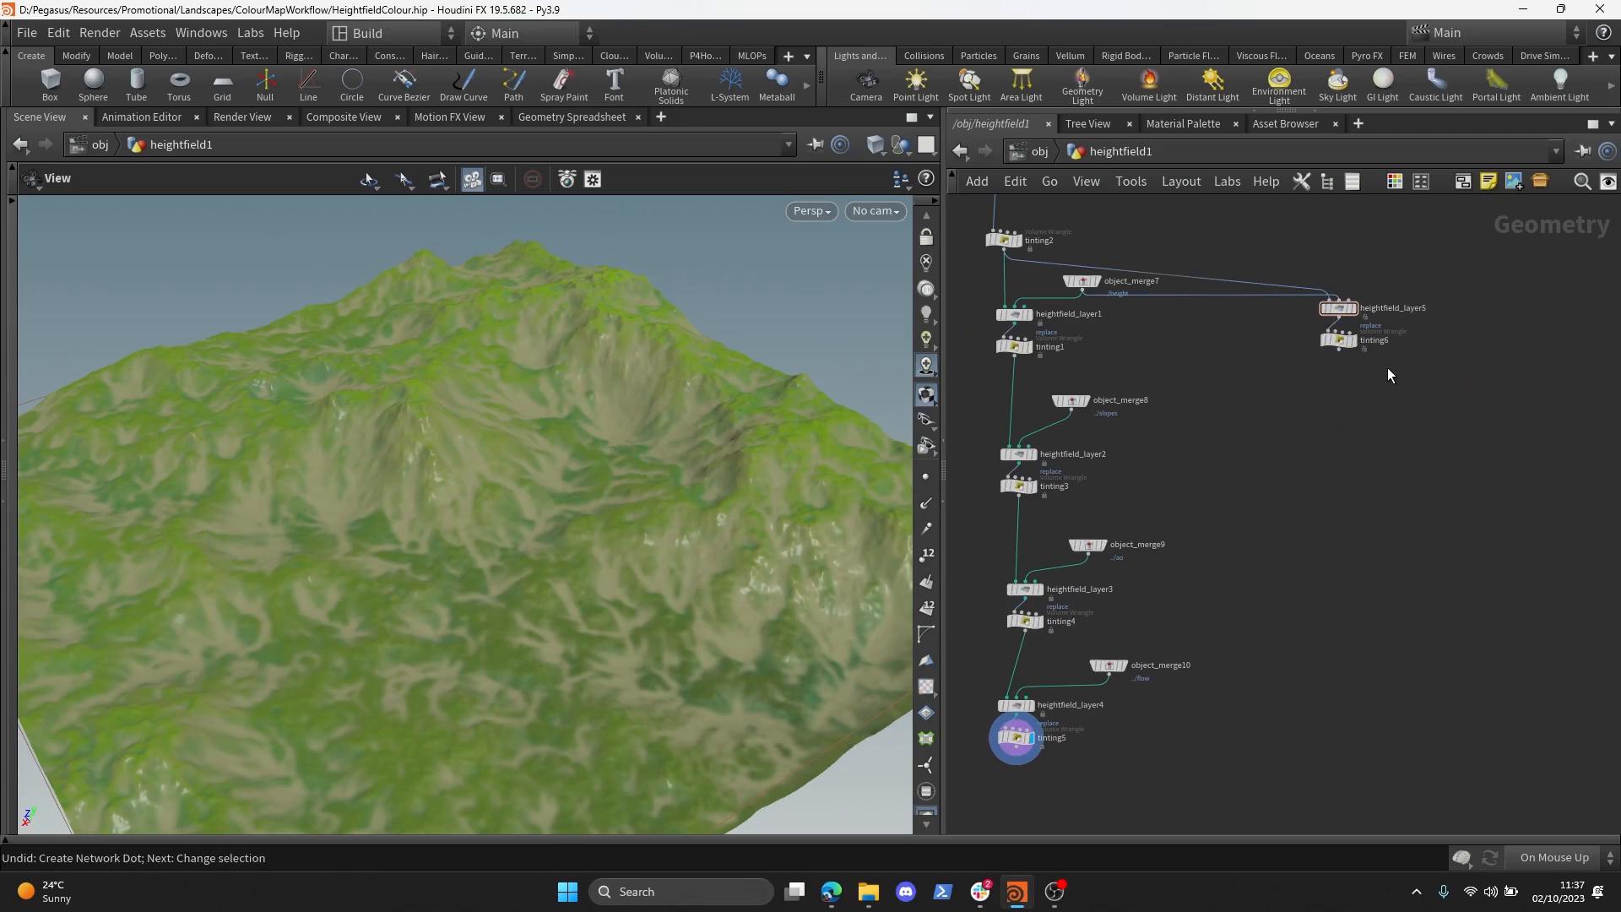
{"action": "key", "text": "ctrl+z"}
{"action": "key", "text": "ctrl+z"}
{"action": "key", "text": "ctrl+z"}
{"action": "scroll", "coordinate": [1184, 370], "scroll_direction": "down", "scroll_amount": 1}
{"action": "middle_click_drag", "start_coordinate": [1184, 370], "coordinate": [1342, 405]}
{"action": "scroll", "coordinate": [1222, 675], "scroll_direction": "up", "scroll_amount": 2}
{"action": "middle_click_drag", "start_coordinate": [1222, 675], "coordinate": [1204, 613]}
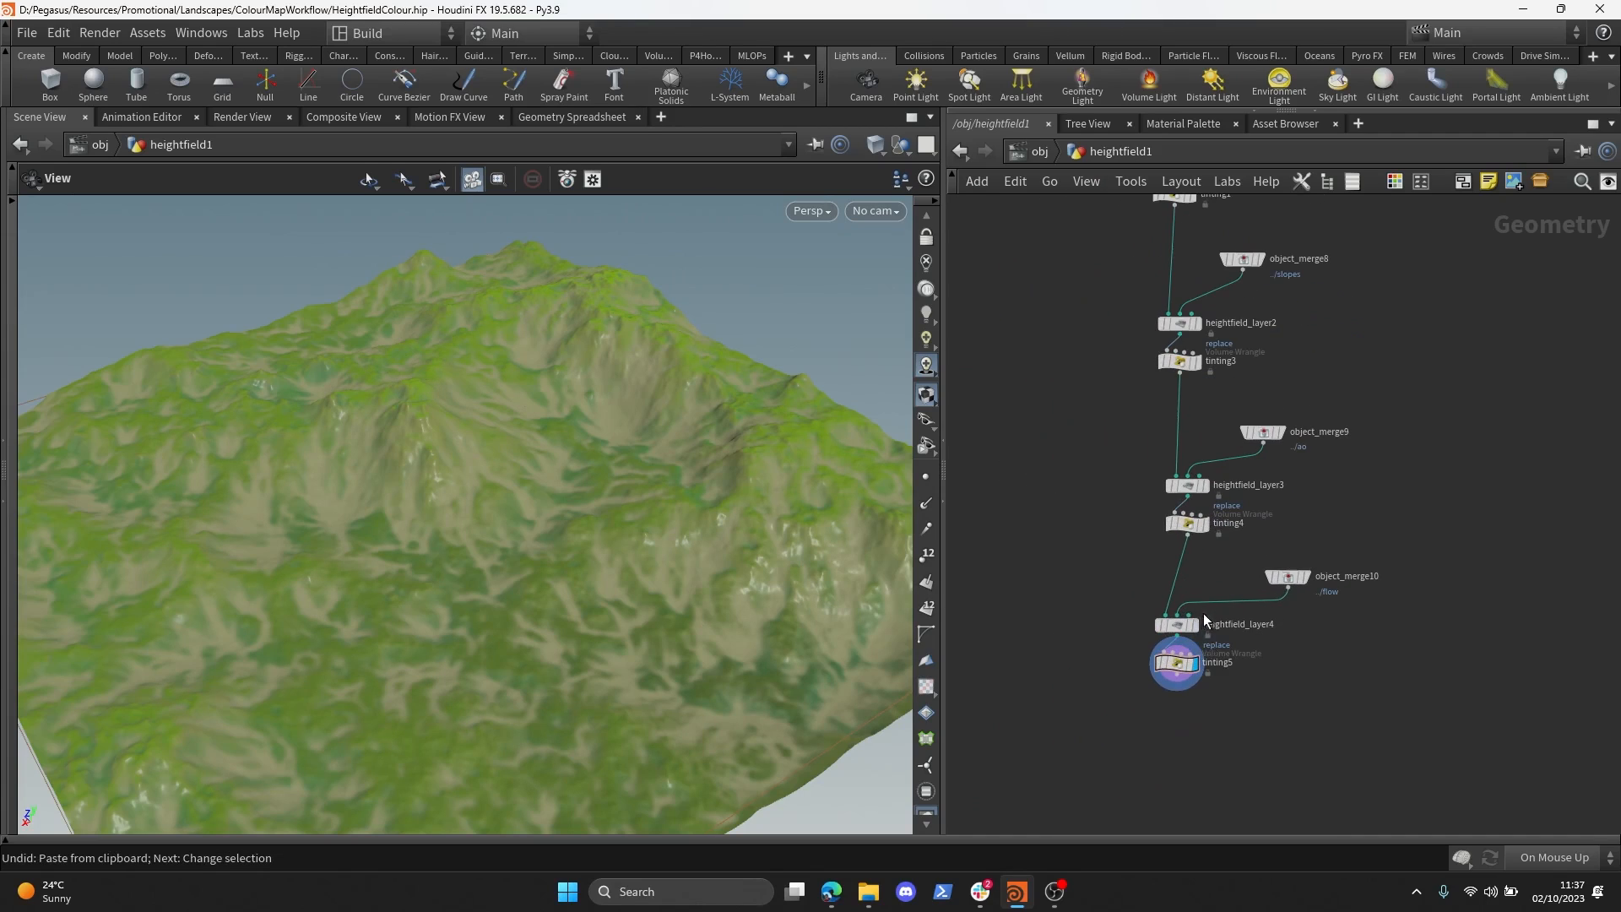
- Copy the existing texture-based colour subnetwork and paste it beside the tinting chain
{"action": "scroll", "coordinate": [1370, 495], "scroll_direction": "down", "scroll_amount": 2}
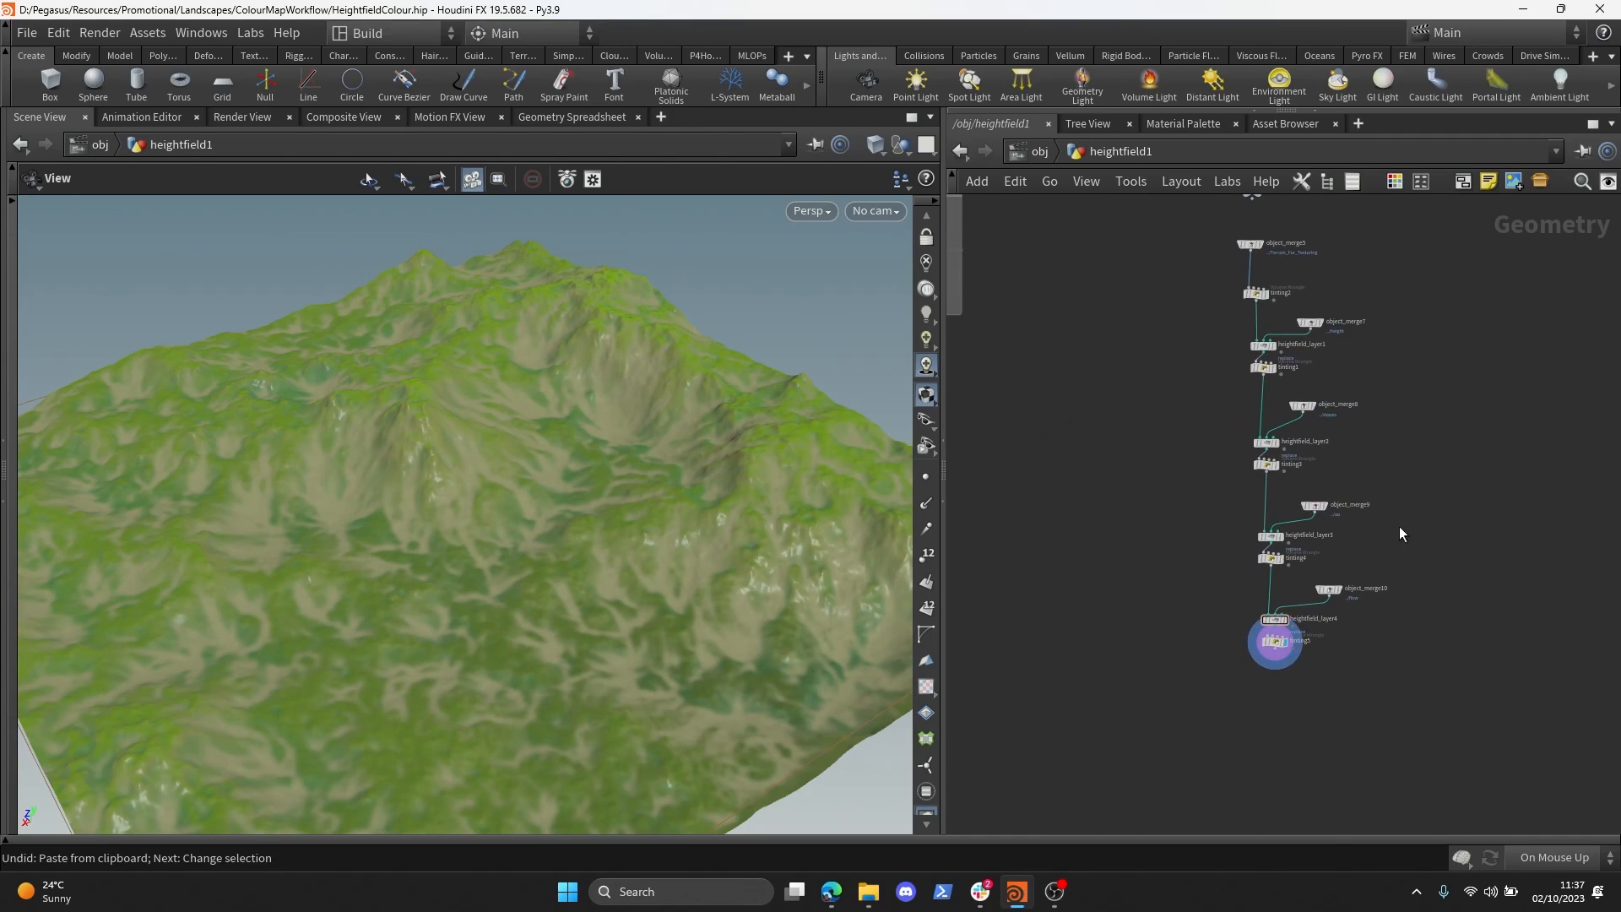
{"action": "scroll", "coordinate": [1432, 564], "scroll_direction": "down", "scroll_amount": 3}
{"action": "middle_click_drag", "start_coordinate": [976, 391], "coordinate": [1204, 439]}
{"action": "scroll", "coordinate": [1202, 438], "scroll_direction": "up", "scroll_amount": 2}
{"action": "left_click_drag", "start_coordinate": [1210, 413], "coordinate": [1090, 361]}
{"action": "key", "text": "ctrl+c"}
{"action": "middle_click_drag", "start_coordinate": [1375, 435], "coordinate": [1230, 416]}
{"action": "middle_click_drag", "start_coordinate": [1551, 478], "coordinate": [1231, 445]}
{"action": "key", "text": "ctrl+v"}
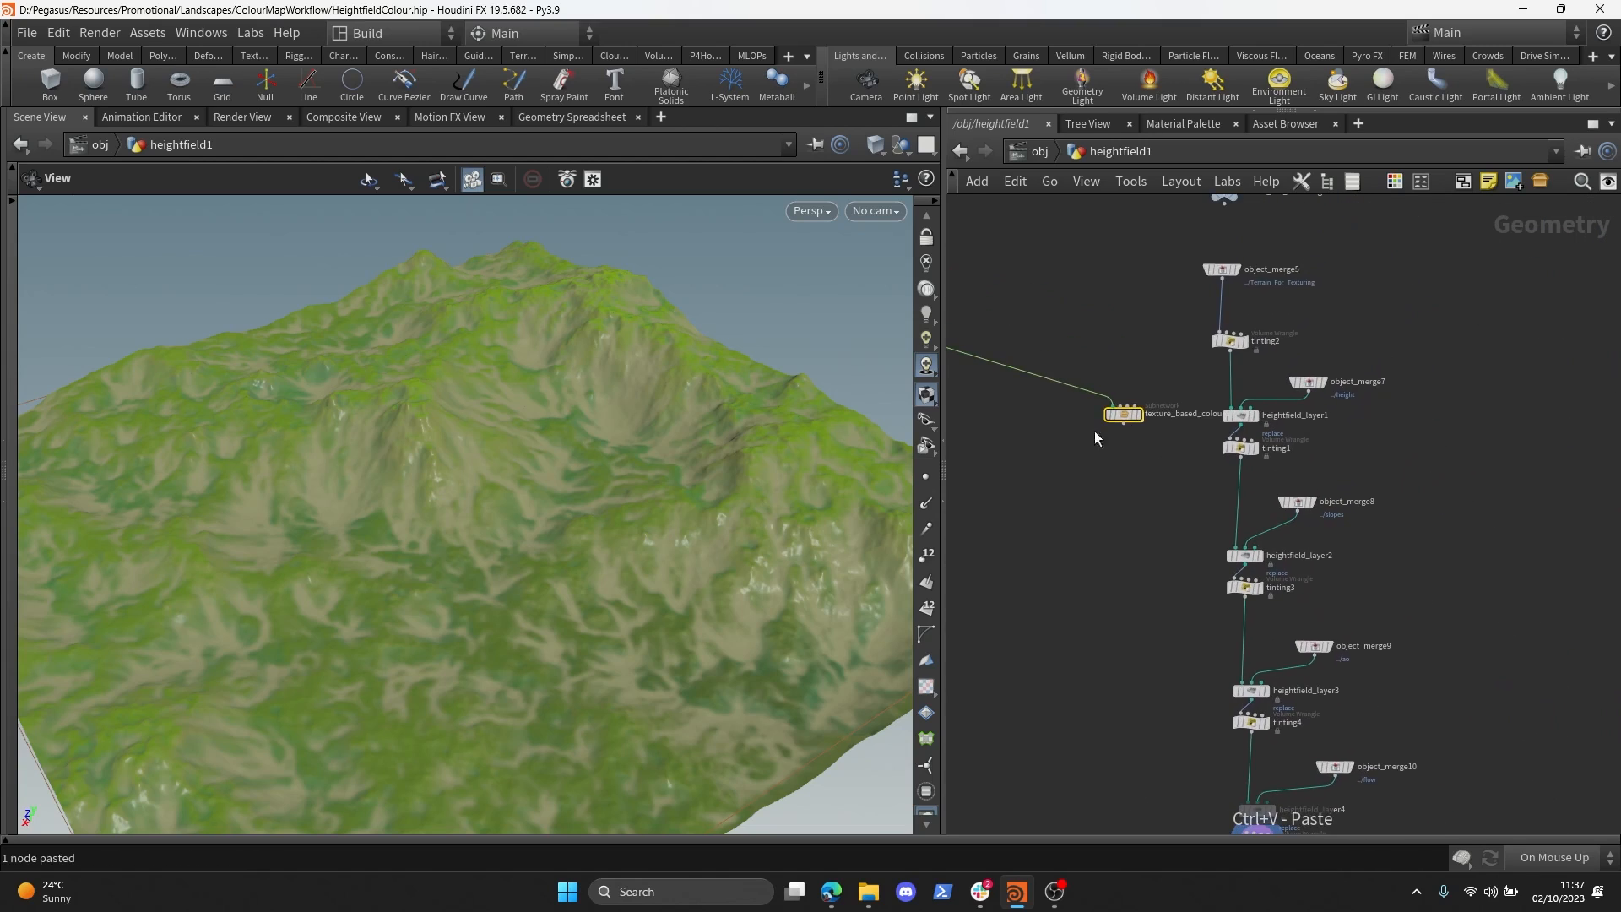
- Inspect the contents of the pasted texture_based_colour1 subnetwork and return to the heightfield1 network
{"action": "scroll", "coordinate": [1094, 431], "scroll_direction": "up", "scroll_amount": 3}
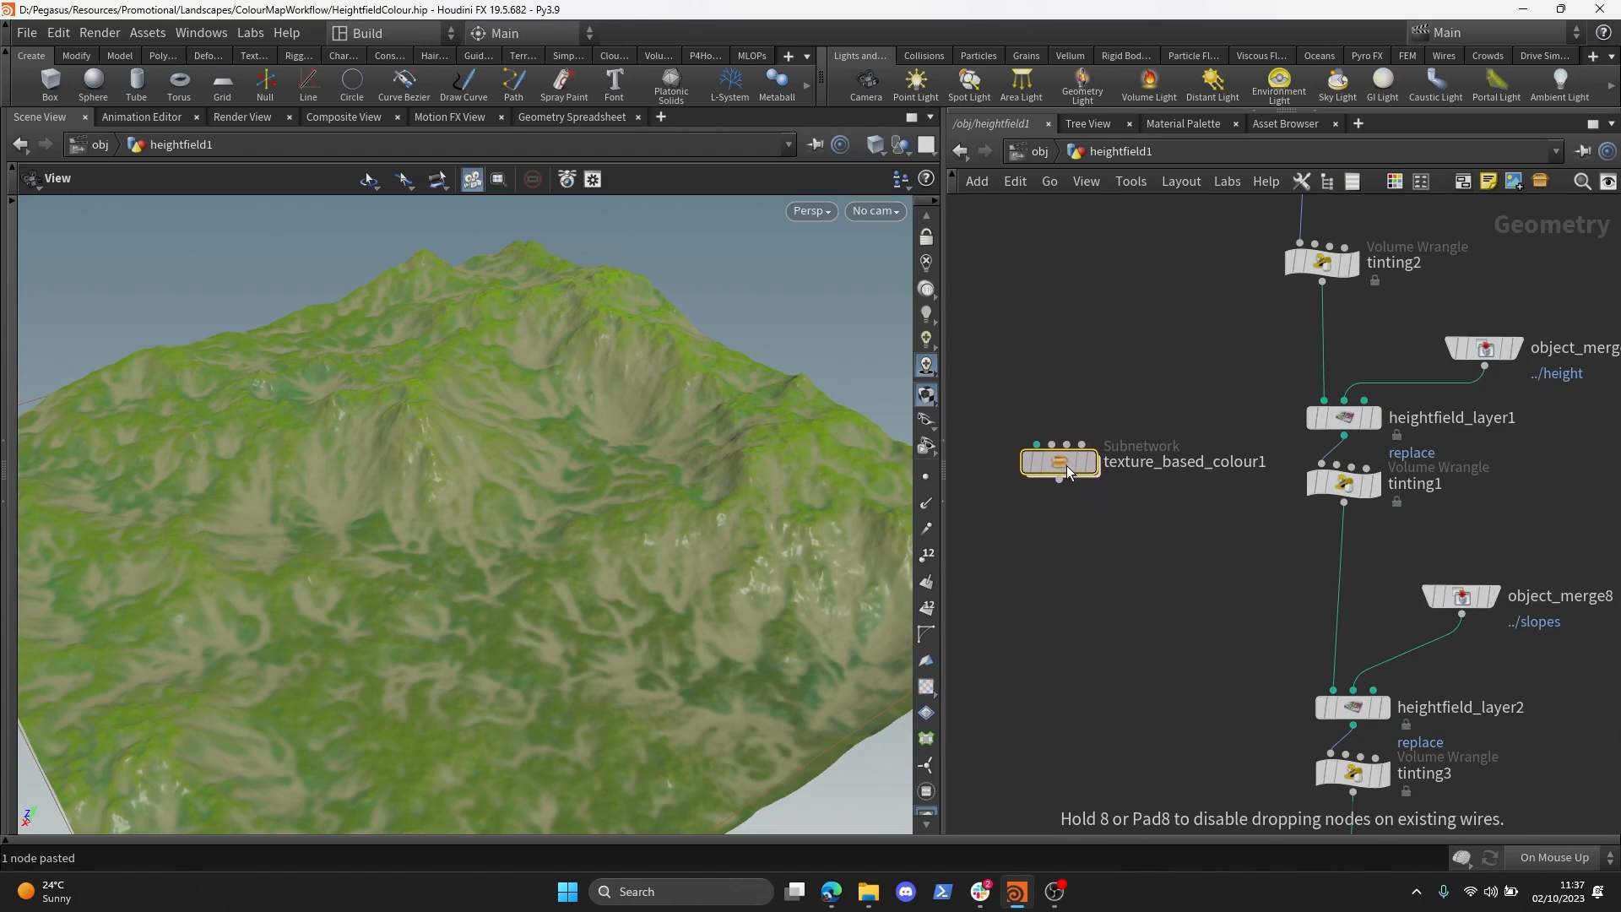
{"action": "left_click", "coordinate": [1064, 464]}
{"action": "middle_click_drag", "start_coordinate": [1219, 390], "coordinate": [1255, 476]}
{"action": "left_click_drag", "start_coordinate": [1146, 411], "coordinate": [1125, 414]}
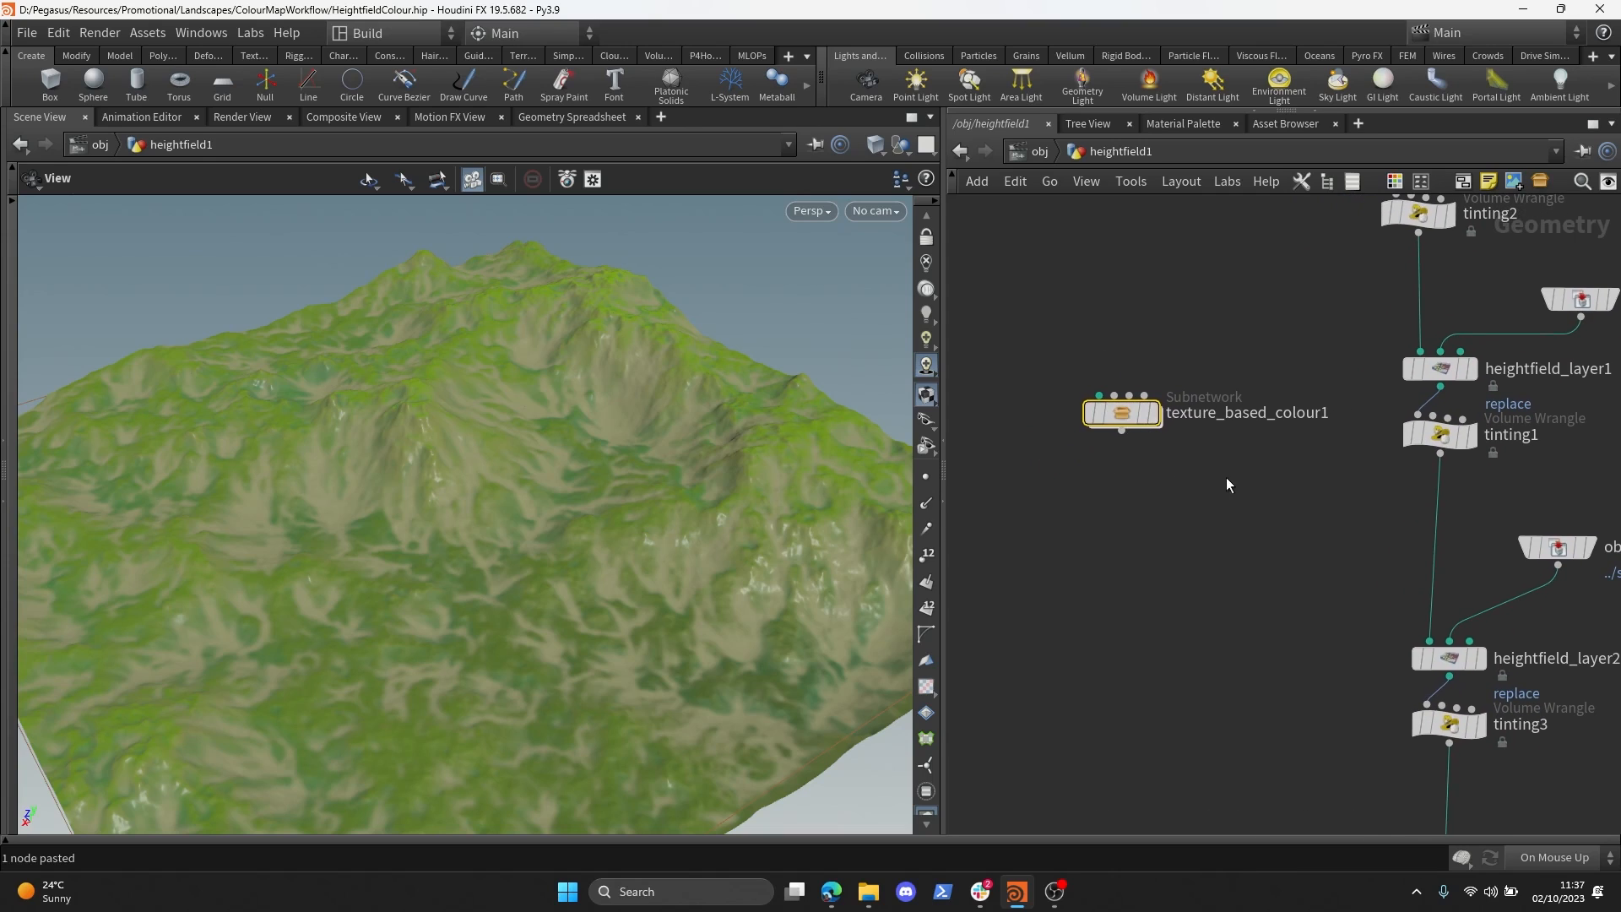
{"action": "double_click", "coordinate": [1122, 414]}
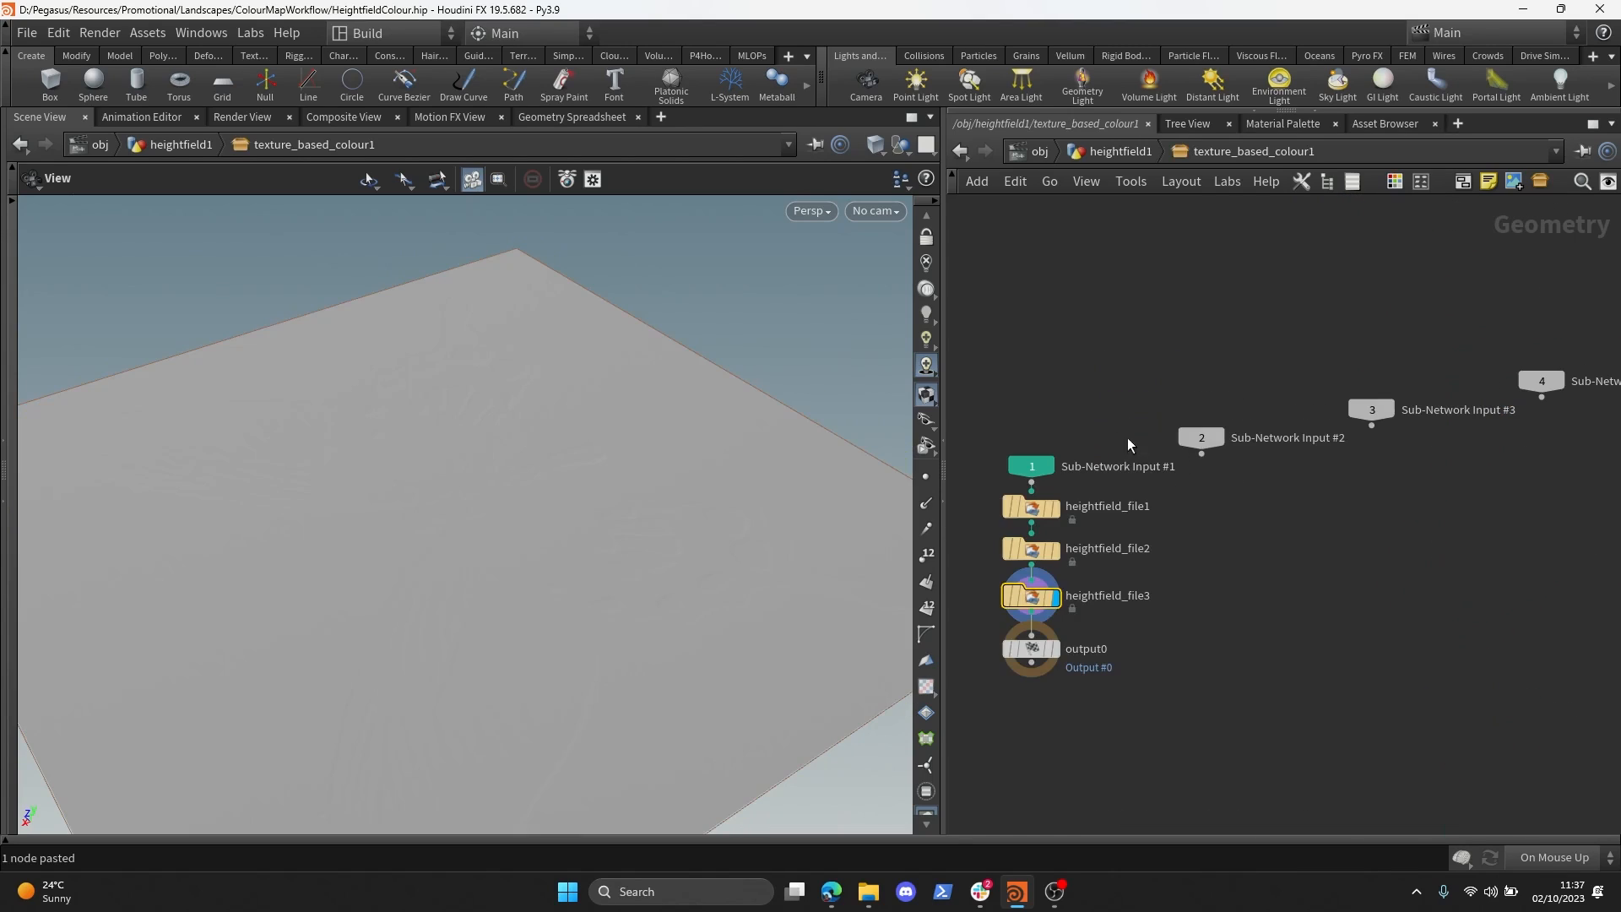
{"action": "key", "text": "u"}
{"action": "scroll", "coordinate": [1160, 439], "scroll_direction": "down", "scroll_amount": 3}
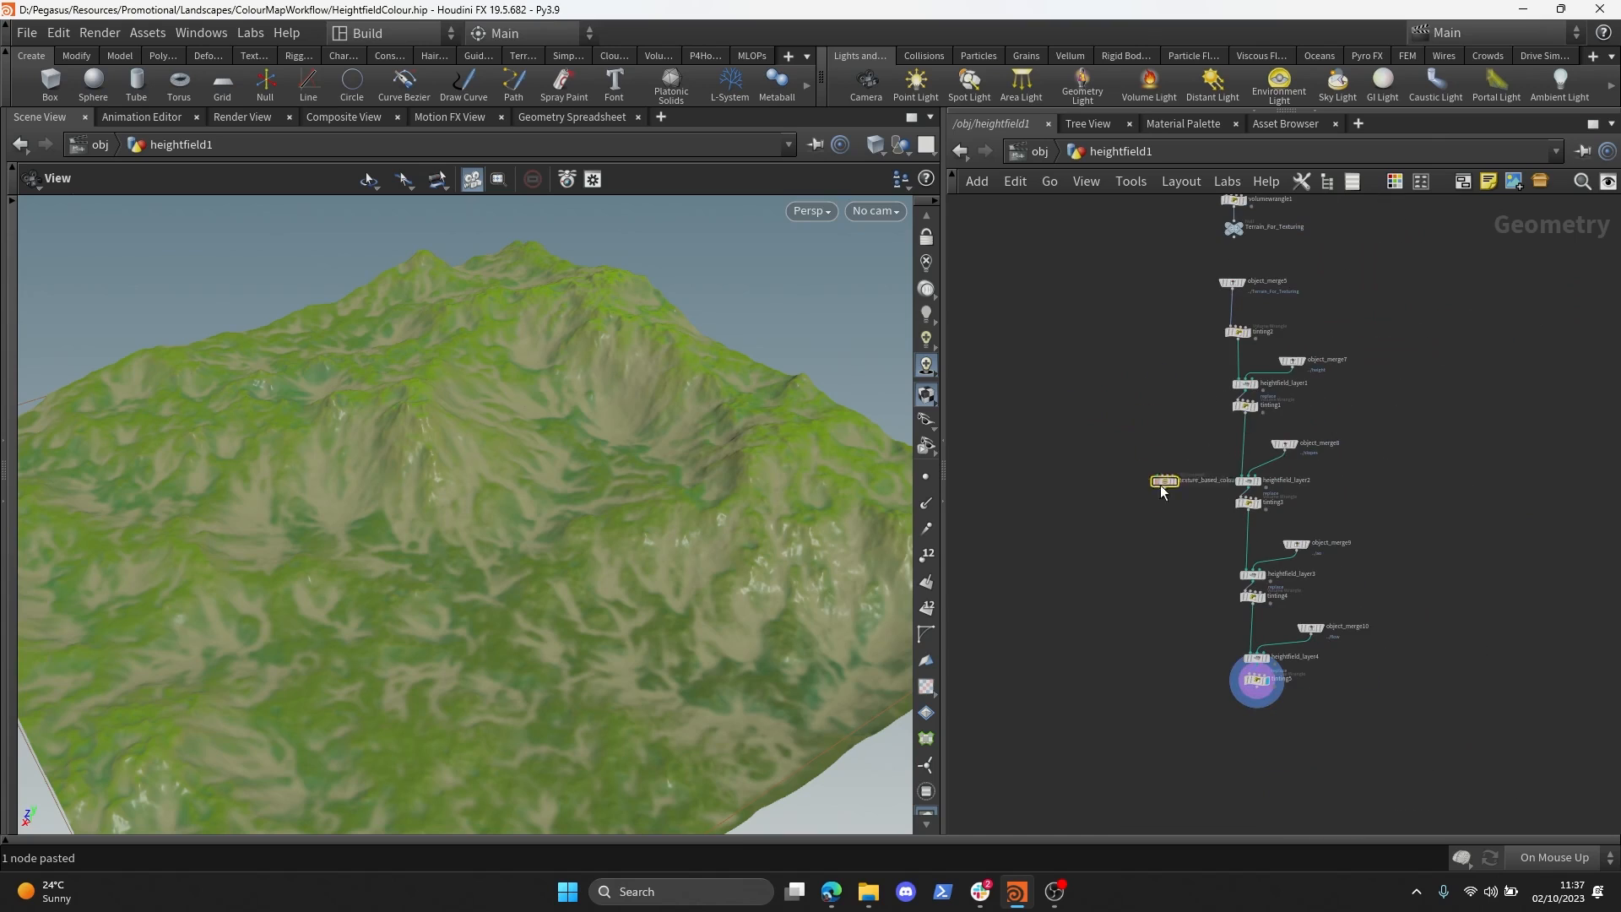
- Place texture_based_colour1 below tinting5, wire tinting5 into its first input and display it
{"action": "left_click_drag", "start_coordinate": [1158, 477], "coordinate": [1253, 754]}
{"action": "scroll", "coordinate": [1253, 754], "scroll_direction": "up", "scroll_amount": 5}
{"action": "left_click_drag", "start_coordinate": [1208, 549], "coordinate": [1199, 678]}
{"action": "middle_click_drag", "start_coordinate": [1200, 679], "coordinate": [1172, 572]}
{"action": "left_click", "coordinate": [1208, 593]}
{"action": "left_click_drag", "start_coordinate": [650, 472], "coordinate": [642, 397]}
- Inside texture_based_colour1, spread out the nodes so the three heightfield_file nodes sit beside the line from Sub-Network Input #1 to output0
{"action": "double_click", "coordinate": [1178, 593]}
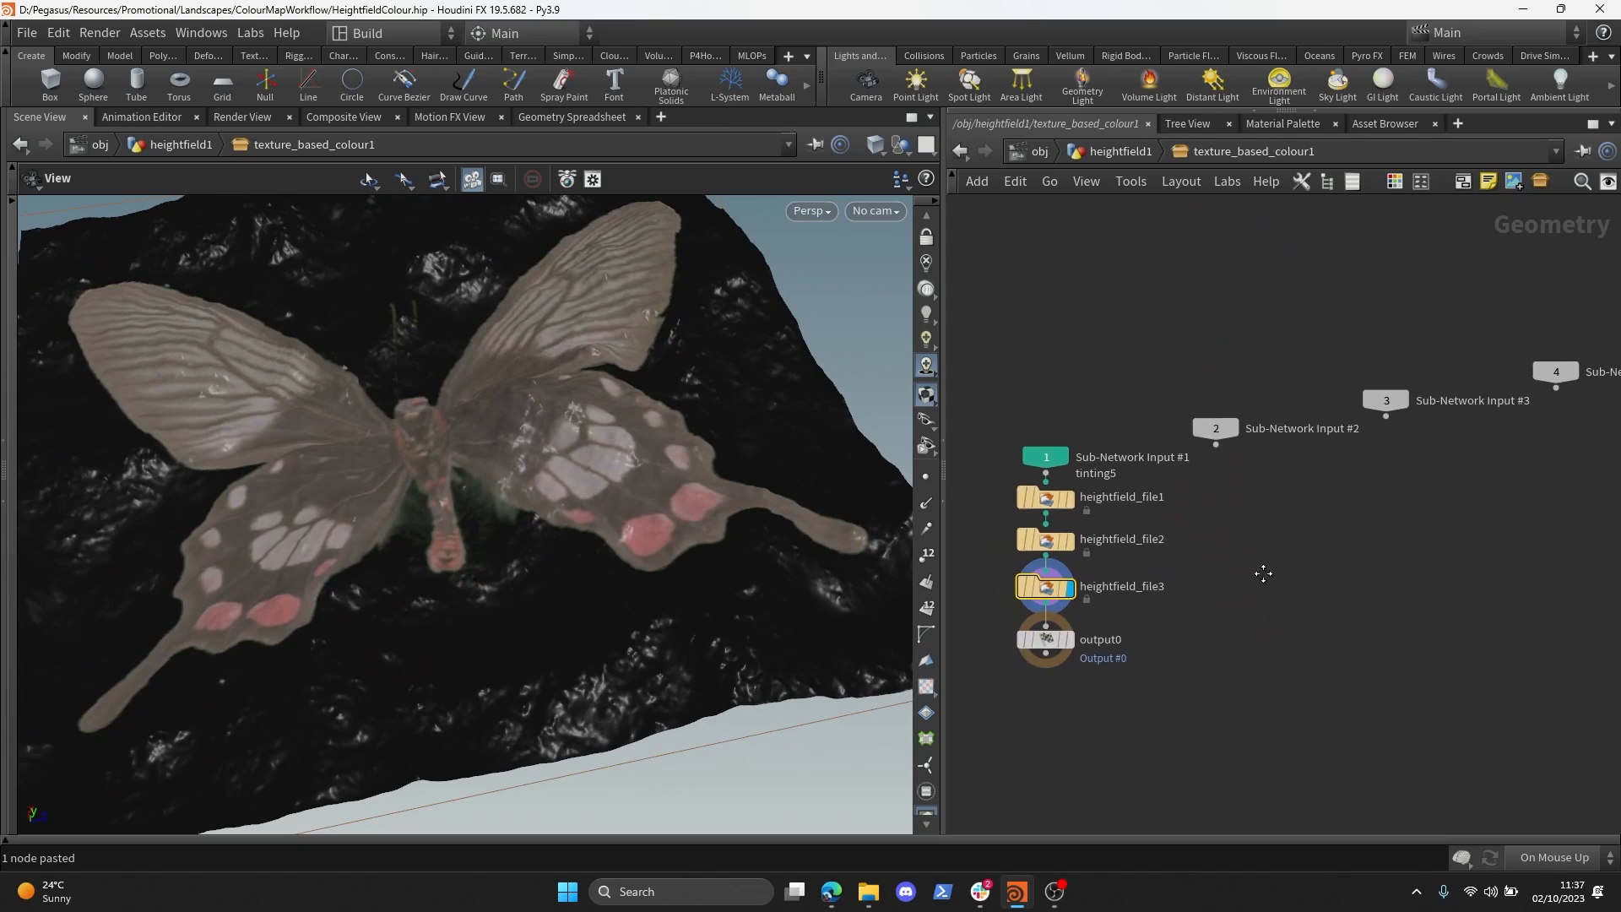
{"action": "left_click_drag", "start_coordinate": [1134, 493], "coordinate": [1124, 371]}
{"action": "middle_click_drag", "start_coordinate": [1170, 586], "coordinate": [1187, 496]}
{"action": "left_click_drag", "start_coordinate": [1150, 584], "coordinate": [1152, 663]}
{"action": "middle_click_drag", "start_coordinate": [1249, 581], "coordinate": [1294, 587]}
{"action": "scroll", "coordinate": [1295, 588], "scroll_direction": "down", "scroll_amount": 1}
{"action": "left_click_drag", "start_coordinate": [1208, 352], "coordinate": [1109, 355]}
{"action": "left_click_drag", "start_coordinate": [1211, 664], "coordinate": [1103, 659]}
{"action": "scroll", "coordinate": [1248, 550], "scroll_direction": "down", "scroll_amount": 2}
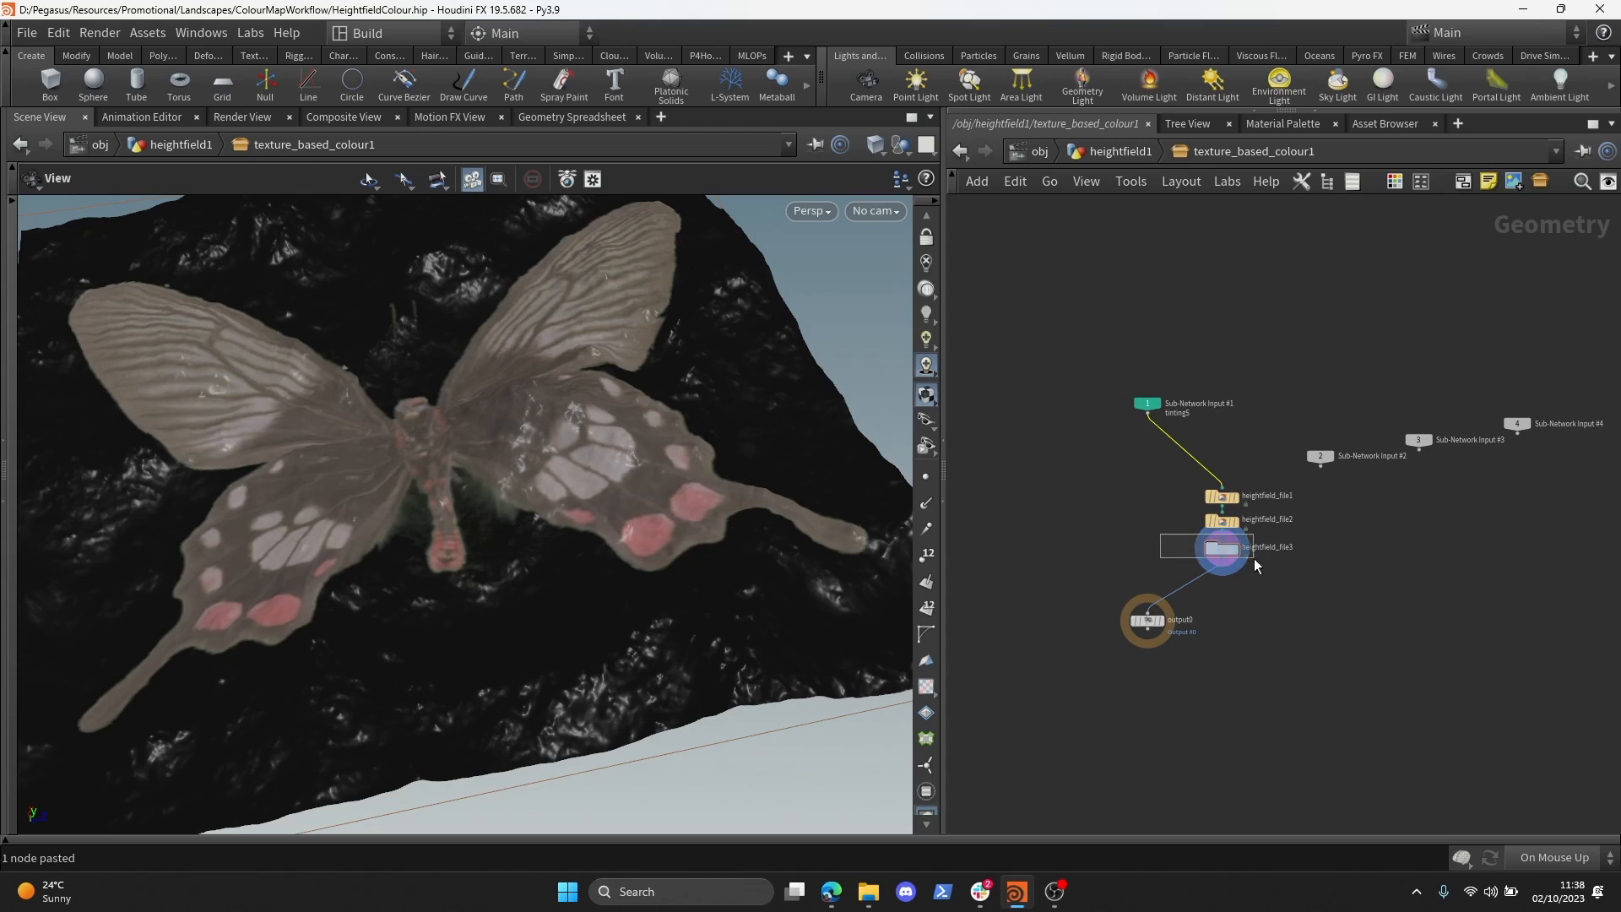
- Examine heightfield_file3's source, channel, layering, size and position settings
{"action": "key", "text": "ctrl+b"}
{"action": "scroll", "coordinate": [1045, 397], "scroll_direction": "down", "scroll_amount": 3}
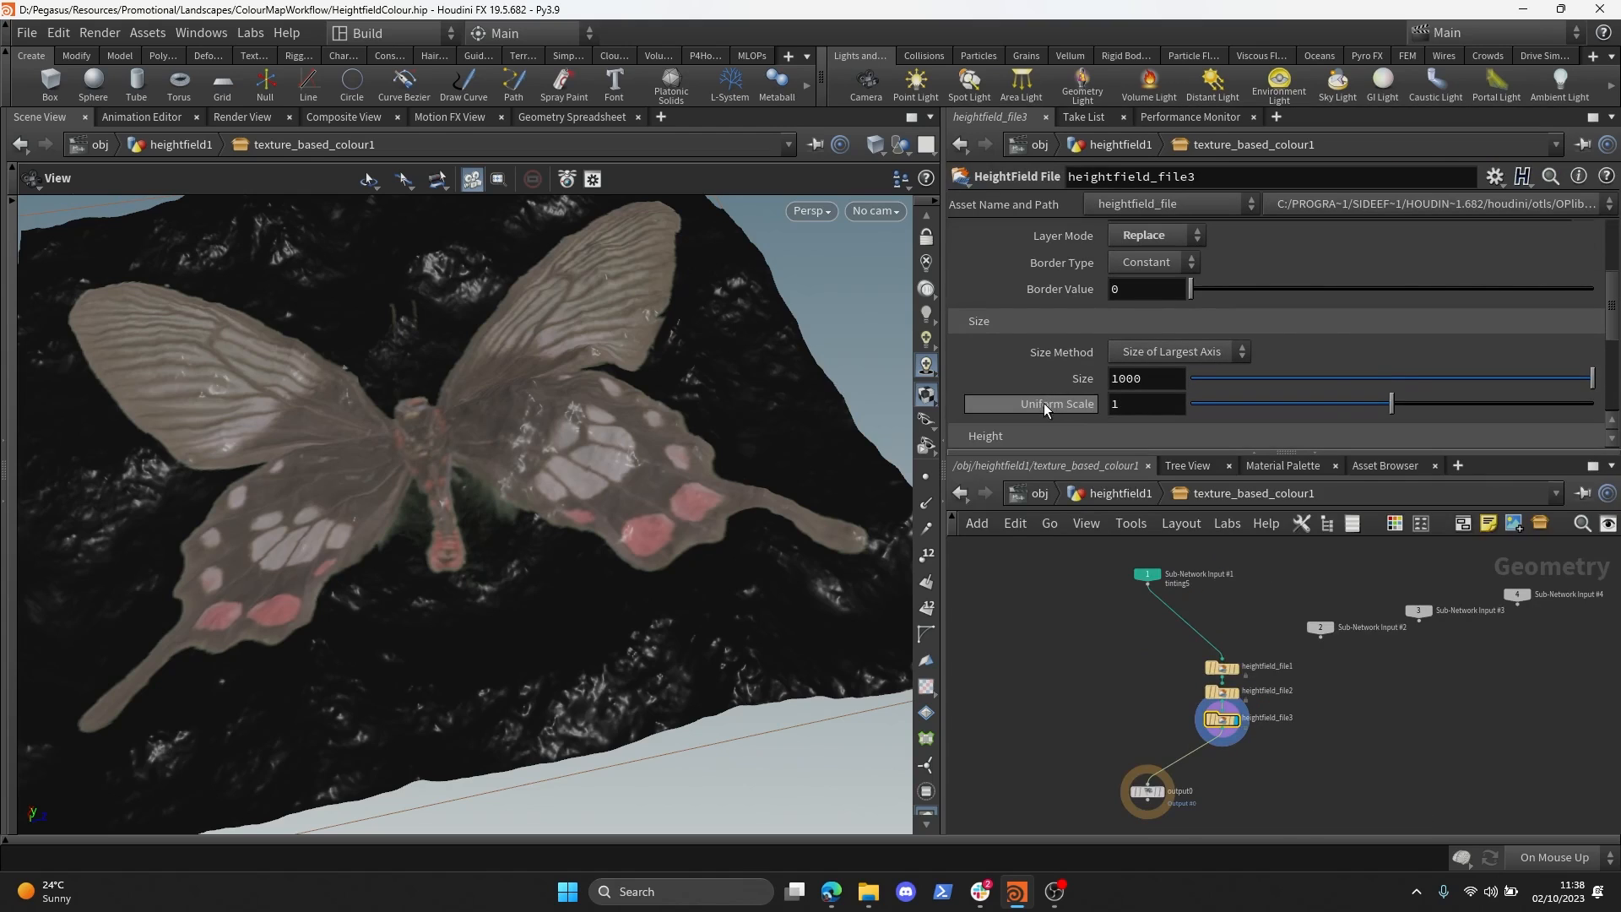
{"action": "scroll", "coordinate": [1043, 402], "scroll_direction": "down", "scroll_amount": 2}
{"action": "scroll", "coordinate": [1093, 404], "scroll_direction": "down", "scroll_amount": 1}
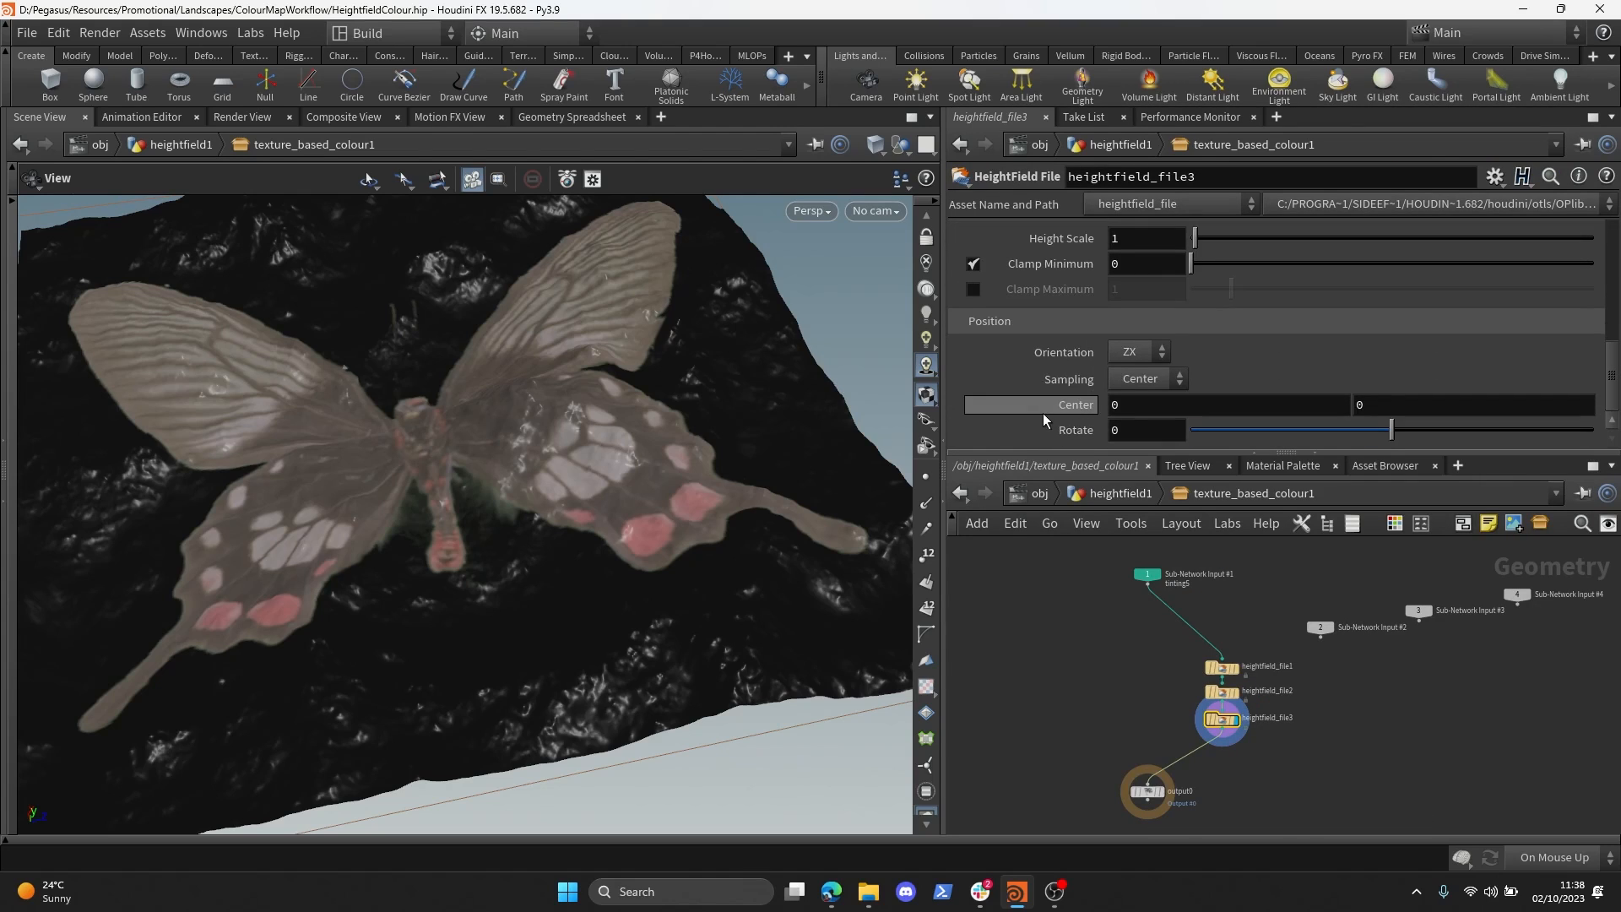
{"action": "scroll", "coordinate": [1042, 412], "scroll_direction": "up", "scroll_amount": 7}
{"action": "scroll", "coordinate": [1042, 410], "scroll_direction": "up", "scroll_amount": 1}
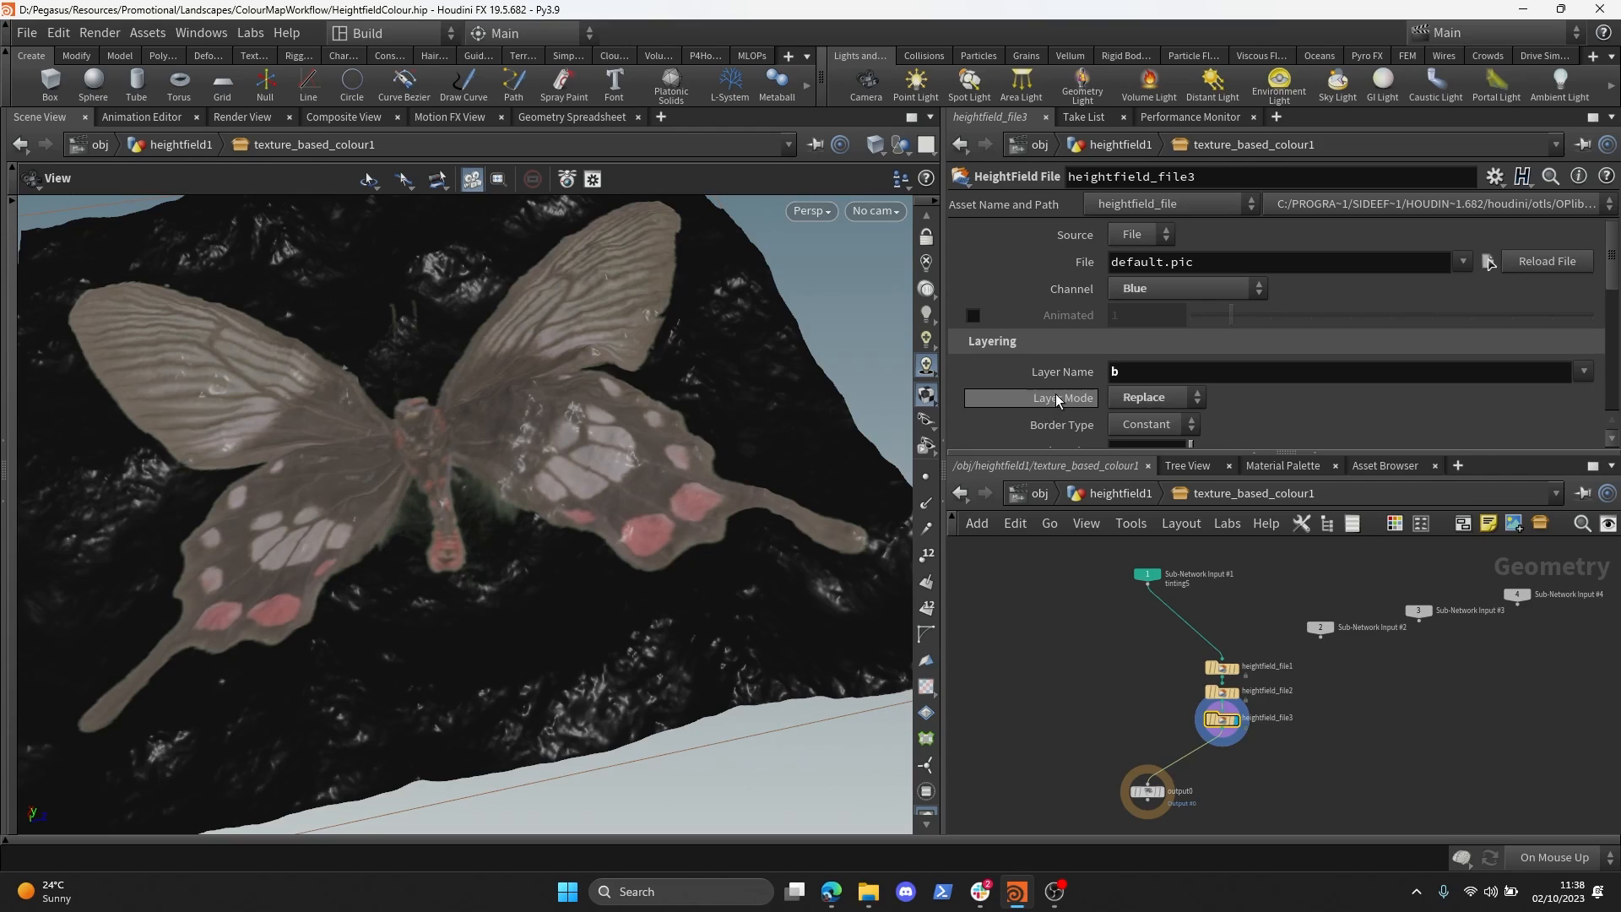
{"action": "key", "text": "ctrl+b"}
{"action": "key", "text": "ctrl+b"}
{"action": "key", "text": "ctrl+b"}
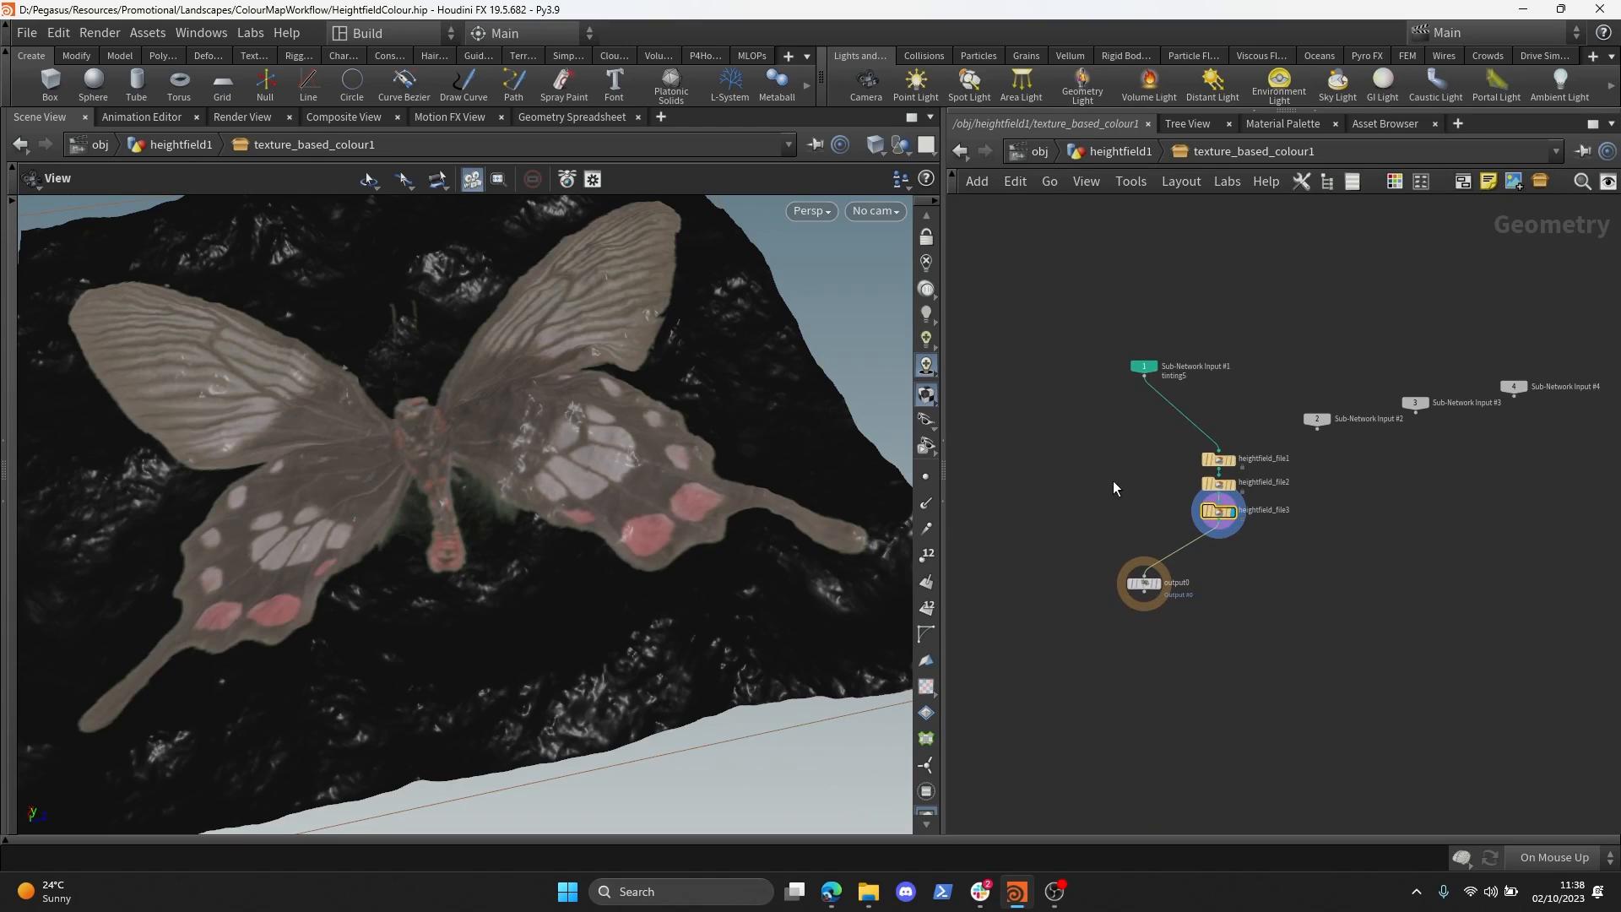
{"action": "scroll", "coordinate": [1140, 490], "scroll_direction": "up", "scroll_amount": 3}
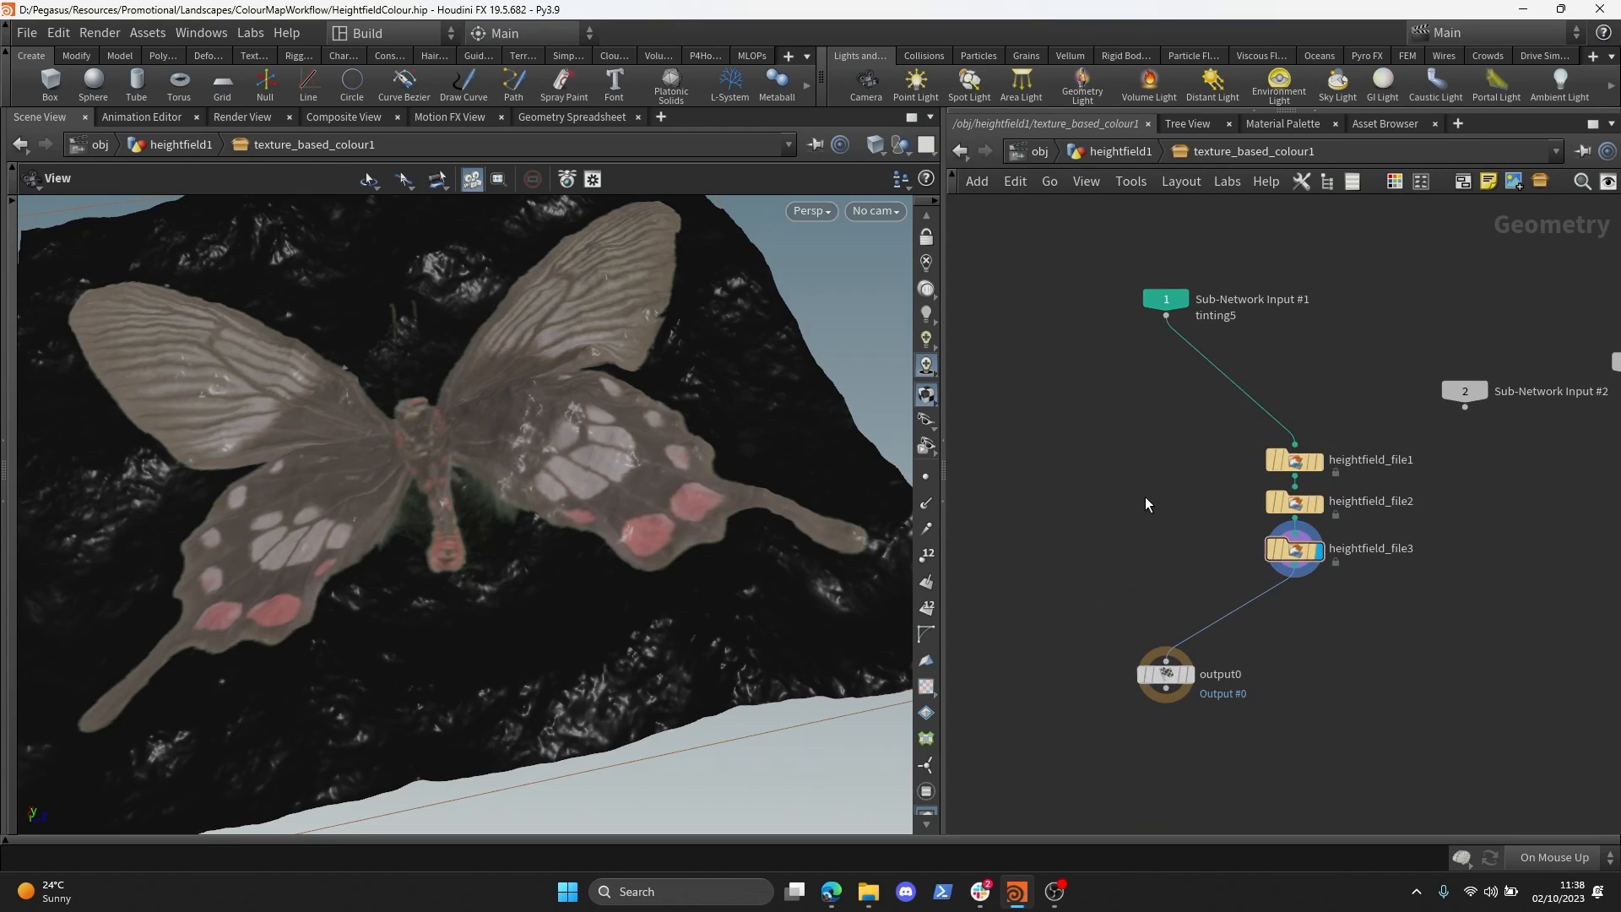
- Add a Volume Wrangle and connect it between Sub-Network Input #1 and output0
{"action": "key", "text": "Tab"}
{"action": "key", "text": "Escape"}
{"action": "key", "text": "Tab"}
{"action": "type", "text": "volume wr"}
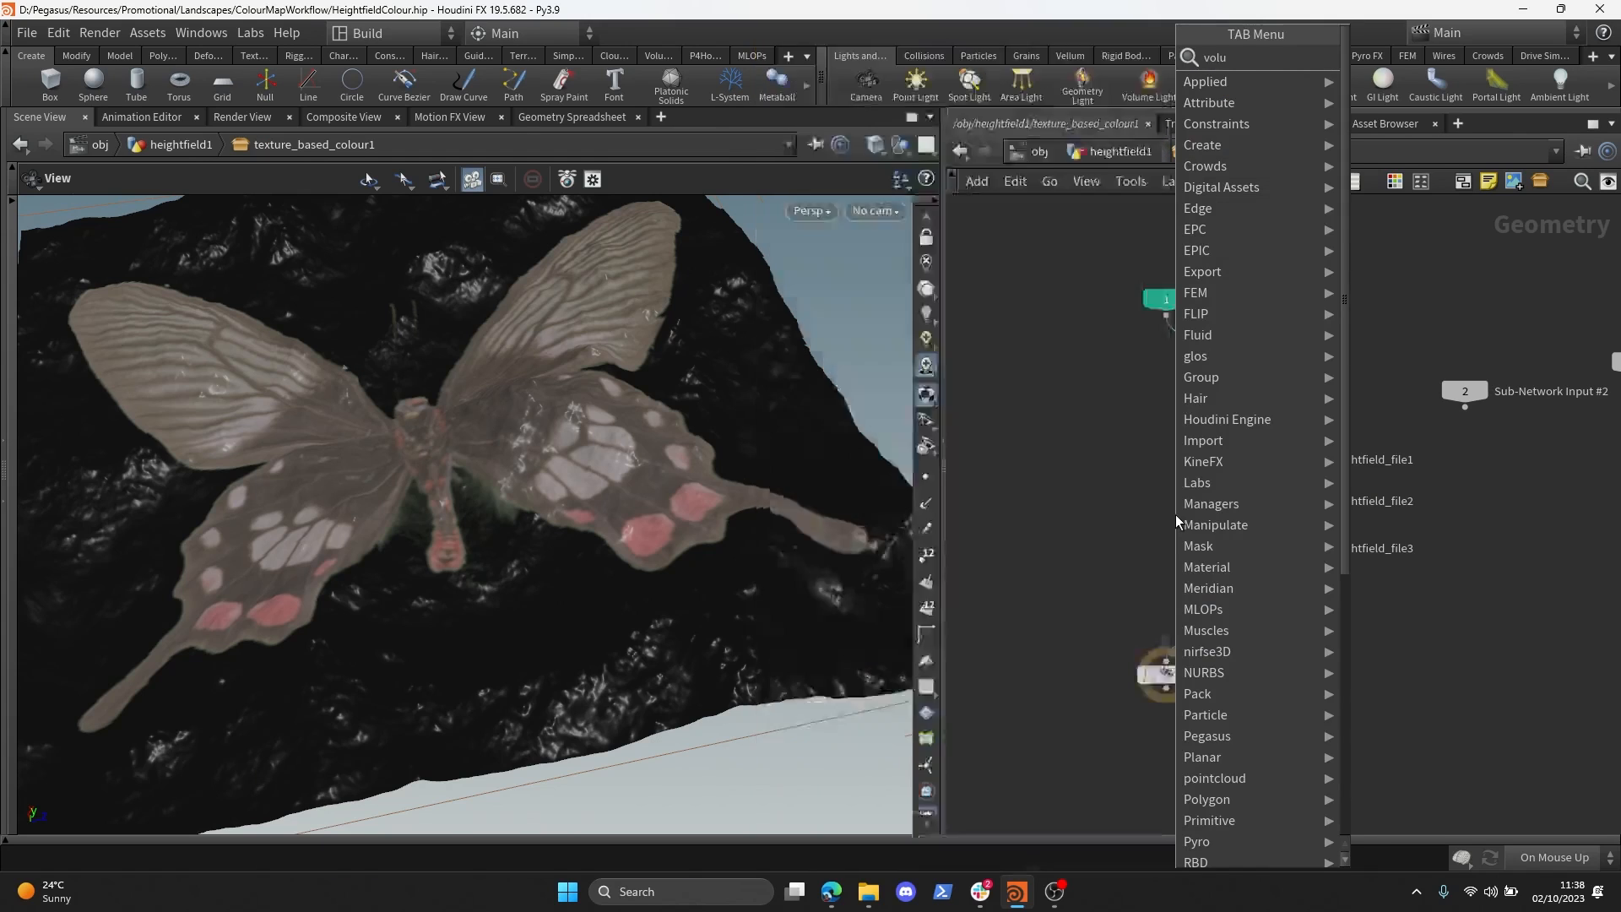
{"action": "key", "text": "Return"}
{"action": "left_click", "coordinate": [1166, 577]}
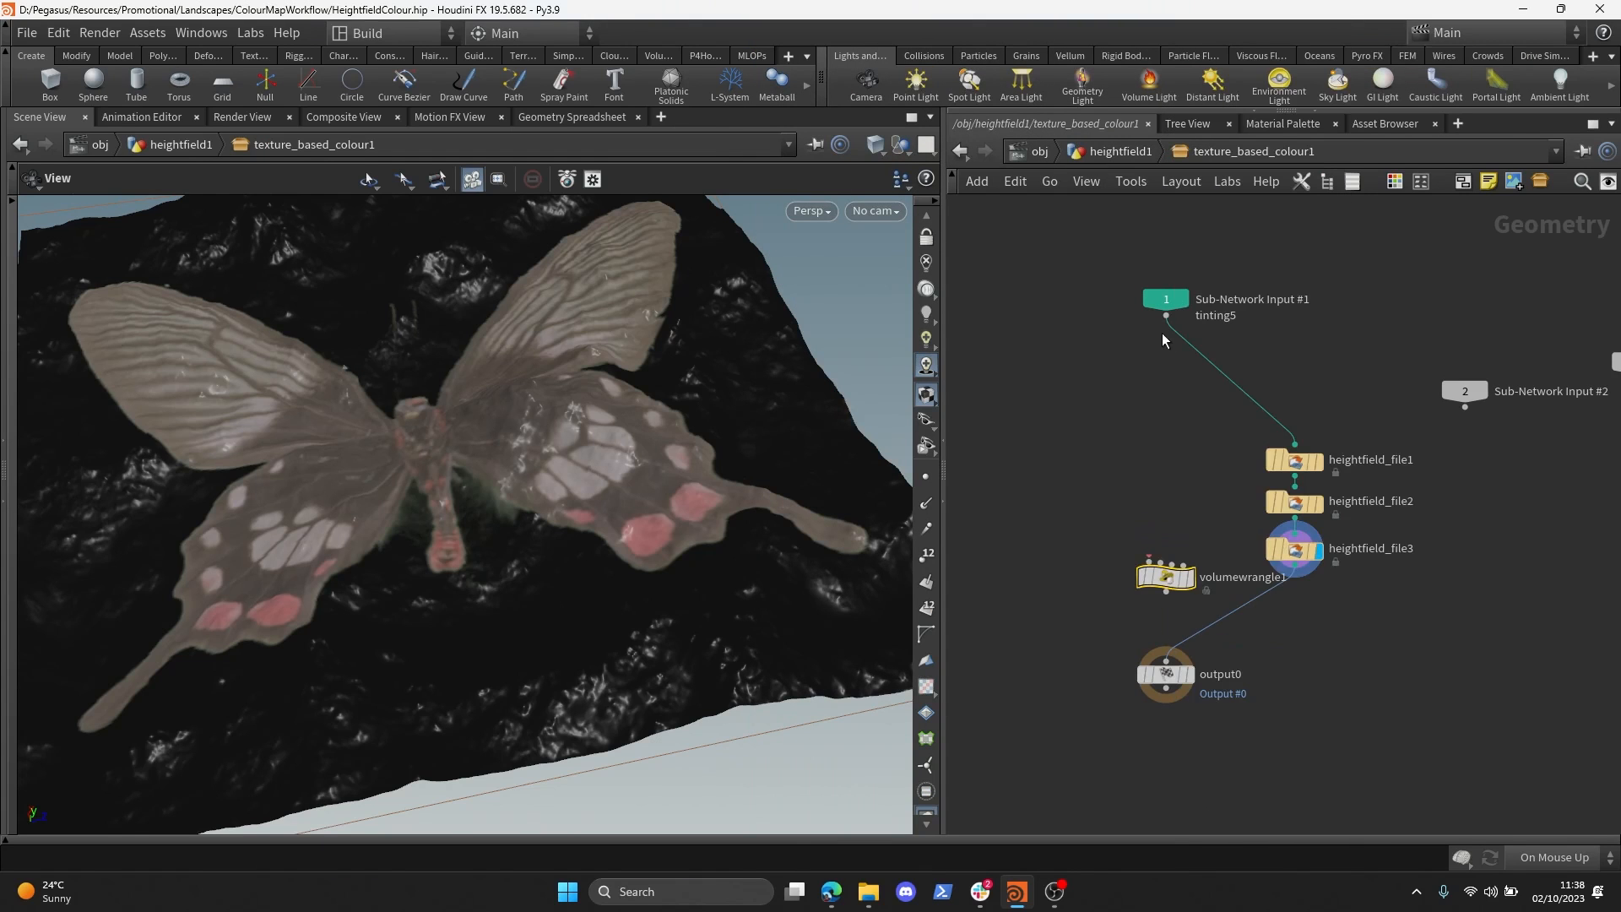
{"action": "left_click_drag", "start_coordinate": [1166, 317], "coordinate": [1166, 670]}
{"action": "middle_click_drag", "start_coordinate": [1233, 733], "coordinate": [1230, 678]}
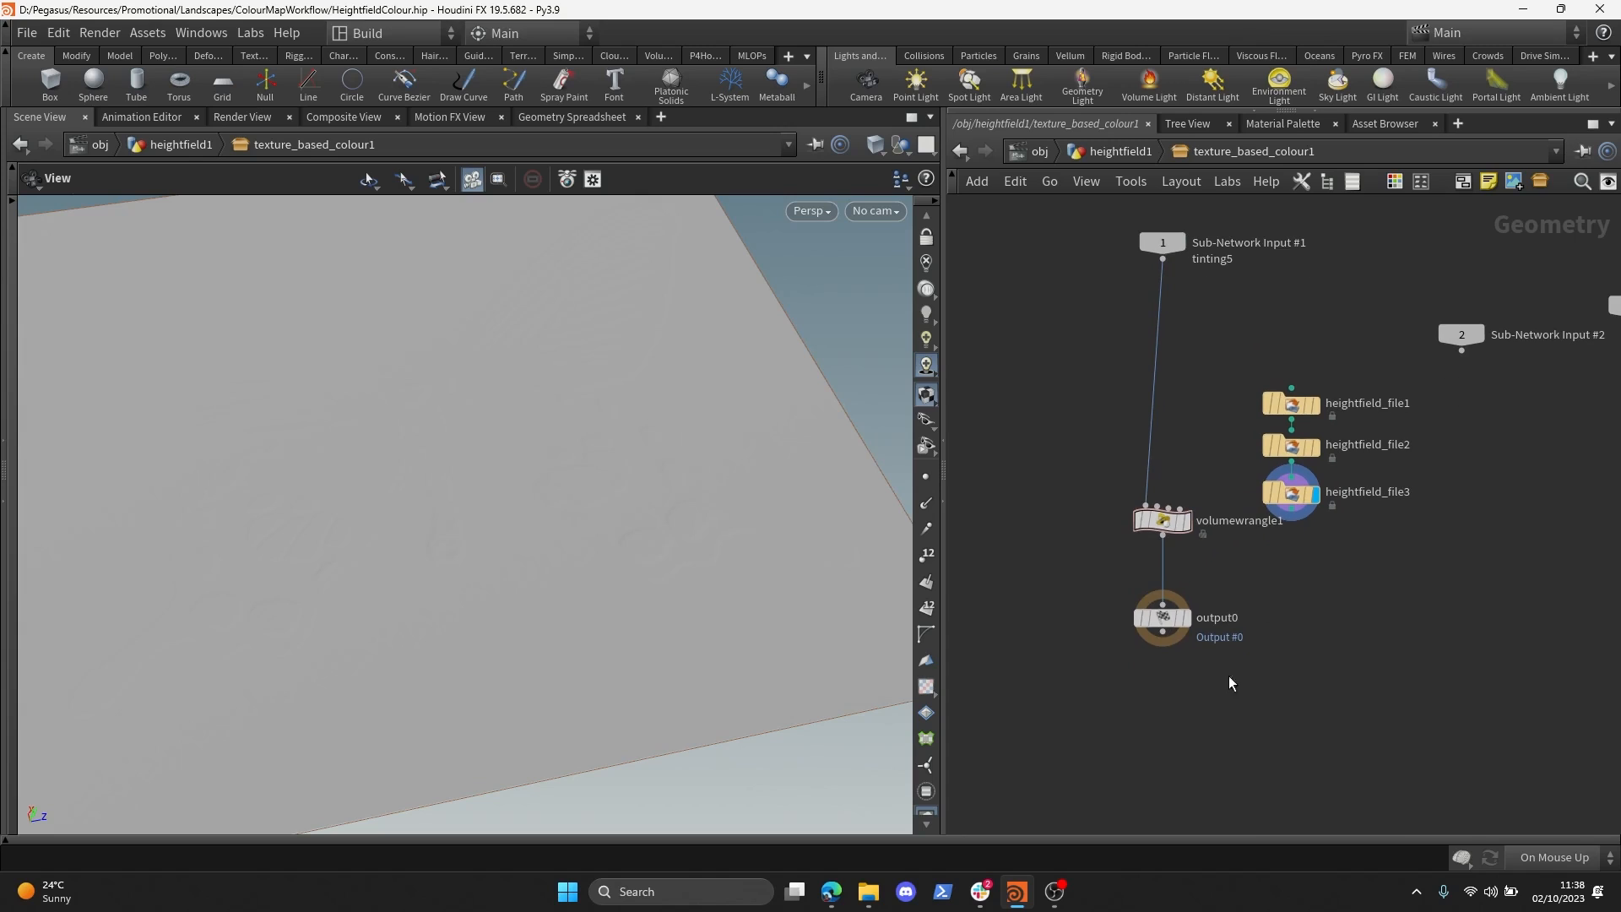
- Move volumewrangle1 and output0 lower, and reposition Sub-Network Input #2 and the three heightfield_file nodes
{"action": "left_click_drag", "start_coordinate": [1230, 678], "coordinate": [1136, 510]}
{"action": "left_click_drag", "start_coordinate": [1167, 523], "coordinate": [1184, 674]}
{"action": "middle_click_drag", "start_coordinate": [1478, 437], "coordinate": [1411, 445]}
{"action": "left_click", "coordinate": [1411, 445]}
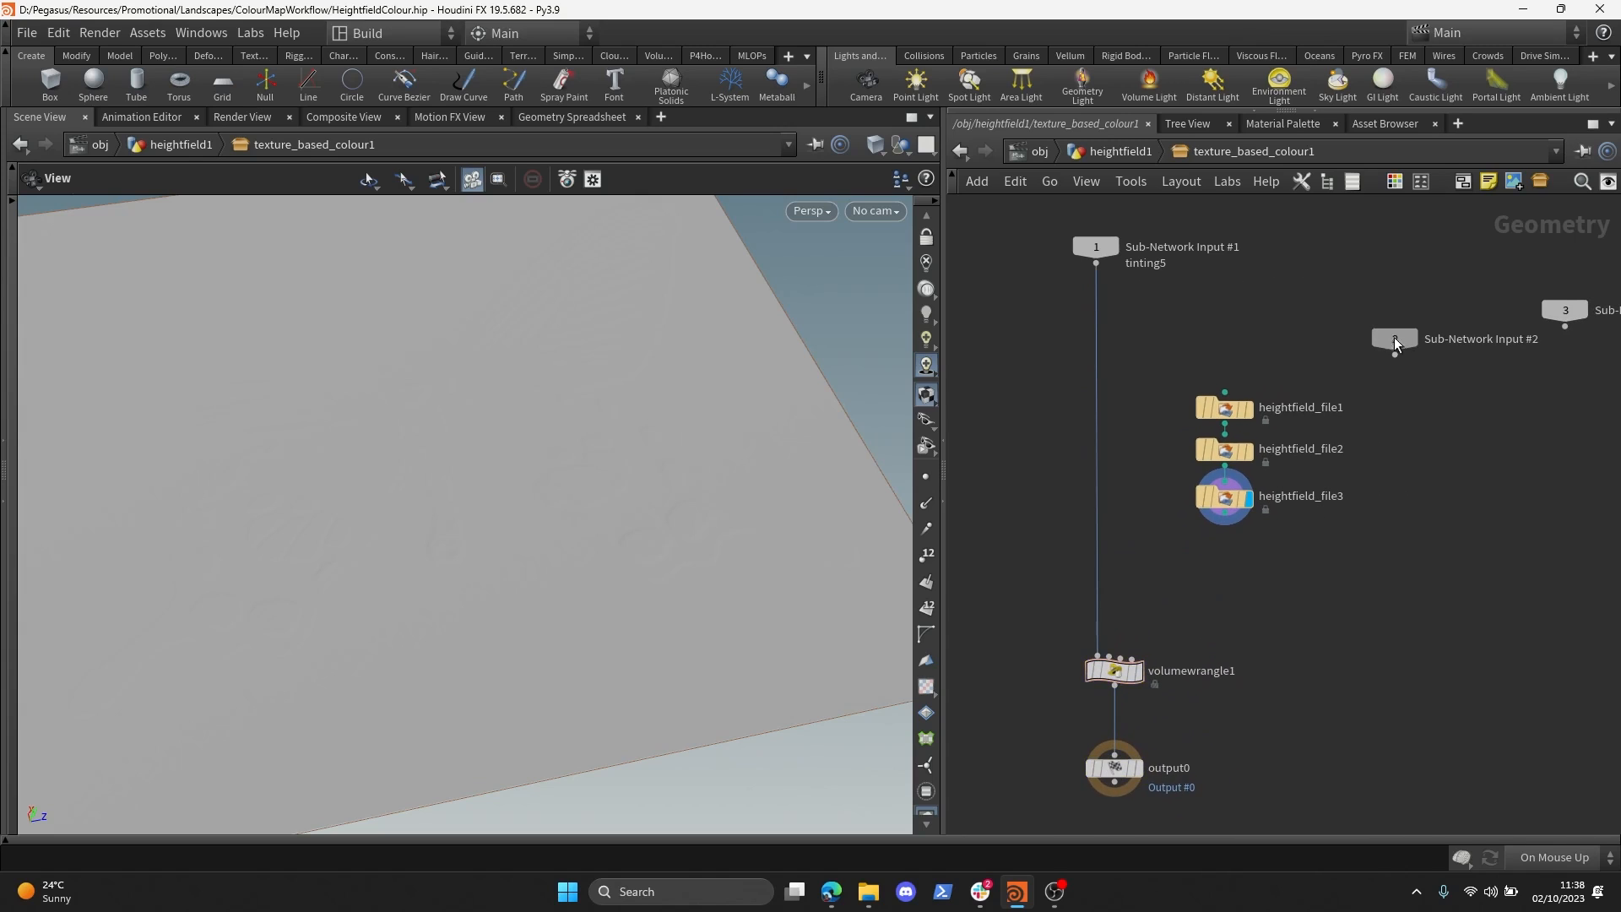
{"action": "left_click_drag", "start_coordinate": [1394, 344], "coordinate": [1339, 291]}
{"action": "middle_click_drag", "start_coordinate": [1309, 362], "coordinate": [1319, 380]}
{"action": "left_click_drag", "start_coordinate": [1317, 380], "coordinate": [1202, 553]}
{"action": "left_click_drag", "start_coordinate": [1233, 473], "coordinate": [1191, 498]}
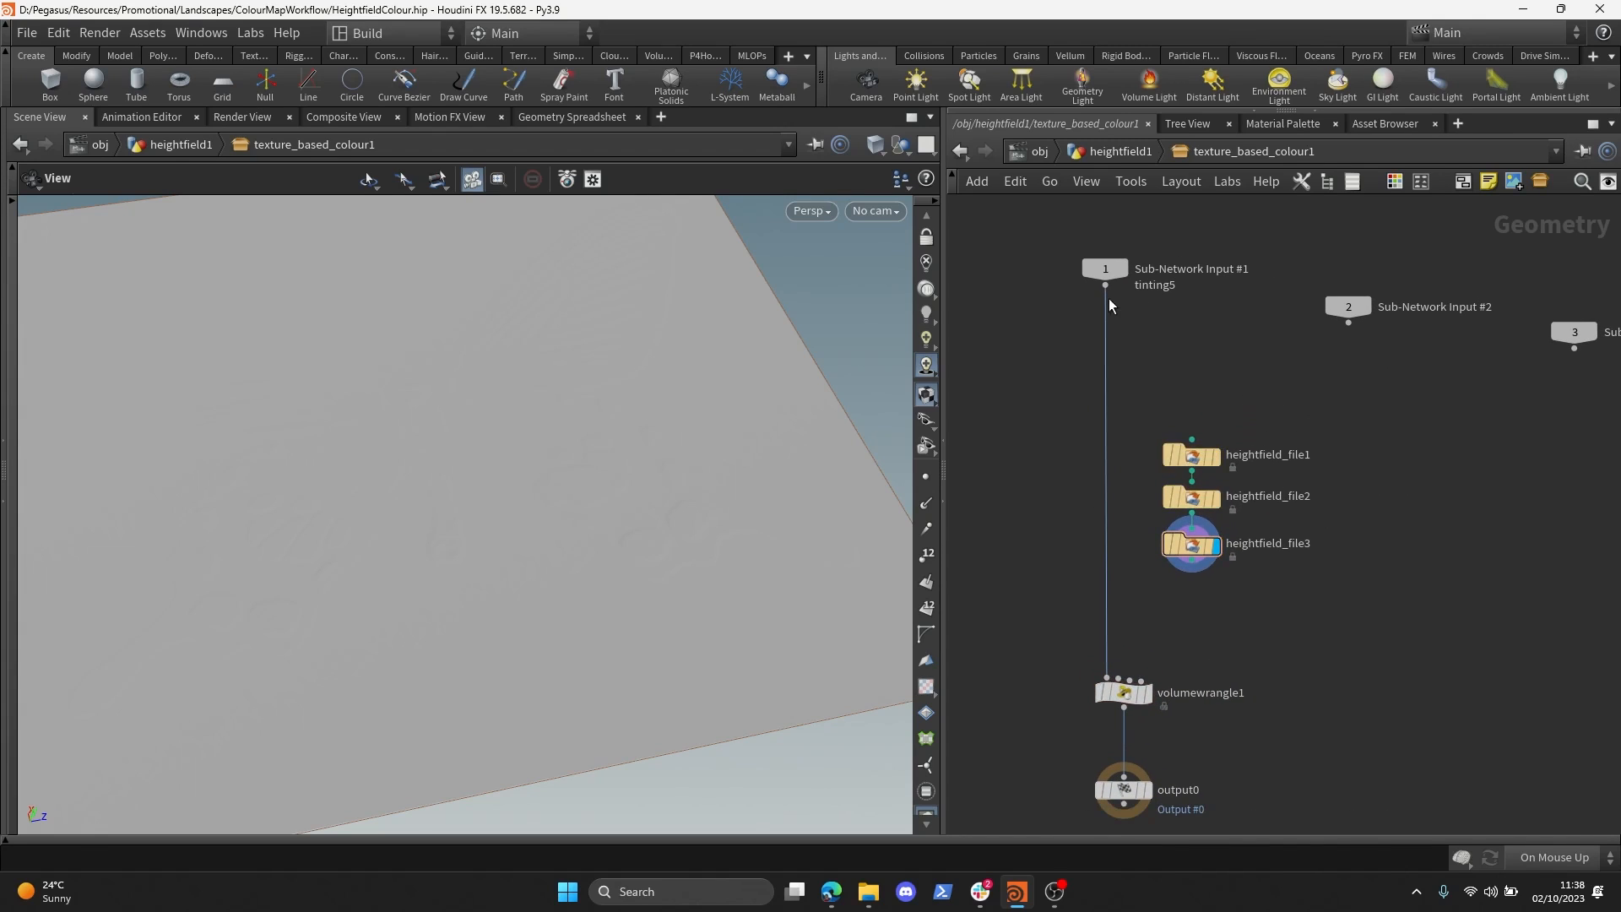
- Wire Sub-Network Input #1 into both heightfield_file1 and the first input of volumewrangle1
{"action": "left_click_drag", "start_coordinate": [1107, 288], "coordinate": [1194, 432]}
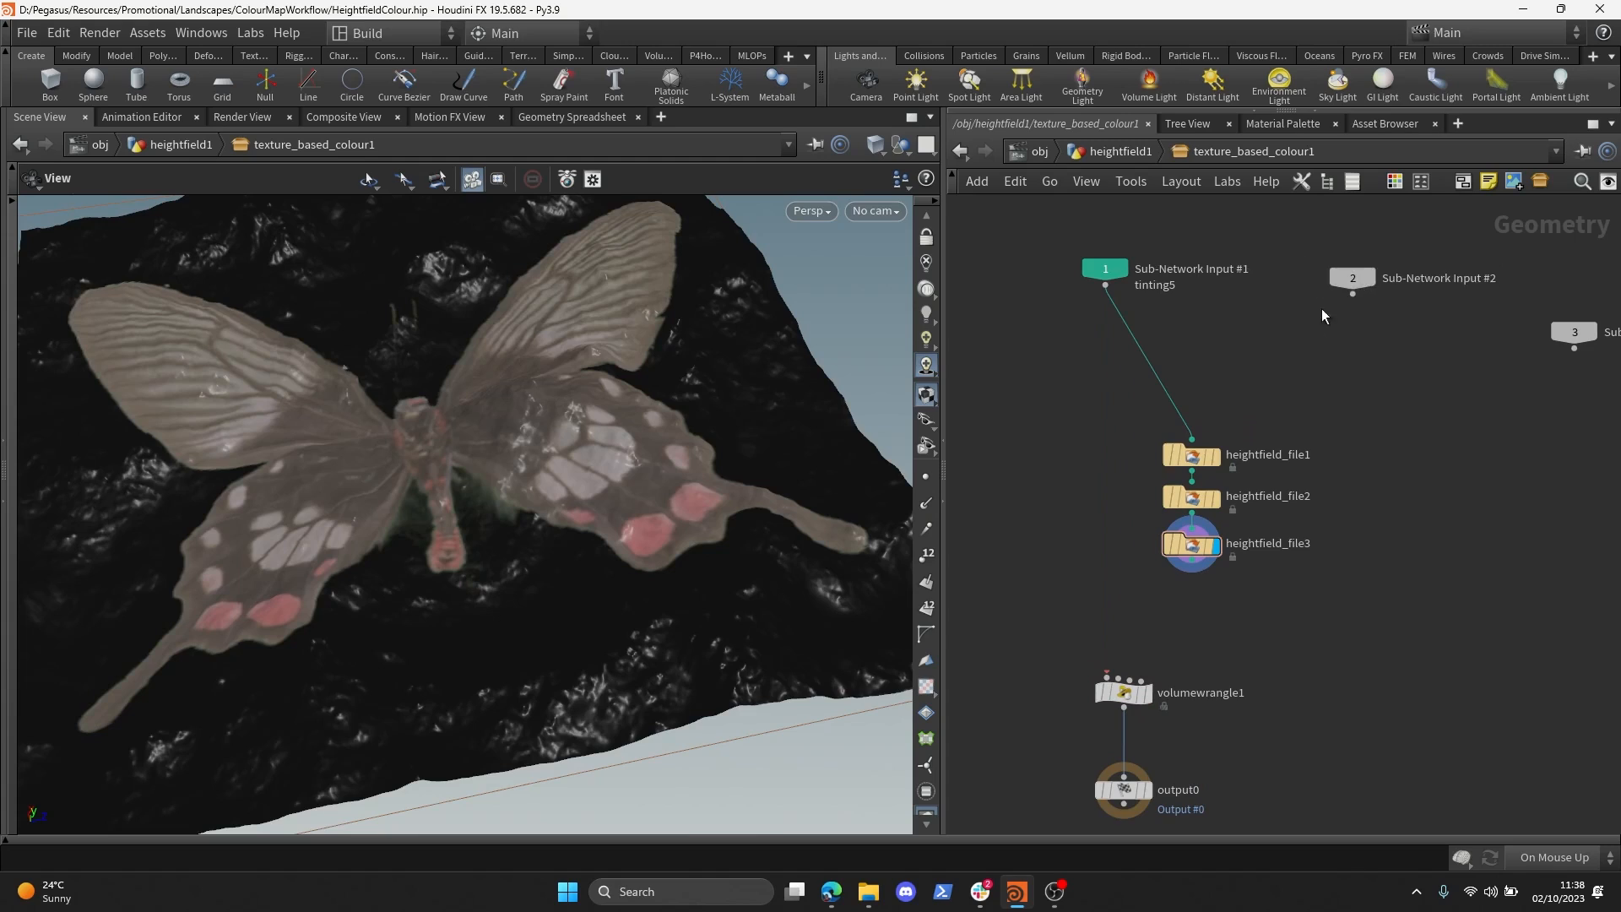
{"action": "middle_click_drag", "start_coordinate": [1322, 315], "coordinate": [1371, 288]}
{"action": "left_click_drag", "start_coordinate": [1155, 259], "coordinate": [1156, 650]}
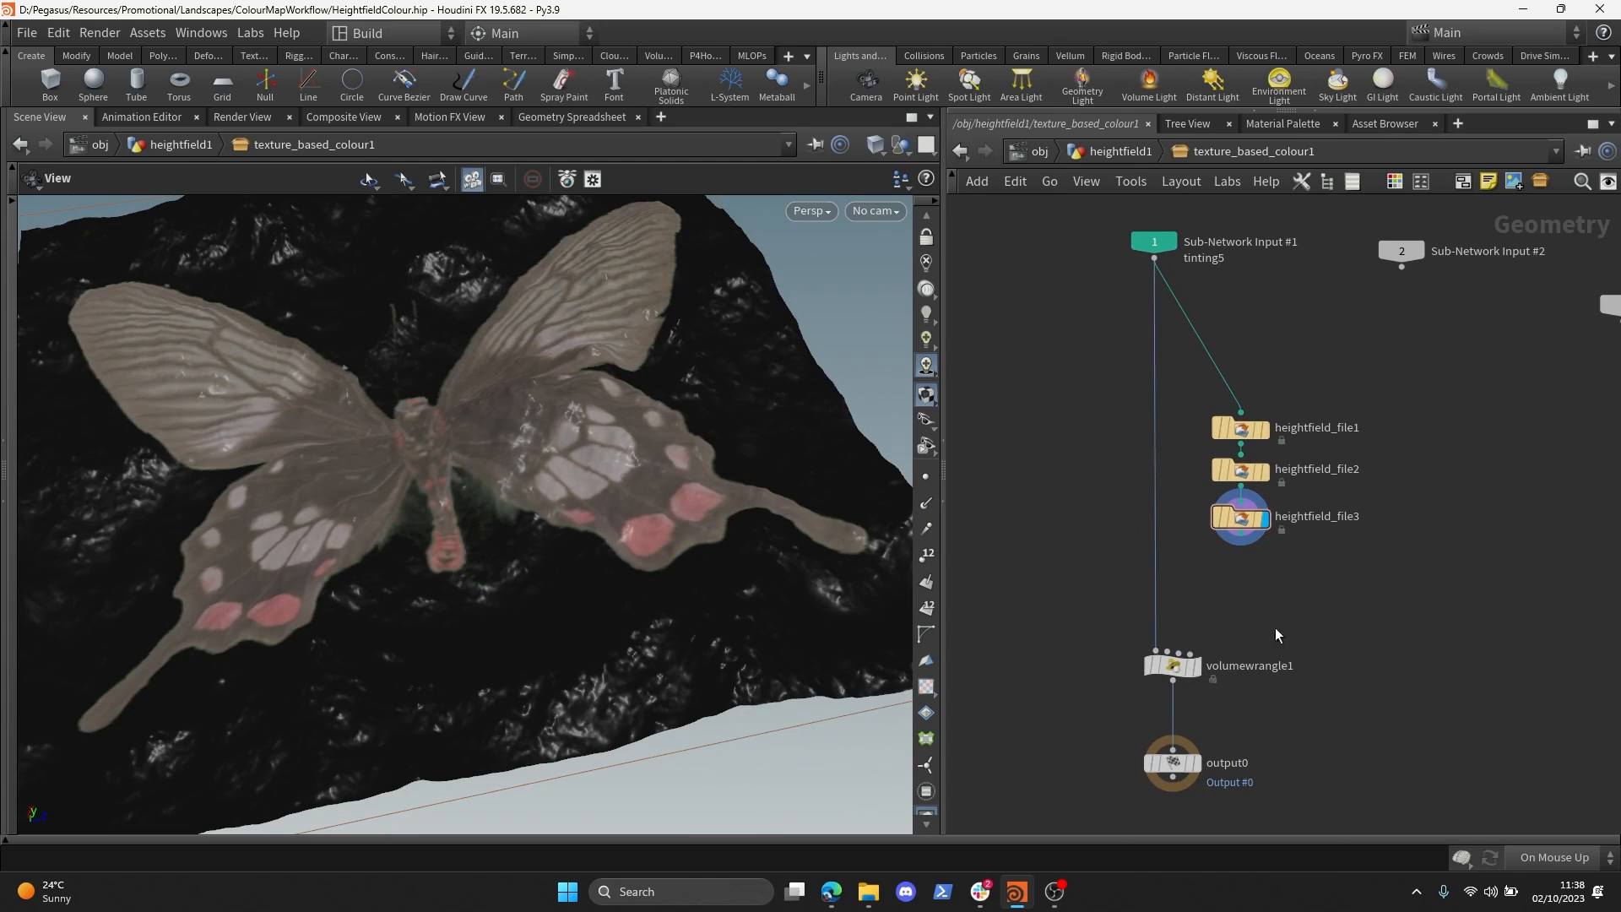
- Connect heightfield_file3 to the second input of volumewrangle1 and display volumewrangle1
{"action": "middle_click_drag", "start_coordinate": [1274, 626], "coordinate": [1281, 526]}
{"action": "left_click_drag", "start_coordinate": [1156, 591], "coordinate": [1231, 474]}
{"action": "middle_click_drag", "start_coordinate": [1224, 541], "coordinate": [1225, 499]}
{"action": "left_click", "coordinate": [1186, 564]}
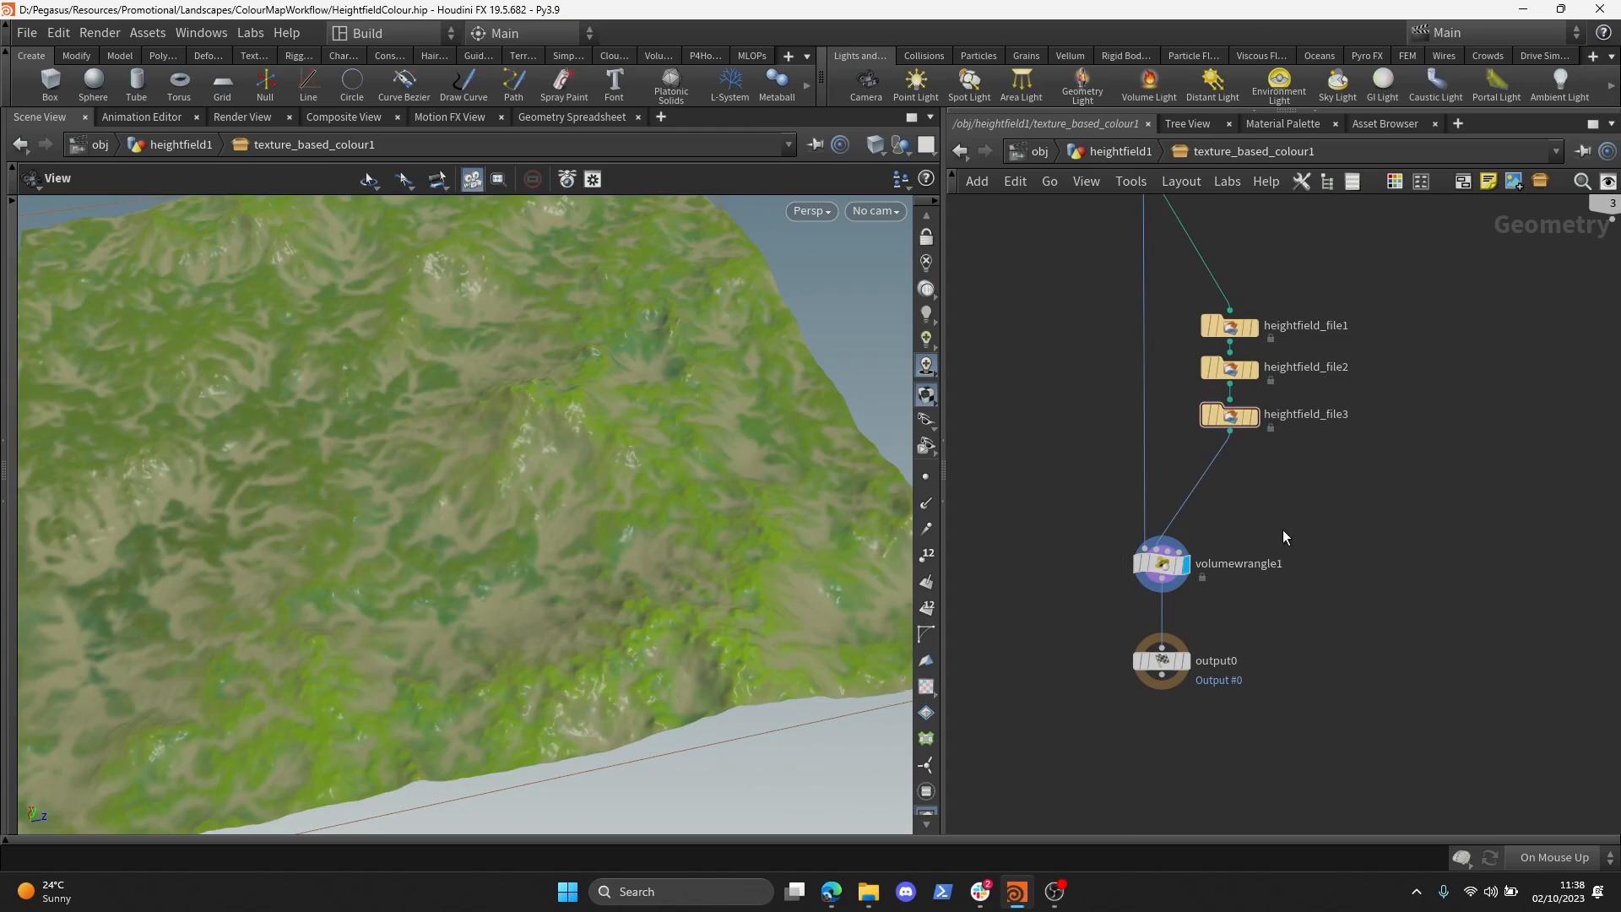
{"action": "left_click_drag", "start_coordinate": [705, 475], "coordinate": [780, 458]}
{"action": "scroll", "coordinate": [1199, 512], "scroll_direction": "down", "scroll_amount": 3}
- Copy the complete VEX code of tinting5 in the heightfield1 network
{"action": "left_click", "coordinate": [1176, 541]}
{"action": "scroll", "coordinate": [1111, 402], "scroll_direction": "up", "scroll_amount": 1}
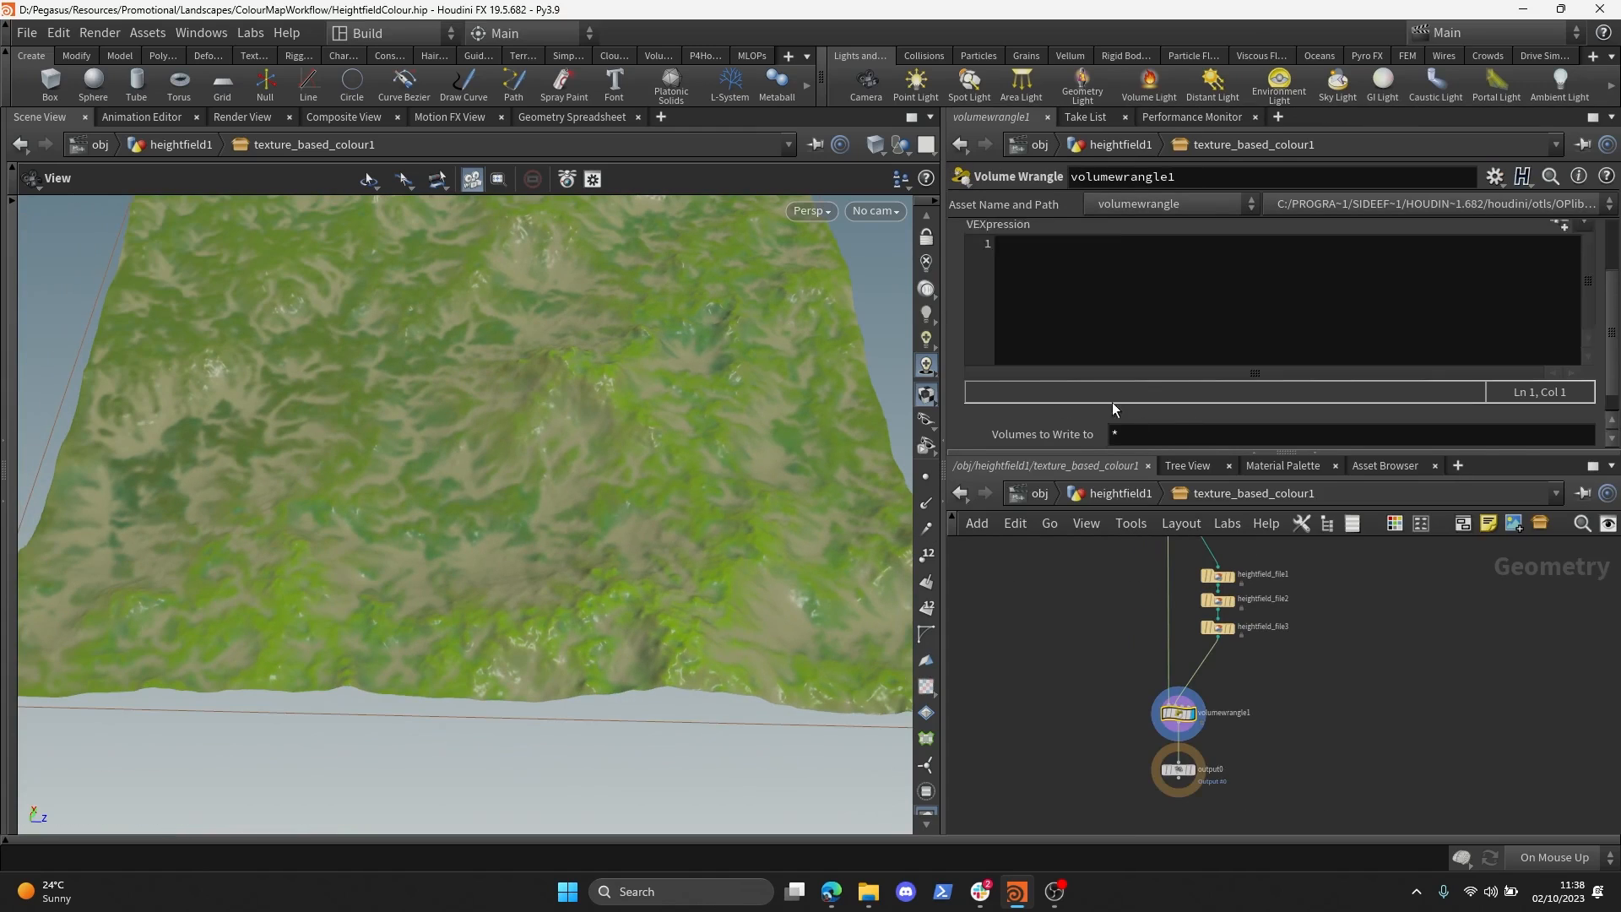
{"action": "scroll", "coordinate": [1112, 404], "scroll_direction": "up", "scroll_amount": 2}
{"action": "left_click", "coordinate": [1120, 493]}
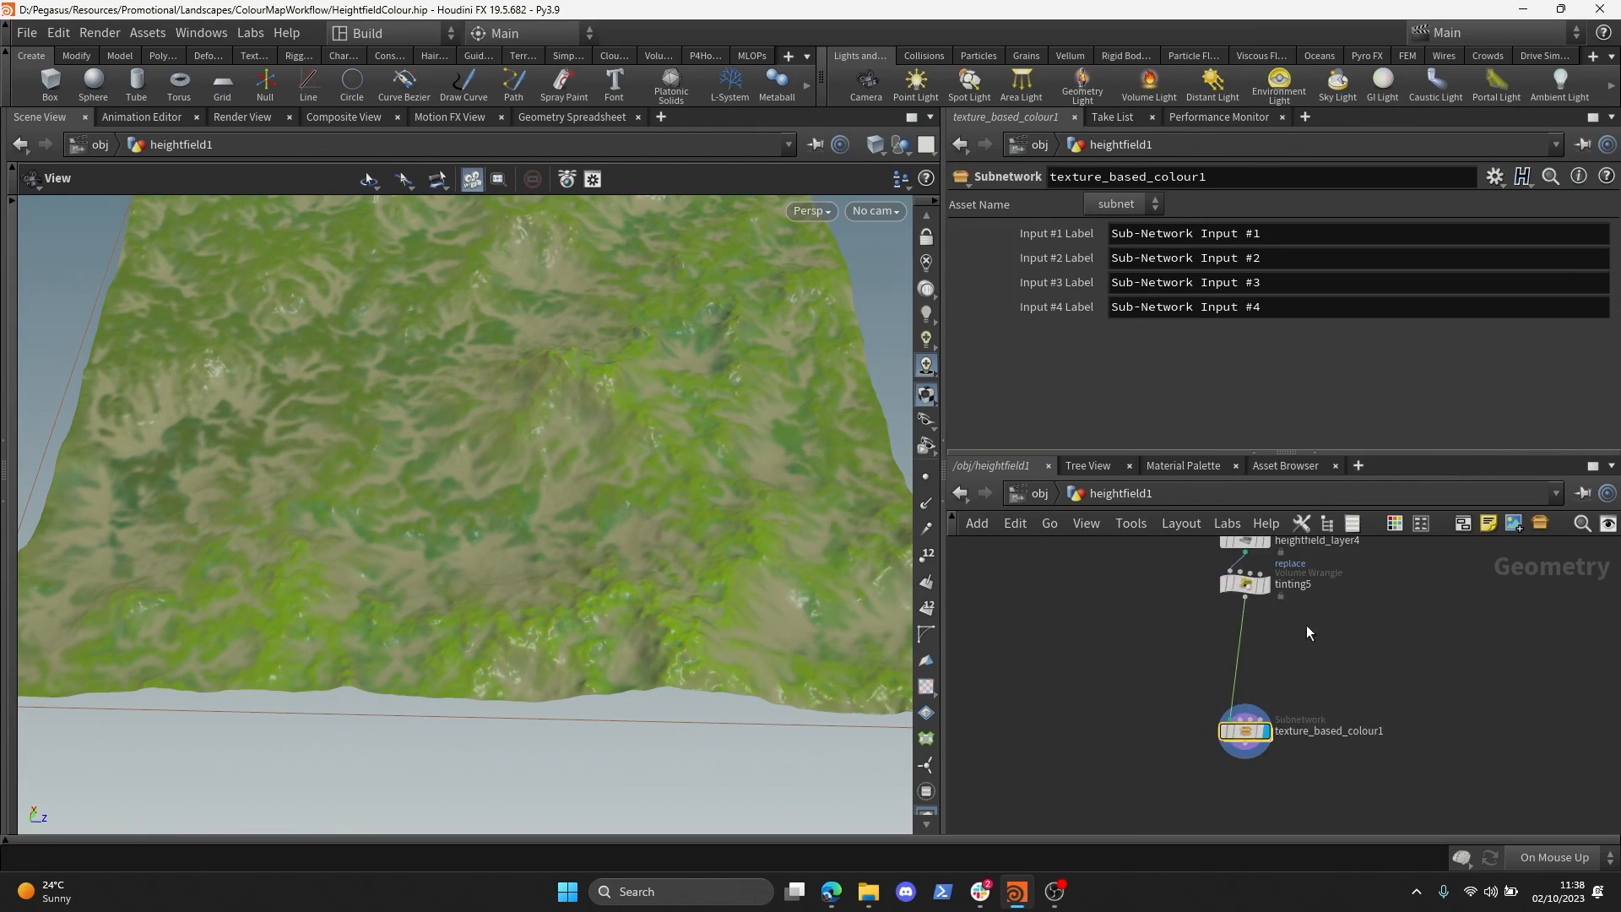
{"action": "left_click", "coordinate": [1205, 674]}
{"action": "scroll", "coordinate": [1164, 310], "scroll_direction": "up", "scroll_amount": 3}
{"action": "left_click", "coordinate": [1170, 306]}
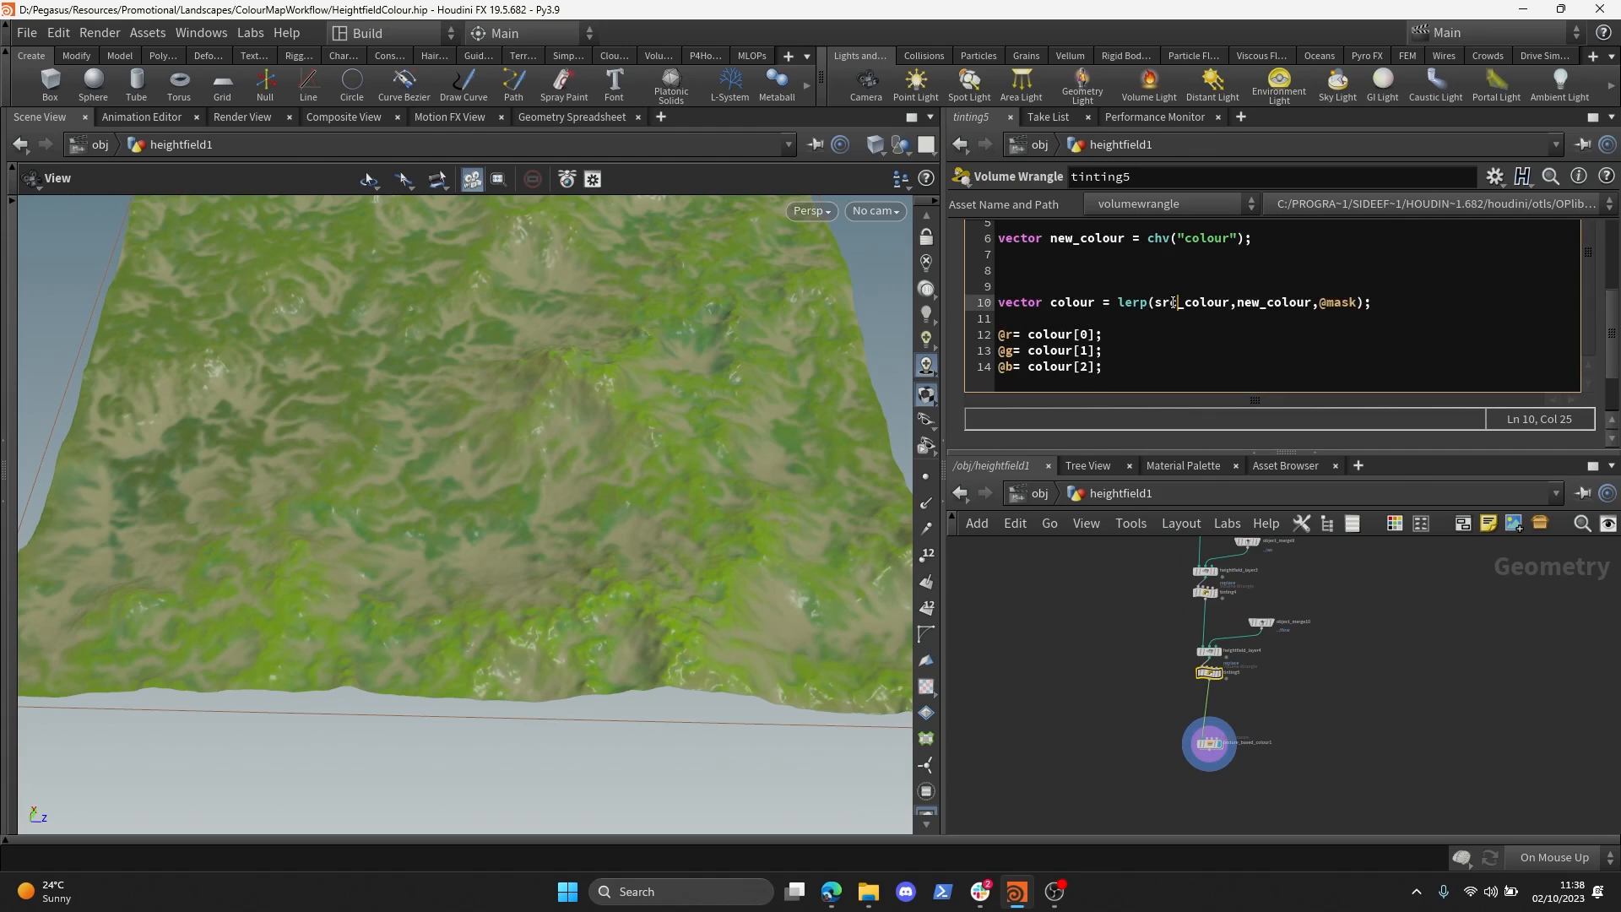
{"action": "key", "text": "ctrl+a"}
- Paste the copied tinting code into the VEXpression of volumewrangle1 inside texture_based_colour1
{"action": "left_click", "coordinate": [1300, 694]}
{"action": "scroll", "coordinate": [1222, 737], "scroll_direction": "up", "scroll_amount": 3}
{"action": "double_click", "coordinate": [1191, 755]}
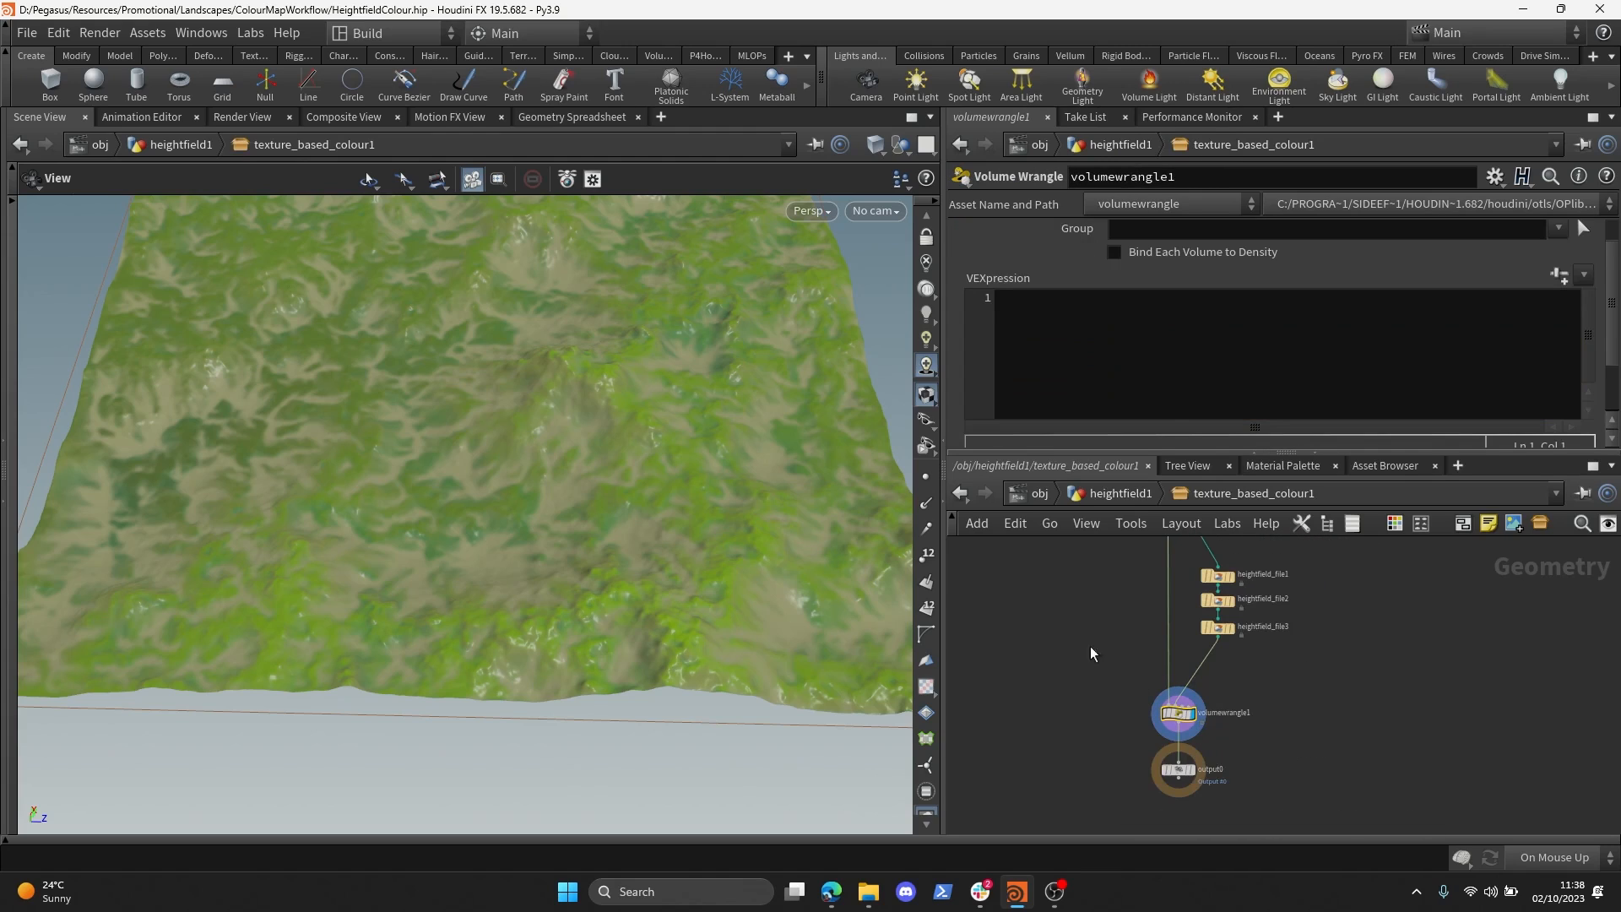
{"action": "left_click", "coordinate": [1084, 379]}
{"action": "type", "text": "vector src_colour; src_colour[0] = @r; src_colour[1] = @g; src_colour[2] = @b;  vector new_colour = chv(\"colour\");    vector colour = lerp(src_colour,new_colour,@mask);  @r= colour[0]; @g= colour[1]; @b= colour[2];\\"}
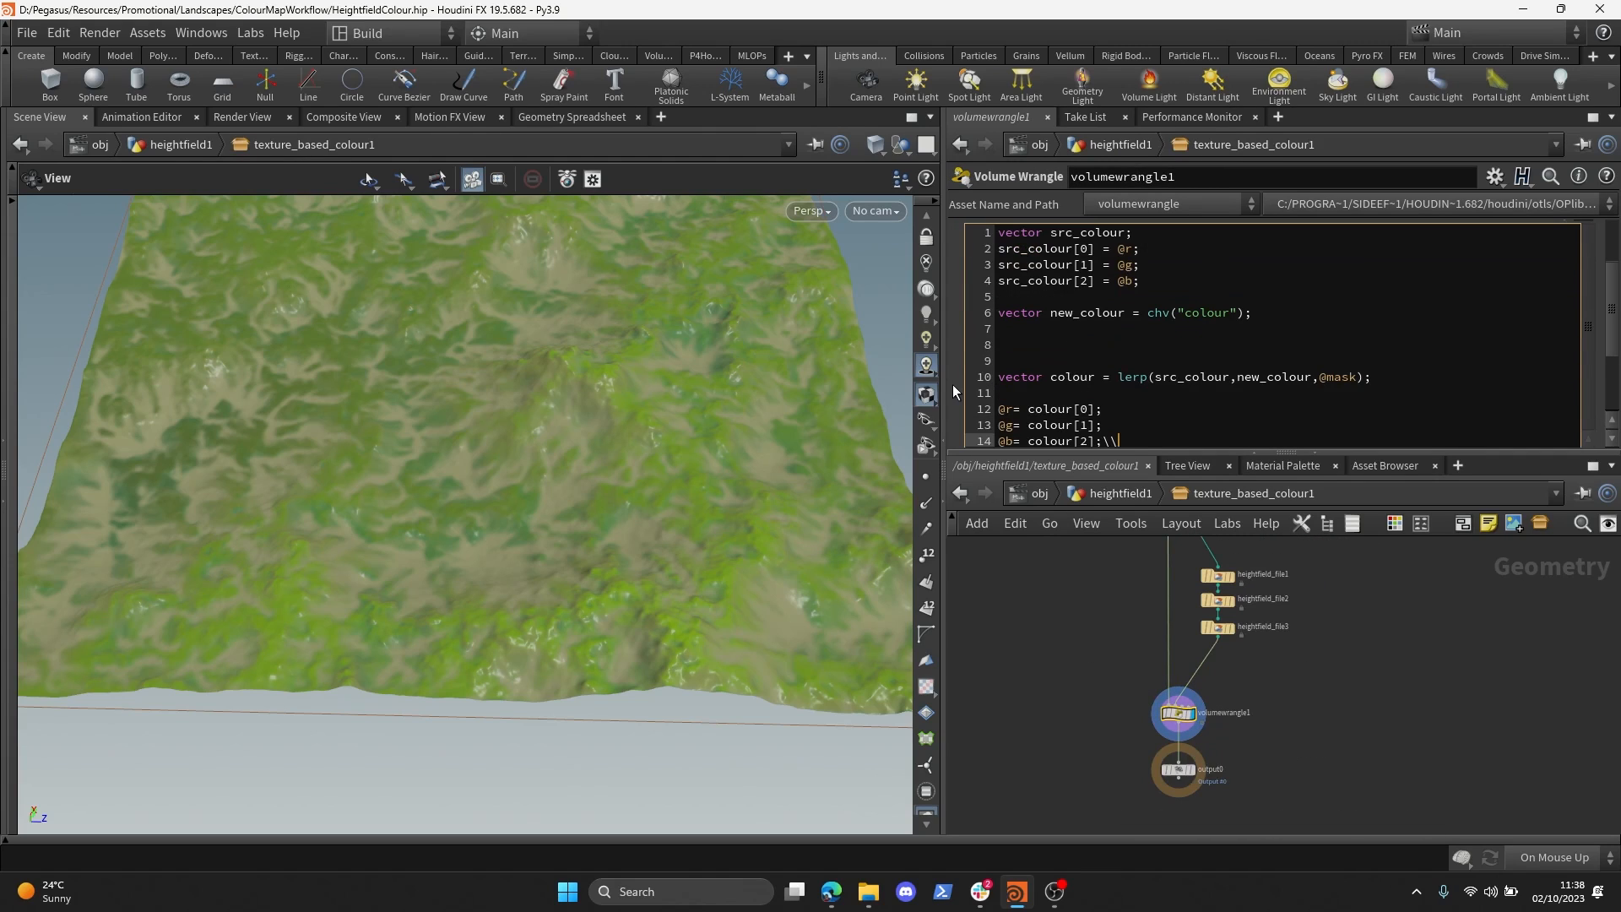
- Remove the stray characters ending the wrangle code and replace chv("colour") on the new_colour line with volumesample(1,"r",@P)
{"action": "key", "text": "BackSpace"}
{"action": "key", "text": "shift+b"}
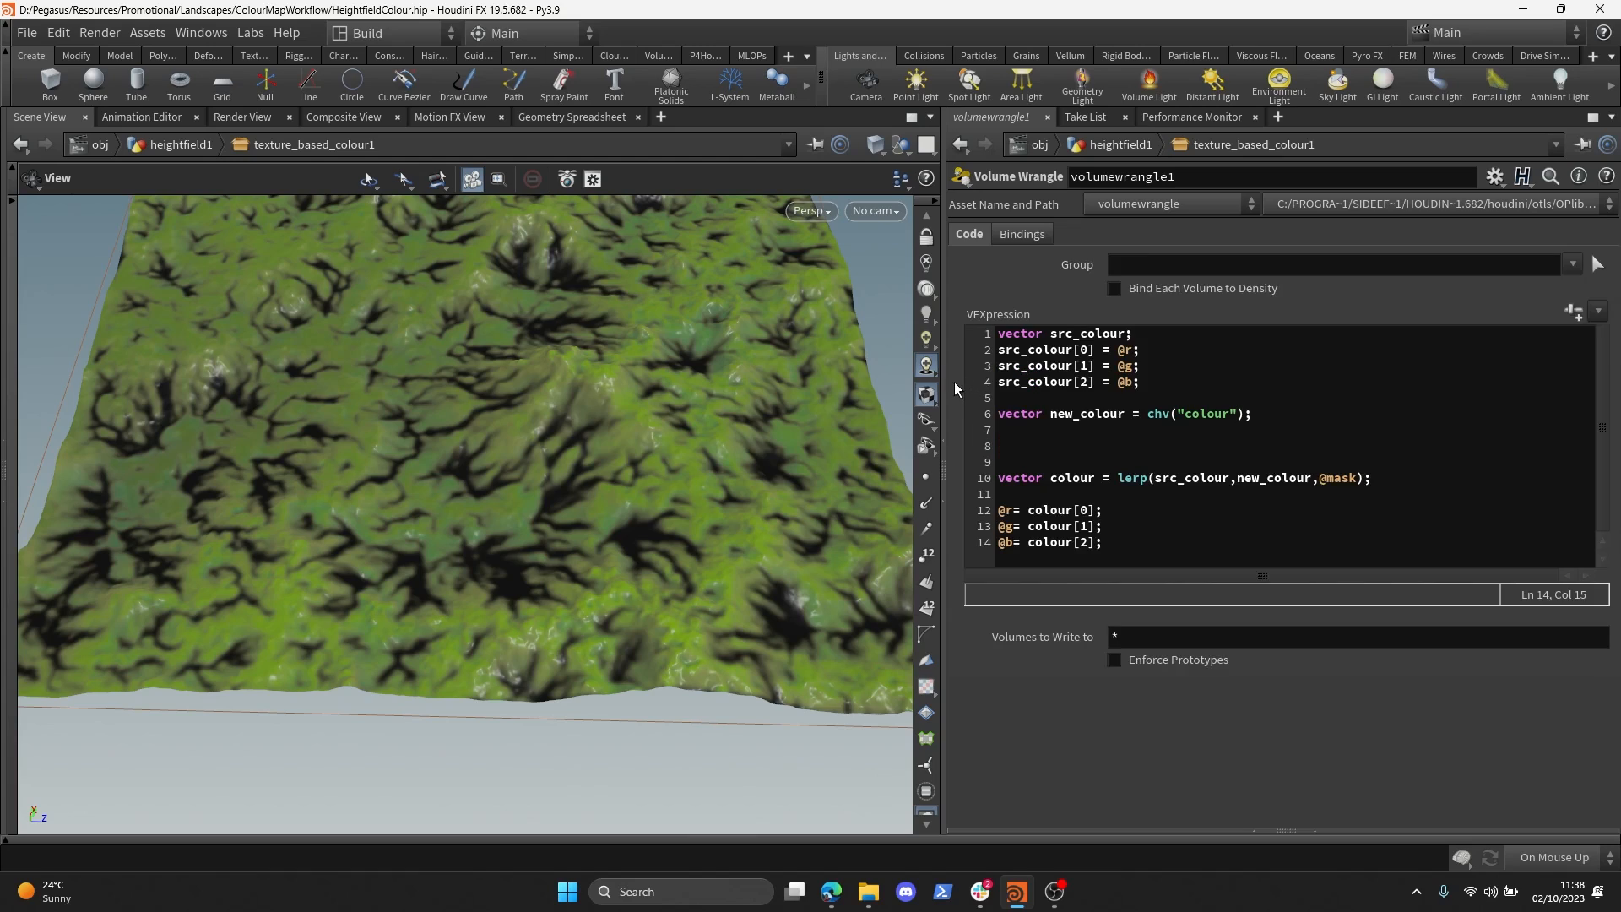
{"action": "left_click_drag", "start_coordinate": [1160, 343], "coordinate": [1059, 331]}
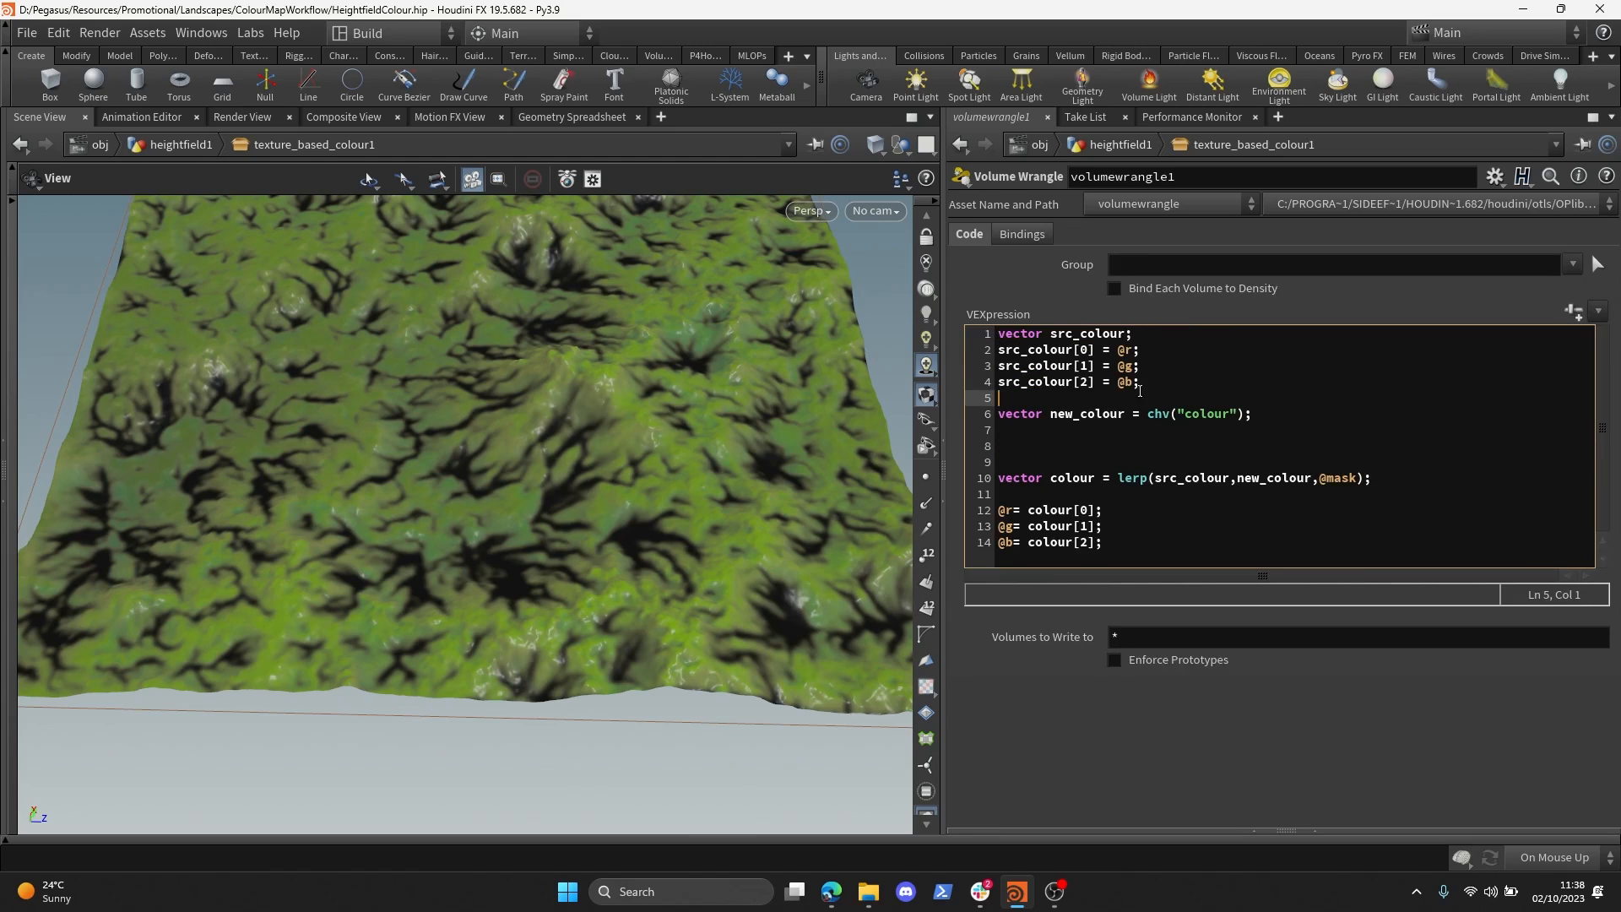
{"action": "left_click_drag", "start_coordinate": [1140, 390], "coordinate": [998, 333]}
{"action": "left_click", "coordinate": [1188, 415]}
{"action": "key", "text": "BackSpace"}
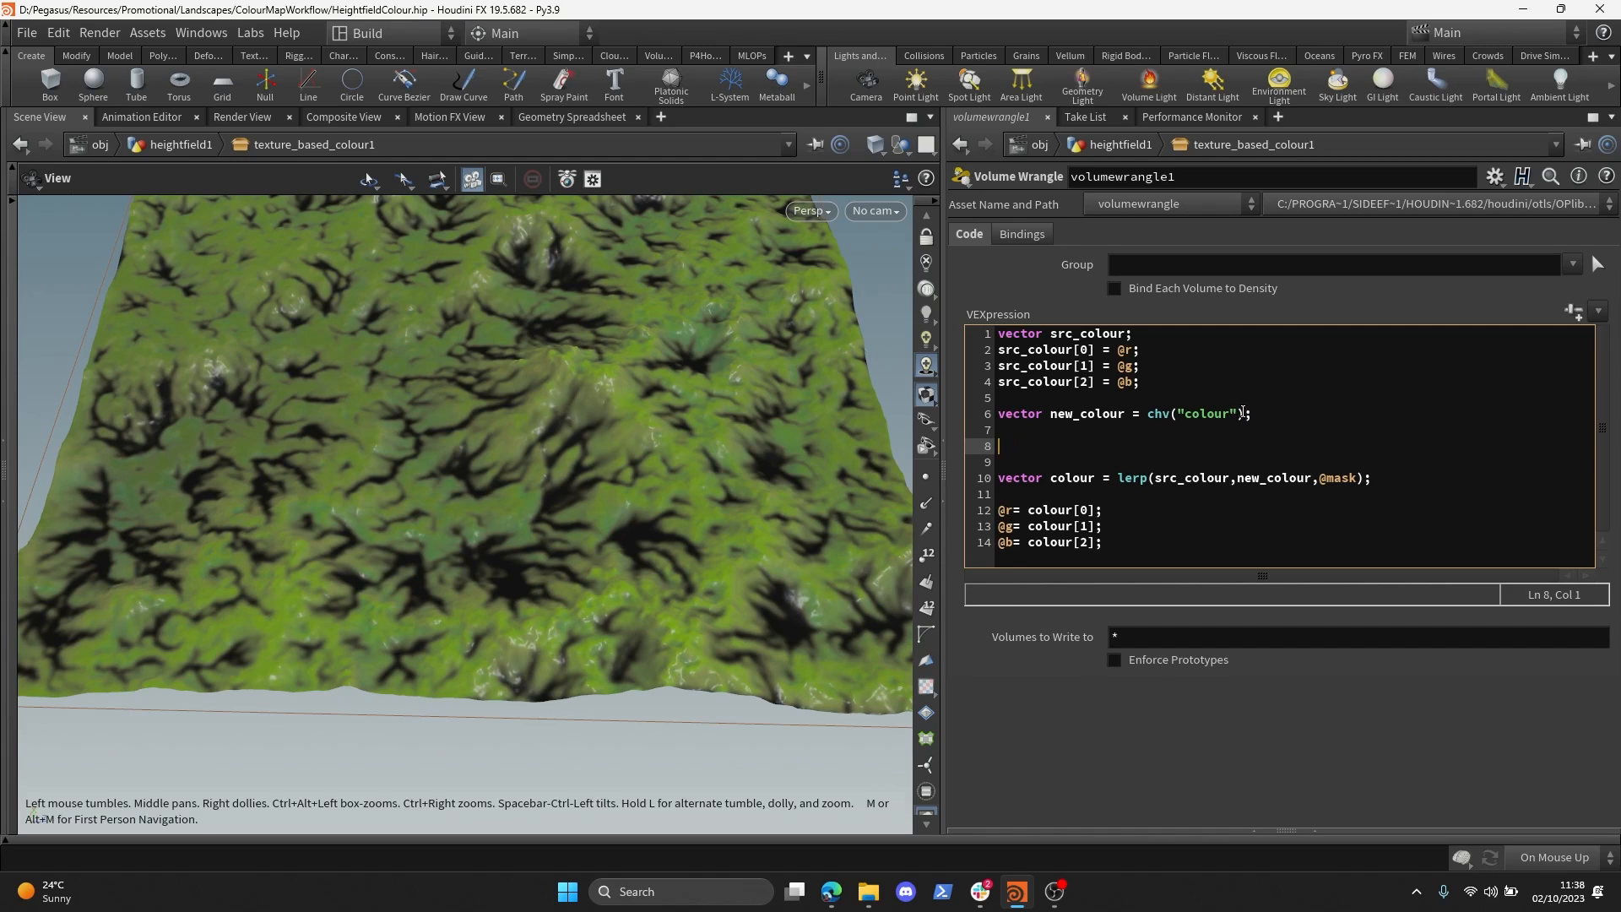
{"action": "type", "text": "olumesample("}
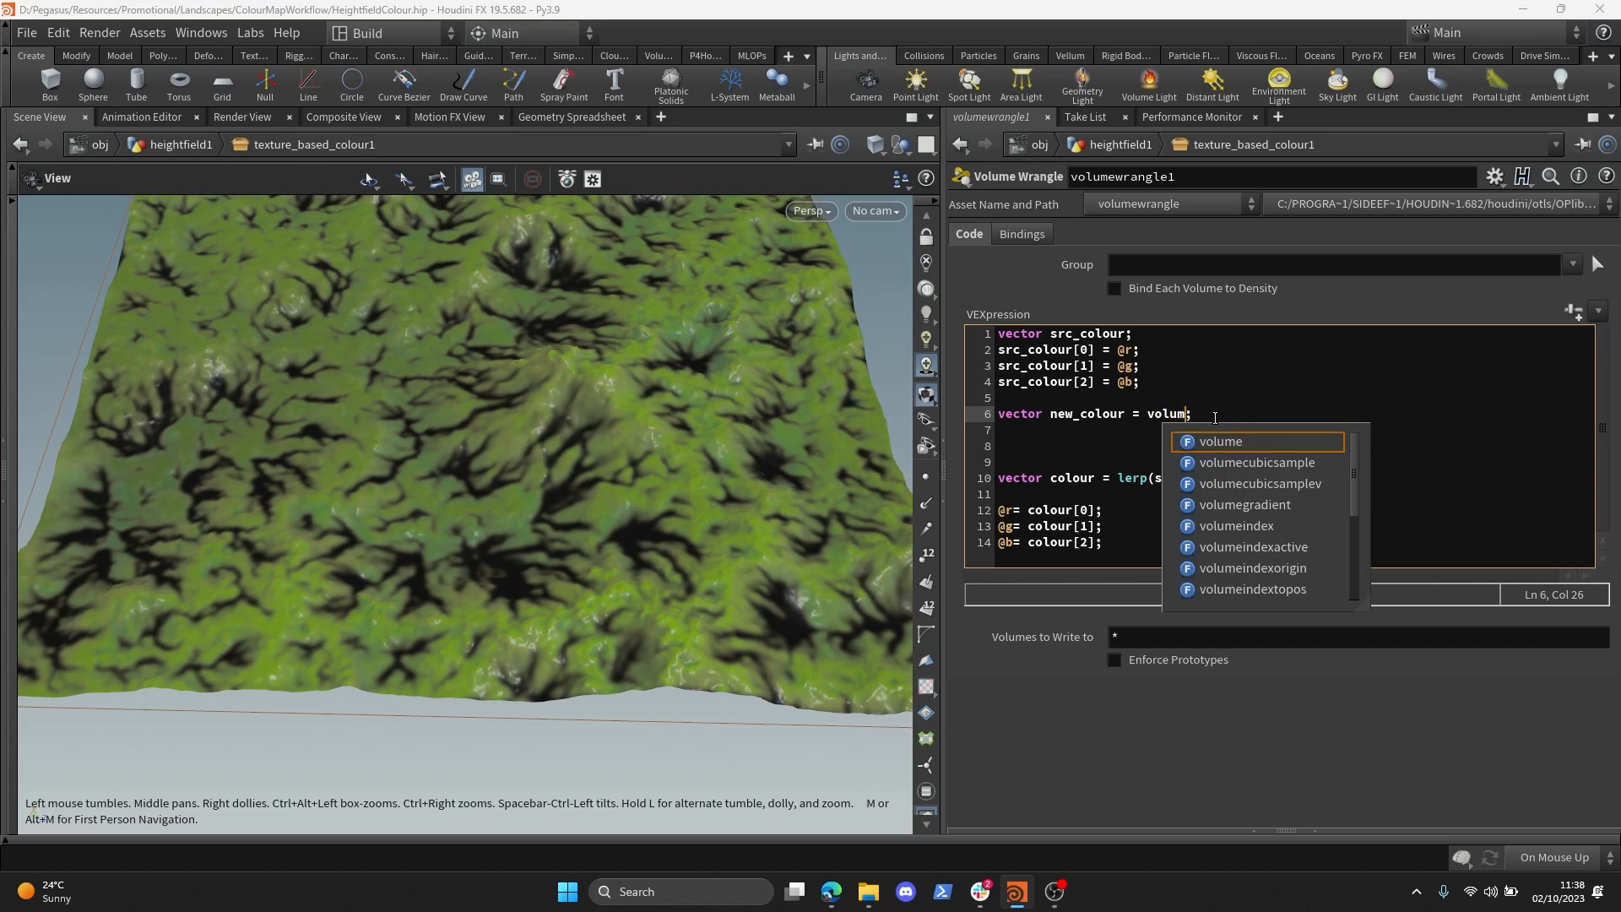
{"action": "type", "text": "1,\"r\",@P"}
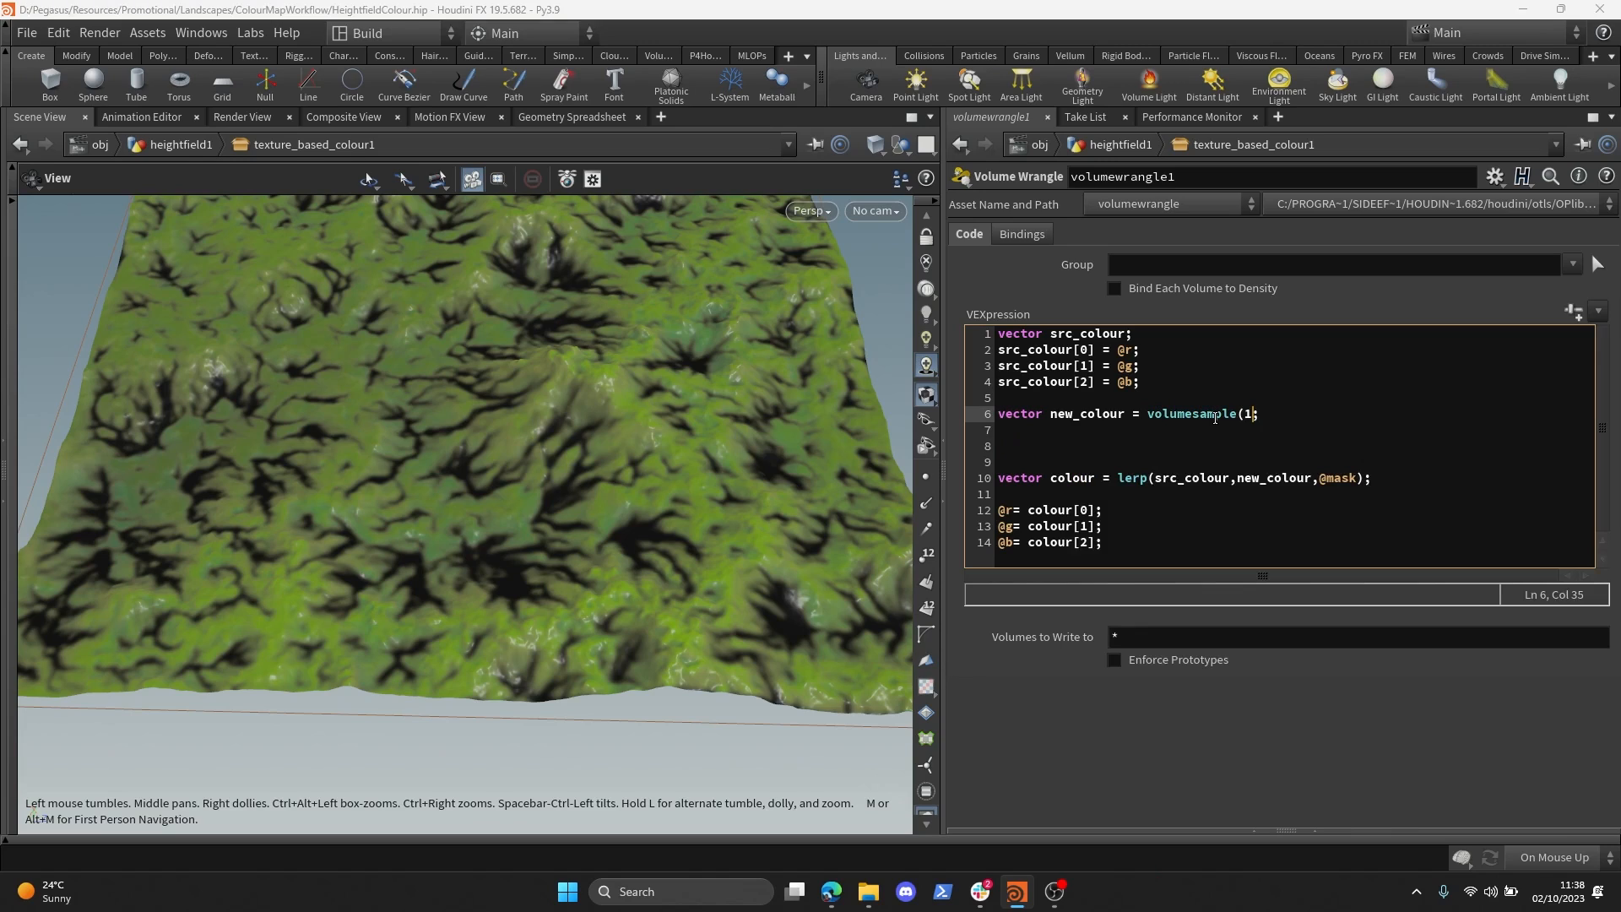
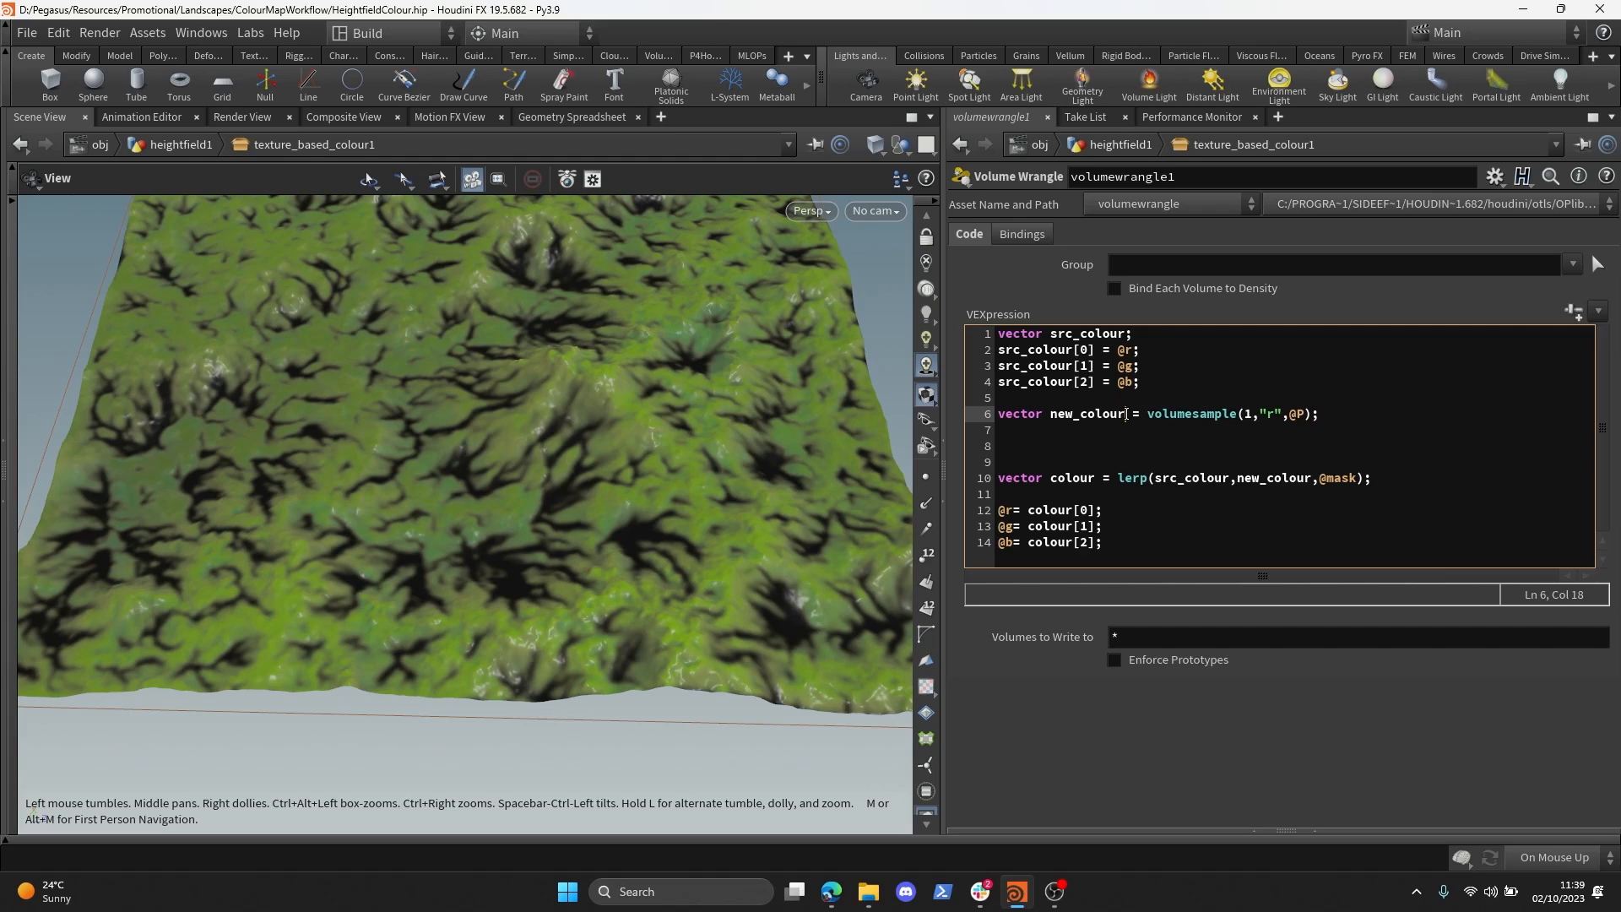
- Declare vector new_colour; on its own line and assign the volumesample result to new_colour[0] on the following line
{"action": "type", "text": ";"}
{"action": "key", "text": "Return"}
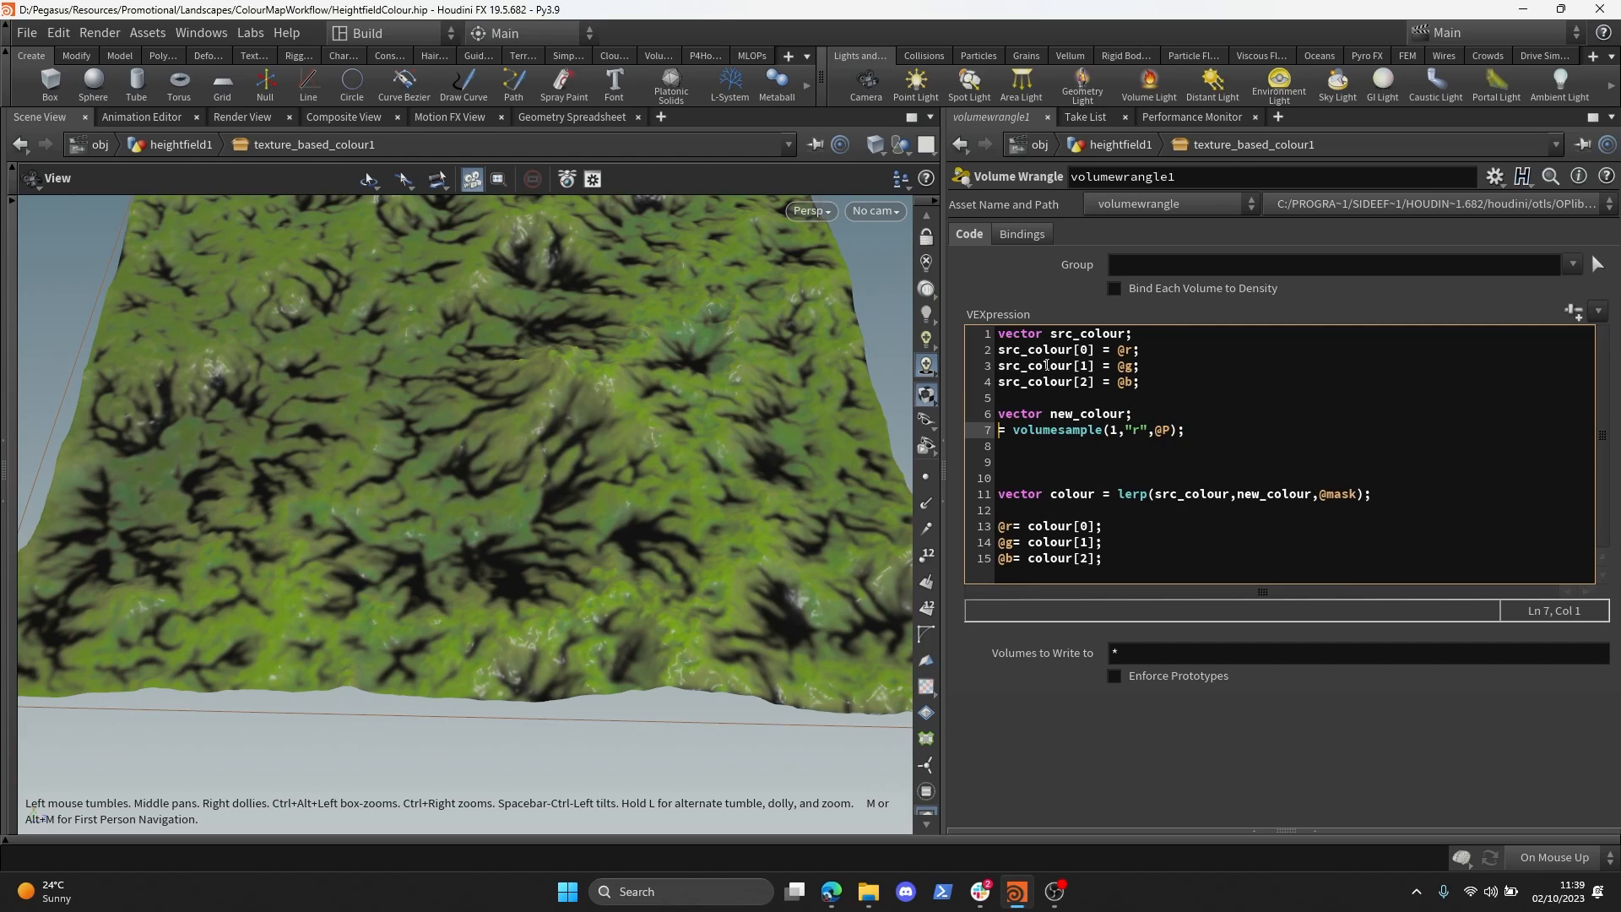
{"action": "left_click_drag", "start_coordinate": [1055, 399], "coordinate": [1062, 437]}
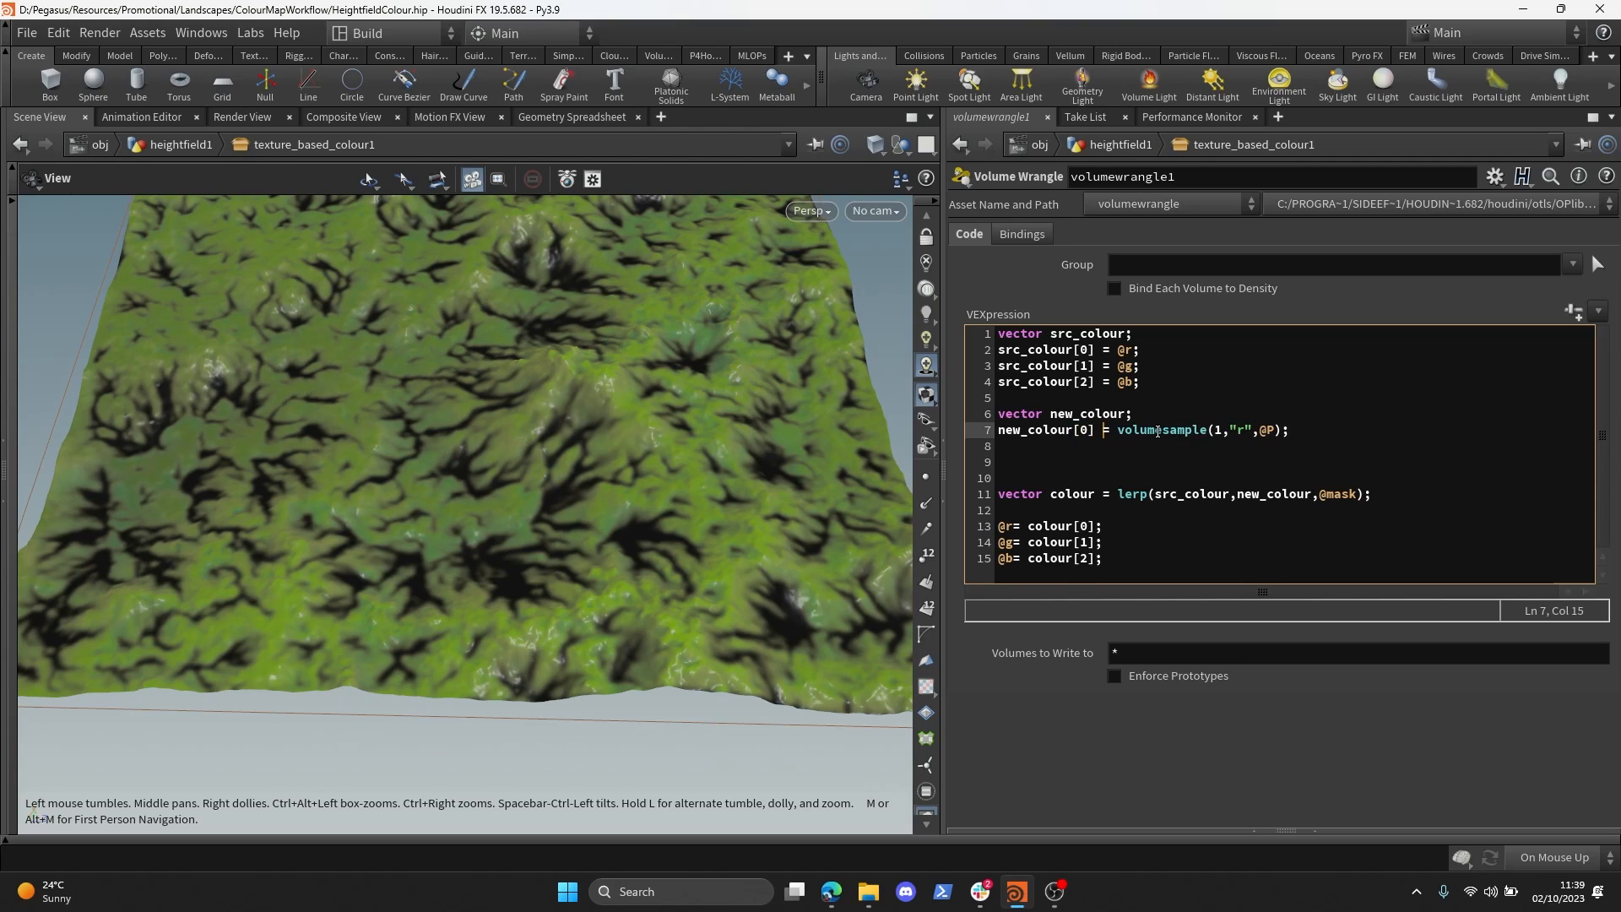
- Duplicate the new_colour[0] line twice, making new_colour[1] sample the "g" volume and new_colour[2] sample the "b" volume
{"action": "key", "text": "shift+Home"}
{"action": "key", "text": "ctrl+c"}
{"action": "key", "text": "End"}
{"action": "key", "text": "Return"}
{"action": "key", "text": "ctrl+v"}
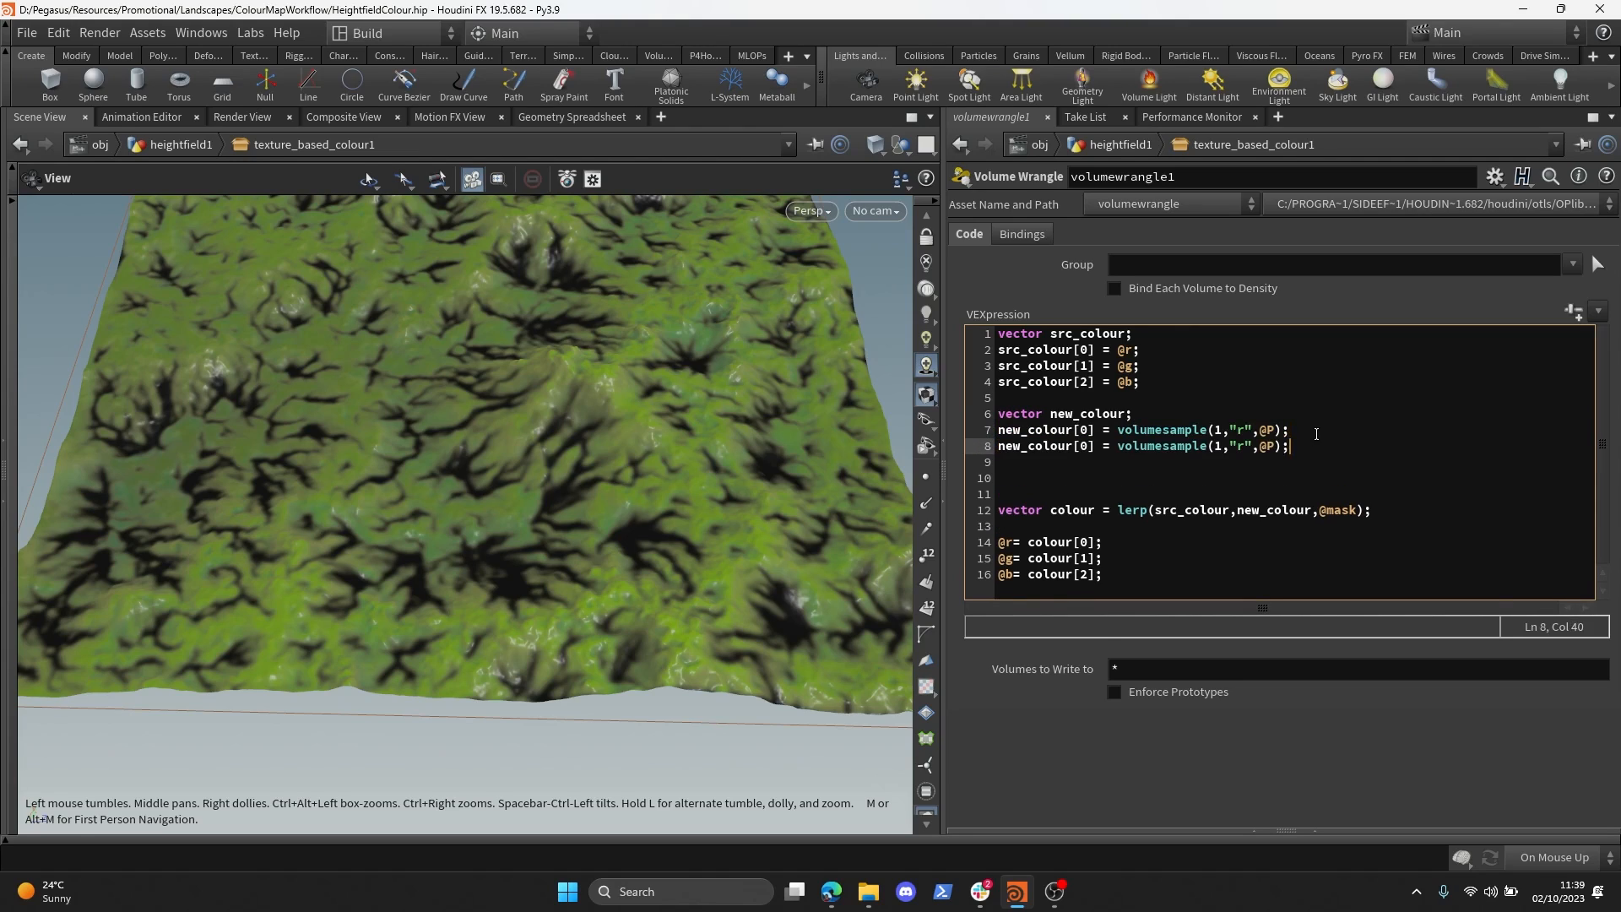
{"action": "key", "text": "Return"}
{"action": "key", "text": "ctrl+v"}
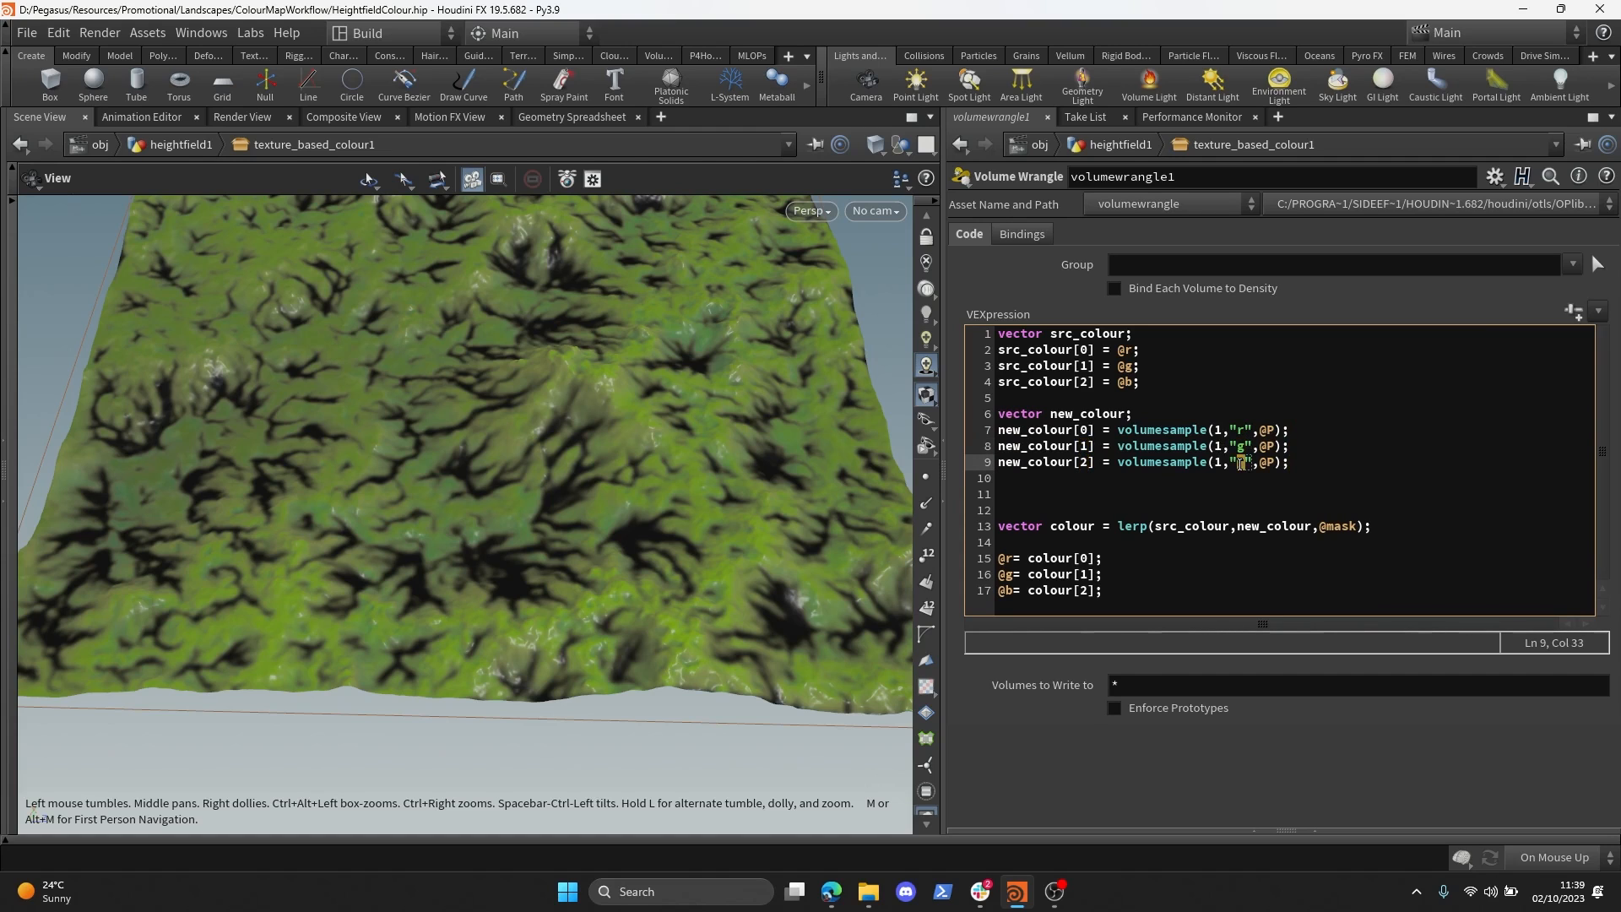
{"action": "type", "text": "b"}
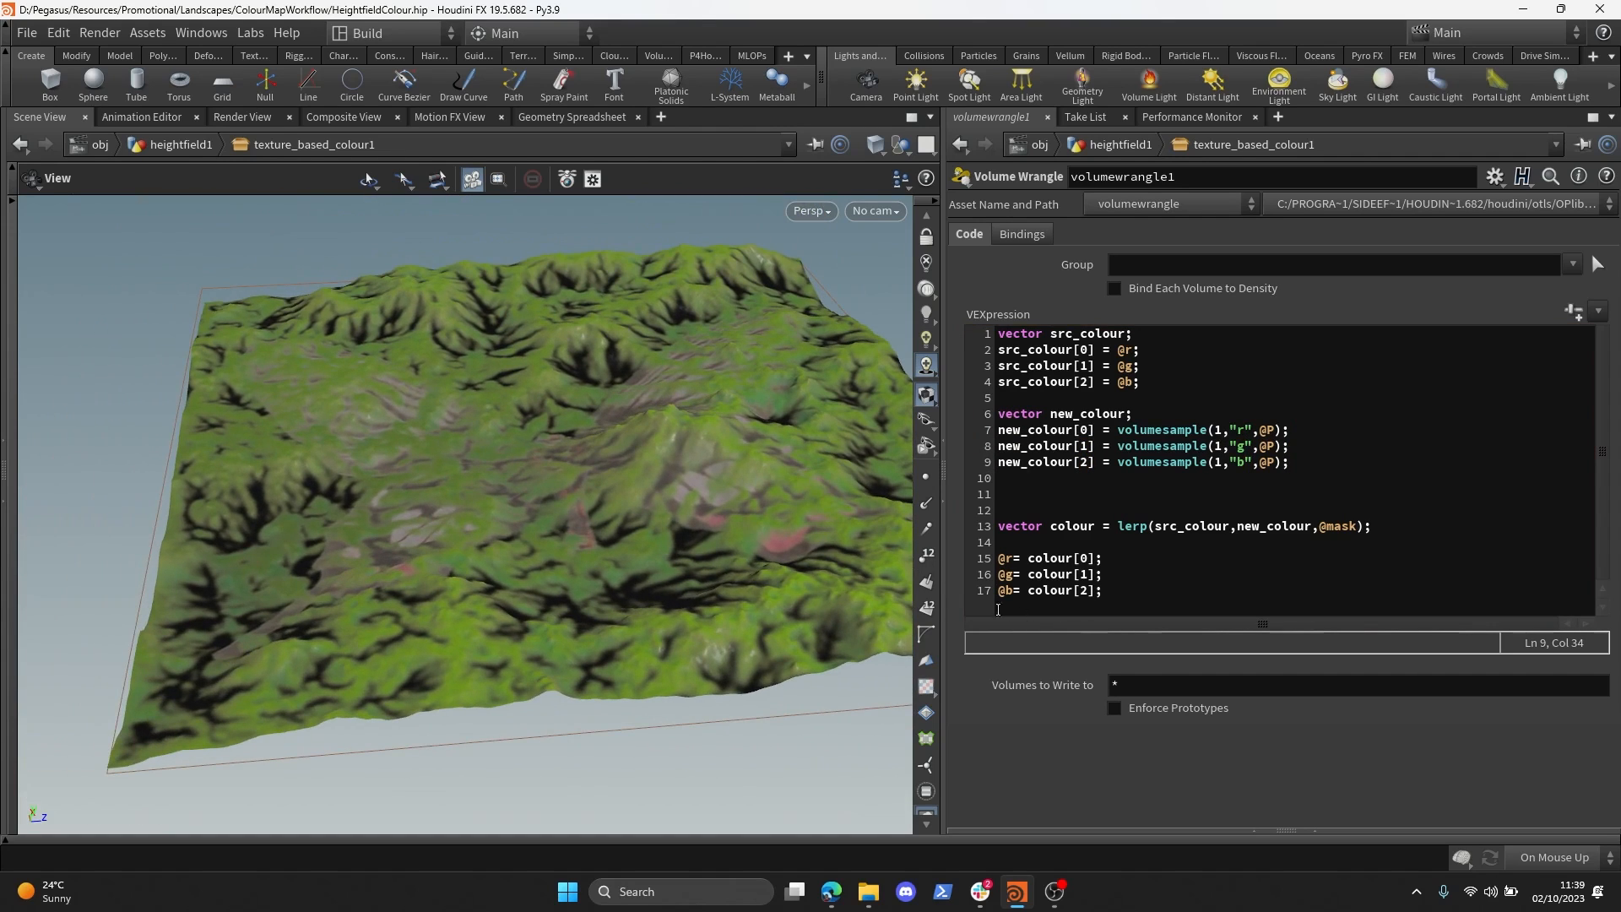
{"action": "scroll", "coordinate": [766, 536], "scroll_direction": "up", "scroll_amount": 10}
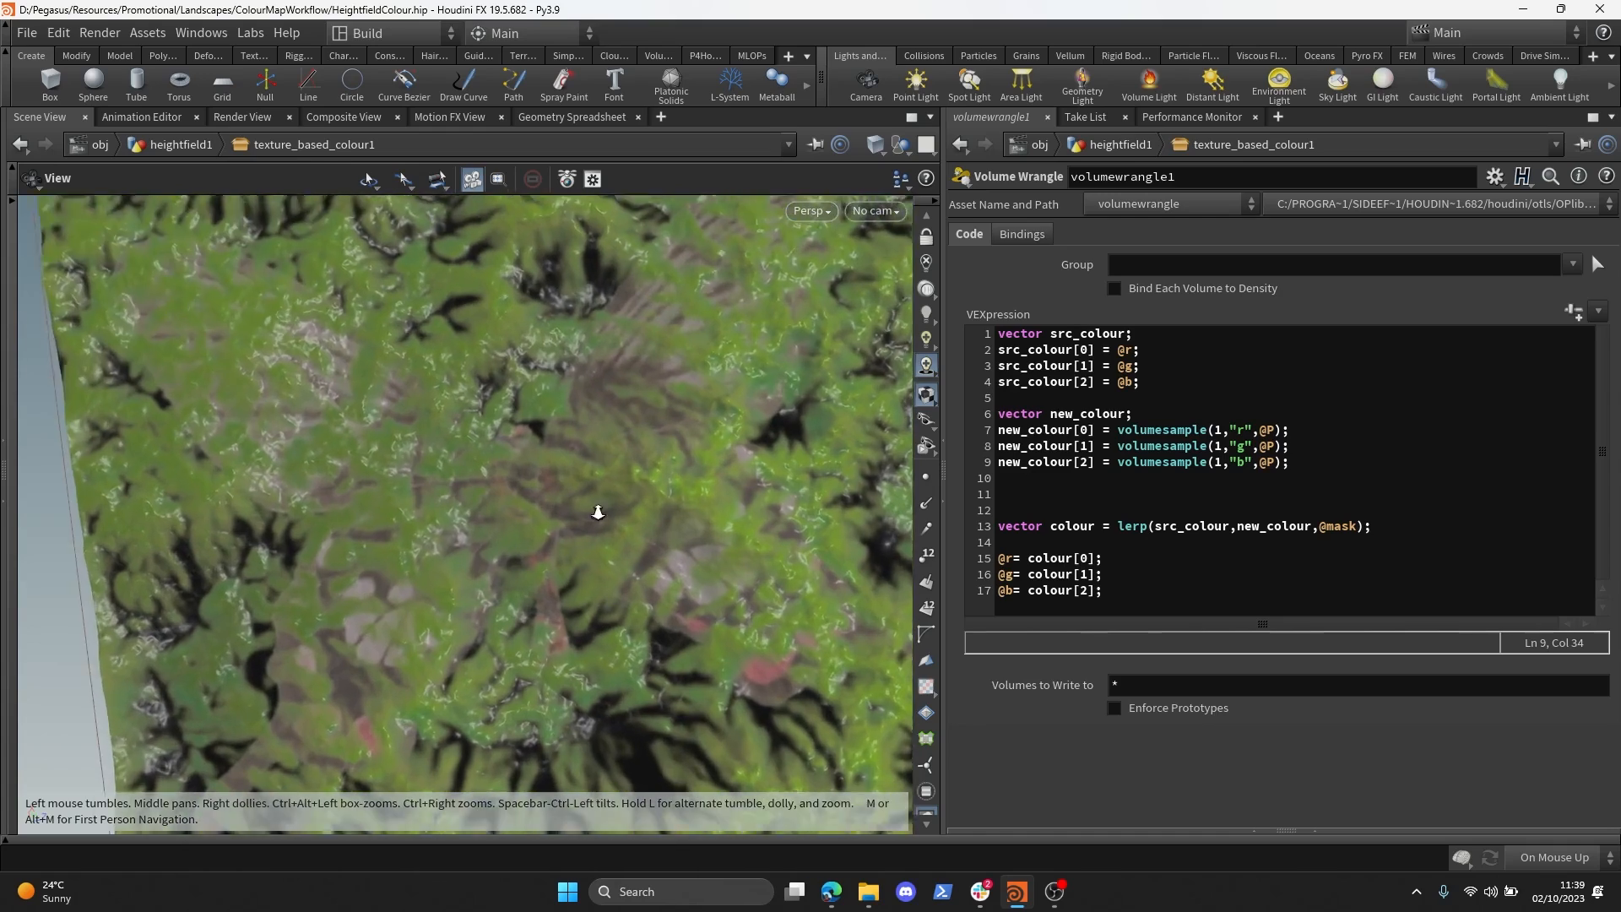
{"action": "scroll", "coordinate": [629, 457], "scroll_direction": "down", "scroll_amount": 8}
{"action": "left_click_drag", "start_coordinate": [524, 499], "coordinate": [569, 481]}
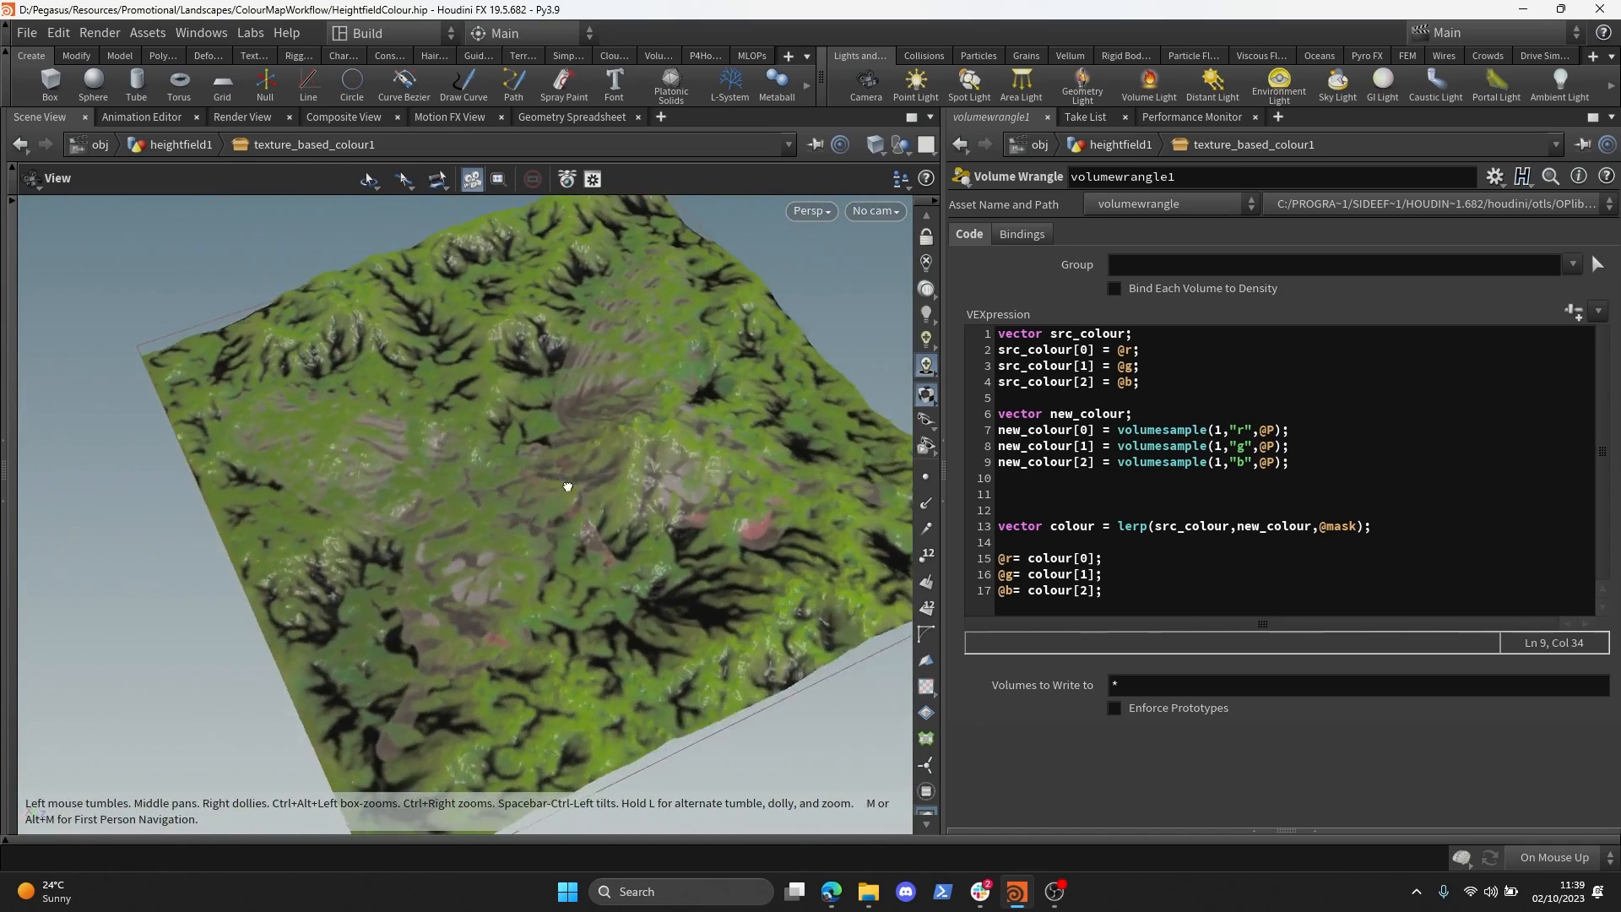
{"action": "scroll", "coordinate": [611, 477], "scroll_direction": "up", "scroll_amount": 8}
{"action": "scroll", "coordinate": [590, 470], "scroll_direction": "up", "scroll_amount": 2}
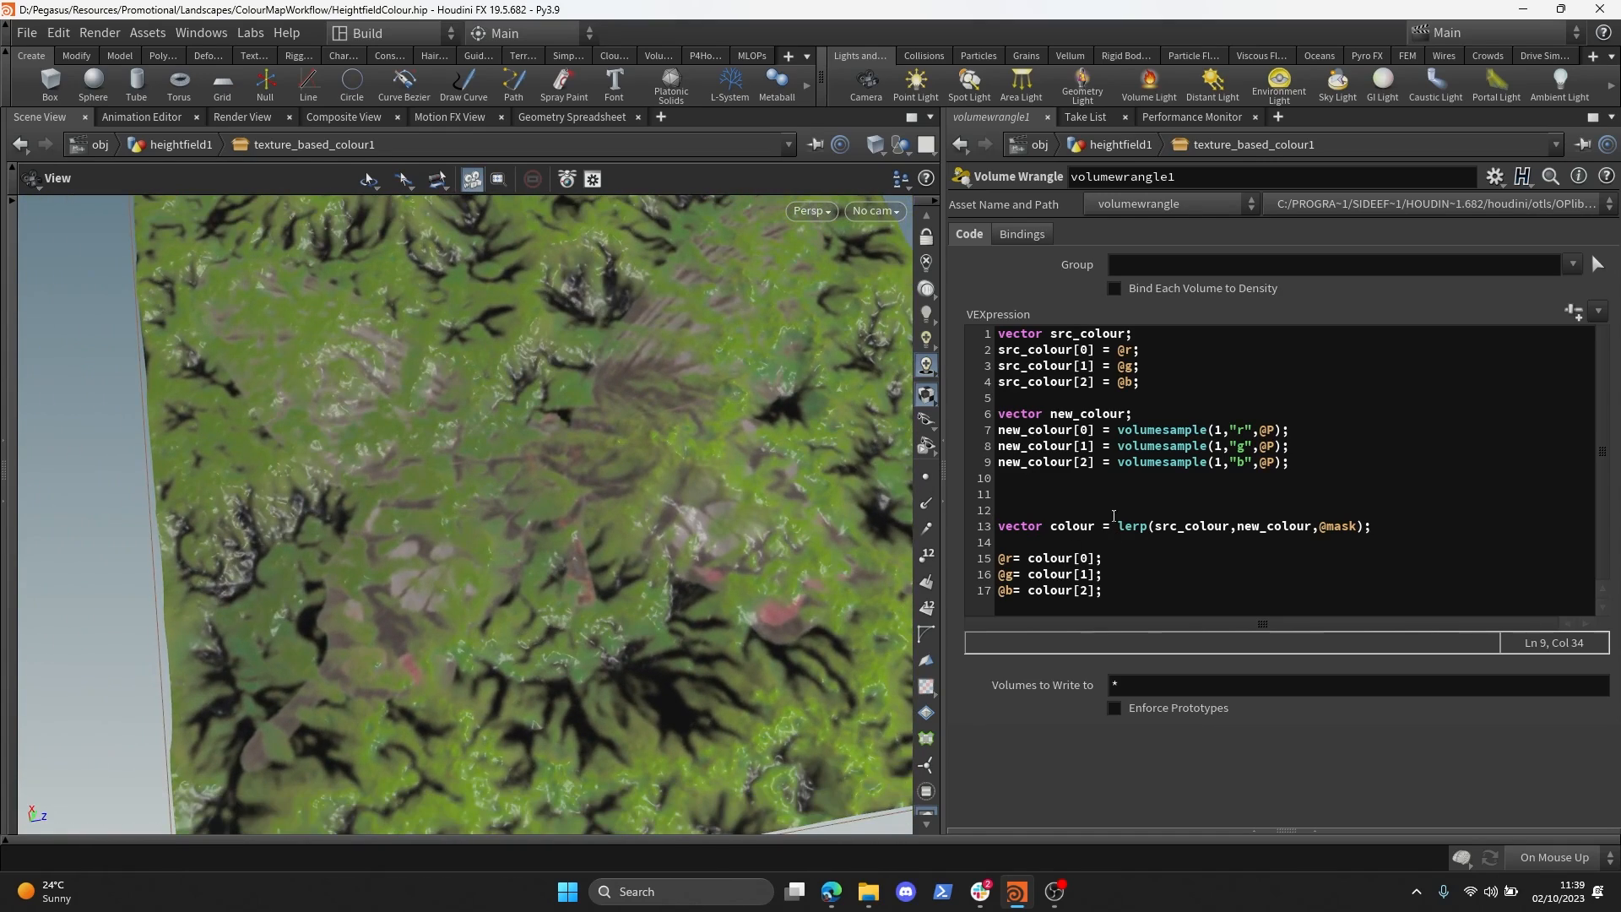
{"action": "double_click", "coordinate": [1326, 528]}
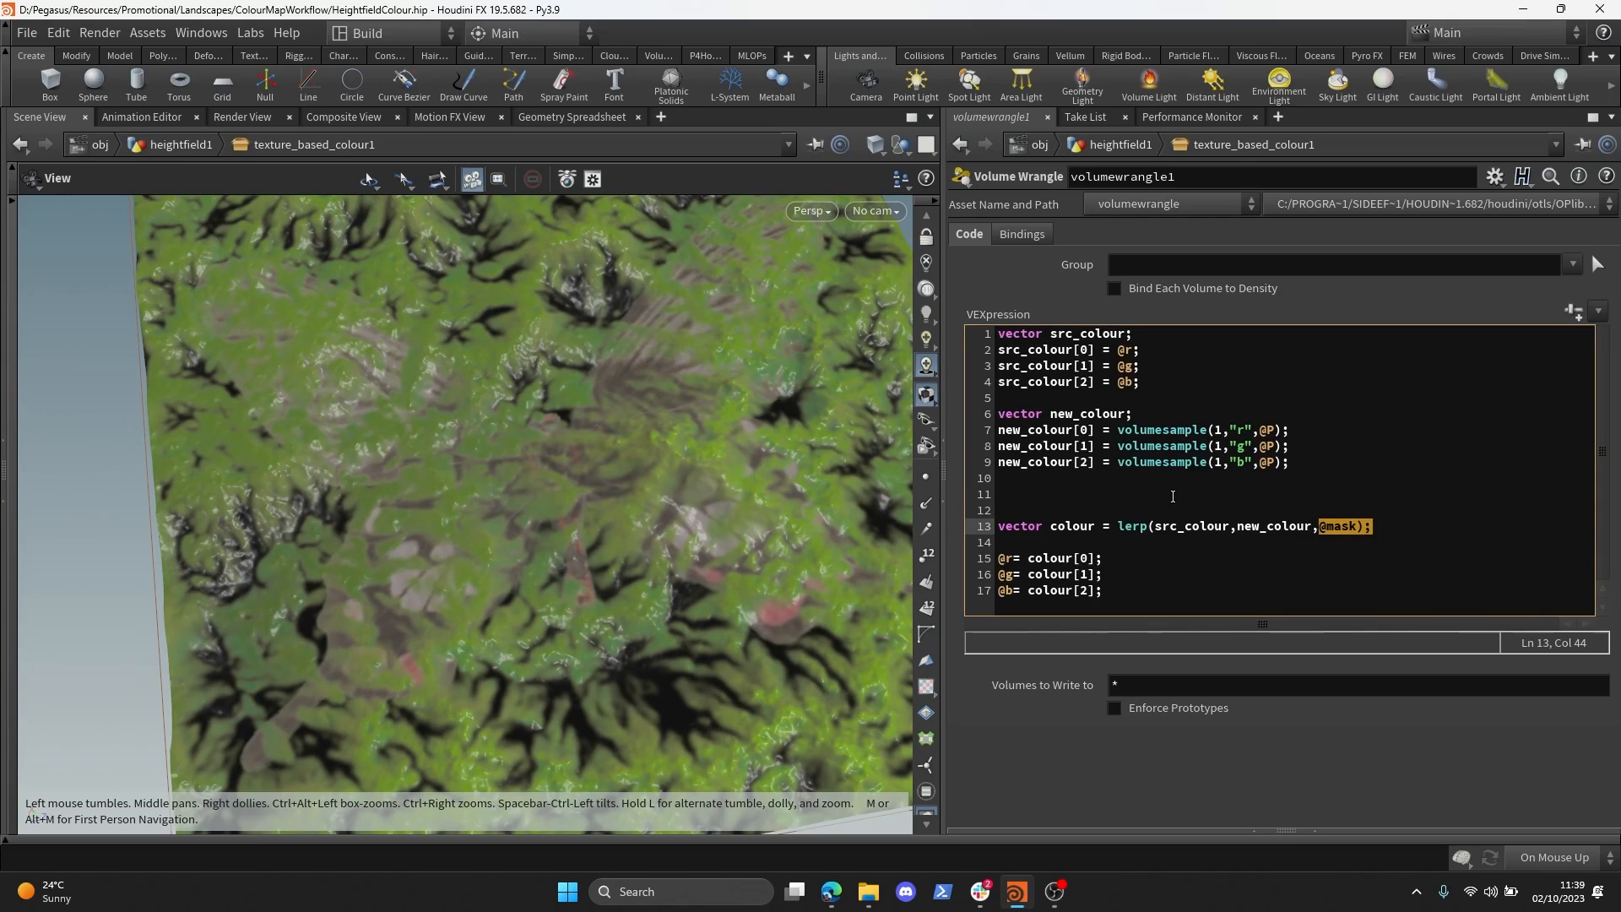
- Insert a HeightField Layer node on the wire between Sub-Network Input #1 and volumewrangle1
{"action": "left_click", "coordinate": [1255, 830]}
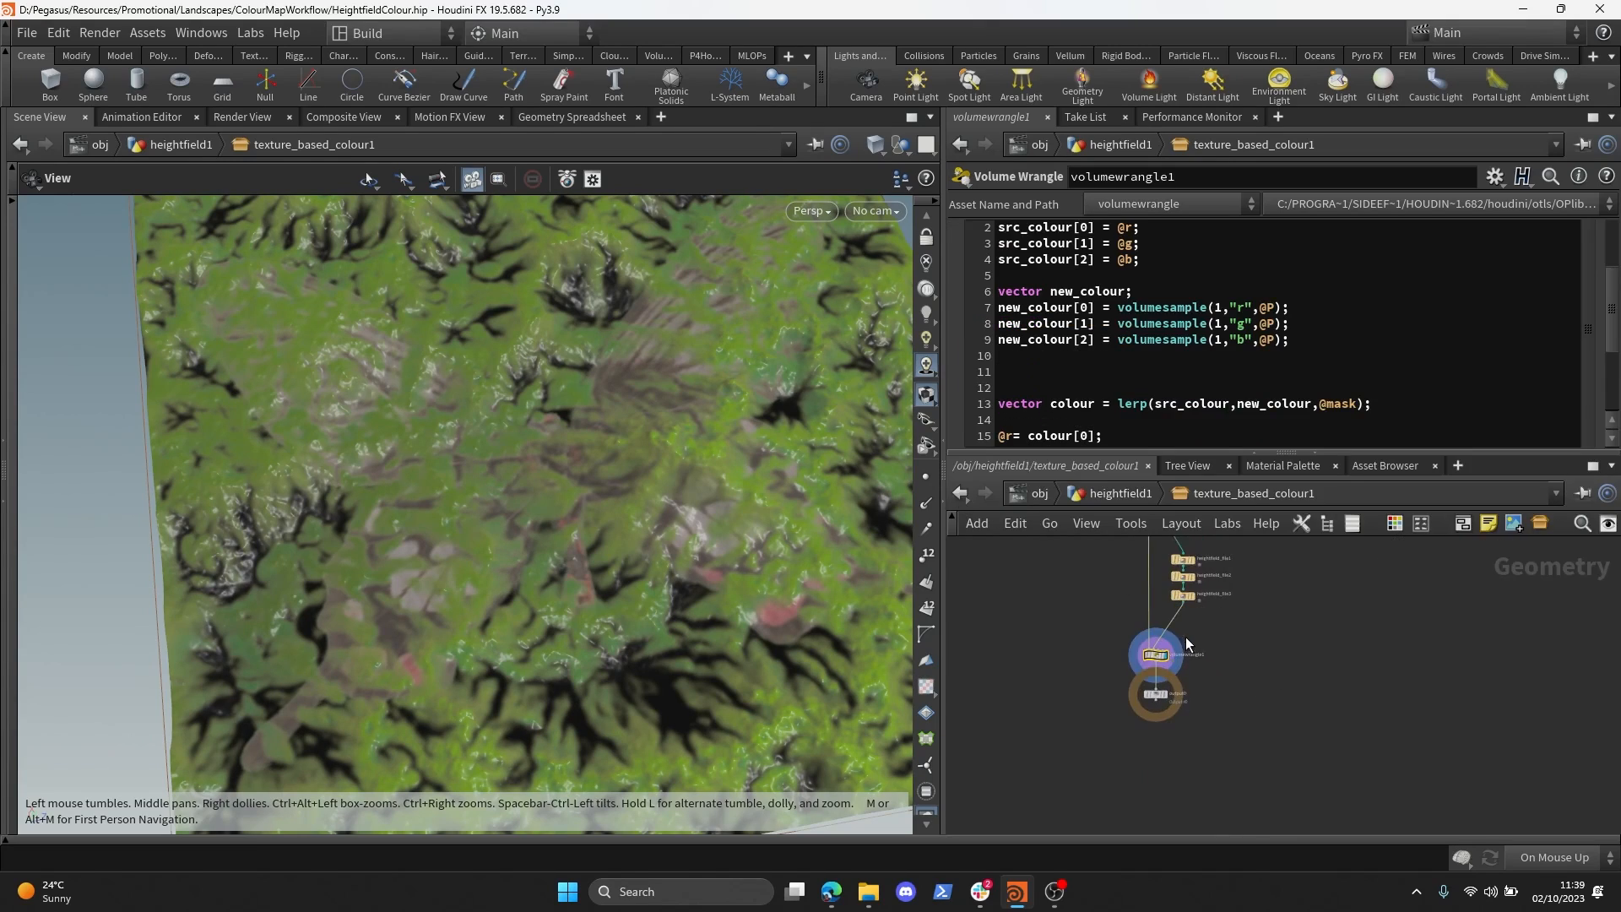
{"action": "key", "text": "h"}
{"action": "key", "text": "Tab"}
{"action": "type", "text": "hf laye"}
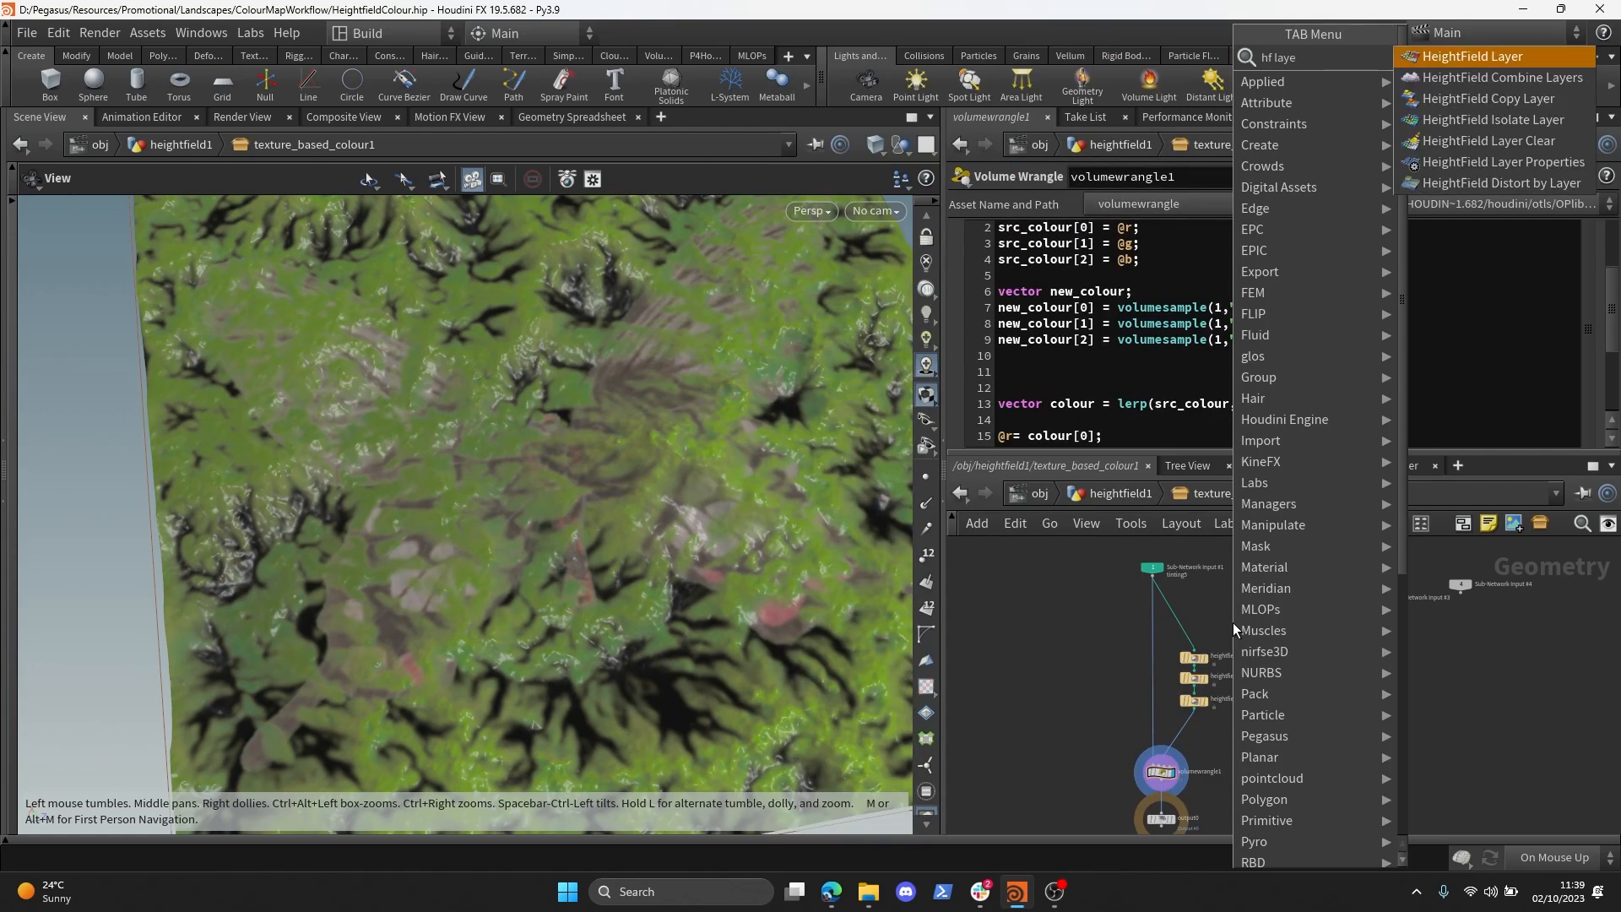
{"action": "key", "text": "Return"}
{"action": "left_click", "coordinate": [1161, 693]}
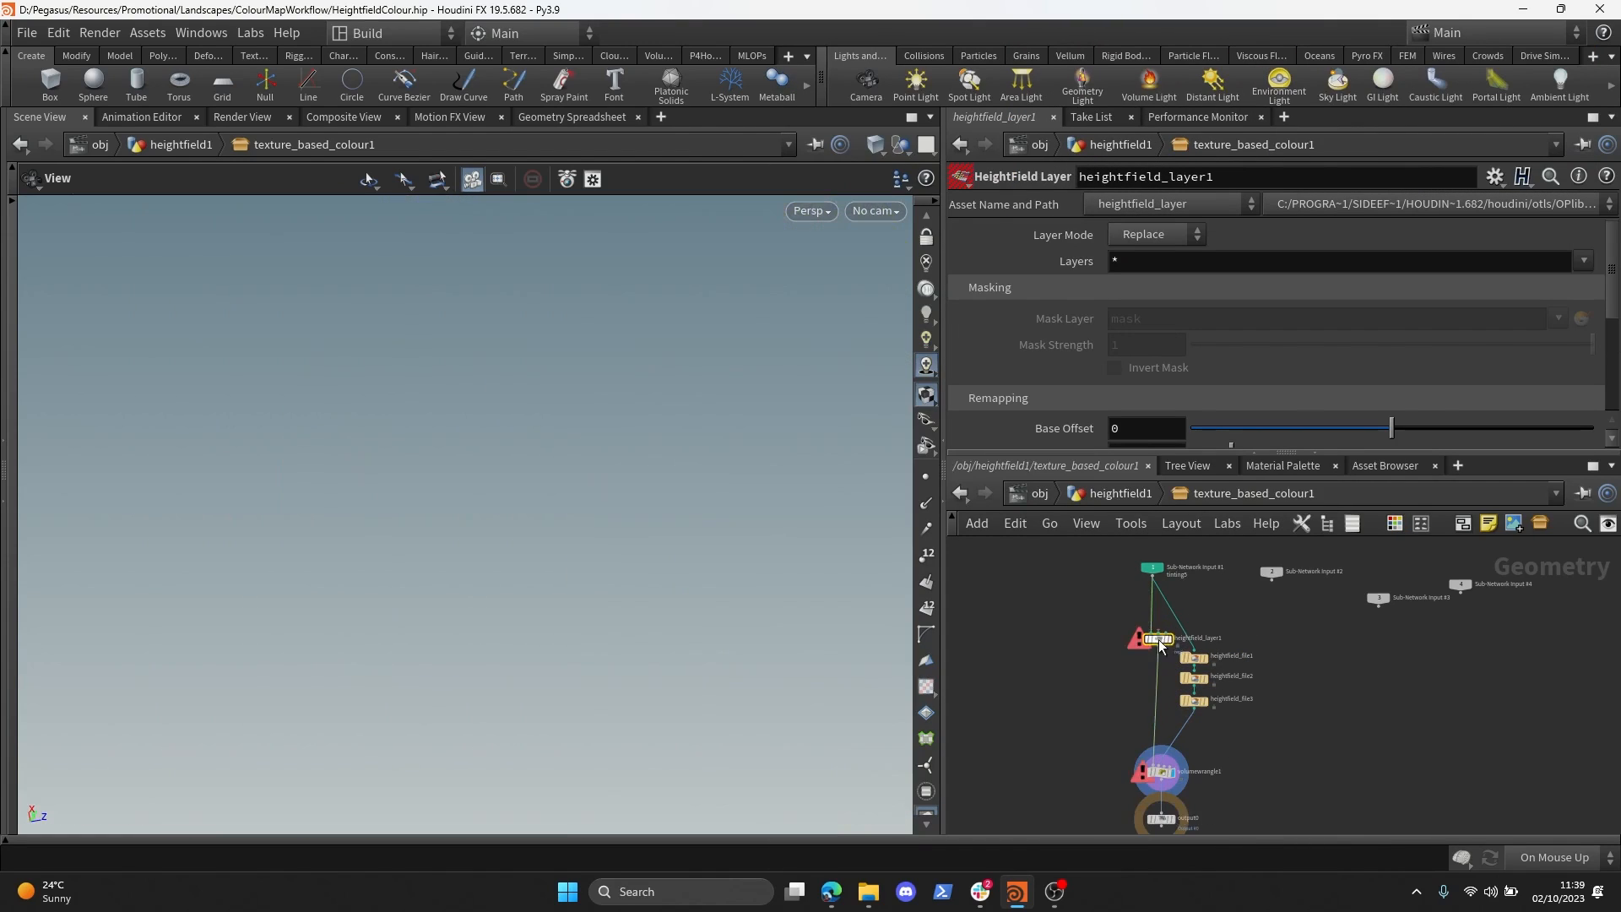
- Connect Sub-Network Input #2 to the second input of heightfield_layer1 and set its Layers to mask
{"action": "scroll", "coordinate": [1157, 638], "scroll_direction": "up", "scroll_amount": 3}
{"action": "left_click_drag", "start_coordinate": [1156, 625], "coordinate": [1270, 577]}
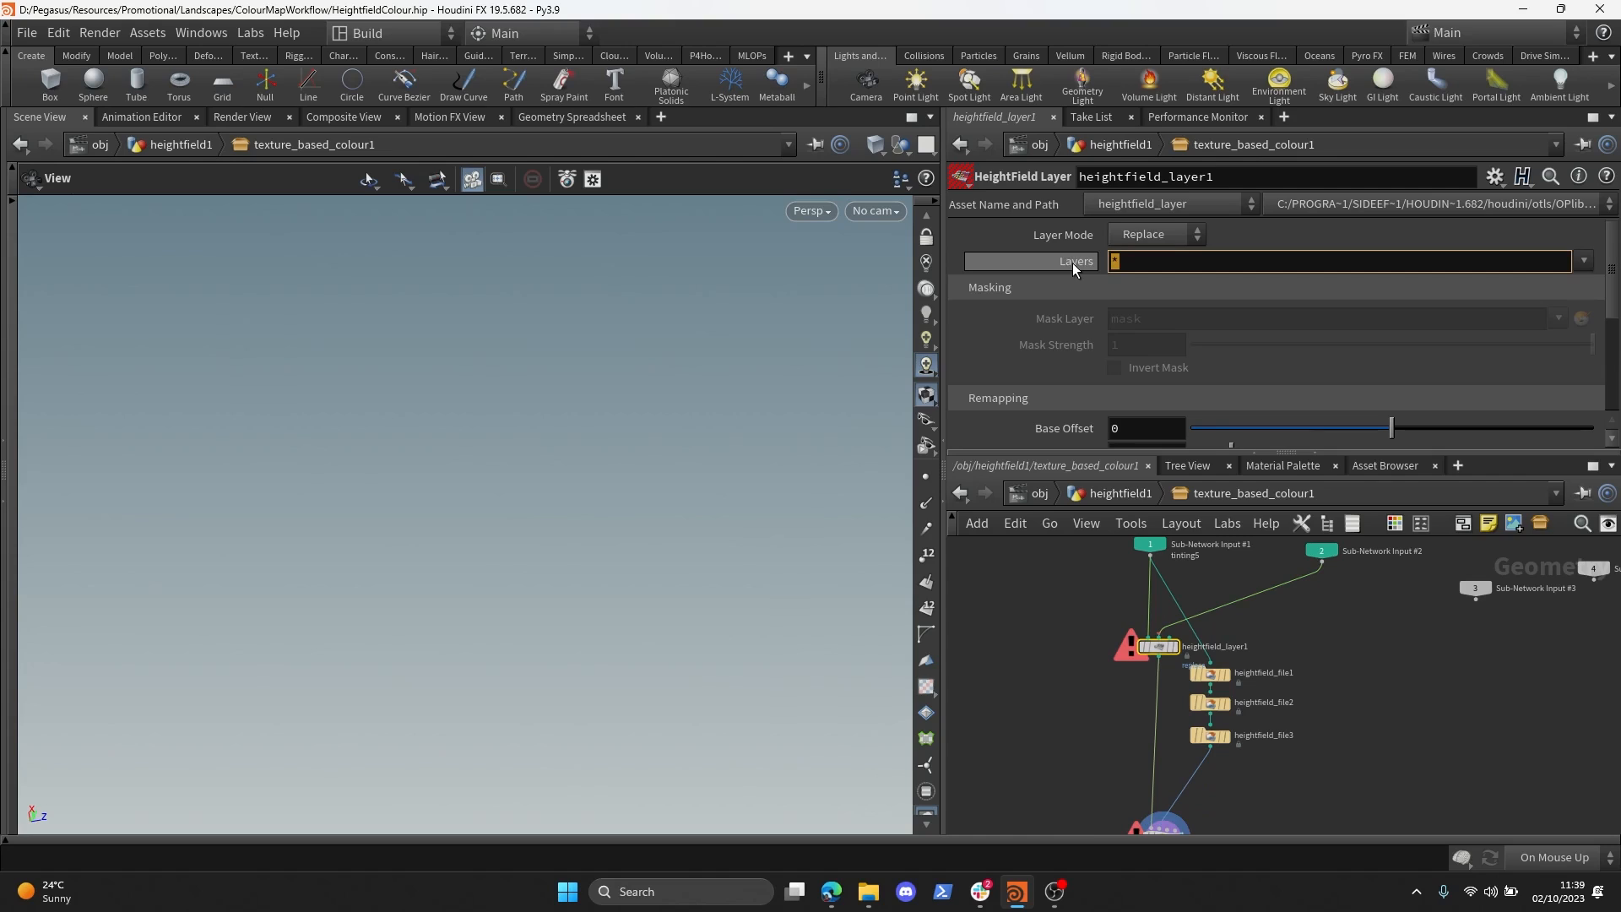
{"action": "type", "text": "mask"}
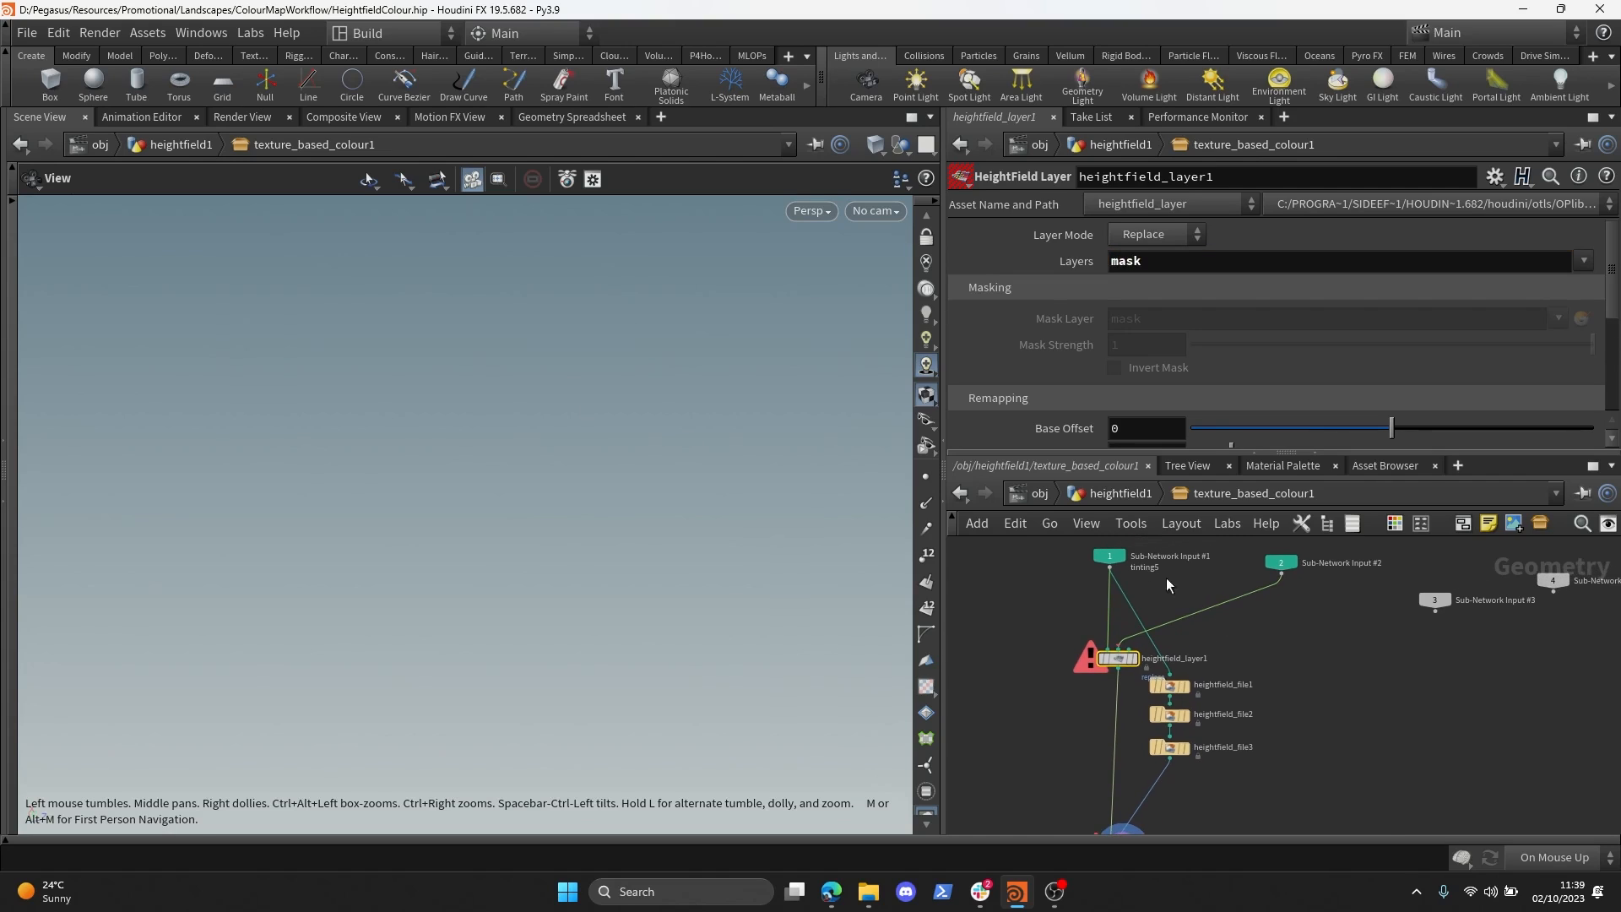
- In the heightfield1 network, duplicate object_merge10 and connect the copy to the second input of texture_based_colour1
{"action": "left_click", "coordinate": [1116, 494]}
{"action": "left_click", "coordinate": [1216, 654]}
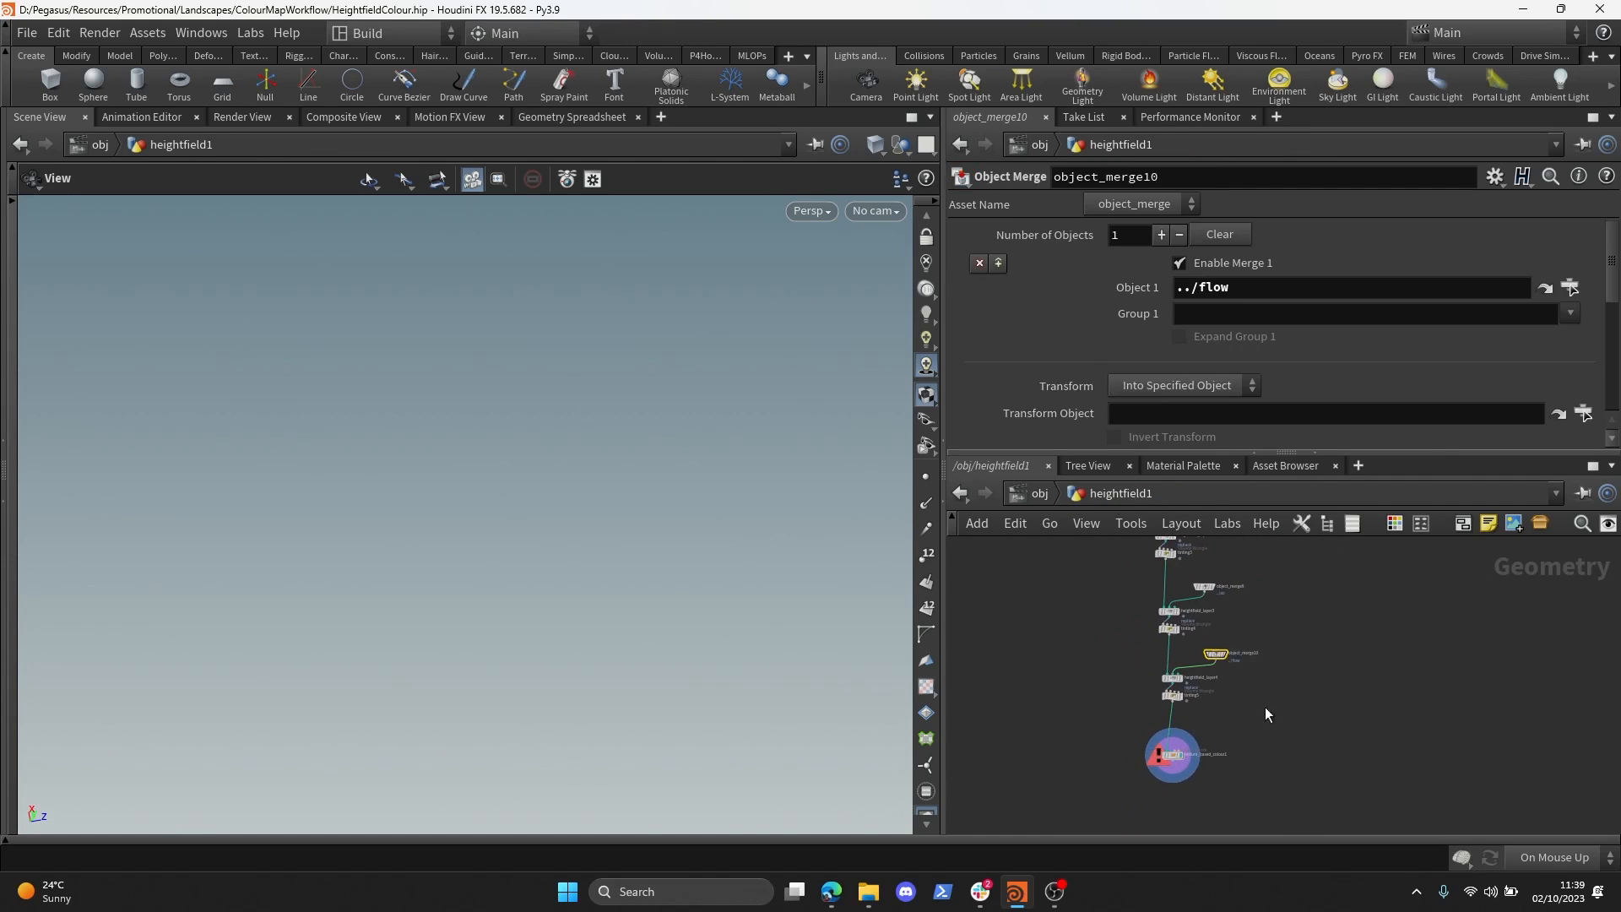
{"action": "key", "text": "ctrl+c"}
{"action": "scroll", "coordinate": [1233, 681], "scroll_direction": "up", "scroll_amount": 3}
{"action": "key", "text": "ctrl+v"}
{"action": "left_click_drag", "start_coordinate": [1208, 683], "coordinate": [1132, 707]}
{"action": "scroll", "coordinate": [1267, 667], "scroll_direction": "up", "scroll_amount": 2}
{"action": "scroll", "coordinate": [1273, 649], "scroll_direction": "down", "scroll_amount": 2}
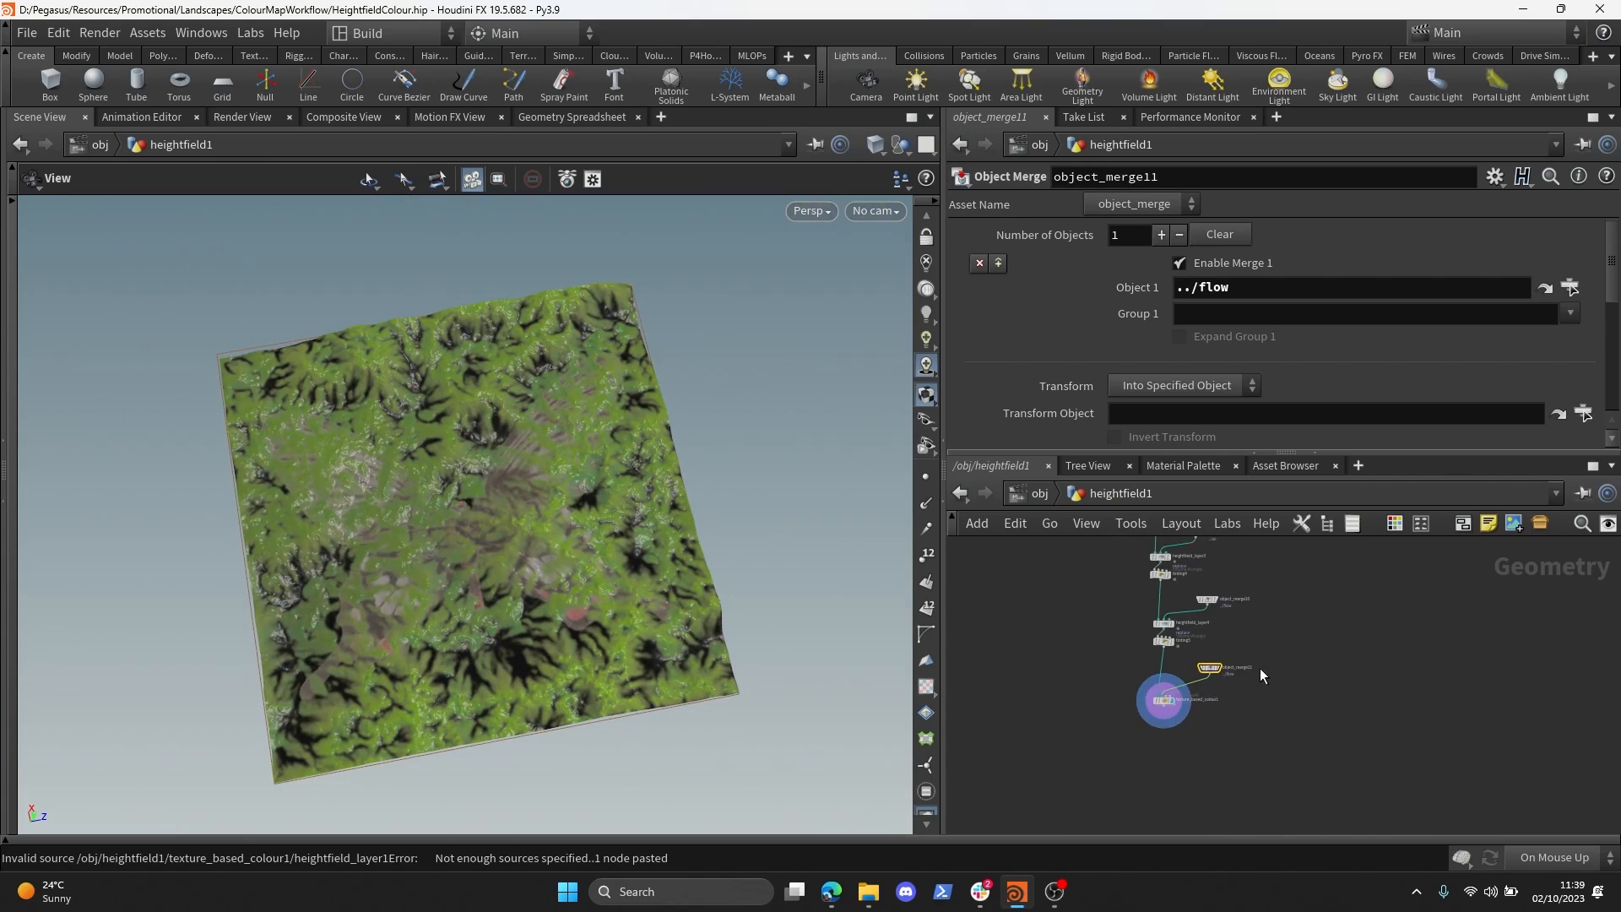
- Create a HeightField Mask Noise node and move it by cut and paste beside the flow mask branch
{"action": "key", "text": "Tab"}
{"action": "type", "text": "hf mask noi"}
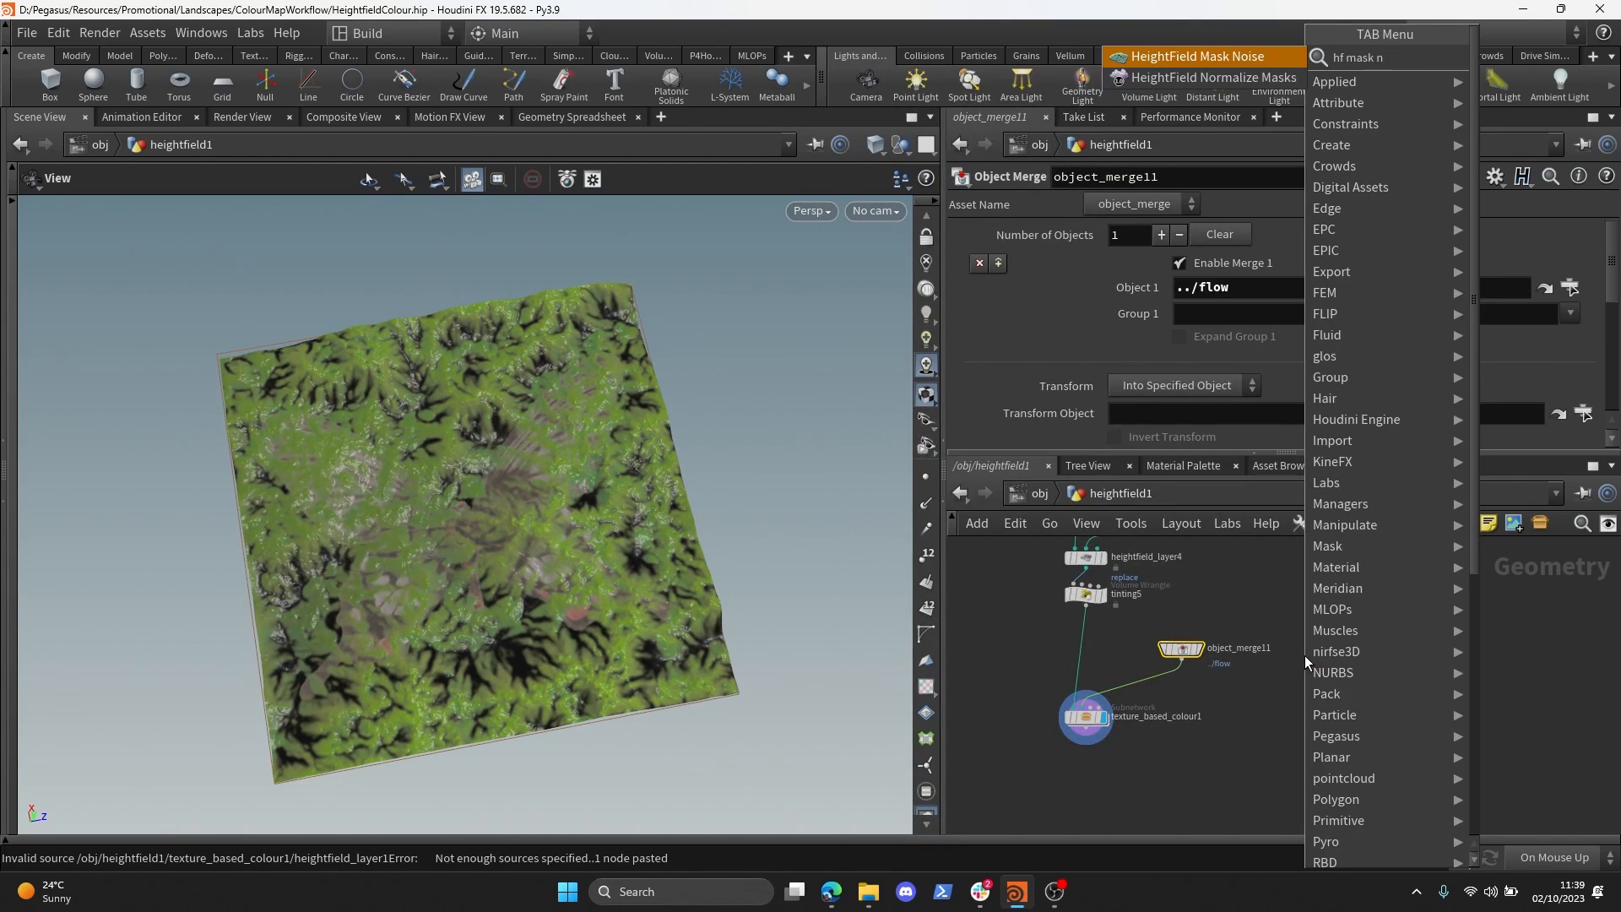
{"action": "key", "text": "Return"}
{"action": "left_click", "coordinate": [1119, 663]}
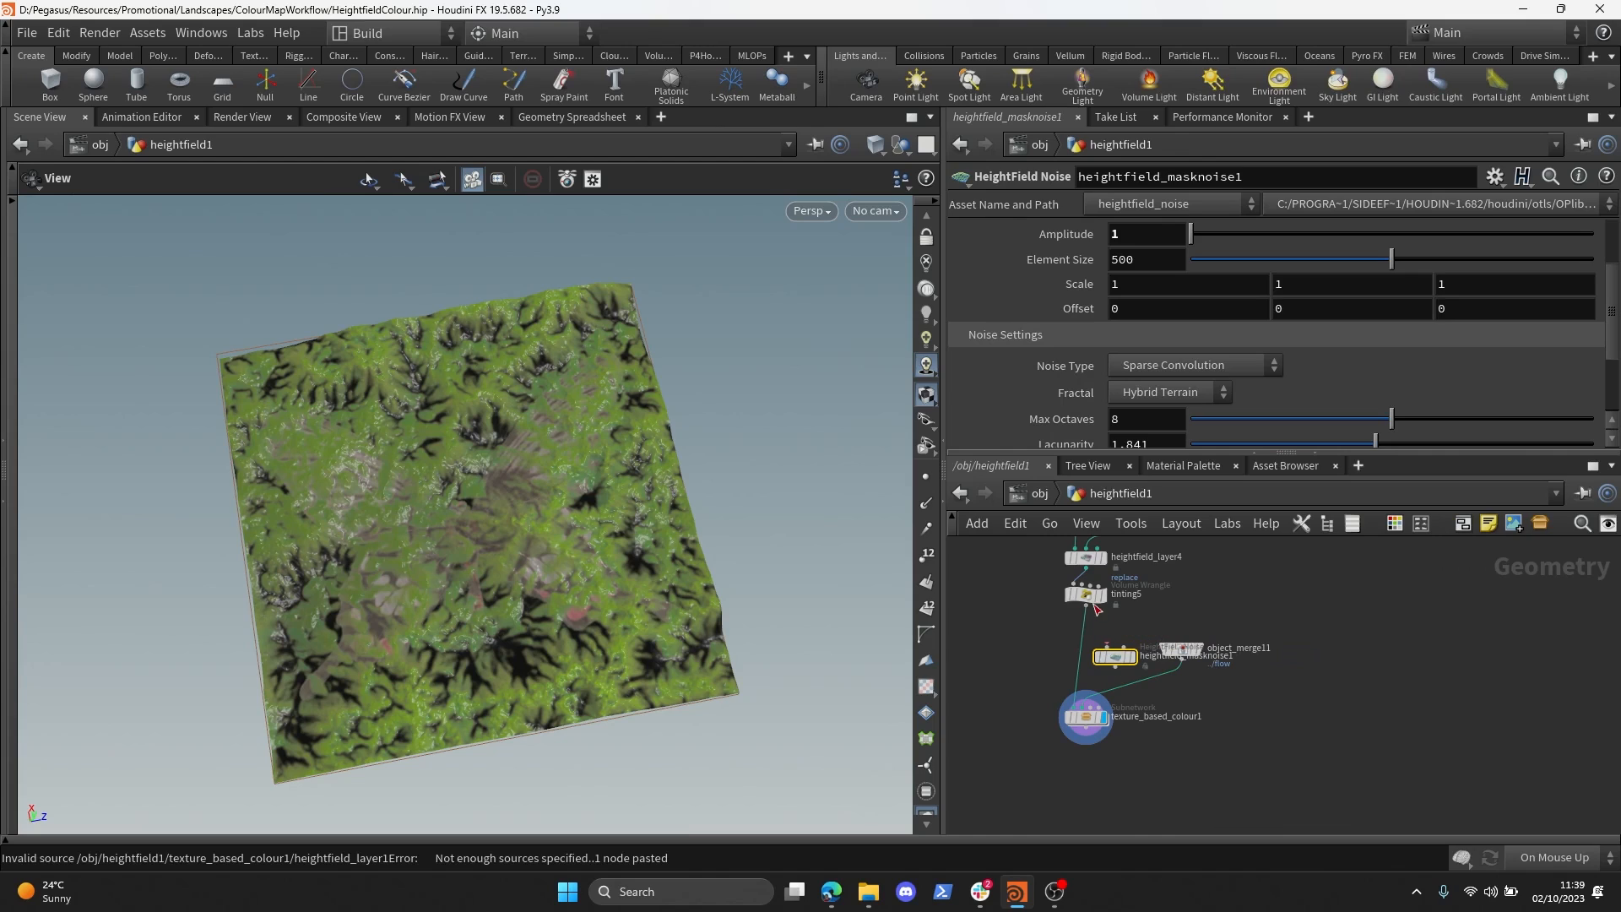
{"action": "key", "text": "ctrl+x"}
{"action": "scroll", "coordinate": [1295, 625], "scroll_direction": "down", "scroll_amount": 3}
{"action": "middle_click_drag", "start_coordinate": [1351, 595], "coordinate": [1248, 696]}
{"action": "scroll", "coordinate": [1264, 675], "scroll_direction": "down", "scroll_amount": 3}
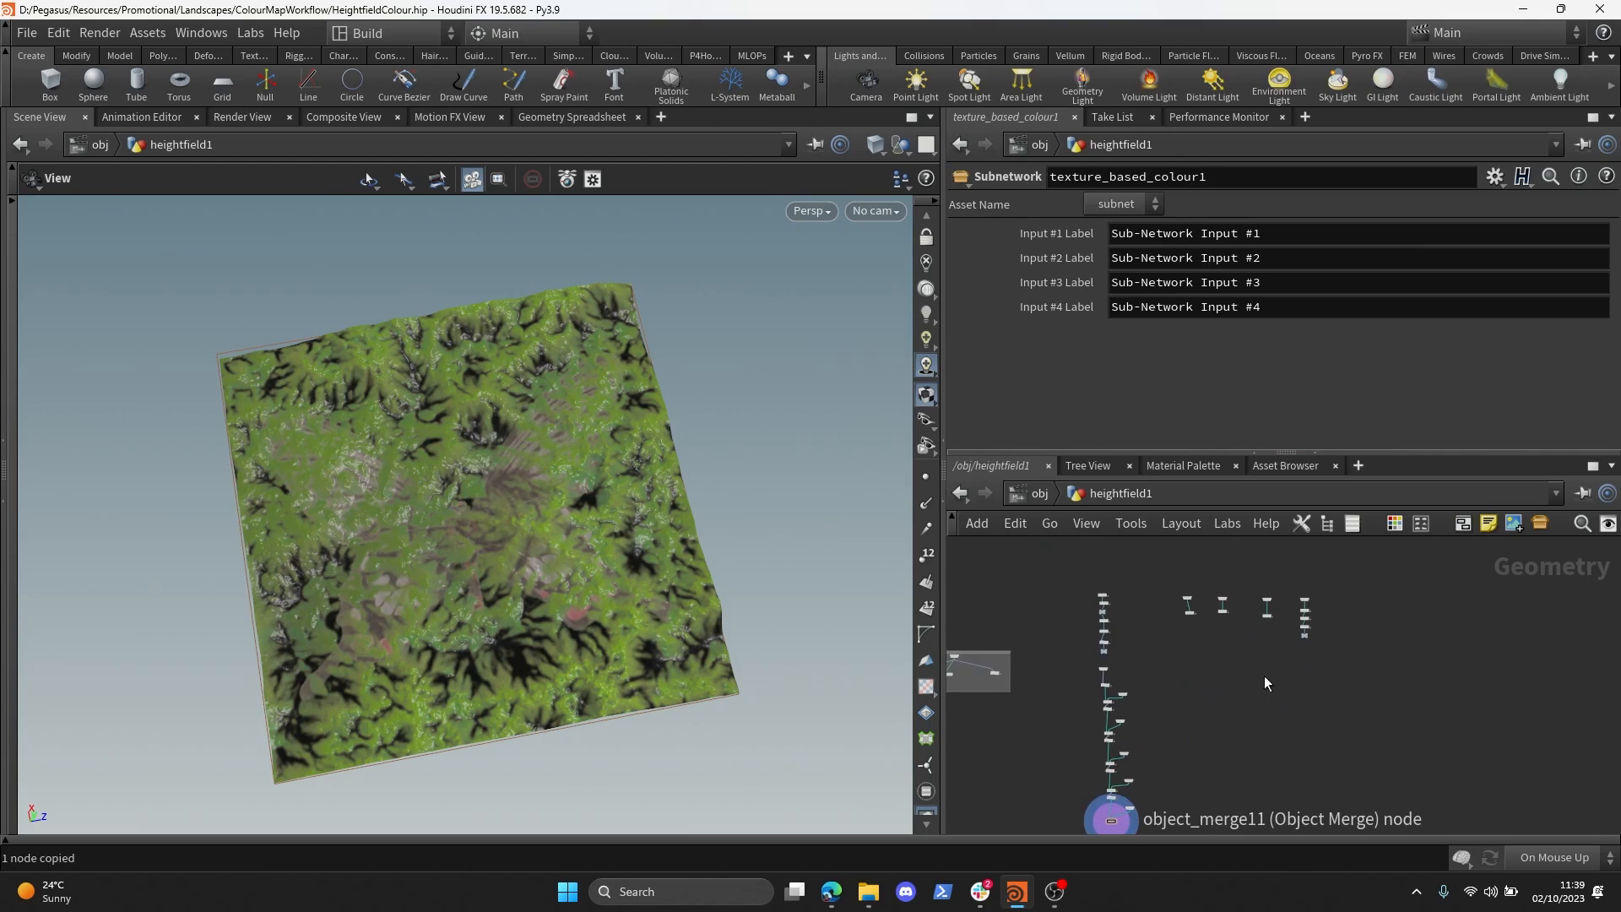
{"action": "scroll", "coordinate": [1267, 672], "scroll_direction": "up", "scroll_amount": 4}
{"action": "middle_click_drag", "start_coordinate": [1393, 600], "coordinate": [1297, 640]}
{"action": "key", "text": "ctrl+v"}
{"action": "left_click", "coordinate": [1149, 574]}
- Feed heightfield_masknoise1 from a copy of object_merge3, with its display on, and set its Element Size to 90
{"action": "scroll", "coordinate": [1201, 571], "scroll_direction": "up", "scroll_amount": 3}
{"action": "left_click_drag", "start_coordinate": [1080, 571], "coordinate": [1289, 597], "text": "alt"}
{"action": "left_click", "coordinate": [1301, 664]}
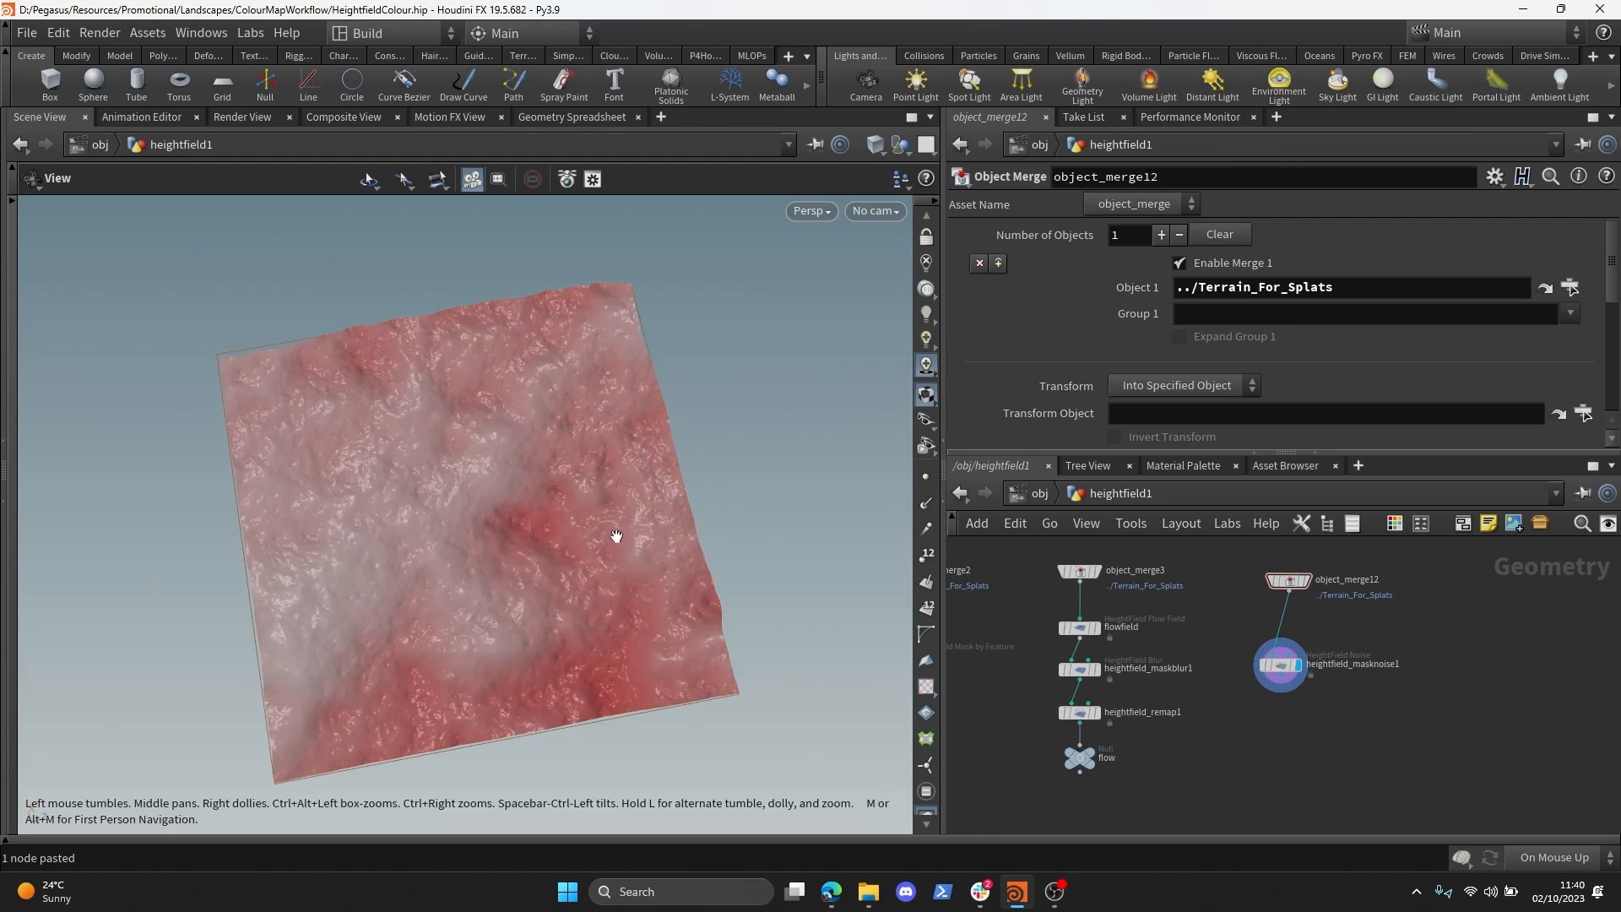
{"action": "left_click_drag", "start_coordinate": [1290, 336], "coordinate": [1227, 338]}
- Rename heightfield_masknoise1 to noise and make it the Object 1 source of object_merge11
{"action": "scroll", "coordinate": [1351, 627], "scroll_direction": "down", "scroll_amount": 3}
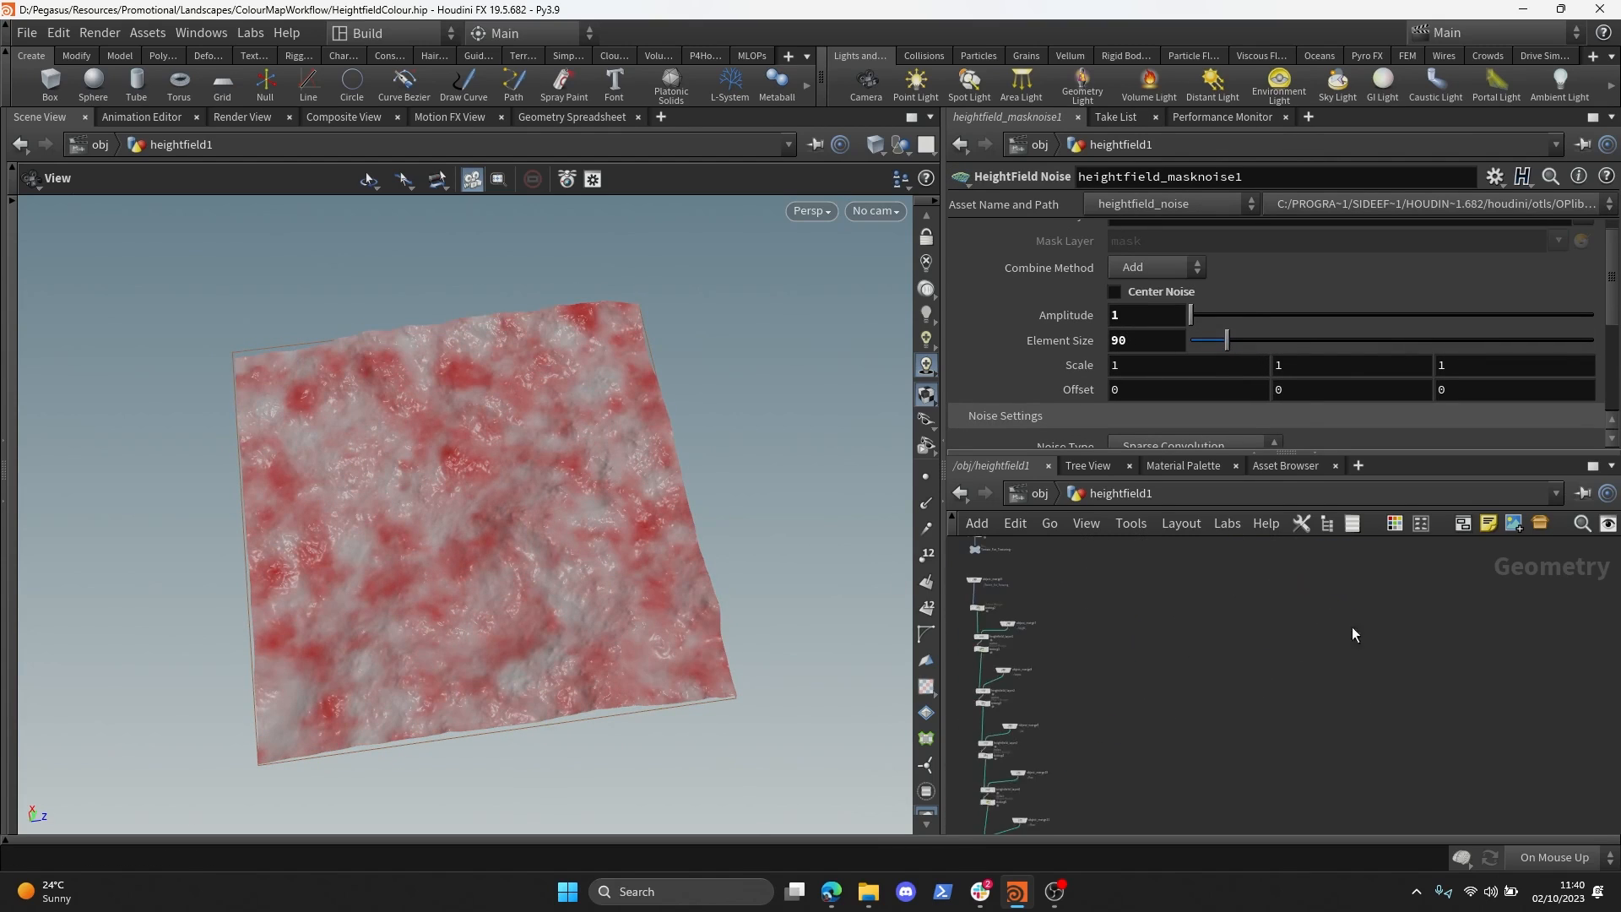
{"action": "scroll", "coordinate": [1302, 689], "scroll_direction": "up", "scroll_amount": 3}
{"action": "left_click", "coordinate": [1232, 646]}
{"action": "scroll", "coordinate": [1343, 618], "scroll_direction": "down", "scroll_amount": 3}
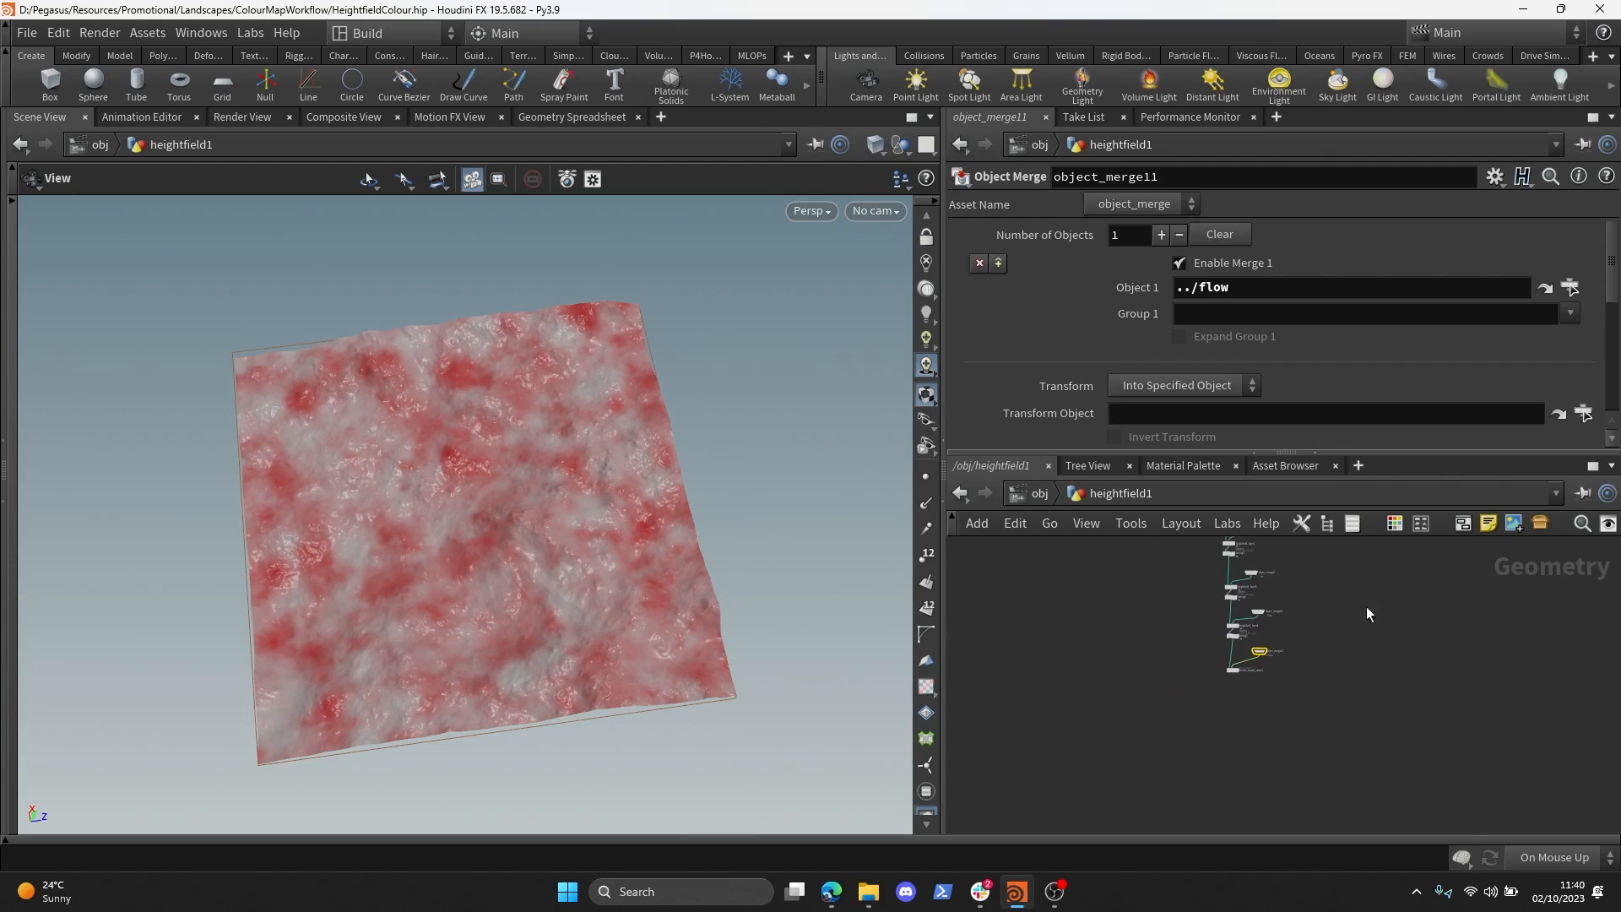
{"action": "scroll", "coordinate": [1345, 623], "scroll_direction": "up", "scroll_amount": 3}
{"action": "key", "text": "Tab"}
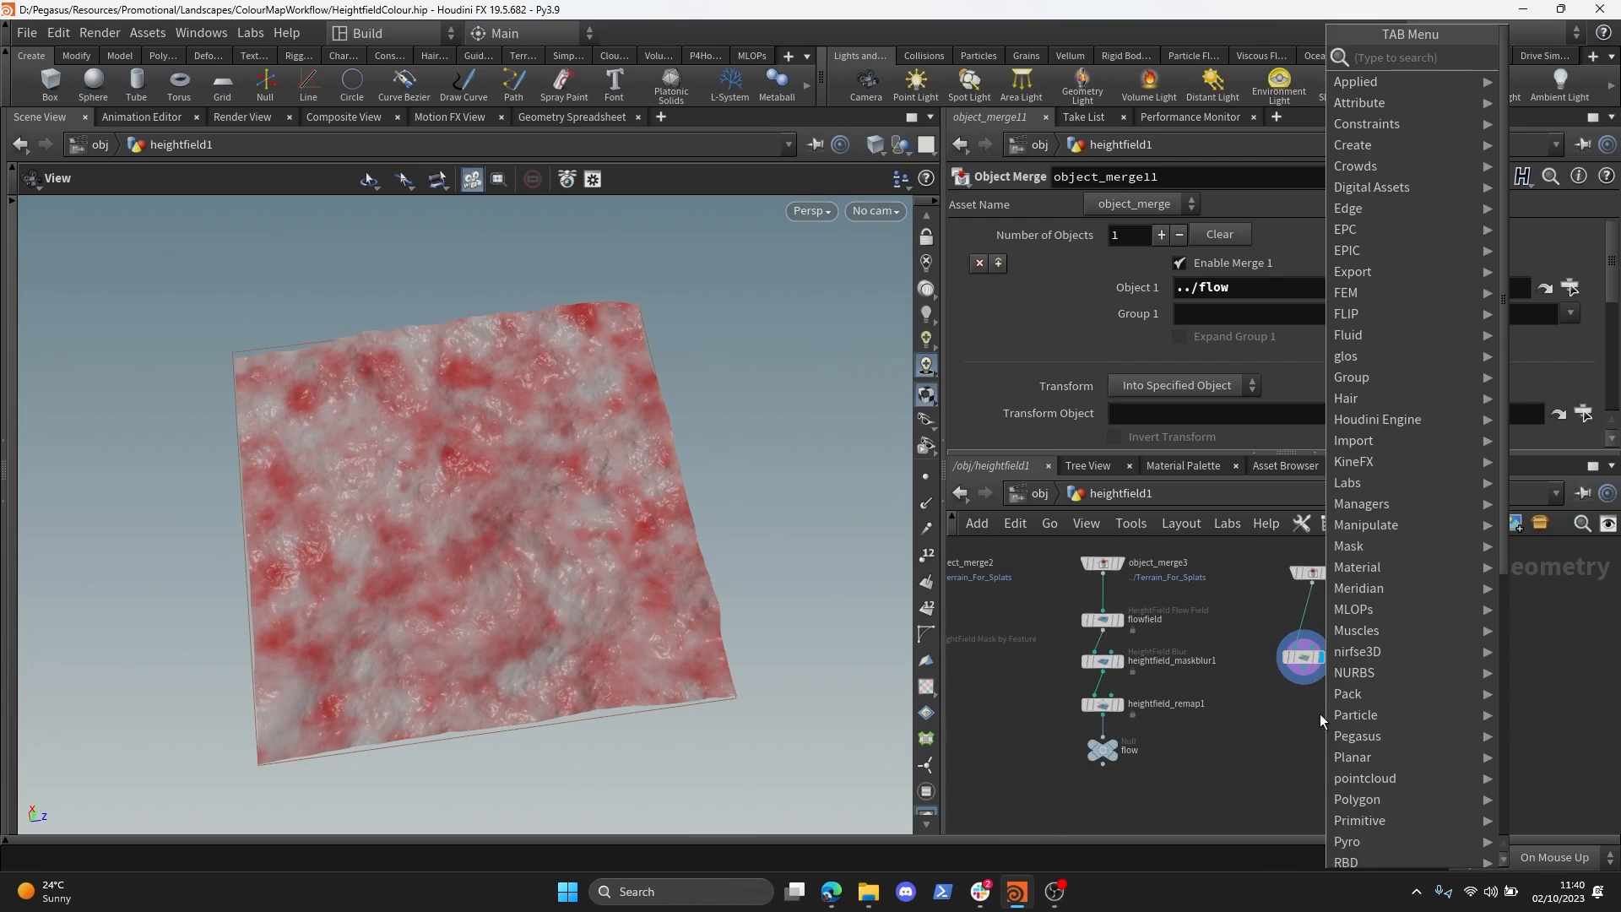
{"action": "double_click", "coordinate": [1382, 656]}
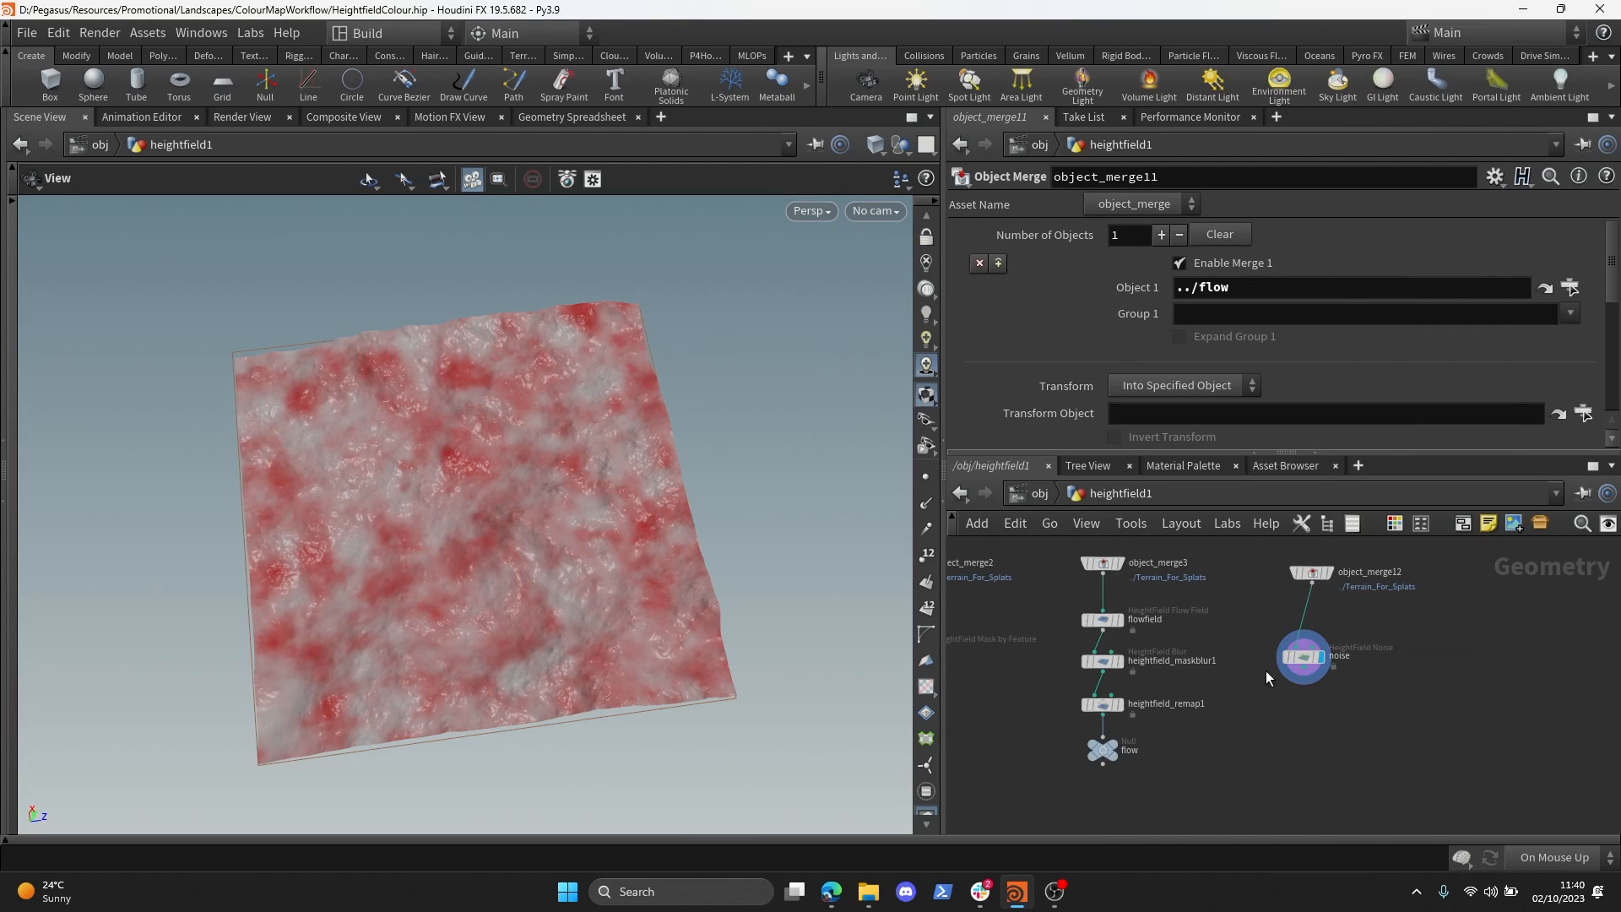
{"action": "left_click_drag", "start_coordinate": [1303, 660], "coordinate": [1351, 287]}
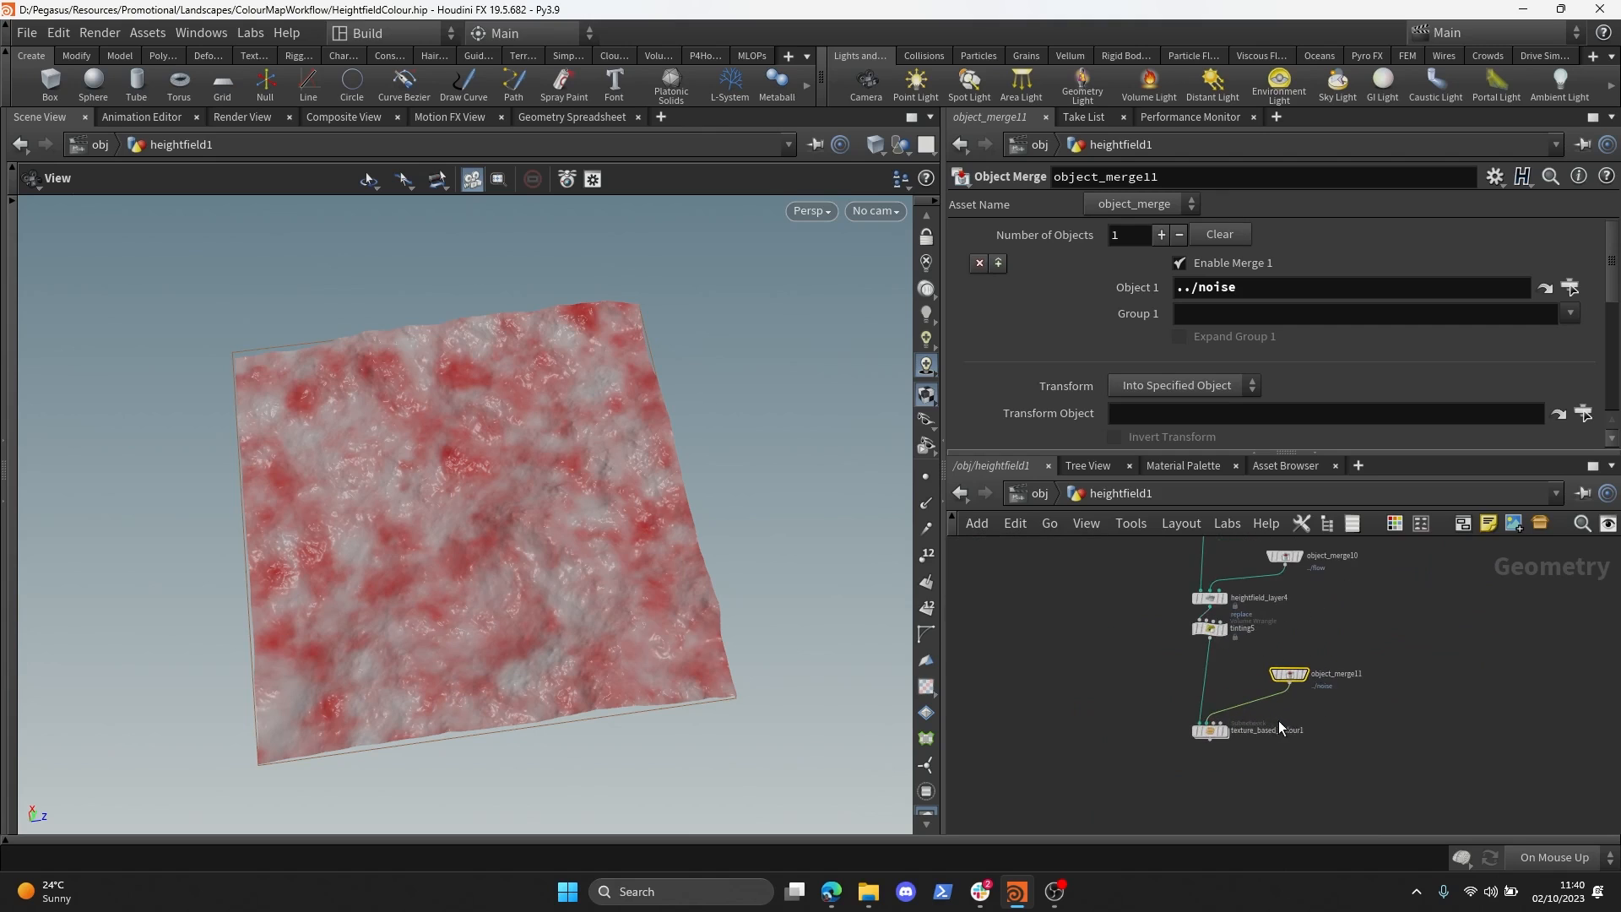
- Display texture_based_colour1 and examine the noise-masked texture colours on the terrain up close
{"action": "left_click", "coordinate": [1231, 709]}
{"action": "scroll", "coordinate": [536, 532], "scroll_direction": "up", "scroll_amount": 5}
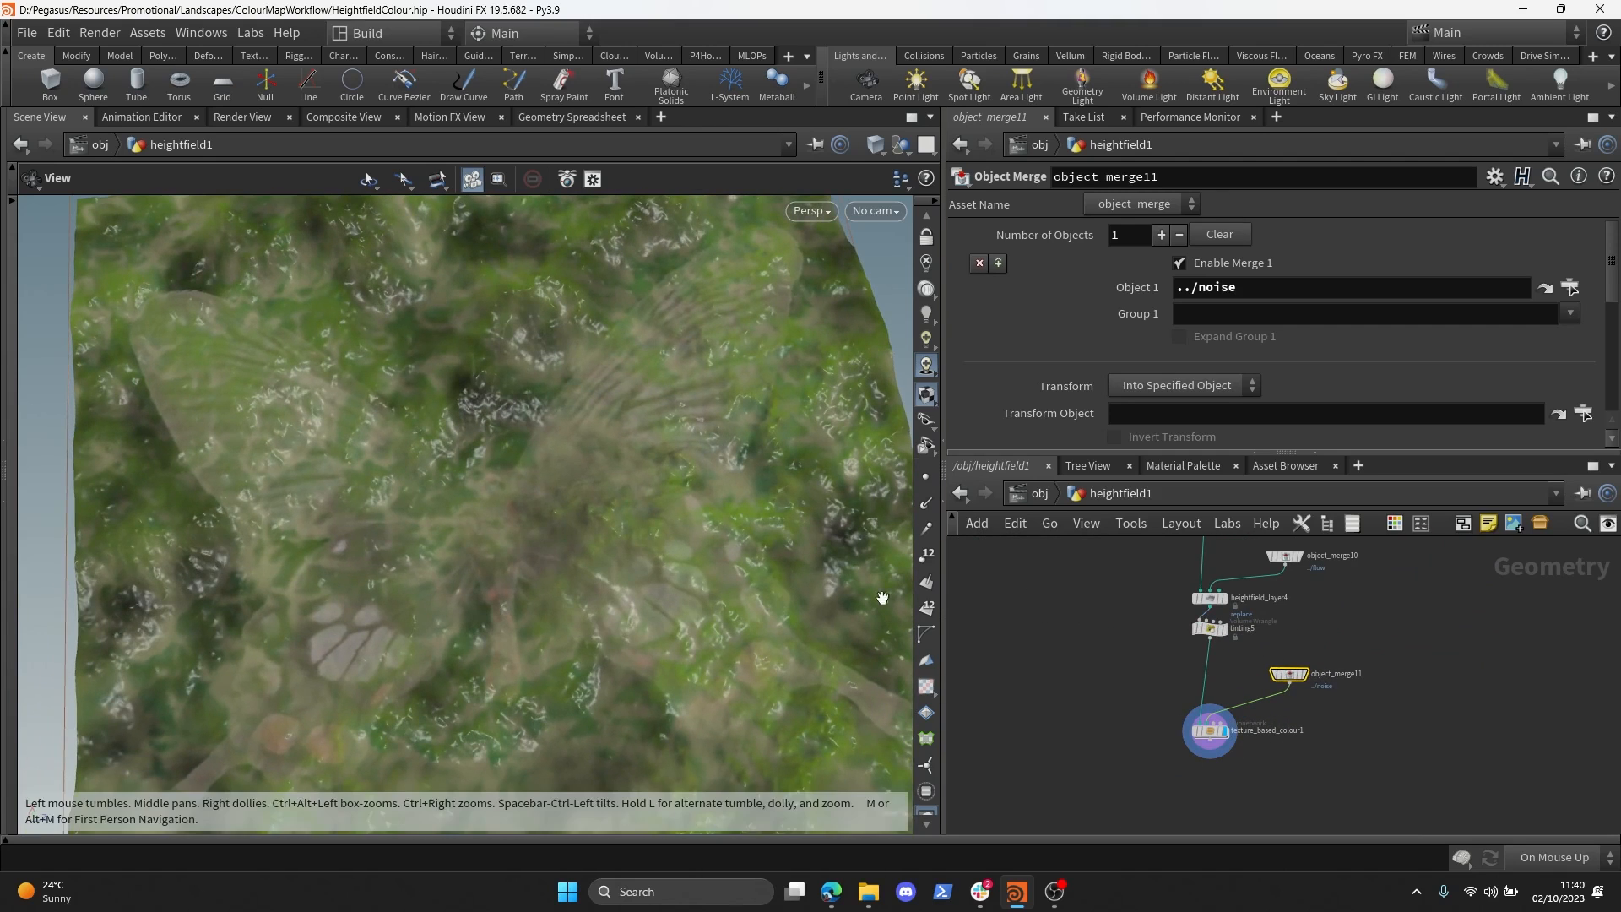
{"action": "left_click", "coordinate": [1212, 734]}
- Set the Element Size of the noise node to 82 while texture_based_colour1 stays displayed
{"action": "scroll", "coordinate": [1438, 666], "scroll_direction": "down", "scroll_amount": 4}
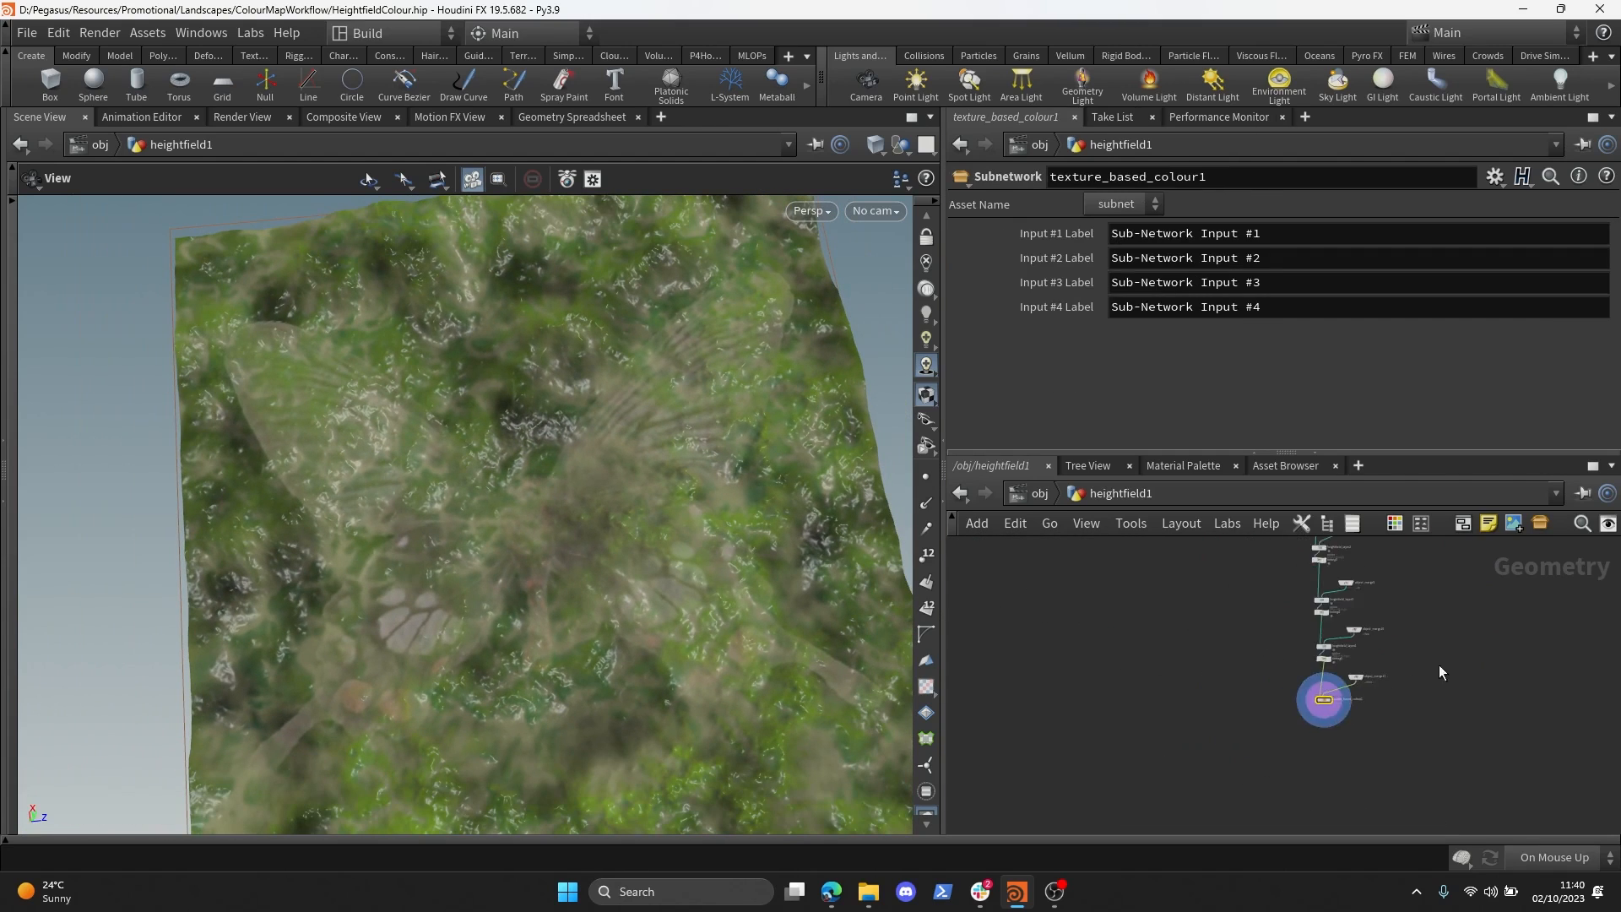
{"action": "middle_click_drag", "start_coordinate": [1439, 666], "coordinate": [1208, 886]}
{"action": "scroll", "coordinate": [1320, 681], "scroll_direction": "up", "scroll_amount": 4}
{"action": "left_click", "coordinate": [1254, 655]}
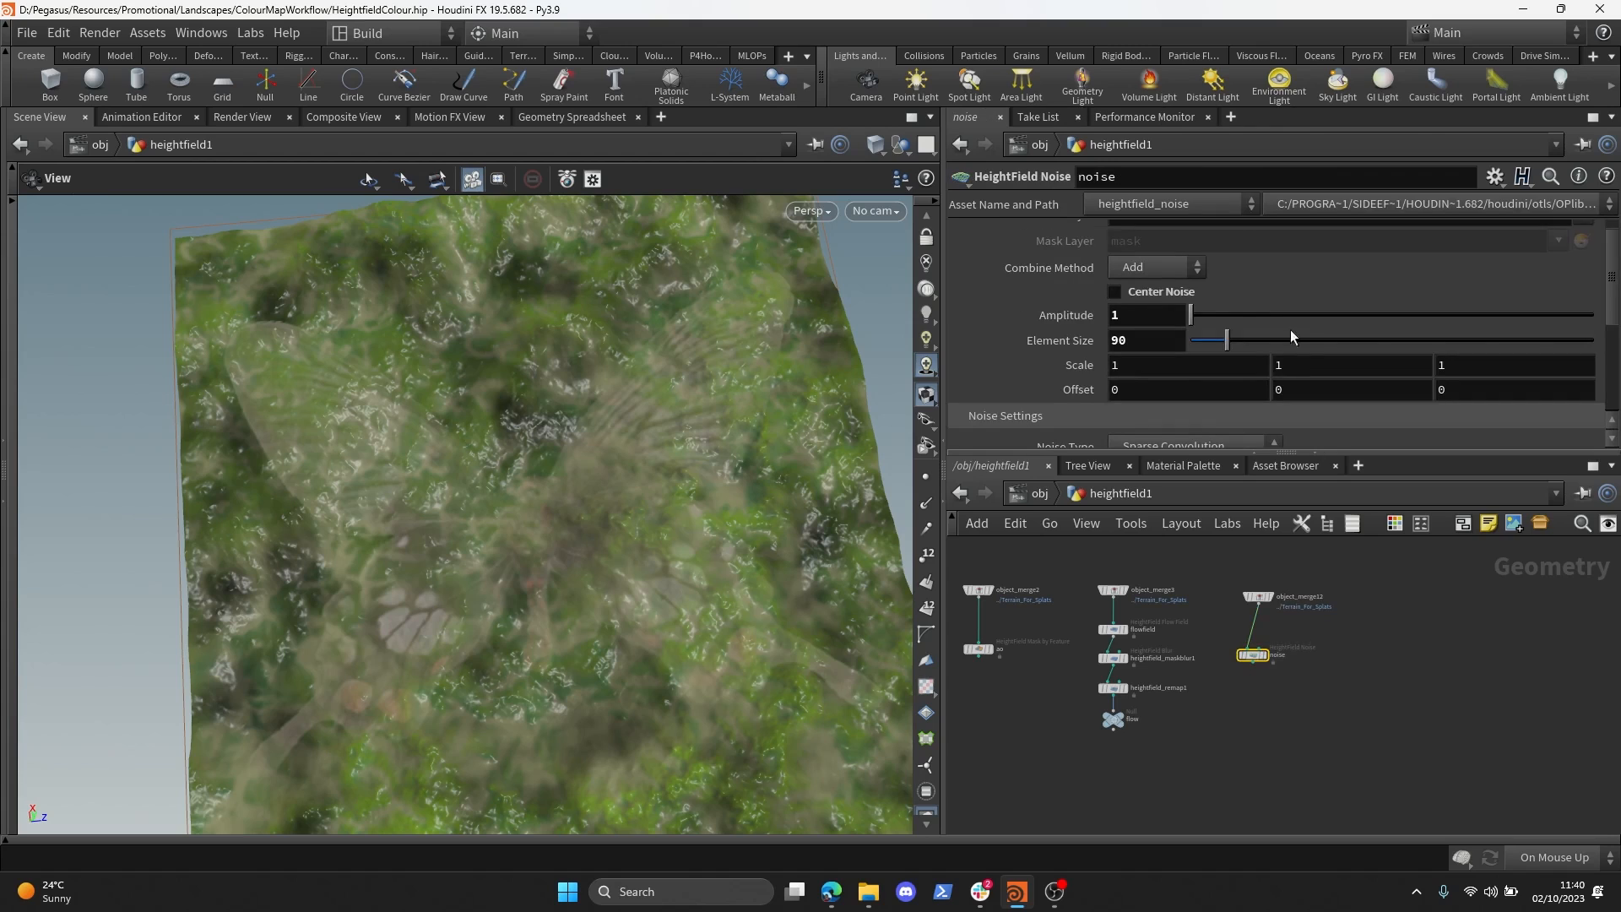
{"action": "mouse_move", "coordinate": [1213, 353]}
{"action": "left_mouse_down"}
{"action": "mouse_move", "coordinate": [1209, 339]}
{"action": "mouse_move", "coordinate": [1267, 339]}
{"action": "mouse_move", "coordinate": [1205, 342]}
{"action": "left_mouse_up"}
{"action": "left_click_drag", "start_coordinate": [659, 380], "coordinate": [591, 422]}
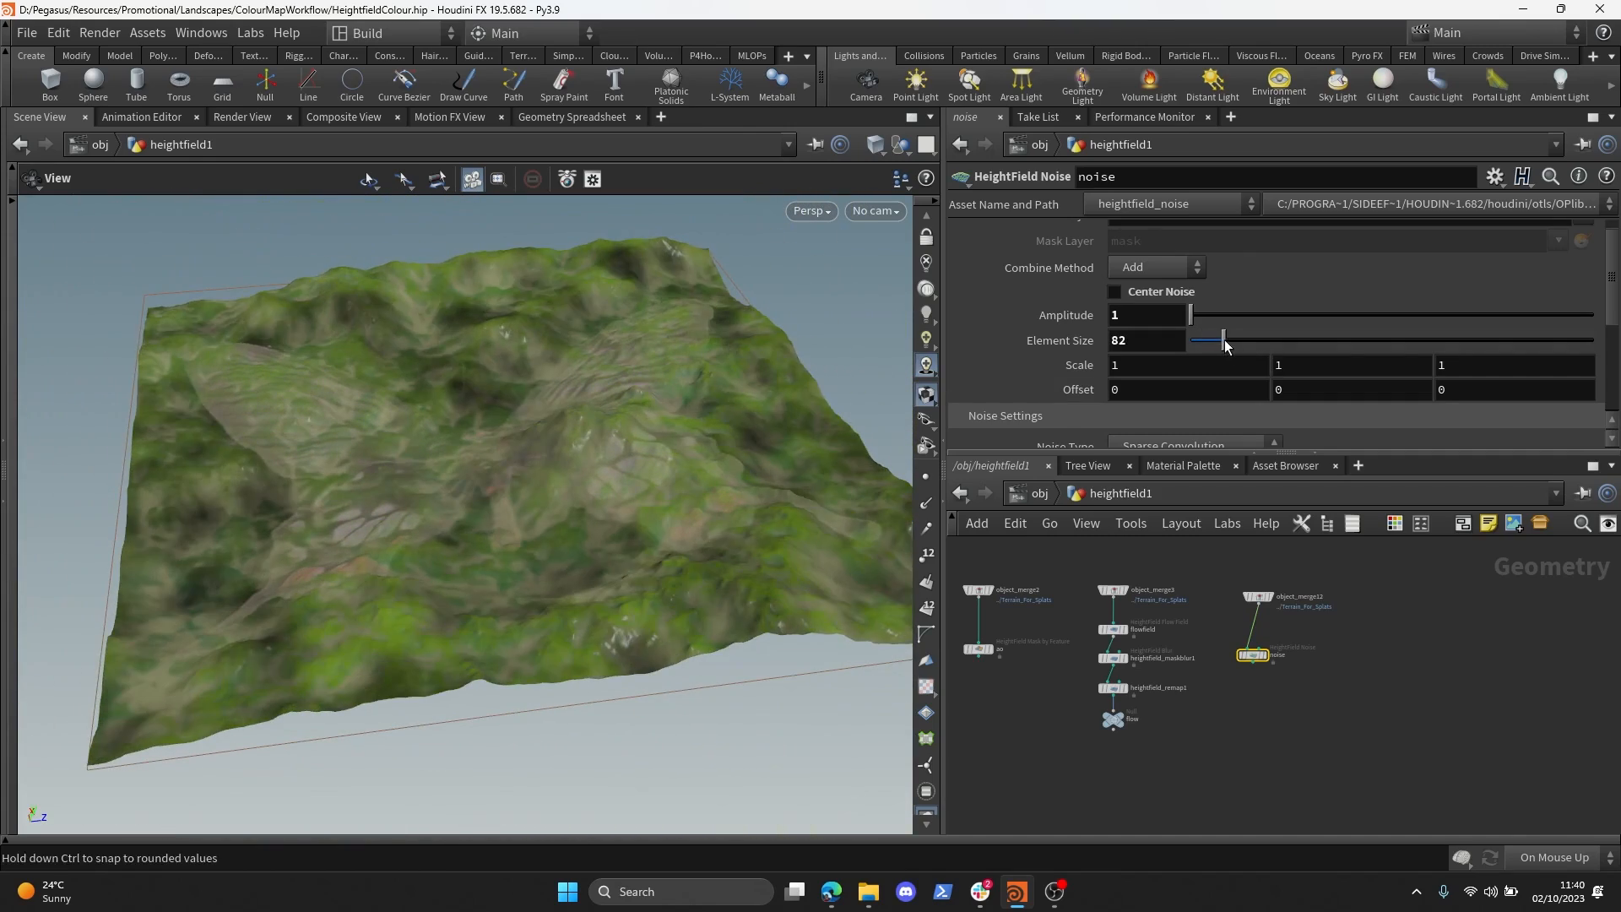
- Set the Element Size of the noise node to 36 and check the texture colours on the terrain from several angles
{"action": "left_click_drag", "start_coordinate": [1202, 340], "coordinate": [1206, 340]}
{"action": "left_click_drag", "start_coordinate": [618, 363], "coordinate": [596, 480]}
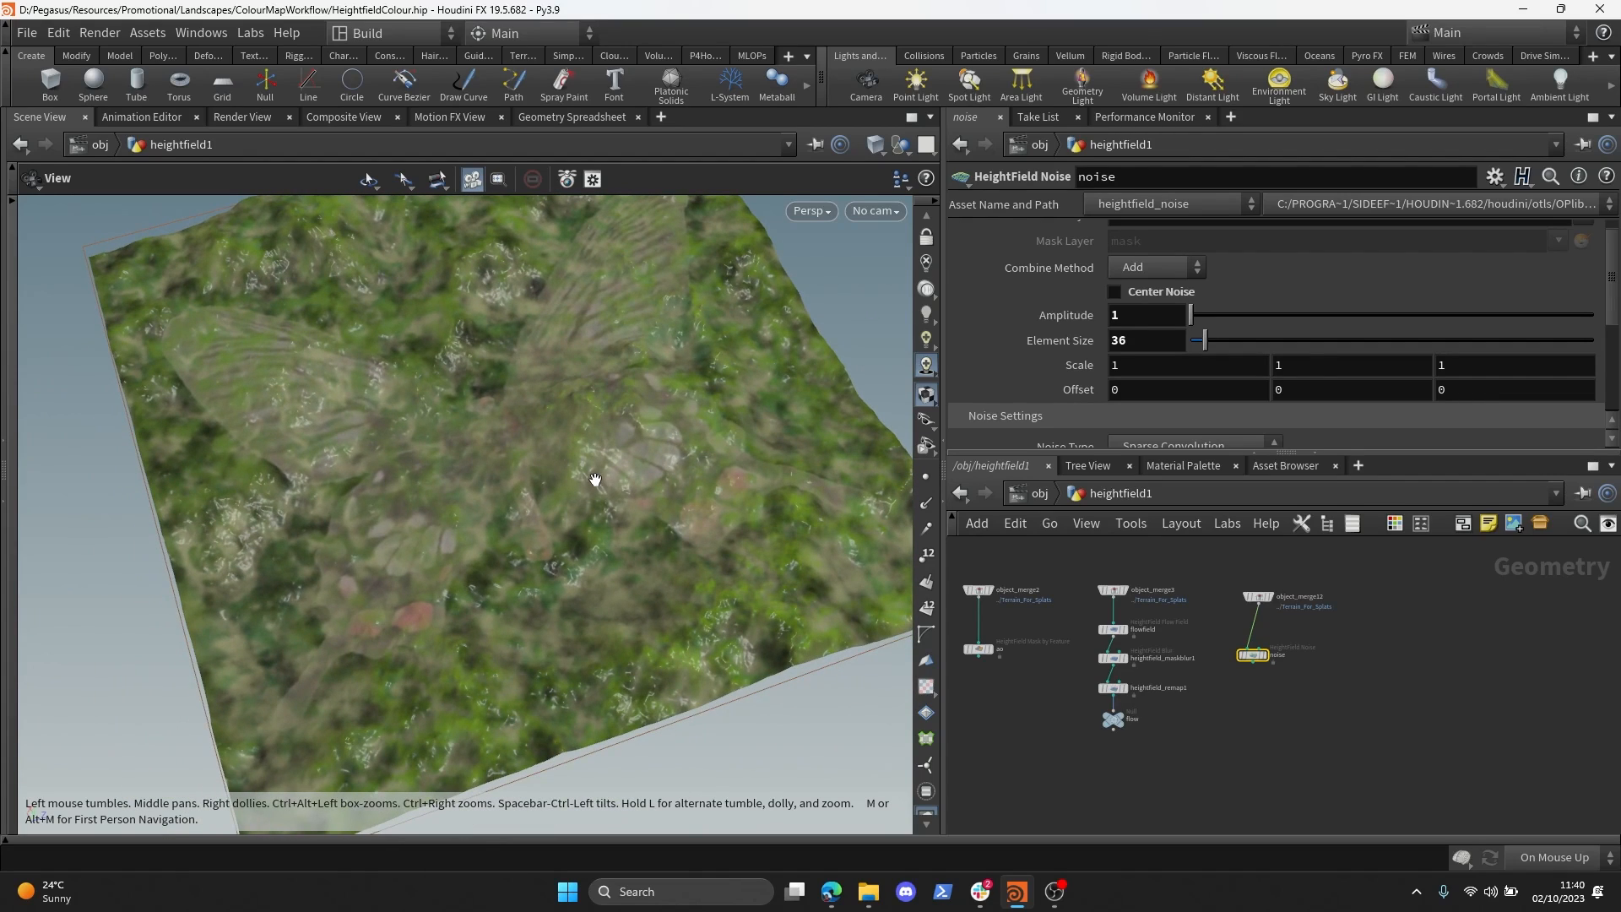
{"action": "mouse_move", "coordinate": [595, 480]}
{"action": "left_mouse_down"}
{"action": "mouse_move", "coordinate": [568, 539]}
{"action": "mouse_move", "coordinate": [597, 450]}
{"action": "left_mouse_up"}
{"action": "scroll", "coordinate": [1244, 726], "scroll_direction": "down", "scroll_amount": 2}
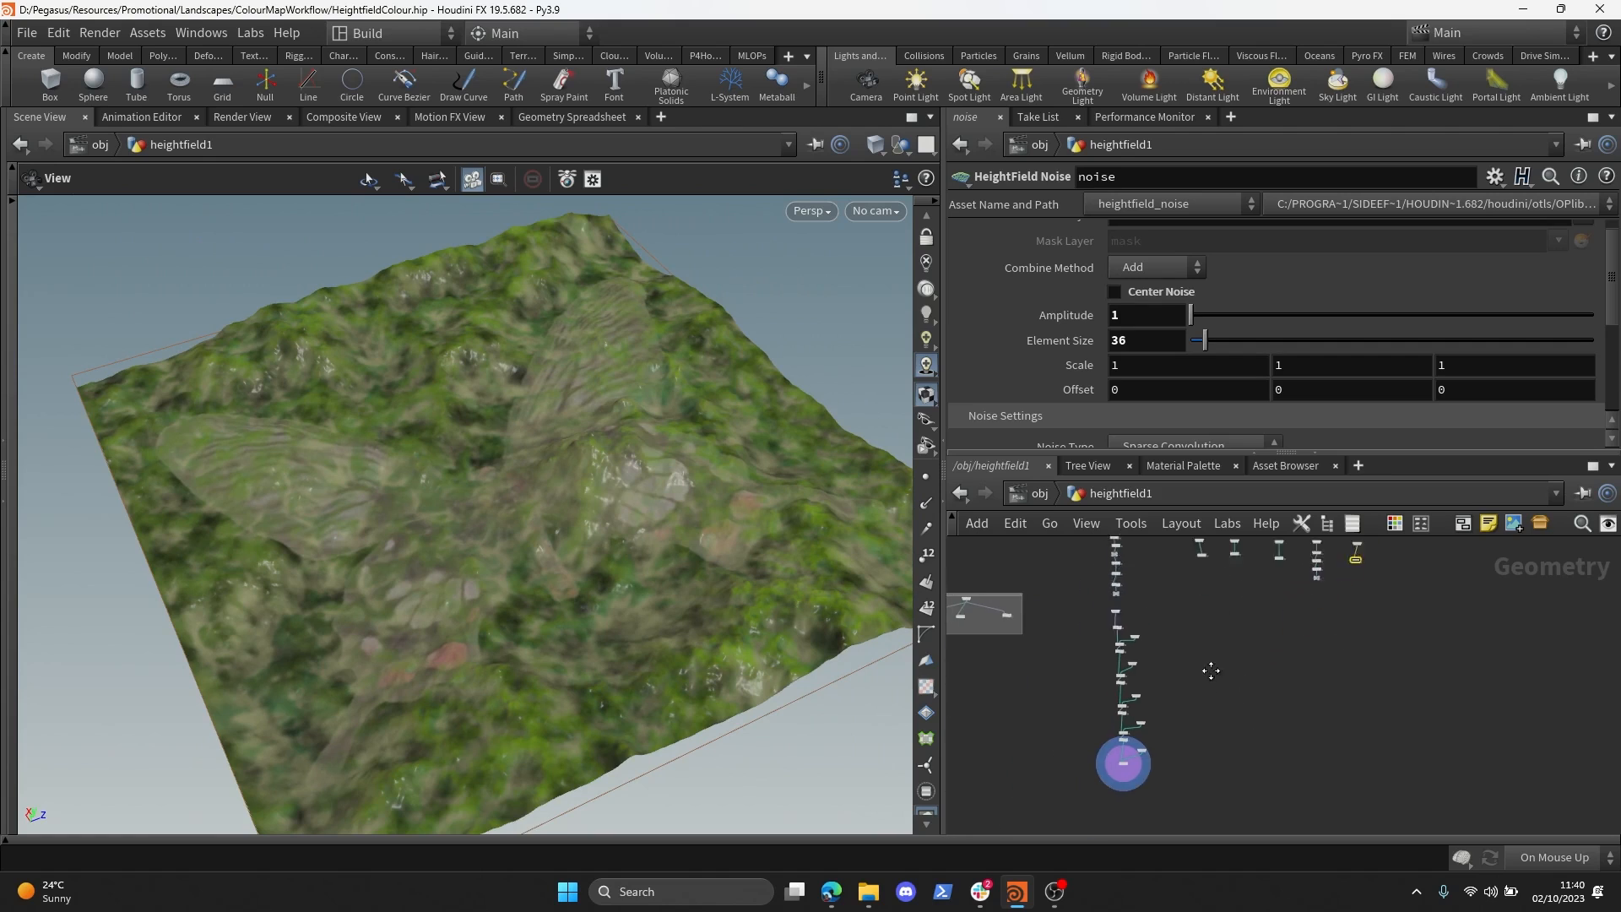
{"action": "left_click_drag", "start_coordinate": [721, 579], "coordinate": [662, 571]}
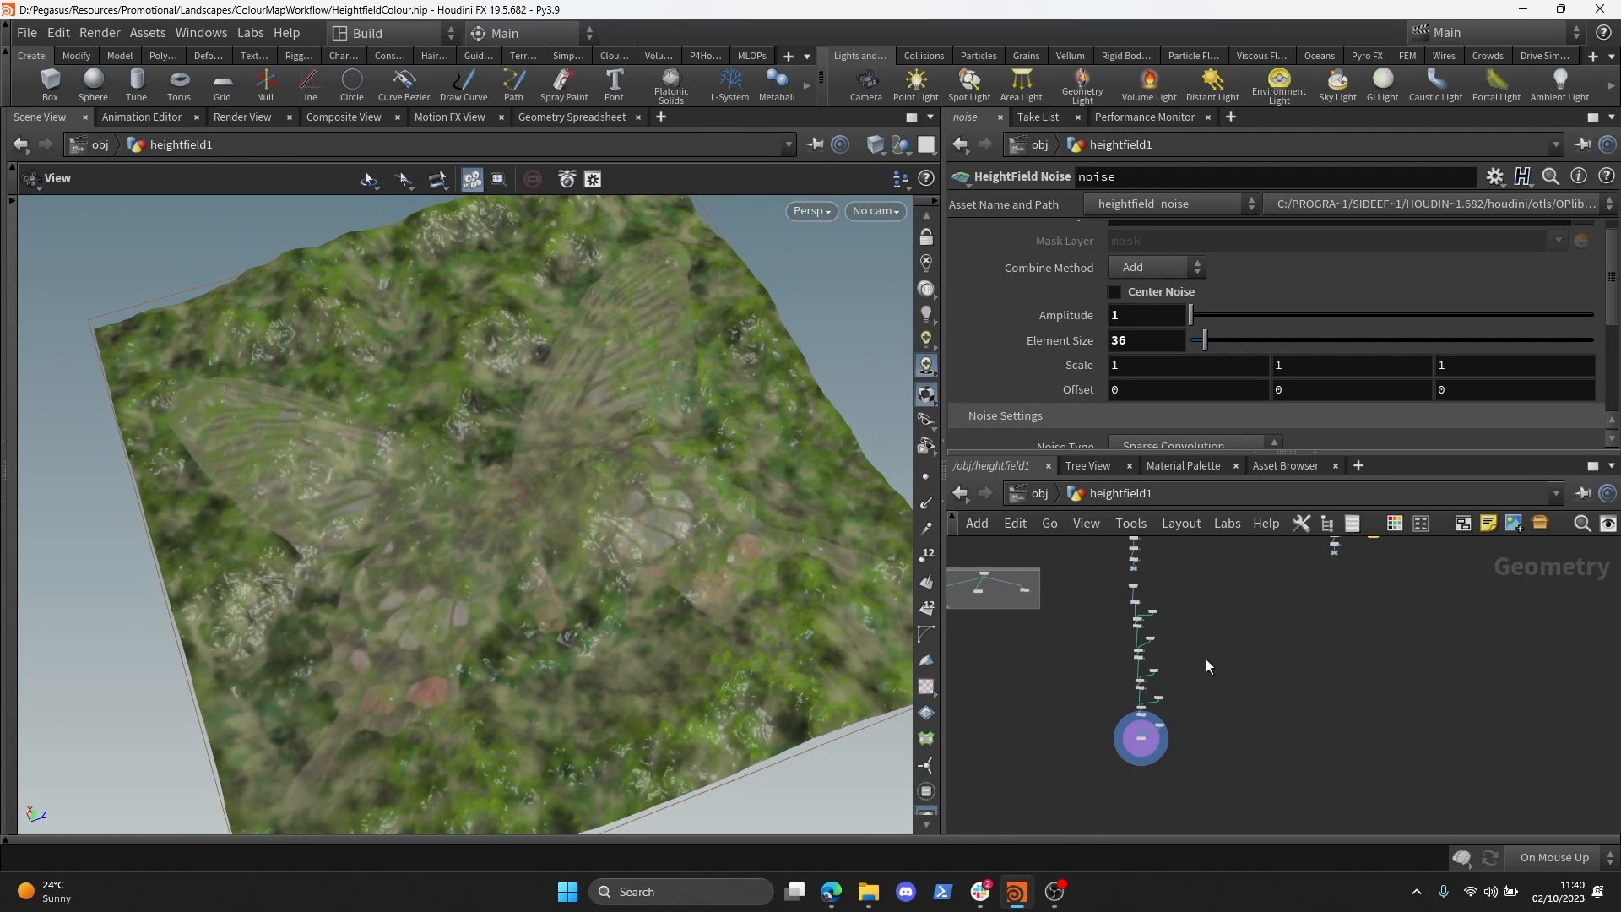
- Move object_merge11 and texture_based_colour1 together further down, away from tinting5
{"action": "scroll", "coordinate": [1205, 658], "scroll_direction": "up", "scroll_amount": 3}
{"action": "left_click_drag", "start_coordinate": [1102, 717], "coordinate": [1103, 720]}
{"action": "scroll", "coordinate": [1329, 652], "scroll_direction": "down", "scroll_amount": 2}
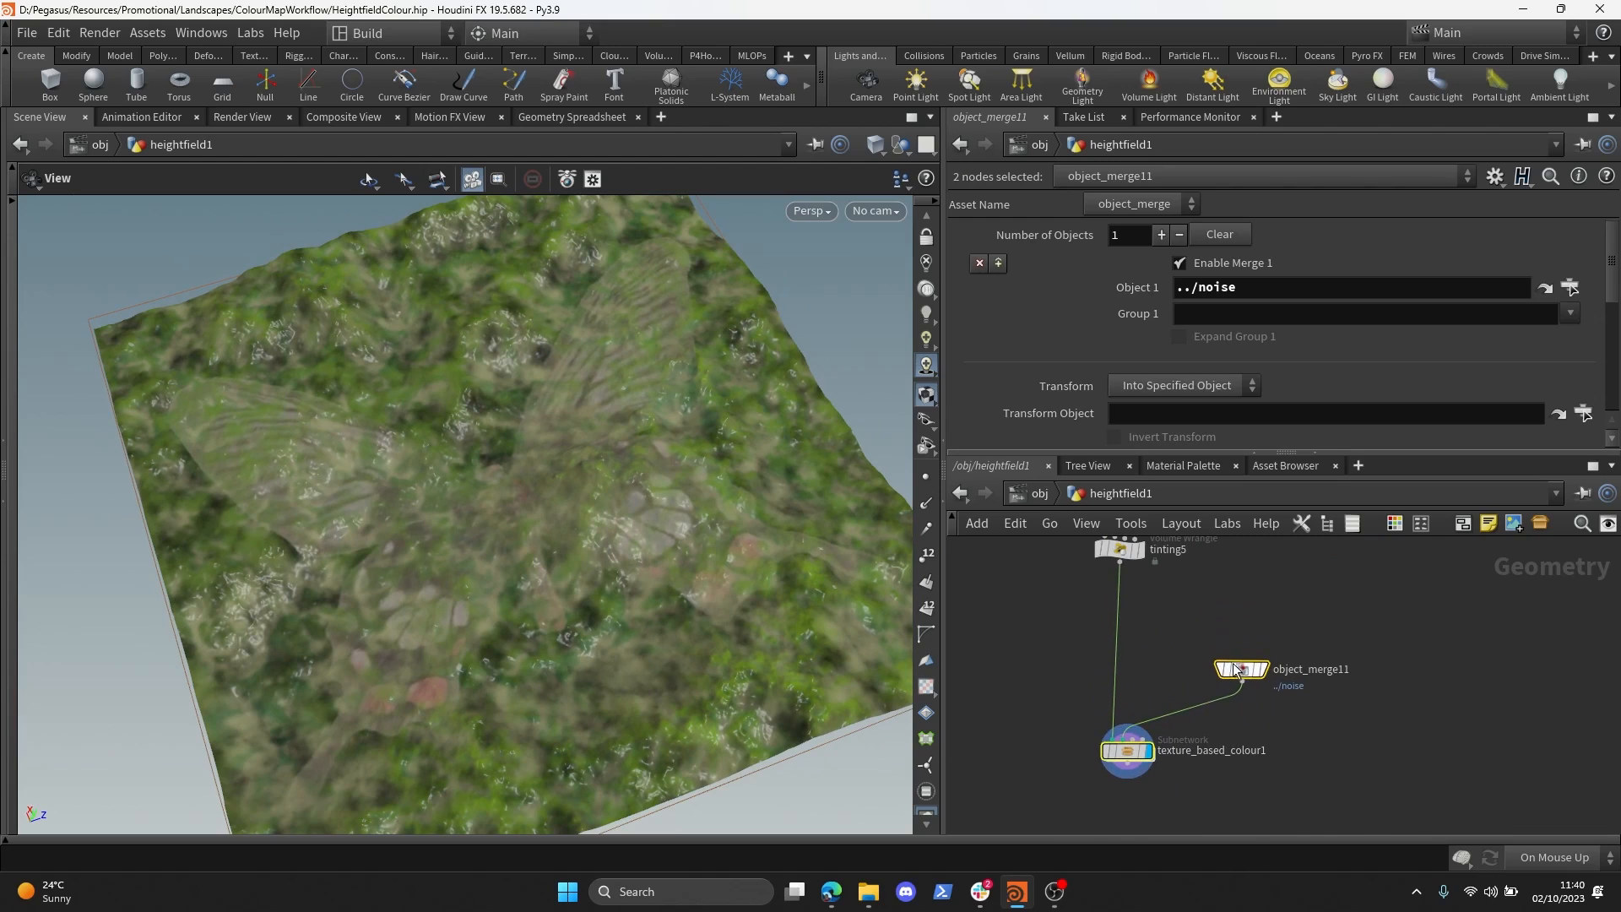
{"action": "middle_click_drag", "start_coordinate": [1330, 652], "coordinate": [1310, 707]}
{"action": "scroll", "coordinate": [1248, 684], "scroll_direction": "up", "scroll_amount": 3}
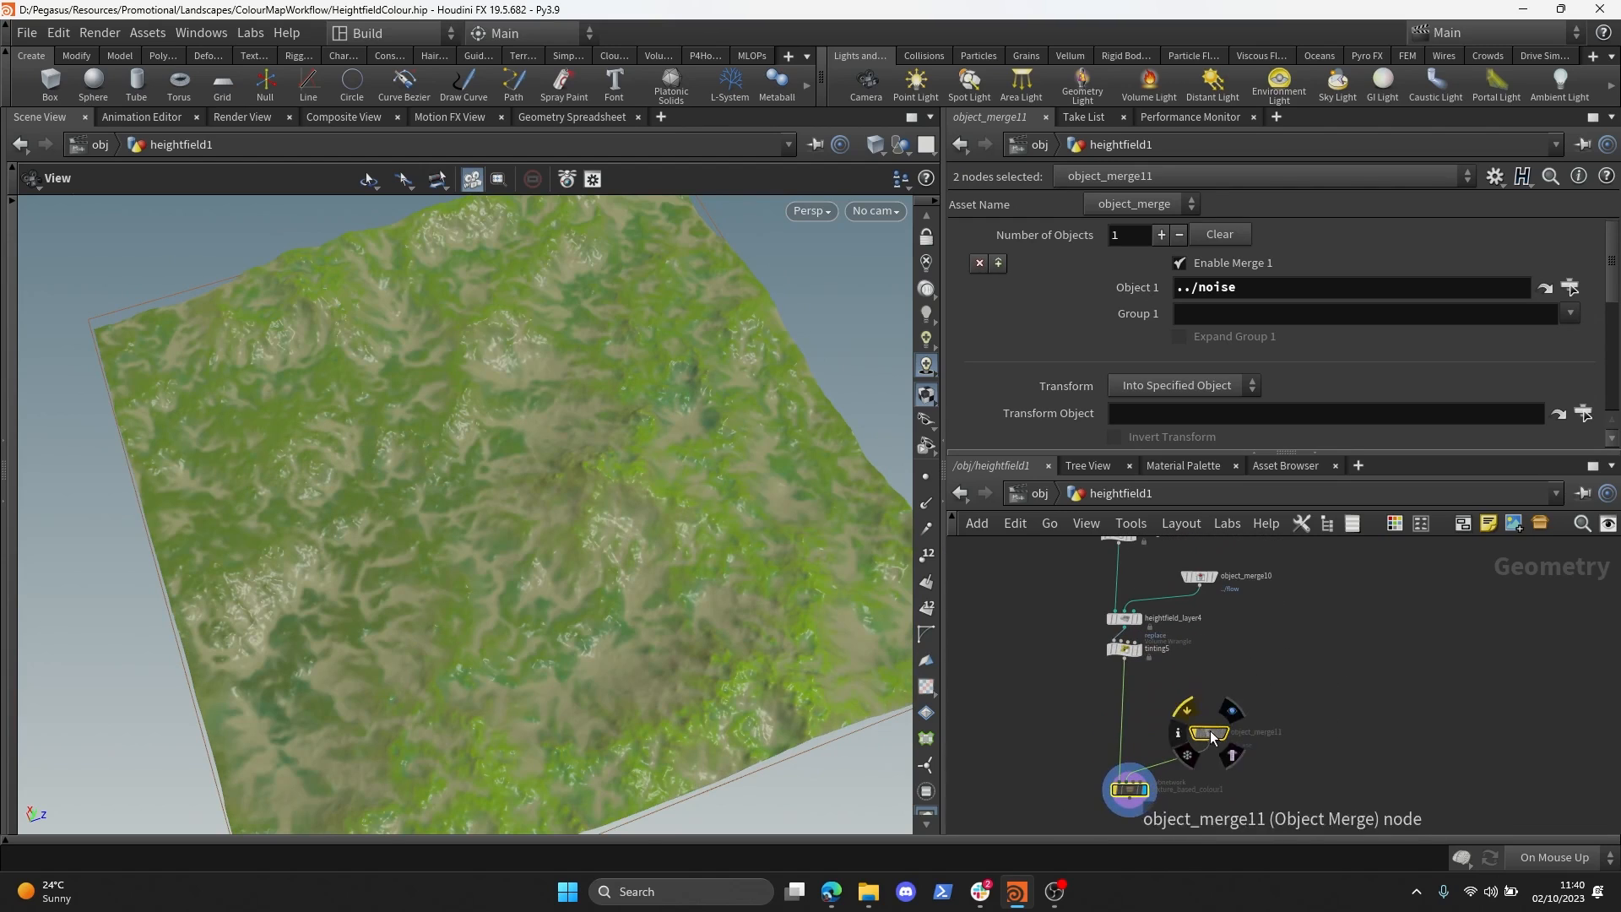
{"action": "left_click_drag", "start_coordinate": [1213, 734], "coordinate": [1215, 794]}
- Select the nodes from object_merge8 through tinting5 and move them together further down the network
{"action": "scroll", "coordinate": [1265, 743], "scroll_direction": "down", "scroll_amount": 4}
{"action": "middle_click_drag", "start_coordinate": [1291, 676], "coordinate": [1287, 732]}
{"action": "left_click_drag", "start_coordinate": [1177, 745], "coordinate": [1172, 754]}
{"action": "scroll", "coordinate": [1212, 610], "scroll_direction": "up", "scroll_amount": 3}
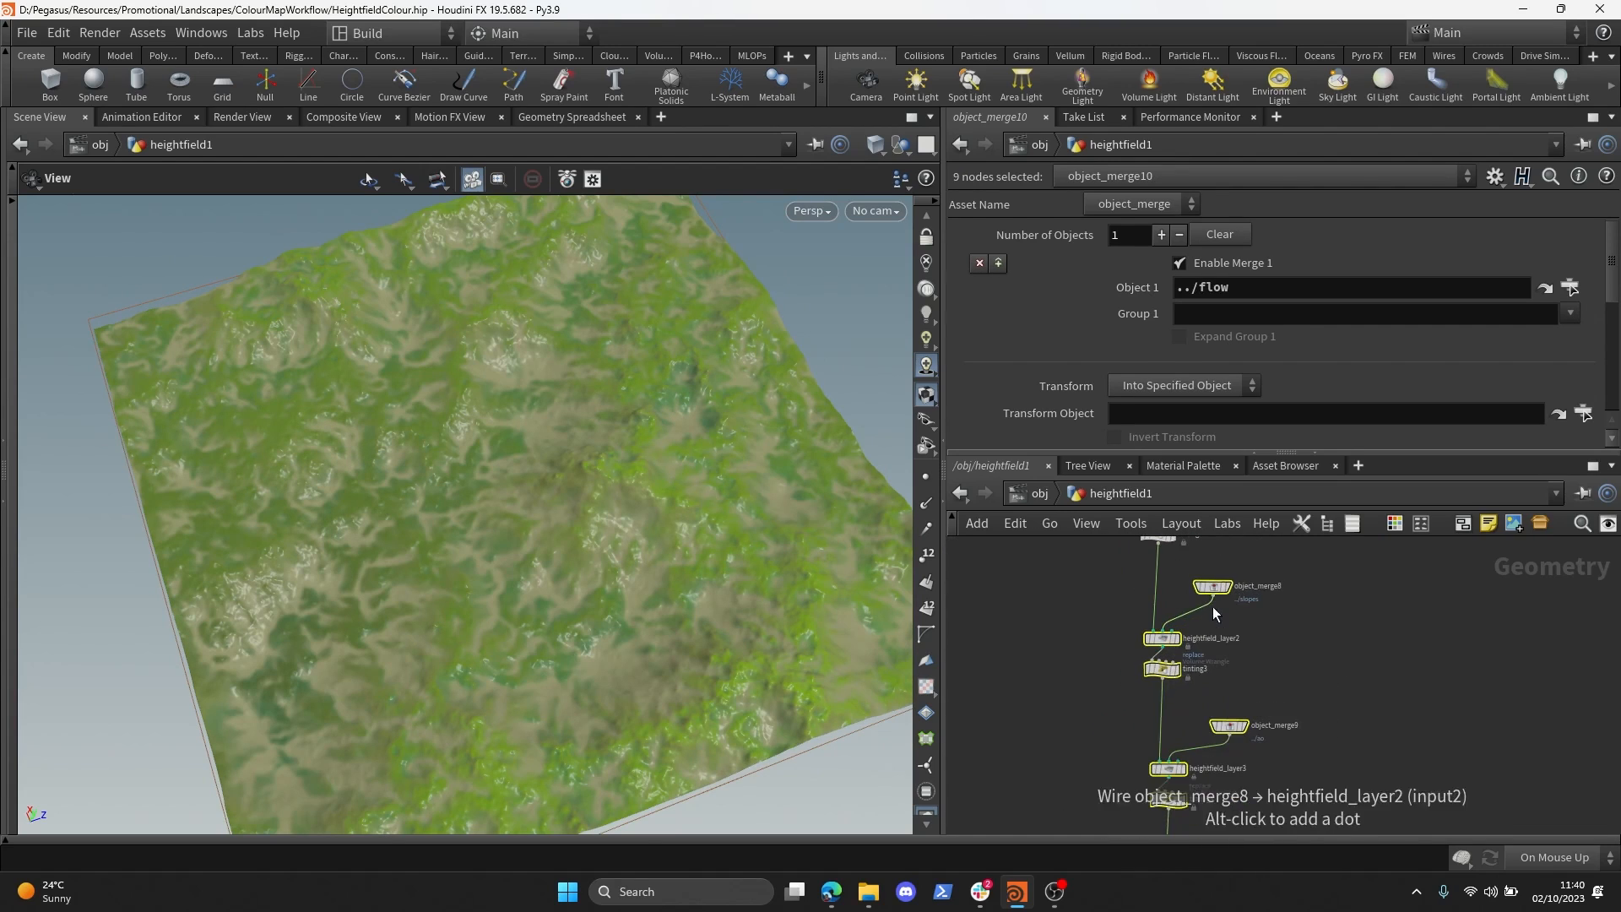
{"action": "left_click_drag", "start_coordinate": [1213, 588], "coordinate": [1214, 657]}
{"action": "left_click", "coordinate": [1259, 586]}
{"action": "middle_click_drag", "start_coordinate": [1257, 588], "coordinate": [1248, 694]}
- Display tinting2 and tinting1 in turn and compare the base colour with the height-tinted terrain
{"action": "scroll", "coordinate": [1182, 625], "scroll_direction": "up", "scroll_amount": 2}
{"action": "scroll", "coordinate": [1185, 630], "scroll_direction": "down", "scroll_amount": 1}
{"action": "middle_click_drag", "start_coordinate": [1187, 567], "coordinate": [1151, 659]}
{"action": "left_click", "coordinate": [1138, 593]}
{"action": "left_click_drag", "start_coordinate": [659, 497], "coordinate": [649, 379]}
{"action": "scroll", "coordinate": [648, 380], "scroll_direction": "down", "scroll_amount": 3}
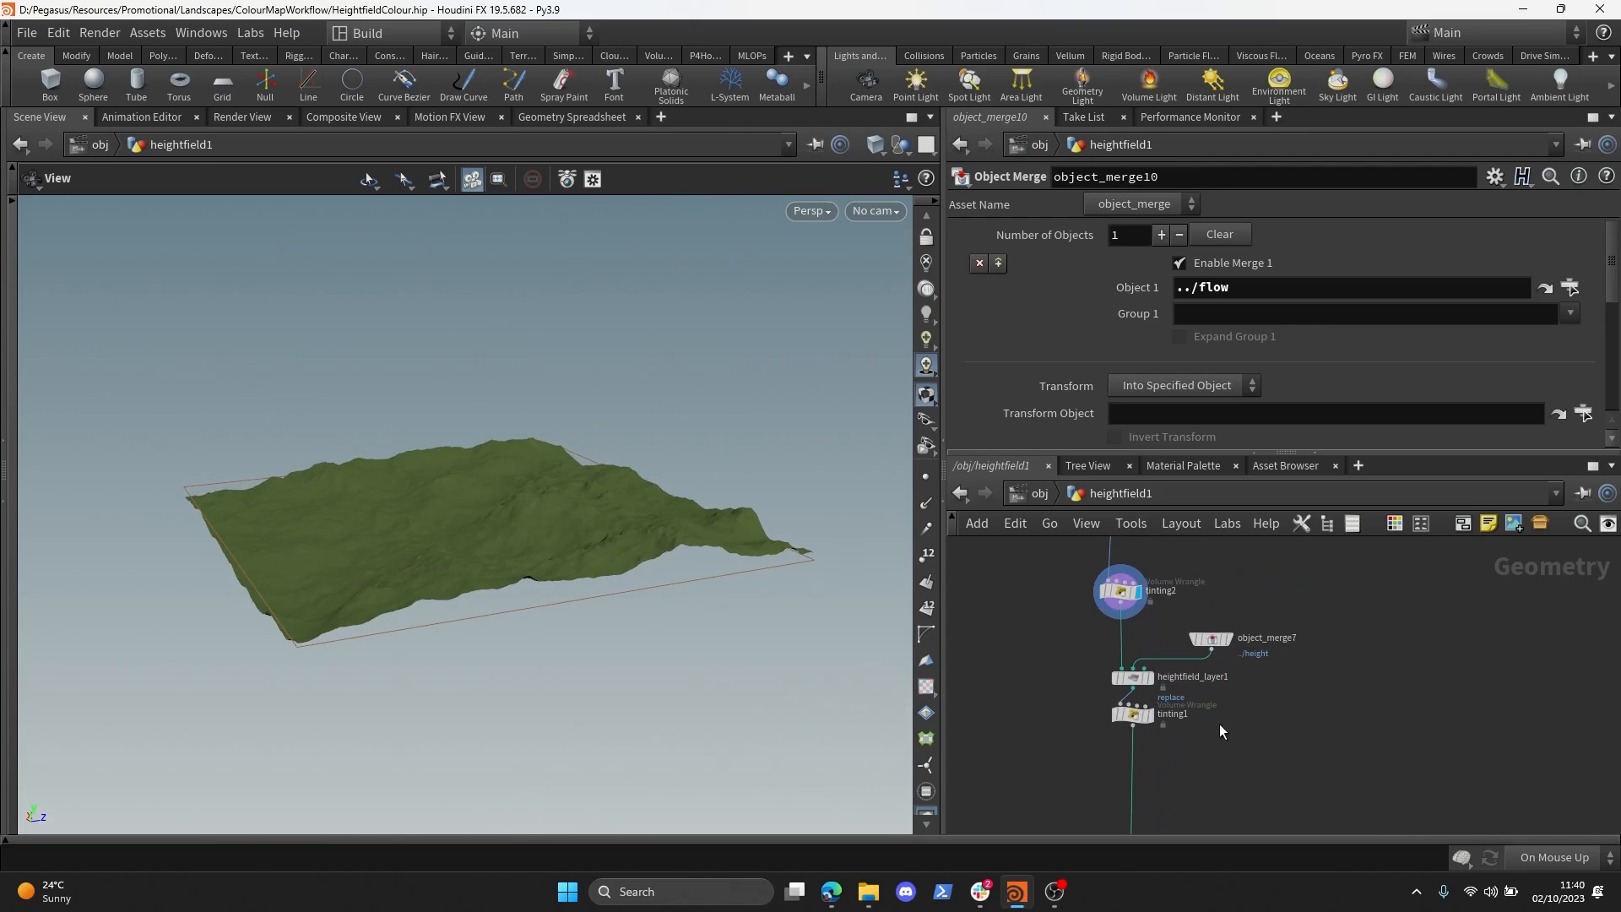
{"action": "left_click_drag", "start_coordinate": [1088, 632], "coordinate": [1089, 633]}
{"action": "left_click", "coordinate": [1133, 714]}
{"action": "left_click_drag", "start_coordinate": [423, 473], "coordinate": [452, 507]}
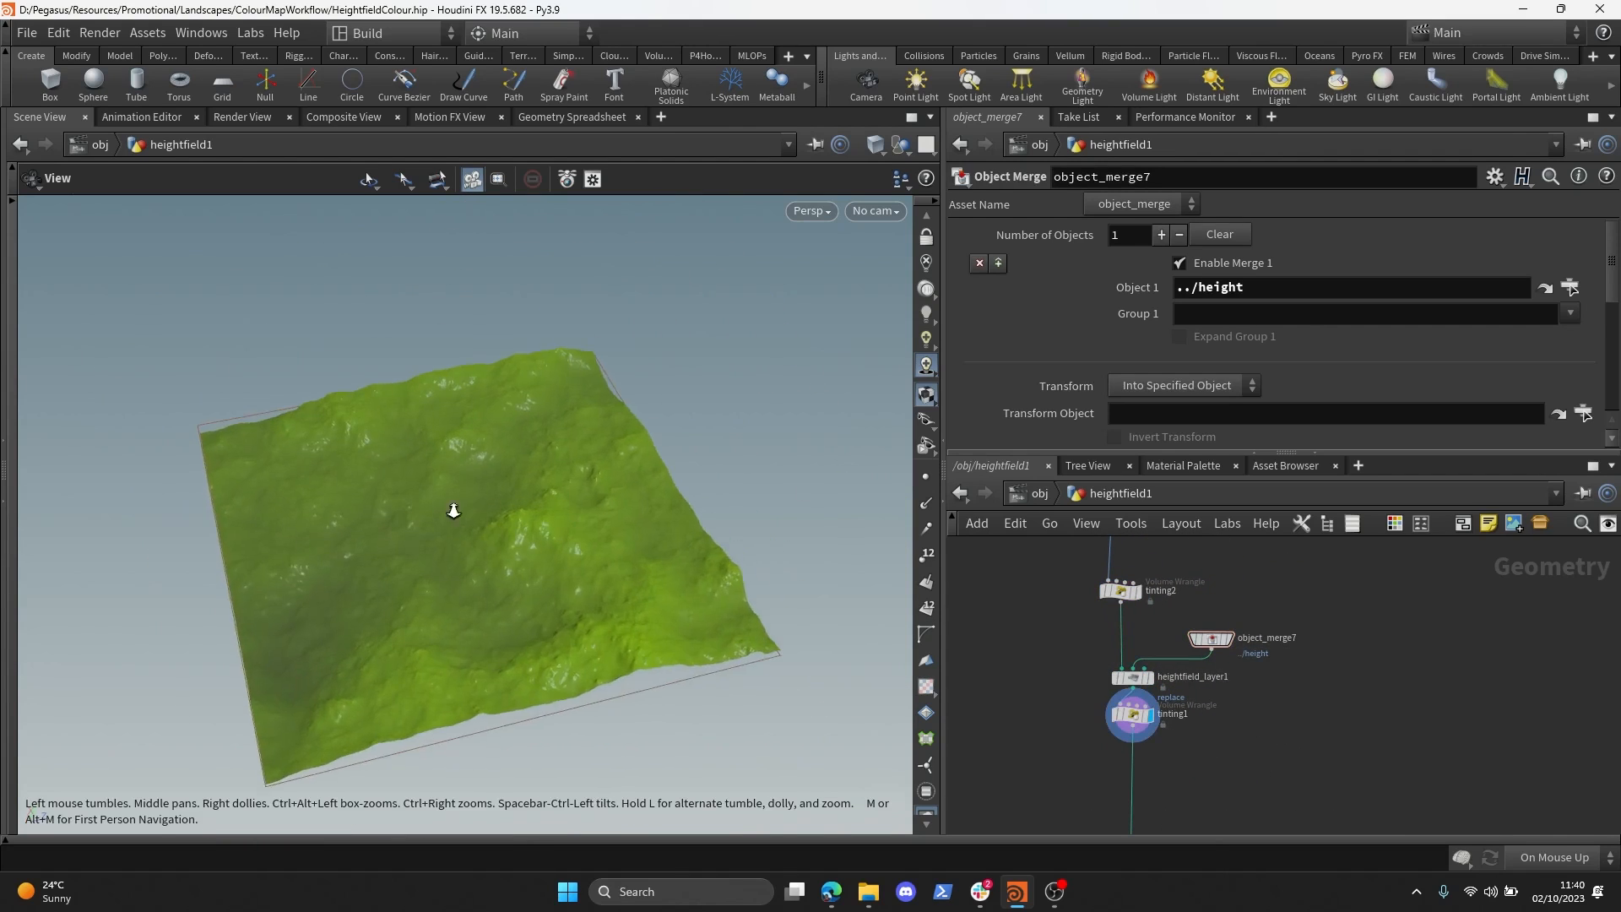
{"action": "scroll", "coordinate": [519, 600], "scroll_direction": "up", "scroll_amount": 3}
{"action": "right_click_drag", "start_coordinate": [519, 600], "coordinate": [470, 438]}
{"action": "left_click_drag", "start_coordinate": [470, 438], "coordinate": [561, 401]}
{"action": "scroll", "coordinate": [1308, 726], "scroll_direction": "down", "scroll_amount": 4}
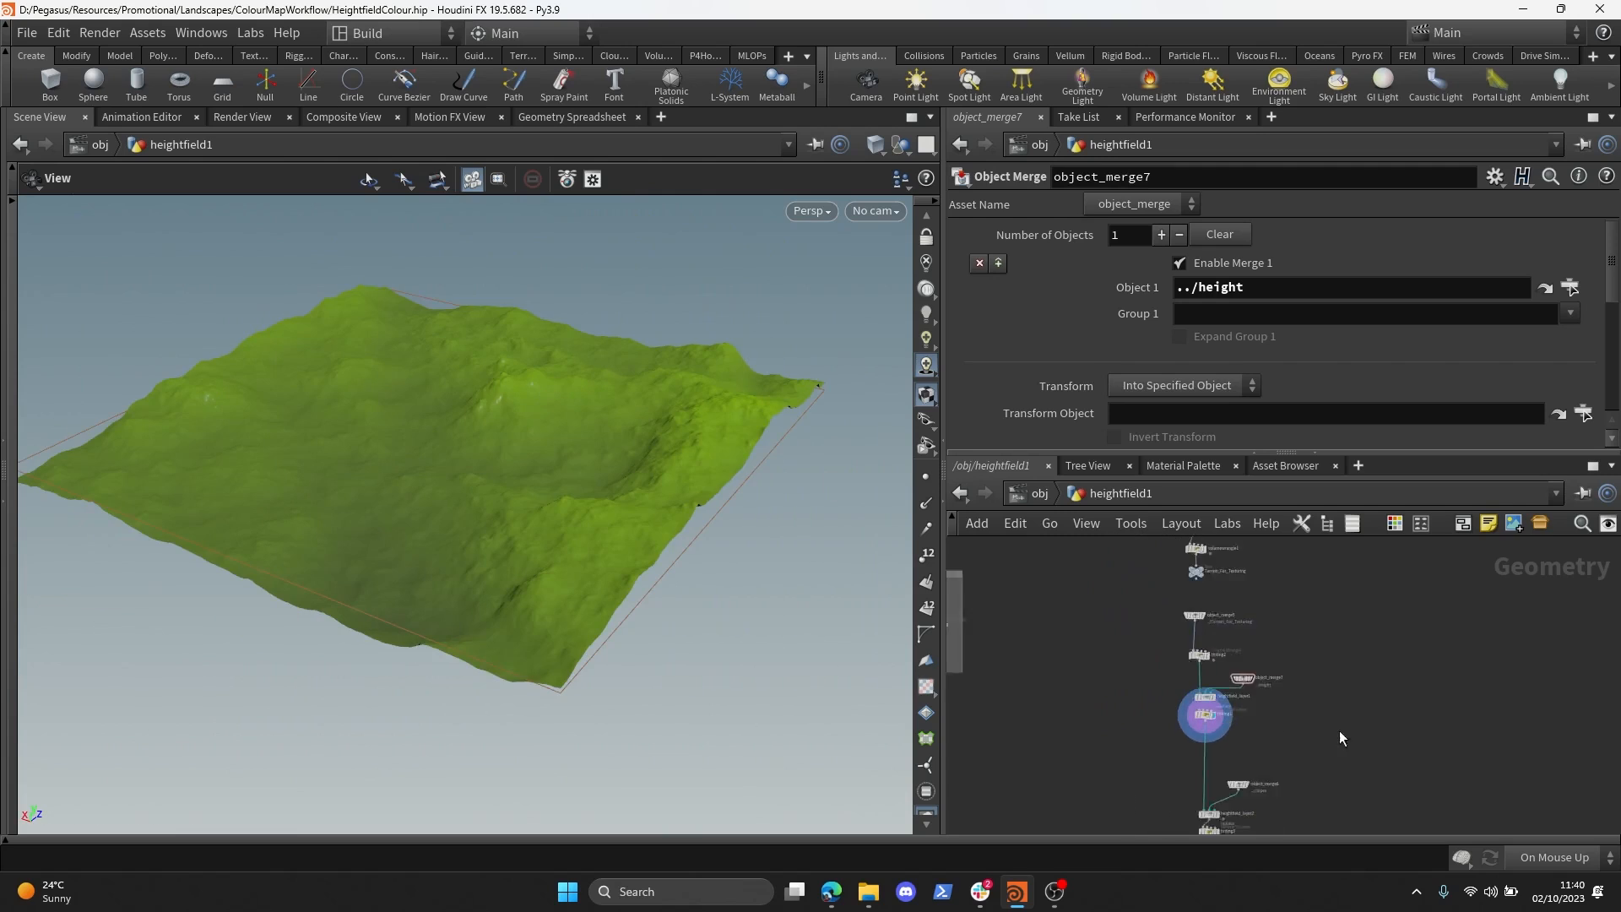
- Move the whole chain from object_merge8 to texture_based_colour1 further down to leave a gap below tinting1
{"action": "middle_click_drag", "start_coordinate": [1288, 714], "coordinate": [1216, 513]}
{"action": "scroll", "coordinate": [1103, 579], "scroll_direction": "down", "scroll_amount": 3}
{"action": "left_click_drag", "start_coordinate": [1084, 560], "coordinate": [1234, 776]}
{"action": "scroll", "coordinate": [1147, 574], "scroll_direction": "up", "scroll_amount": 4}
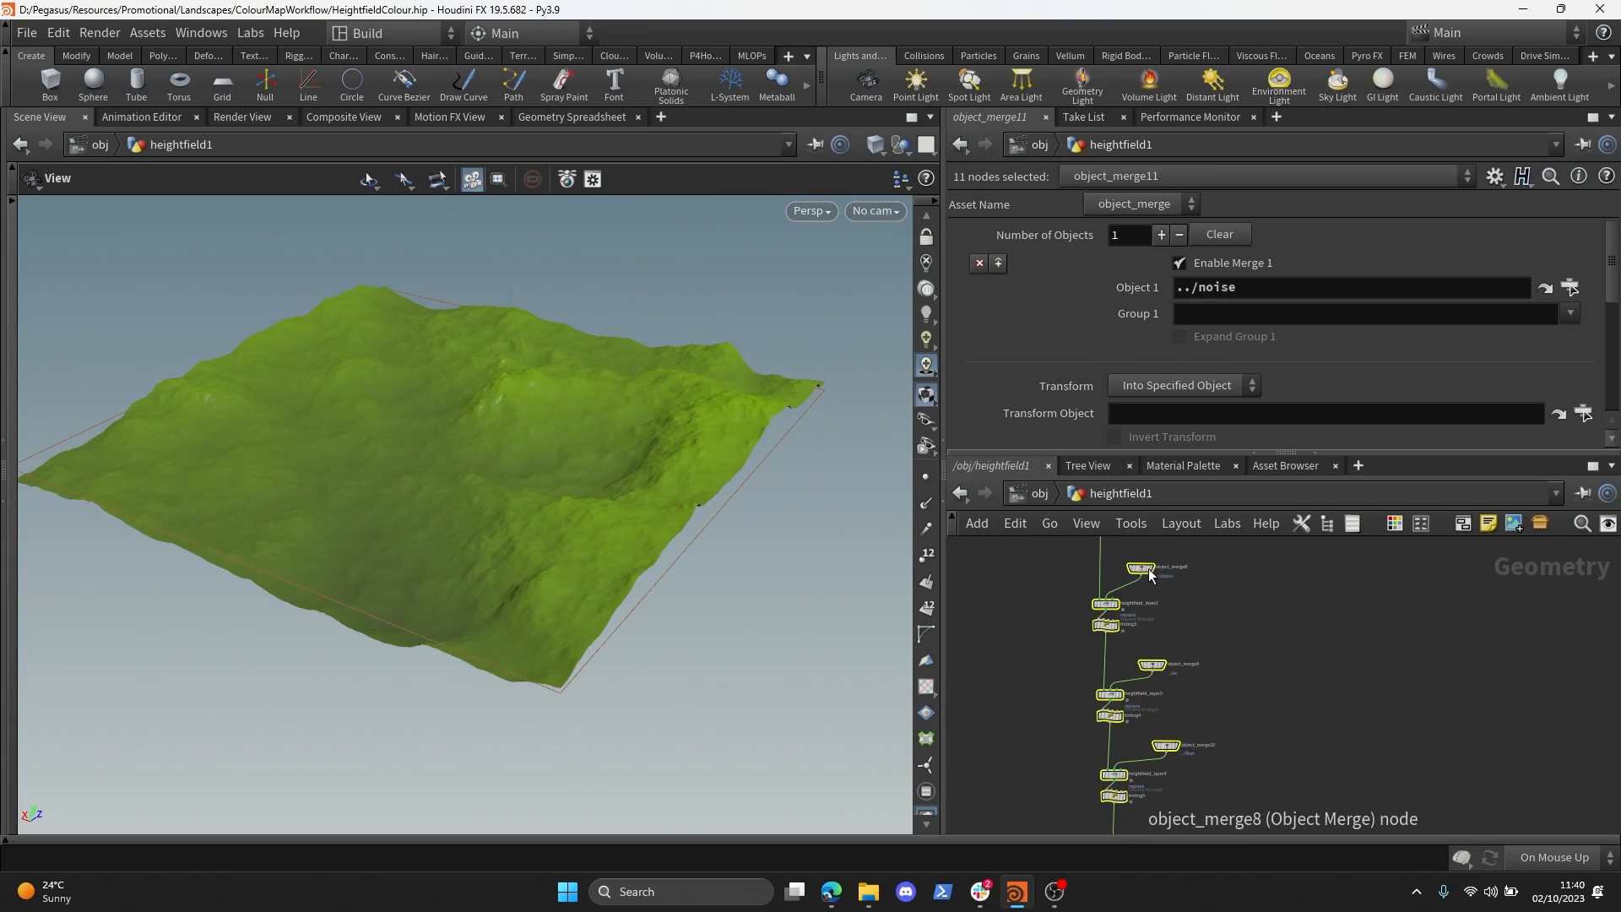
{"action": "left_click_drag", "start_coordinate": [1147, 574], "coordinate": [1162, 665]}
{"action": "scroll", "coordinate": [1199, 659], "scroll_direction": "down", "scroll_amount": 4}
{"action": "middle_click_drag", "start_coordinate": [1204, 644], "coordinate": [1180, 730]}
{"action": "left_click", "coordinate": [1204, 659]}
- Add a null named height below the height mask node, and name that mask node height_mask
{"action": "scroll", "coordinate": [1128, 622], "scroll_direction": "up", "scroll_amount": 5}
{"action": "scroll", "coordinate": [1359, 672], "scroll_direction": "down", "scroll_amount": 5}
{"action": "middle_click_drag", "start_coordinate": [1359, 672], "coordinate": [1063, 778]}
{"action": "scroll", "coordinate": [1419, 667], "scroll_direction": "up", "scroll_amount": 3}
{"action": "scroll", "coordinate": [1419, 667], "scroll_direction": "up", "scroll_amount": 3}
{"action": "scroll", "coordinate": [1335, 651], "scroll_direction": "down", "scroll_amount": 1}
{"action": "middle_click_drag", "start_coordinate": [993, 718], "coordinate": [1274, 705]}
{"action": "middle_click_drag", "start_coordinate": [978, 633], "coordinate": [1148, 616]}
{"action": "key", "text": "Tab"}
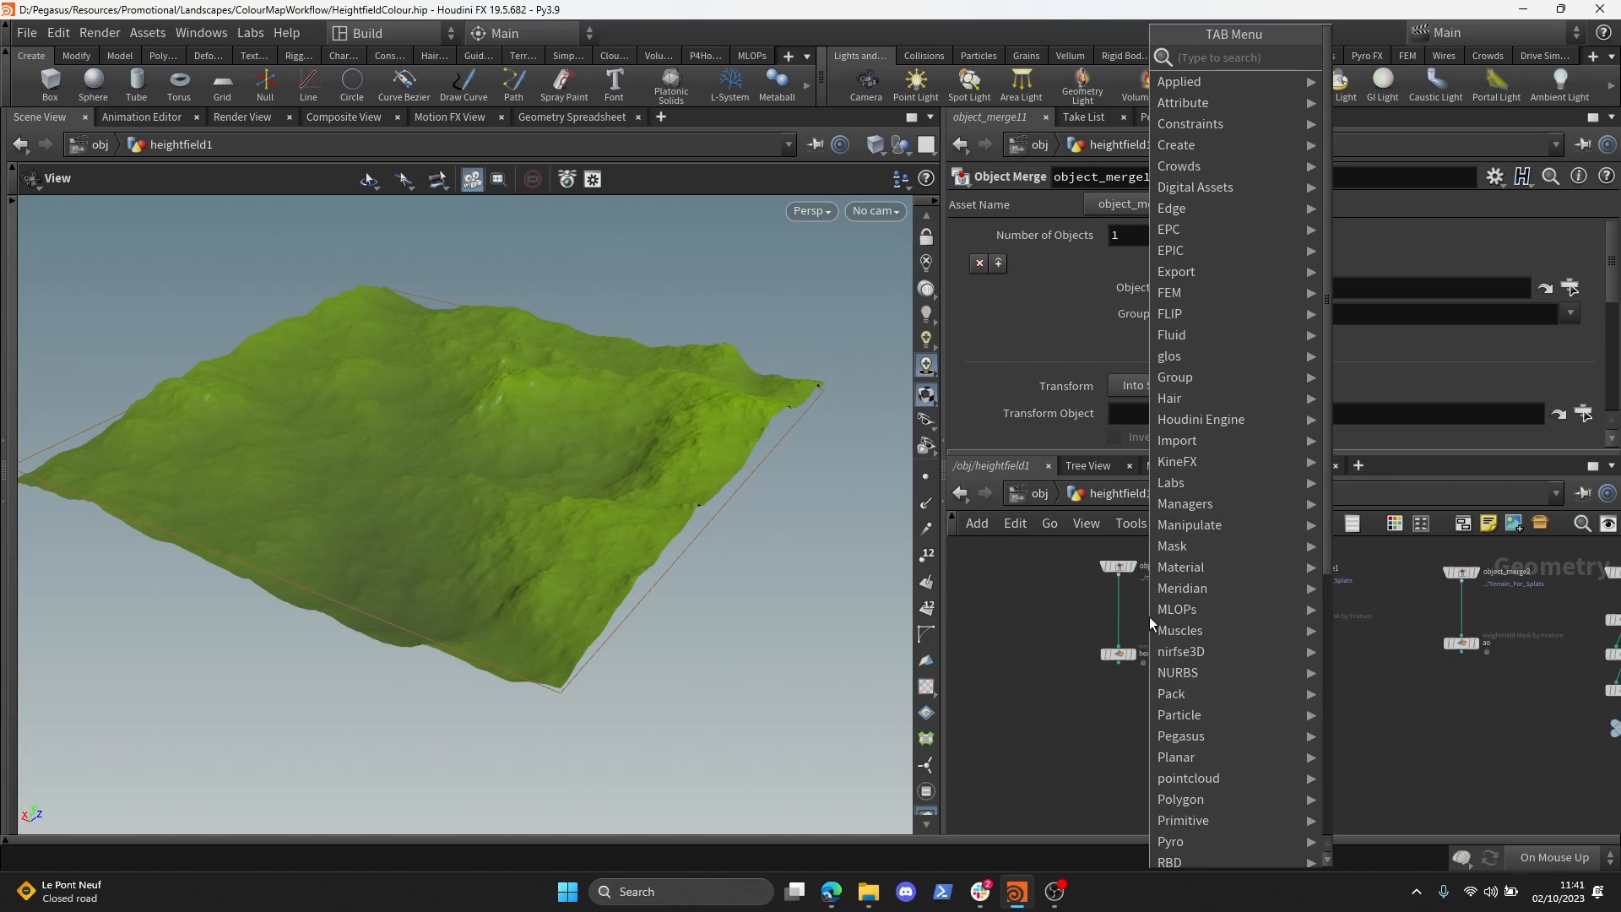
{"action": "key", "text": "Escape"}
{"action": "key", "text": "Tab"}
{"action": "type", "text": "null"}
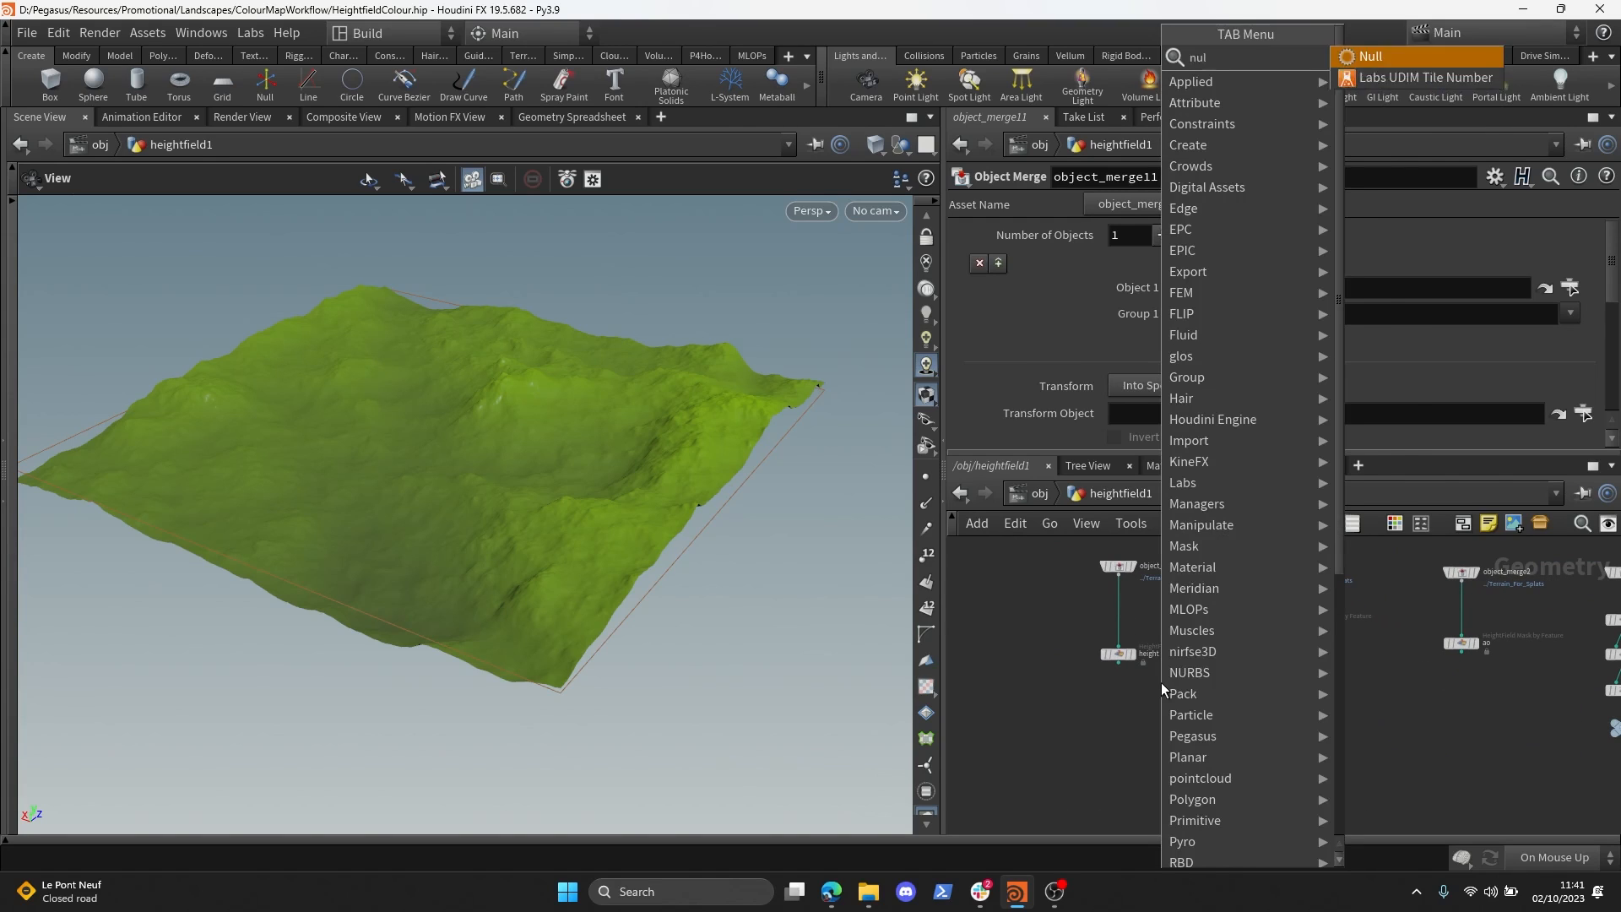
{"action": "key", "text": "Return"}
{"action": "left_click", "coordinate": [1113, 705]}
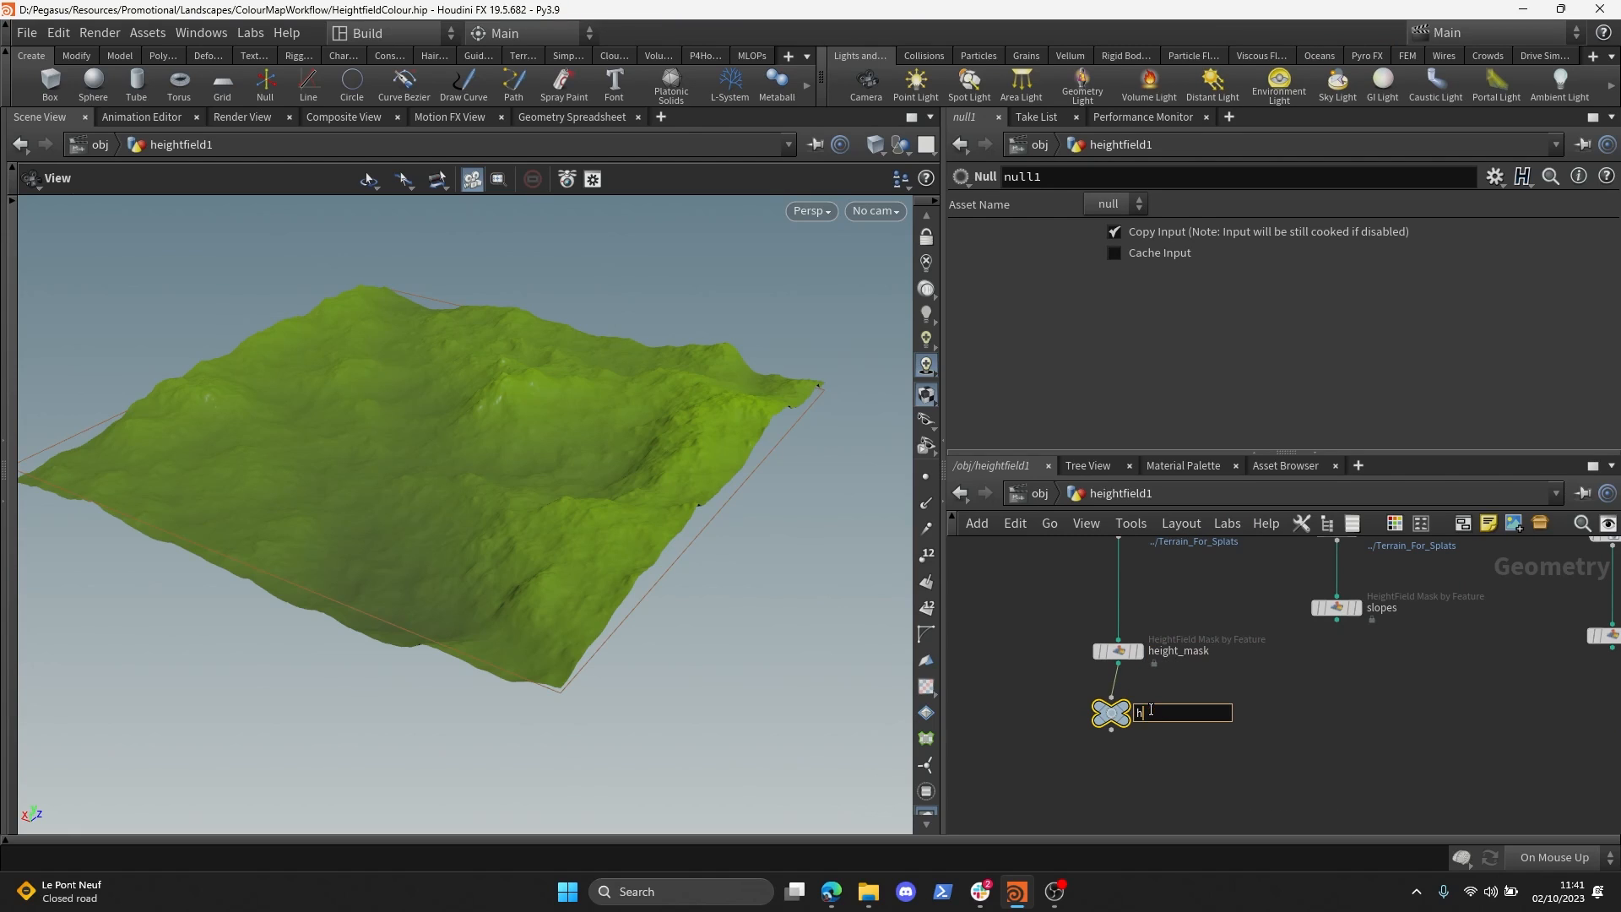
- Make the height null the Object 1 source of object_merge7
{"action": "scroll", "coordinate": [1199, 718], "scroll_direction": "down", "scroll_amount": 5}
{"action": "middle_click_drag", "start_coordinate": [1249, 737], "coordinate": [1278, 616]}
{"action": "scroll", "coordinate": [1138, 700], "scroll_direction": "up", "scroll_amount": 4}
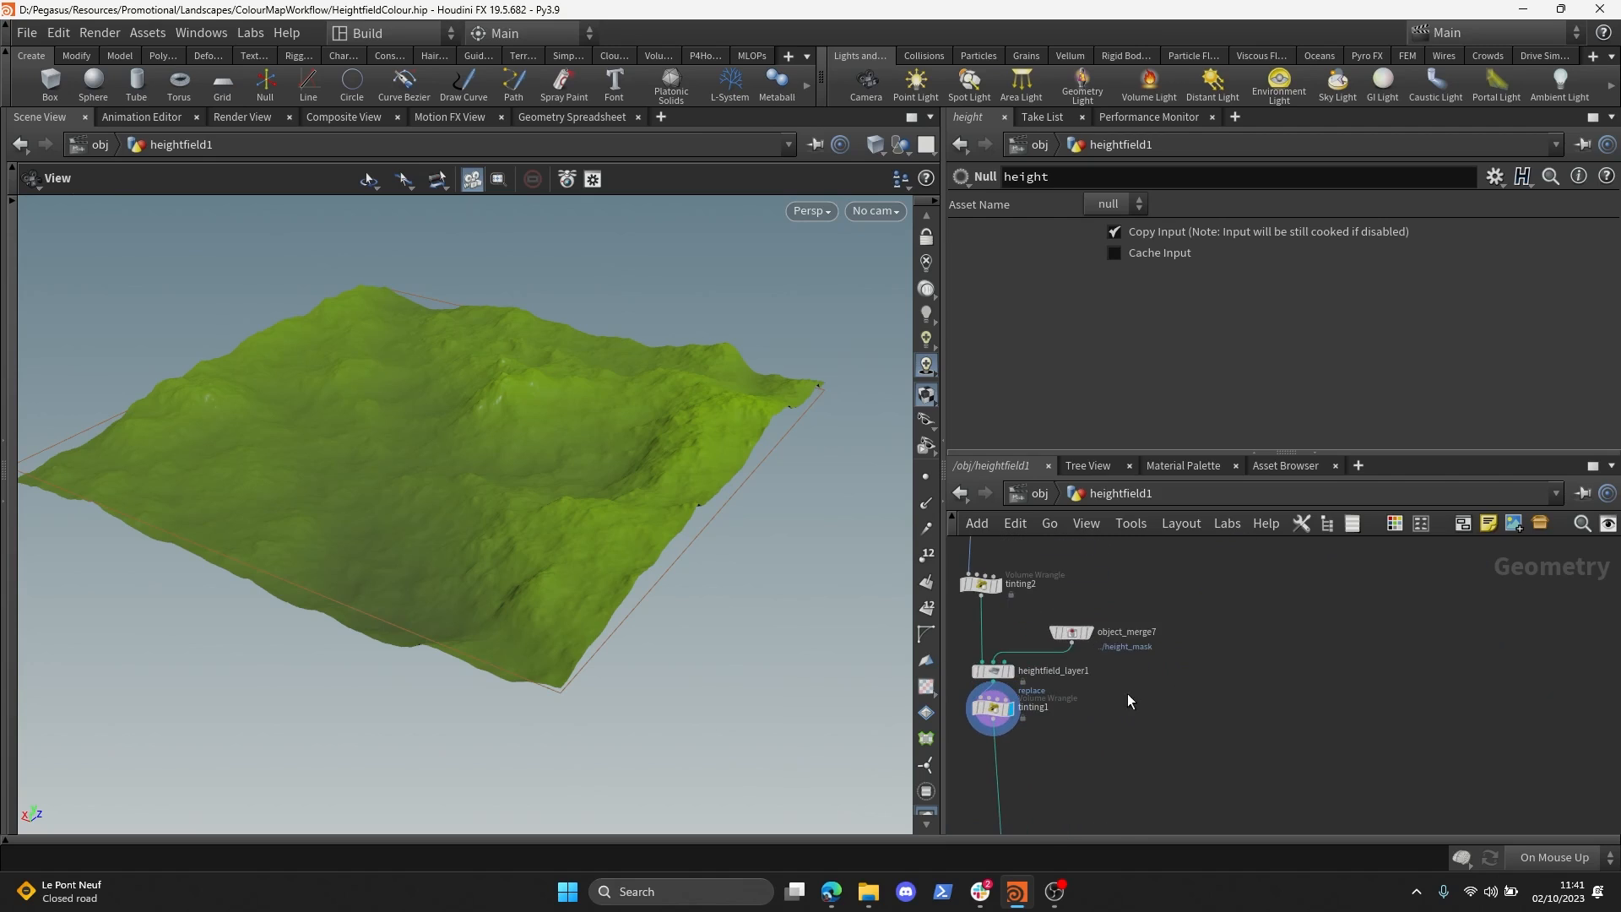
{"action": "left_click", "coordinate": [1074, 633]}
{"action": "middle_click_drag", "start_coordinate": [1210, 560], "coordinate": [1095, 830]}
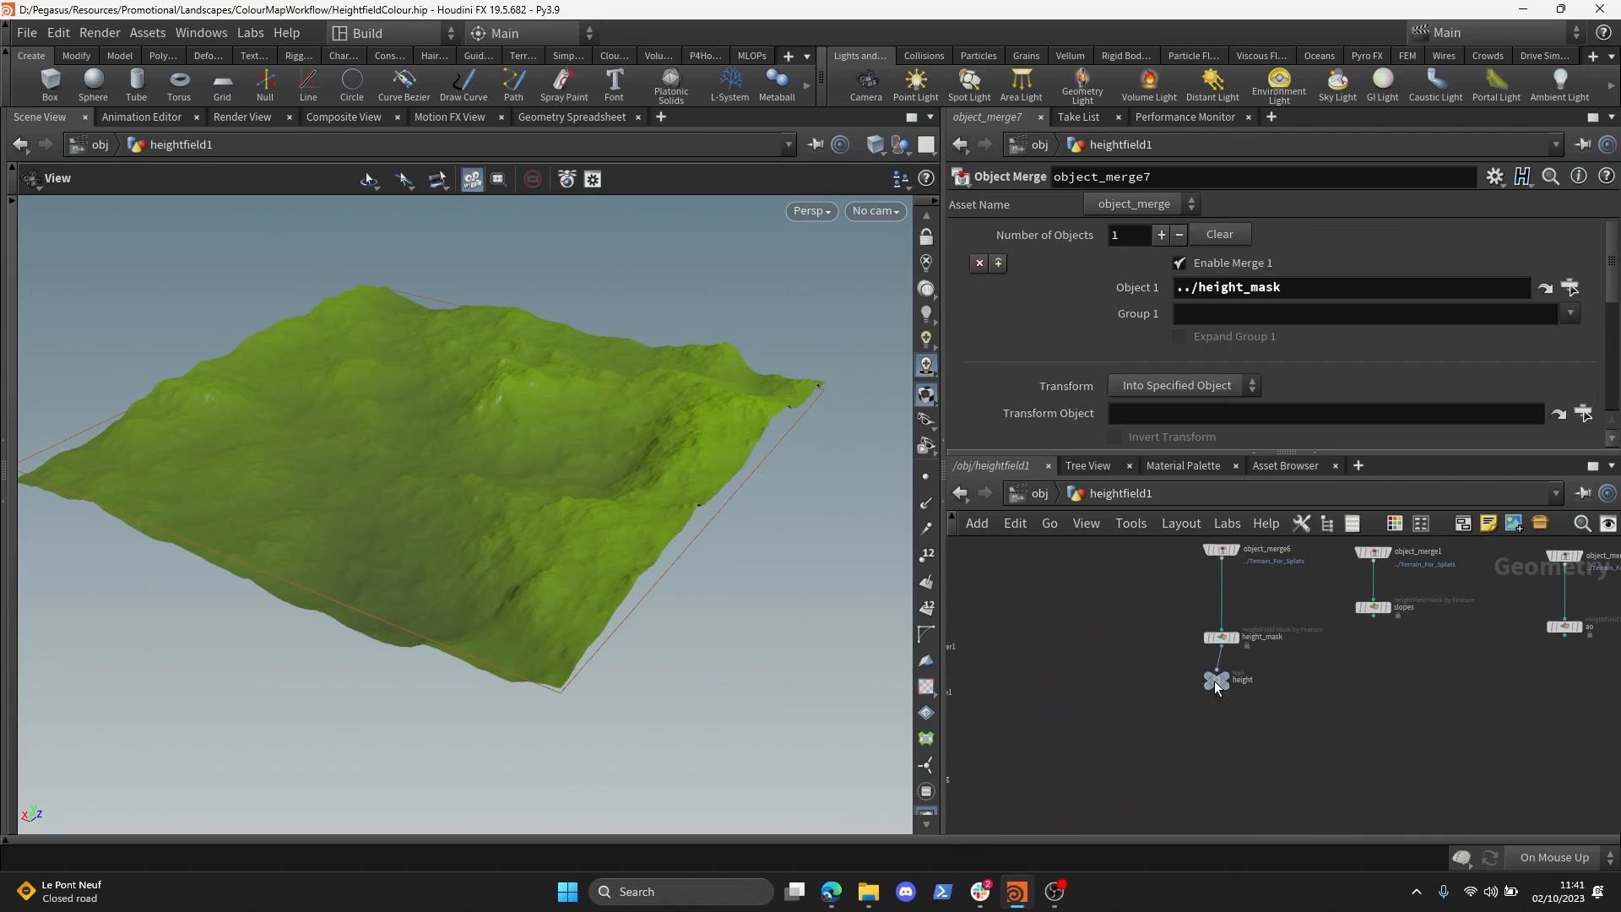
{"action": "left_click_drag", "start_coordinate": [1217, 680], "coordinate": [1297, 330]}
- Insert a HeightField Mask Noise node between height_mask and the height null
{"action": "scroll", "coordinate": [1368, 650], "scroll_direction": "up", "scroll_amount": 3}
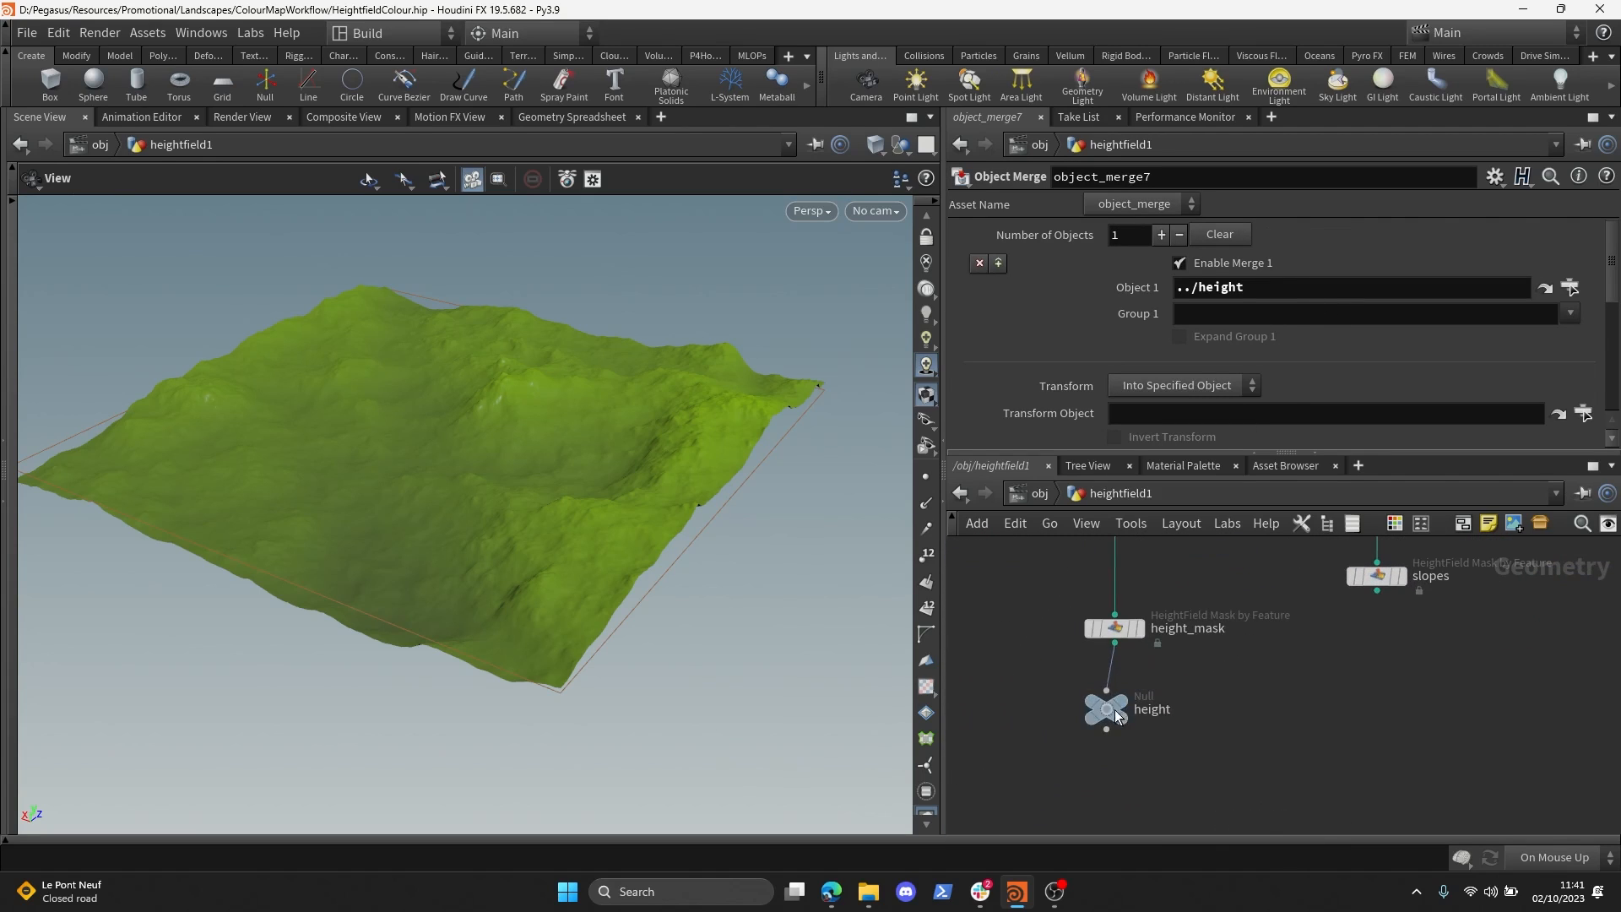
{"action": "left_click_drag", "start_coordinate": [1115, 710], "coordinate": [1123, 749]}
{"action": "scroll", "coordinate": [1191, 714], "scroll_direction": "down", "scroll_amount": 3}
{"action": "scroll", "coordinate": [1161, 675], "scroll_direction": "up", "scroll_amount": 3}
{"action": "middle_click_drag", "start_coordinate": [1187, 723], "coordinate": [1185, 661]}
{"action": "left_click_drag", "start_coordinate": [1233, 700], "coordinate": [1124, 777]}
{"action": "mouse_move", "coordinate": [1216, 677]}
{"action": "middle_mouse_down"}
{"action": "mouse_move", "coordinate": [1221, 730]}
{"action": "mouse_move", "coordinate": [1204, 658]}
{"action": "middle_mouse_up"}
{"action": "key", "text": "Up"}
{"action": "key", "text": "Tab"}
{"action": "type", "text": "hf mask"}
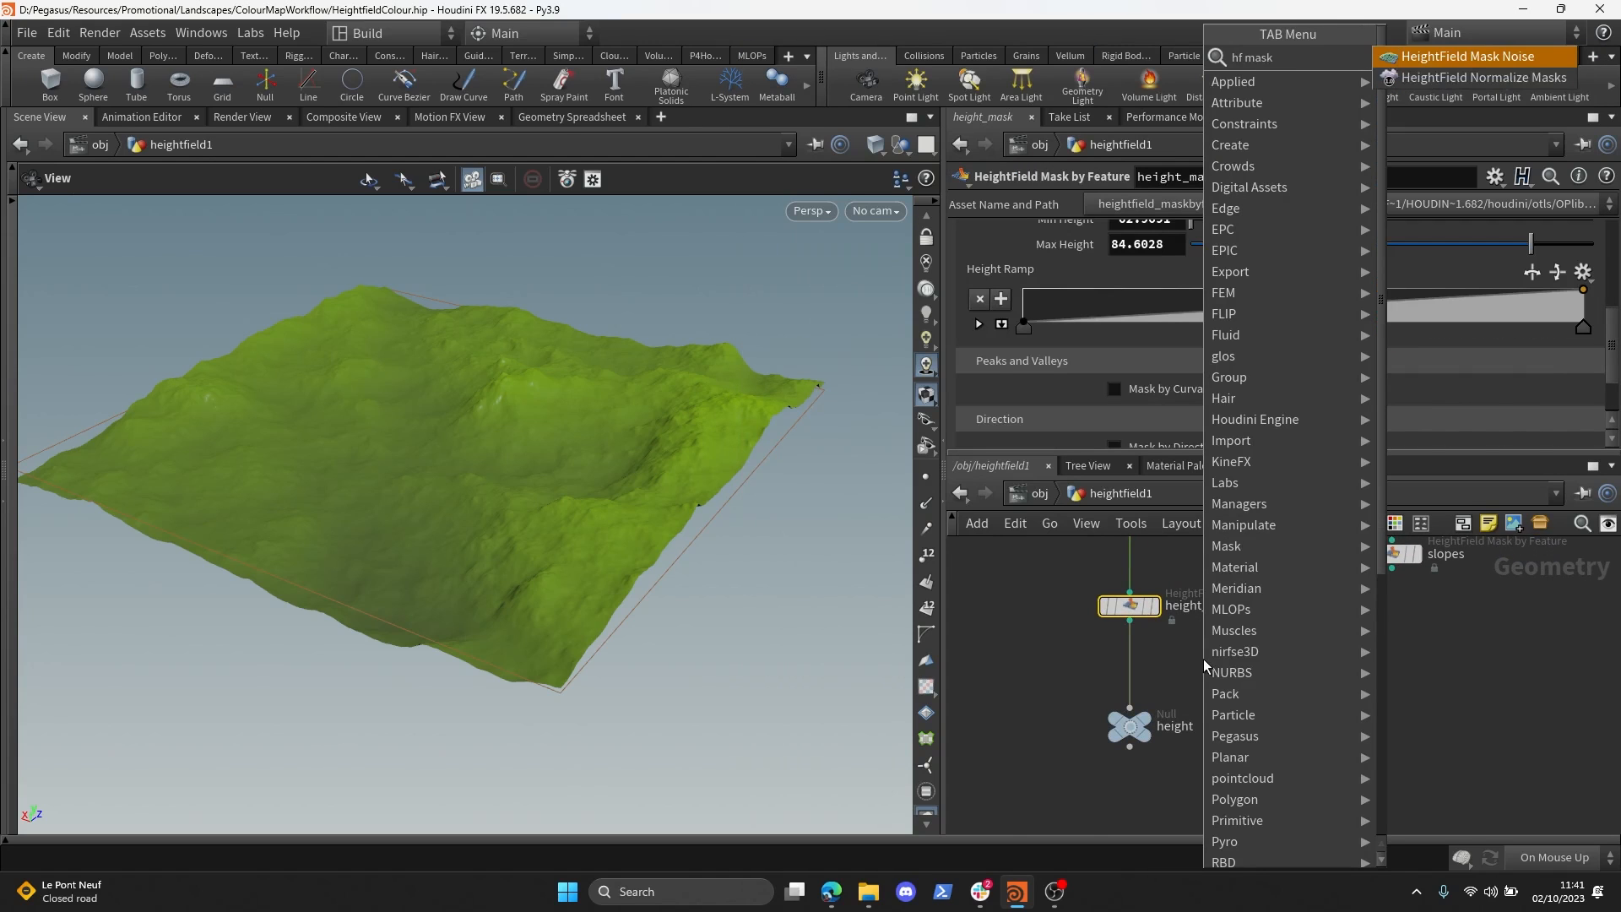
{"action": "type", "text": " noise"}
{"action": "key", "text": "Return"}
{"action": "left_click", "coordinate": [1136, 671]}
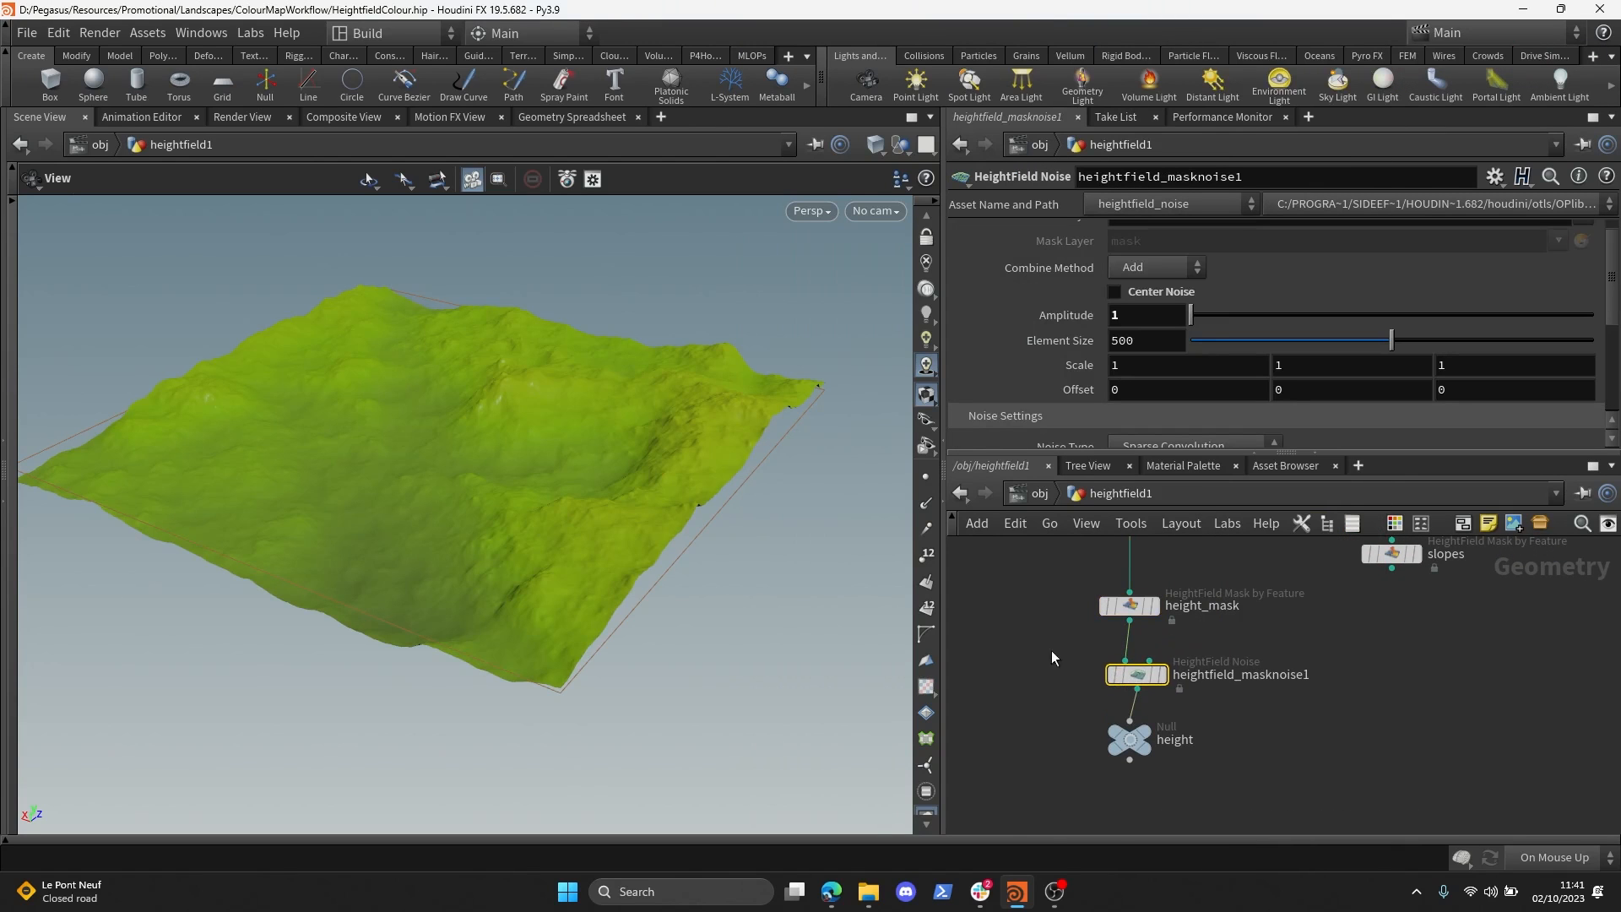
- Set the Element Size of heightfield_masknoise1 to 15 while tinting1 stays displayed
{"action": "left_click_drag", "start_coordinate": [852, 548], "coordinate": [858, 577]}
{"action": "scroll", "coordinate": [1151, 311], "scroll_direction": "up", "scroll_amount": 1}
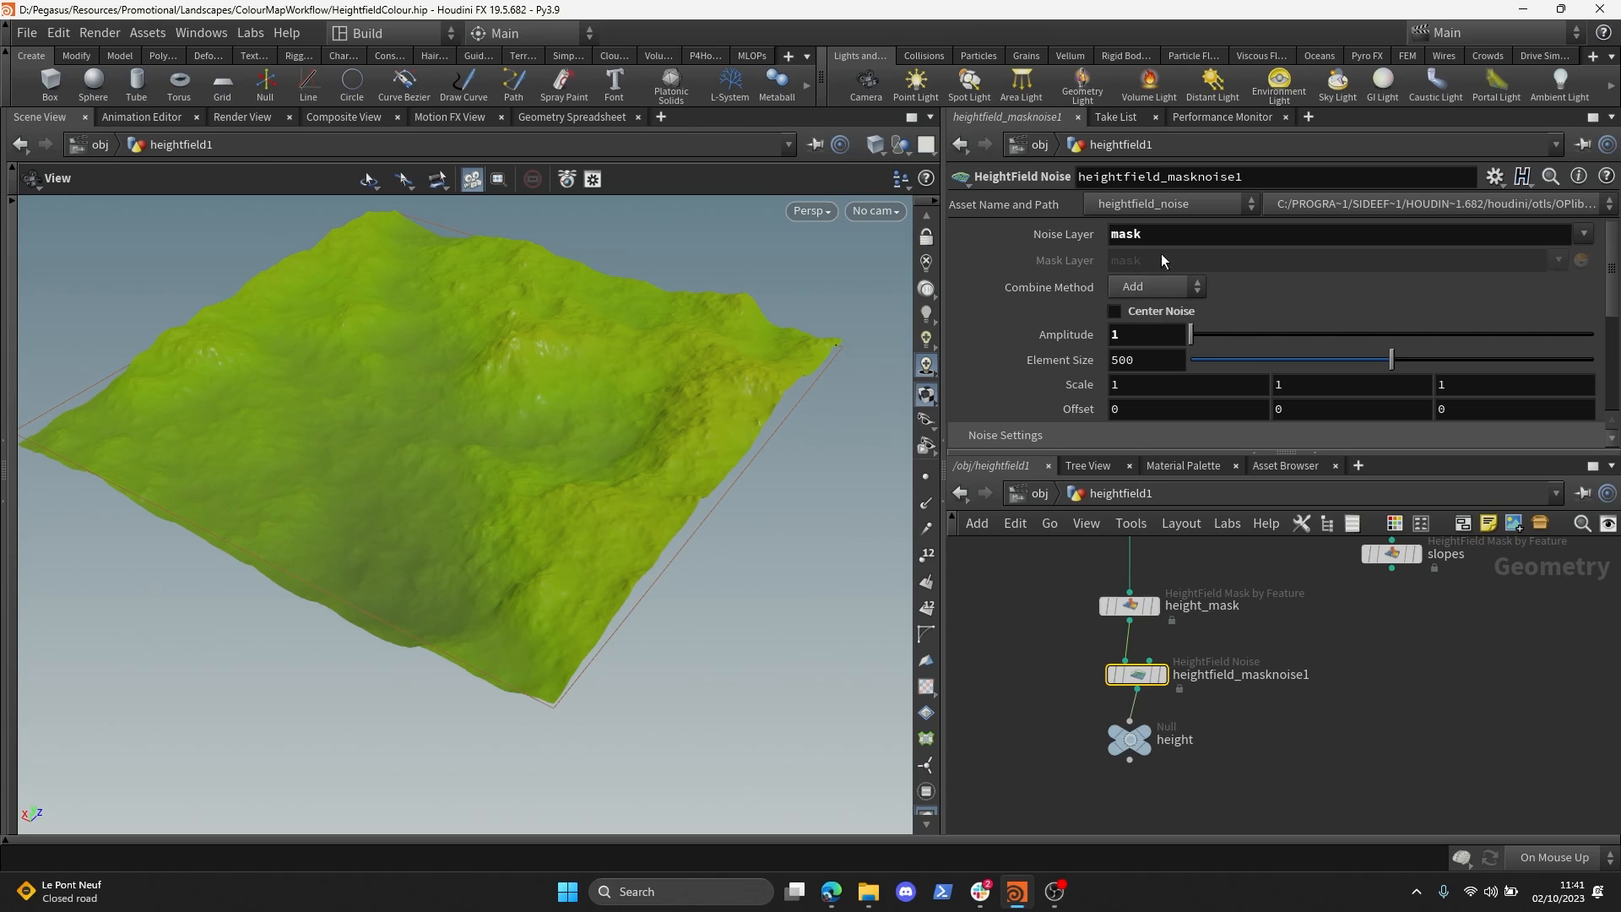
{"action": "left_click_drag", "start_coordinate": [832, 312], "coordinate": [872, 306]}
{"action": "left_click_drag", "start_coordinate": [757, 333], "coordinate": [736, 340]}
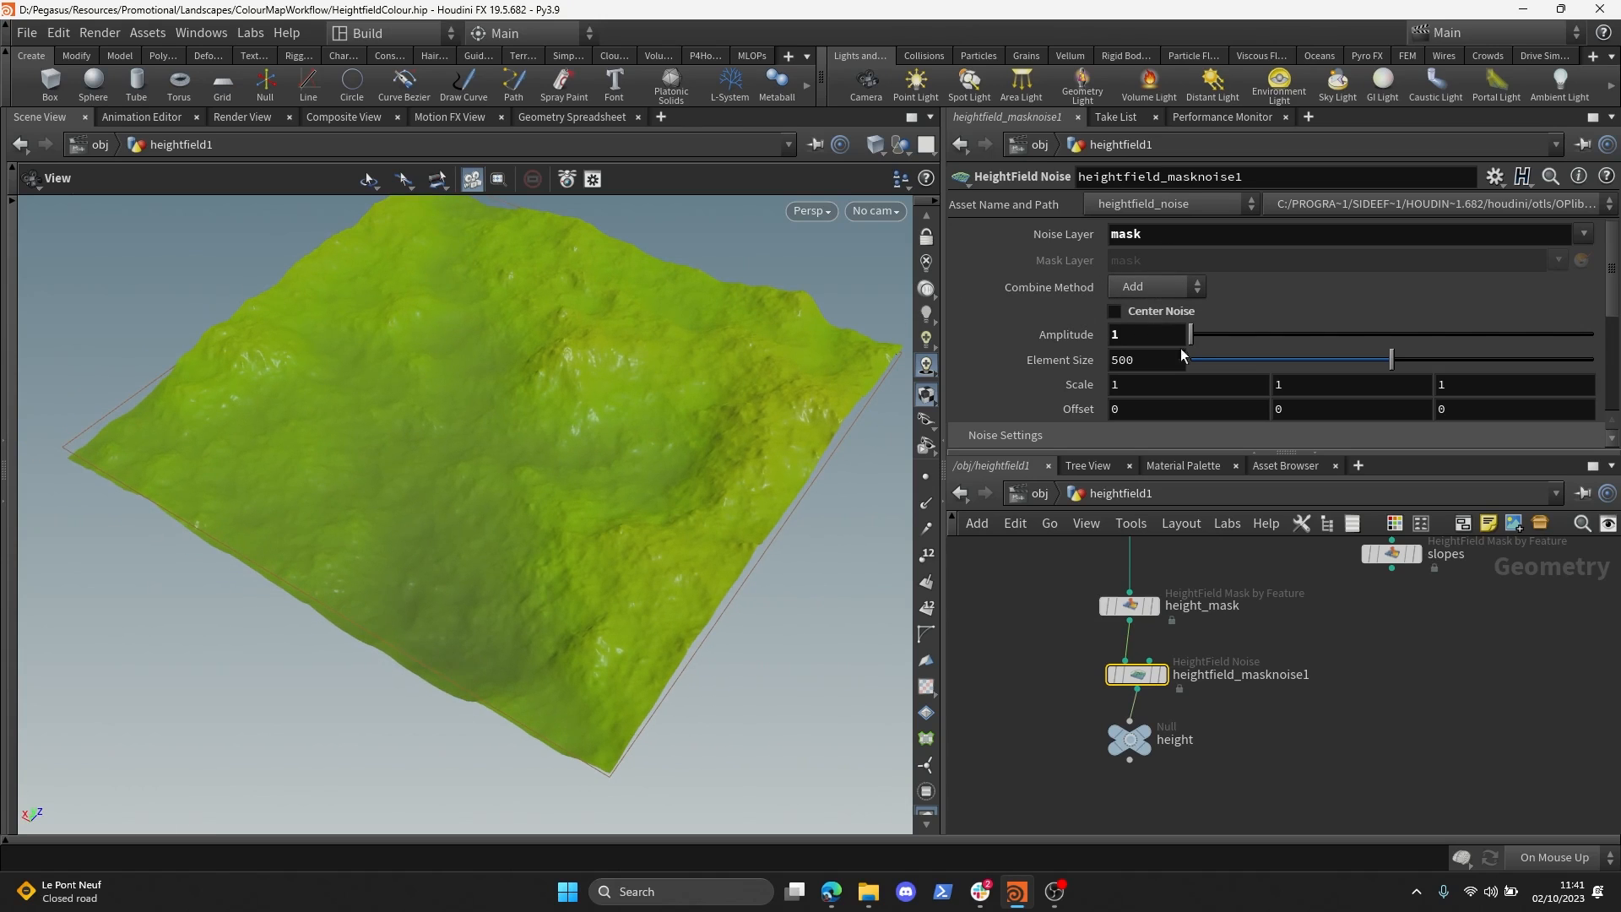
{"action": "left_click_drag", "start_coordinate": [1232, 361], "coordinate": [1198, 361]}
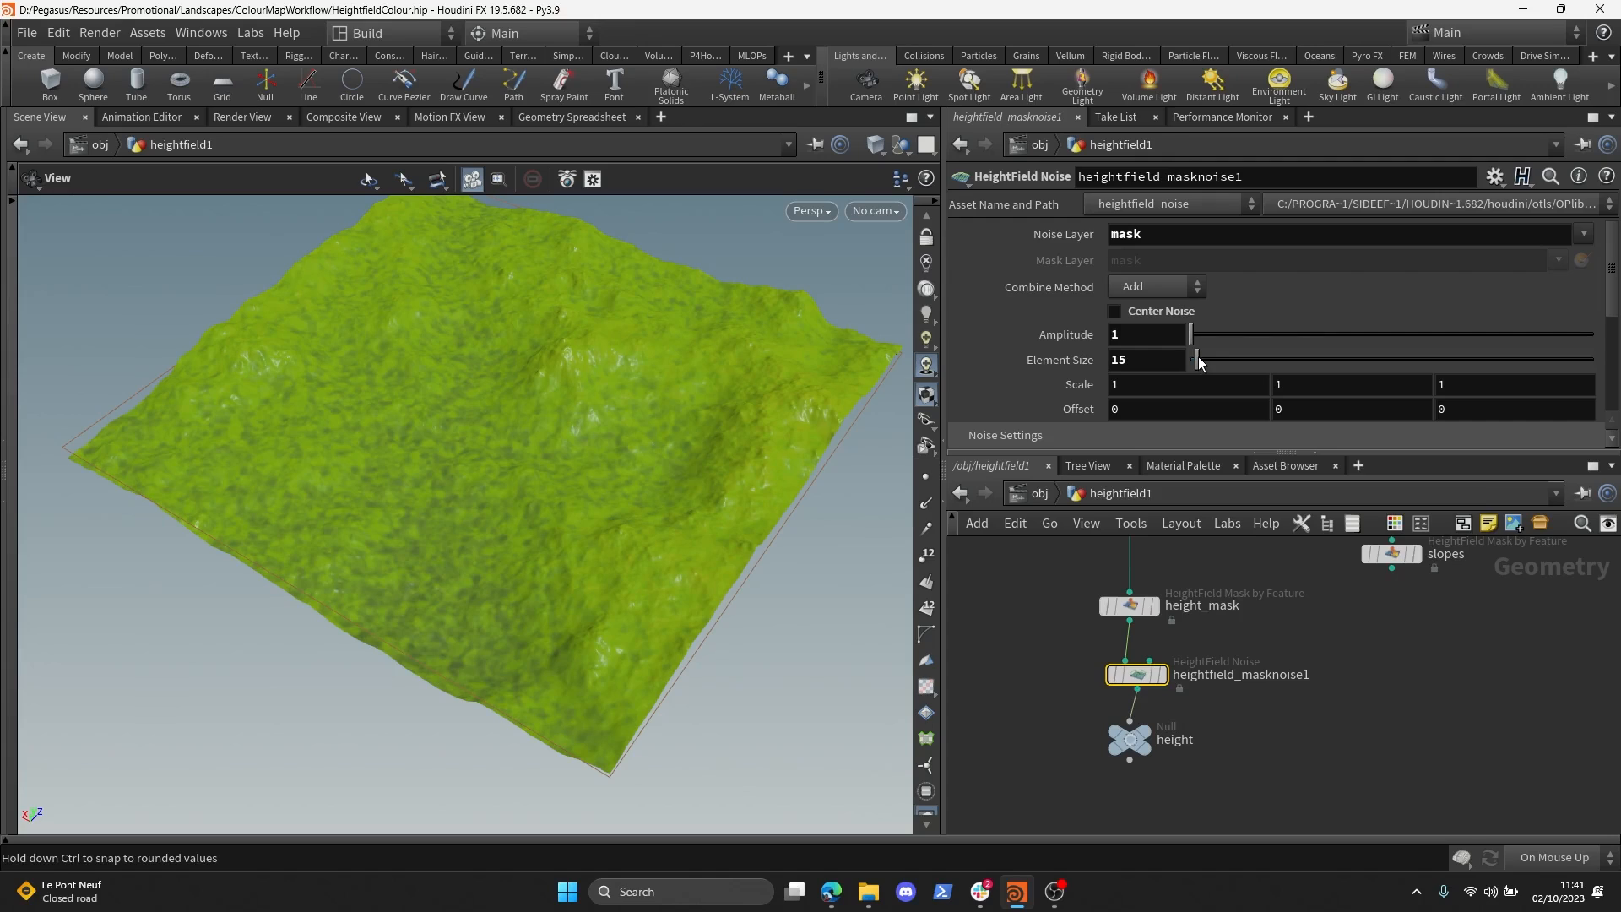
- Add a null named slopes below the slope mask node, renamed slope_mask, and use it as the Object 1 source of object_merge8
{"action": "scroll", "coordinate": [1284, 718], "scroll_direction": "down", "scroll_amount": 5}
{"action": "key", "text": "Tab"}
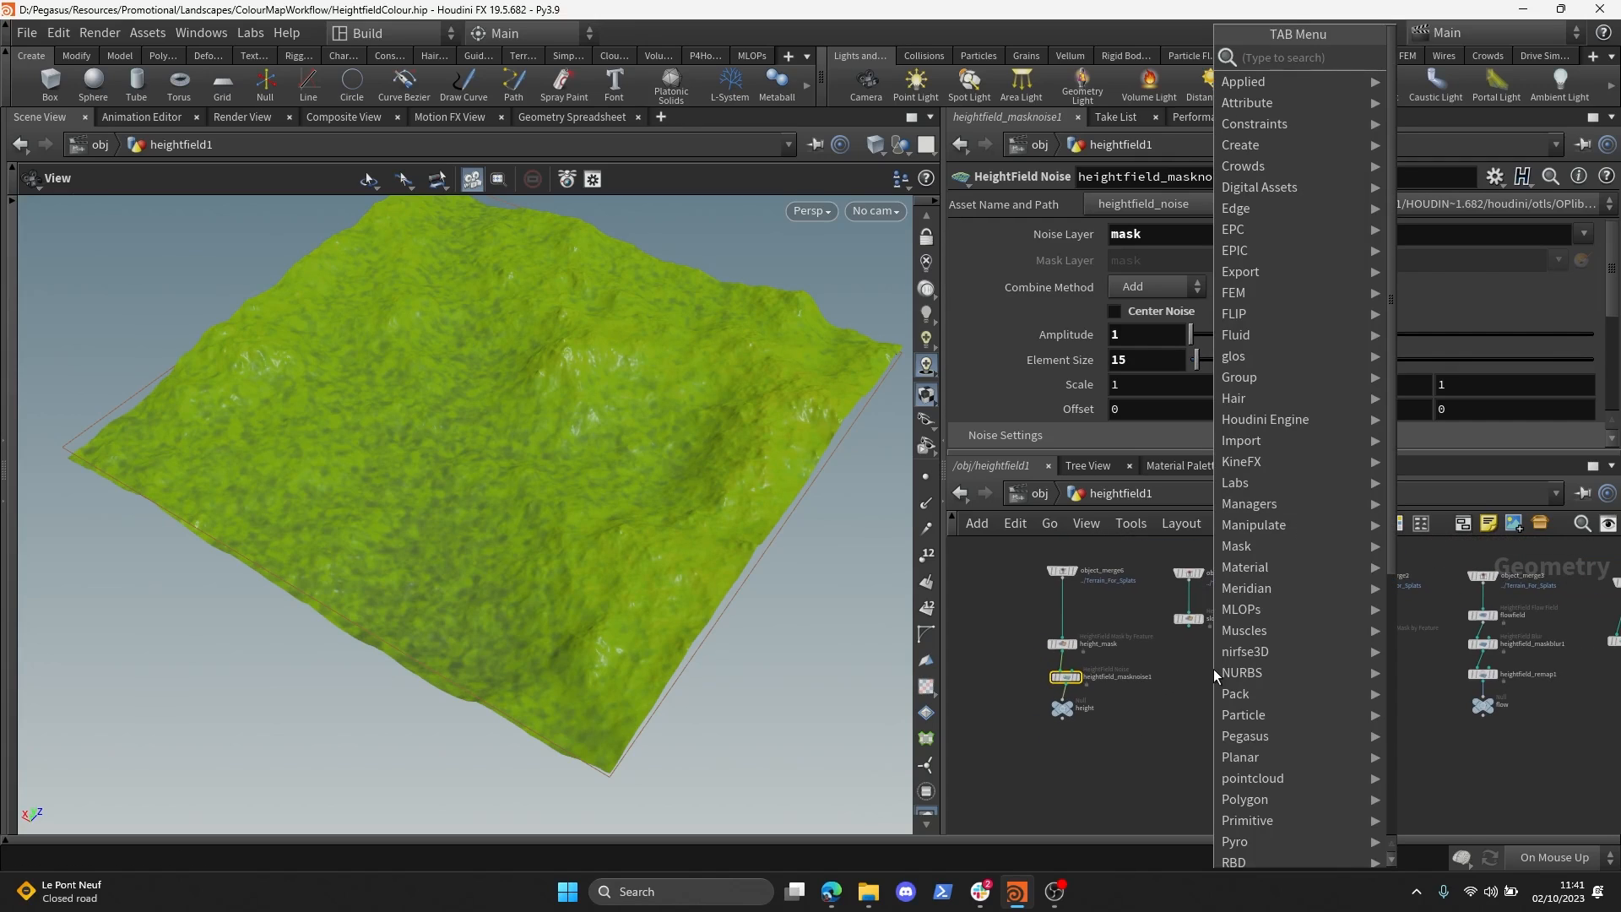
{"action": "type", "text": "null"}
{"action": "key", "text": "Return"}
{"action": "scroll", "coordinate": [1189, 626], "scroll_direction": "up", "scroll_amount": 2}
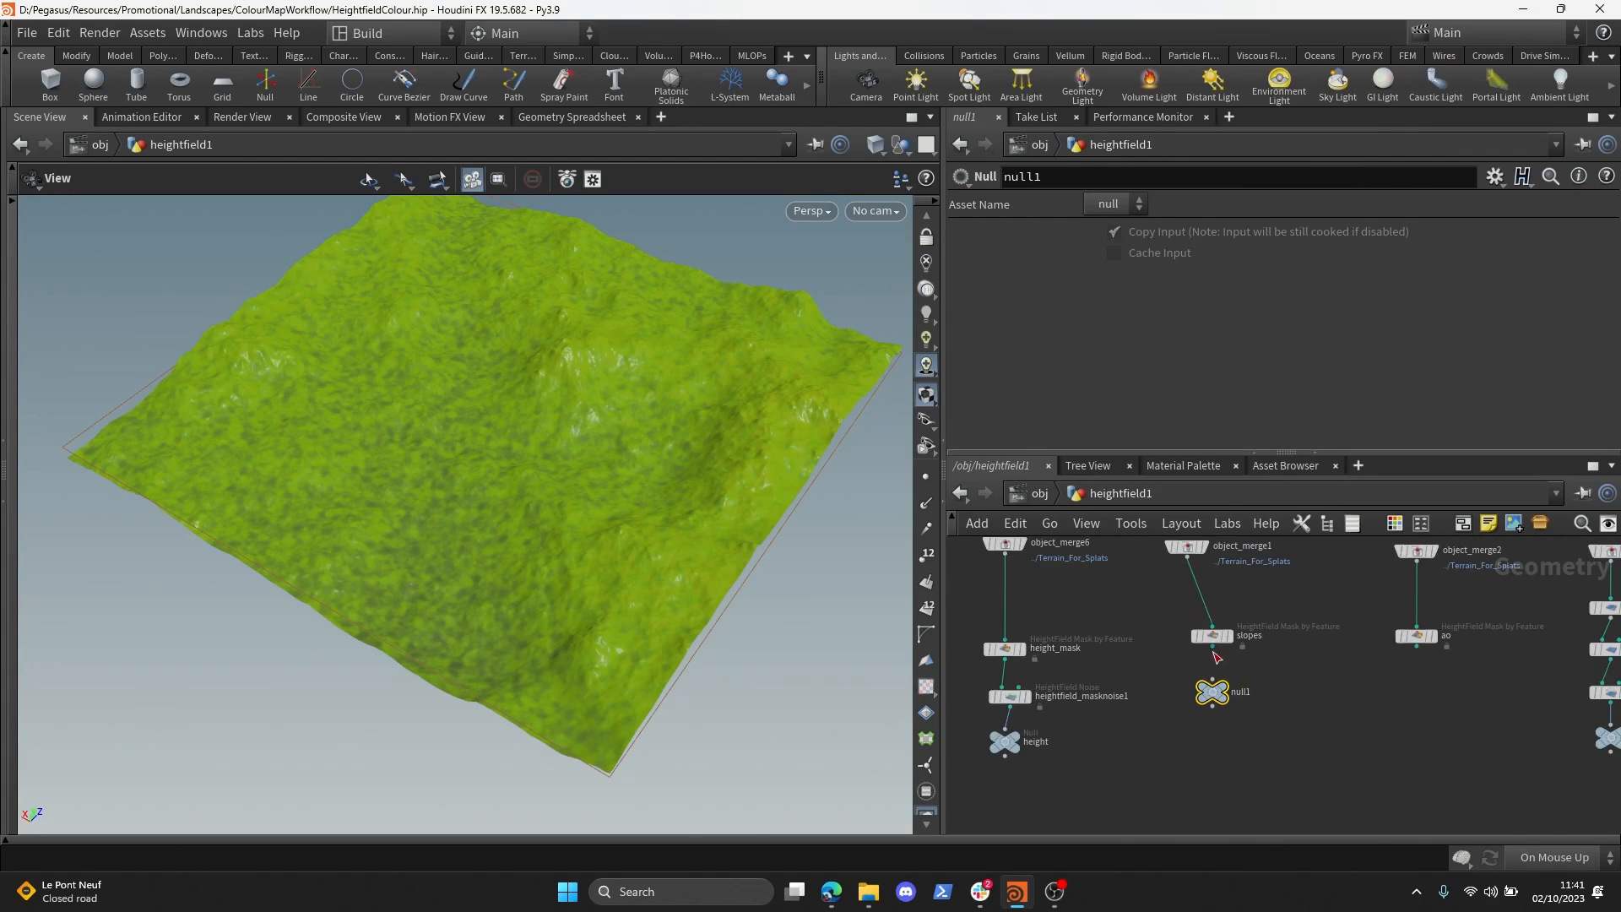
{"action": "left_click", "coordinate": [1214, 649]}
{"action": "left_click", "coordinate": [1213, 679]}
{"action": "left_click_drag", "start_coordinate": [1280, 726], "coordinate": [1199, 624]}
{"action": "left_click_drag", "start_coordinate": [1211, 635], "coordinate": [1197, 670]}
{"action": "double_click", "coordinate": [1244, 673]}
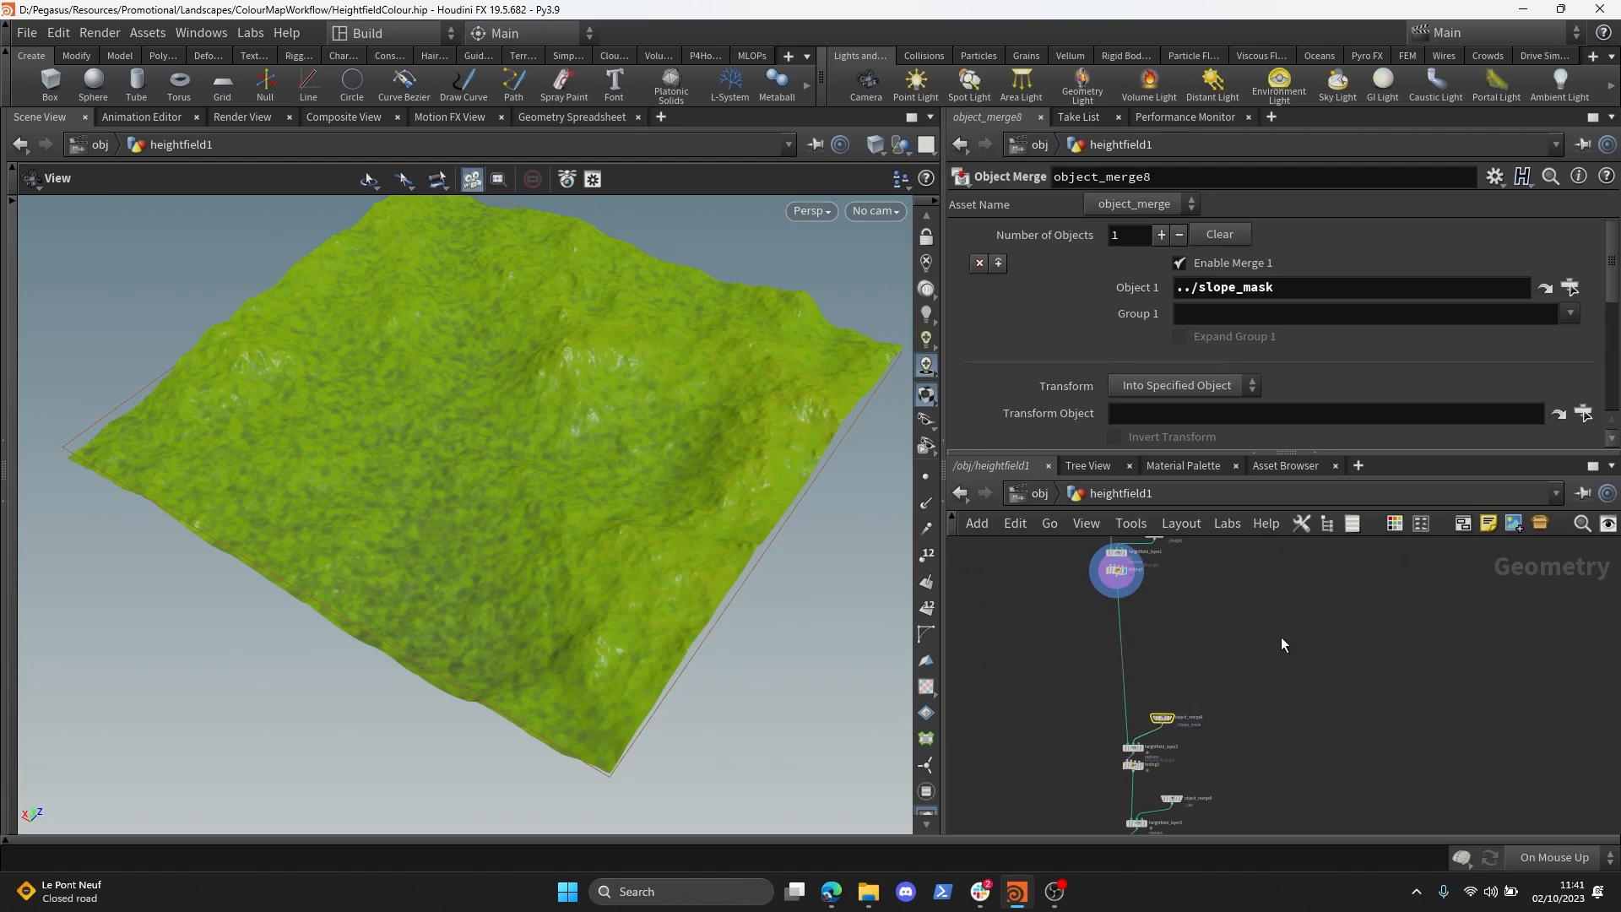
{"action": "left_click_drag", "start_coordinate": [1237, 654], "coordinate": [1275, 392]}
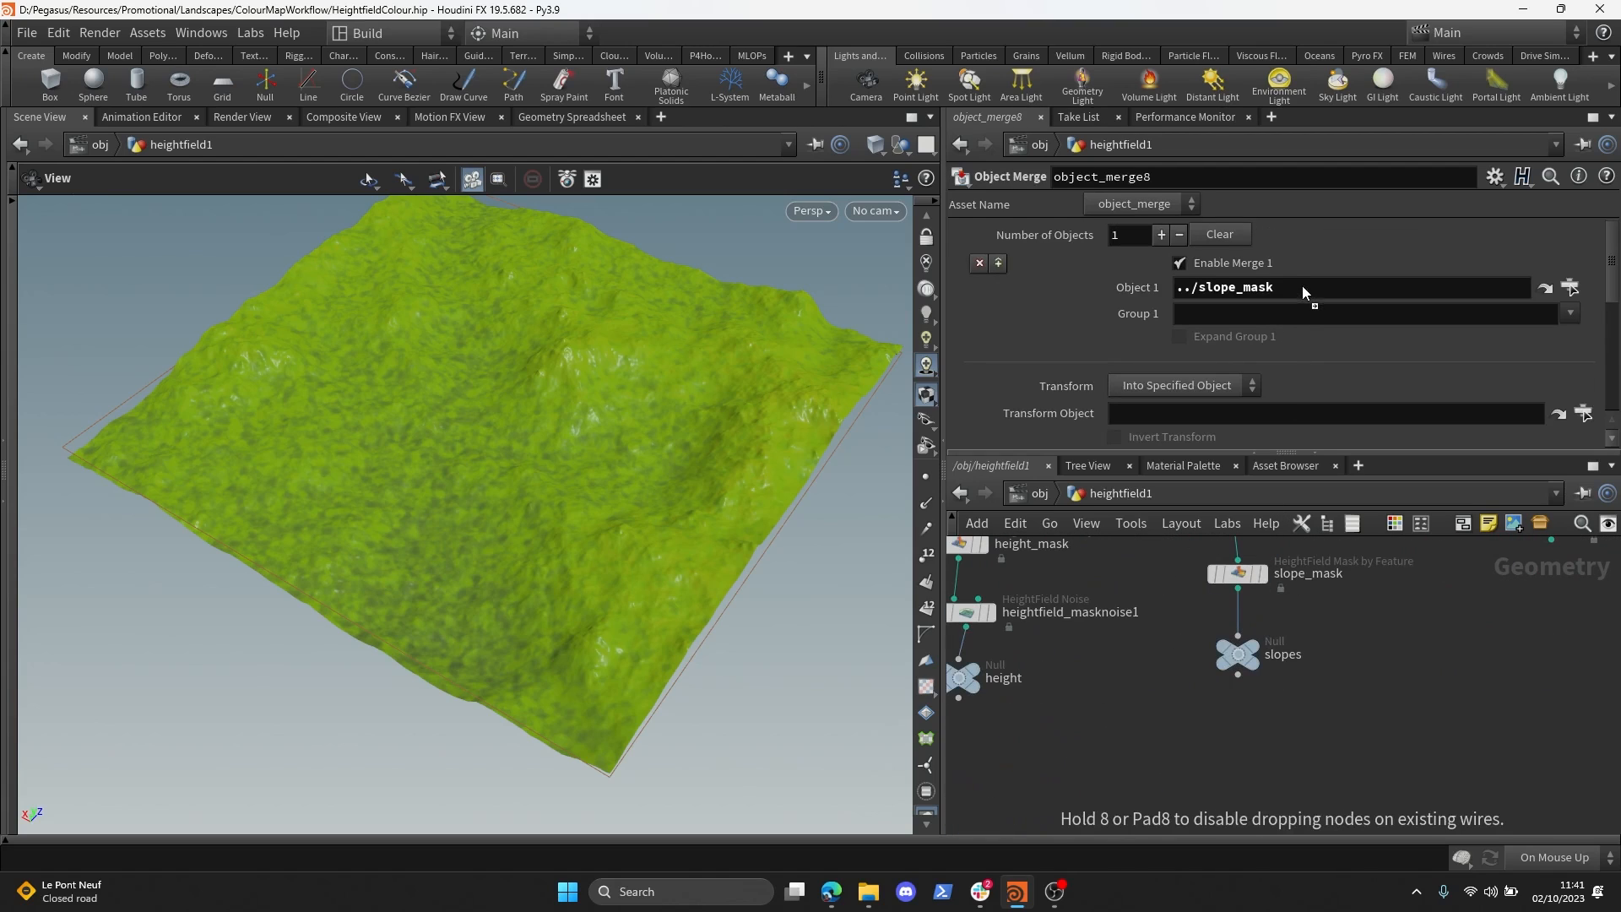
- Insert a pasted copy of heightfield_masknoise1 between slope_mask and the slopes null
{"action": "scroll", "coordinate": [1224, 675], "scroll_direction": "down", "scroll_amount": 3}
{"action": "key", "text": "ctrl+v"}
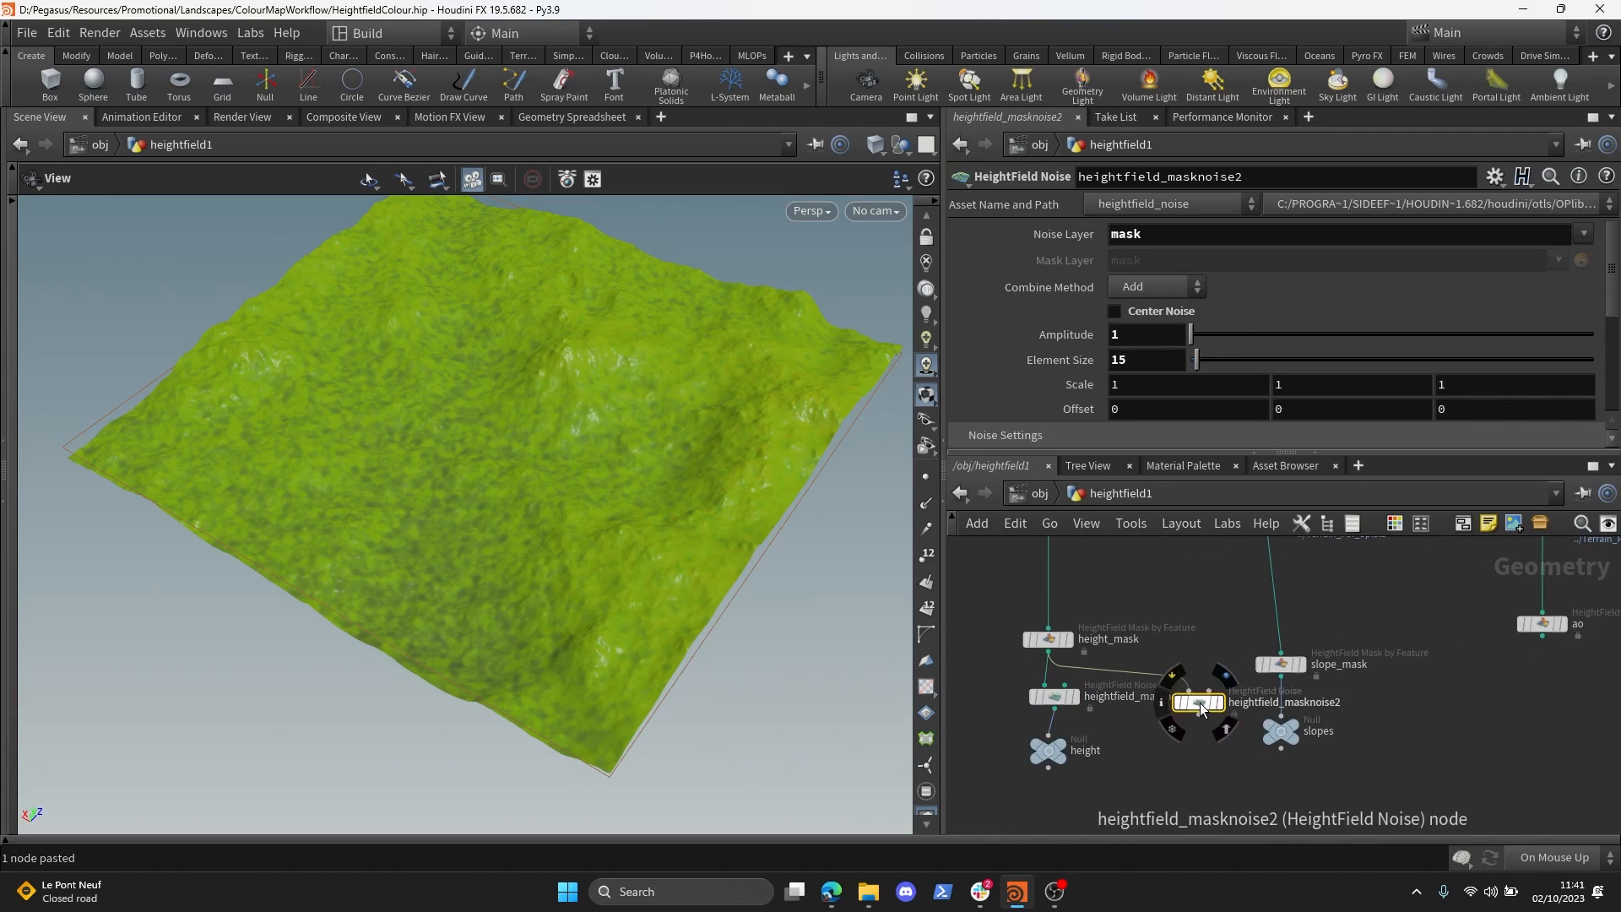
{"action": "left_click_drag", "start_coordinate": [1201, 707], "coordinate": [1282, 712]}
{"action": "scroll", "coordinate": [1182, 718], "scroll_direction": "up", "scroll_amount": 1}
- Display tinting3, examine the noisy slope tint on the terrain, and select the node to view its VEX code
{"action": "middle_click_drag", "start_coordinate": [1156, 759], "coordinate": [1241, 662]}
{"action": "middle_click_drag", "start_coordinate": [1203, 798], "coordinate": [1191, 680]}
{"action": "scroll", "coordinate": [1188, 694], "scroll_direction": "up", "scroll_amount": 3}
{"action": "left_click", "coordinate": [1176, 696]}
{"action": "left_click_drag", "start_coordinate": [558, 507], "coordinate": [633, 448]}
{"action": "scroll", "coordinate": [1174, 794], "scroll_direction": "down", "scroll_amount": 3}
{"action": "scroll", "coordinate": [1180, 685], "scroll_direction": "up", "scroll_amount": 5}
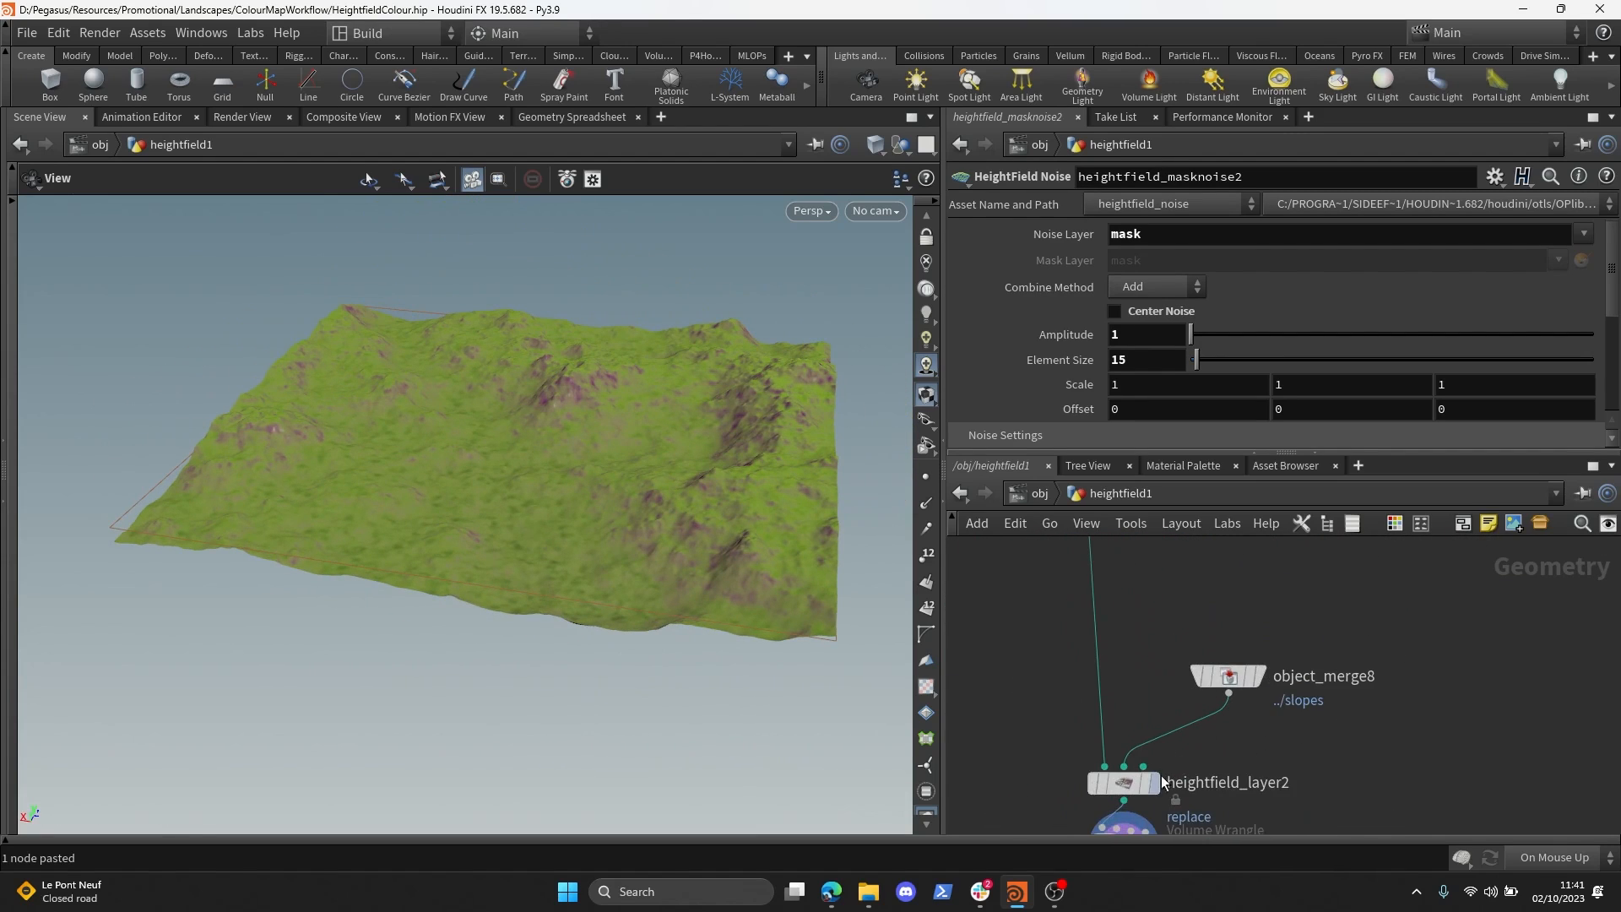
{"action": "left_click", "coordinate": [1168, 748]}
{"action": "middle_click_drag", "start_coordinate": [1310, 709], "coordinate": [1266, 583]}
{"action": "left_click", "coordinate": [1123, 685]}
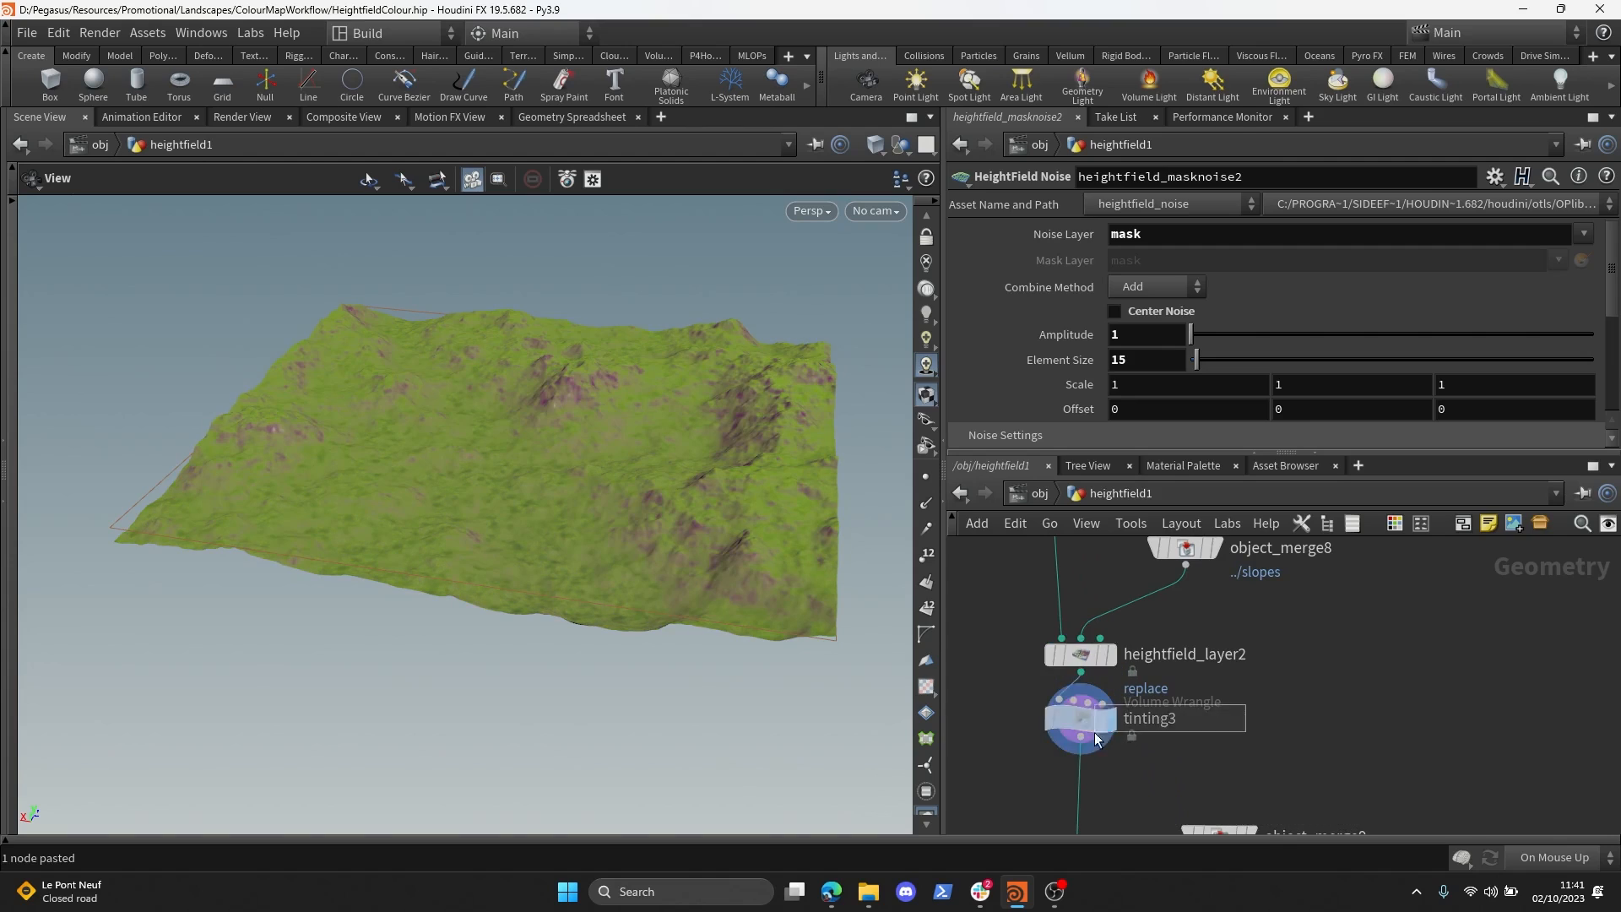
{"action": "left_click_drag", "start_coordinate": [1094, 732], "coordinate": [1091, 736]}
- Review the noise, post-processing and distortion settings of heightfield_masknoise2
{"action": "scroll", "coordinate": [1277, 648], "scroll_direction": "down", "scroll_amount": 5}
{"action": "middle_click_drag", "start_coordinate": [1280, 645], "coordinate": [1304, 707]}
{"action": "middle_click_drag", "start_coordinate": [1276, 595], "coordinate": [1239, 764]}
{"action": "scroll", "coordinate": [1327, 652], "scroll_direction": "up", "scroll_amount": 3}
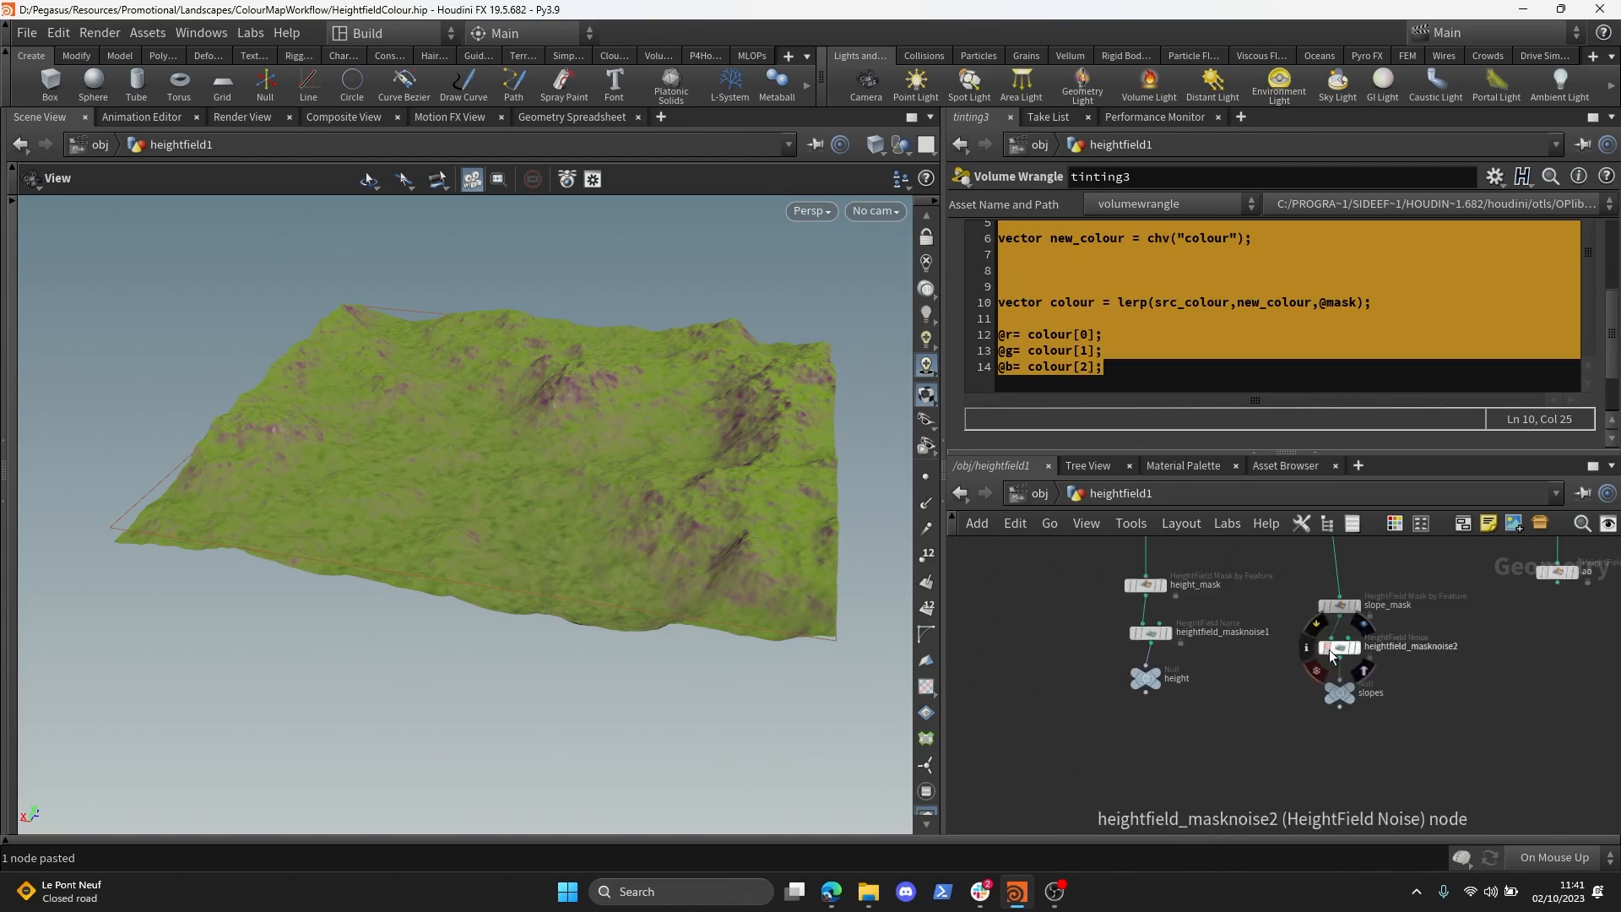
{"action": "scroll", "coordinate": [1331, 656], "scroll_direction": "up", "scroll_amount": 2}
{"action": "left_click", "coordinate": [1221, 697]}
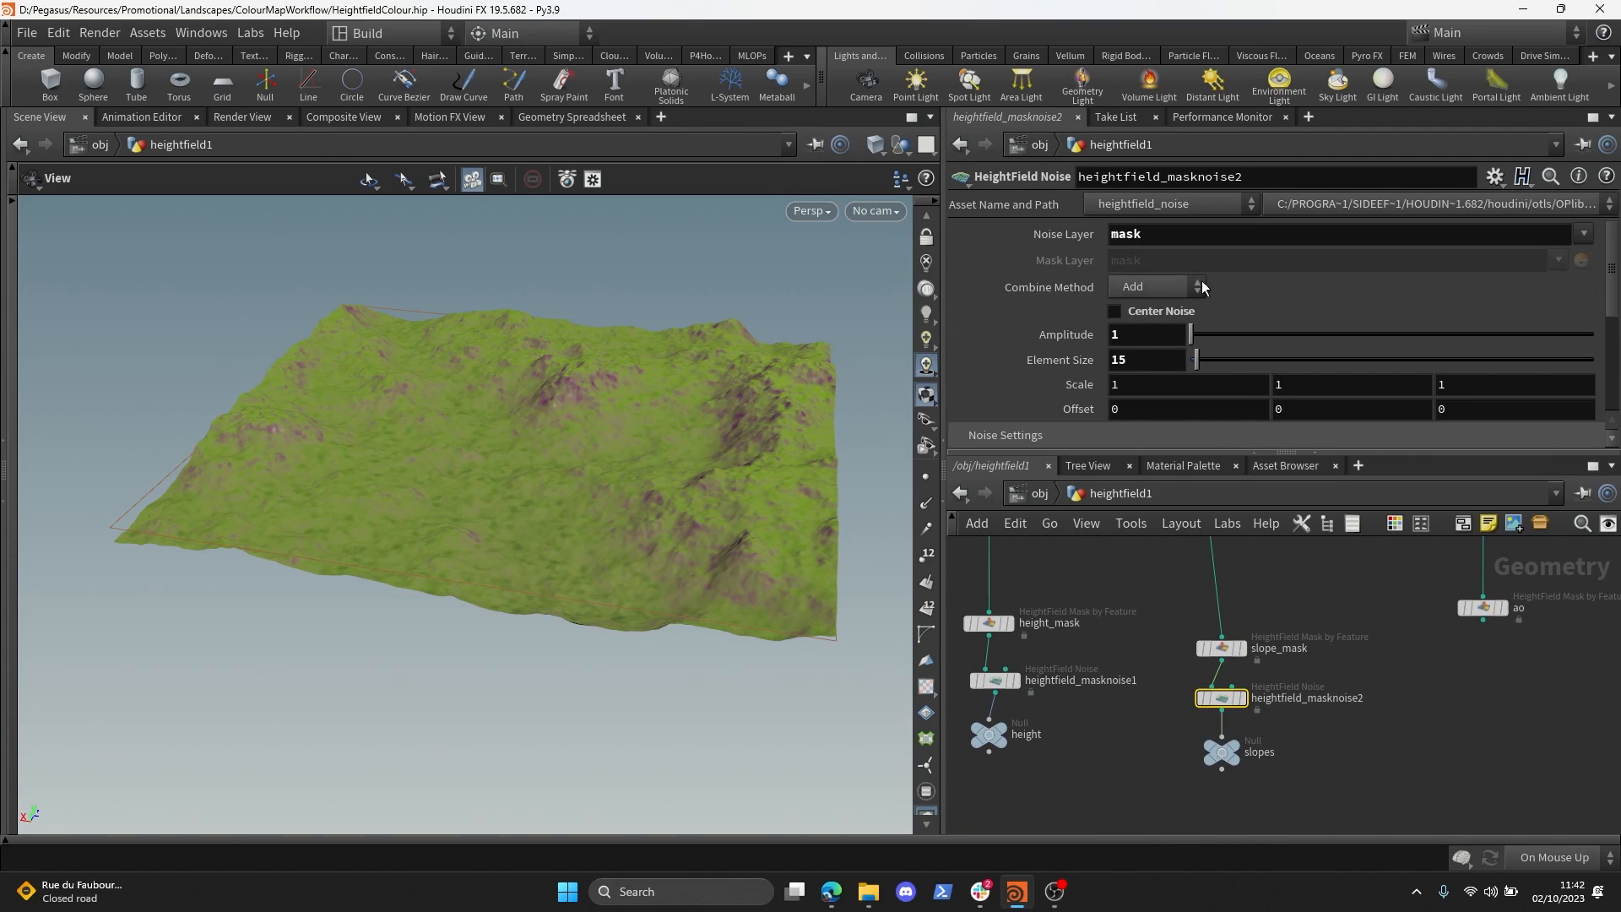
{"action": "scroll", "coordinate": [1056, 355], "scroll_direction": "down", "scroll_amount": 5}
{"action": "scroll", "coordinate": [1064, 342], "scroll_direction": "up", "scroll_amount": 5}
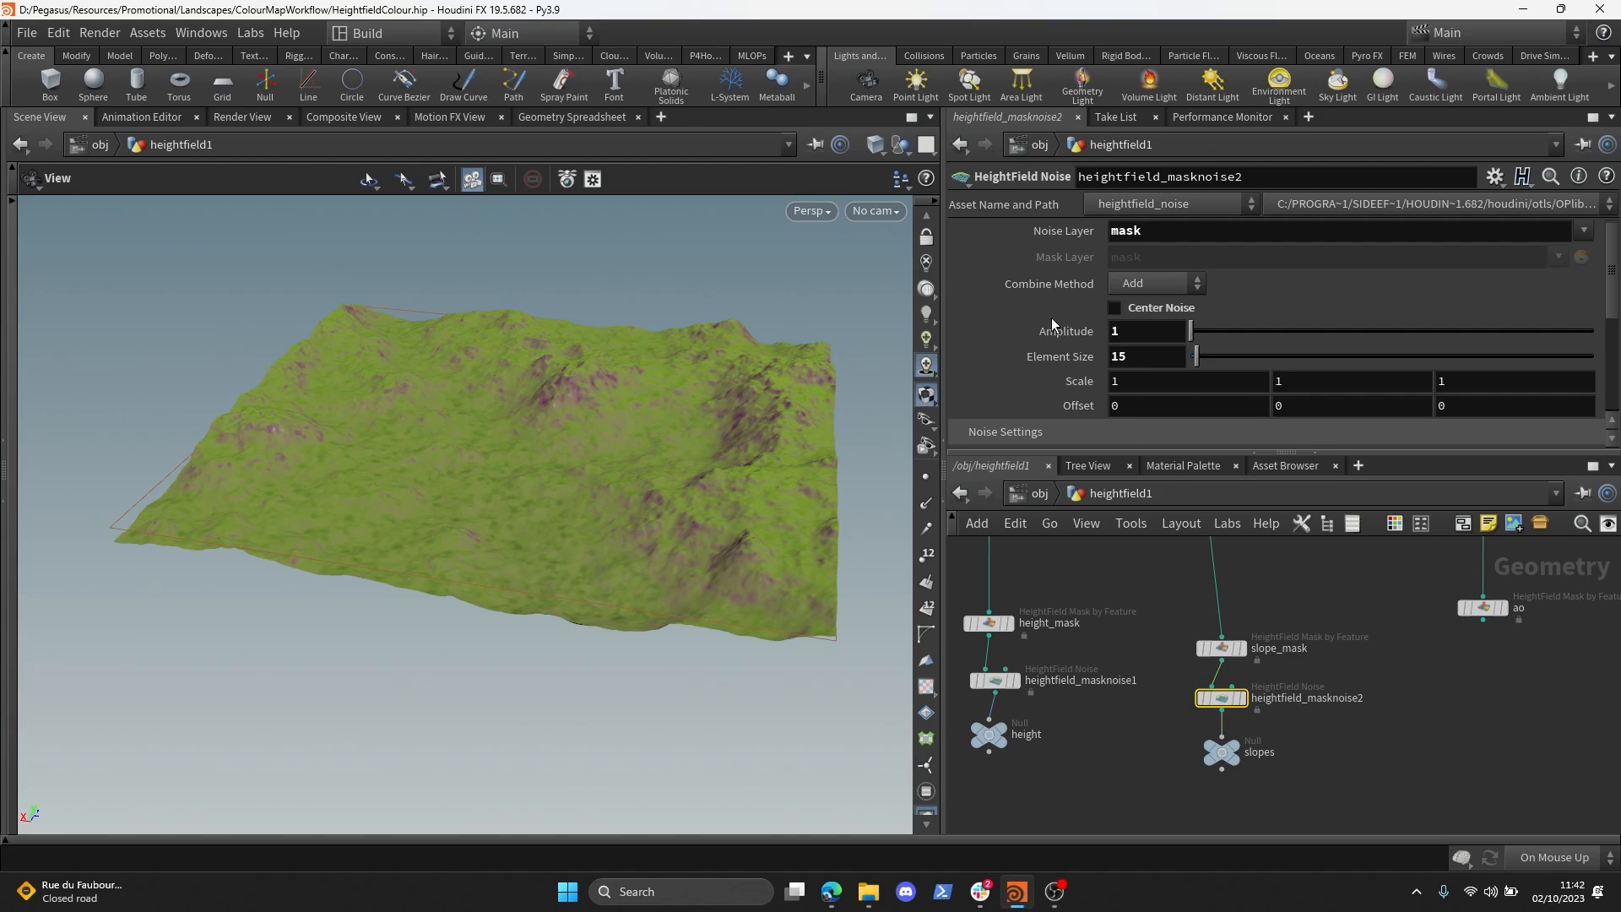
{"action": "scroll", "coordinate": [1054, 325], "scroll_direction": "down", "scroll_amount": 8}
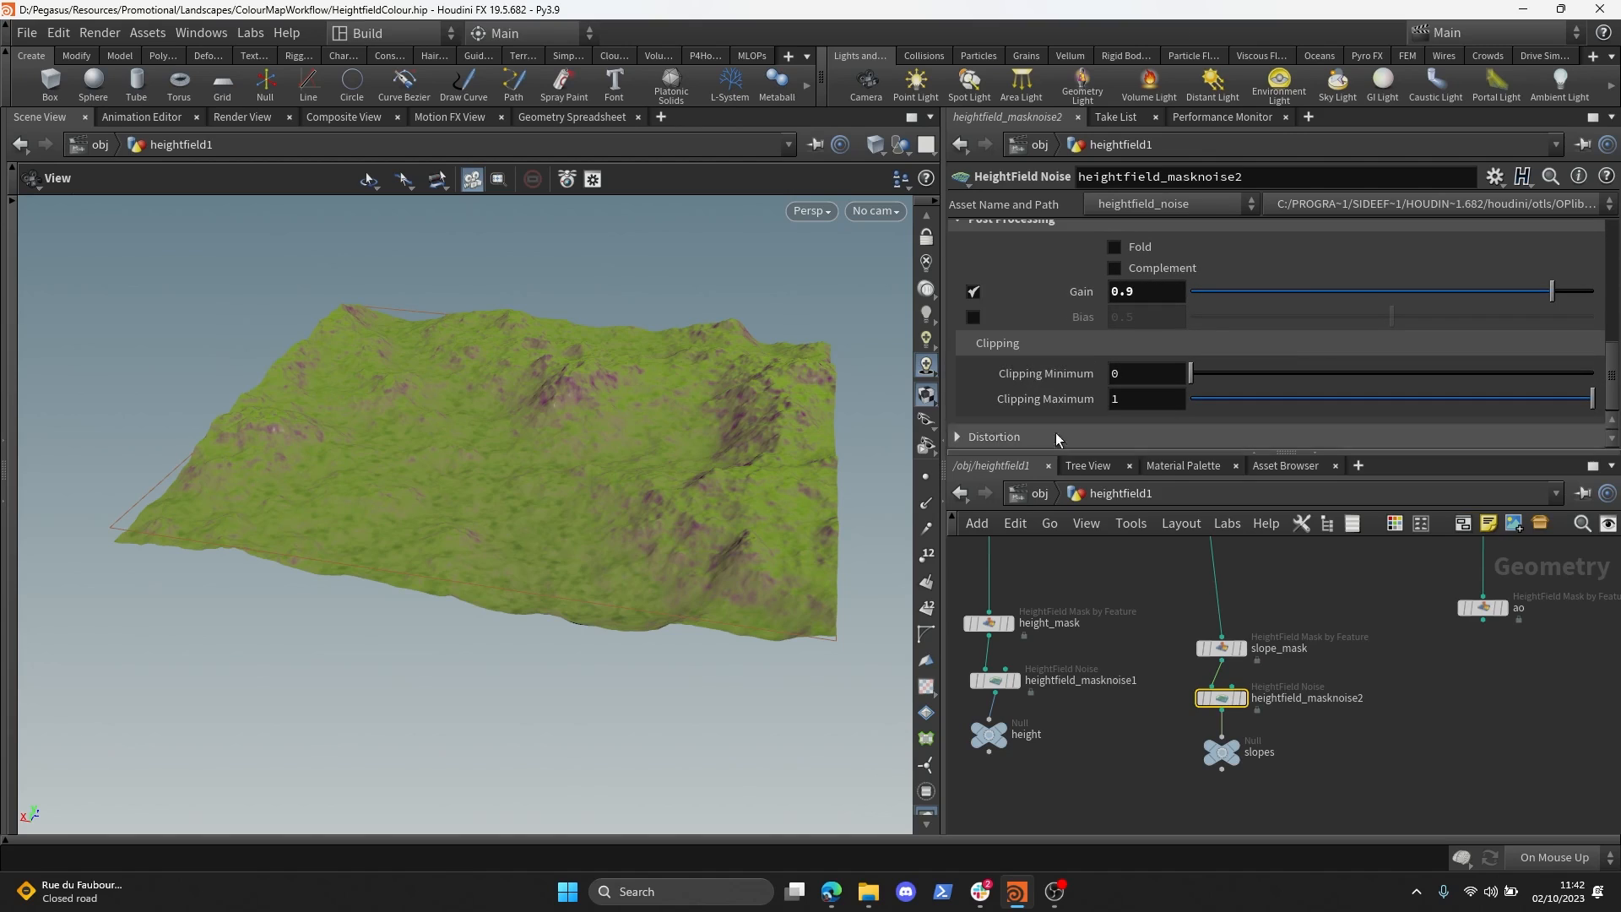
{"action": "scroll", "coordinate": [1030, 372], "scroll_direction": "up", "scroll_amount": 3}
{"action": "left_click", "coordinate": [1032, 374]}
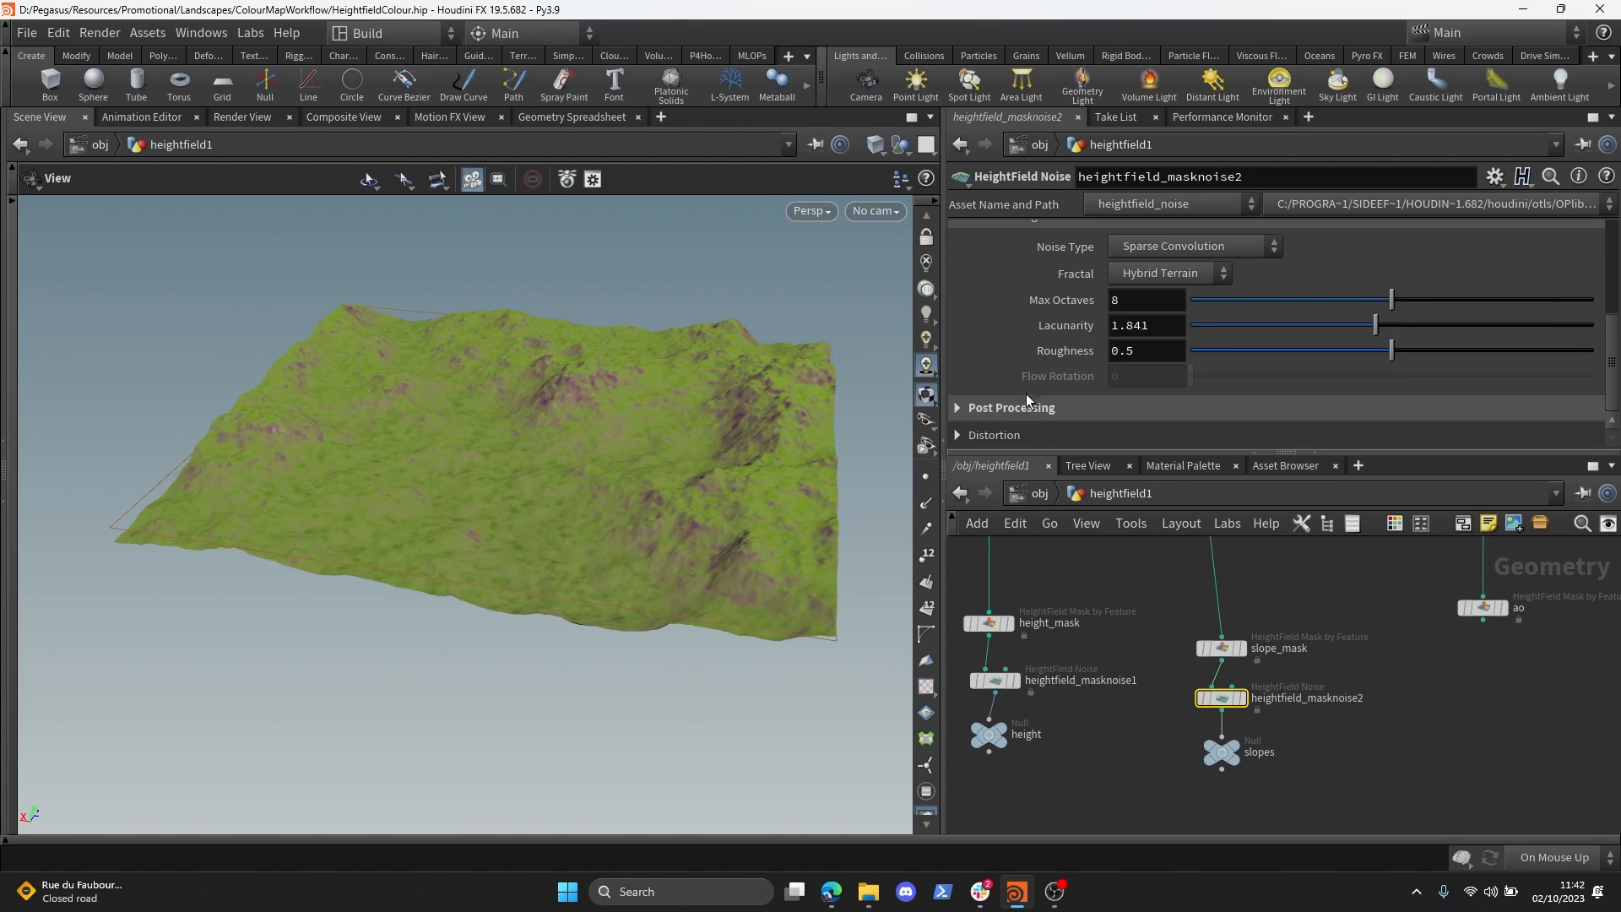
{"action": "left_click", "coordinate": [999, 435]}
{"action": "scroll", "coordinate": [999, 429], "scroll_direction": "down", "scroll_amount": 2}
{"action": "left_click", "coordinate": [1000, 357]}
- Try a HeightField Remap on the mask layer between heightfield_masknoise2 and slopes with its range computed, and delete the node
{"action": "middle_click_drag", "start_coordinate": [1364, 687], "coordinate": [1303, 641]}
{"action": "key", "text": "Tab"}
{"action": "type", "text": "hf"}
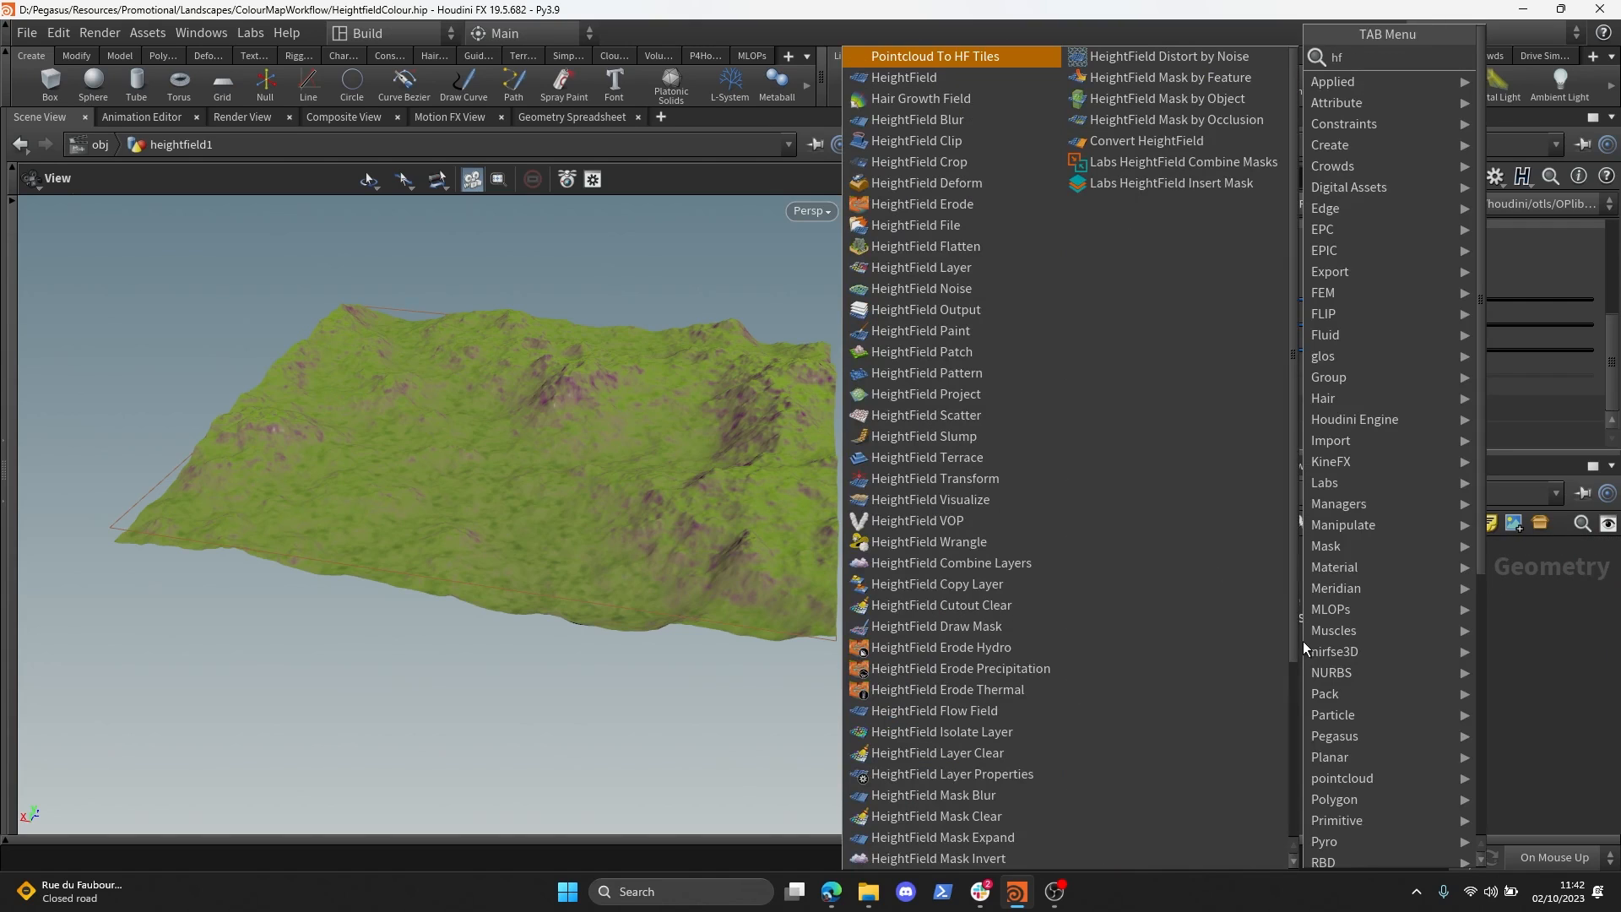
{"action": "type", "text": "rem"}
{"action": "key", "text": "Return"}
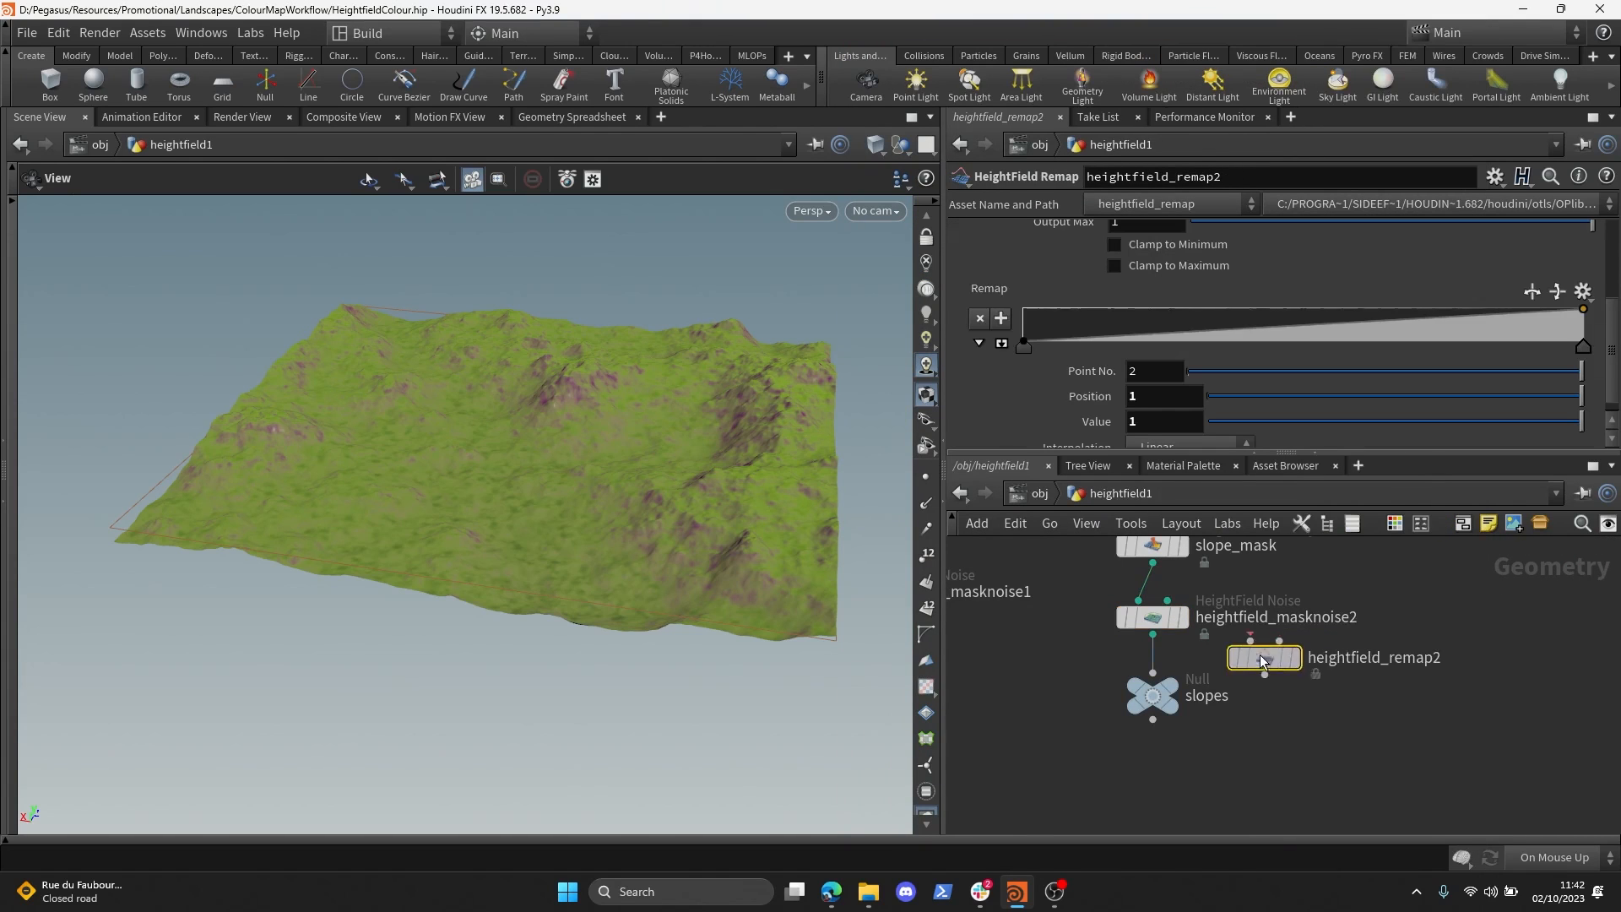
{"action": "scroll", "coordinate": [1135, 383], "scroll_direction": "up", "scroll_amount": 2}
{"action": "scroll", "coordinate": [1135, 384], "scroll_direction": "up", "scroll_amount": 2}
{"action": "left_click_drag", "start_coordinate": [1159, 237], "coordinate": [1037, 241]}
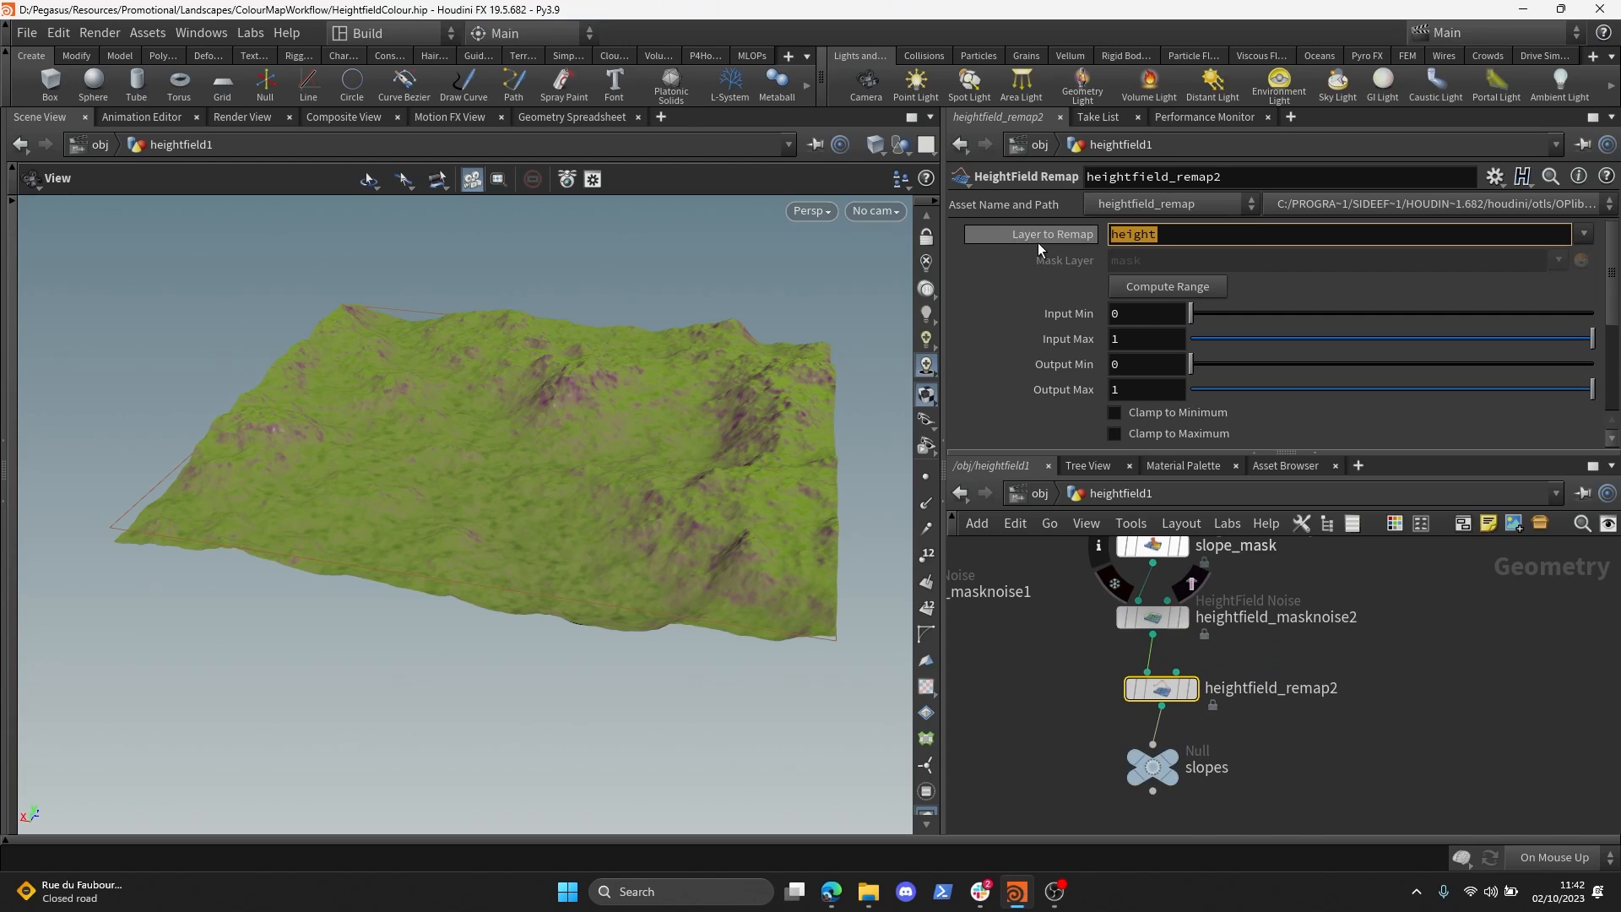
{"action": "type", "text": "mask"}
{"action": "key", "text": "Return"}
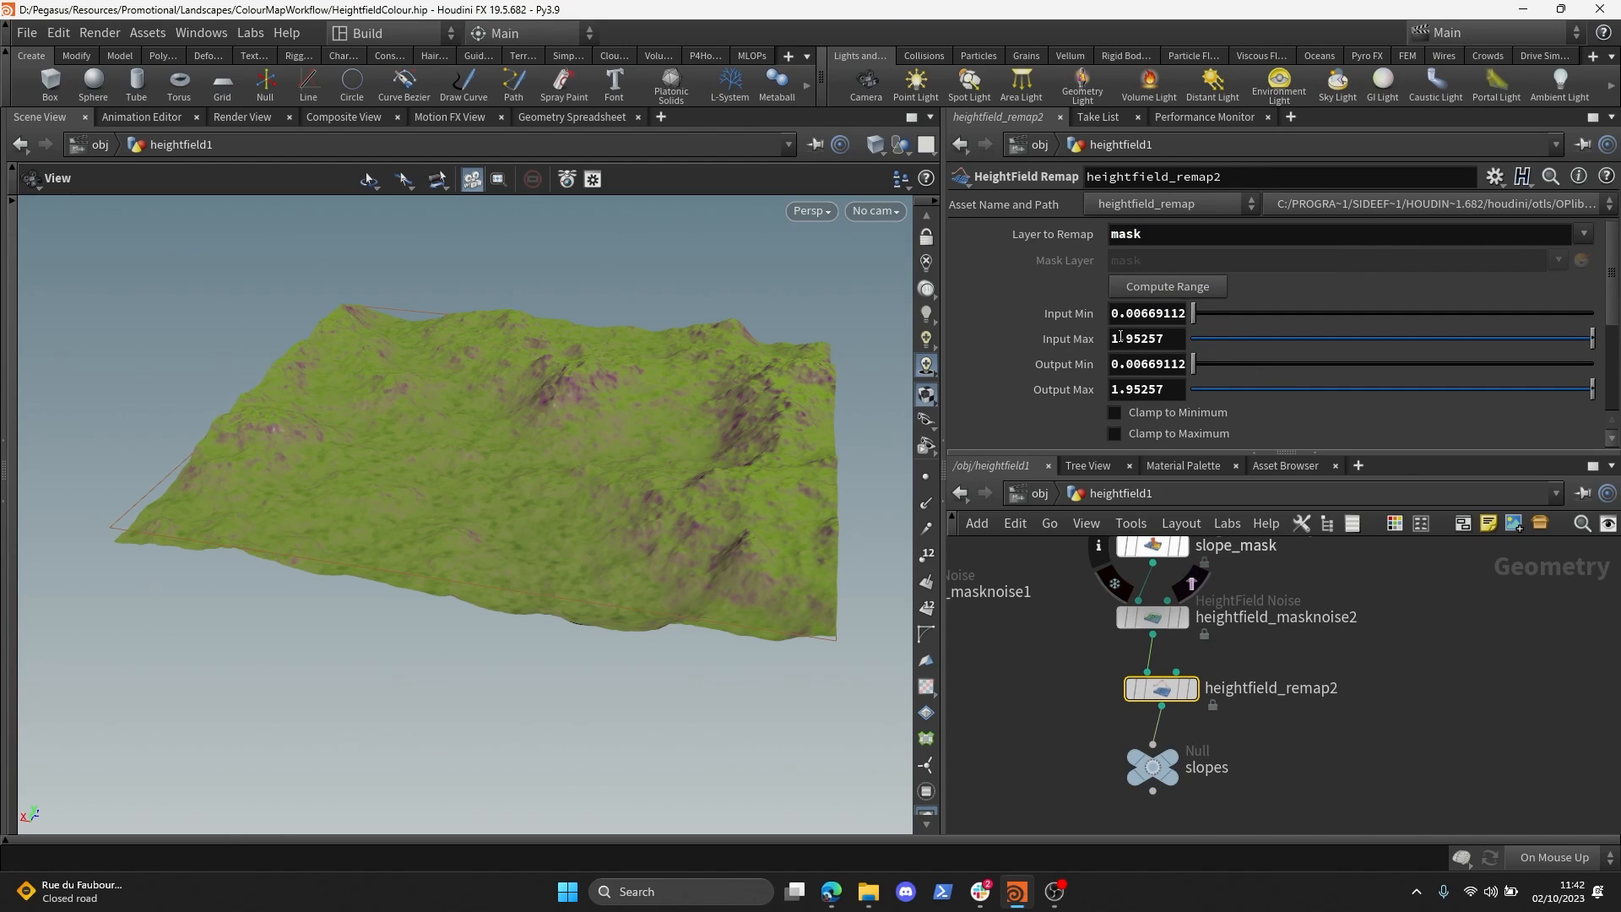
{"action": "middle_click_drag", "start_coordinate": [1388, 712], "coordinate": [1367, 671]}
{"action": "key", "text": "Delete"}
- Set the Combine Method of heightfield_masknoise2 and heightfield_masknoise1 to Multiply
{"action": "middle_click_drag", "start_coordinate": [1147, 611], "coordinate": [1185, 636]}
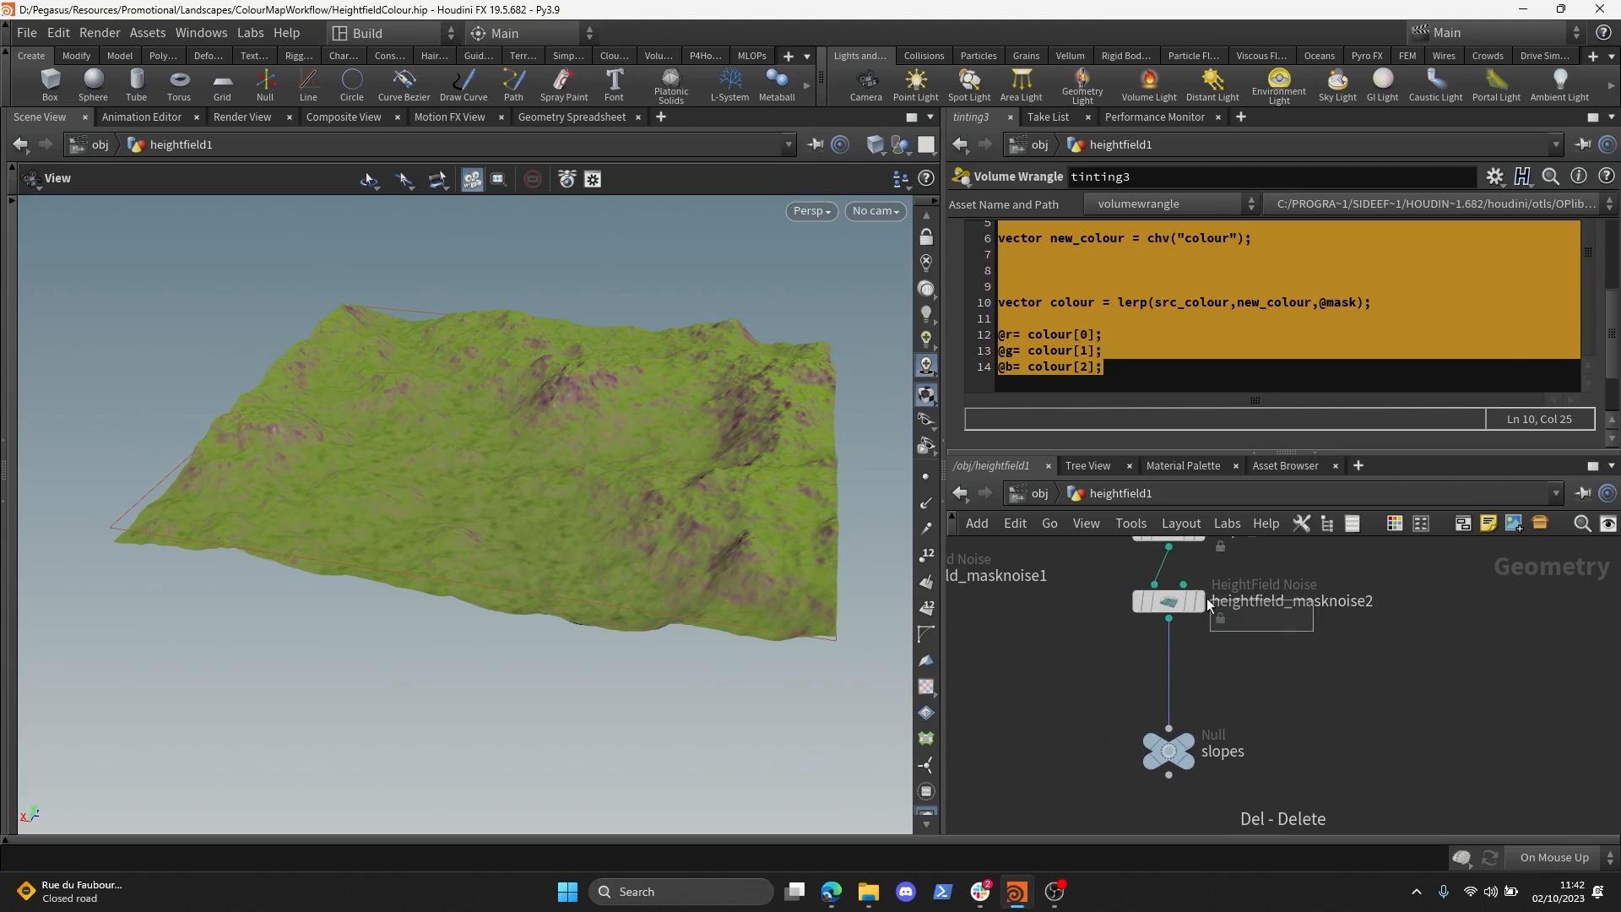
{"action": "left_click", "coordinate": [1171, 601]}
{"action": "scroll", "coordinate": [1089, 330], "scroll_direction": "up", "scroll_amount": 4}
{"action": "left_click", "coordinate": [1165, 288]}
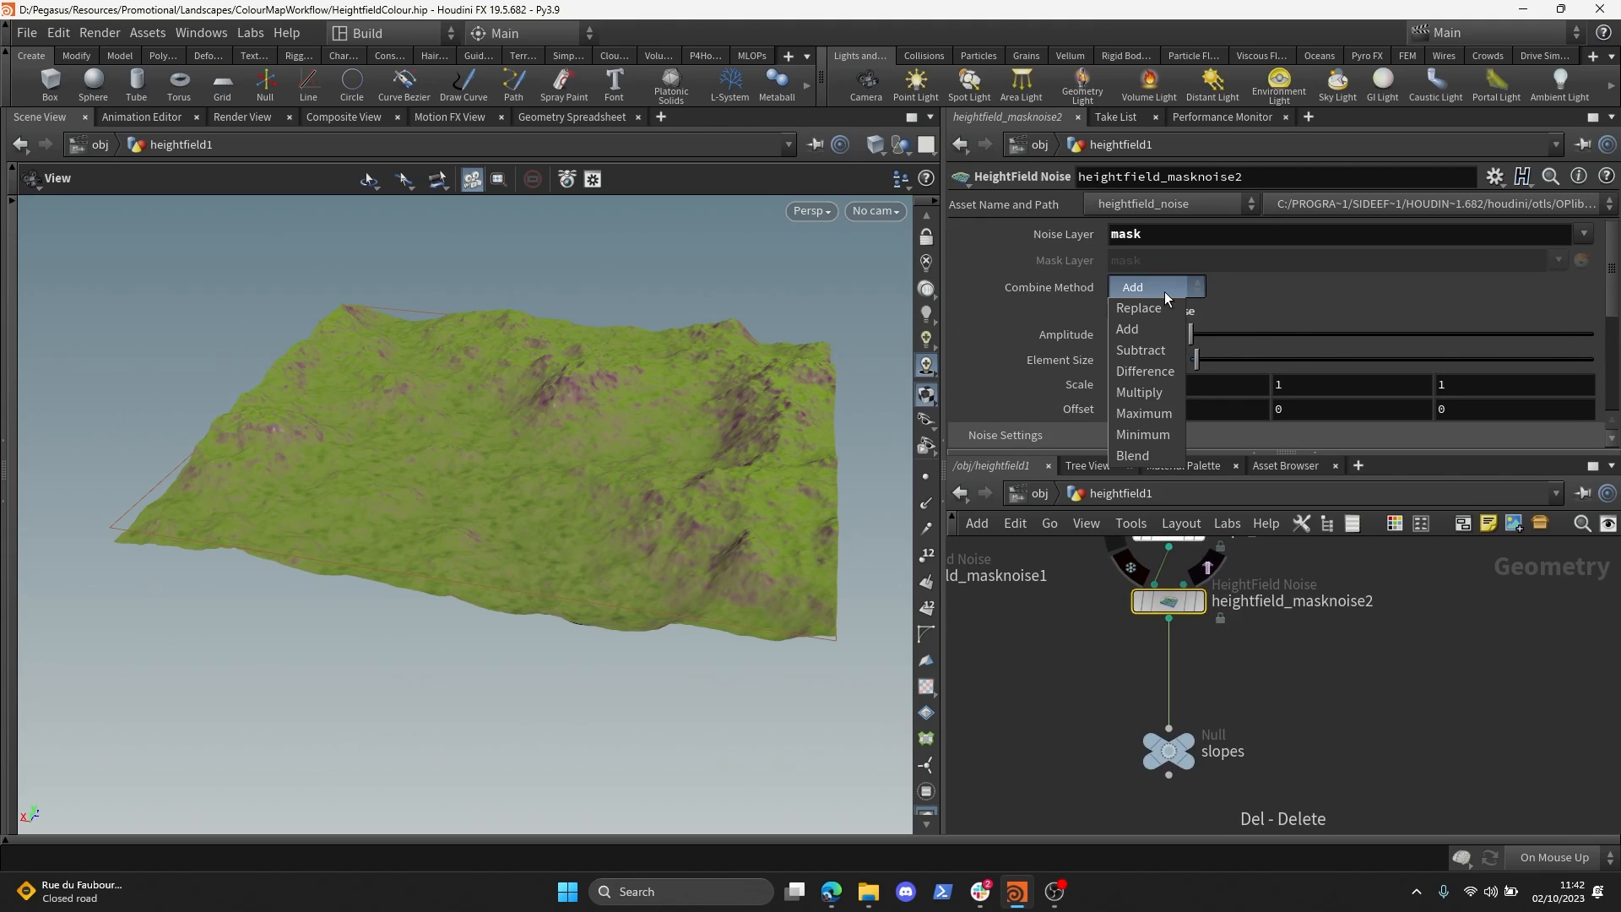
{"action": "left_click", "coordinate": [1160, 393]}
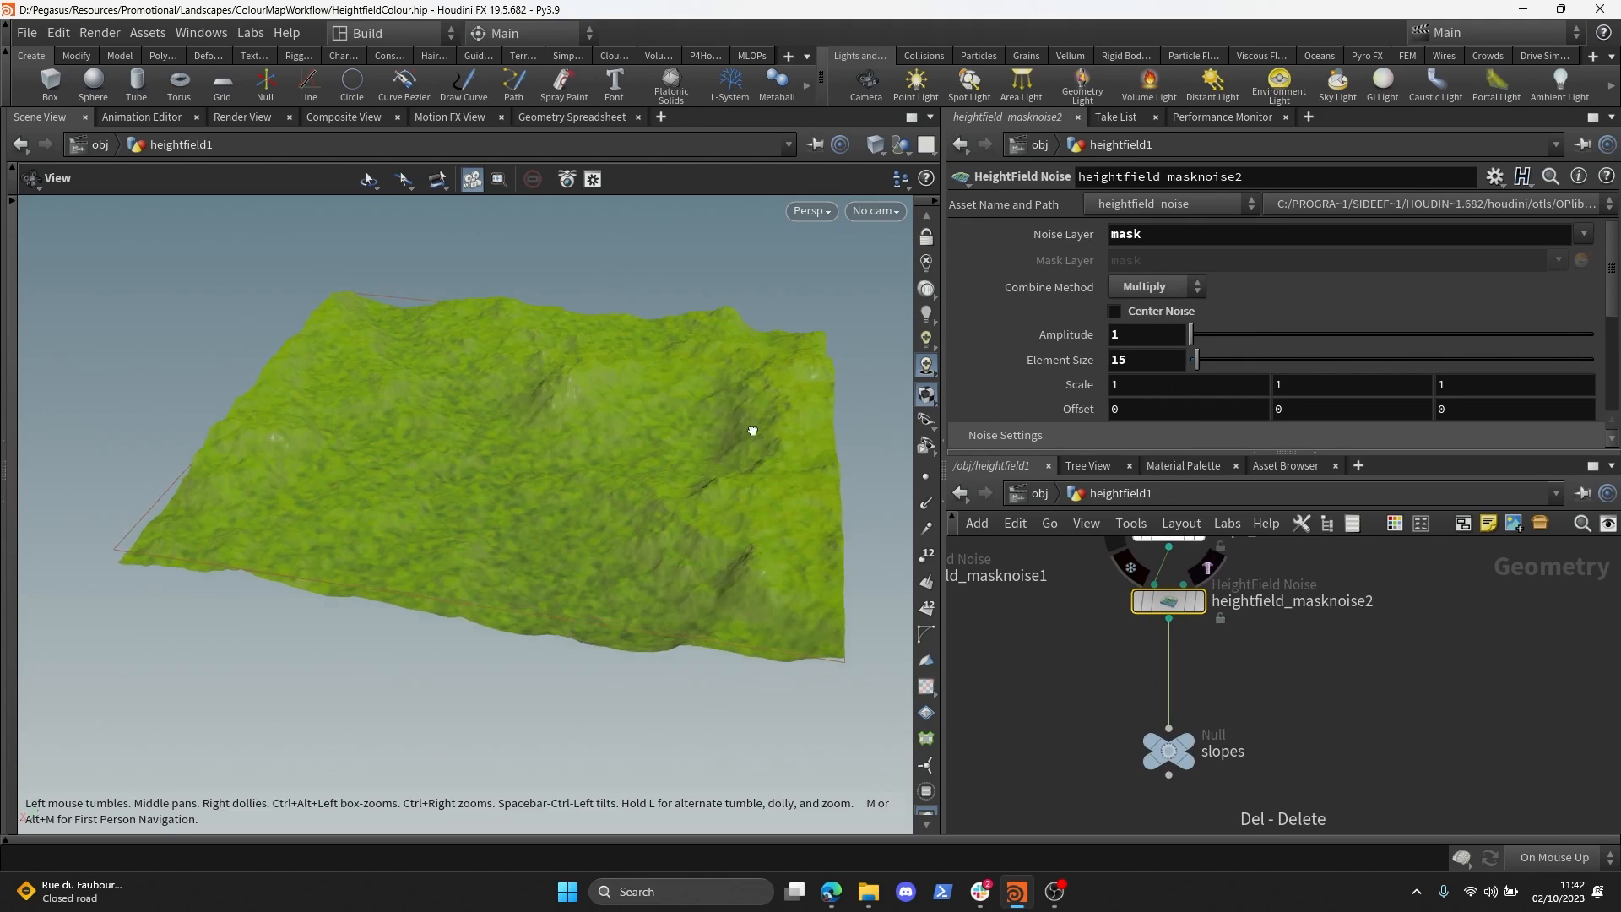
{"action": "scroll", "coordinate": [1089, 596], "scroll_direction": "down", "scroll_amount": 2}
{"action": "left_click", "coordinate": [1130, 609]}
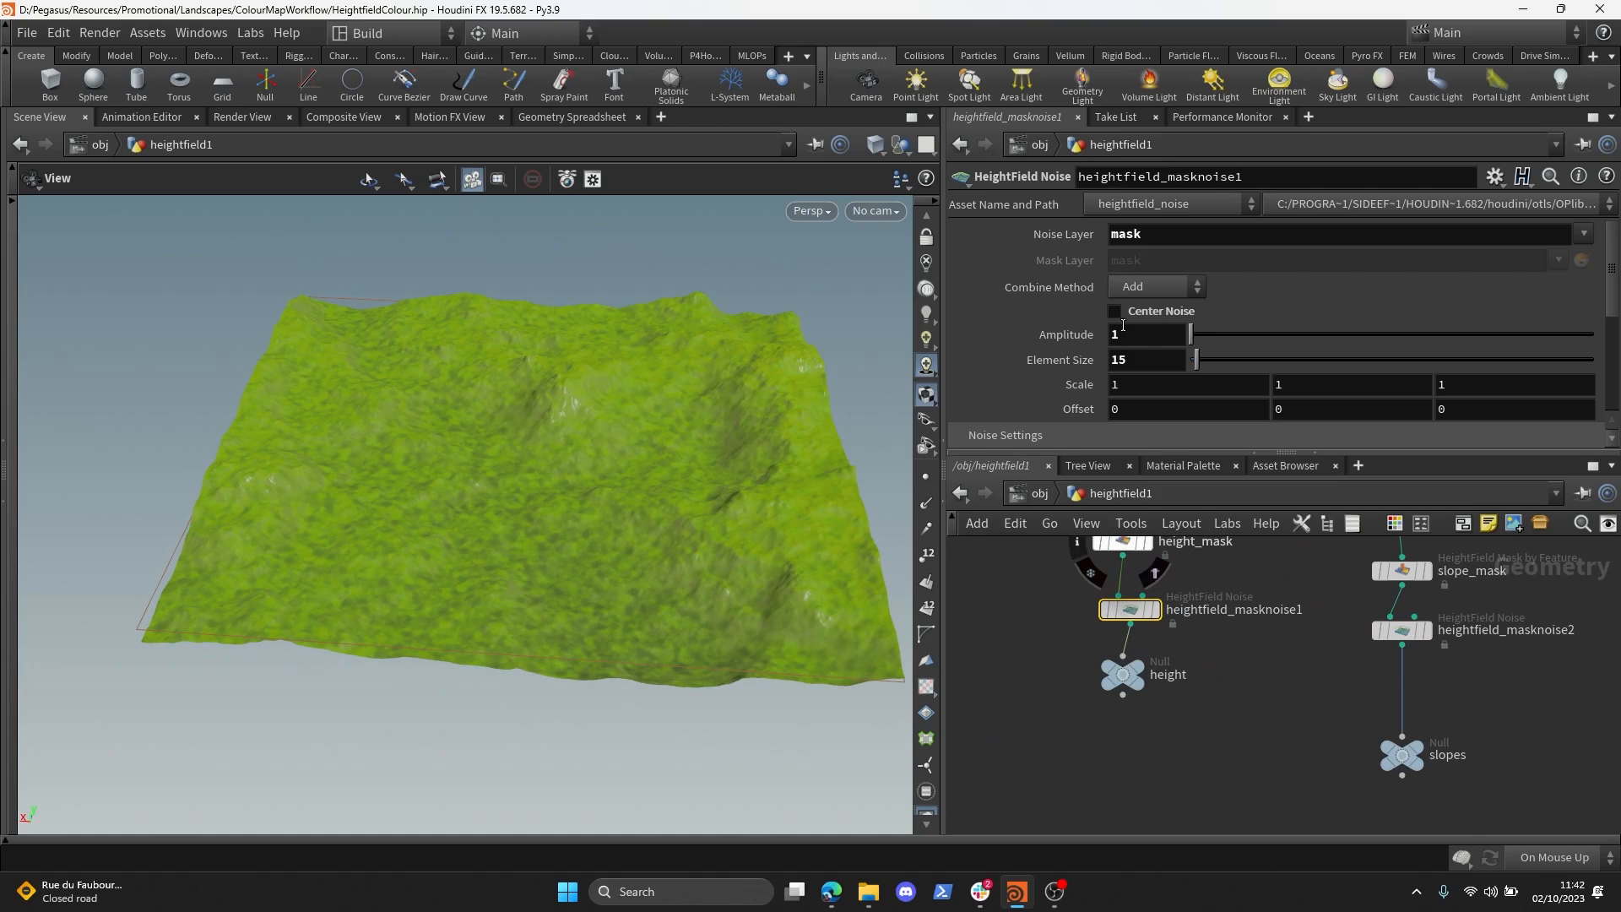
{"action": "left_click", "coordinate": [1153, 287]}
{"action": "left_click", "coordinate": [1139, 392]}
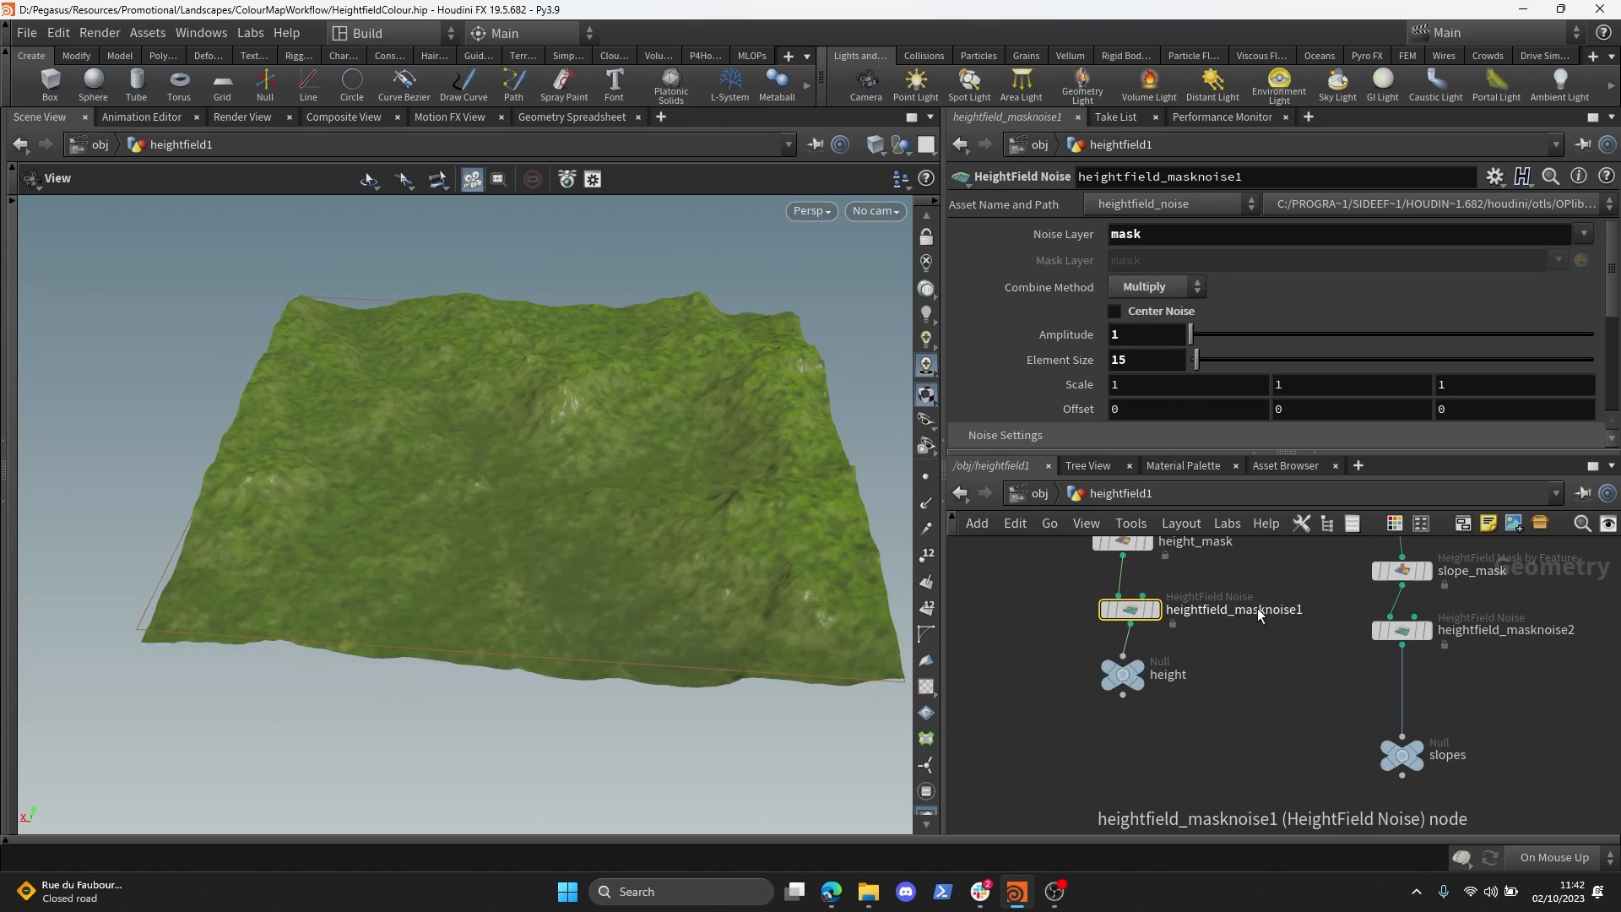
- Display the last tinting node in the colour chain and examine the combined tints on the terrain
{"action": "scroll", "coordinate": [1258, 608], "scroll_direction": "down", "scroll_amount": 5}
{"action": "middle_click_drag", "start_coordinate": [1327, 617], "coordinate": [1320, 541]}
{"action": "middle_click_drag", "start_coordinate": [1262, 798], "coordinate": [1224, 540]}
{"action": "scroll", "coordinate": [1146, 605], "scroll_direction": "up", "scroll_amount": 4}
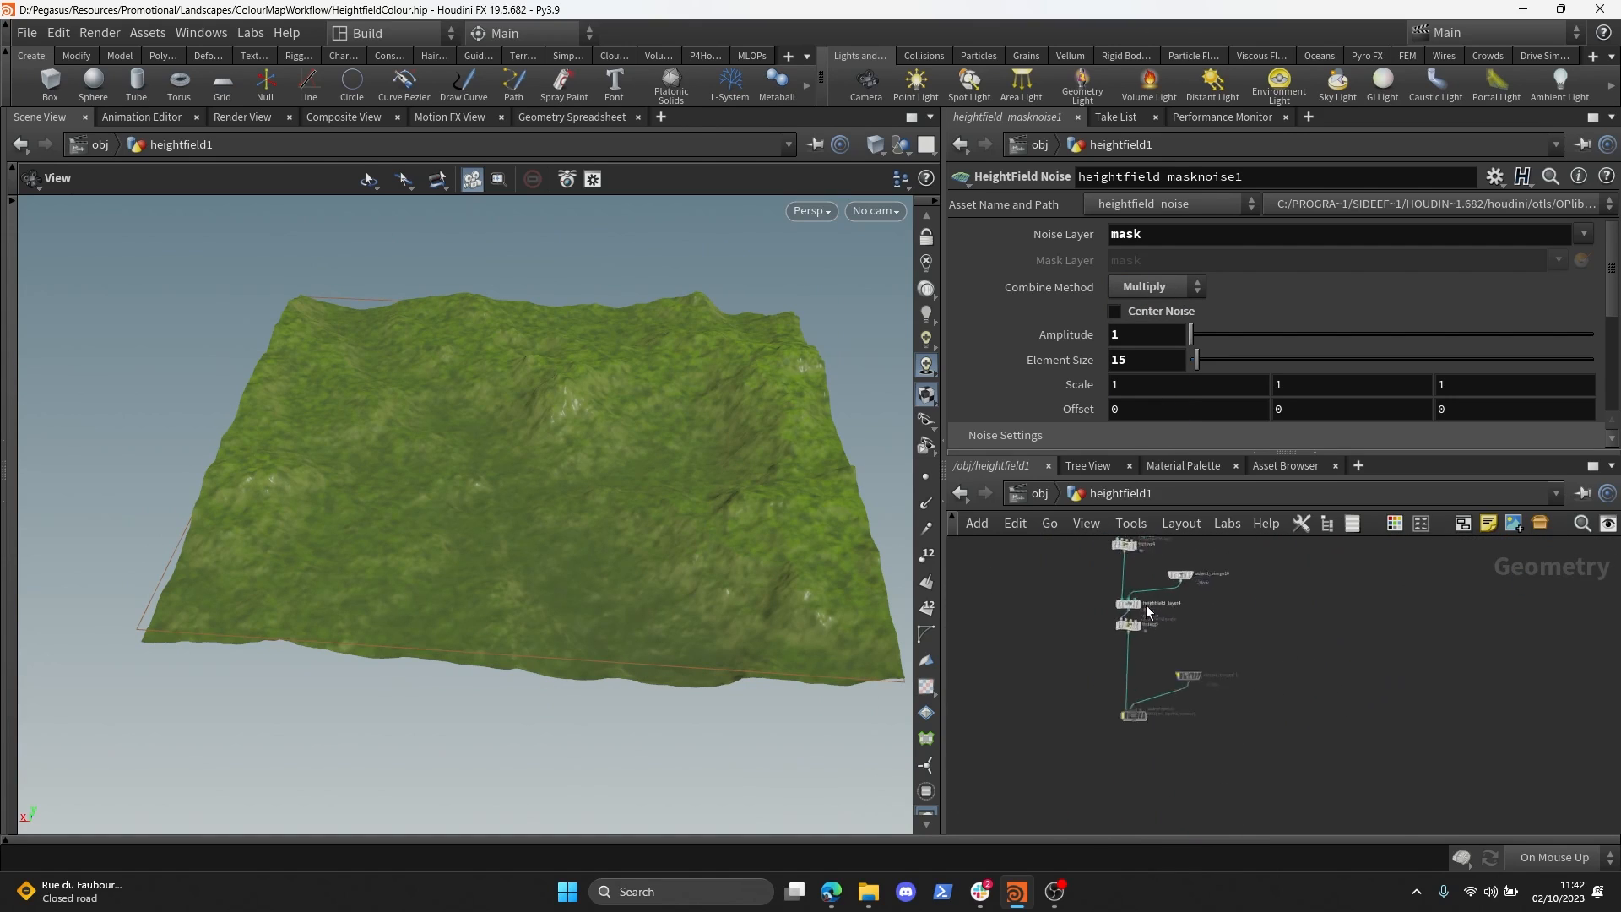
{"action": "left_click", "coordinate": [1132, 640]}
{"action": "left_click_drag", "start_coordinate": [567, 449], "coordinate": [583, 414]}
{"action": "scroll", "coordinate": [591, 447], "scroll_direction": "up", "scroll_amount": 4}
{"action": "scroll", "coordinate": [1294, 645], "scroll_direction": "down", "scroll_amount": 4}
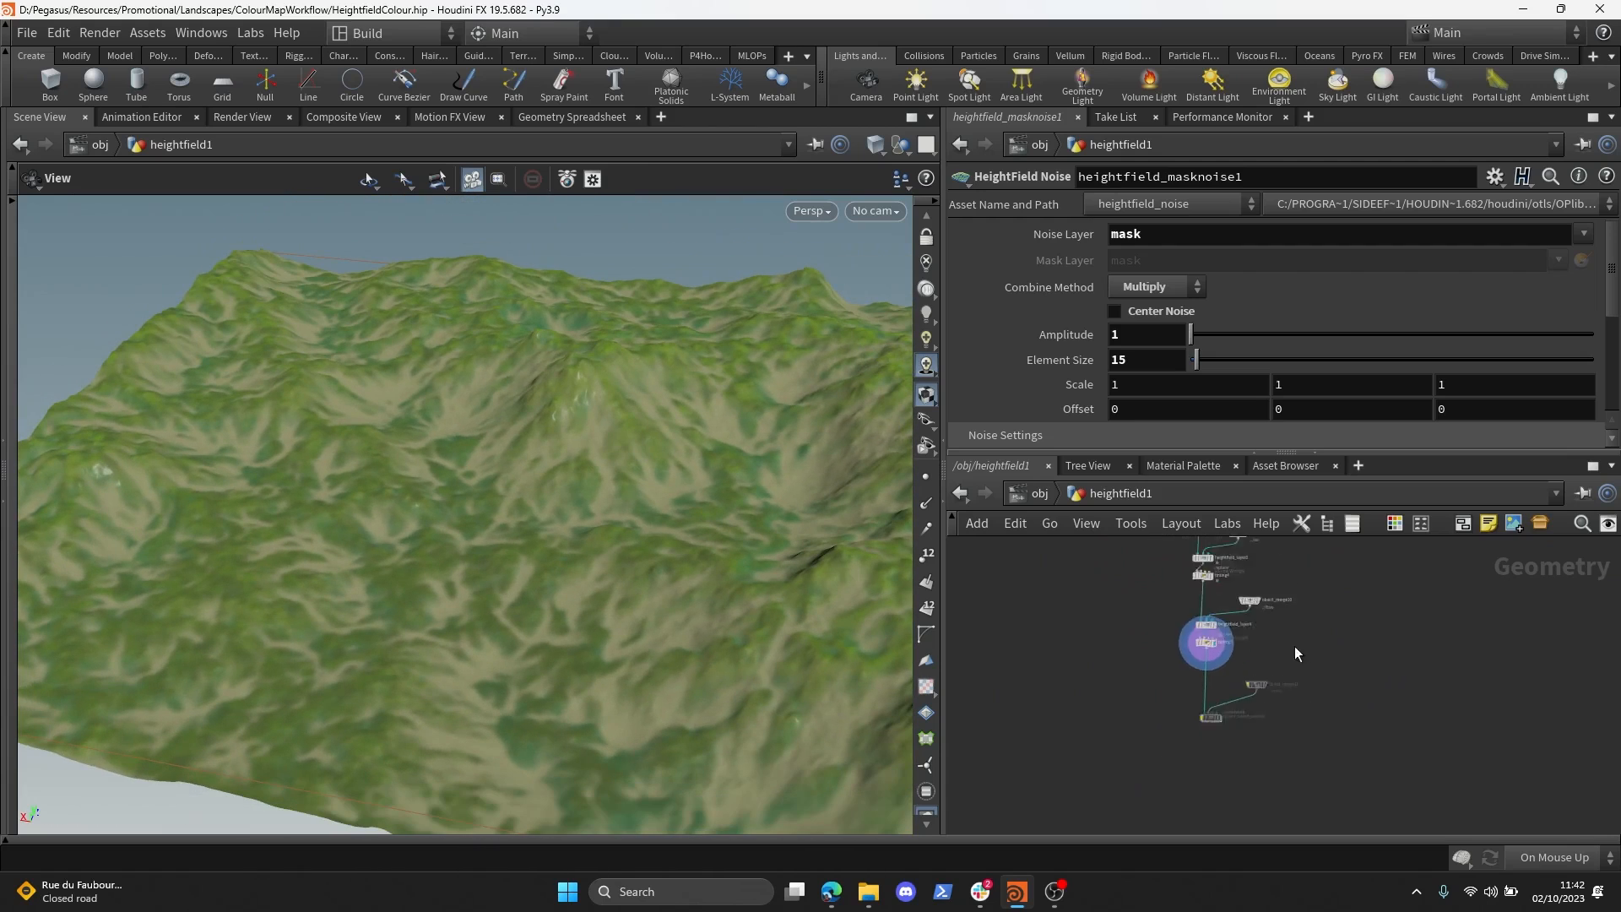
- Insert a pasted copy of heightfield_masknoise2 between heightfield_remap1 and the flow null
{"action": "middle_click_drag", "start_coordinate": [1317, 608], "coordinate": [1264, 698]}
{"action": "middle_click_drag", "start_coordinate": [1224, 582], "coordinate": [1123, 676]}
{"action": "left_click", "coordinate": [1132, 670]}
{"action": "scroll", "coordinate": [1125, 675], "scroll_direction": "up", "scroll_amount": 4}
{"action": "key", "text": "ctrl+c"}
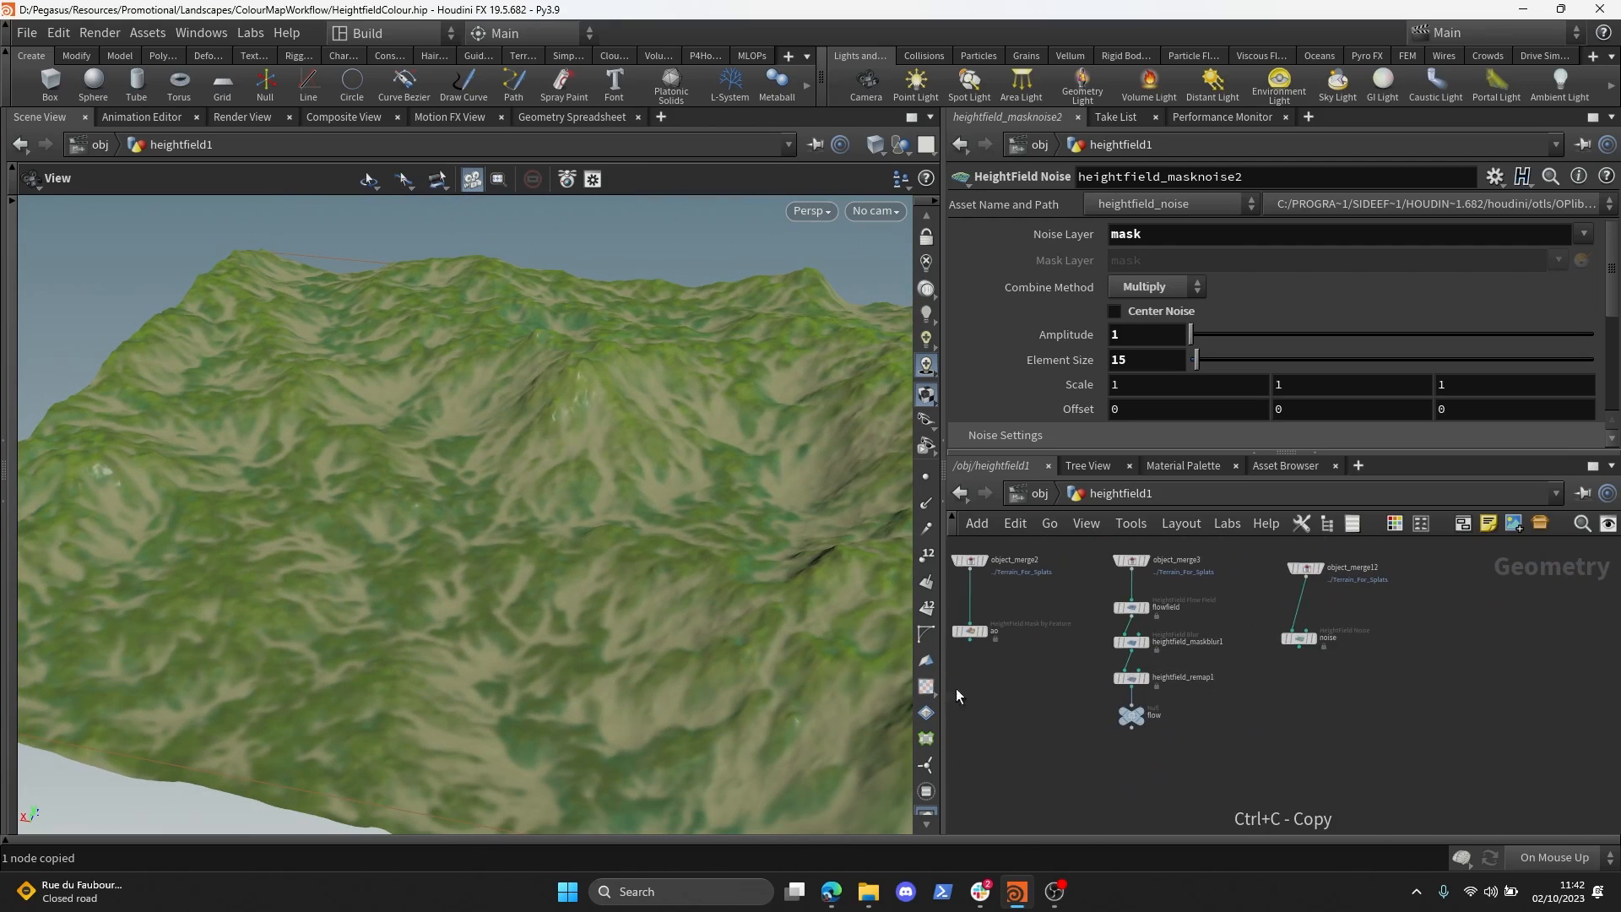
{"action": "middle_click_drag", "start_coordinate": [1248, 690], "coordinate": [1296, 674]}
{"action": "key", "text": "ctrl+v"}
{"action": "left_click_drag", "start_coordinate": [1218, 687], "coordinate": [1178, 690]}
{"action": "left_click_drag", "start_coordinate": [726, 539], "coordinate": [717, 408]}
{"action": "scroll", "coordinate": [1274, 680], "scroll_direction": "up", "scroll_amount": 3}
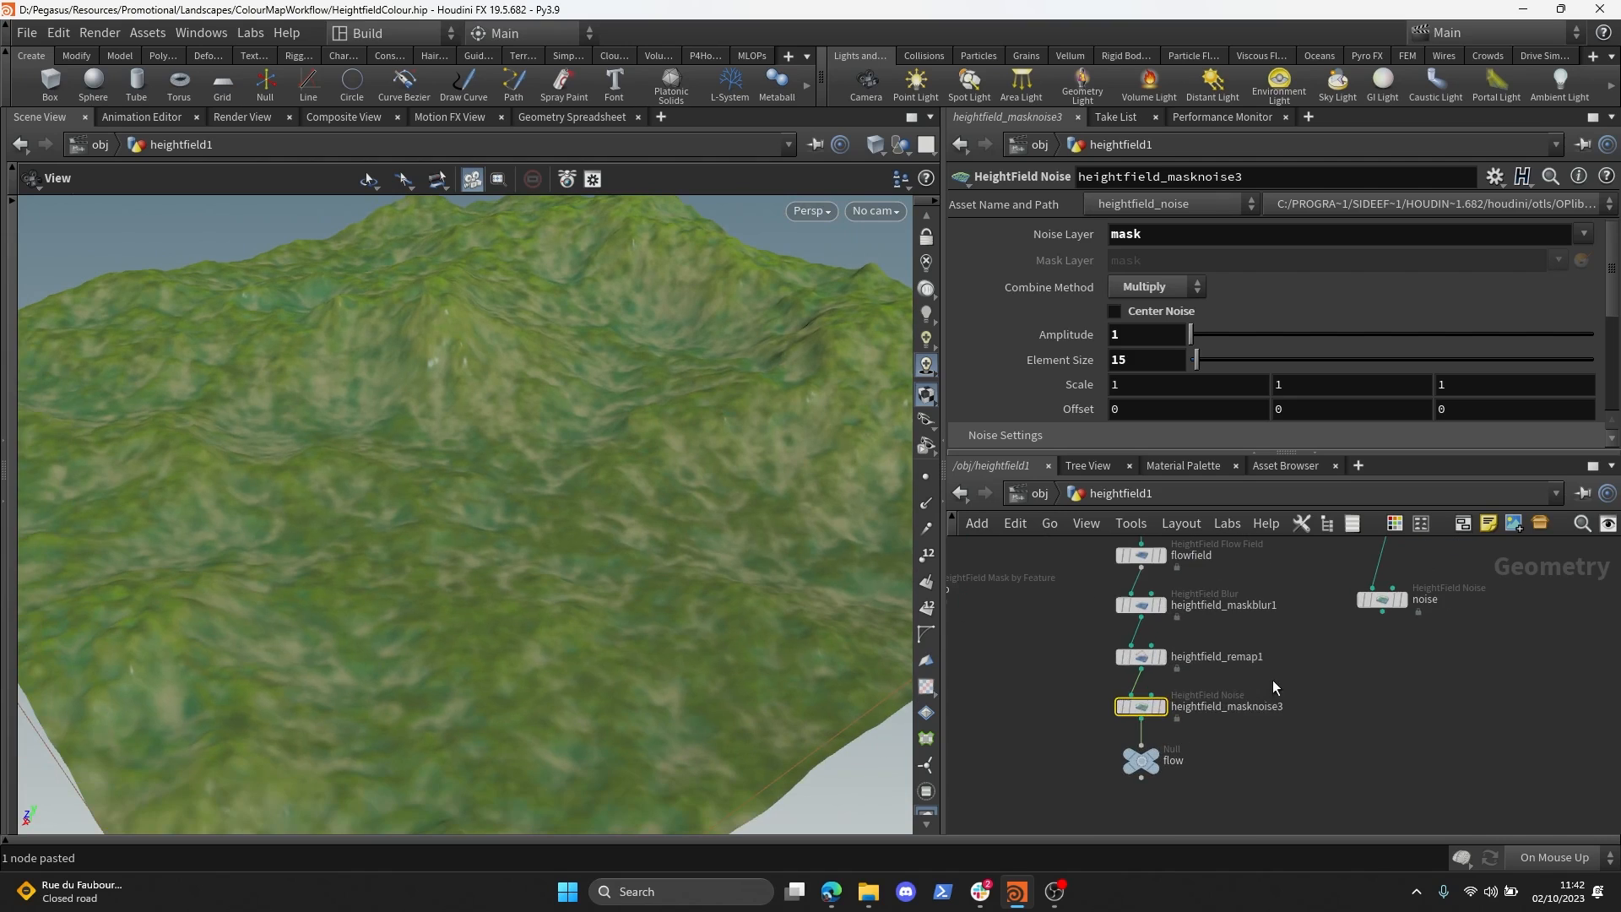
- Set the Element Size of heightfield_masknoise3 to 6, checking the finer flow noise on the terrain
{"action": "left_click_drag", "start_coordinate": [1197, 365], "coordinate": [1194, 363]}
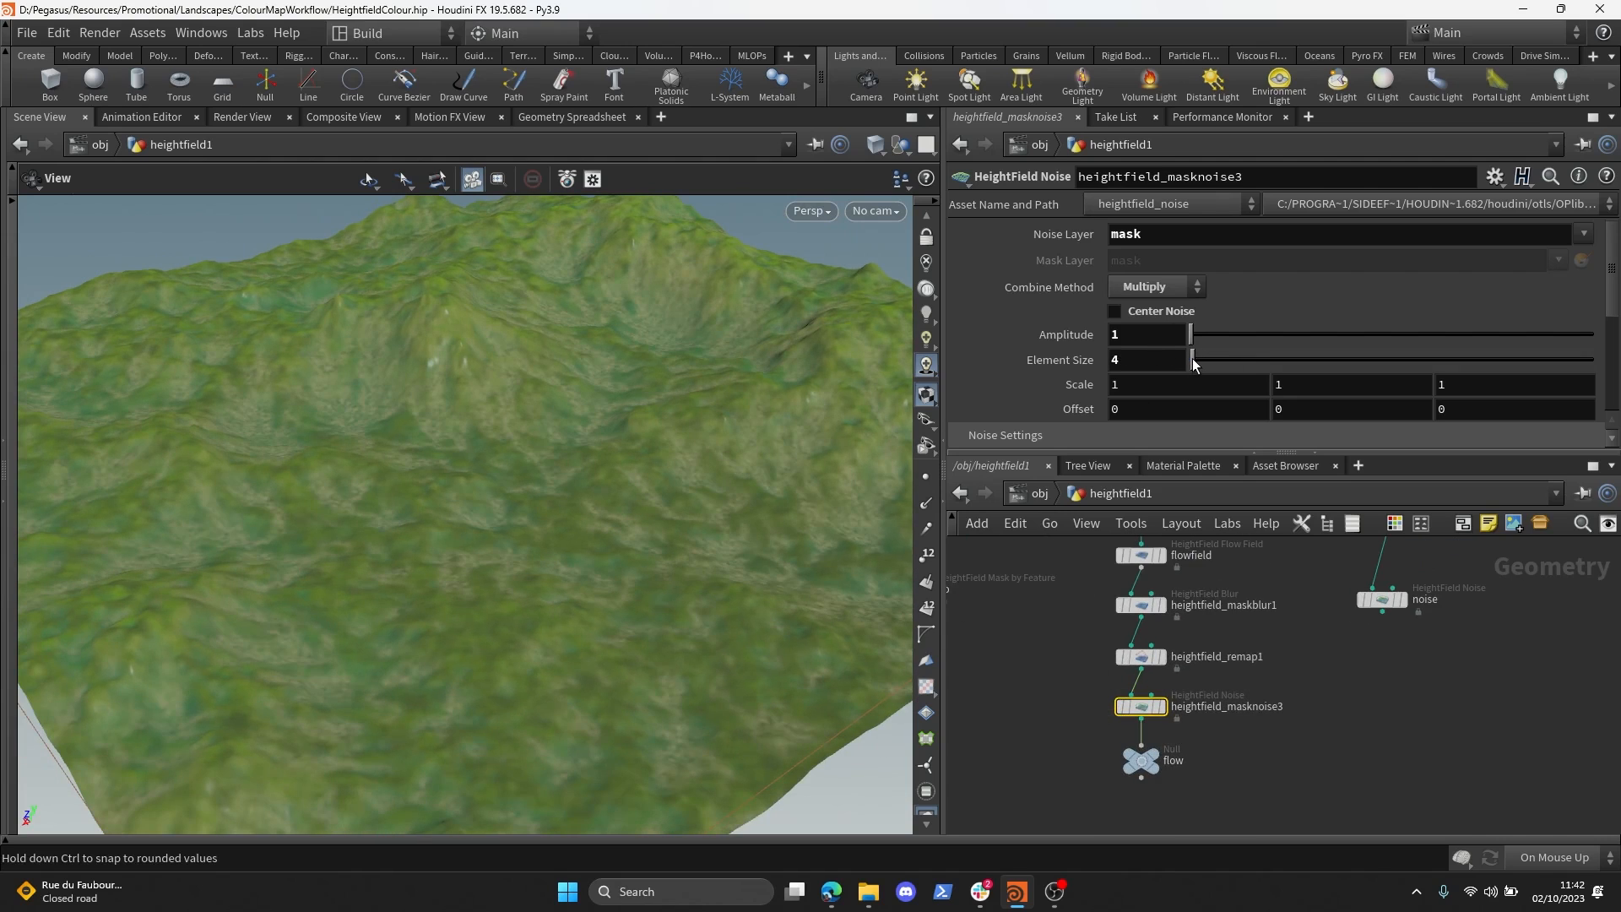
{"action": "left_click_drag", "start_coordinate": [675, 371], "coordinate": [878, 380]}
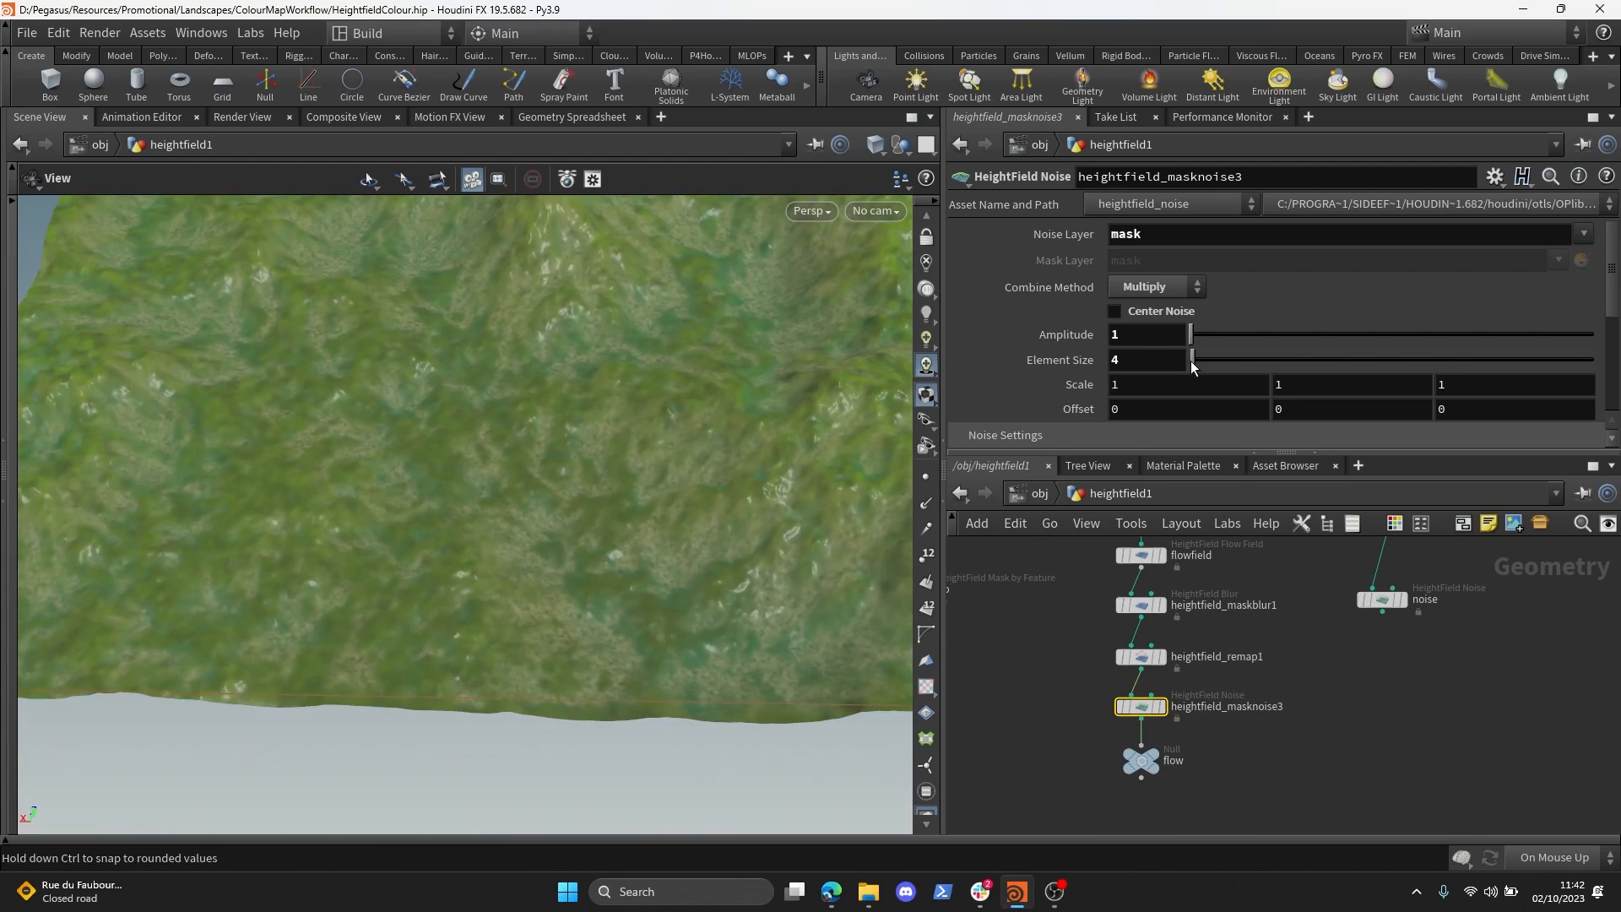
{"action": "left_click_drag", "start_coordinate": [608, 380], "coordinate": [676, 428]}
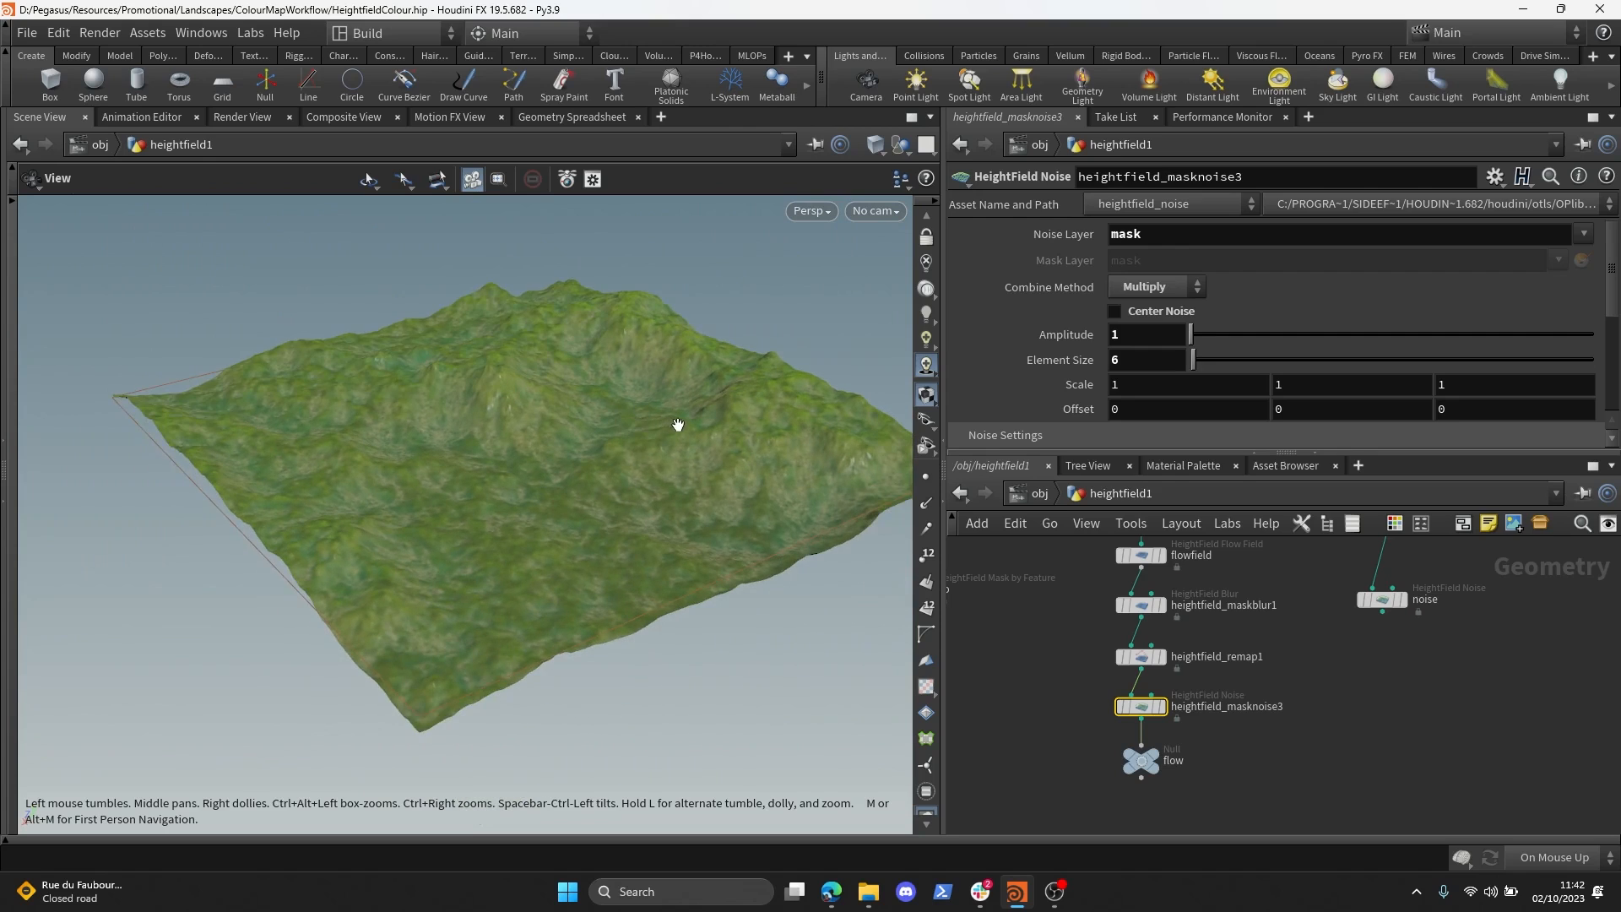
{"action": "scroll", "coordinate": [677, 428], "scroll_direction": "up", "scroll_amount": 3}
{"action": "scroll", "coordinate": [1368, 702], "scroll_direction": "down", "scroll_amount": 1}
{"action": "scroll", "coordinate": [1368, 702], "scroll_direction": "down", "scroll_amount": 2}
- Copy the HeightField Output node from the grey network box and paste it near the end of the tinting chain
{"action": "middle_click_drag", "start_coordinate": [1369, 703], "coordinate": [1570, 740]}
{"action": "scroll", "coordinate": [1258, 642], "scroll_direction": "down", "scroll_amount": 5}
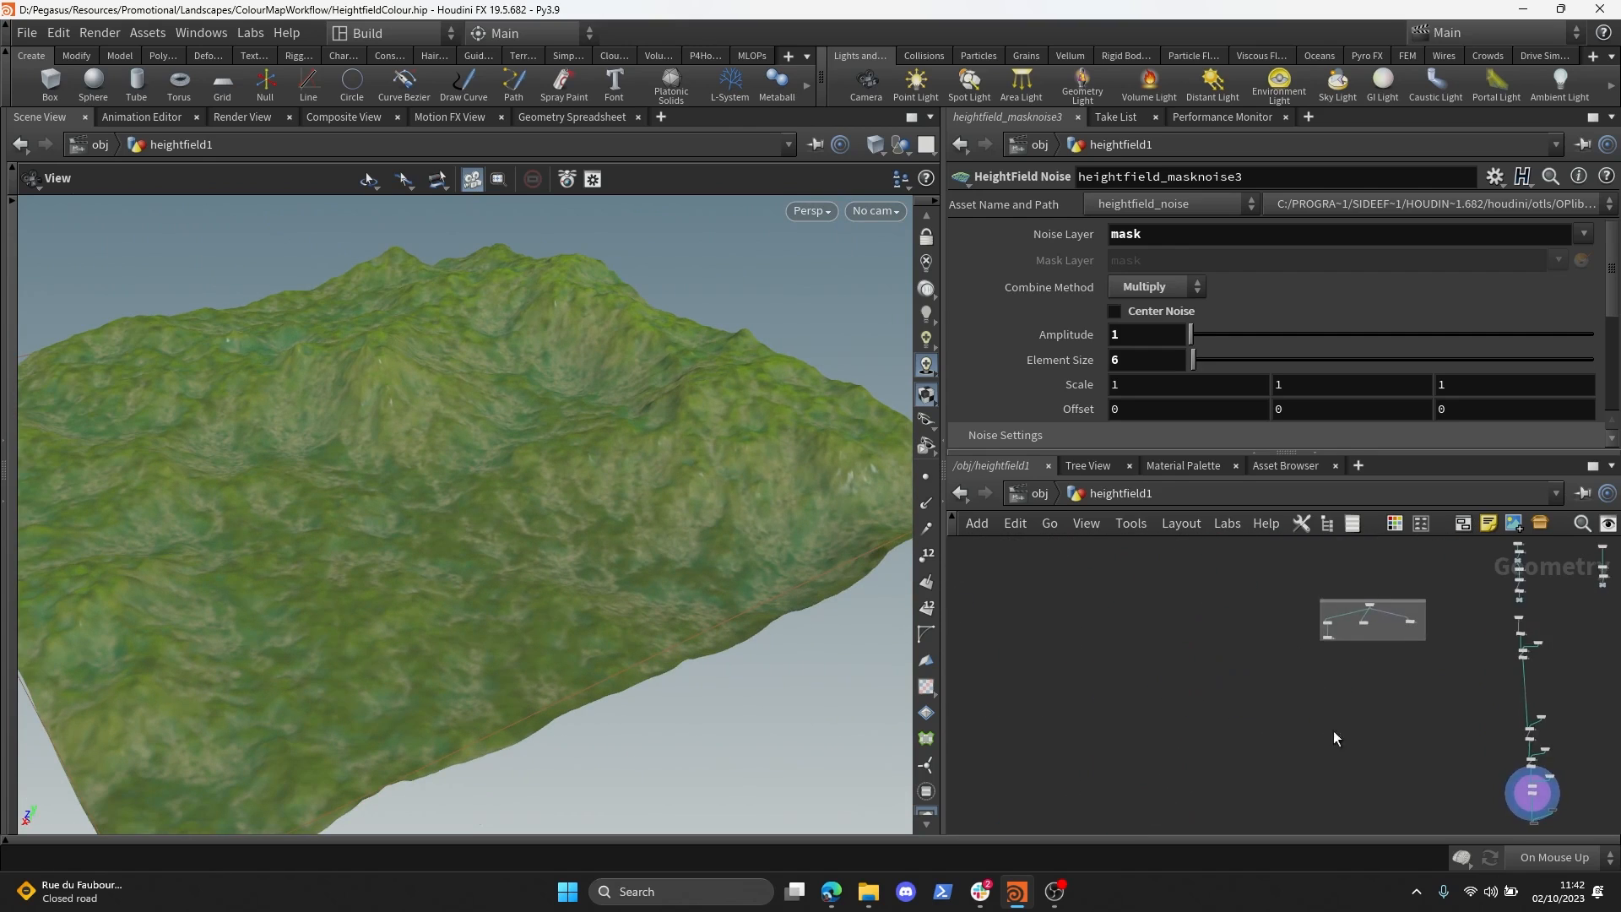
{"action": "scroll", "coordinate": [1361, 632], "scroll_direction": "up", "scroll_amount": 5}
{"action": "left_click", "coordinate": [1351, 635]}
{"action": "key", "text": "ctrl+c"}
{"action": "scroll", "coordinate": [1416, 717], "scroll_direction": "down", "scroll_amount": 3}
{"action": "middle_click_drag", "start_coordinate": [1416, 718], "coordinate": [1142, 606]}
{"action": "key", "text": "ctrl+v"}
- Delete the leftover nodes after tinting5 so that the pasted heightfield_output2 follows it directly
{"action": "left_click_drag", "start_coordinate": [1142, 606], "coordinate": [1216, 693]}
{"action": "key", "text": "Delete"}
{"action": "left_click", "coordinate": [1231, 606]}
{"action": "key", "text": "Delete"}
{"action": "middle_click_drag", "start_coordinate": [1220, 626], "coordinate": [1245, 682]}
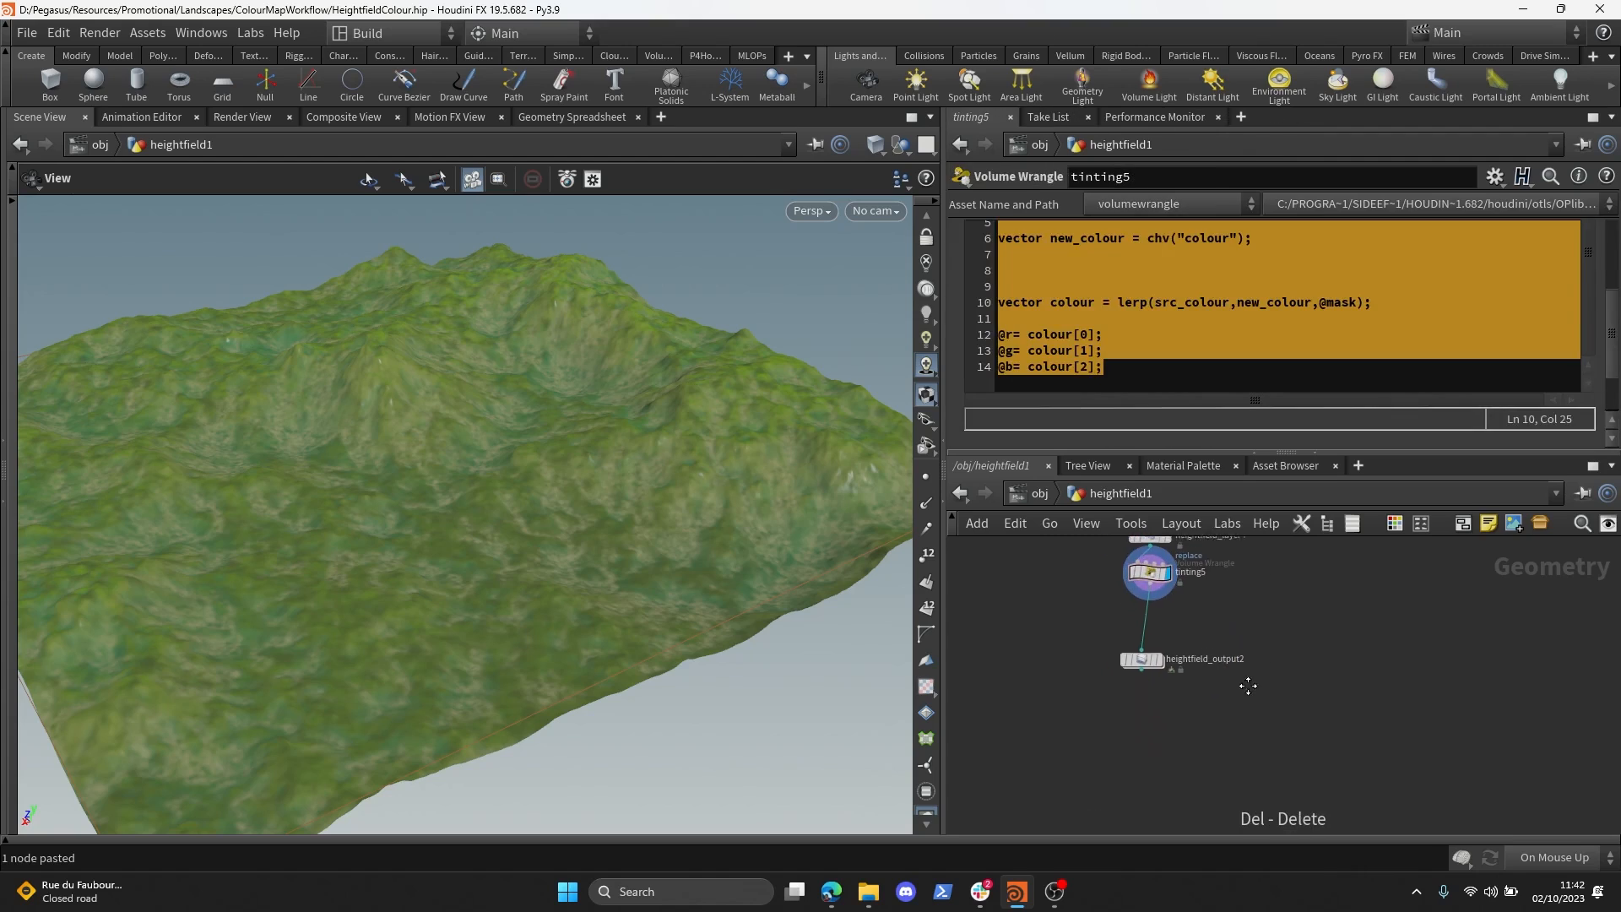
- Set the filename of heightfield_output2 to $HIP/heightfields/rgb_result.png and save the image to disk
{"action": "left_click", "coordinate": [1151, 665]}
{"action": "left_click_drag", "start_coordinate": [1151, 664], "coordinate": [1164, 638]}
{"action": "middle_click_drag", "start_coordinate": [1158, 672], "coordinate": [1139, 730]}
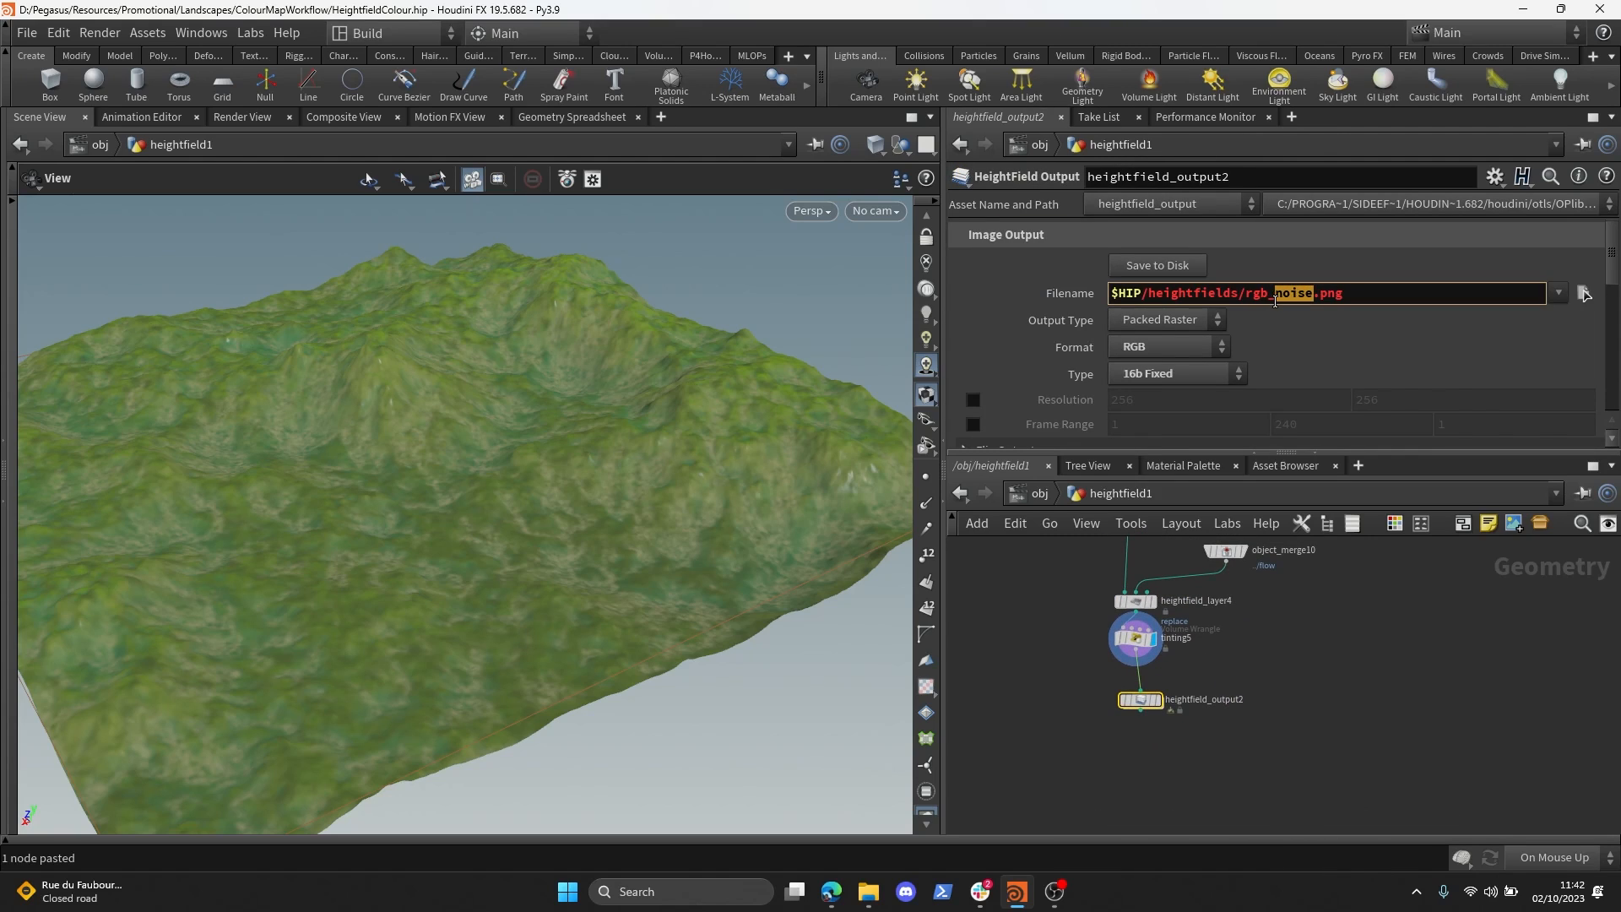
{"action": "left_click", "coordinate": [1286, 655]}
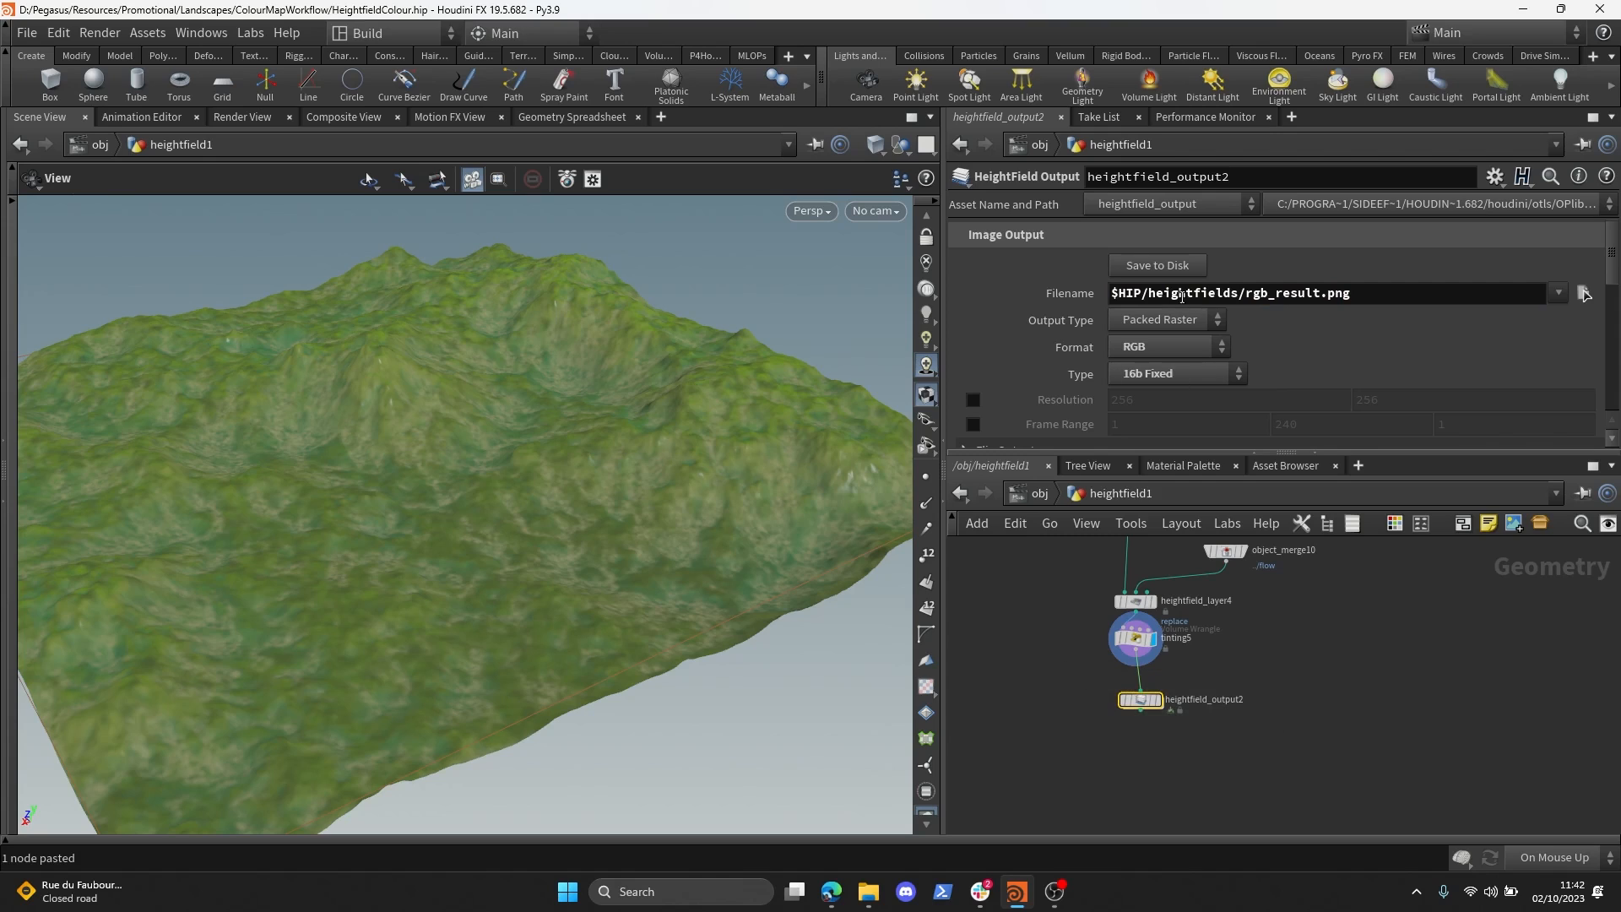
- Switch to File Explorer, inspect the exported rgb_result.png in the image viewer, and return to Houdini without choosing a file
{"action": "left_click", "coordinate": [1584, 293]}
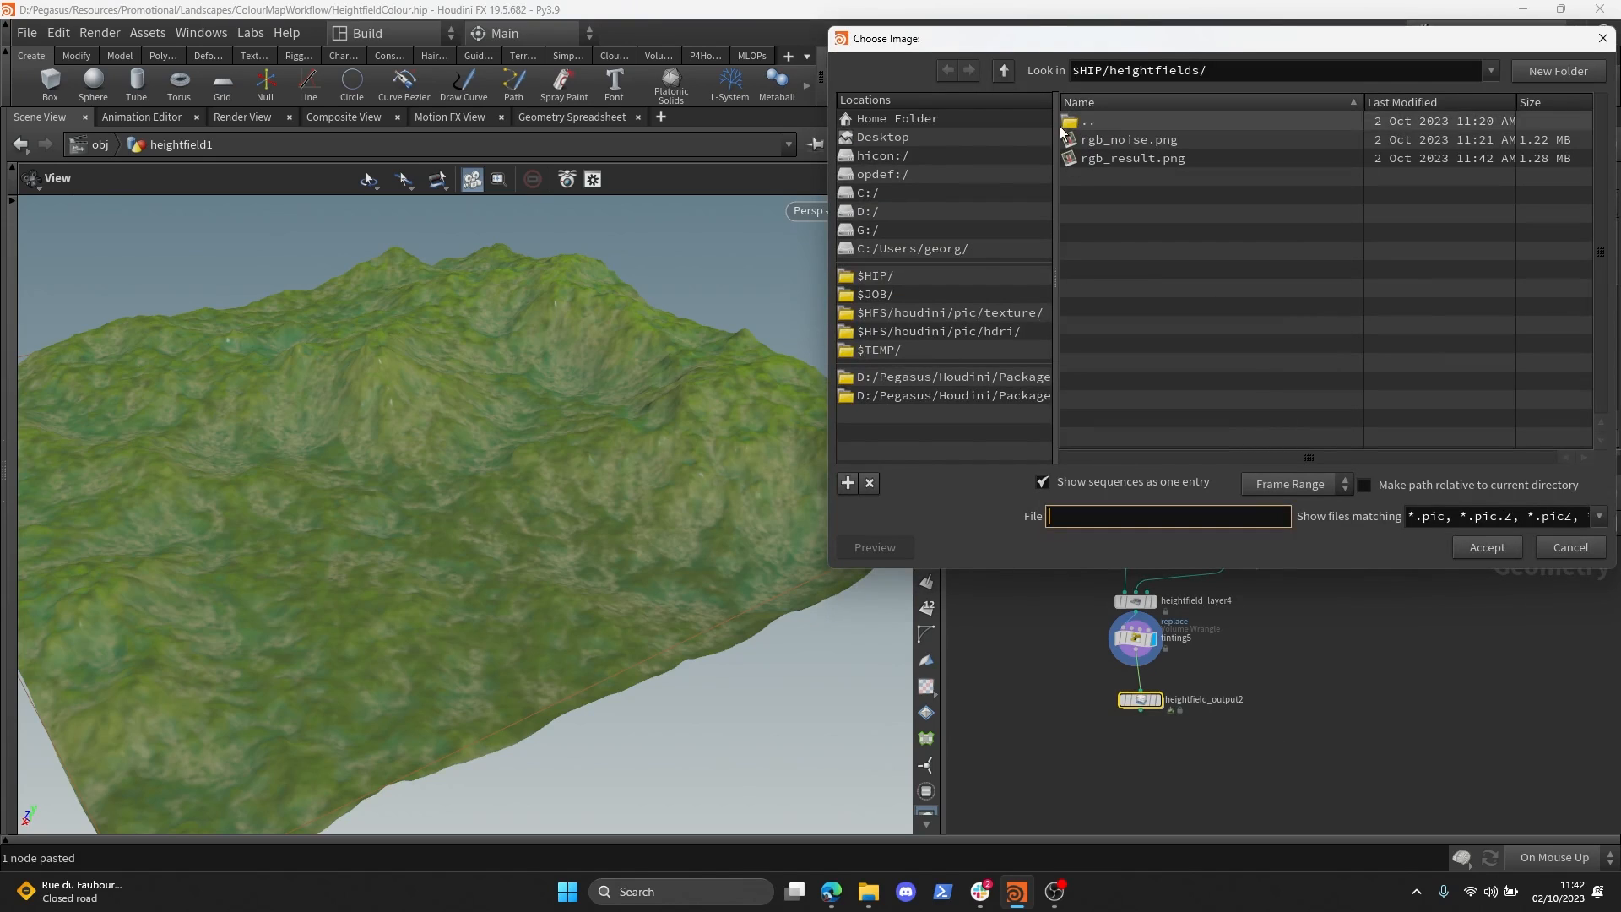
{"action": "left_click", "coordinate": [868, 891]}
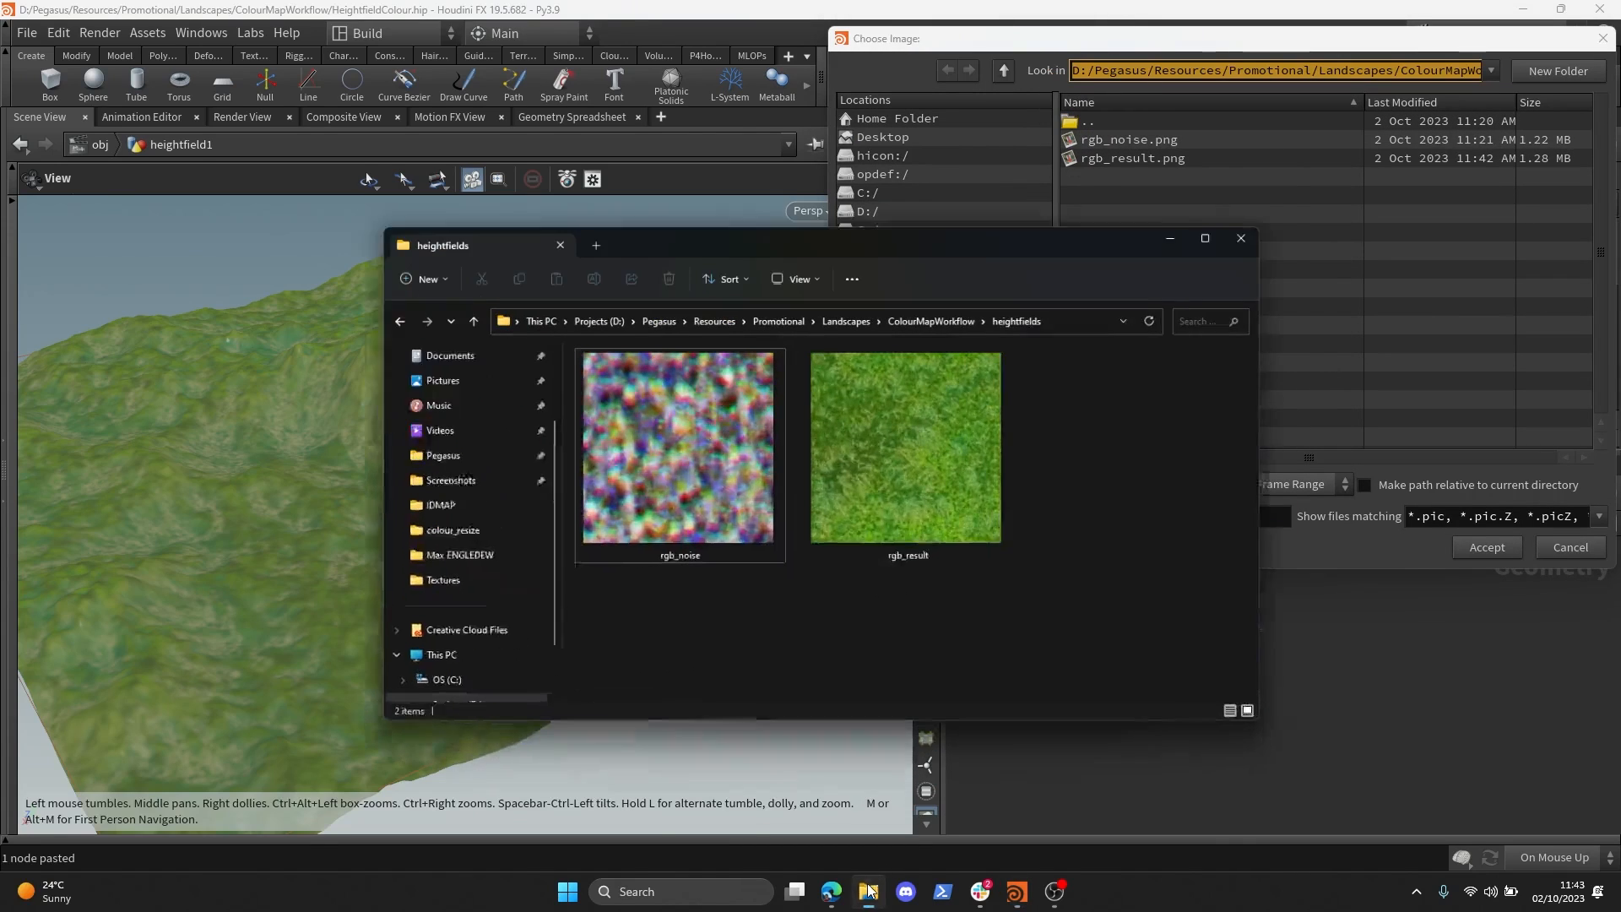
{"action": "left_click", "coordinate": [959, 467]}
{"action": "double_click", "coordinate": [959, 468]}
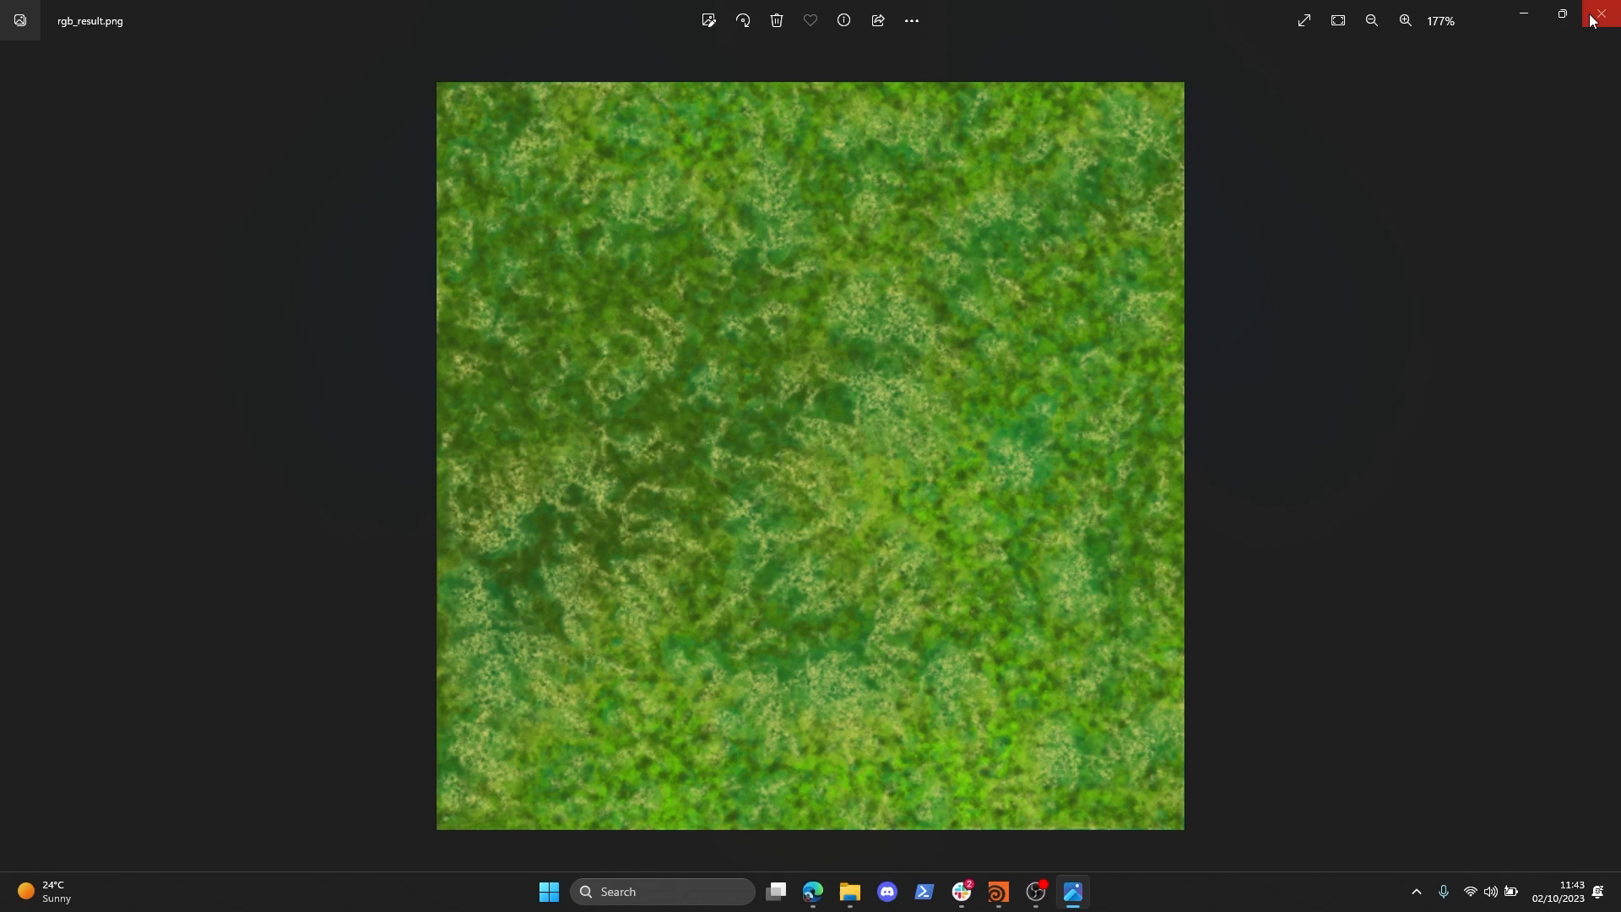
{"action": "scroll", "coordinate": [873, 413], "scroll_direction": "up", "scroll_amount": 2}
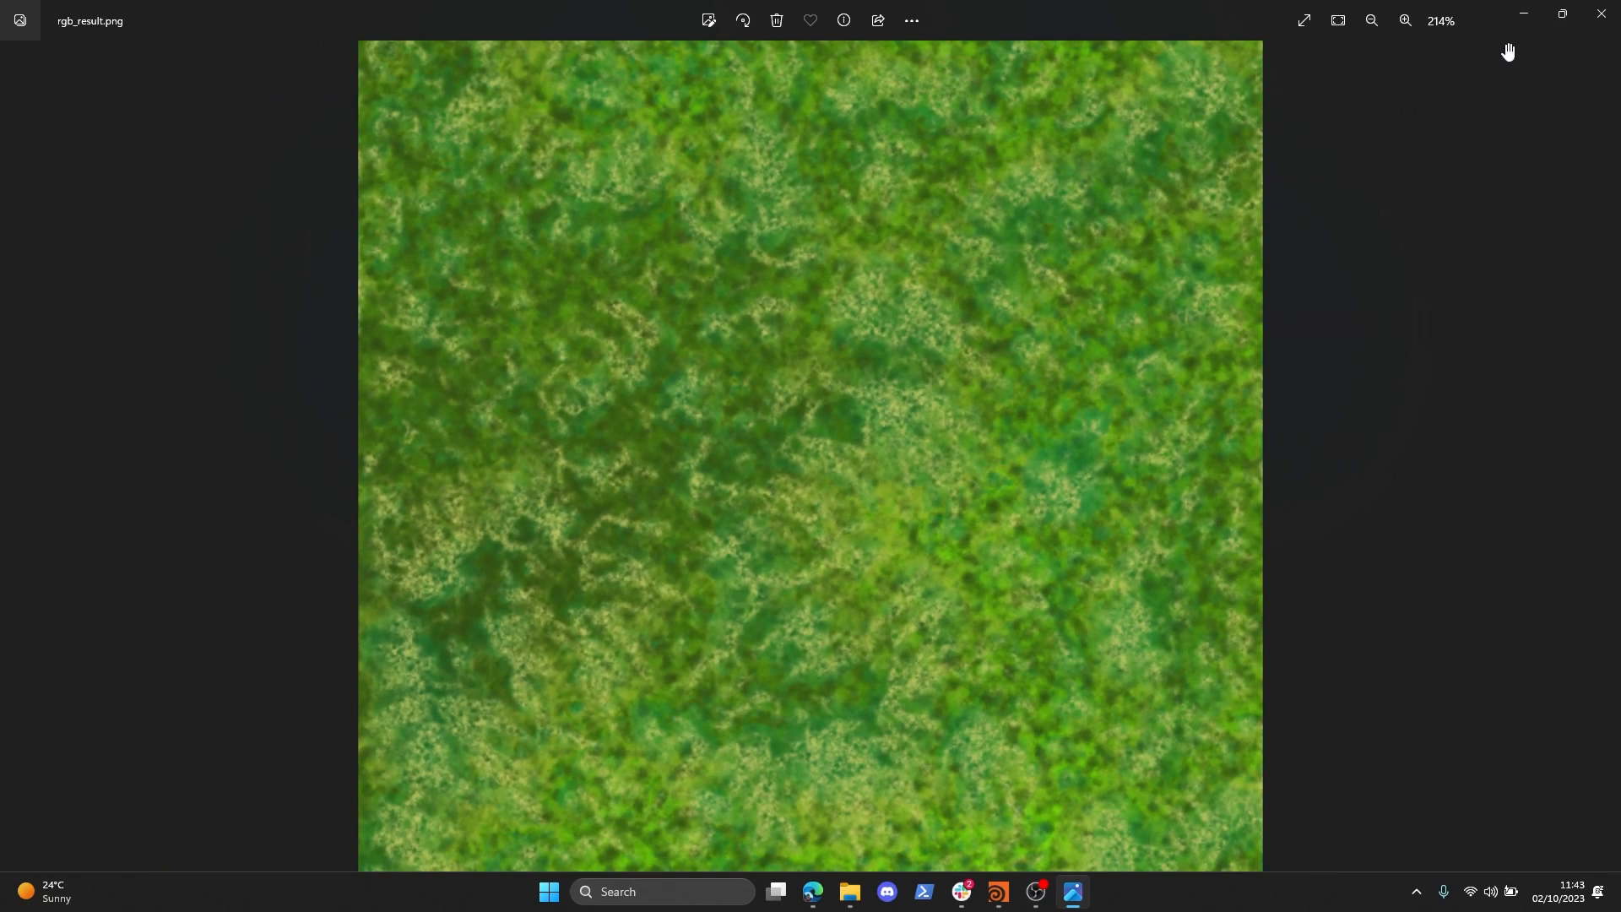
{"action": "left_click", "coordinate": [1524, 14]}
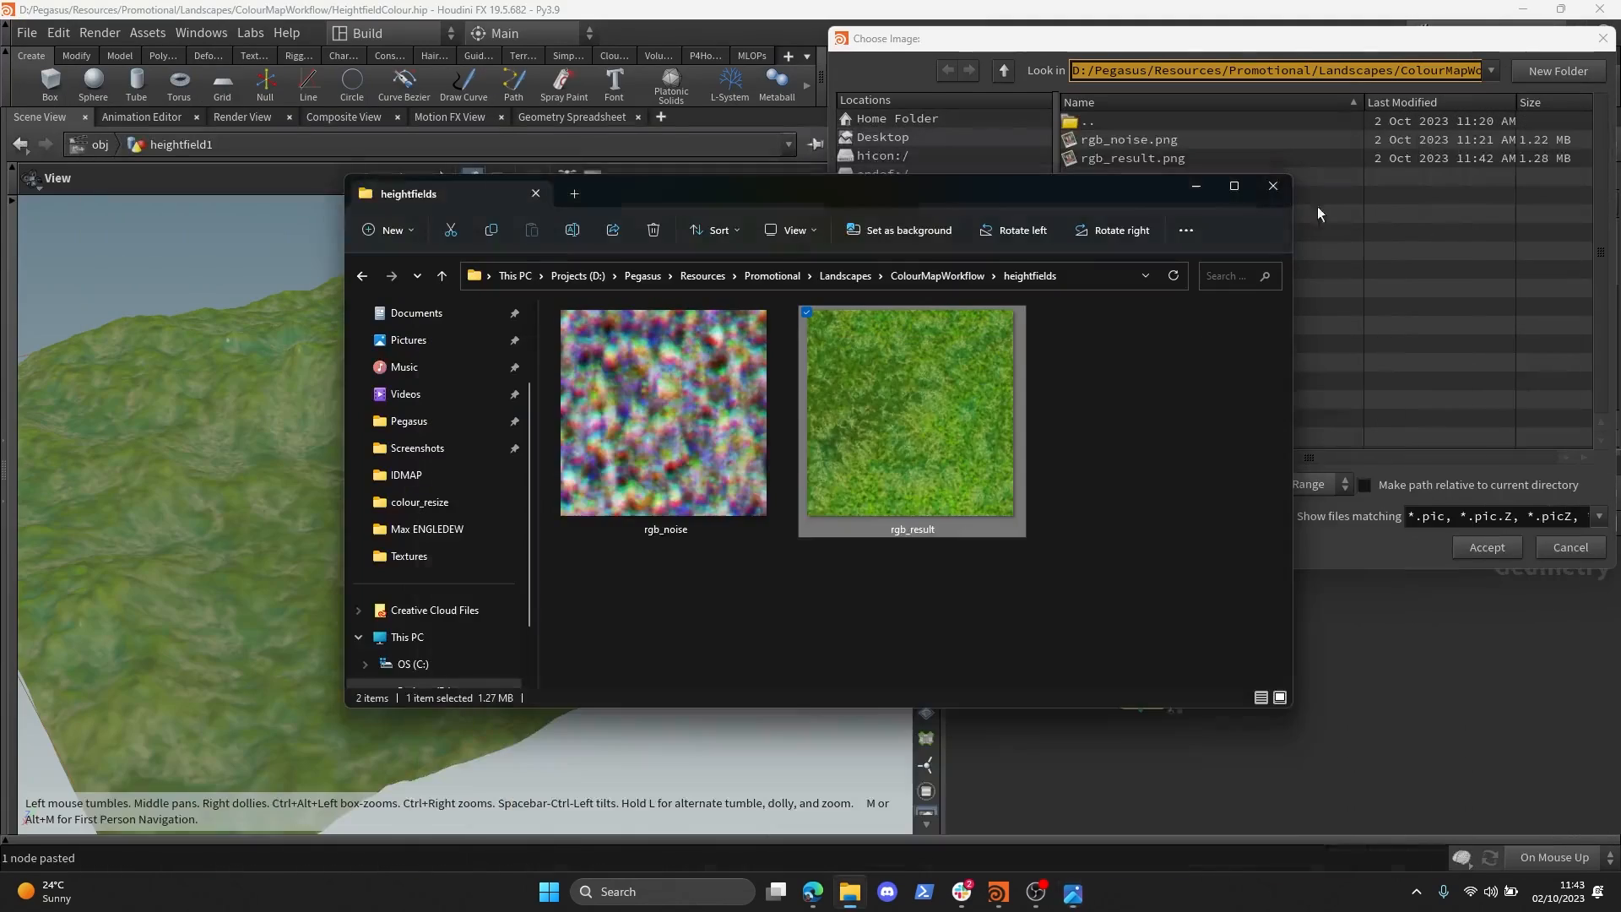
{"action": "left_click", "coordinate": [1211, 189]}
{"action": "left_click", "coordinate": [1559, 546]}
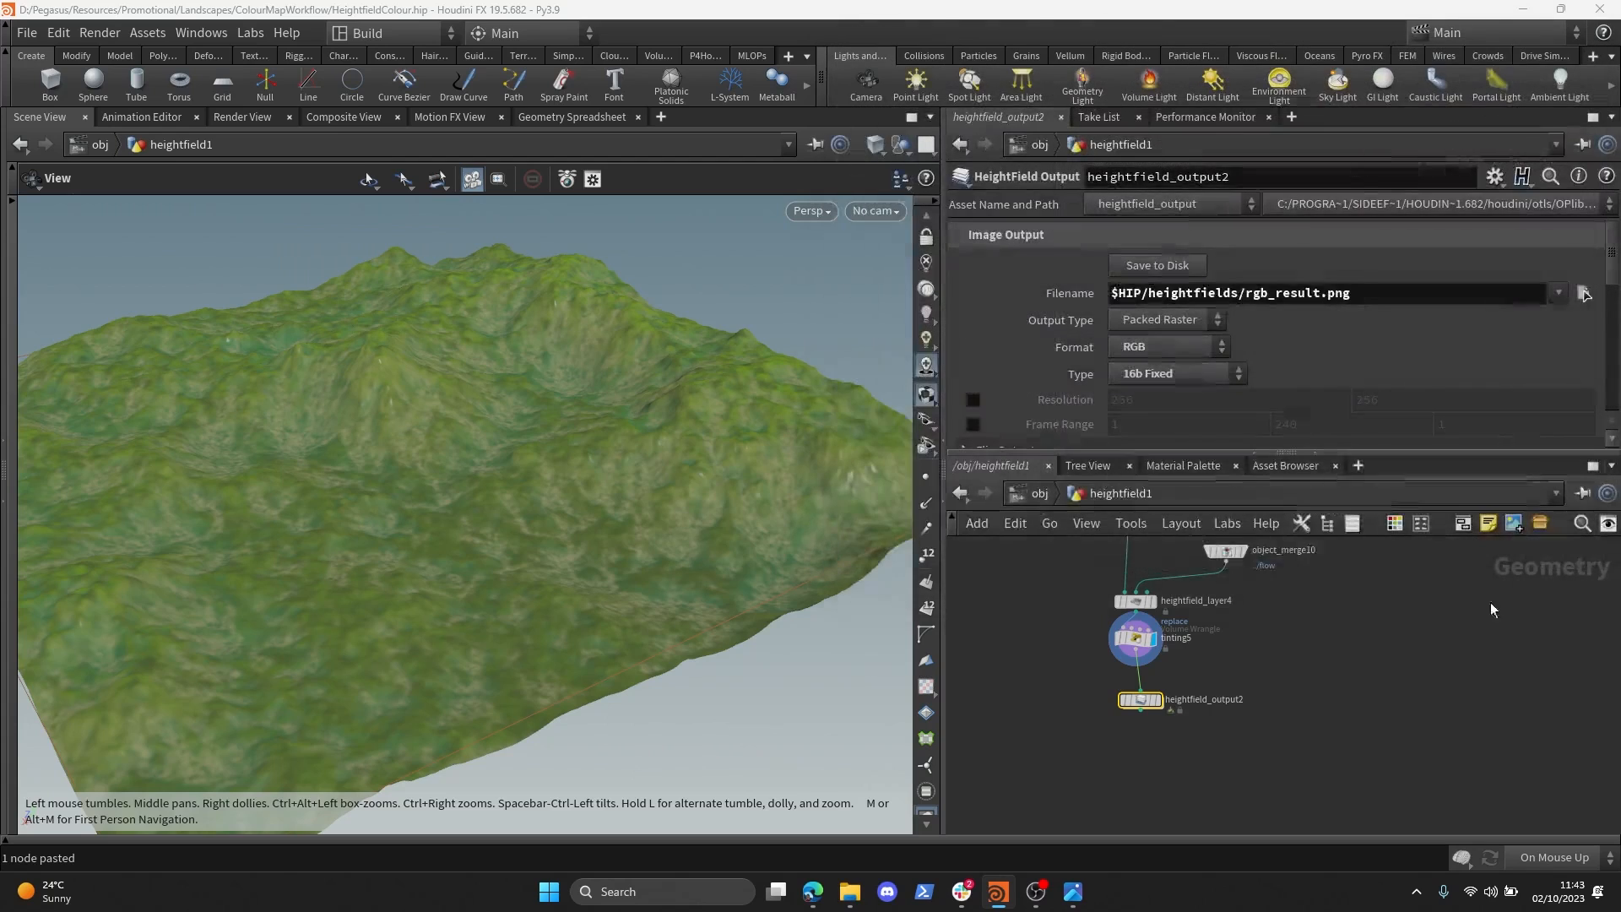
- Insert a Labs Quick Material node between volumewrangle1 and the Terrain_For_Texturing null
{"action": "scroll", "coordinate": [1289, 665], "scroll_direction": "up", "scroll_amount": 3}
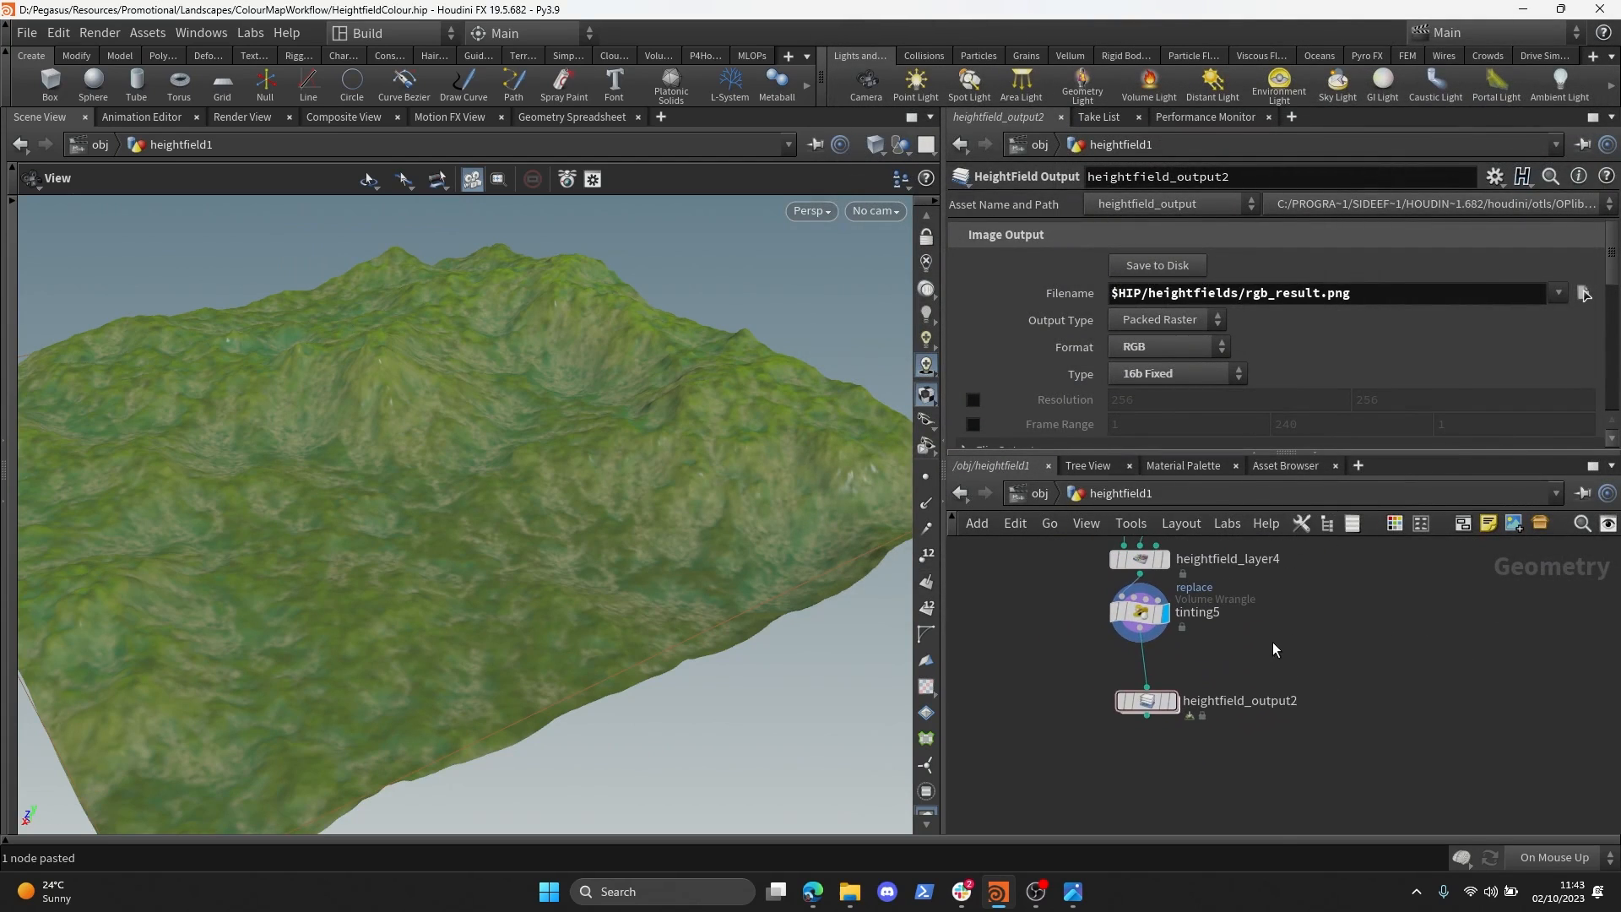
{"action": "key", "text": "Tab"}
{"action": "type", "text": "quick m"}
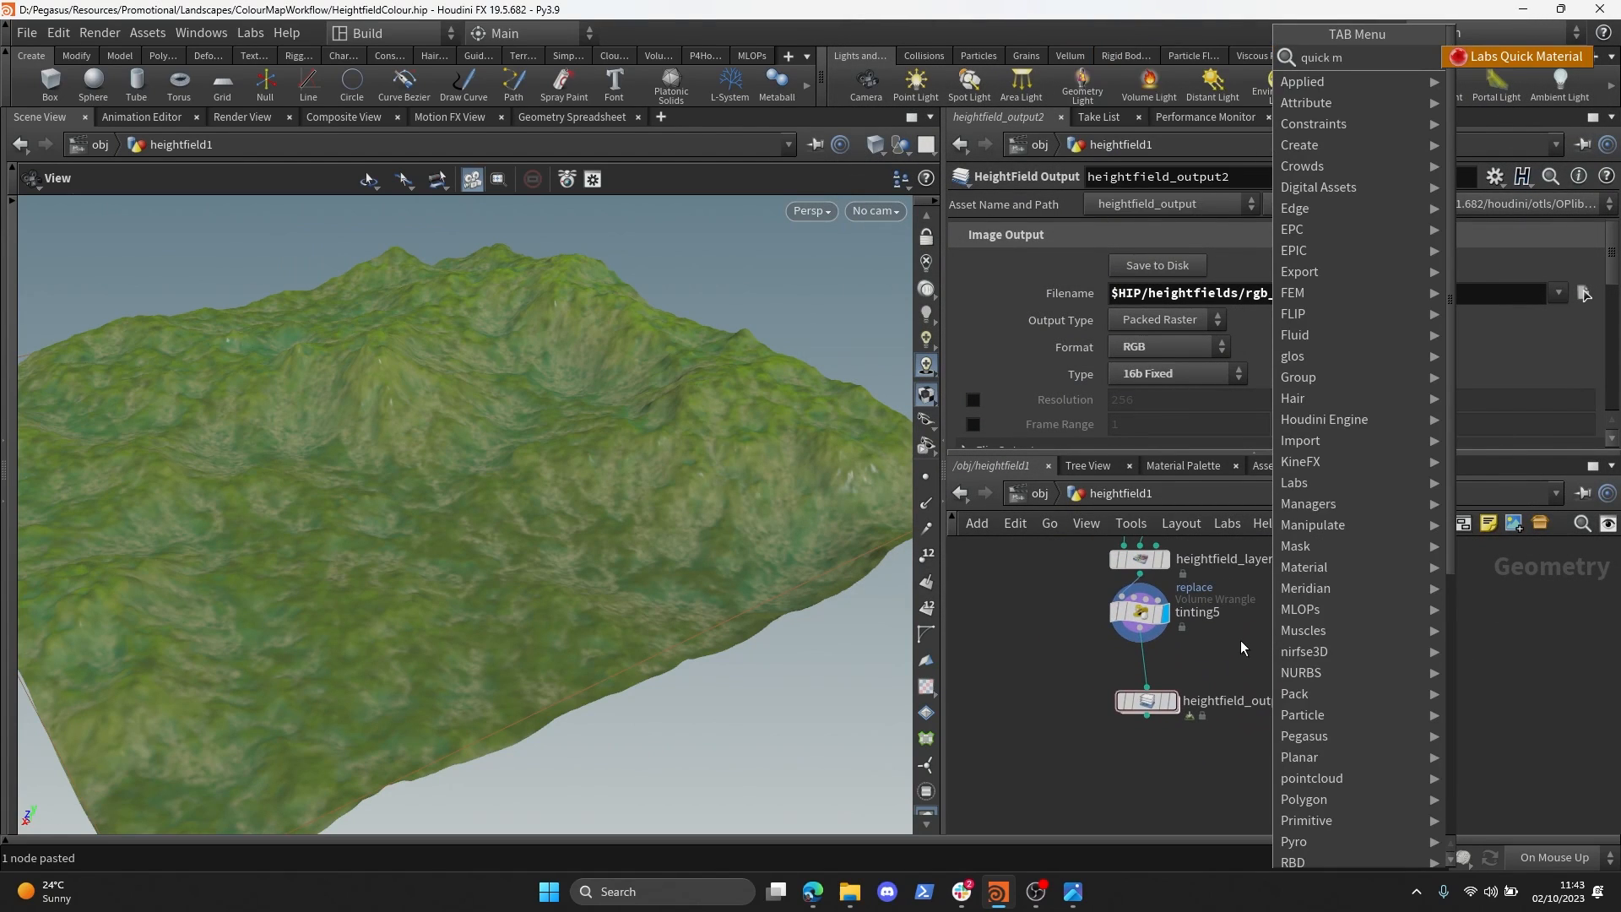
{"action": "key", "text": "Return"}
{"action": "scroll", "coordinate": [1244, 640], "scroll_direction": "down", "scroll_amount": 3}
{"action": "middle_click_drag", "start_coordinate": [1329, 553], "coordinate": [1301, 701]}
{"action": "middle_click_drag", "start_coordinate": [1246, 572], "coordinate": [1240, 733]}
{"action": "scroll", "coordinate": [1249, 667], "scroll_direction": "down", "scroll_amount": 5}
{"action": "middle_click_drag", "start_coordinate": [1242, 623], "coordinate": [1239, 724]}
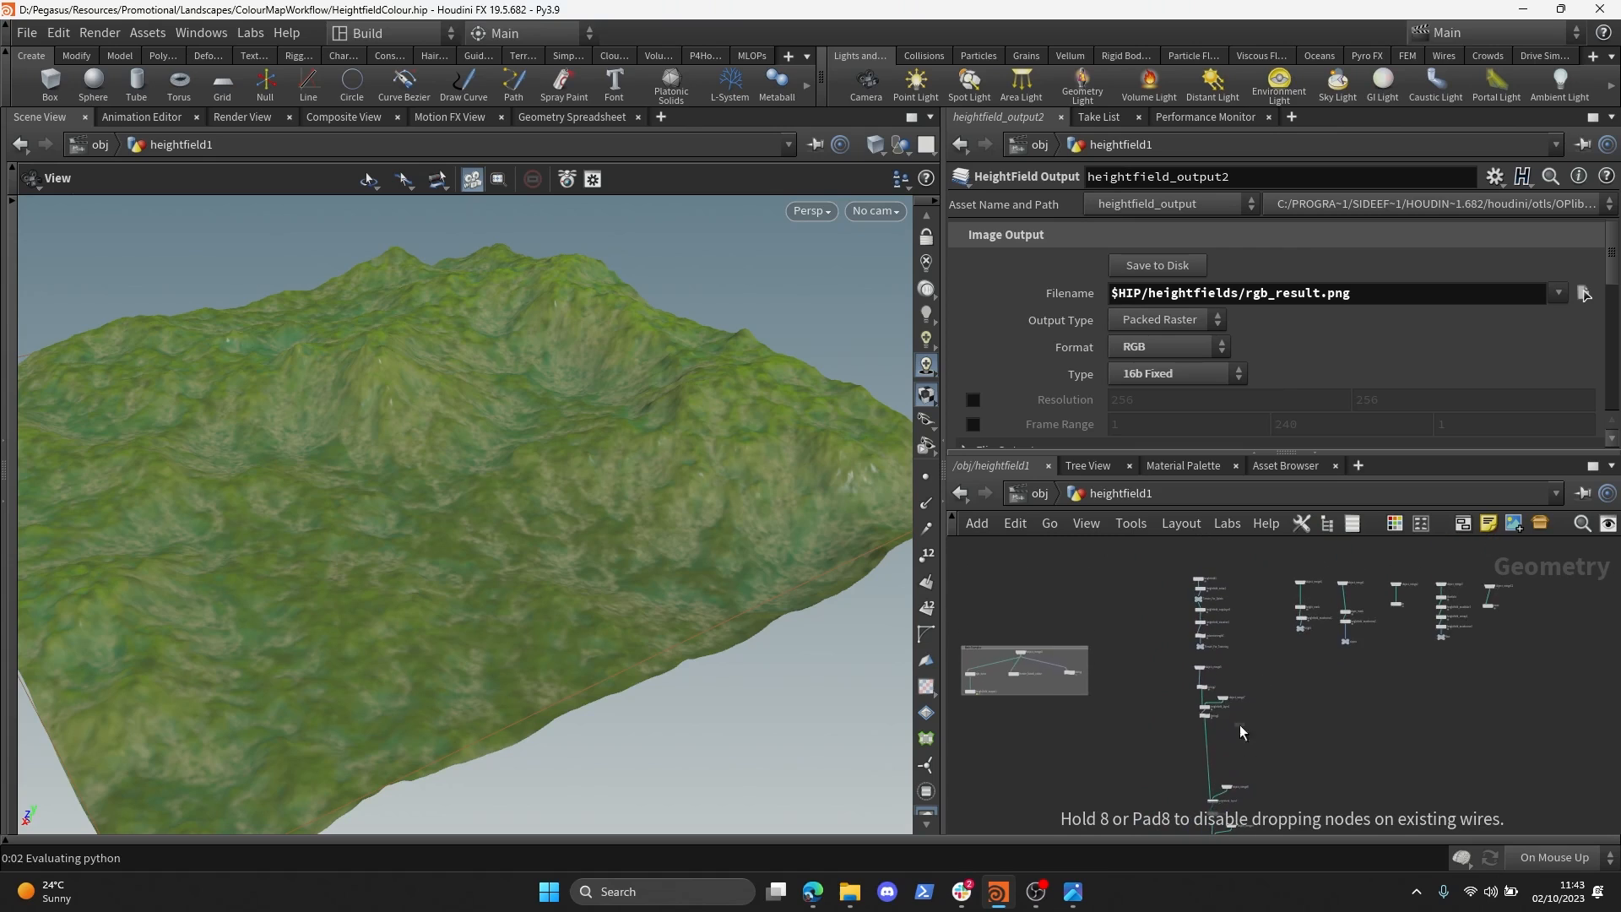
{"action": "scroll", "coordinate": [1224, 701], "scroll_direction": "up", "scroll_amount": 4}
{"action": "left_click", "coordinate": [1212, 625]}
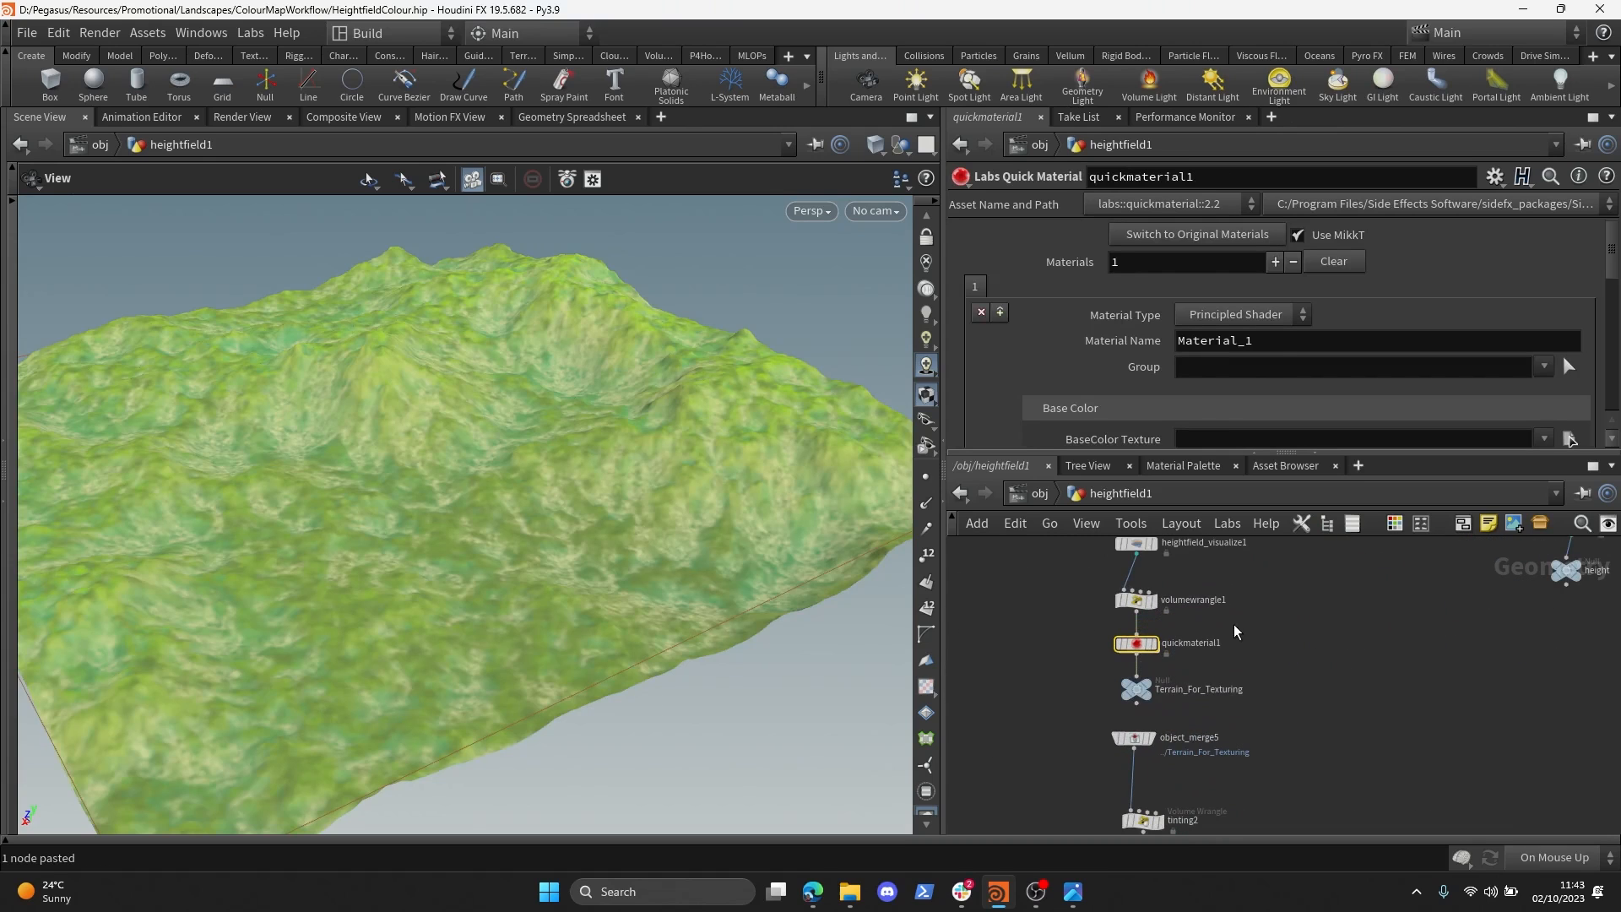
{"action": "left_click_drag", "start_coordinate": [635, 506], "coordinate": [705, 574]}
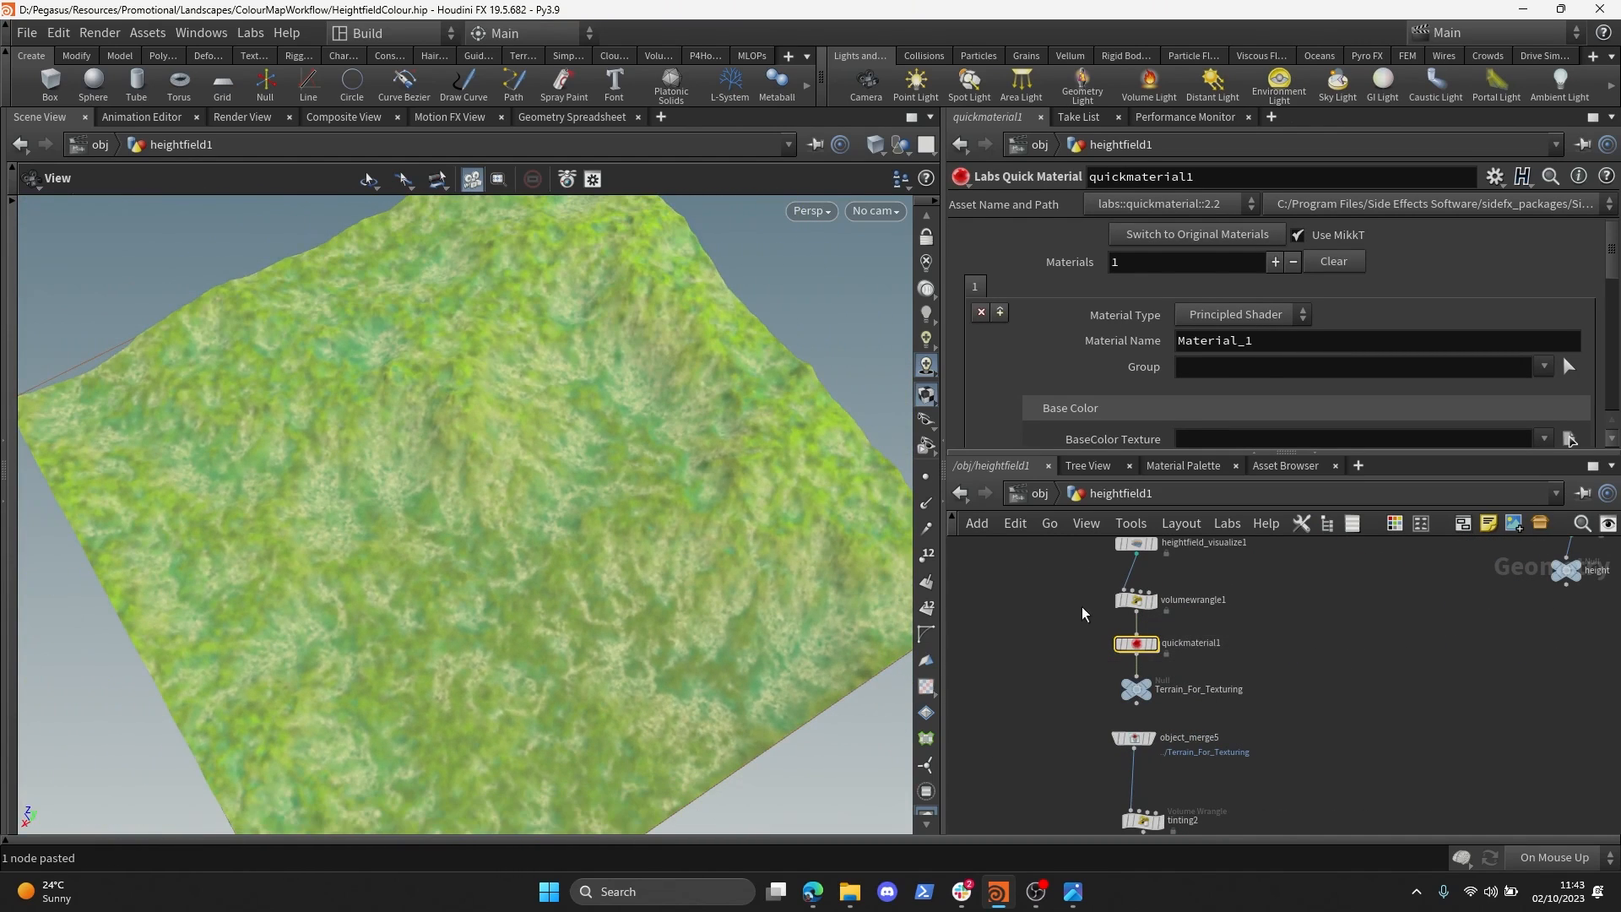
- Enlarge the parameter area to expose the Base Color, Opacity and Normal settings of quickmaterial1
{"action": "scroll", "coordinate": [1131, 369], "scroll_direction": "down", "scroll_amount": 2}
{"action": "left_click_drag", "start_coordinate": [1194, 452], "coordinate": [1201, 591]}
{"action": "middle_click_drag", "start_coordinate": [1232, 705], "coordinate": [1253, 773]}
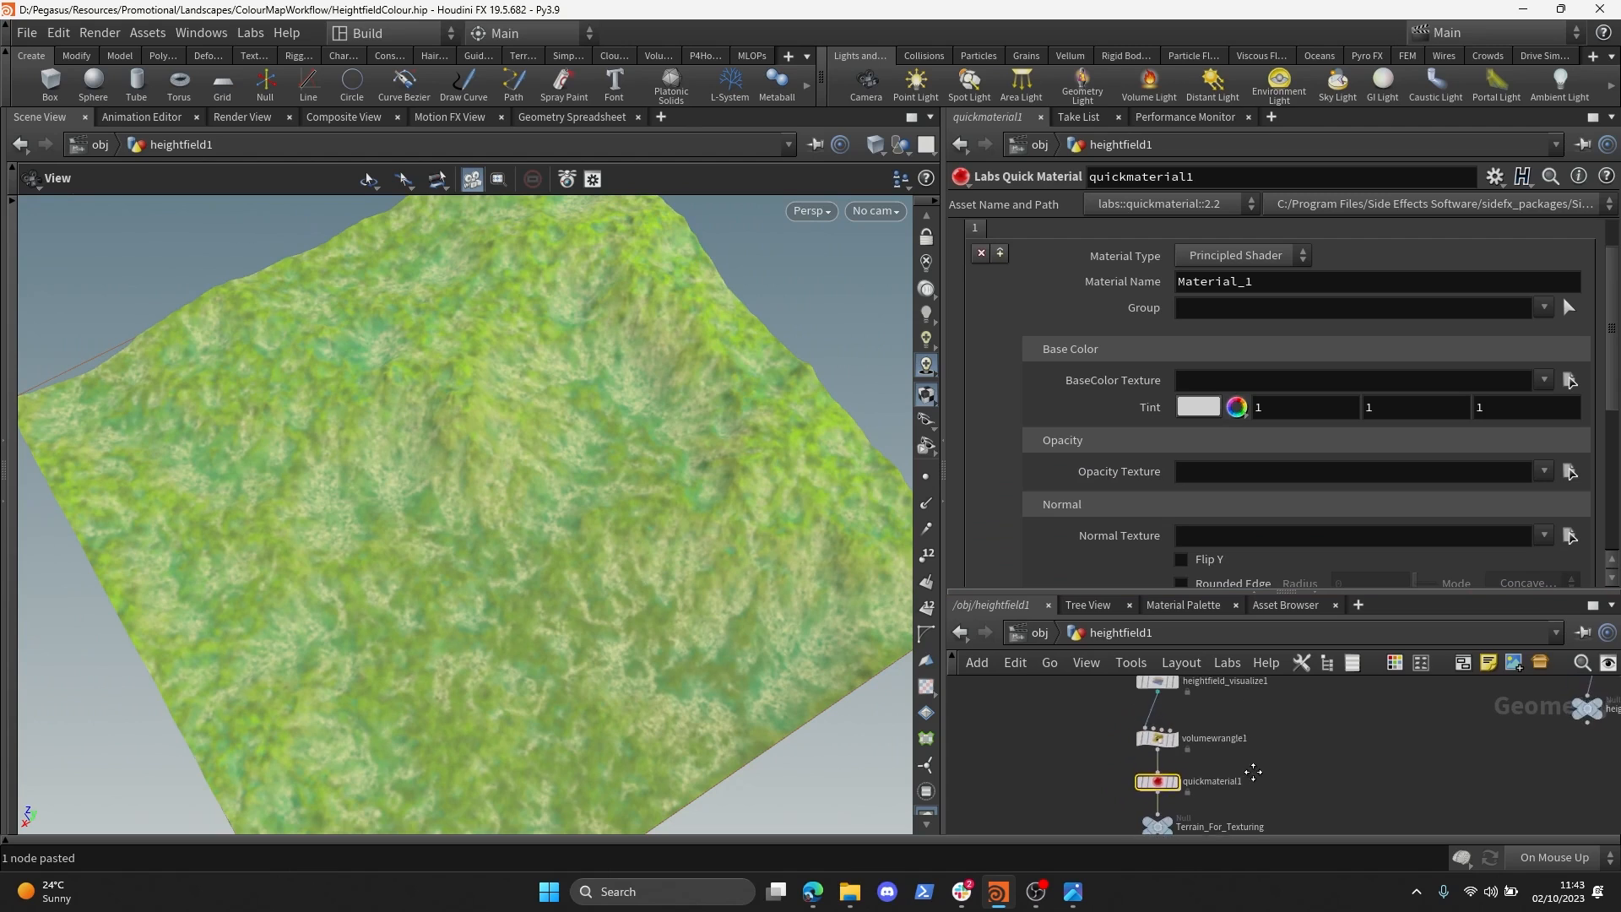
- Display volumewrangle1 and heightfield_copylayer1 in turn to compare how the terrain is shaded upstream of quickmaterial1
{"action": "left_click", "coordinate": [1173, 739]}
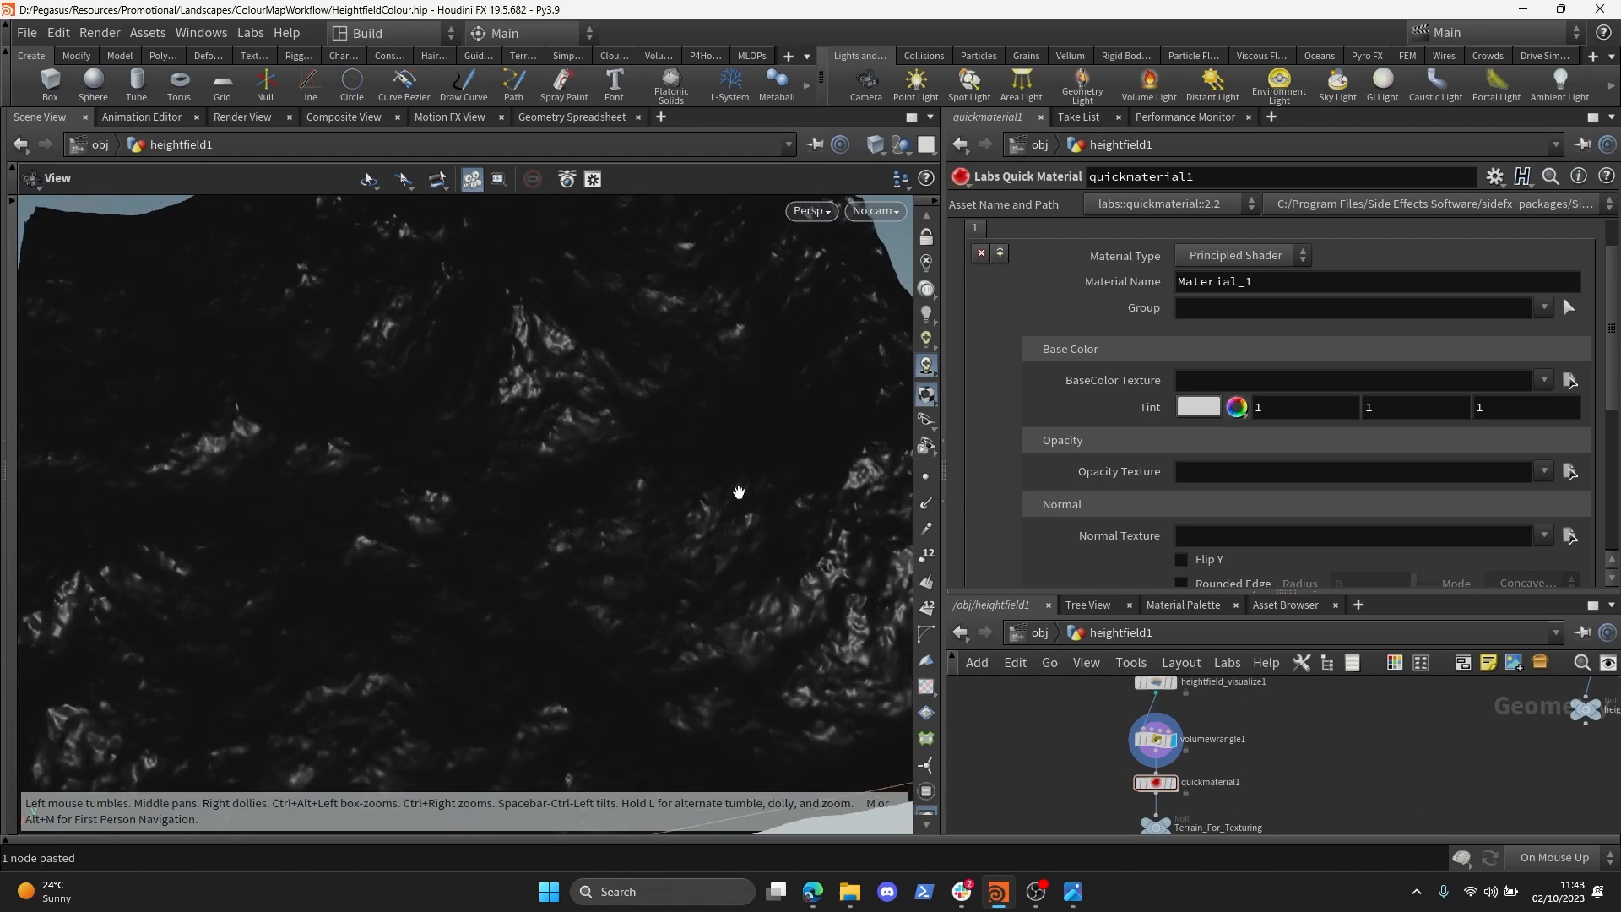
{"action": "left_click_drag", "start_coordinate": [739, 492], "coordinate": [760, 423]}
{"action": "middle_click_drag", "start_coordinate": [1282, 689], "coordinate": [1253, 802]}
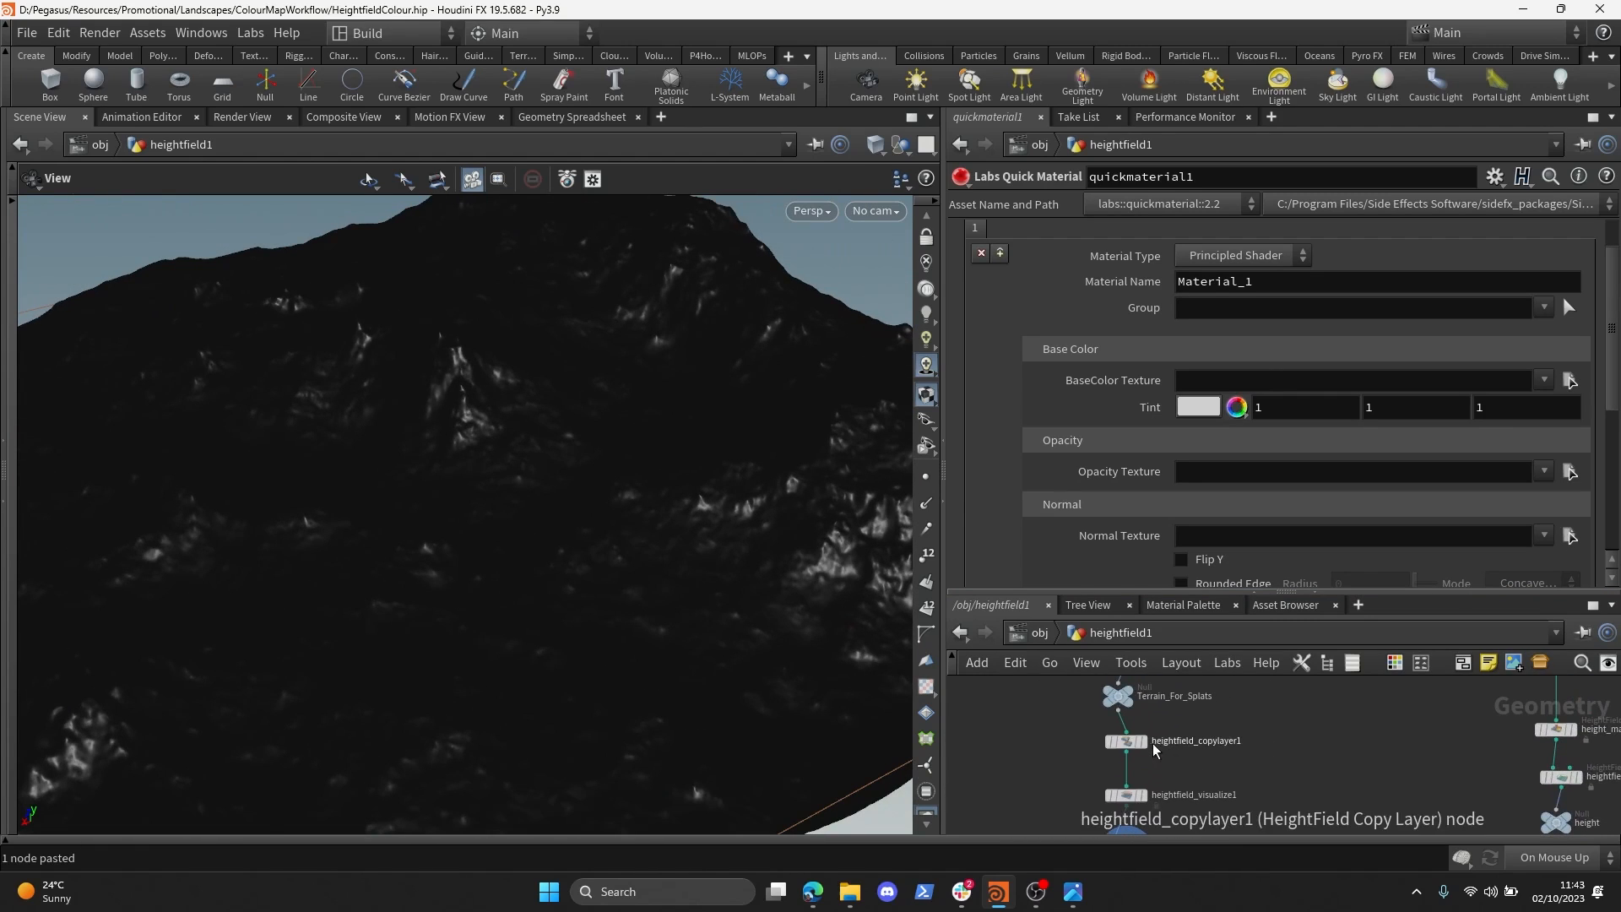
{"action": "left_click", "coordinate": [1144, 742]}
{"action": "left_click_drag", "start_coordinate": [598, 522], "coordinate": [786, 439]}
{"action": "middle_click_drag", "start_coordinate": [1246, 827], "coordinate": [1254, 724]}
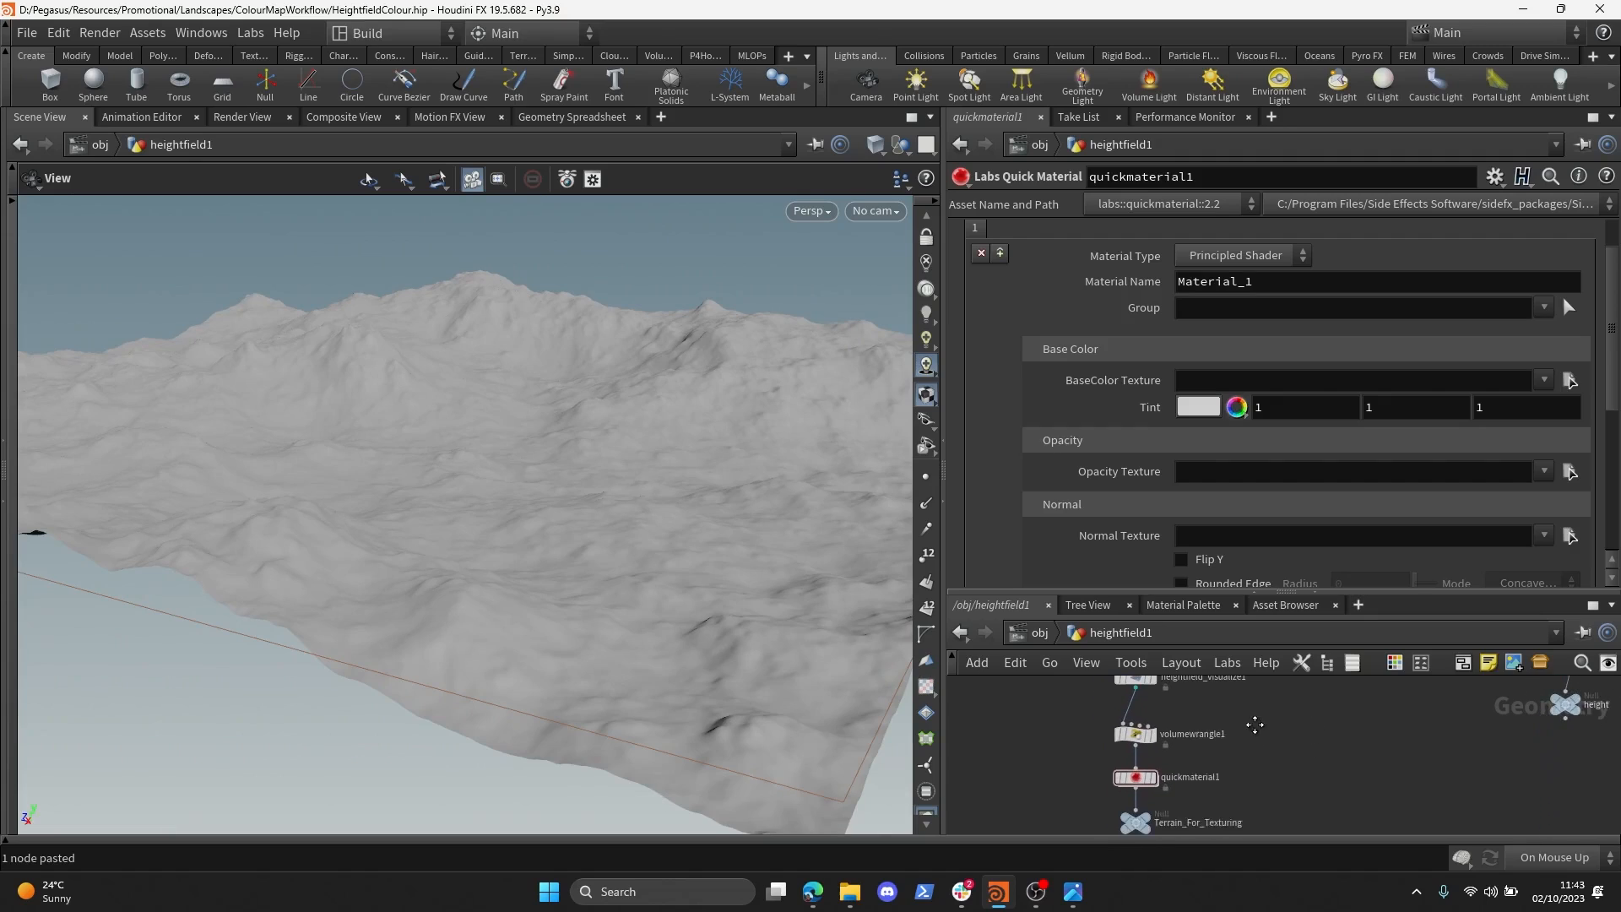
- Move the Quick Material node between heightfield_copylayer1 and heightfield_visualize1, dismiss the paste warning and display its result on the terrain
{"action": "left_click", "coordinate": [1141, 713]}
{"action": "key", "text": "ctrl+c"}
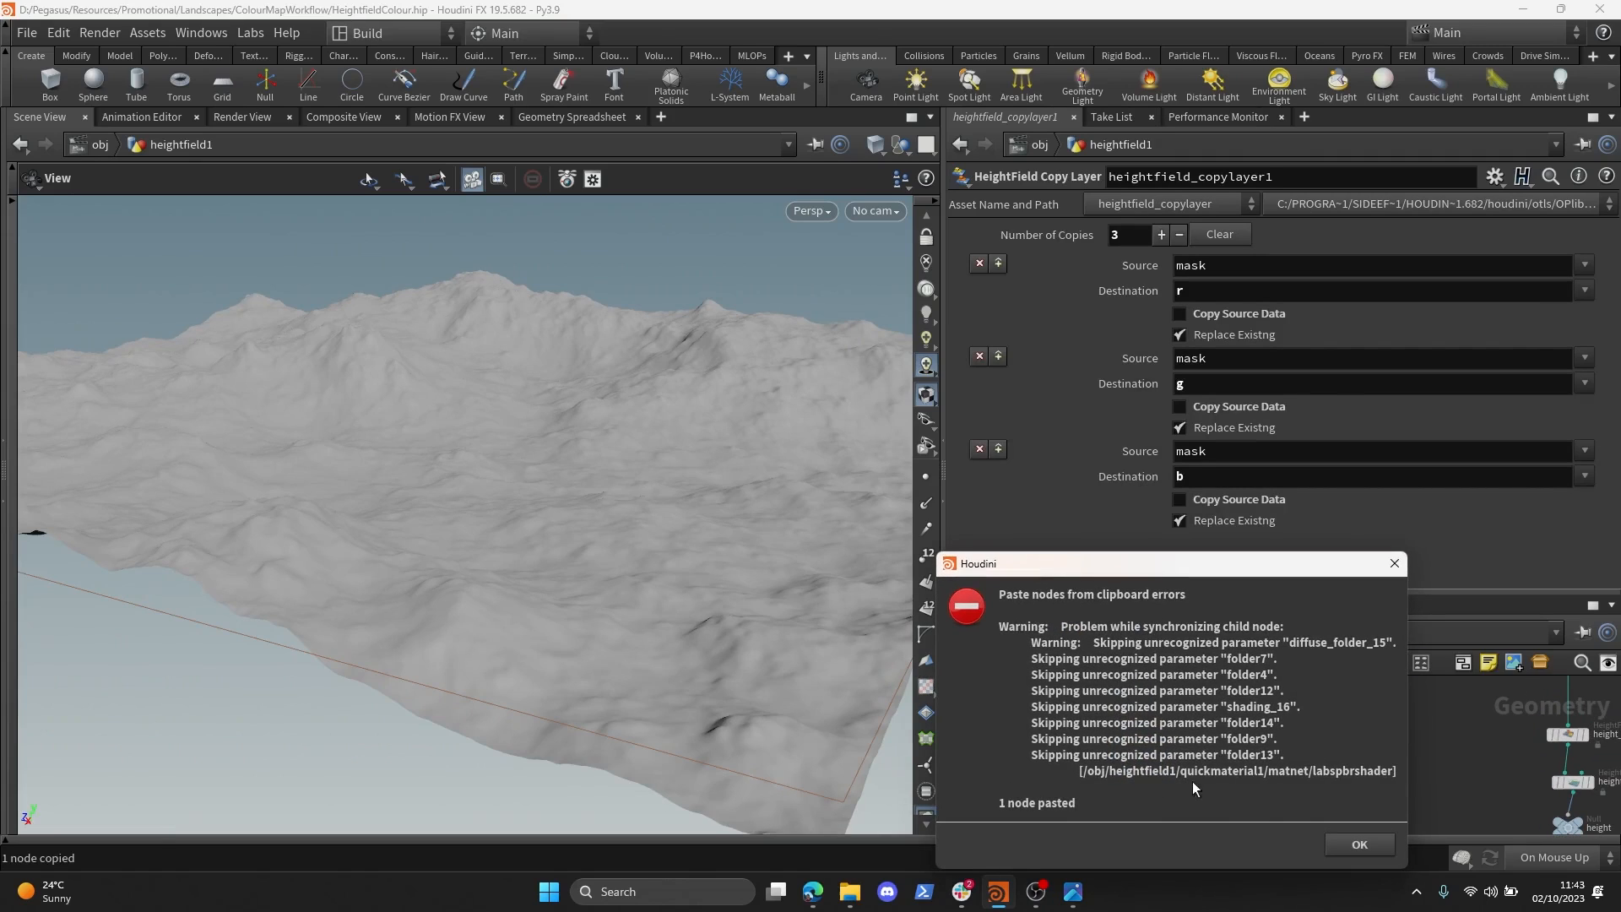
{"action": "left_click", "coordinate": [1360, 845]}
{"action": "left_click", "coordinate": [1272, 716]}
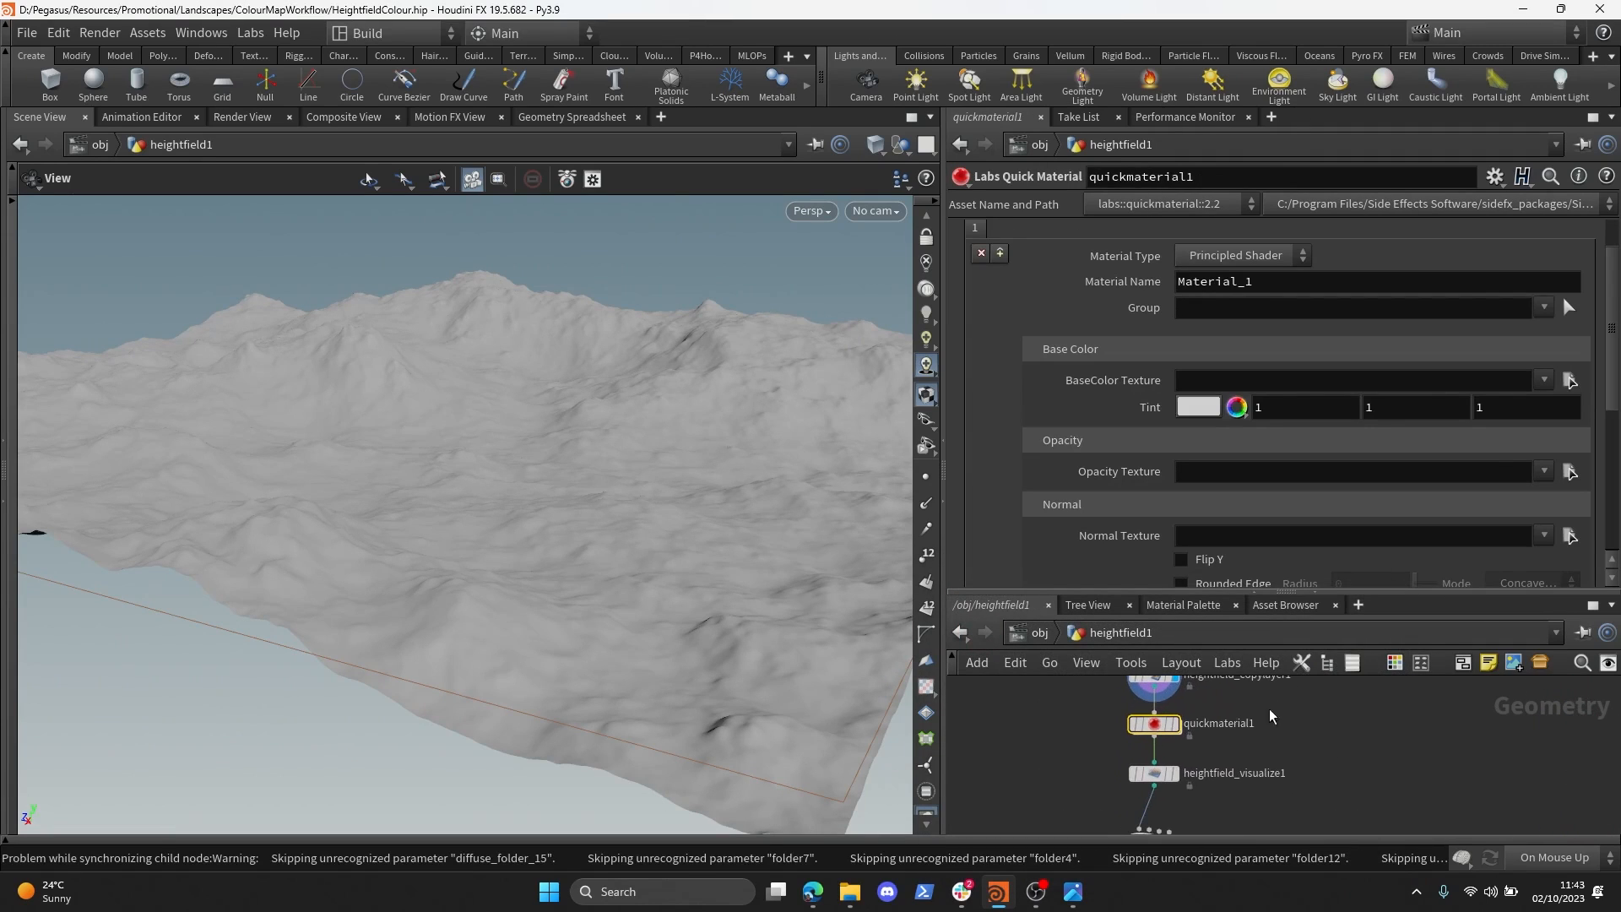
{"action": "left_click", "coordinate": [1173, 724]}
{"action": "left_click_drag", "start_coordinate": [630, 449], "coordinate": [482, 610]}
{"action": "middle_click_drag", "start_coordinate": [1258, 738], "coordinate": [1223, 771]}
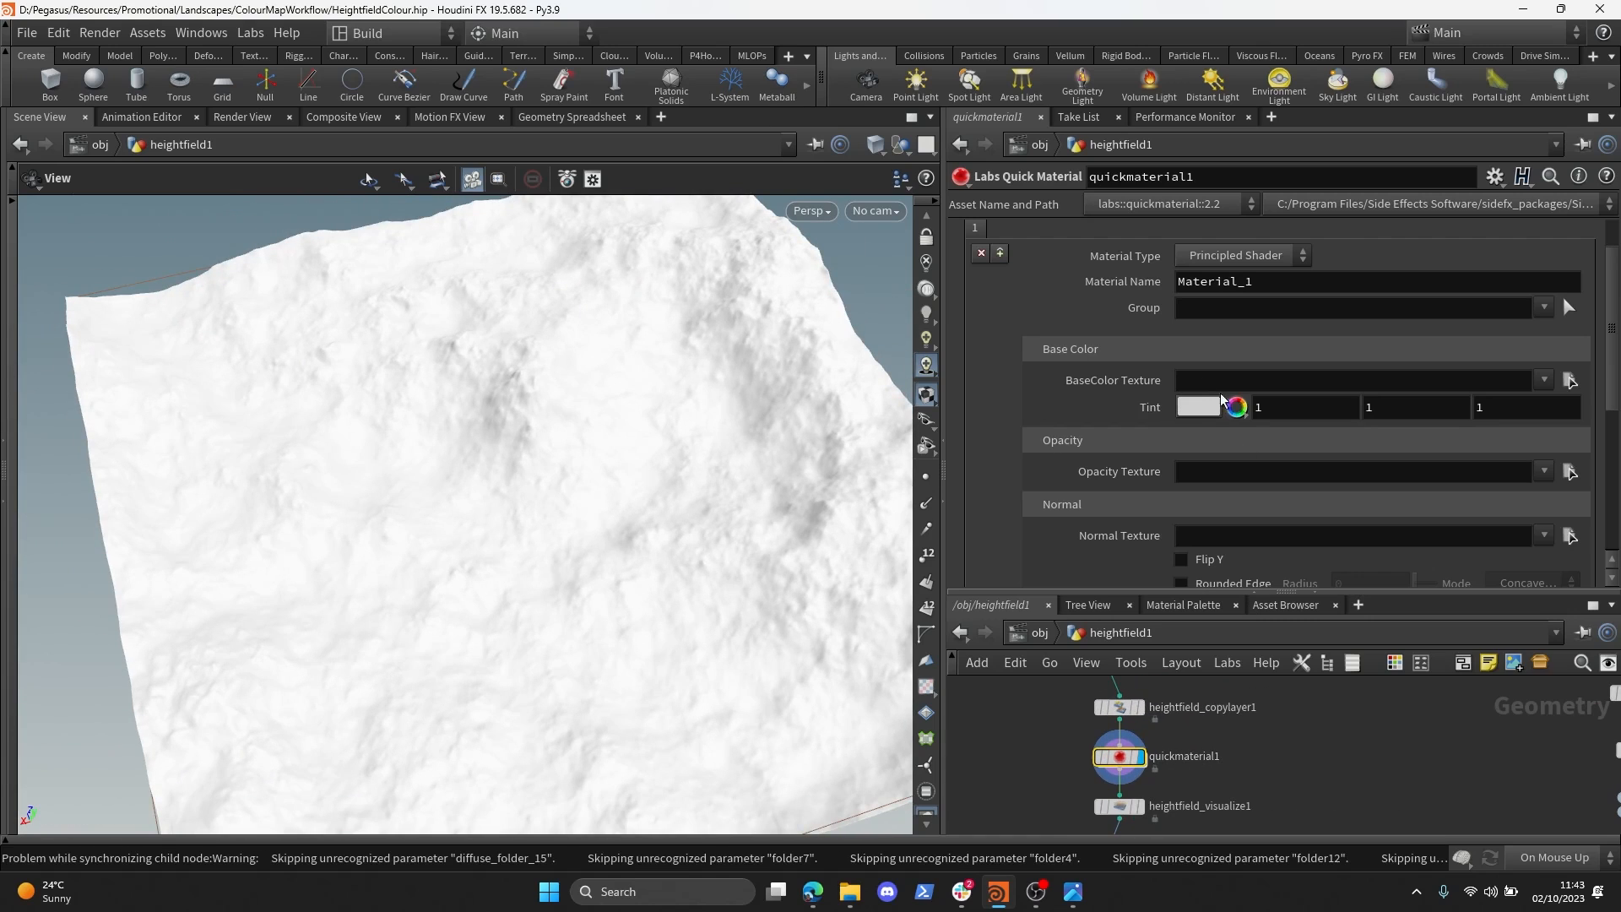
- Display the tinted terrain from tinting5 at the end of the network and bring up the settings of heightfield_output2
{"action": "left_click_drag", "start_coordinate": [1057, 766], "coordinate": [1056, 764]}
{"action": "scroll", "coordinate": [1300, 732], "scroll_direction": "down", "scroll_amount": 5}
{"action": "middle_click_drag", "start_coordinate": [1305, 815], "coordinate": [1266, 539]}
{"action": "key", "text": "shift+b"}
{"action": "scroll", "coordinate": [1173, 647], "scroll_direction": "up", "scroll_amount": 5}
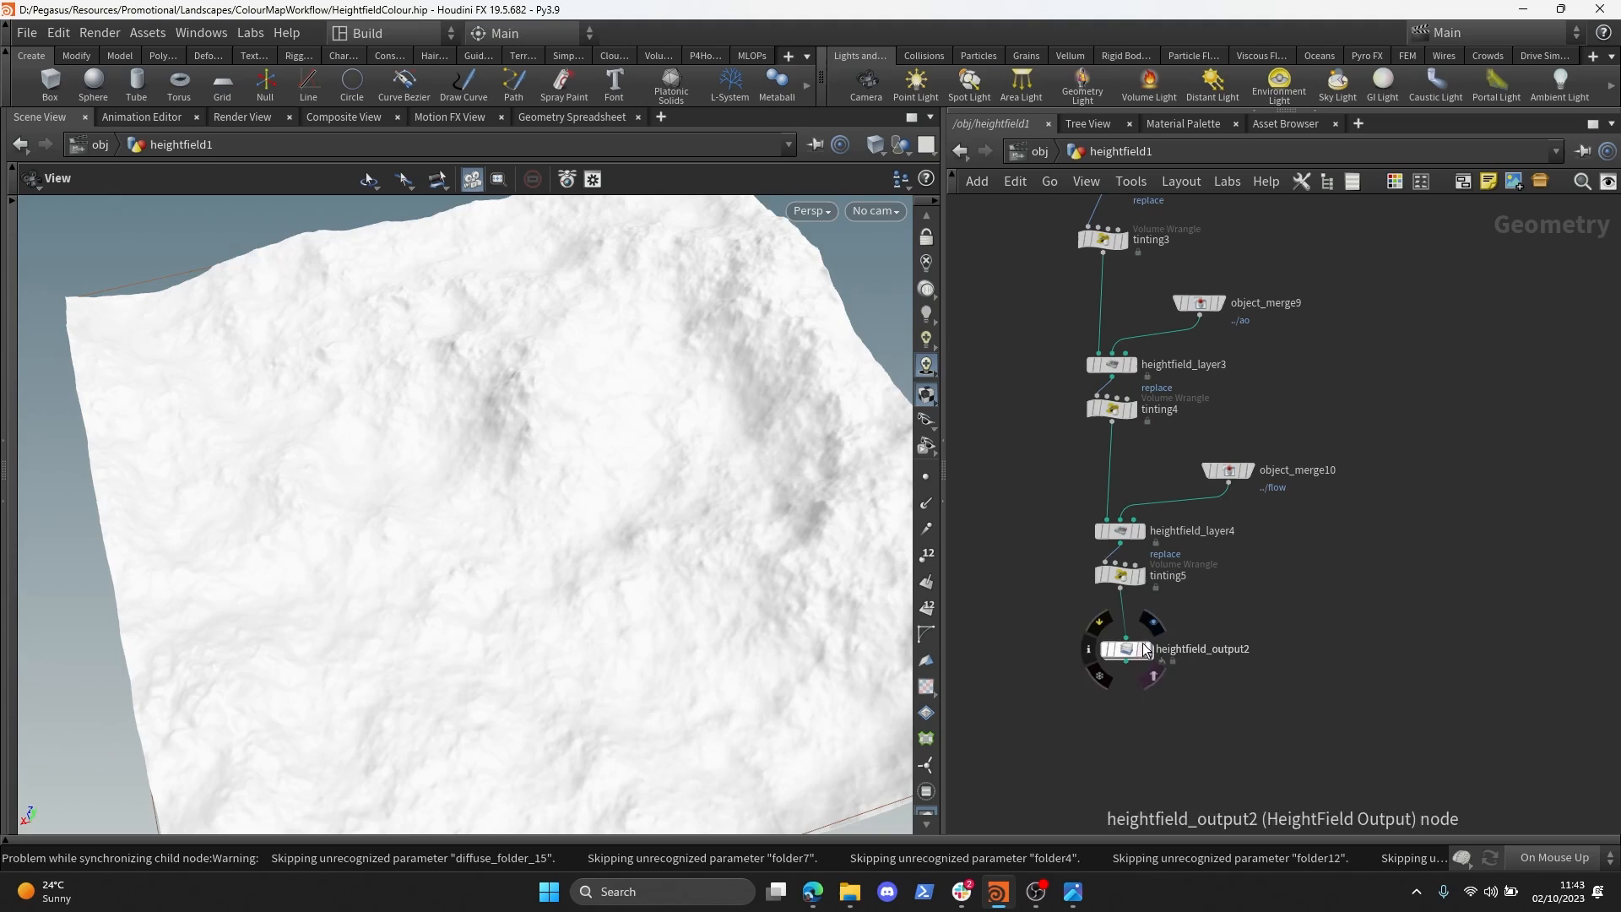
{"action": "left_click", "coordinate": [1142, 575]}
{"action": "left_click_drag", "start_coordinate": [418, 459], "coordinate": [588, 542]}
{"action": "left_click_drag", "start_coordinate": [1248, 629], "coordinate": [1073, 686]}
{"action": "key", "text": "shift+b"}
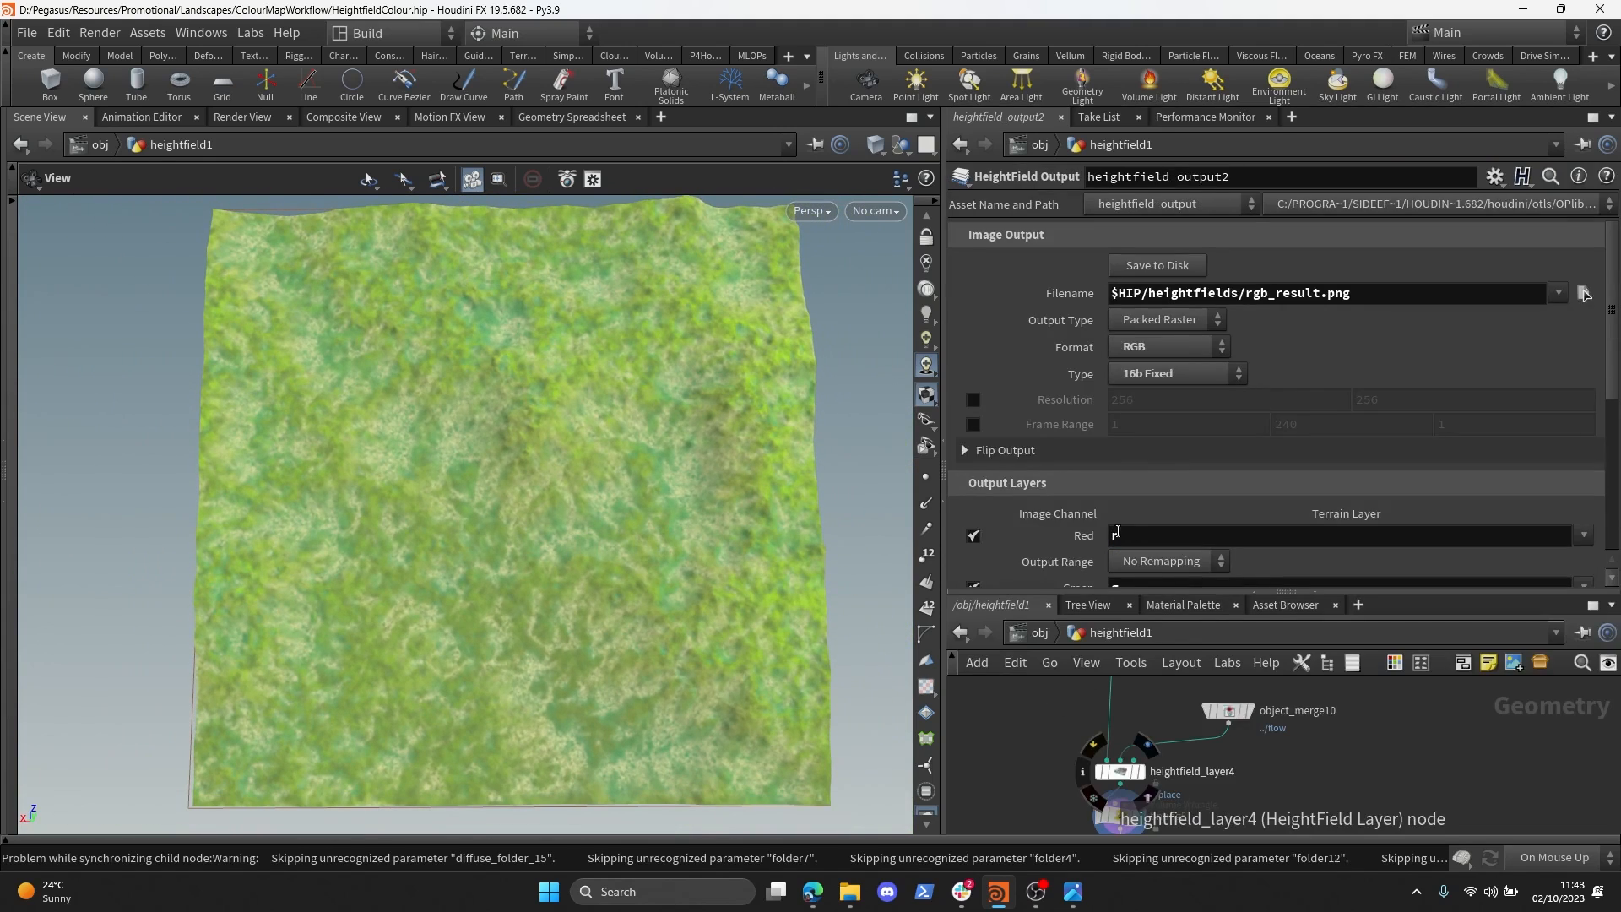
- Examine the tinted terrain from several angles and trace the tinting chain up to Terrain_For_Texturing
{"action": "left_click_drag", "start_coordinate": [701, 473], "coordinate": [675, 453]}
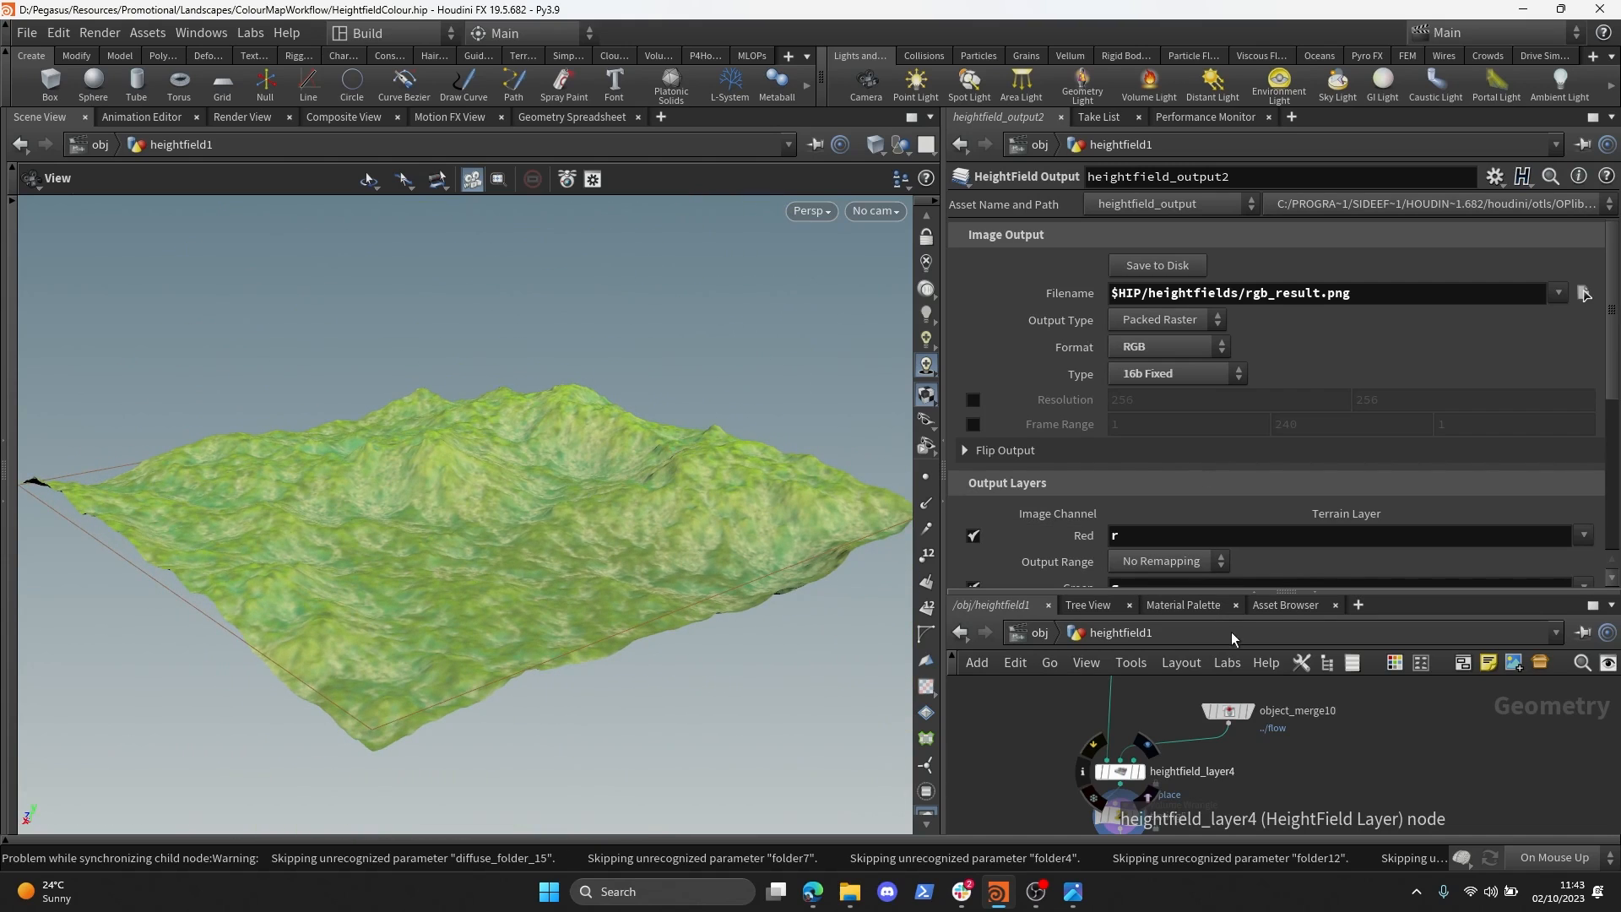
{"action": "scroll", "coordinate": [1344, 546], "scroll_direction": "down", "scroll_amount": 5}
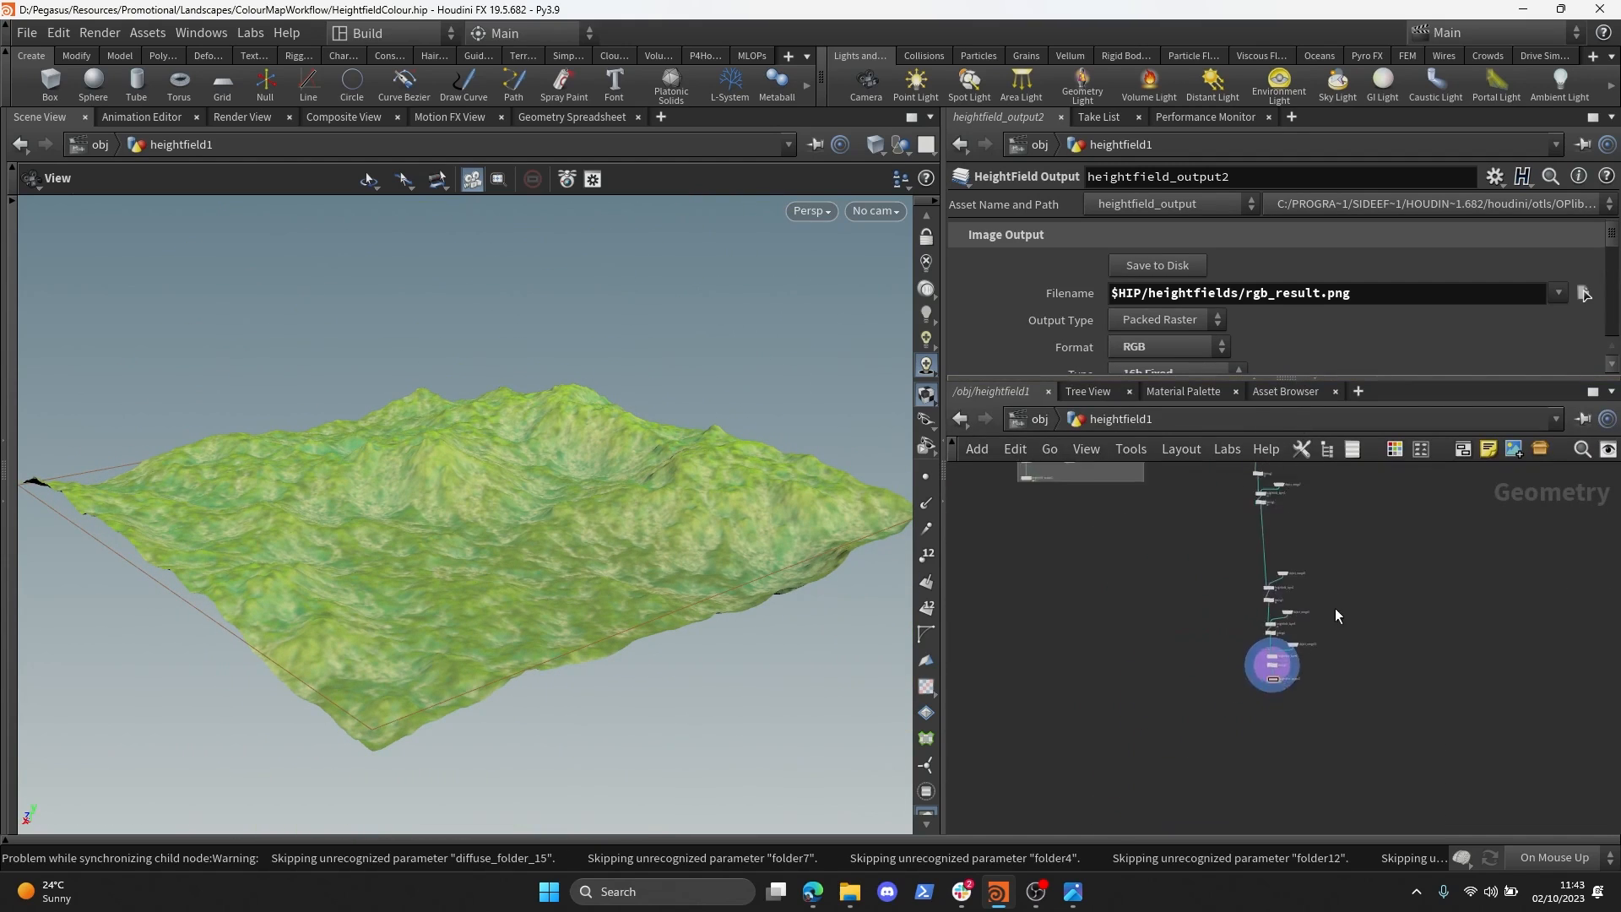
{"action": "left_click_drag", "start_coordinate": [1216, 716], "coordinate": [1218, 717]}
{"action": "scroll", "coordinate": [1275, 675], "scroll_direction": "up", "scroll_amount": 3}
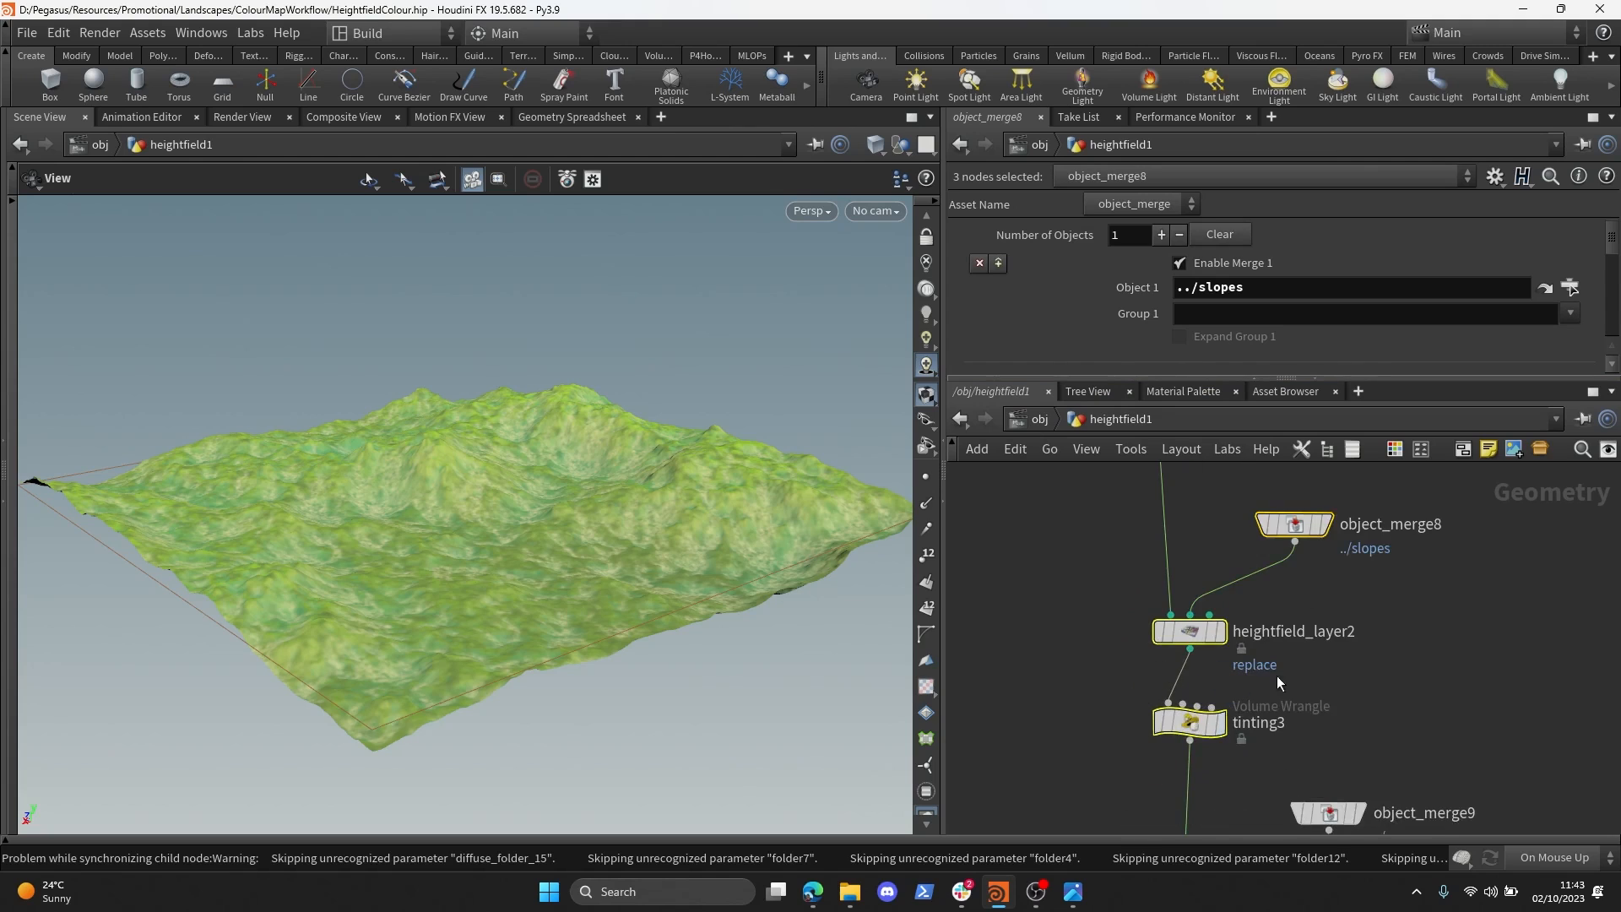
{"action": "scroll", "coordinate": [1287, 646], "scroll_direction": "down", "scroll_amount": 3}
{"action": "scroll", "coordinate": [1304, 629], "scroll_direction": "up", "scroll_amount": 2}
{"action": "scroll", "coordinate": [1301, 645], "scroll_direction": "up", "scroll_amount": 2, "text": "ctrl"}
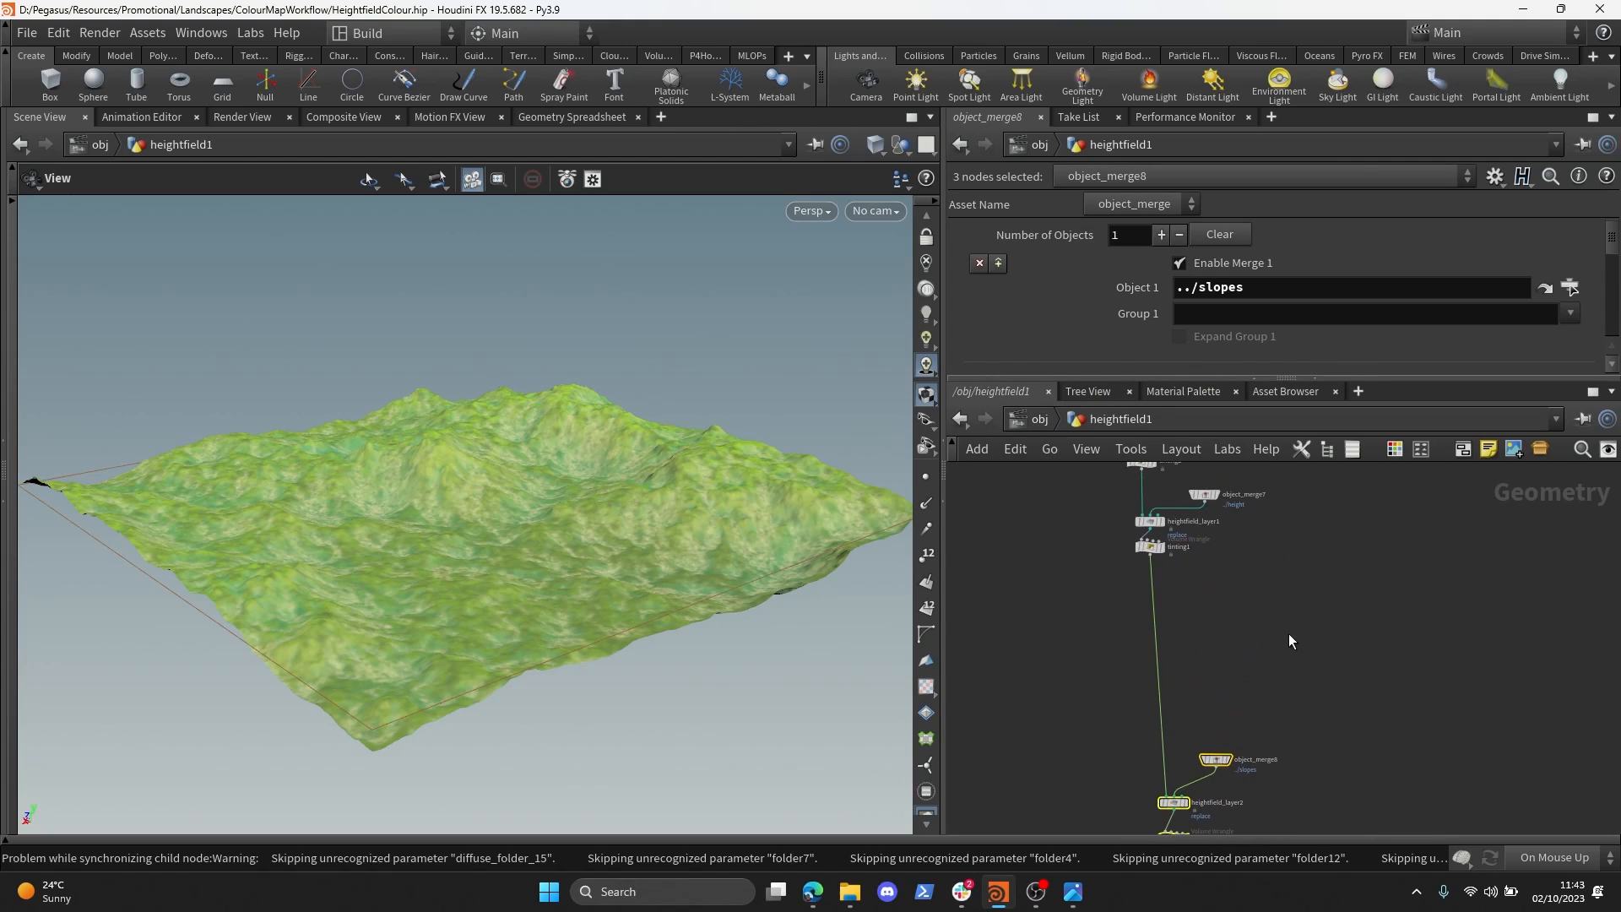
{"action": "left_click", "coordinate": [1265, 591]}
{"action": "middle_click_drag", "start_coordinate": [1266, 593], "coordinate": [1305, 688]}
{"action": "left_click_drag", "start_coordinate": [620, 469], "coordinate": [692, 454]}
{"action": "scroll", "coordinate": [603, 522], "scroll_direction": "up", "scroll_amount": 2}
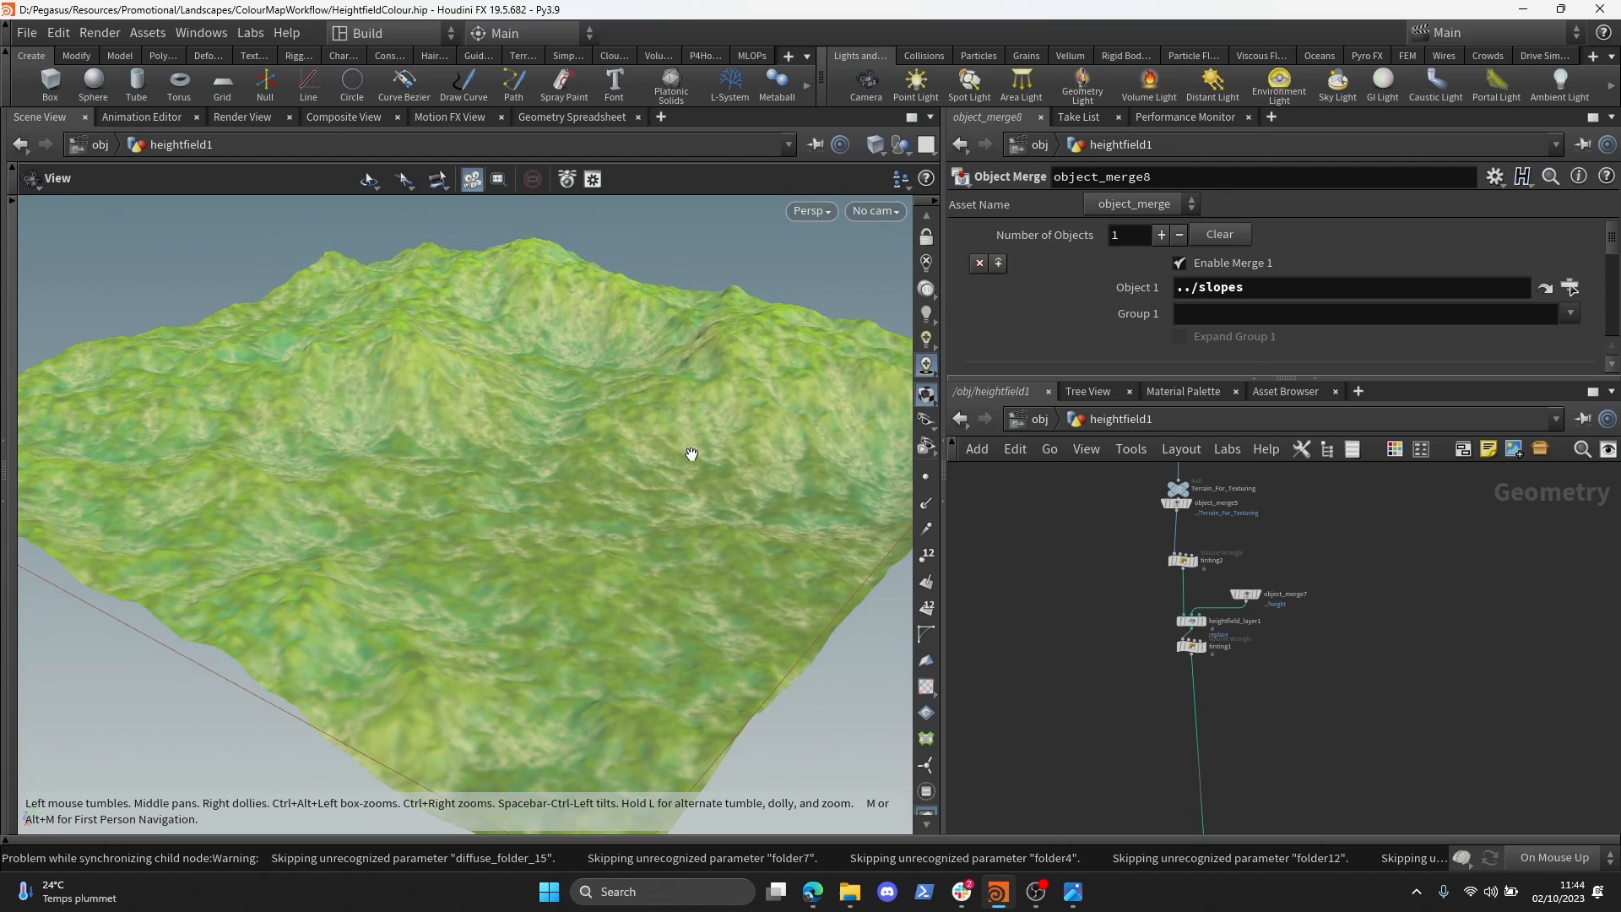
{"action": "left_click_drag", "start_coordinate": [692, 454], "coordinate": [983, 447]}
{"action": "left_click_drag", "start_coordinate": [833, 452], "coordinate": [523, 506]}
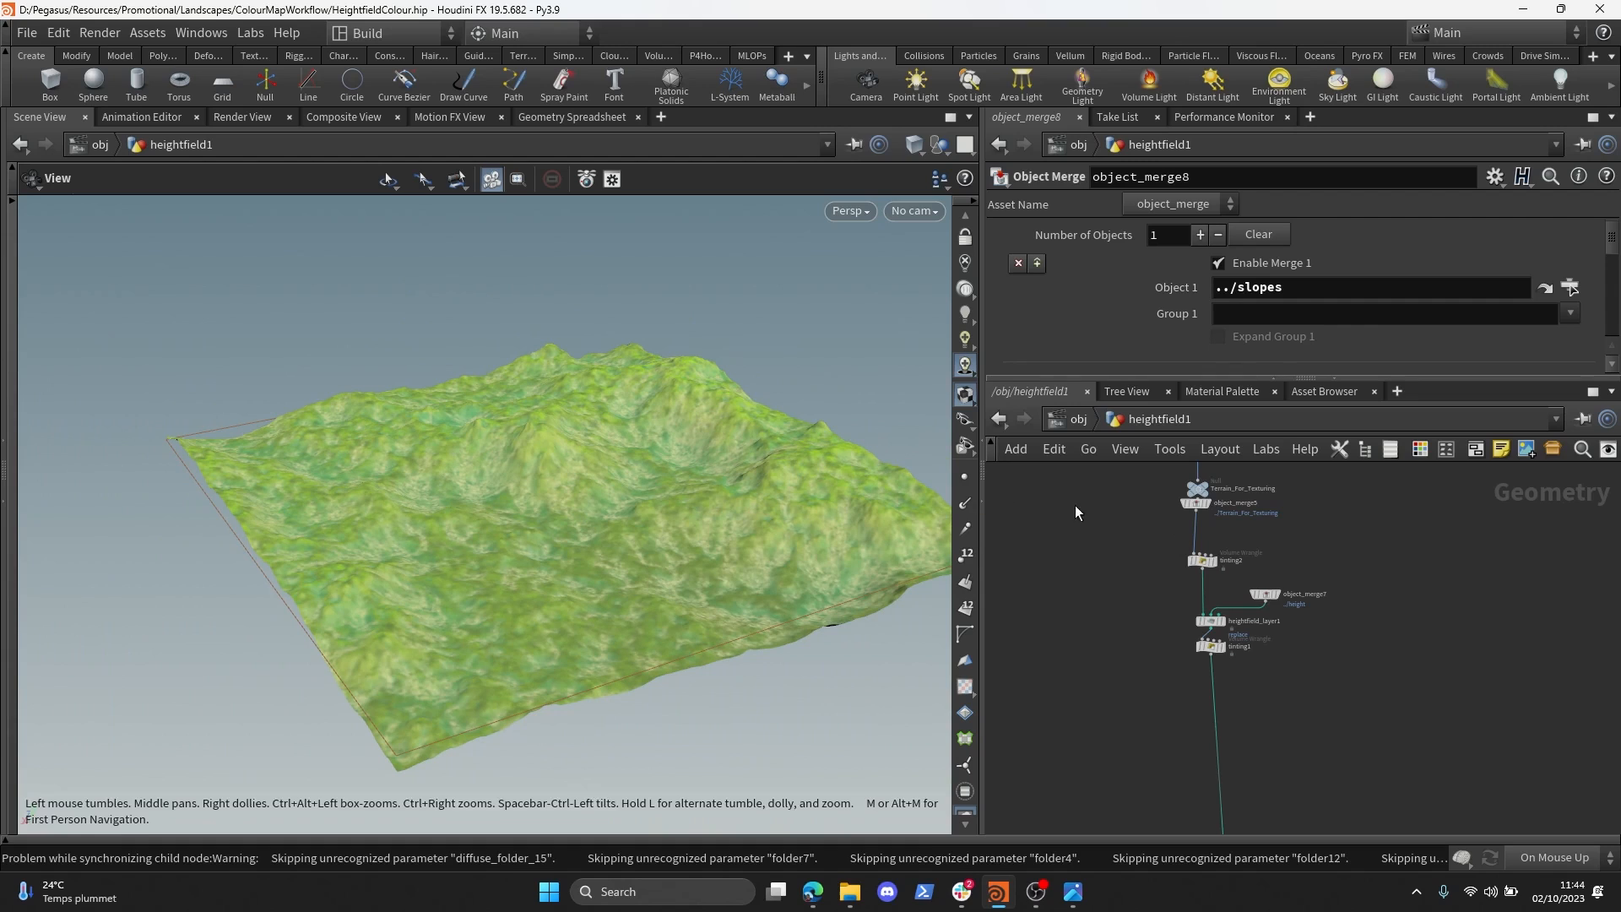
- Space object_merge5 and tinting2 away from the Terrain_For_Texturing null and open the tinting2 settings
{"action": "scroll", "coordinate": [1208, 571], "scroll_direction": "up", "scroll_amount": 3}
{"action": "mouse_move", "coordinate": [1152, 526]}
{"action": "left_click_drag", "start_coordinate": [1151, 525], "coordinate": [1149, 601]}
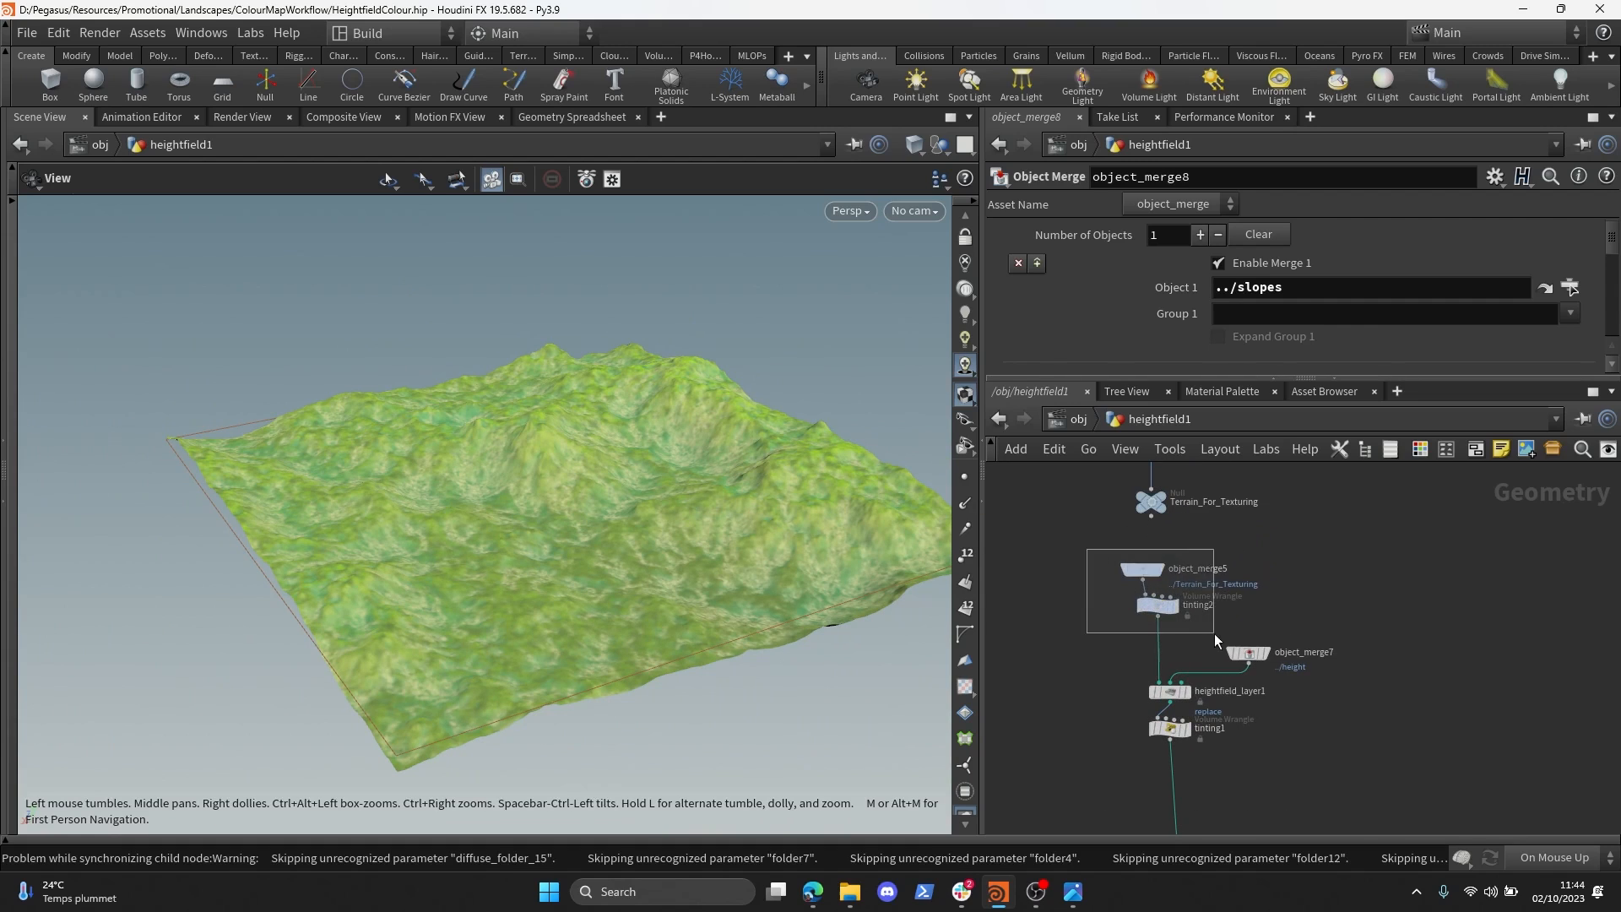
{"action": "left_click", "coordinate": [1157, 633]}
{"action": "middle_click_drag", "start_coordinate": [1270, 562], "coordinate": [1238, 575]}
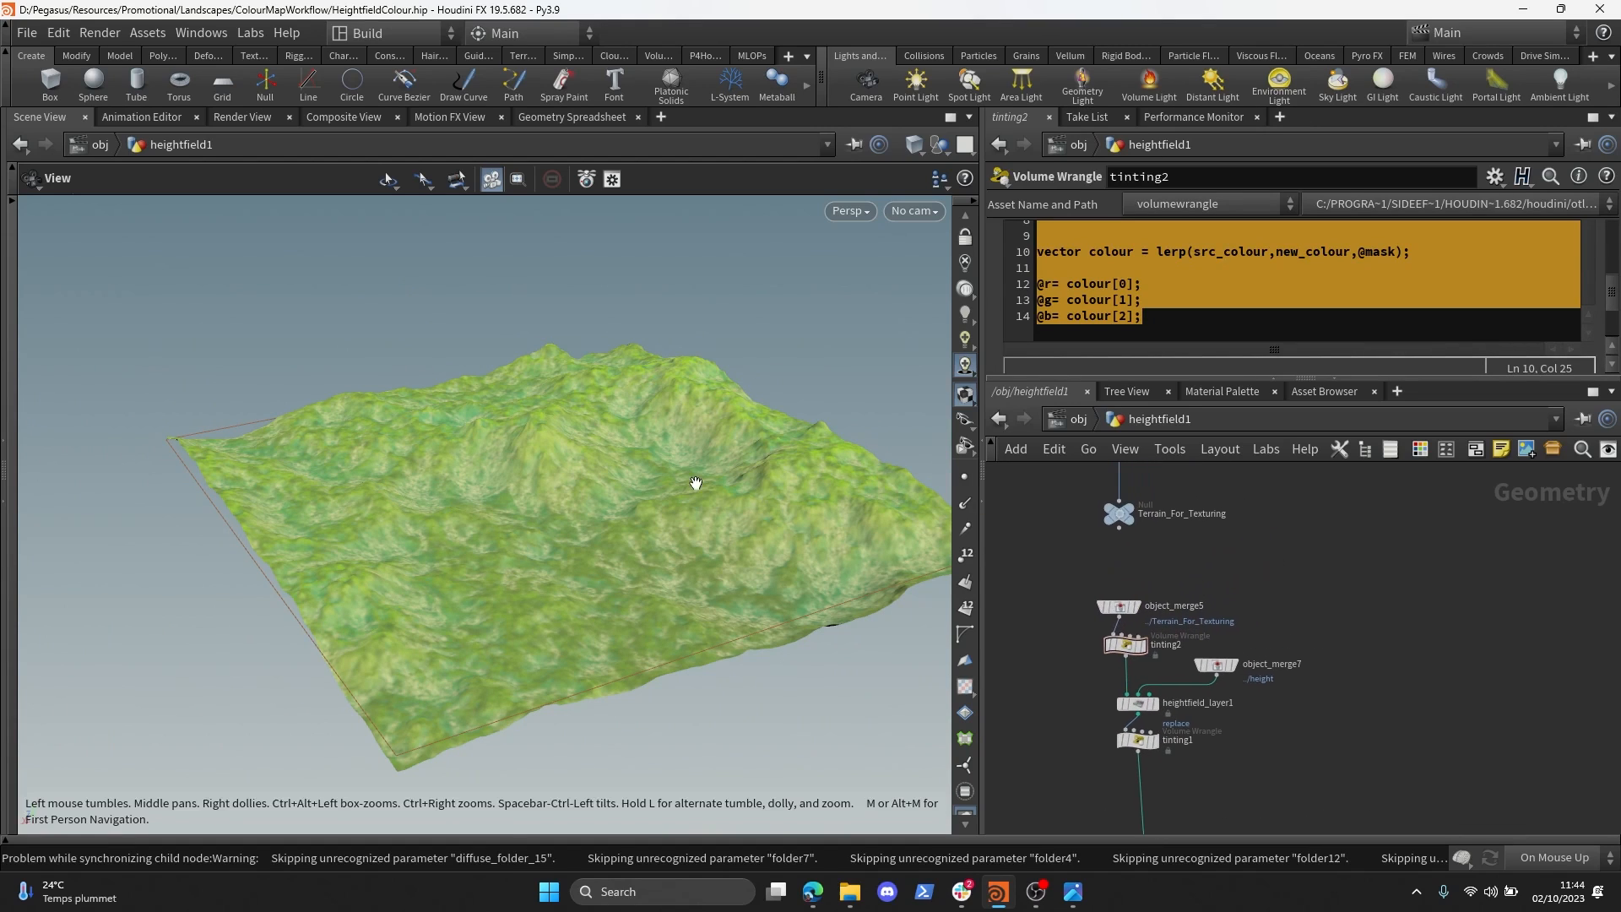
- Review the @r, @g and @b colour assignments at the end of tinting2's VEX code against the tinted terrain
{"action": "left_click_drag", "start_coordinate": [687, 470], "coordinate": [720, 516]}
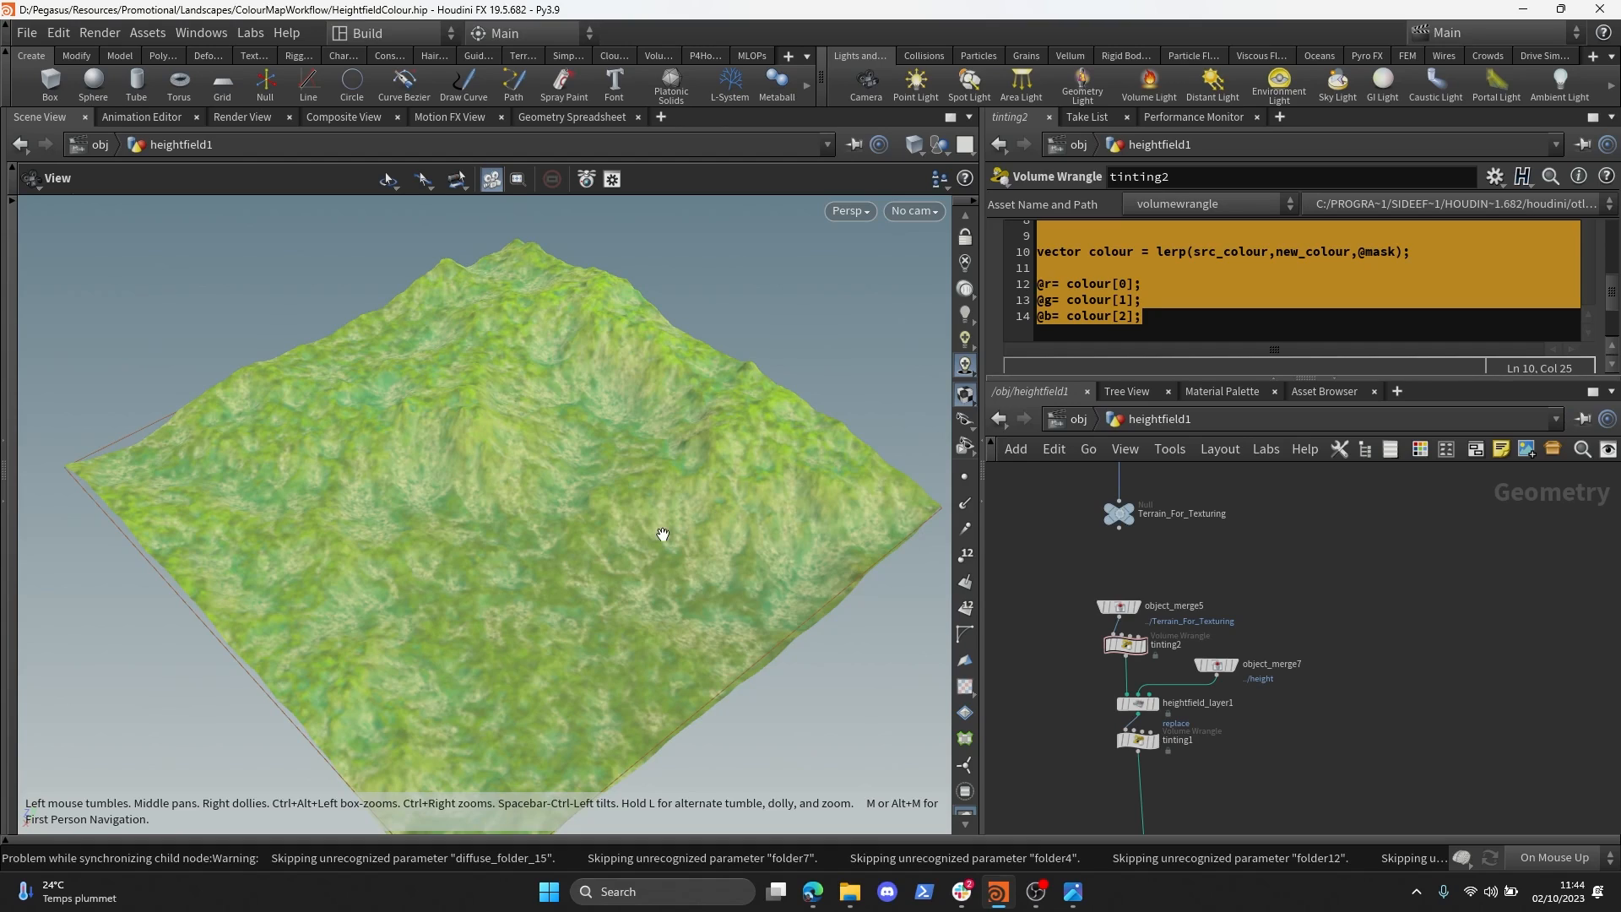
{"action": "left_click", "coordinate": [1085, 313]}
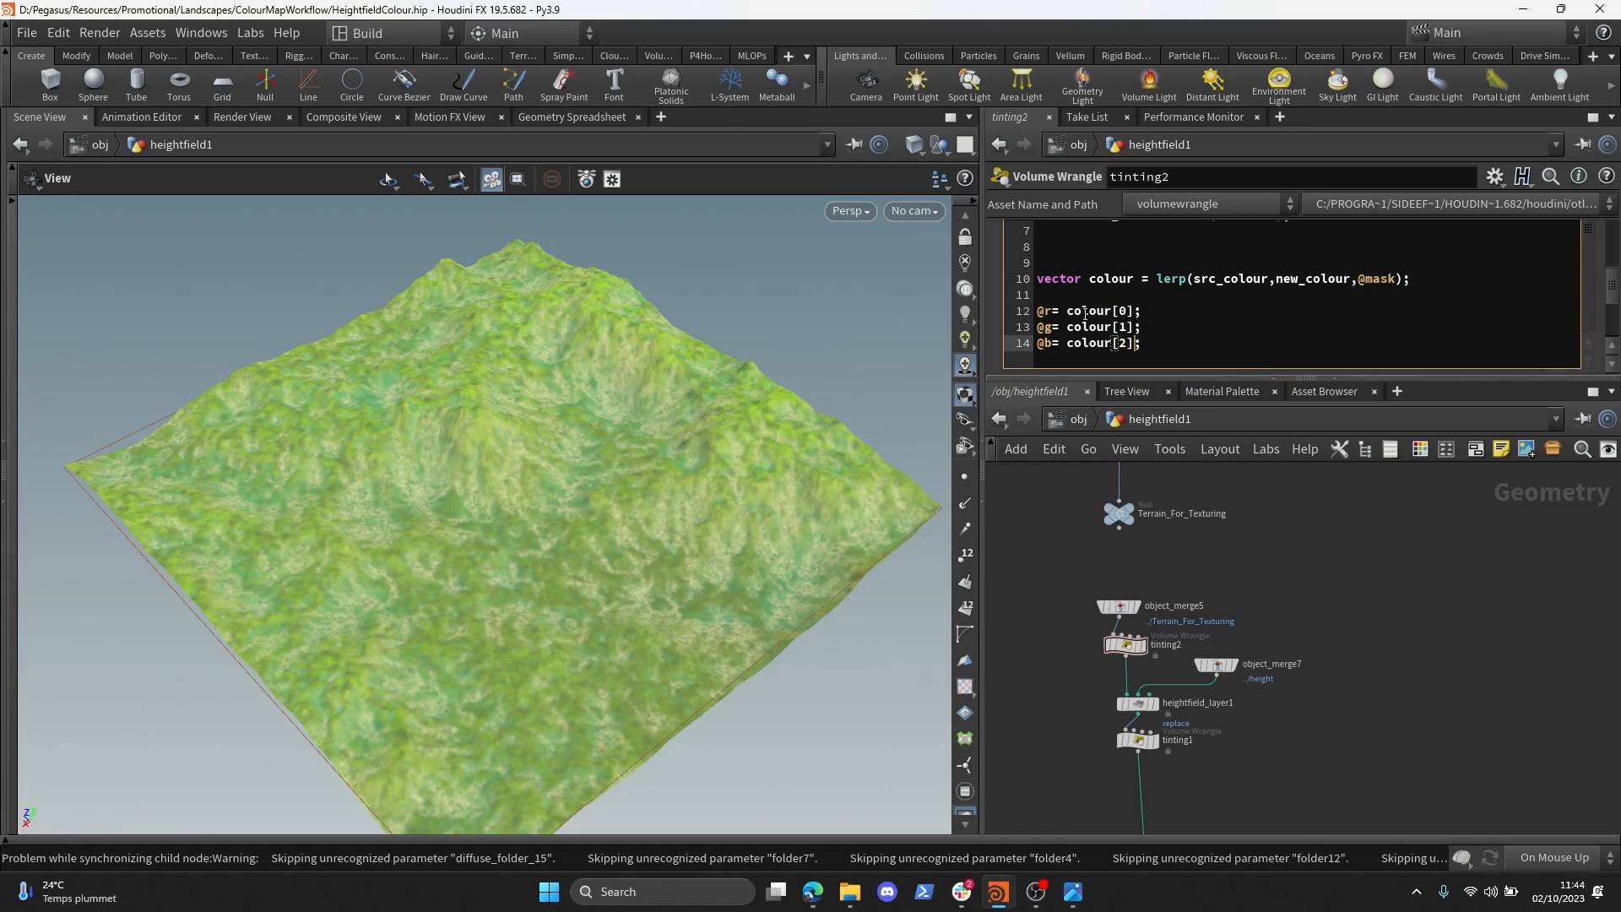
{"action": "left_click_drag", "start_coordinate": [1136, 343], "coordinate": [1029, 314]}
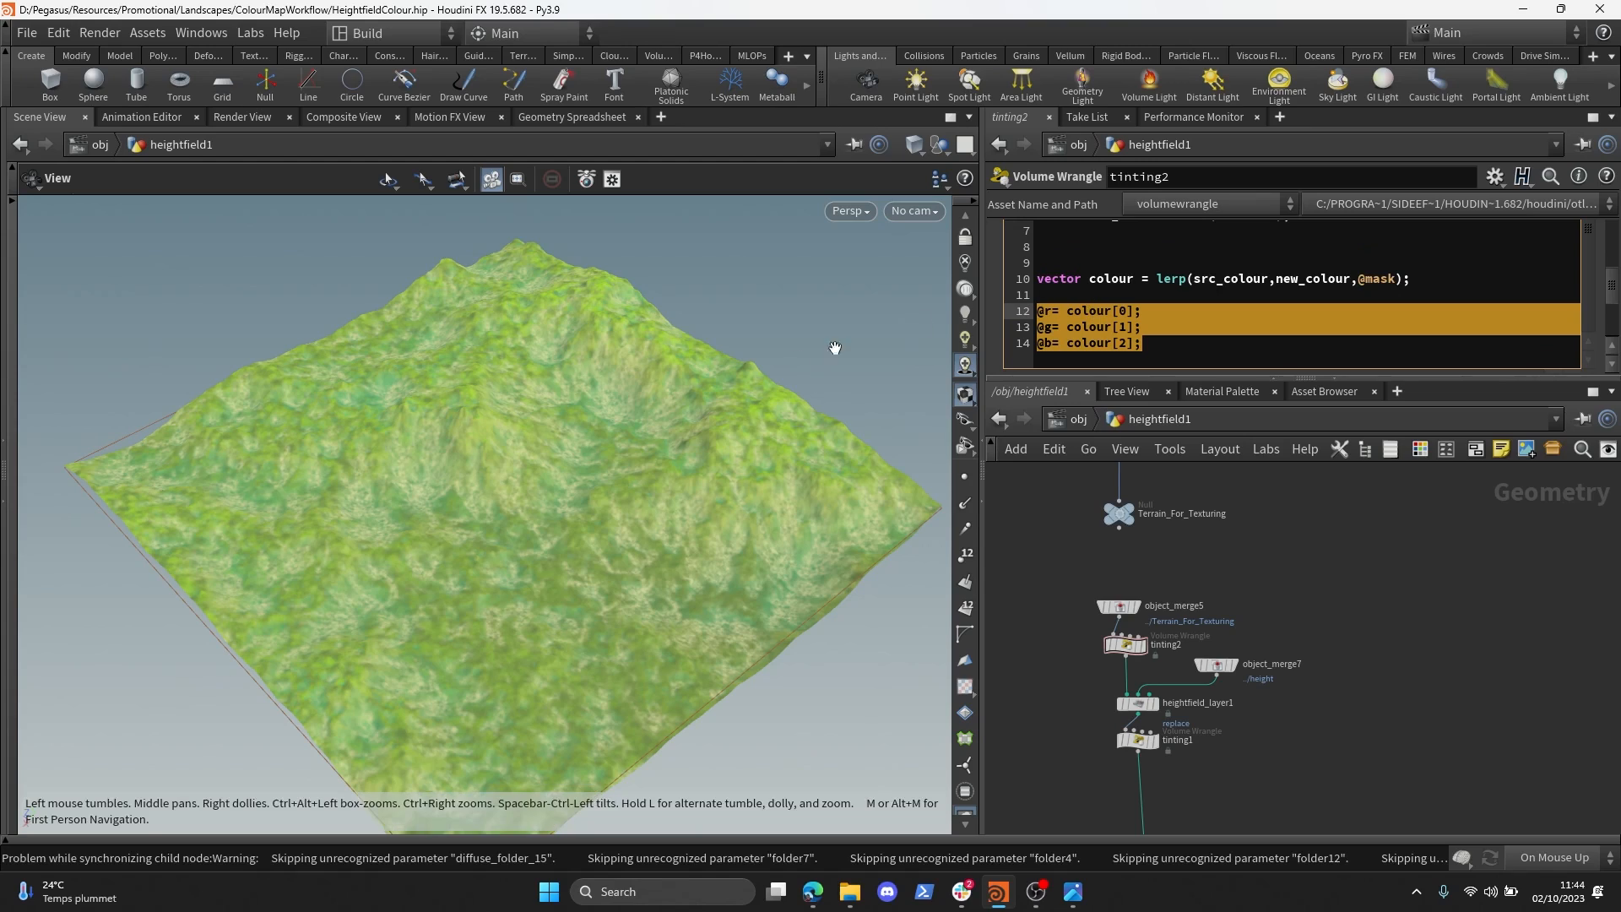
{"action": "left_click", "coordinate": [1116, 342]}
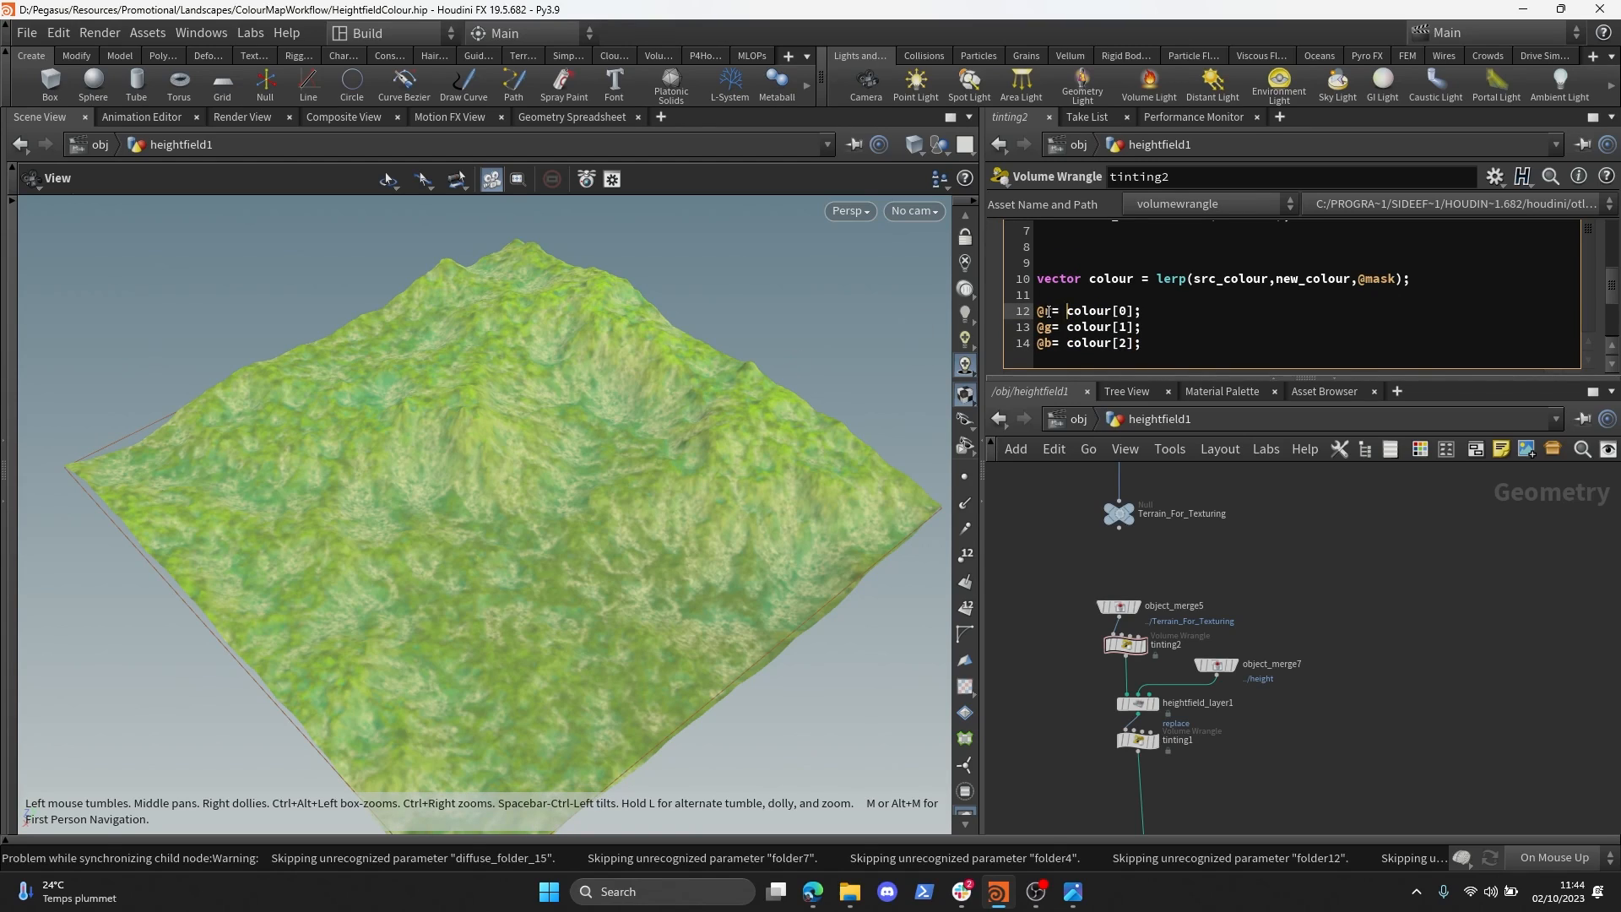
{"action": "double_click", "coordinate": [1055, 343]}
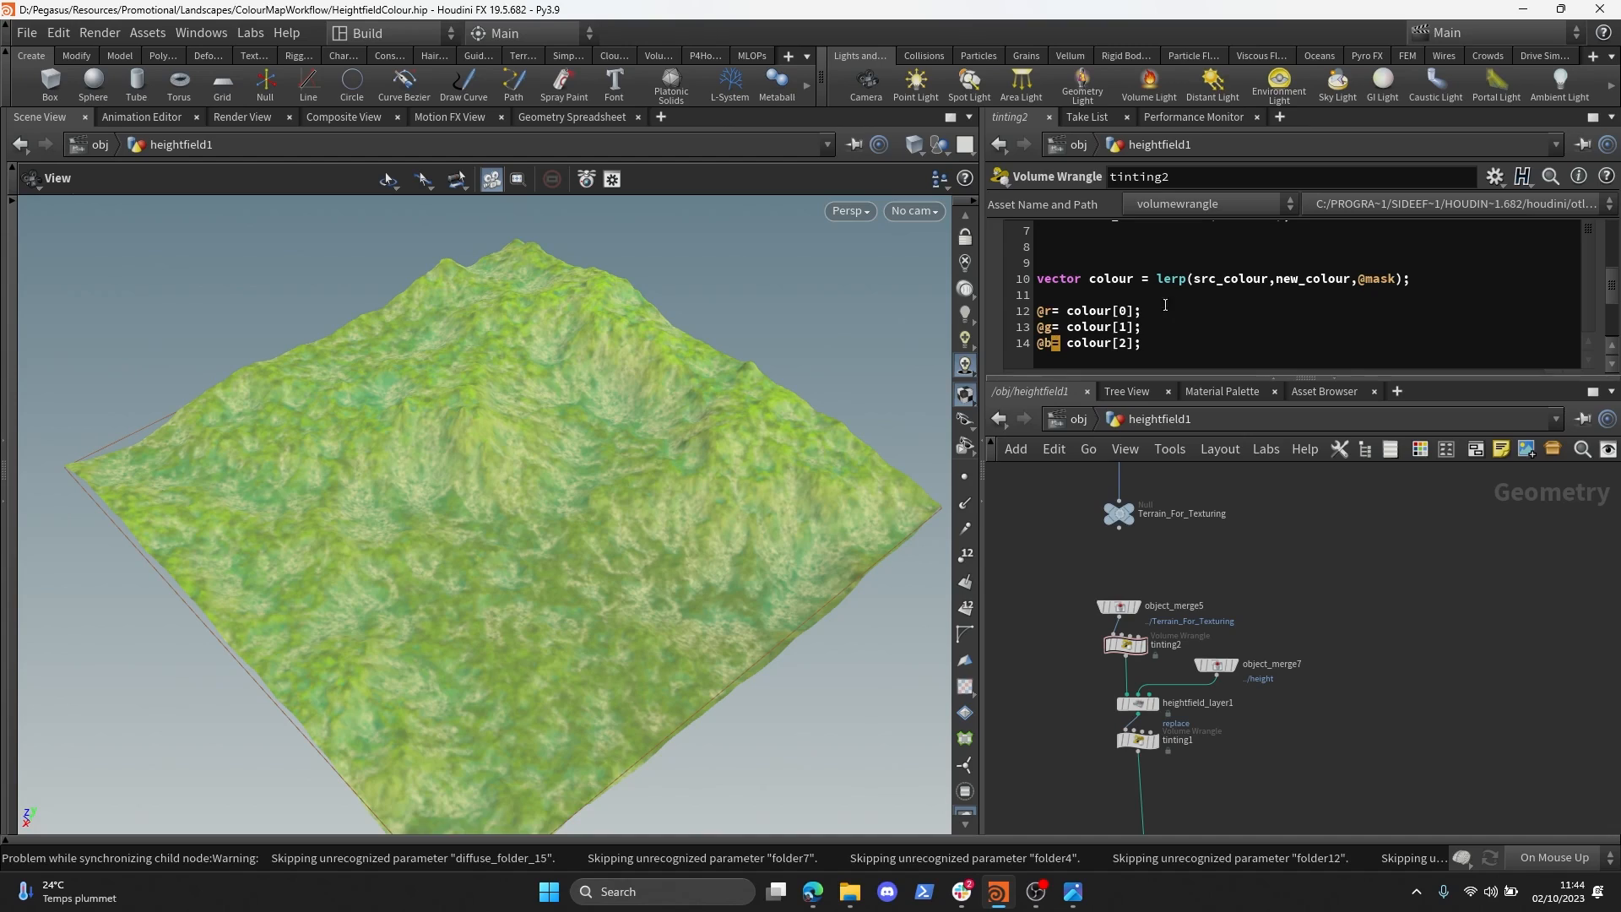
{"action": "left_click", "coordinate": [1141, 328]}
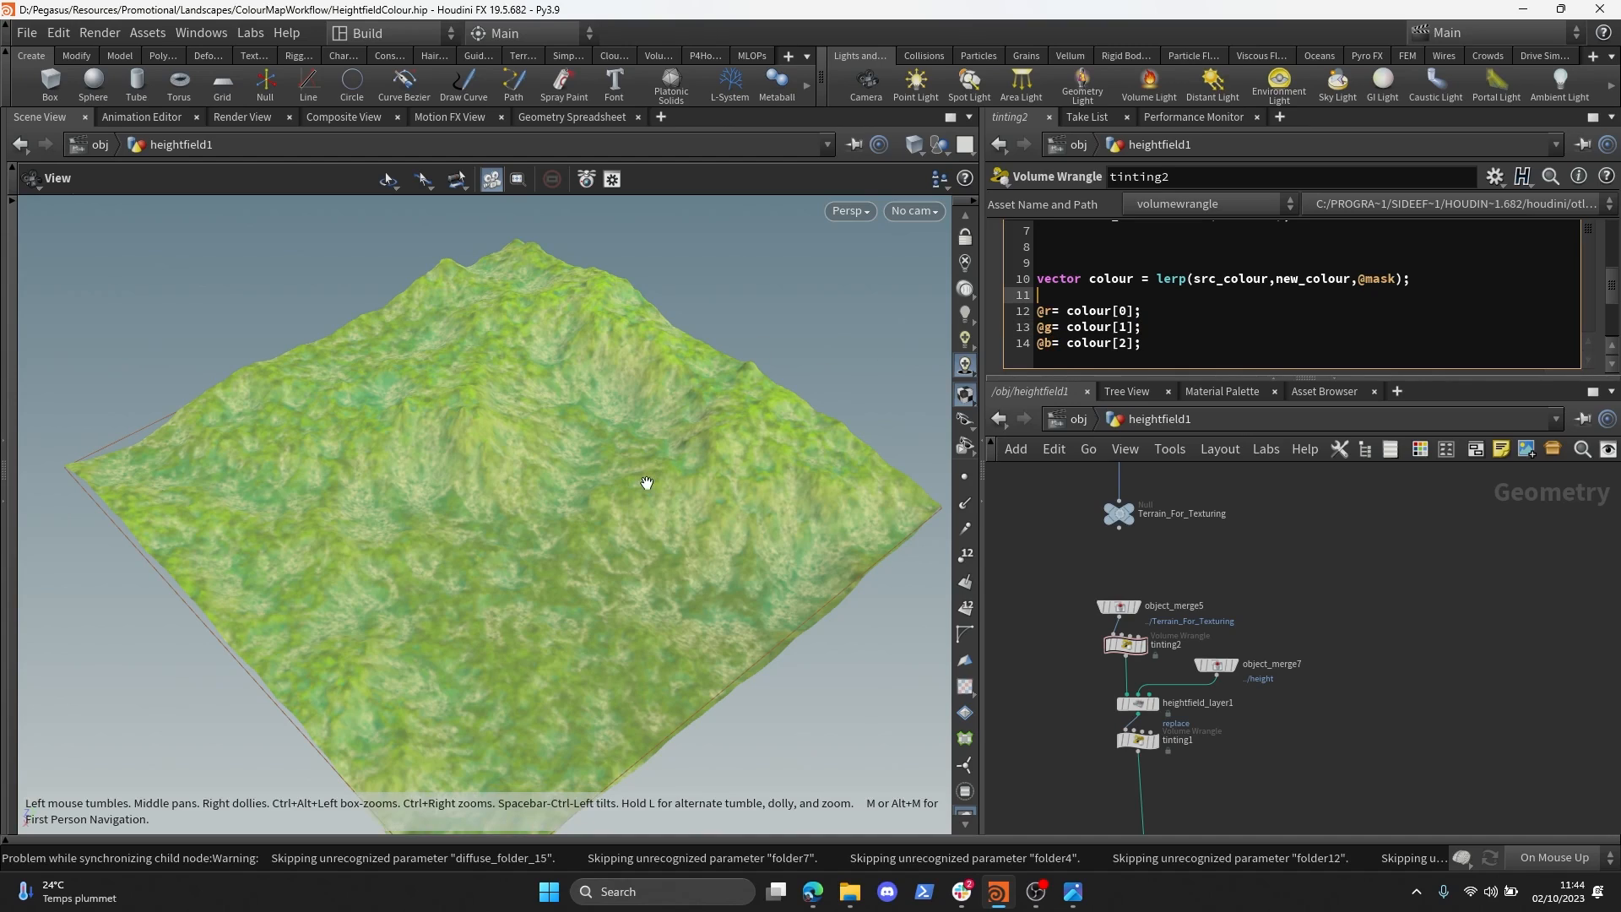